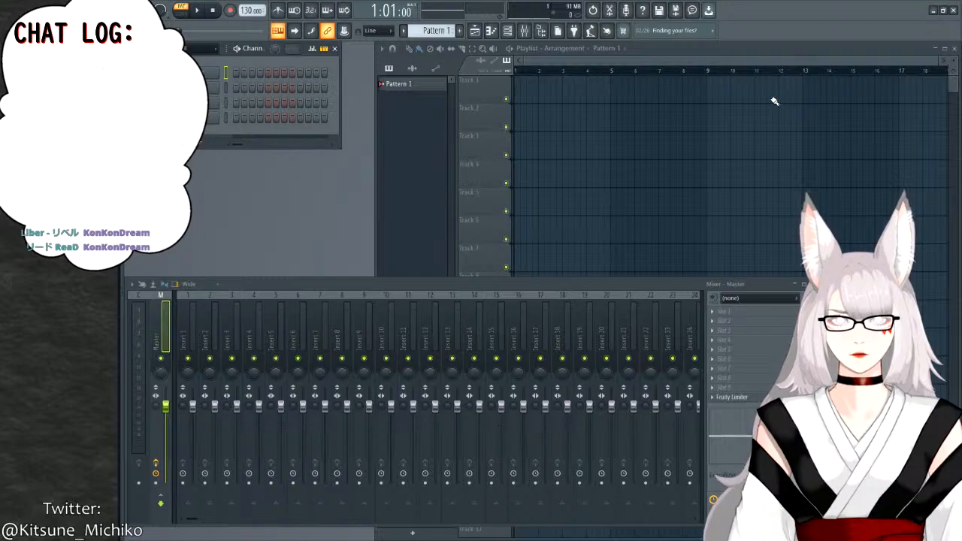
Bring the playlist in front of the mixer, then open the third channel's FL Keys instrument and reposition its window.
left_click(758, 48)
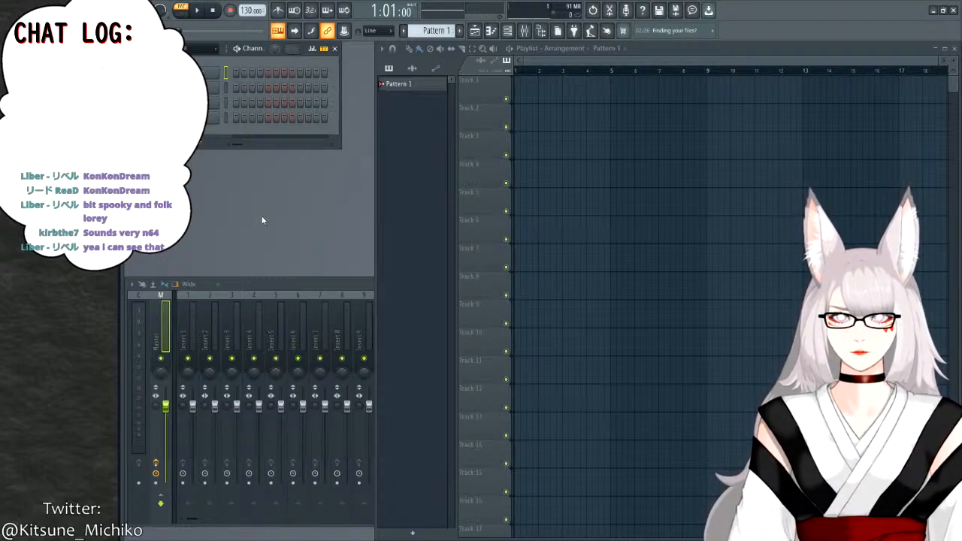
left_click(226, 88)
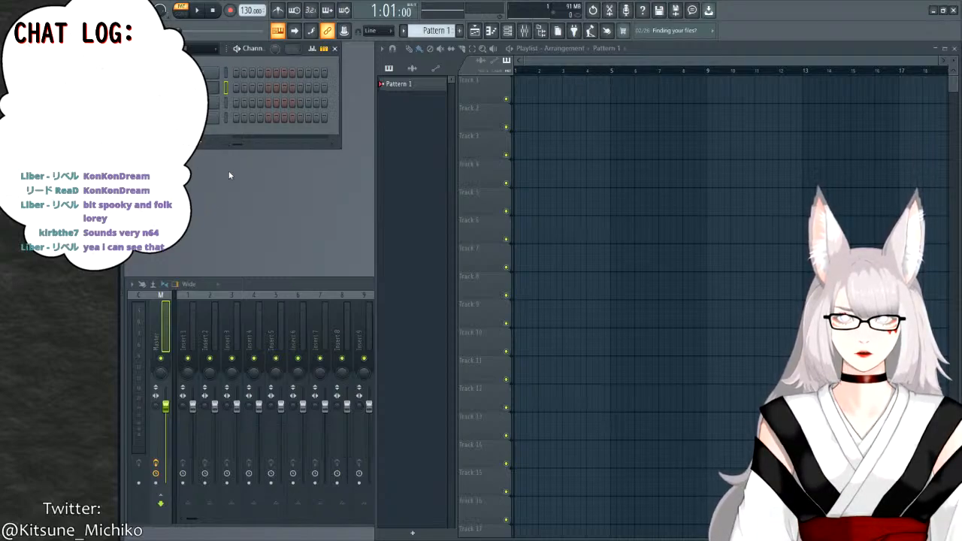
left_click(226, 103)
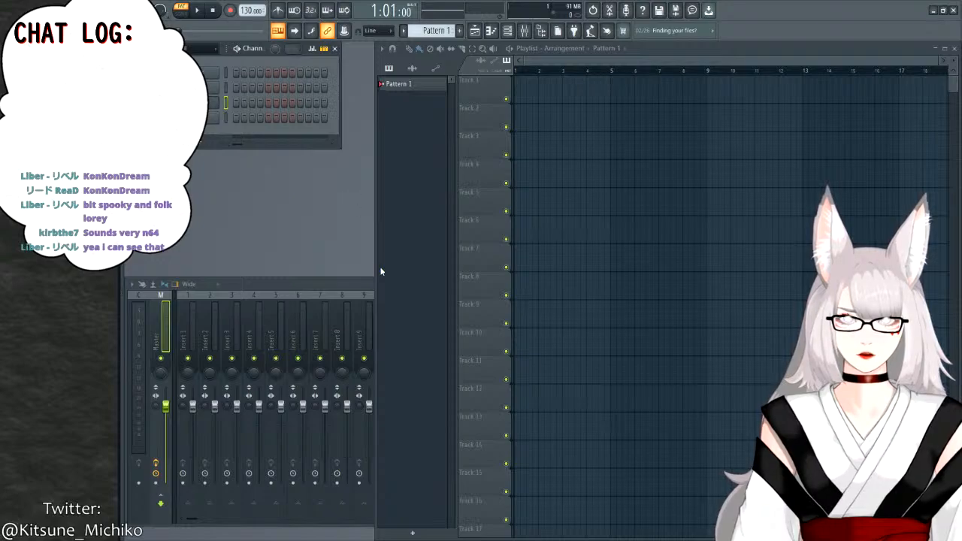
left_click(213, 103)
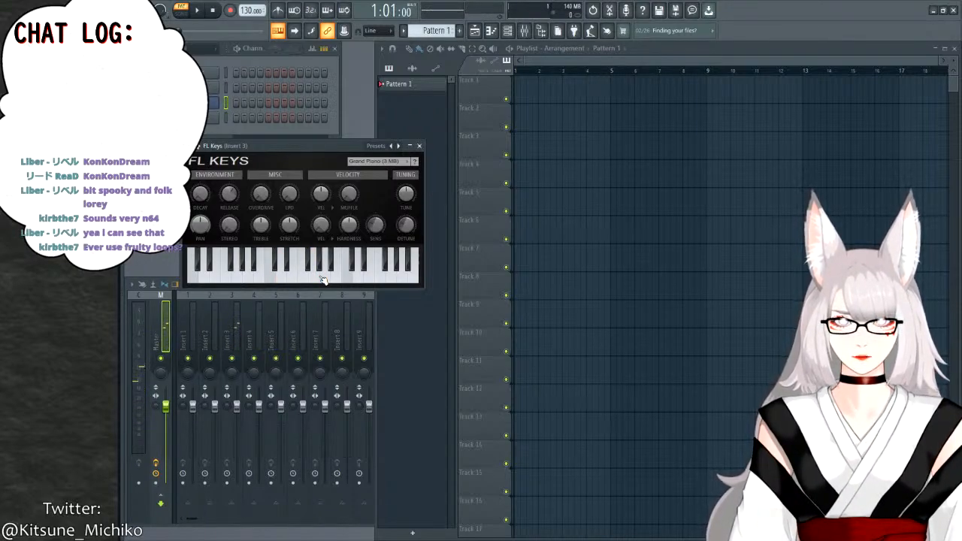
left_click_drag(296, 147, 304, 189)
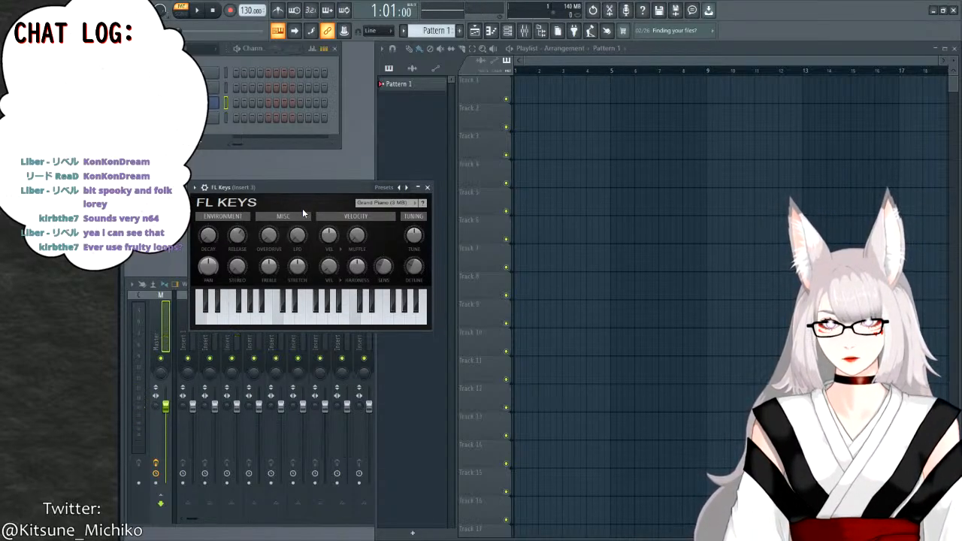
mouse_move(302, 187)
left_mouse_down()
mouse_move(323, 199)
mouse_move(310, 183)
left_mouse_up()
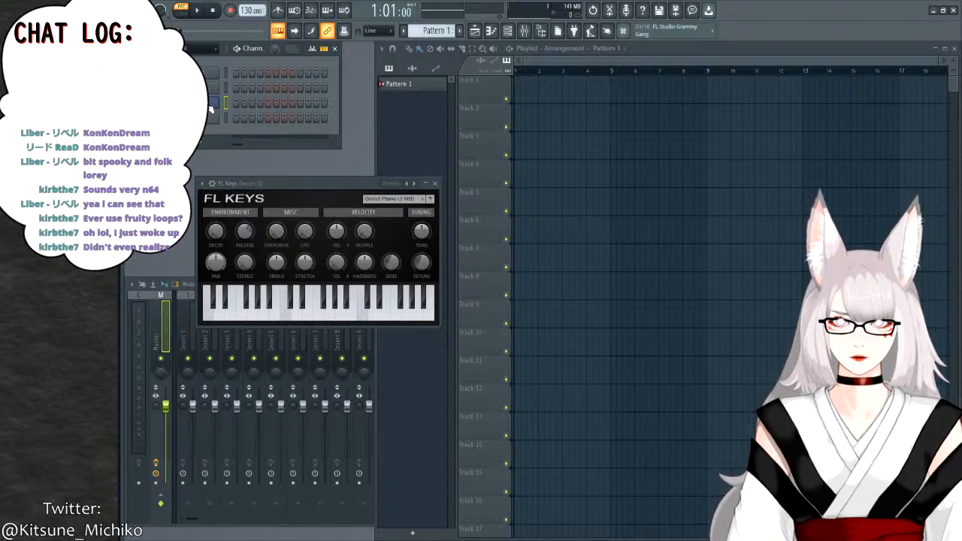
Open the piano roll for the FL Keys channel and audition the C5 and G4 keys.
key("F7")
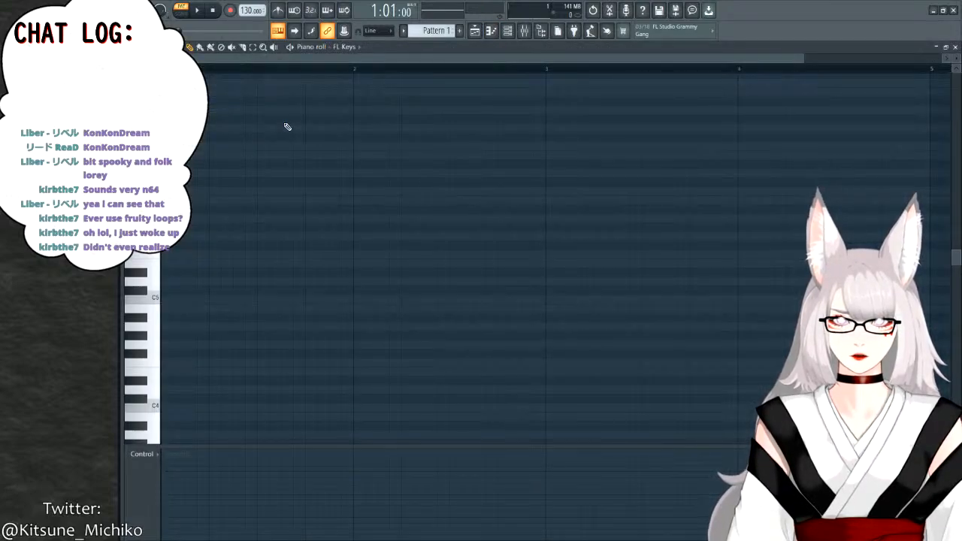
scroll(286, 127, "down", 2, "ctrl")
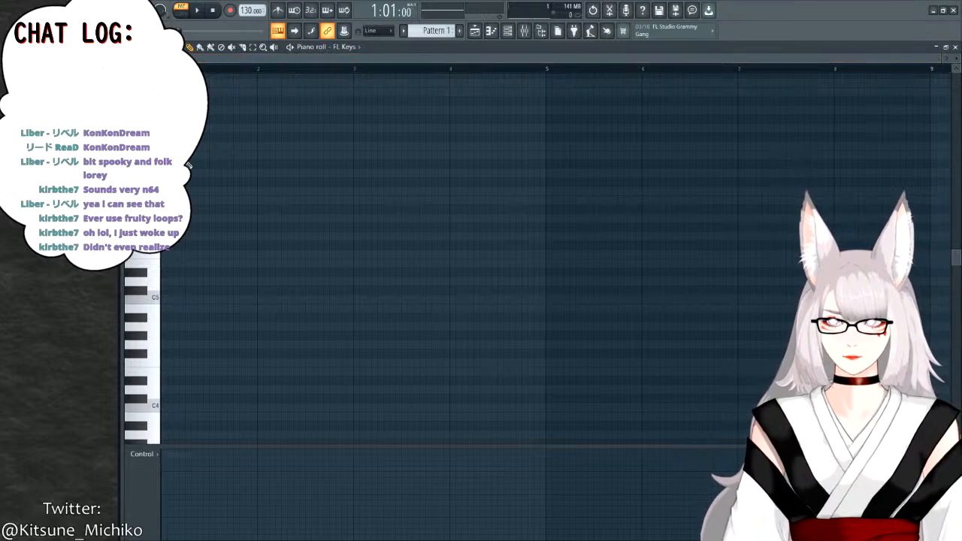
scroll(527, 256, "up", 2)
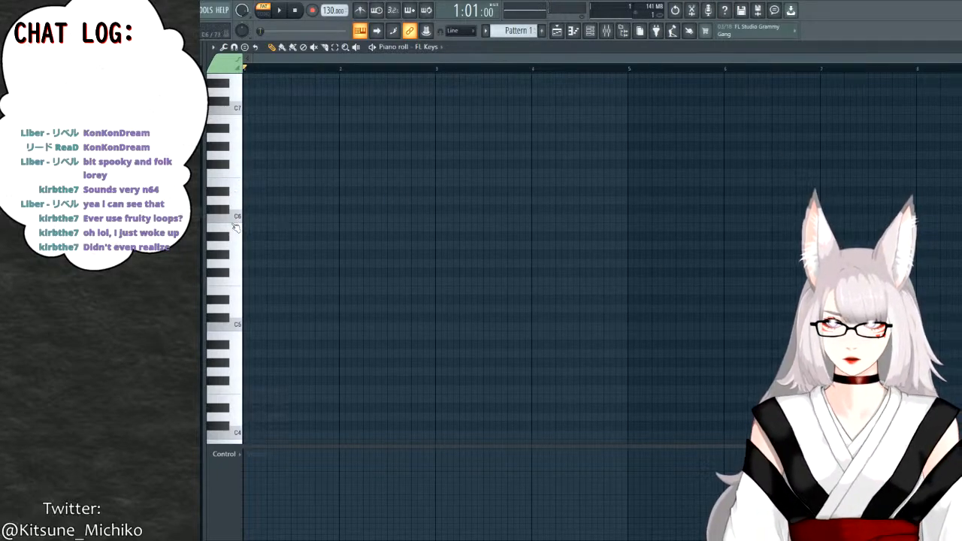
left_click(230, 324)
left_click(230, 372)
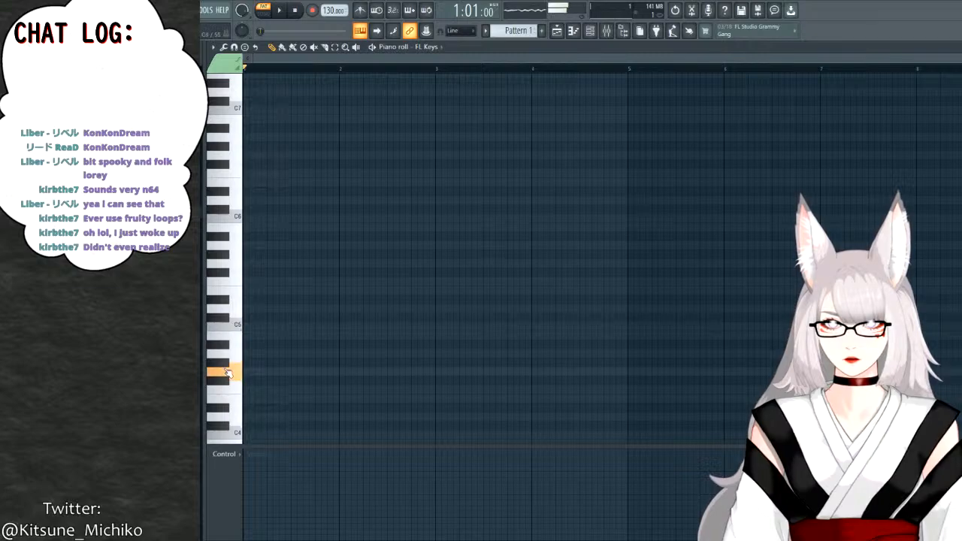
scroll(232, 379, "down", 1)
scroll(231, 380, "down", 5)
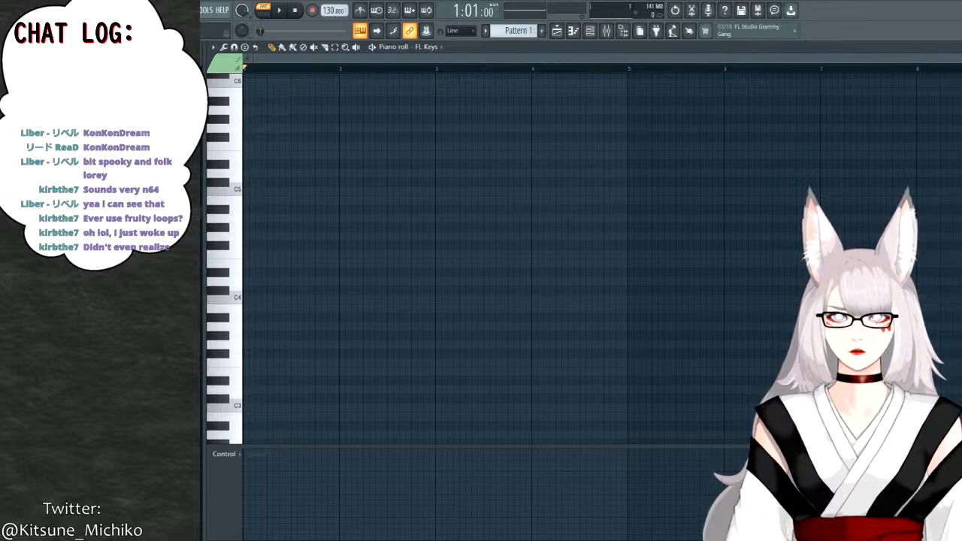
Lower the project tempo to 100 BPM, checking it by ear with the metronome, and leave the metronome off.
left_click(360, 10)
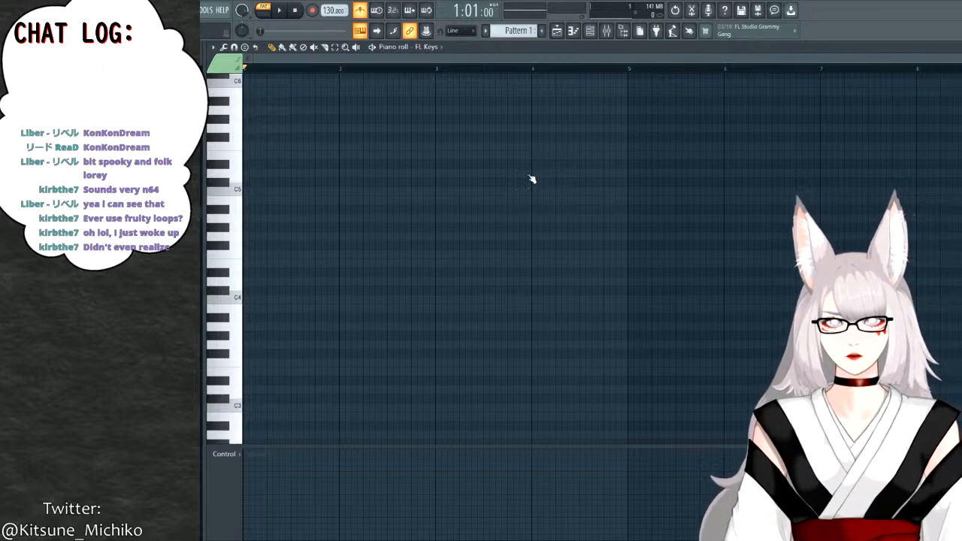
key("Escape")
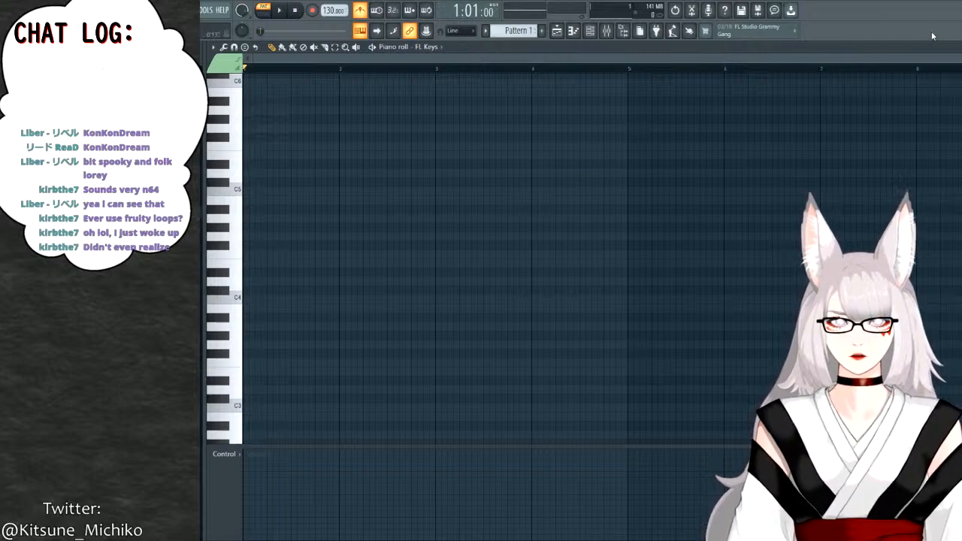
key("space")
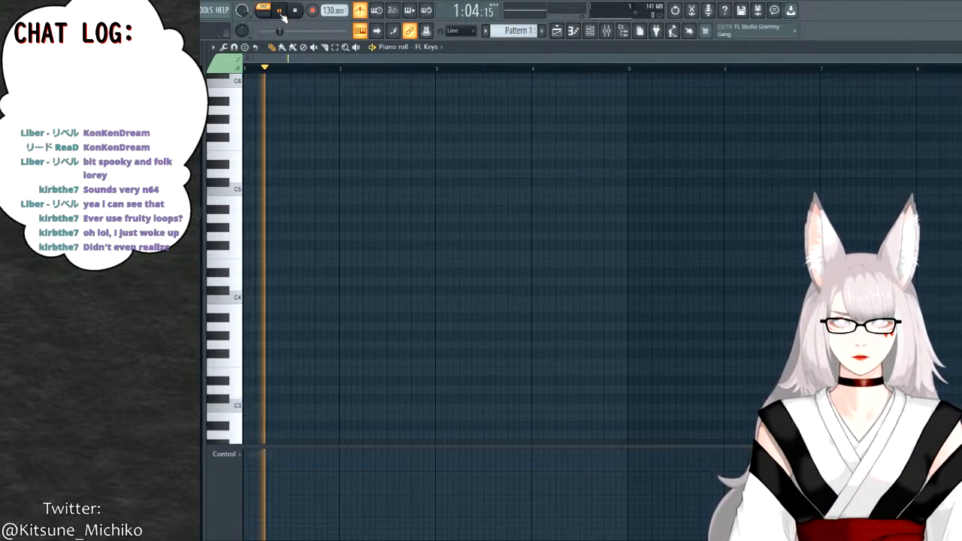
left_click(296, 10)
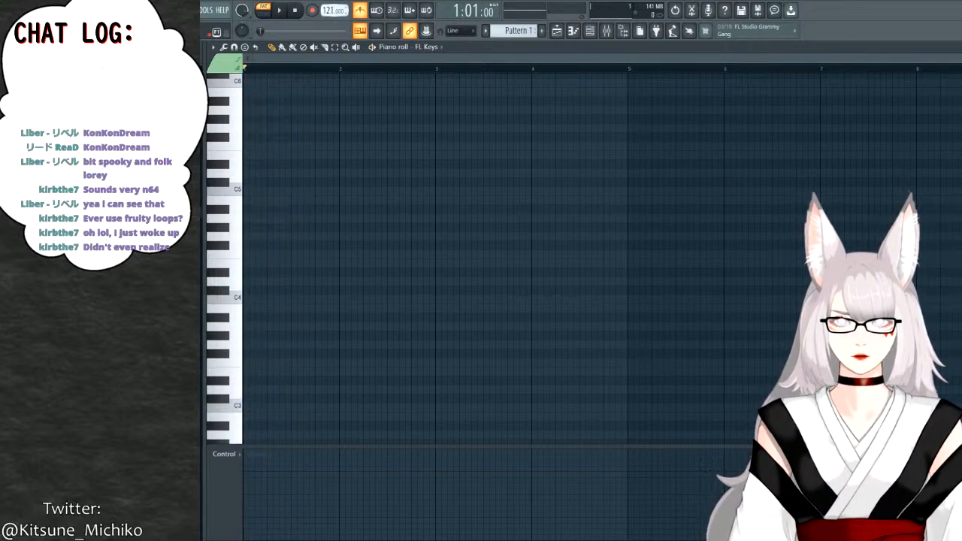
key("space")
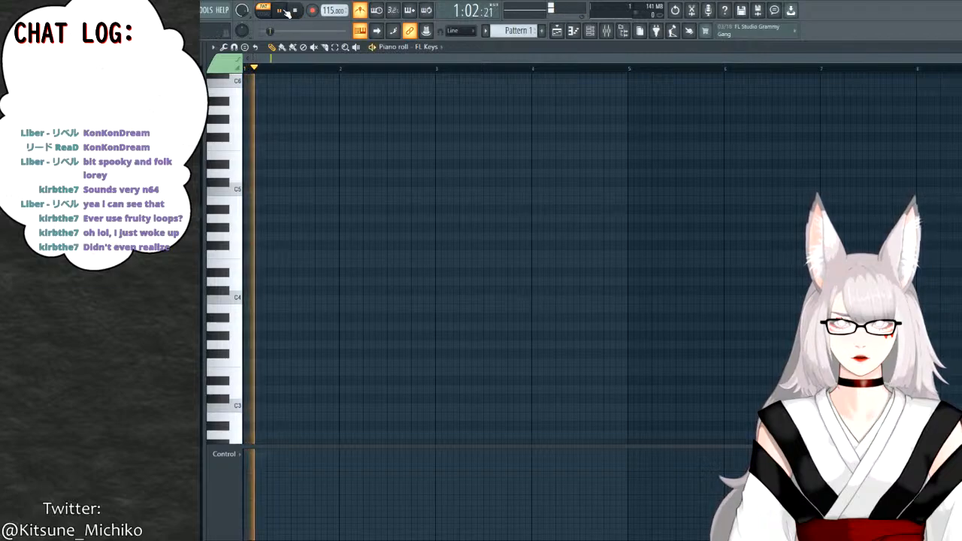
left_click(296, 10)
left_click_drag(334, 11, 334, 13)
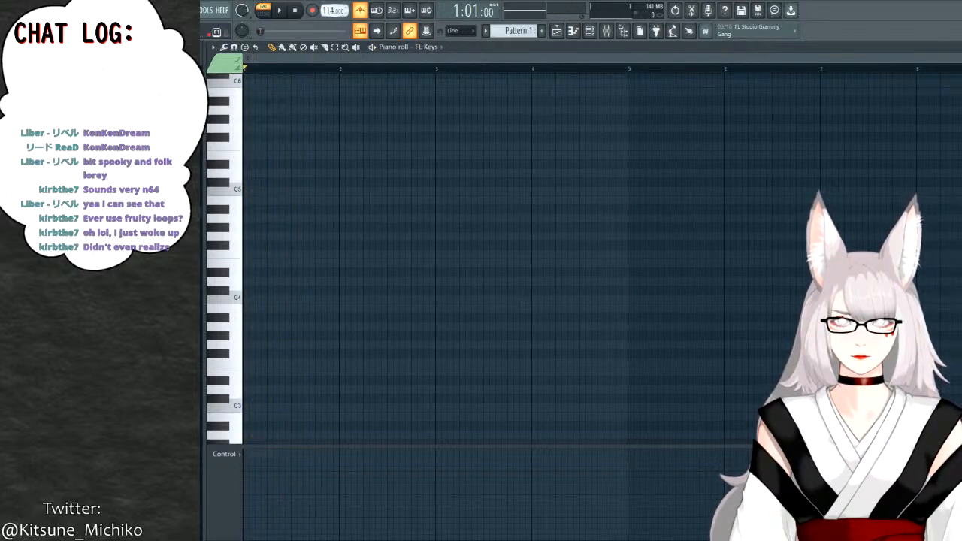
left_click(280, 11)
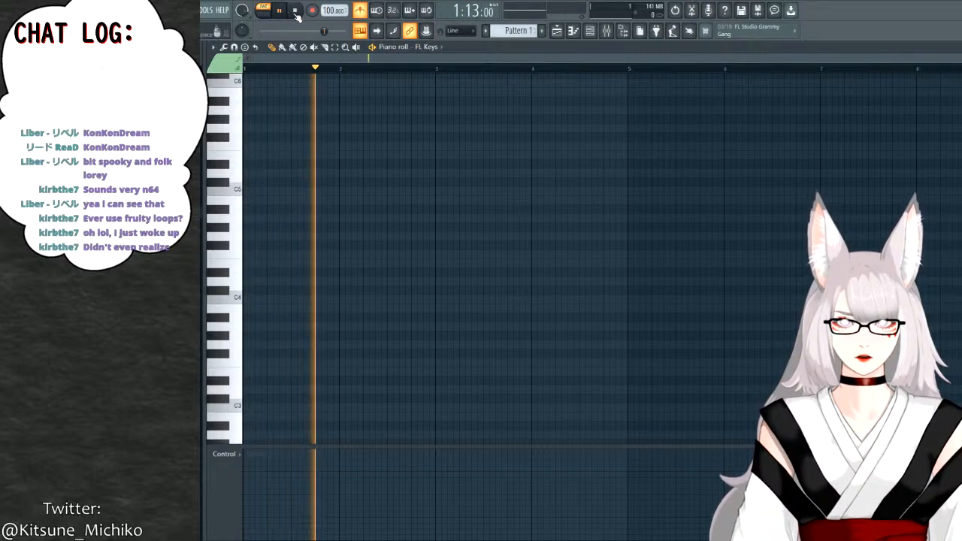
key("space")
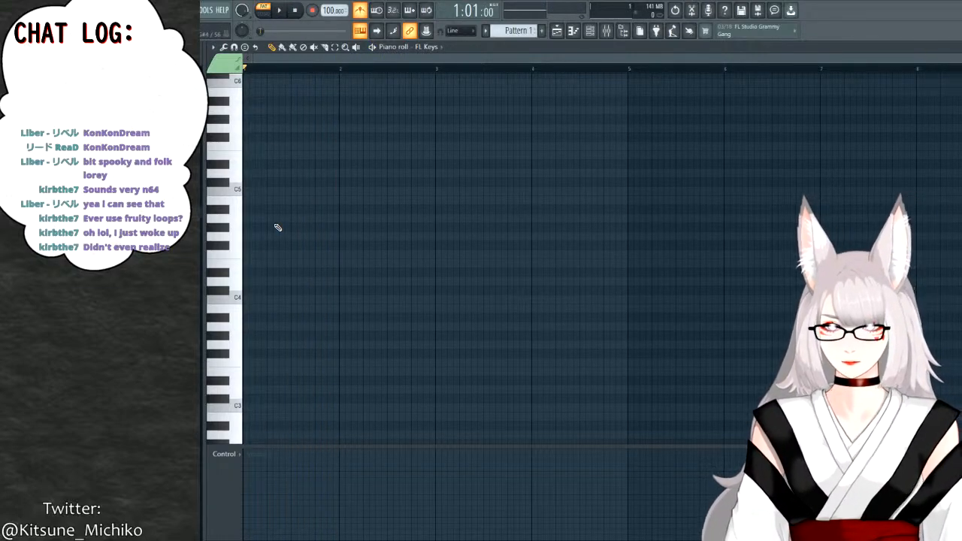
key("ctrl+m")
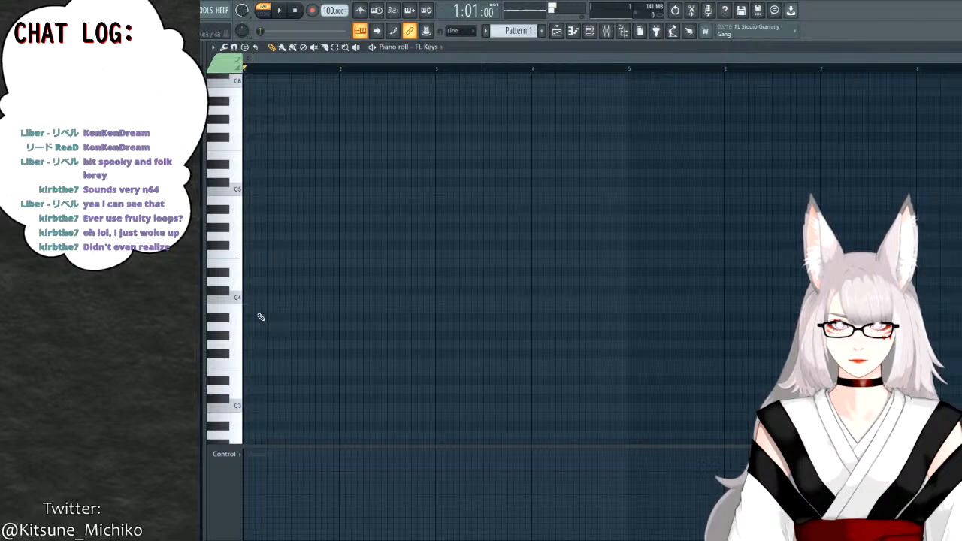
Place consecutive eighth notes C5, D5 and G5 from the start of bar 1 and play them back.
scroll(243, 260, "up", 3)
left_click(241, 259)
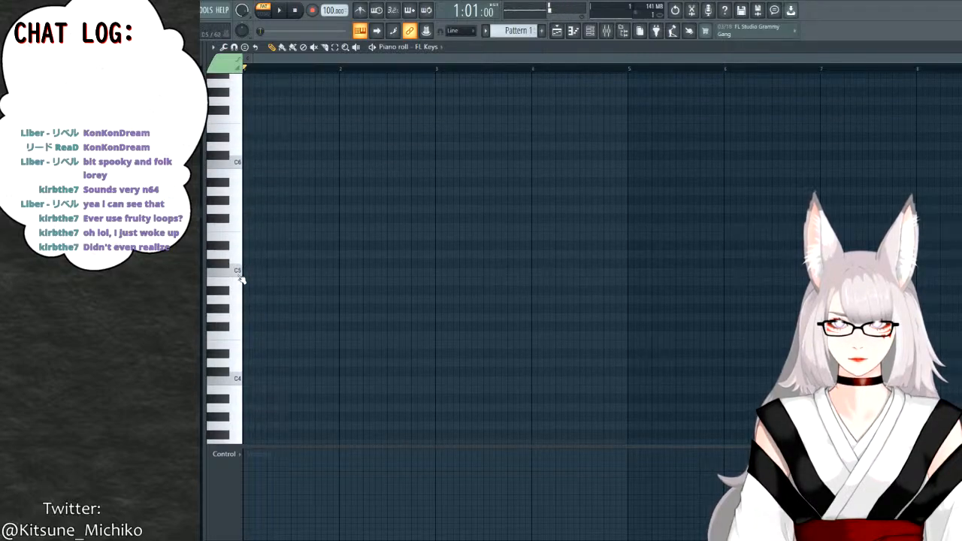
left_click(248, 271)
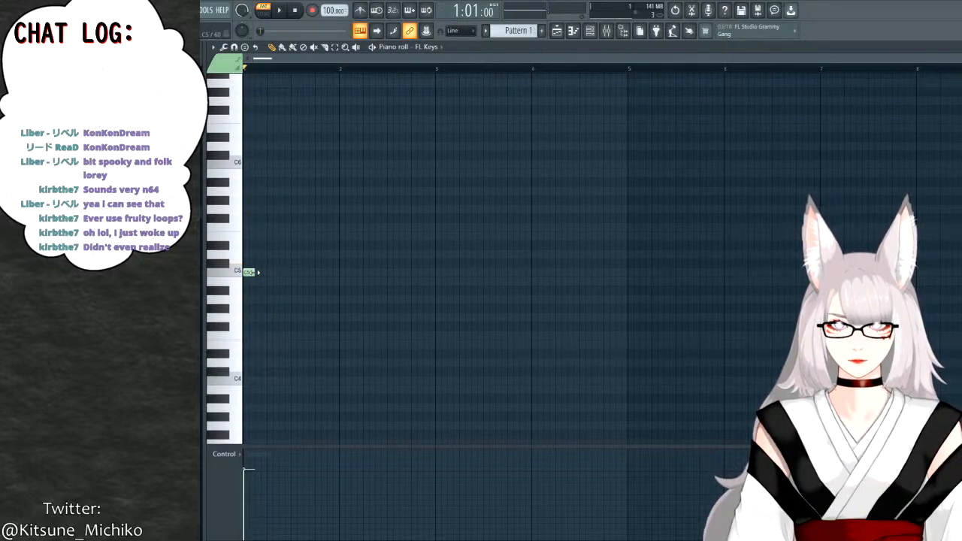
left_click(250, 271)
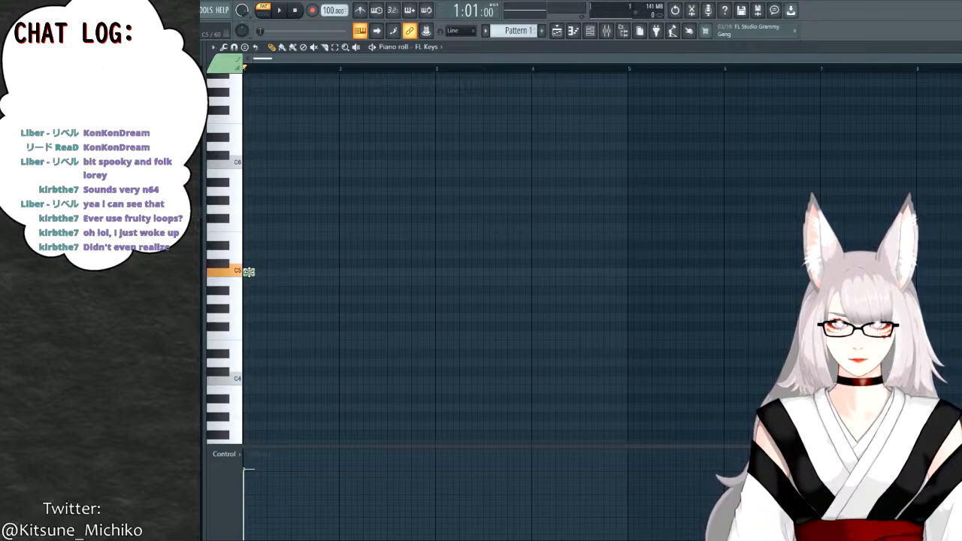
left_click(270, 256)
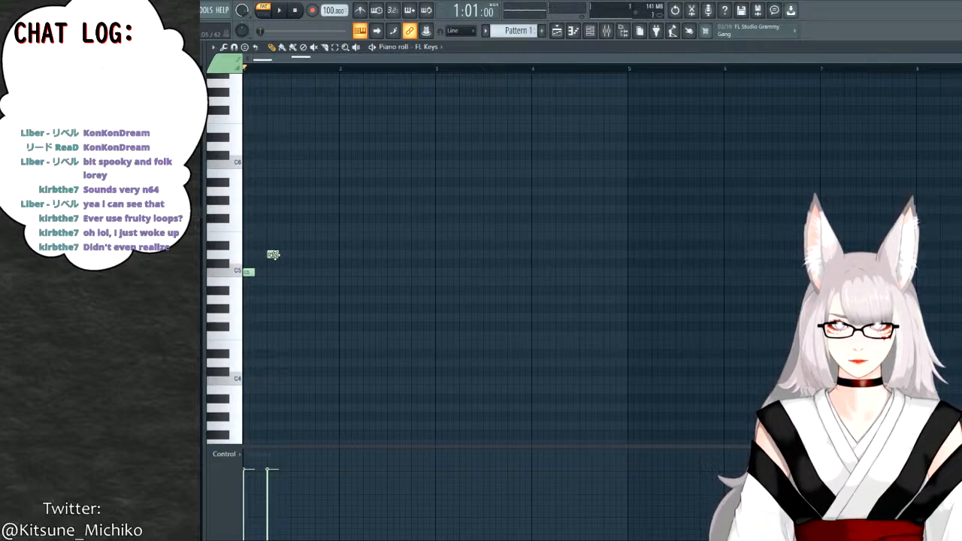
left_click_drag(273, 255, 261, 255)
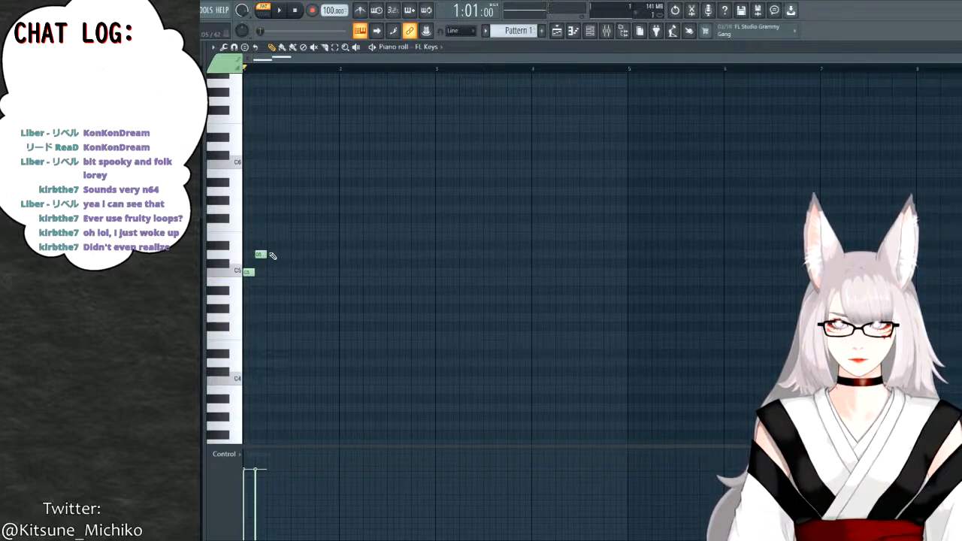
left_click_drag(275, 193, 268, 215)
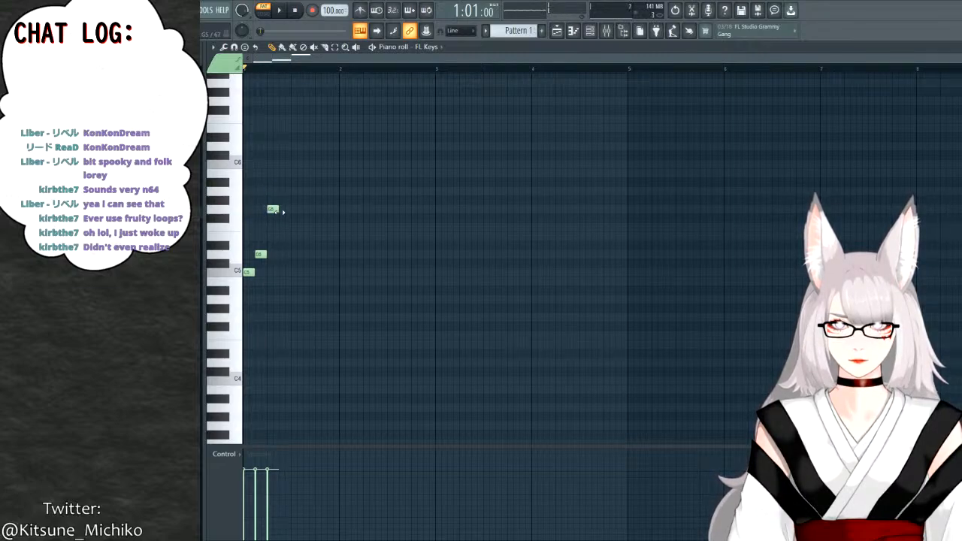
key("space")
key("space")
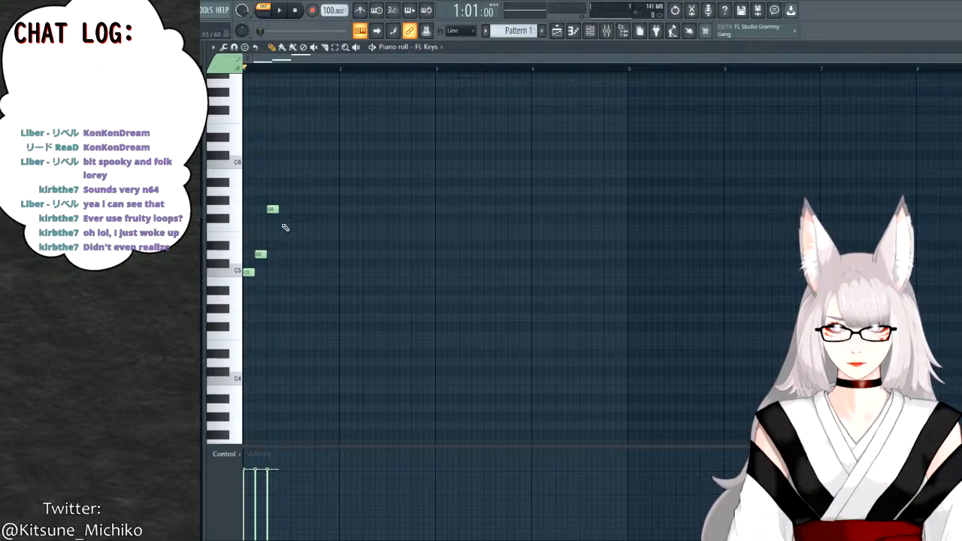
Lower the velocity of the C5, D5 and G5 notes together and audition the first two.
left_click_drag(298, 313, 244, 179)
scroll(273, 209, "down", 4)
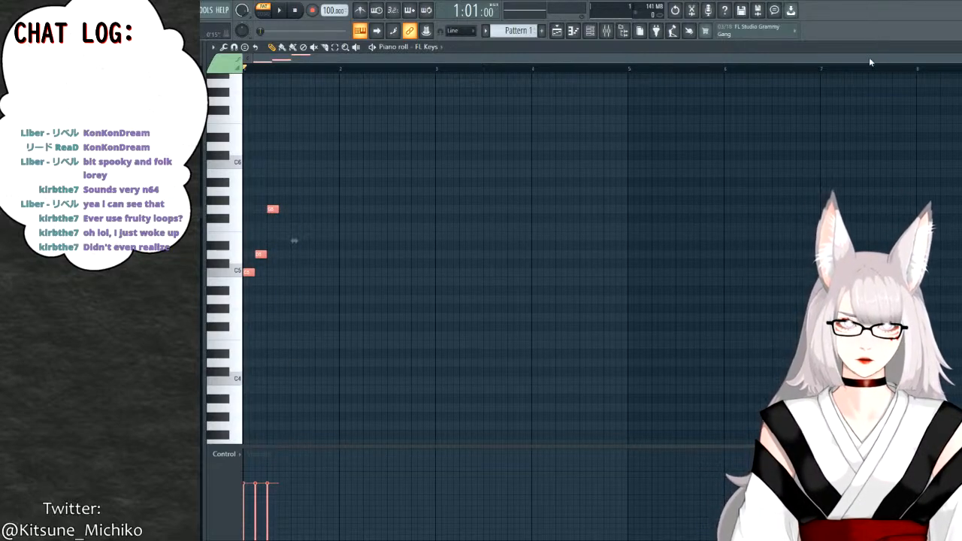
left_click(476, 184)
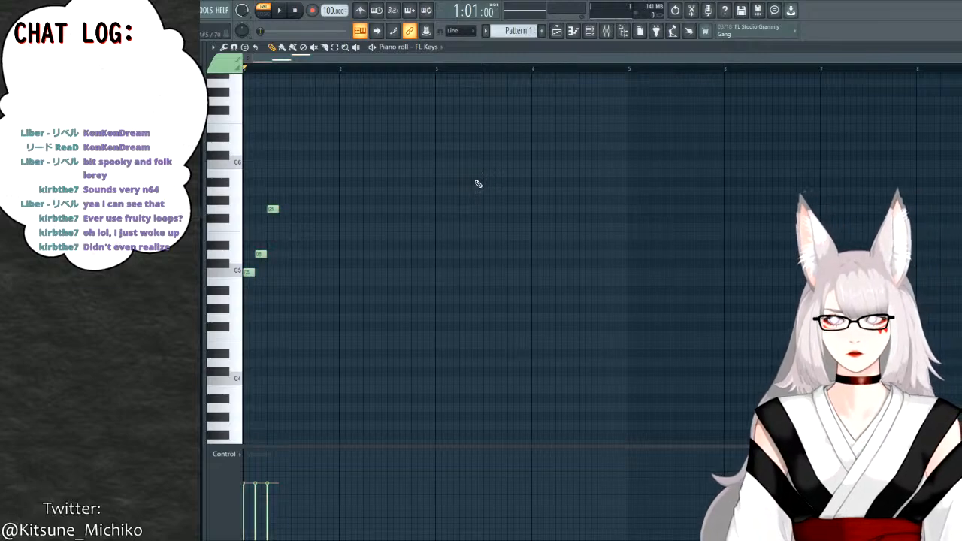
left_click(249, 272)
left_click(260, 254)
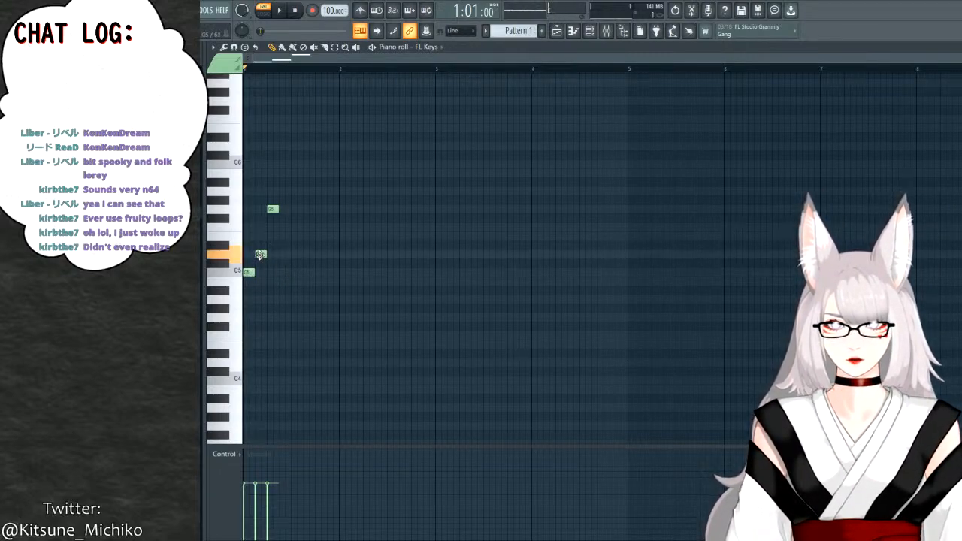
Raise the velocity of all three notes together and audition each of them in turn.
left_click_drag(314, 305, 244, 205)
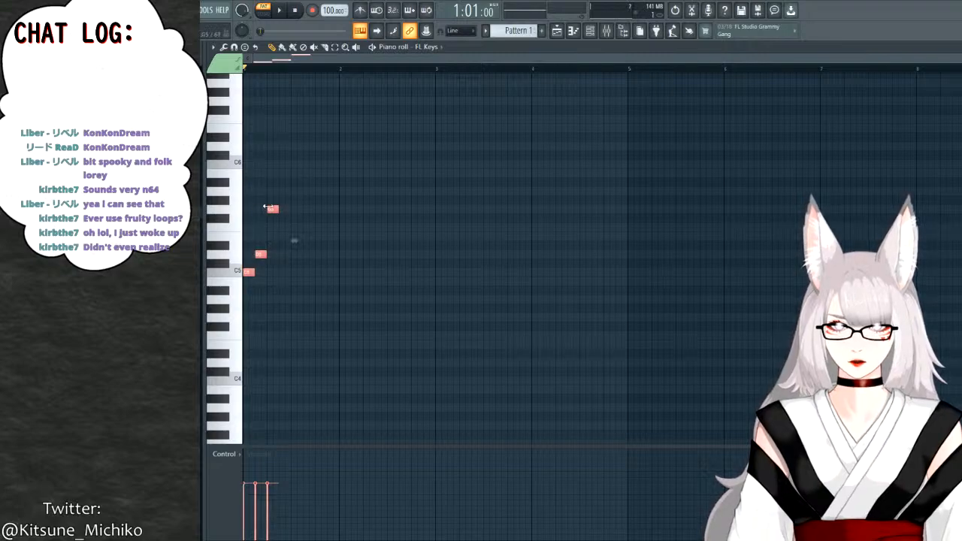
left_click(307, 277)
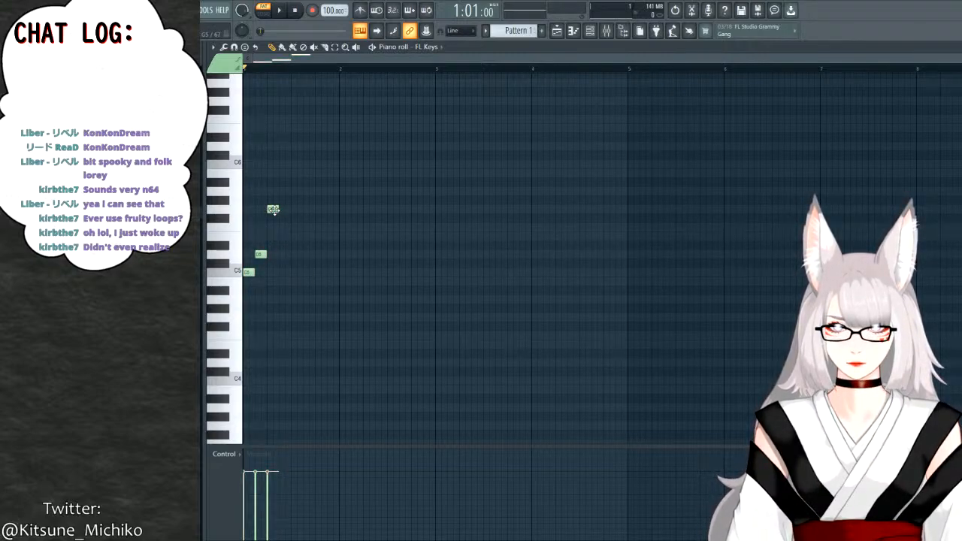
left_click(249, 272)
left_click(261, 255)
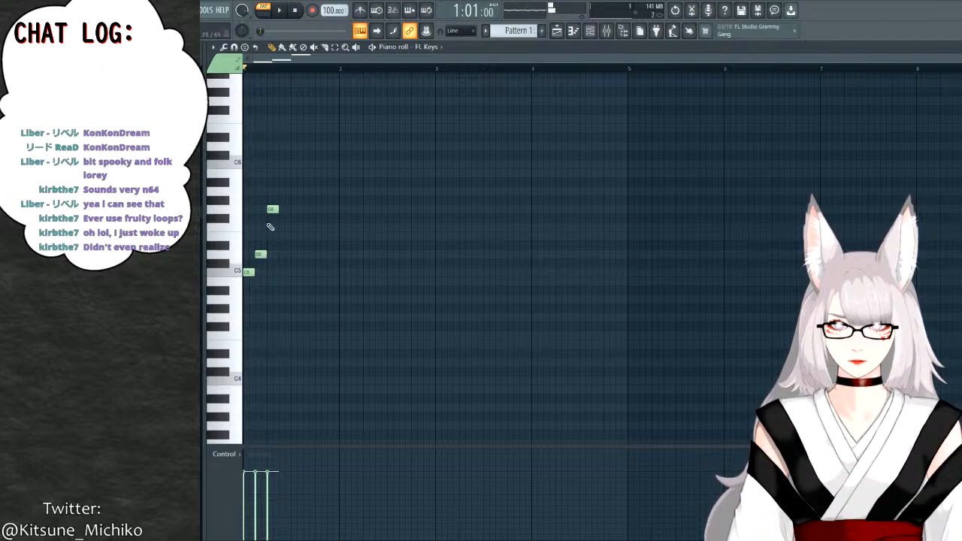
left_click(272, 209)
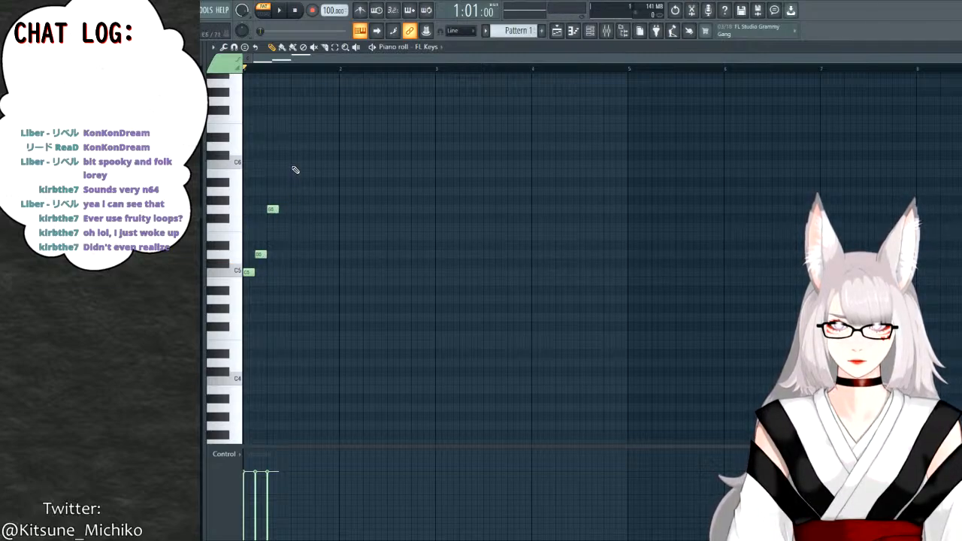
Add an eighth-note A5 on beat 3 of bar 1 and start playback of the melody.
left_click_drag(295, 162, 297, 190)
key("space")
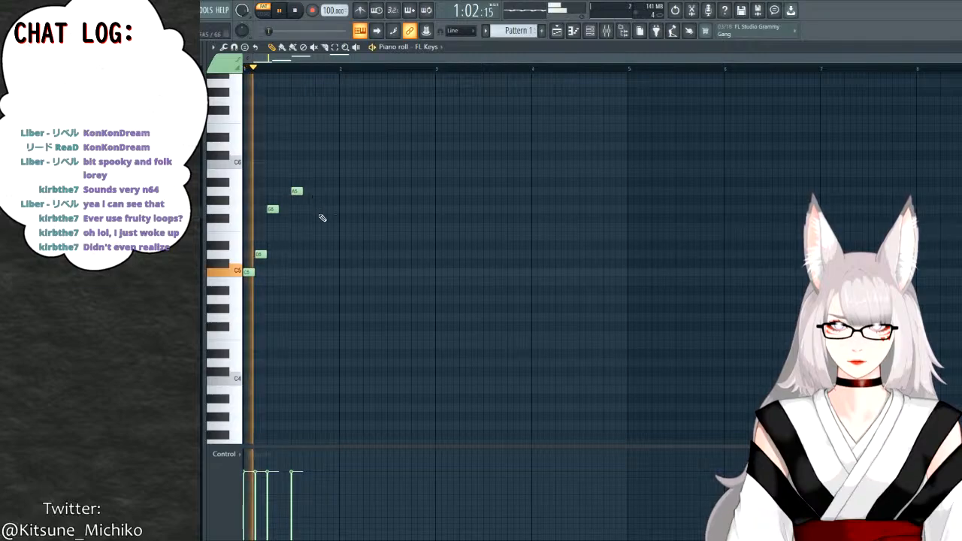
Stop playback, try a G5 on beat 4 of bar 1, and delete it along with the A5 and the beat-2 G5.
key("space")
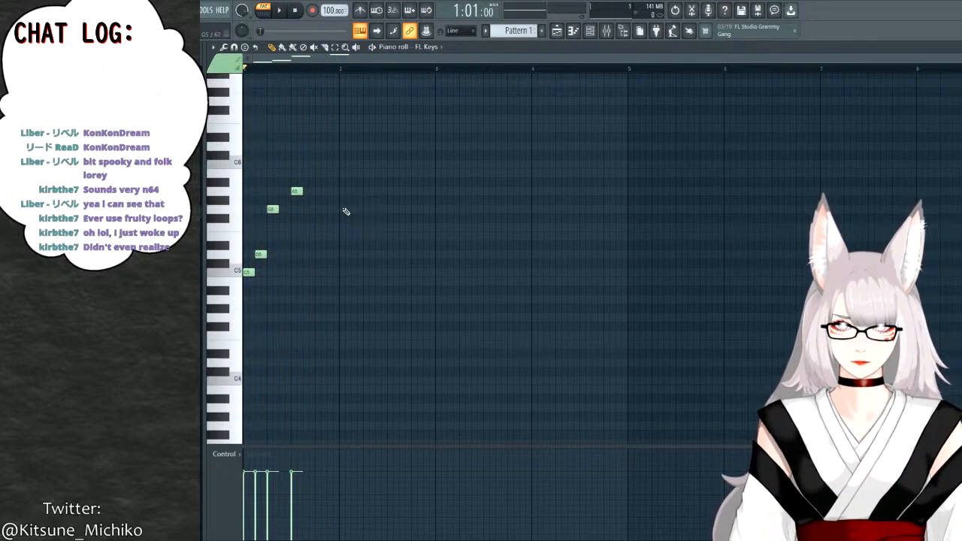
left_click(321, 209)
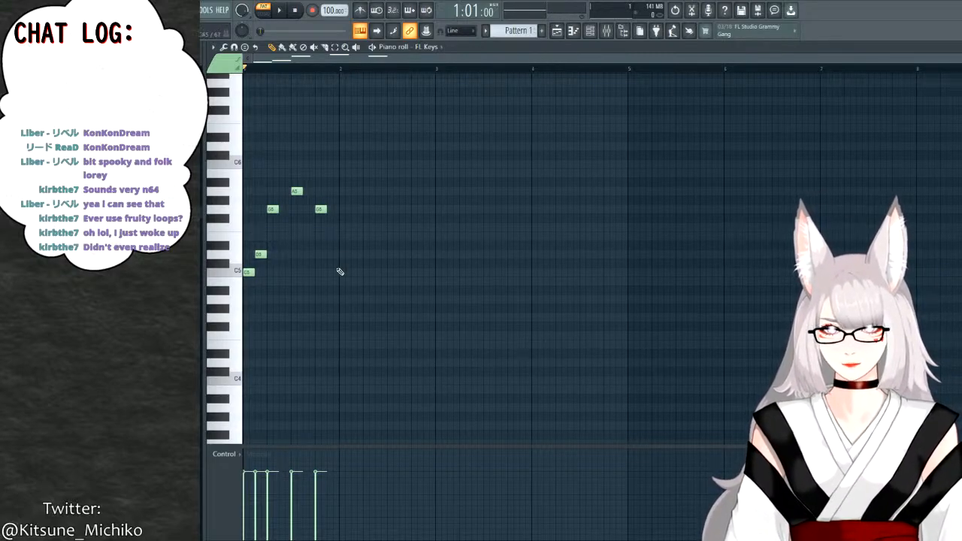
right_click(321, 209)
right_click(297, 191)
right_click(273, 209)
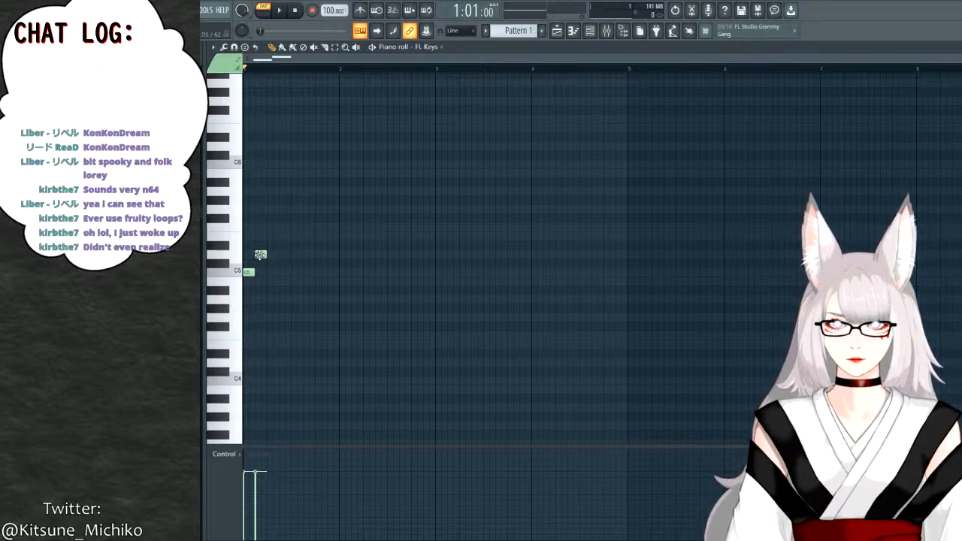
Place eighth notes G5 on beat 2, G5 on beat 3 and E5 on beat 4 of bar 1.
left_click_drag(275, 223, 275, 211)
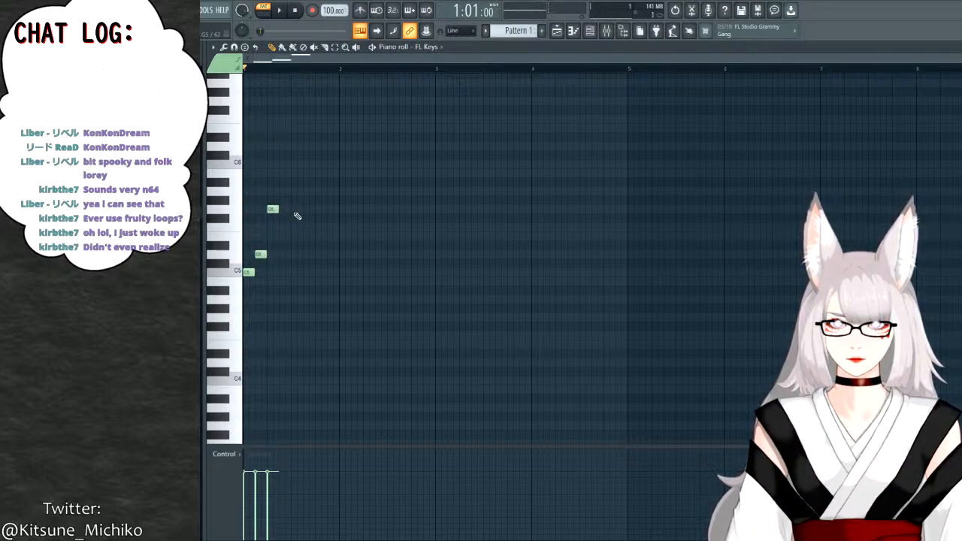
left_click(295, 212)
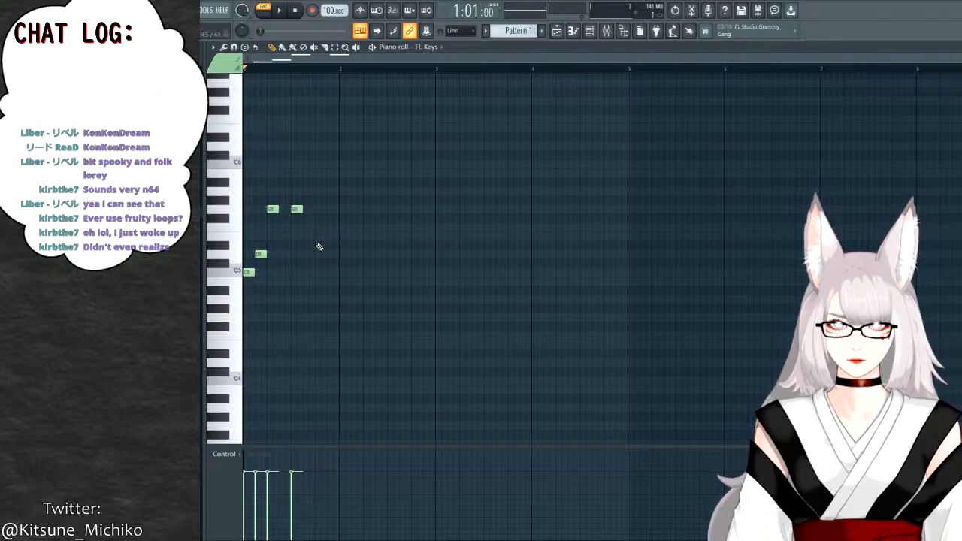
left_click_drag(318, 226, 321, 237)
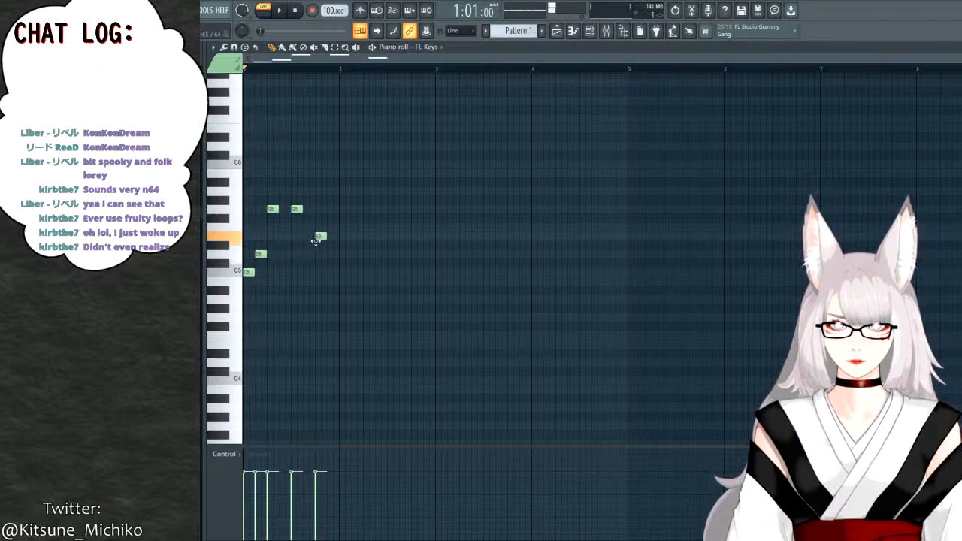
Fill bar 2 with consecutive eighth notes A4, C5 and E5, plus E5 on beat 3 and C5 on beat 4, and play it back.
left_click(340, 298)
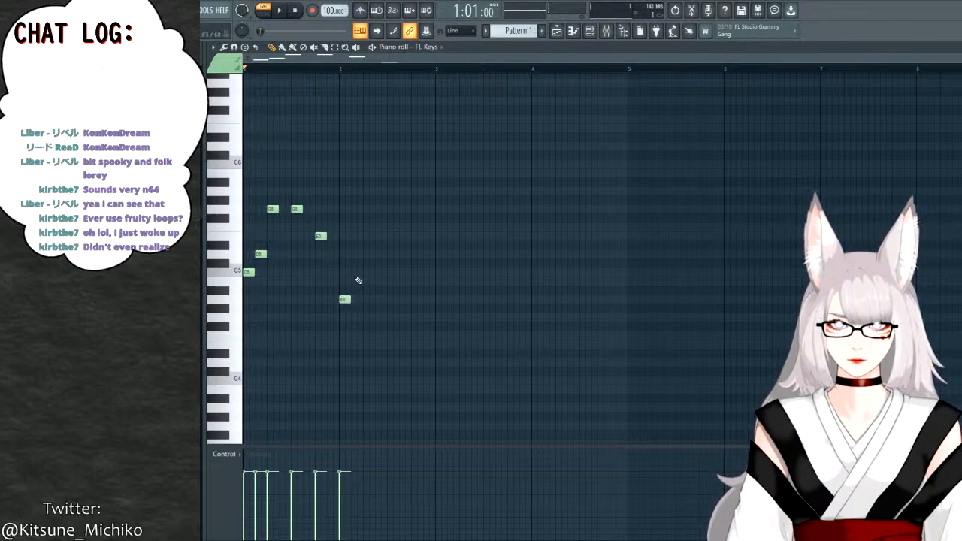
left_click_drag(358, 282, 368, 237)
left_click(364, 254)
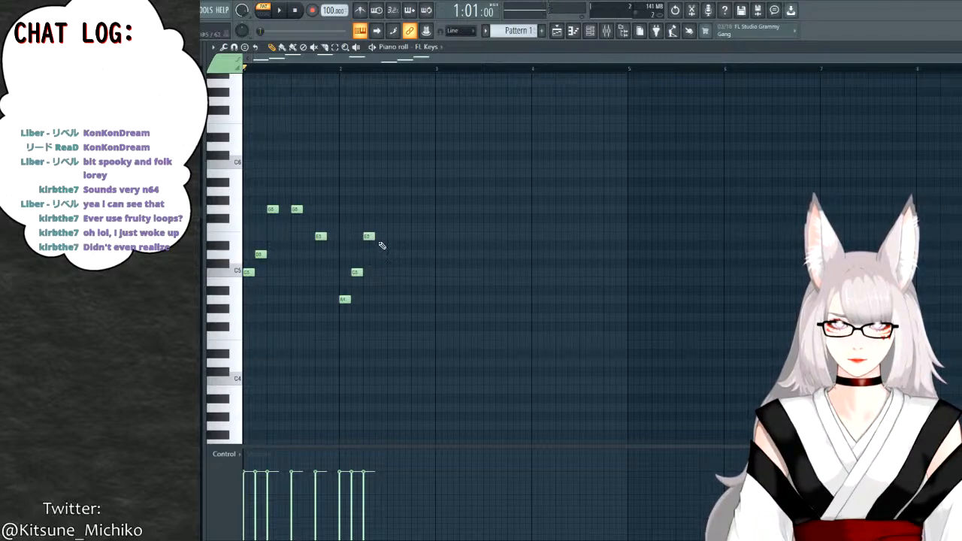
left_click(390, 236)
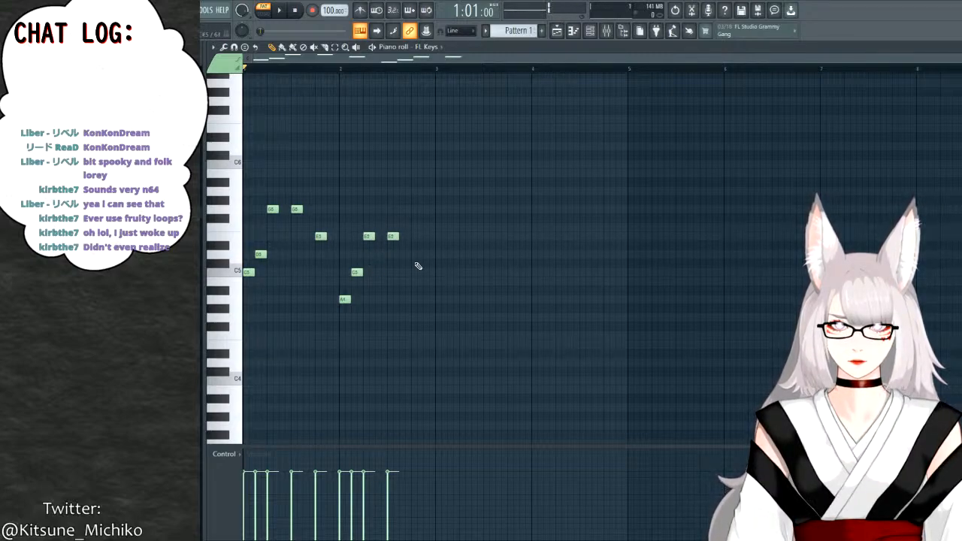
left_click(415, 274)
key("space")
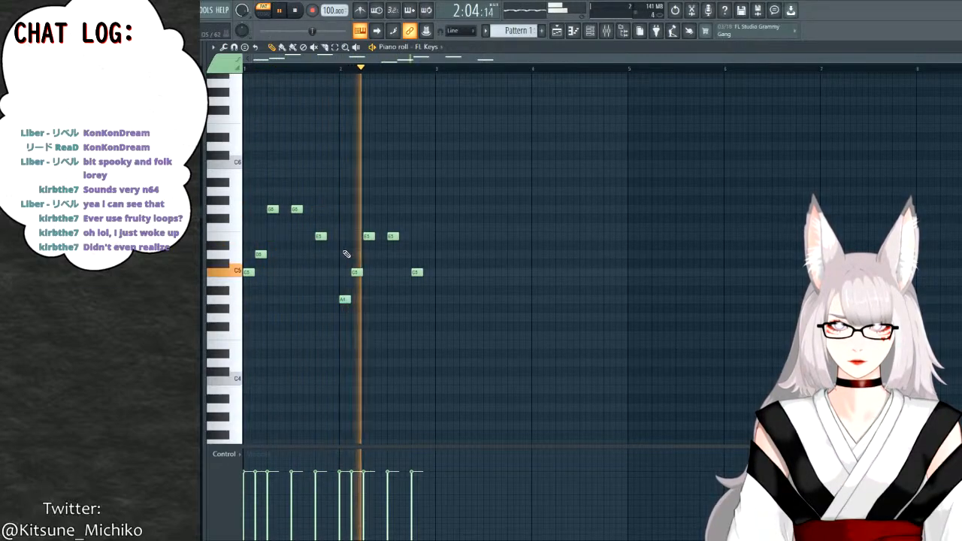
key("space")
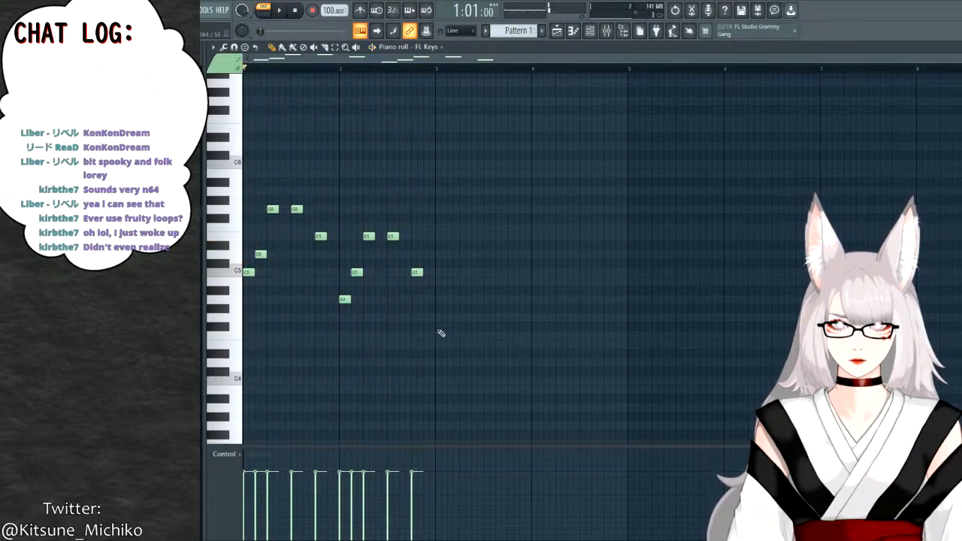
Fill bar 3 with consecutive eighth notes F4, A4 and C5, plus C5 on beat 3 and A4 on beat 4.
left_click(437, 337)
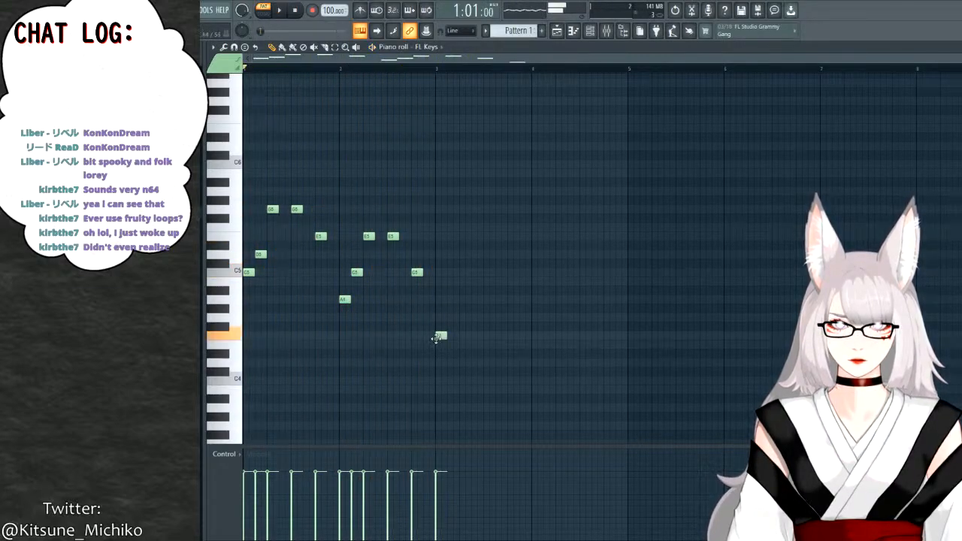
left_click(451, 300)
left_click(463, 272)
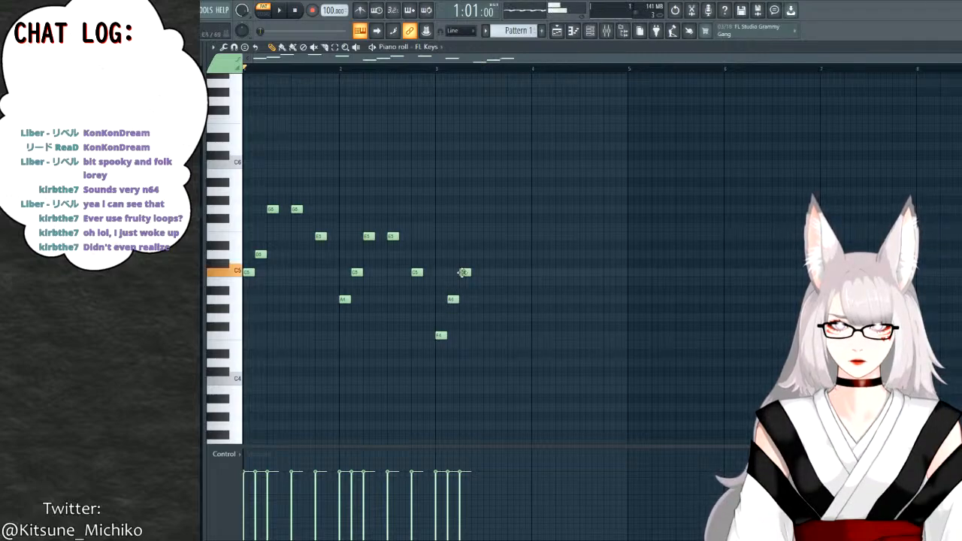
left_click(488, 272)
left_click(511, 299)
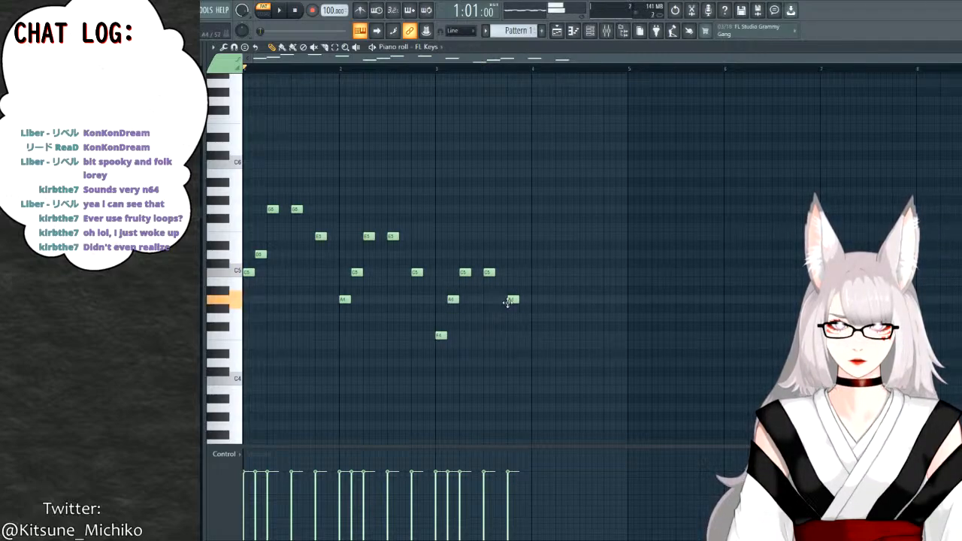
Fill bar 4 with consecutive eighth notes G4, B4 and D5, plus D5 on beat 3 and B4 on beat 4, and play the melody.
left_click(536, 317)
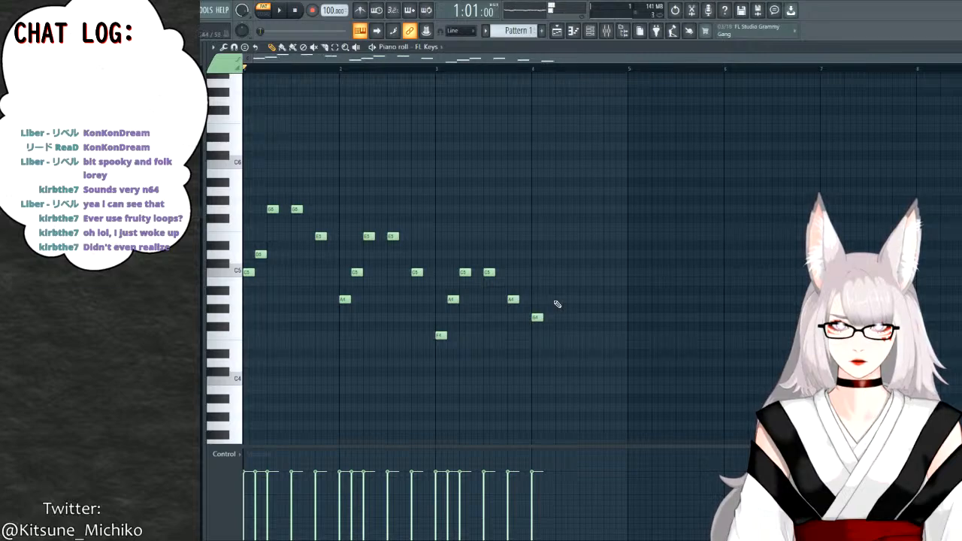
left_click(544, 282)
left_click(560, 254)
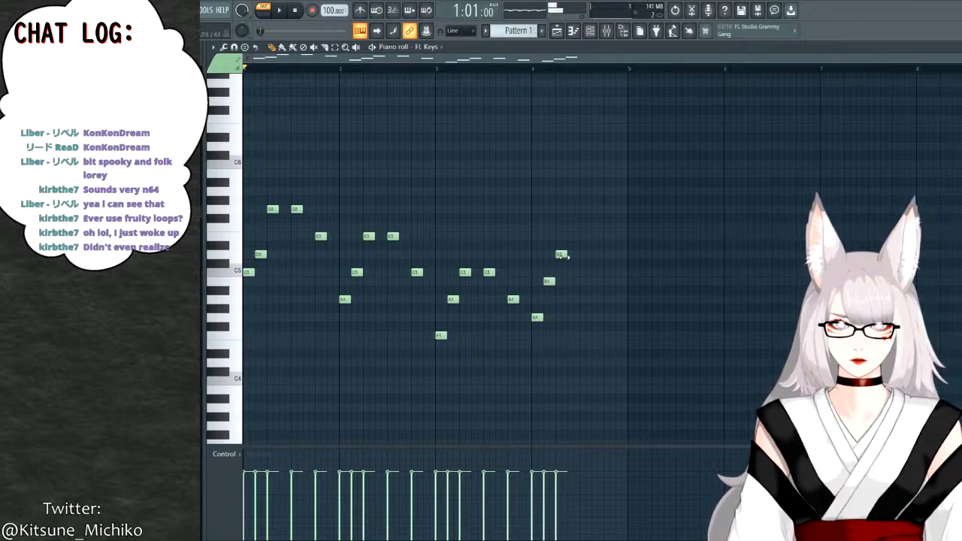
left_click(583, 254)
left_click(609, 281)
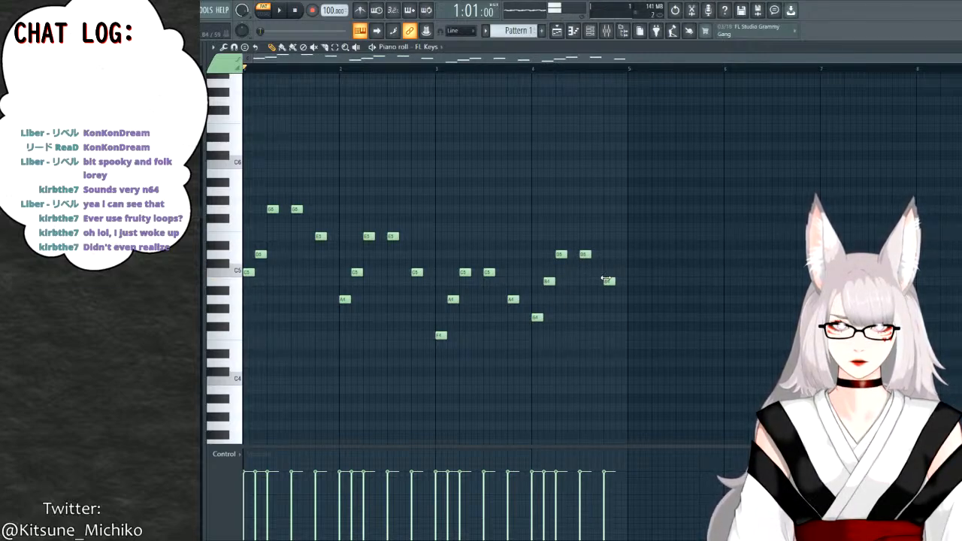
key("space")
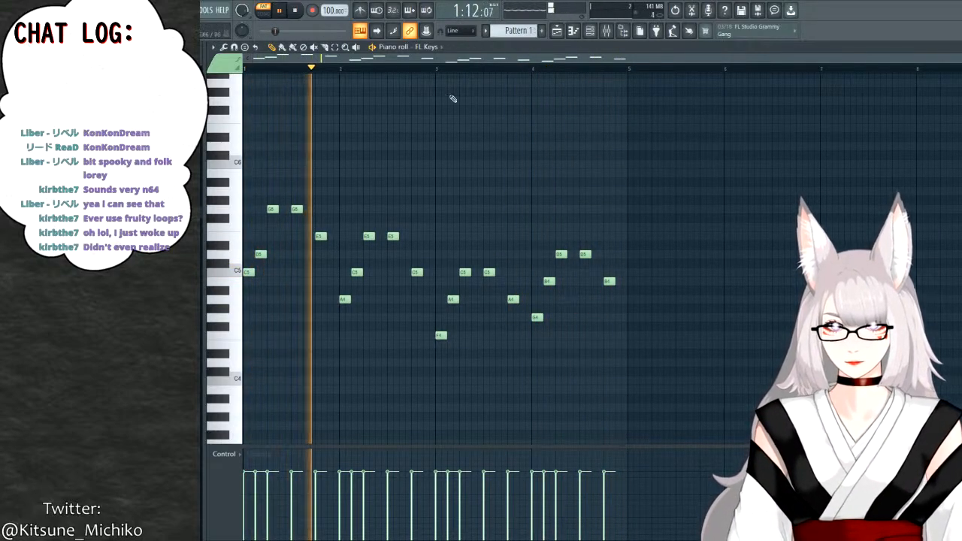
key("space")
Raise the second note of bar 1 from D5 to E5 and listen to the whole melody.
left_click_drag(260, 253, 260, 236)
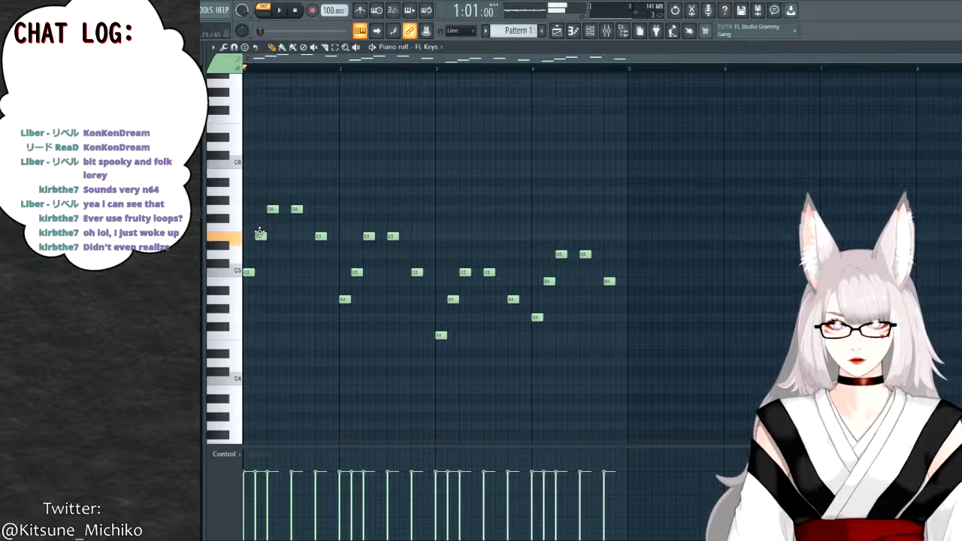
key("space")
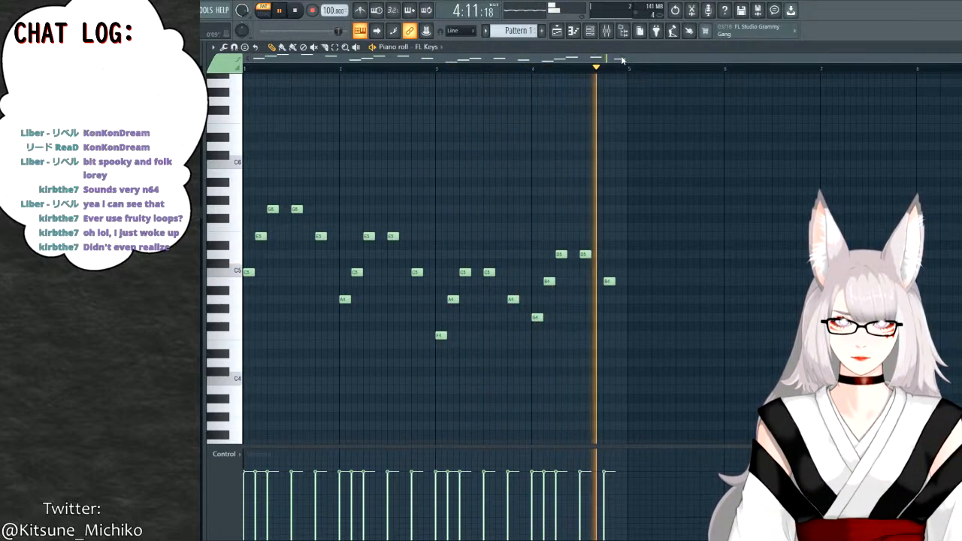
key("space")
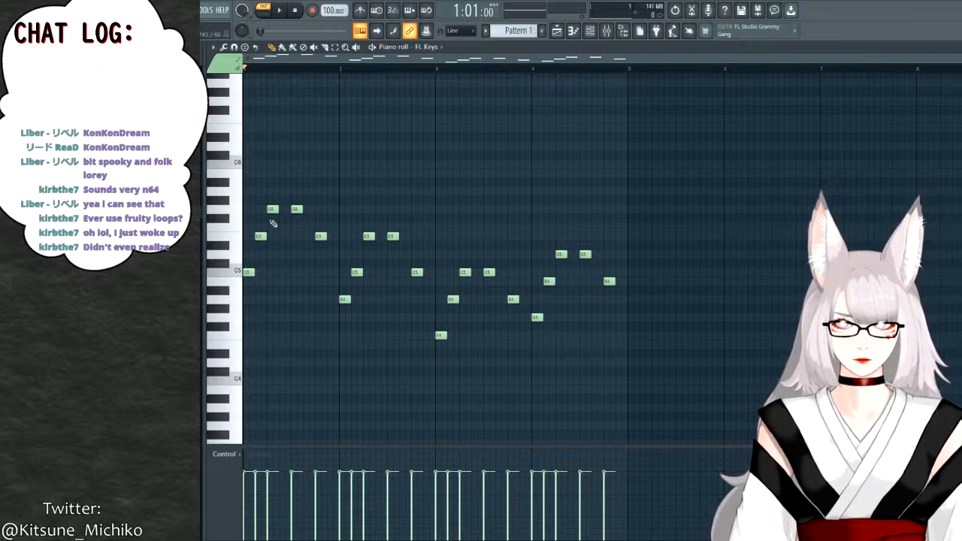
Audition several pitches between C5 and C6 on the piano roll keyboard and sound the opening C5 note.
left_click_drag(242, 271, 242, 248)
left_click(240, 197)
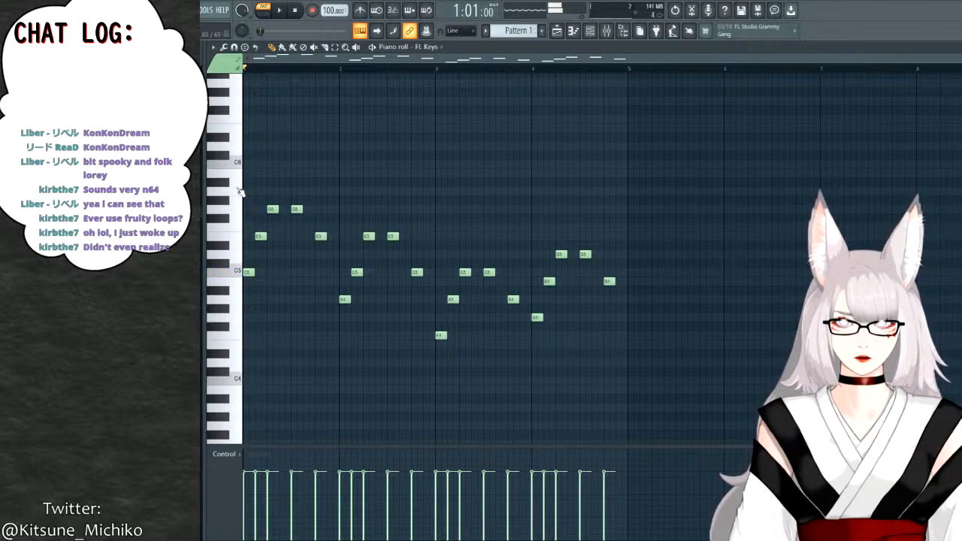
left_click(239, 163)
left_click(239, 163)
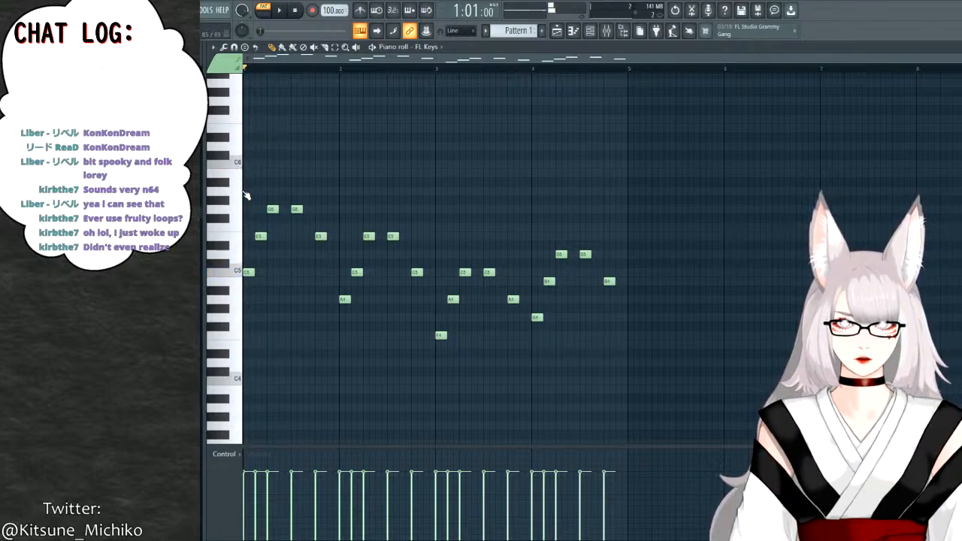
left_click(240, 230)
left_click(241, 277)
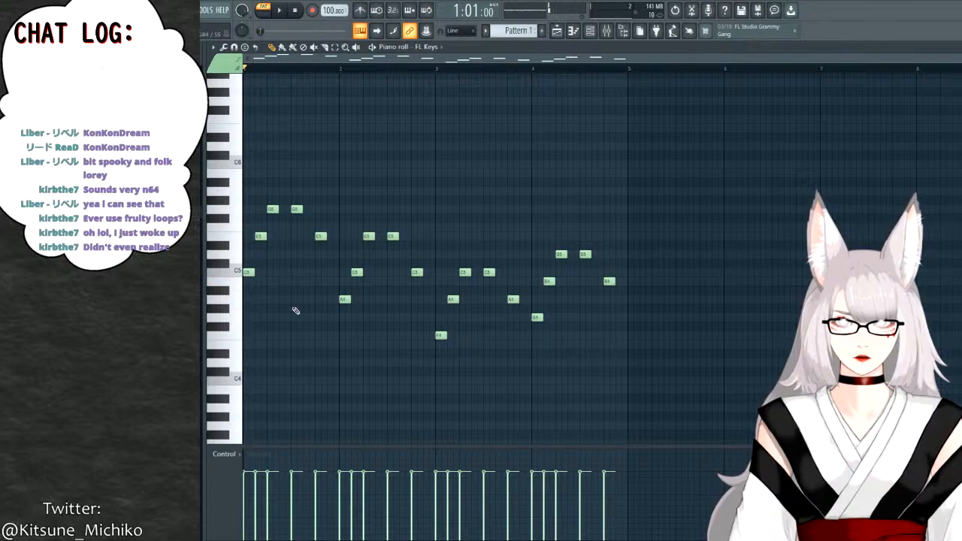
left_click(250, 273)
Examine the note layout across bars 1 to 4 and play the four-bar melody through once.
scroll(300, 278, "up", 2)
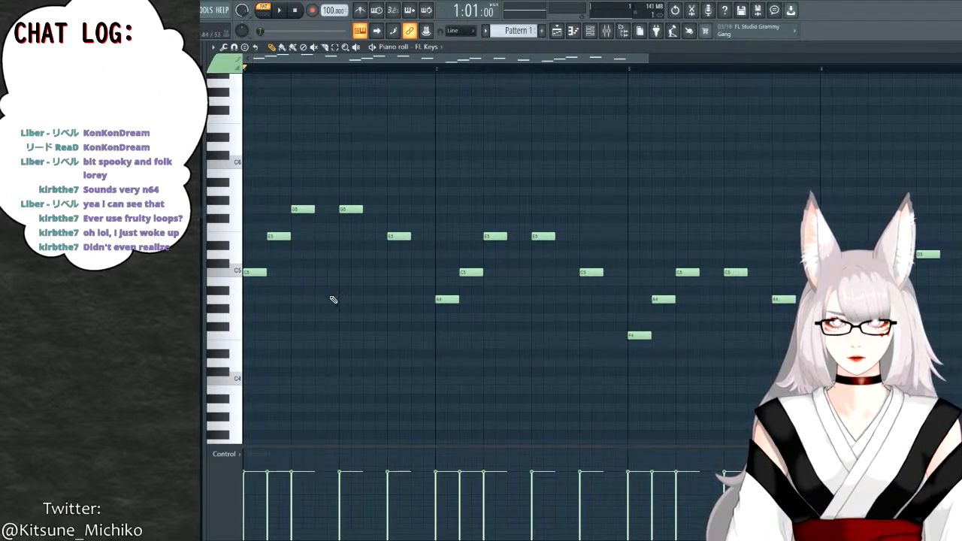
scroll(333, 299, "up", 1)
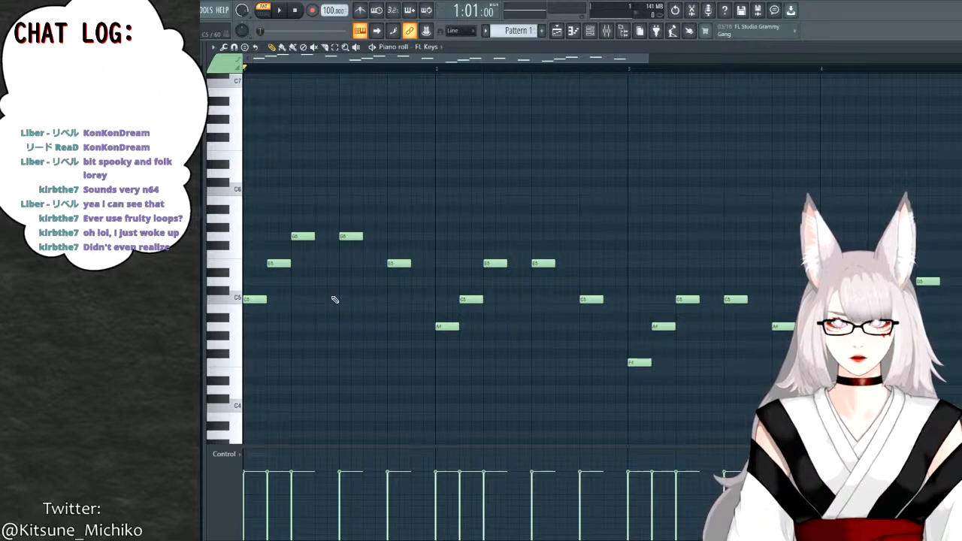
scroll(334, 299, "down", 2)
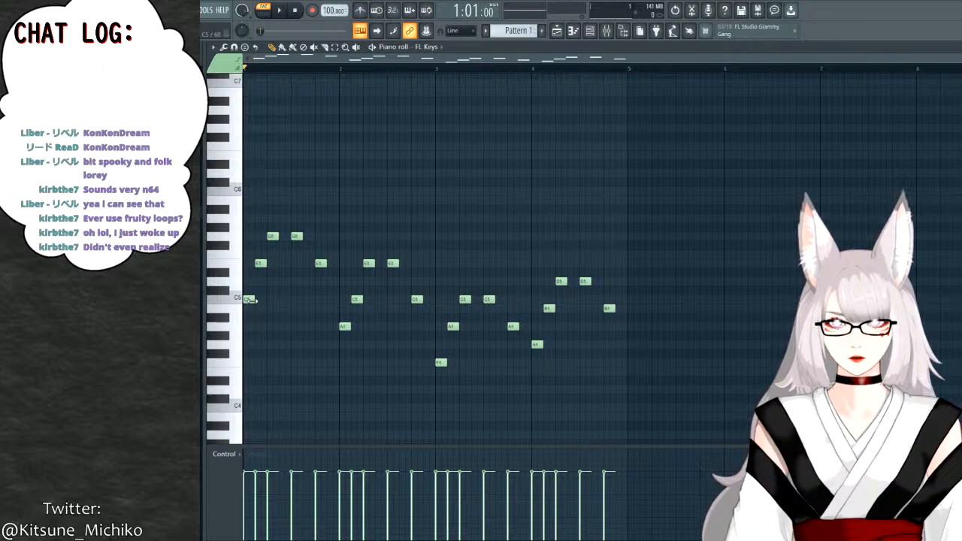
mouse_move(251, 299)
left_mouse_down()
mouse_move(338, 299)
mouse_move(248, 300)
left_mouse_up()
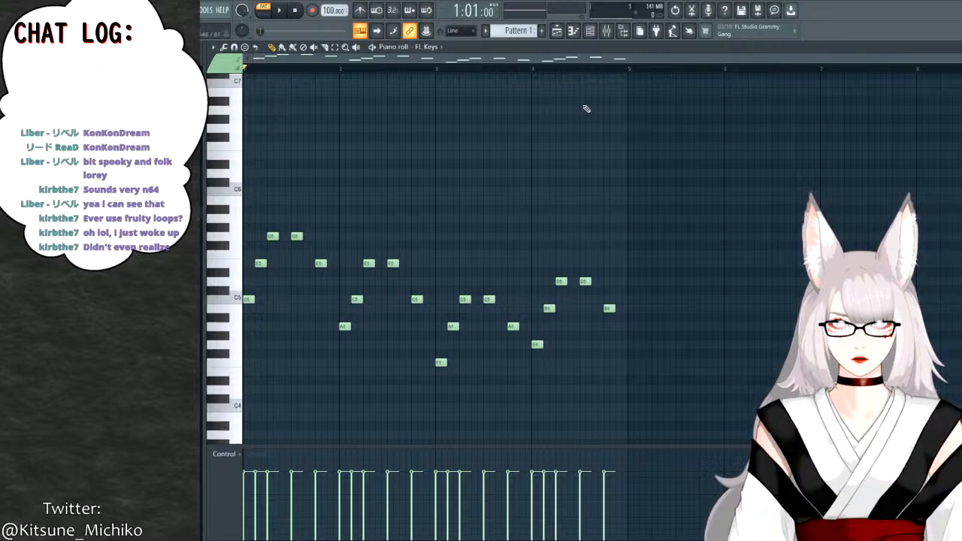
scroll(593, 103, "down", 3)
scroll(593, 103, "up", 3)
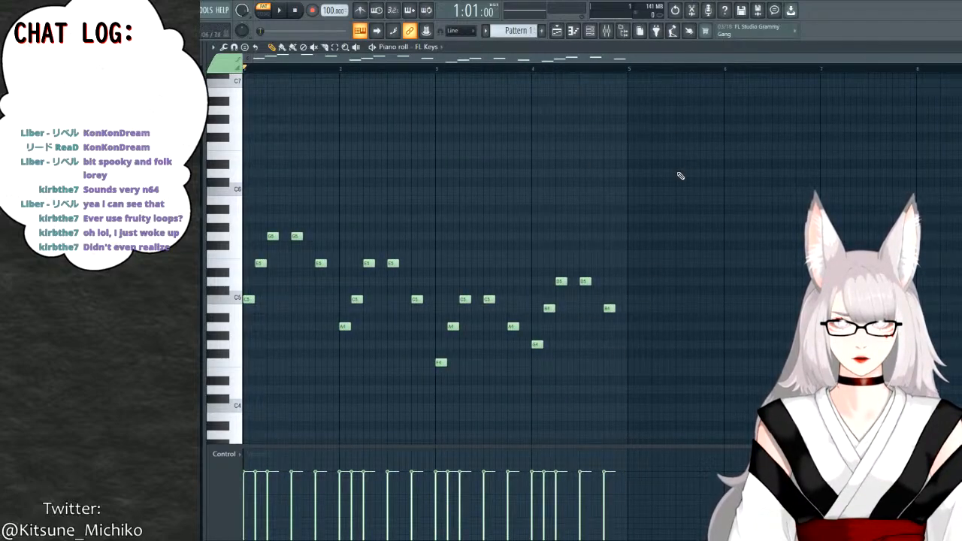
scroll(679, 181, "down", 1)
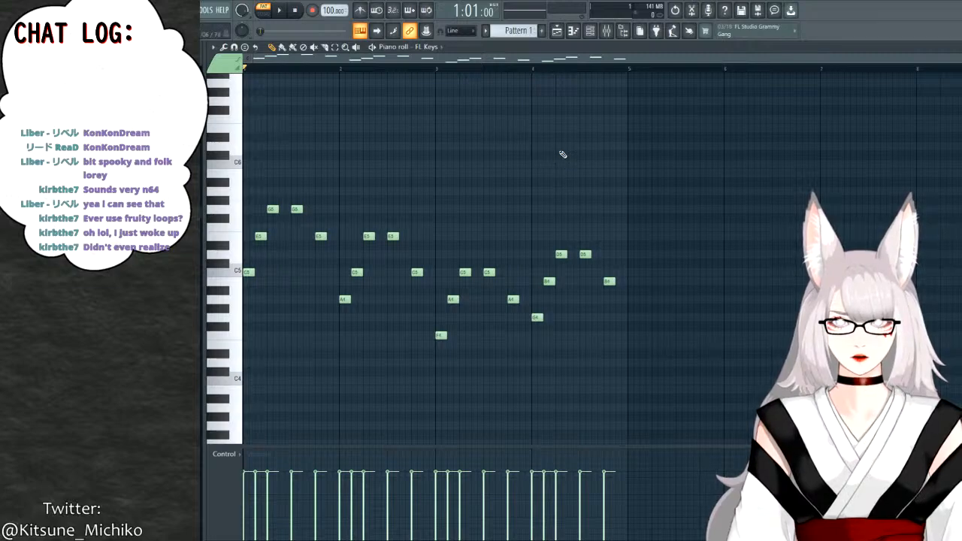
key("space")
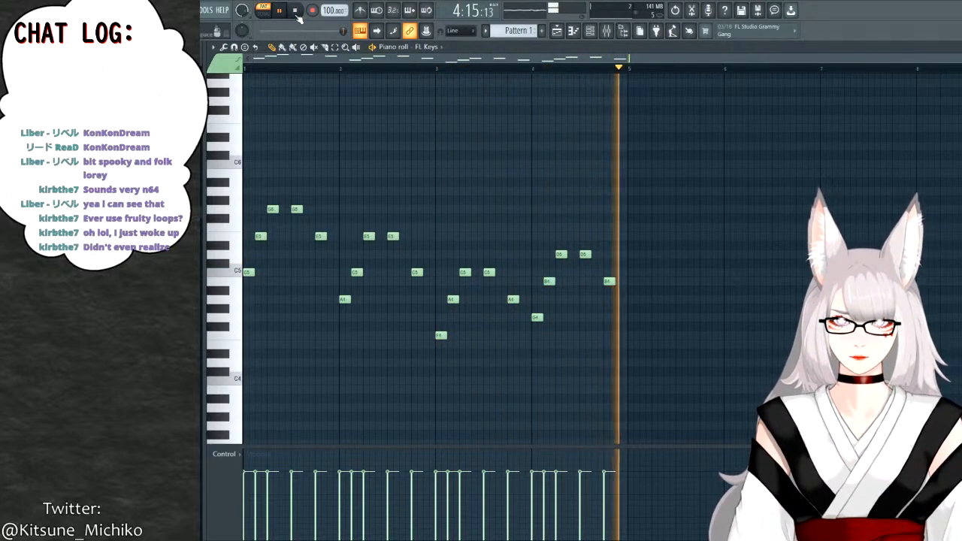
key("space")
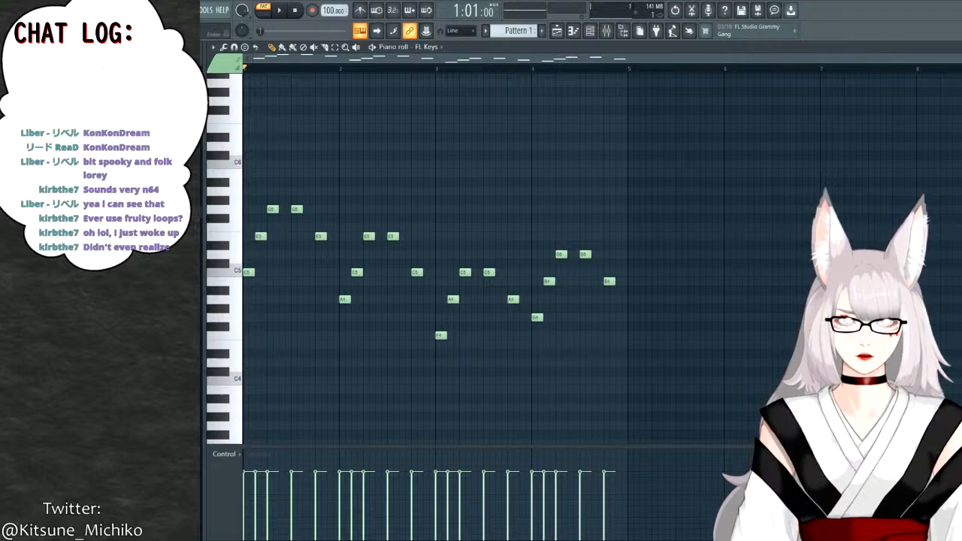
Replace the Bright E.Piano instrument on channel 4 with Sytrus and show the plugin's detailed channel settings.
key("ctrl+shift+h")
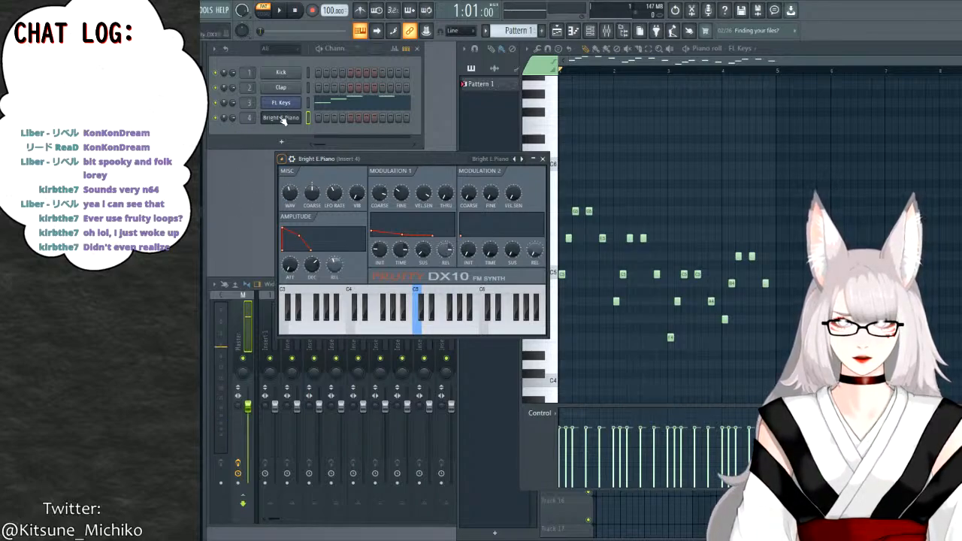
left_click(280, 128)
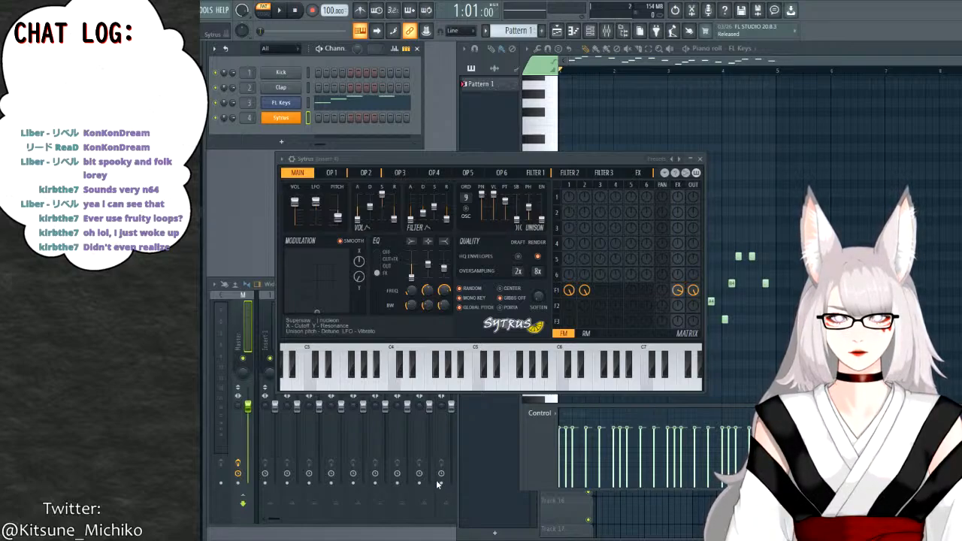
left_click(282, 160)
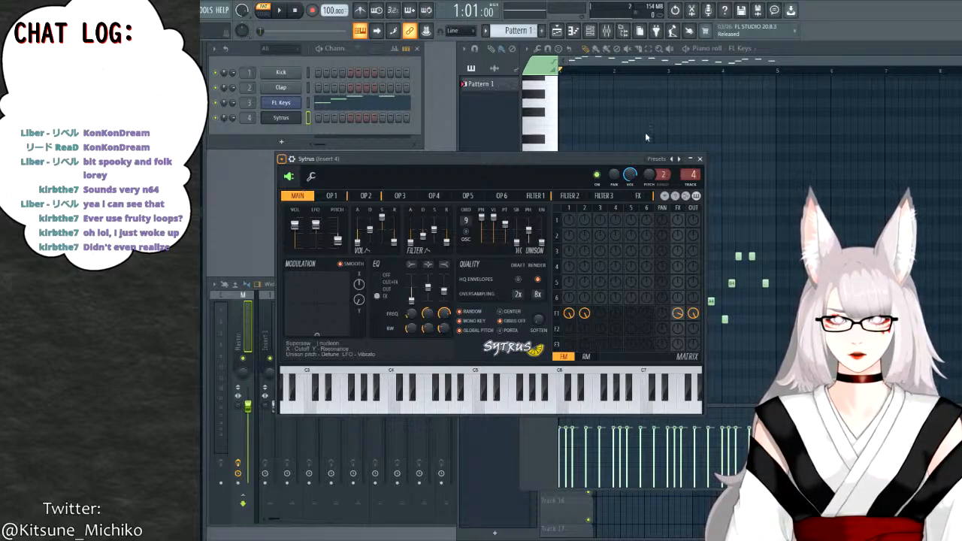
Play the melody and try Sytrus presets such as Classic, Trance and Echoes on channel 4, settling on Glocken.
left_click(279, 10)
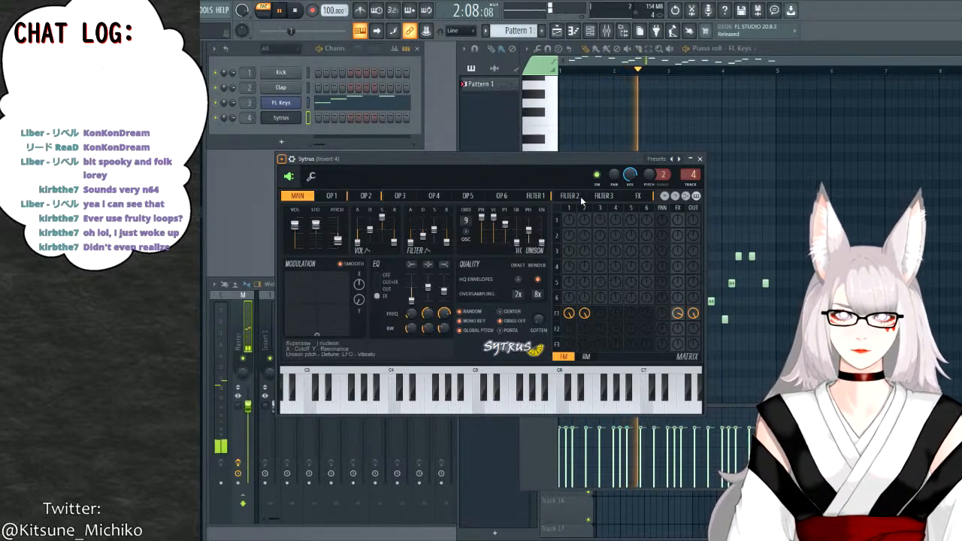
left_click(430, 231)
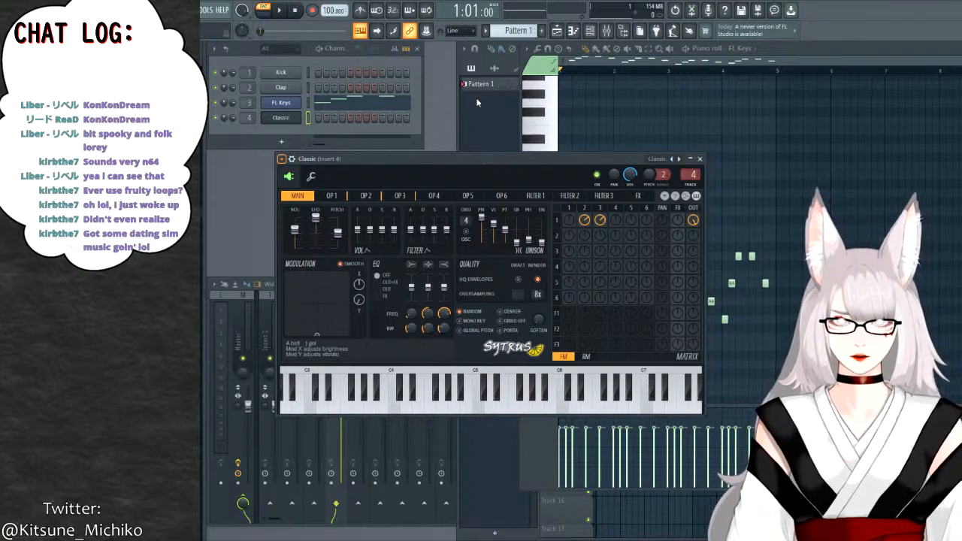
left_click(573, 95)
key("z")
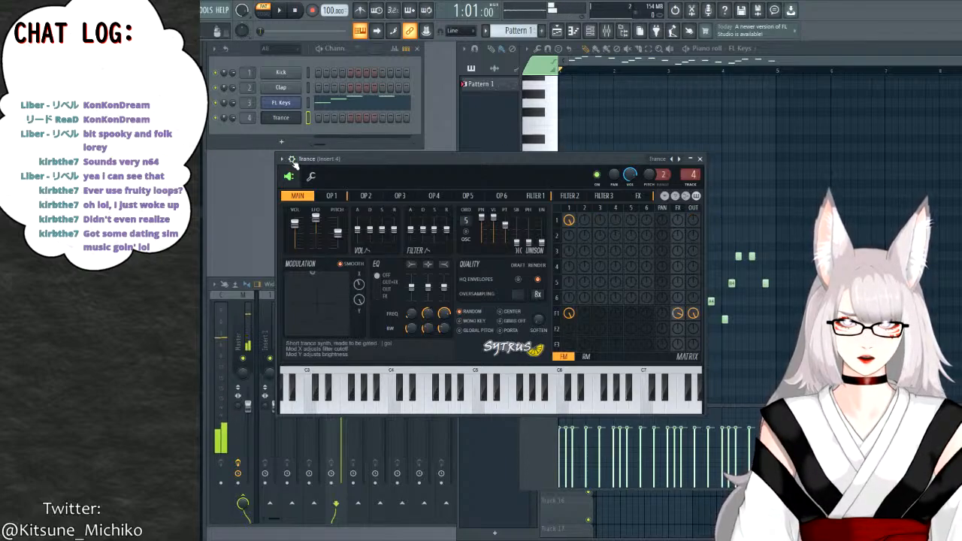
key("z")
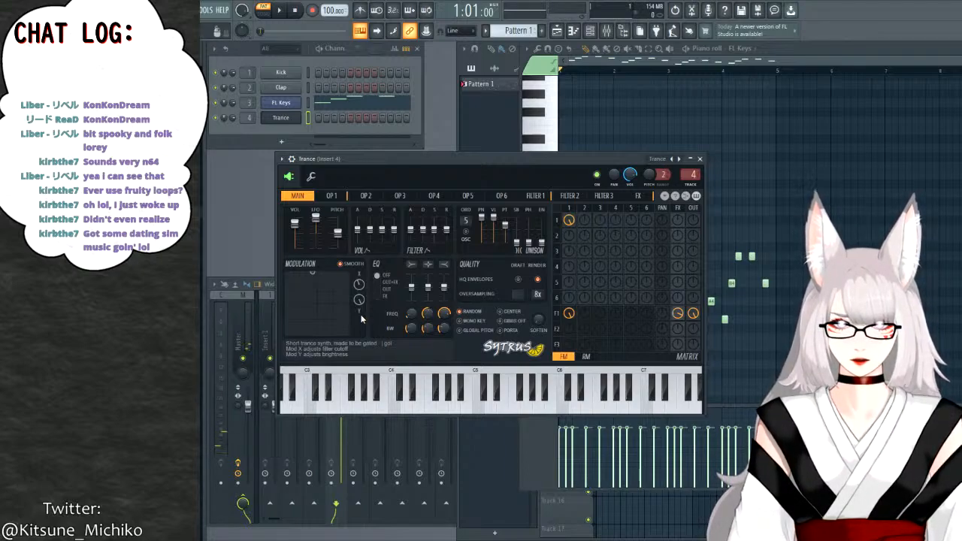
left_click(679, 159)
key("z")
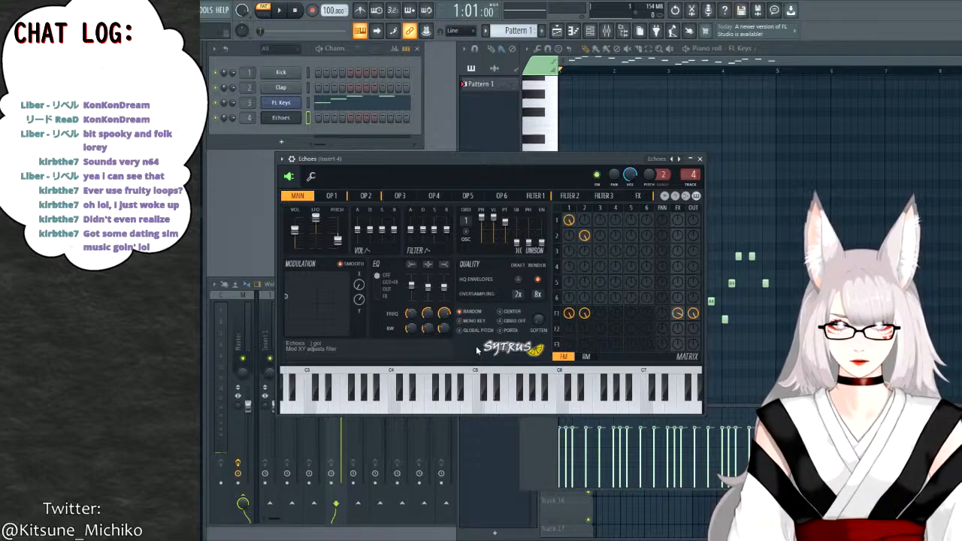
key("KP_Add")
key("z")
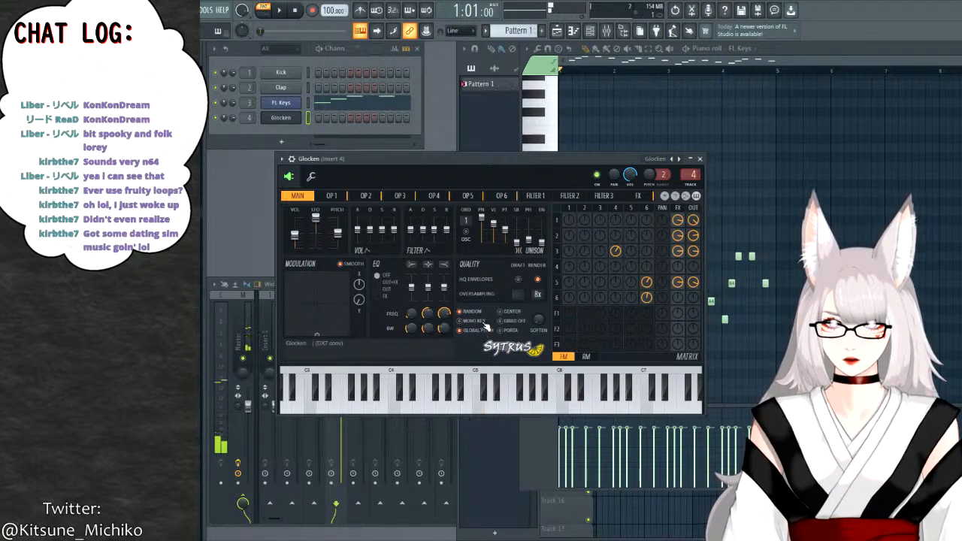
Audition the Glocken preset with single notes around C5, and play the four-bar melody through to compare.
key("b")
key("c")
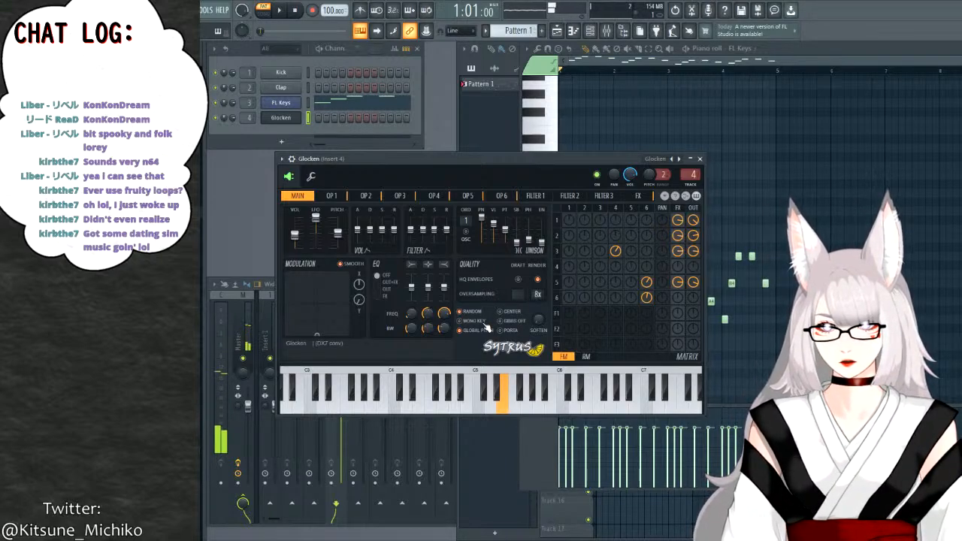
key("n")
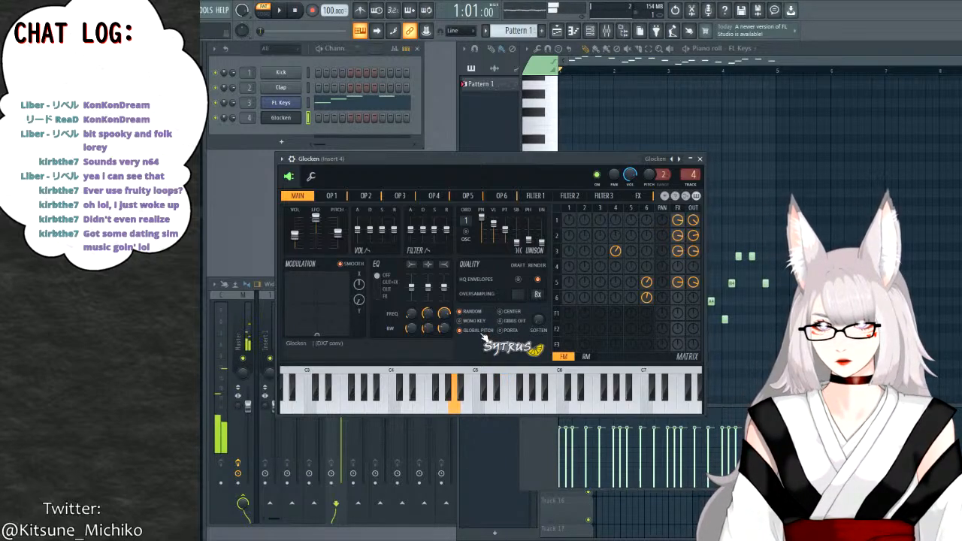
key("comma")
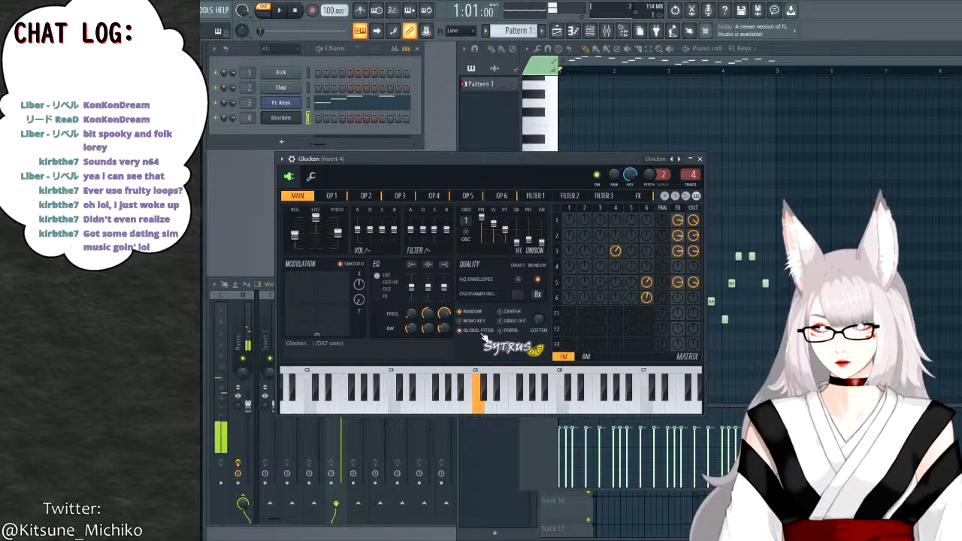
key("m")
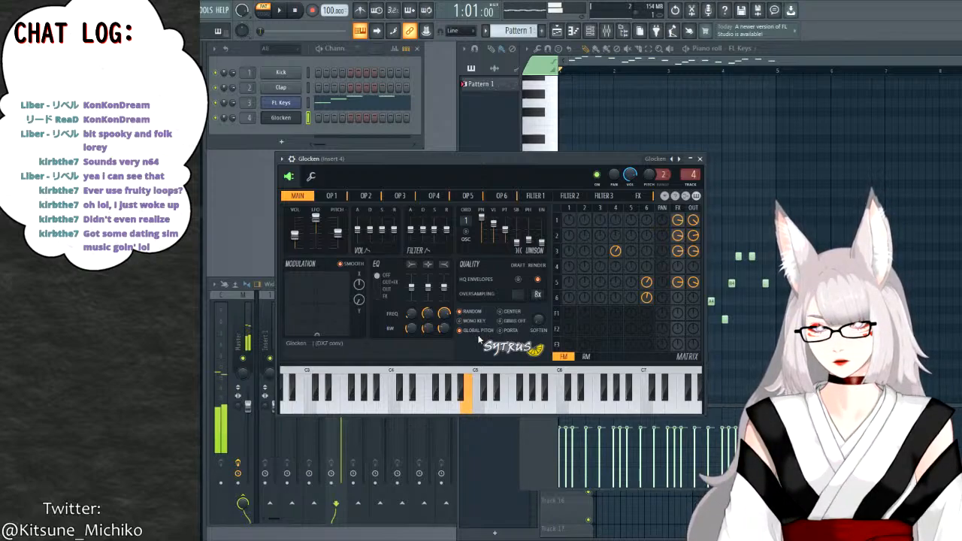
left_click(280, 12)
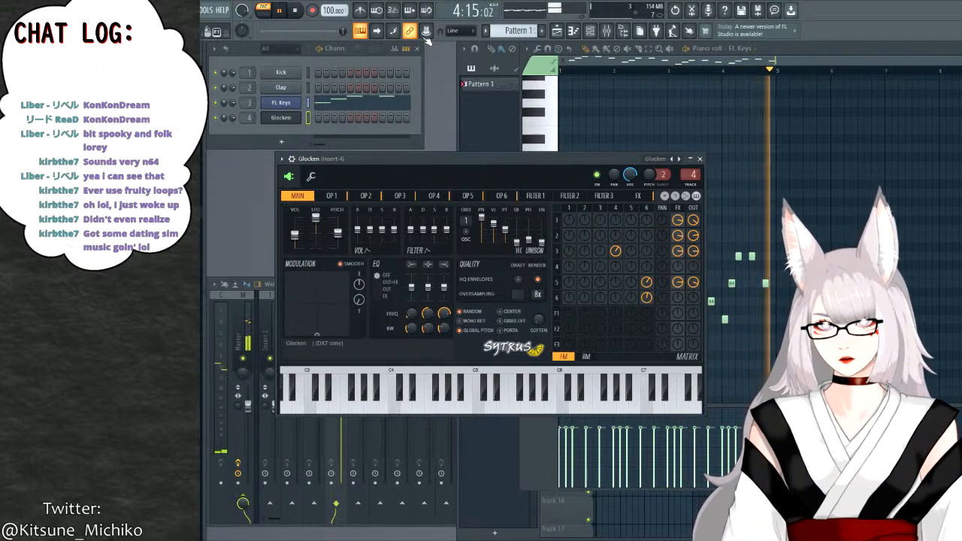
key("space")
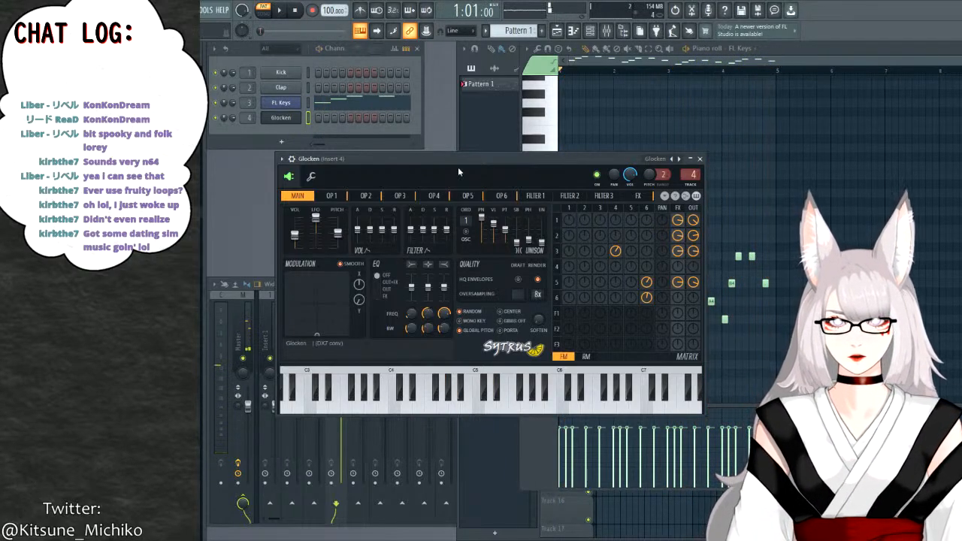
Add one-bar G6 and E6 notes in bar 1 of the Glocken channel's piano roll and preview the chord.
left_click(847, 45)
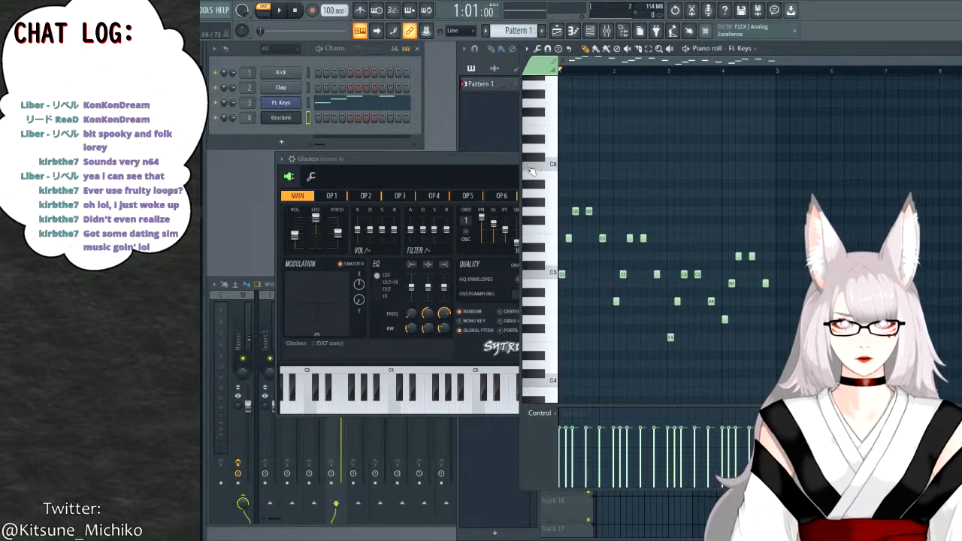
left_click(309, 118)
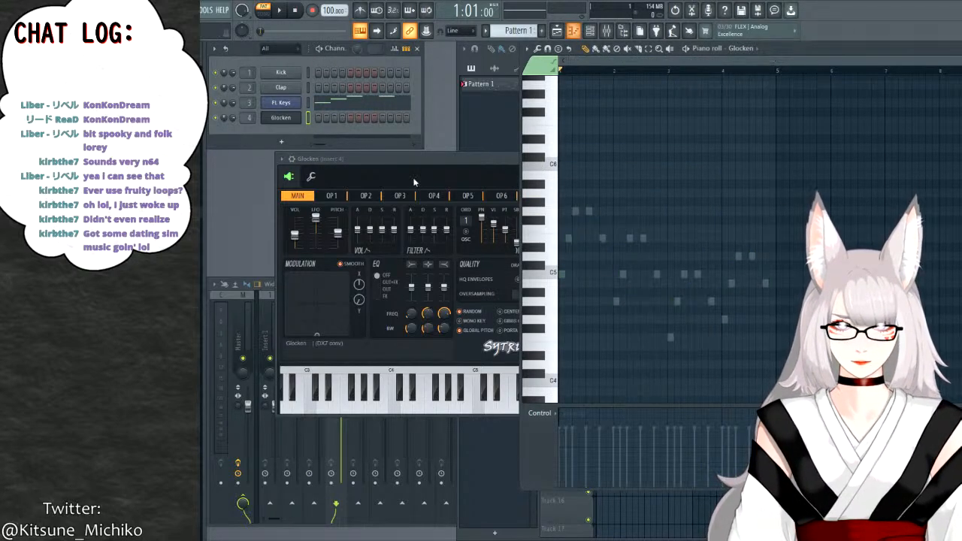
left_click(557, 222)
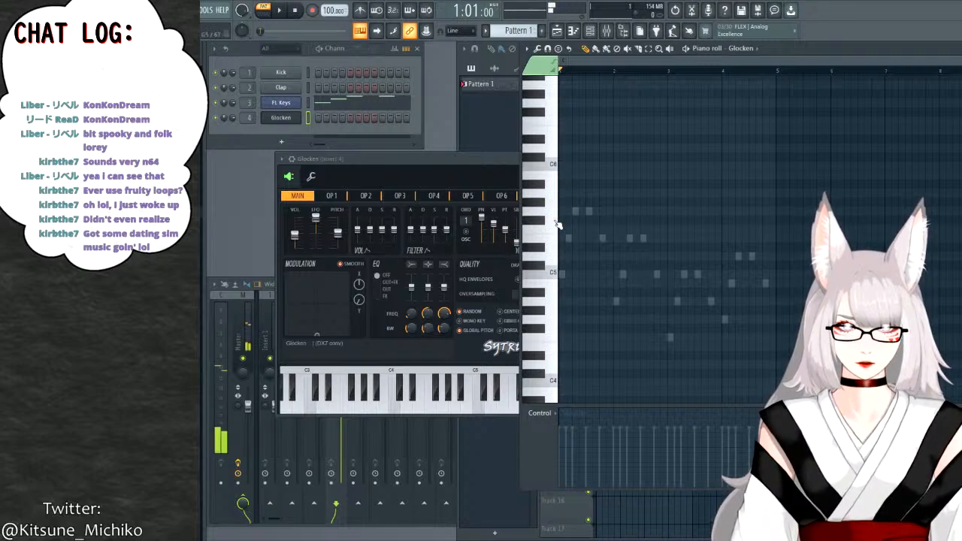
left_click(563, 103)
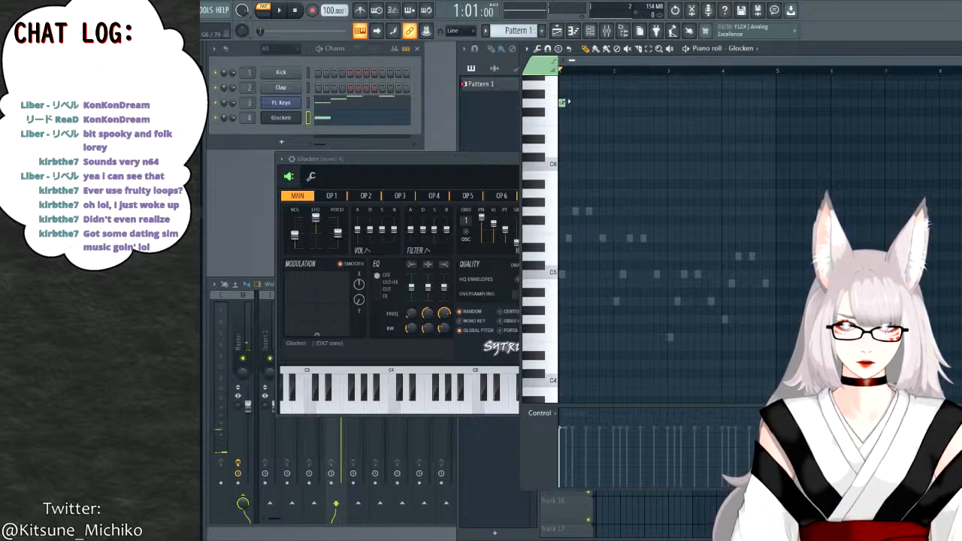
left_click_drag(569, 101, 615, 103)
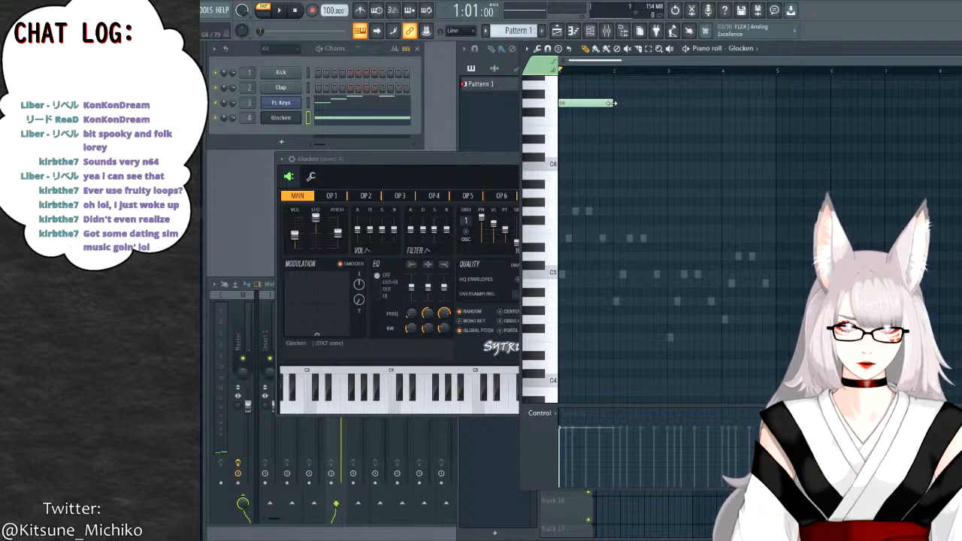
left_click(564, 131)
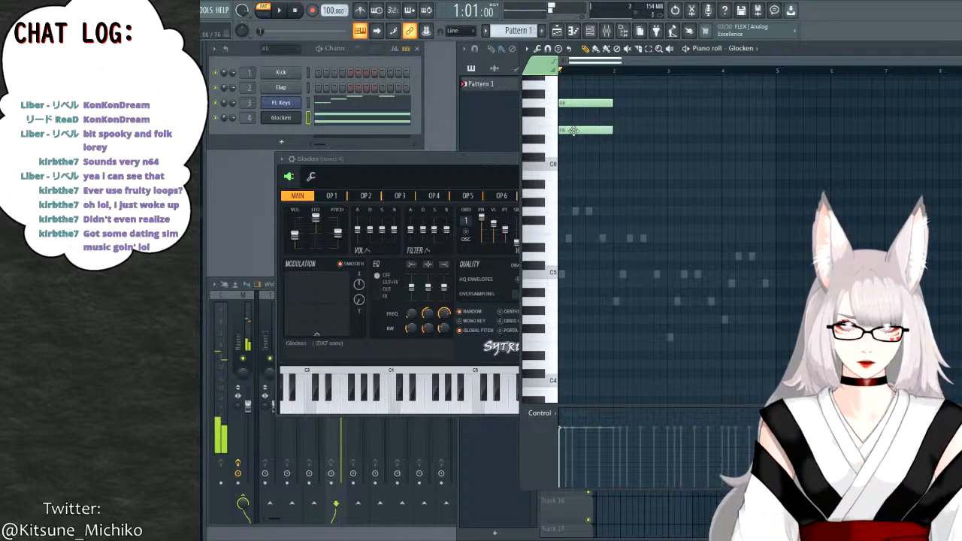
key("space")
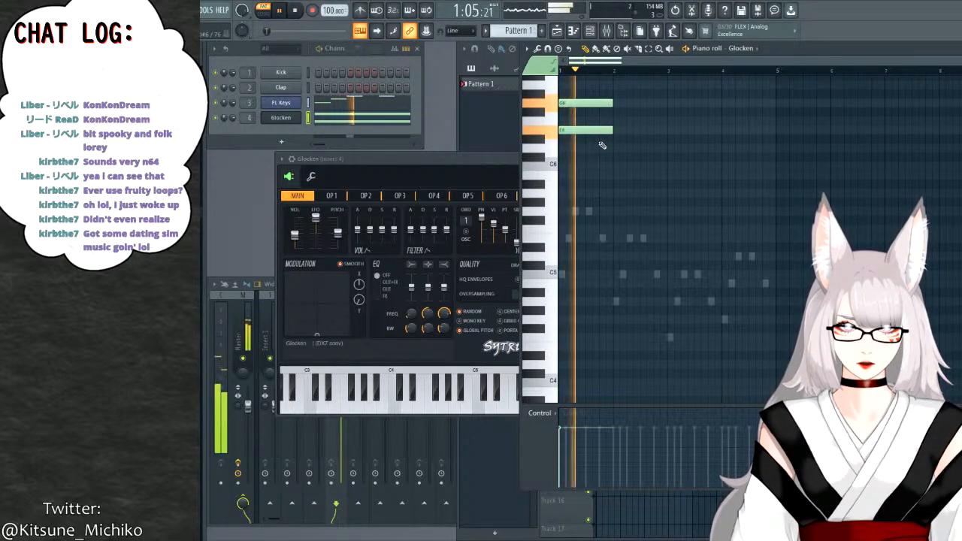
key("space")
Listen to the opening chord with the melody, add one-bar E6 and C6 notes in bar 2, and replay the pattern.
left_click(433, 158)
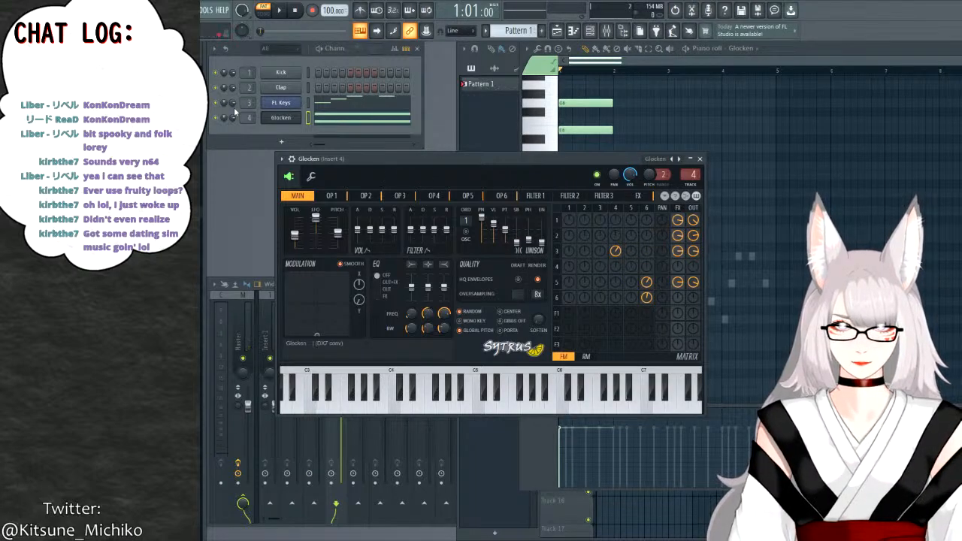
key("space")
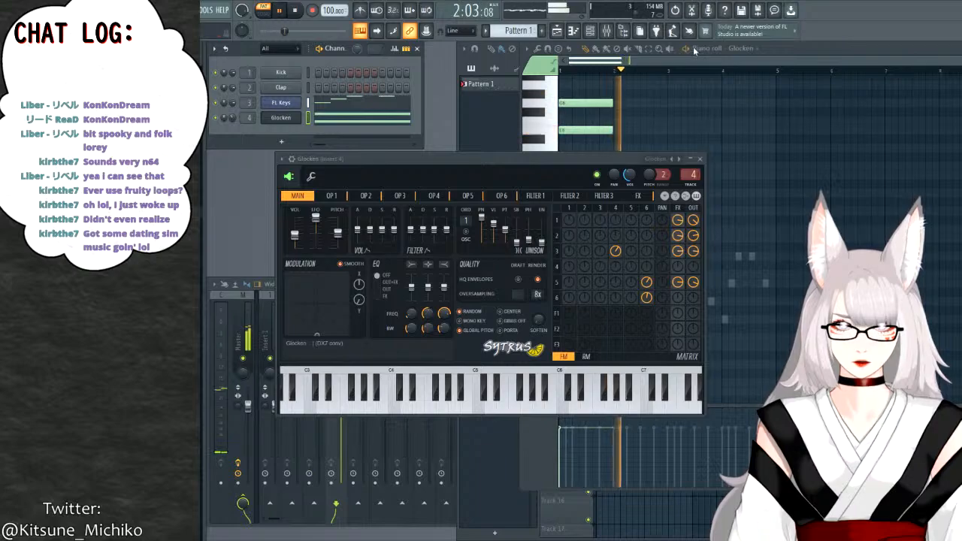
left_click(796, 62)
key("space")
left_click(615, 130)
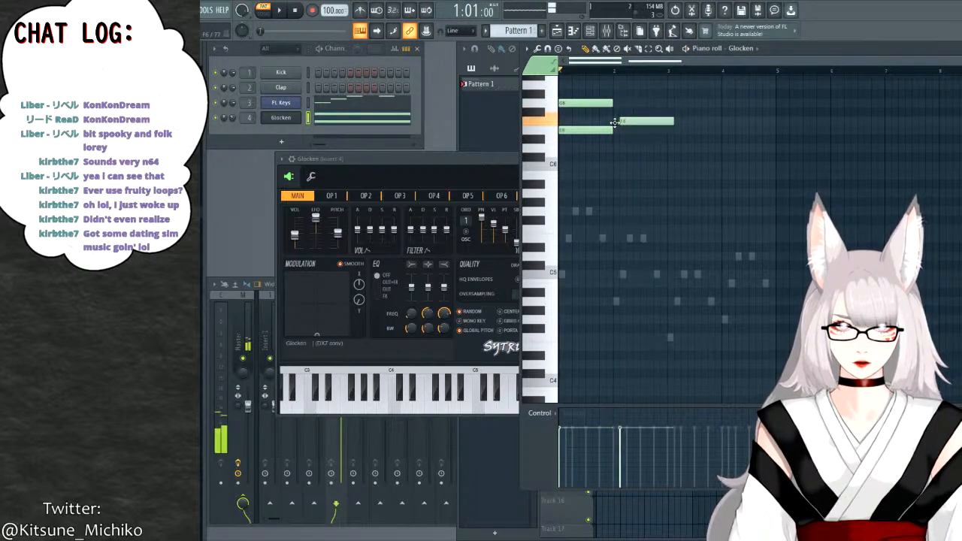
left_click_drag(617, 147, 616, 166)
key("space")
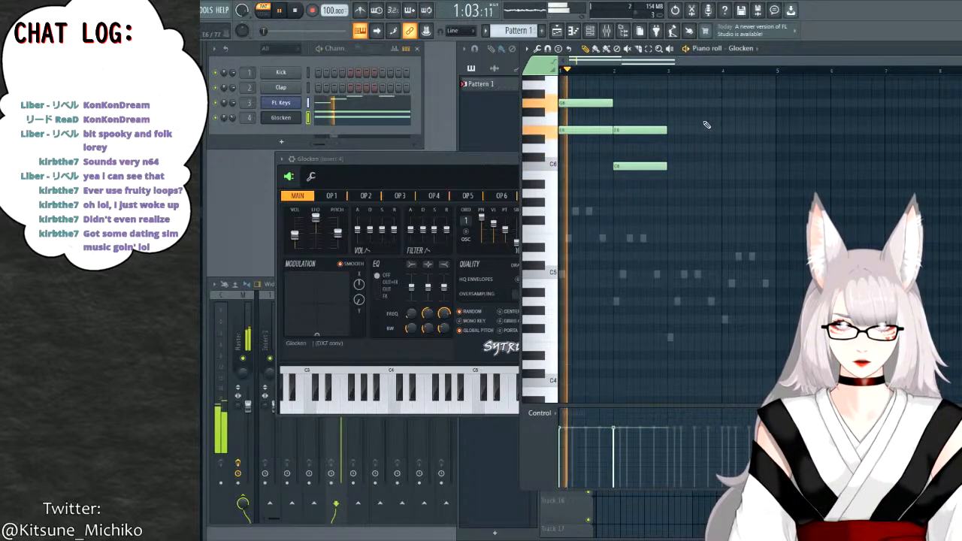
scroll(713, 181, "up", 2)
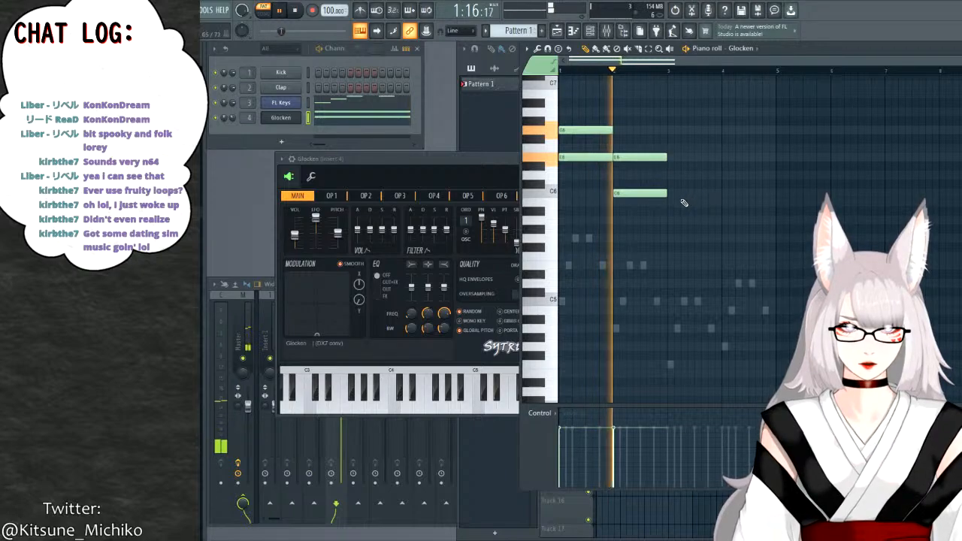
key("space")
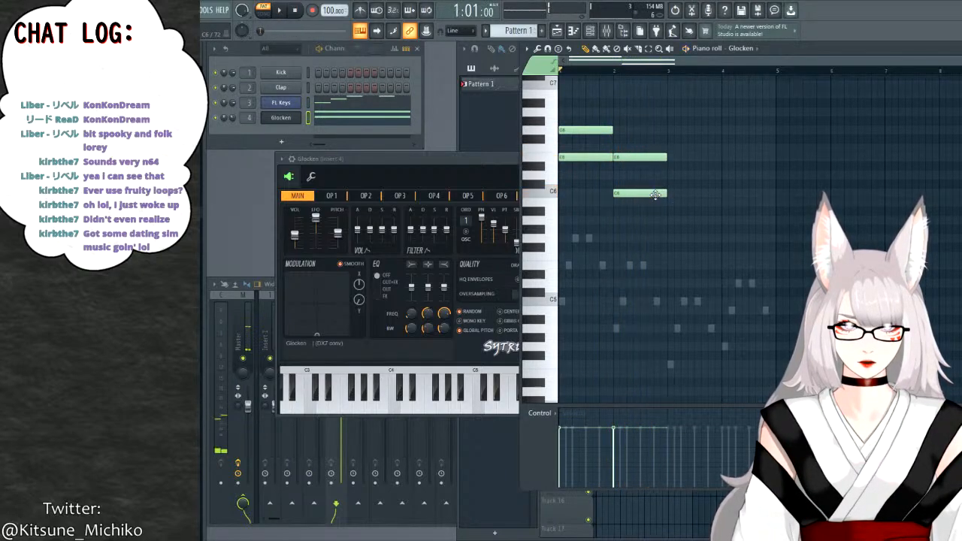
Add one-bar A5 and C6 notes to the Glocken part in bar 3.
left_click(675, 212)
left_click_drag(674, 212, 668, 221)
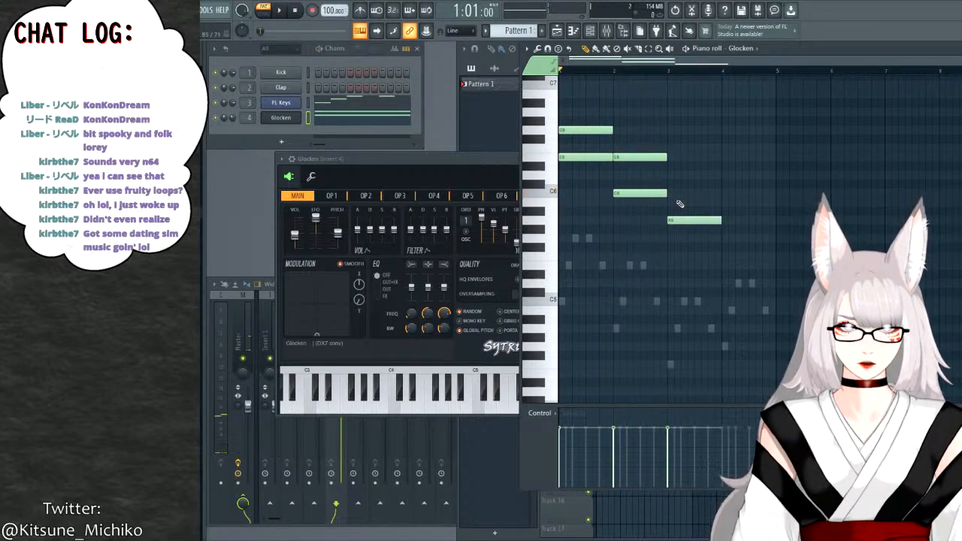
mouse_move(672, 183)
left_mouse_down()
mouse_move(669, 203)
mouse_move(667, 193)
left_mouse_up()
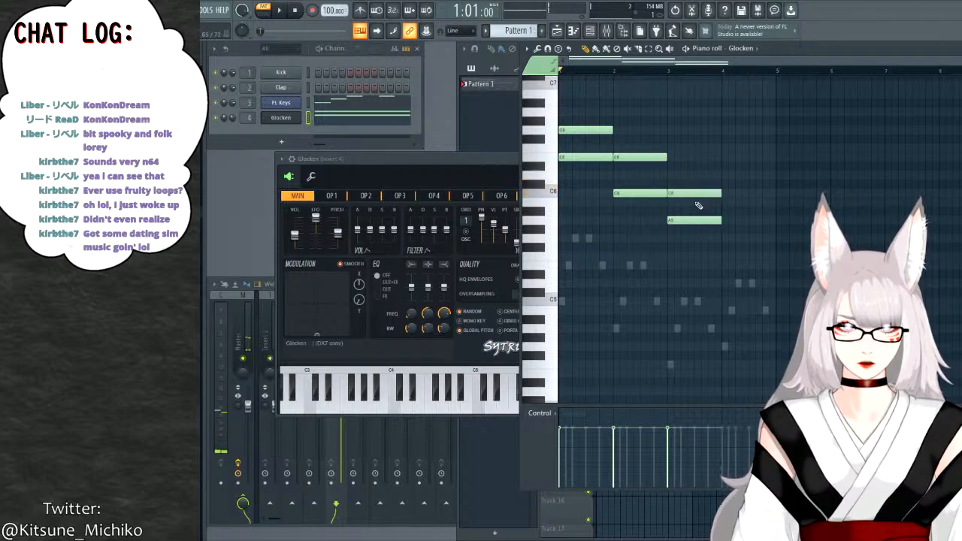
left_click(684, 221)
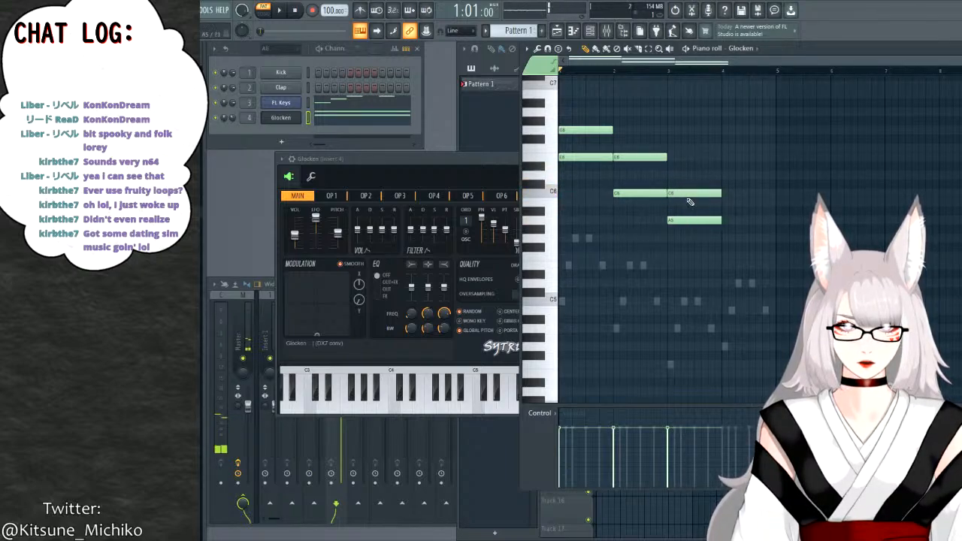
Add one-bar B5 and D6 notes to the Glocken part in bar 4 and listen to the pattern.
left_click_drag(729, 216, 727, 202)
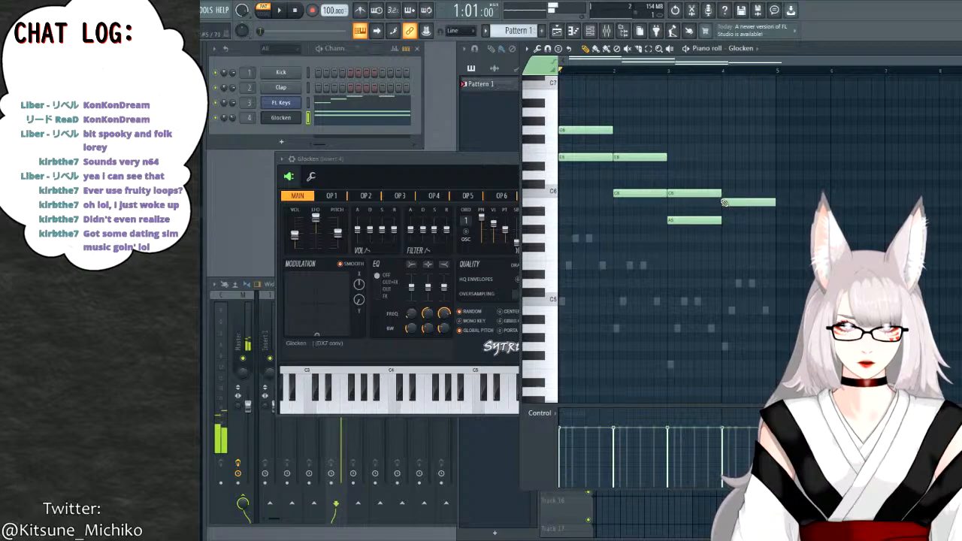
left_click(728, 175)
key("space")
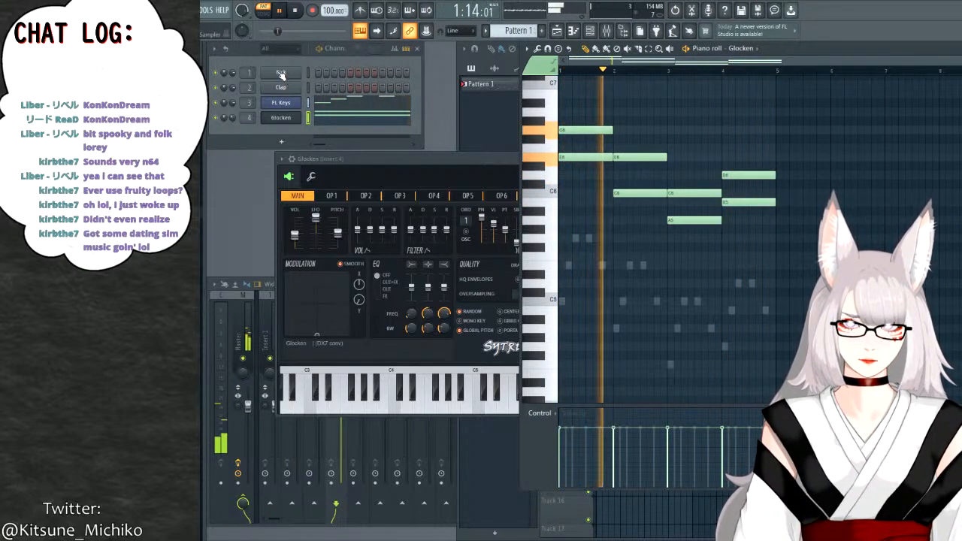
left_click(296, 10)
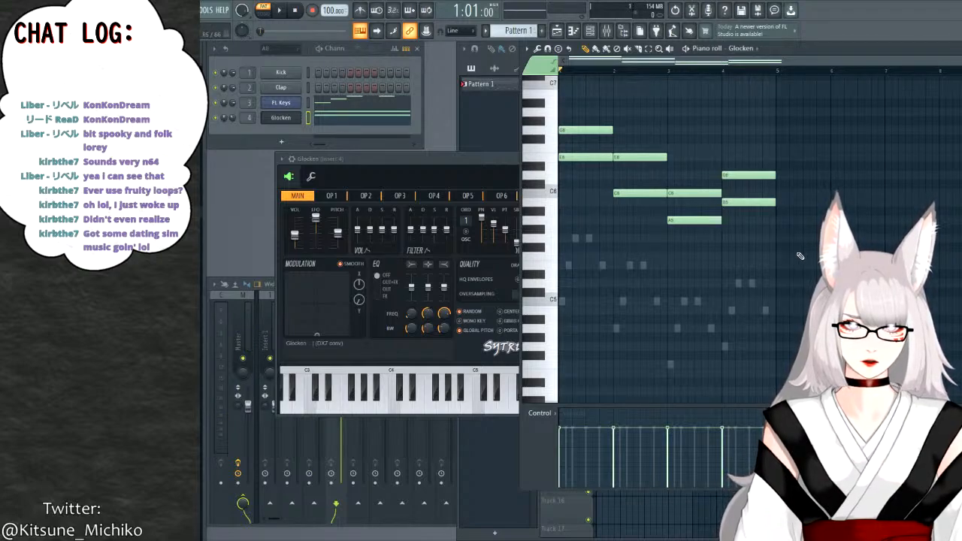
Move the Glocken chord notes from Pattern 1 into Pattern 2, return to Pattern 1 and show the Sytrus window.
scroll(525, 33, "up", 1)
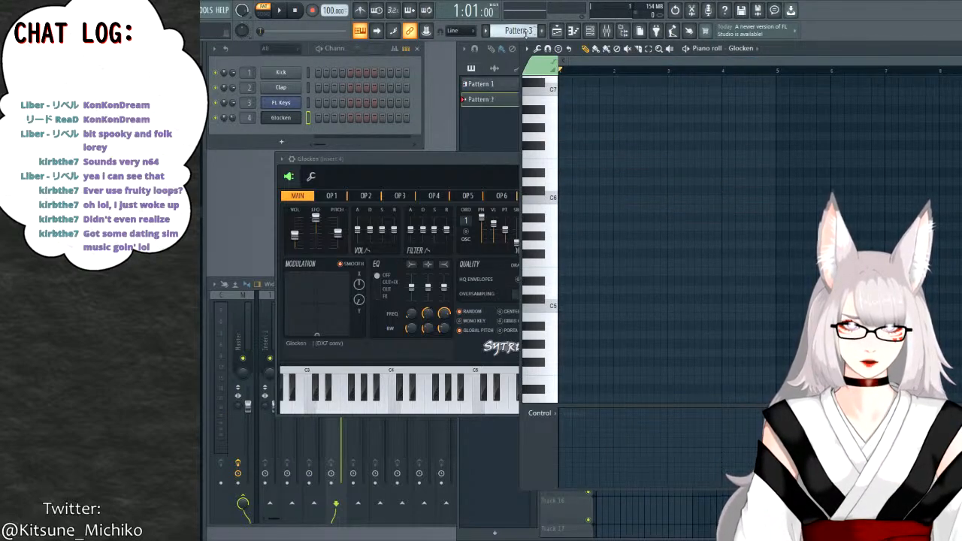
key("ctrl+v")
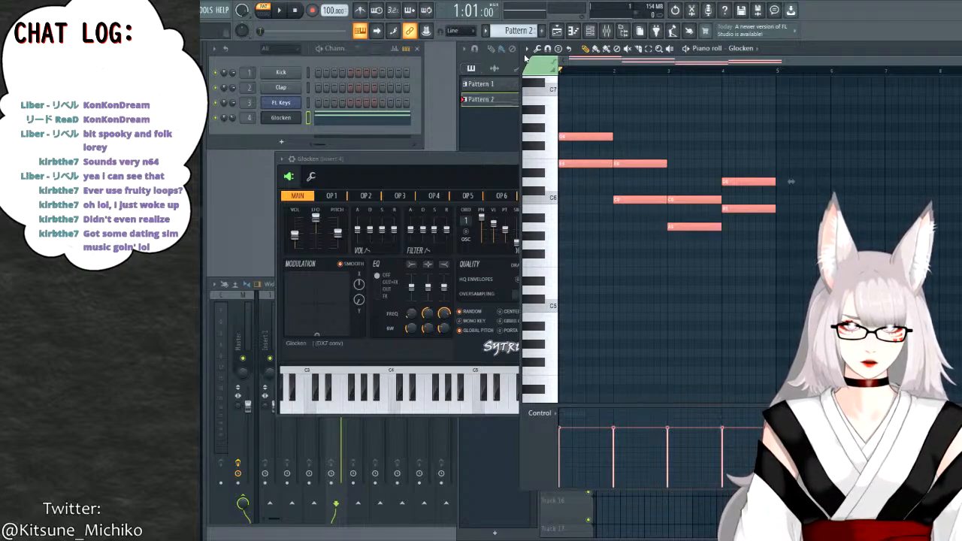
scroll(524, 33, "down", 1)
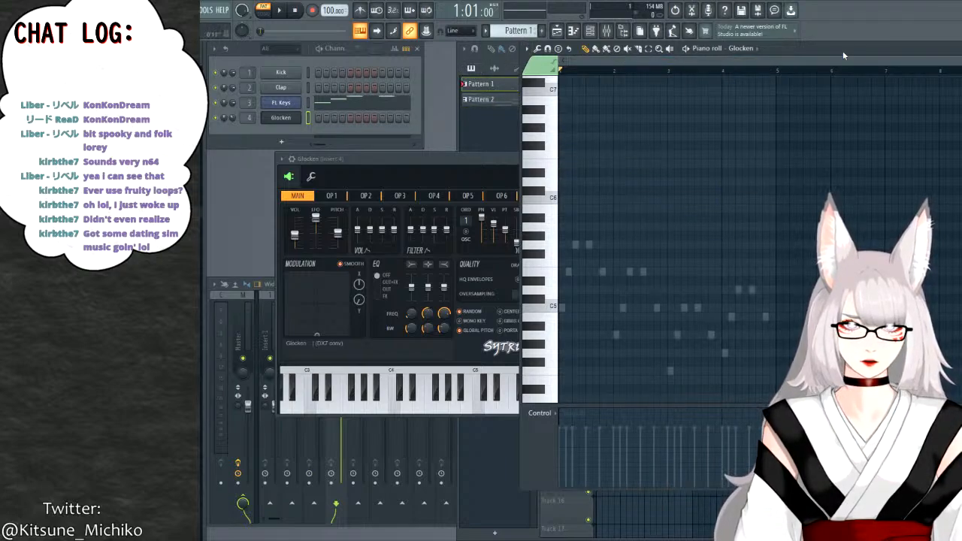
left_click(471, 160)
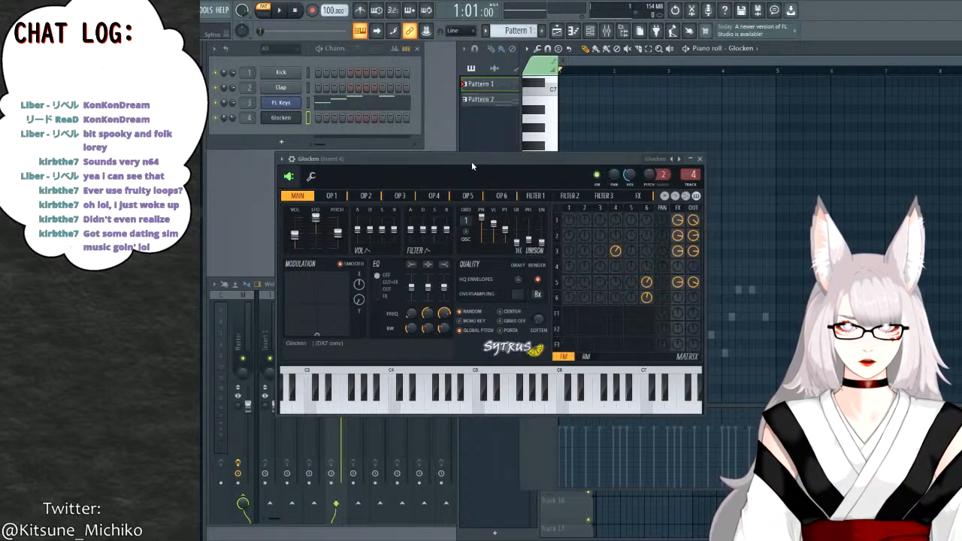
Close the Sytrus window, bring up the FL Keys window and listen to the melody in Pattern 1.
left_click(699, 159)
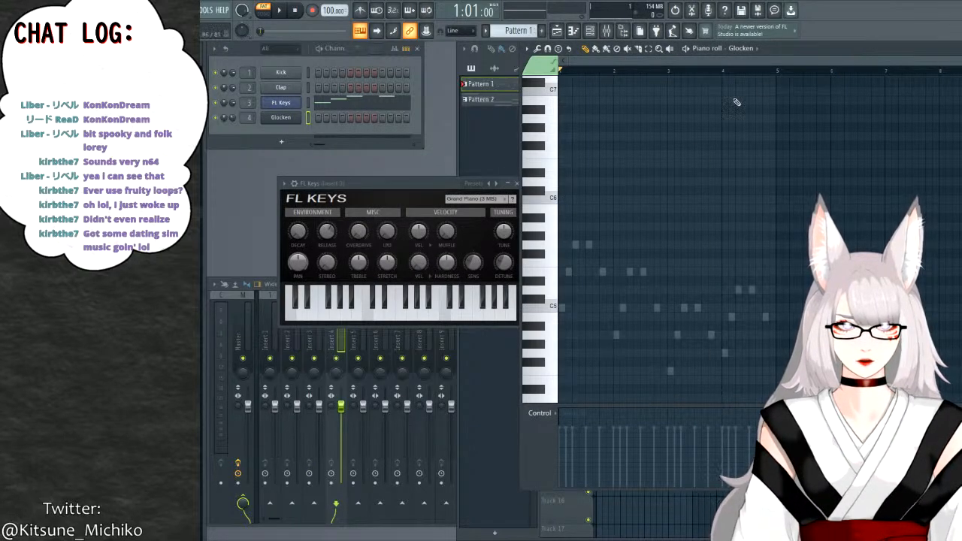
left_click(516, 182)
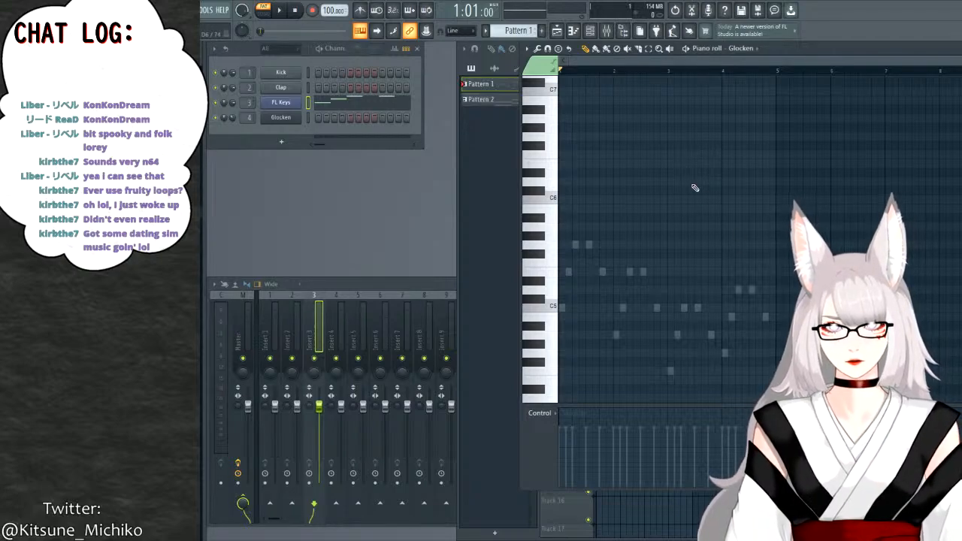
left_click(281, 102)
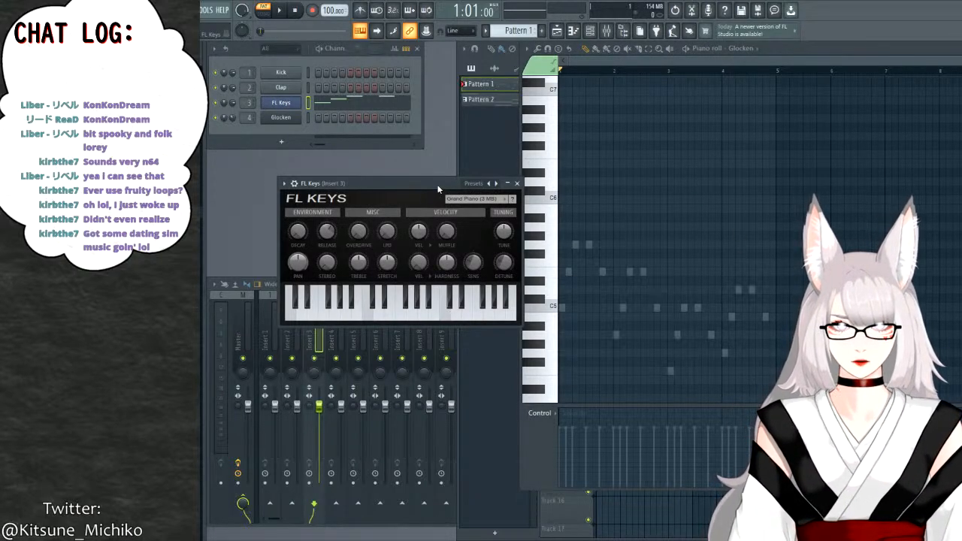
key("space")
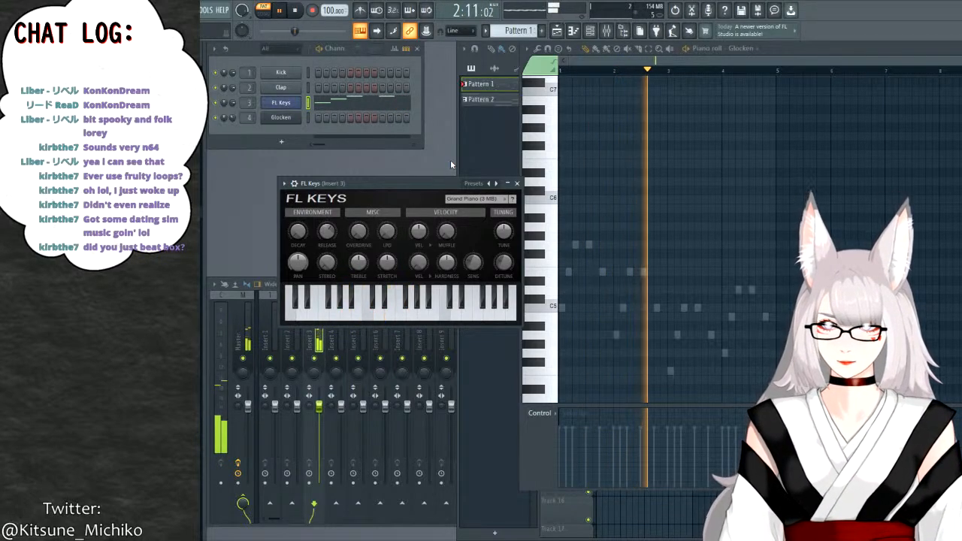
key("space")
Listen to the chords in Pattern 2 and return to Pattern 1.
key("KP_Add")
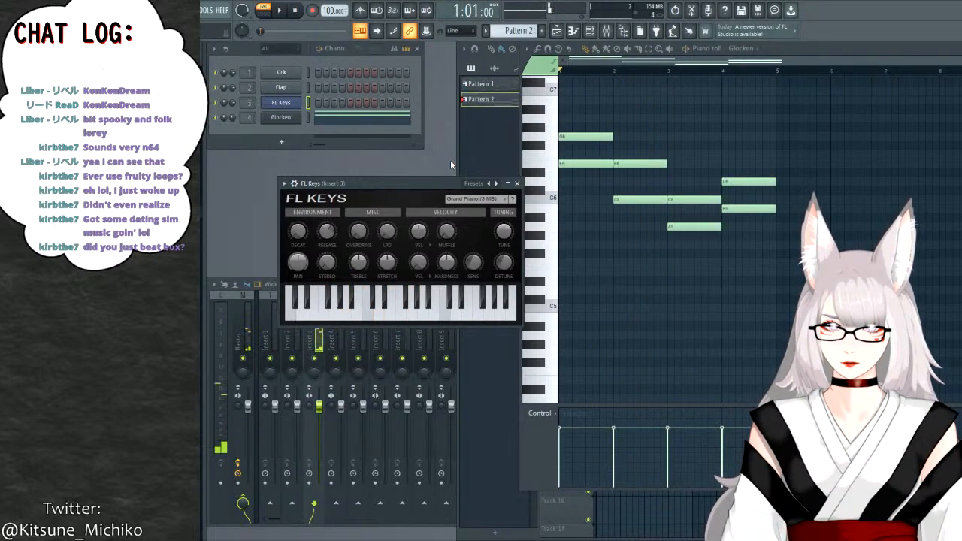
key("space")
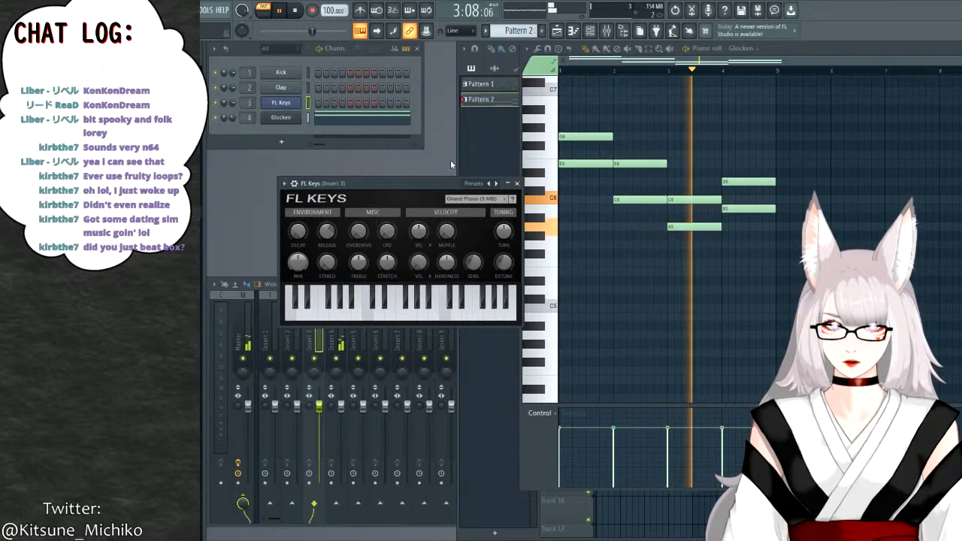
key("space")
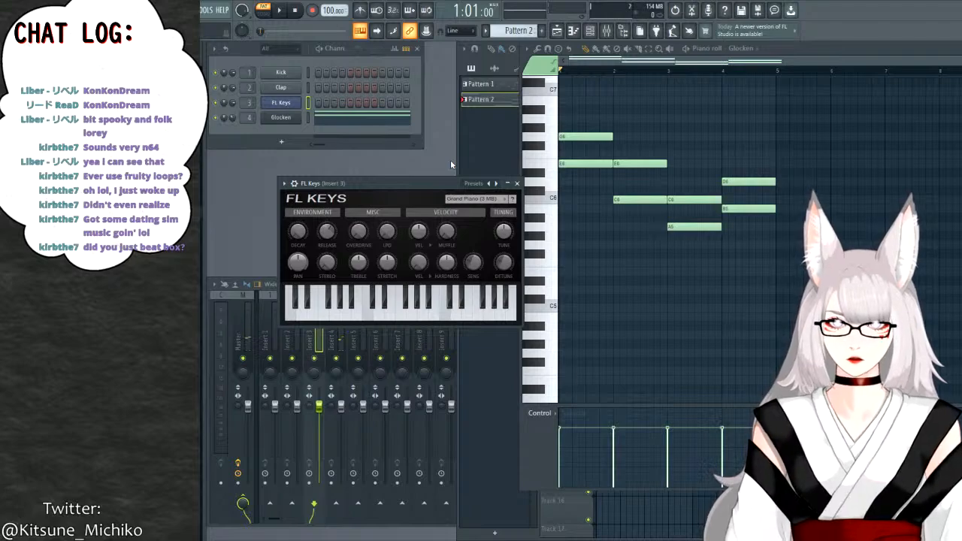
key("KP_Subtract")
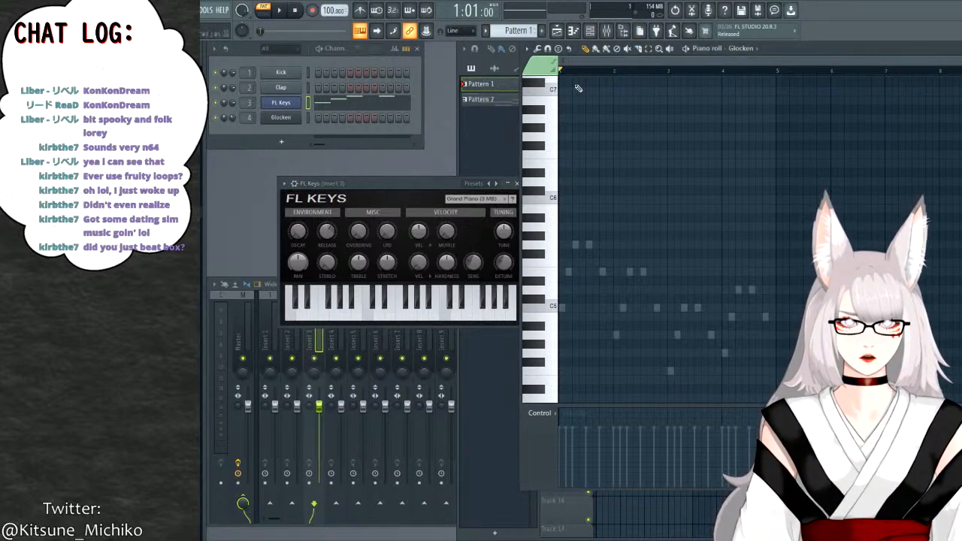
Move the FL Keys window below the channel list and show the FL Keys notes of Pattern 1 in the piano roll.
left_click_drag(381, 184, 308, 158)
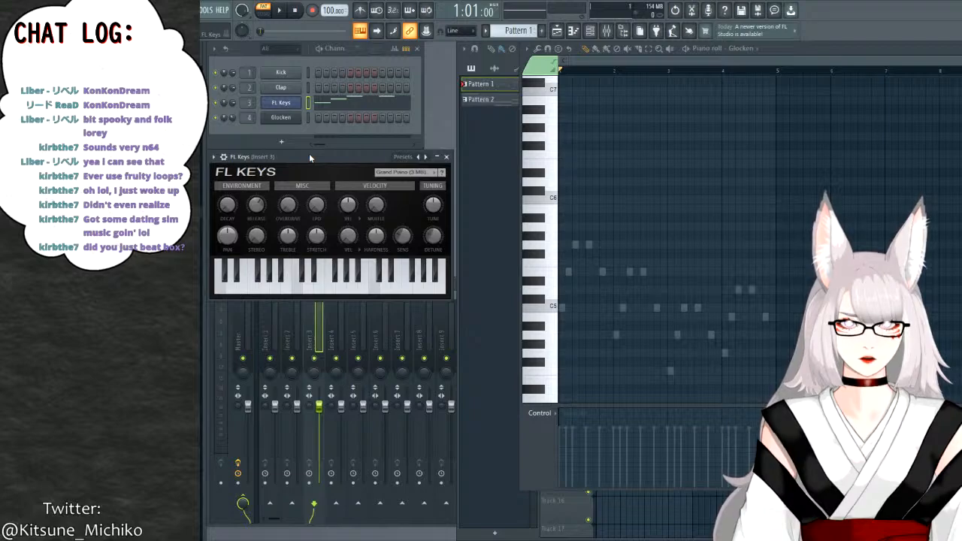
left_click(331, 102)
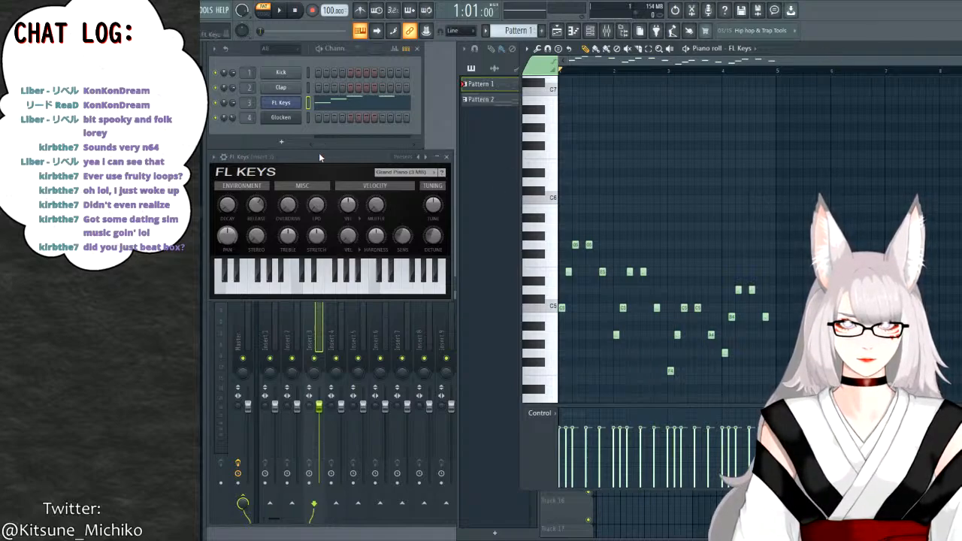
mouse_move(326, 158)
left_mouse_down()
mouse_move(336, 173)
mouse_move(322, 154)
left_mouse_up()
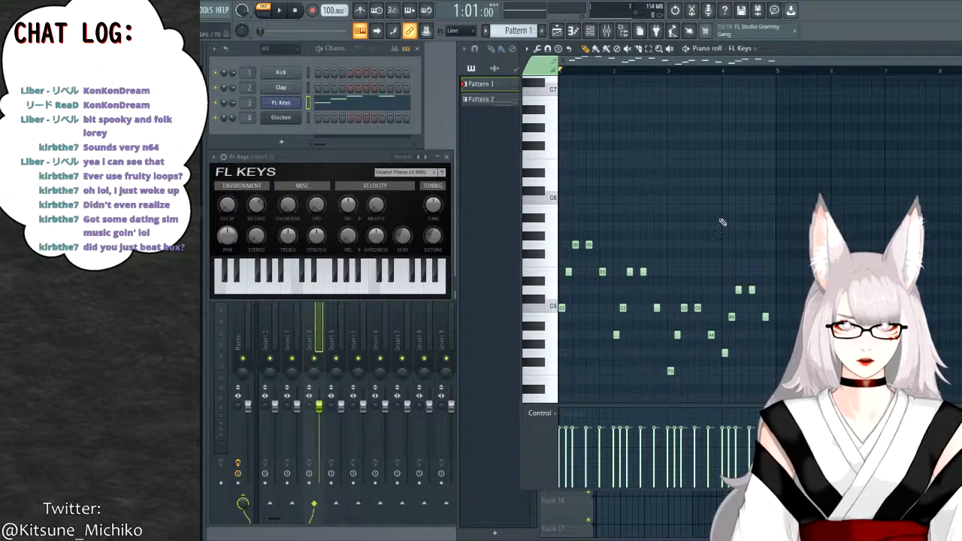
scroll(720, 224, "down", 1)
scroll(720, 224, "up", 2, "ctrl")
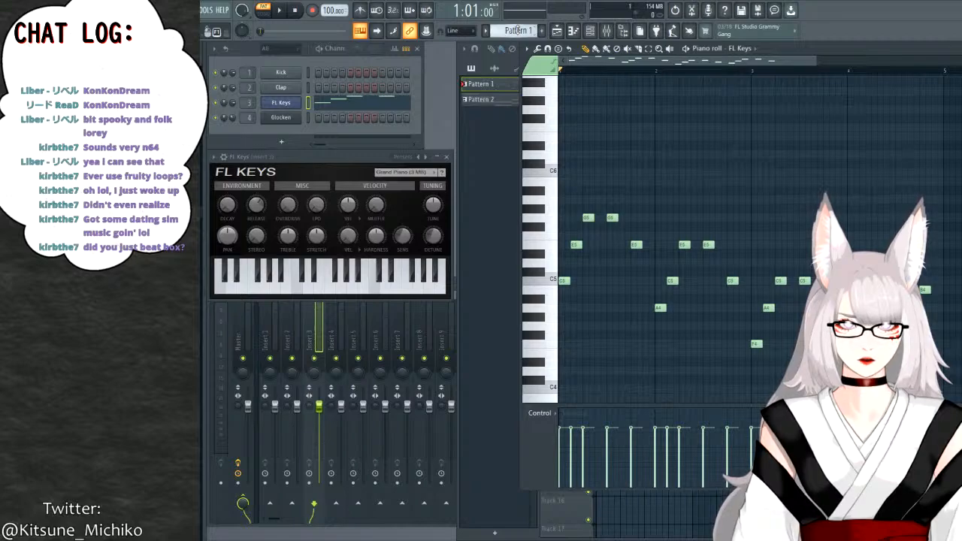
Show the Glocken notes of Pattern 2 in the piano roll and play the pattern briefly.
scroll(517, 30, "down", 1)
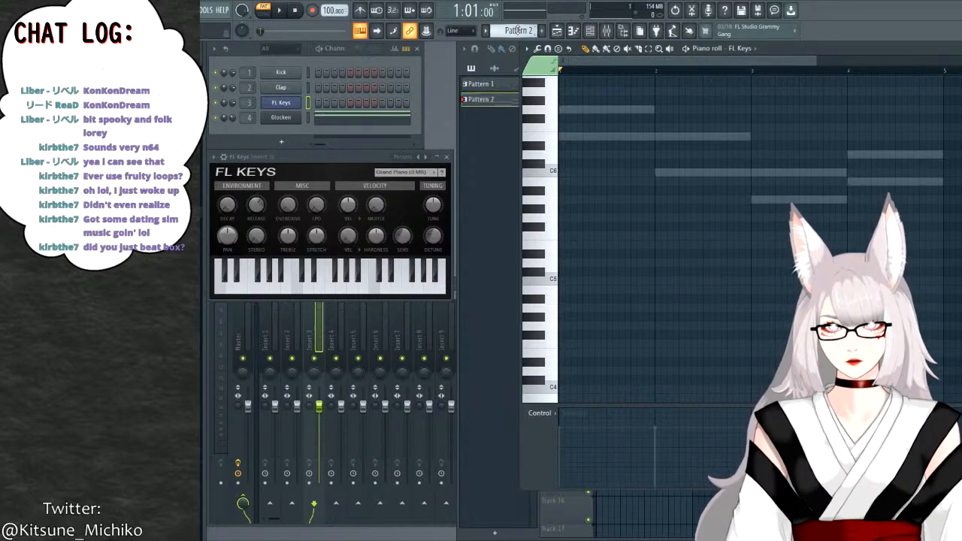
double_click(673, 218)
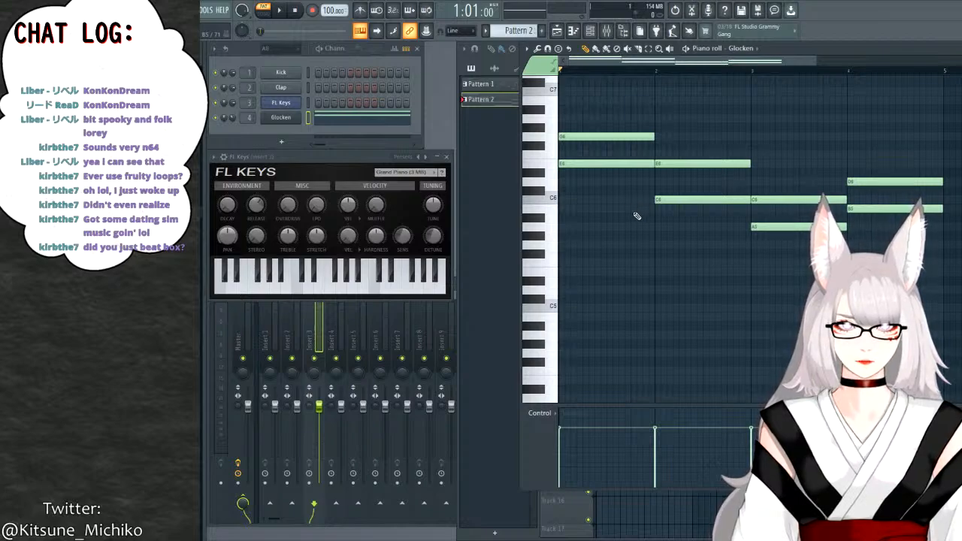
key("space")
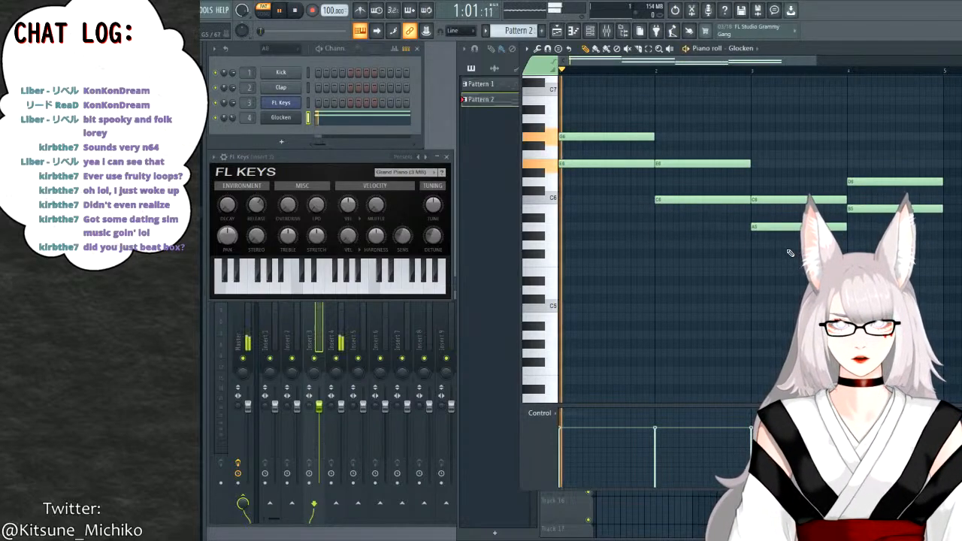
key("space")
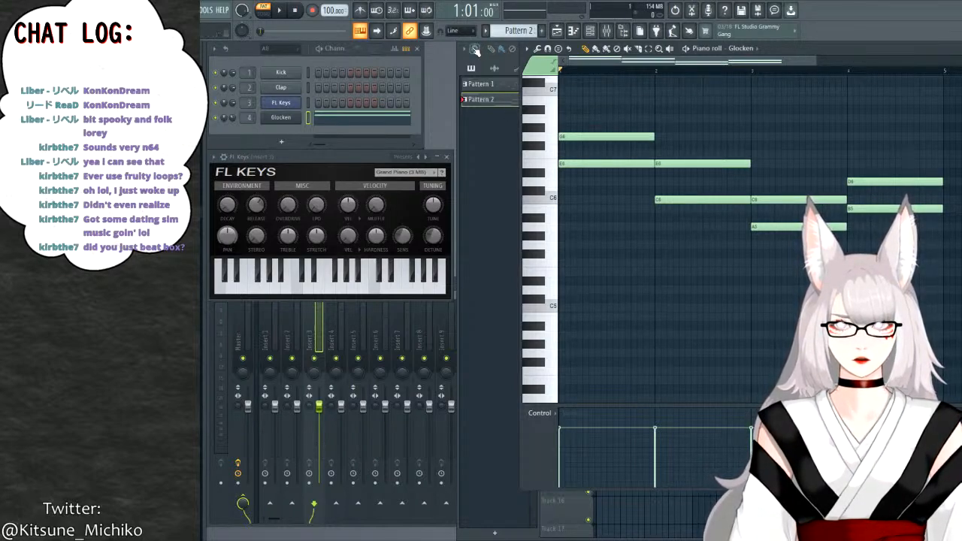
Switch to song mode, close the piano roll and place Pattern 1 on Track 1 of the Playlist, starting at bar 1.
key("l")
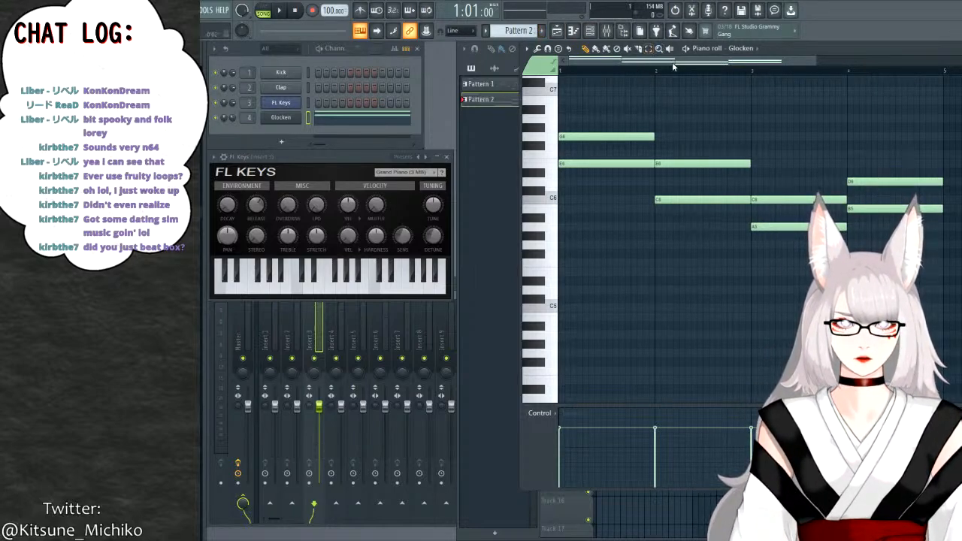
scroll(919, 85, "up", 1)
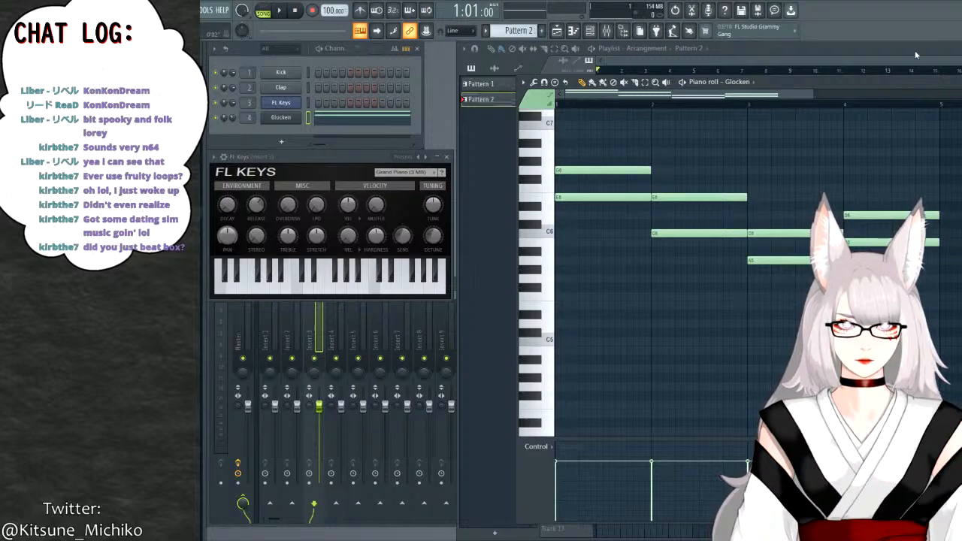
left_click(915, 50)
left_click(523, 85)
left_click(627, 84)
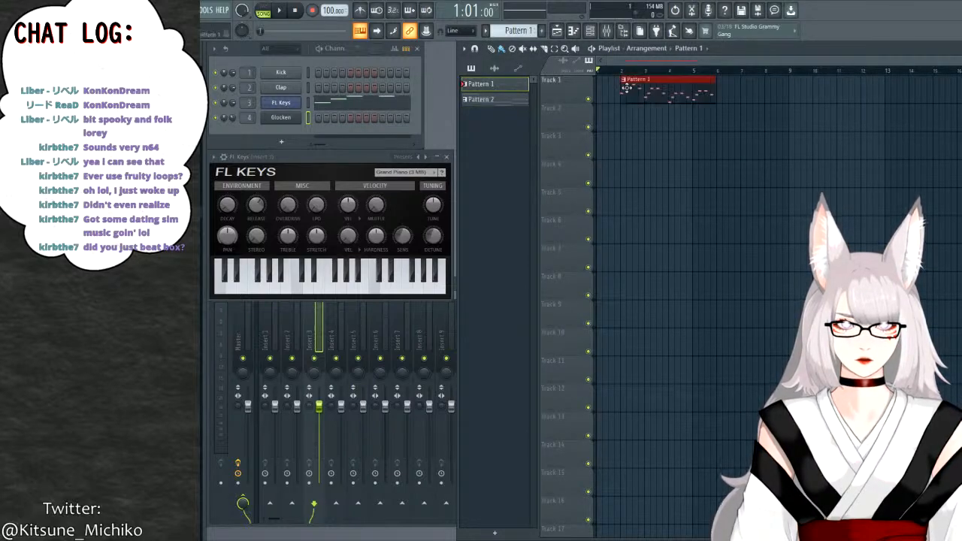
left_click_drag(669, 84, 613, 107)
Place Pattern 2 on Track 2 of the Playlist, starting at bar 1 beneath the Pattern 1 clip.
left_click(525, 101)
left_click(622, 109)
right_click(607, 108)
left_click(621, 109)
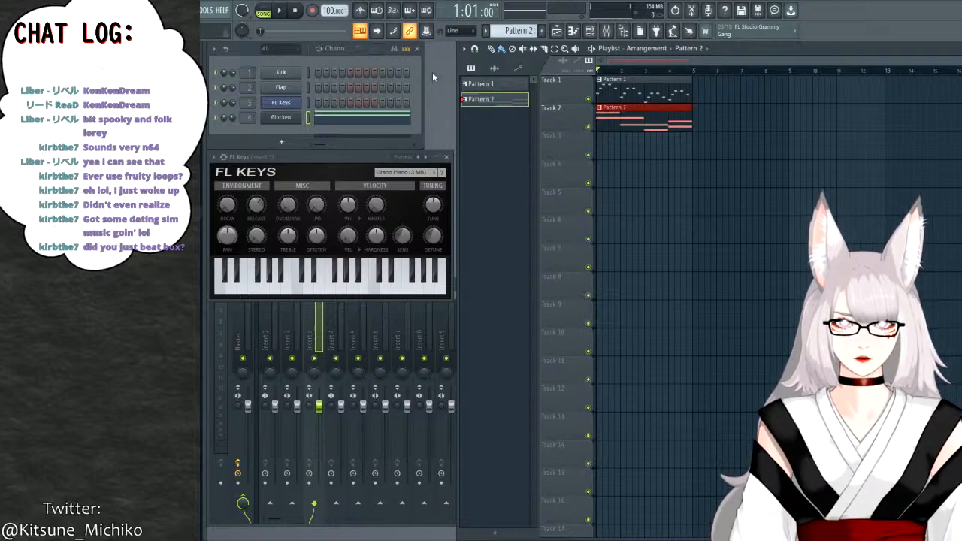
Listen to the arrangement of both patterns in song mode.
left_click(280, 12)
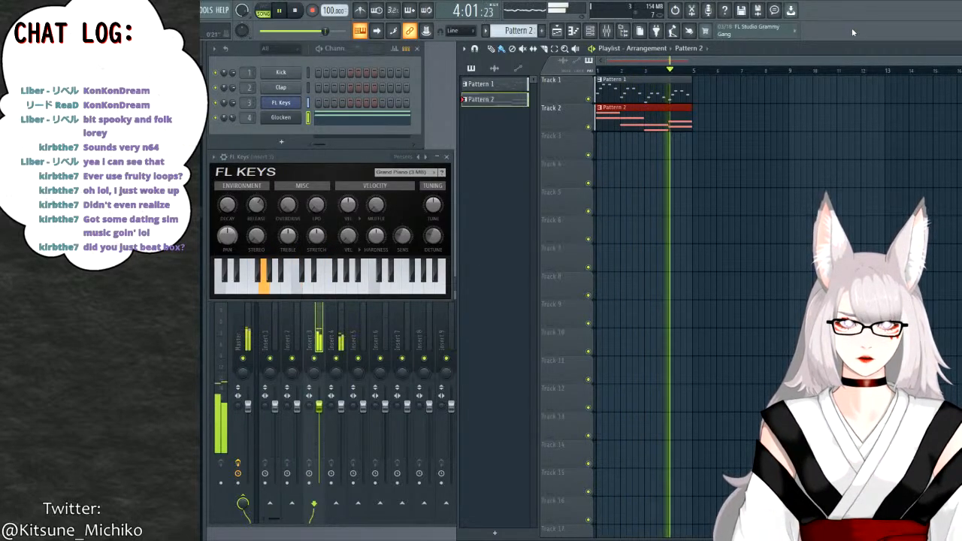
left_click(293, 11)
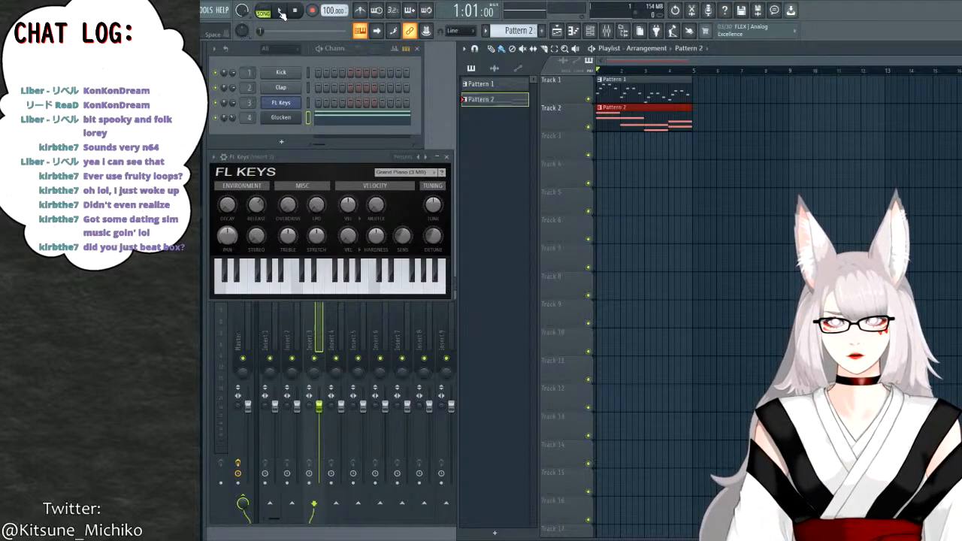
key("space")
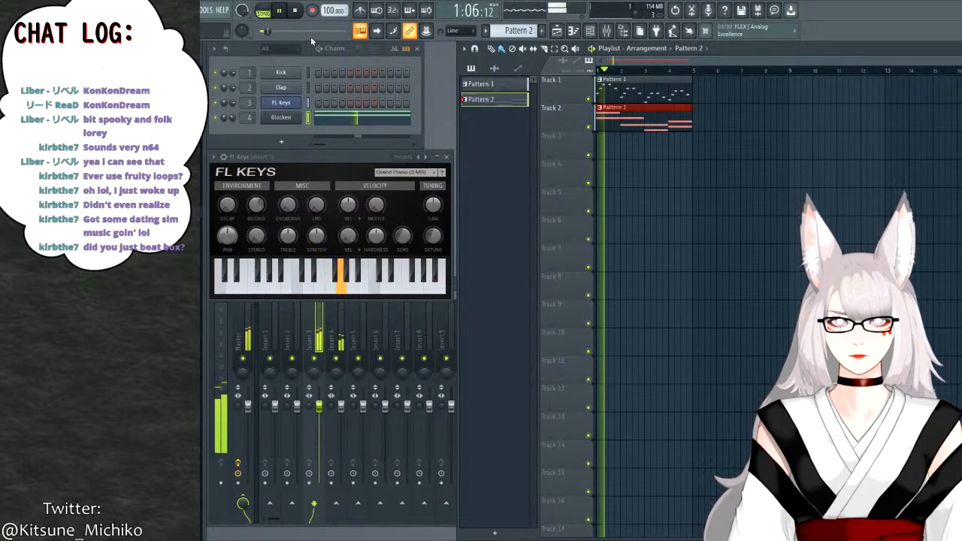
left_click(588, 126)
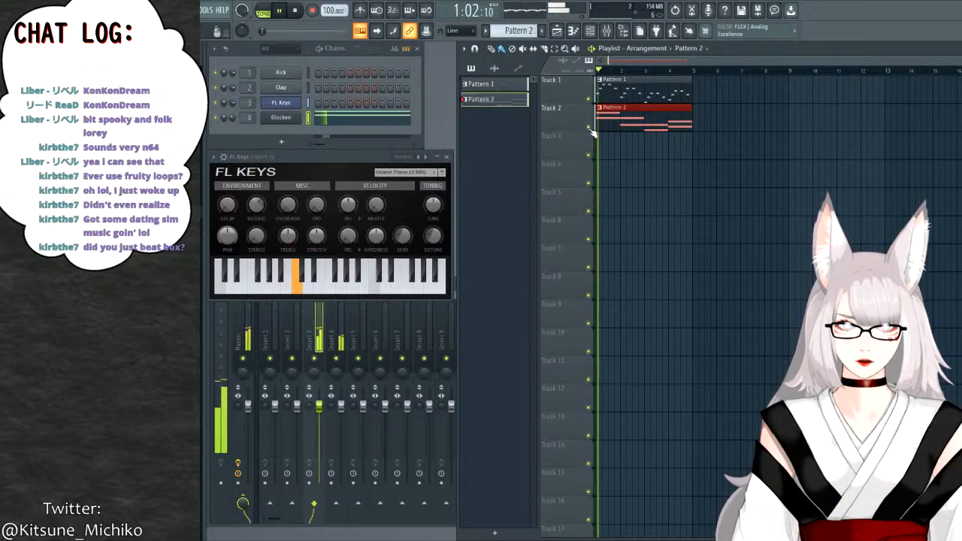
Duplicate both pattern clips so that the copies start at bar 5, and stop playback.
key("ctrl+a")
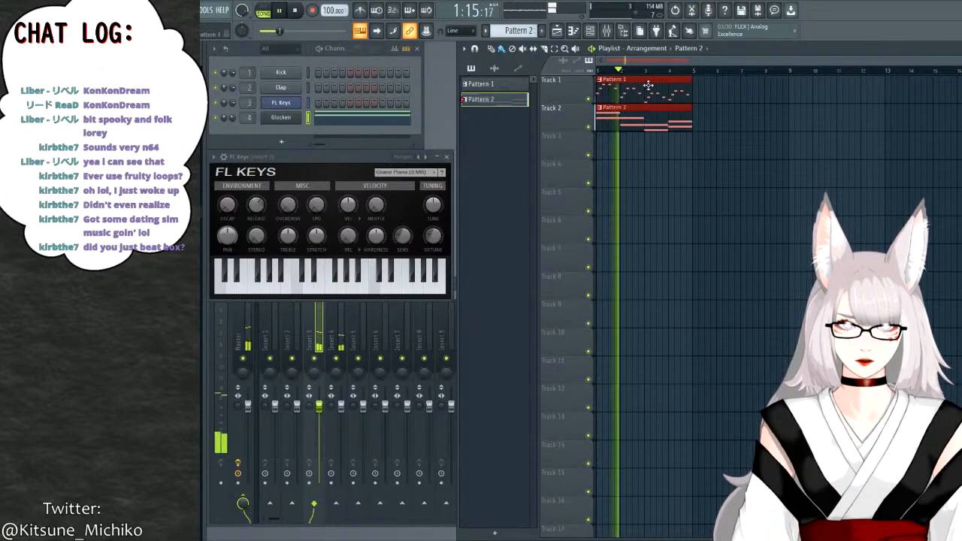
key("ctrl+b")
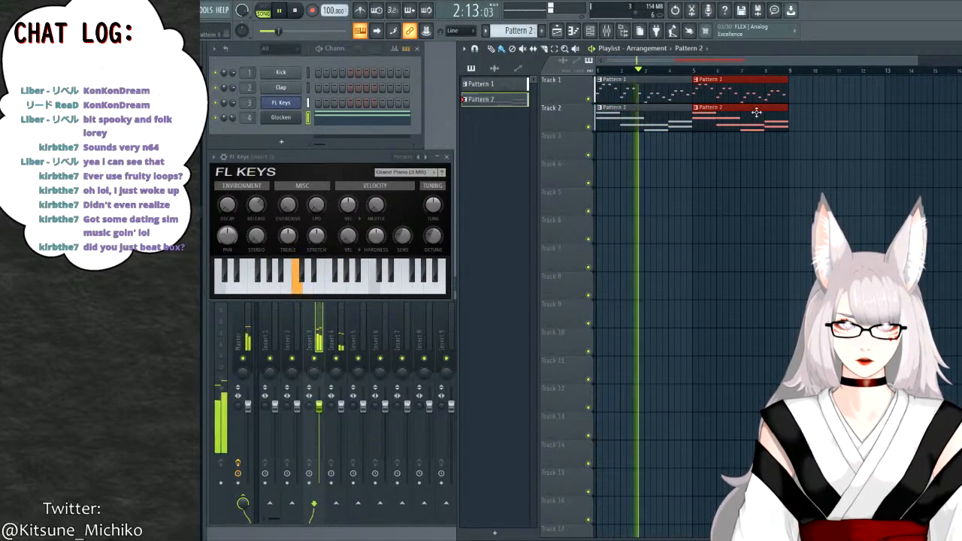
key("space")
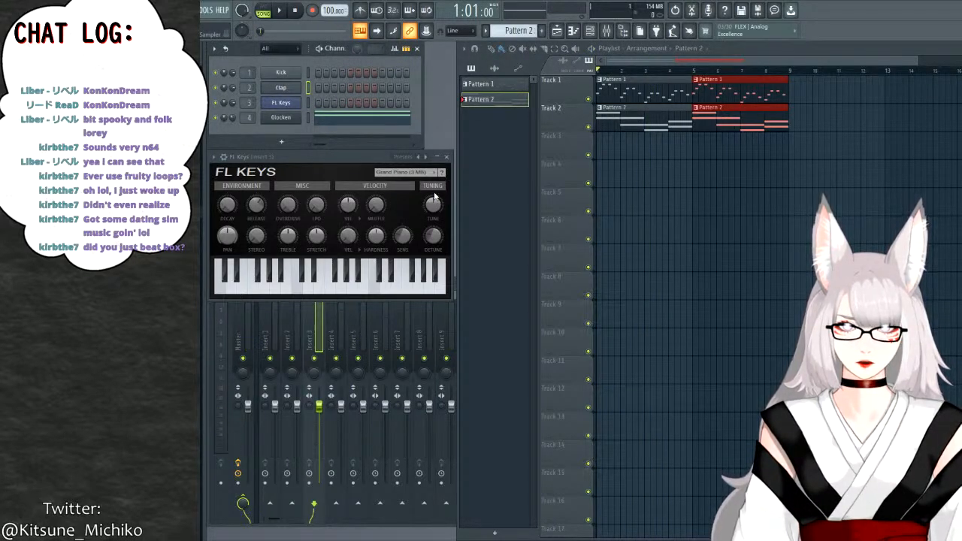
Add a BooBass channel routed to mixer insert 2 and delete the Clap channel.
left_click(280, 87)
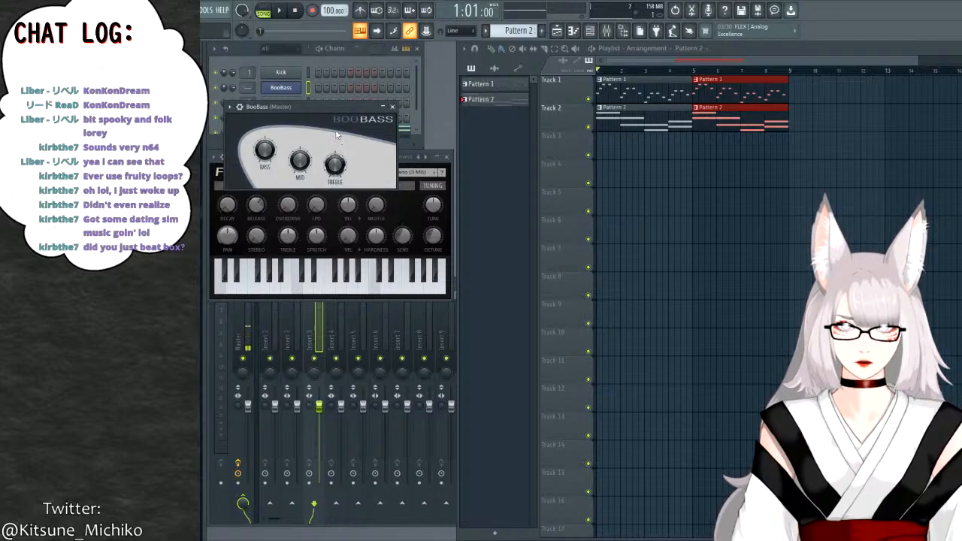
left_click_drag(325, 109, 399, 272)
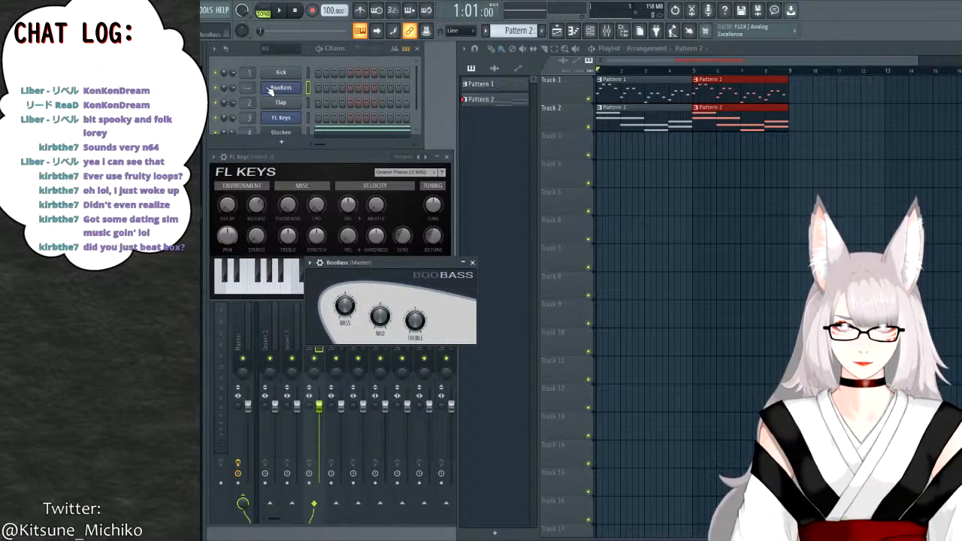
scroll(246, 88, "up", 2)
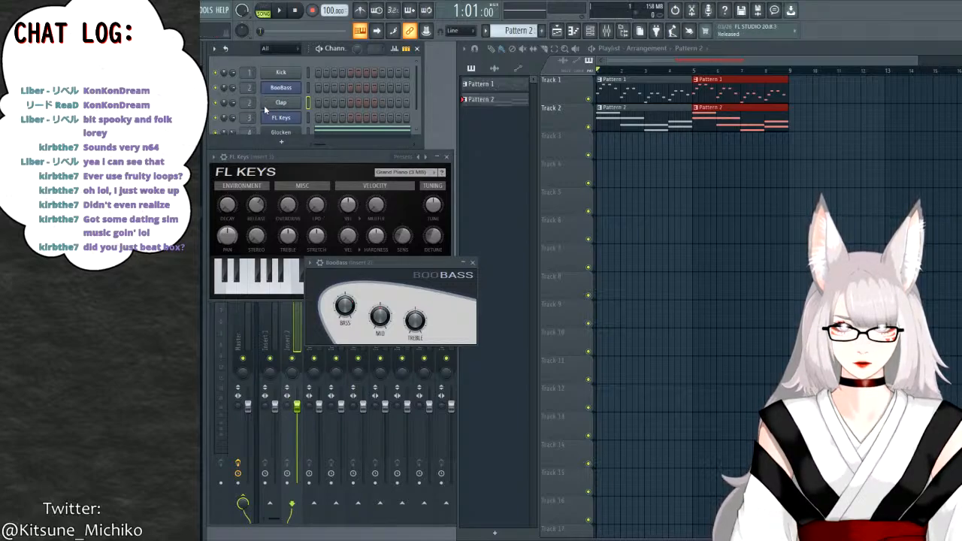
key("alt+Delete")
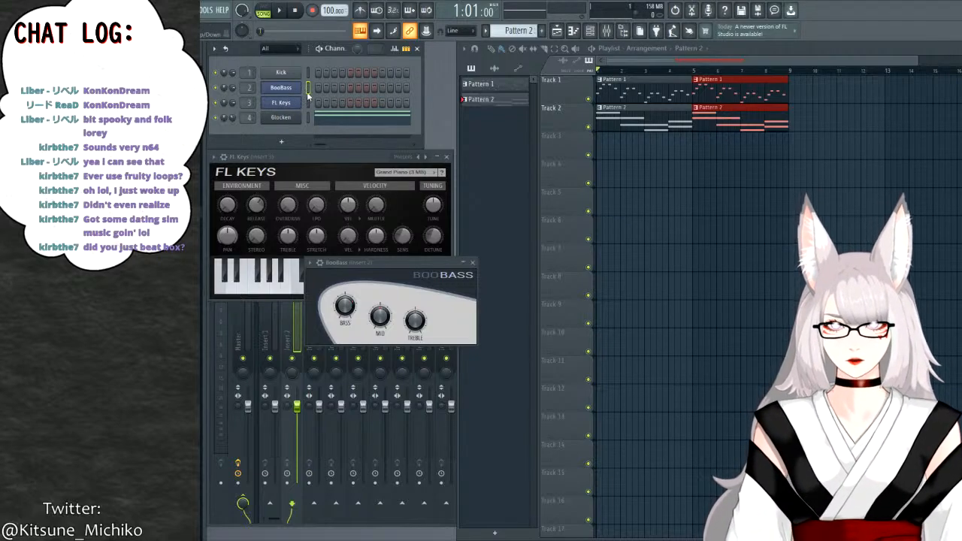
Create Pattern 3 and add a one-bar C5 note in bar 1 of the BooBass piano roll.
key("F7")
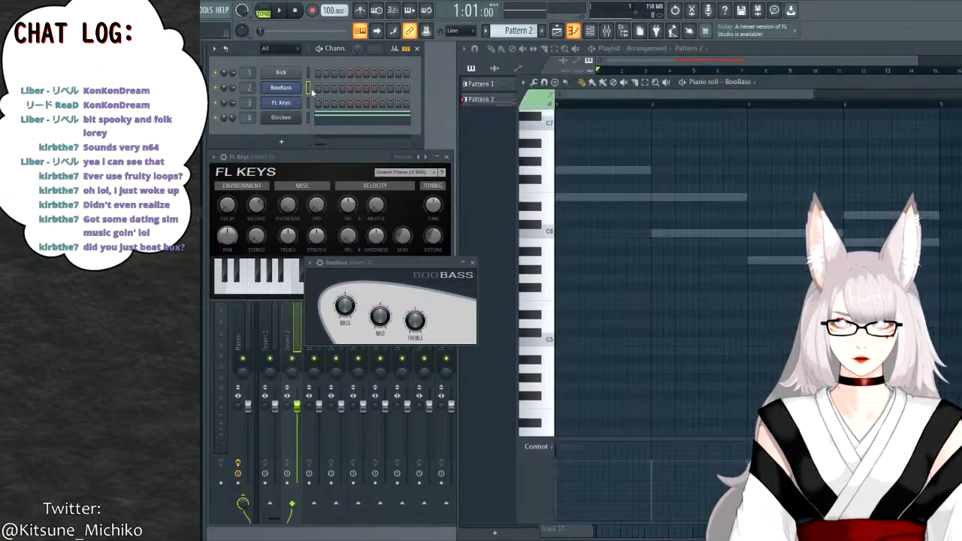
key("F4")
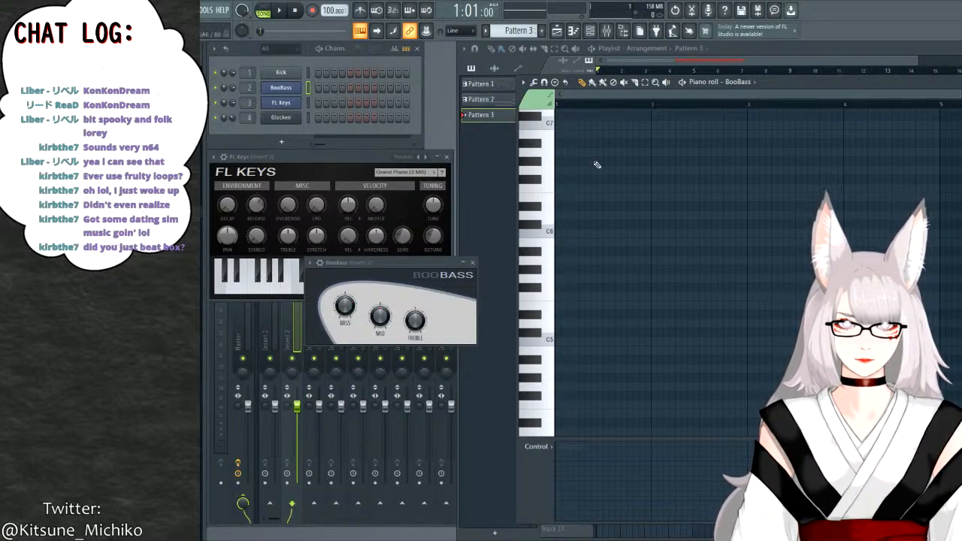
scroll(547, 308, "down", 5)
left_click(549, 275)
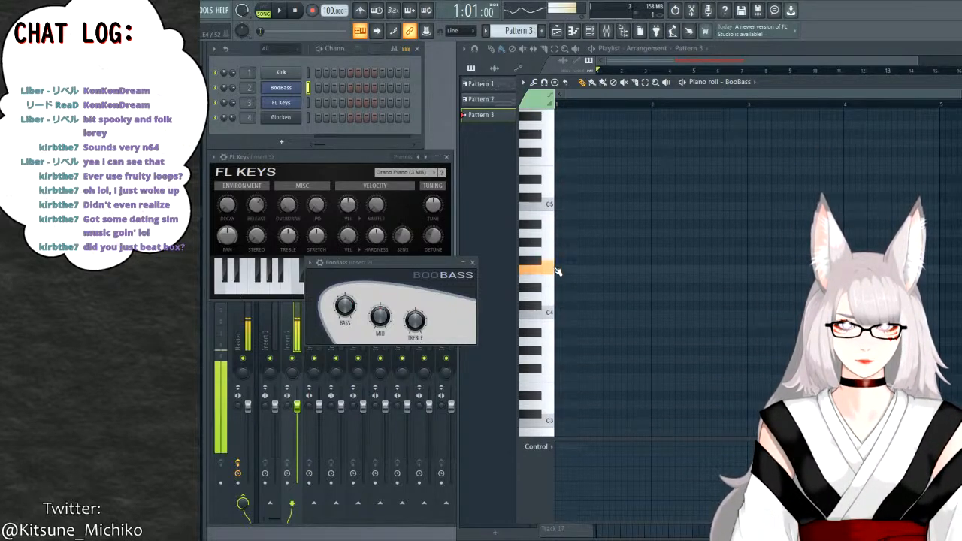
left_click(545, 204)
left_click(560, 205)
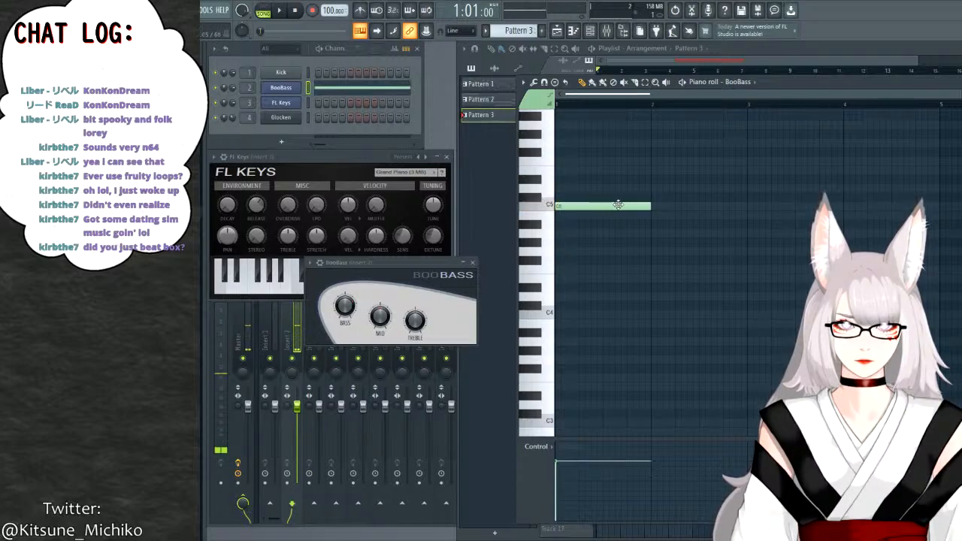
Shape bar 1 of the BooBass line with one-beat C5, G4 and G#4 notes, and place Pattern 3 at bar 1 of Playlist Track 3.
left_click_drag(650, 205, 565, 205)
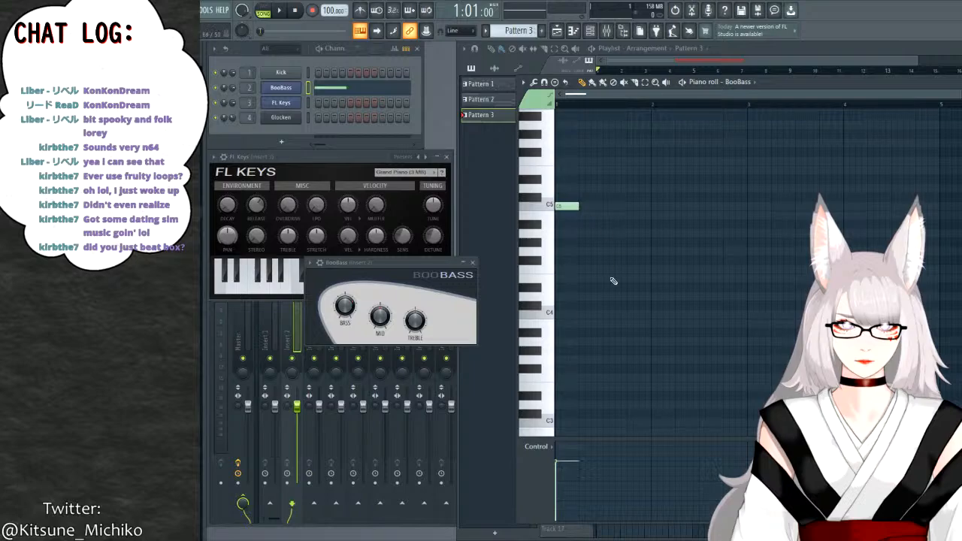
left_click_drag(635, 270, 637, 242)
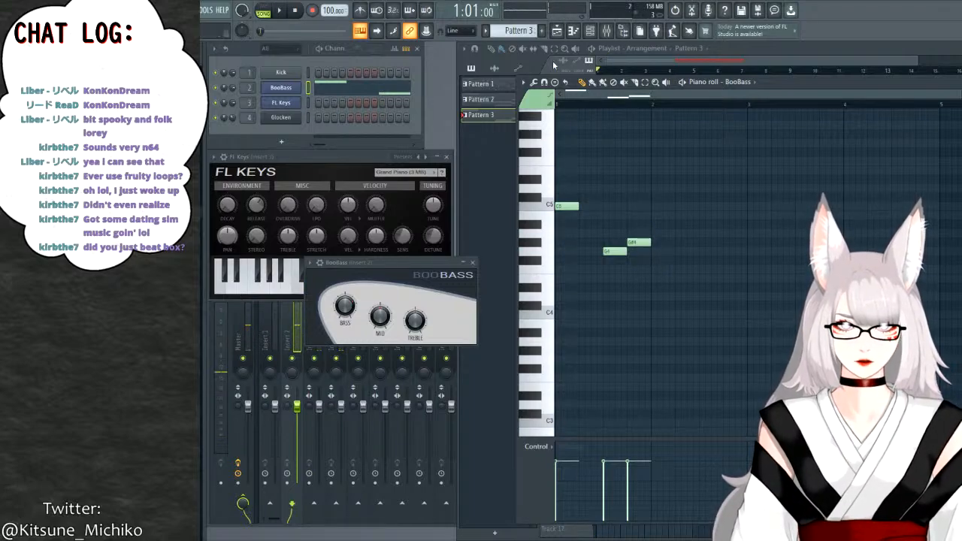
left_click(905, 68)
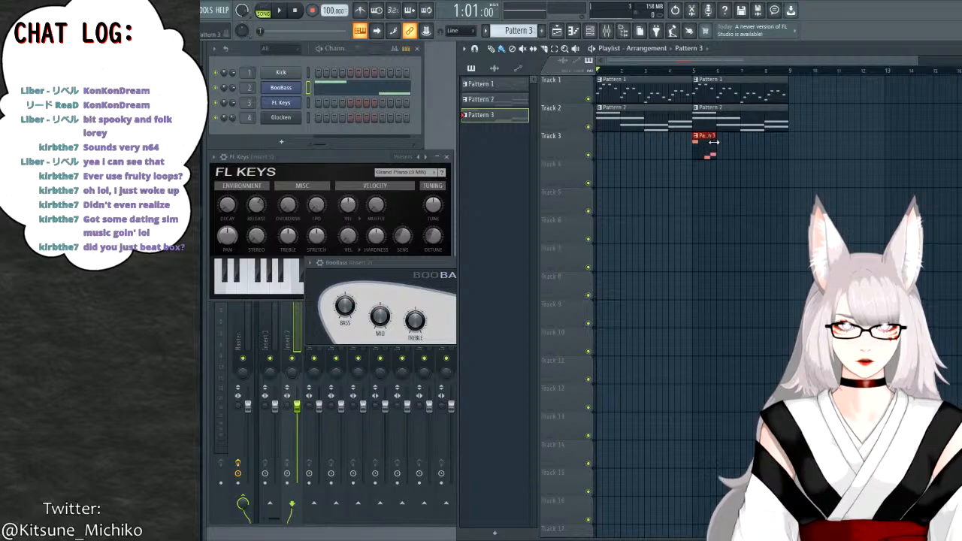
left_click_drag(706, 137, 604, 143)
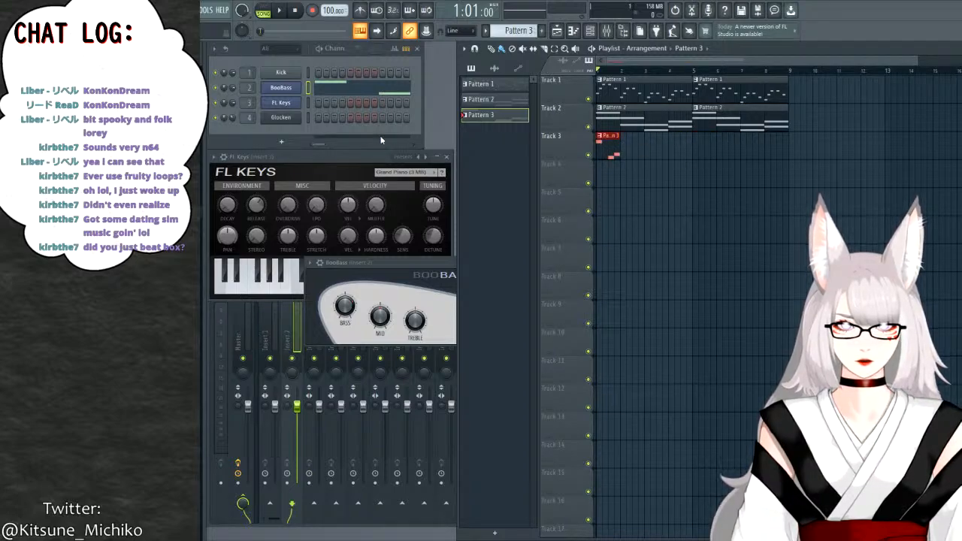
In pattern mode, lengthen the bar 1 C5 note to three beats and make G4 and G#4 half-beat notes on beat 4.
key("l")
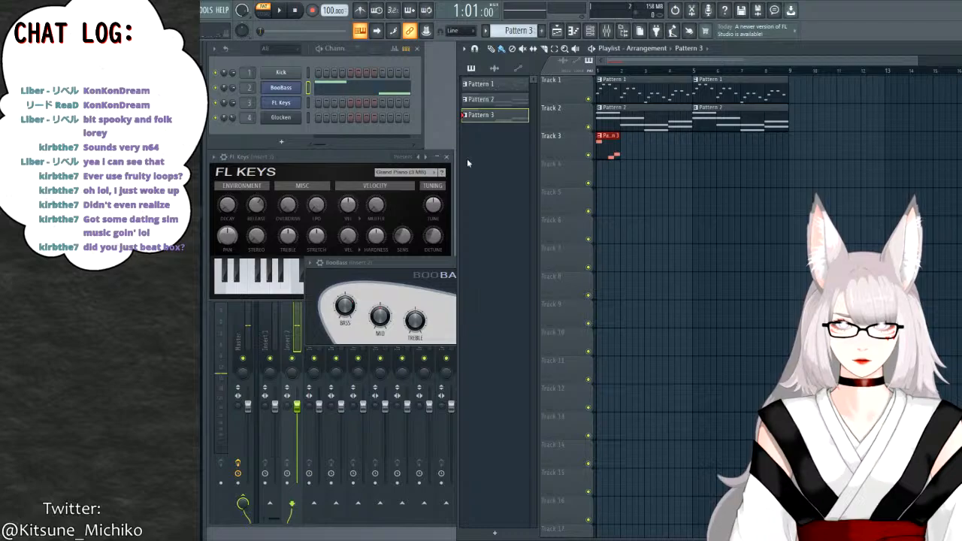
left_click(374, 95)
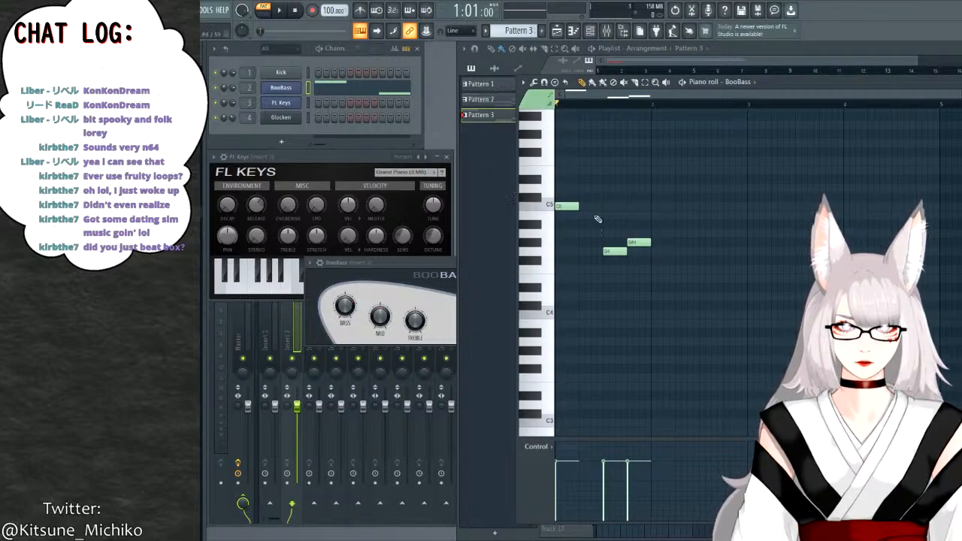
key("space")
key("space")
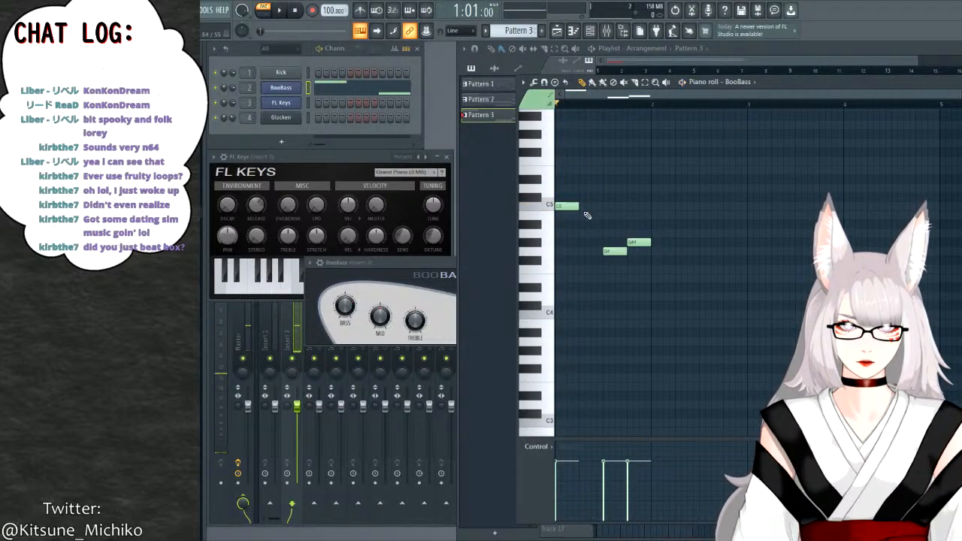
left_click_drag(583, 206, 603, 206)
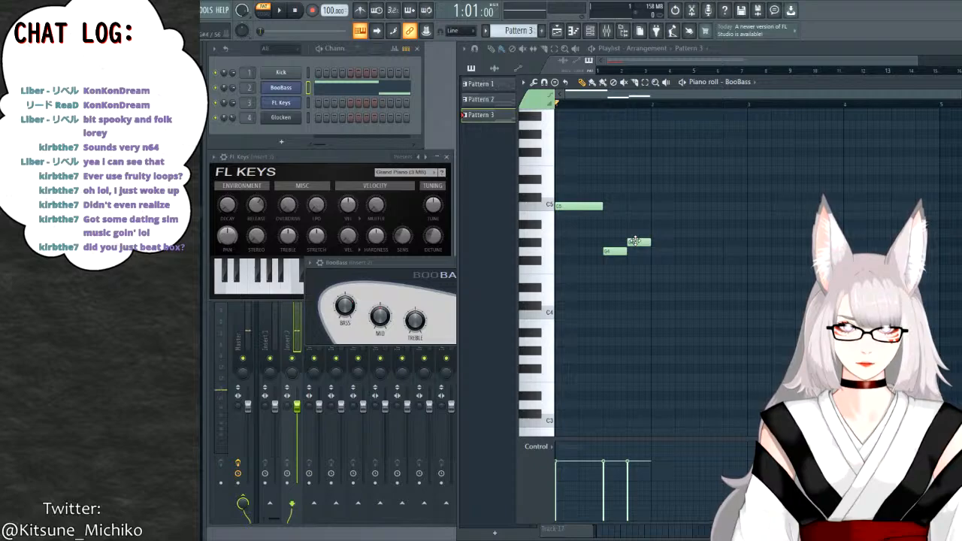
left_click(617, 252)
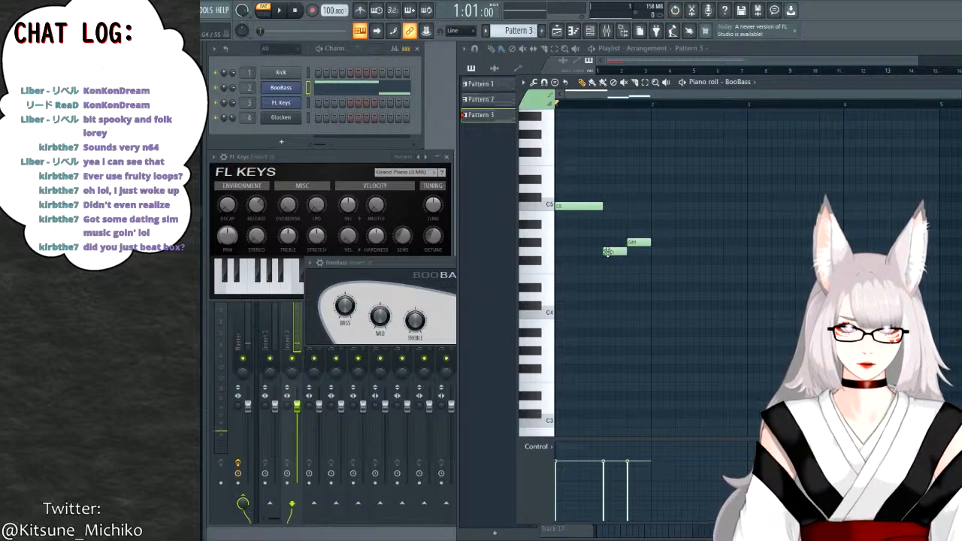
left_click_drag(624, 244, 639, 251)
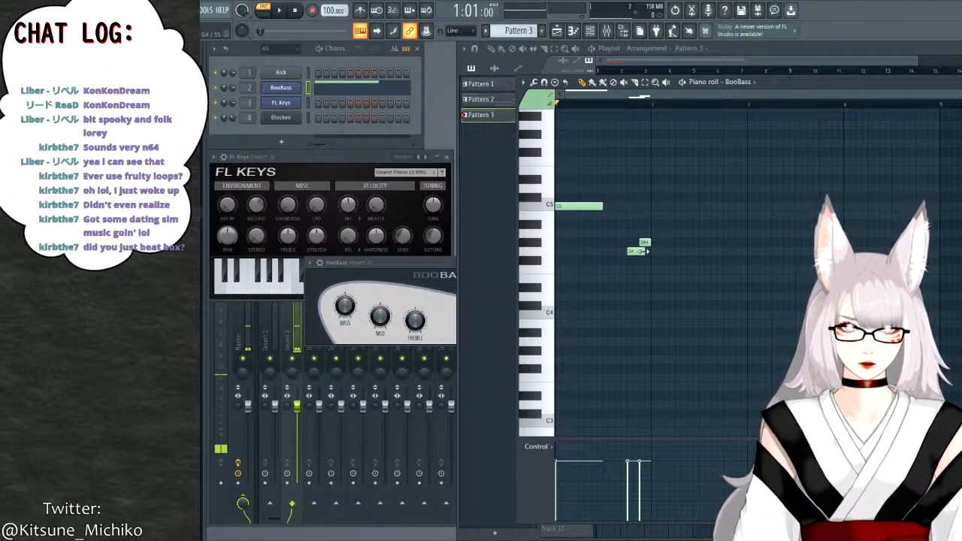
key("space")
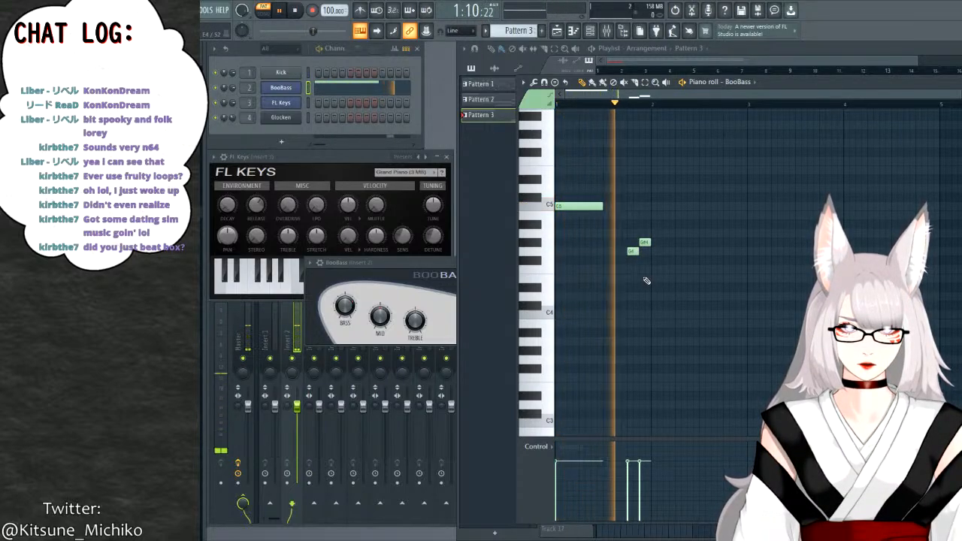
key("space")
left_click_drag(602, 207, 626, 208)
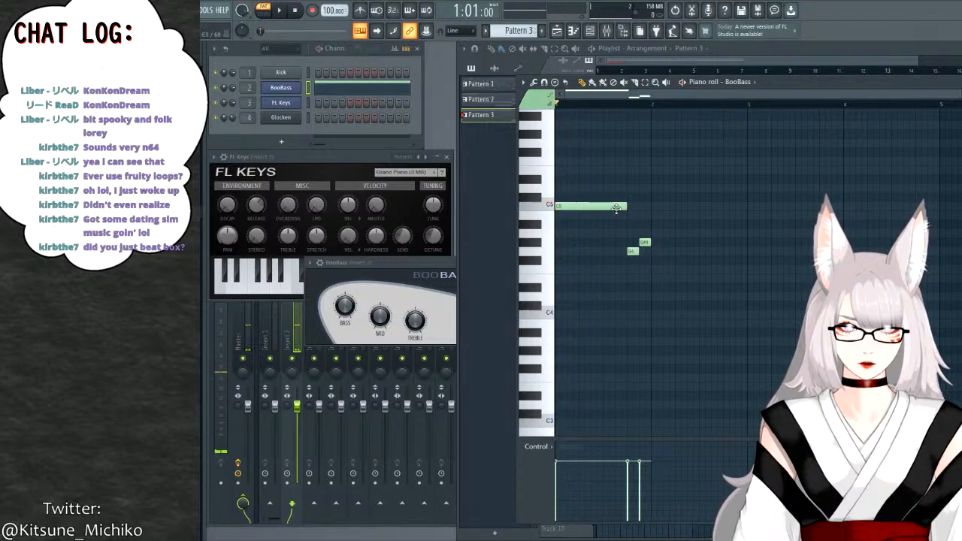
Add a three-beat A4 followed by half-beat A4 and C5 notes in bar 2, and a three-beat D5 in bar 3.
left_click(675, 234)
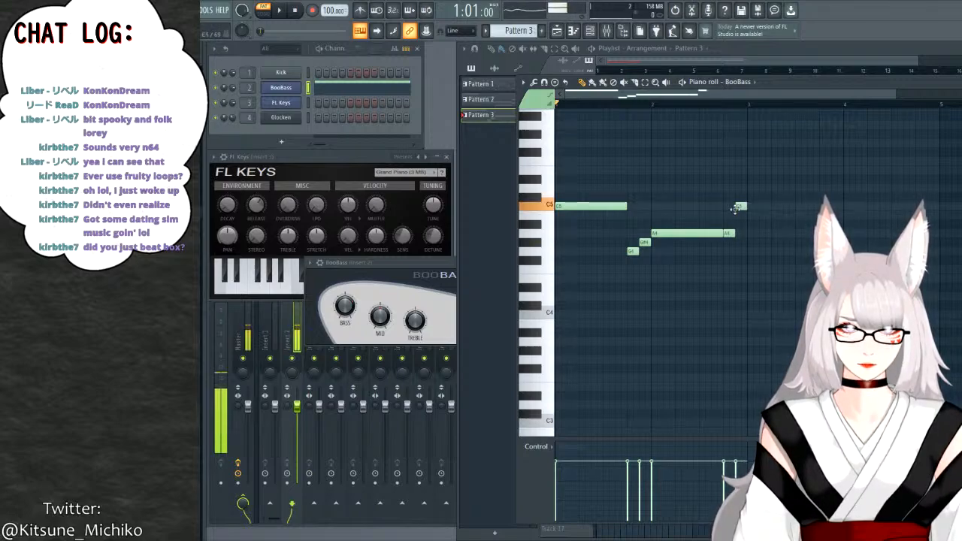
left_click(740, 205)
left_click(751, 189)
left_click_drag(757, 188, 819, 188)
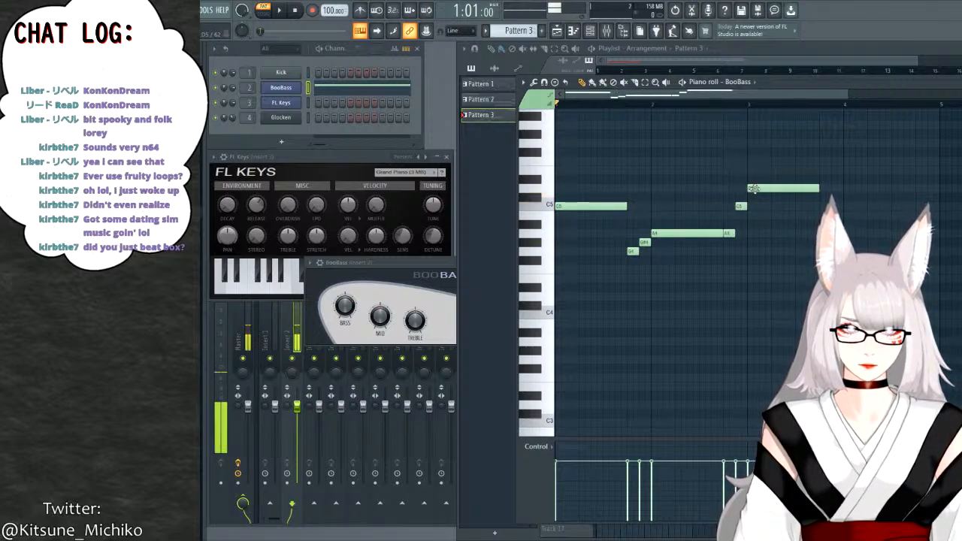
End bar 3 with two half-beat F4 notes, and fill bar 4 with a long G4 and a closing half-beat G4.
left_click(822, 206)
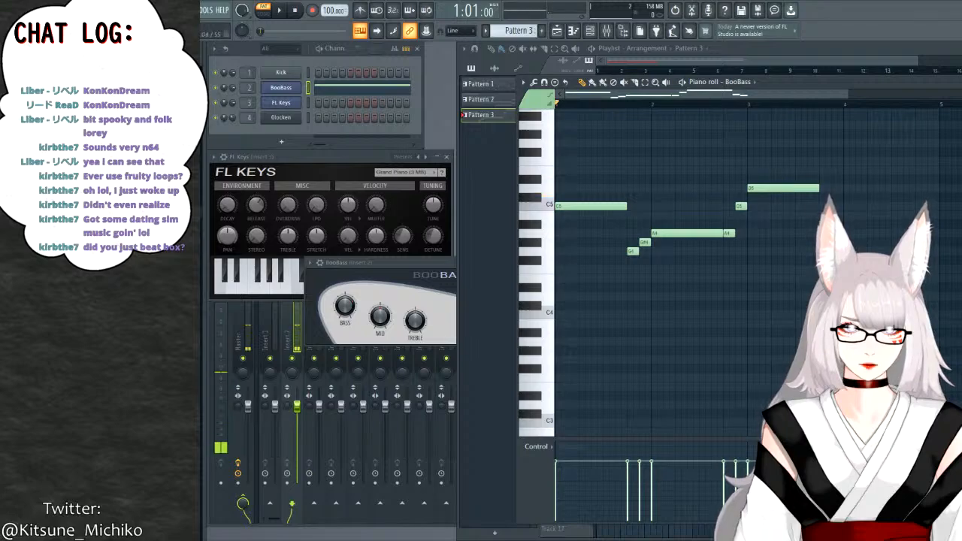
left_click(868, 251)
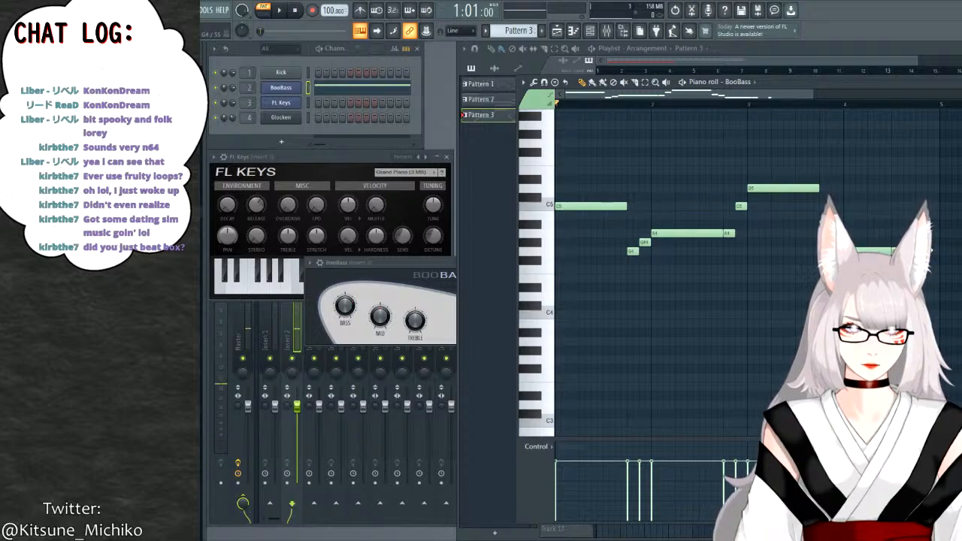
left_click(932, 250)
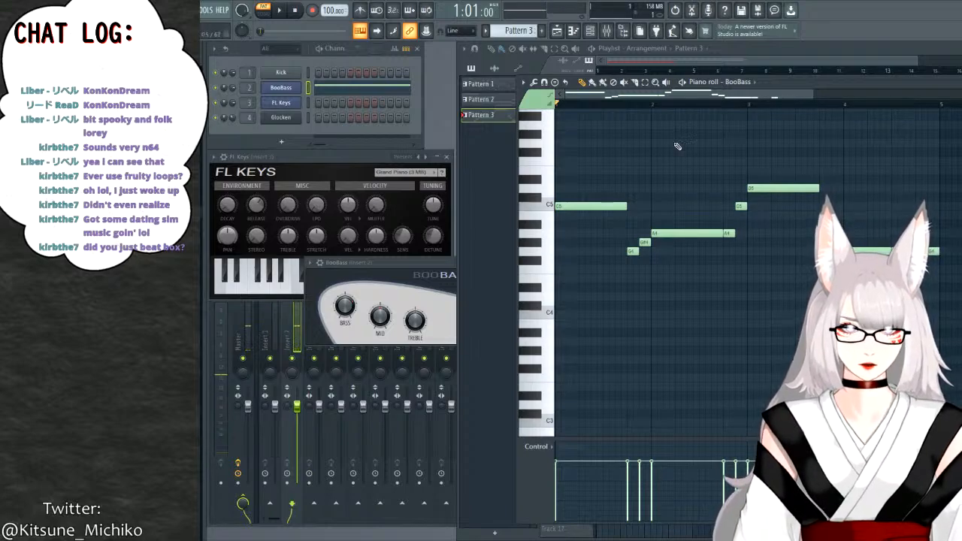
Play the arrangement in song mode and add a second Pattern 3 clip at bar 5 on Playlist Track 3.
key("F5")
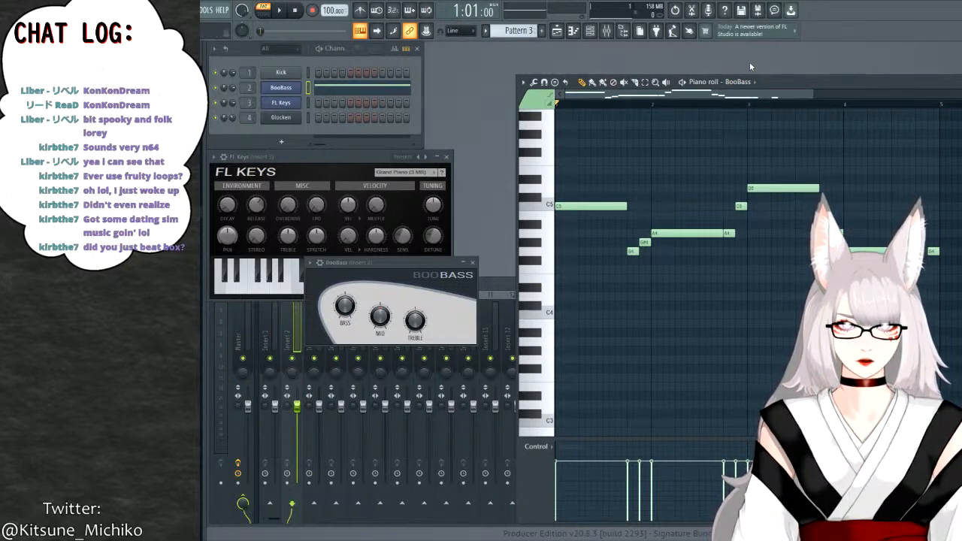
left_click(557, 30)
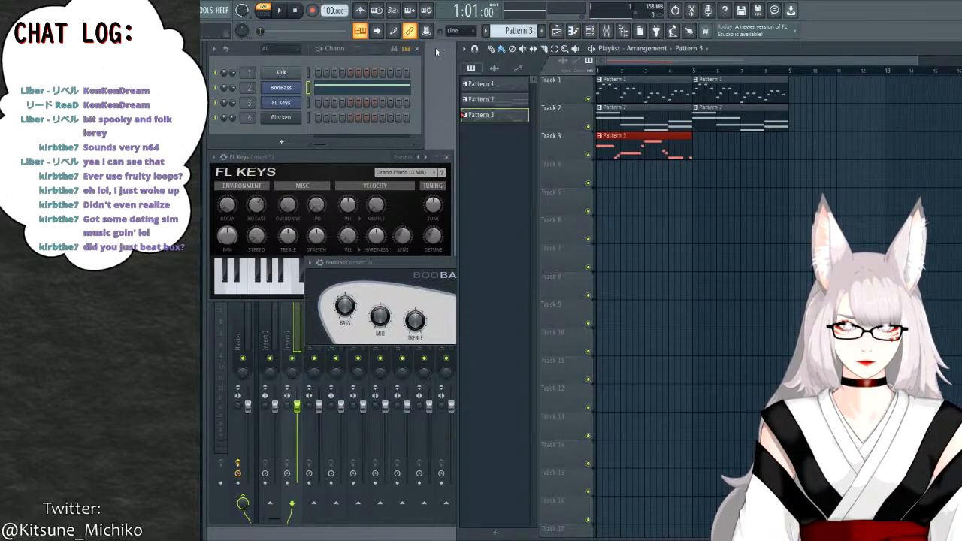
key("l")
key("space")
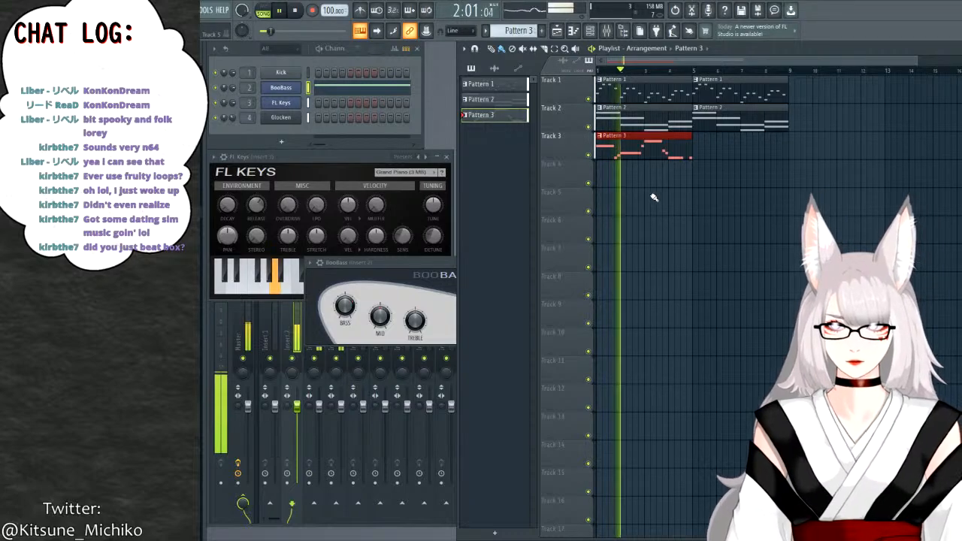
left_click(704, 143)
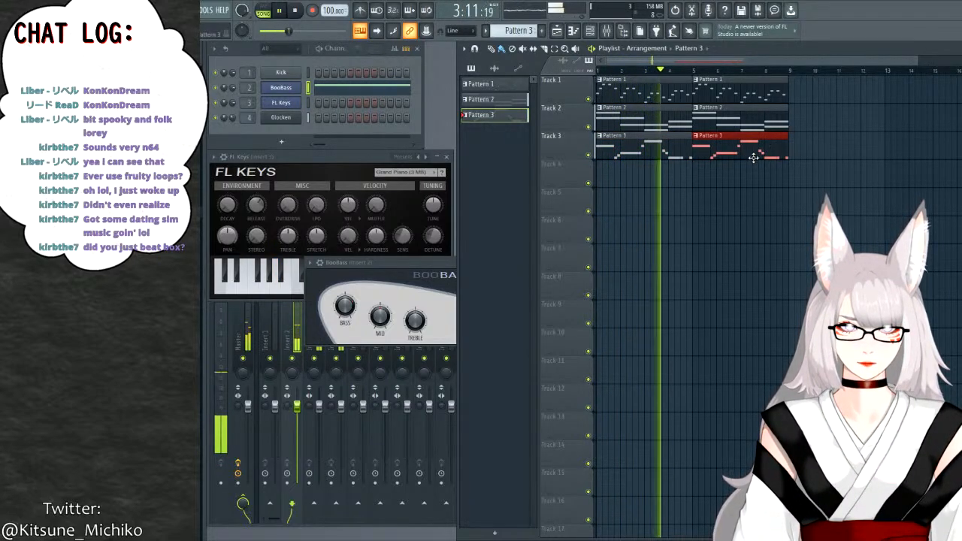
key("space")
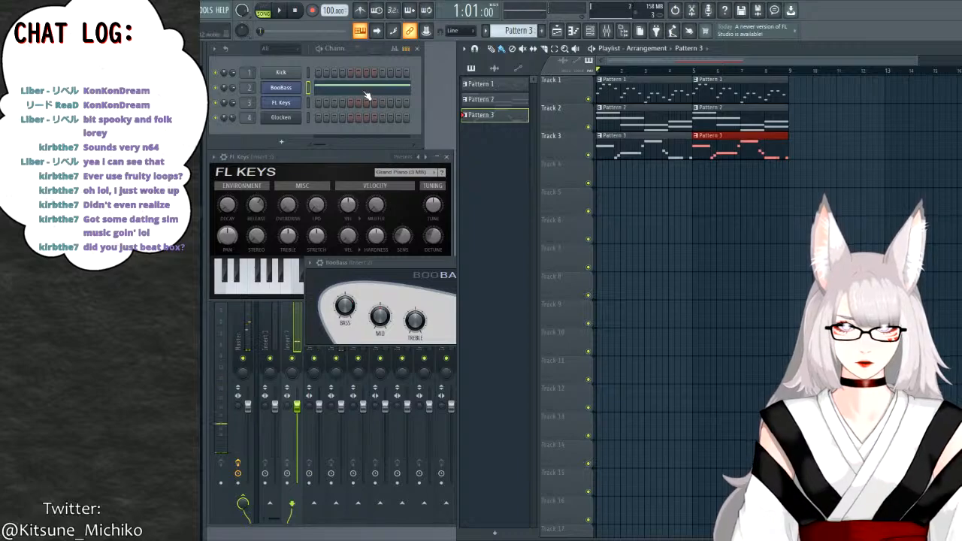
Audition the keys around G4 in the BooBass piano roll and listen to the bass line with the full arrangement.
left_click(357, 92)
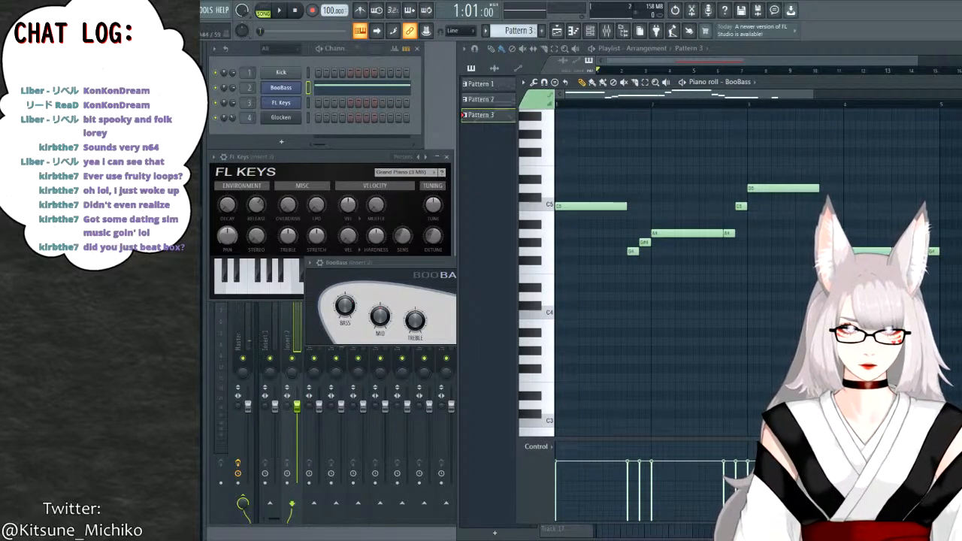
left_click(530, 225)
left_click(535, 253)
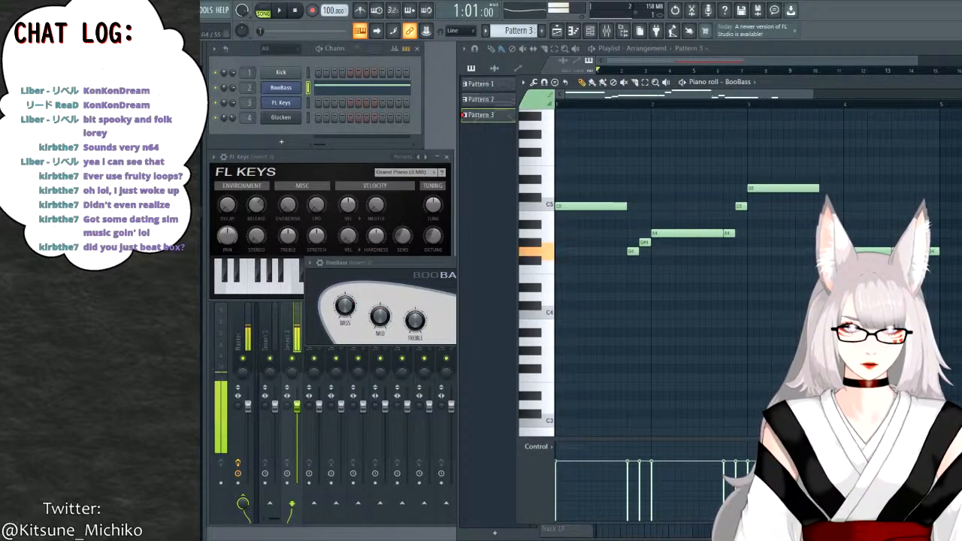
left_click(530, 233)
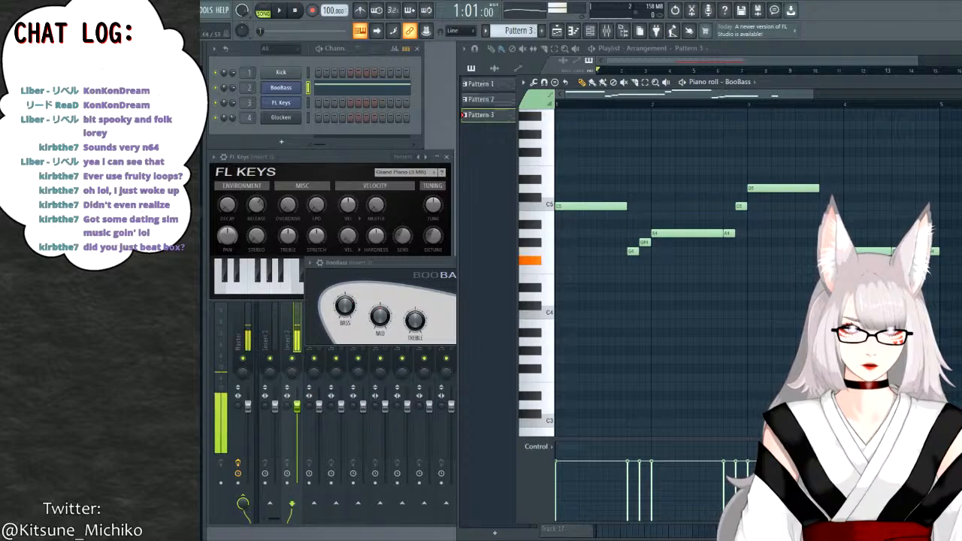
left_click(535, 266)
key("space")
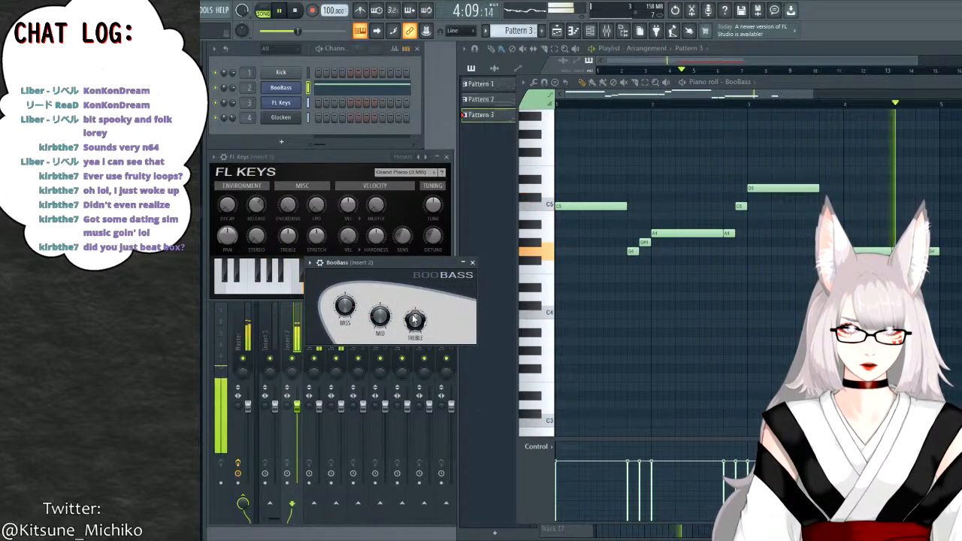
key("space")
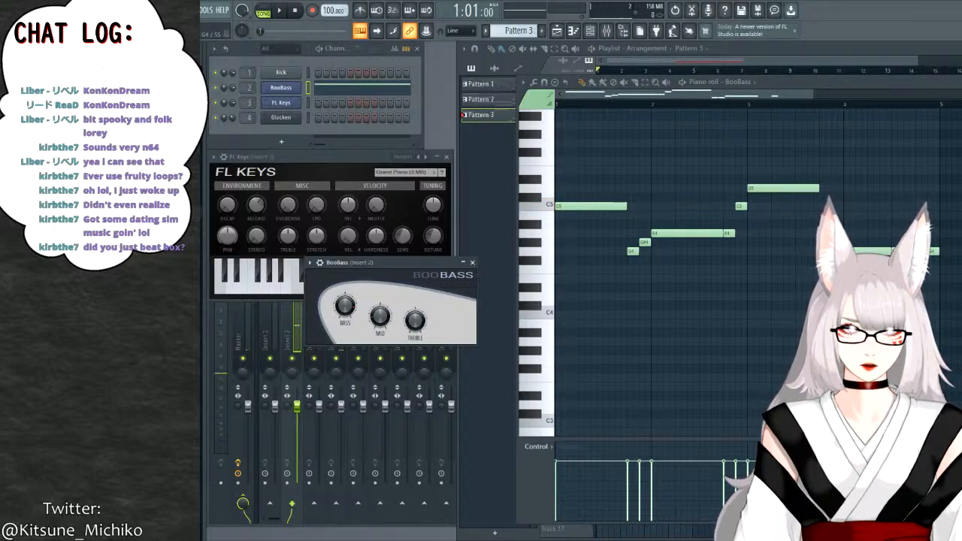
Check the G4 notes in bar 4 of the bass line by playing the song from bar 4.
left_click(908, 251)
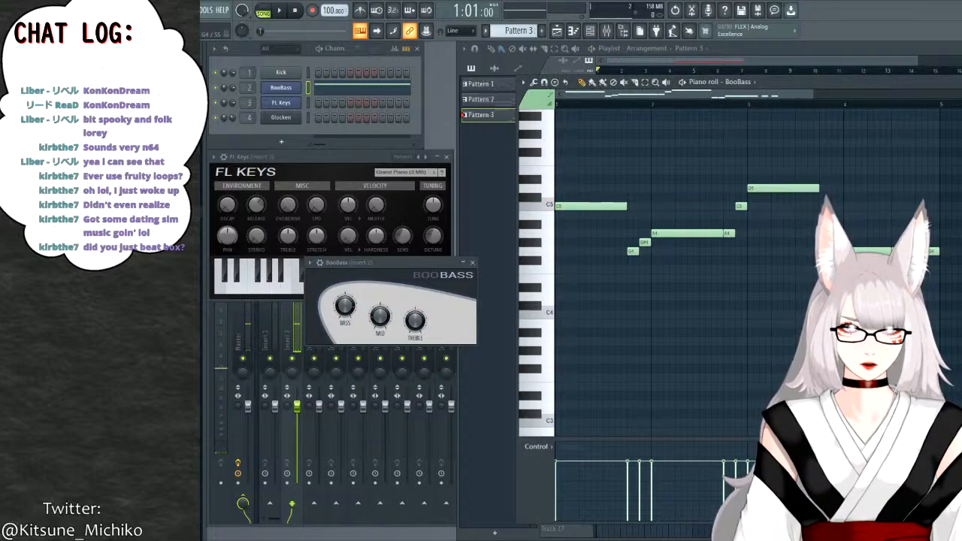
left_click(908, 251)
left_click(861, 104)
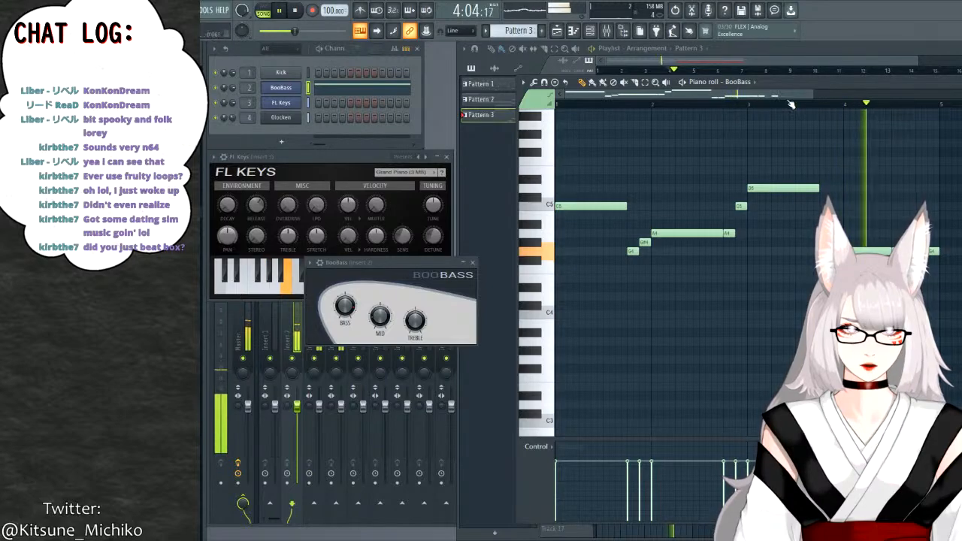
scroll(795, 92, "right", 2)
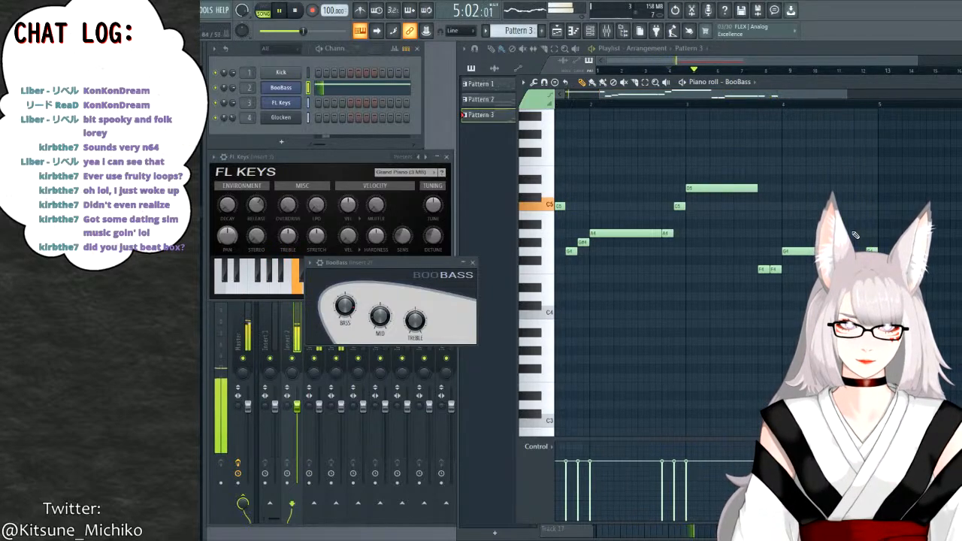
scroll(710, 95, "left", 2)
key("space")
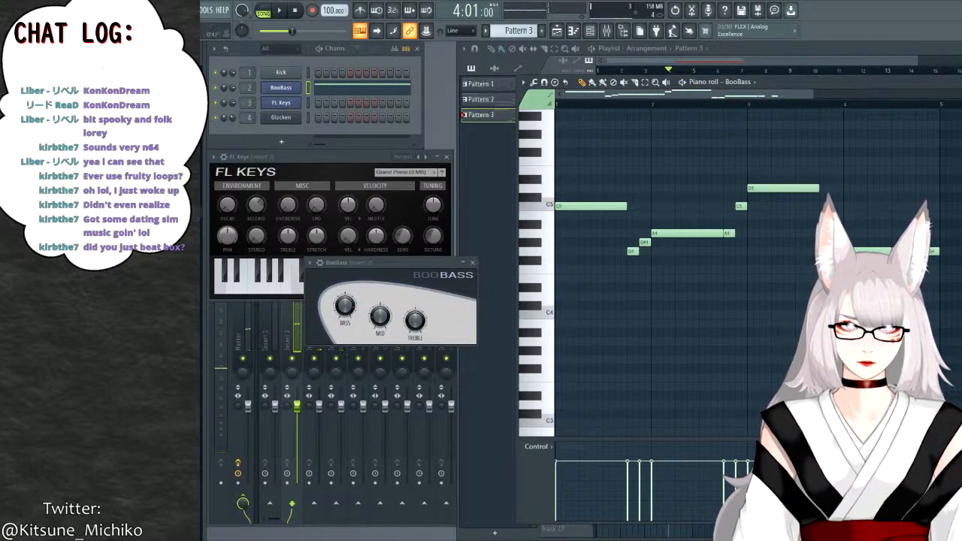
Return to the Playlist, play the arrangement from bar 4 again, and open the FL Keys instrument window.
key("F7")
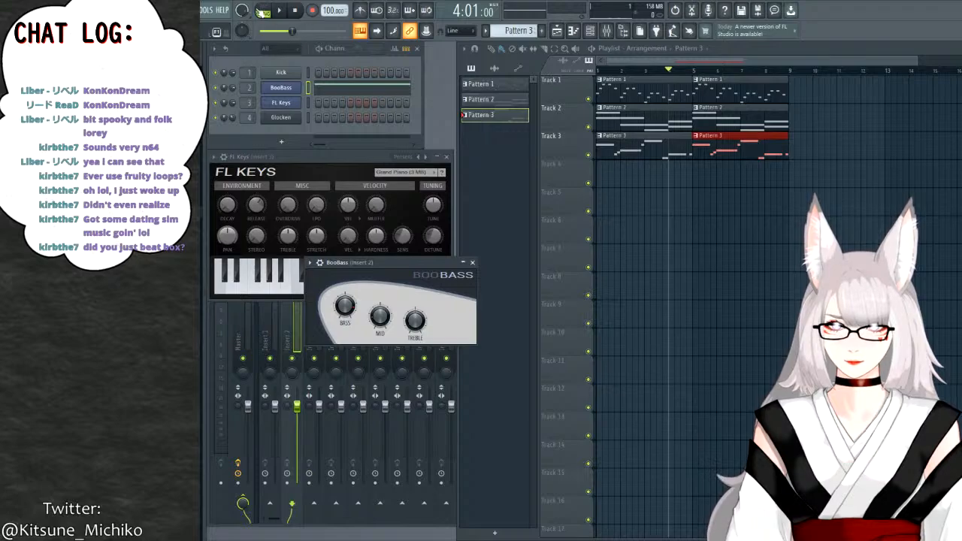
left_click(279, 10)
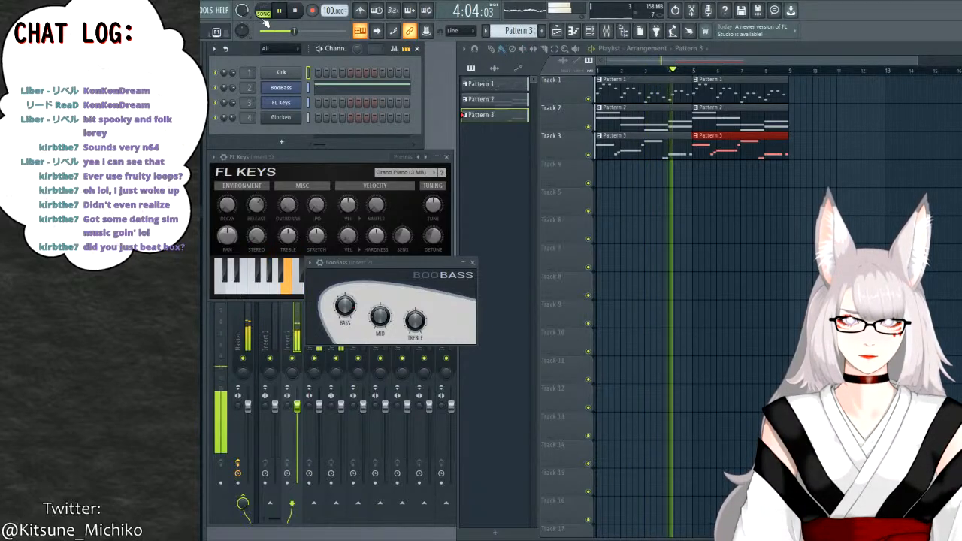
key("space")
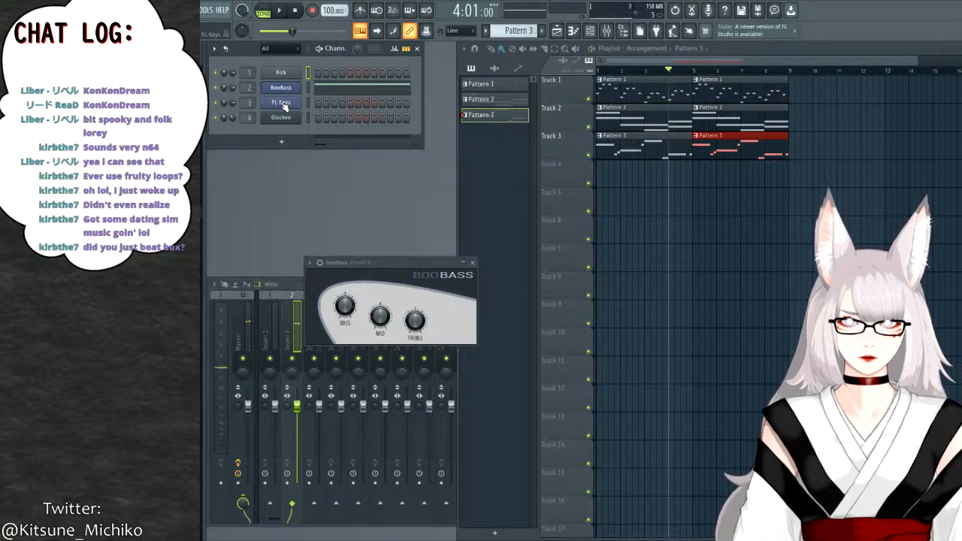
left_click(282, 104)
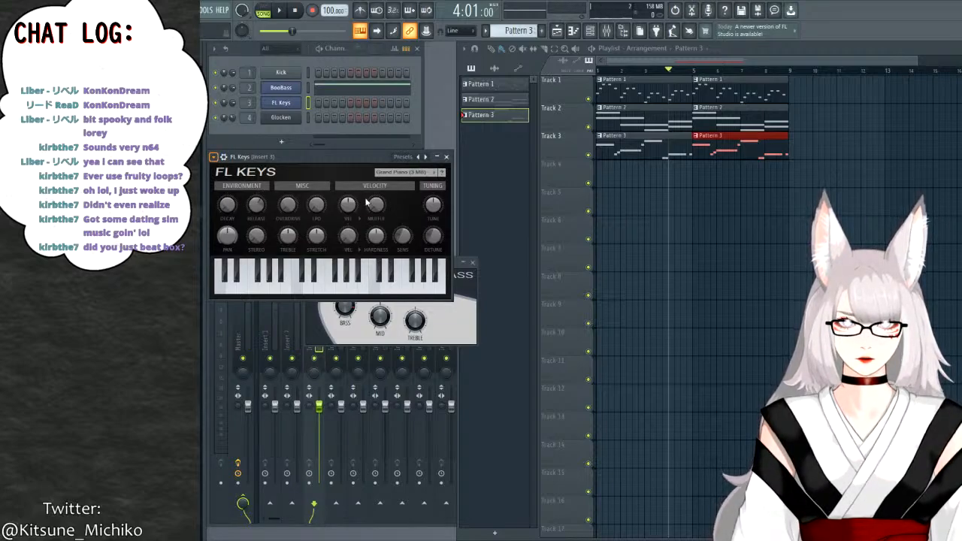
Play the song while trying other FL Keys presets, switch the instrument to the ePiano preset, and close its window.
key("space")
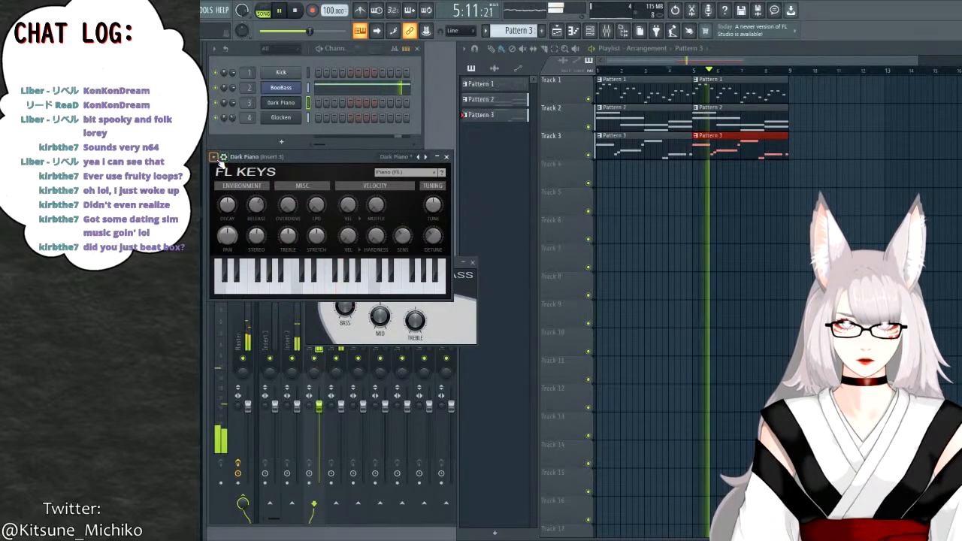
left_click(356, 248)
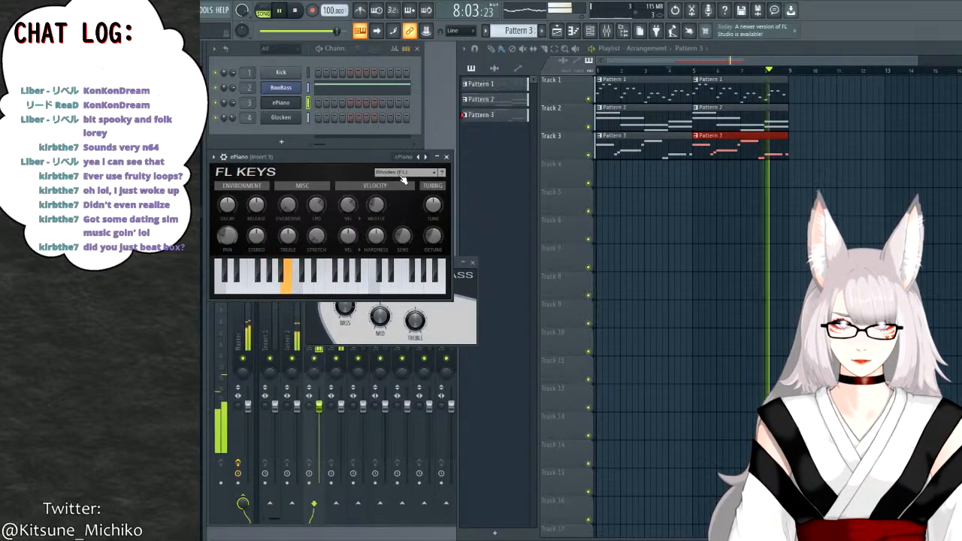
left_click(446, 158)
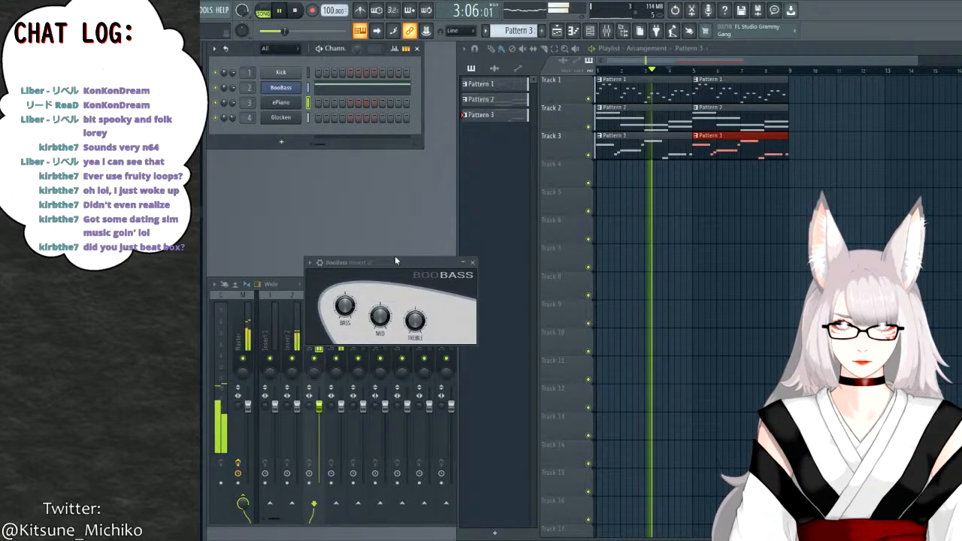
Replace the Kick channel with the Breakbeat FPC drum kit and open its piano roll.
left_click(472, 263)
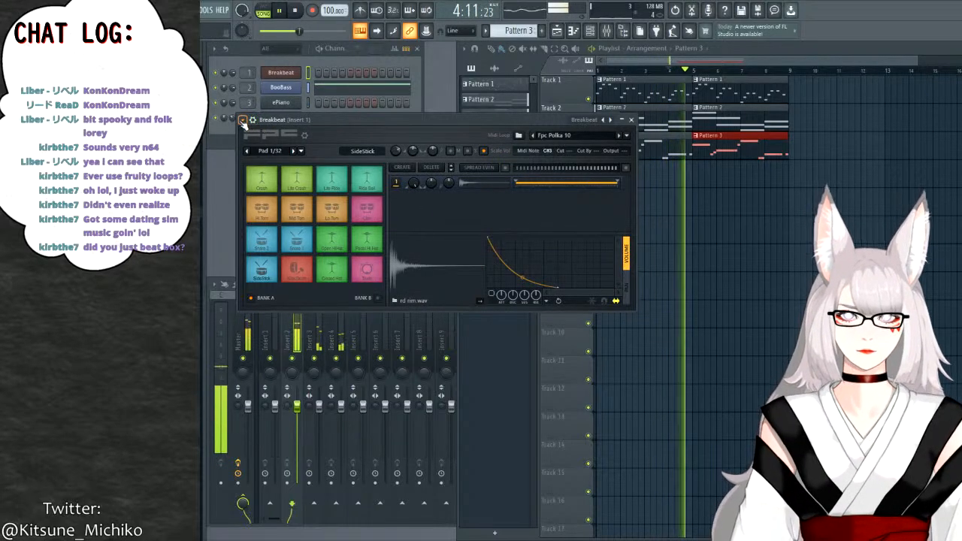
left_click(320, 88)
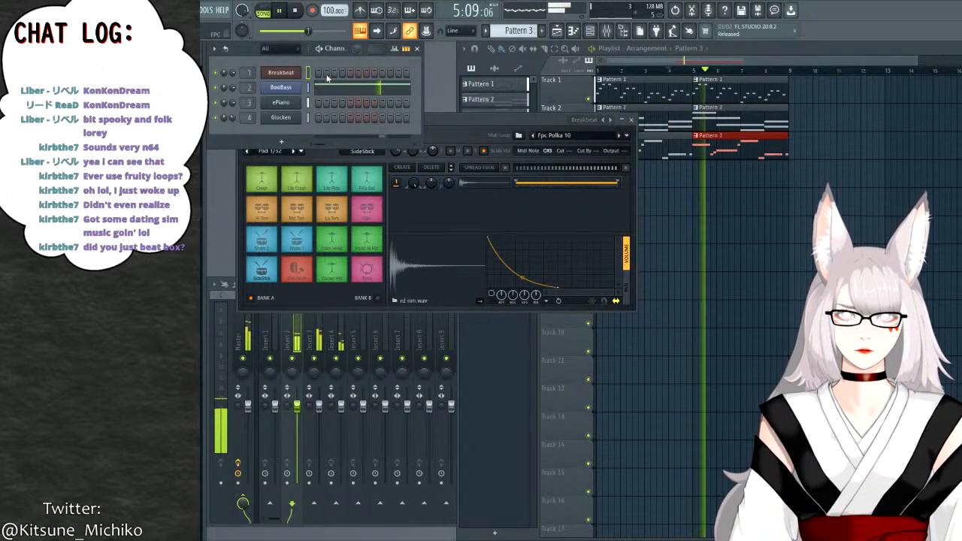
key("F7")
scroll(552, 336, "down", 3)
key("space")
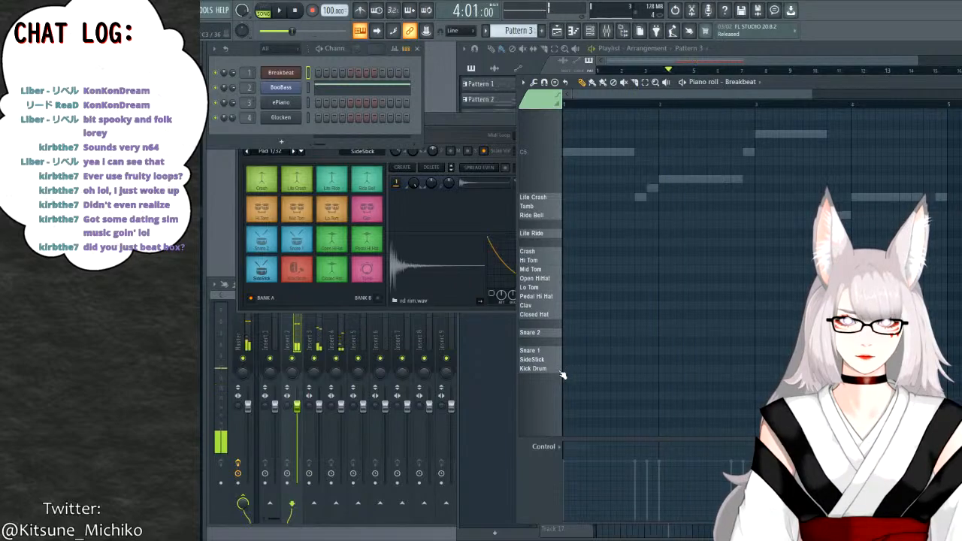
left_click(568, 368)
key("space")
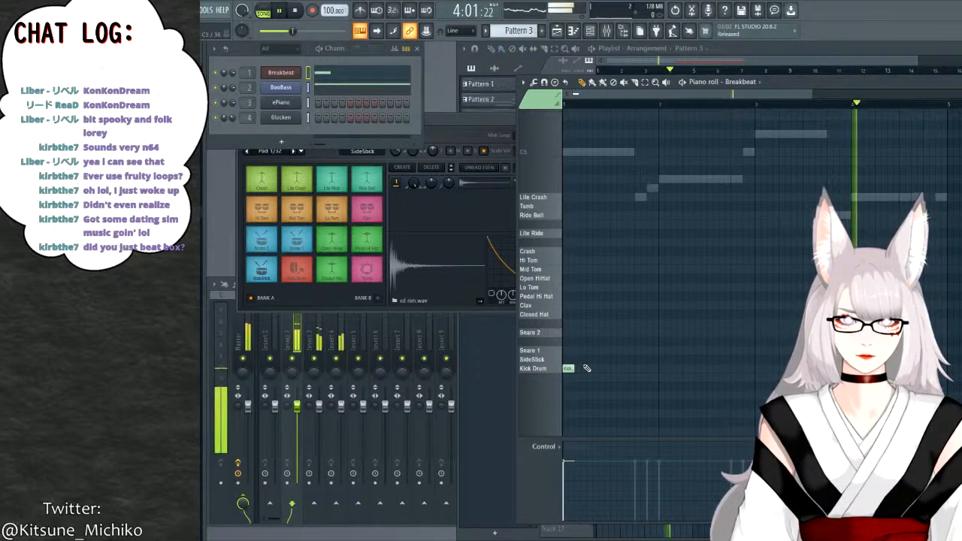
right_click(569, 368)
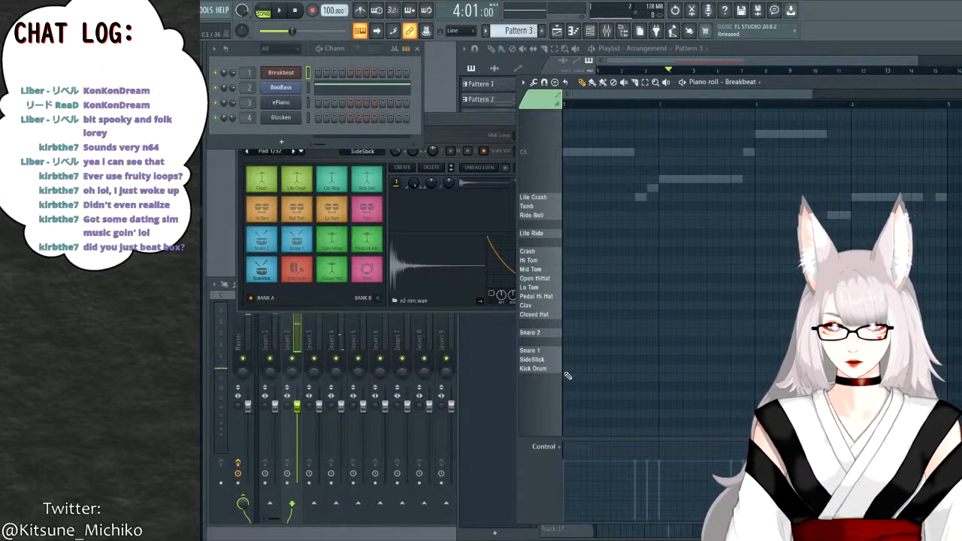
Start Pattern 4 and enter a drum beat in bar 1 with three Kick Drum notes and one Snare 1 note.
key("F4")
left_click(562, 369)
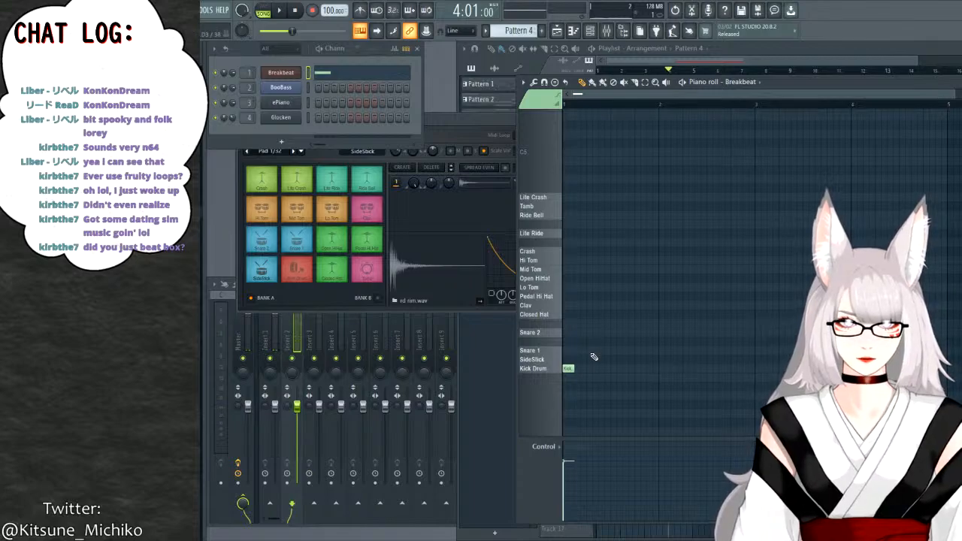
left_click(592, 360)
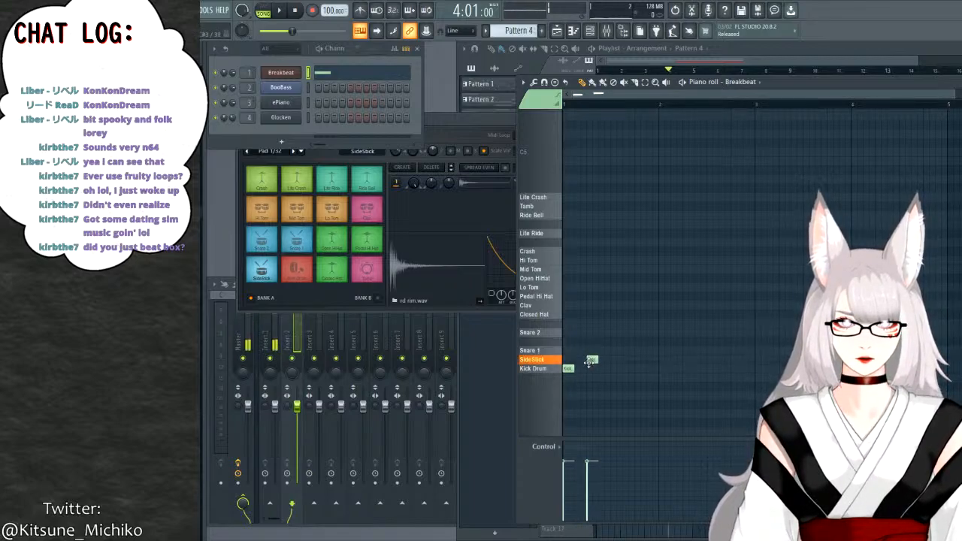
left_click(601, 369)
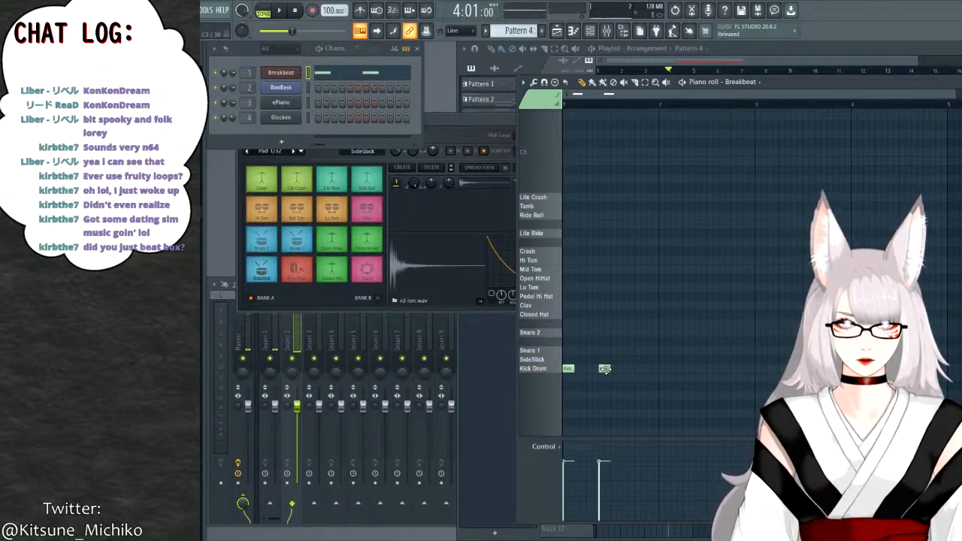
left_click(613, 351)
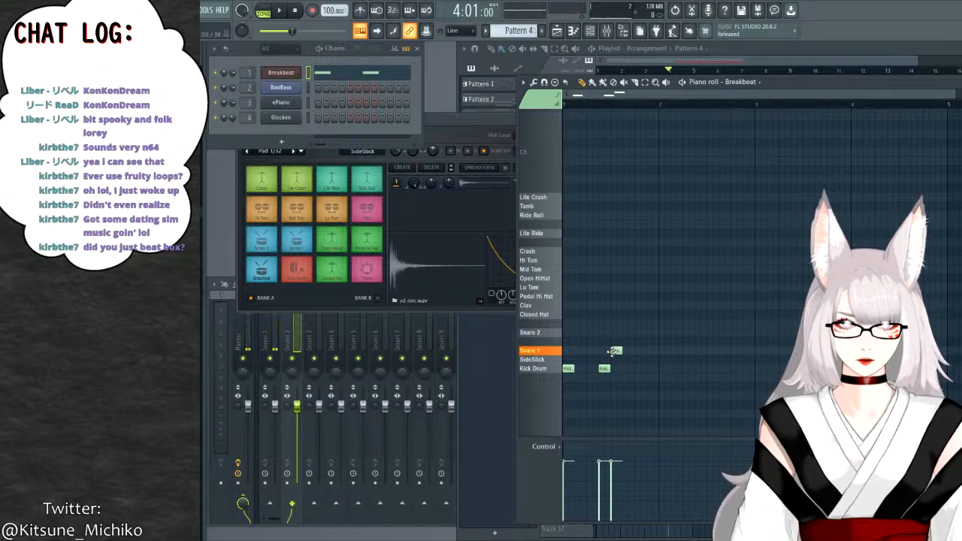
left_click(638, 369)
key("space")
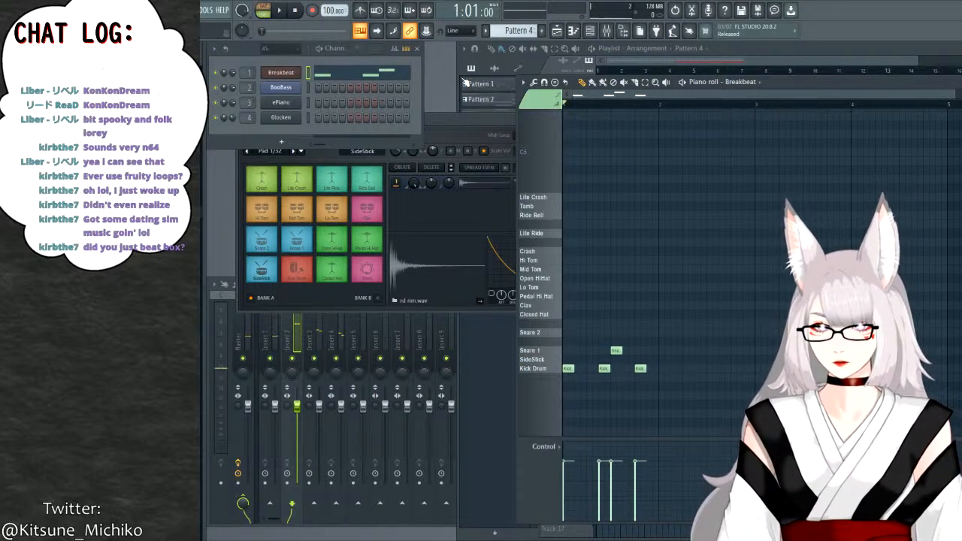
Compress the four drum notes to half their length and spacing, and play the pattern.
key("space")
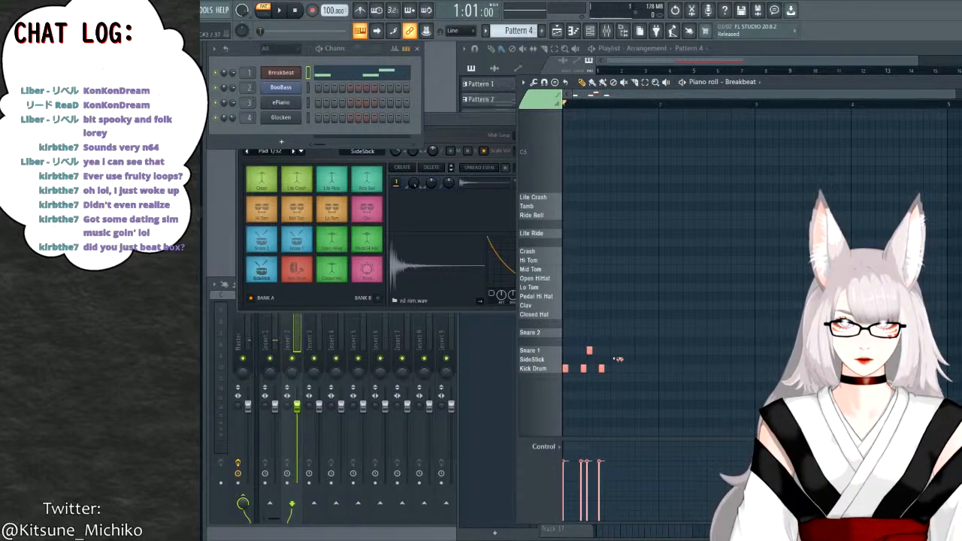
key("space")
key("space")
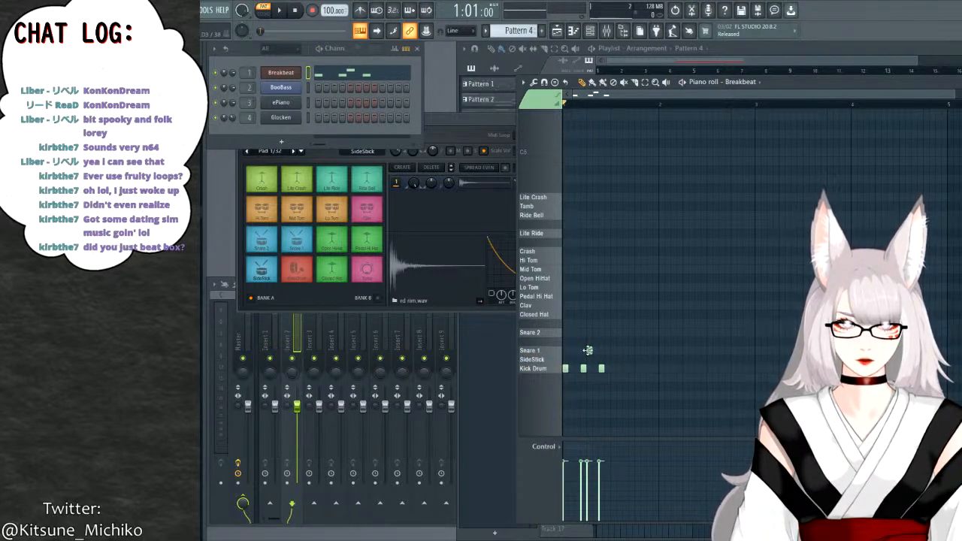
Try an extra Snare 1 note on step 11 of bar 1 and play the beat.
left_click(624, 351)
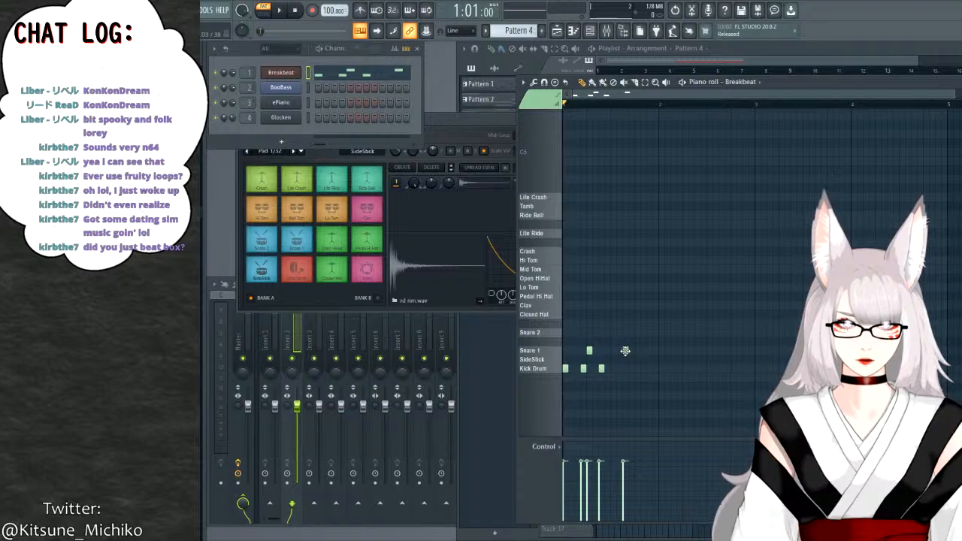
key("space")
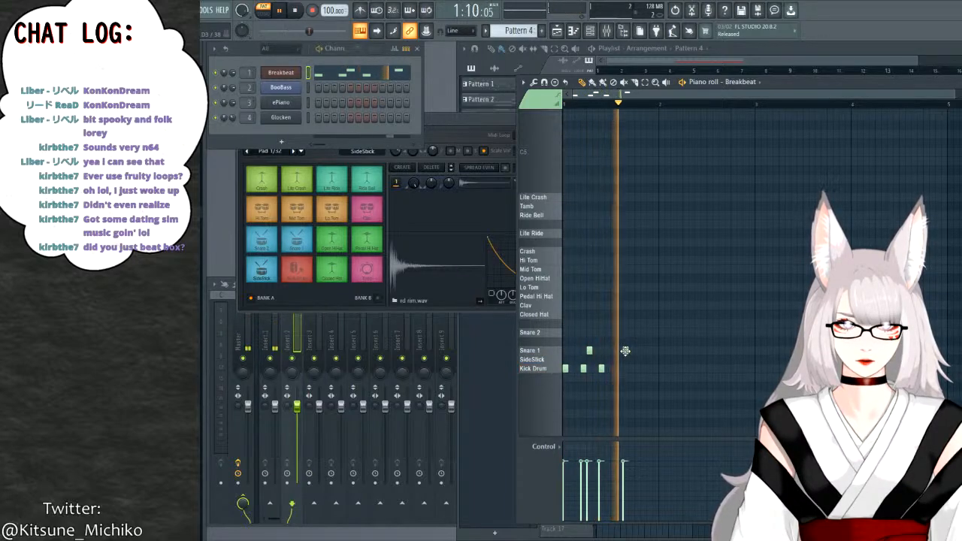
key("space")
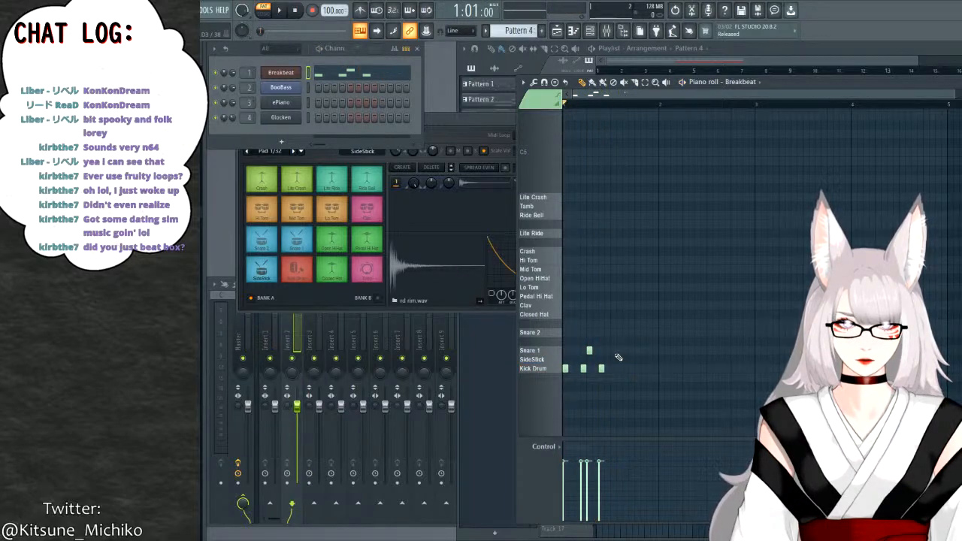
Move the last Kick Drum note up to Snare 1 and shift it one step later to step 8, replaying the beat to check it.
left_click_drag(601, 367, 602, 349)
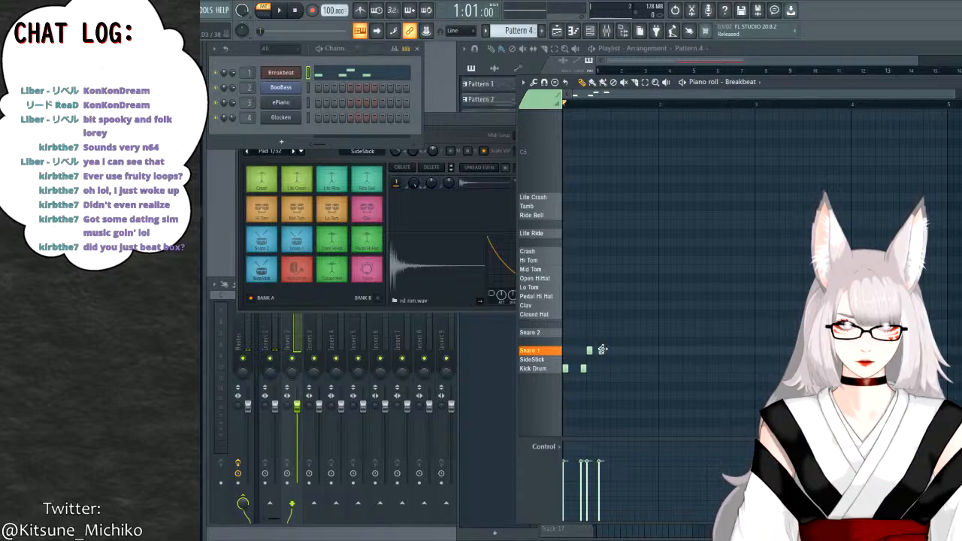
key("space")
key("space")
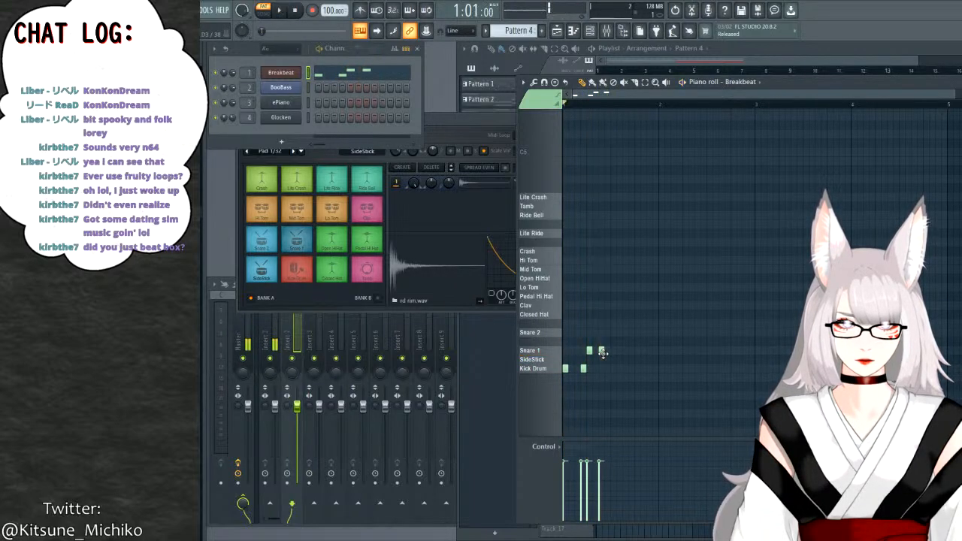
left_click_drag(602, 351, 607, 352)
key("space")
key("space")
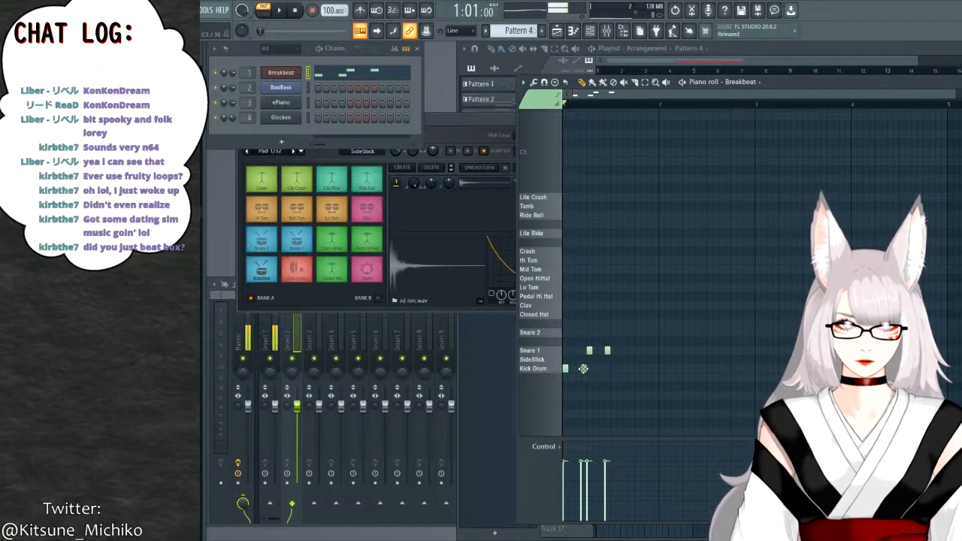
left_click(583, 368)
key("space")
key("space")
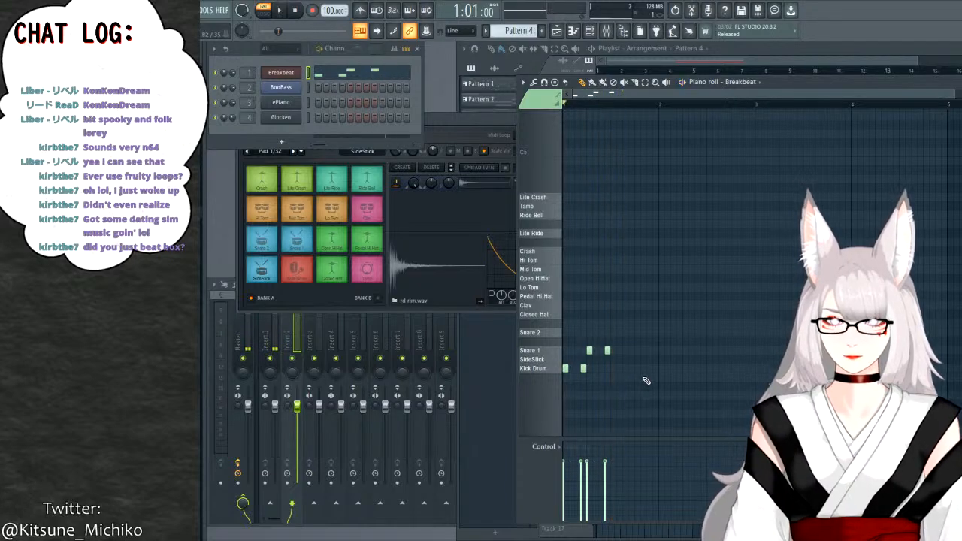
Add a Kick Drum note on step 11 and a Snare 1 note on step 13, and play the beat.
left_click(627, 368)
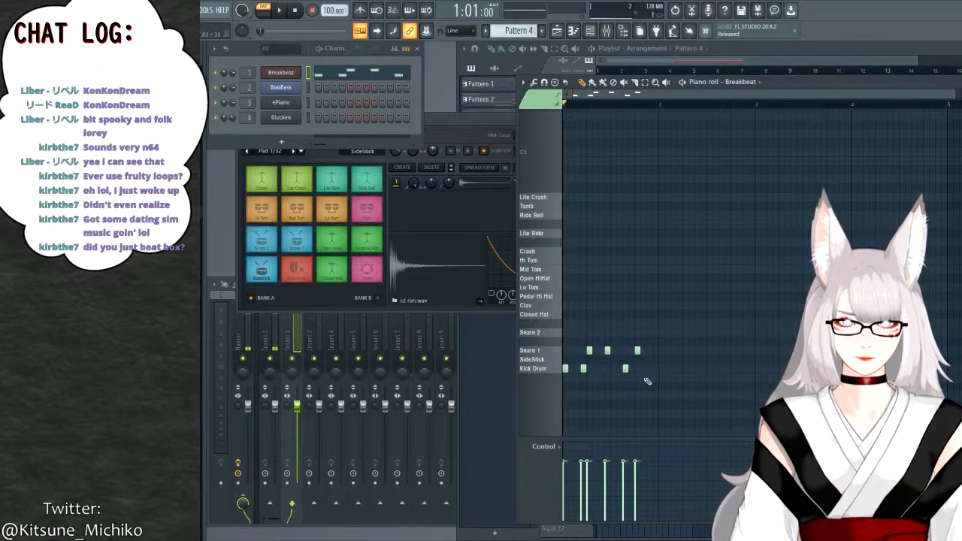
key("space")
key("space")
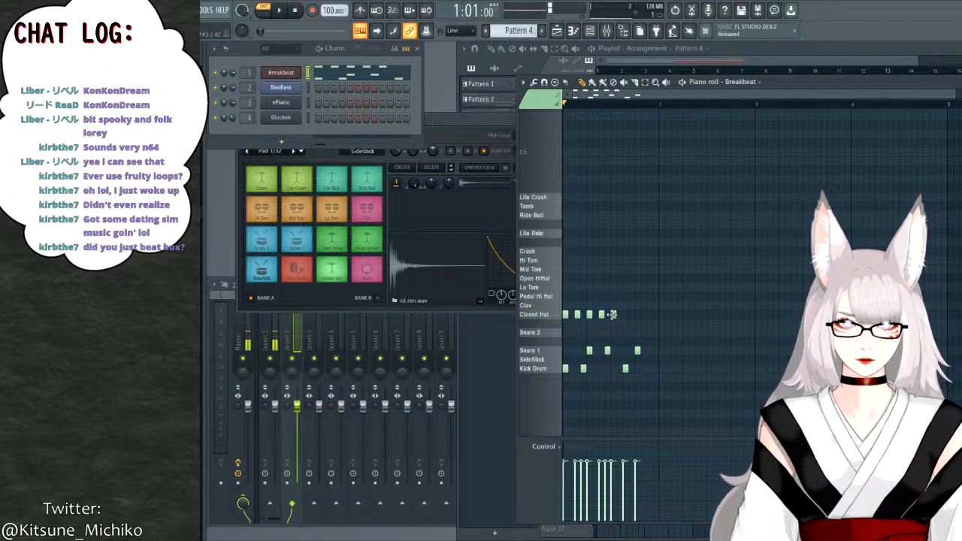
Fill Closed Hat notes on every second step through step 13, add an Open HiHat on step 15, and play the beat.
left_click(645, 305)
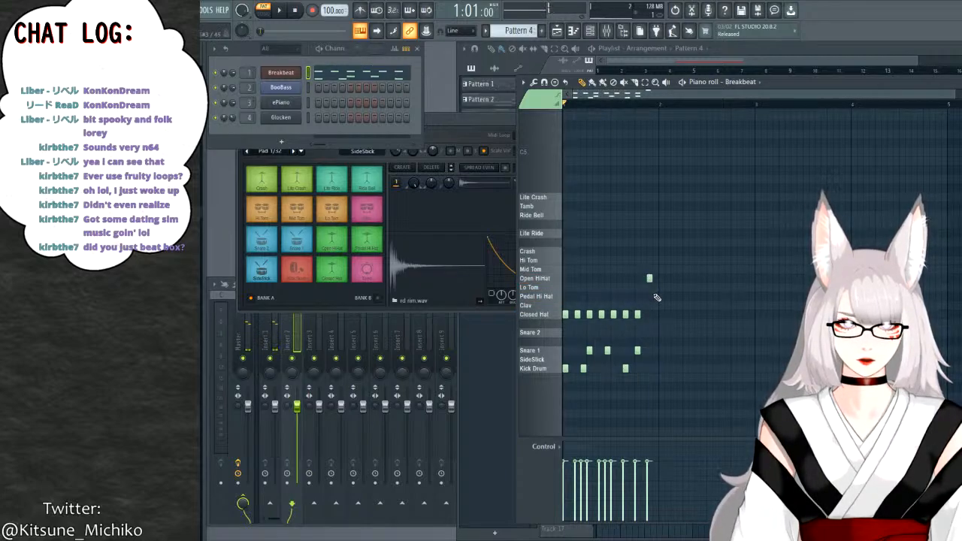
left_click(651, 279)
key("space")
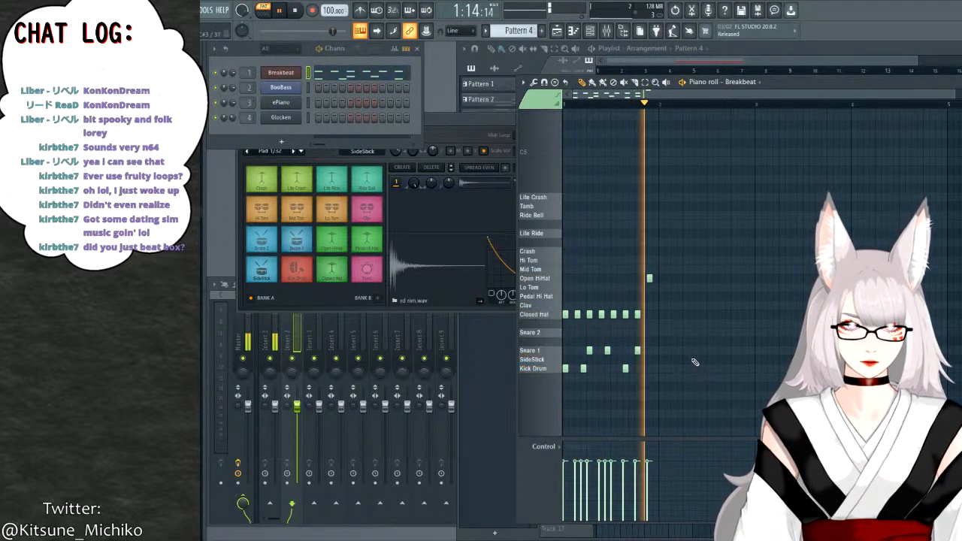
Switch the drum channel's kit to HQ Funk Kit and listen to Pattern 4 with it.
left_click(485, 144)
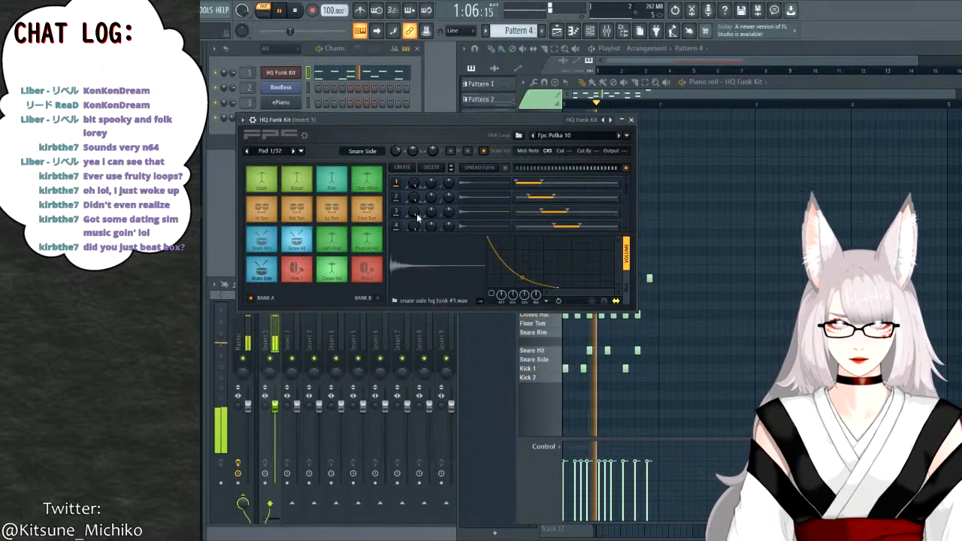
left_click(631, 120)
left_click(543, 350, "ctrl")
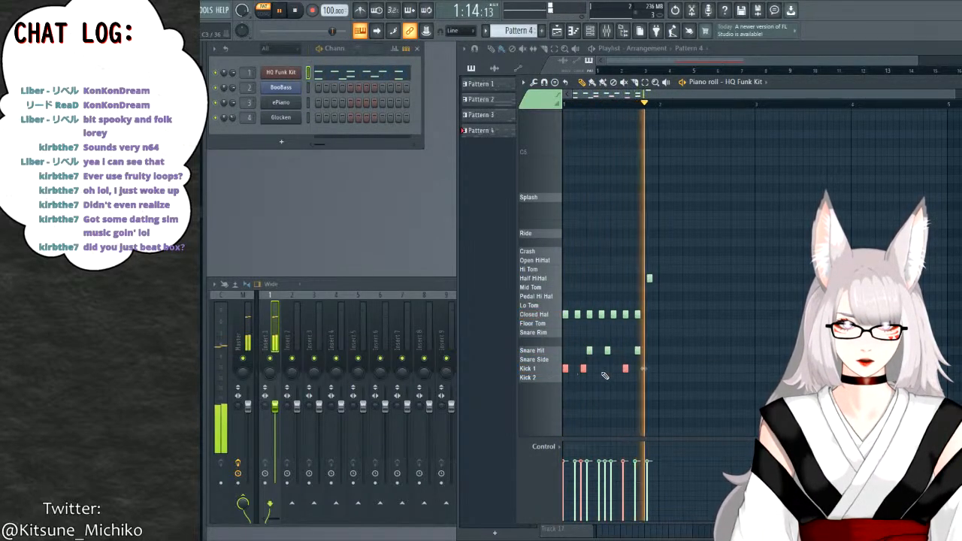
left_click(675, 312)
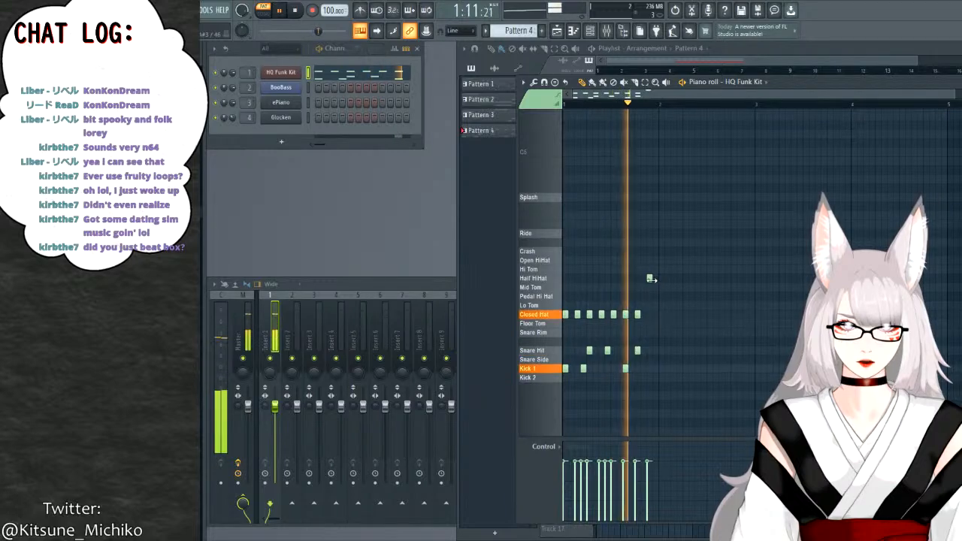
key("space")
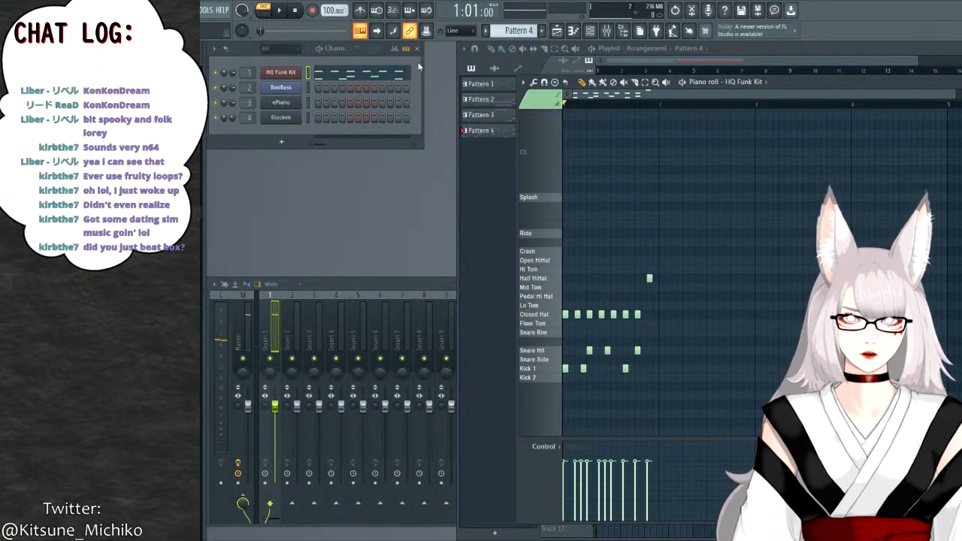
Place eight one-bar Pattern 4 clips on Playlist Track 4 from bar 1 through bar 8, and play the full arrangement.
left_click(871, 47)
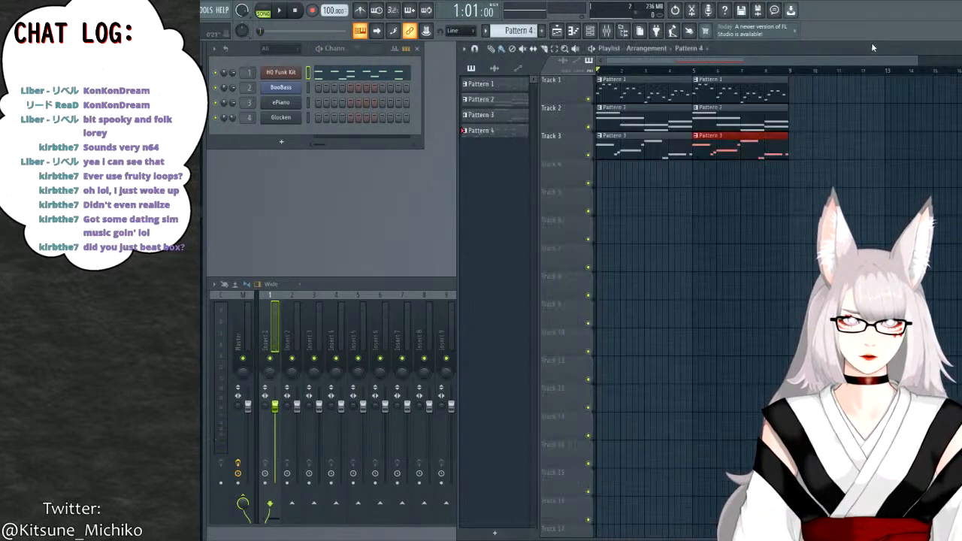
left_click(632, 178)
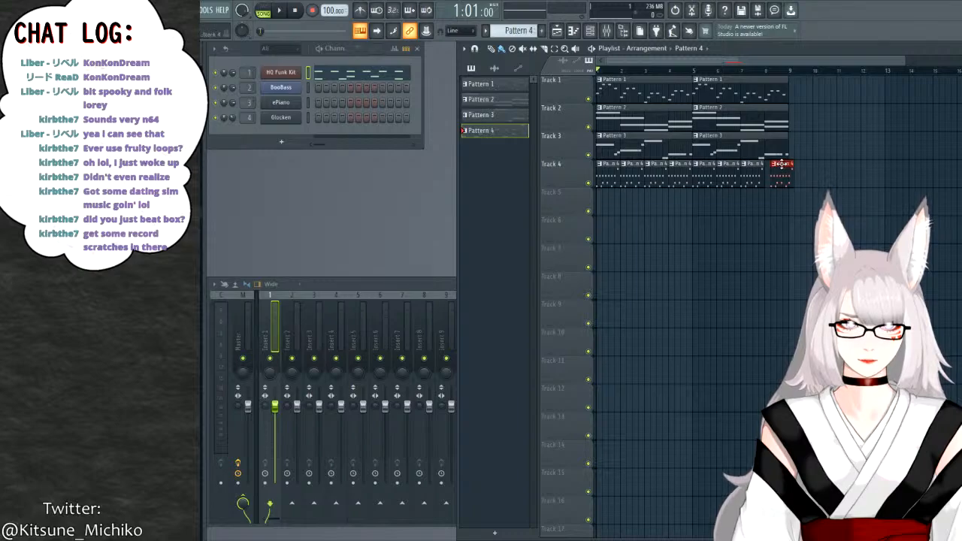
key("space")
key("space")
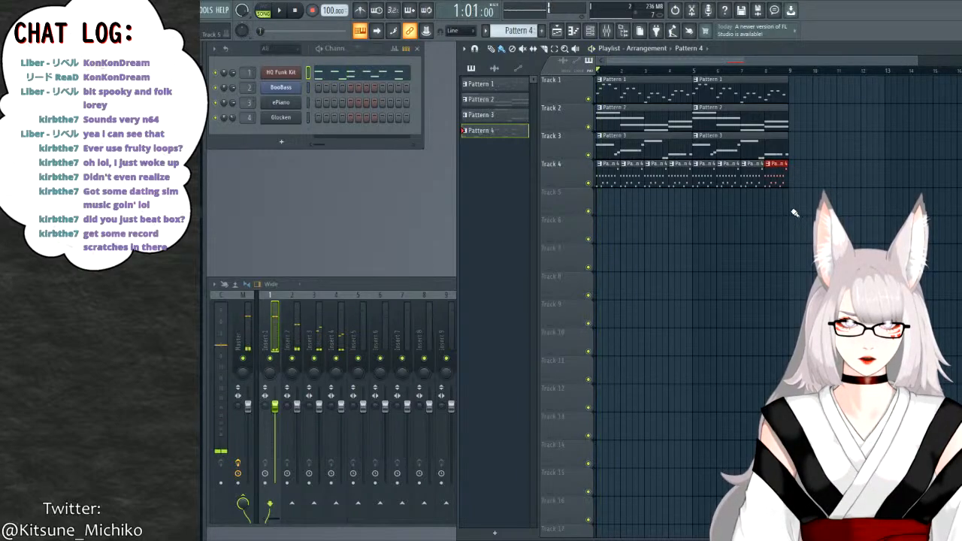
left_click_drag(803, 193, 610, 186)
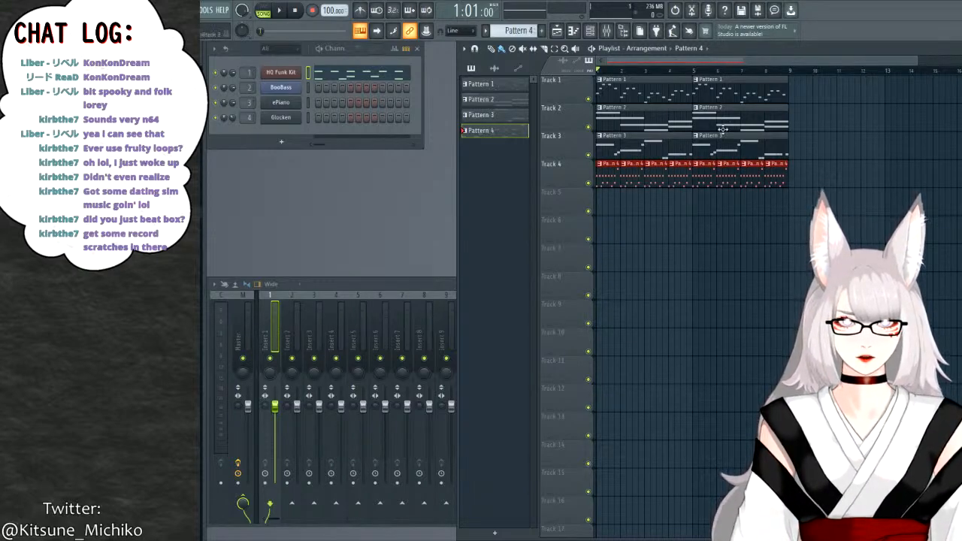
left_click(280, 11)
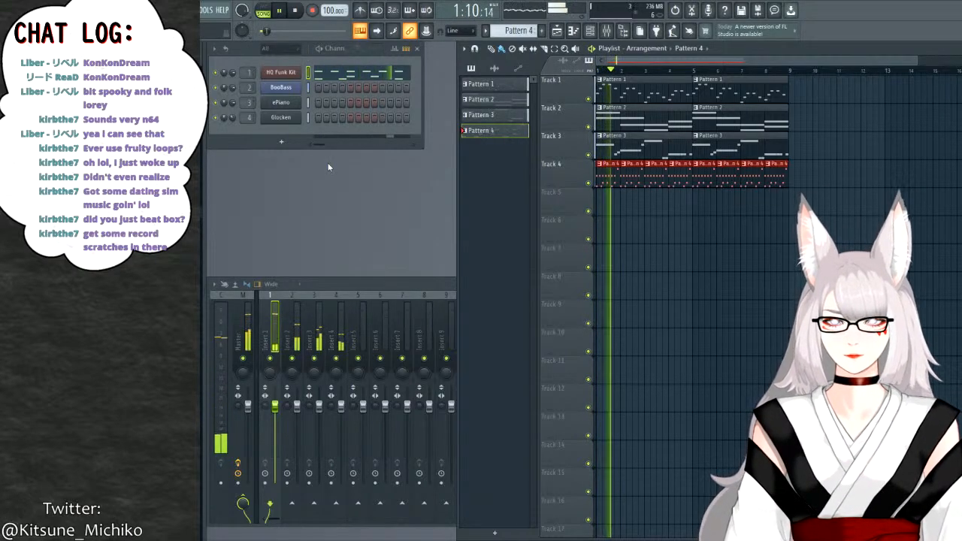
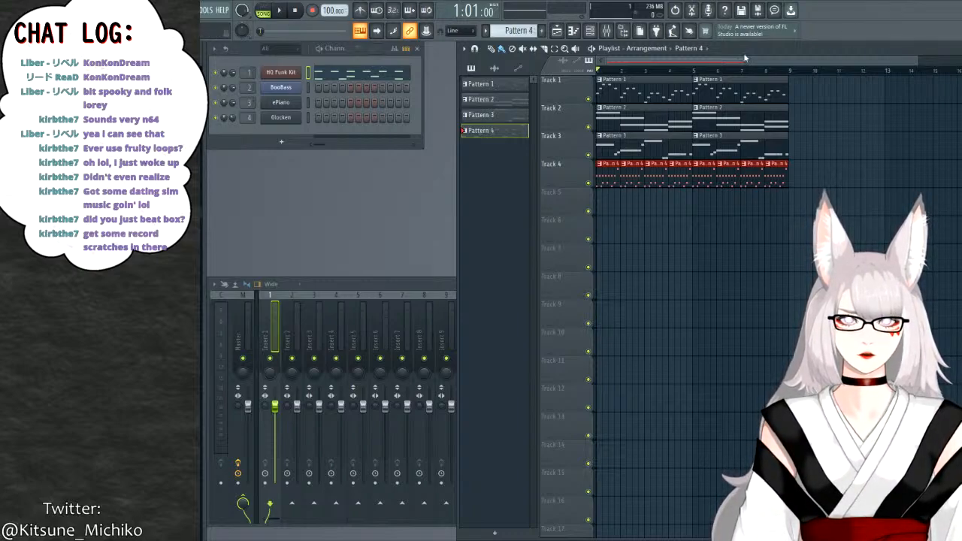
Play the arrangement from the start, and select its first and second four-bar sections of clips in turn.
left_click(278, 10)
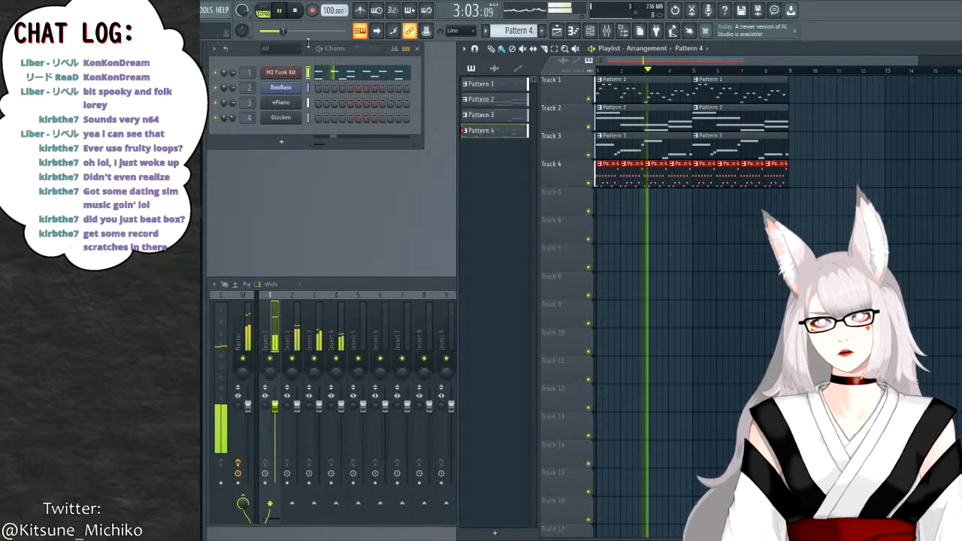
key("space")
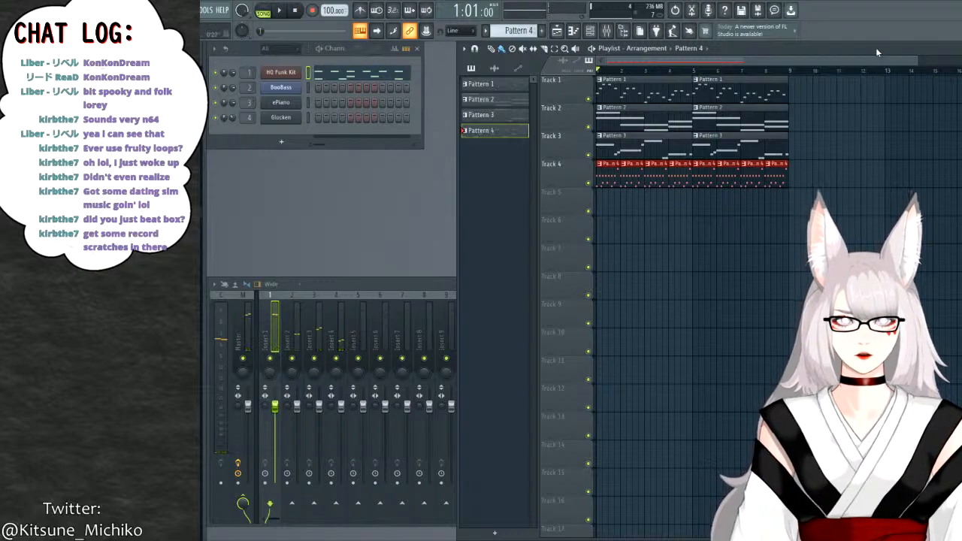
left_click_drag(792, 215, 600, 89)
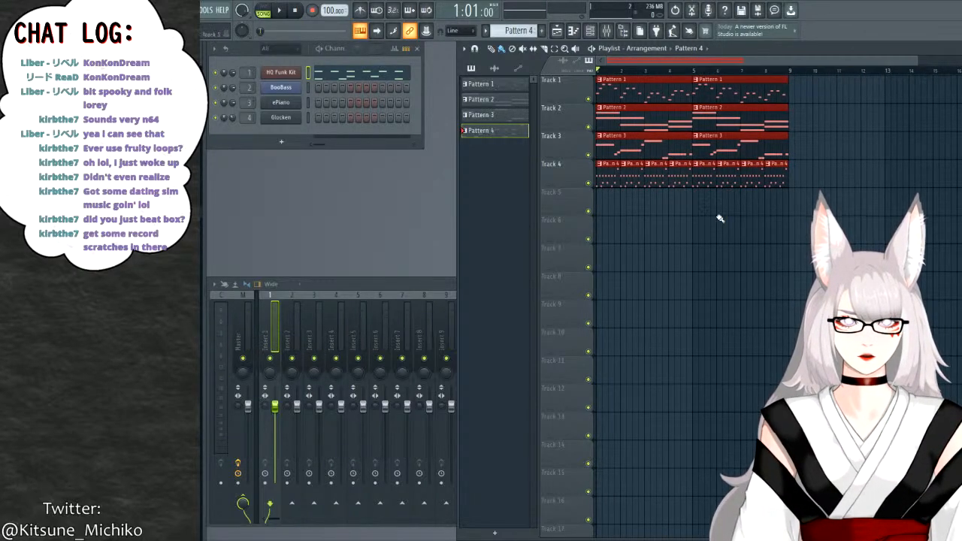
left_click(742, 128)
left_click_drag(601, 73, 683, 209)
left_click_drag(559, 69, 558, 69)
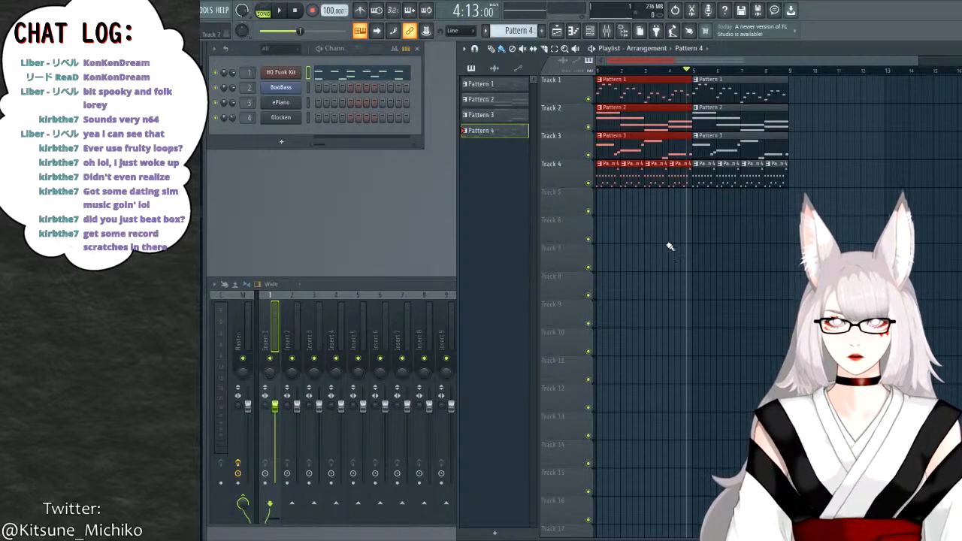
left_click_drag(704, 215, 831, 86)
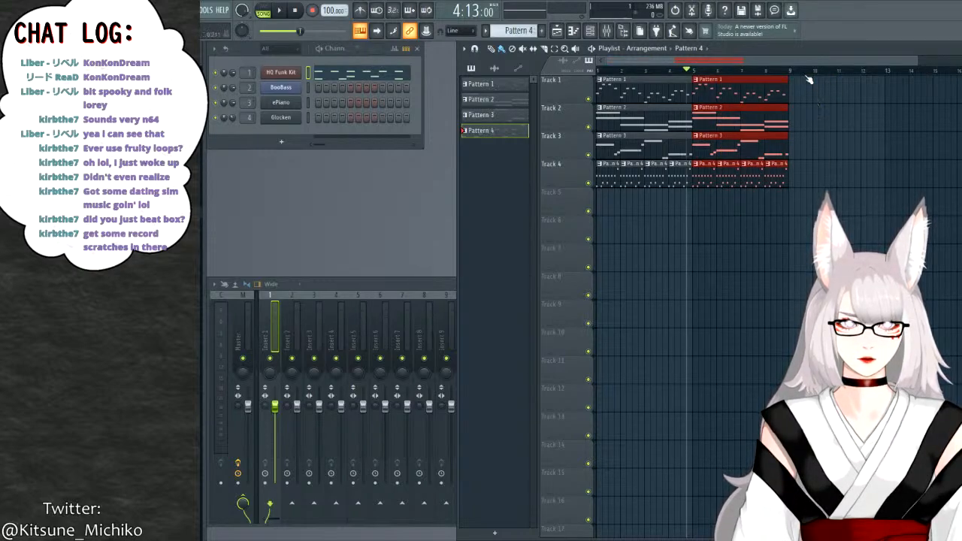
Play the arrangement from bar 8 and look over the empty bars after the last clips.
left_click(766, 71)
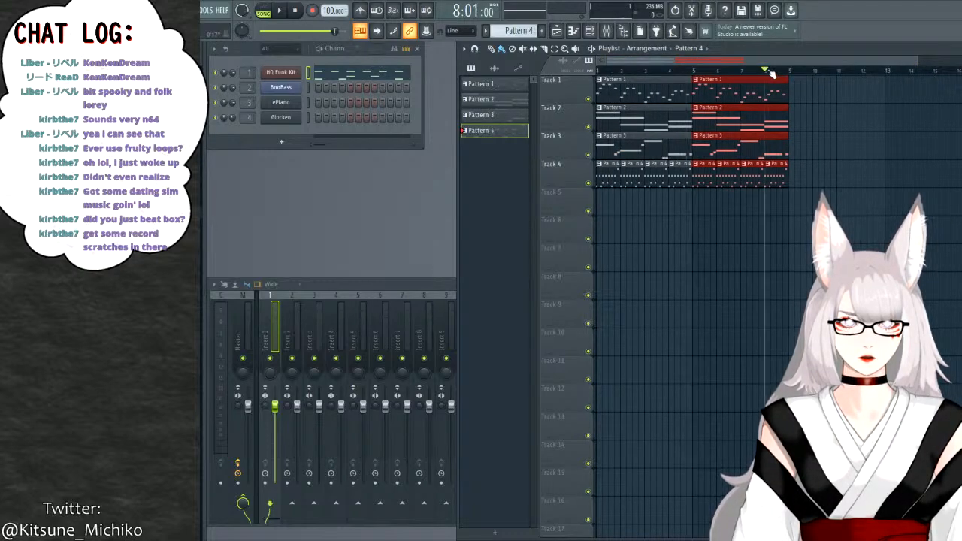
key("space")
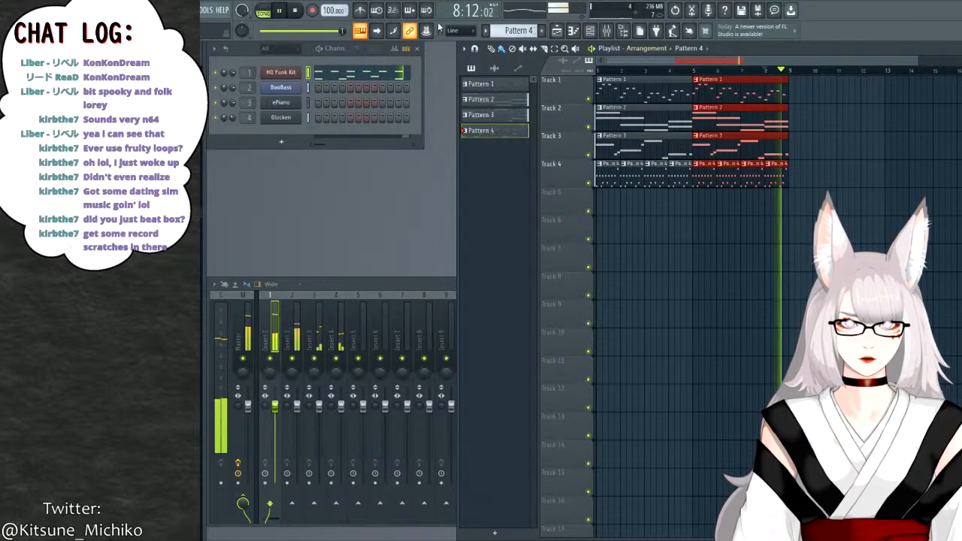
key("space")
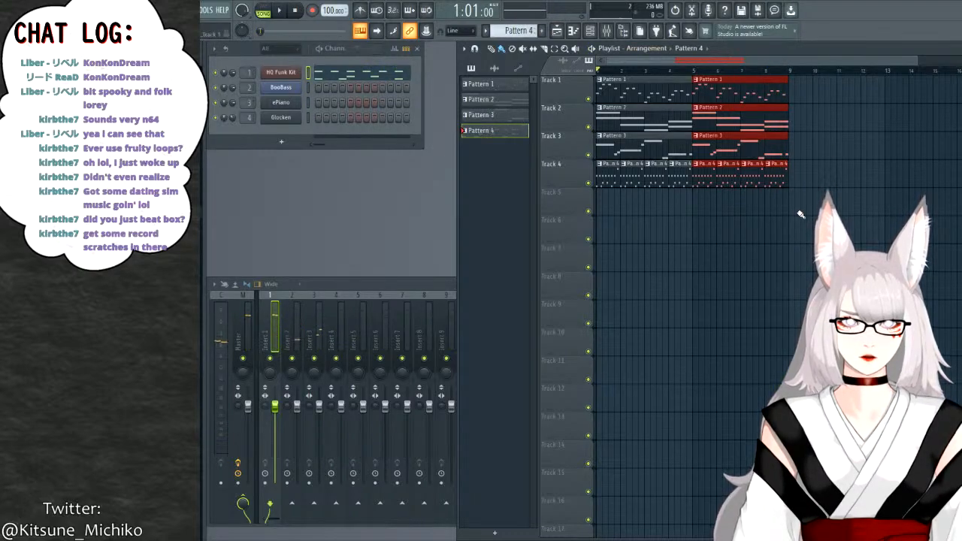
key("ctrl+a")
scroll(814, 70, "down", 5)
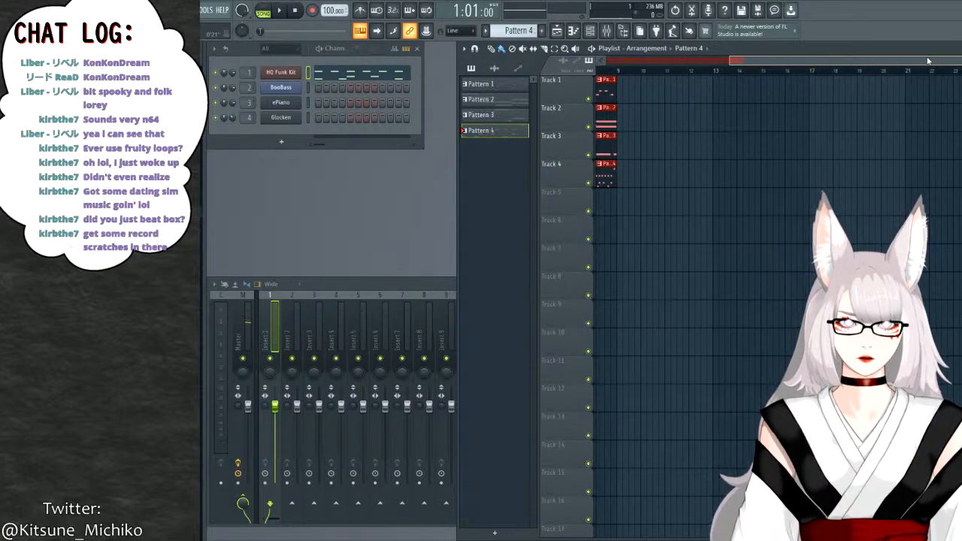
left_click(746, 116)
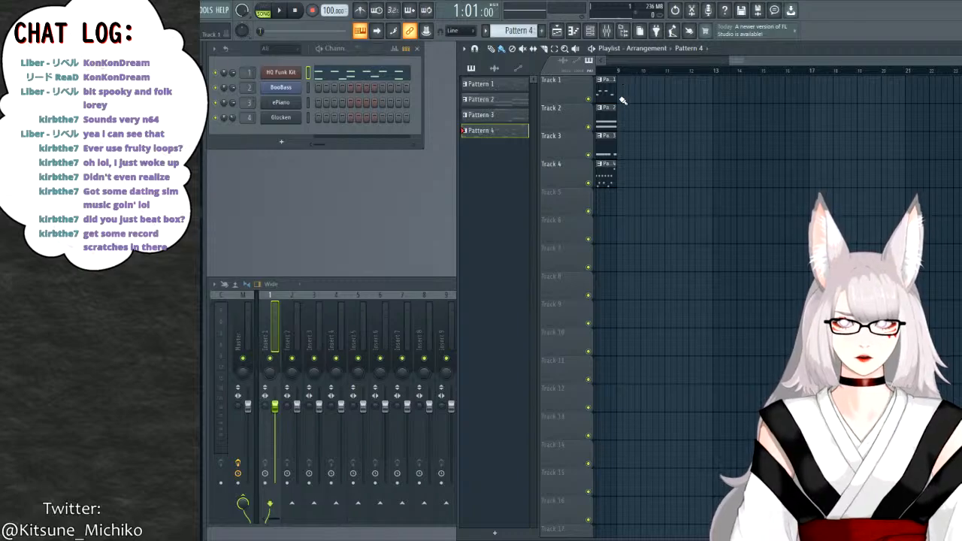
scroll(769, 218, "left", 5)
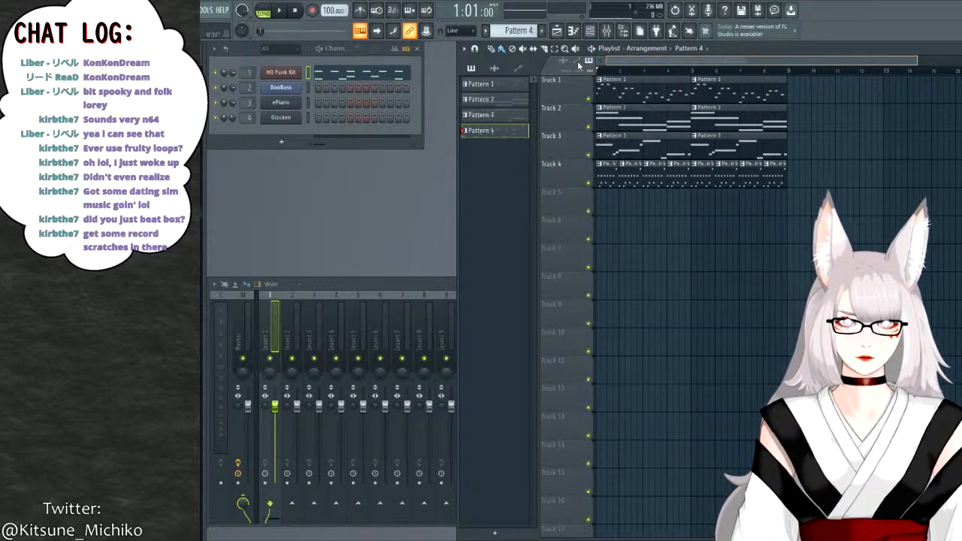
Delete the Pattern 2 clip in bars 1 to 4 on Track 2, and play the arrangement from the start.
right_click(635, 113)
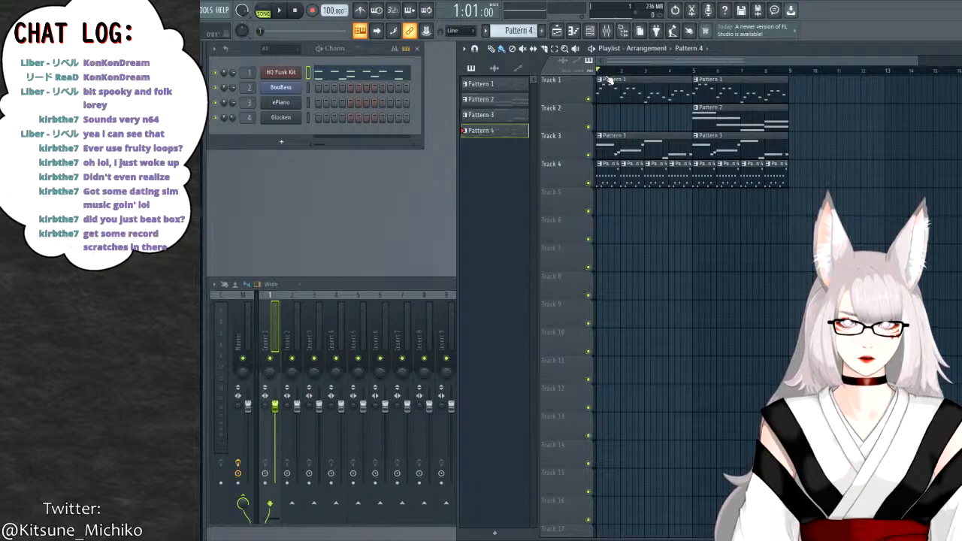
key("space")
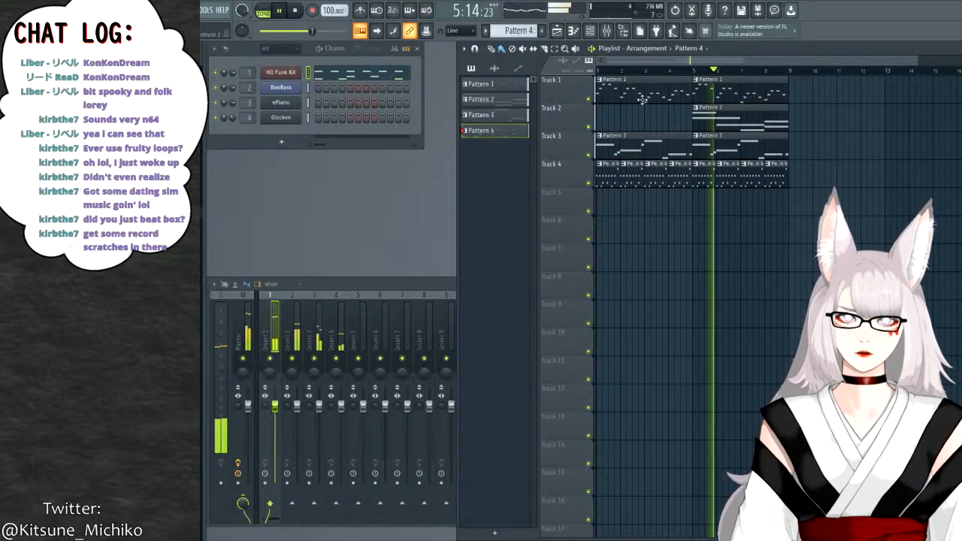
left_click_drag(685, 64, 738, 60)
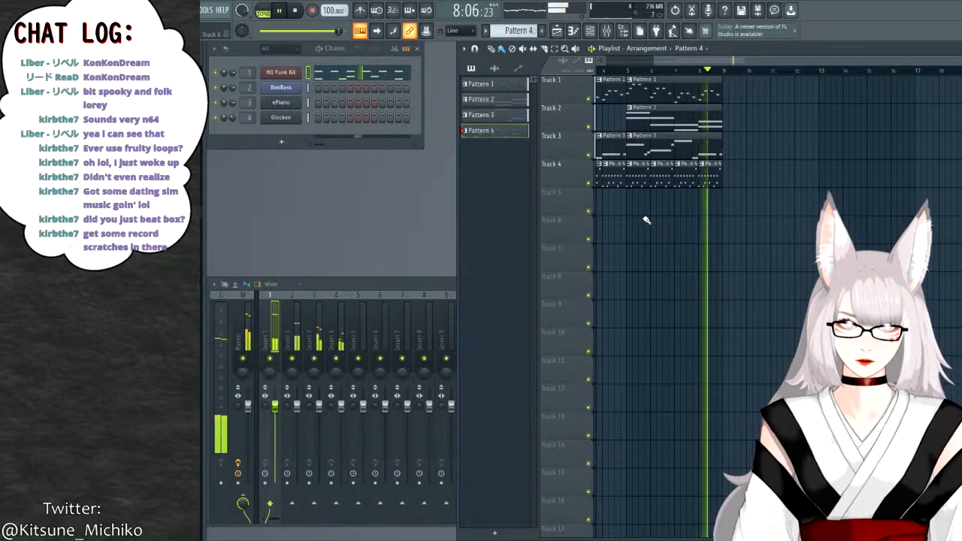
key("space")
Duplicate the clips of bars 5 to 8 on Tracks 1 to 4 into bars 9 to 12, and play briefly from bar 5.
left_click_drag(644, 239, 654, 75)
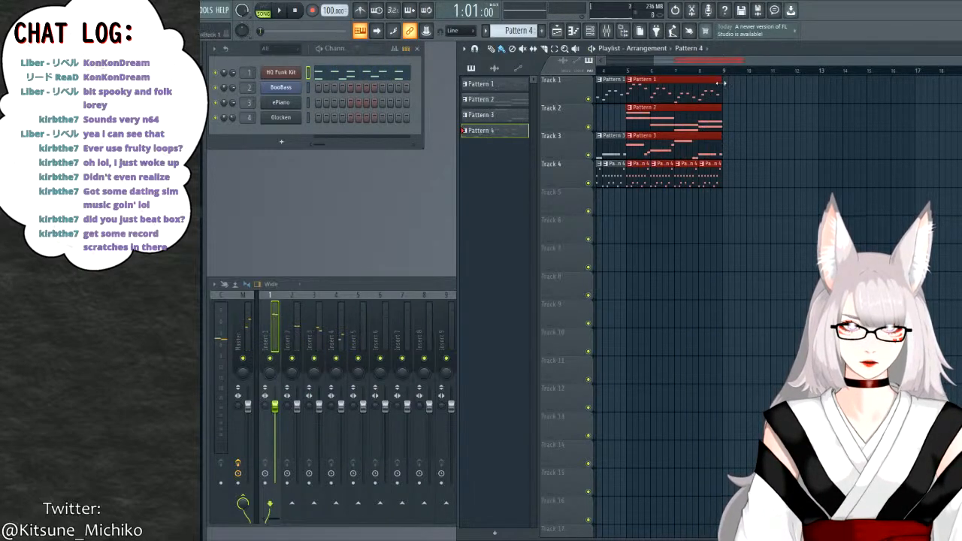
key("ctrl+b")
key("ctrl+b")
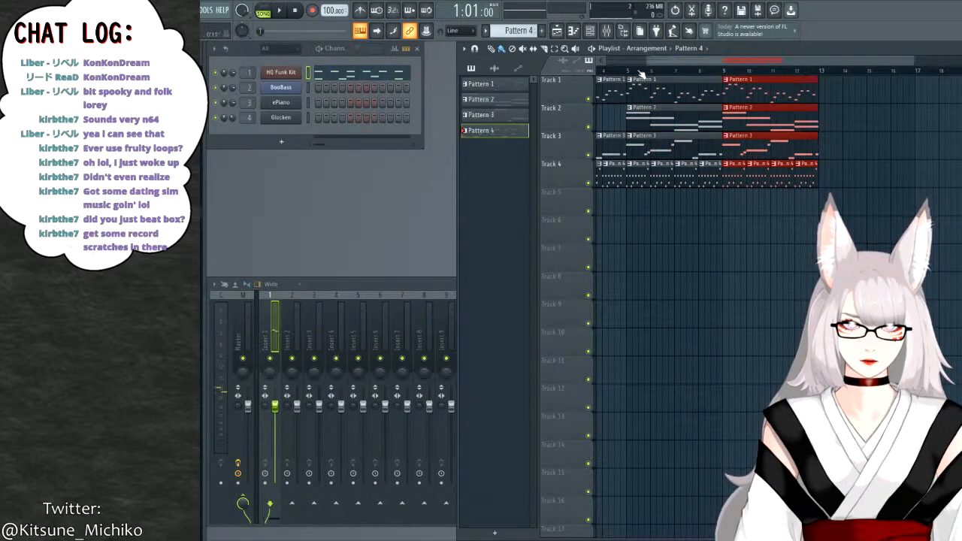
key("space")
scroll(666, 150, "left", 3)
key("space")
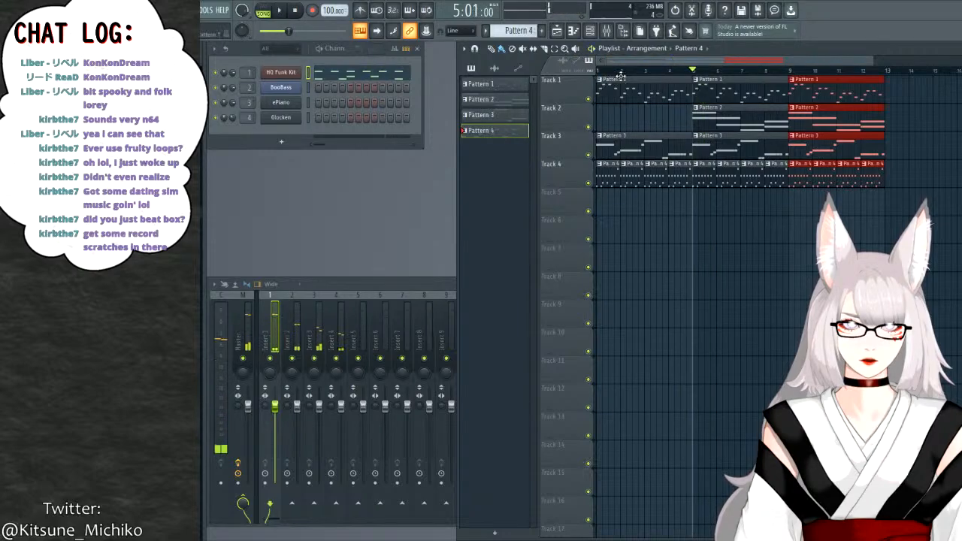
Select the clips in bars 1 to 4, return the playhead to bar 1 and listen to the extended arrangement.
left_click(679, 230)
left_click_drag(680, 231, 597, 75)
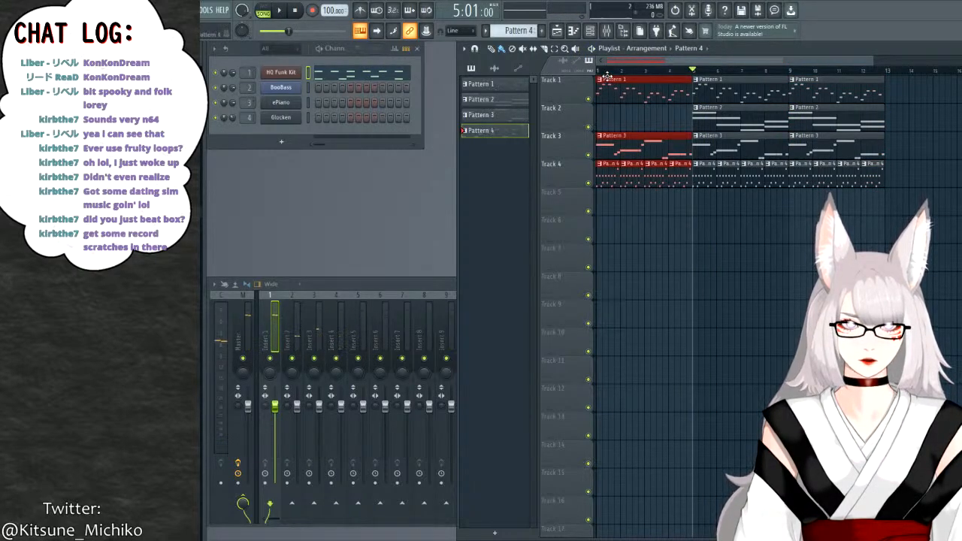
left_click_drag(694, 71, 591, 68)
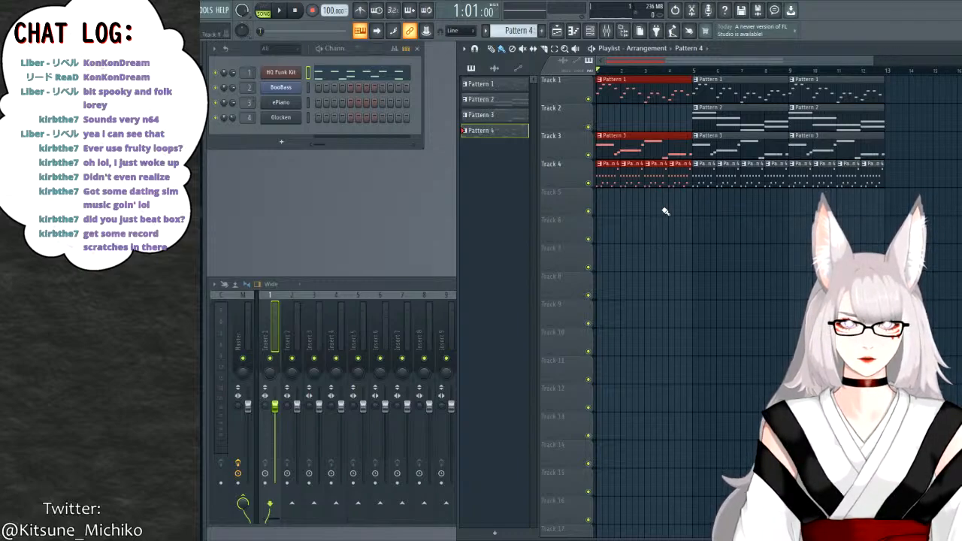
key("space")
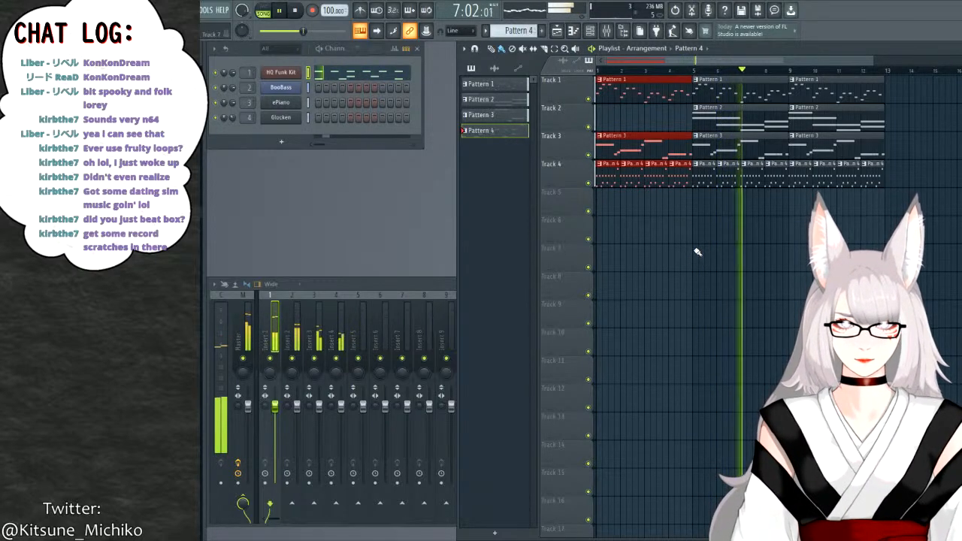
scroll(814, 61, "down", 3)
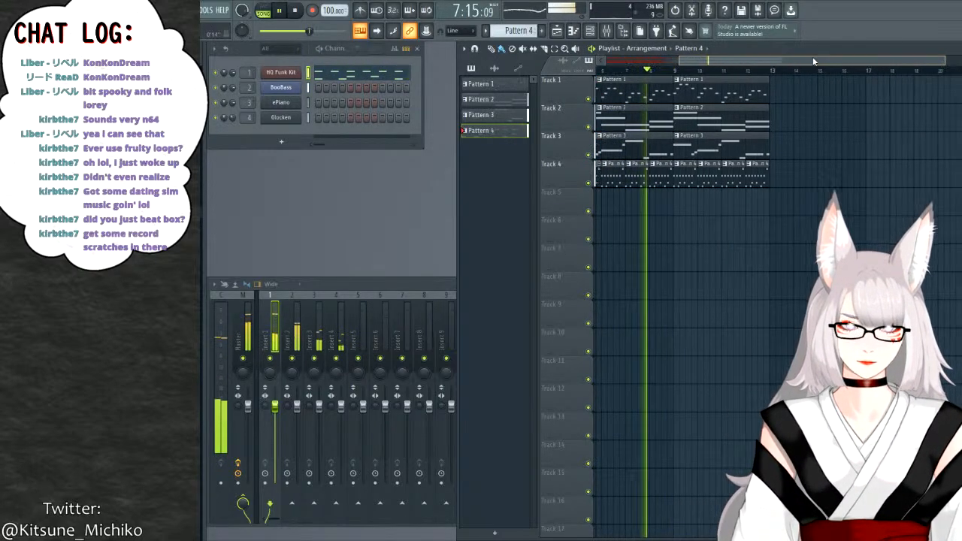
left_click_drag(814, 61, 729, 59)
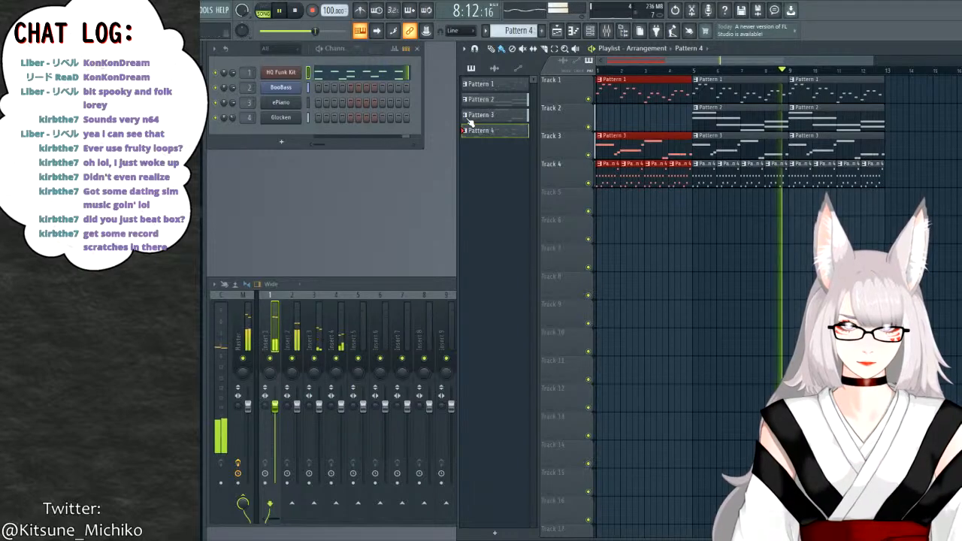
key("space")
Add Fruity Reeverb 2 with the Small Studio preset to the ePiano's mixer track, Insert 3, and play the arrangement with it.
left_click(281, 102)
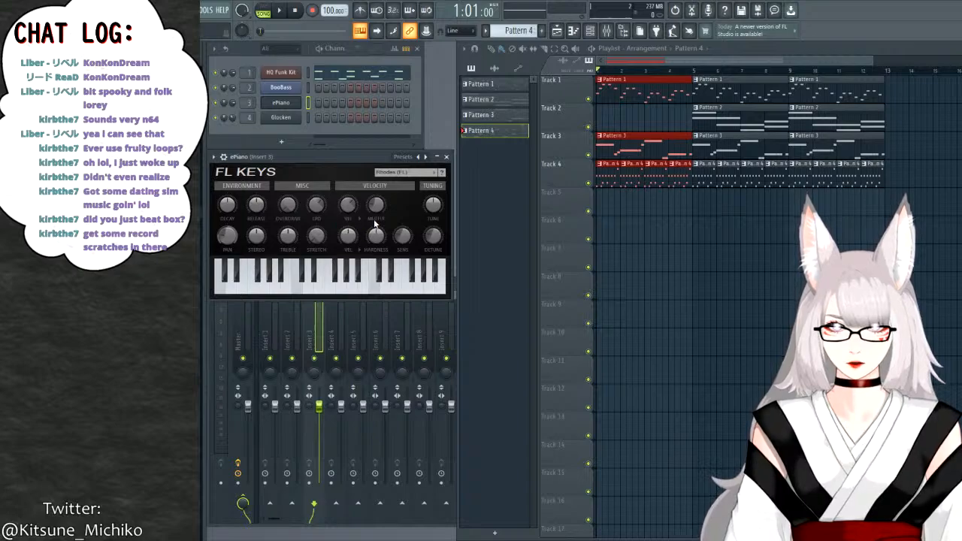
left_click(446, 157)
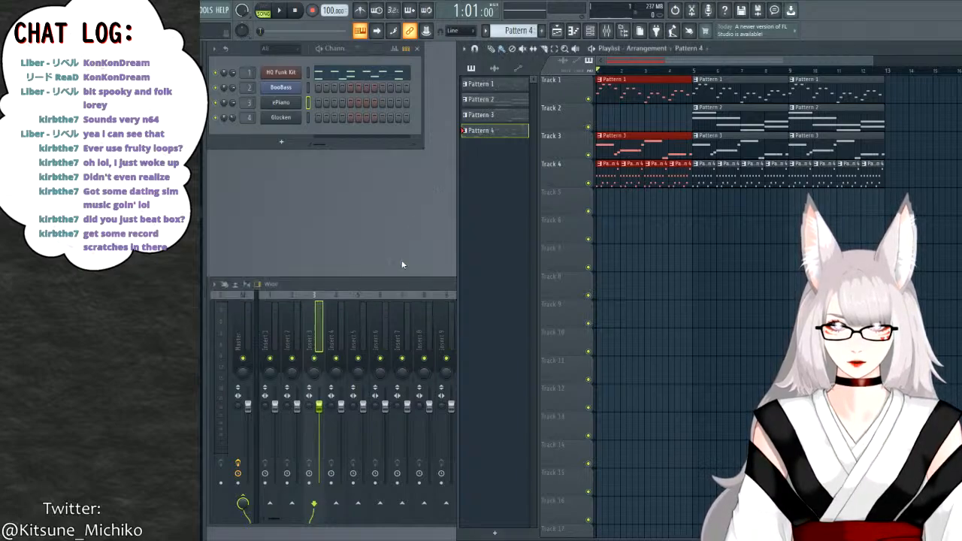
double_click(388, 280)
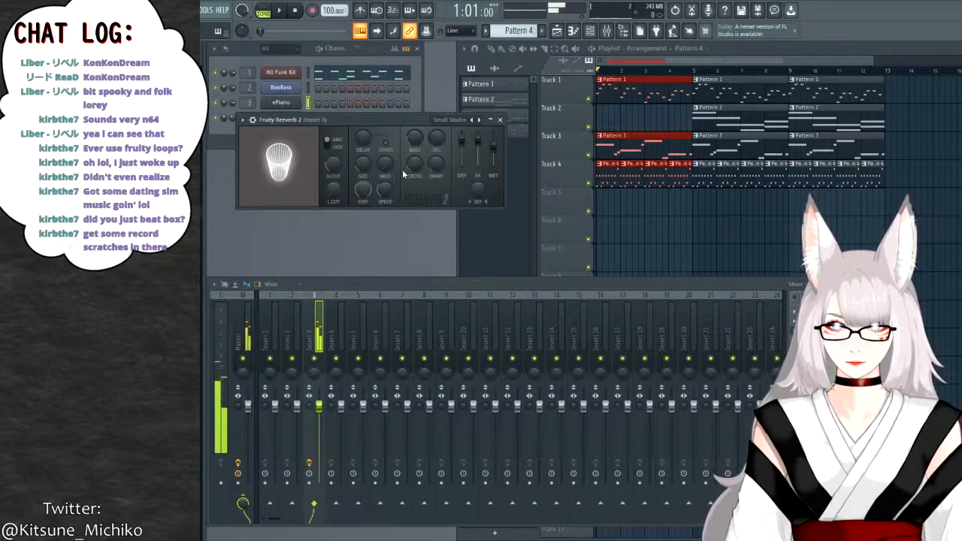
key("space")
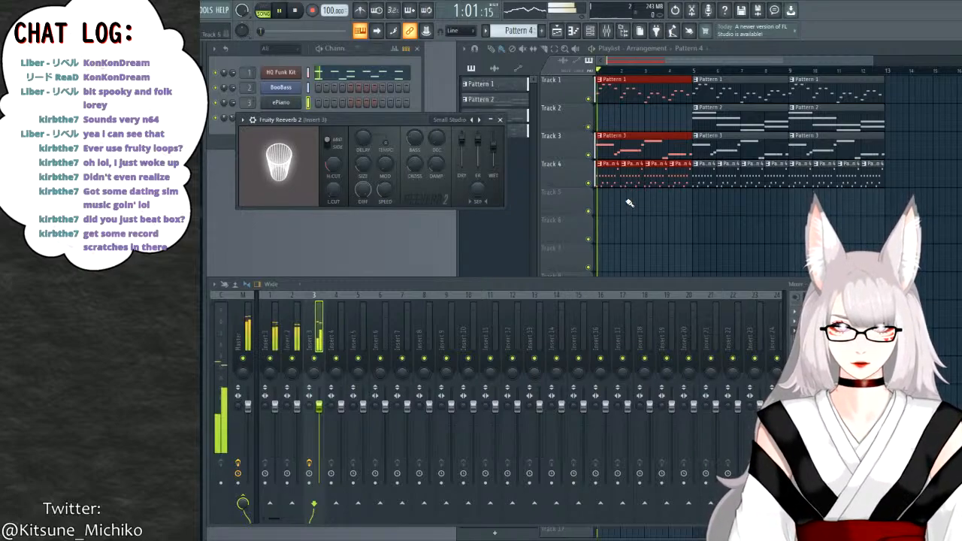
left_click(499, 120)
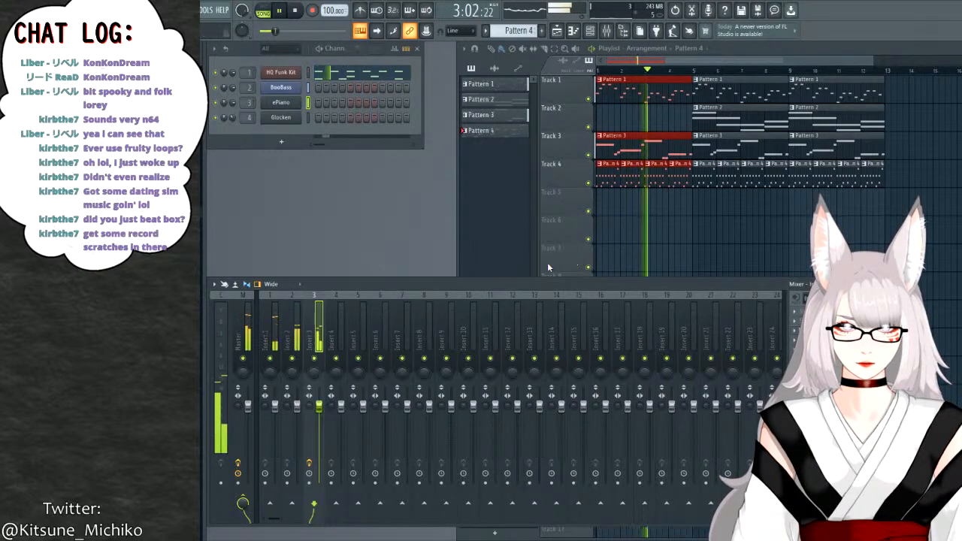
Add Fruity Reeverb 2 with the Drum Room preset and Fruity Multiband Compressor with the Mastering 2.4dB preset to Insert 1.
key("space")
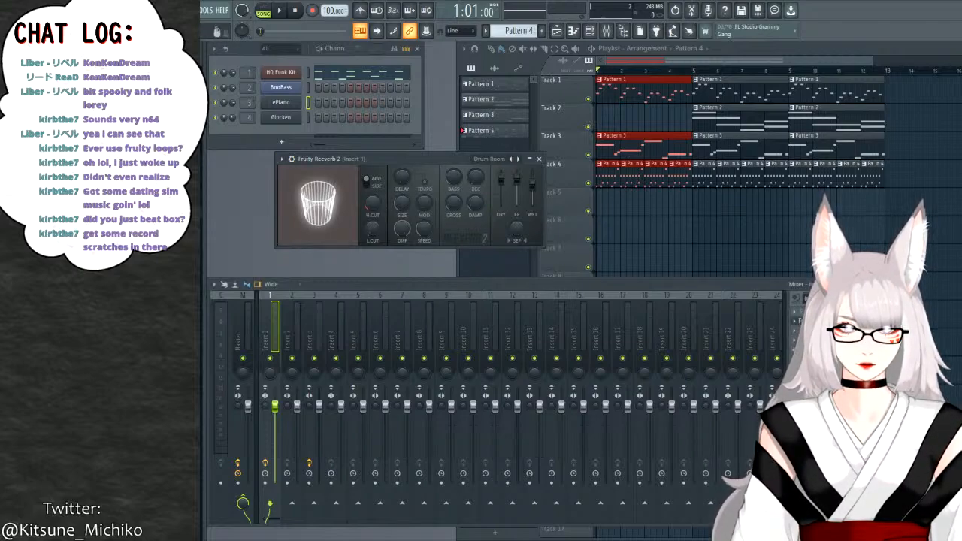
key("F9")
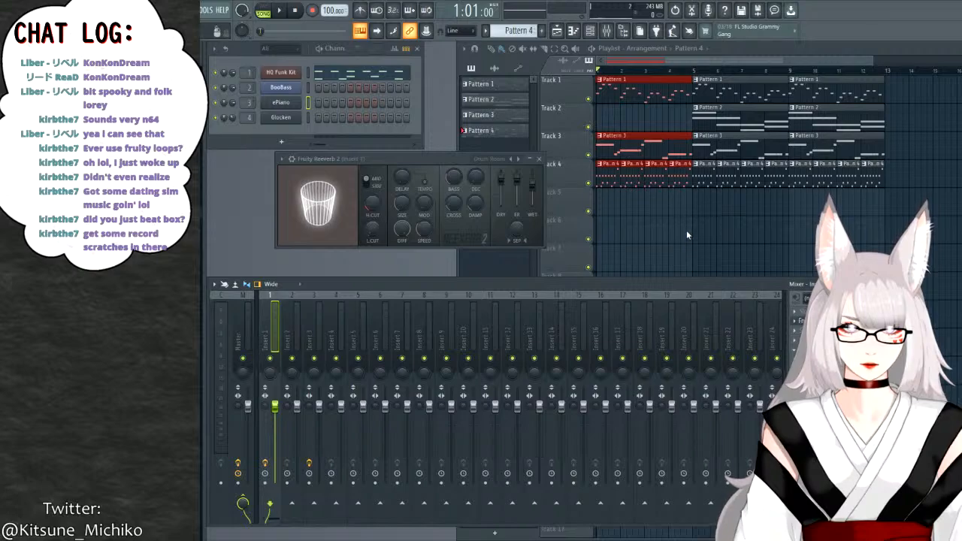
left_click(811, 308)
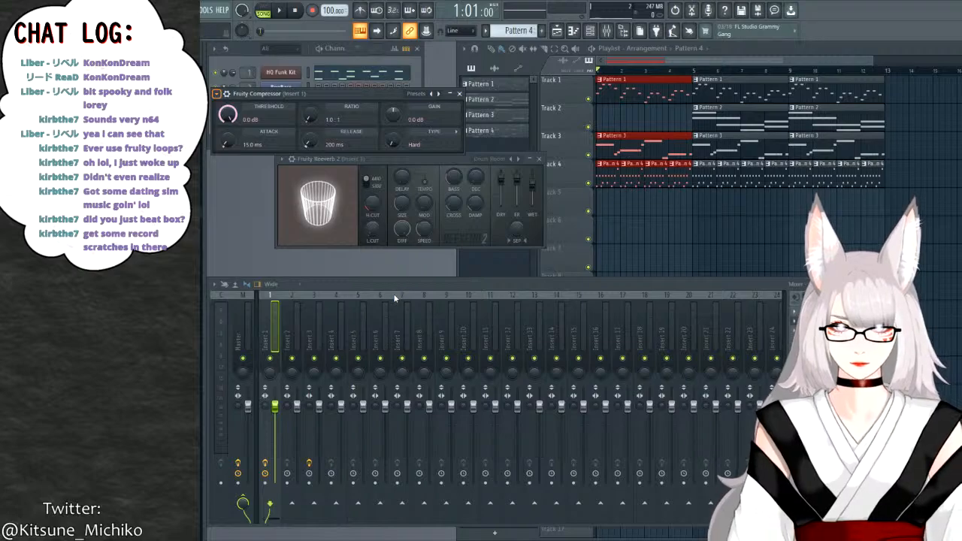
left_click(239, 136)
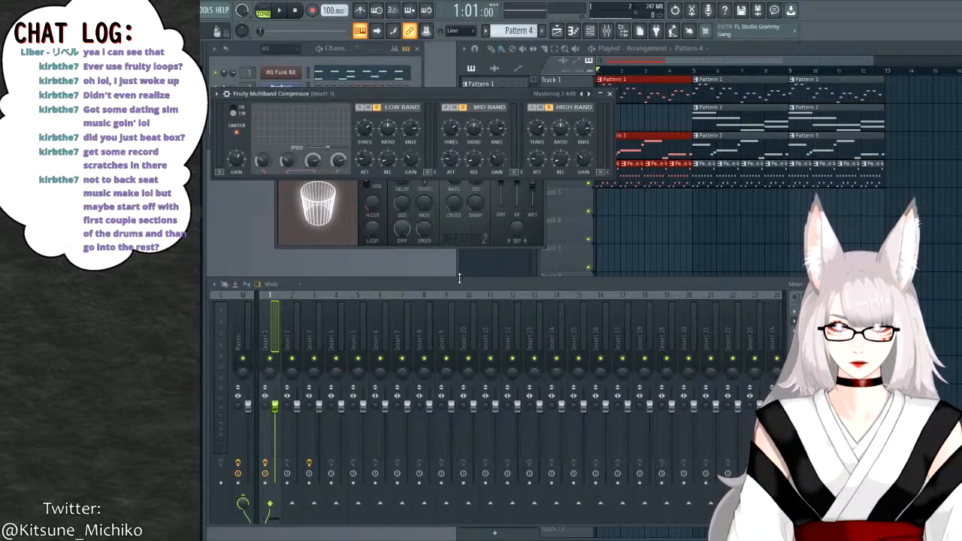
Play the start of the arrangement with the new Insert 1 effects, and close both effect windows.
key("space")
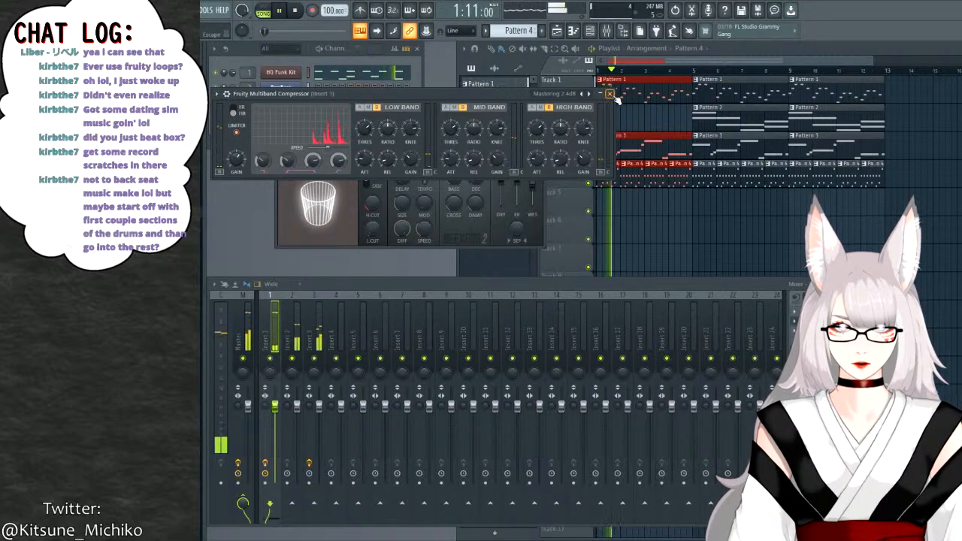
key("Escape")
key("Escape")
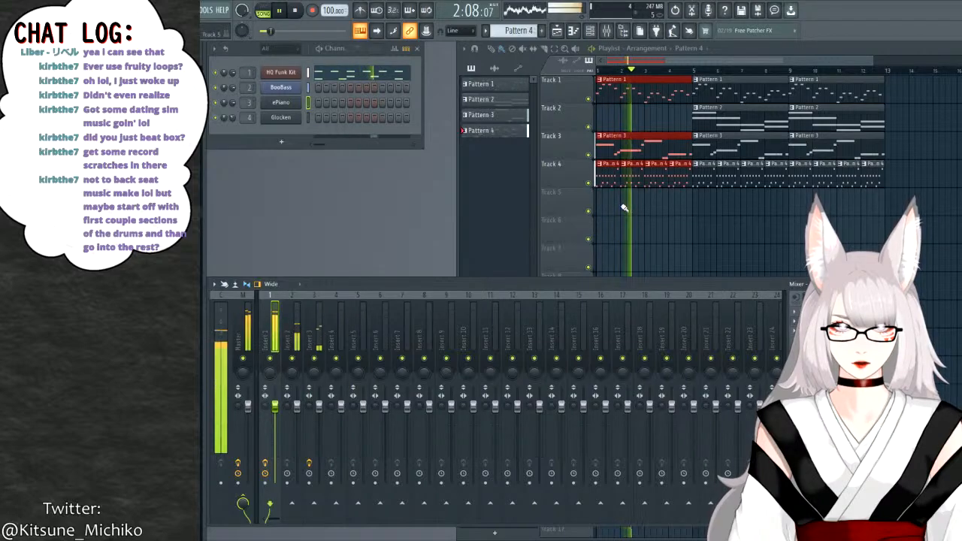
key("space")
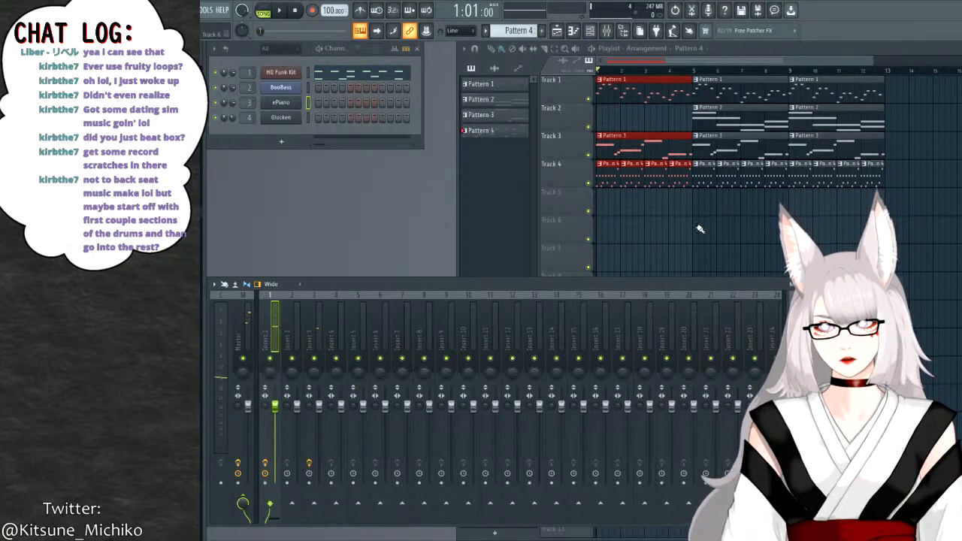
Open the HQ Funk Kit's piano roll and duplicate all of bar 1's drum notes into bar 2.
double_click(755, 44)
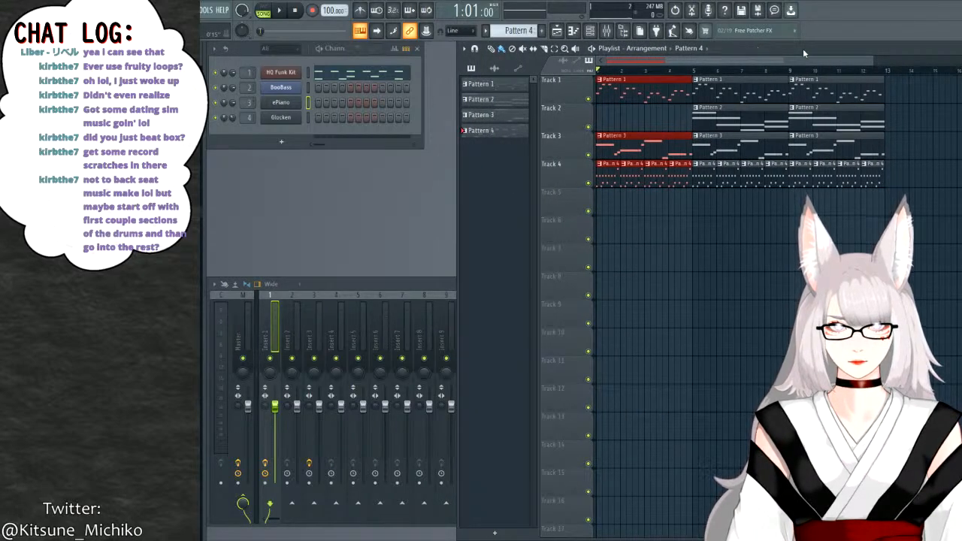
left_click(367, 80)
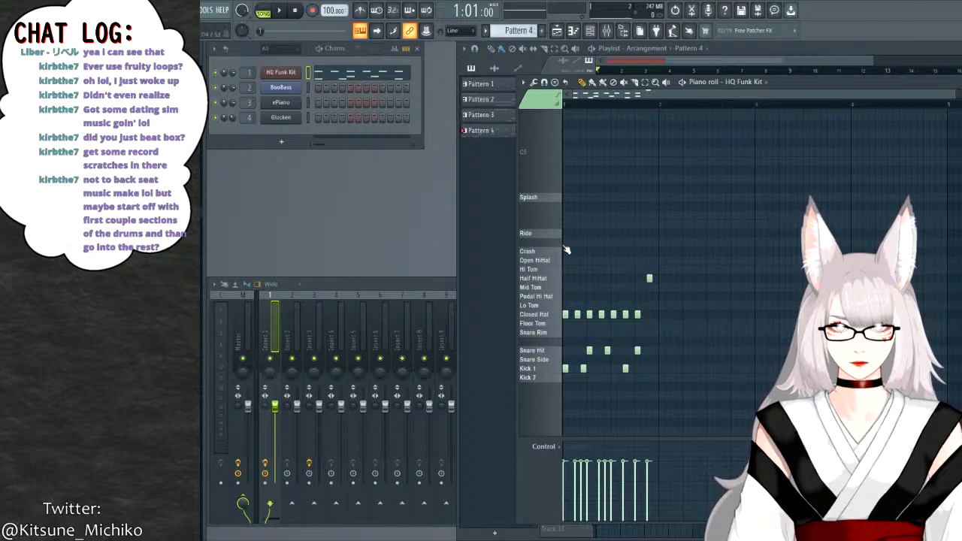
left_click(560, 372)
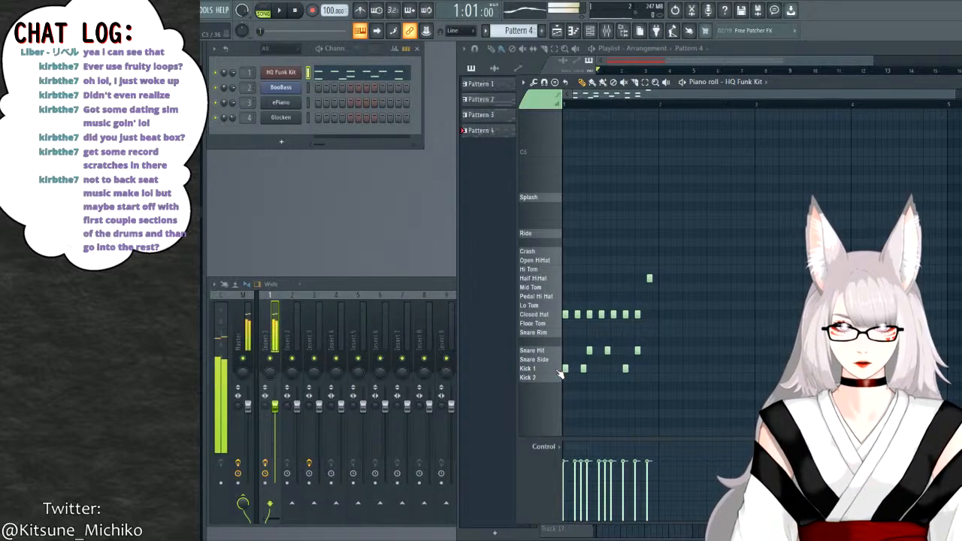
left_click(556, 369)
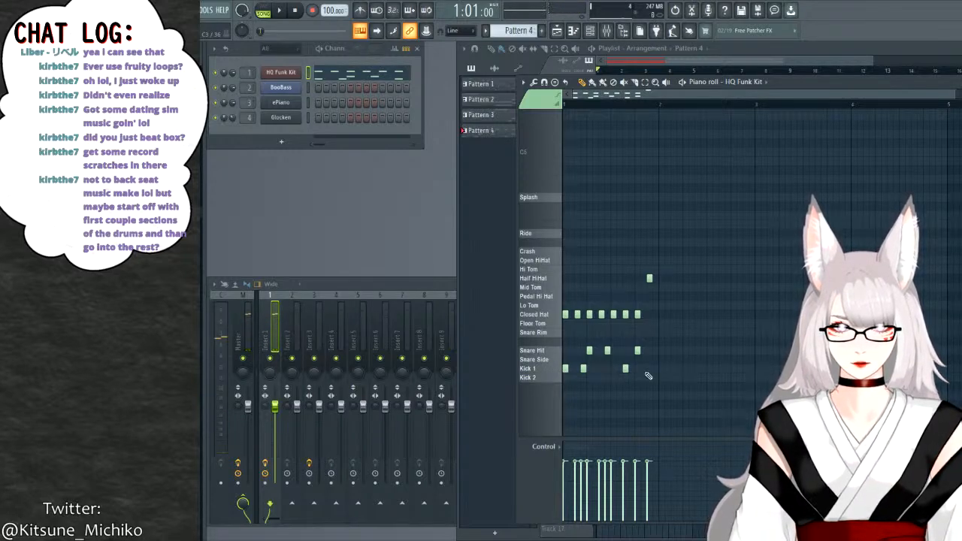
key("ctrl+a")
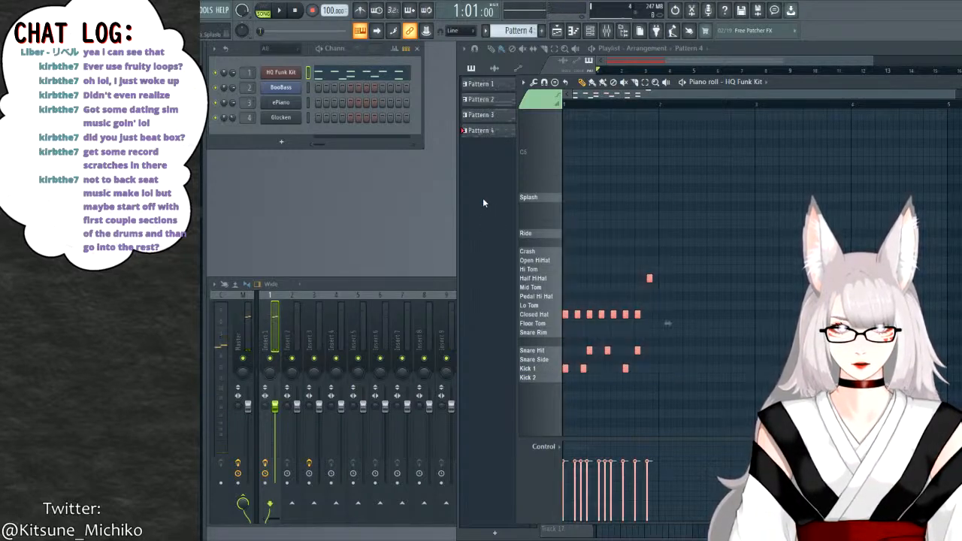
left_click(650, 279)
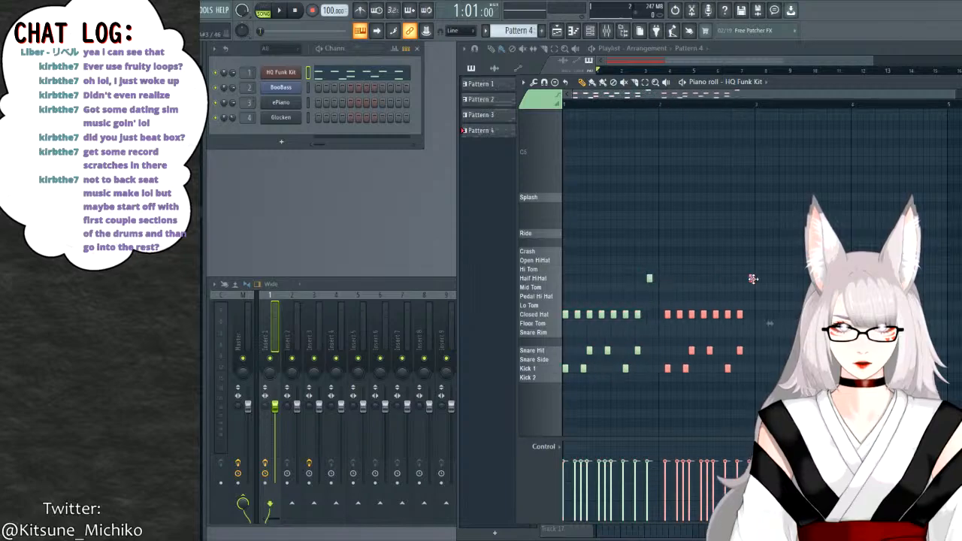
key("ctrl+b")
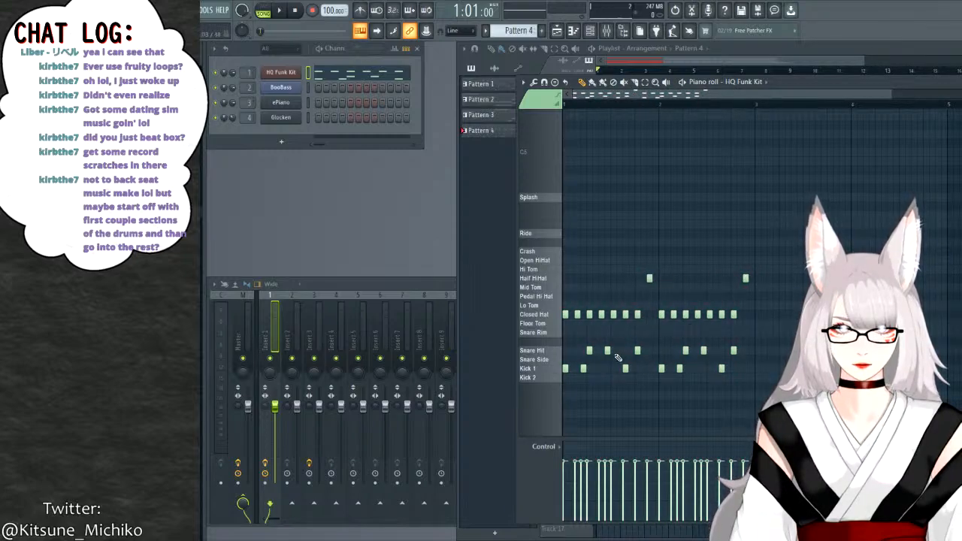
Add a quieter Snare Hit note just after the first snare hit in both bars, auditioning it with the bar 1 pattern.
left_click(591, 350)
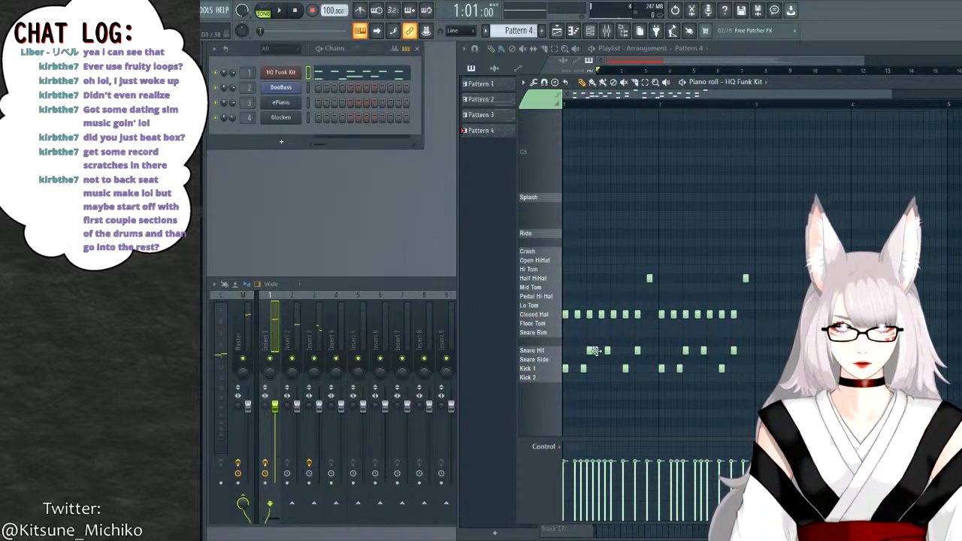
left_click(593, 350)
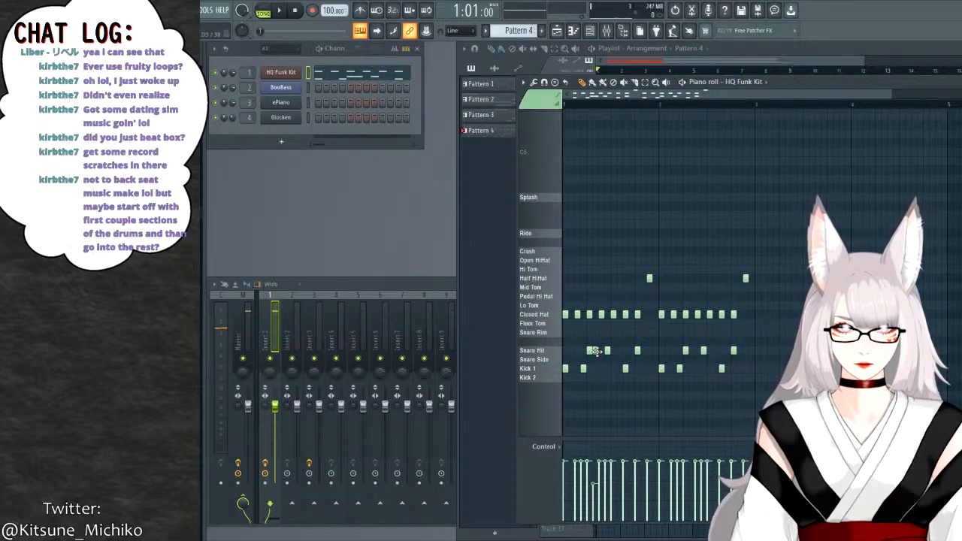
left_click(593, 350)
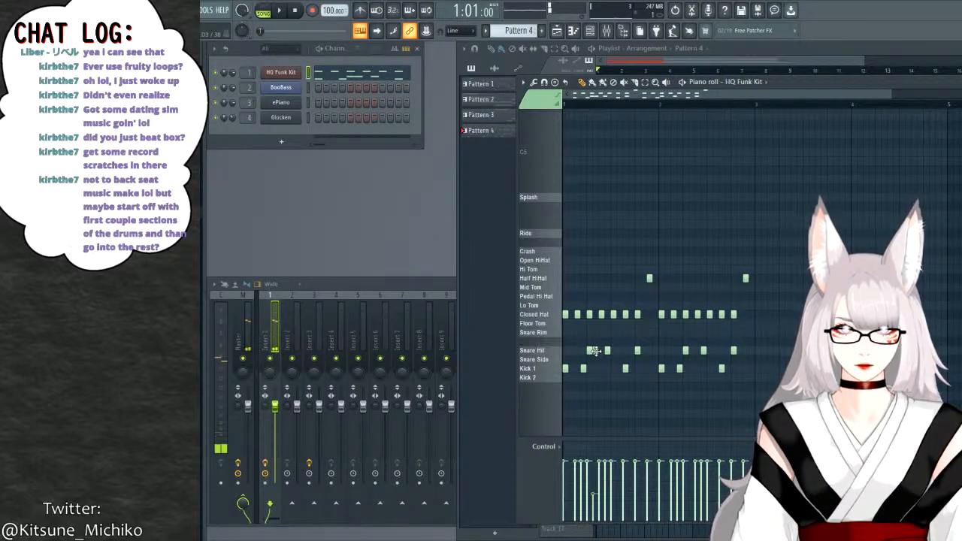
key("space")
key("space")
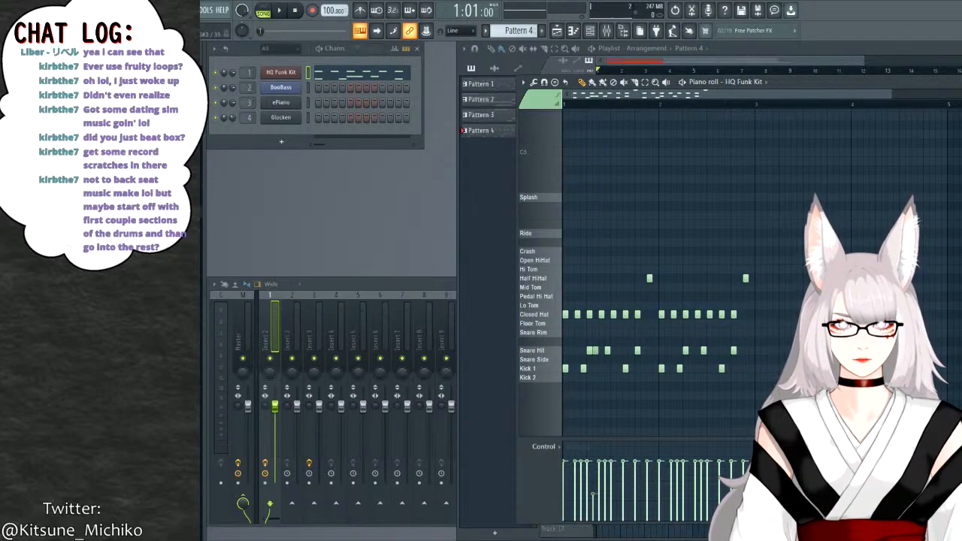
left_click(594, 350)
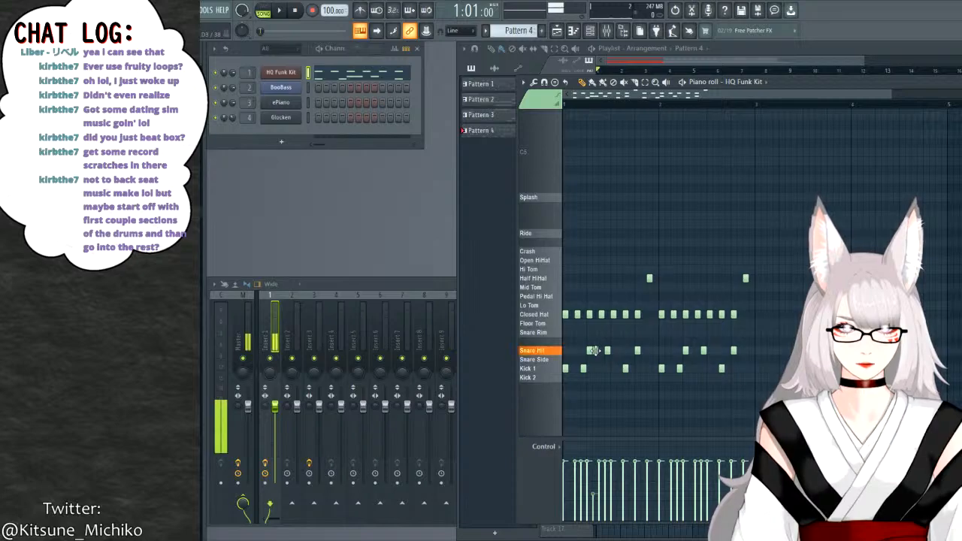
left_click(691, 350)
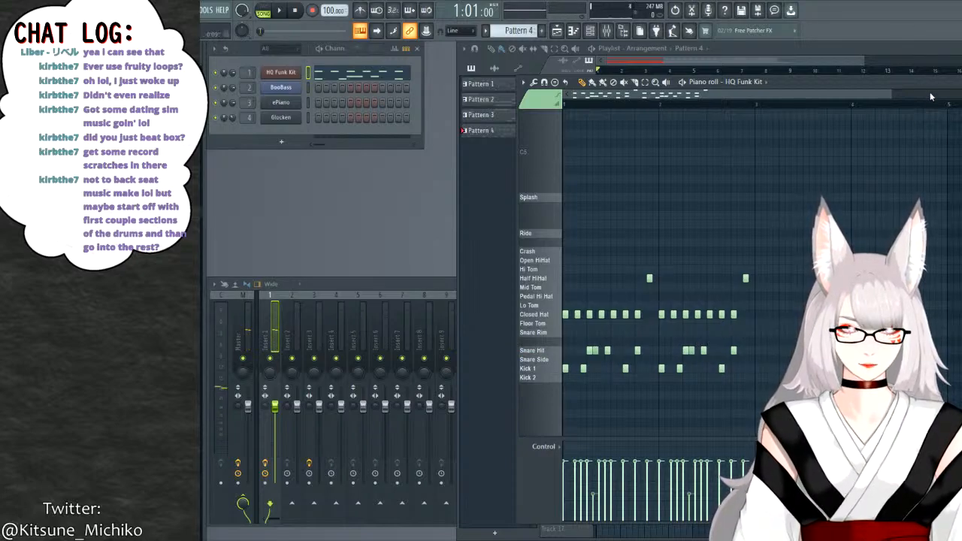
Rearrange Track 4 in the Playlist into six two-bar Pattern 4 clips filling bars 1 to 12, and play the opening.
key("F5")
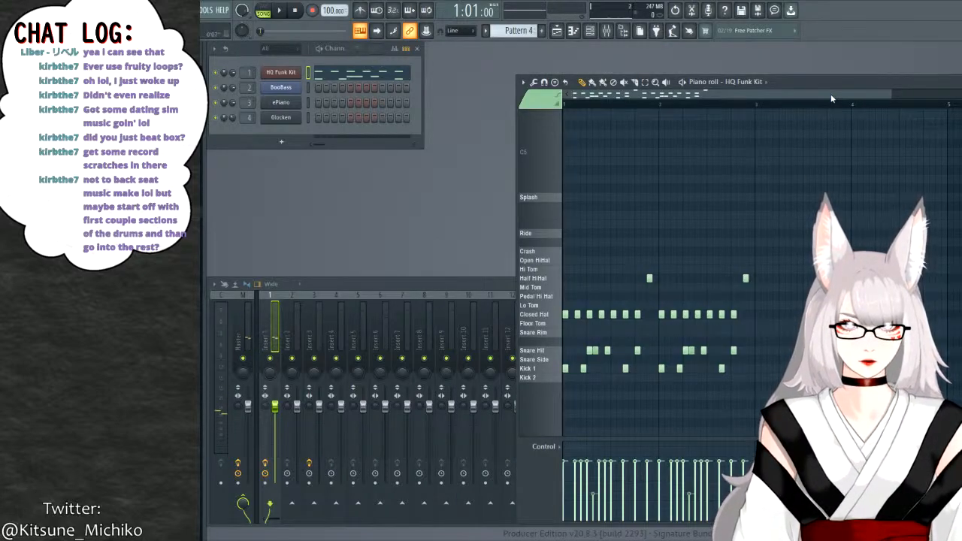
left_click(557, 30)
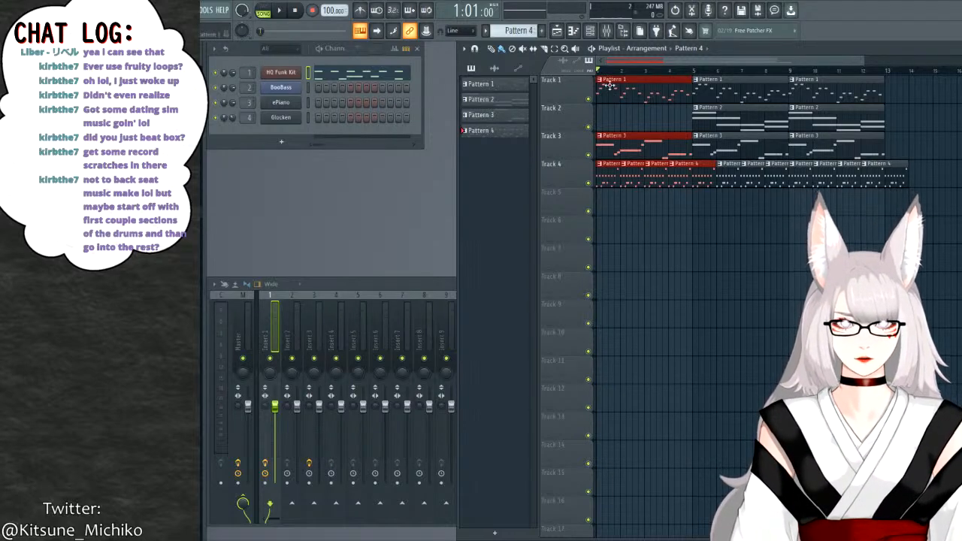
left_click(691, 205)
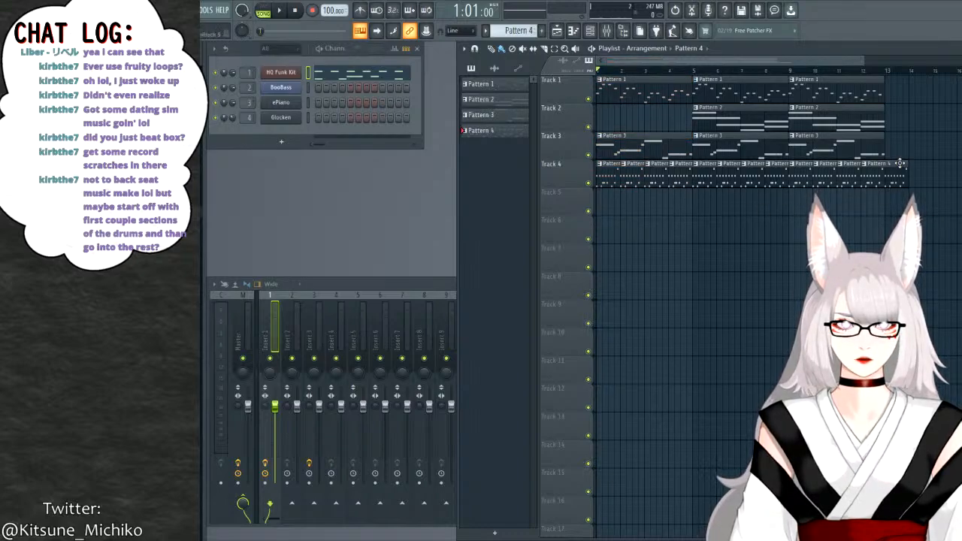
mouse_move(911, 215)
left_mouse_down()
mouse_move(752, 159)
mouse_move(608, 163)
mouse_move(864, 167)
left_mouse_up()
key("Delete")
key("space")
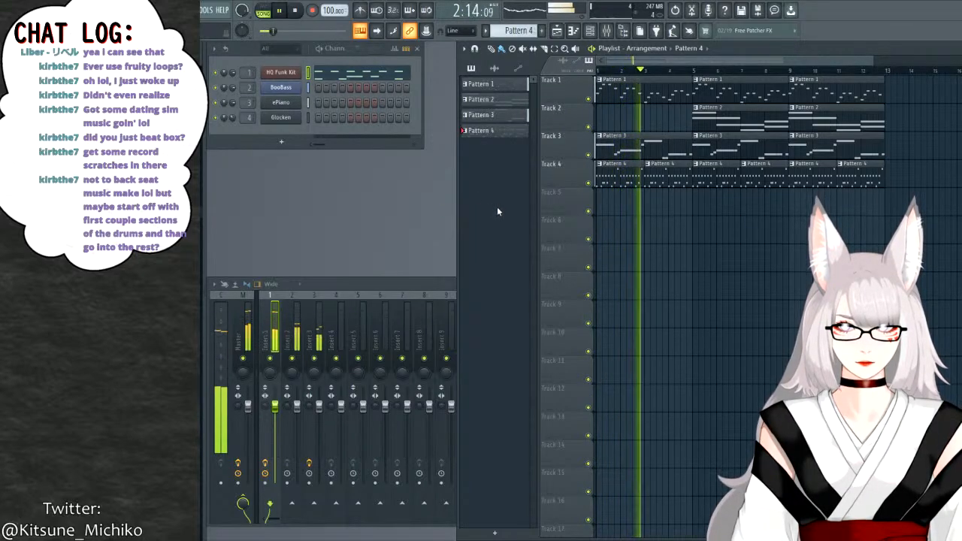
key("space")
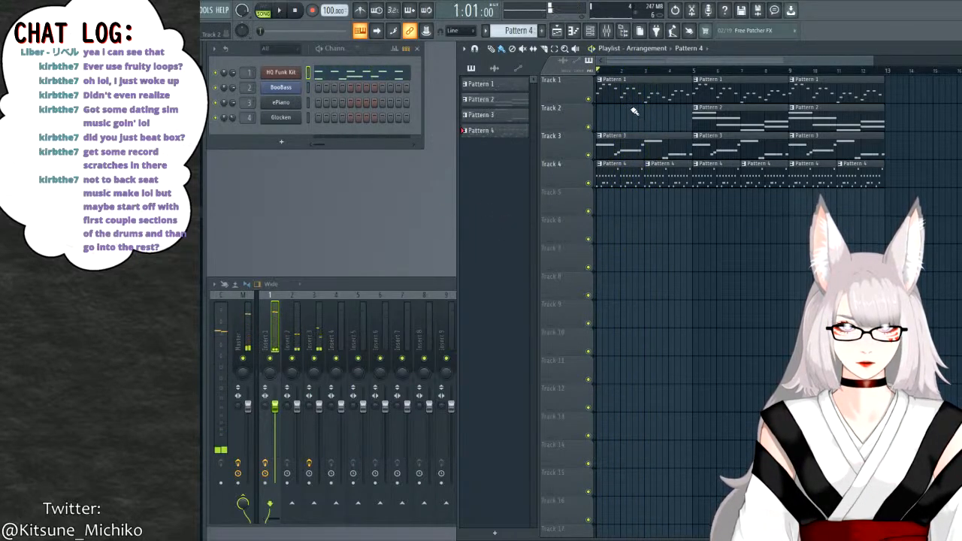
Delete the Pattern 1 and Pattern 3 clips from bars 1 to 4, and play the drums-only opening.
right_click(632, 87)
right_click(622, 139)
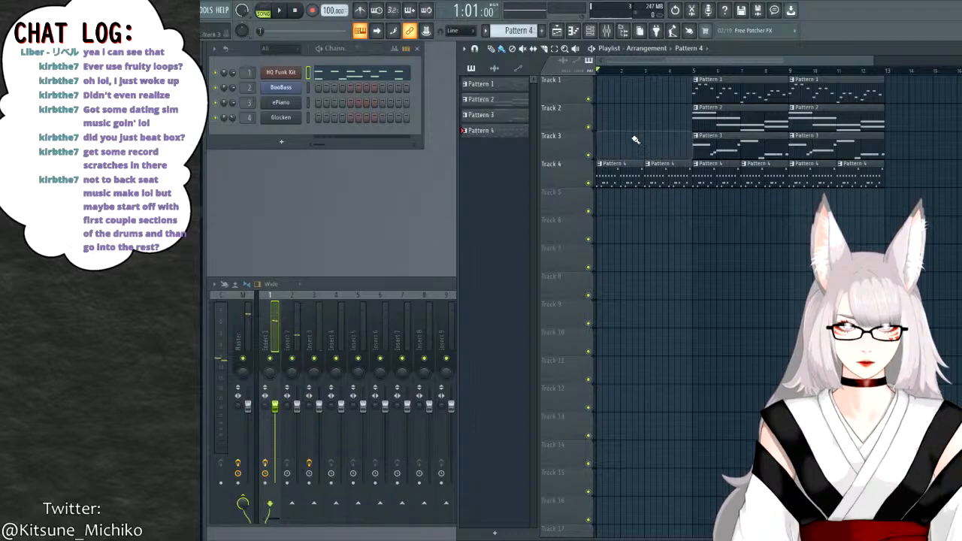
key("space")
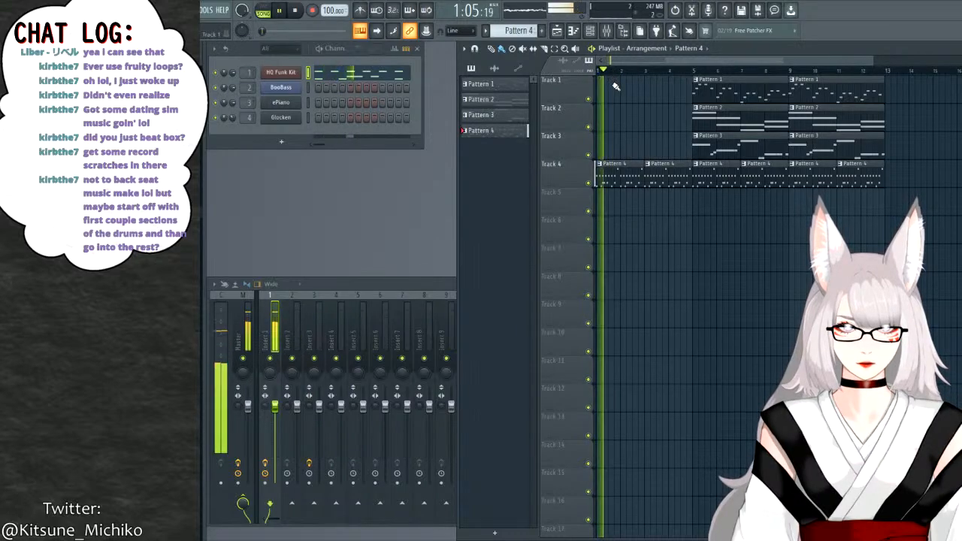
key("space")
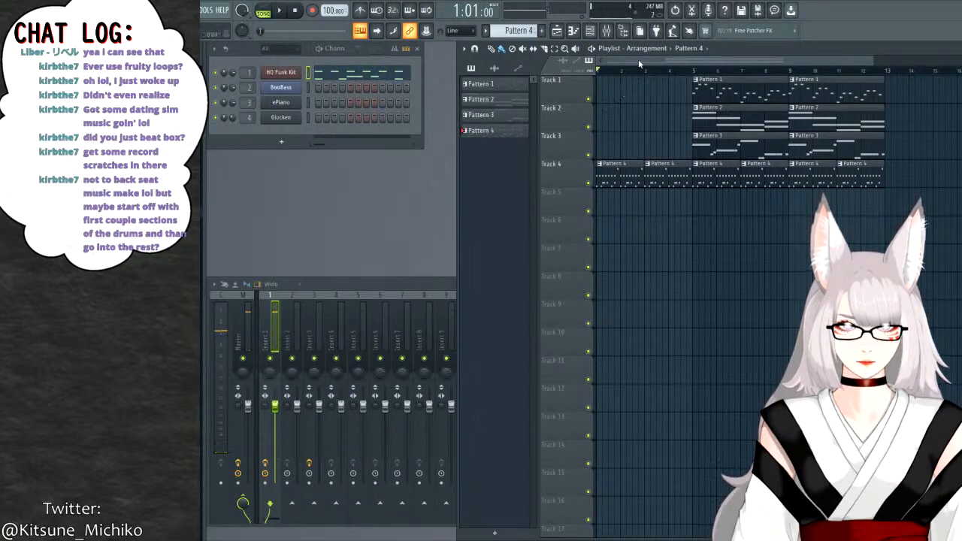
Delete the Pattern 1 and Pattern 2 clips from bars 5 to 8 on Tracks 1 and 2.
left_click_drag(638, 59, 600, 65)
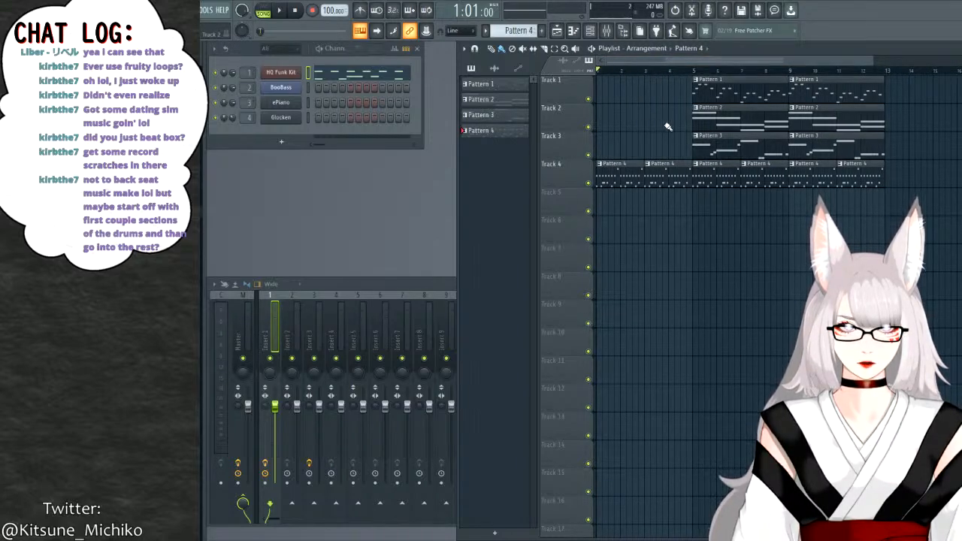
right_click(699, 117)
right_click(733, 94)
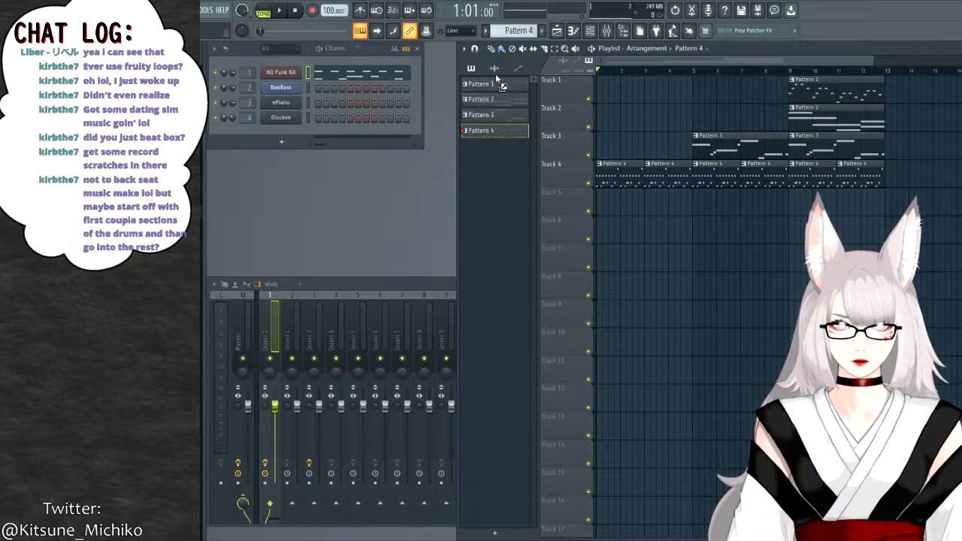
Reorder the pattern list so the HQ Funk Kit drums are Pattern 1 and the BooBass line is Pattern 2.
mouse_move(496, 73)
left_mouse_down()
mouse_move(511, 95)
mouse_move(503, 87)
left_mouse_up()
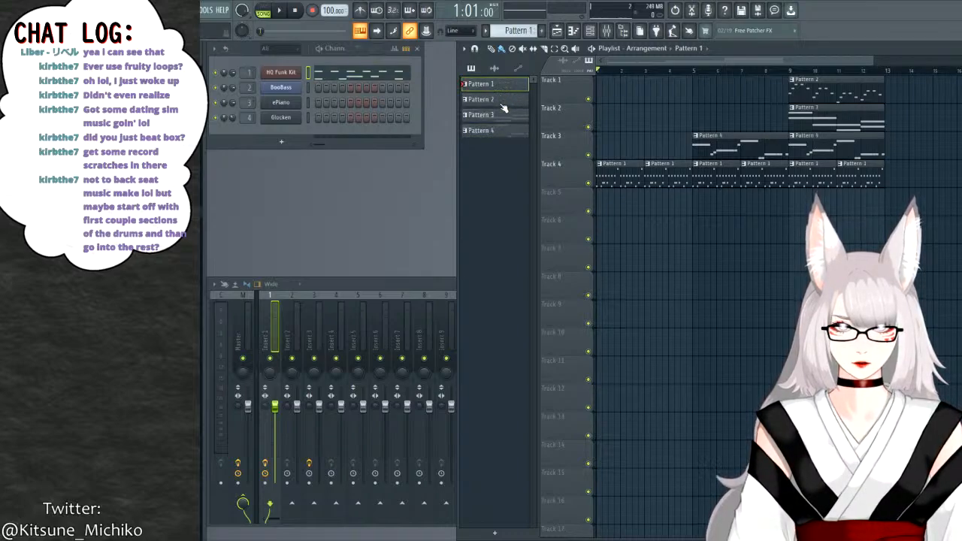
left_click(495, 131)
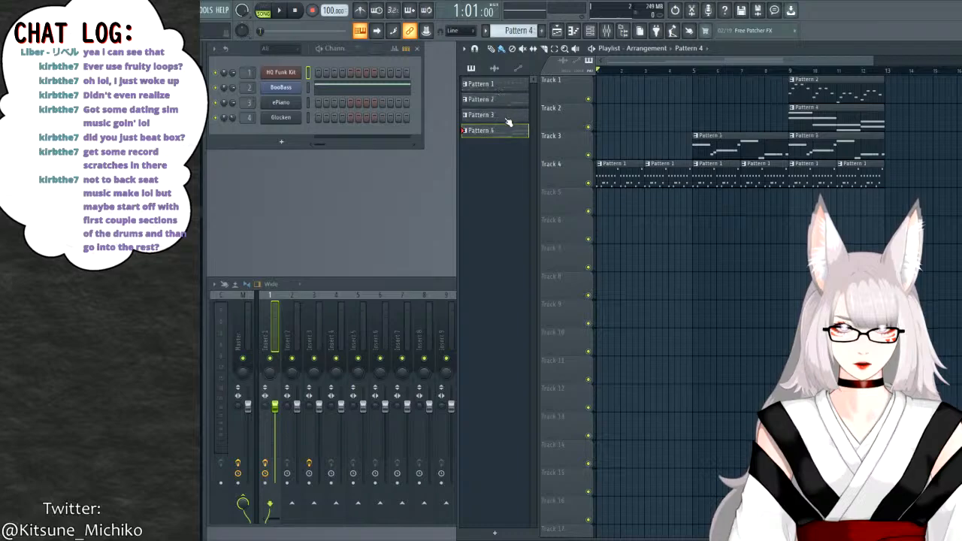
left_click_drag(511, 122, 503, 114)
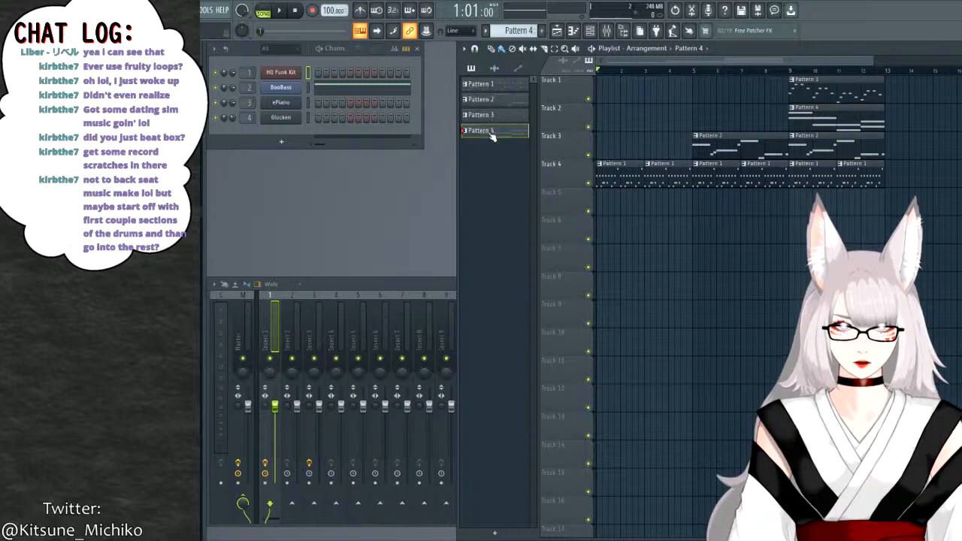
Play Pattern 4 on its own in pattern mode, stop it and select Pattern 3.
left_click(263, 10)
left_click(279, 10)
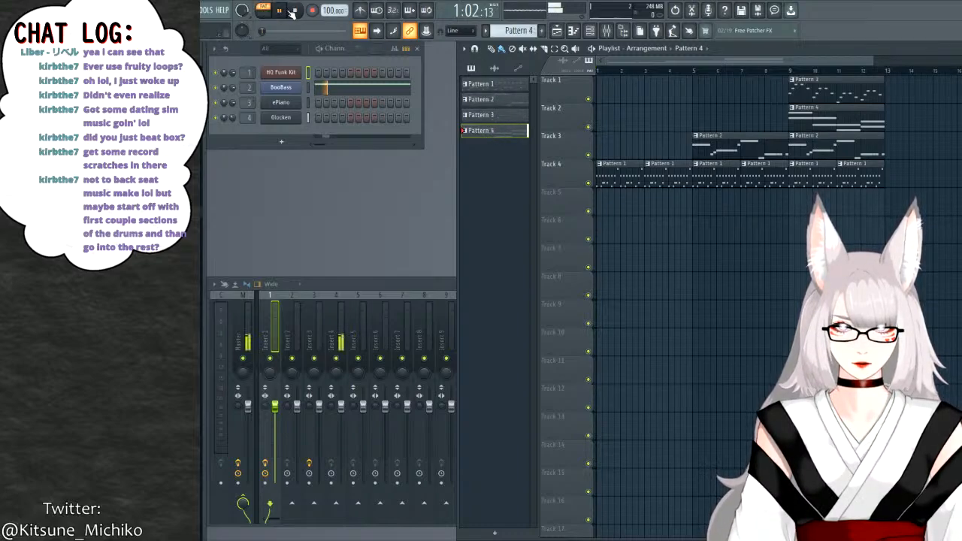
left_click(294, 9)
left_click(496, 117)
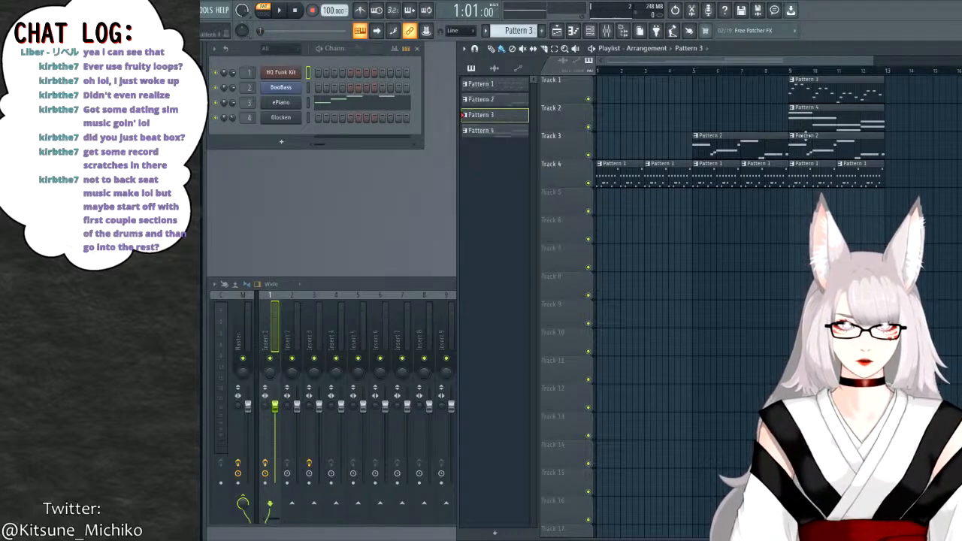
Move the melodic clips down to Tracks 6 to 8 and the six Pattern 1 drum clips up to Track 1.
left_click_drag(908, 205, 604, 166)
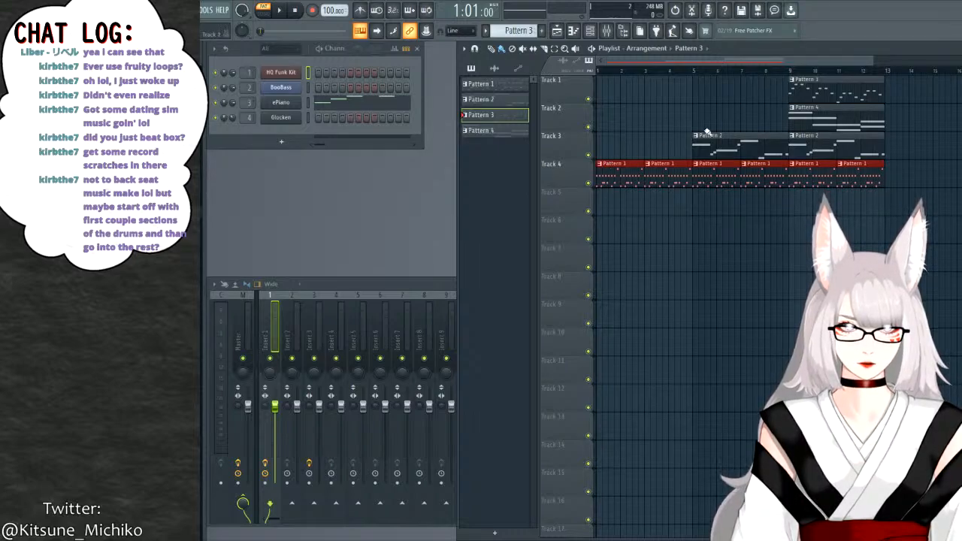
left_click_drag(720, 90, 884, 158)
left_click_drag(850, 75, 609, 80)
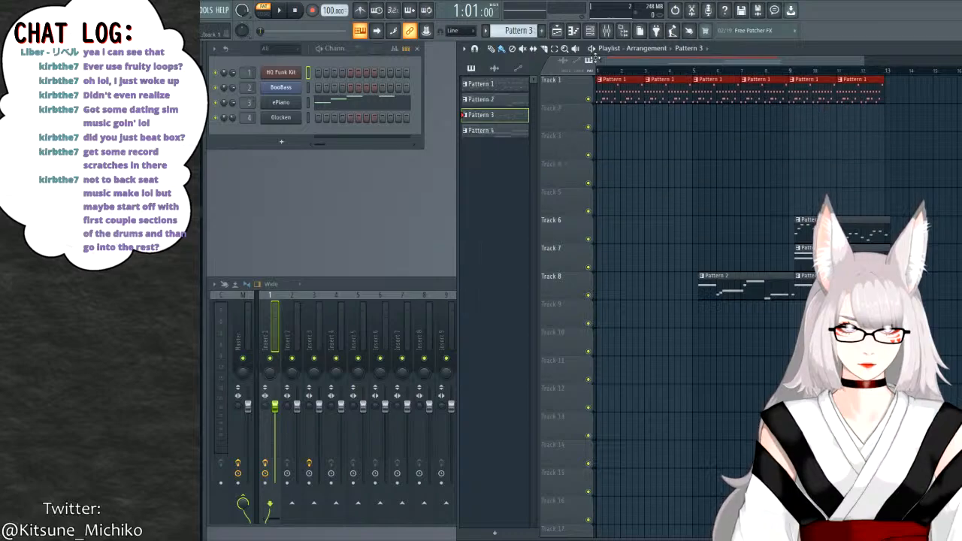
Place Pattern 2 clips on Track 2 at bars 5 and 9, and move the Pattern 3 clip to Track 3 at bar 9.
left_click_drag(744, 276, 728, 105)
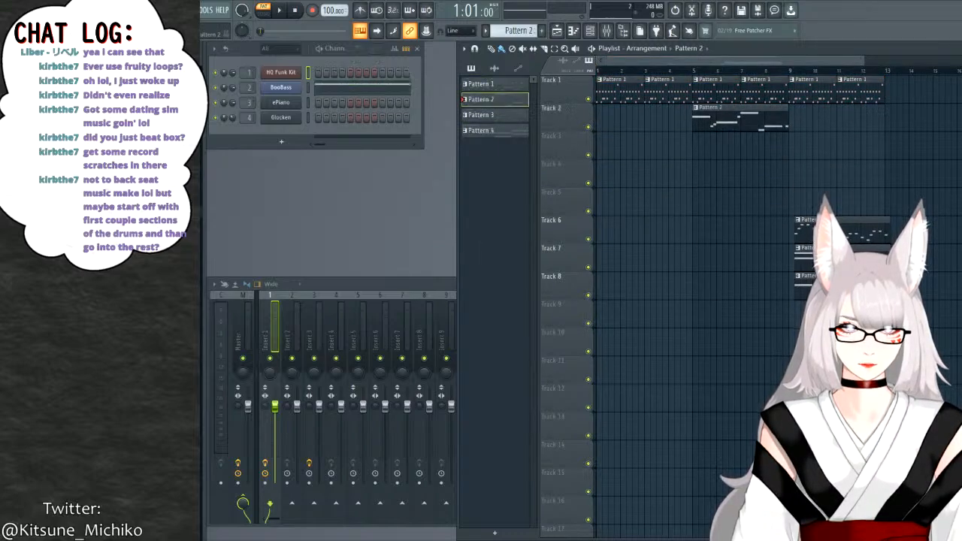
left_click_drag(830, 219, 826, 136)
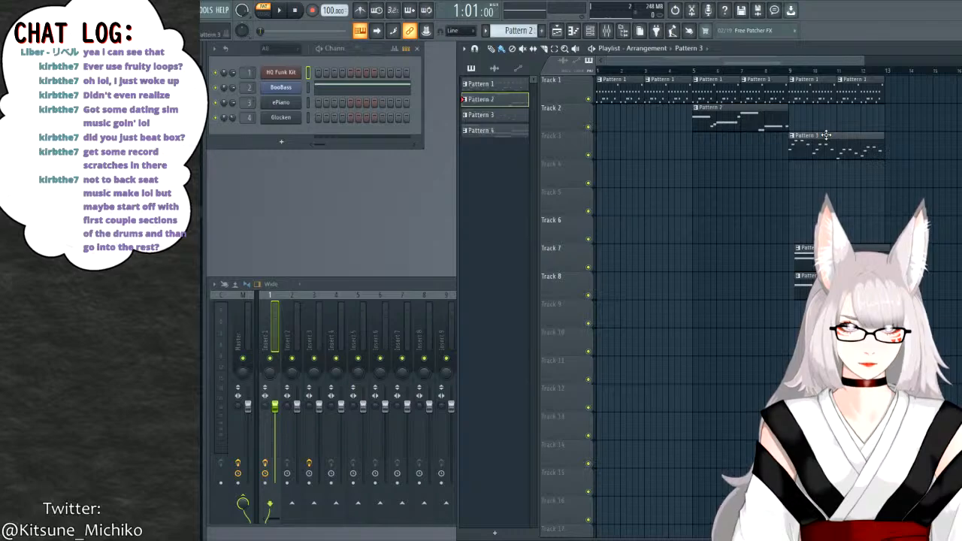
left_click(756, 112)
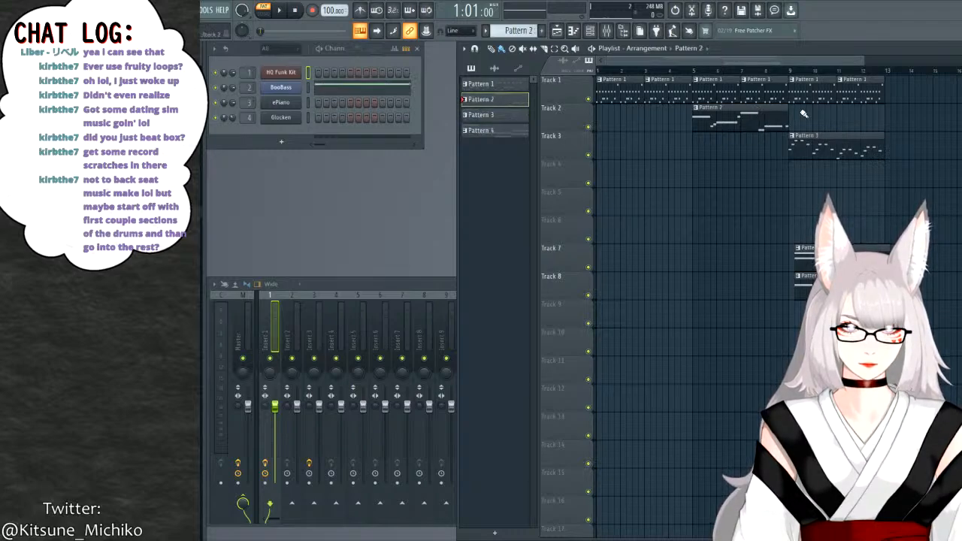
mouse_move(804, 112)
left_mouse_down()
mouse_move(826, 109)
mouse_move(817, 111)
left_mouse_up()
Play the rearranged song from bar 5 and follow it towards bar 9.
left_click(697, 73)
key("space")
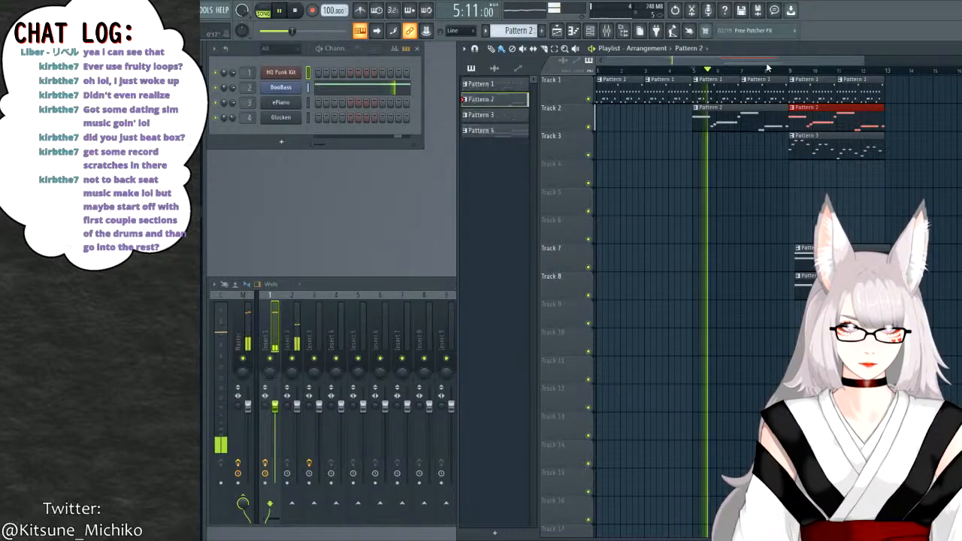
left_click_drag(768, 60, 799, 67)
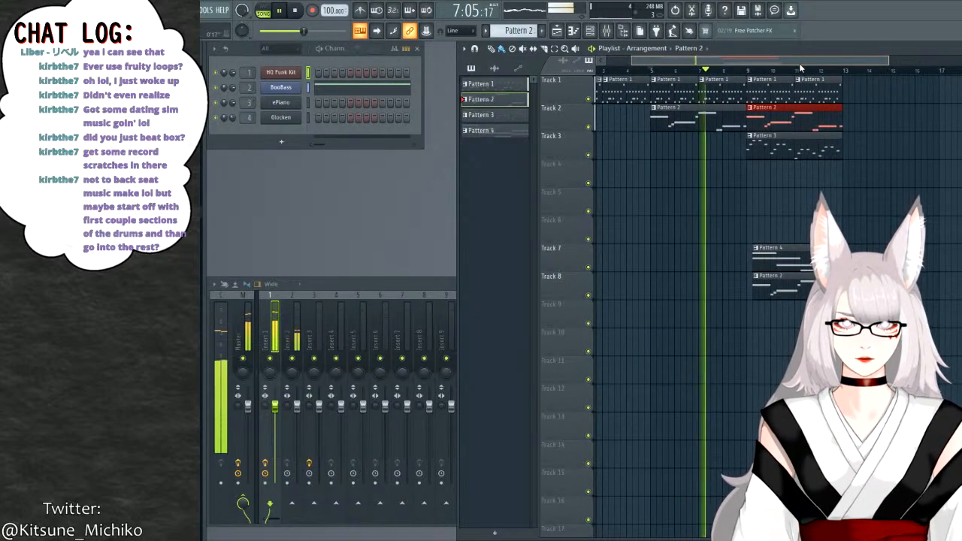
Stop playback, delete the Pattern 2 clip at bar 5 on Track 2 and place a Pattern 3 clip at bar 5 on Track 3.
key("space")
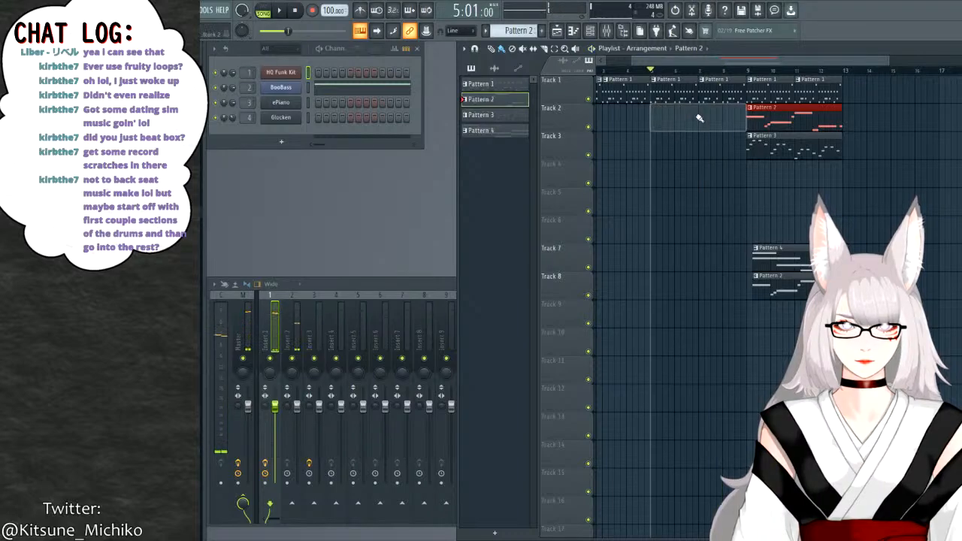
right_click(699, 120)
left_click(772, 141)
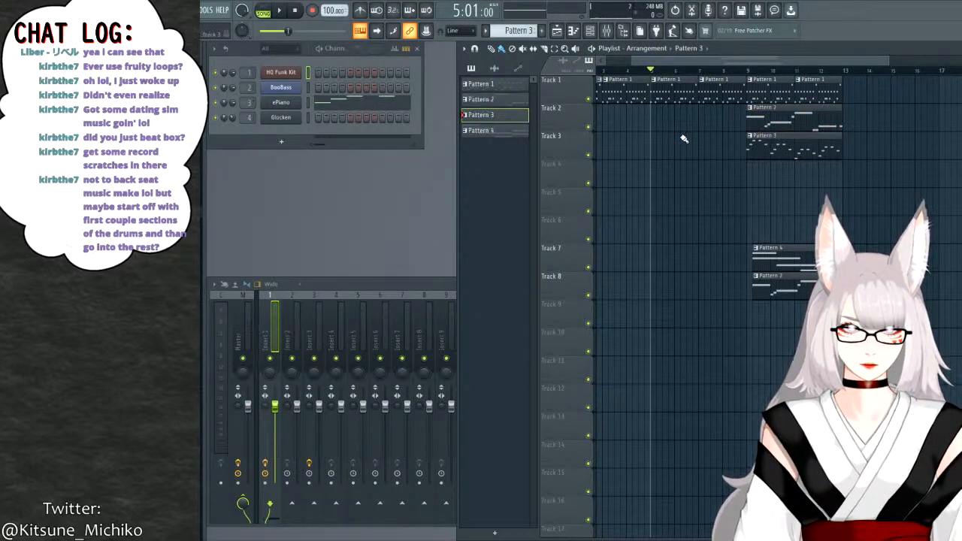
left_click(654, 137)
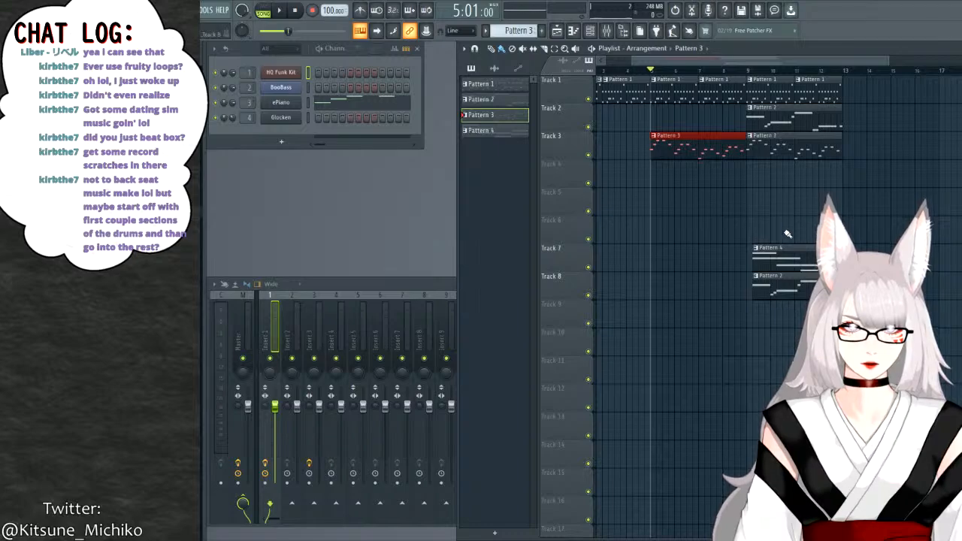
Move the Pattern 4 and Pattern 2 clips from Tracks 7 and 8 to bar 13, on Tracks 3 and 2.
left_click_drag(788, 235, 804, 289)
left_click_drag(790, 252, 881, 143)
left_click(897, 162)
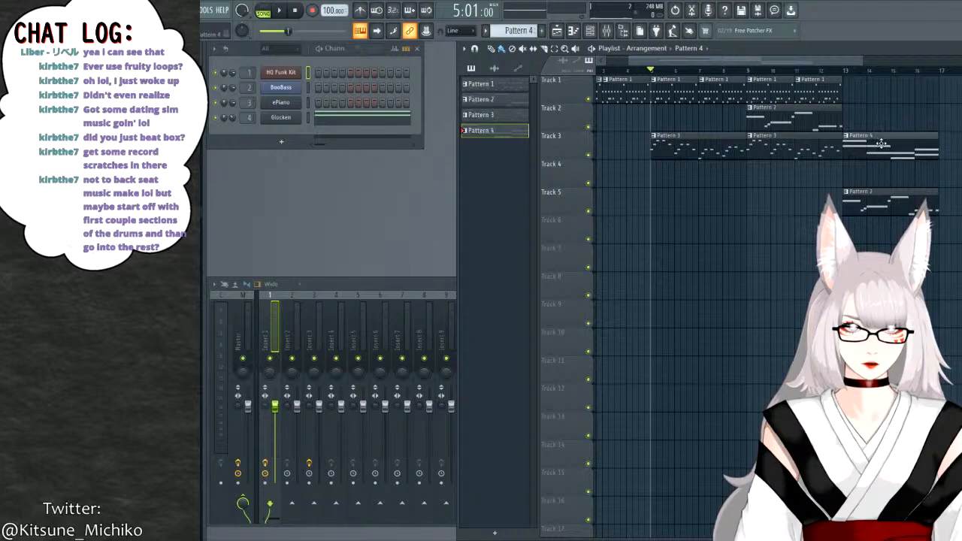
left_click_drag(879, 189, 878, 105)
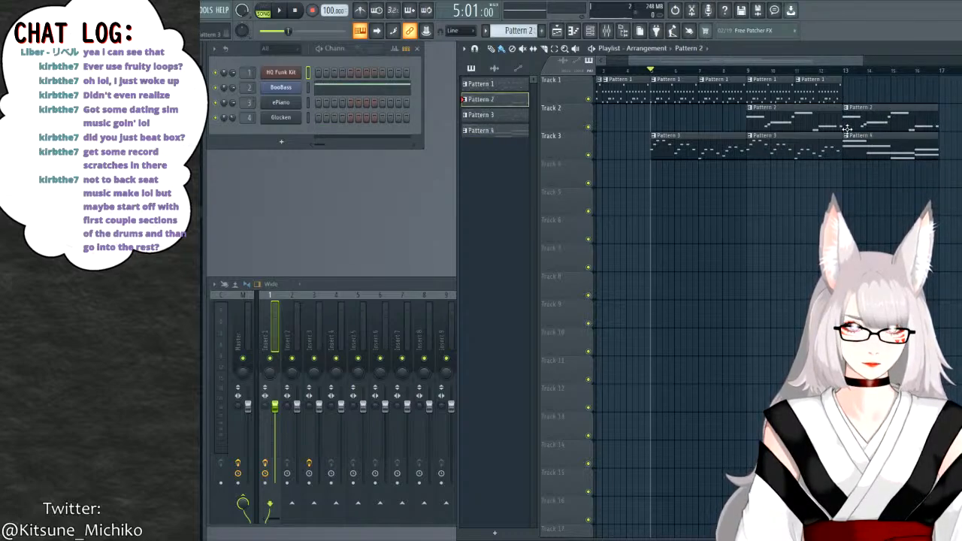
Fill bar 13 onward with Pattern 3 on Track 3 and two Pattern 1 clips on Track 1, shifting Pattern 4 to Track 4.
left_click(493, 116)
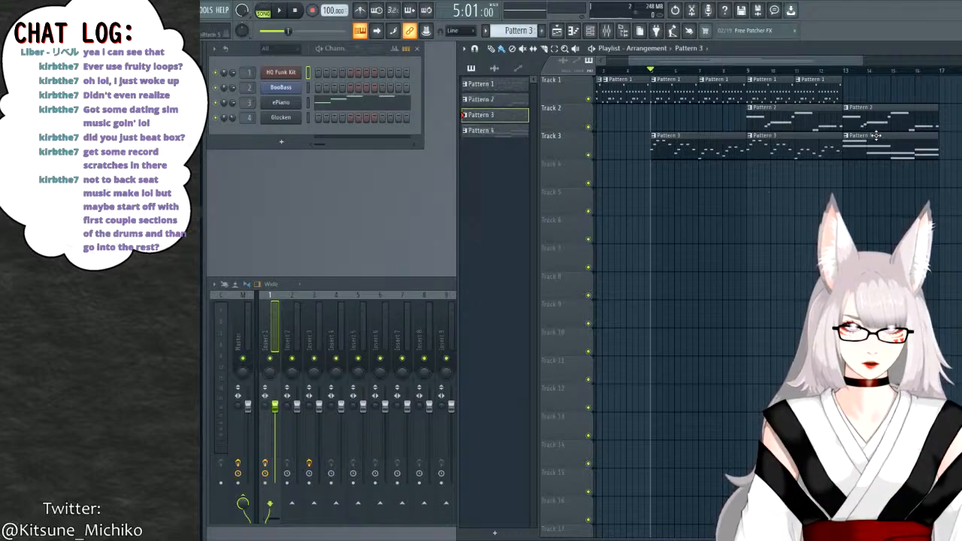
left_click_drag(875, 135, 875, 165)
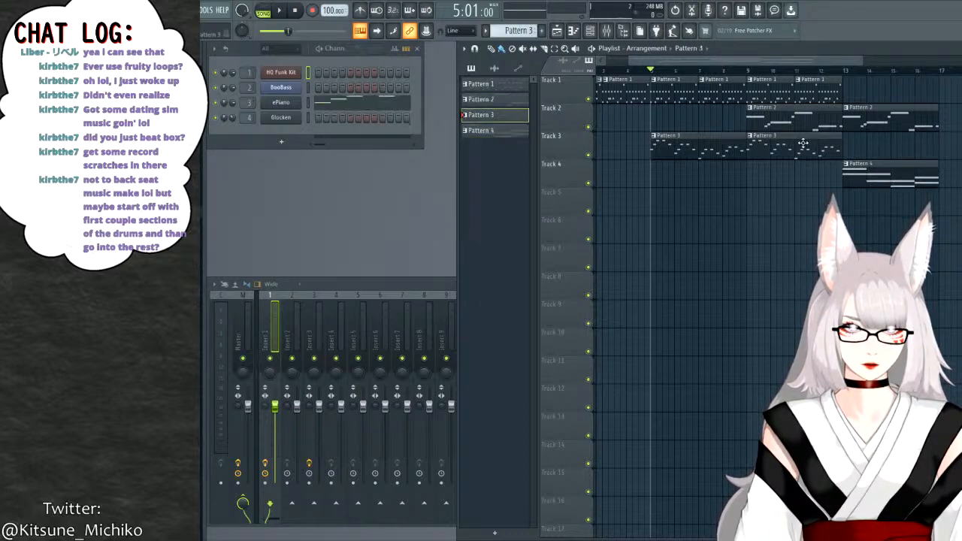
left_click(866, 147)
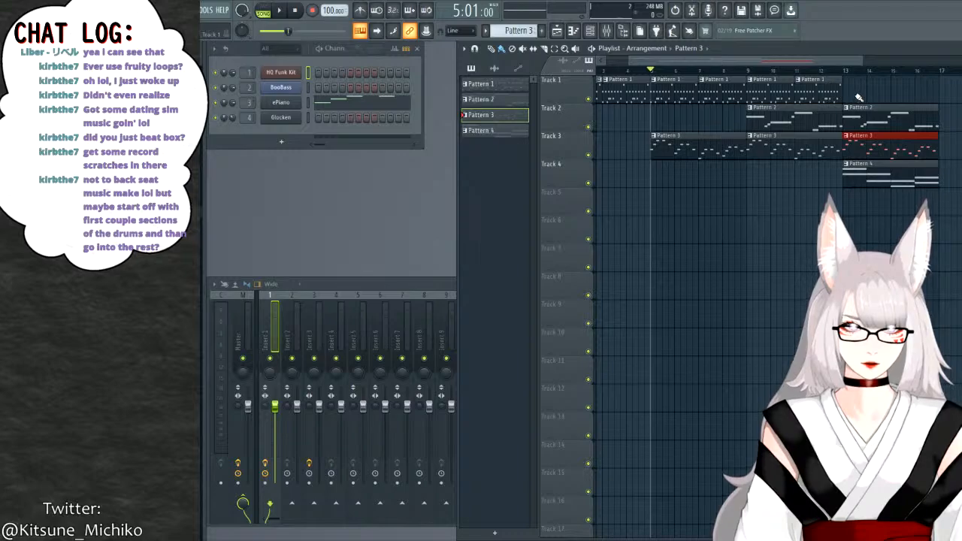
mouse_move(859, 98)
left_mouse_down()
mouse_move(746, 76)
mouse_move(867, 78)
left_mouse_up()
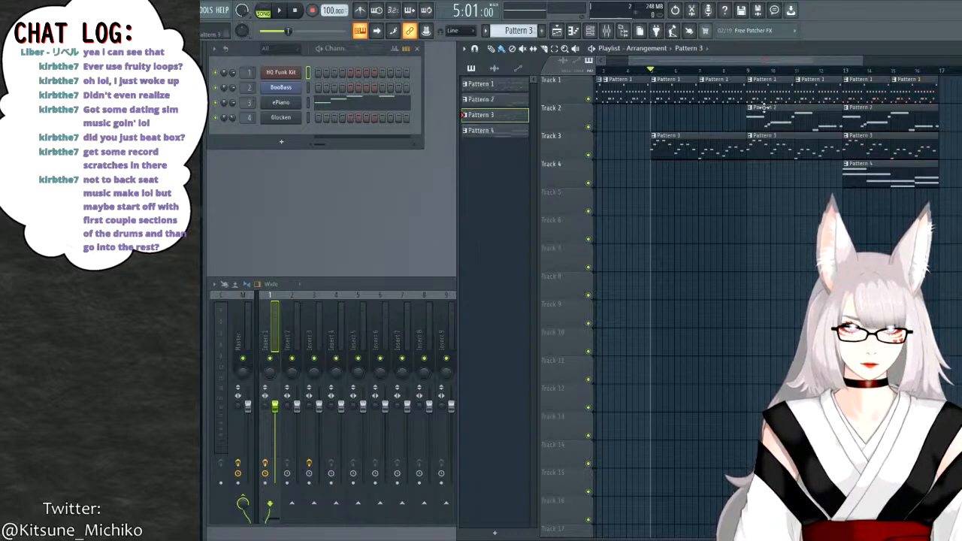
Play the rearranged song from bar 1, then stop it.
scroll(610, 73, "left", 2)
left_click(610, 73)
key("space")
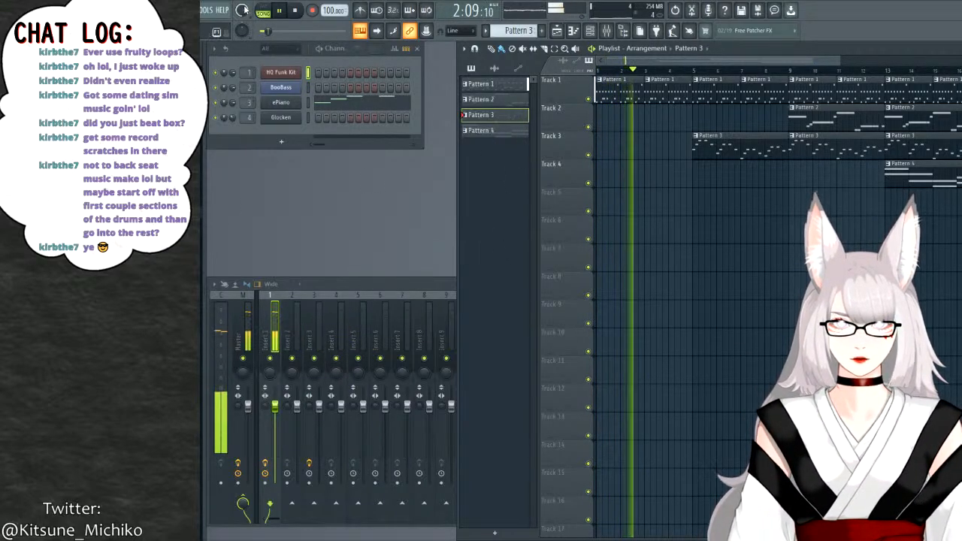
key("space")
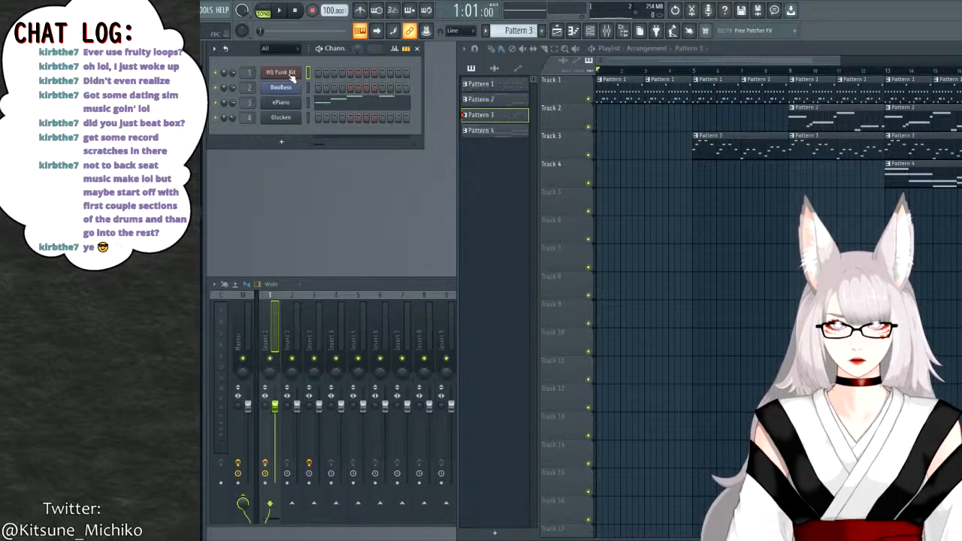
Open Pattern 1's HQ Funk Kit notes in the piano roll and delete all of them.
scroll(519, 30, "up", 2)
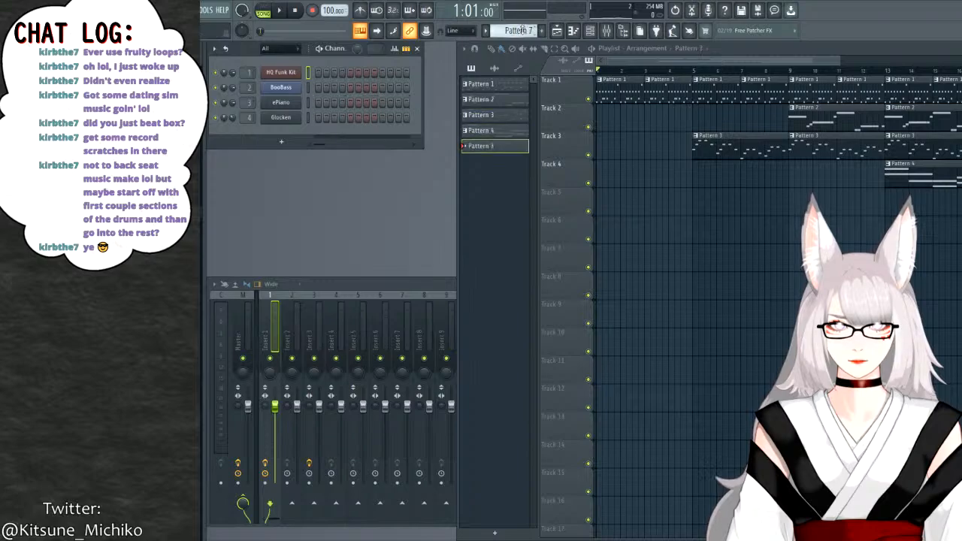
scroll(520, 30, "down", 4)
key("F7")
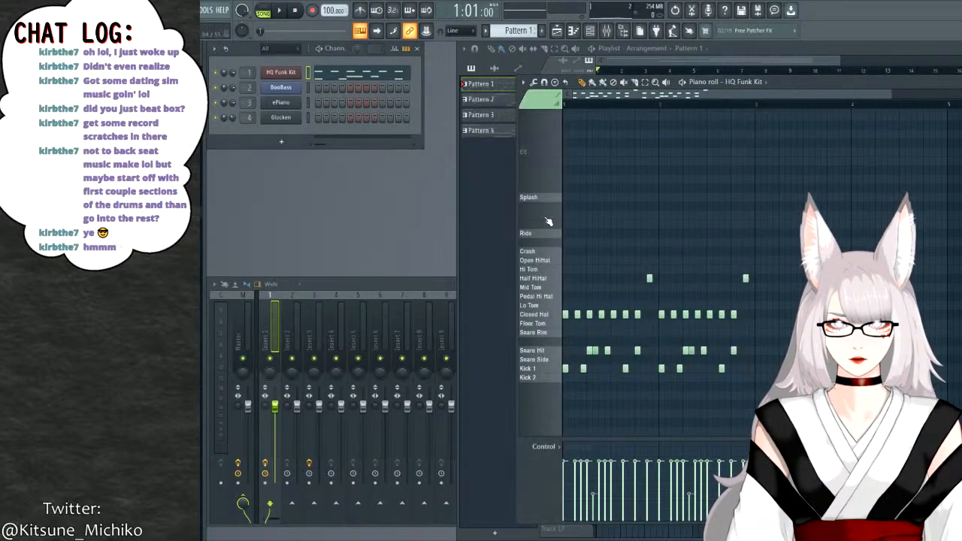
left_click_drag(769, 210, 572, 382)
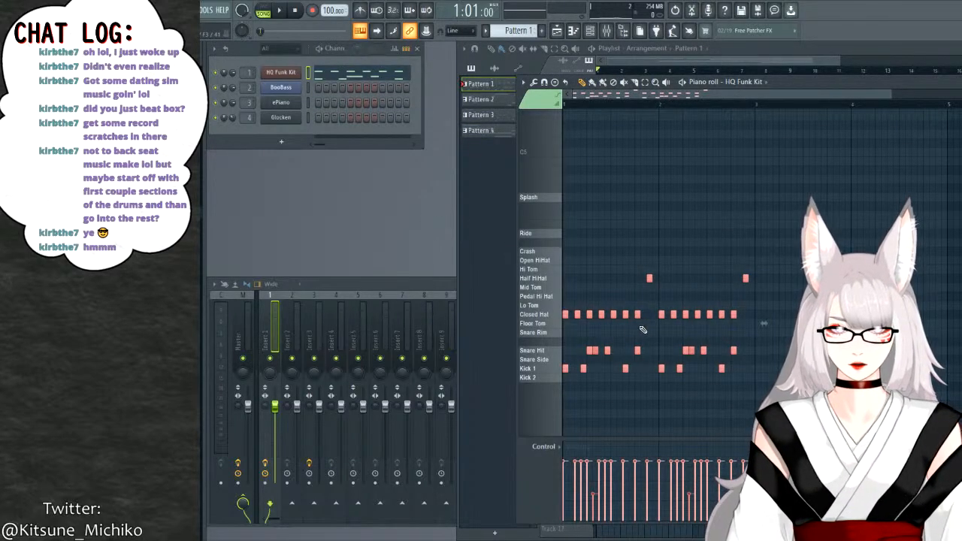
key("Delete")
Place a Kick 2 hit at the start of bar 1 and a Snare Side hit on beat 3.
left_click(565, 379)
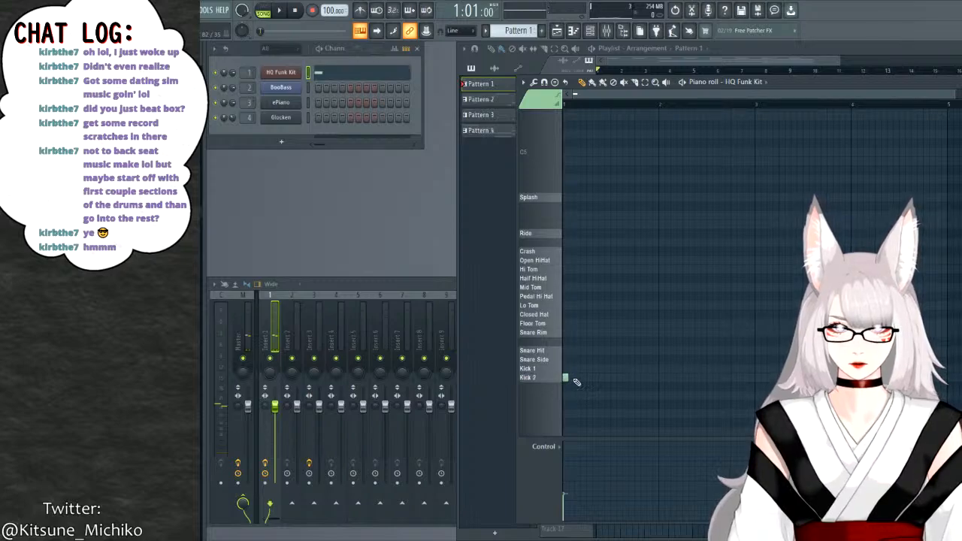
left_click(566, 378)
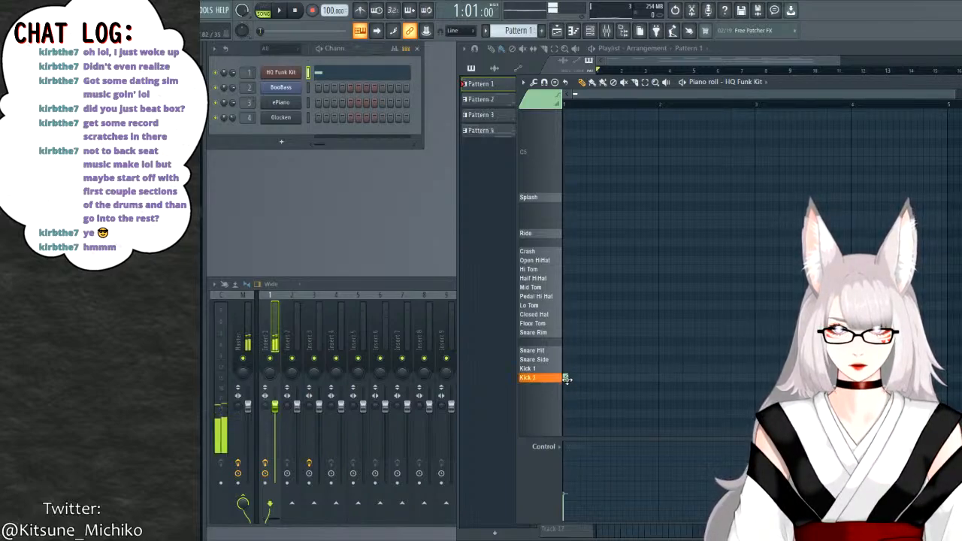
left_click(566, 378)
left_click(566, 378)
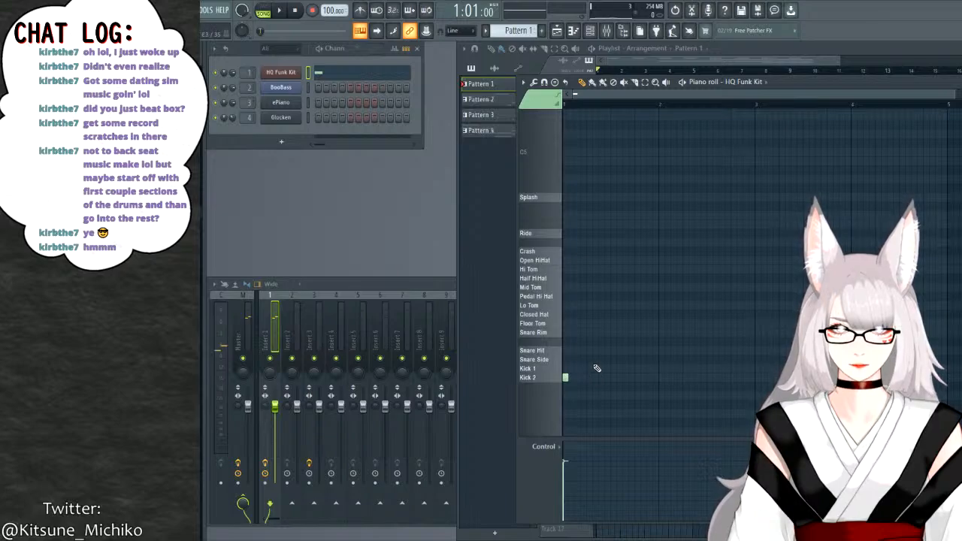
left_click(590, 360)
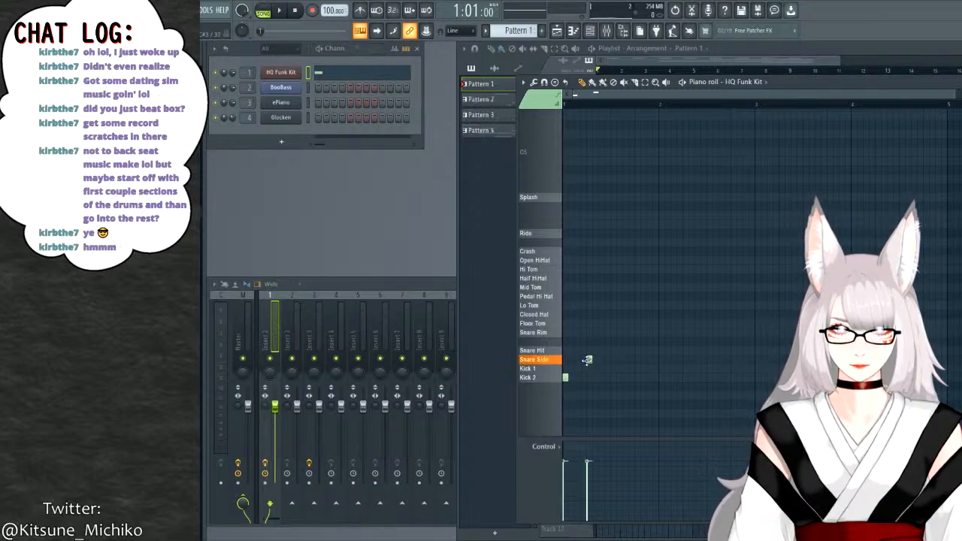
left_click_drag(589, 360, 612, 361)
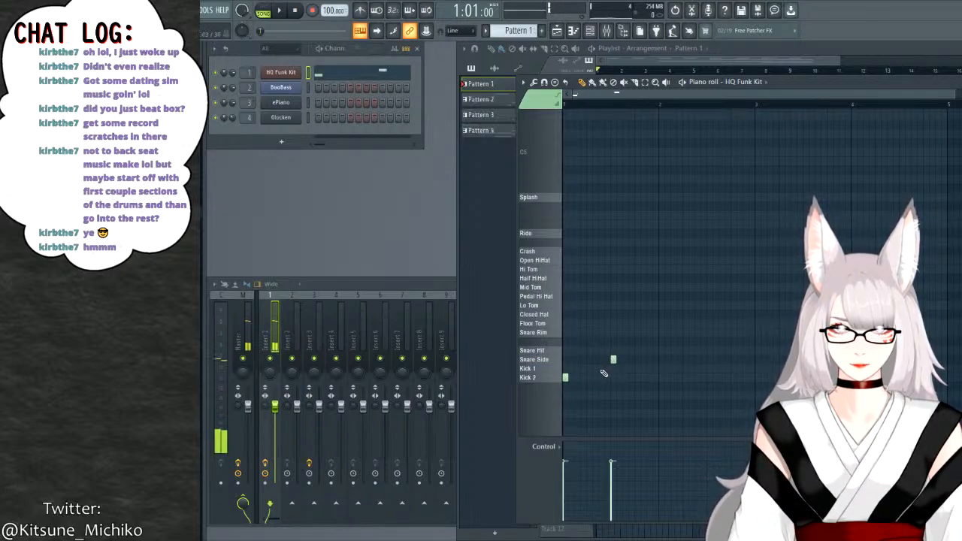
Listen to the new kick and snare beat, first from the song start and again from bar 9 of the Playlist.
key("space")
key("space")
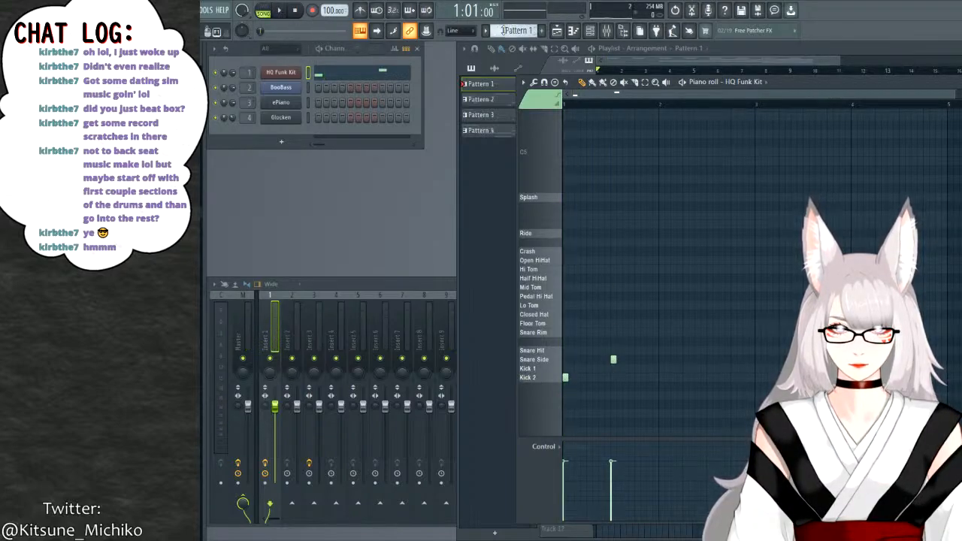
left_click(556, 30)
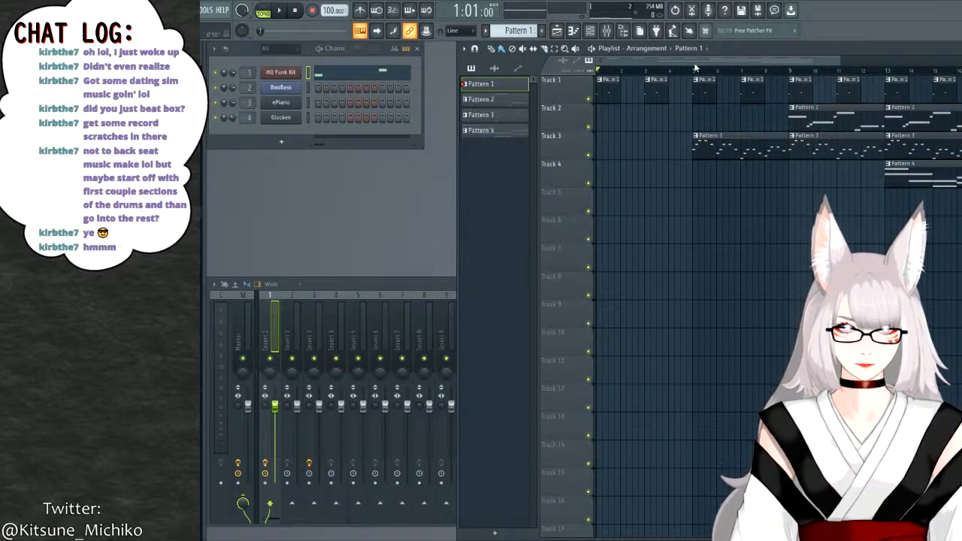
left_click(793, 71)
key("space")
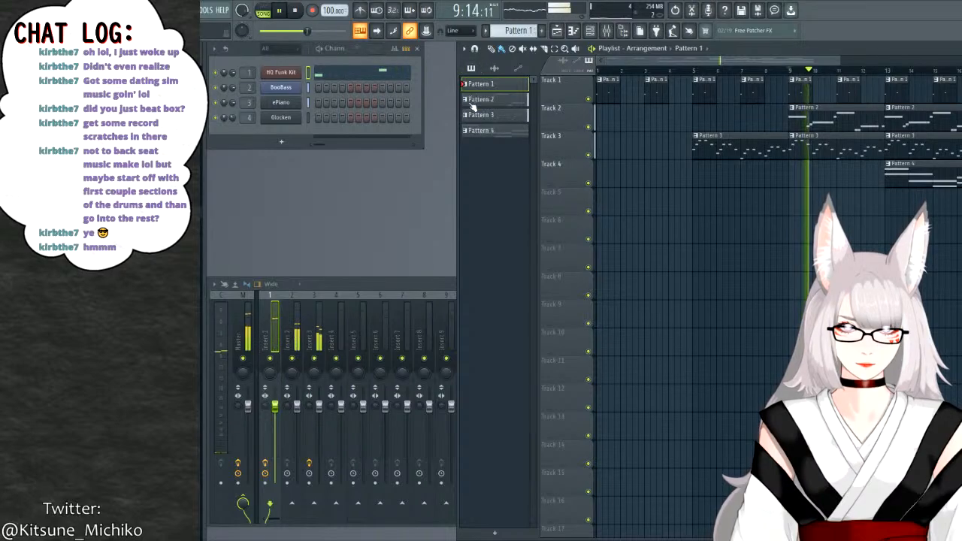
key("space")
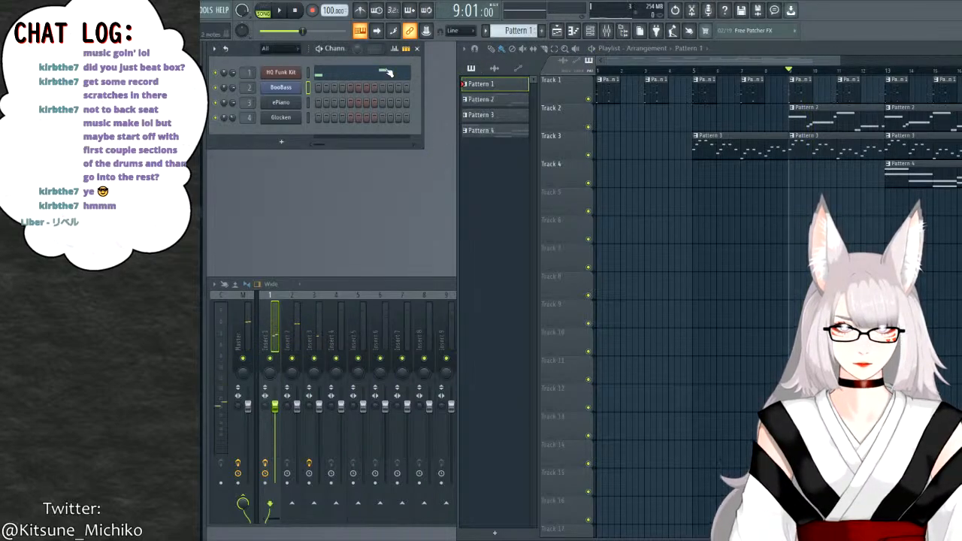
Add a second Kick 2 hit midway between beats 2 and 3 of Pattern 1's first bar and play it from bar 9.
left_click(382, 74)
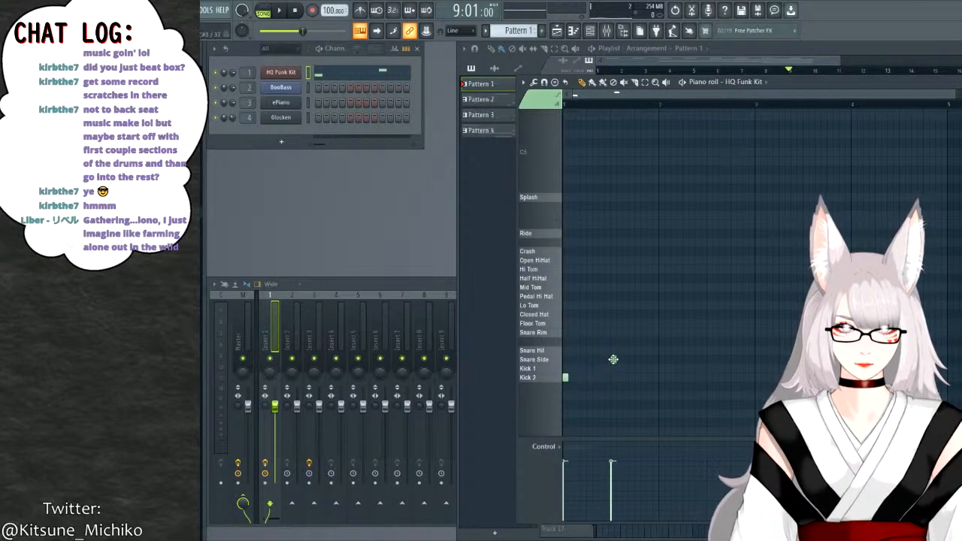
left_click(569, 376)
left_click(602, 377)
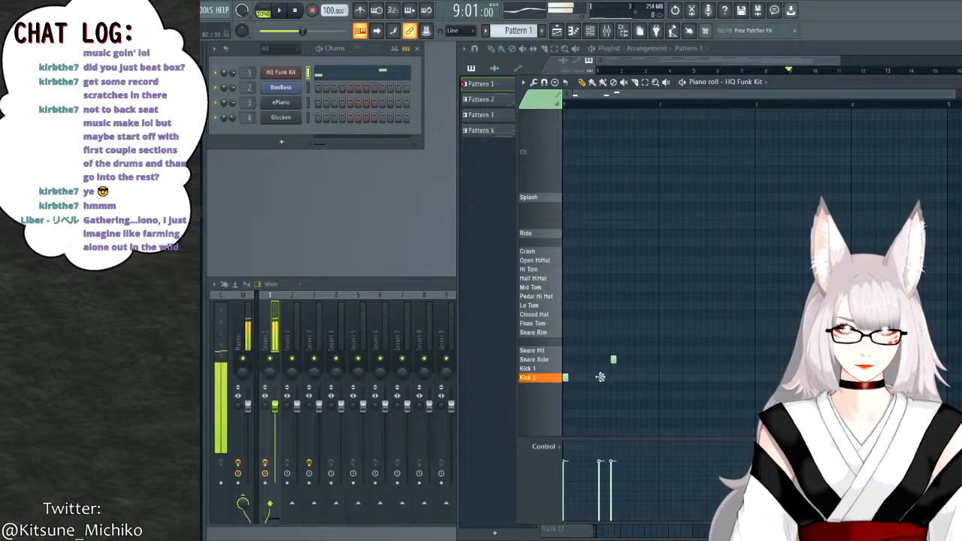
key("space")
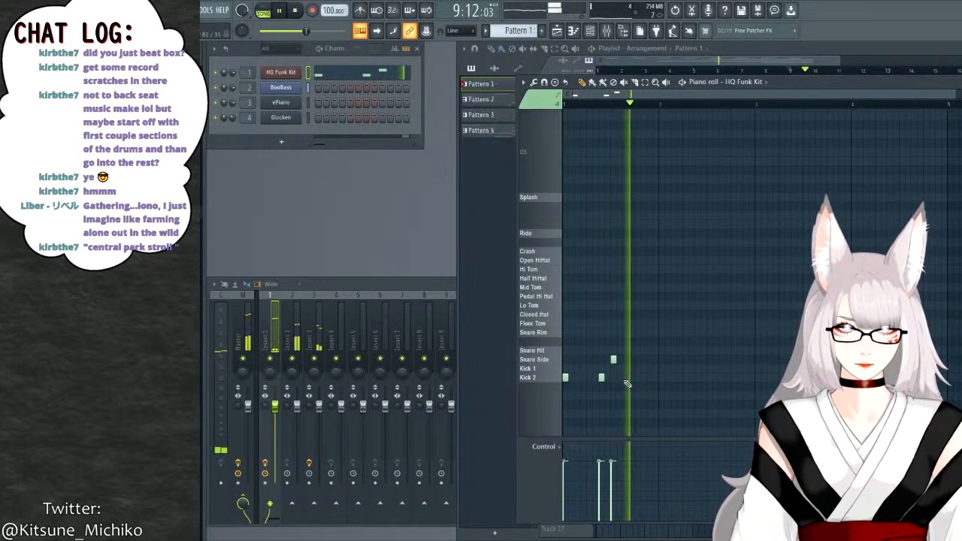
key("space")
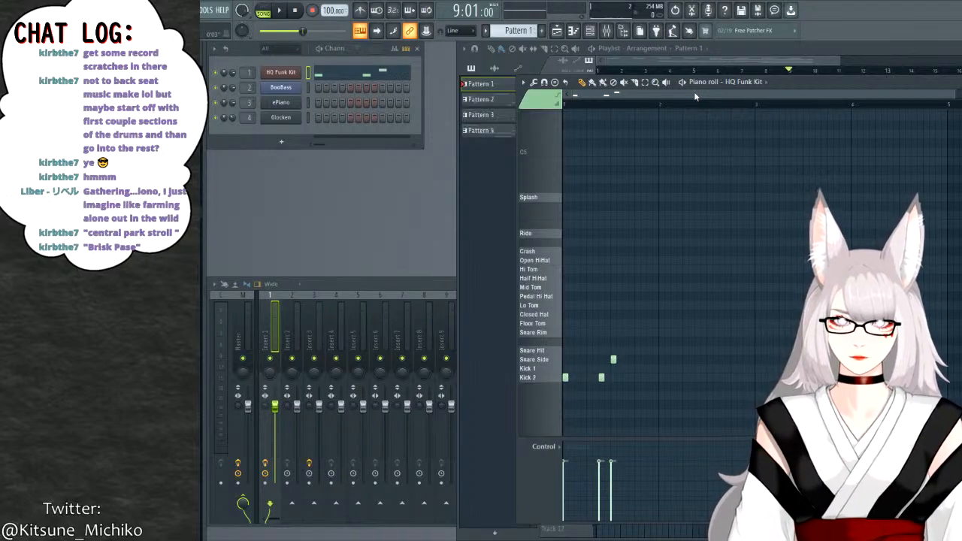
Repeat the kick and snare figure in bar 2, and add a Snare Side hit midway through beat 4 of both bars.
left_click(665, 377)
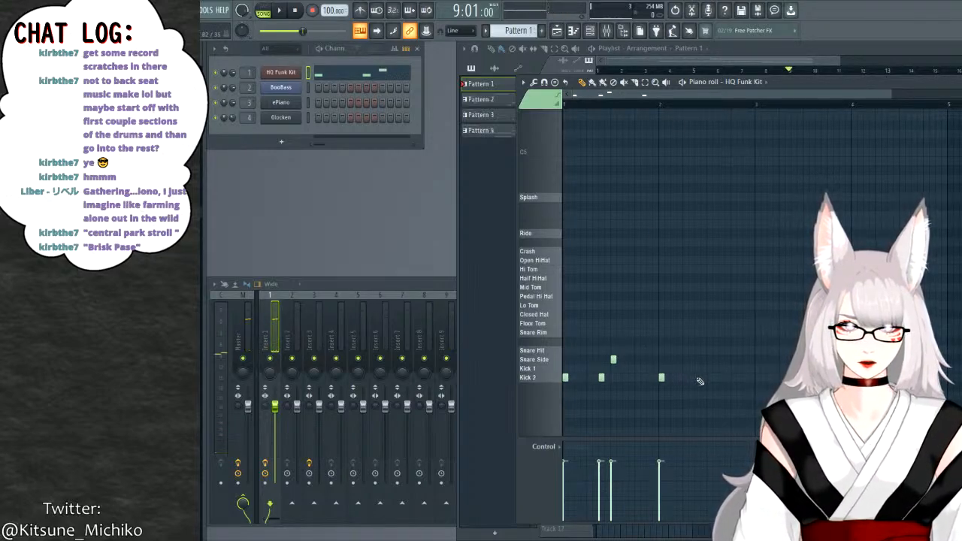
left_click(699, 377)
left_click(712, 359)
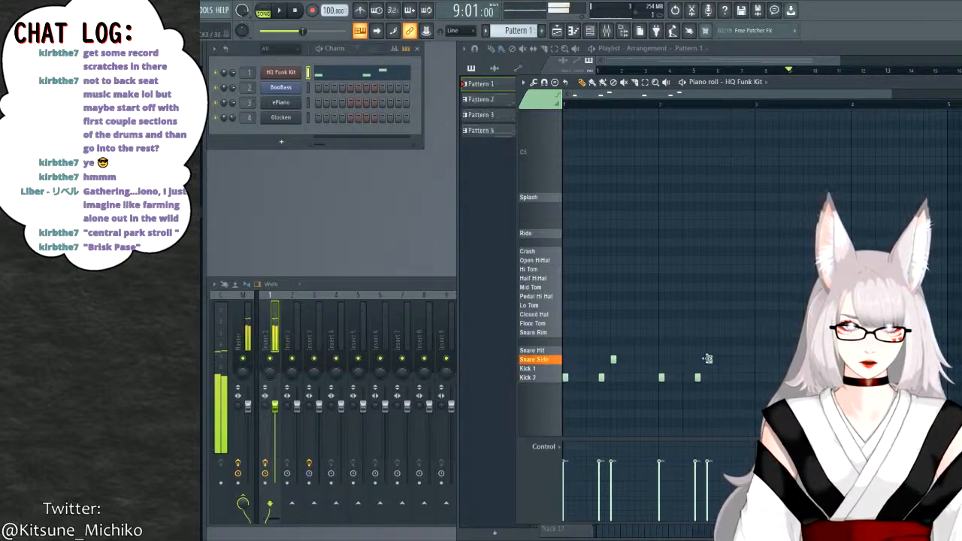
left_click(650, 360)
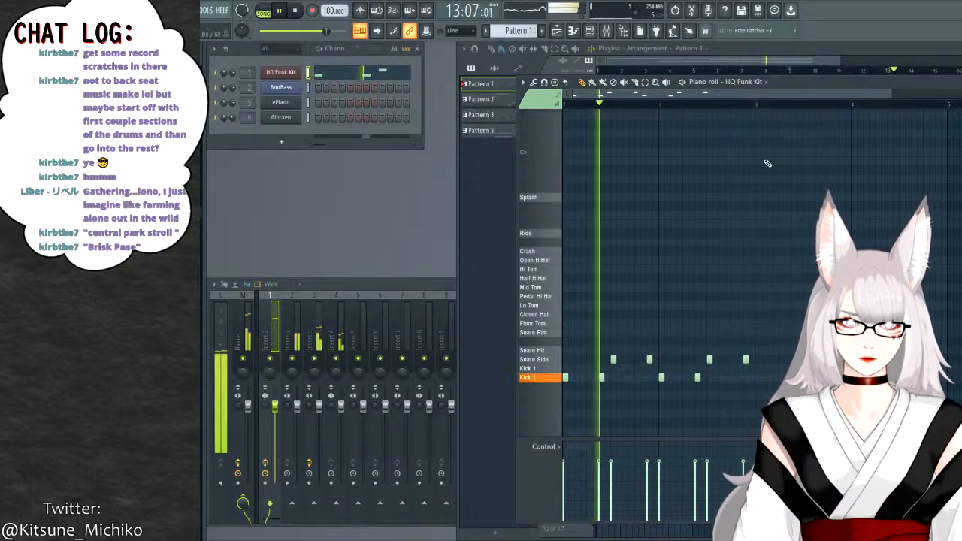
key("space")
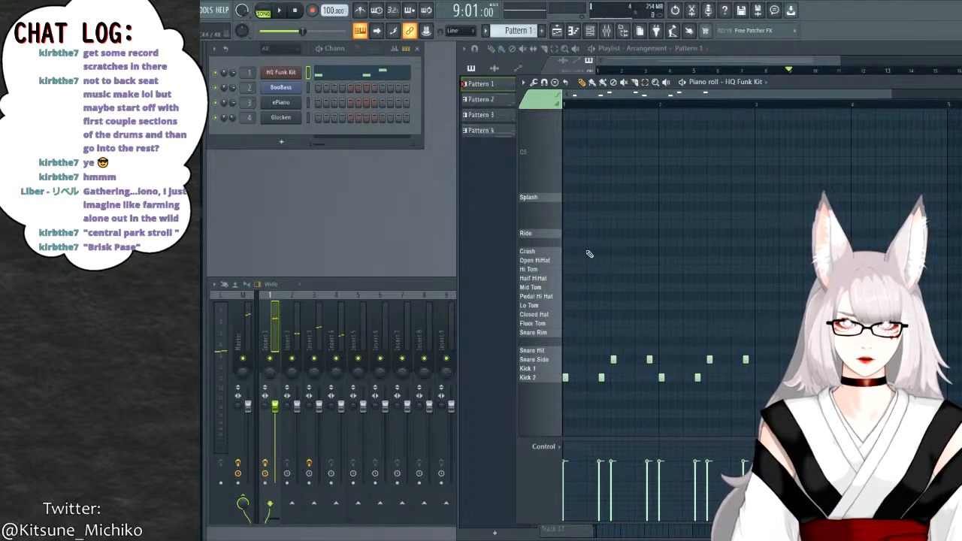
Try Closed Hat hits on beats 2 and 4 of the first bar and play them from bar 9.
left_click(560, 278)
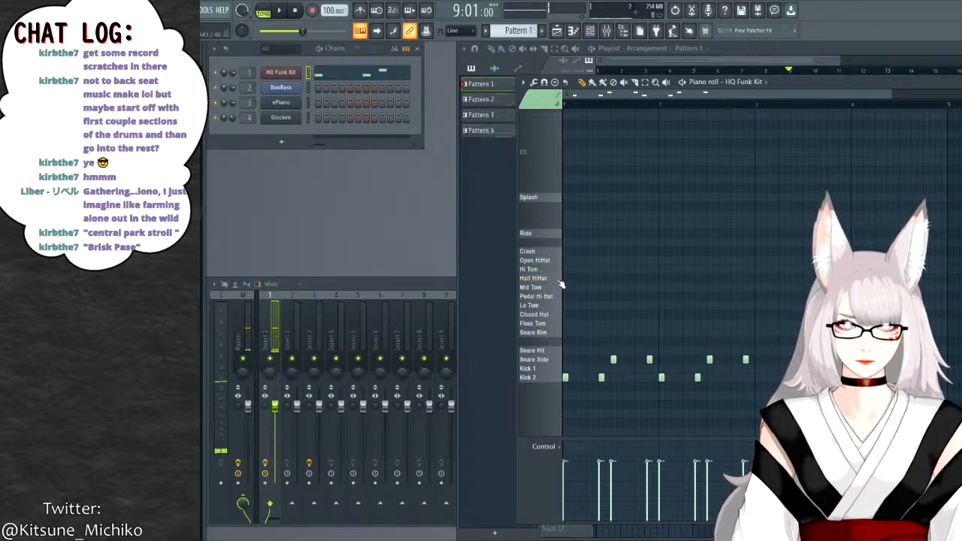
left_click(589, 314)
key("space")
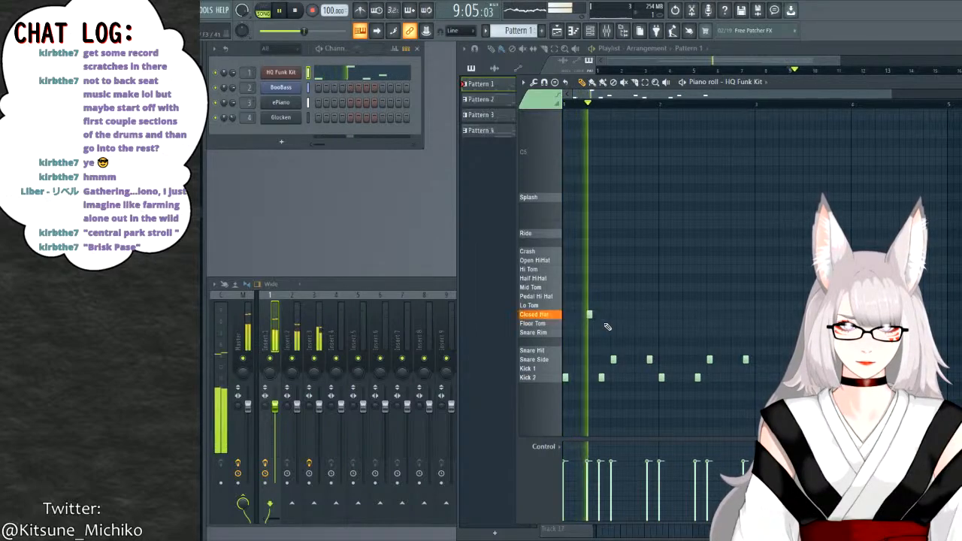
key("space")
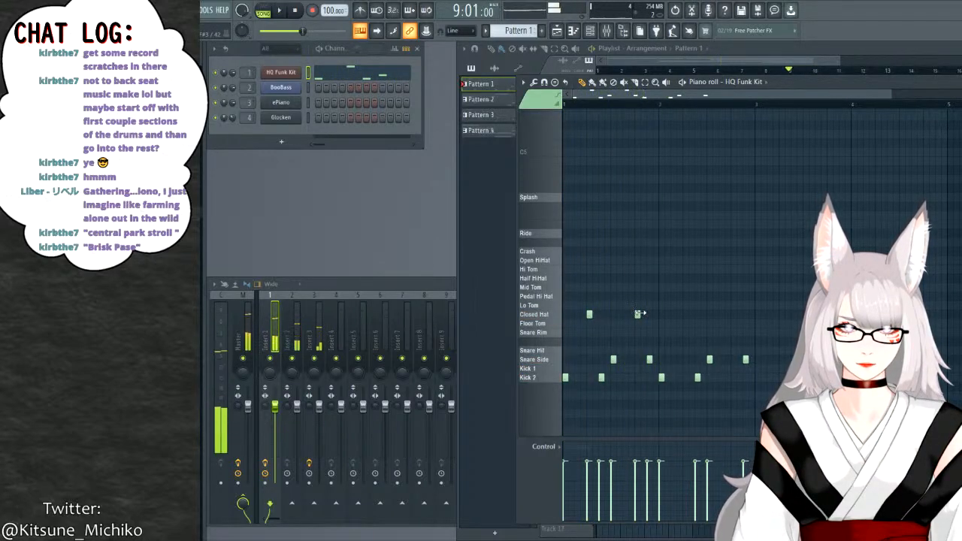
Replace the Closed Hat hits in Pattern 1's first bar with hits on beats 1 and 3, and play them from bar 9.
right_click(589, 314)
left_click(571, 316)
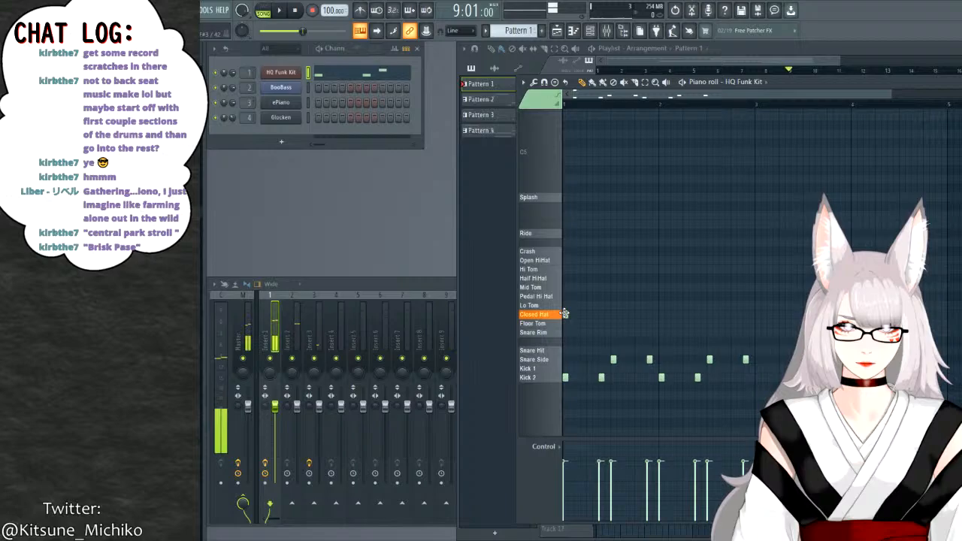
left_click(615, 279)
key("space")
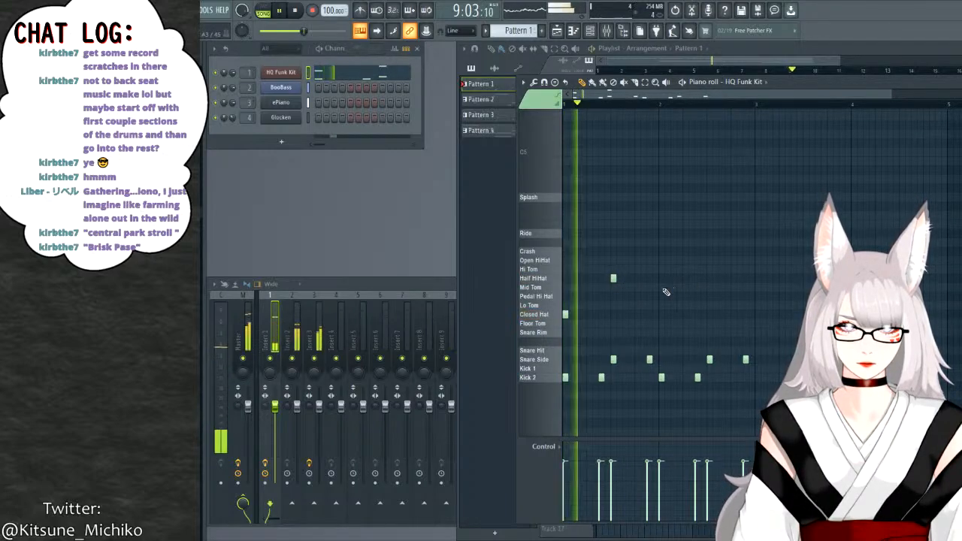
left_click_drag(614, 280, 614, 315)
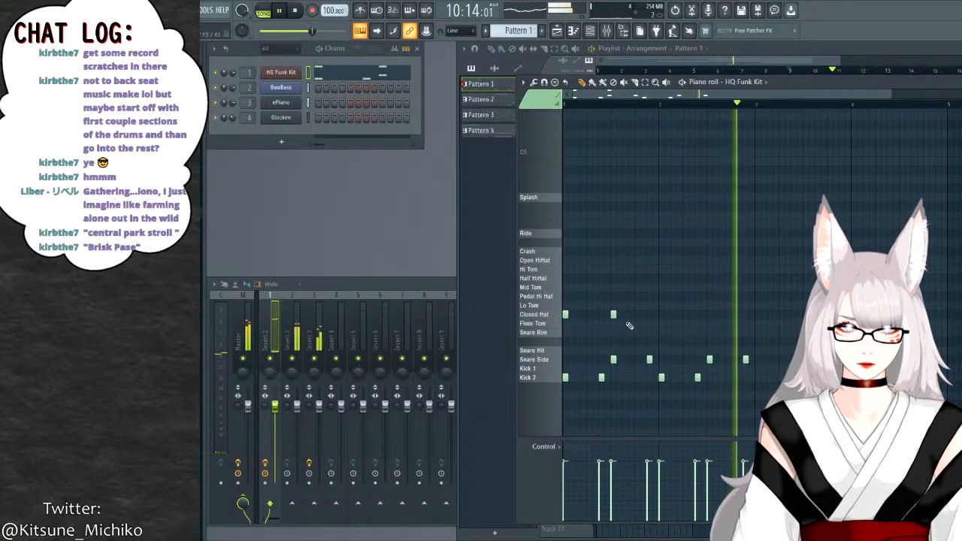
Add Closed Hat hits on beats 1 and 3 of Pattern 1's second bar while the song plays.
left_click(734, 314)
left_click(685, 314)
left_click_drag(685, 314, 662, 314)
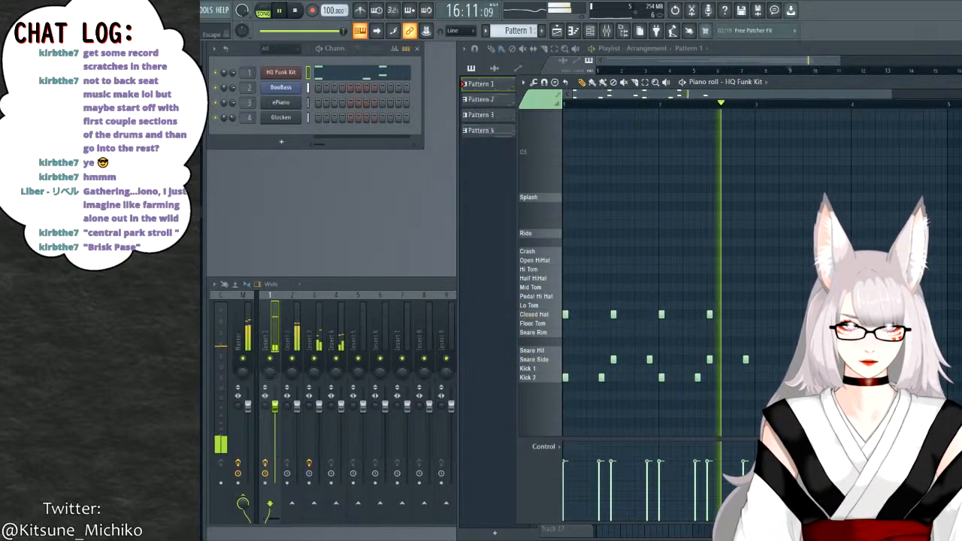
Stop the song playback and bring up the Playlist arrangement in place of the Piano roll.
key("F5")
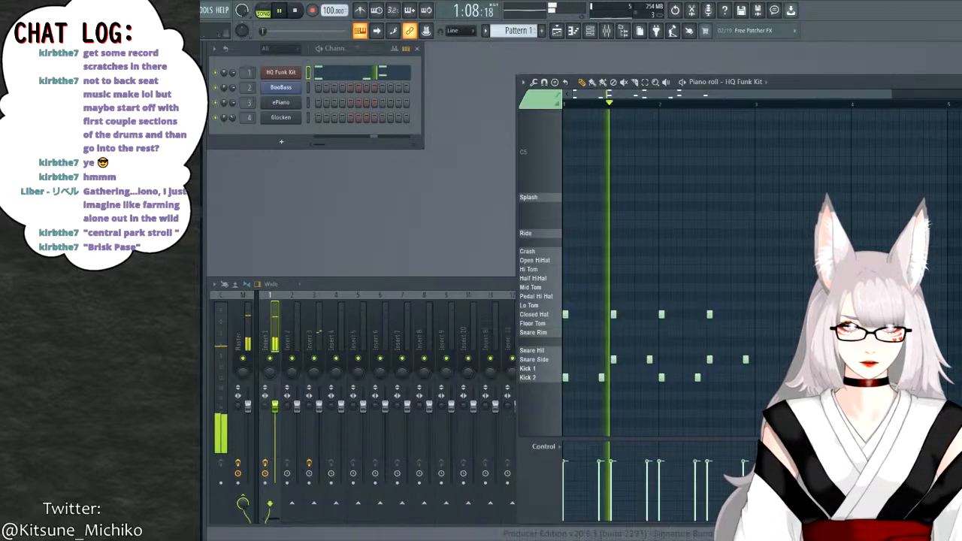
left_click(294, 11)
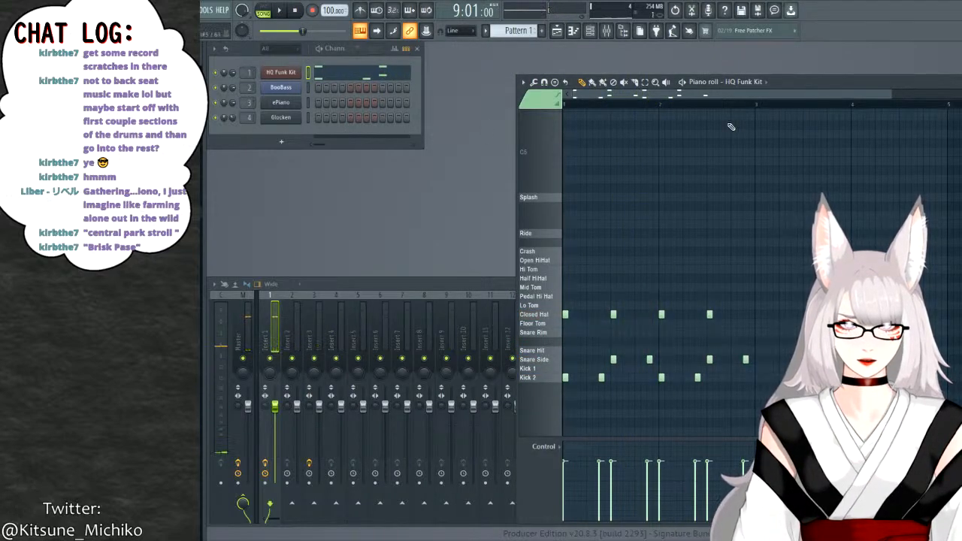
left_click(556, 30)
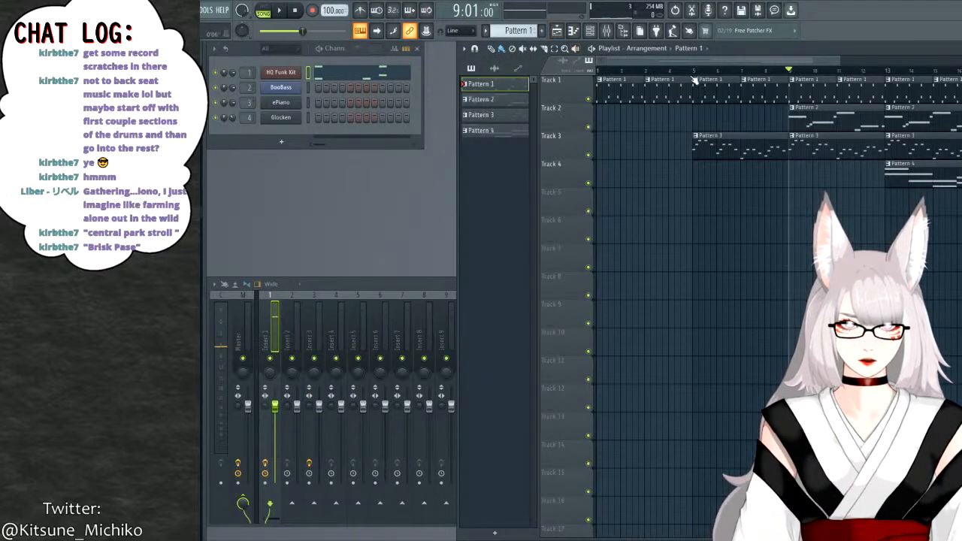
Play the arrangement from its beginning twice and listen through the sections, stopping playback each time.
left_click(622, 72)
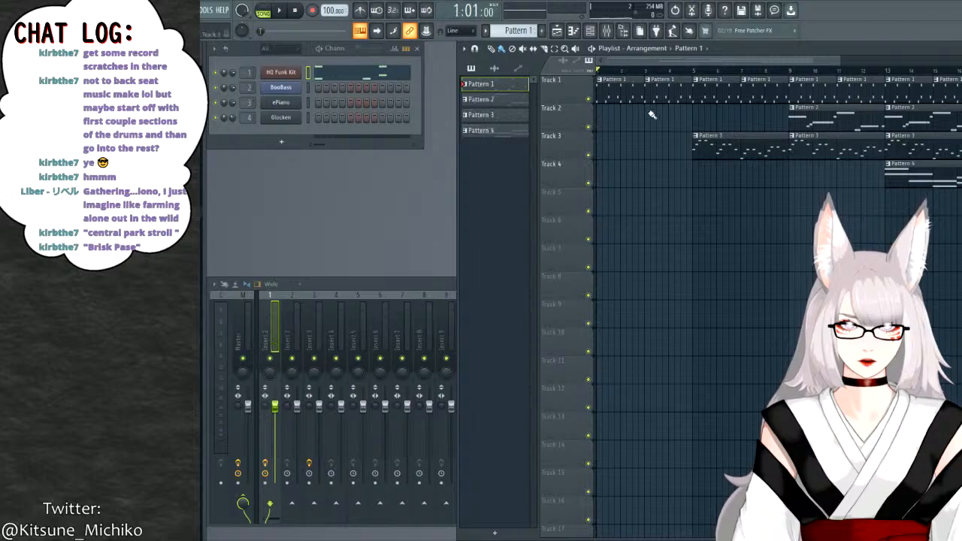
key("space")
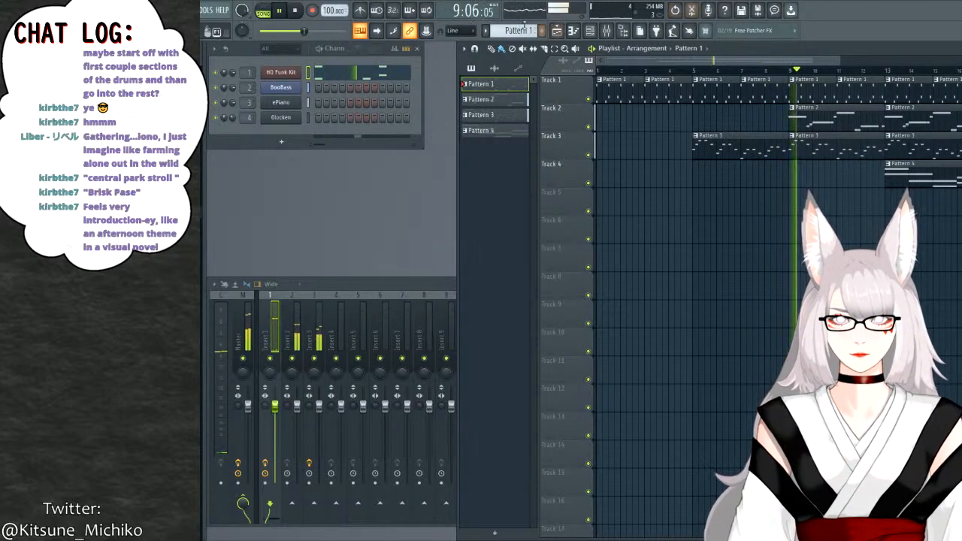
left_click(295, 12)
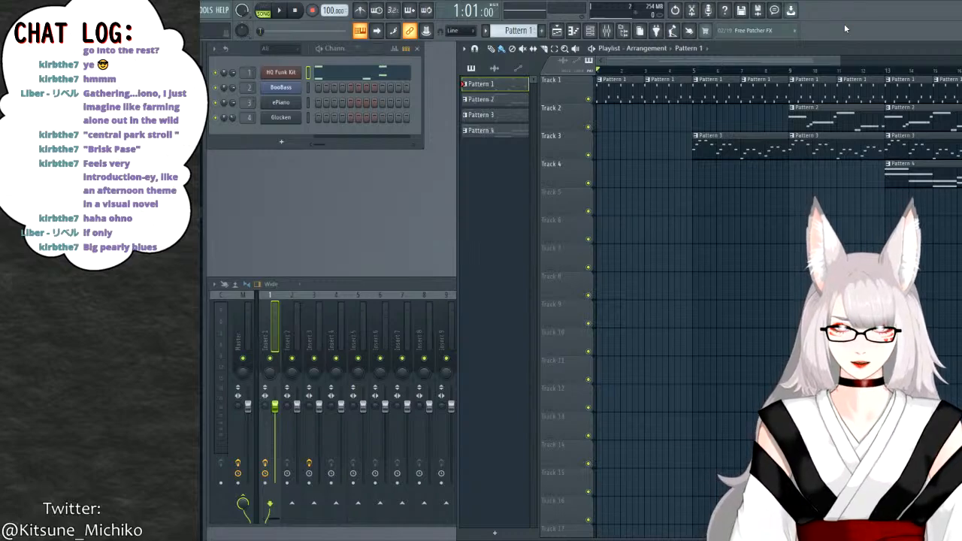
key("space")
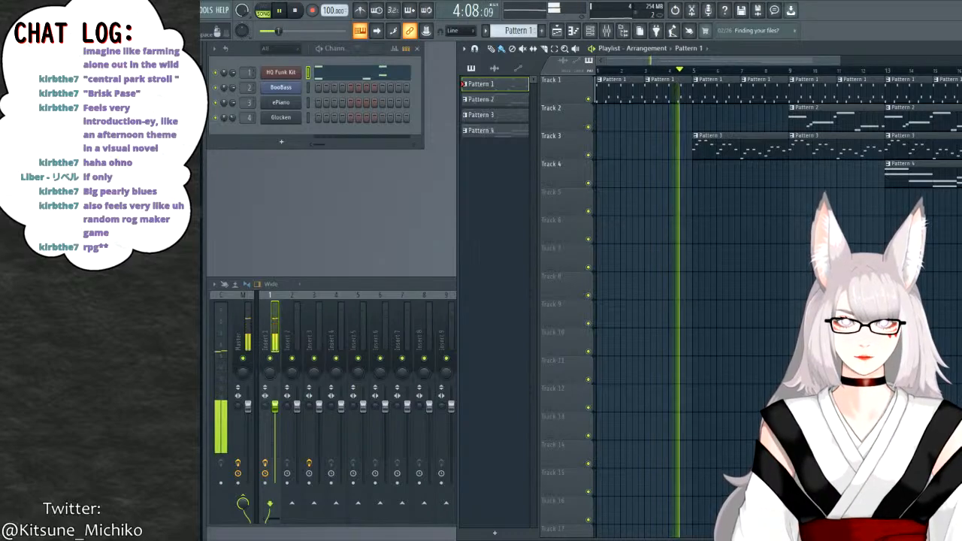
key("space")
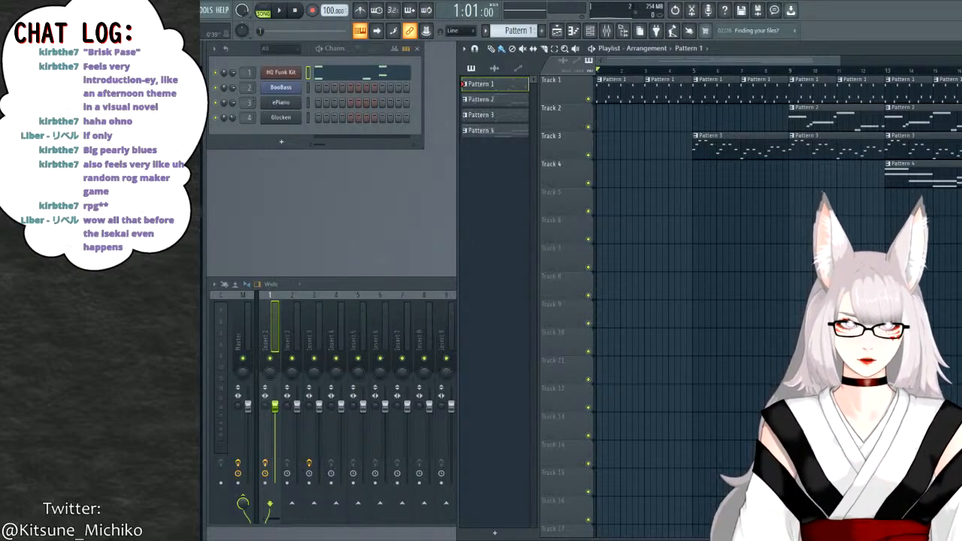
Play the song's ending from late in bar 15 and listen to how it loops back to the start.
scroll(778, 301, "right", 1)
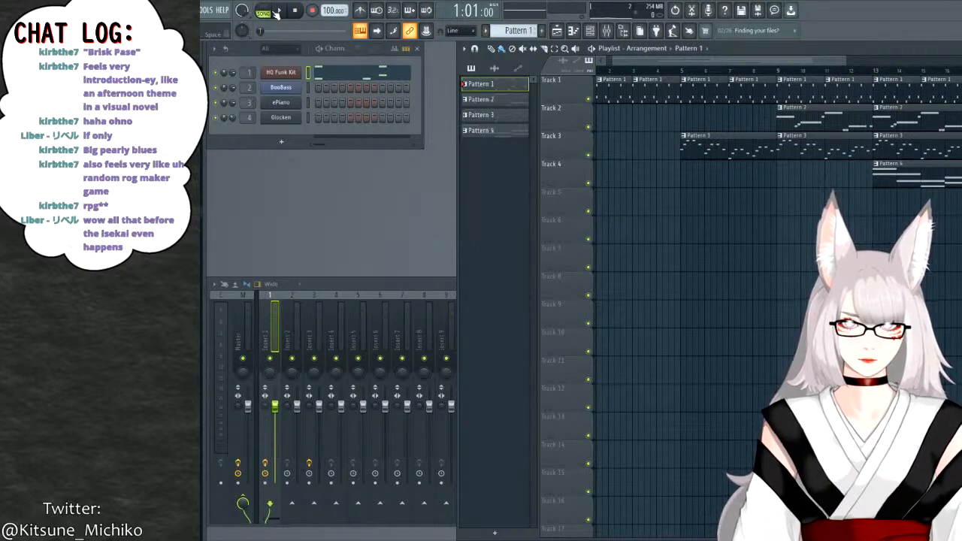
left_click(927, 70)
key("space")
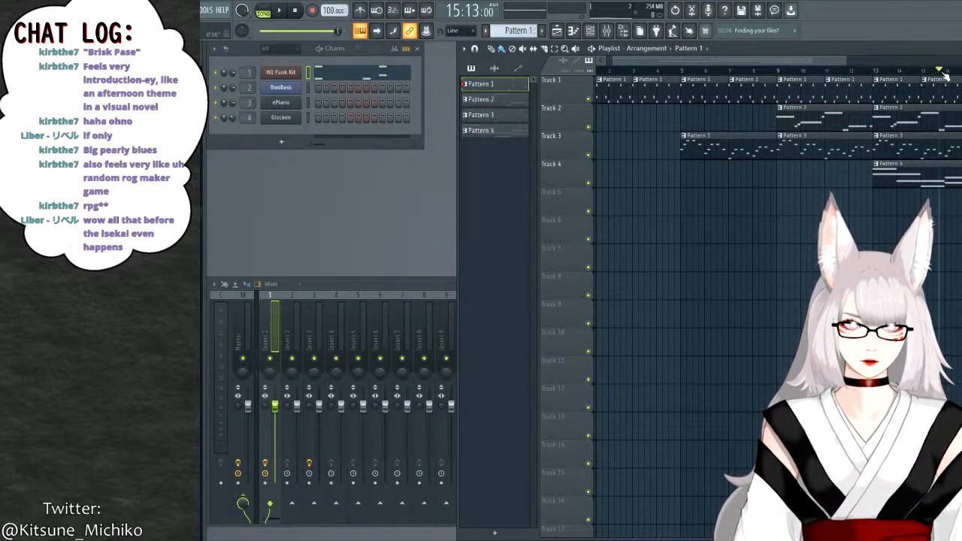
key("space")
key("space")
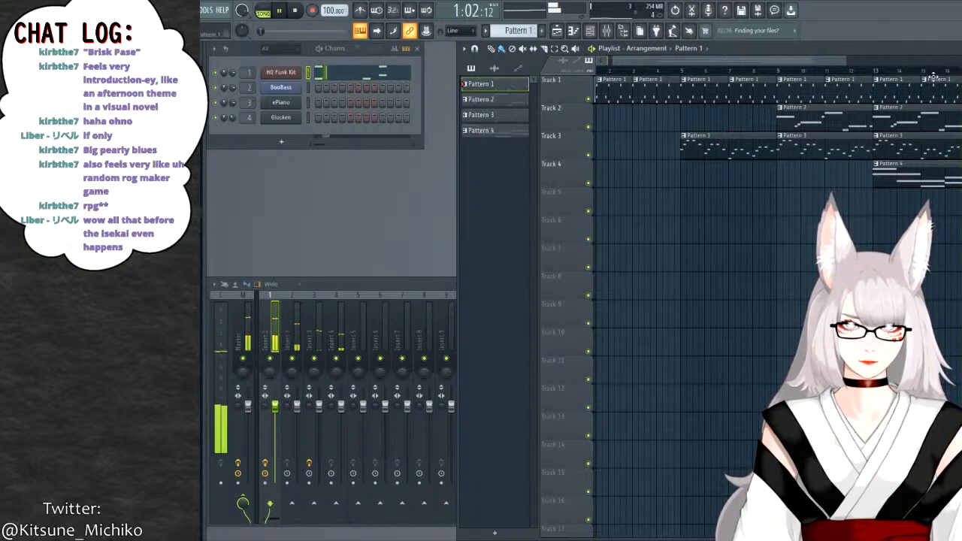
key("space")
Switch the song position display to minutes and seconds, and place the playhead at bar 13 where Pattern 4 starts.
left_click(473, 11)
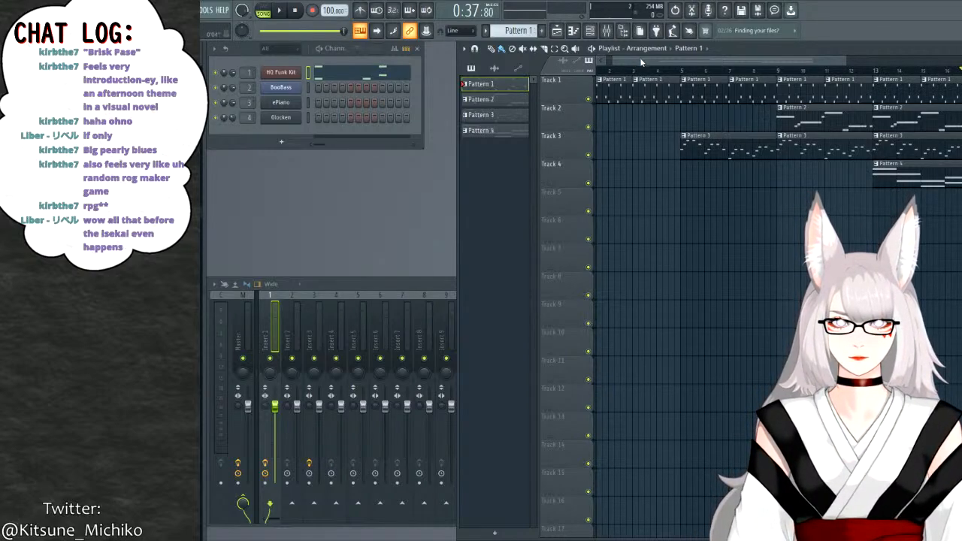
left_click_drag(640, 57, 599, 66)
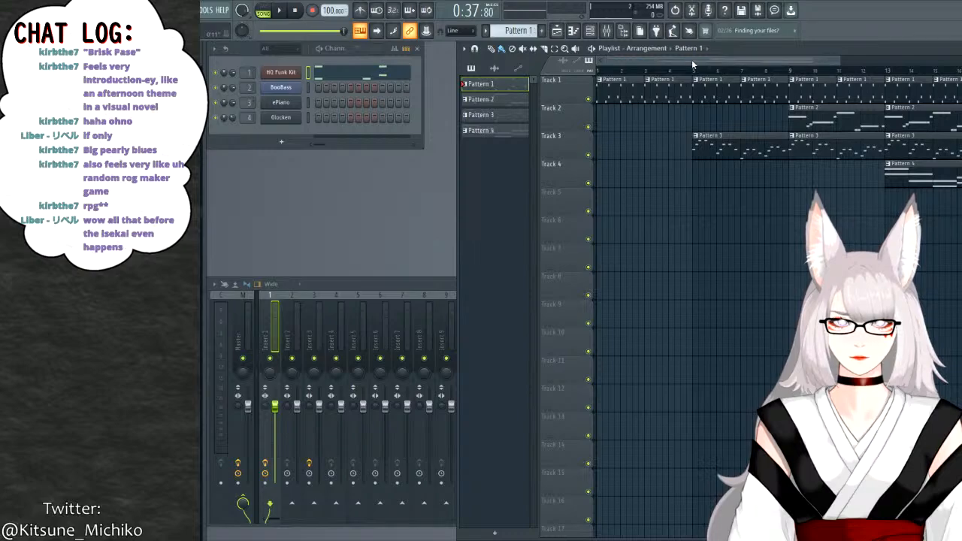
scroll(693, 63, "down", 3)
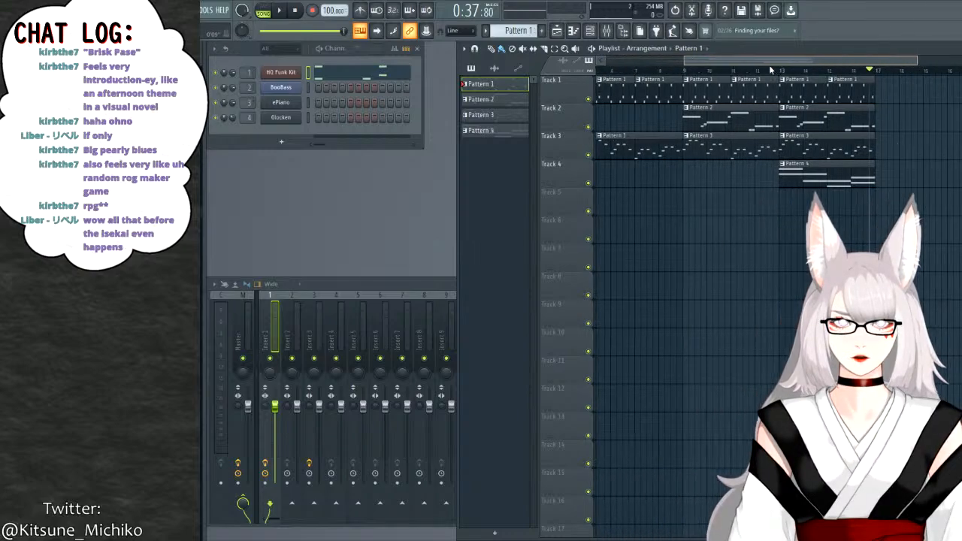
left_click(713, 70)
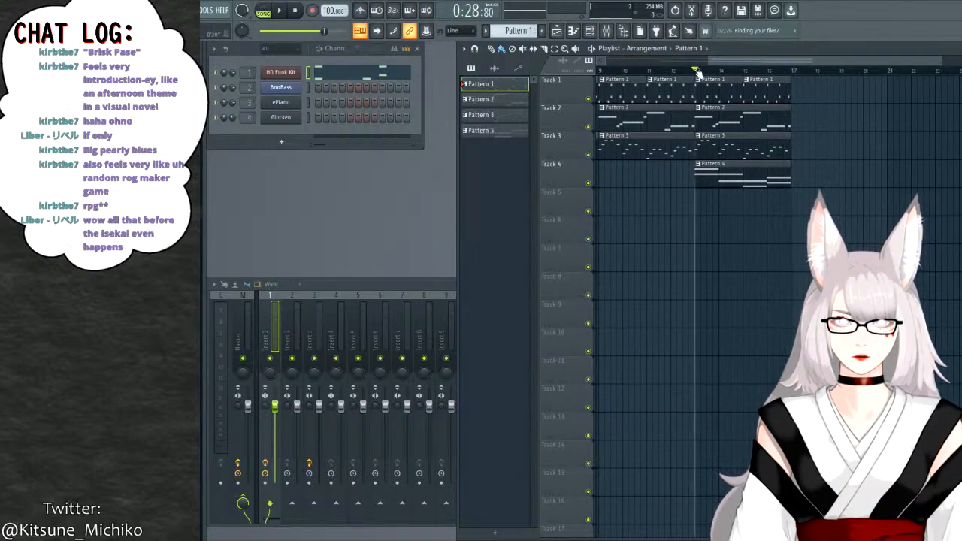
scroll(836, 63, "down", 2)
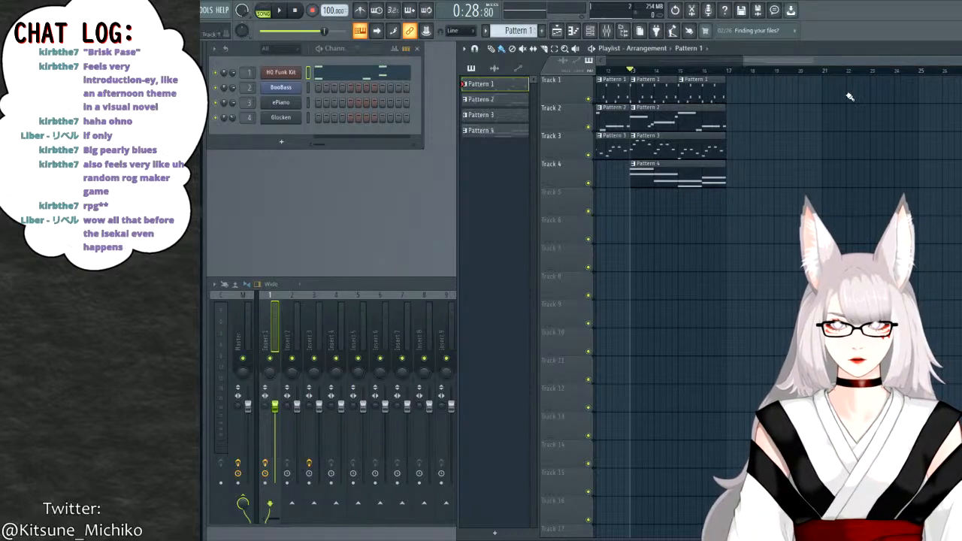
left_click_drag(859, 63, 840, 61)
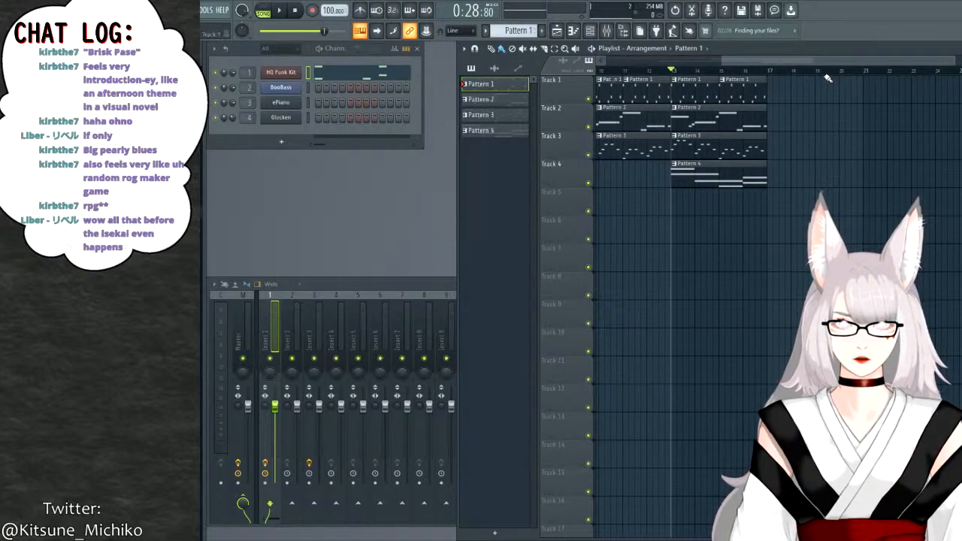
scroll(823, 62, "up", 2)
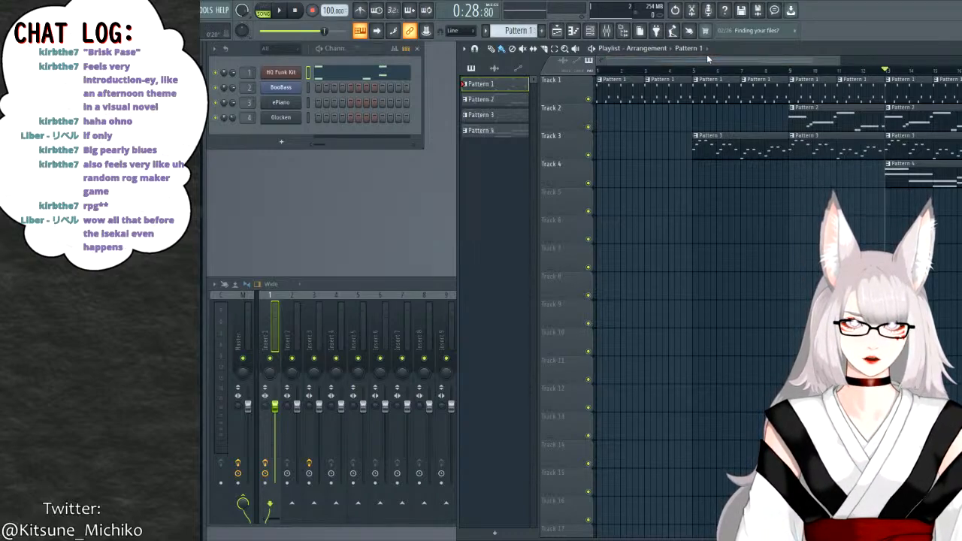
Examine the HQ Funk Kit drum notes of Pattern 1 in the piano roll and close it.
left_click_drag(707, 59, 547, 60)
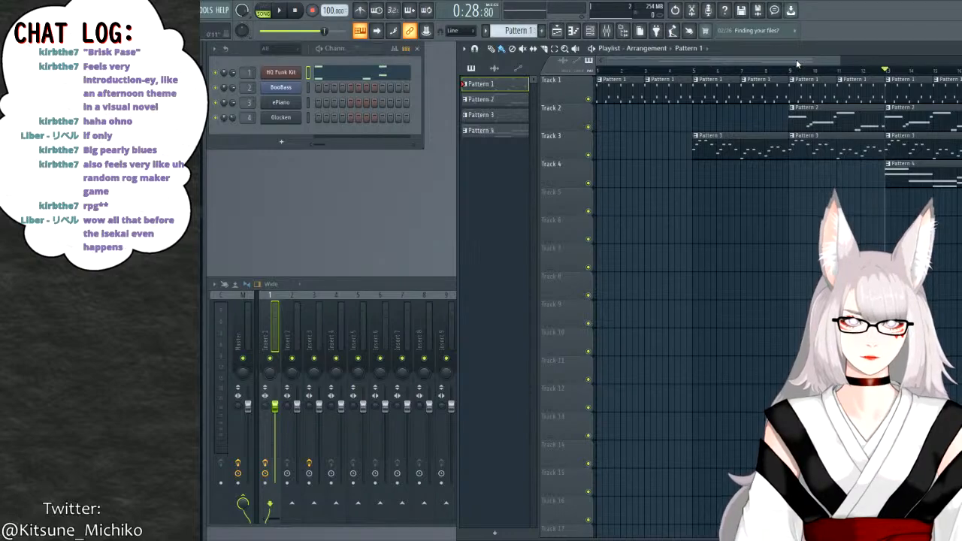
left_click_drag(693, 60, 701, 60)
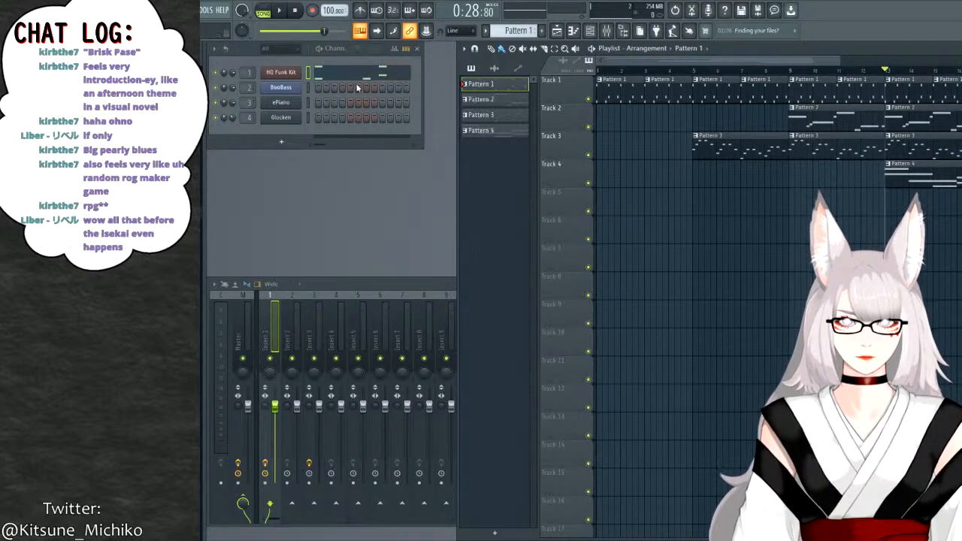
key("F7")
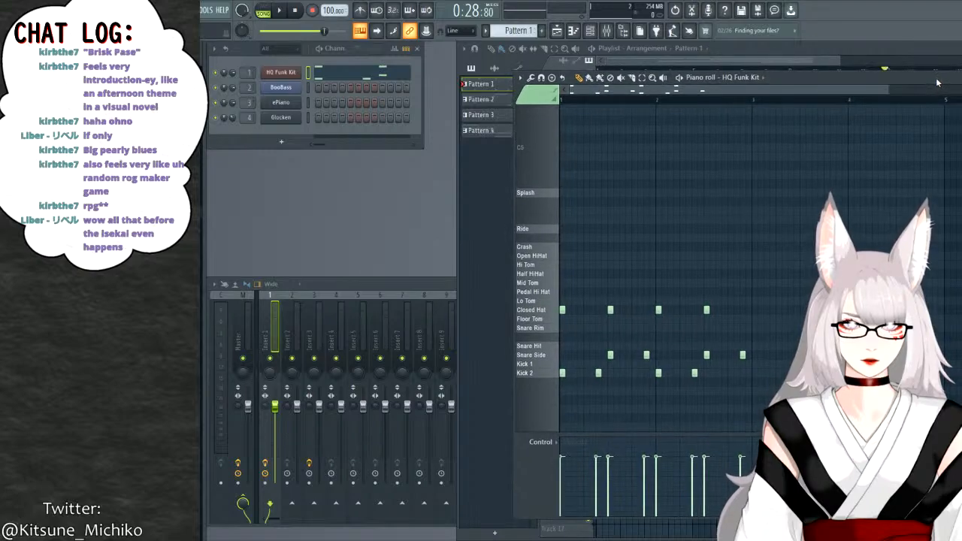
key("F7")
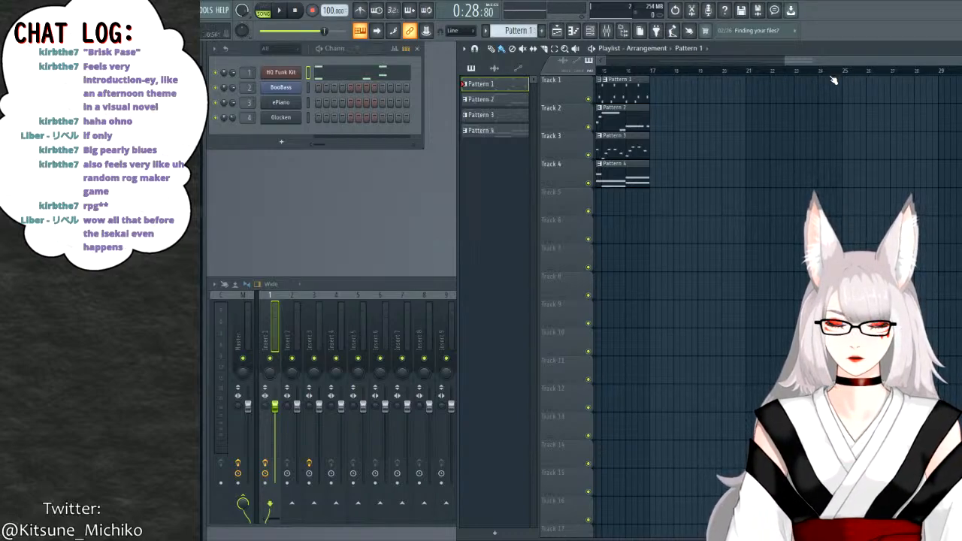
Play a short stretch of the song from bar 16, near the end of the arrangement, and stop playback.
left_click_drag(830, 62, 789, 64)
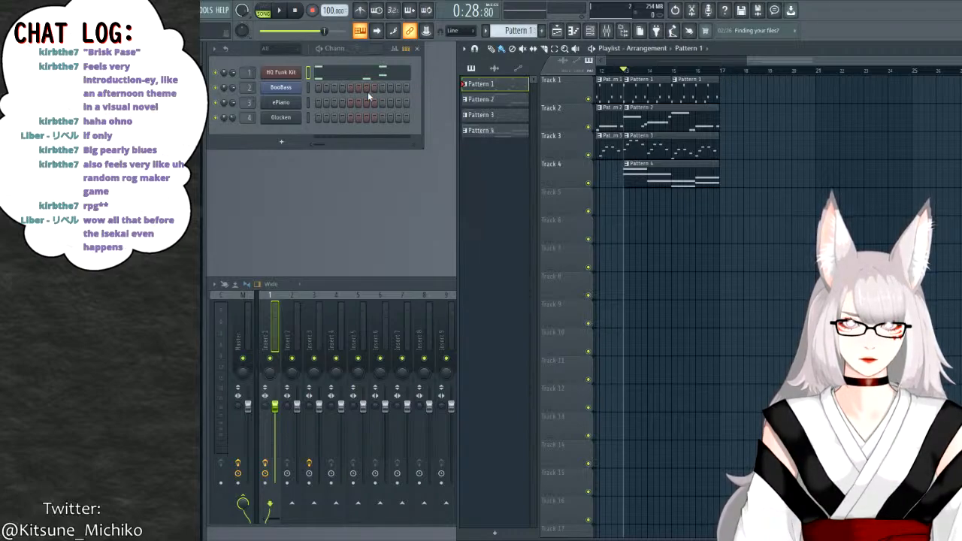
left_click(696, 70)
key("space")
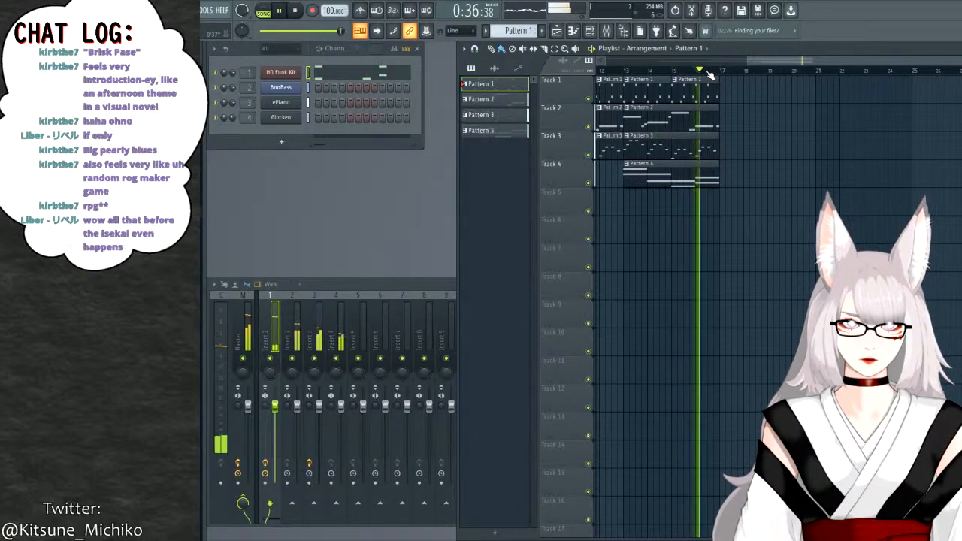
left_click(296, 11)
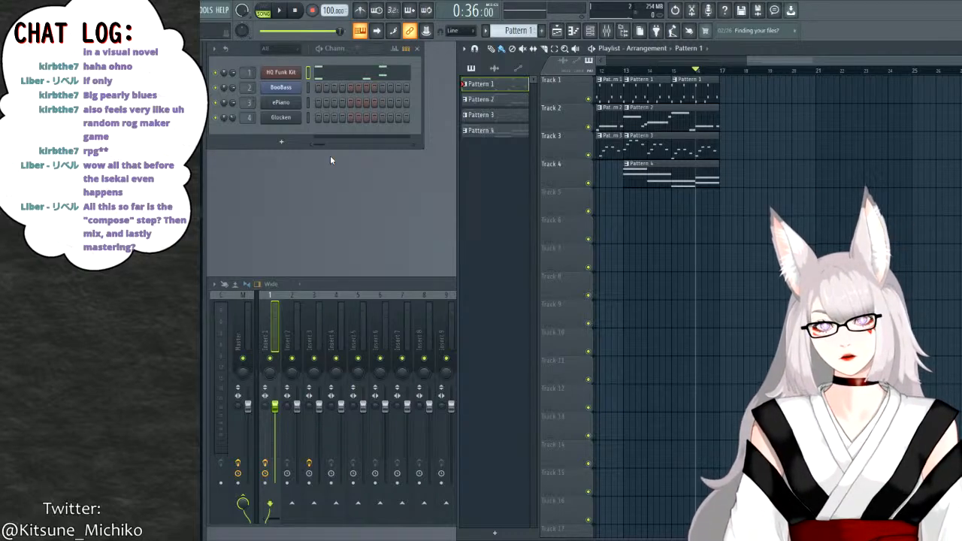
Widen the mixer and open Insert 1's Fruity Multiband Compressor and the Master's Fruity parametric EQ 2, spacing their windows apart.
double_click(377, 284)
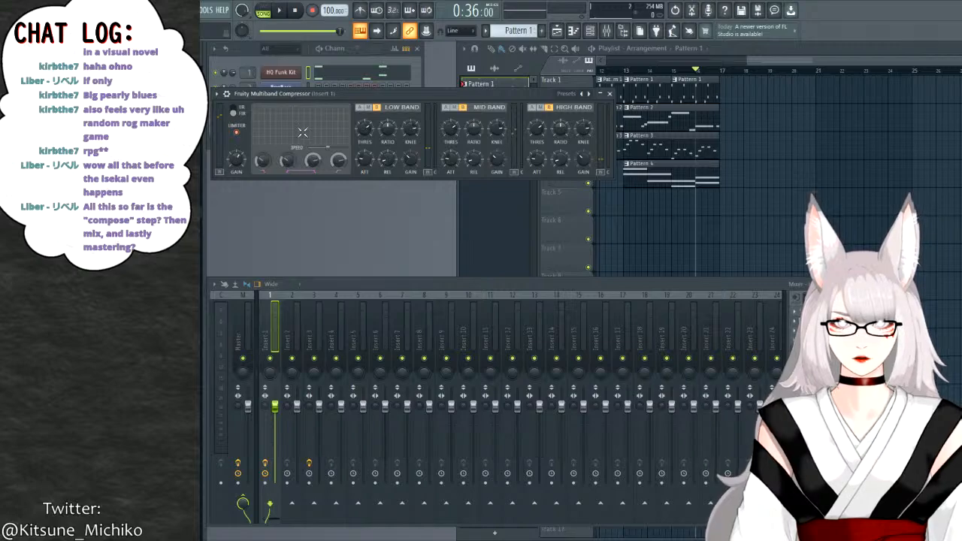
left_click_drag(373, 99, 376, 174)
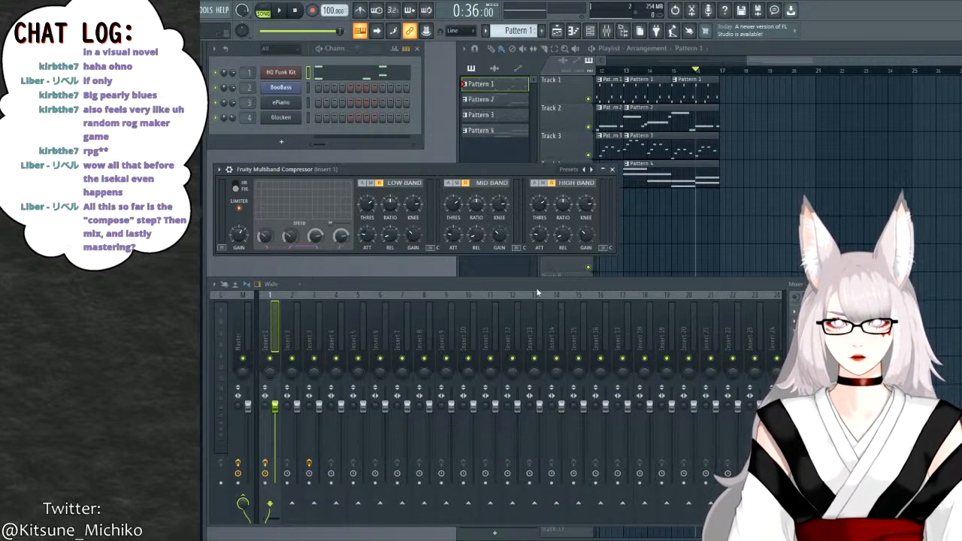
left_click(241, 326)
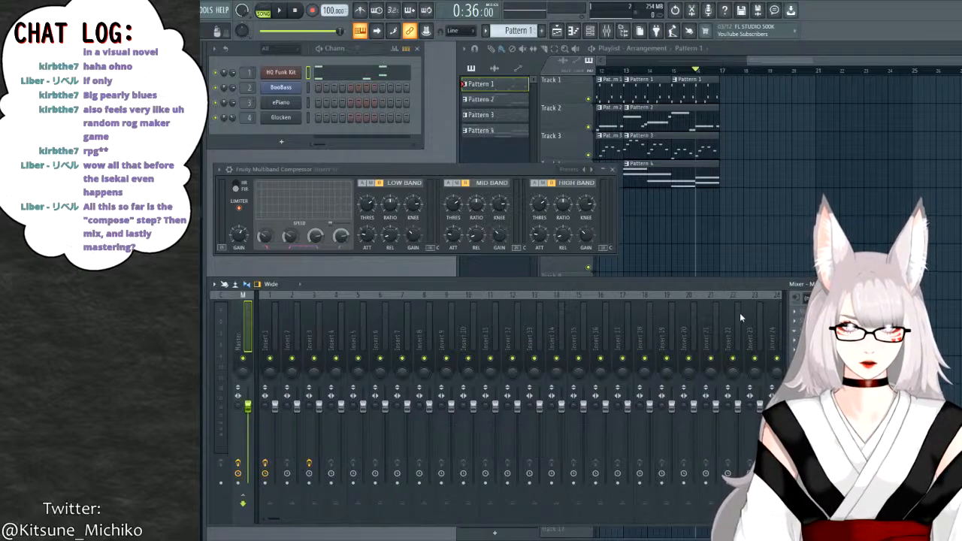
left_click(802, 319)
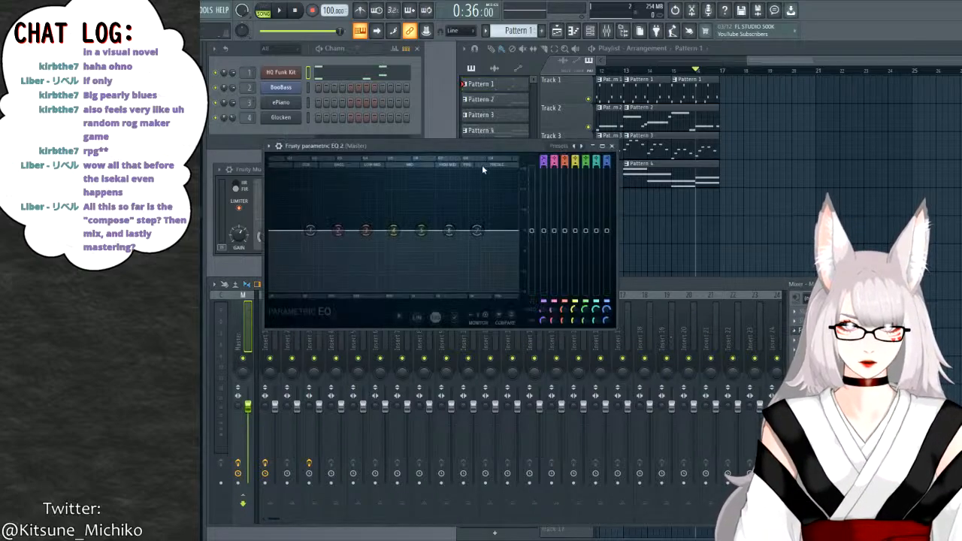
left_click_drag(472, 147, 650, 202)
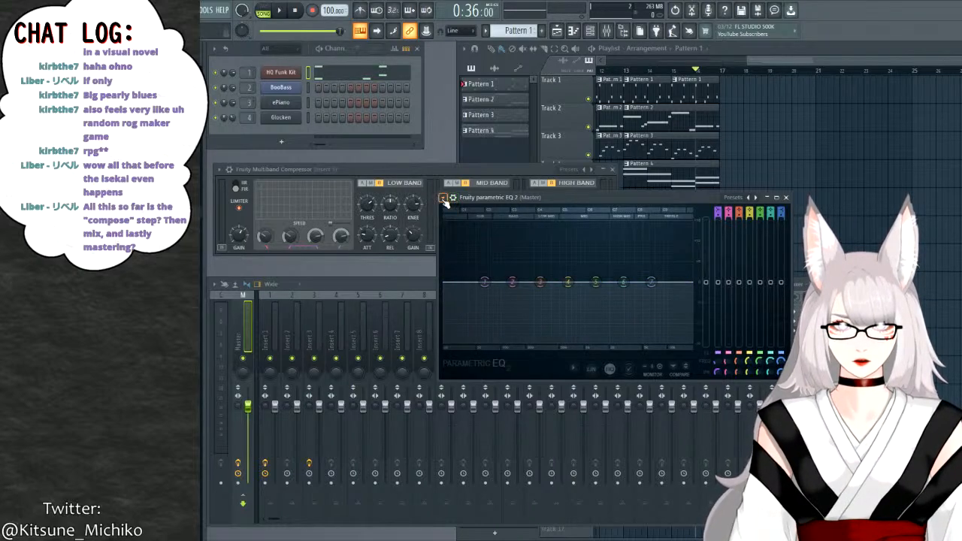
View the Master's parametric EQ at full size, restore its window, and try the 40Hz cut preset before reverting it.
double_click(610, 197)
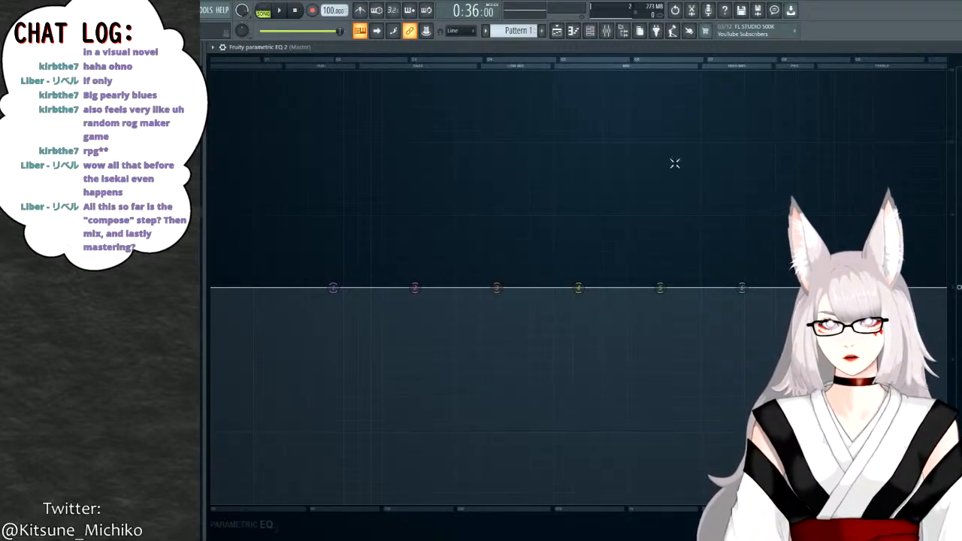
double_click(579, 47)
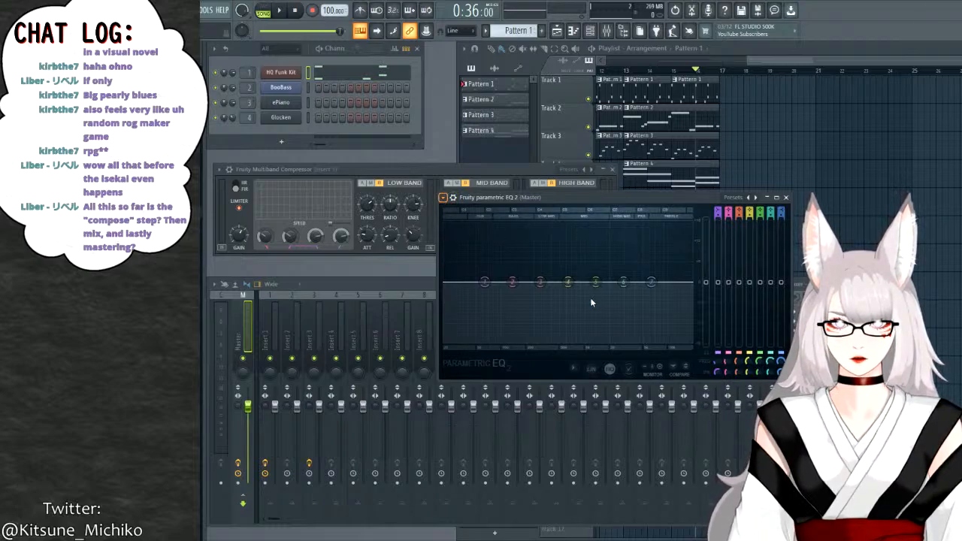
left_click(757, 197)
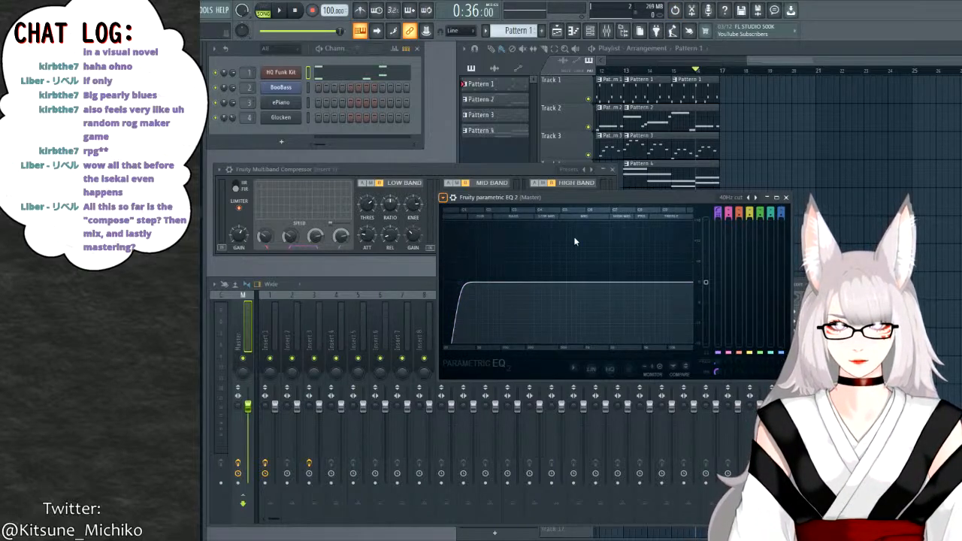
key("ctrl+z")
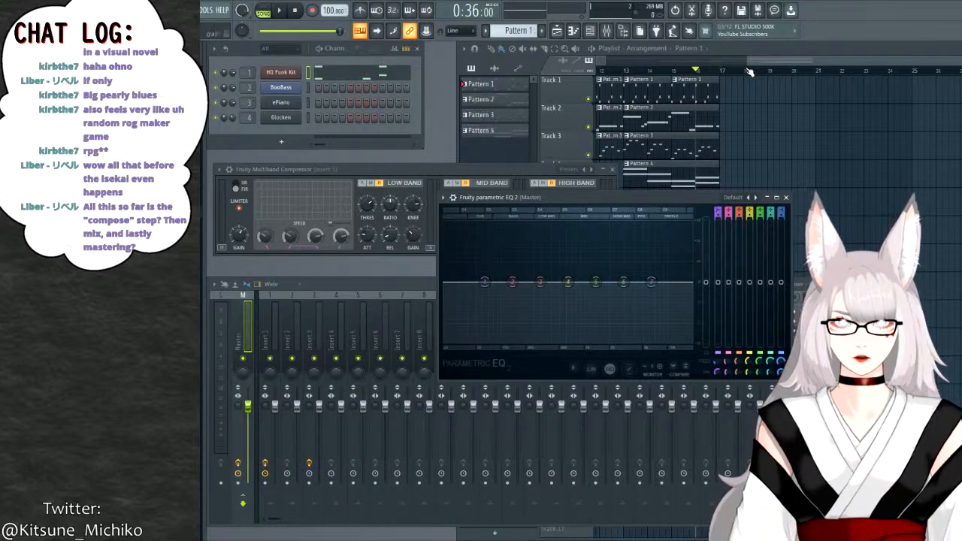
Play the song from the start and reposition the Master's parametric EQ so its spectrum and the compressor's graph can be watched.
left_click(510, 73)
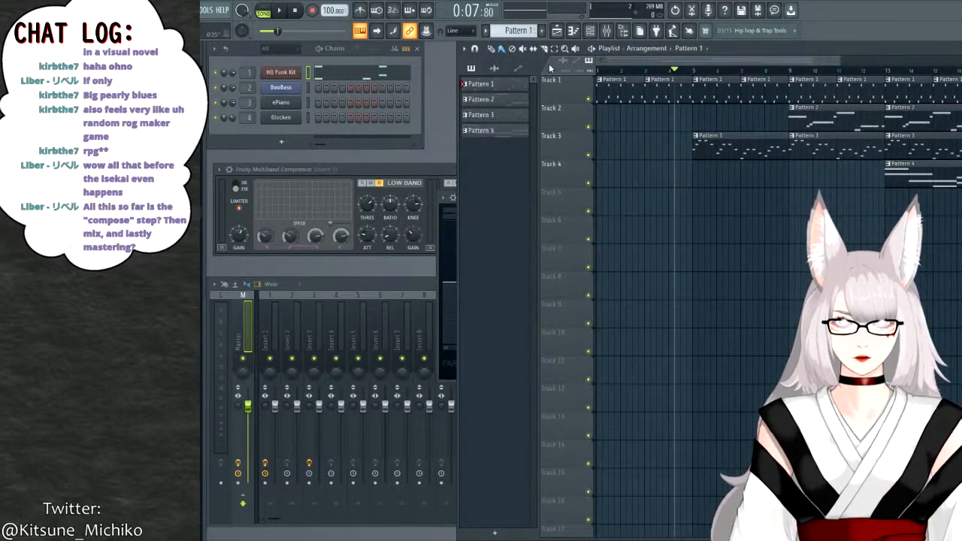
key("space")
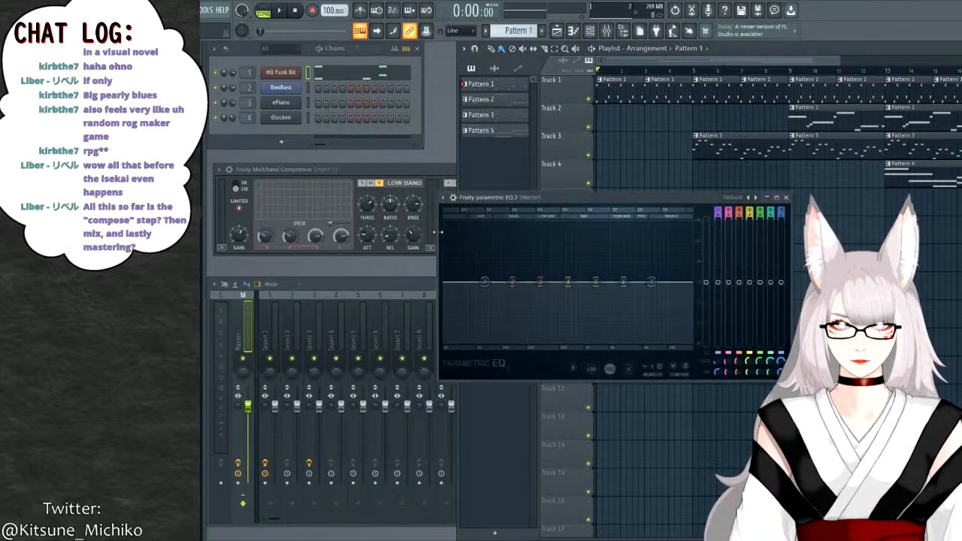
left_click(442, 230)
left_click_drag(546, 198, 314, 196)
key("space")
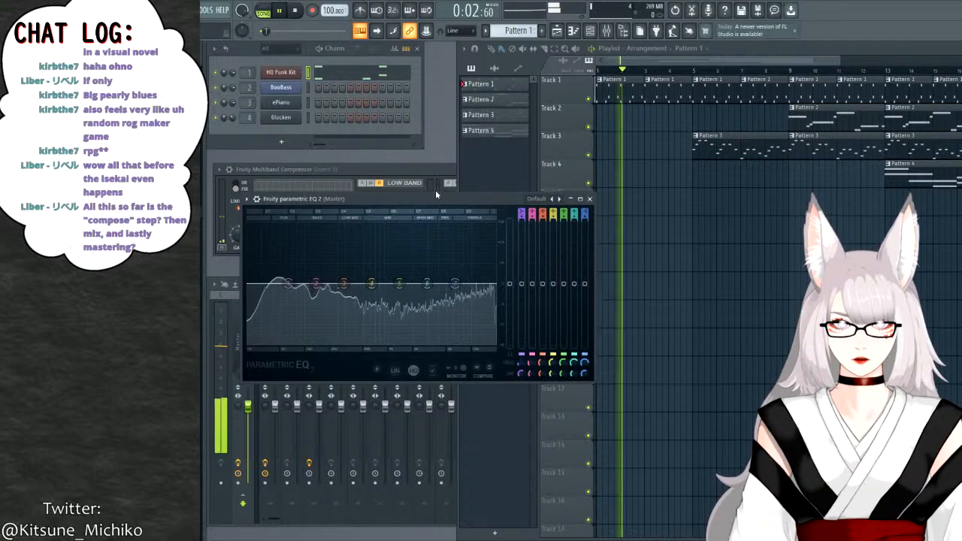
left_click_drag(427, 192, 540, 187)
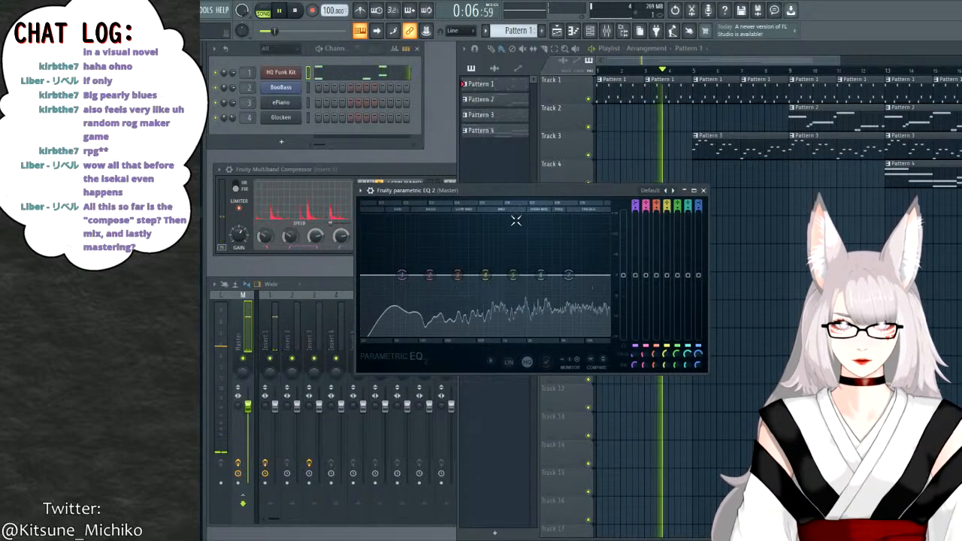
Stop playback, play the Glocken channel on its own near the end of the arrangement while watching the Master's EQ spectrum, and stop.
left_click(282, 13)
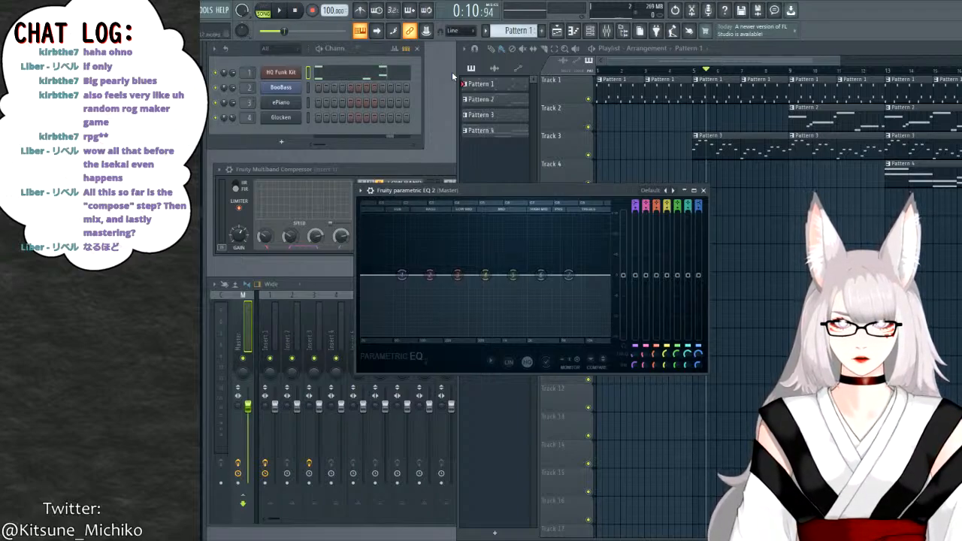
key("space")
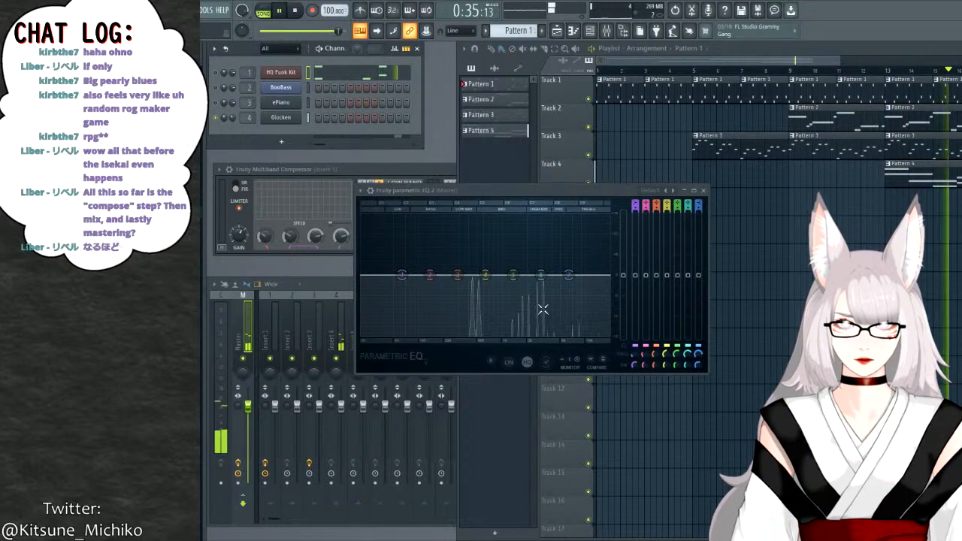
left_click(295, 12)
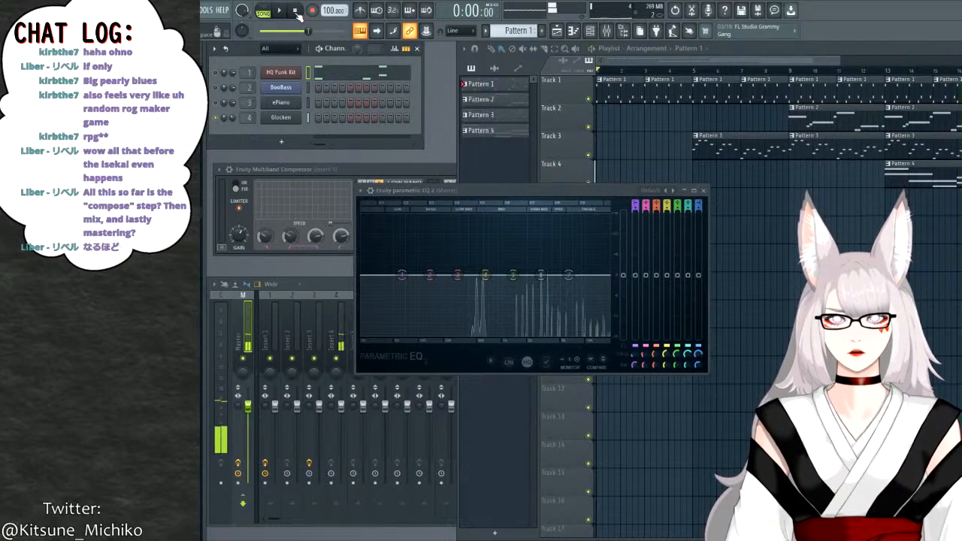
Move the Master's parametric EQ over the compressor, play the song from bar 9 with only the ePiano unmuted, and stop.
left_click(834, 51)
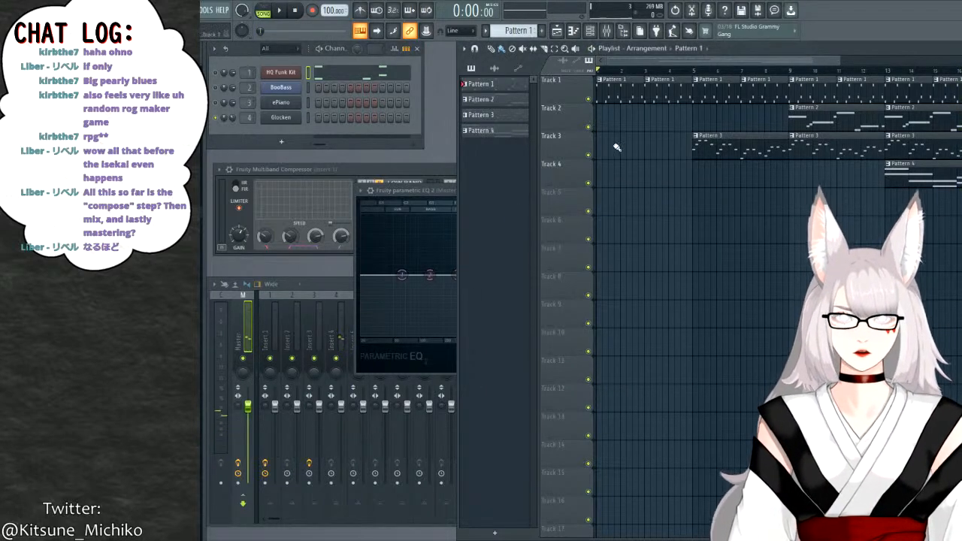
left_click_drag(432, 192, 319, 175)
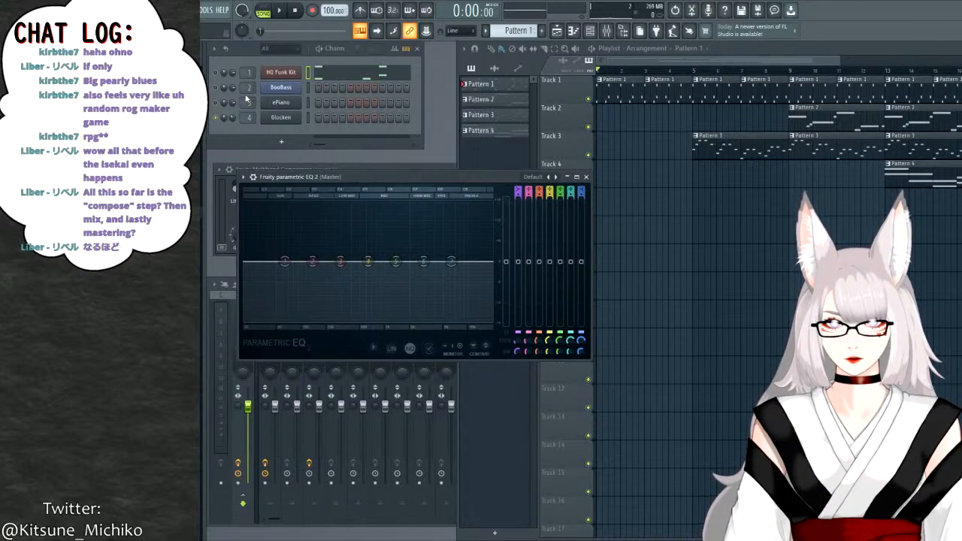
left_click(223, 107)
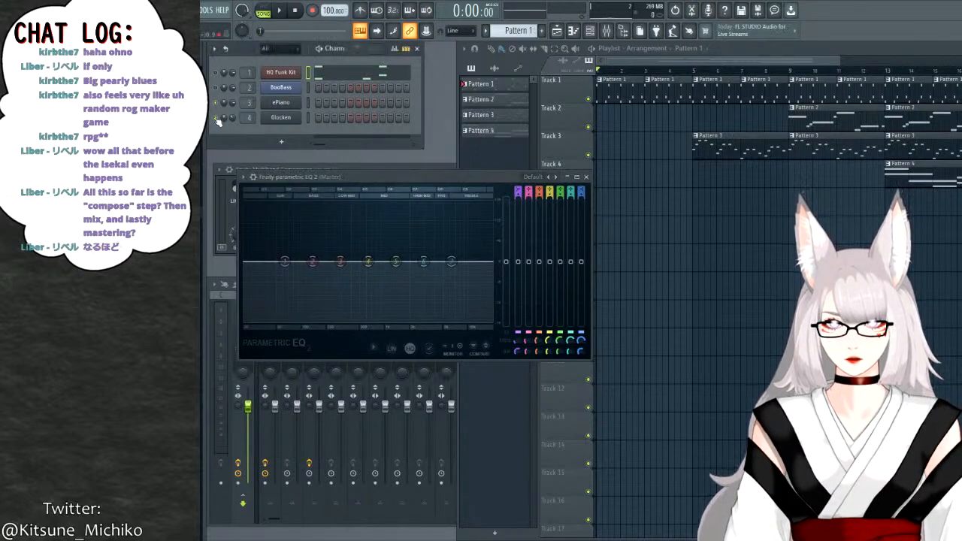
left_click(792, 72)
key("space")
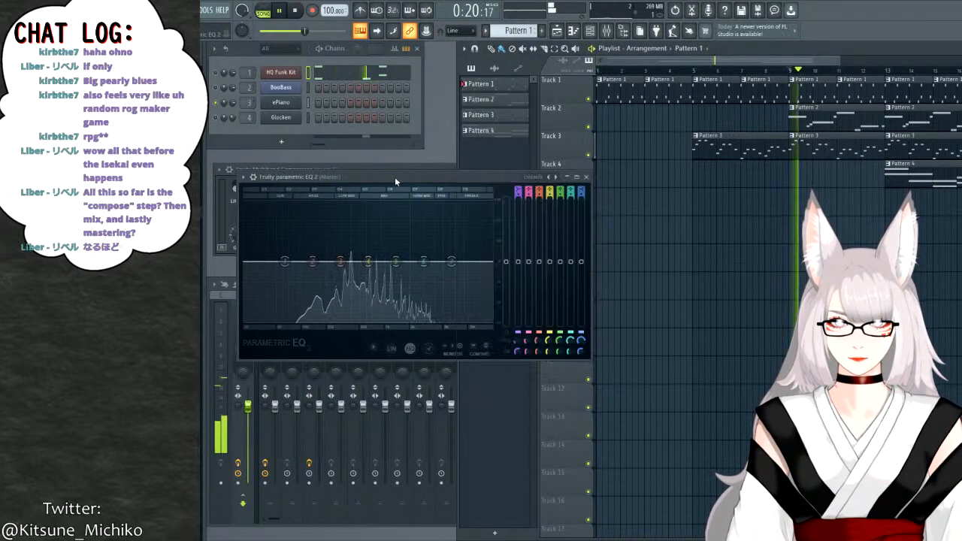
left_click(395, 181)
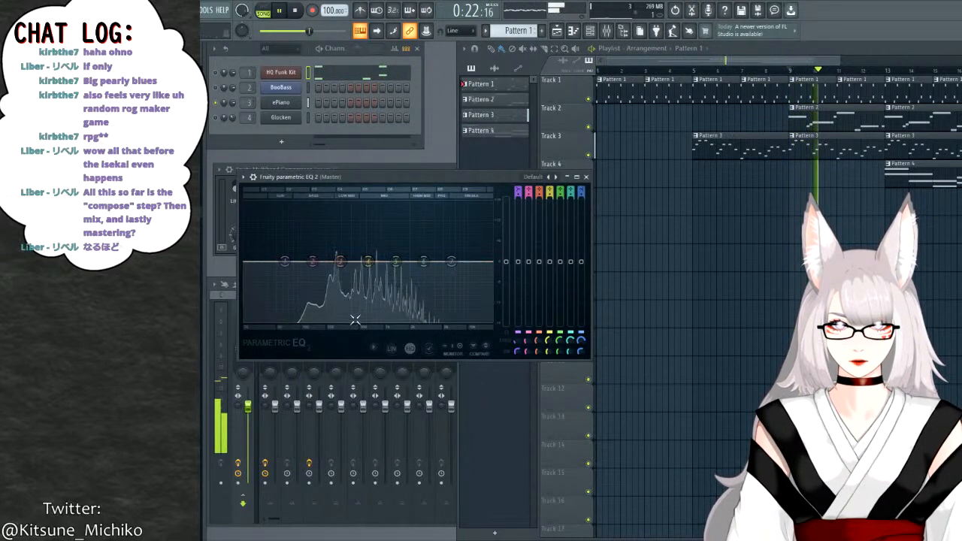
left_click(295, 9)
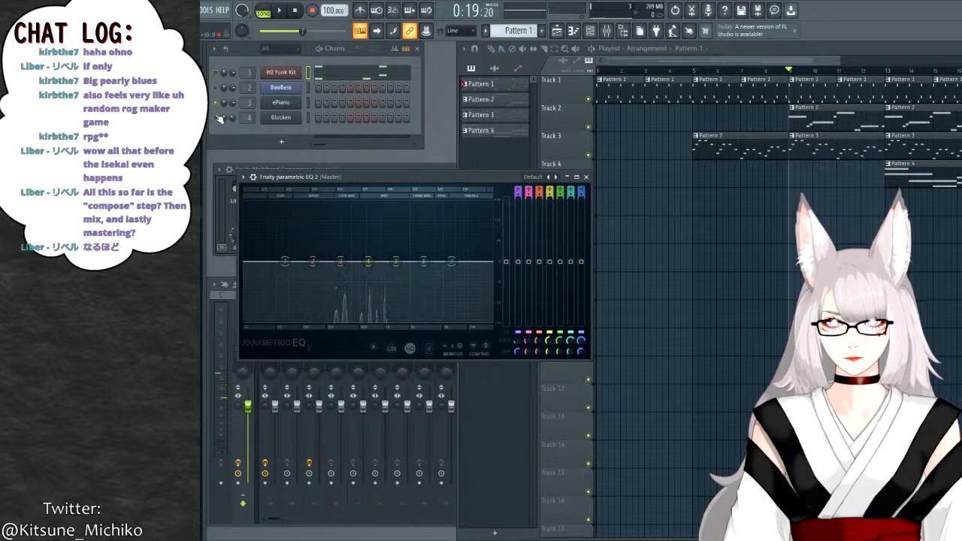
Unmute BooBass and play the passage from bar 9 twice to compare its low frequencies with the ePiano in the EQ spectrum.
left_click(279, 10)
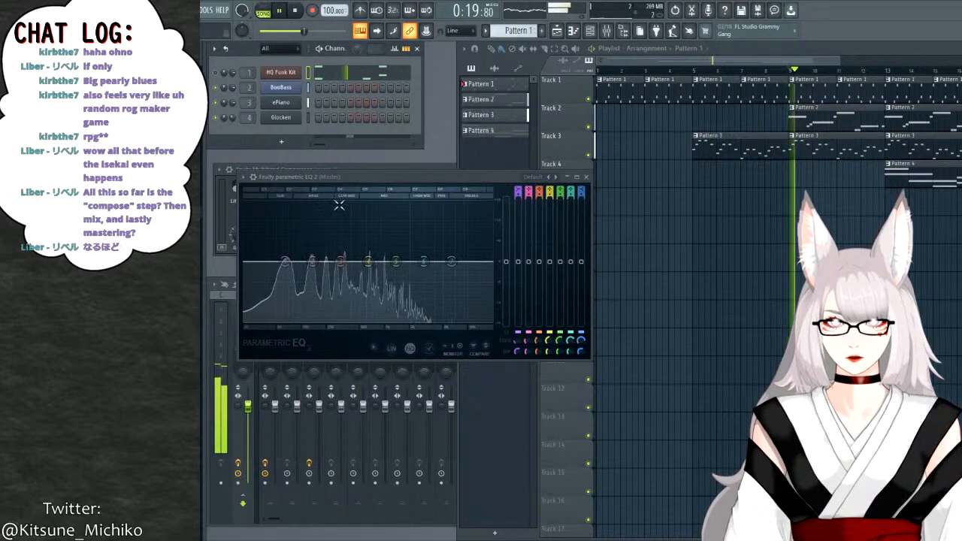
left_click(295, 11)
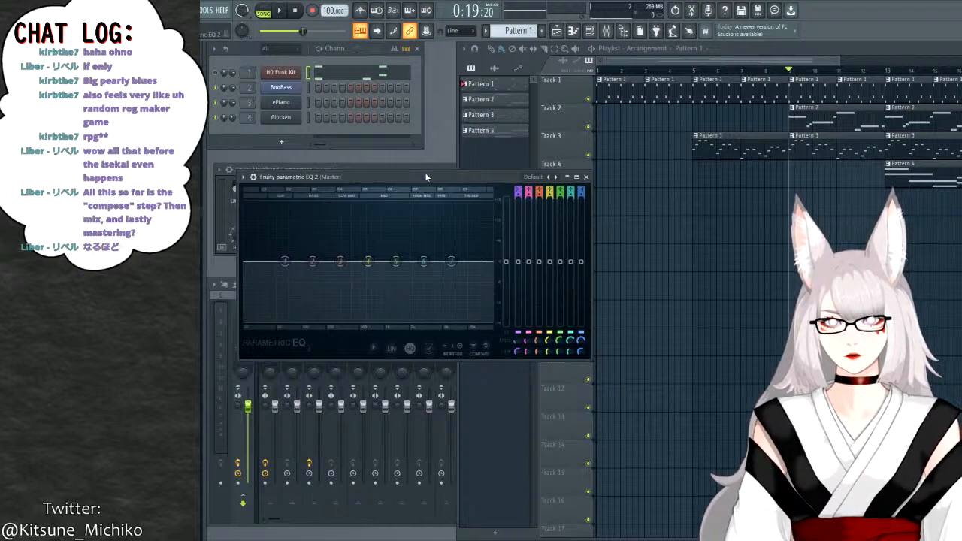
key("space")
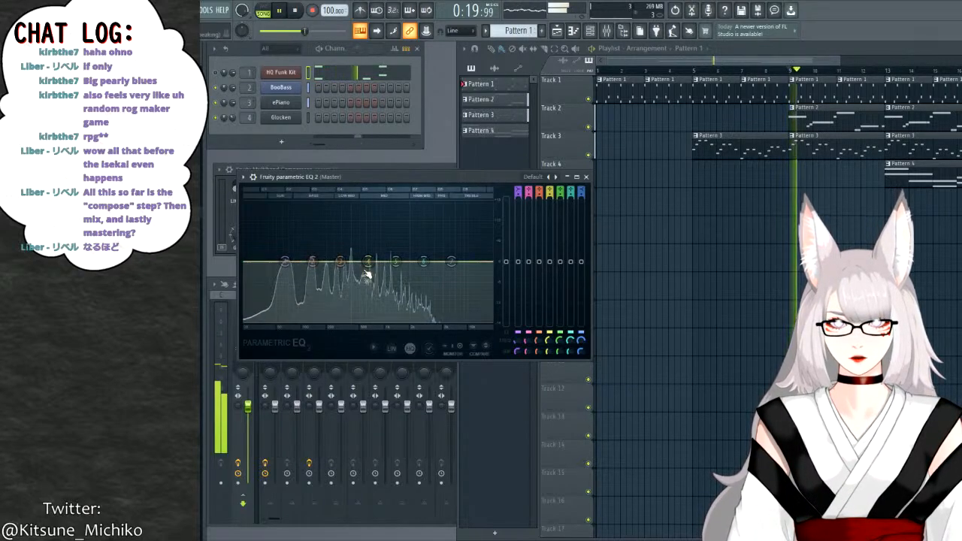
key("space")
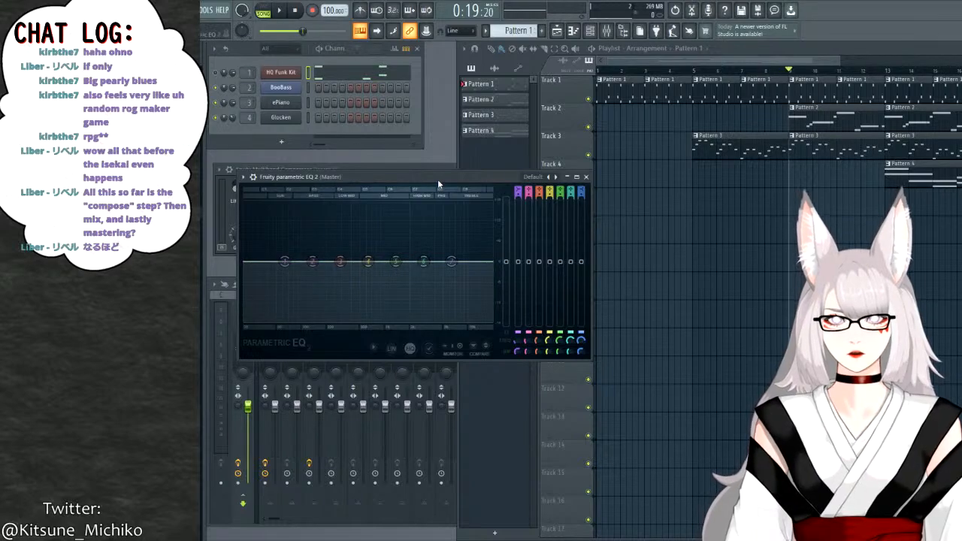
Close the Master's Fruity parametric EQ 2 and Insert 1's Fruity Multiband Compressor.
left_click(587, 177)
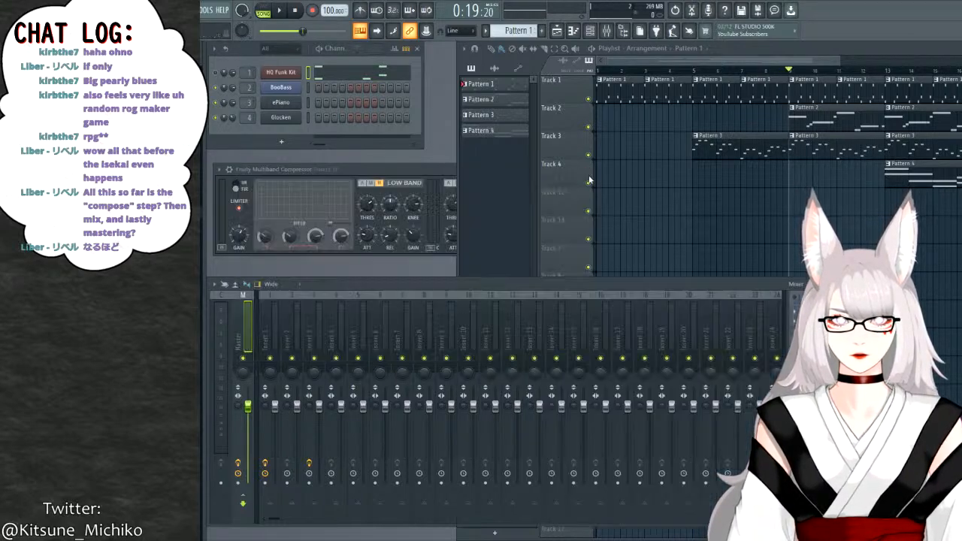
left_click(392, 169)
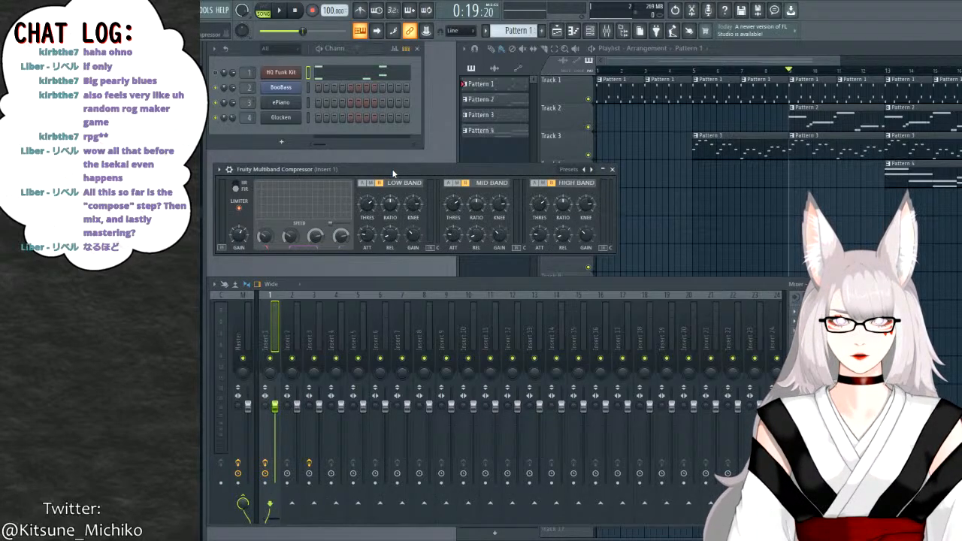
left_click(612, 170)
Unmute the remaining channels and play the end of the arrangement from bar 15, then stop playback.
left_click_drag(727, 60, 829, 59)
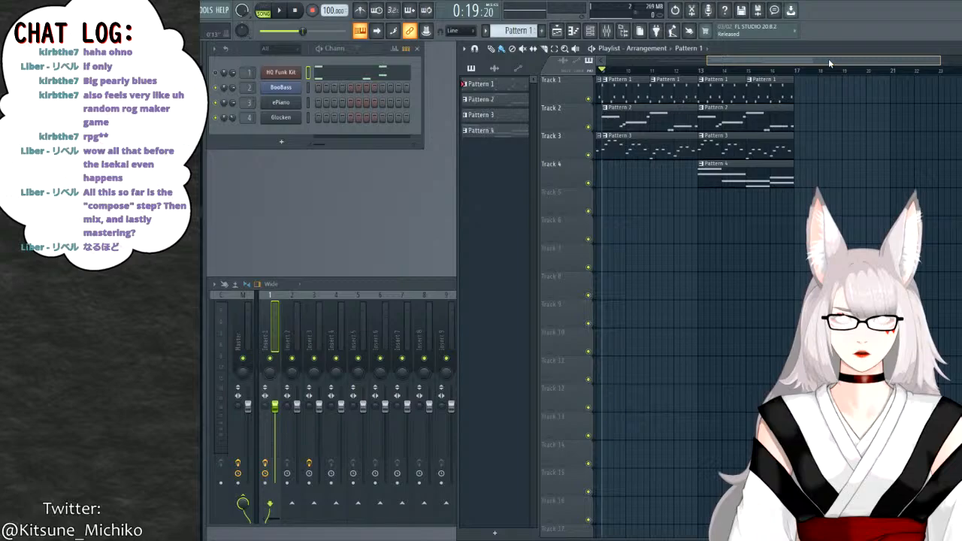
left_click(746, 69)
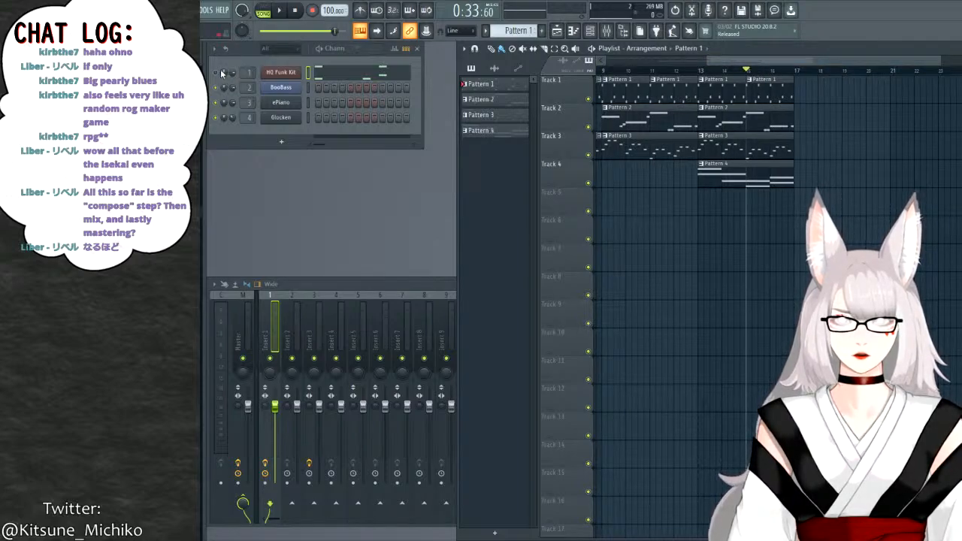
key("space")
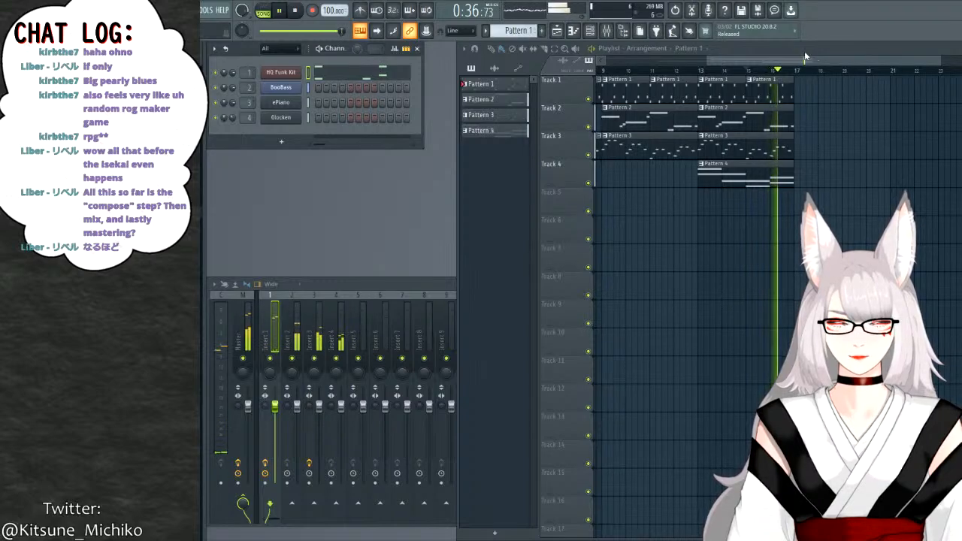
left_click(295, 11)
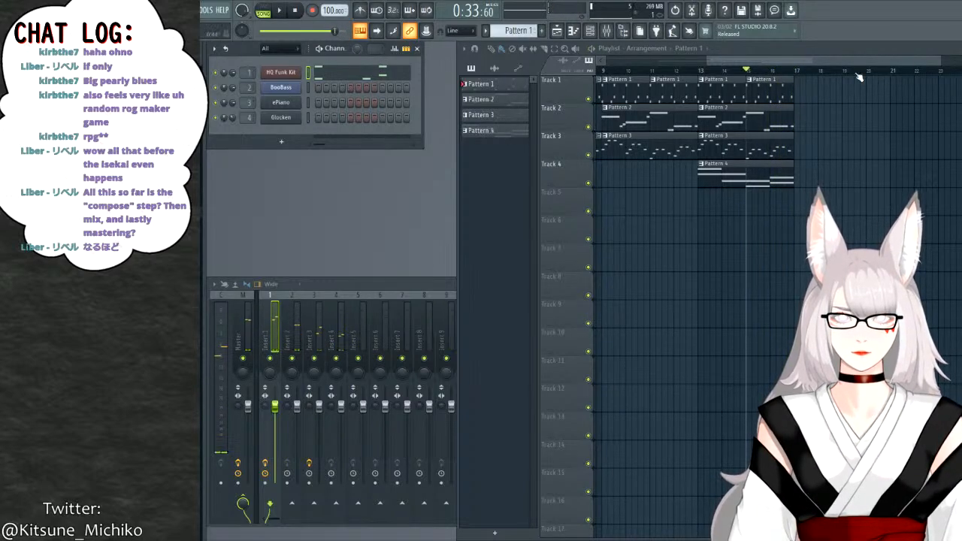
left_click_drag(853, 60, 904, 60)
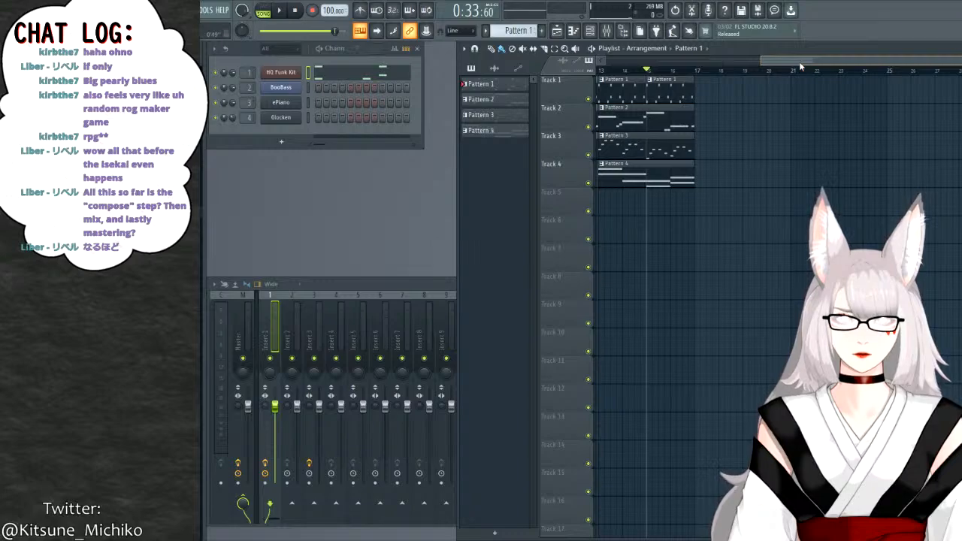
left_click_drag(768, 58, 834, 65)
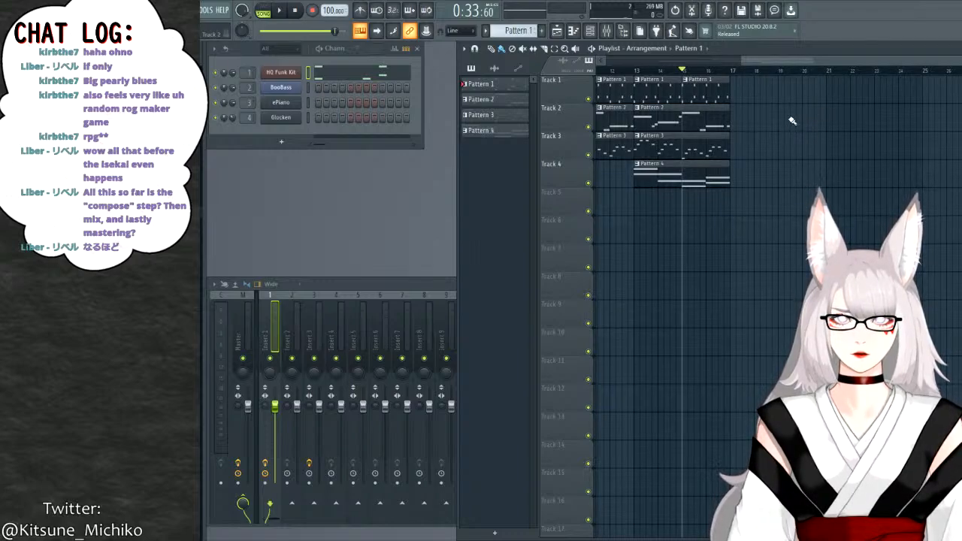
left_click_drag(808, 60, 810, 60)
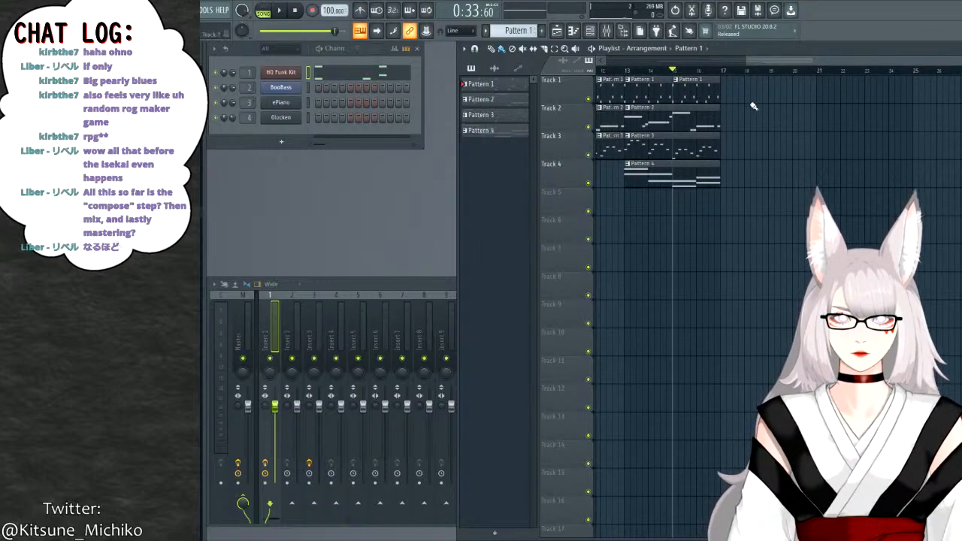
Select Pattern 3, play it briefly in pattern mode, and open its ePiano notes in the piano roll.
scroll(524, 31, "down", 2)
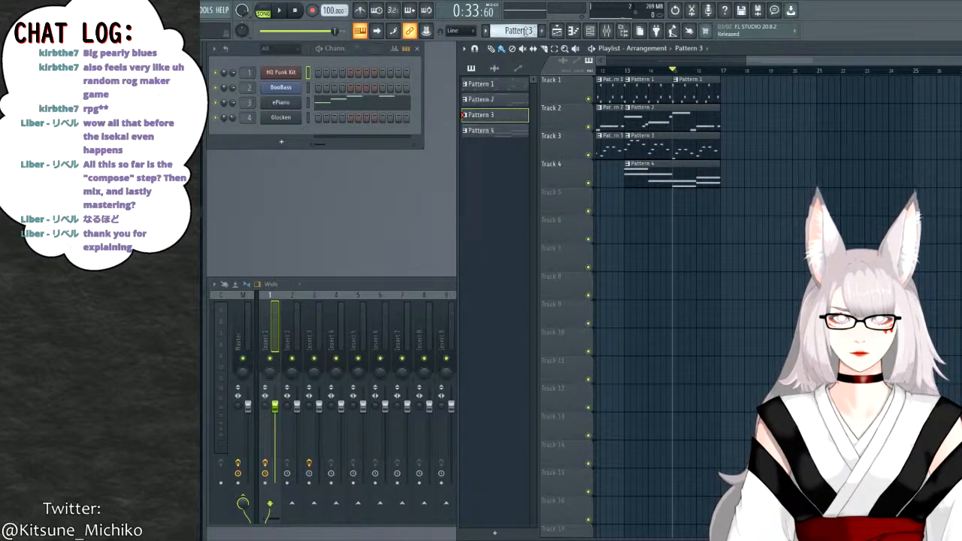
left_click(263, 10)
left_click(278, 10)
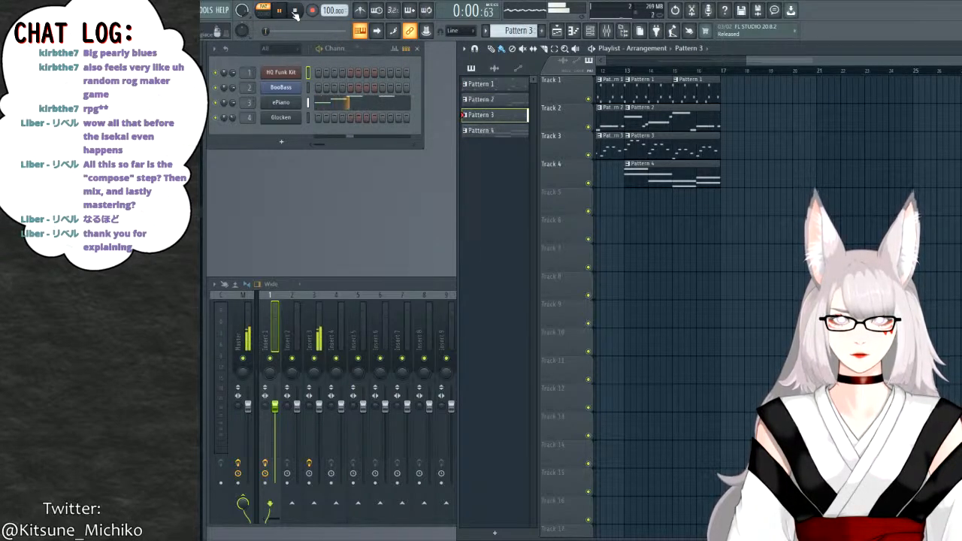
left_click(295, 11)
key("F7")
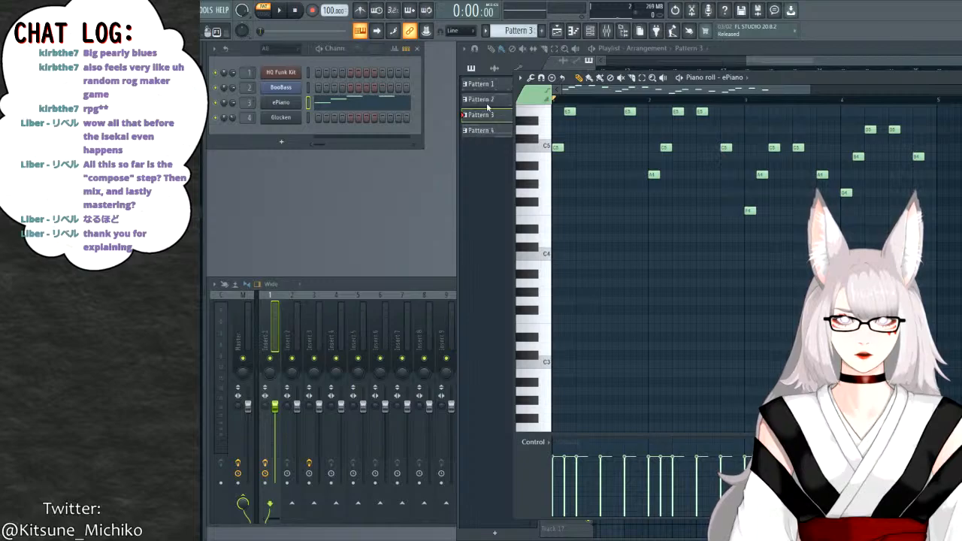
Add an empty Pattern 5, close the piano roll, and move the new pattern ahead of the Glocken pattern in the list.
left_click(542, 30)
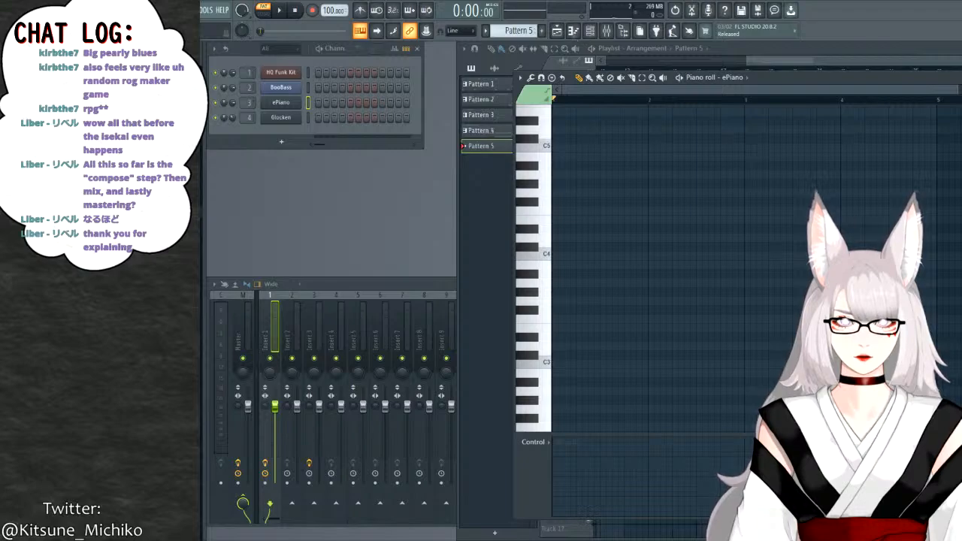
left_click(495, 147)
left_click_drag(496, 124, 504, 130)
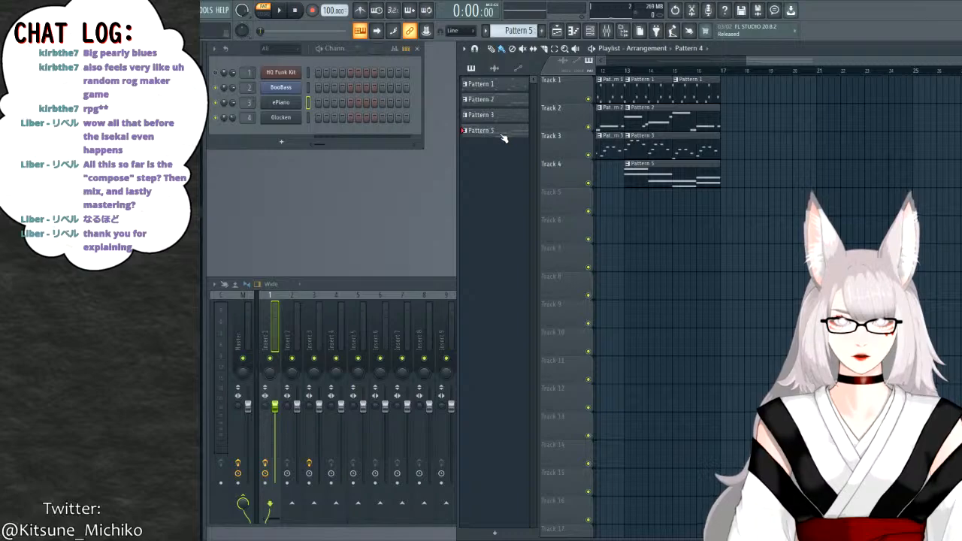
left_click(501, 136)
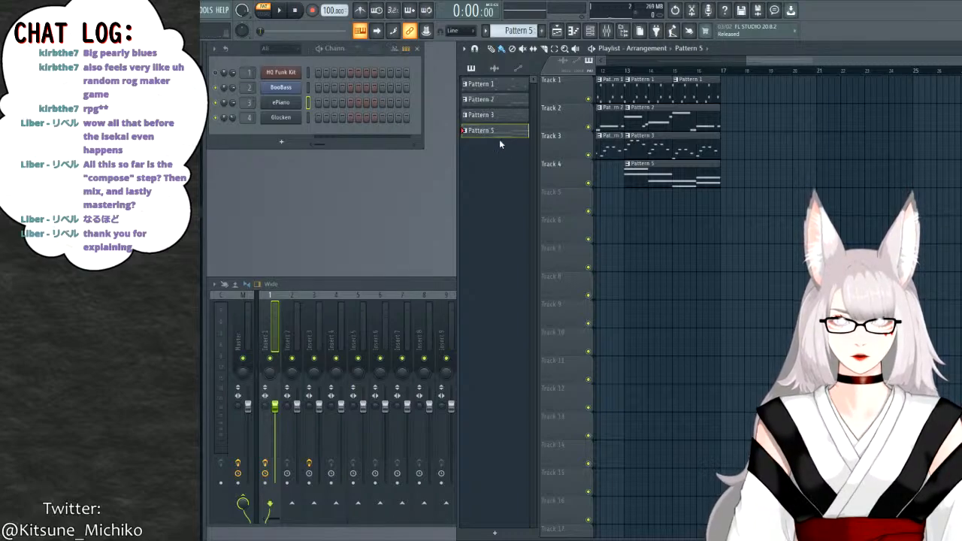
scroll(633, 61, "up", 3)
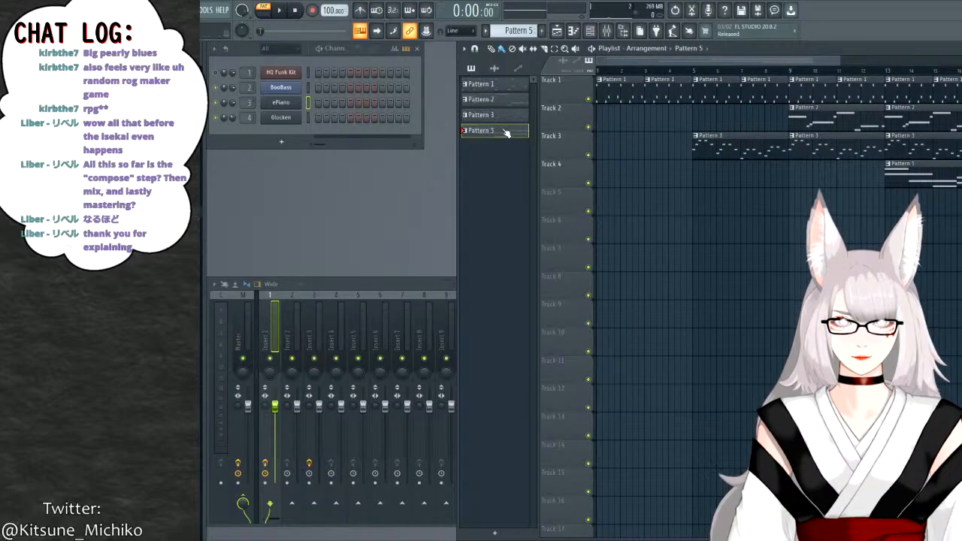
View Pattern 5's Glocken notes in the piano roll, close it, and play the pattern briefly.
double_click(467, 131)
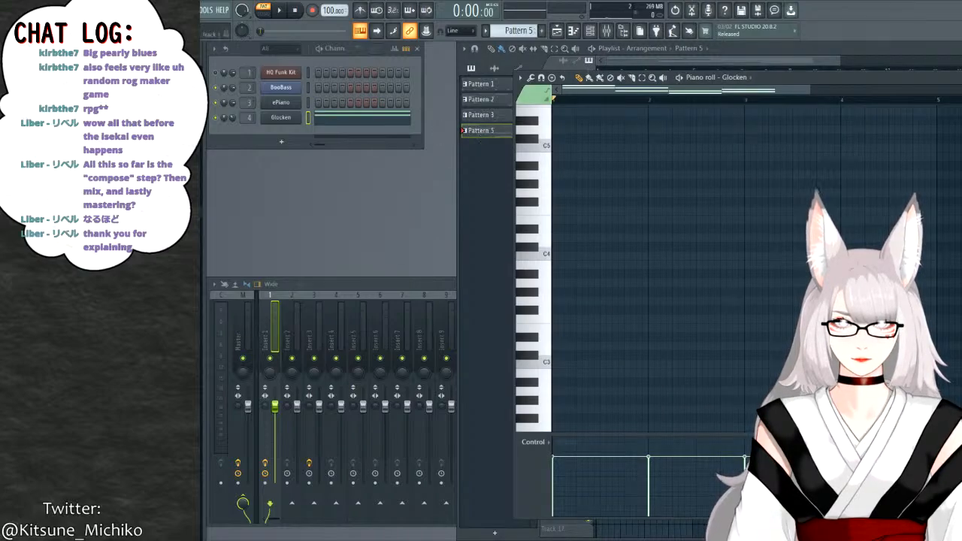
key("Escape")
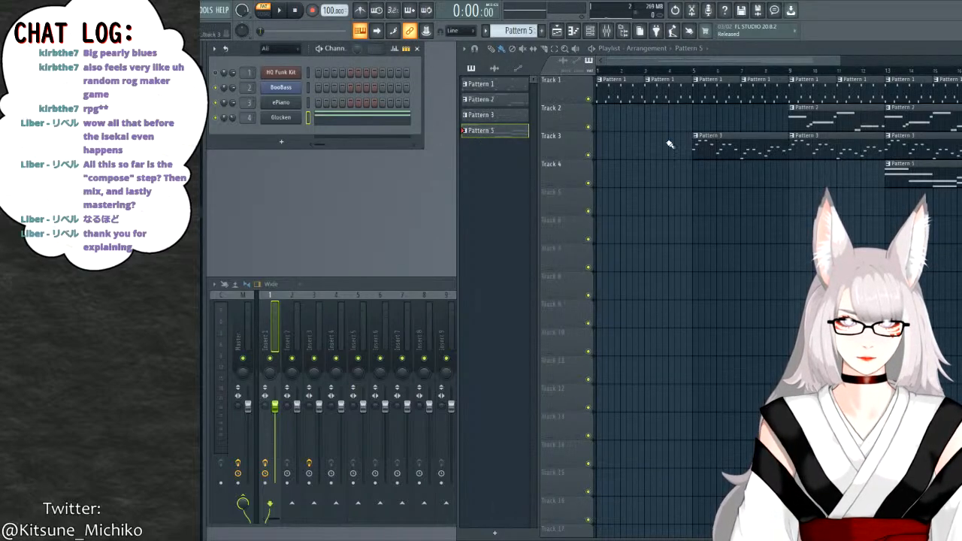
left_click(281, 11)
left_click(295, 10)
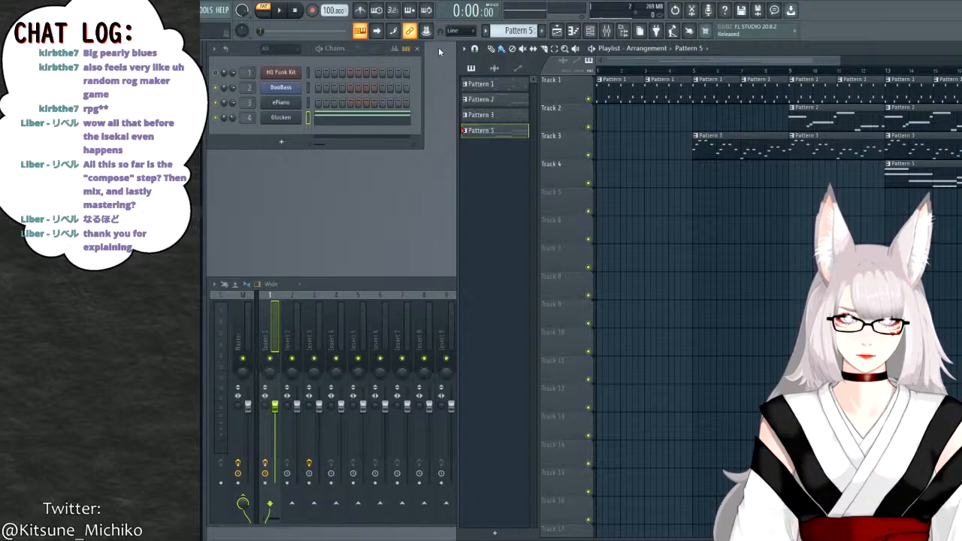
Rename the Glocken pattern from Pattern 5 to Pattern 4 and add an empty pattern ahead of it in the list.
double_click(476, 132)
key("F7")
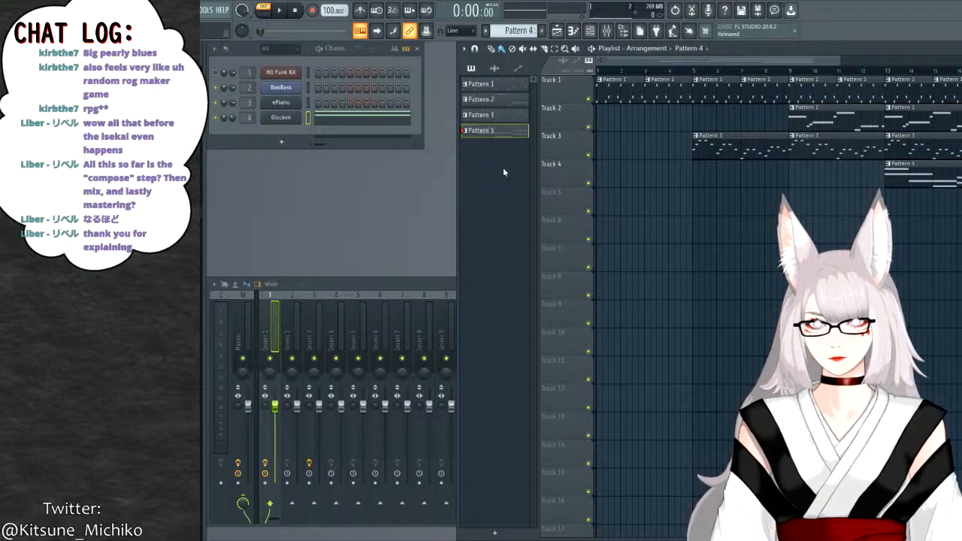
key("KP_Add")
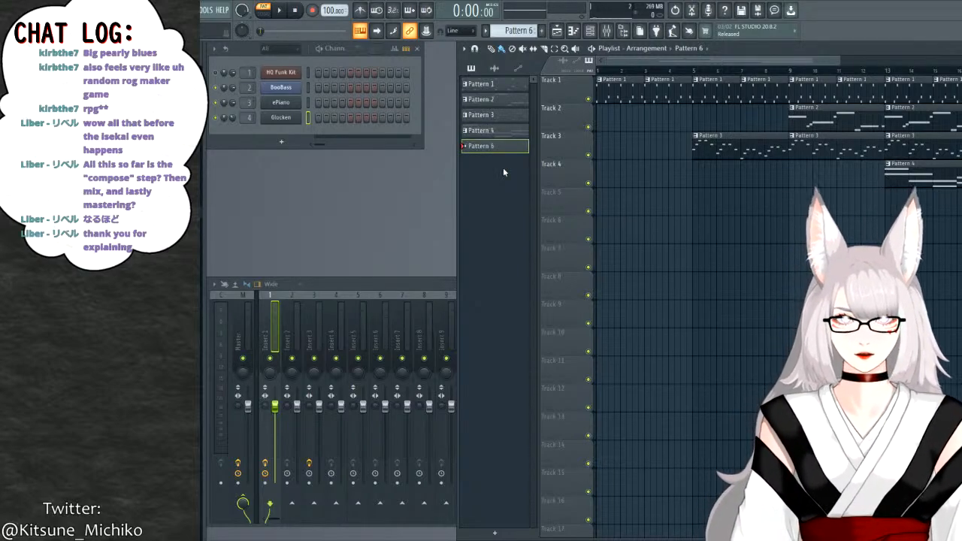
key("KP_Subtract")
key("ctrl+shift+Insert")
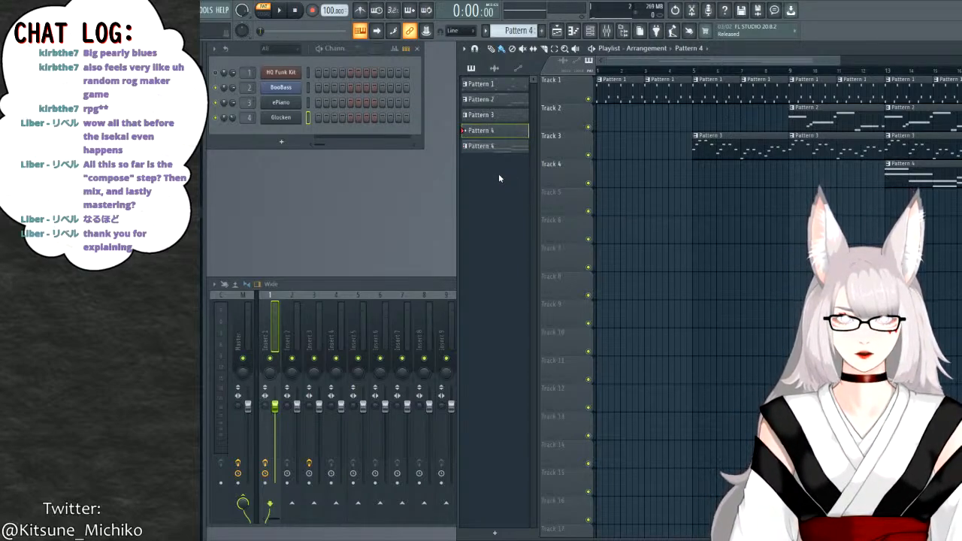
Undo the empty pattern added ahead of the Glocken pattern, and try adding an empty one after it.
left_click(481, 146)
left_click(474, 131)
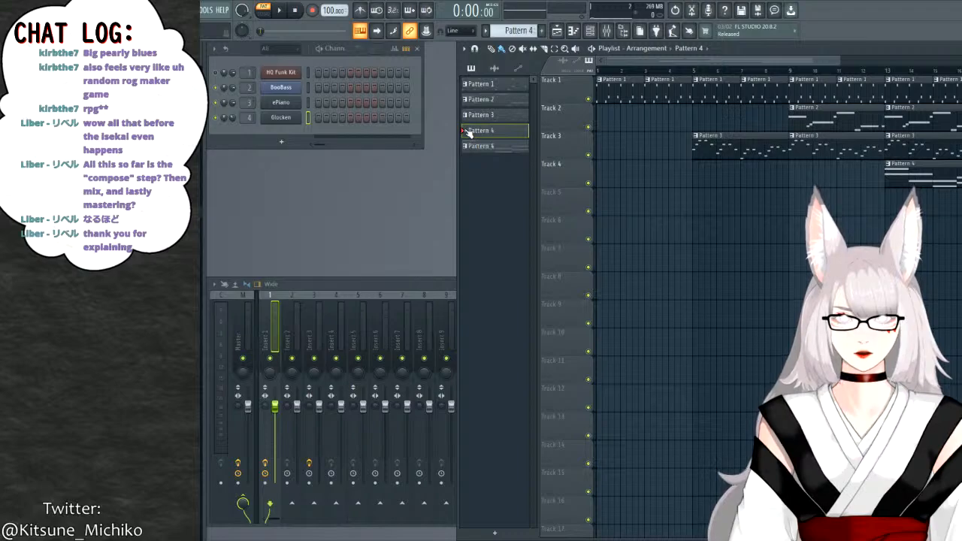
key("ctrl+z")
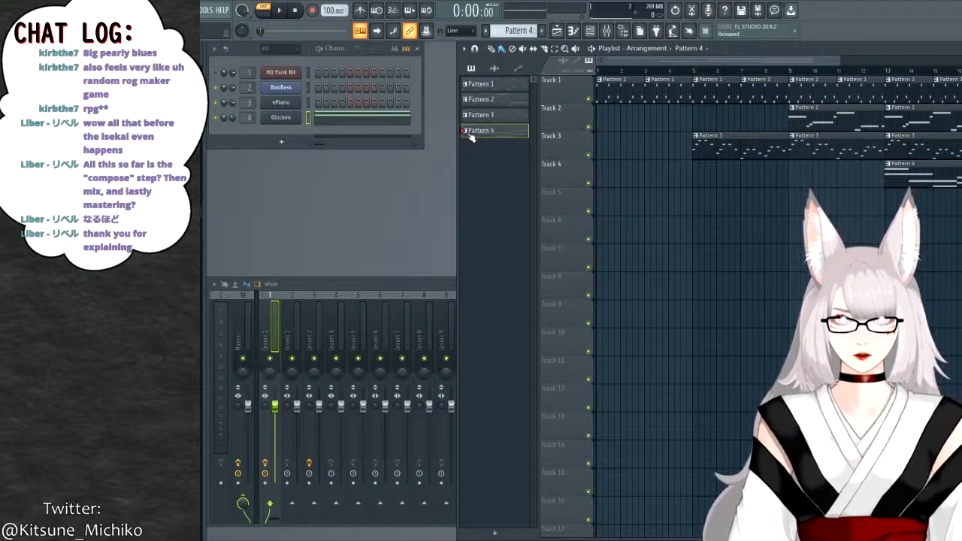
key("F4")
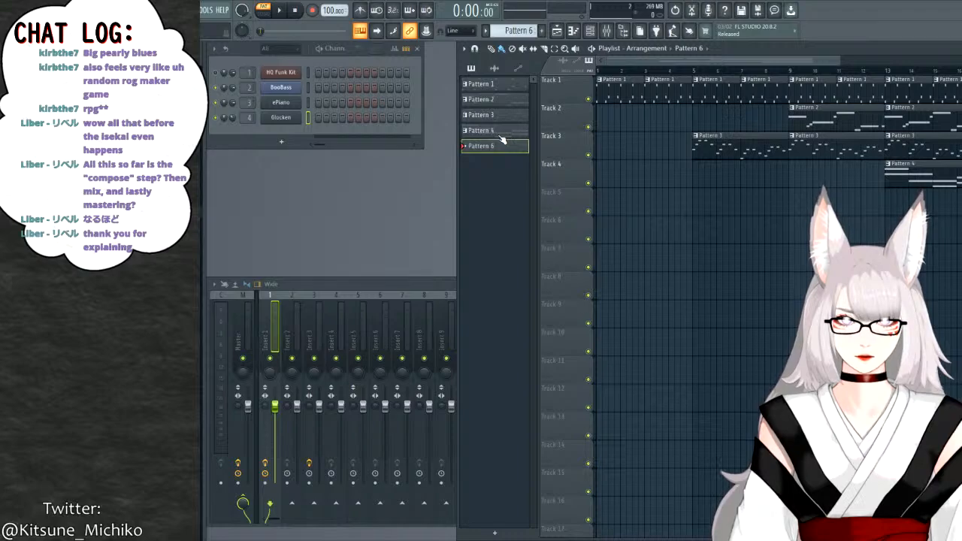
left_click(500, 135)
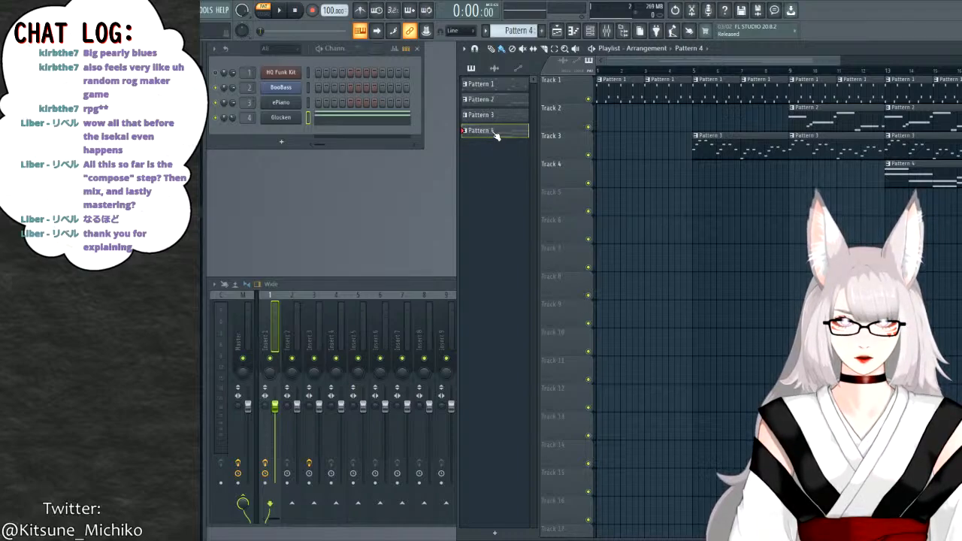
Try moving Pattern 3 below the Glocken pattern in the list, and undo the reordering.
left_click_drag(491, 116, 499, 129)
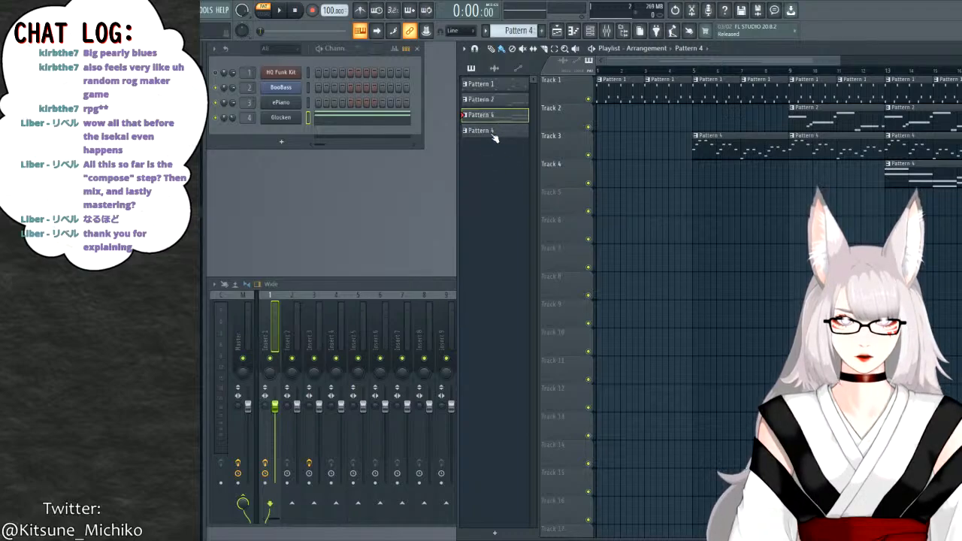
key("ctrl+z")
left_click(481, 134)
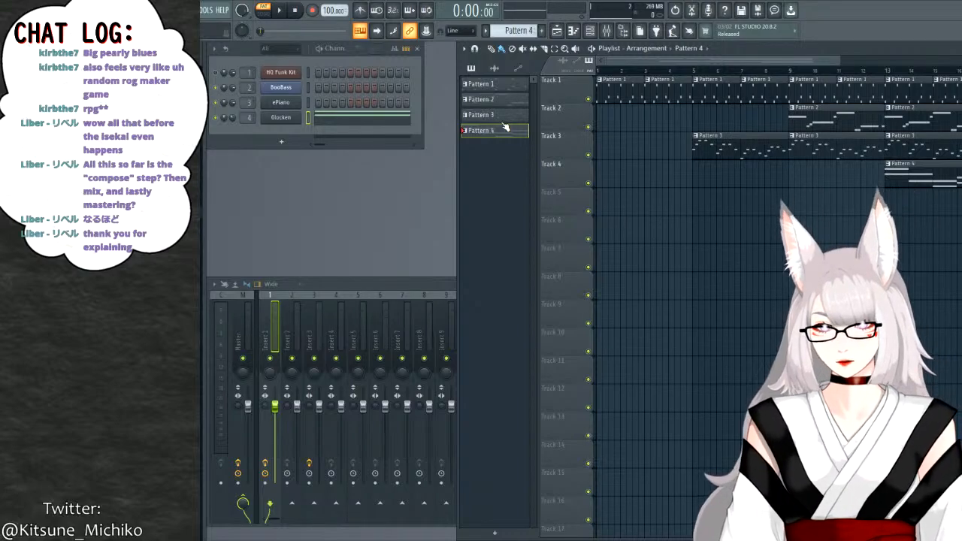
Add an empty Pattern 5 after the Glocken pattern and open its ePiano channel in the piano roll.
key("F4")
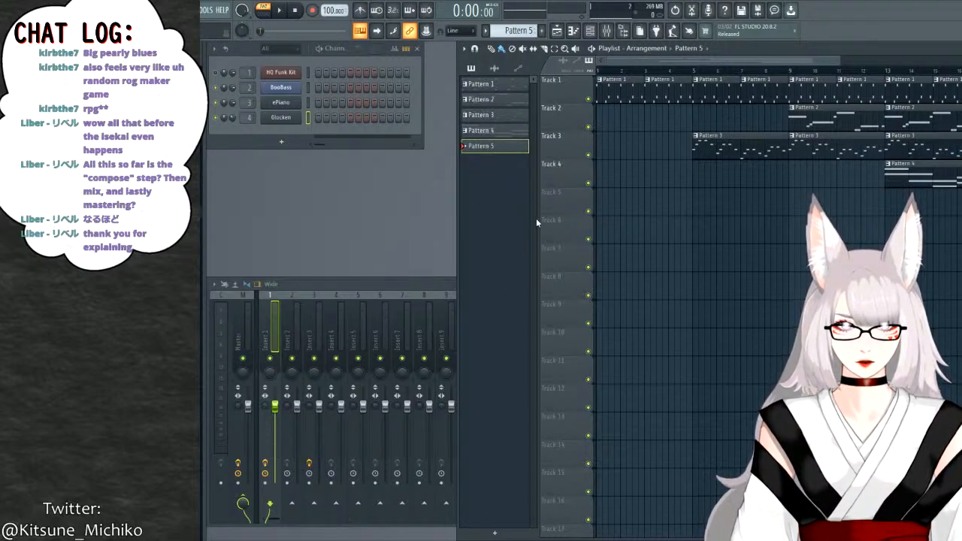
left_click(511, 134)
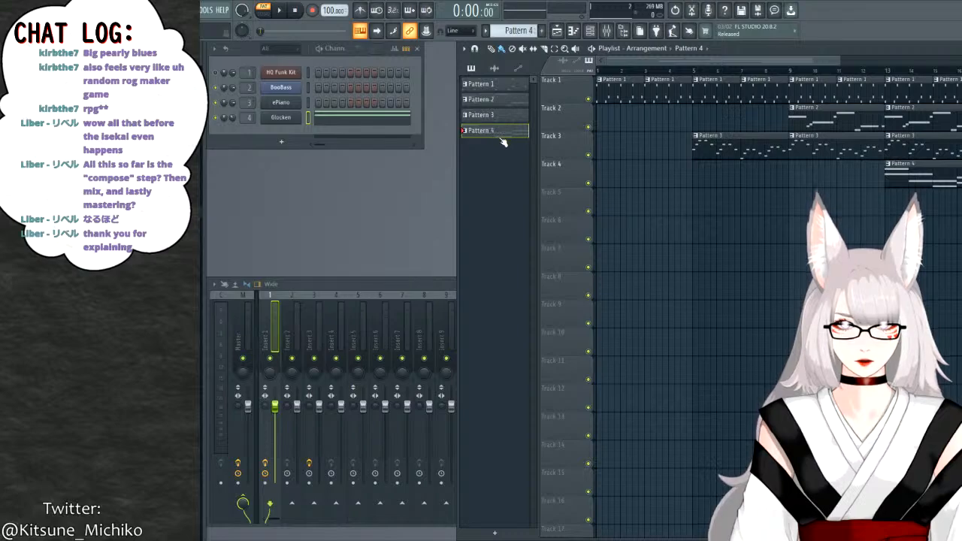
key("F4")
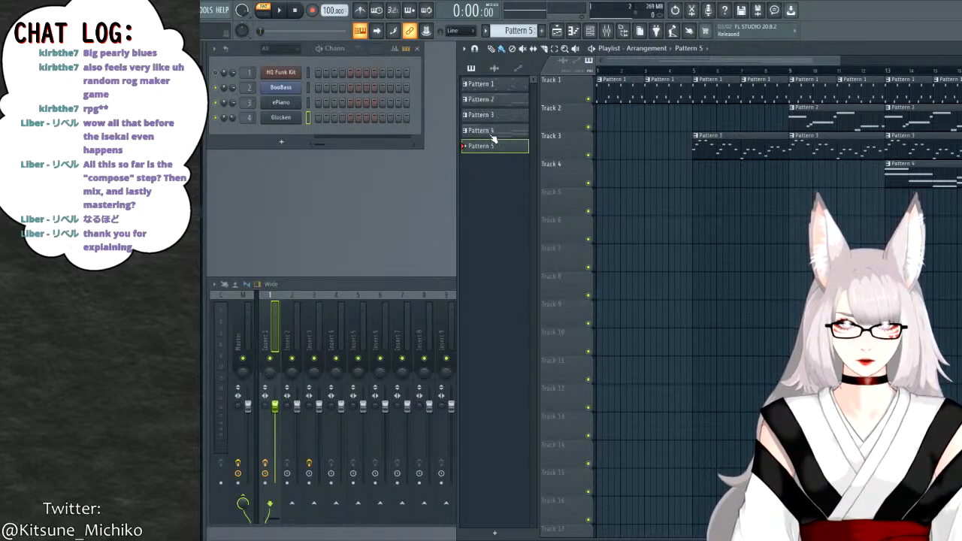
left_click(493, 136)
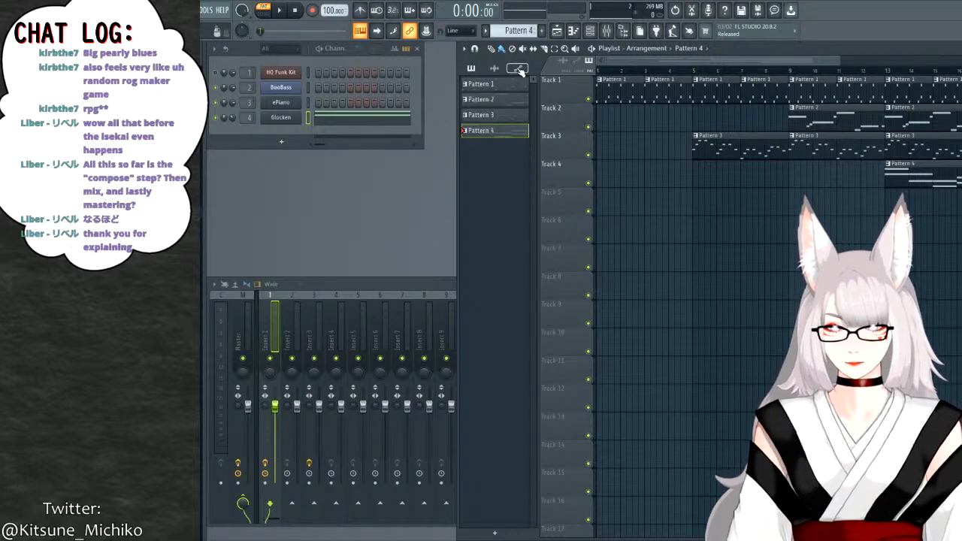
scroll(519, 30, "down", 1)
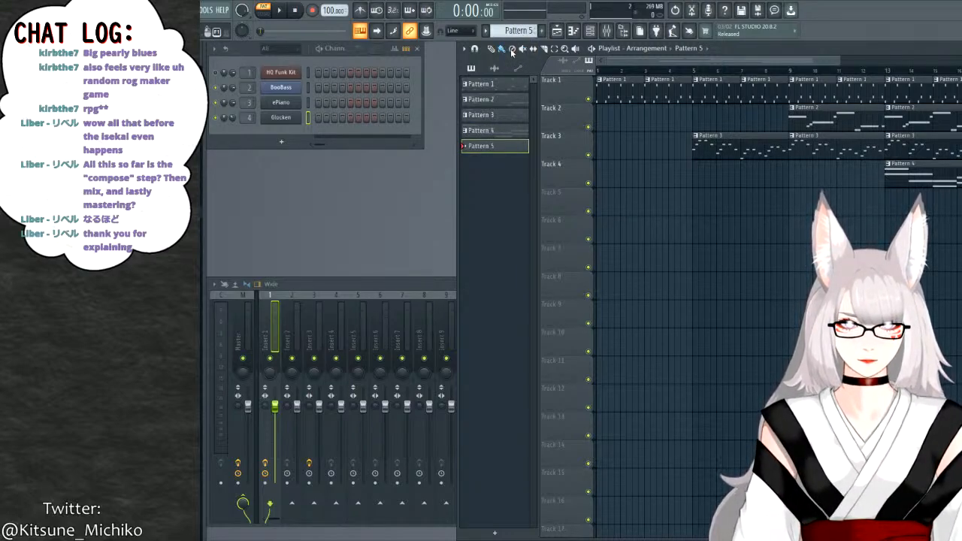
left_click(280, 102)
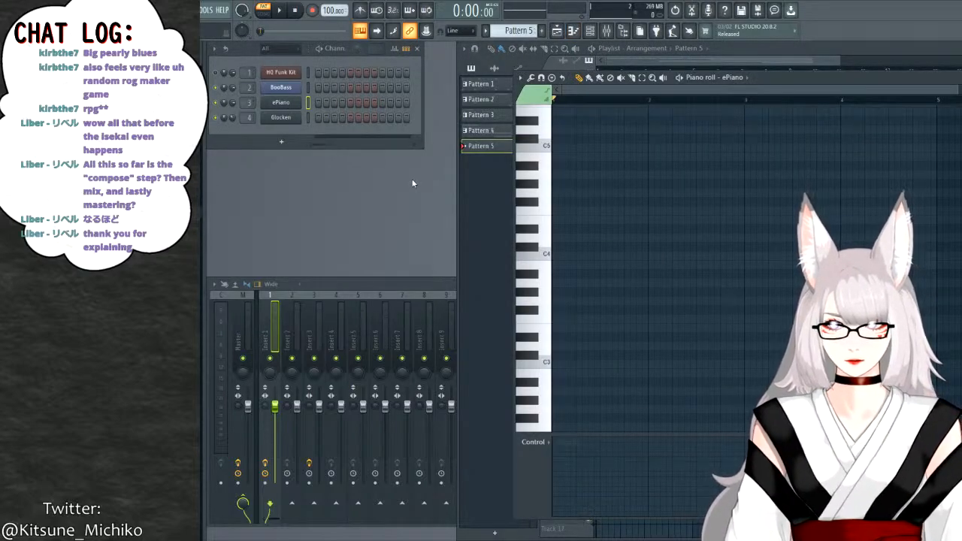
Try sketching two short ePiano notes in Pattern 5, starting at C5, and undo them.
left_click(557, 229)
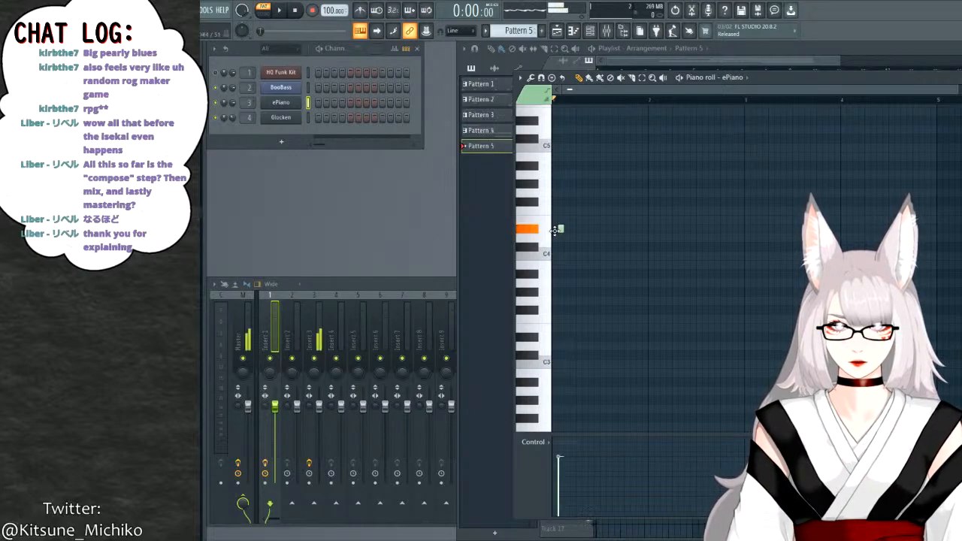
left_click_drag(556, 230, 547, 147)
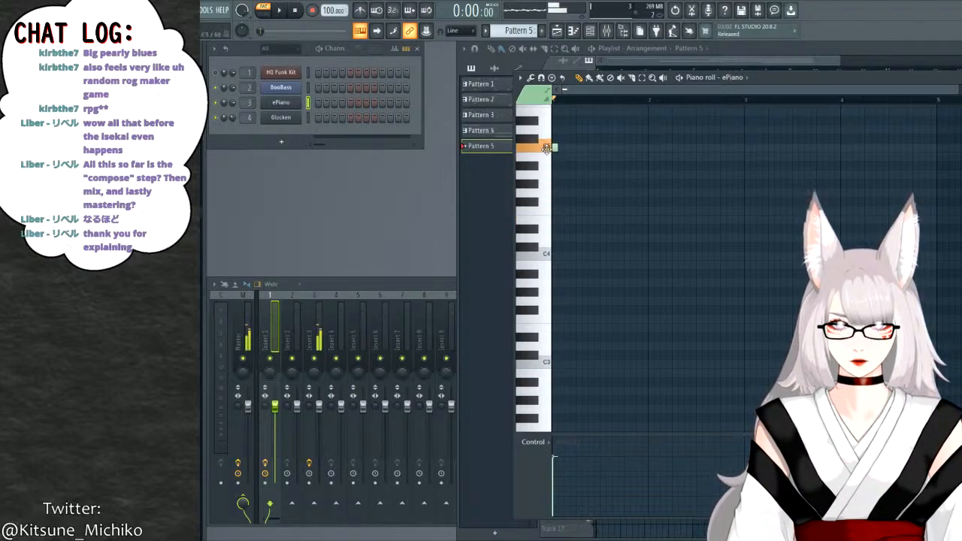
scroll(579, 236, "up", 4)
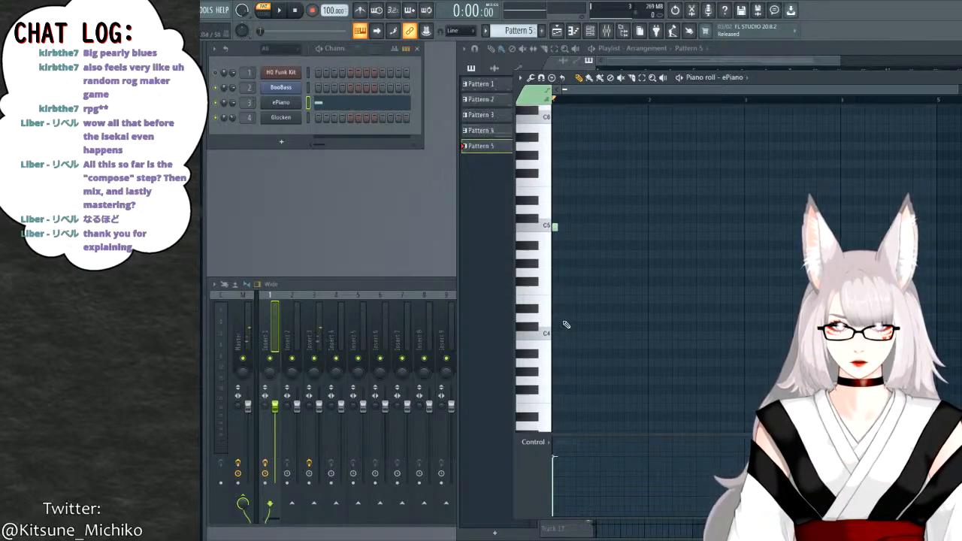
scroll(567, 325, "down", 3)
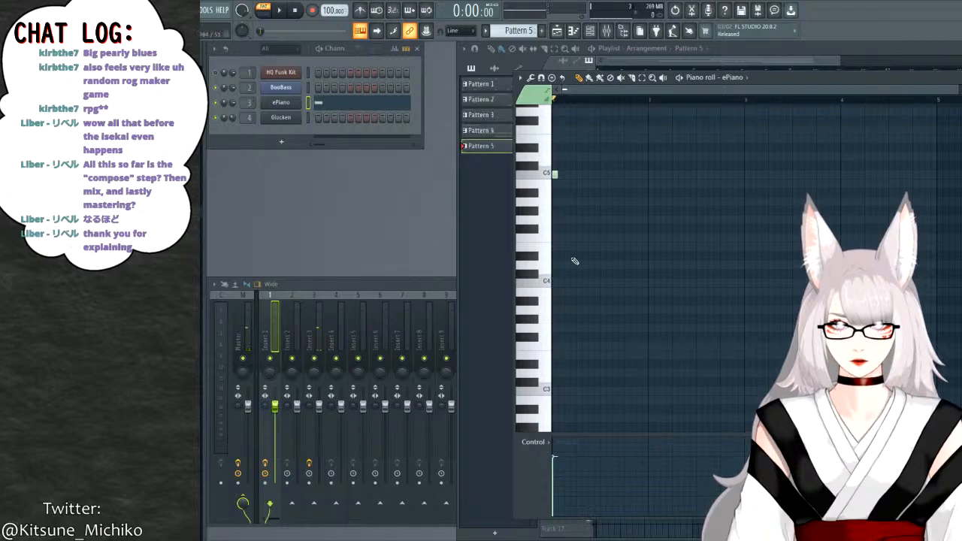
scroll(575, 260, "up", 4)
left_click(565, 229)
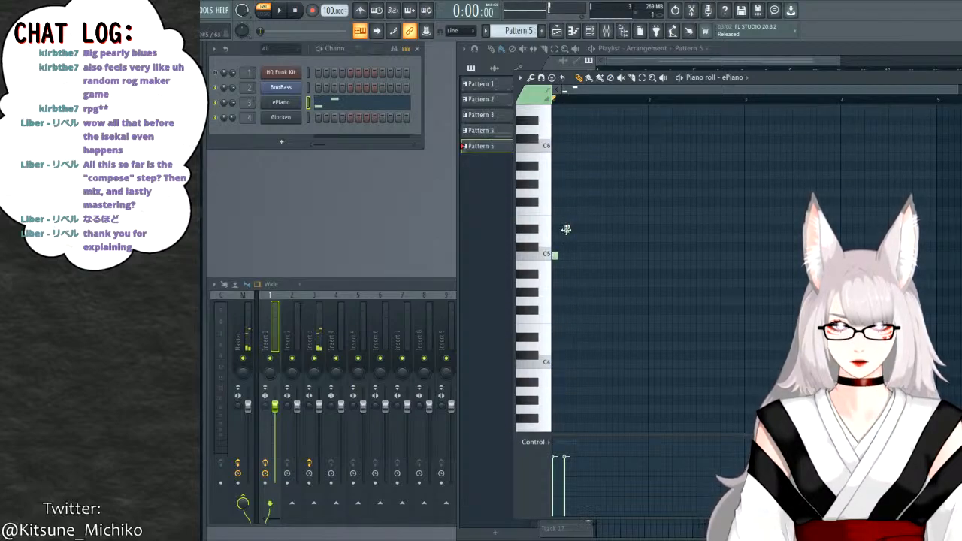
key("ctrl+z")
key("ctrl+z")
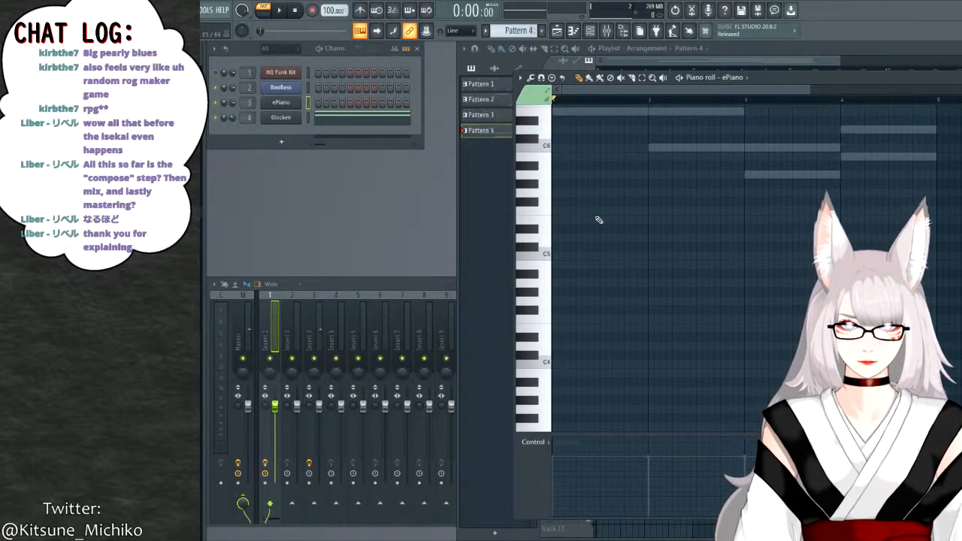
Bring up Pattern 3's ePiano notes and insert an empty Pattern 3 ahead of them in the pattern list.
scroll(580, 236, "up", 3)
key("ctrl+alt+z")
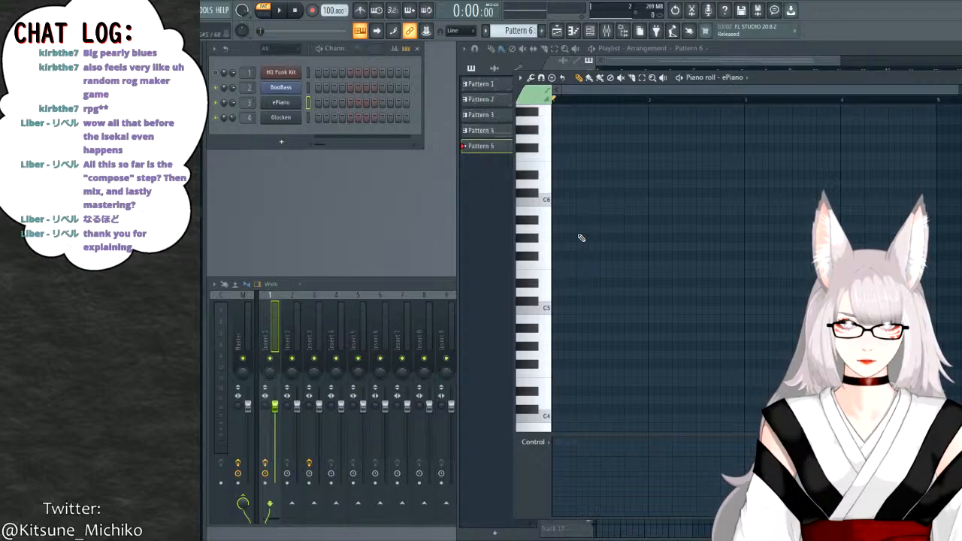
key("ctrl+z")
key("ctrl+z")
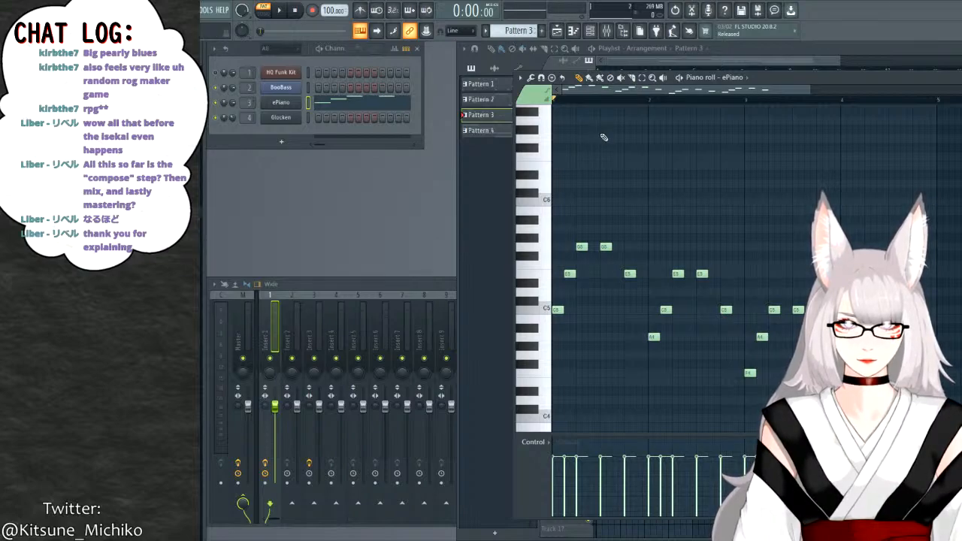
key("F4")
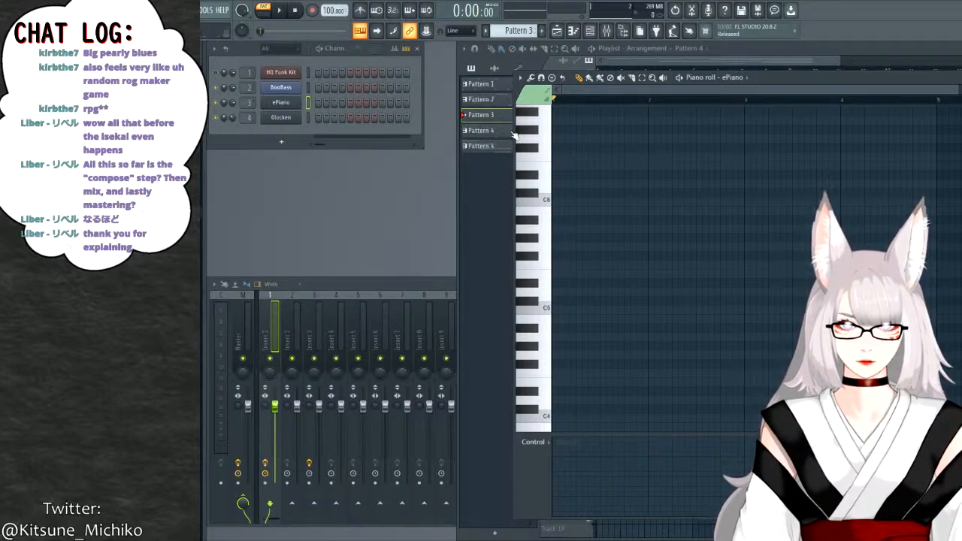
Check the neighbouring patterns in the list, return to the empty Pattern 3, and open its ePiano piano roll.
left_click(494, 147)
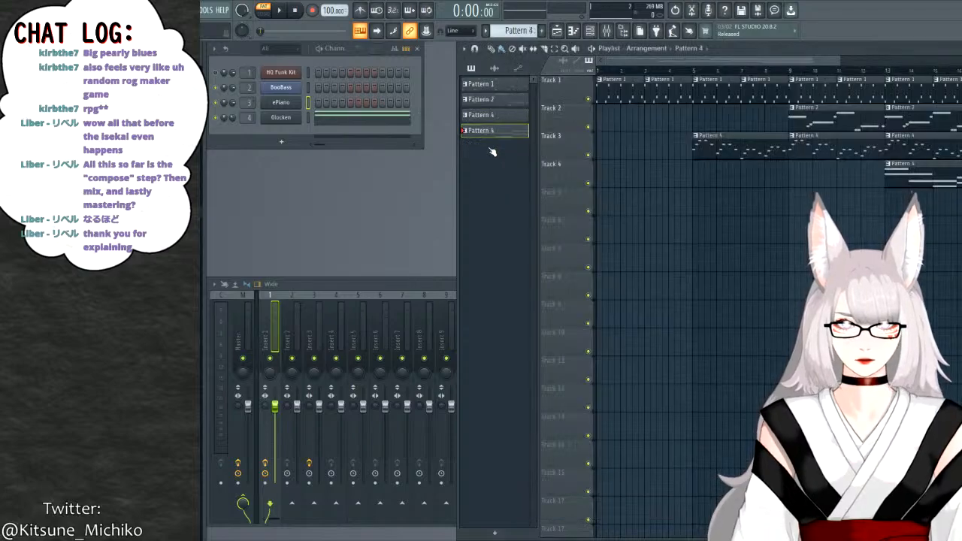
left_click(496, 119)
left_click(508, 104)
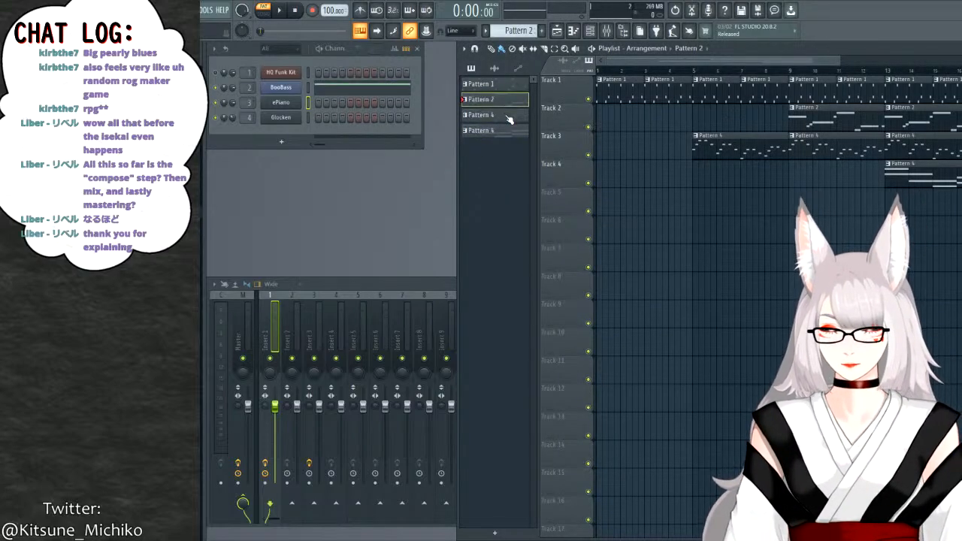
left_click(509, 119)
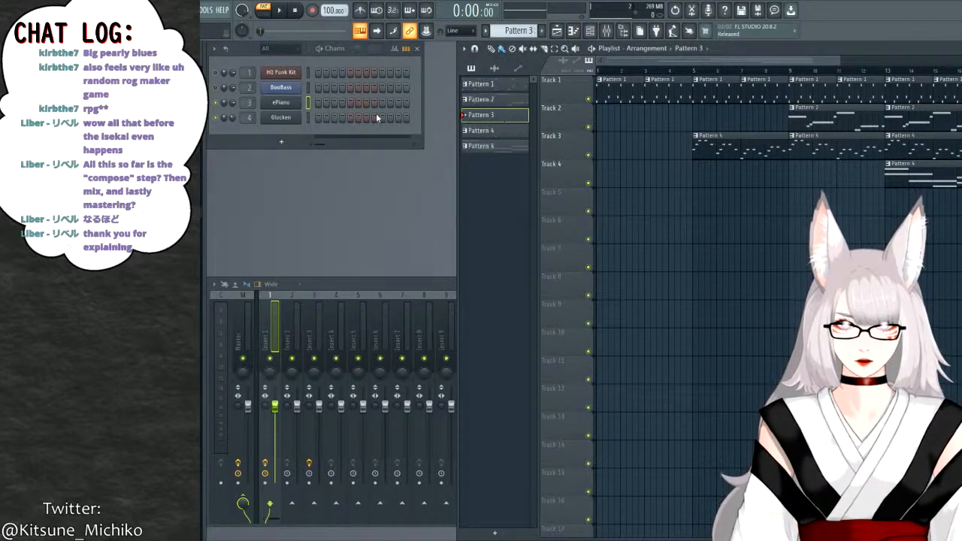
left_click(573, 30)
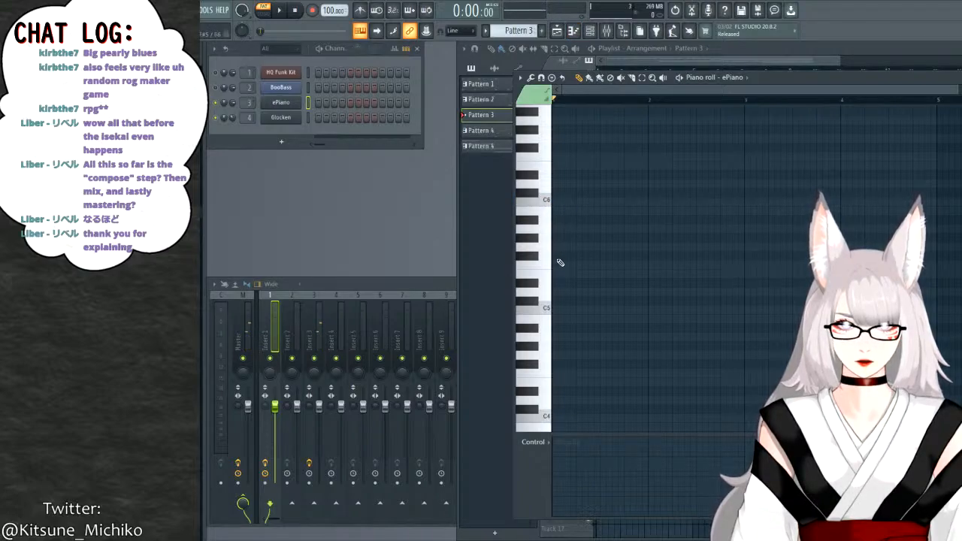
Try placing the first ePiano notes in the empty Pattern 3, starting at C5, and undo them.
left_click(559, 307)
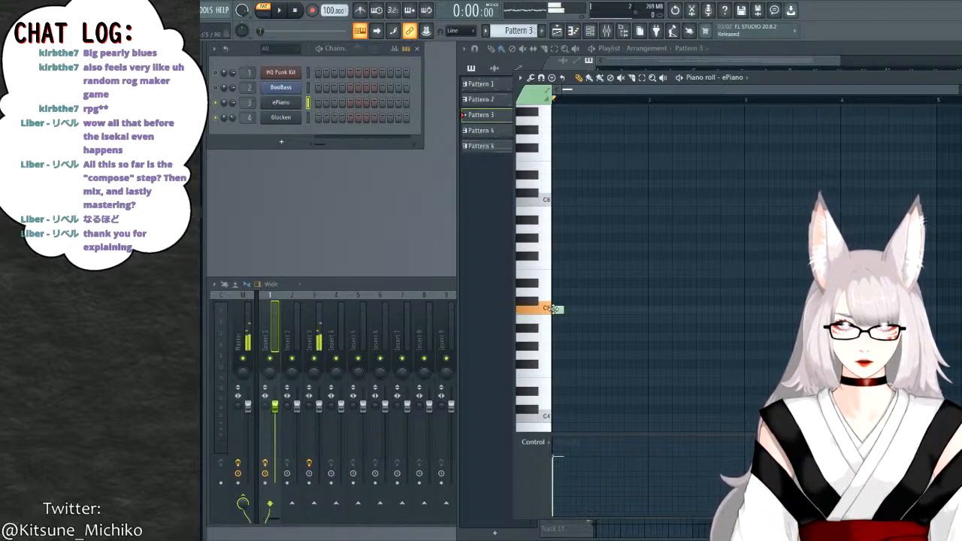
left_click(570, 274)
key("ctrl+z")
key("ctrl+z")
key("ctrl+z")
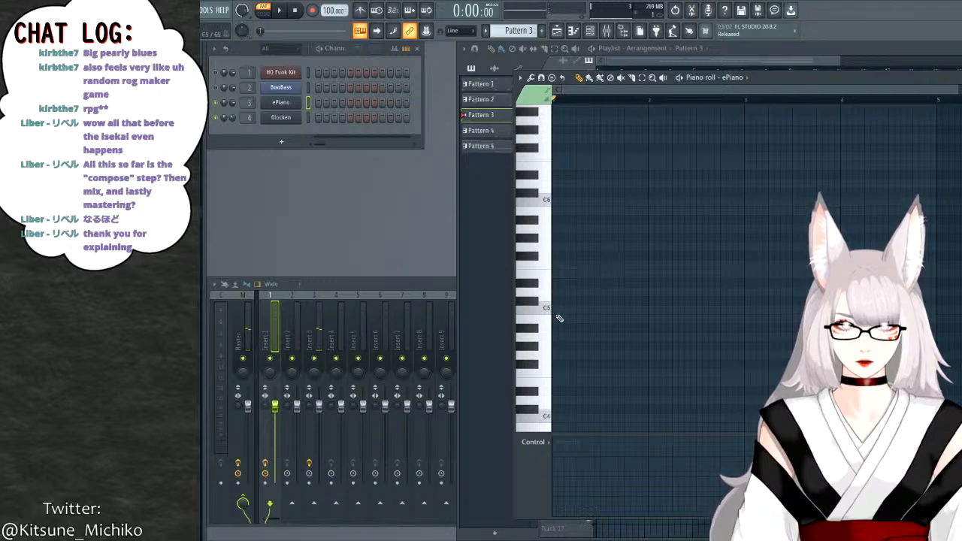
Copy all notes from the ePiano Pattern 4 and paste them into the empty Pattern 3.
key("ctrl+z")
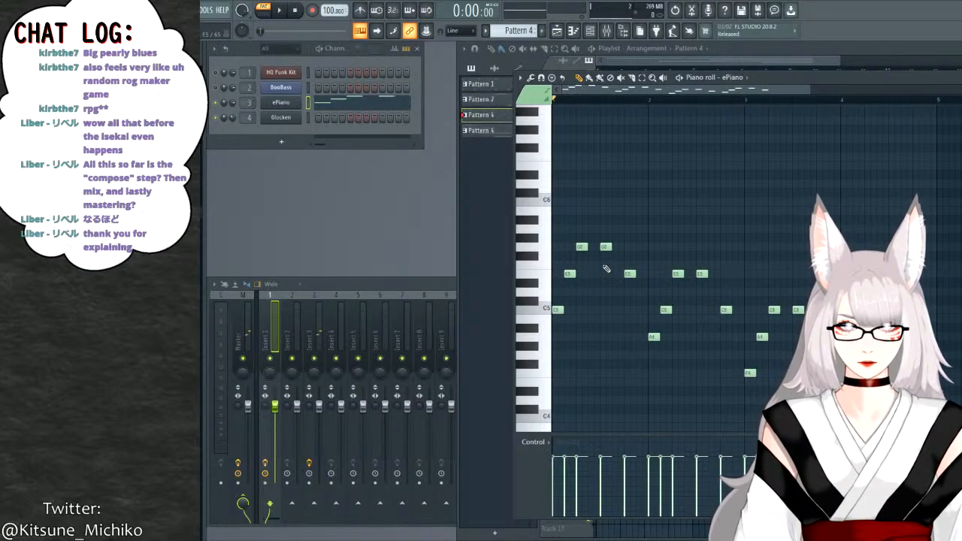
key("ctrl+a")
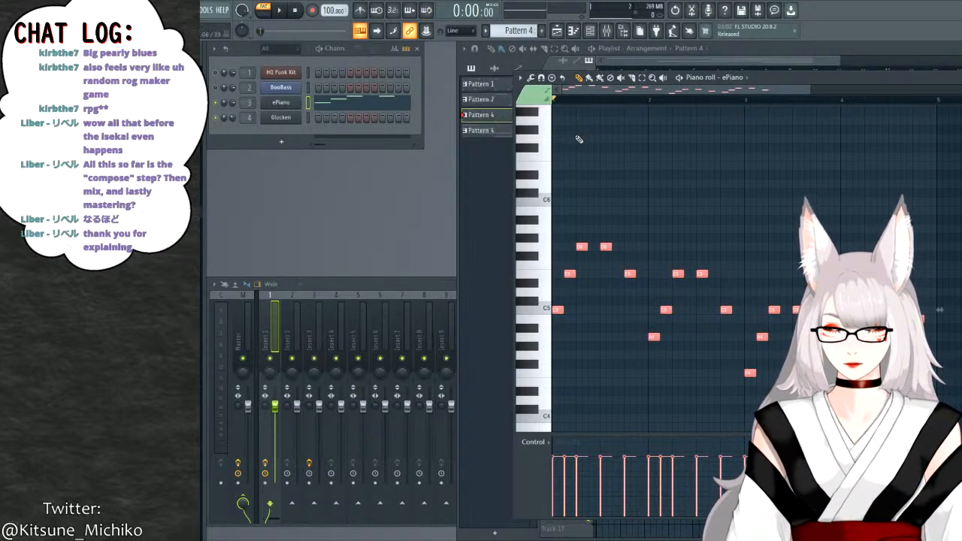
key("F4")
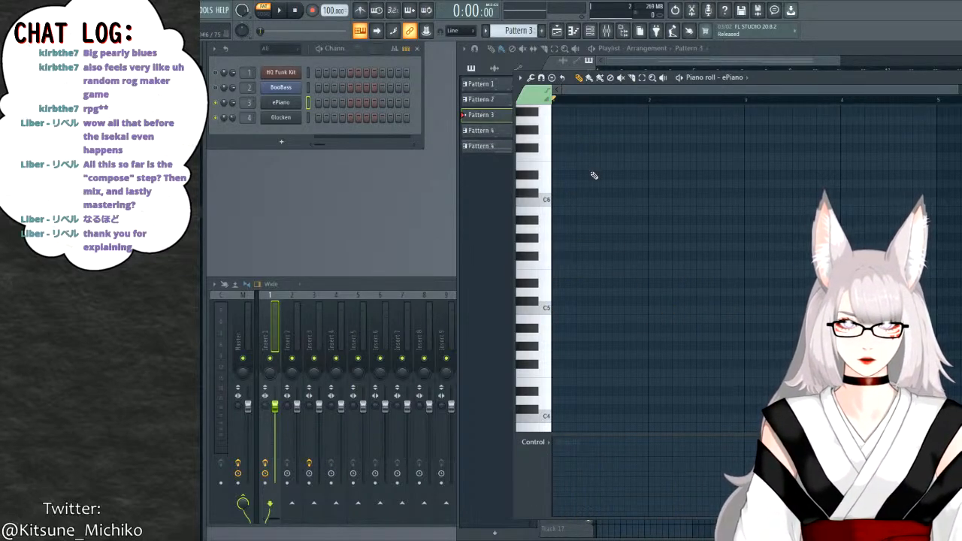
key("ctrl+v")
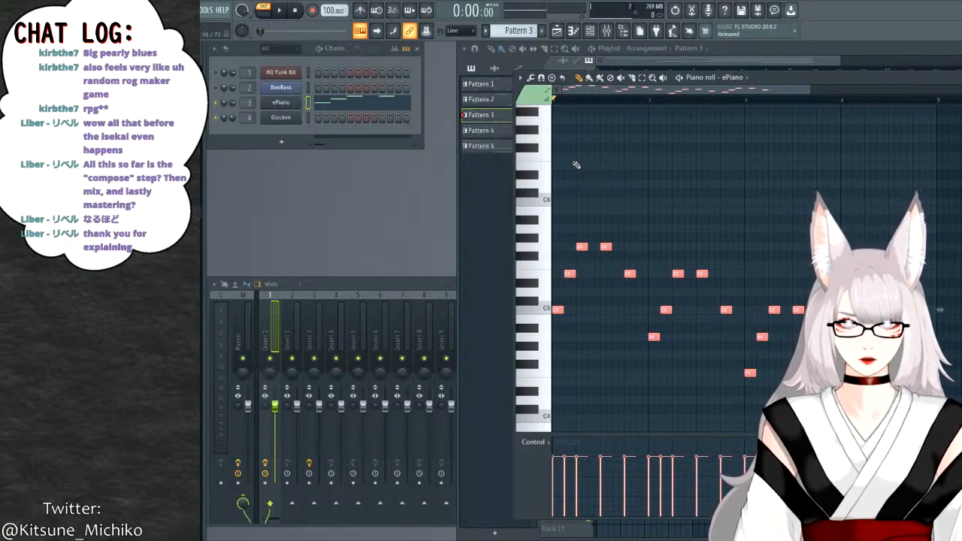
Play Pattern 3's pasted notes briefly, close the piano roll, and compare the pattern with the ePiano Pattern 4.
key("space")
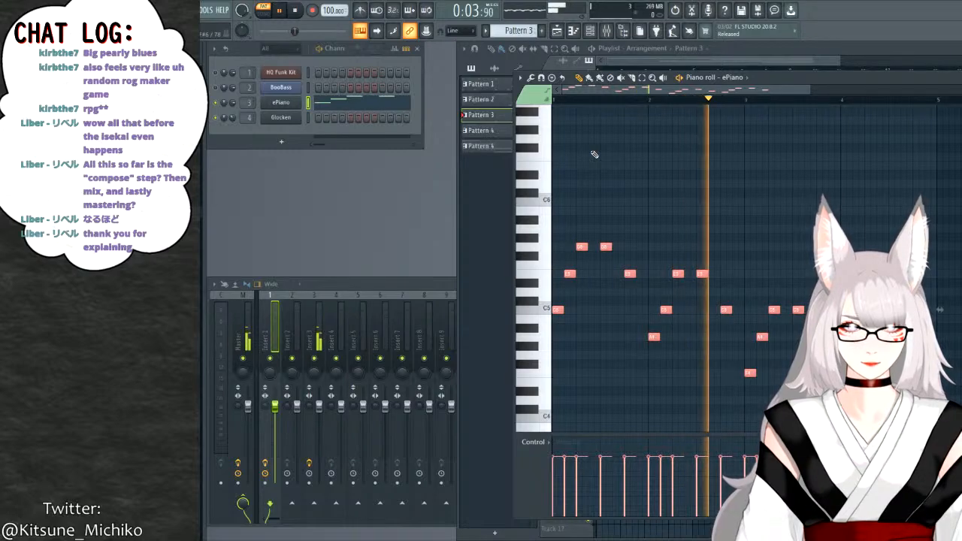
key("space")
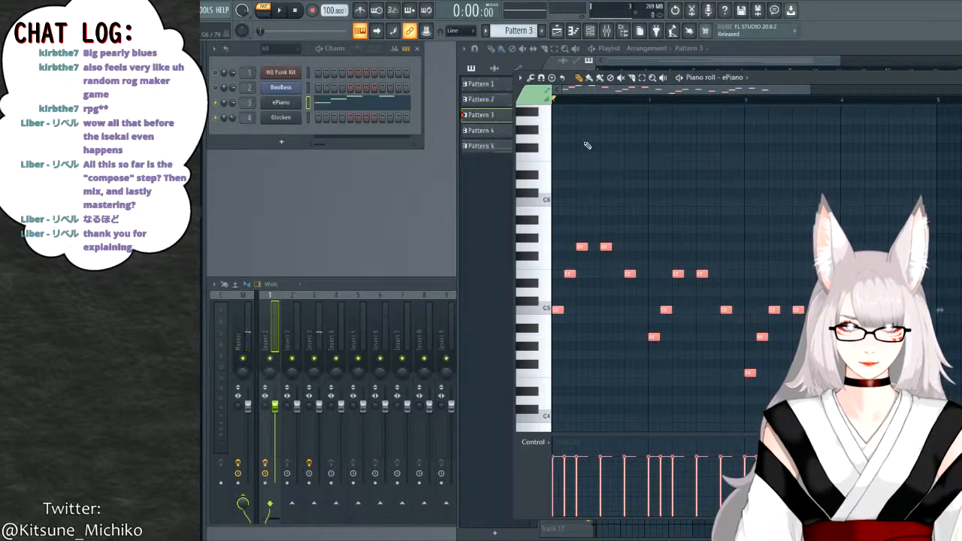
left_click(490, 132)
left_click(489, 132)
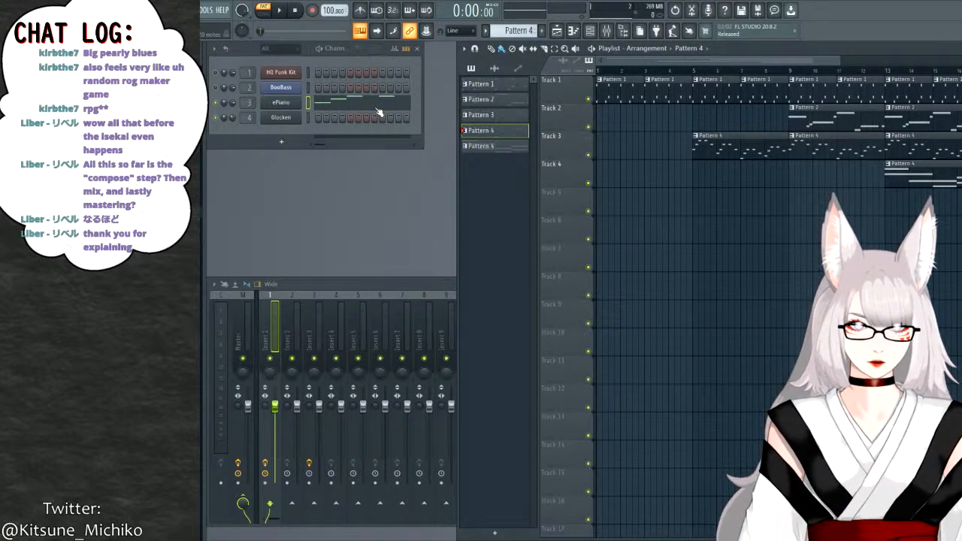
left_click(496, 118)
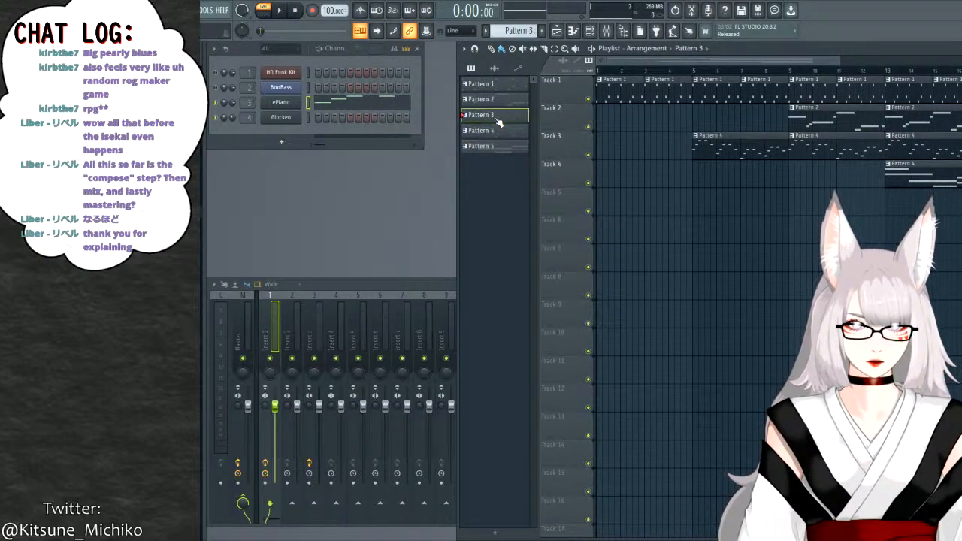
Clear all pasted notes from Pattern 3's ePiano piano roll.
left_click(373, 111)
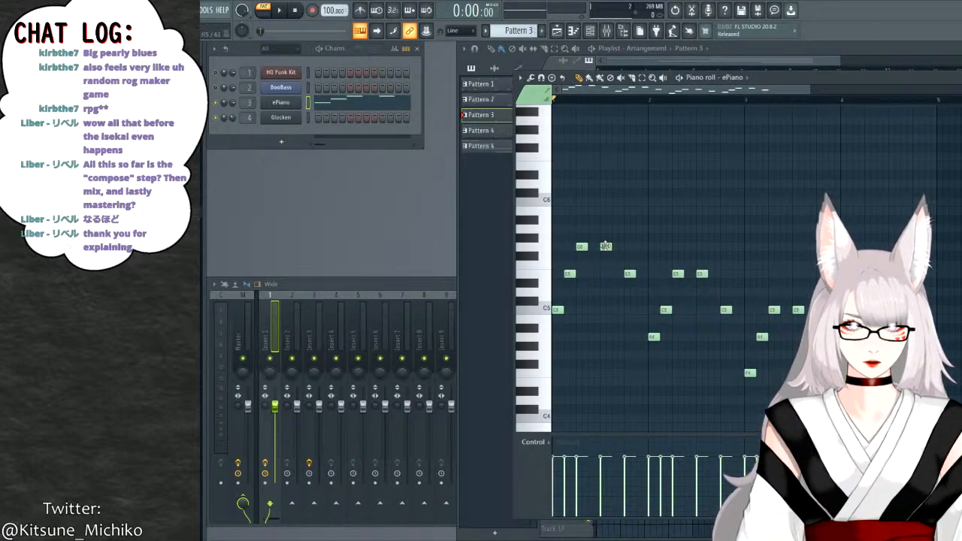
key("ctrl+a")
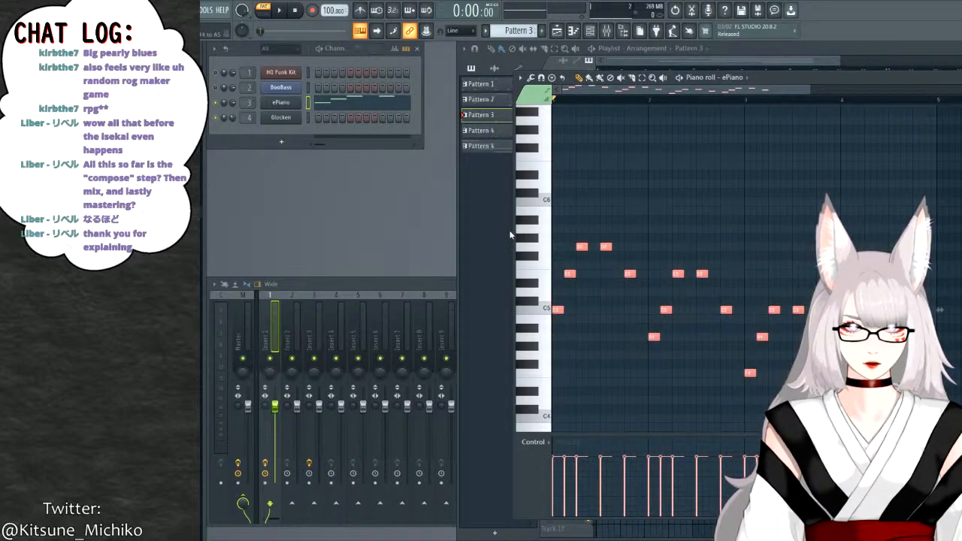
key("Delete")
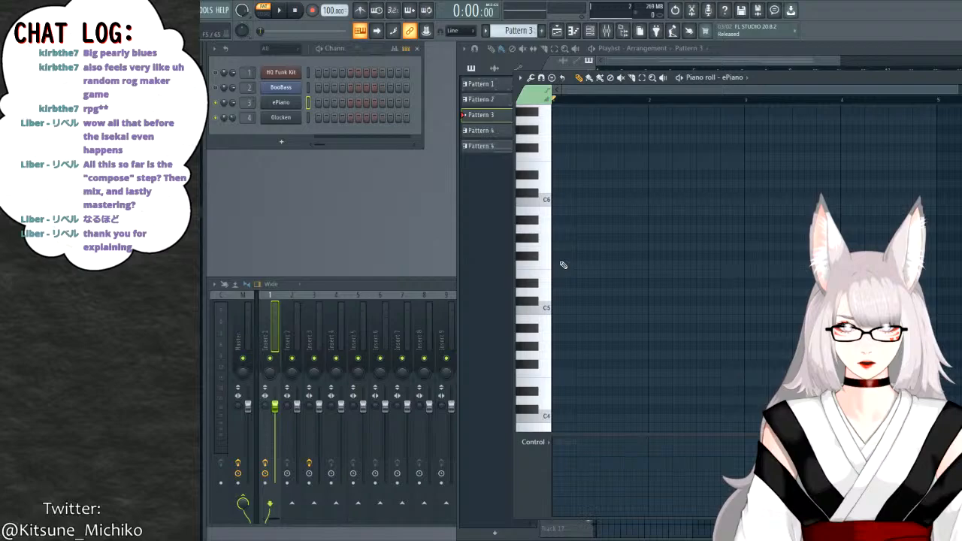
Draw Pattern 3's first bar of ePiano notes as C6, E6, G6, A6, G6, F6, E6, D6 and play it briefly.
left_click(559, 200)
left_click(561, 166)
left_click_drag(561, 169, 570, 167)
left_click_drag(583, 131, 593, 139)
left_click(594, 121)
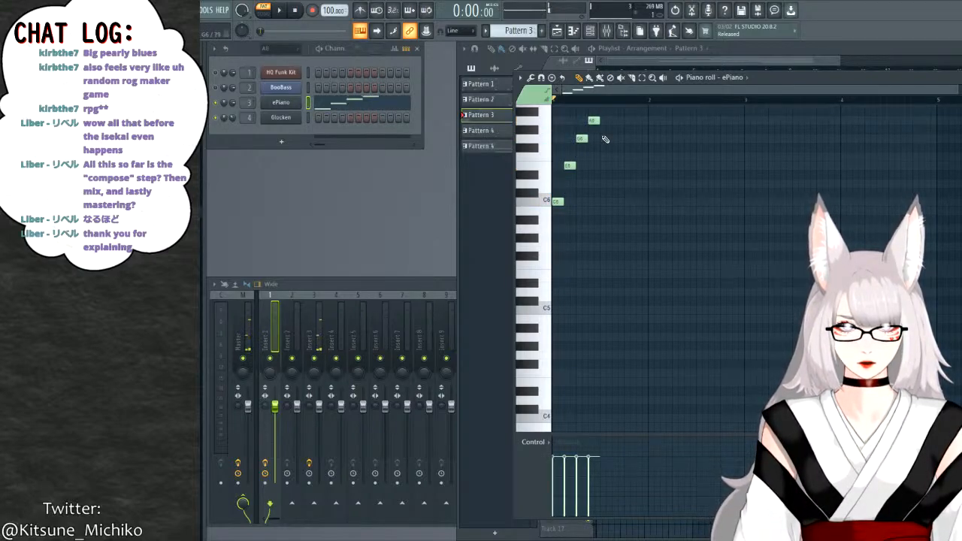
left_click(606, 139)
left_click(617, 157)
left_click(630, 166)
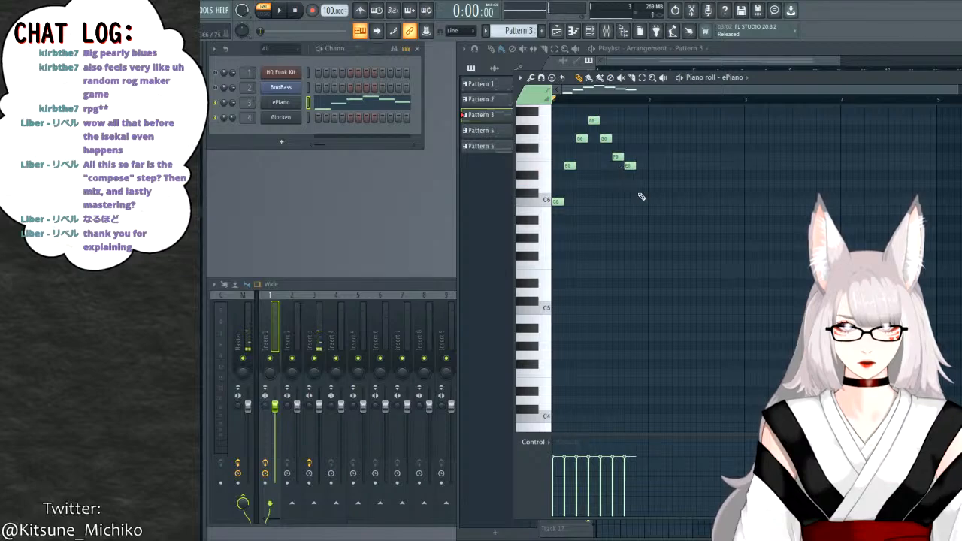
left_click(642, 184)
key("space")
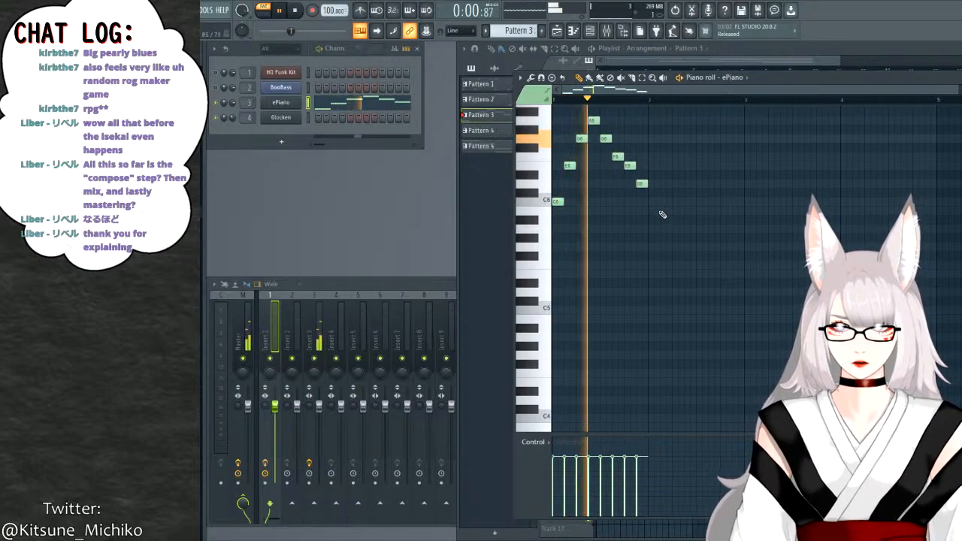
key("space")
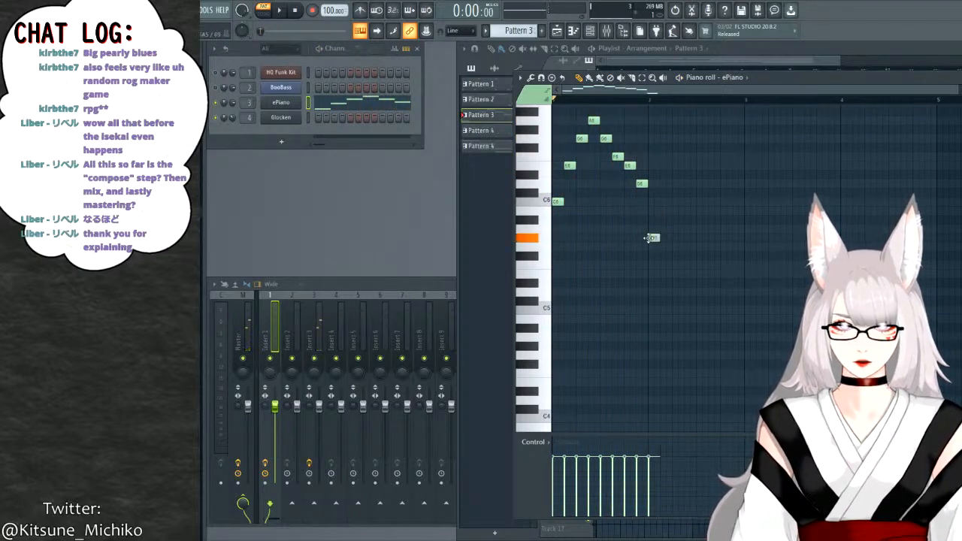
Add the second bar of ePiano notes as A5, C6, E6, F6, E6, D6, C6, A5.
left_click(652, 229)
left_click_drag(661, 200, 662, 200)
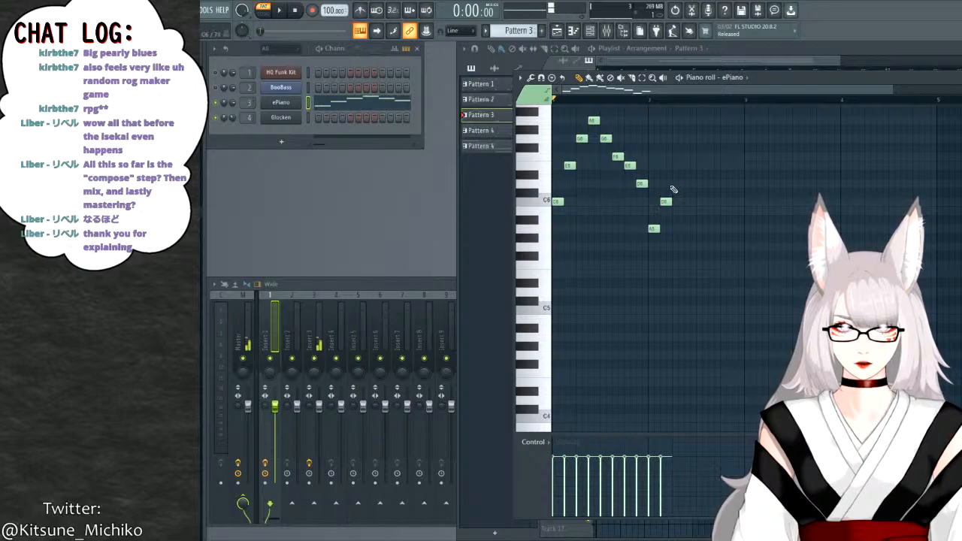
left_click(678, 165)
left_click(689, 157)
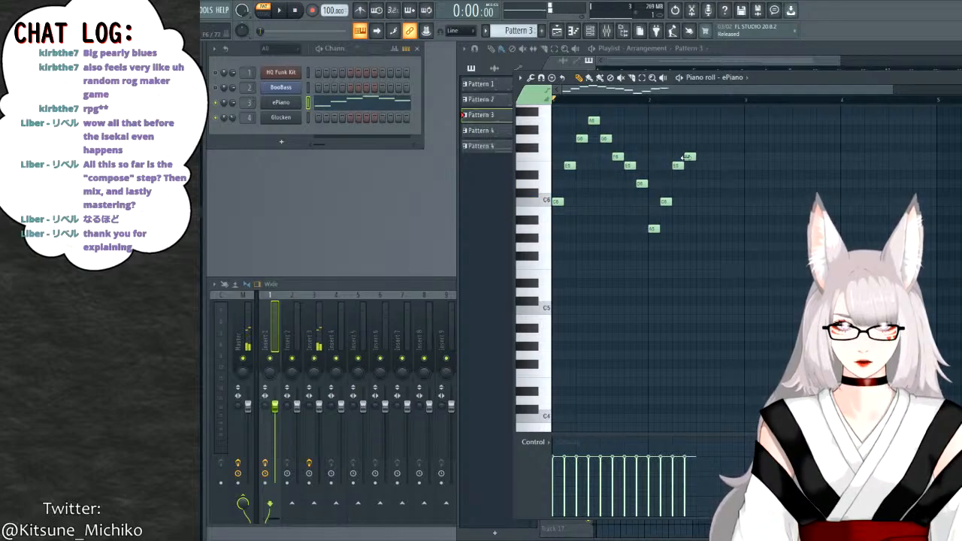
left_click(700, 165)
left_click_drag(711, 193, 709, 183)
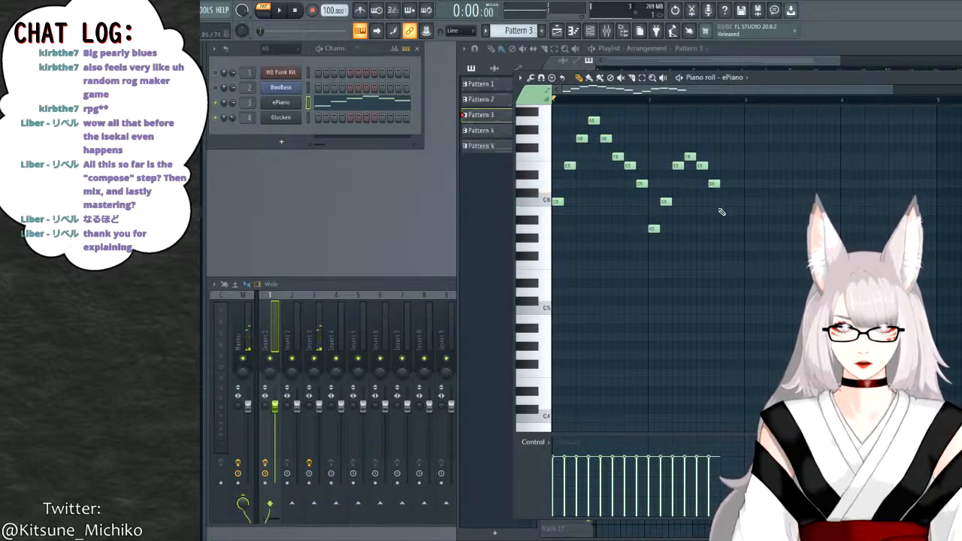
left_click(725, 202)
left_click(737, 228)
Add the third bar of ePiano notes, running F5, A5, C6, D6, C6, B5, A5.
left_click(750, 265)
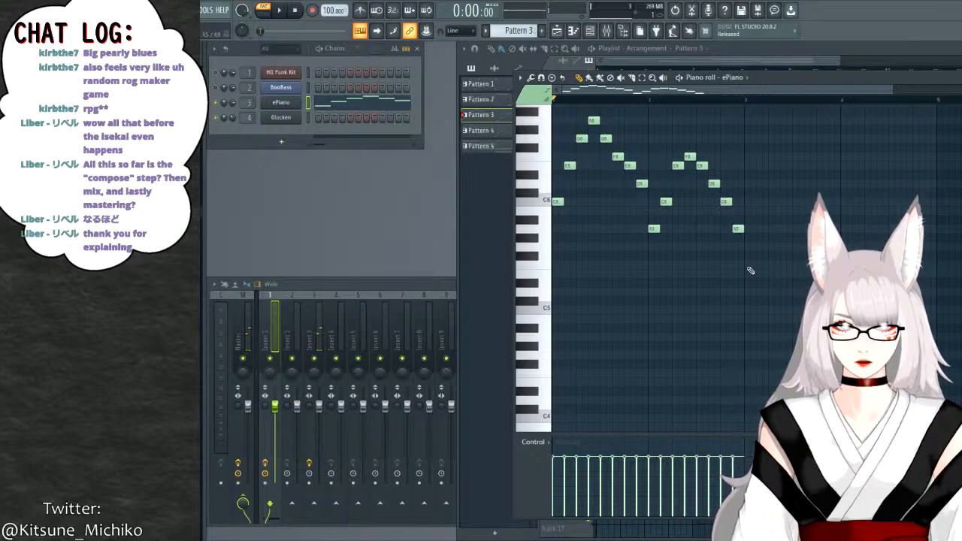
left_click(760, 228)
left_click(773, 201)
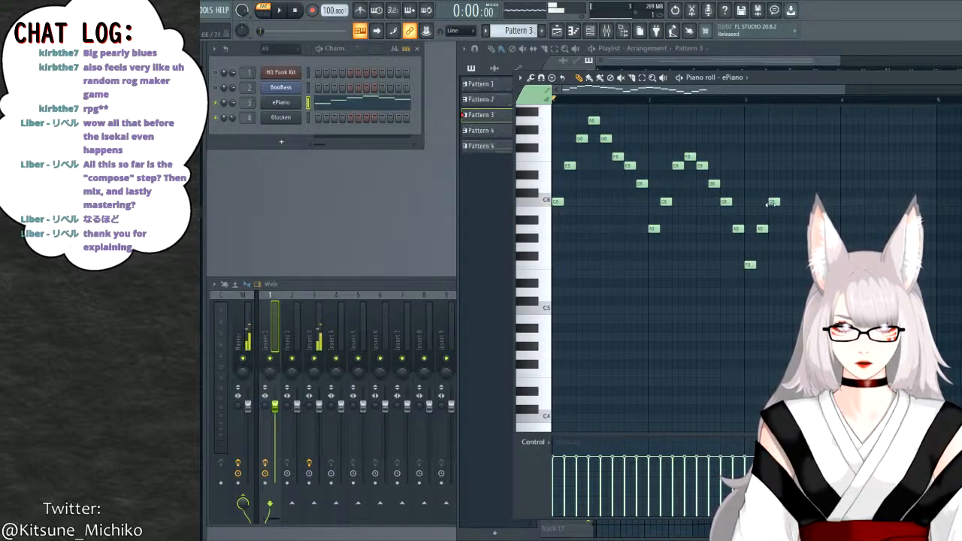
left_click(785, 184)
left_click(802, 202)
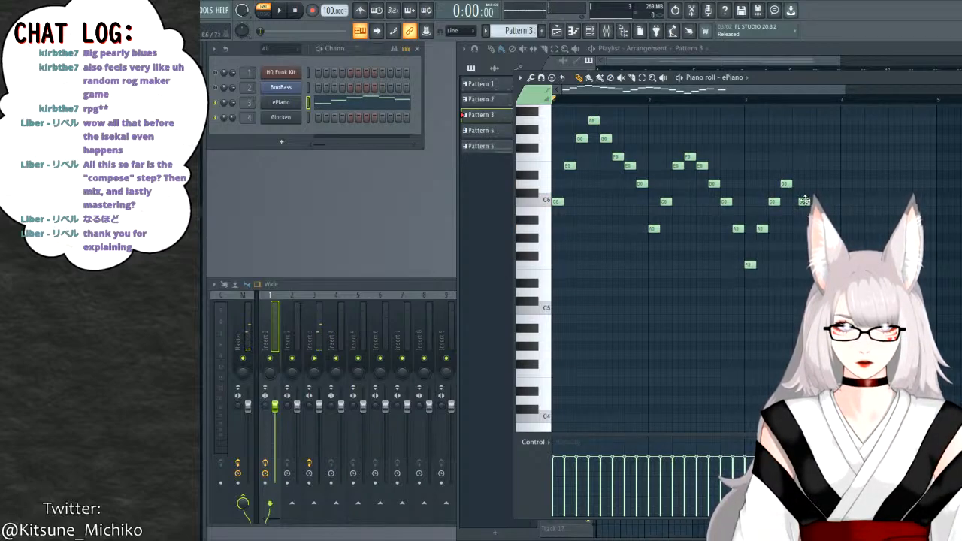
left_click(806, 219)
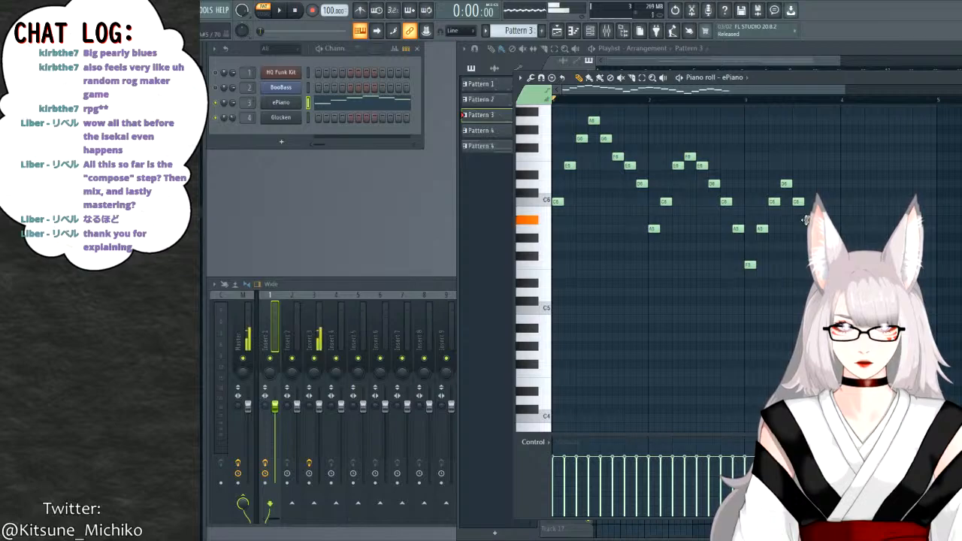
left_click_drag(806, 219, 807, 210)
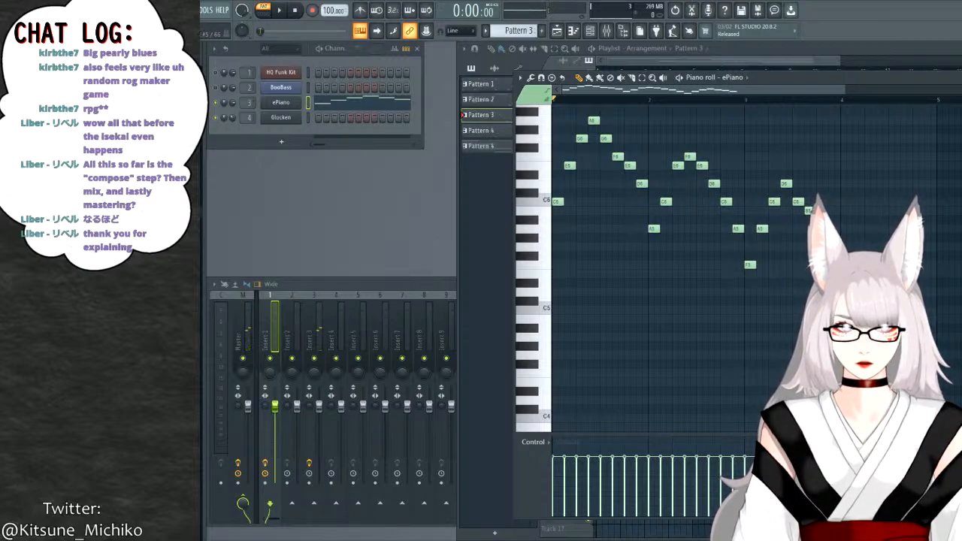
Add the fourth bar of ePiano notes as G5, B5, D6, E6, F6, E6, D6, B5 and play the whole pattern.
left_click(848, 247)
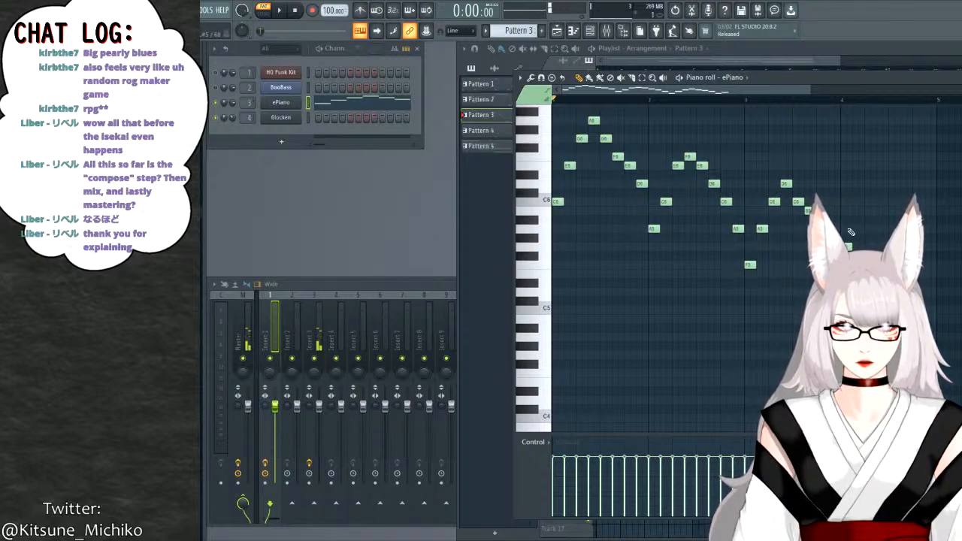
left_click(858, 211)
left_click(869, 184)
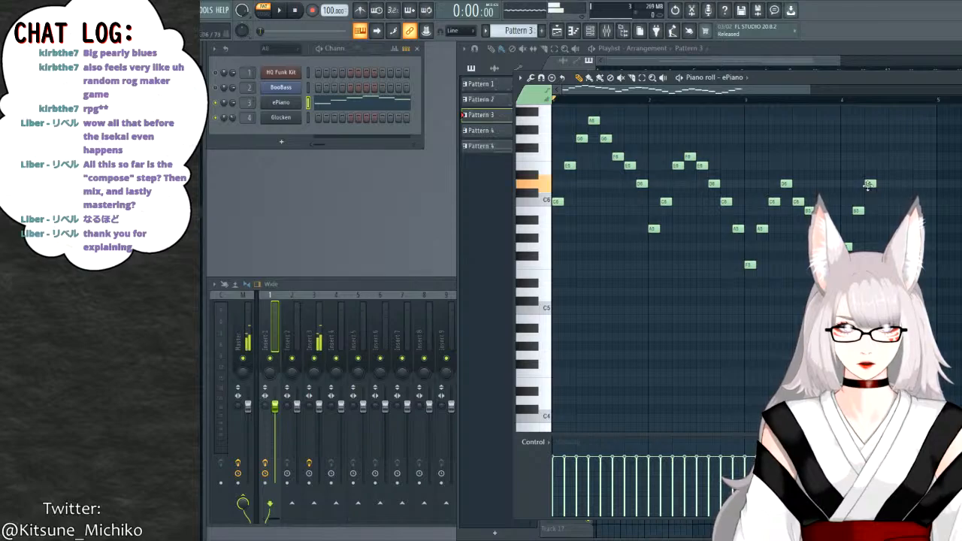
left_click(880, 165)
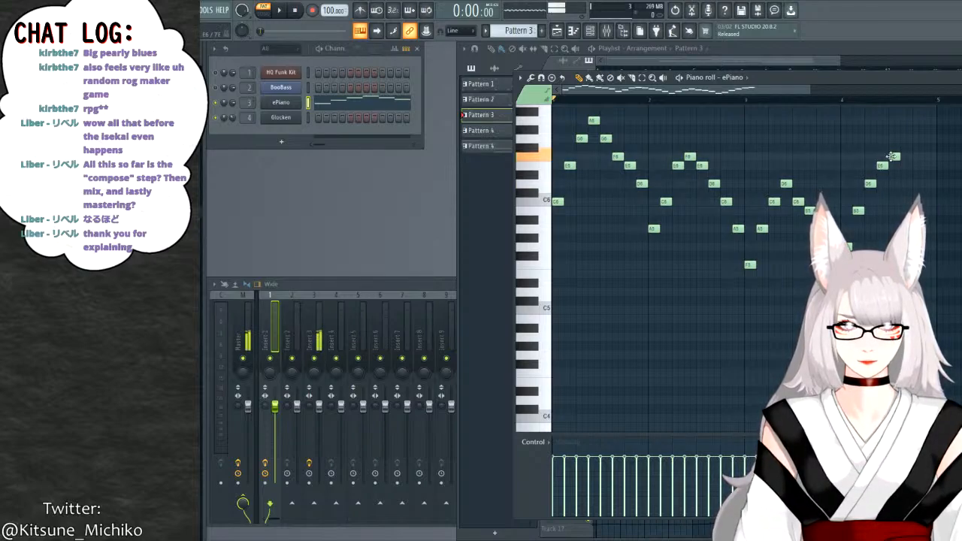
left_click(904, 165)
left_click(916, 183)
left_click(925, 210)
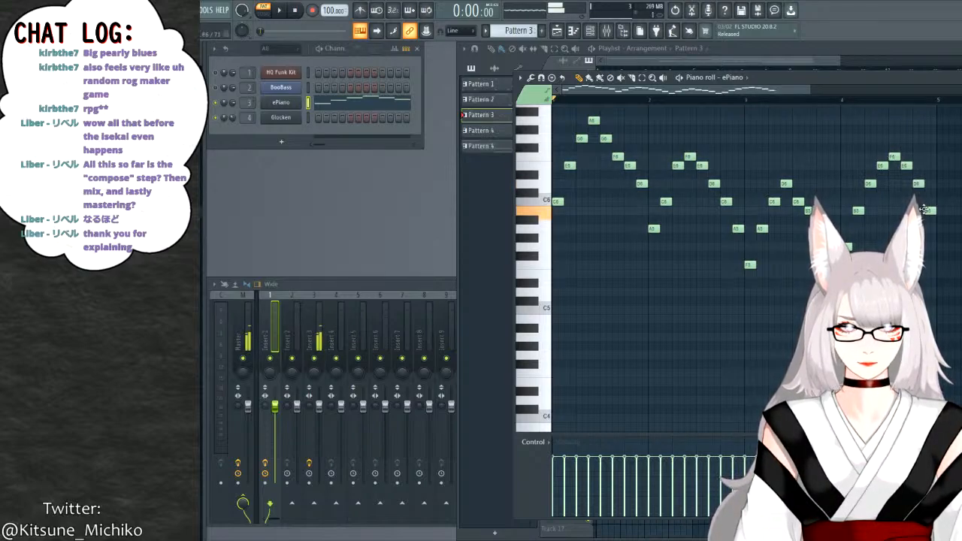
key("space")
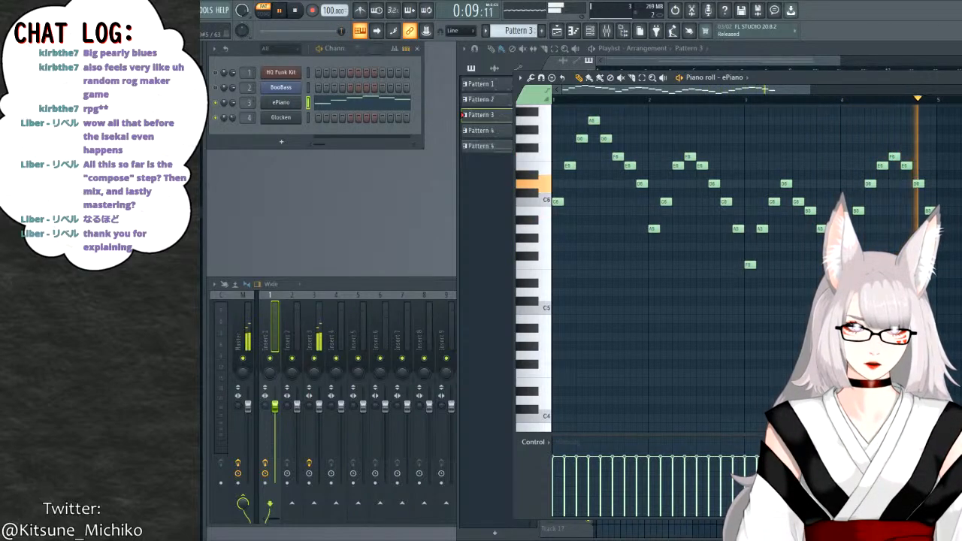
key("space")
Lower the velocity of all notes in Pattern 3 slightly and close the piano roll.
key("ctrl+a")
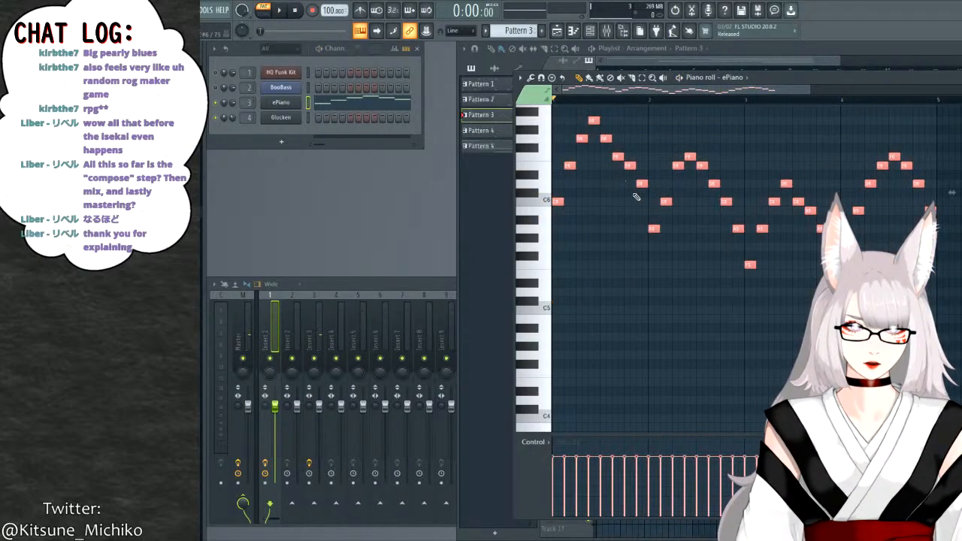
scroll(654, 228, "down", 3)
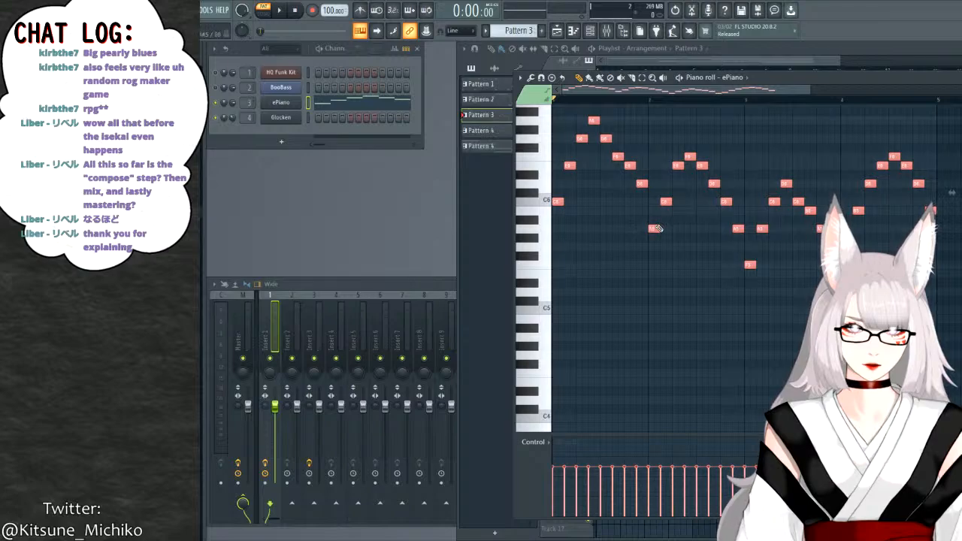
key("F7")
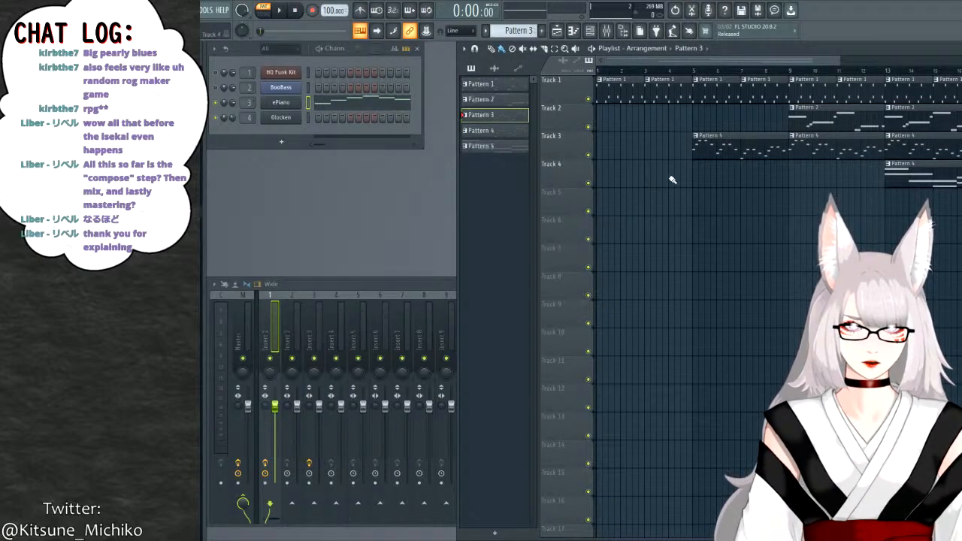
Duplicate the clips in bars 9 to 16 on all four playlist tracks so the copy starts at bar 17.
left_click_drag(790, 57, 822, 59)
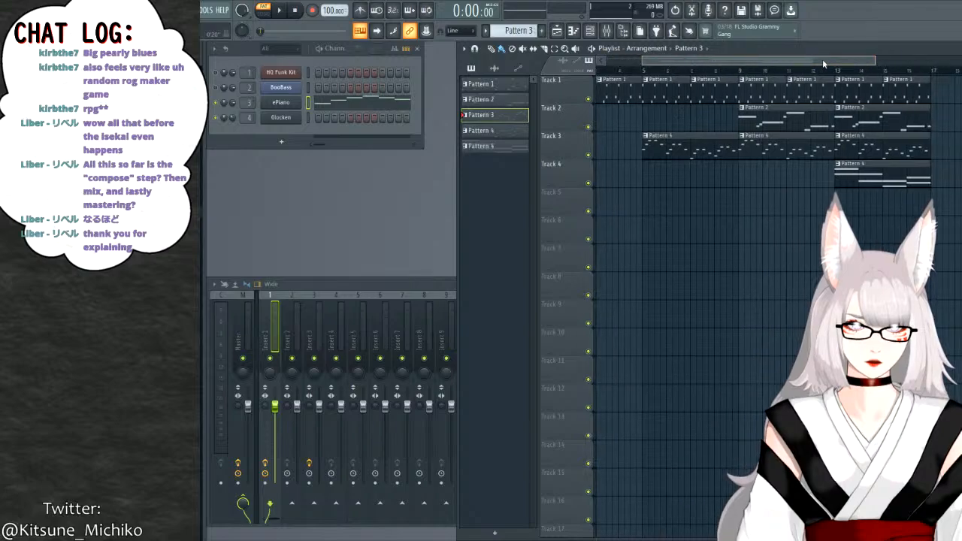
scroll(833, 164, "up", 2)
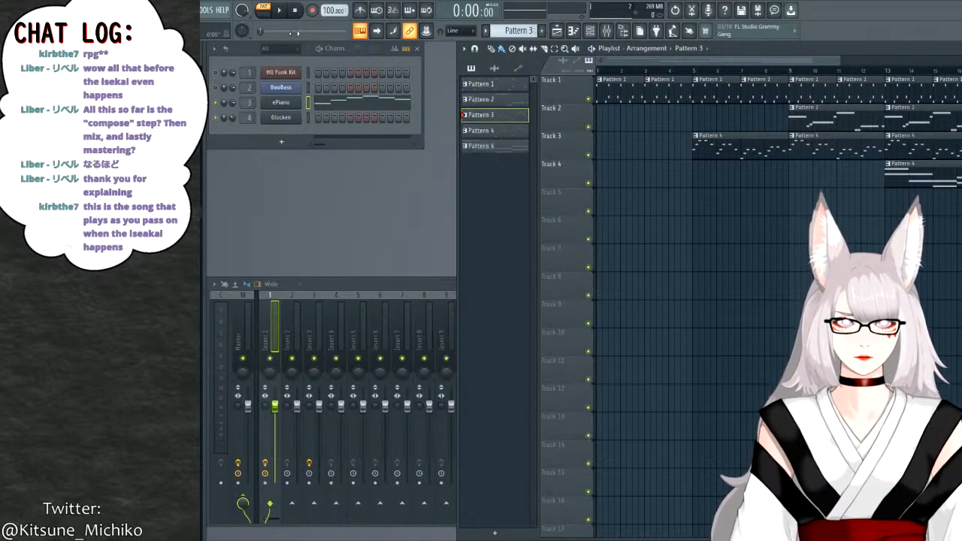
scroll(790, 139, "right", 5)
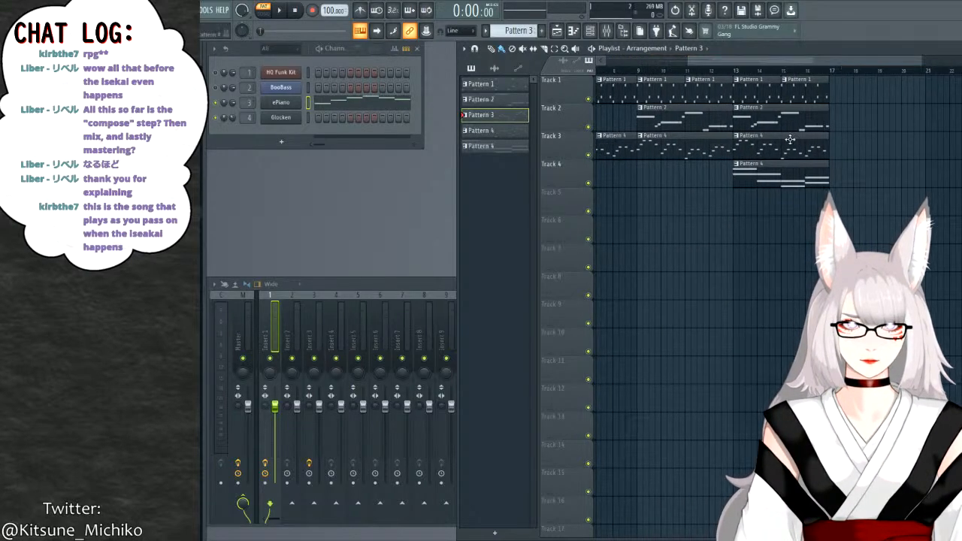
mouse_move(659, 242)
left_mouse_down()
mouse_move(679, 75)
mouse_move(833, 75)
left_mouse_up()
left_click_drag(763, 80, 956, 80)
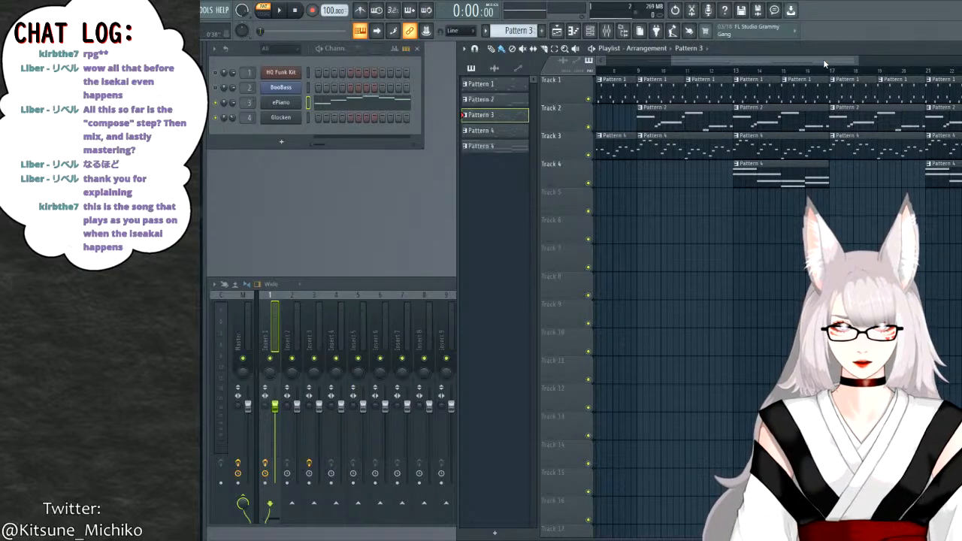
Replace the two copied Pattern 4 clips on Track 3 with Pattern 3 at bars 17 and 21, and play briefly from bar 17.
left_click_drag(823, 59, 909, 60)
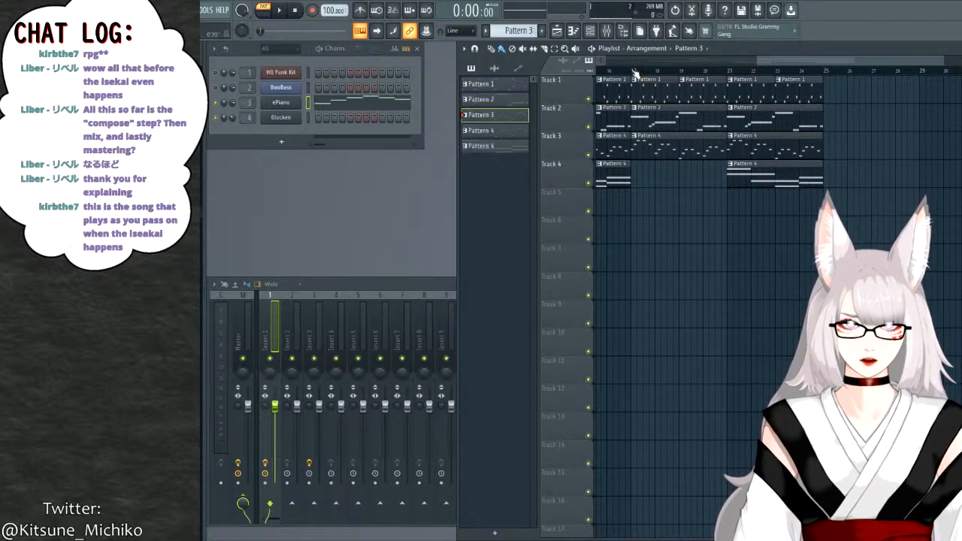
left_click(635, 75)
key("space")
right_click(668, 140)
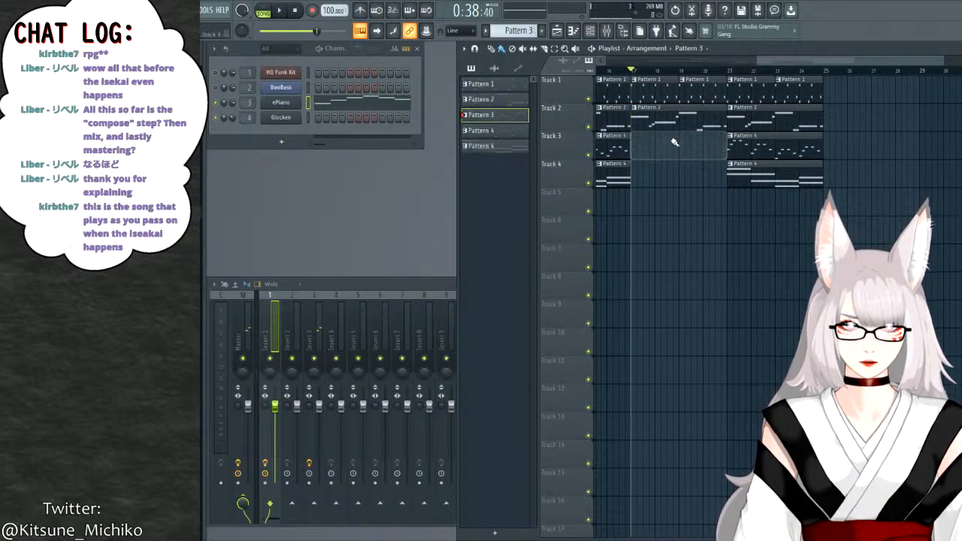
right_click(738, 140)
left_click(648, 144)
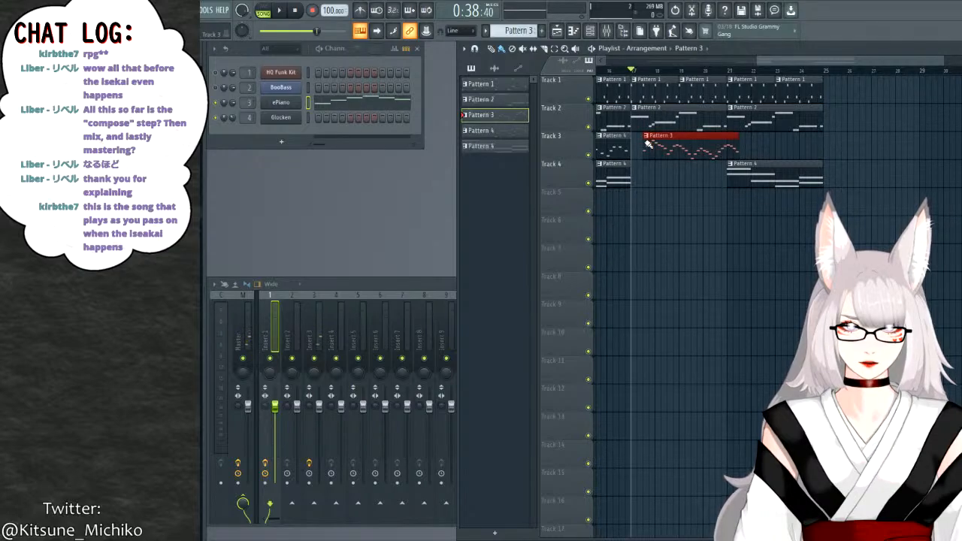
left_click_drag(675, 136, 661, 136)
left_click(732, 140)
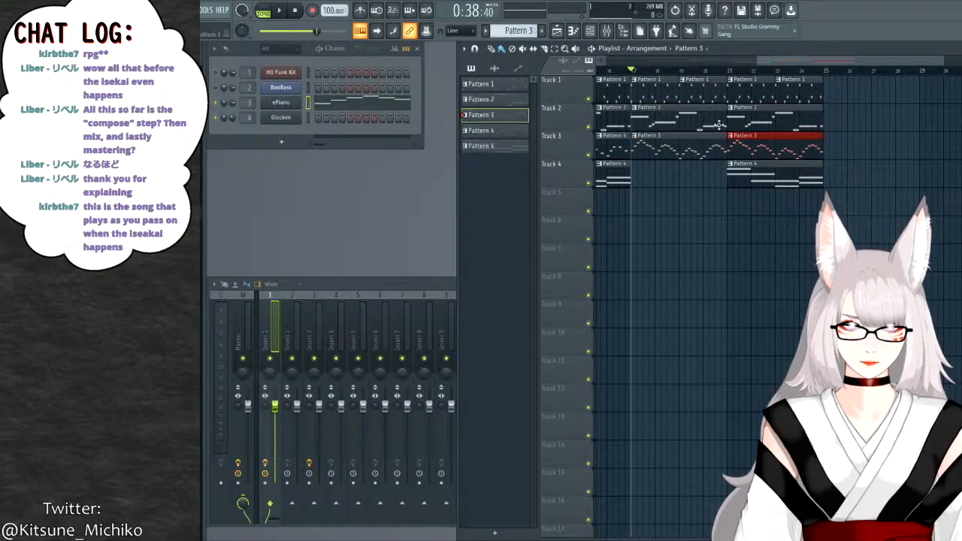
key("space")
key("space")
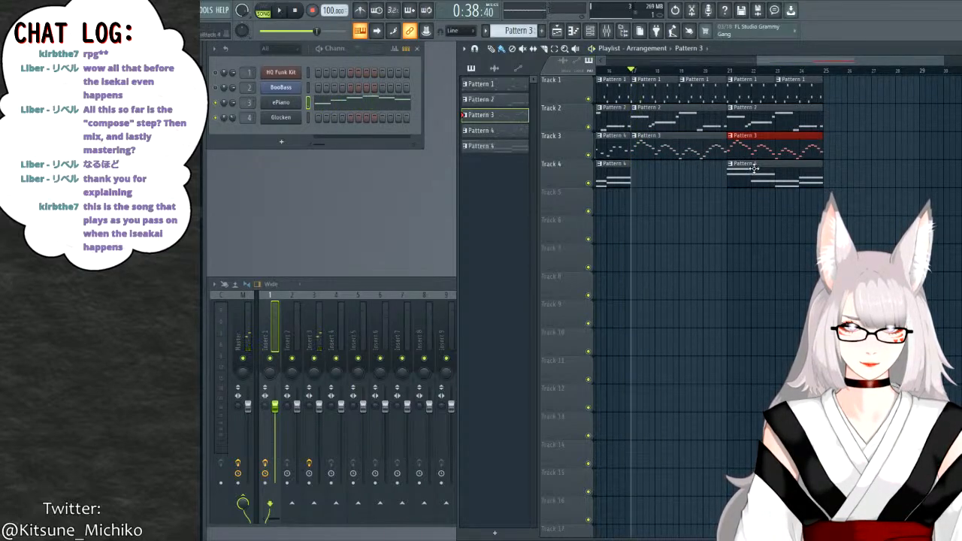
Place another copy of Track 4's Pattern 4 clip at bar 17 on the same track and start playback from there.
left_click(754, 168)
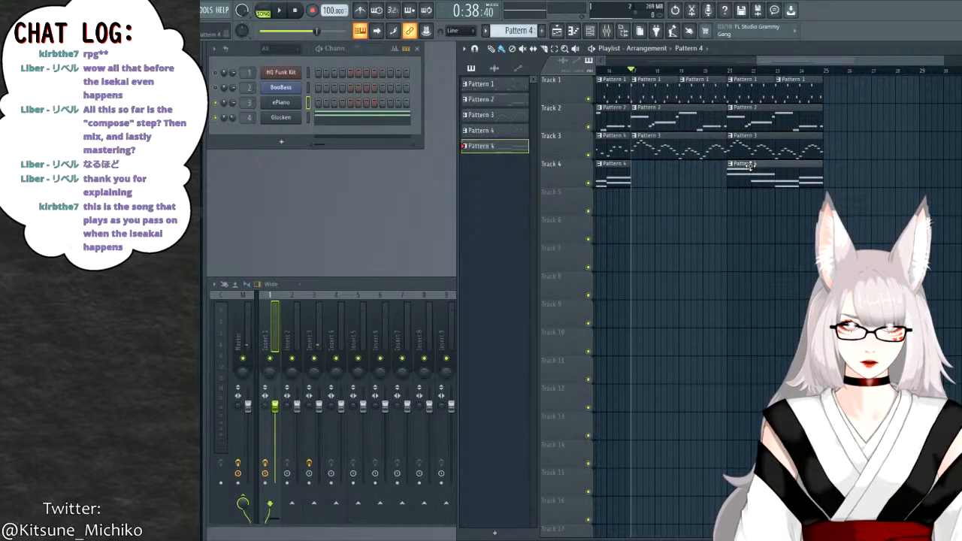
left_click(639, 171)
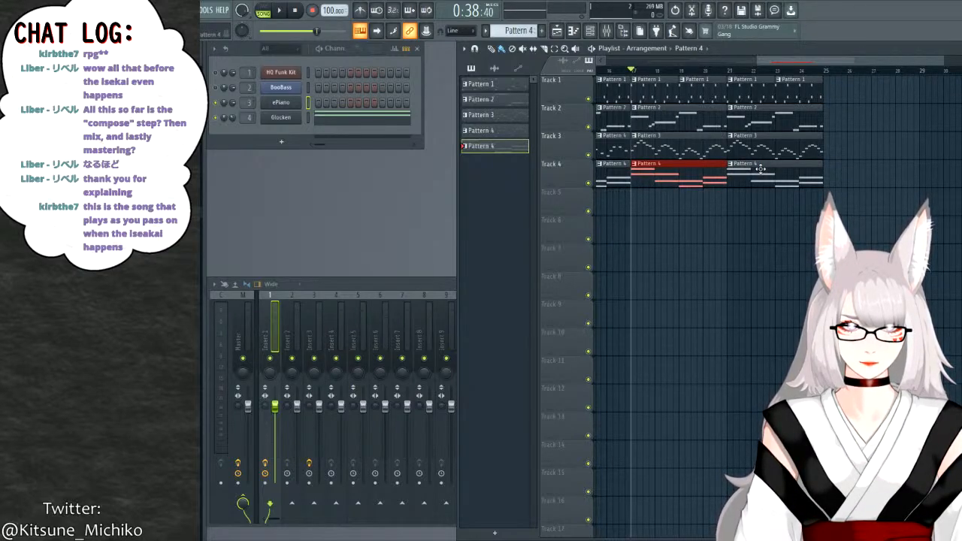
key("space")
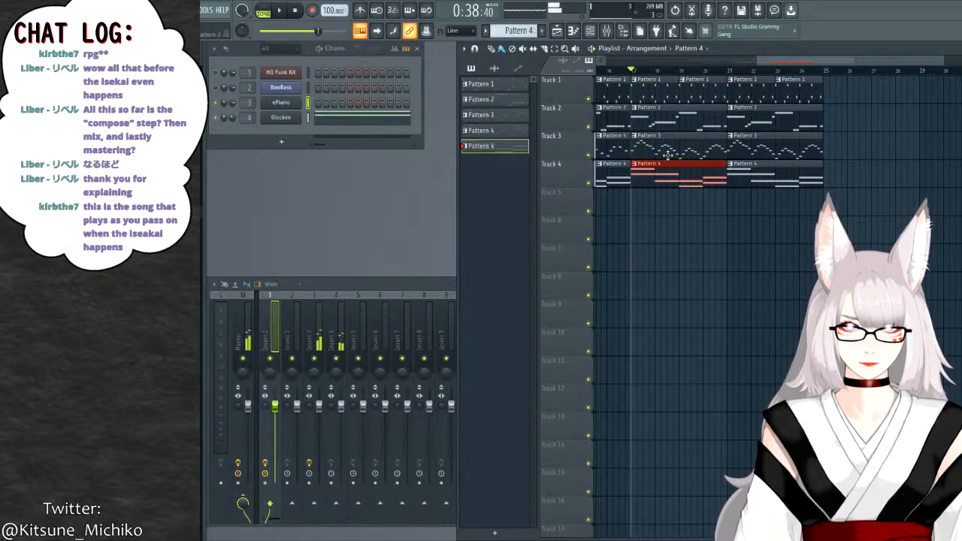
Rename the Glocken pattern on Track 4 to Pattern 5 and play the arrangement briefly from bar 17.
key("space")
left_click(343, 122)
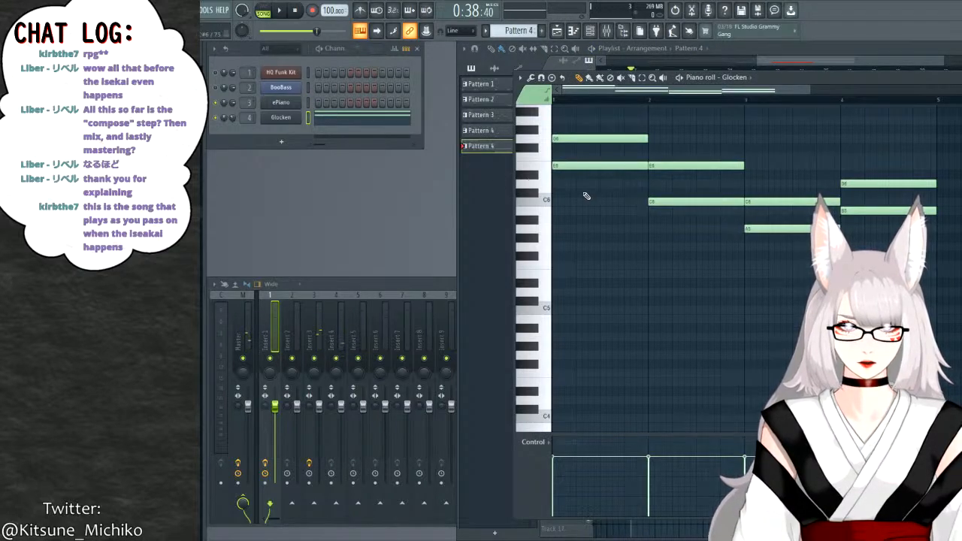
key("F7")
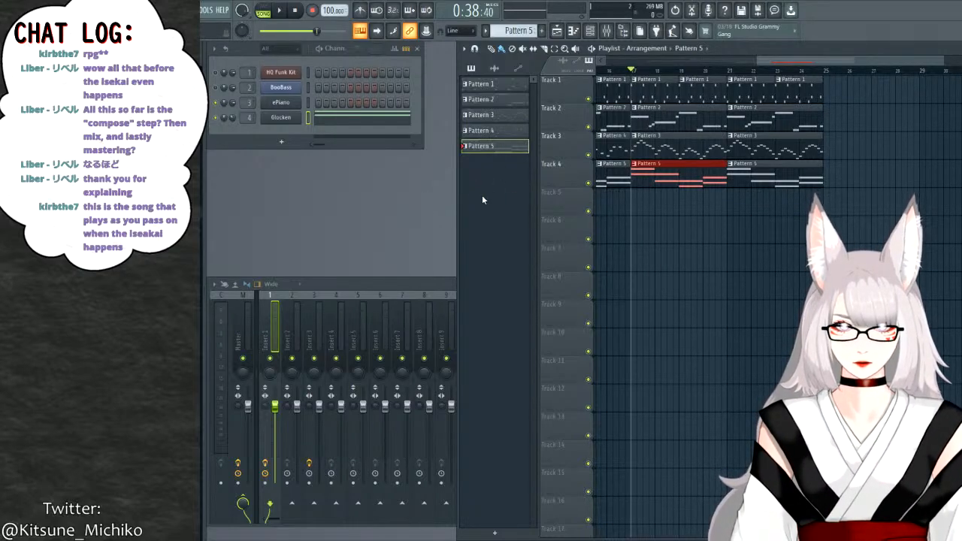
key("space")
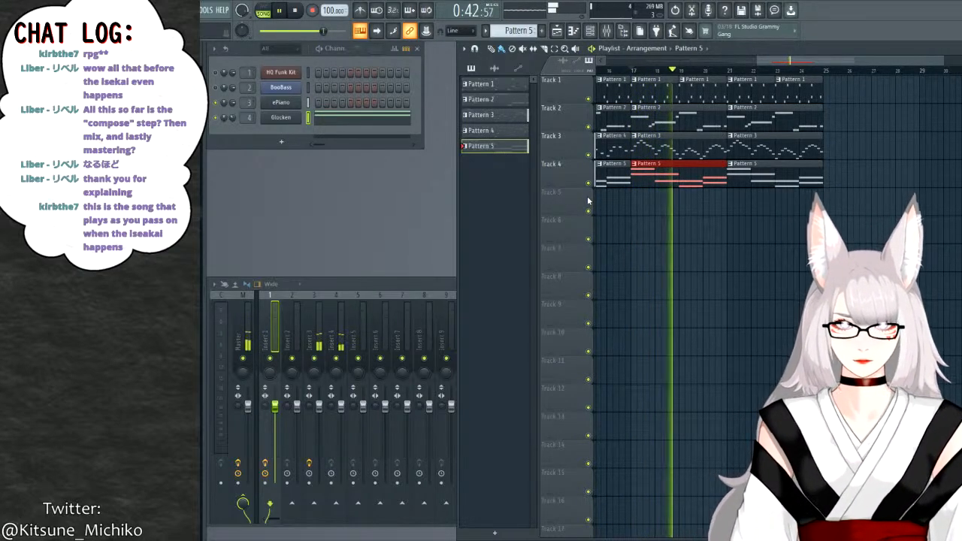
key("space")
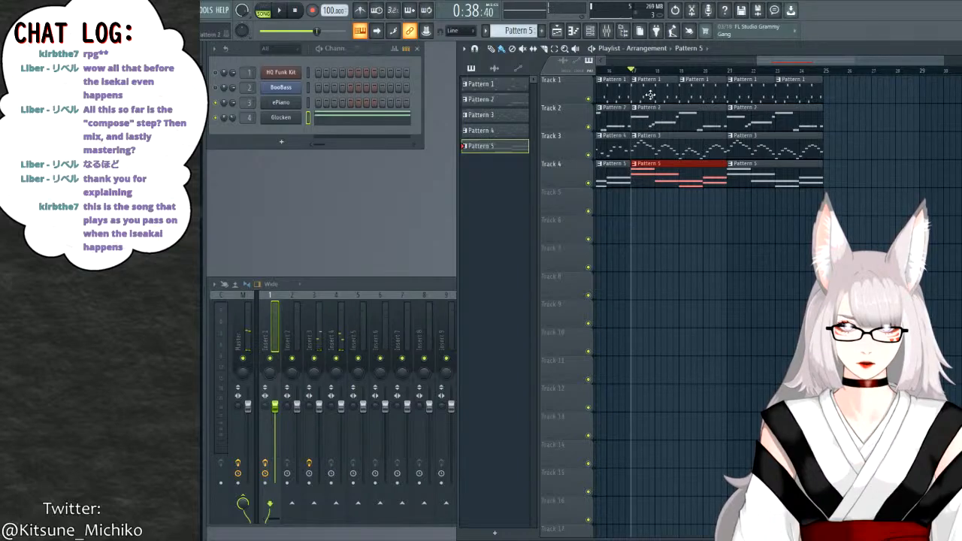
Open the ePiano notes of Pattern 4 in the piano roll and play the song while following them.
left_click(482, 131)
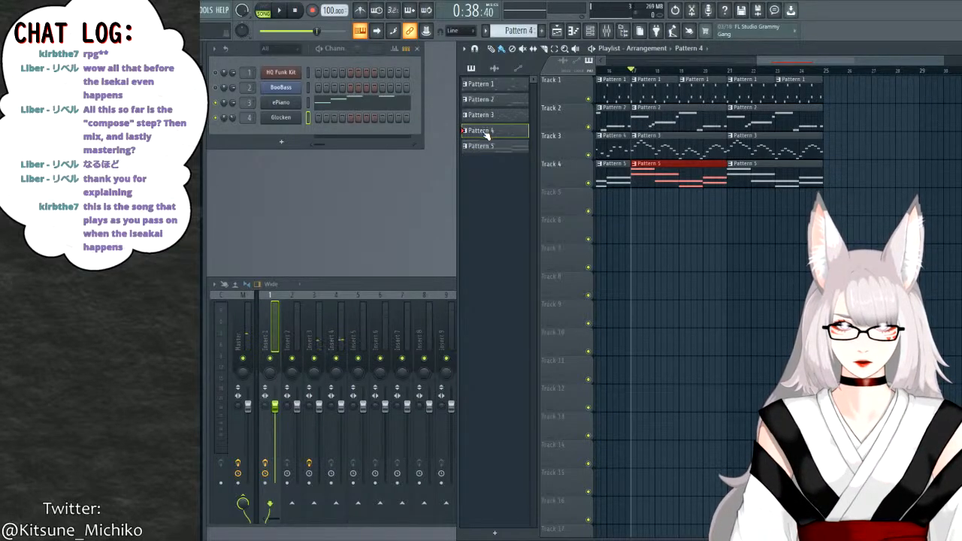
left_click(356, 101)
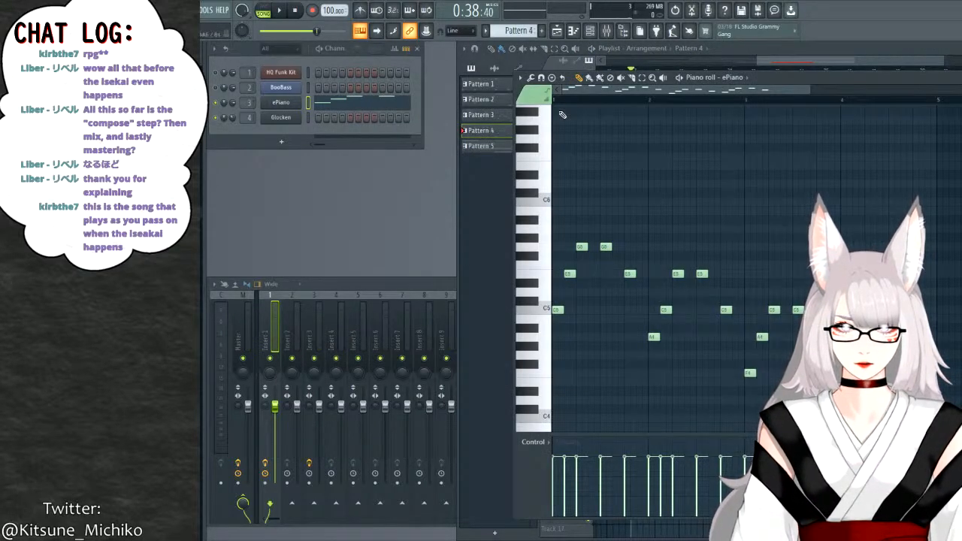
key("space")
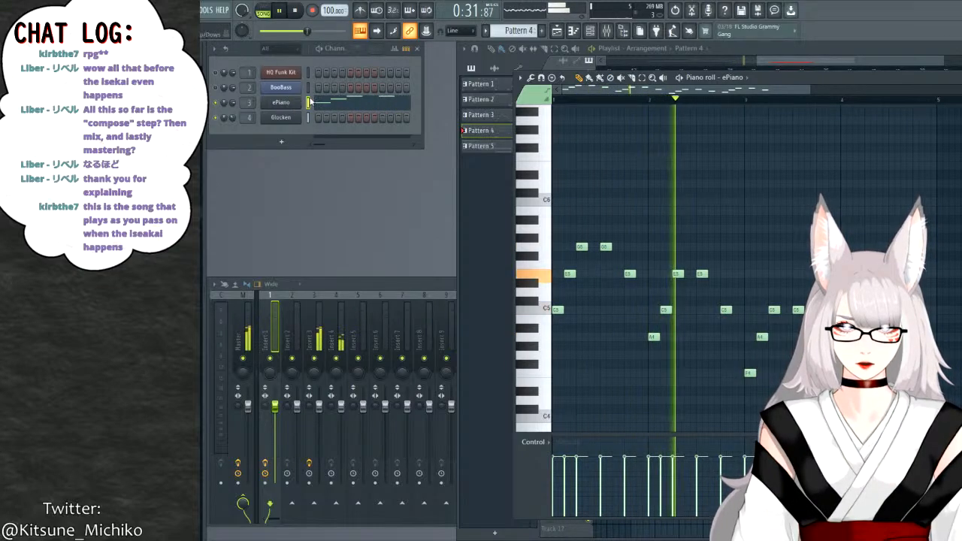
key("space")
Swap the two ePiano pattern names so the original melody is Pattern 3 and the new melody is Pattern 4.
left_click(480, 115)
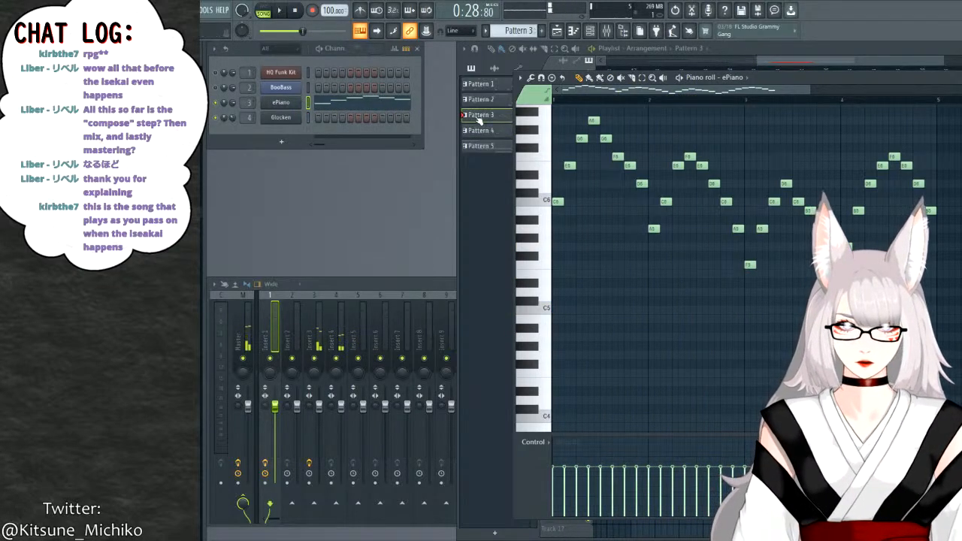
key("F5")
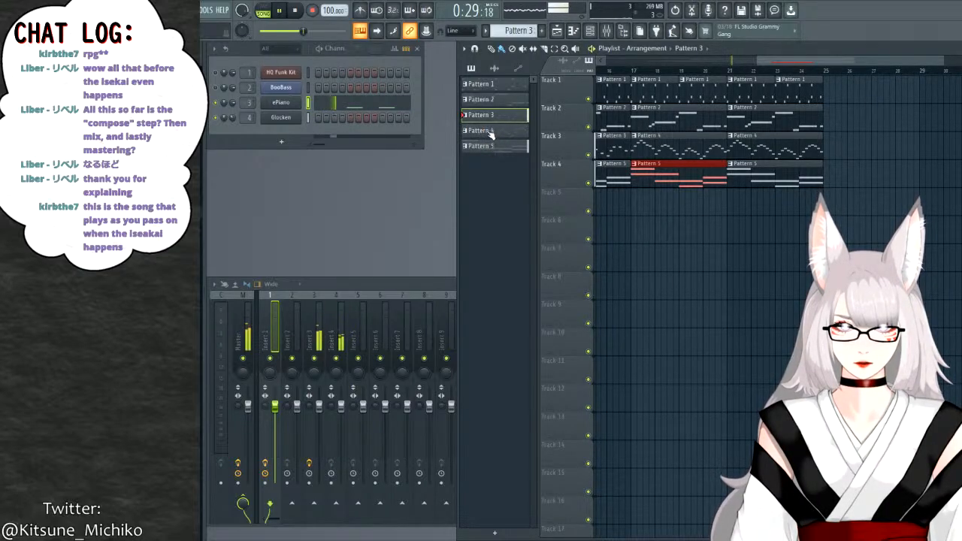
left_click(485, 130)
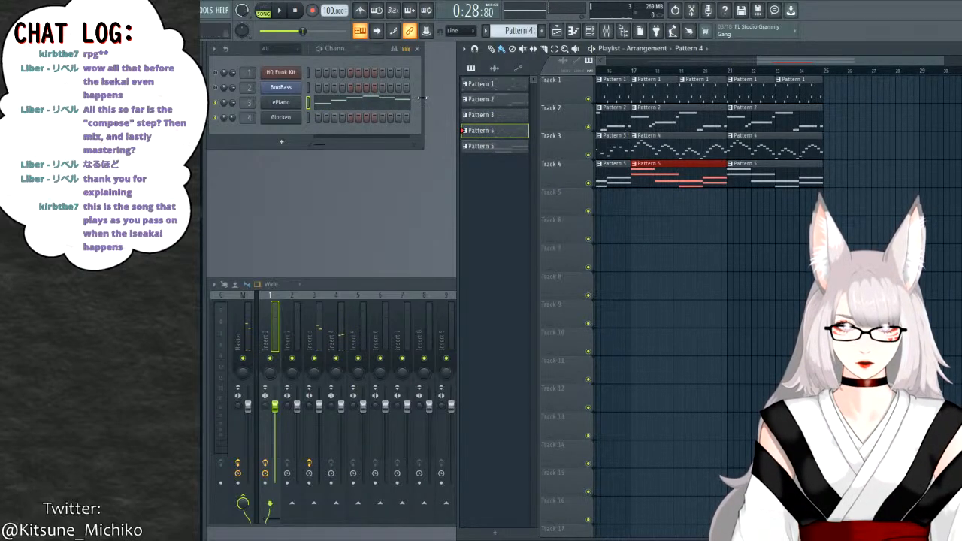
Open Pattern 4's ePiano notes and play the new melody repeatedly to check its ending in bar 4.
left_click(345, 105)
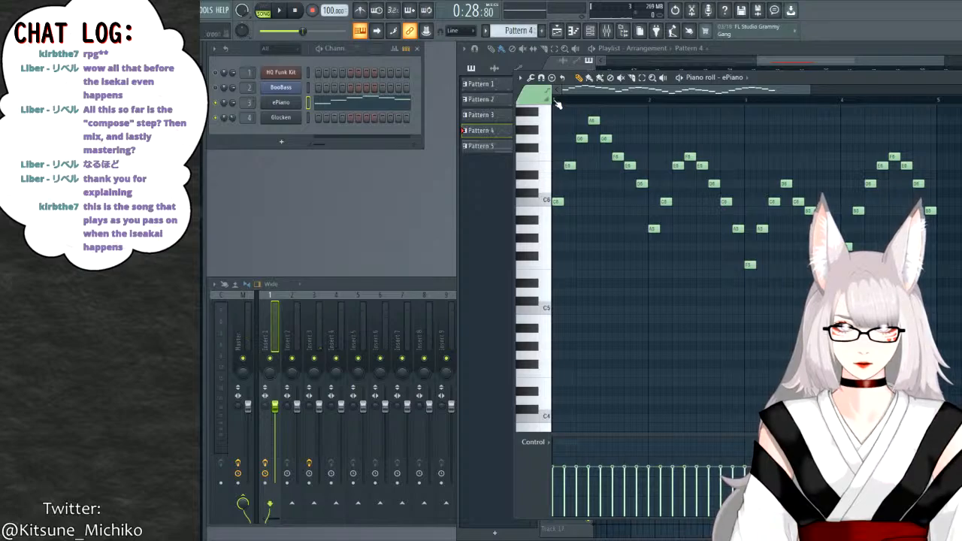
key("space")
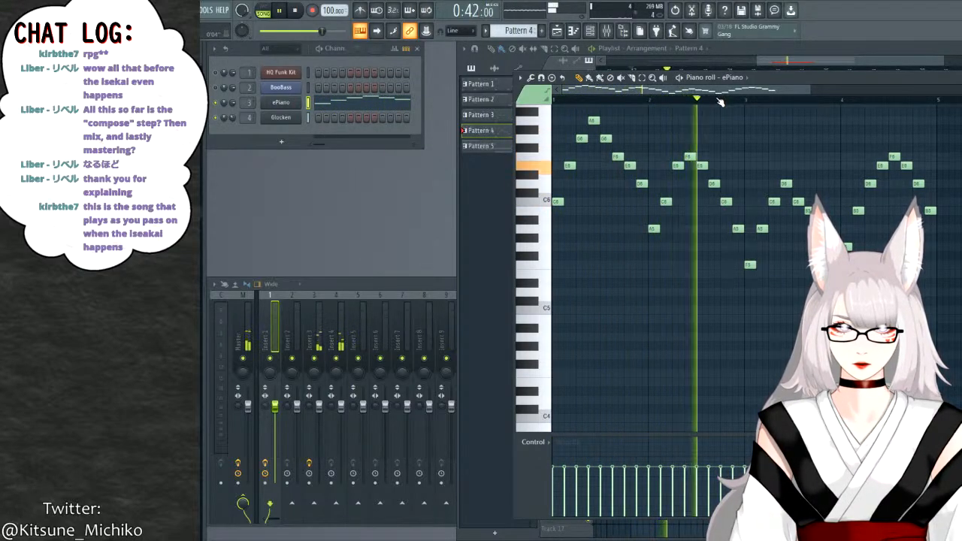
key("space")
key("space")
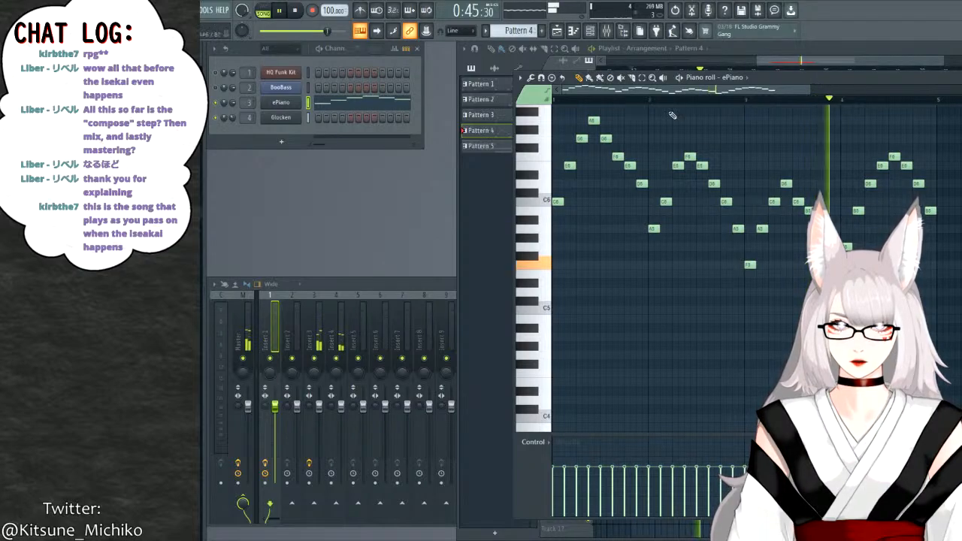
key("space")
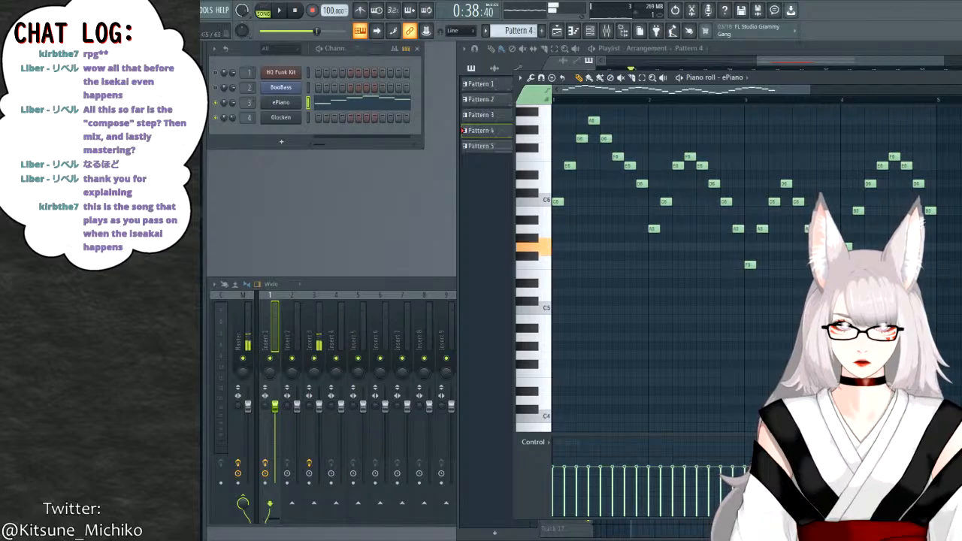
key("space")
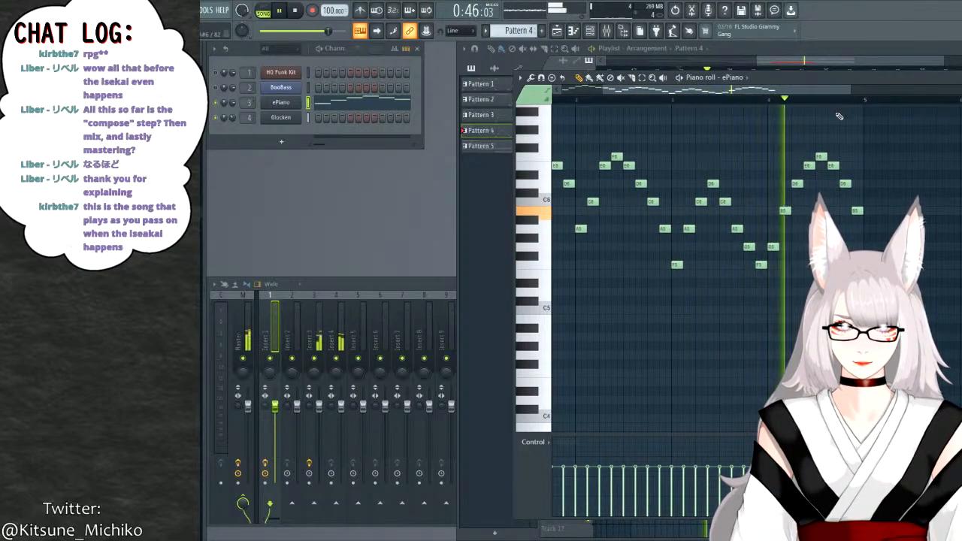
key("space")
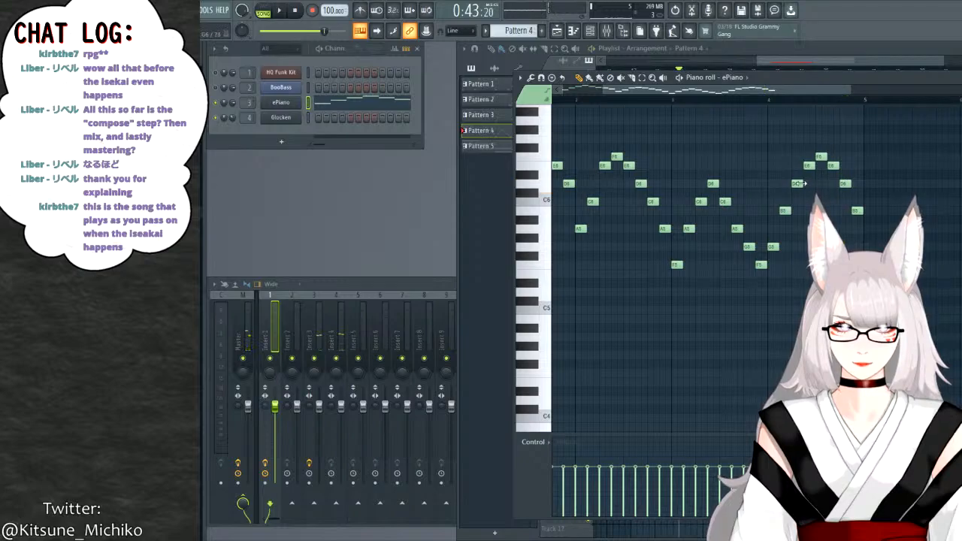
Raise the peak note in Pattern 4's bar 4 to G6 and the two notes after it to F6 and E6.
left_click(798, 183)
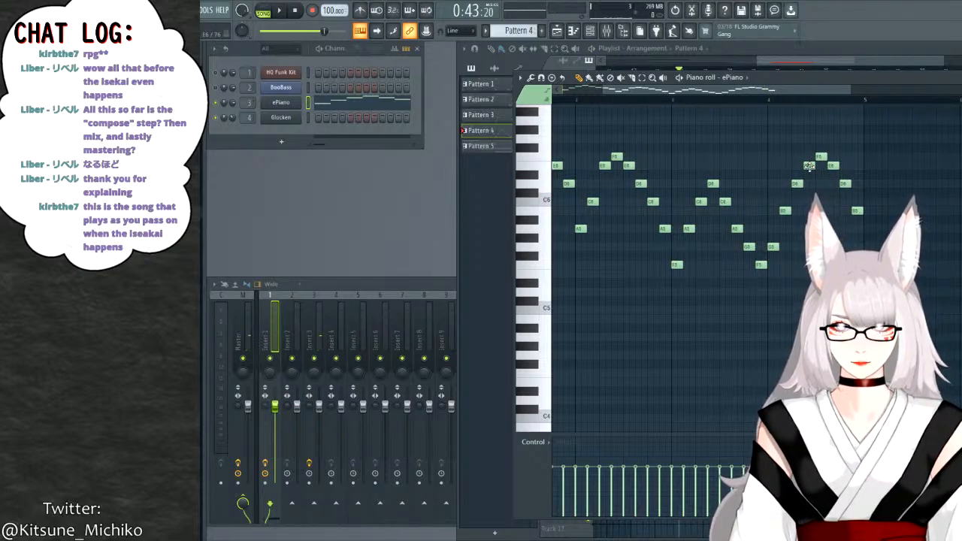
left_click(808, 167)
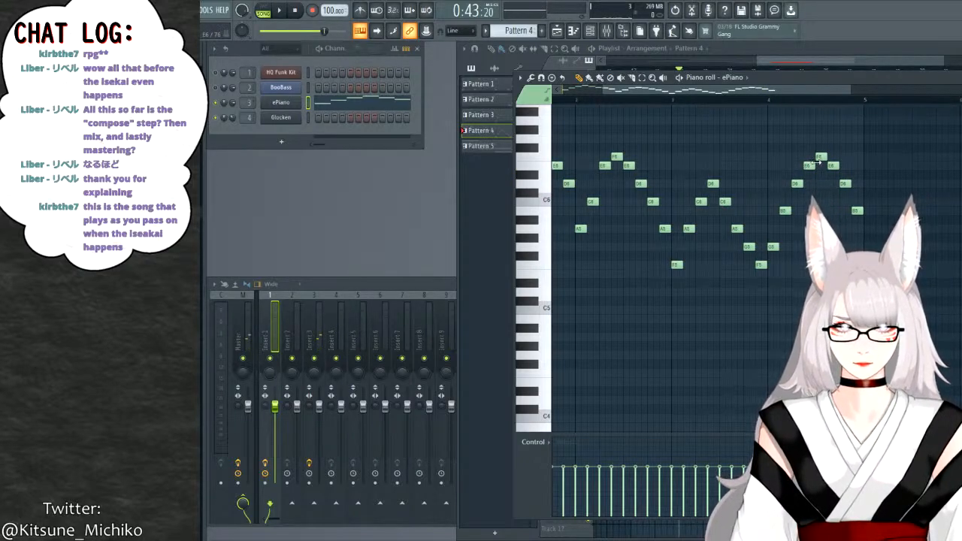
left_click(822, 158)
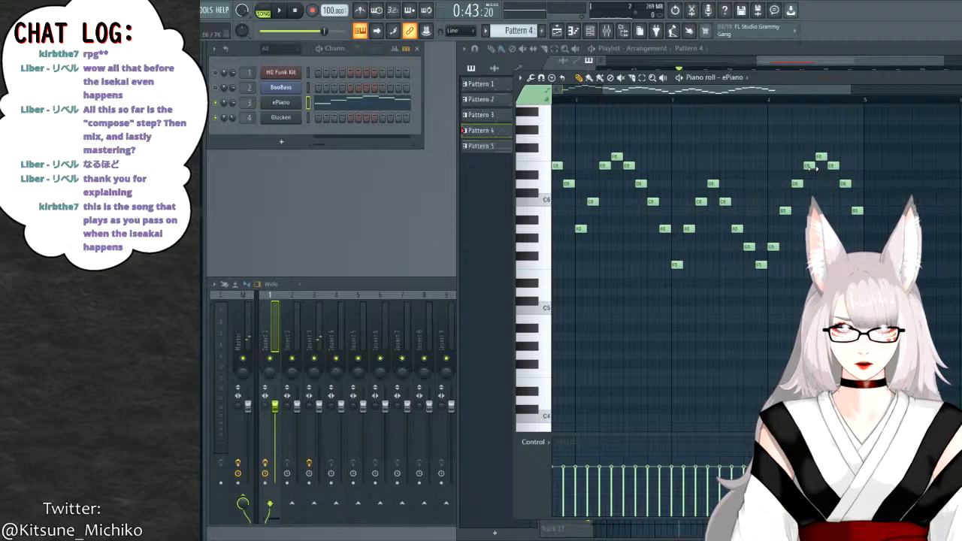
left_click(773, 246)
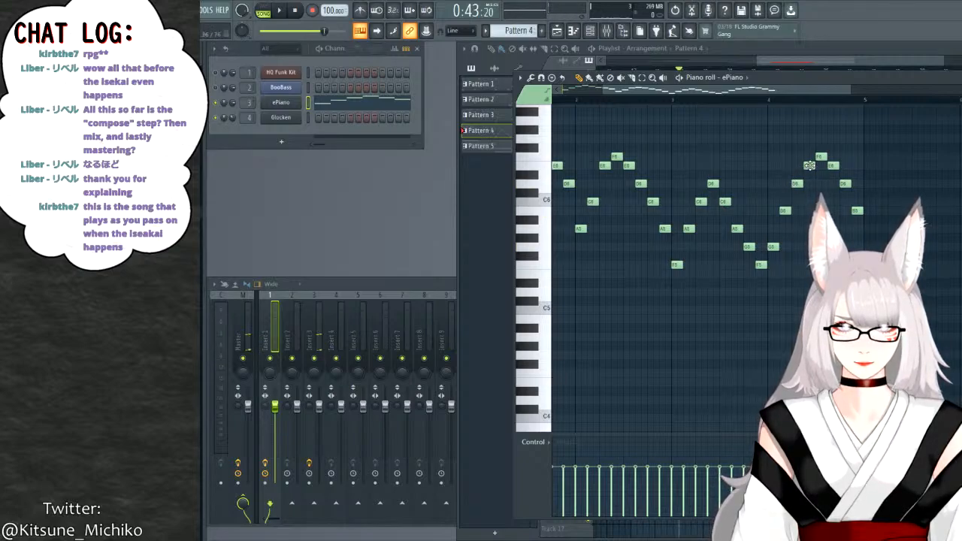
left_click(821, 138)
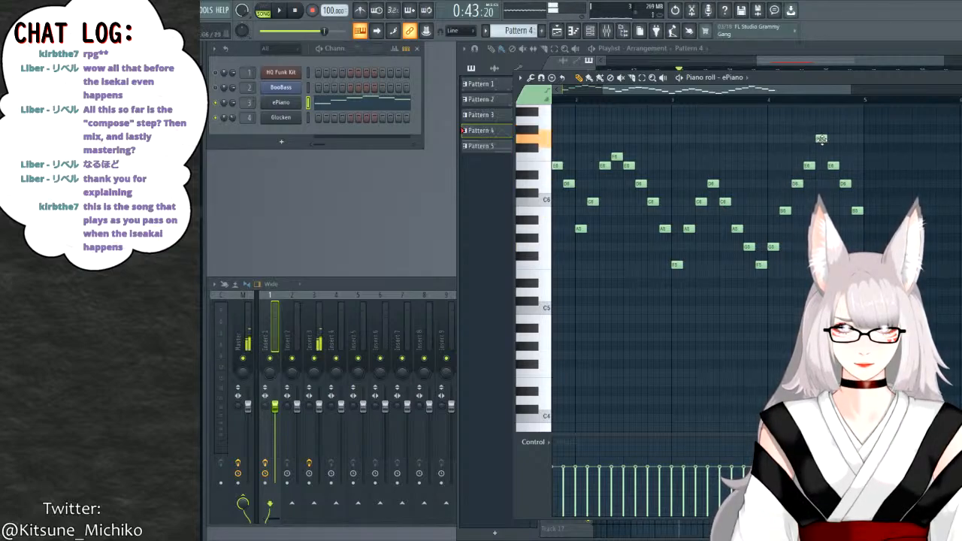
left_click_drag(834, 166, 834, 156)
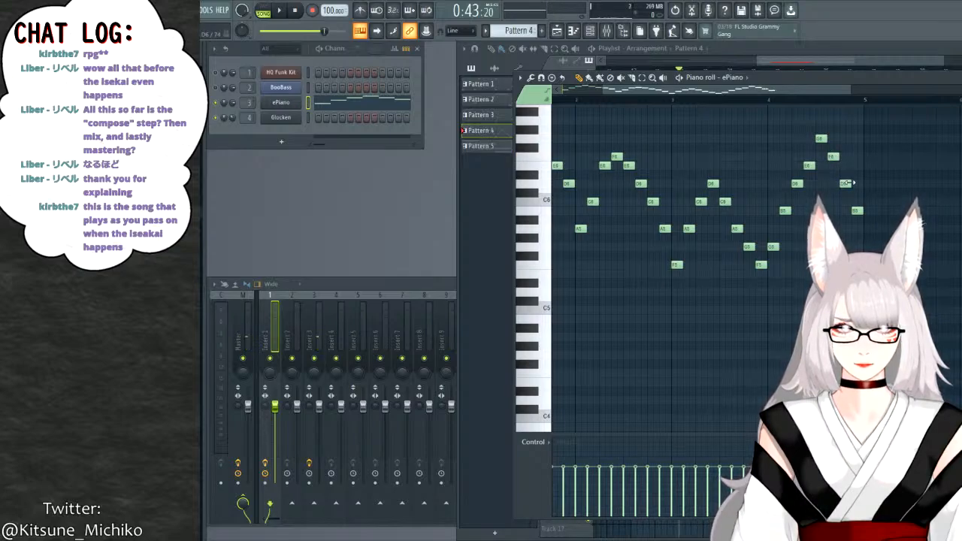
left_click(845, 165)
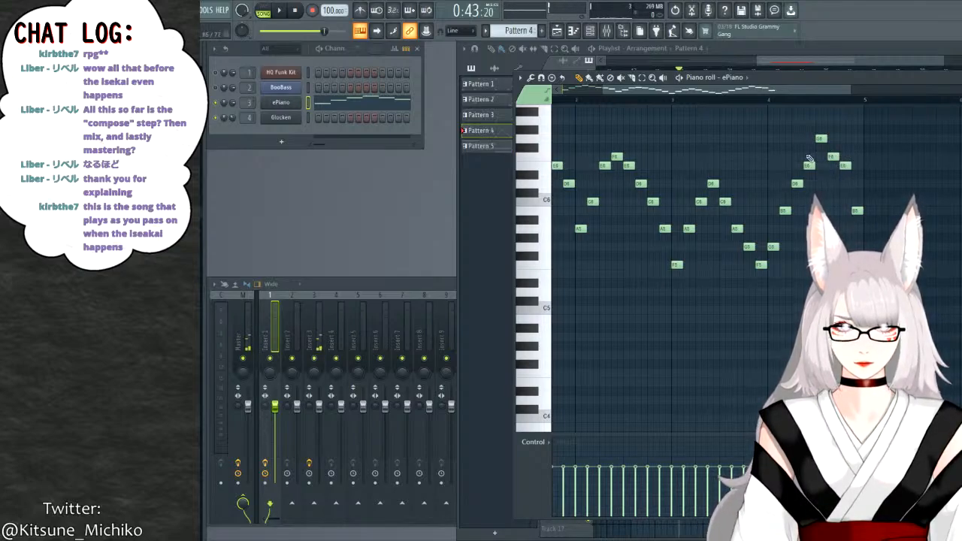
Play the edited ePiano melody with the full arrangement and replay its last bars to judge the ending.
left_click_drag(677, 107, 573, 102)
key("space")
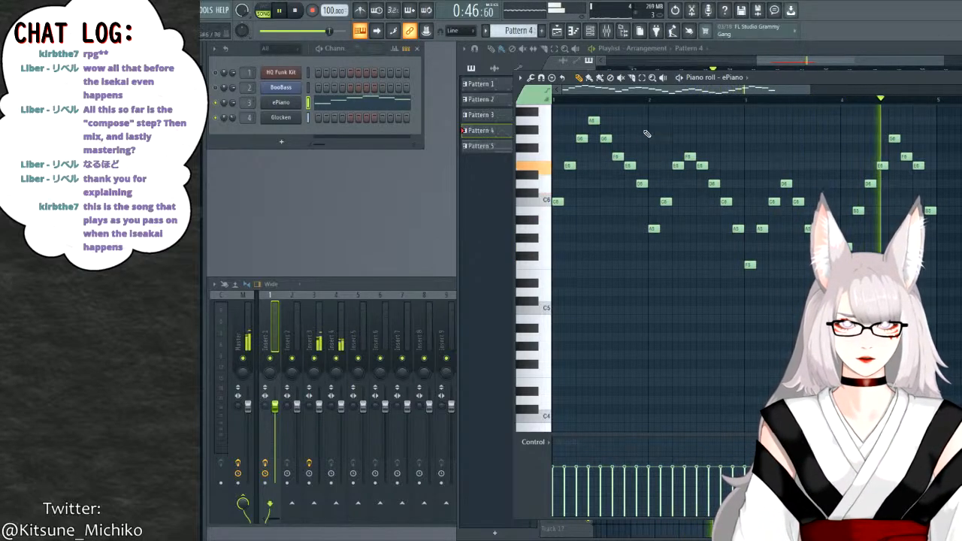
left_click(821, 55)
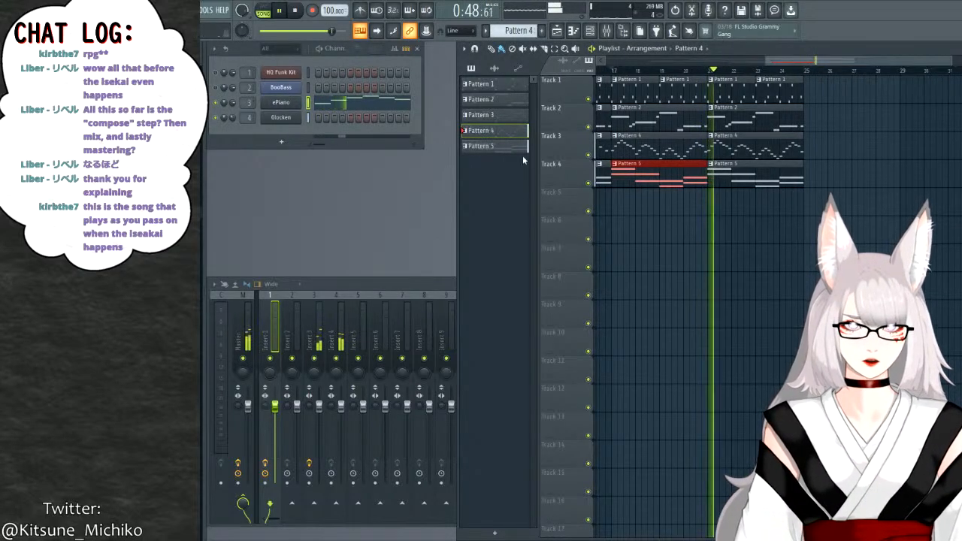
key("F7")
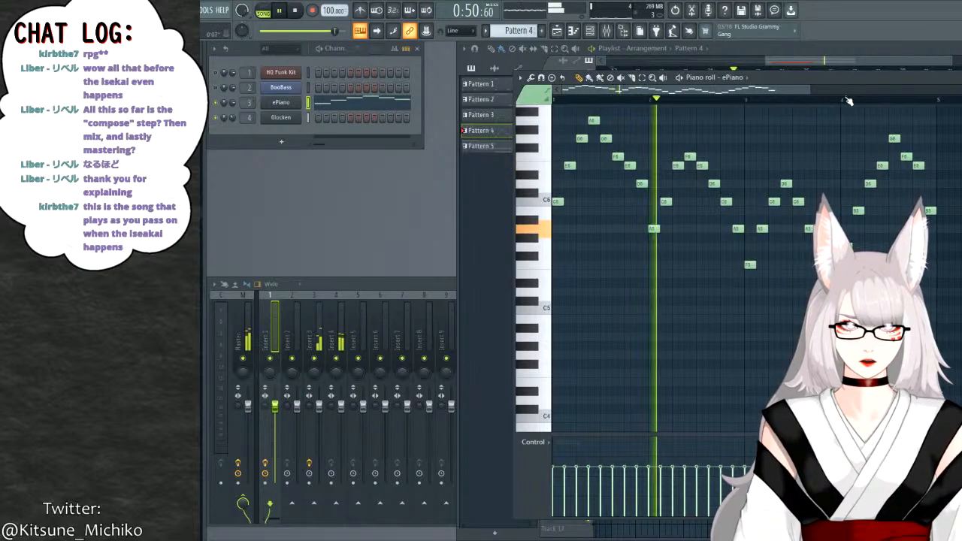
left_click(842, 98)
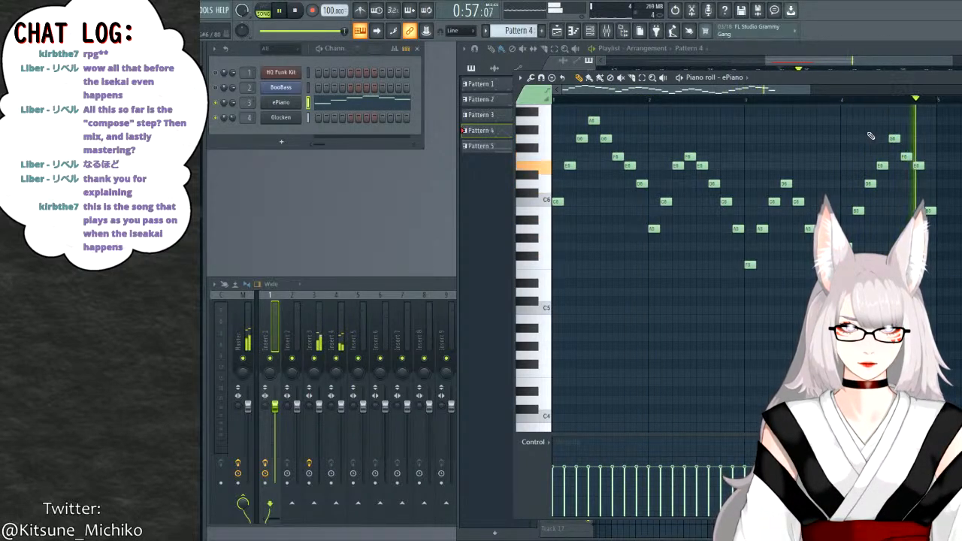
key("space")
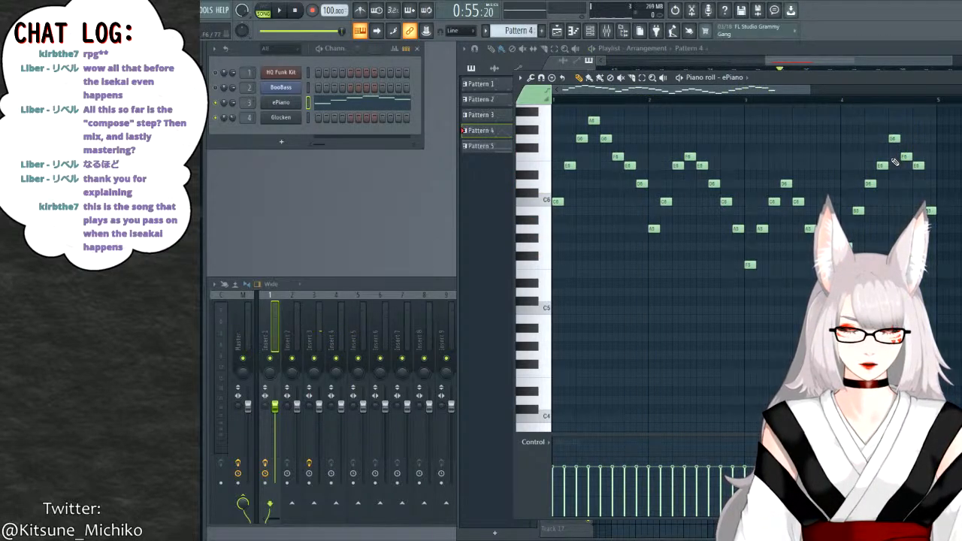
left_click(746, 100)
key("space")
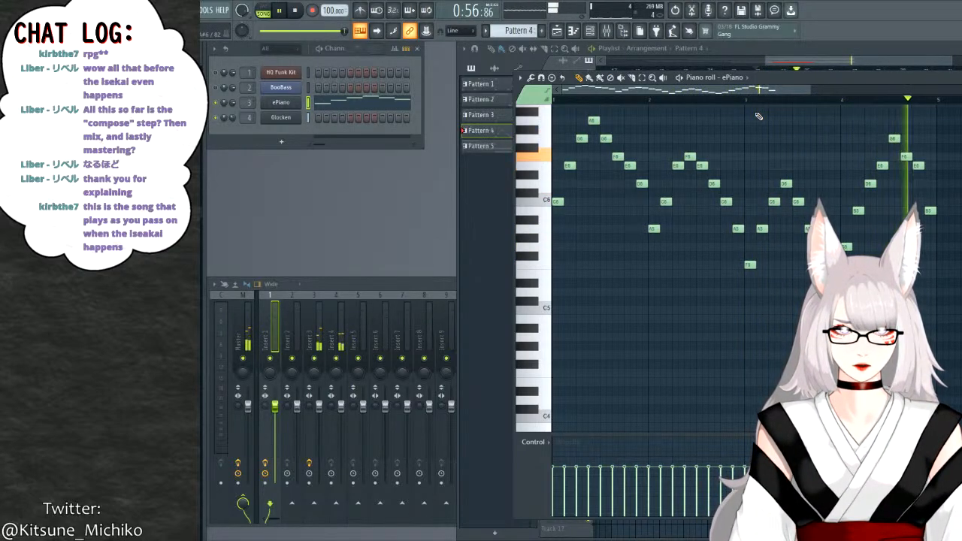
Lower the two notes after the G6 peak in bar 4 to E6 and D6.
left_click(843, 99)
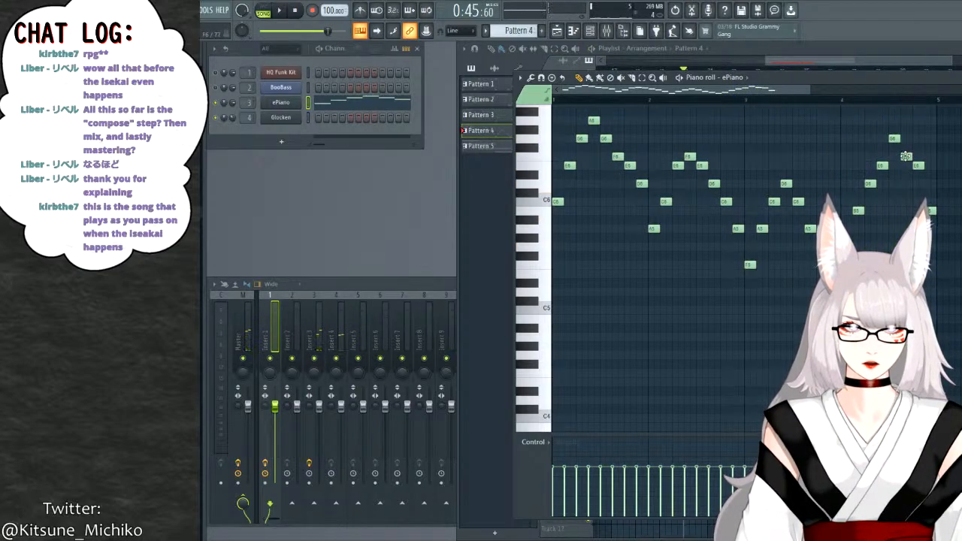
left_click(905, 165)
left_click_drag(918, 165, 918, 183)
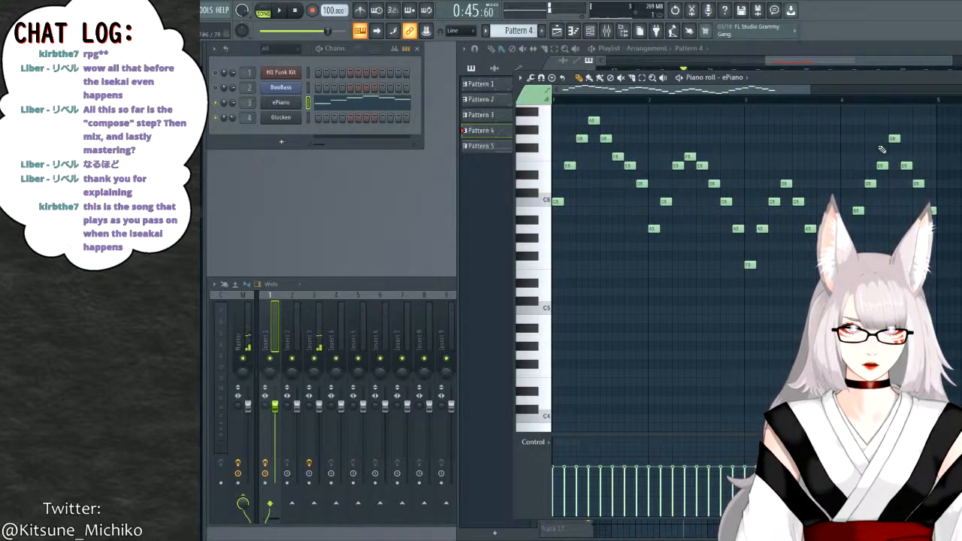
Play the revised melody from bar 4 and again from bar 3, then stop playback.
key("space")
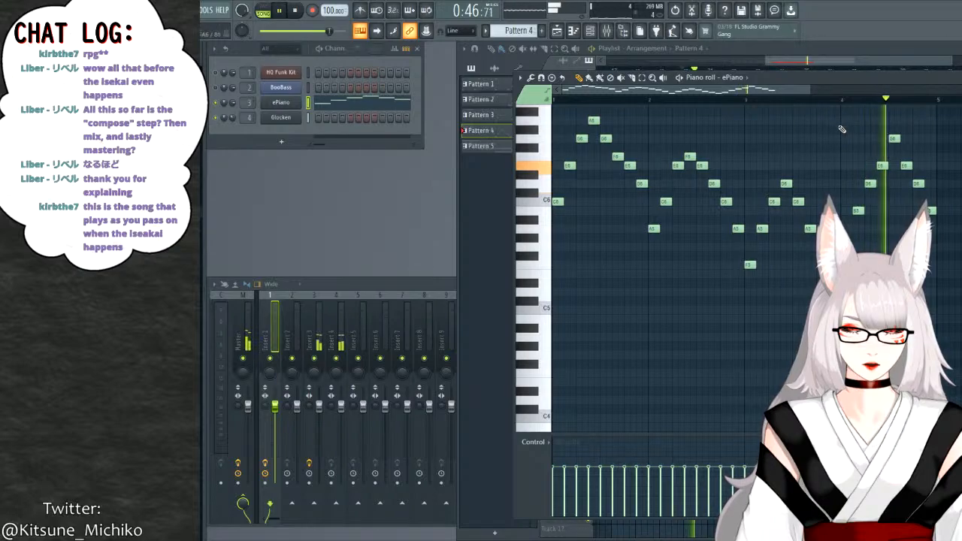
key("space")
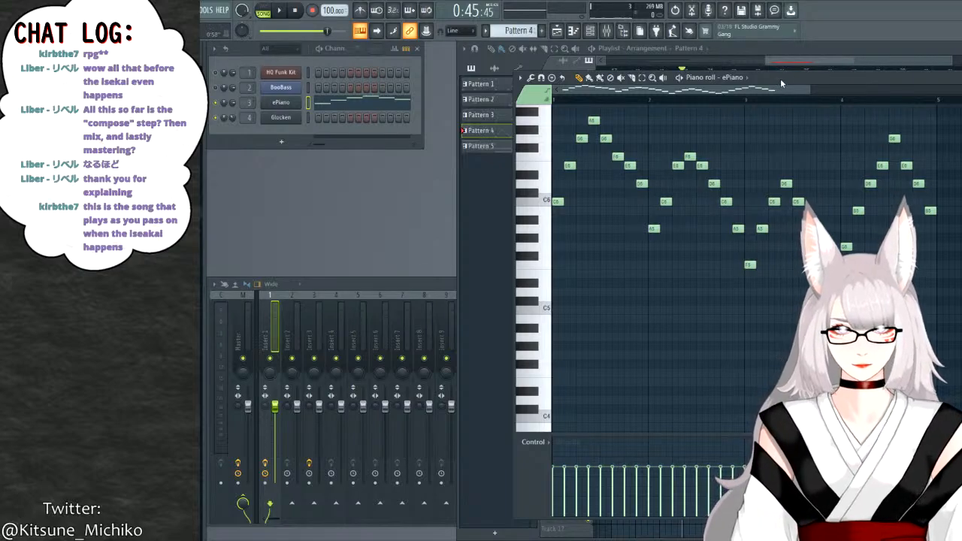
left_click(758, 104)
key("space")
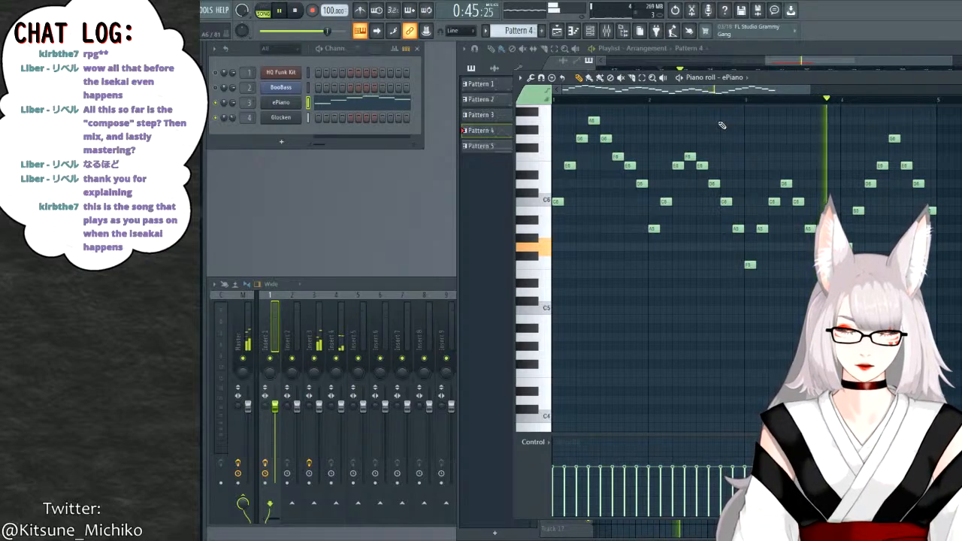
left_click(295, 12)
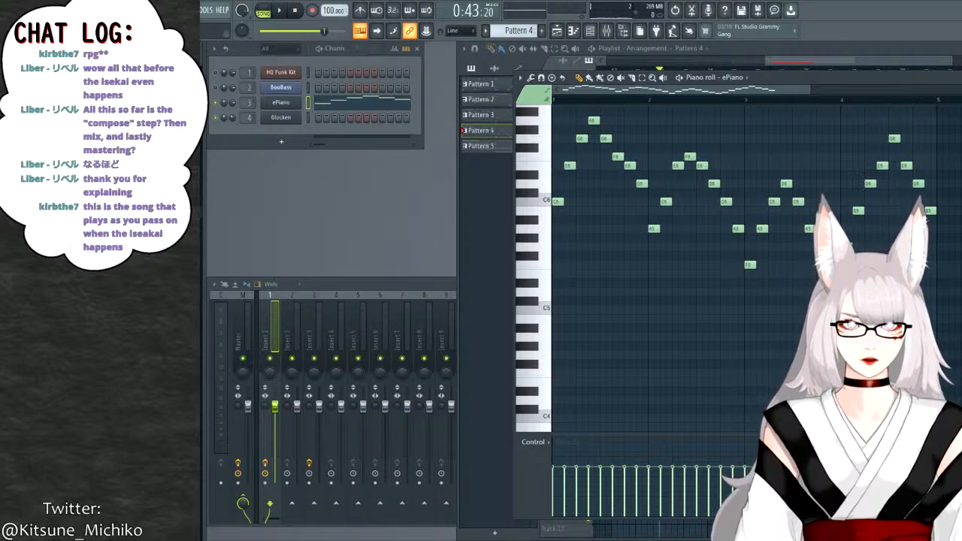
Close the piano roll and play the arrangement from bar 9, then replay it from bar 13.
left_click(606, 30)
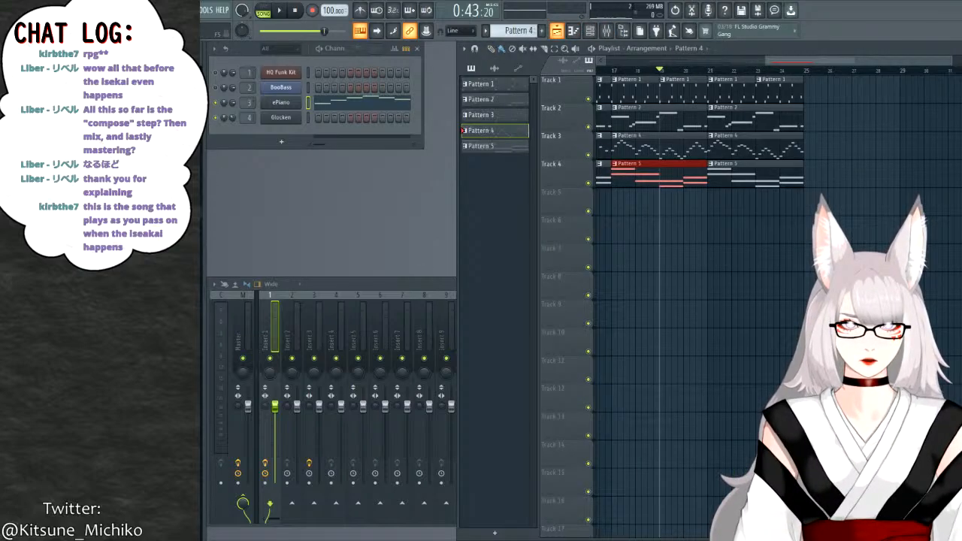
left_click(612, 71)
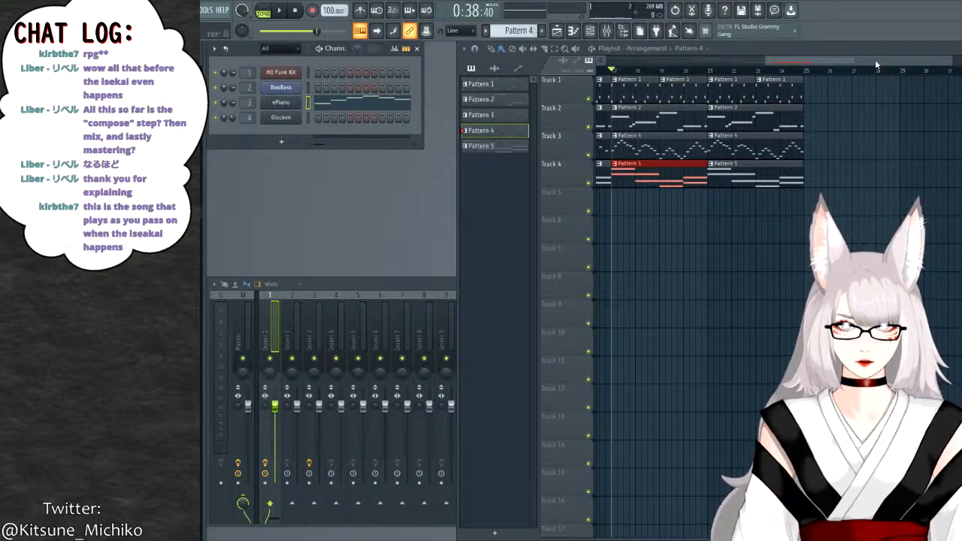
scroll(875, 66, "left", 8)
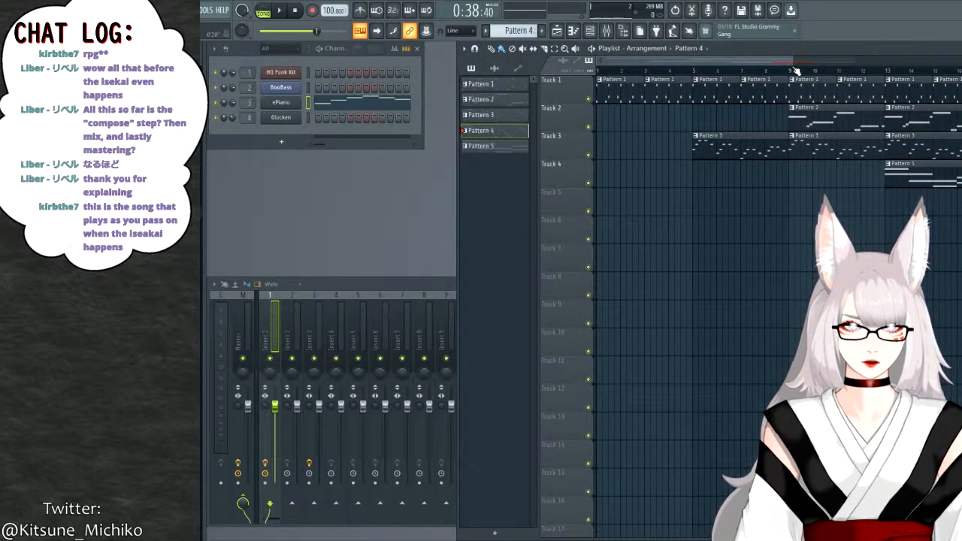
left_click(797, 70)
key("space")
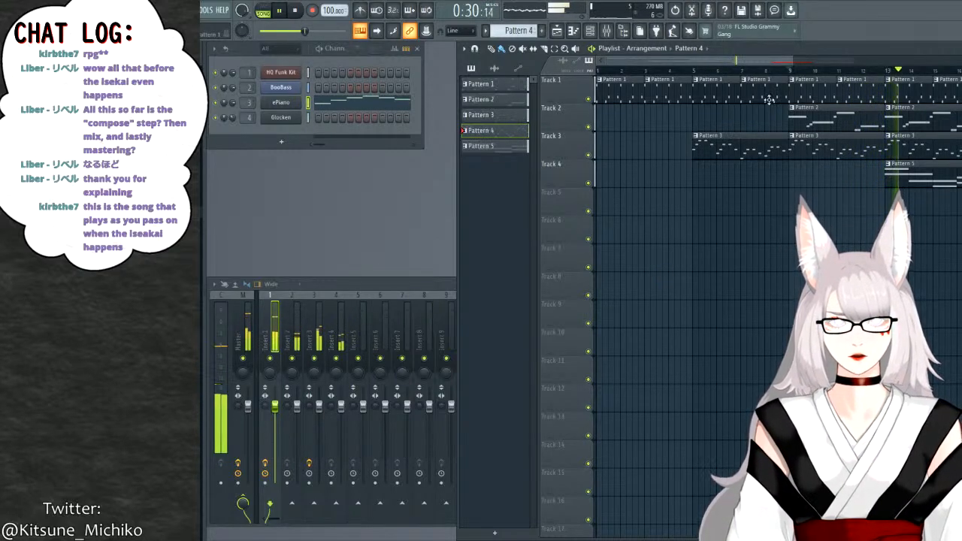
left_click_drag(796, 61, 848, 58)
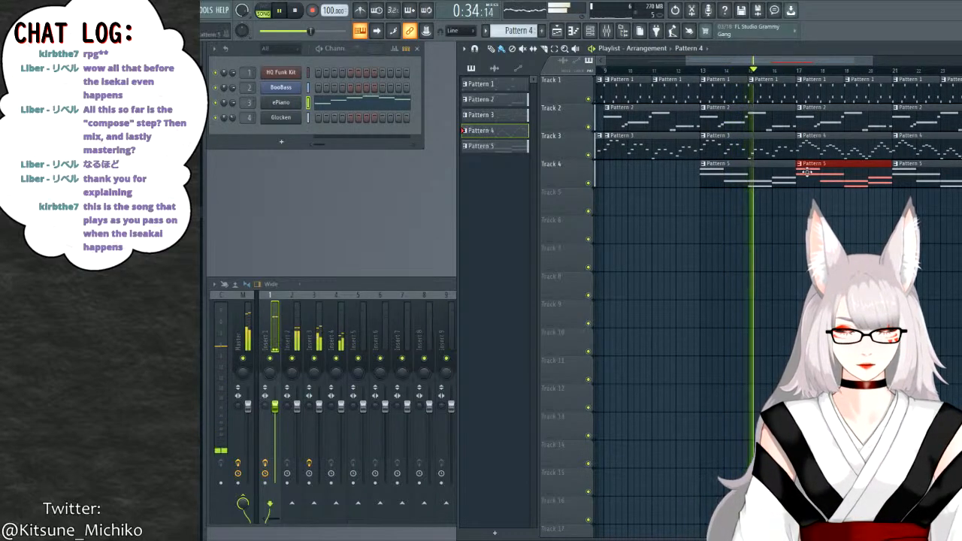
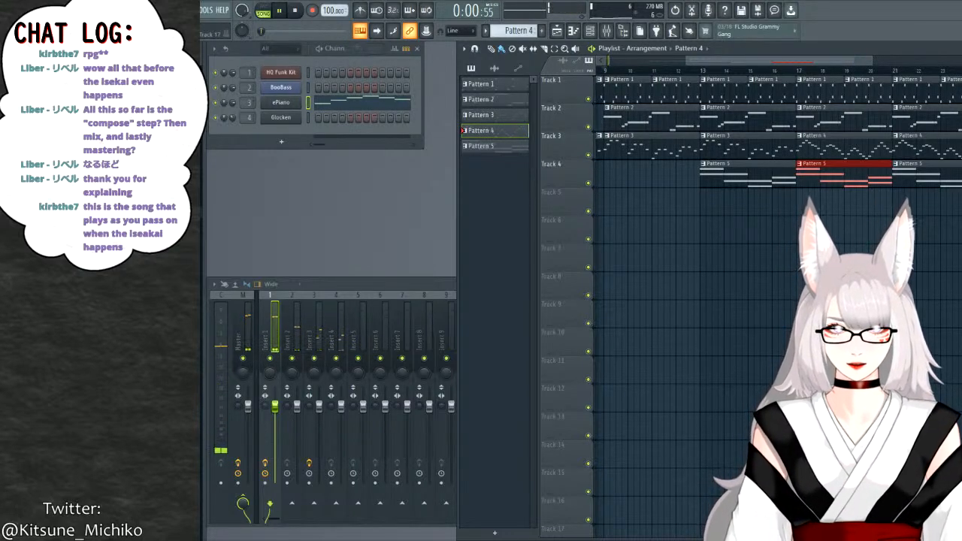
left_click(703, 71)
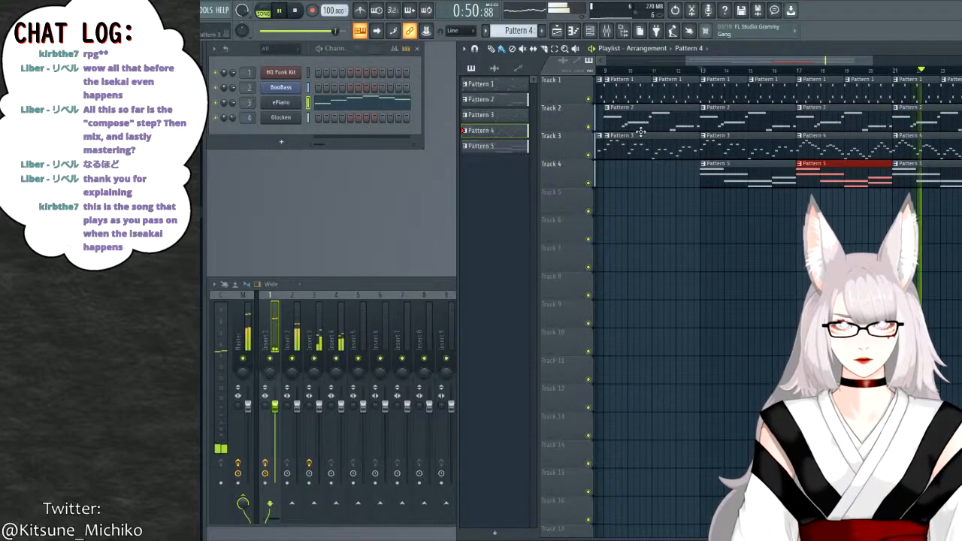
Layer Pattern 3 clips on Track 5 at bars 17 and 21, and play briefly from bar 17.
left_click_drag(695, 64, 746, 64)
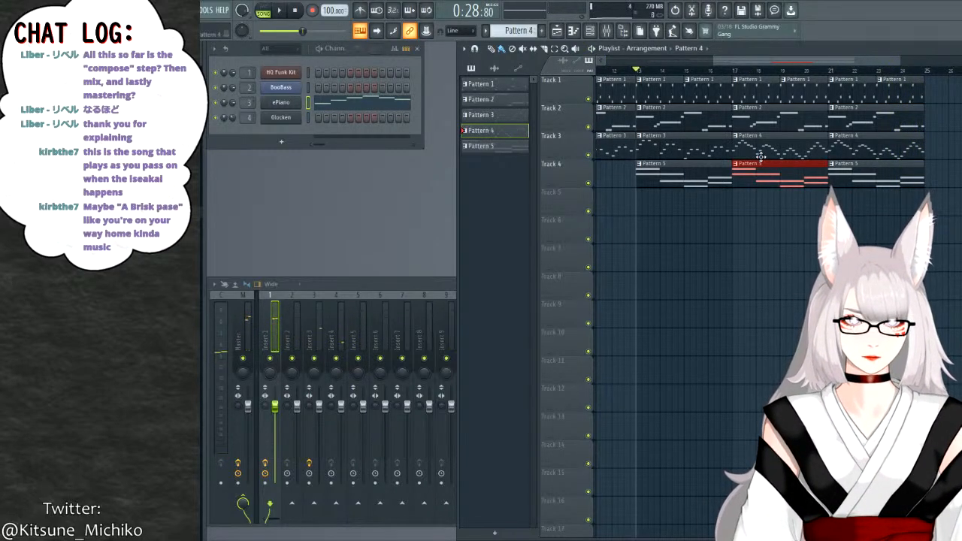
left_click(690, 138)
left_click(740, 196)
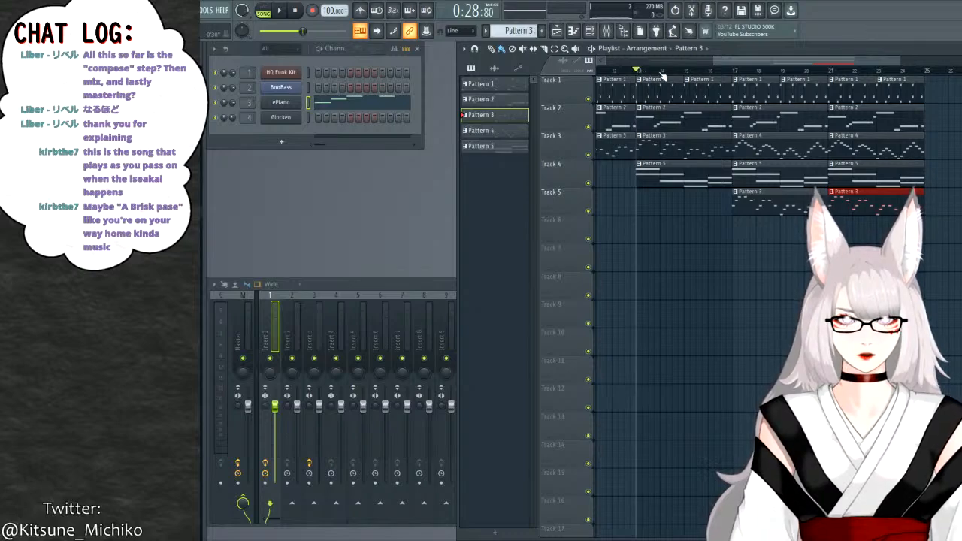
left_click(733, 75)
key("space")
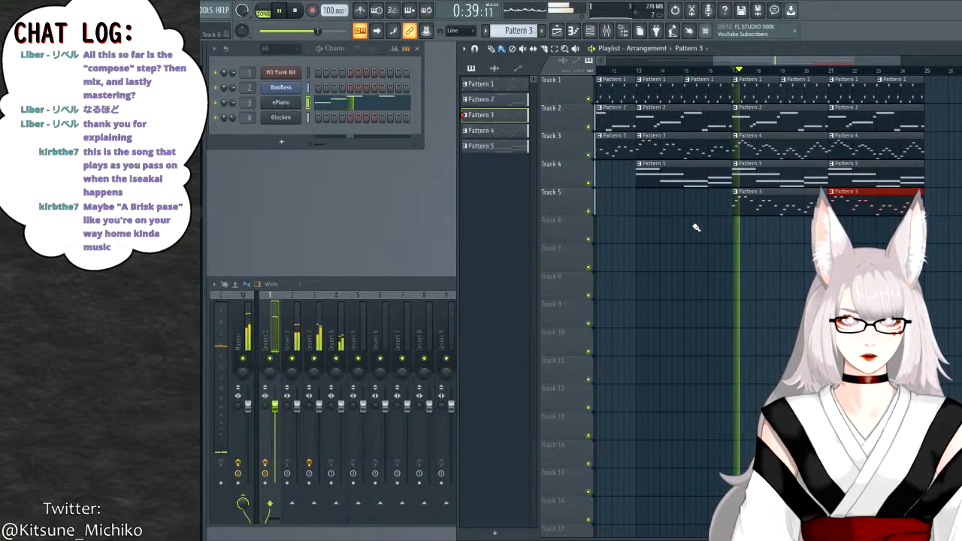
key("space")
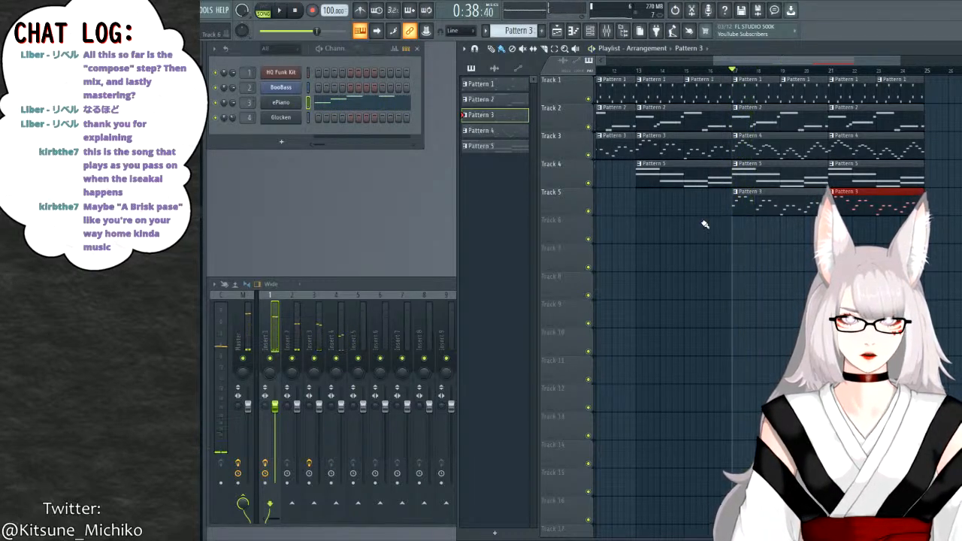
Replace Track 4's Pattern 5 clips at bars 17 and 21 with Pattern 3 clips, auditioning the section without Pattern 5.
right_click(762, 165)
right_click(849, 165)
key("space")
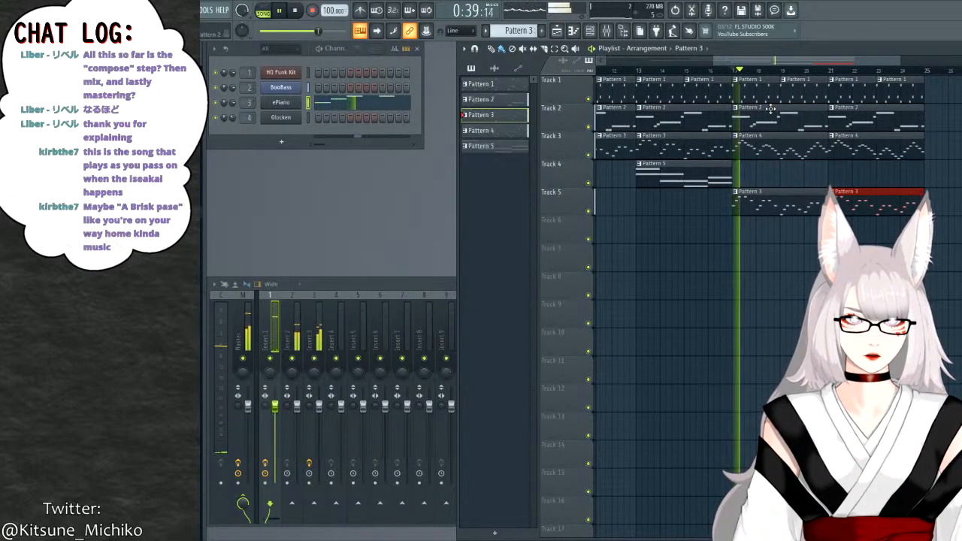
key("space")
key("ctrl+z")
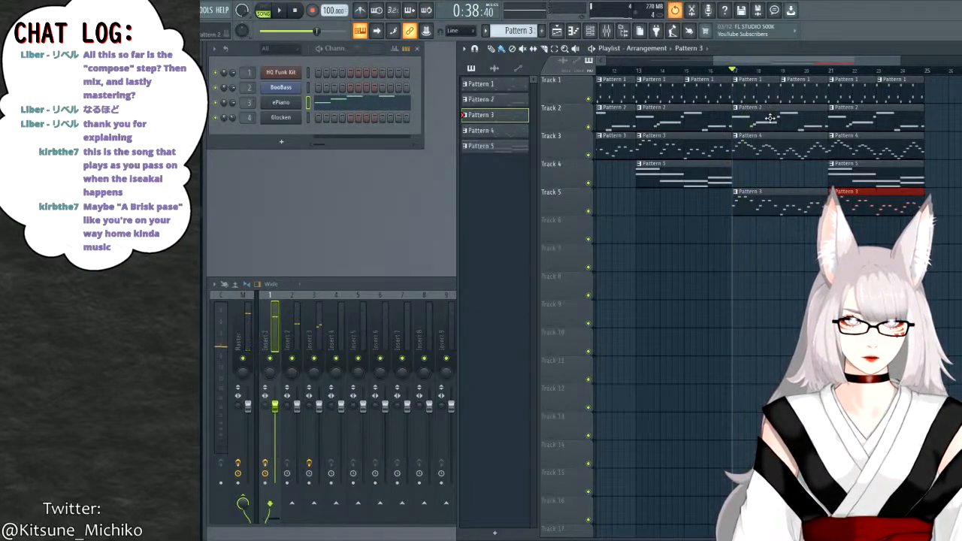
key("ctrl+z")
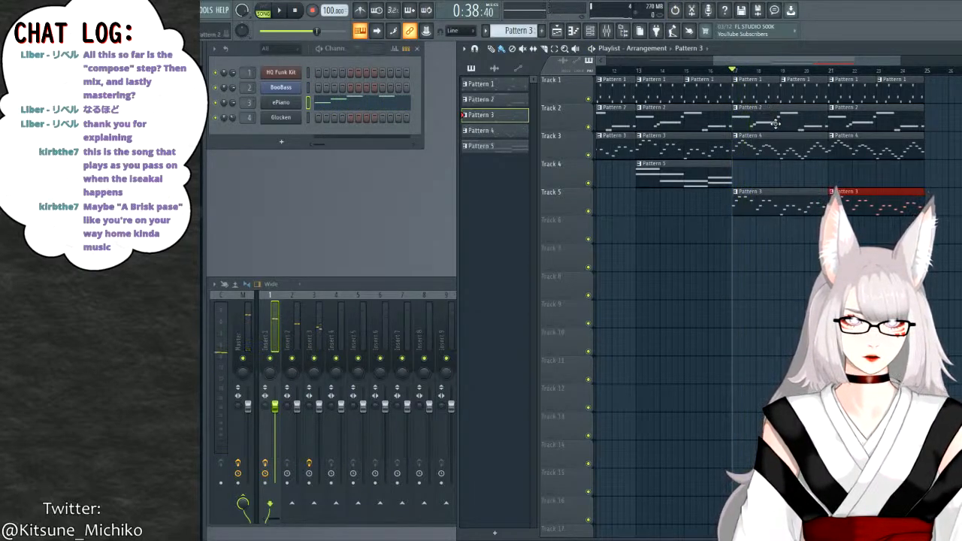
left_click(740, 170)
left_click(848, 171)
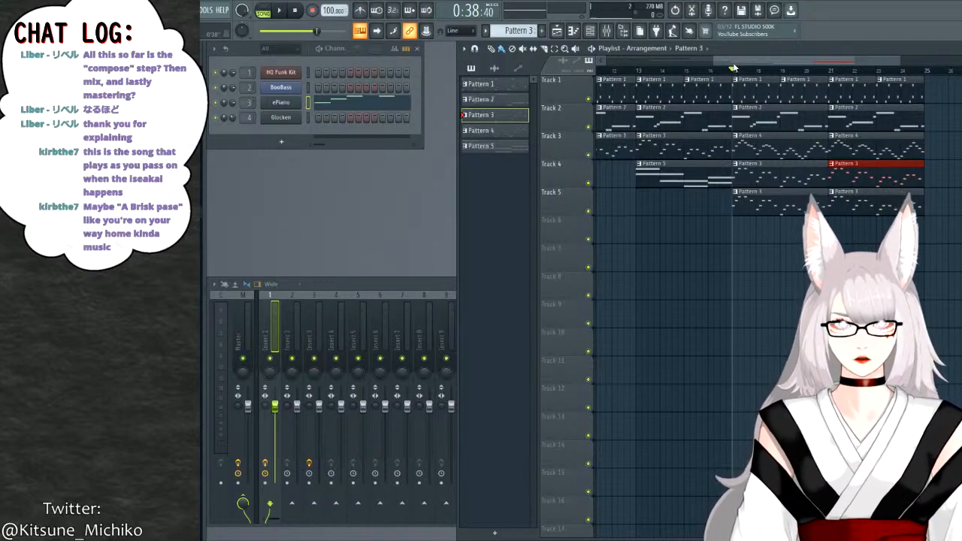
Select every clip in the arrangement and delete them all to empty the playlist.
left_click_drag(728, 62, 754, 70)
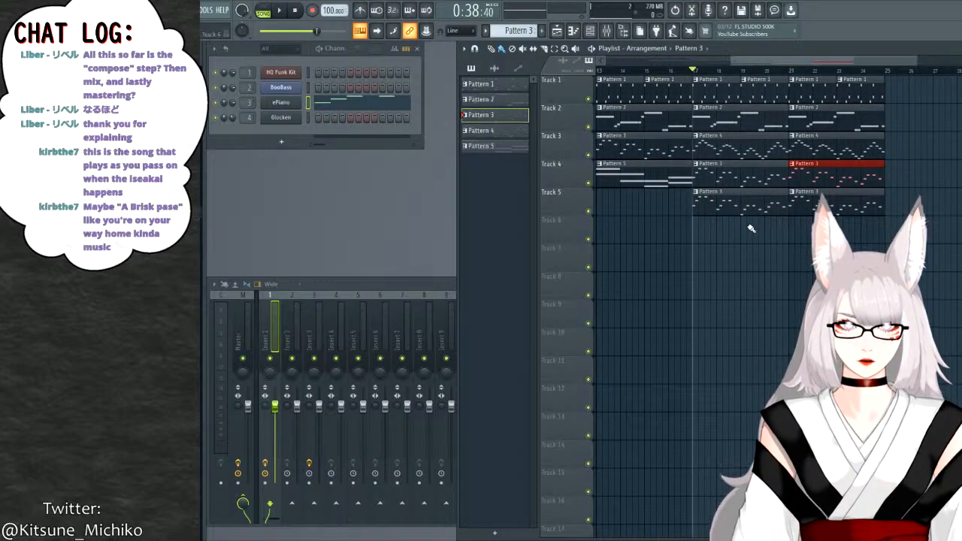
left_click_drag(877, 242, 655, 117)
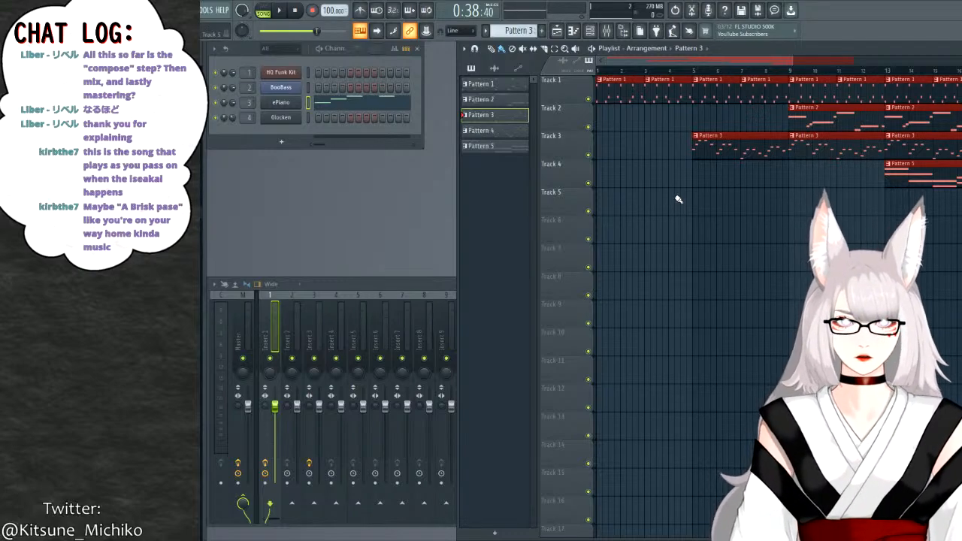
key("Delete")
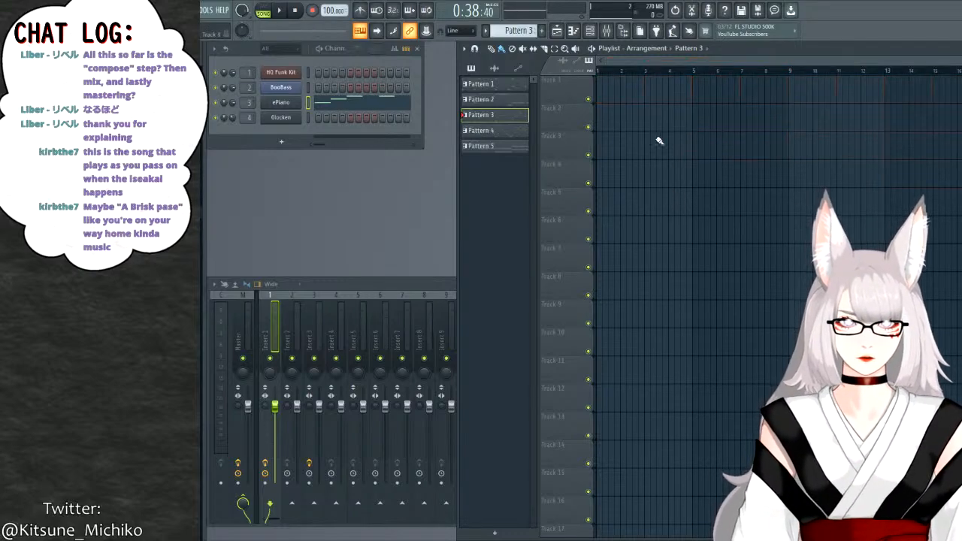
Place Pattern 1 at bar 1 of Track 1 and duplicate it at bar 3.
left_click(607, 84)
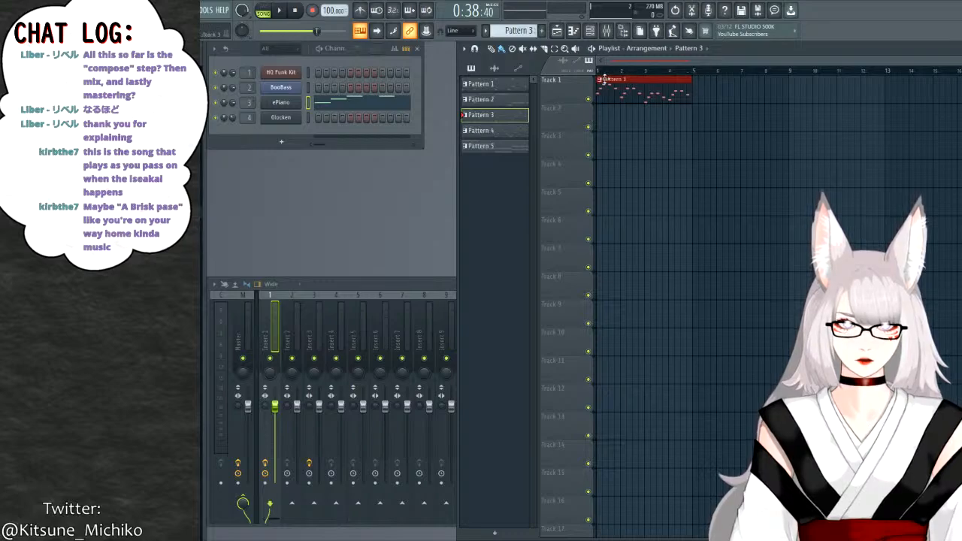
right_click(637, 86)
left_click(495, 87)
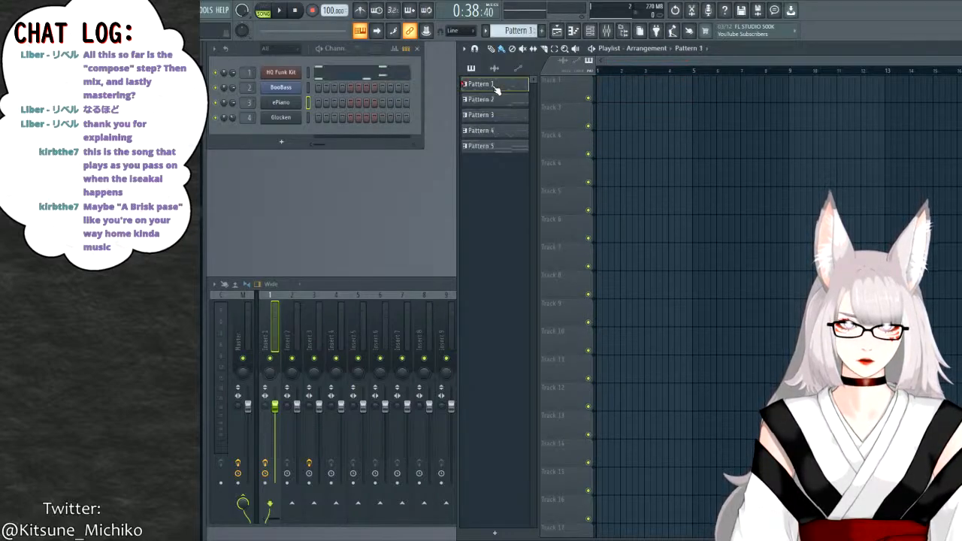
left_click(609, 84)
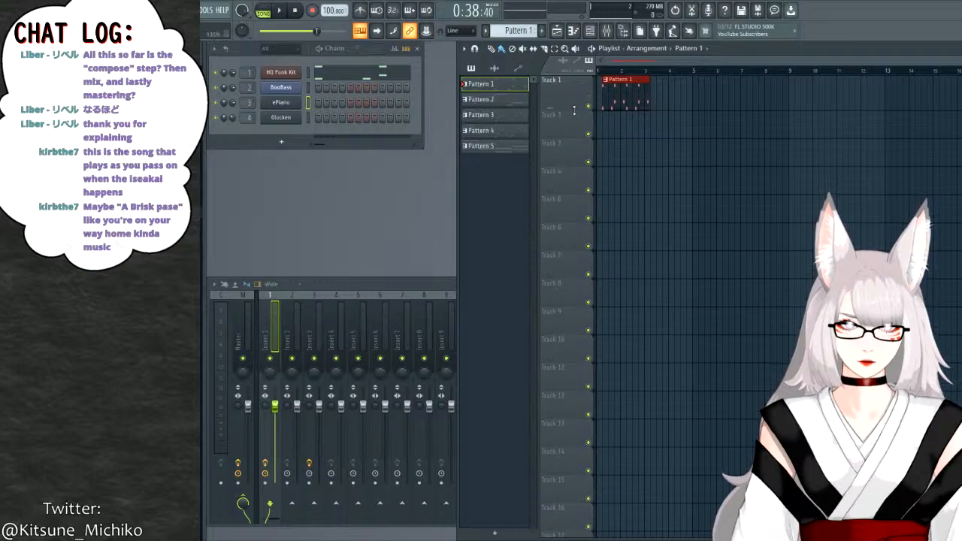
right_click(630, 88)
left_click(613, 85)
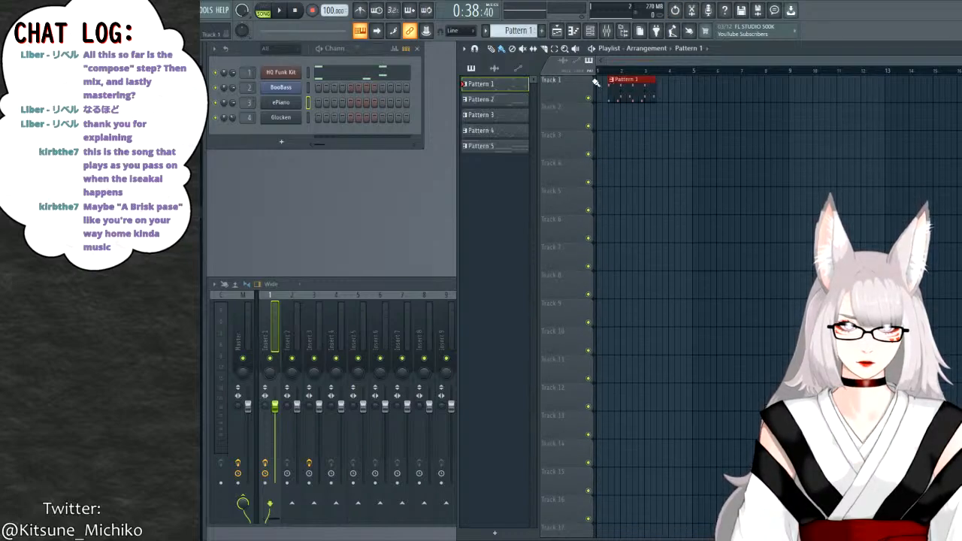
key("Return")
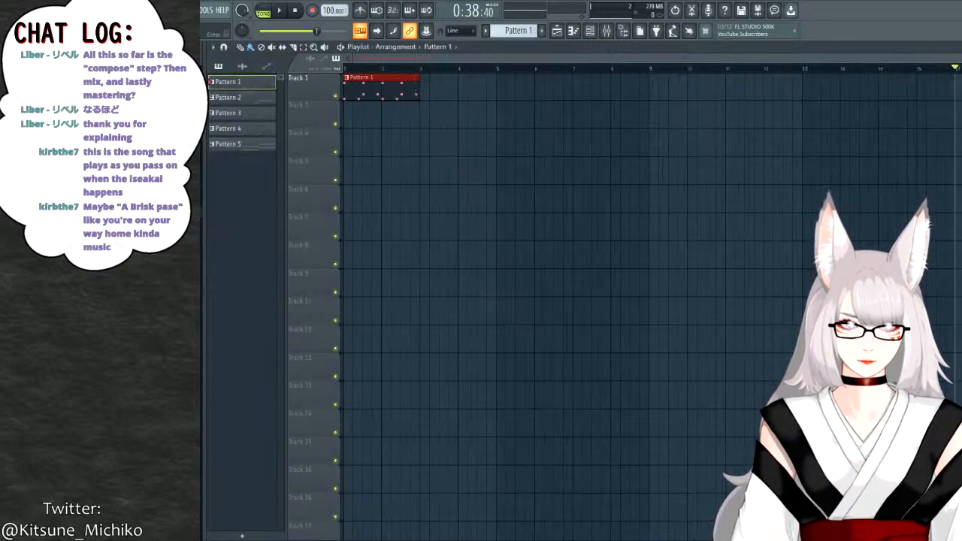
key("Return")
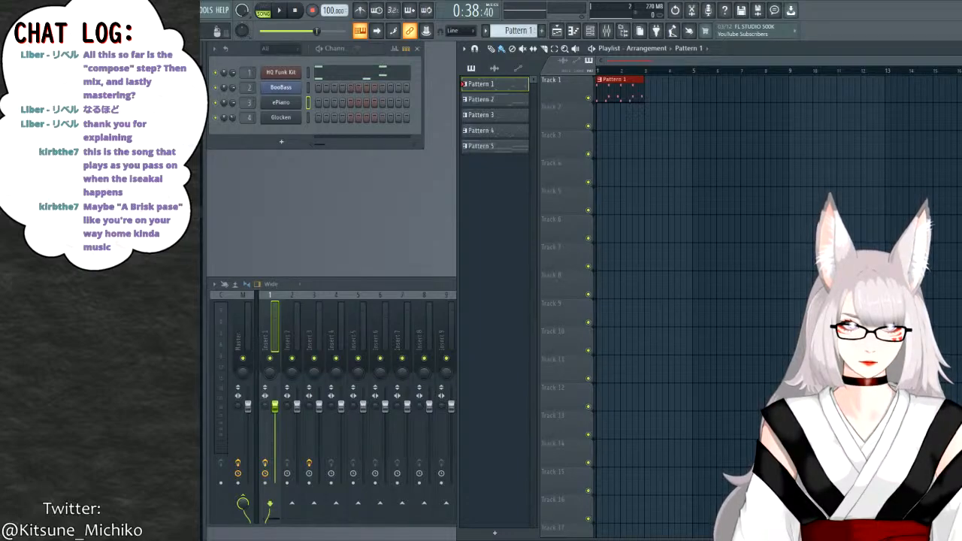
scroll(637, 114, "down", 1)
scroll(638, 114, "up", 2)
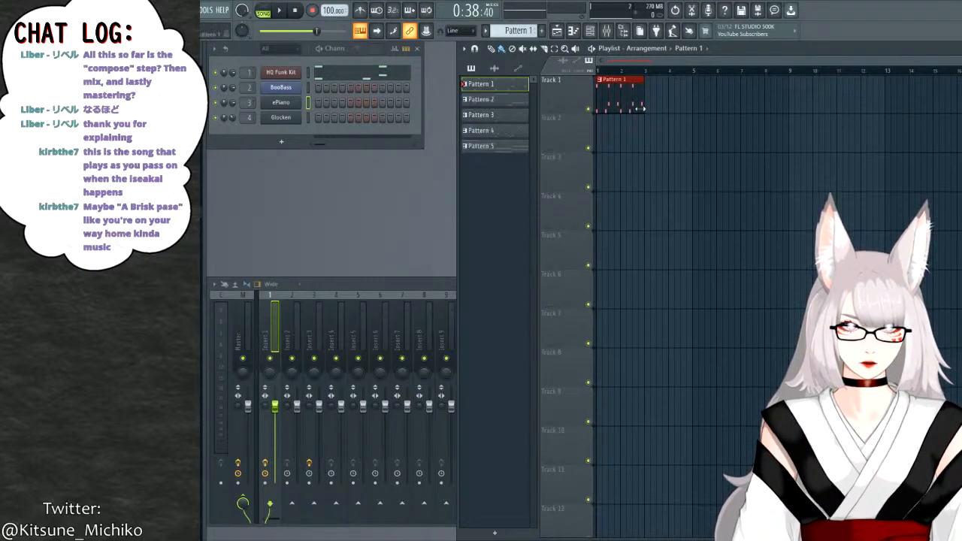
left_click_drag(617, 83, 668, 78)
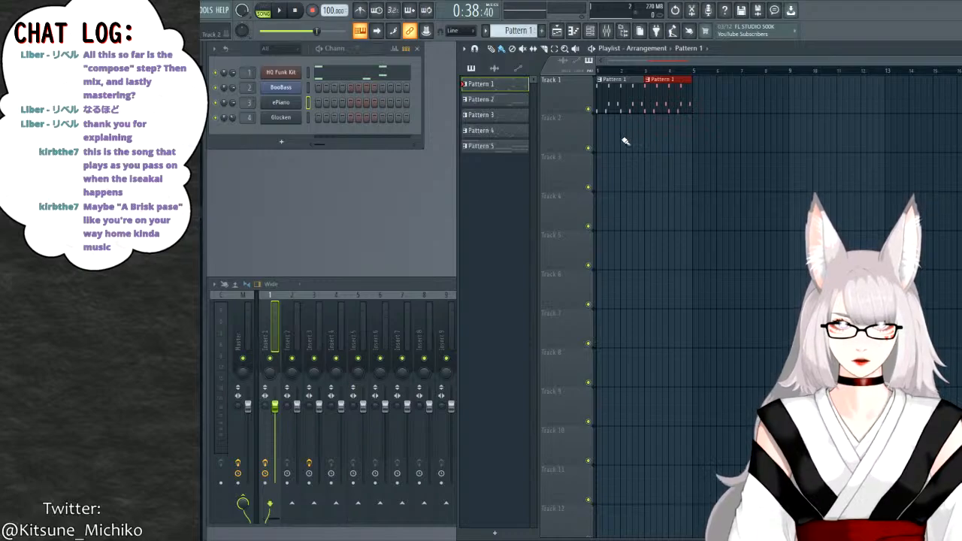
Place Pattern 2 on Track 2 starting at bar 1 and play it together with Pattern 1.
left_click(515, 103)
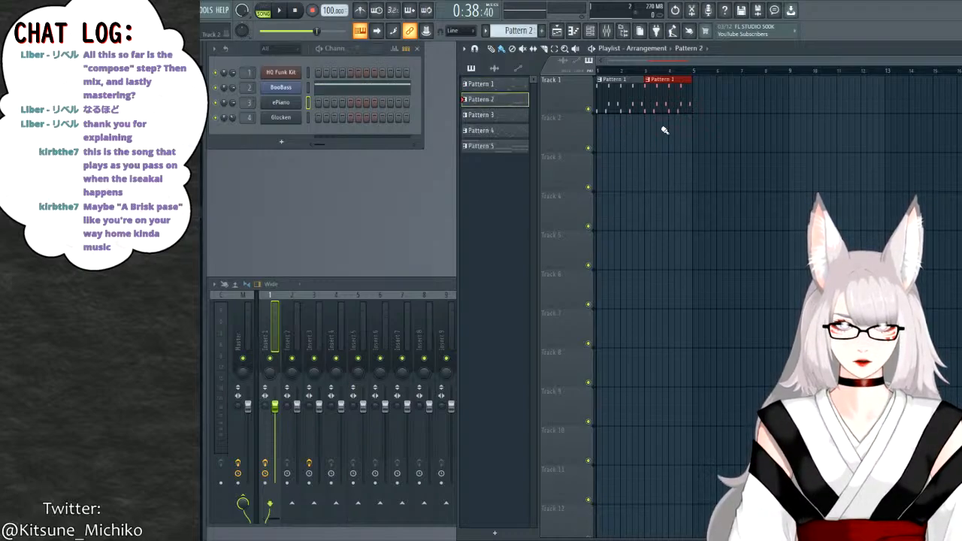
left_click(619, 132)
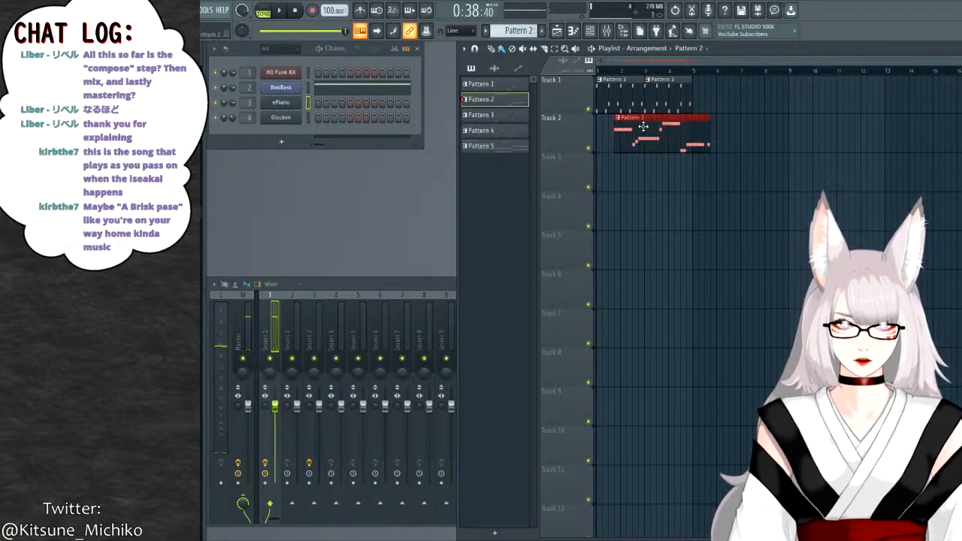
left_click_drag(643, 126, 624, 127)
key("space")
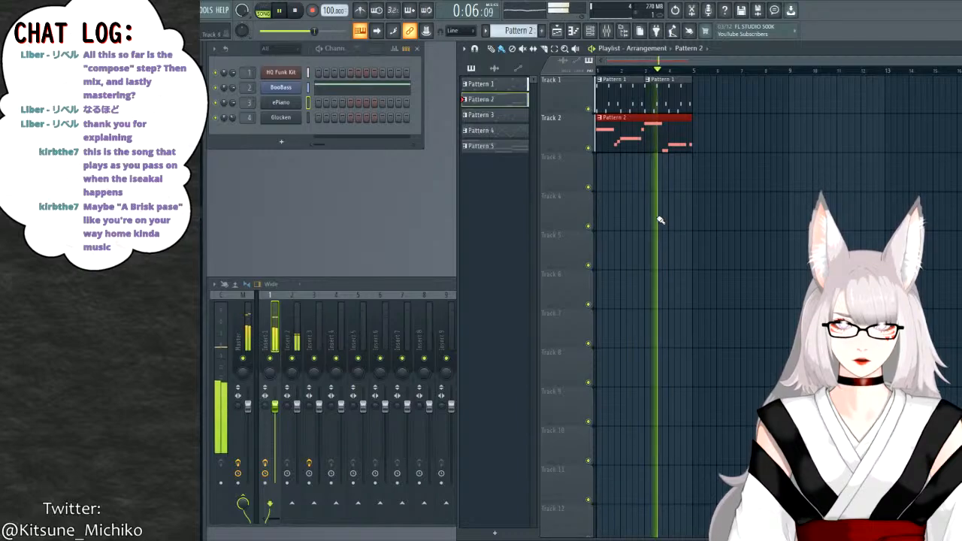
Compress Pattern 1's HQ Funk Kit notes from two bars to one, doubling the beat's speed, and play the result.
left_click(493, 85)
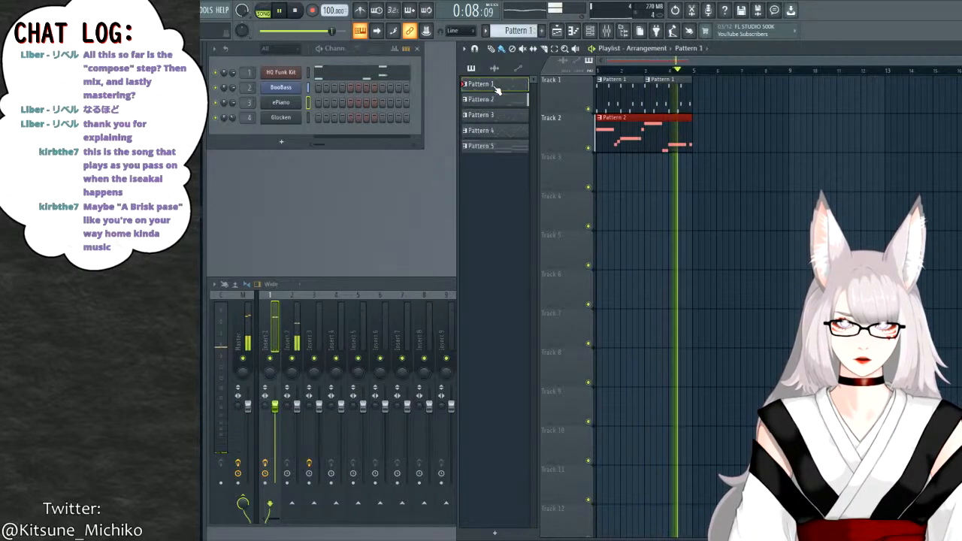
left_click(369, 73)
key("space")
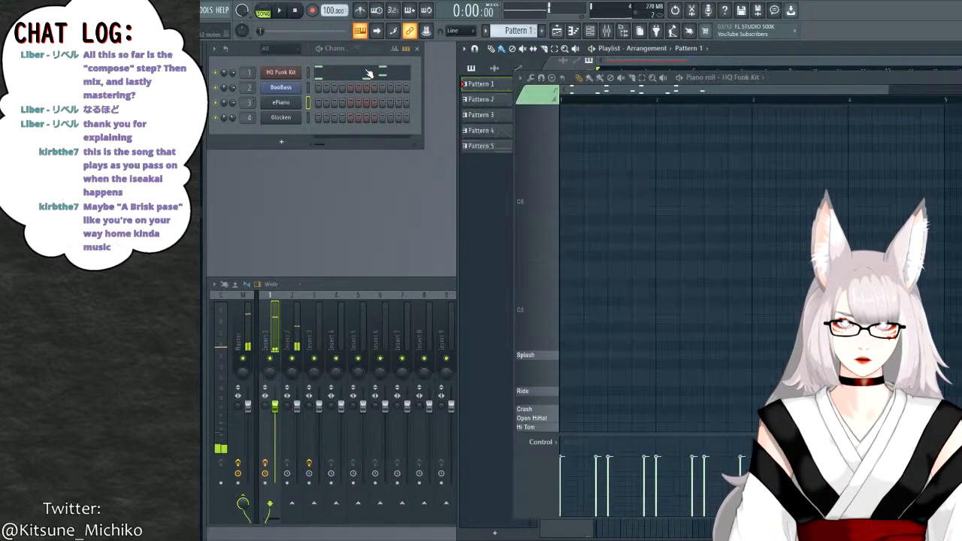
scroll(661, 195, "down", 5)
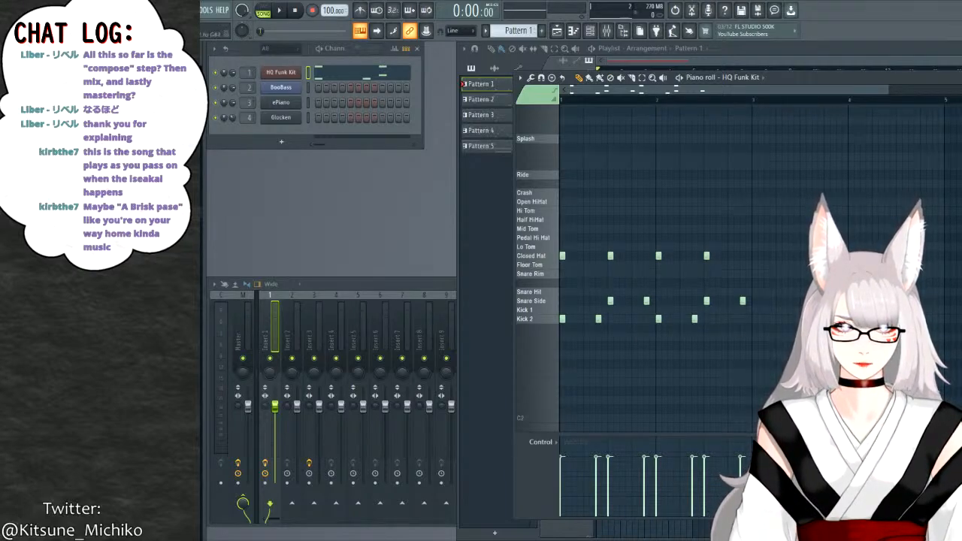
left_click_drag(769, 351, 506, 249)
left_click_drag(757, 291, 664, 284)
left_click(728, 292)
key("space")
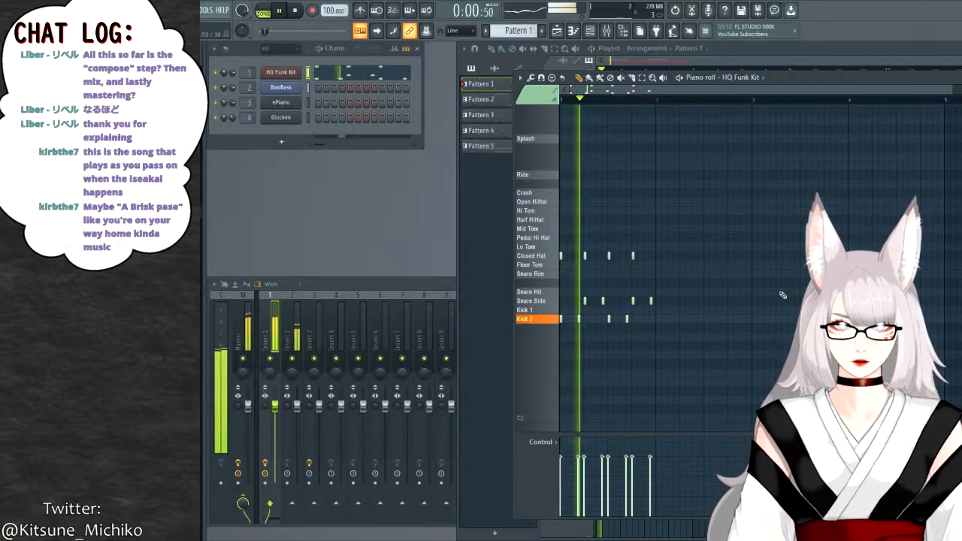
key("space")
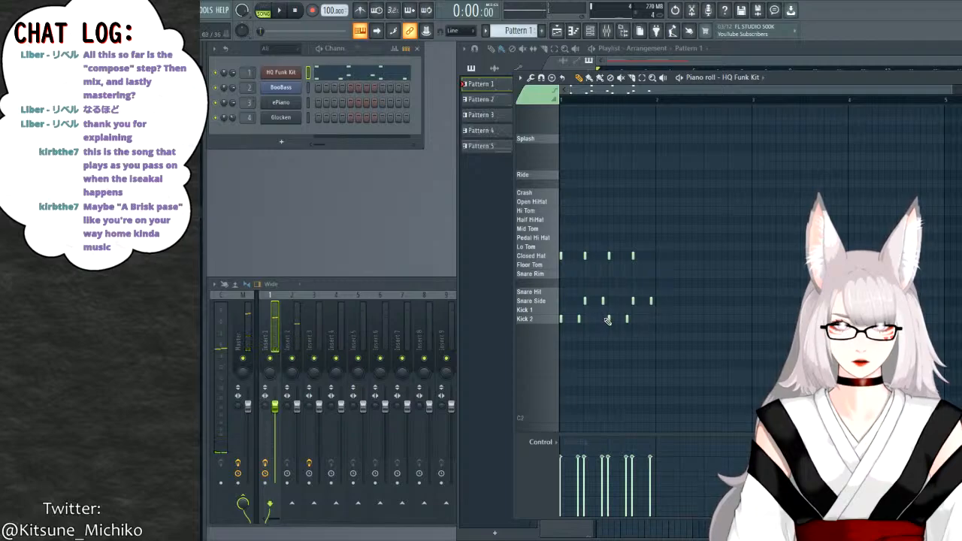
Replace the last two Kick 2 notes in Pattern 1 with a single kick halfway through beat 3, and play the beat.
key("space")
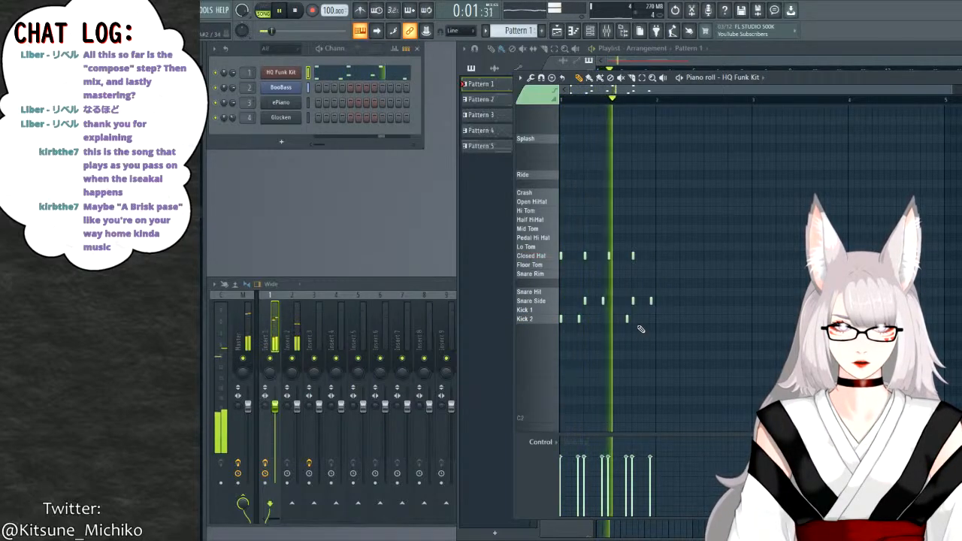
key("space")
right_click(627, 319)
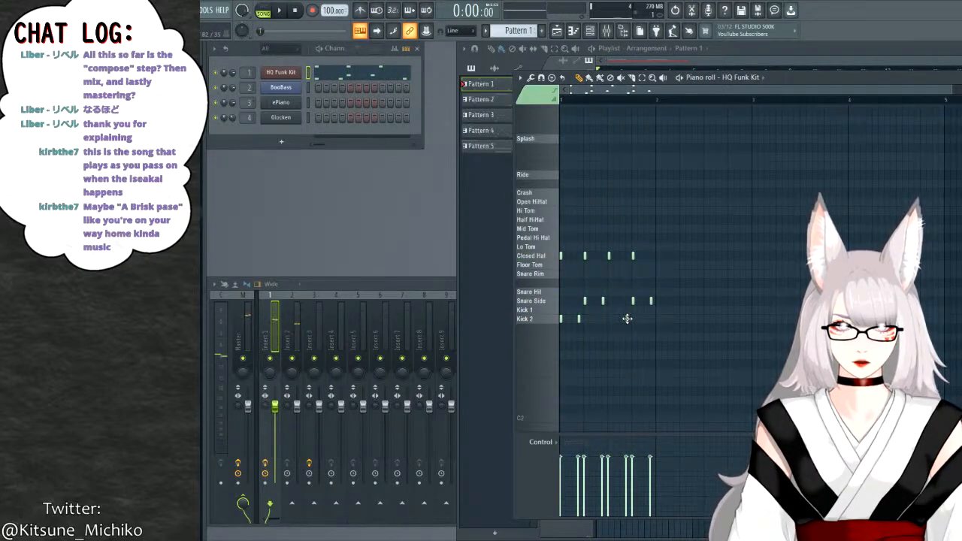
key("space")
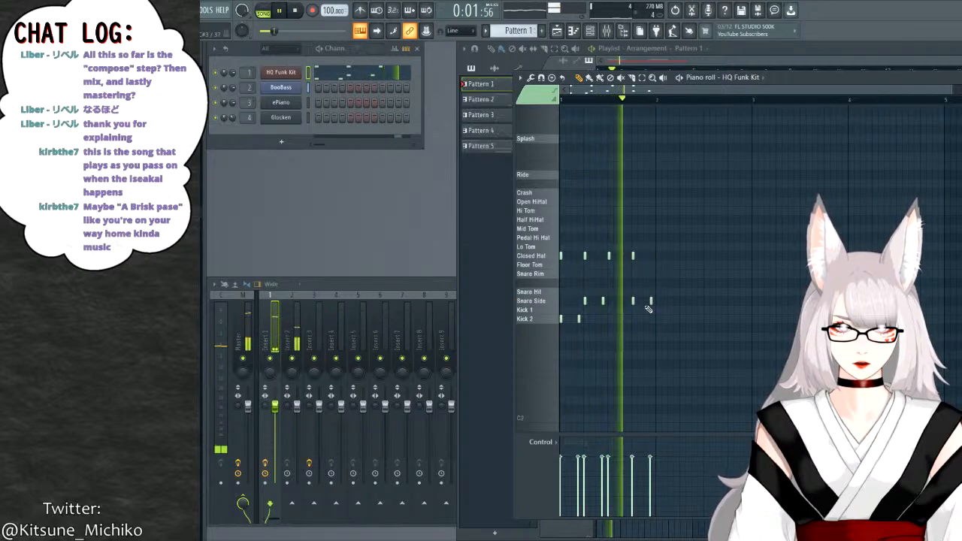
key("space")
left_click(617, 319)
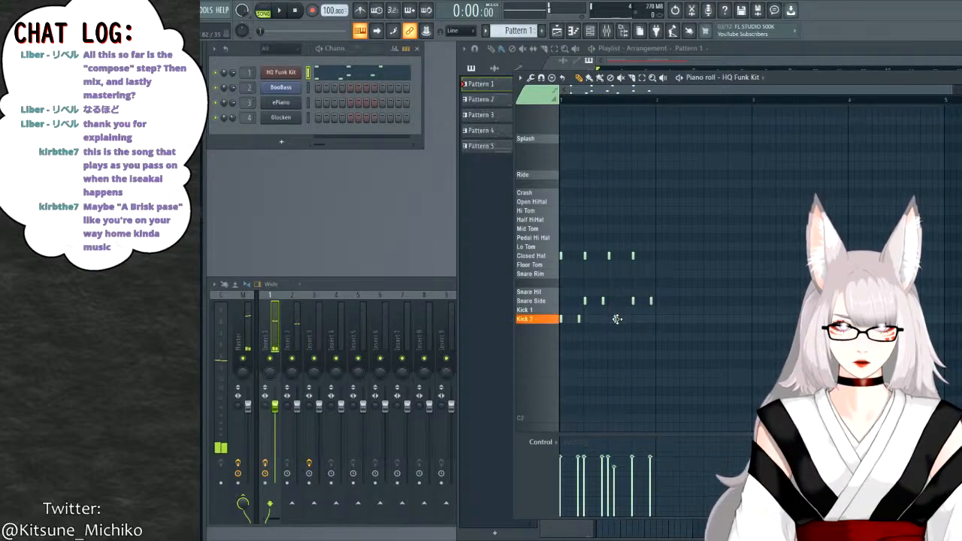
key("space")
Select all of Pattern 1's drum notes, lengthen them to one step each, and play the beat.
key("ctrl+a")
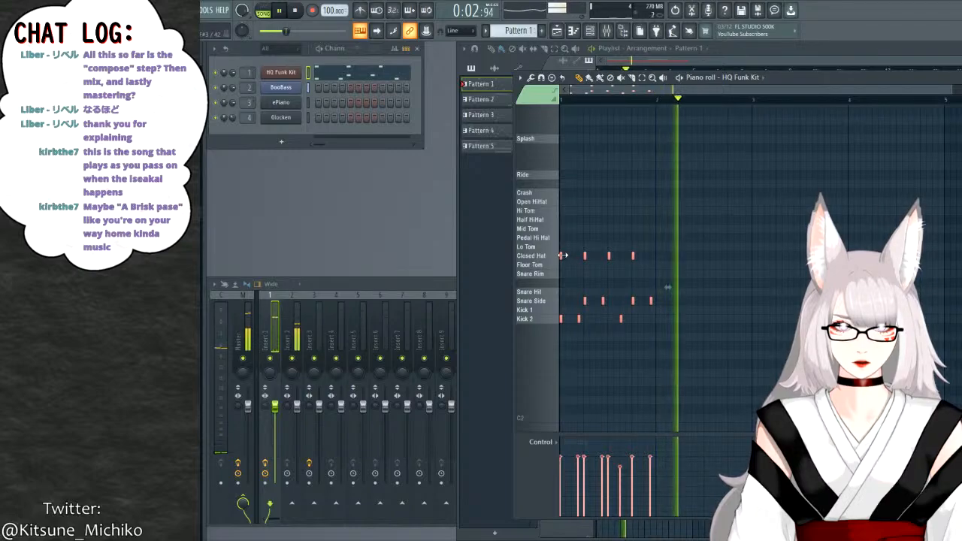
left_click_drag(567, 260, 573, 263)
key("ctrl+d")
scroll(575, 275, "up", 3, "ctrl")
scroll(576, 275, "up", 2)
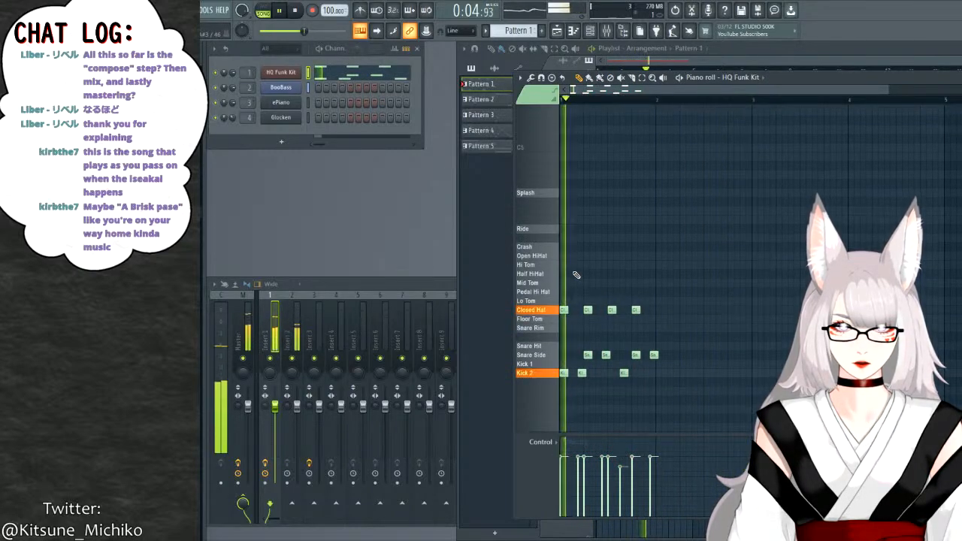
key("space")
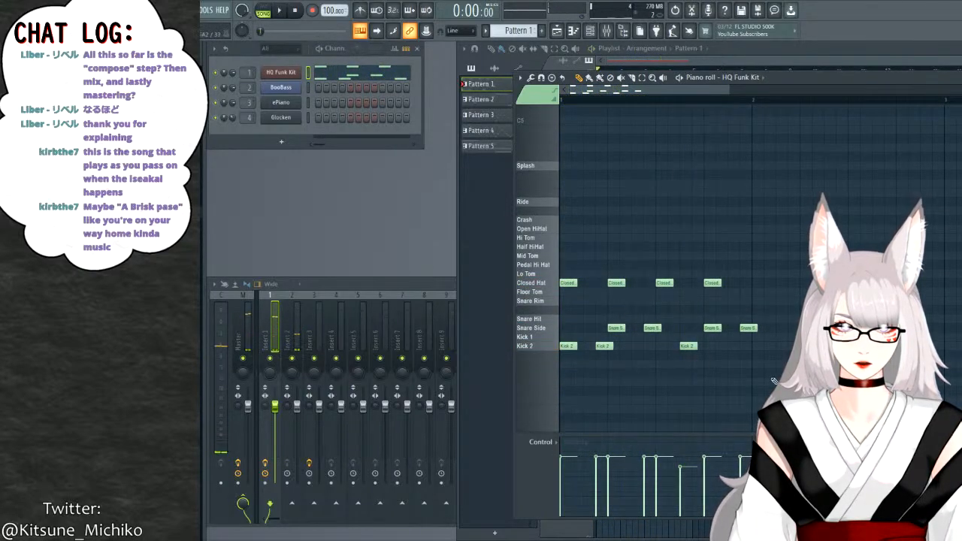
key("ctrl+a")
left_click_drag(581, 284, 572, 283)
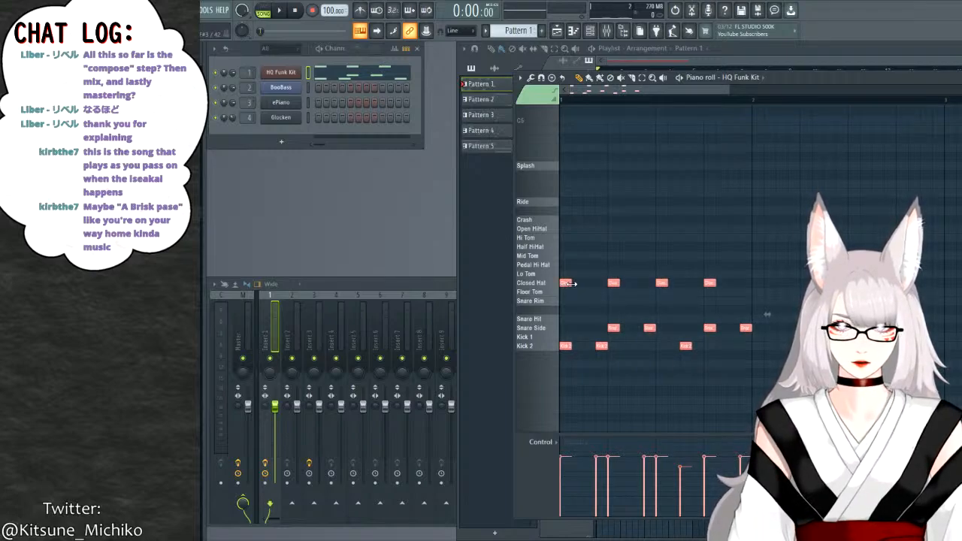
left_click(576, 294)
key("space")
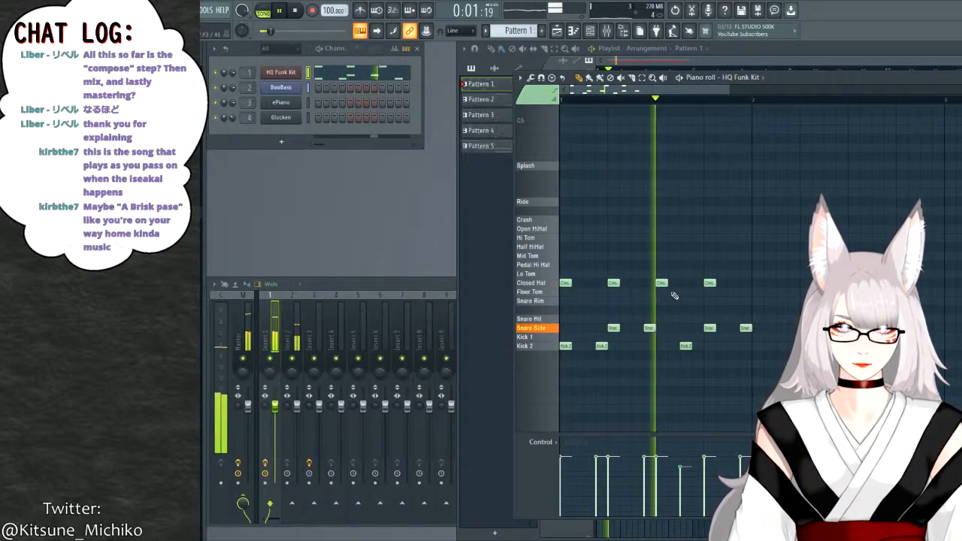
Delete the last Snare Side note of the bar and audition the last Kick 2 note.
key("space")
right_click(745, 328)
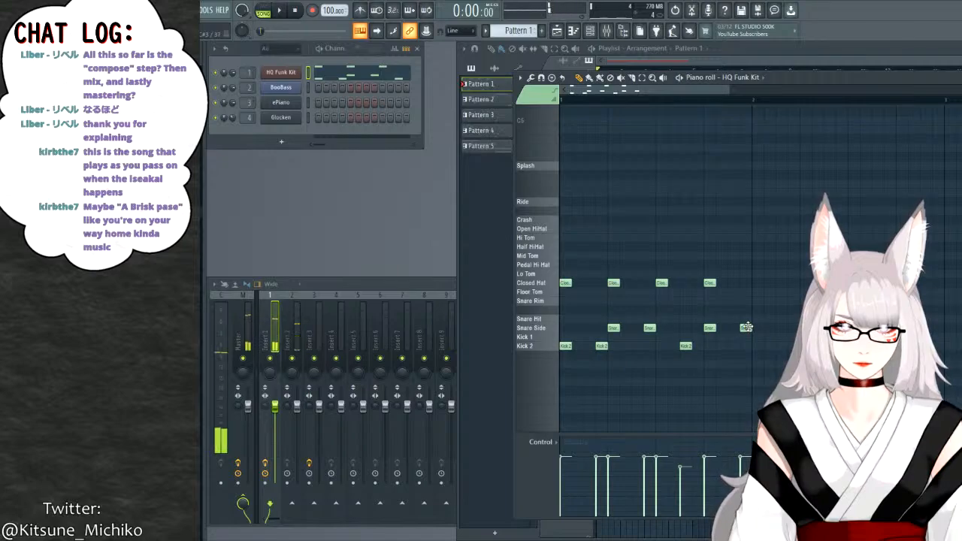
left_click(687, 347)
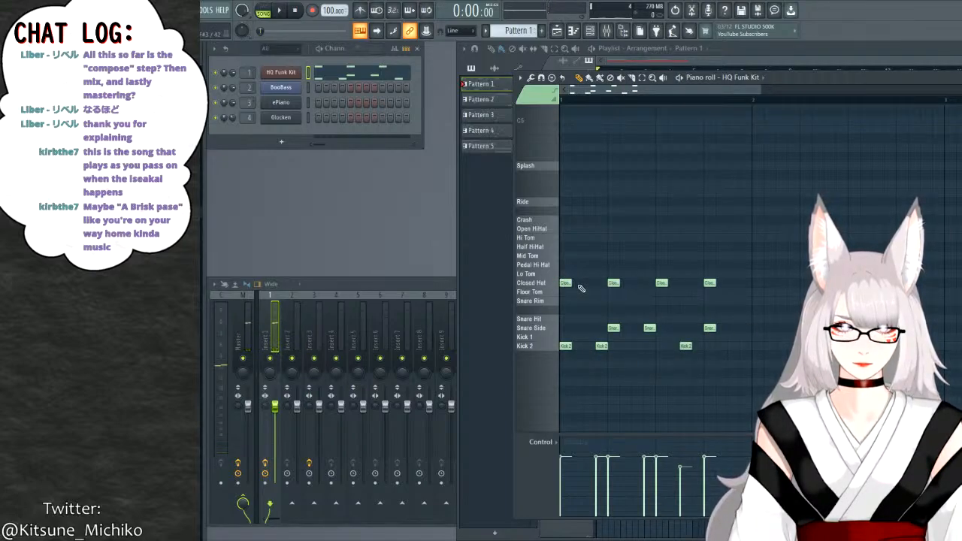
Duplicate the four Closed Hat notes half a beat later to make an eight-hit hi-hat line, and play it.
double_click(564, 283)
left_click_drag(564, 284, 588, 283)
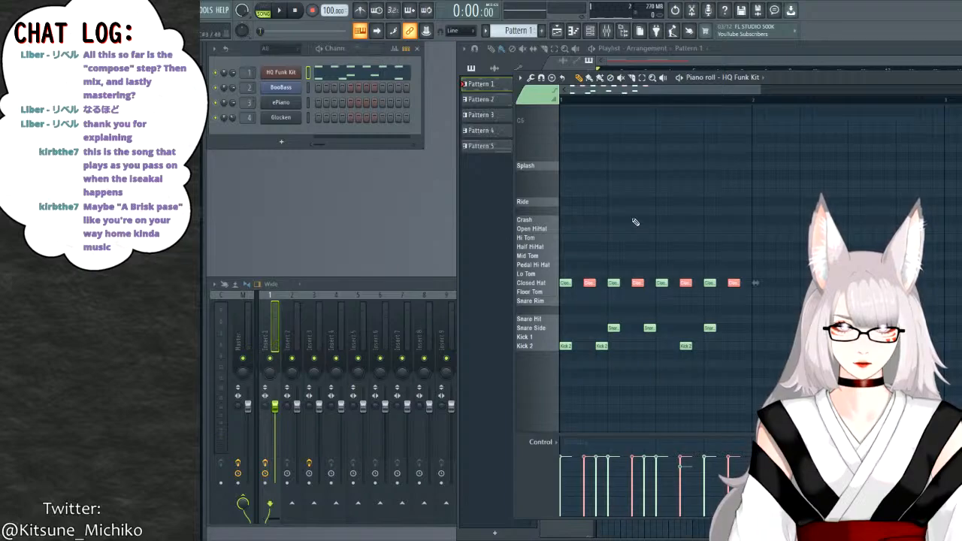
left_click(586, 282)
key("space")
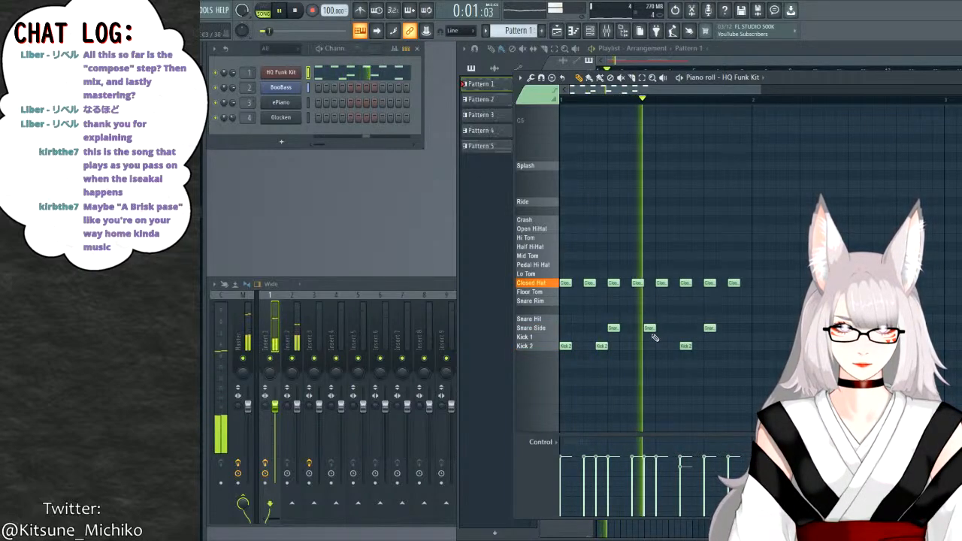
key("space")
Duplicate the whole one-bar drum beat into bar 2 and play the result.
key("ctrl+a")
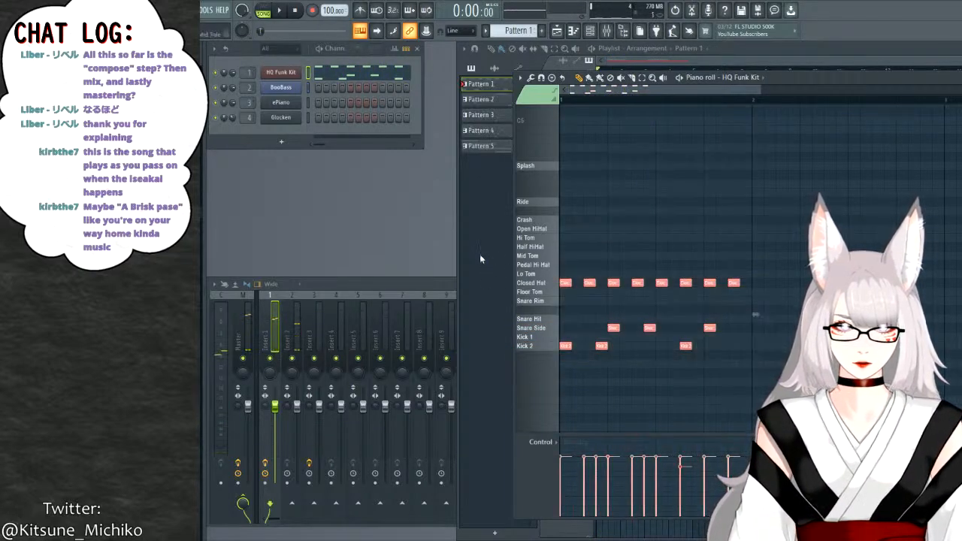
key("ctrl+b")
left_click_drag(782, 282, 759, 282)
left_click(766, 243)
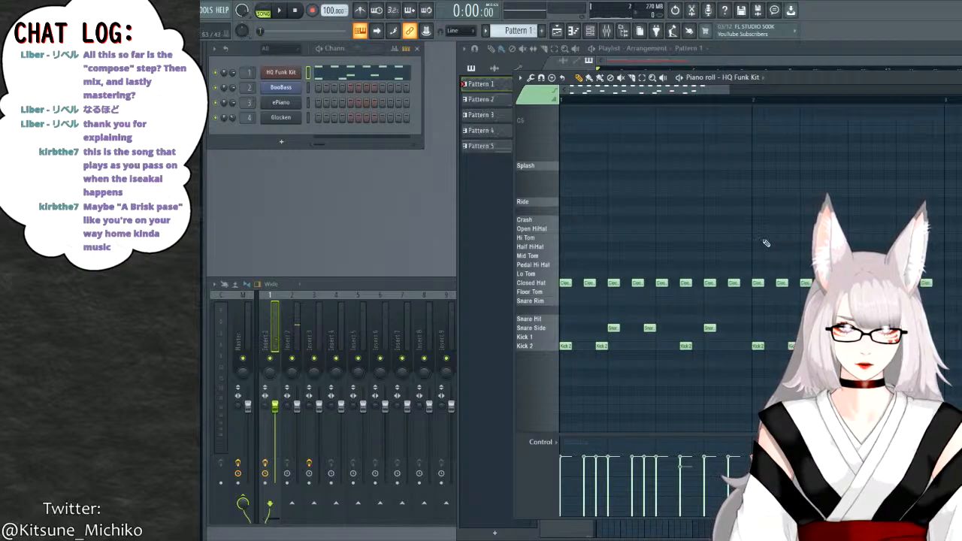
scroll(725, 338, "down", 2)
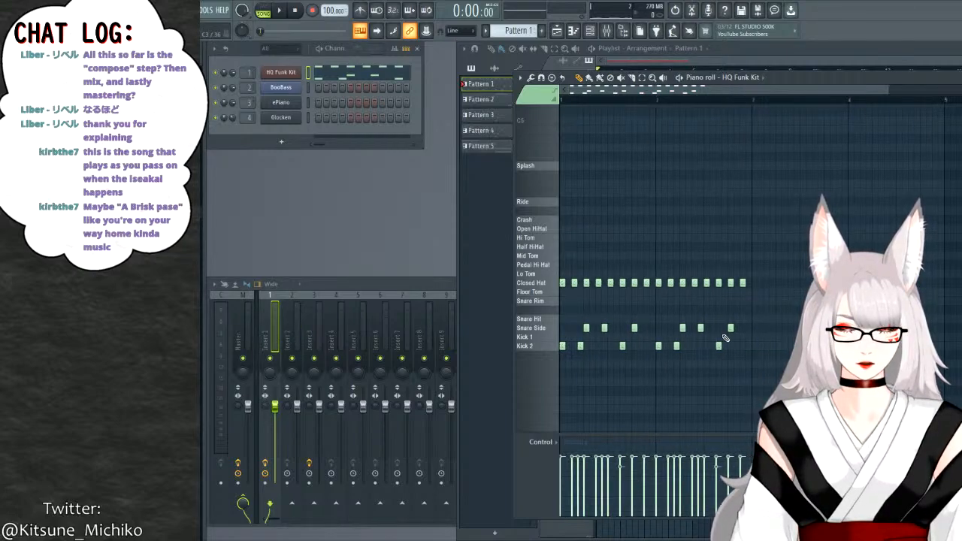
key("space")
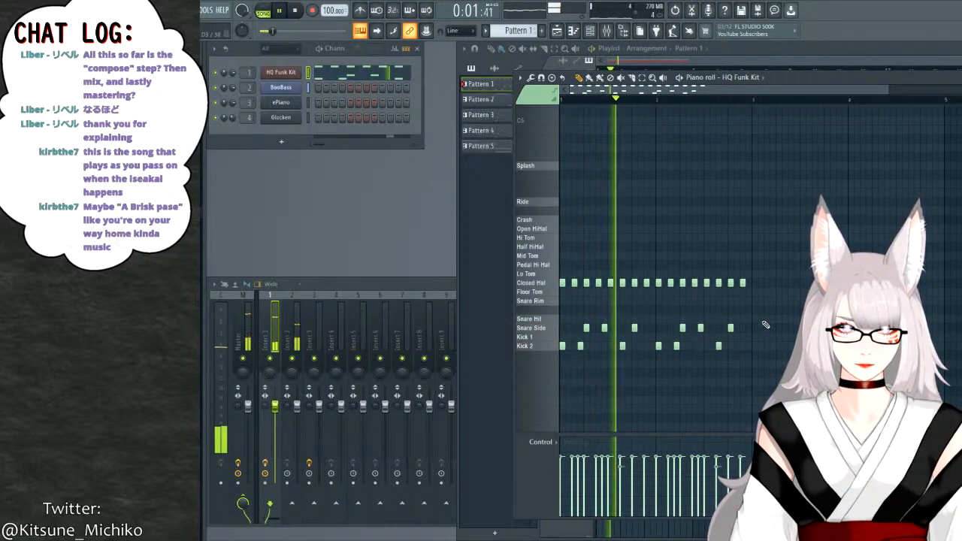
Move the last Closed Hat note of bar 1 up to the Open HiHat row and play the beat.
key("space")
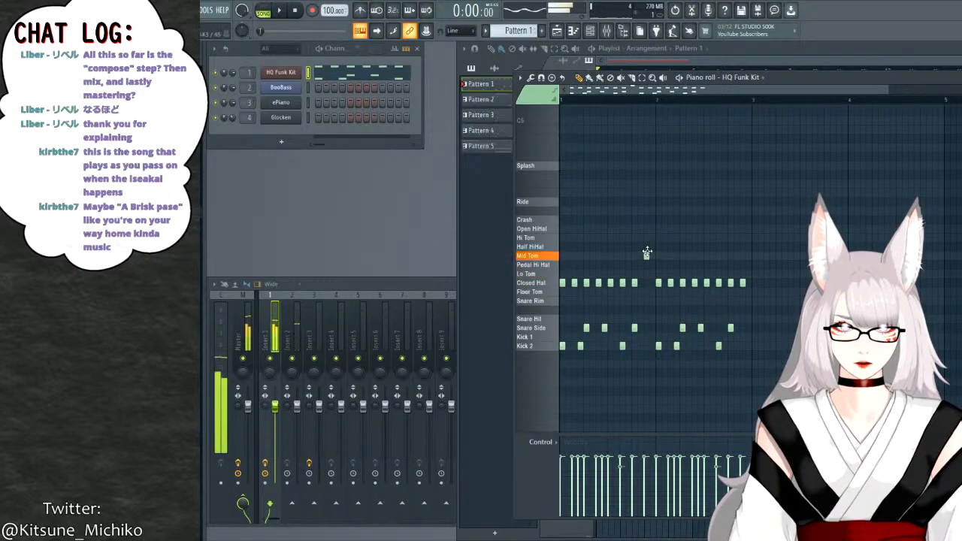
left_click(647, 229)
key("space")
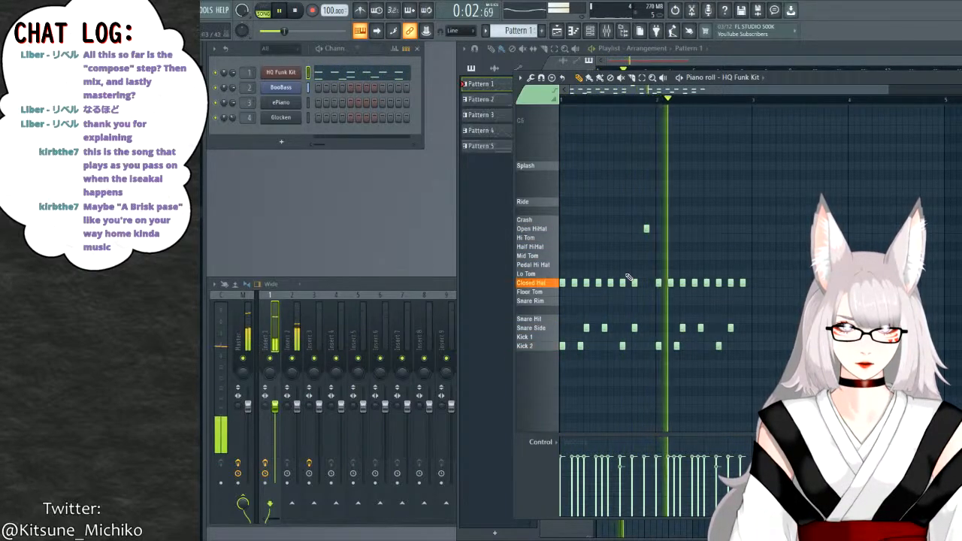
key("space")
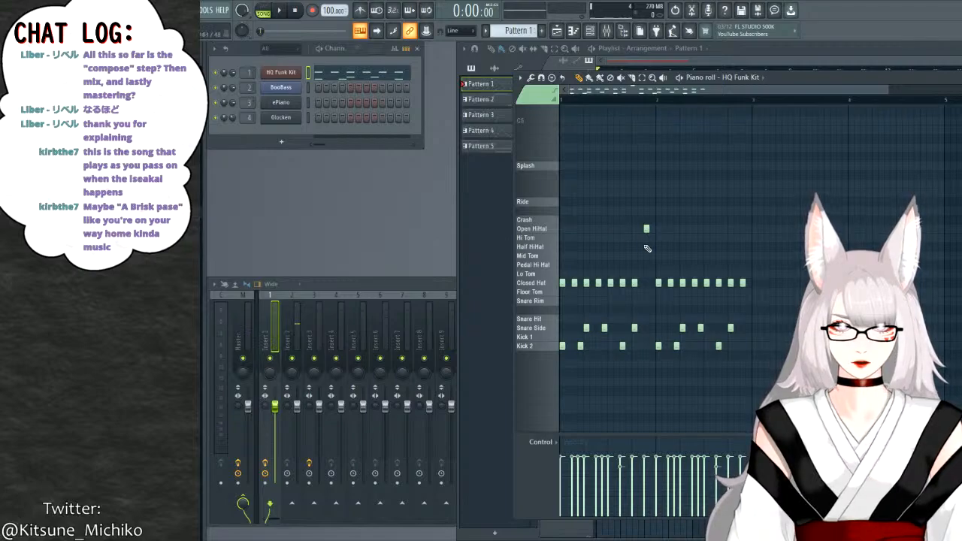
Switch the drum channel's FPC preset to HQ Jazz Kit, play the beat, and lower the Open HiHat note's velocity.
left_click(286, 73)
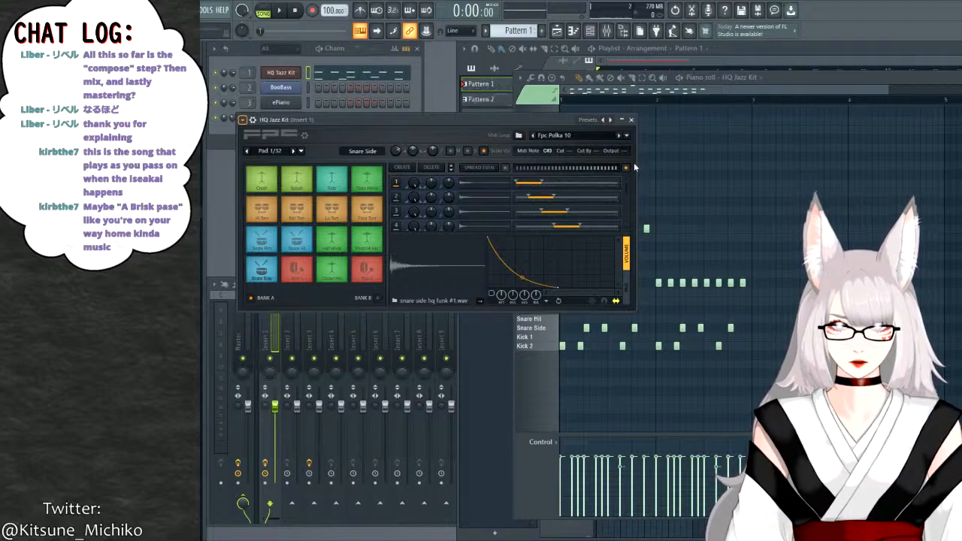
left_click(631, 120)
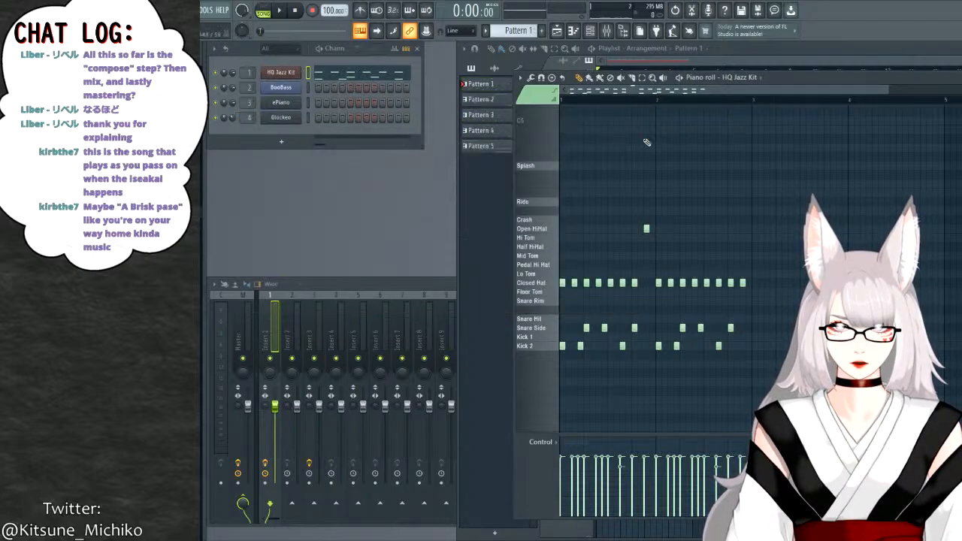
key("space")
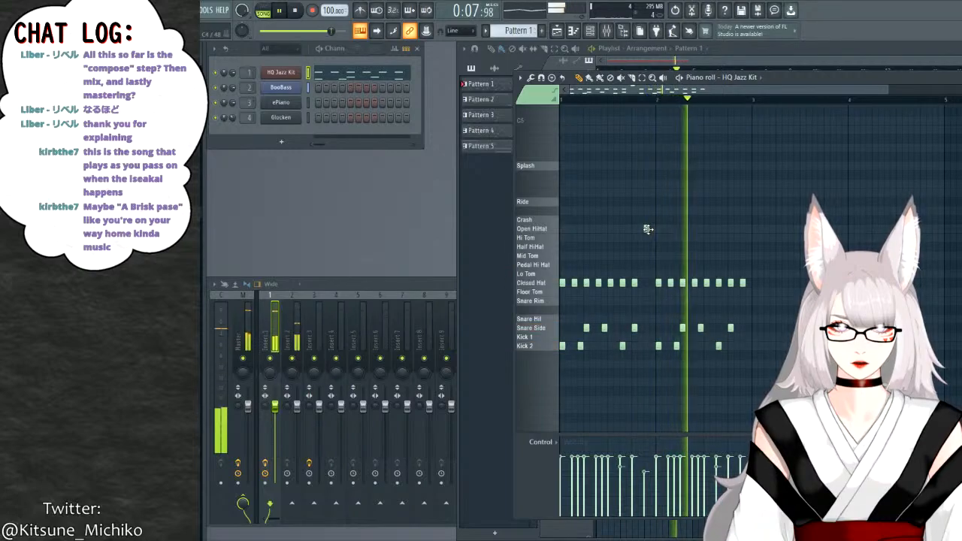
key("space")
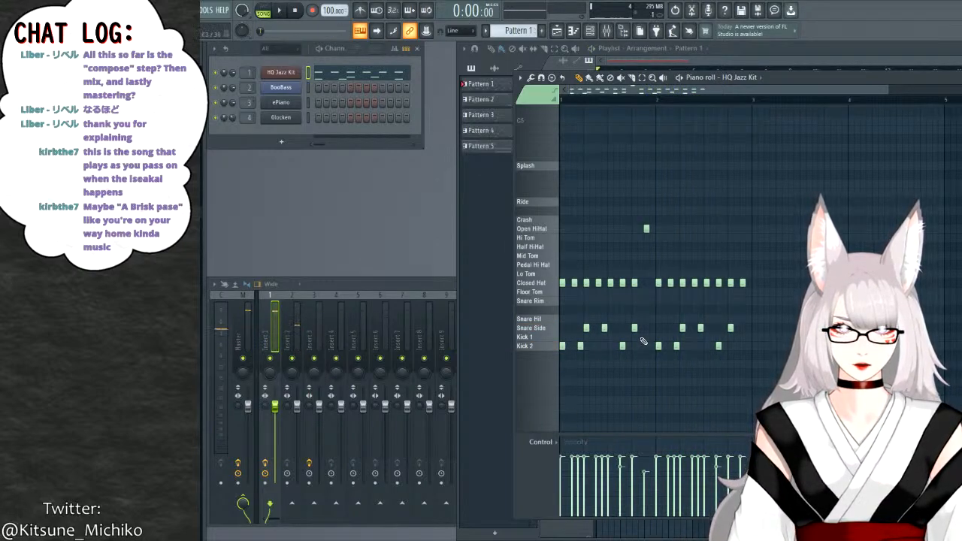
Raise the velocity of the last Kick 2 note in each bar to match the other kicks.
left_click(623, 346)
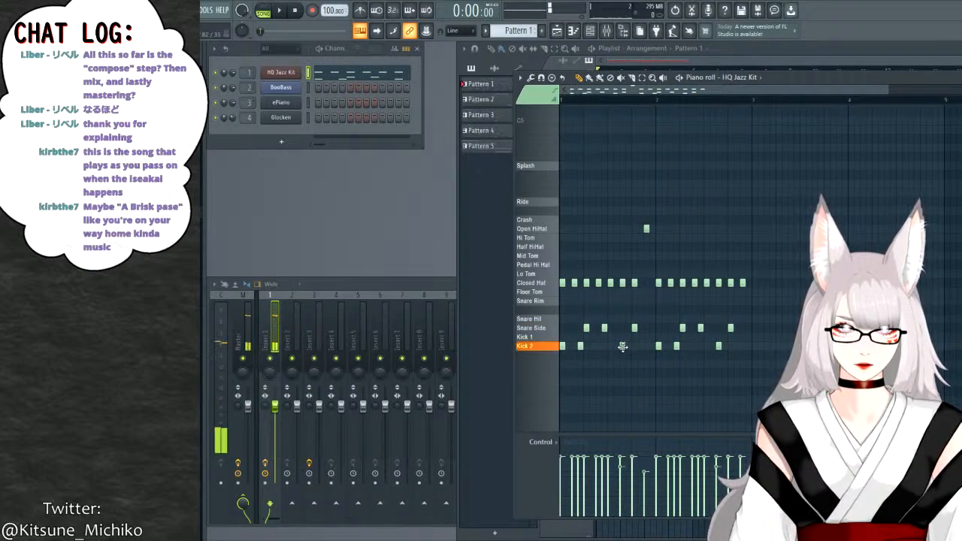
left_click(622, 346)
left_click(622, 346)
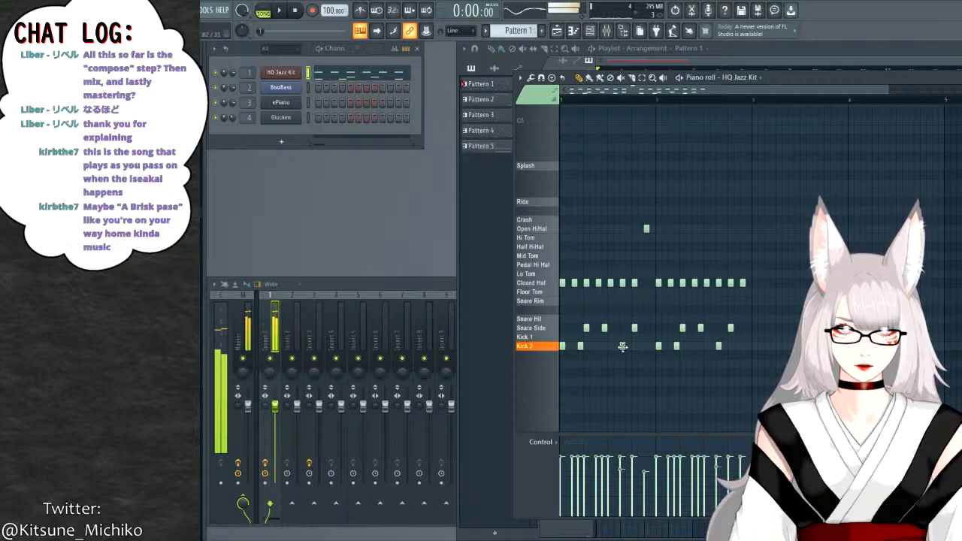
left_click(623, 345)
left_click(622, 345)
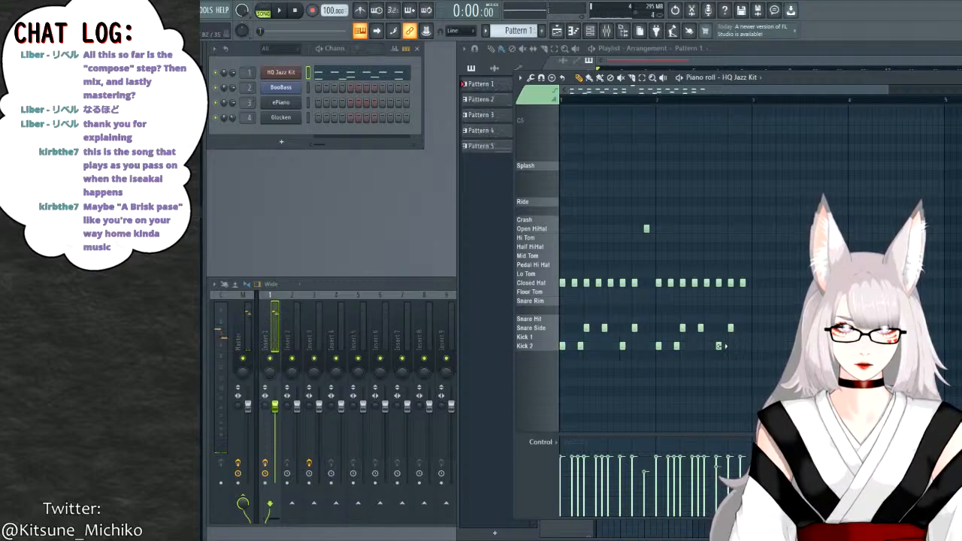
left_click(719, 346)
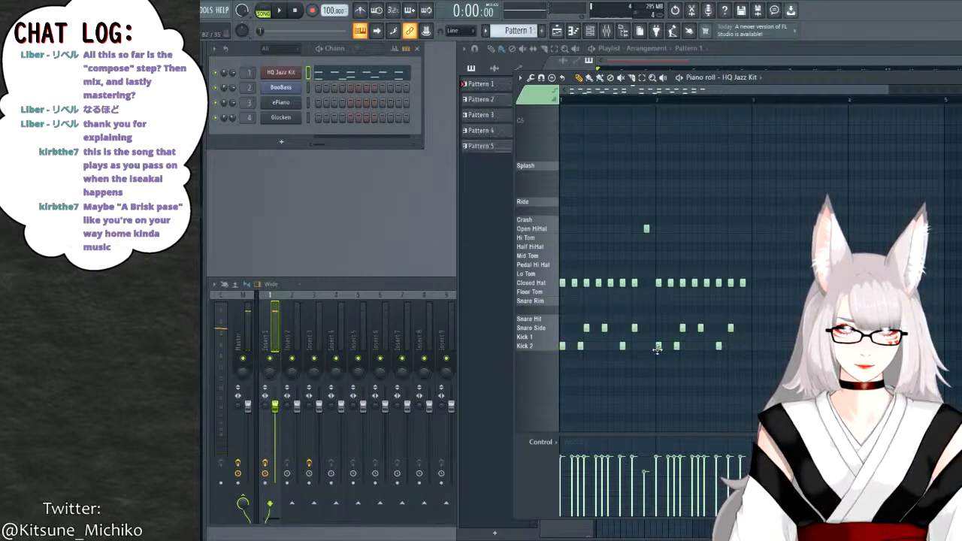
Select all Kick 2 notes, lower their velocity slightly, and play the beat.
left_click(550, 350)
left_click(562, 346)
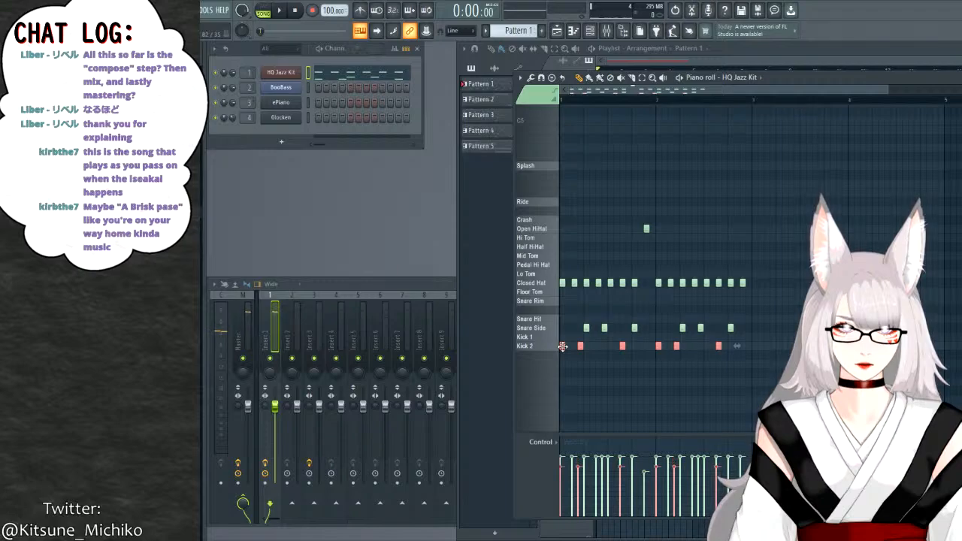
key("space")
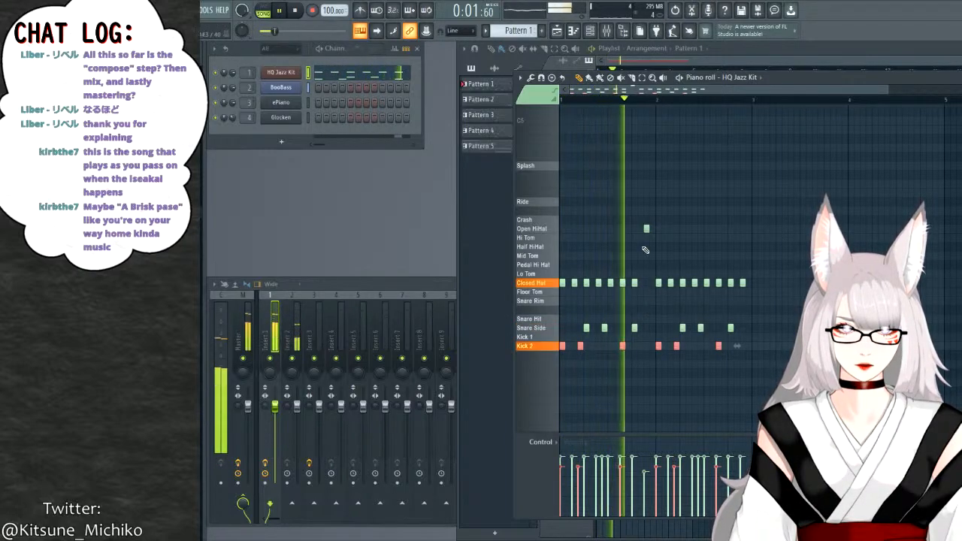
key("space")
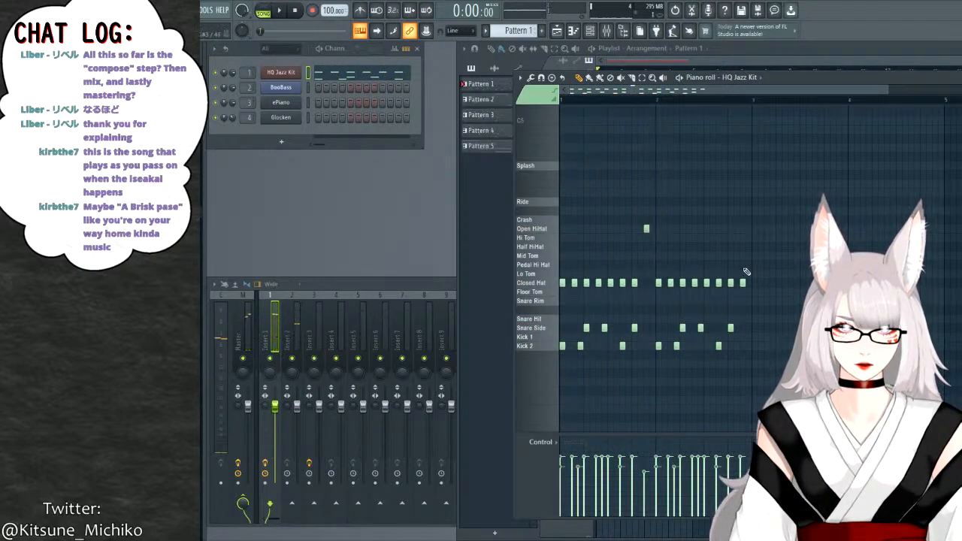
Replace the last Closed Hat note of bar 2 with an Open HiHat note.
right_click(742, 282)
left_click_drag(743, 231, 737, 231)
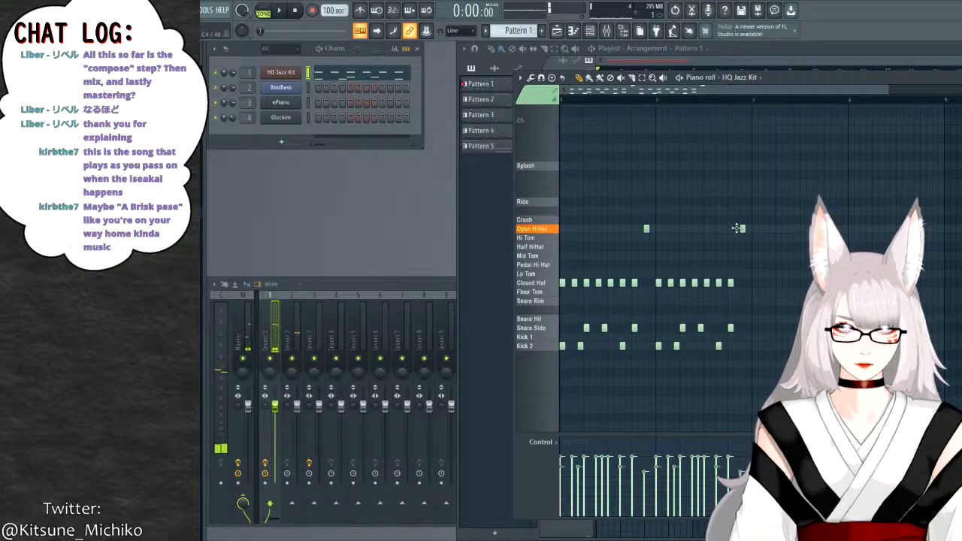
Try the Breakbeat preset on the drum channel and play the beat with it.
left_click(280, 72)
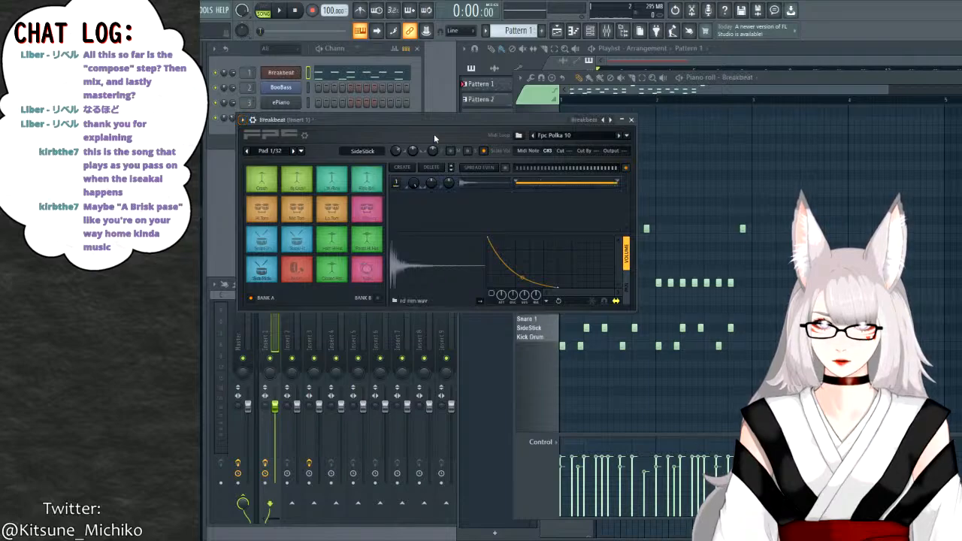
left_click(279, 12)
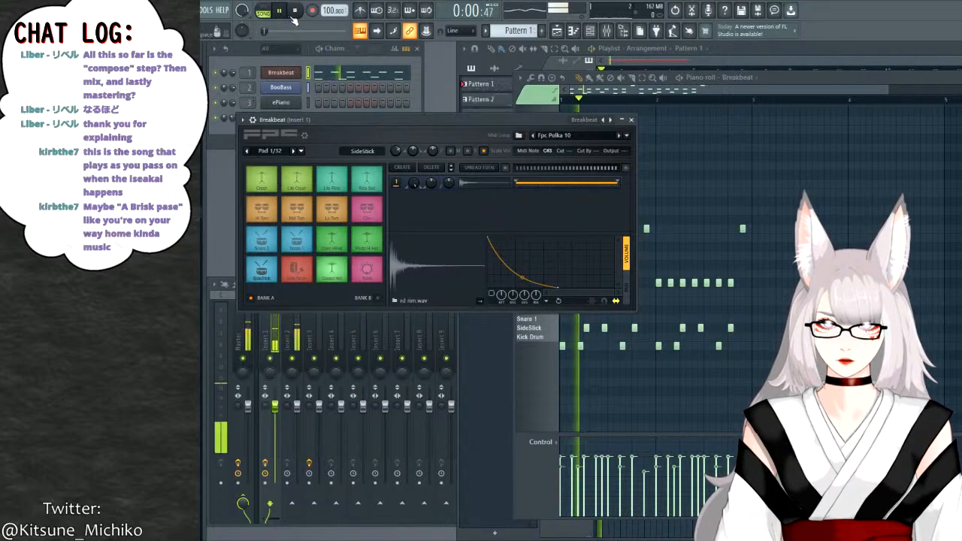
left_click(296, 11)
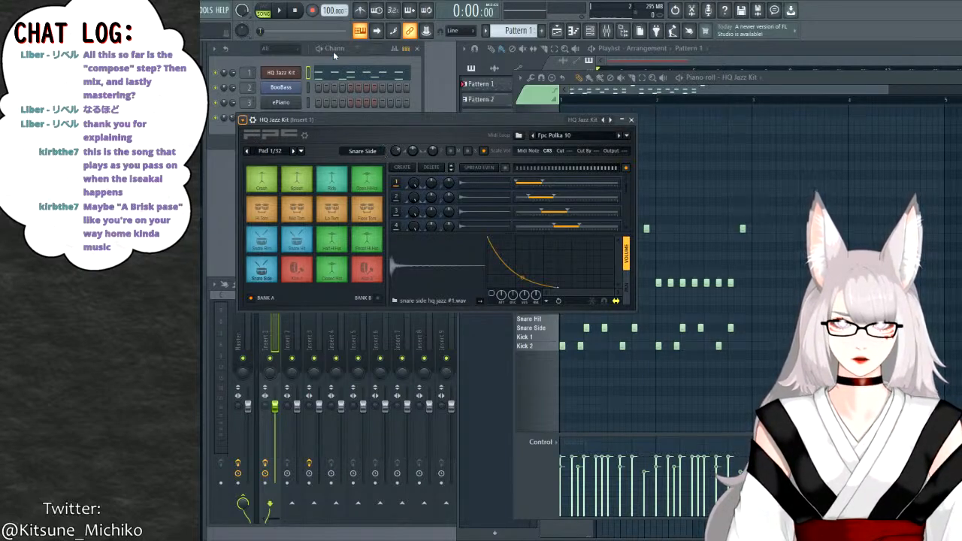
Play the beat and move the Open HiHat notes ending both bars of Pattern 1 to Half HiHat.
left_click(280, 10)
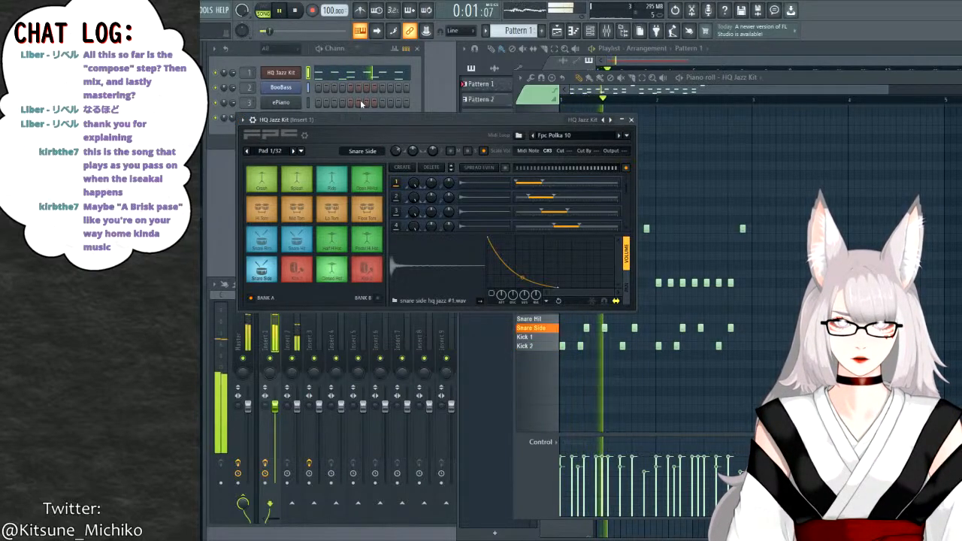
left_click(805, 90)
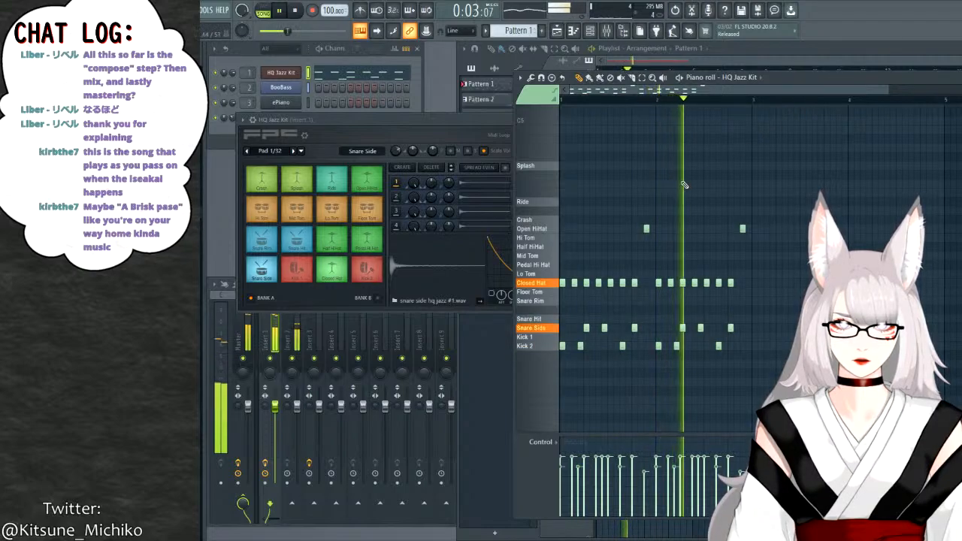
left_click(530, 220)
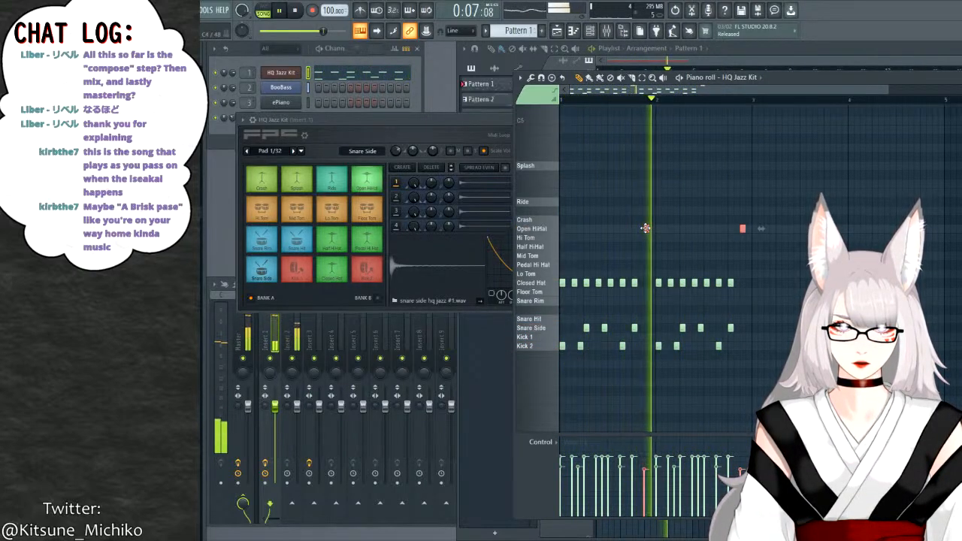
left_click_drag(644, 228, 647, 251)
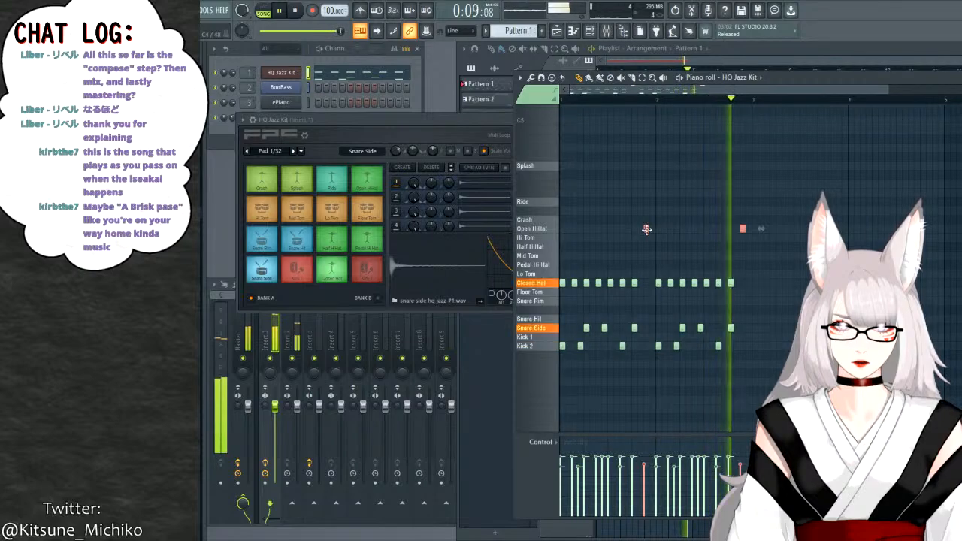
left_click(691, 267)
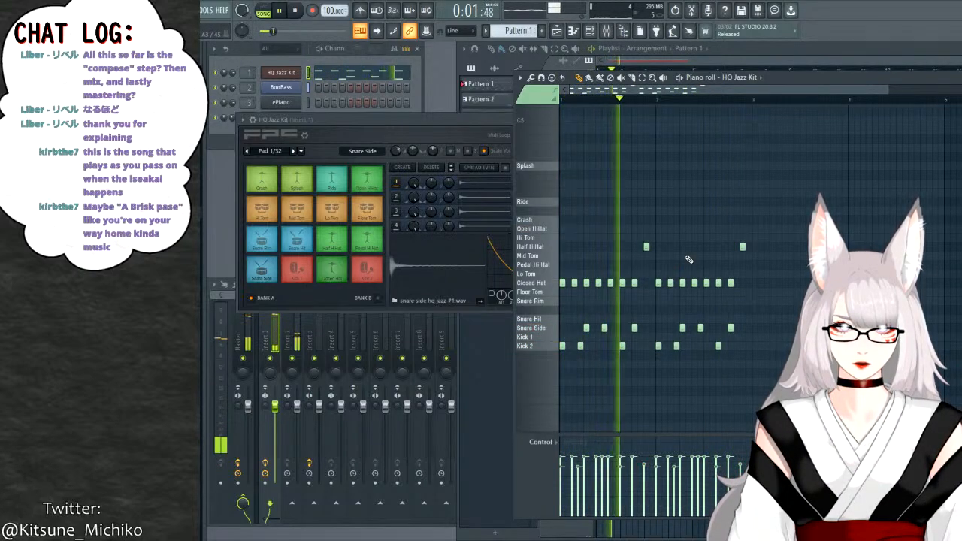
left_click(647, 248)
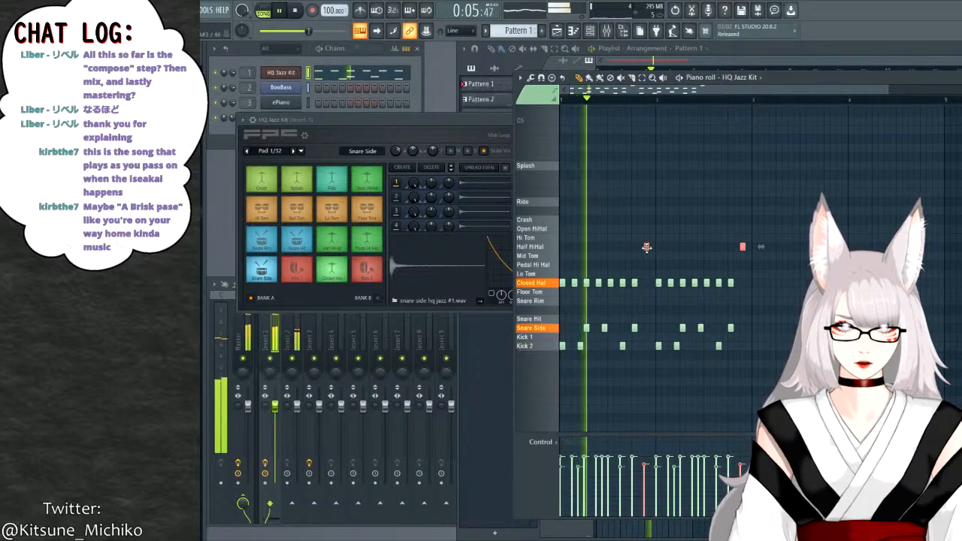
left_click(662, 273)
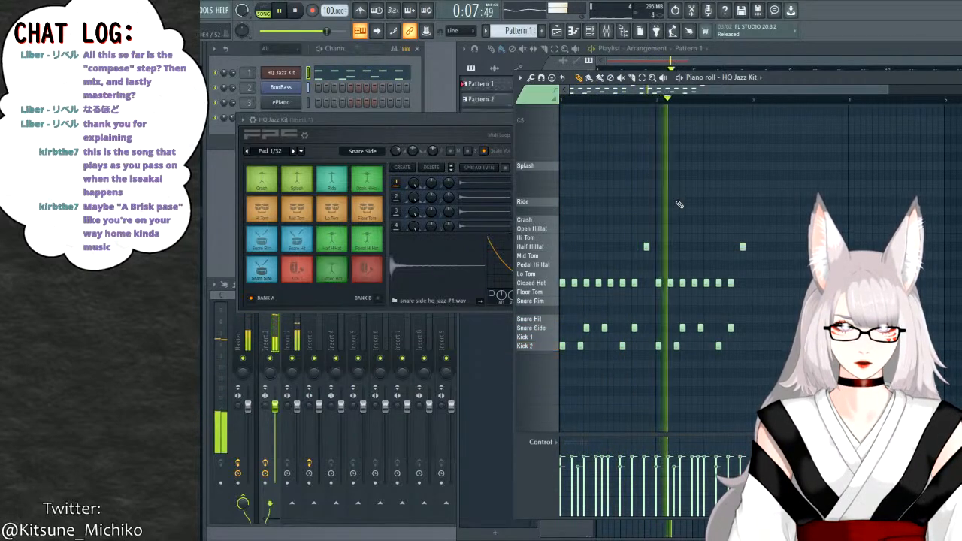
key("space")
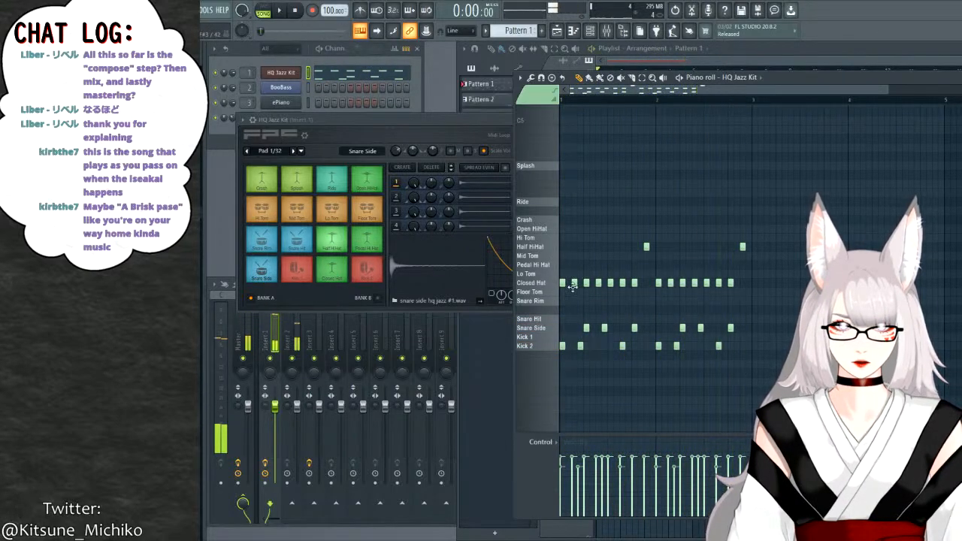
Move the first Closed Hat note of each bar to Pedal Hi Hat and play the beat with the bass in the playlist.
left_click_drag(563, 283, 562, 265)
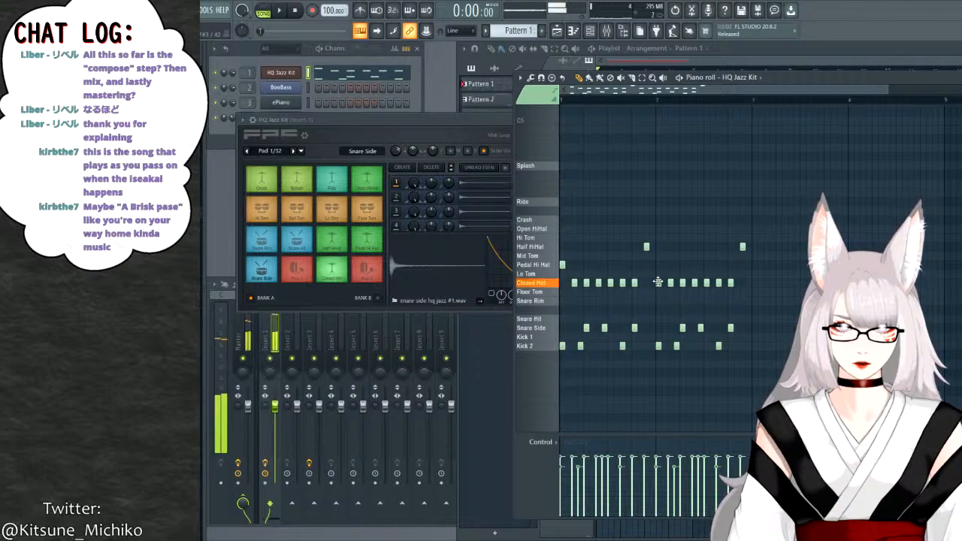
left_click(658, 265)
key("space")
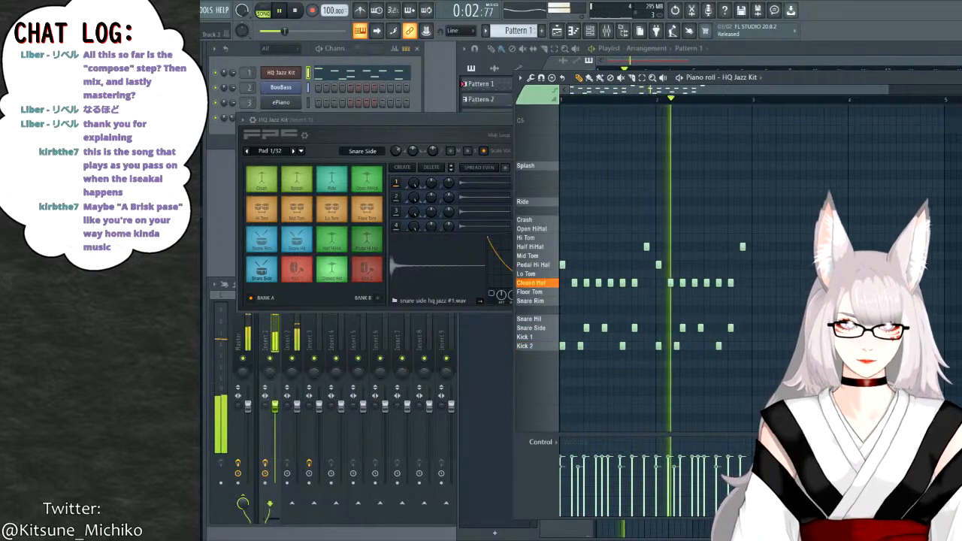
key("F7")
left_click(773, 55)
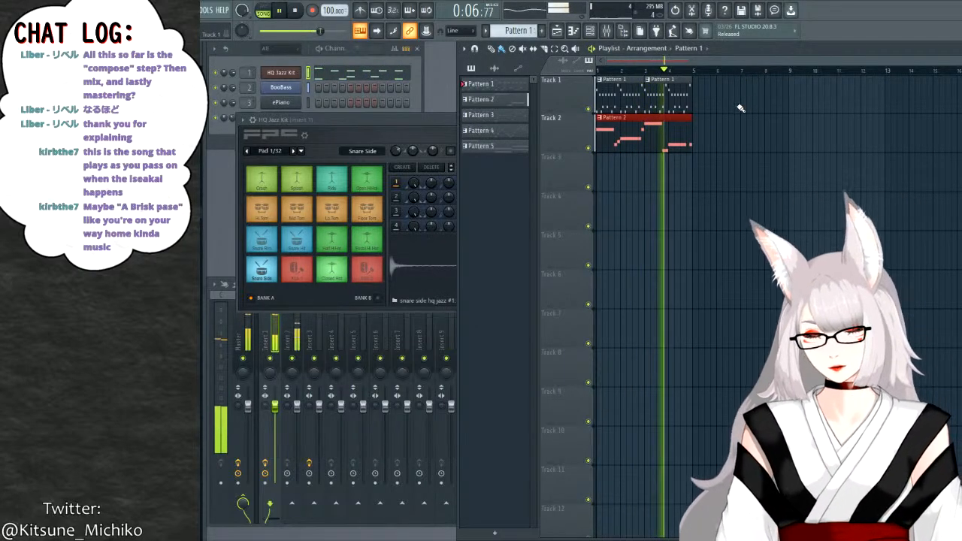
key("space")
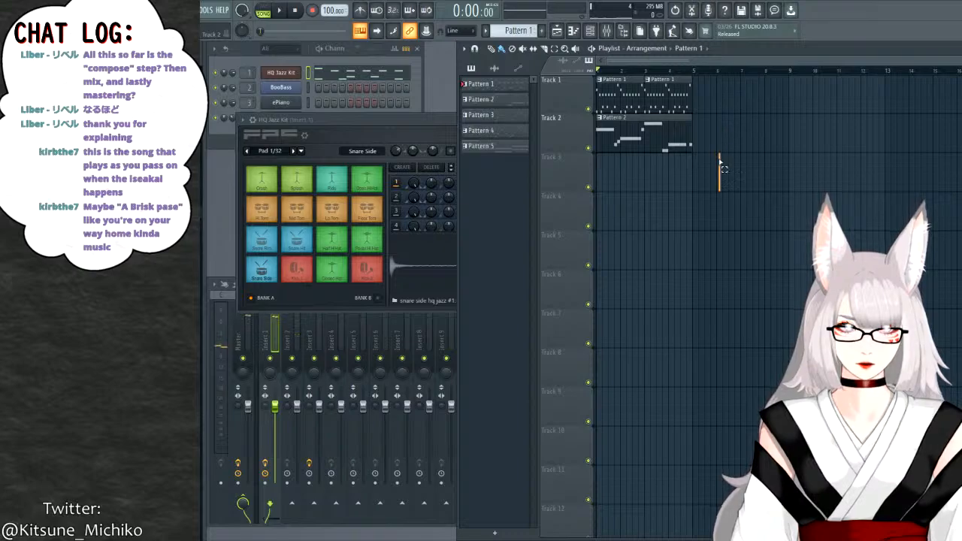
Duplicate all BooBass notes of Pattern 2 into bars 5 to 8 and return to the playlist.
key("ctrl+a")
left_click(701, 196, "ctrl")
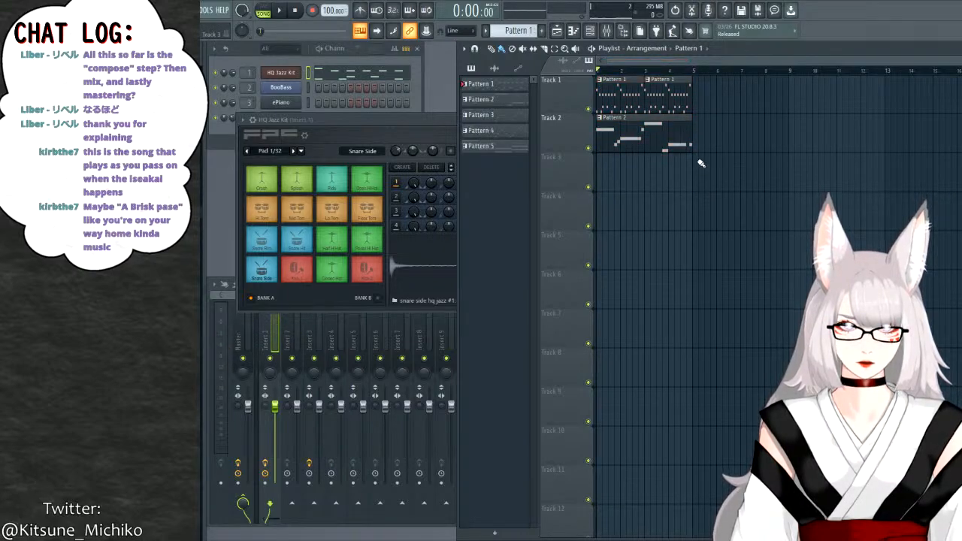
left_click(670, 122)
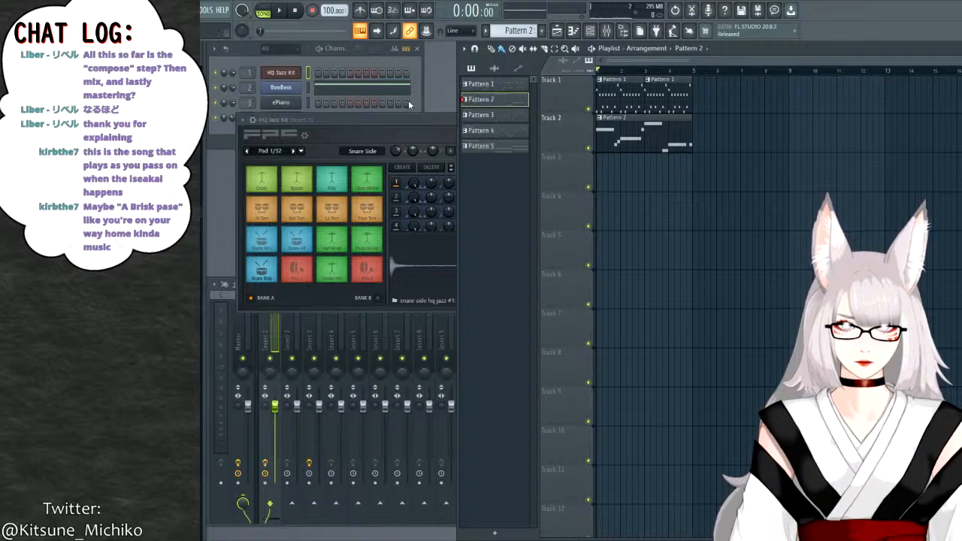
left_click(368, 88)
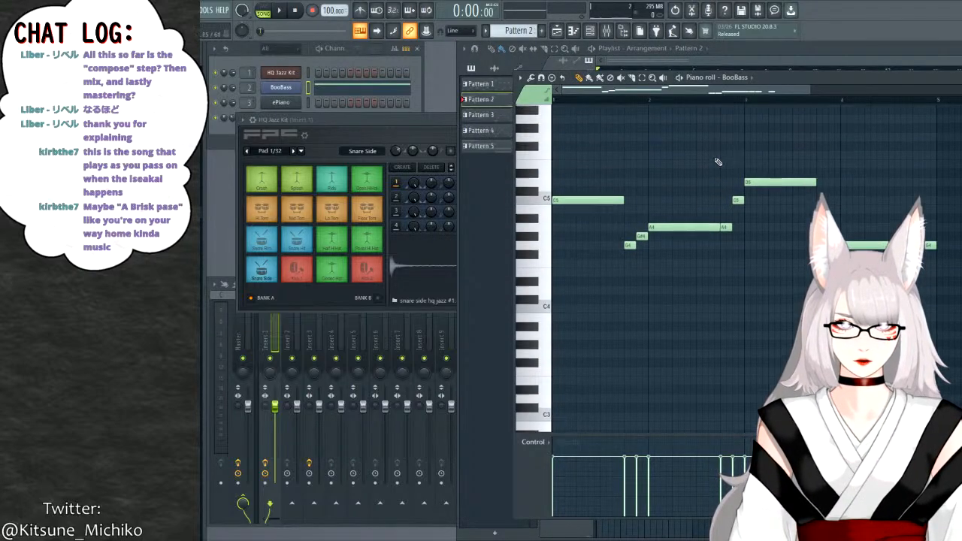
scroll(718, 166, "up", 3)
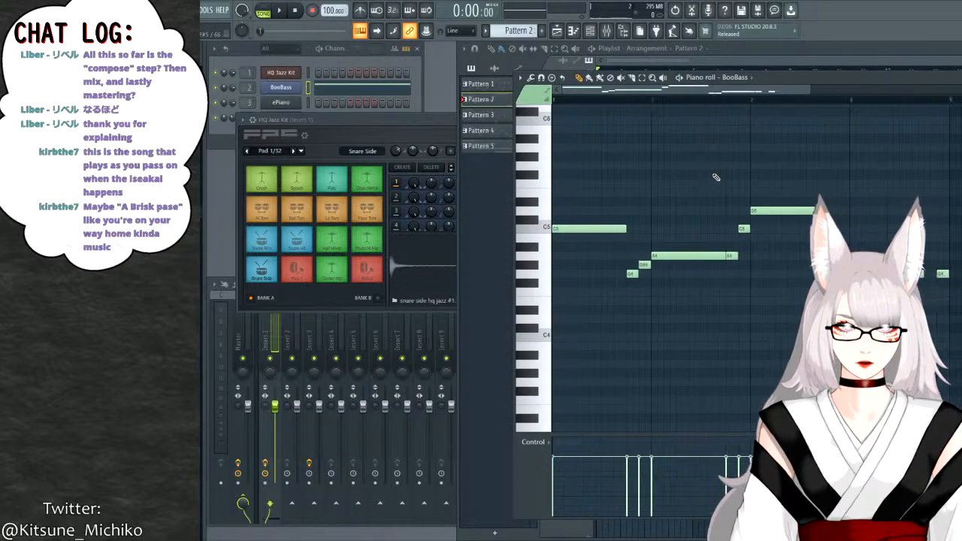
scroll(718, 188, "down", 1)
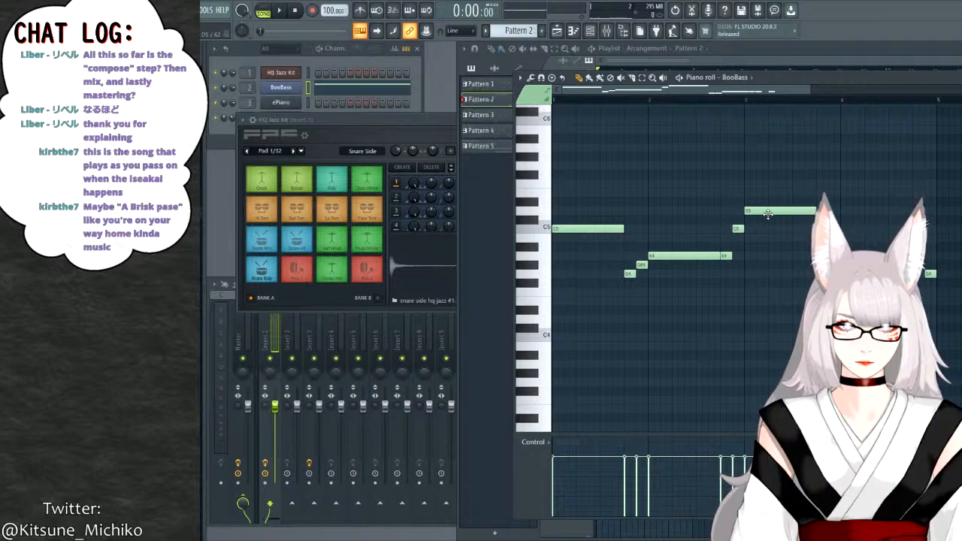
left_click(767, 214)
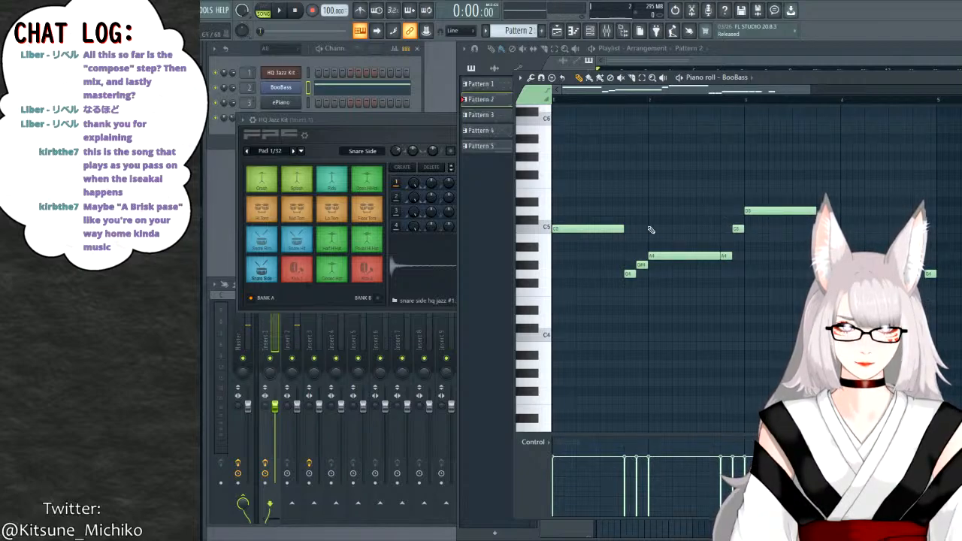
left_click_drag(579, 152, 959, 338)
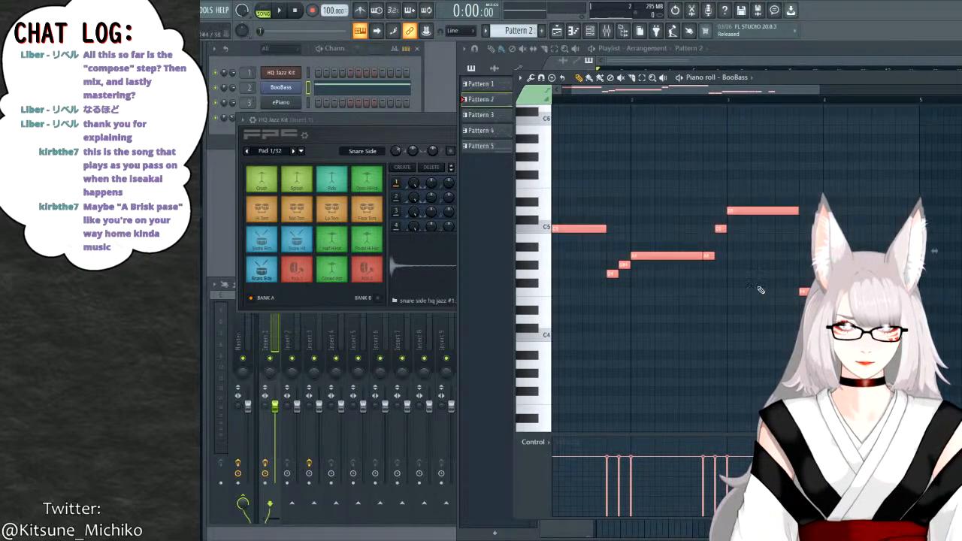
left_click_drag(752, 91, 868, 115)
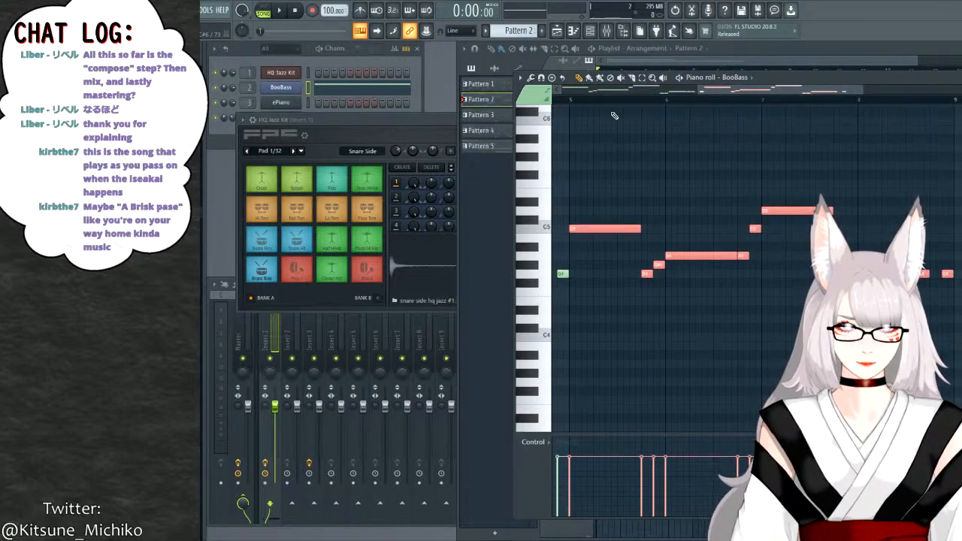
left_click(827, 60)
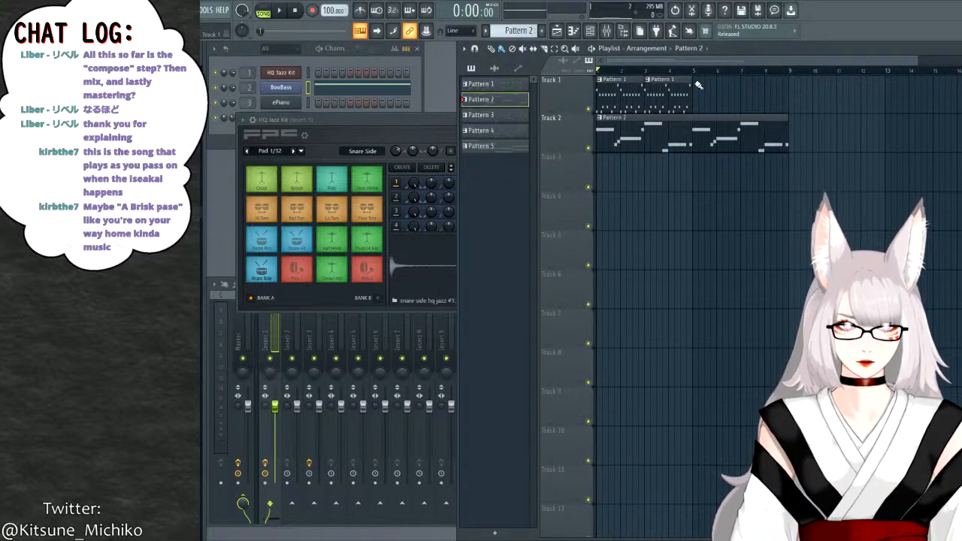
Add two more Pattern 1 clips on Track 1 over bars 5 to 8 and play from just before bar 5.
key("space")
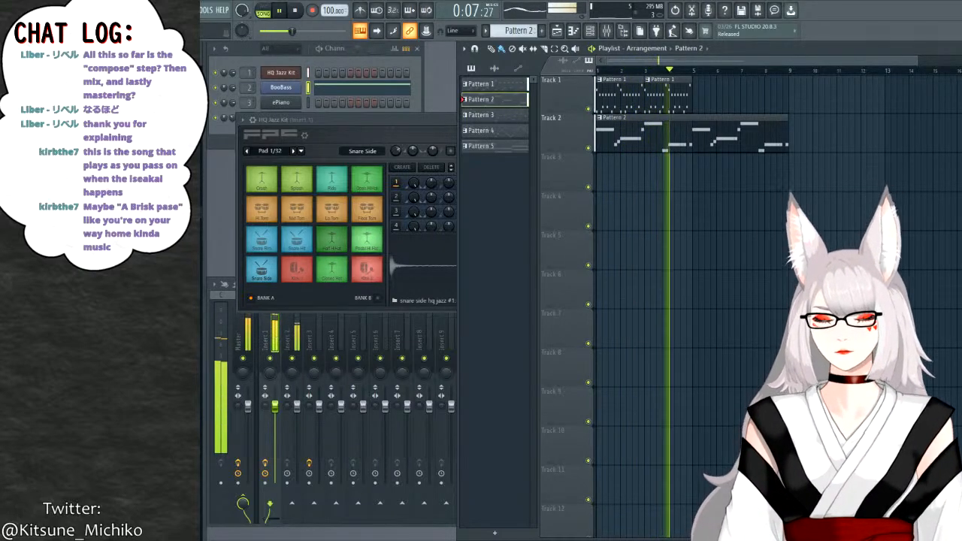
key("space")
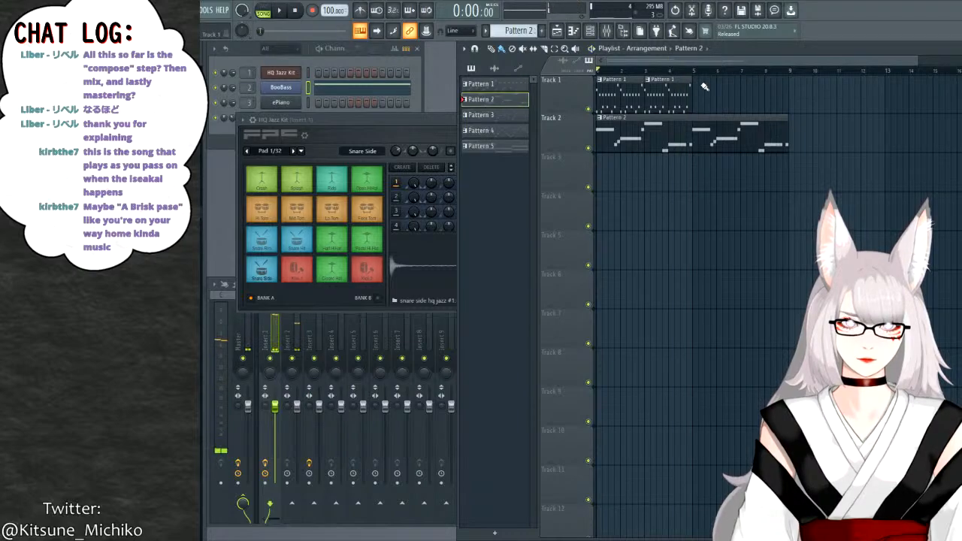
left_click(686, 71)
left_click(698, 80)
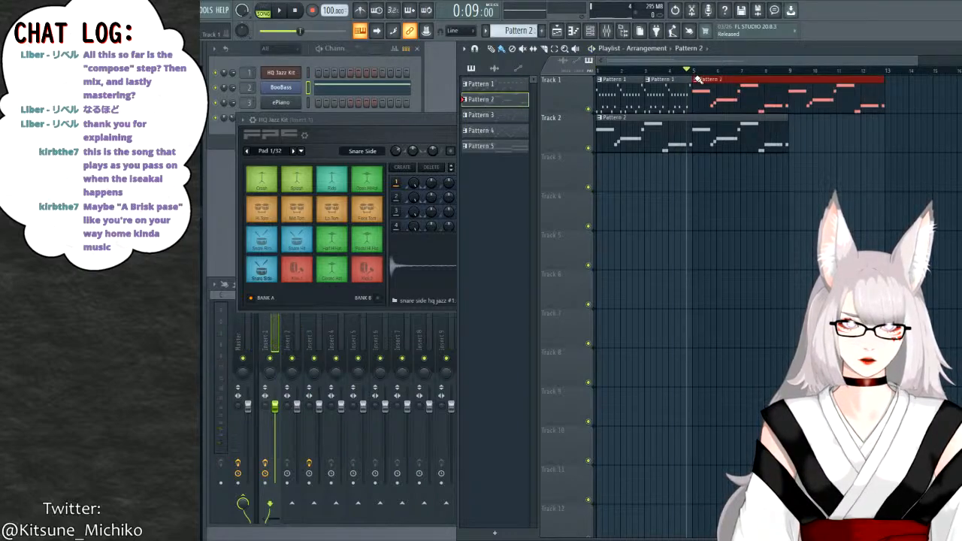
right_click(697, 79)
left_click(496, 83)
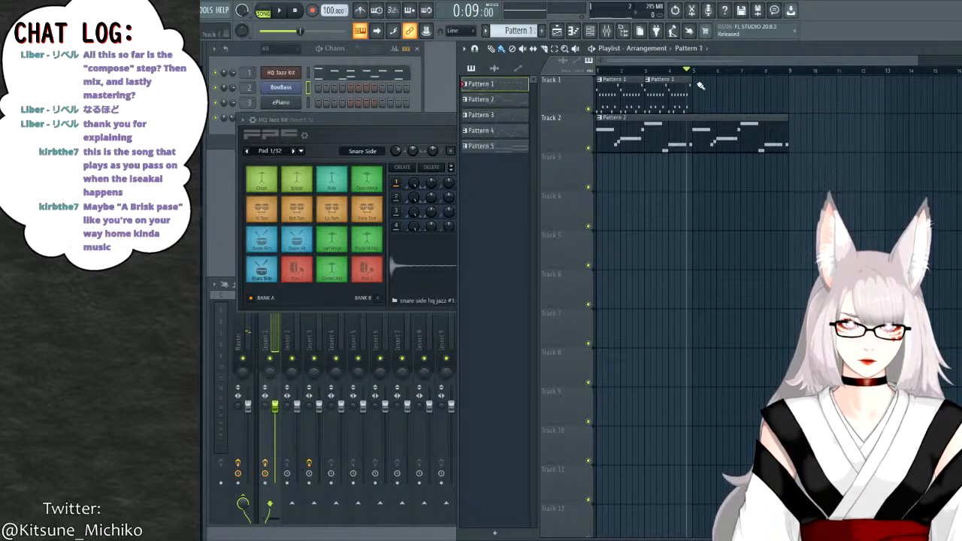
left_click(698, 80)
left_click(745, 79)
key("space")
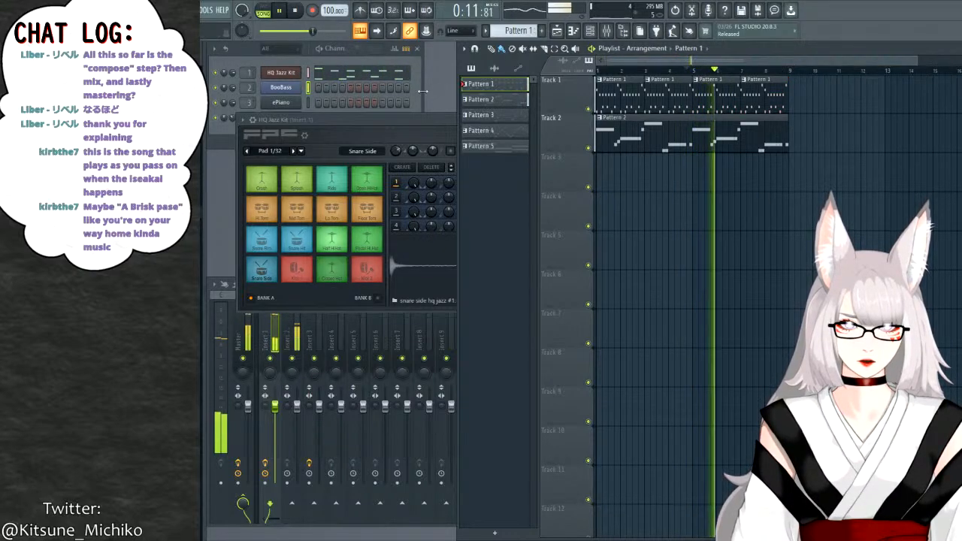
Open the BooBass notes of Pattern 2 and delete the two short G4 notes directly after the long G4 in bar 4.
left_click(353, 73)
left_click(281, 87)
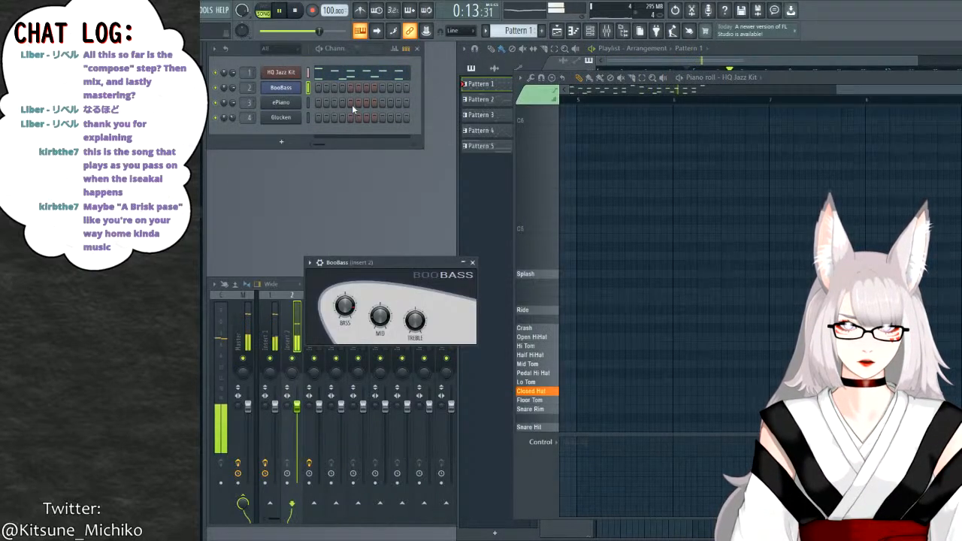
left_click(483, 99)
left_click(390, 96)
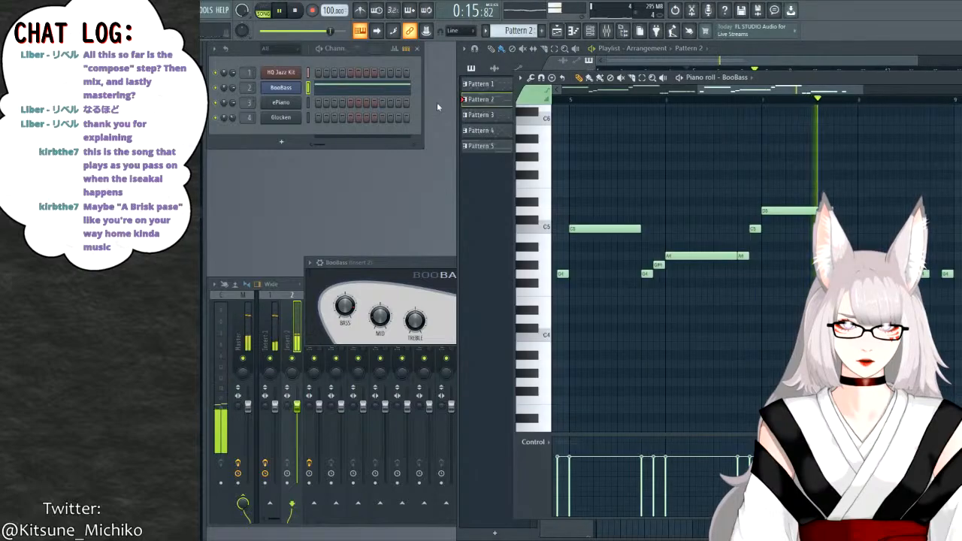
left_click_drag(841, 90, 857, 89)
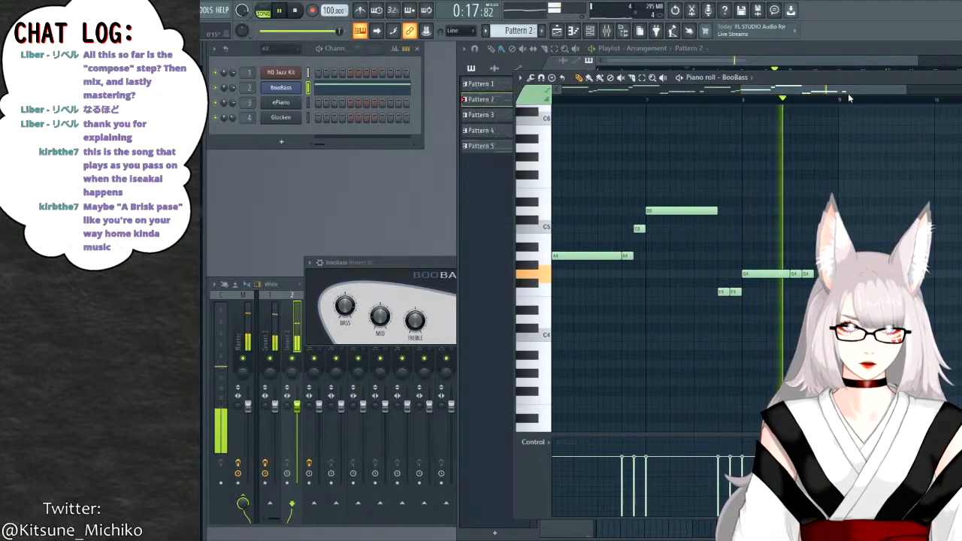
key("space")
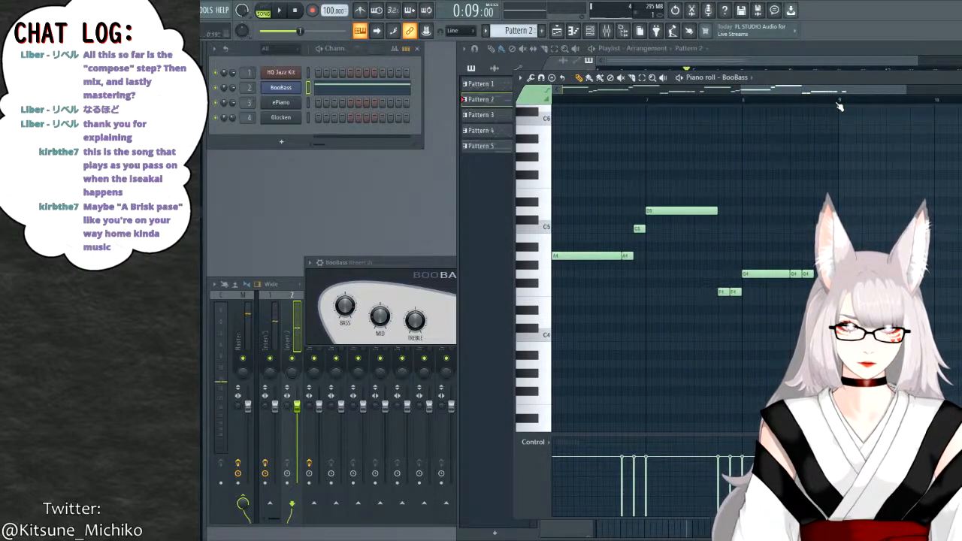
scroll(840, 106, "left", 4)
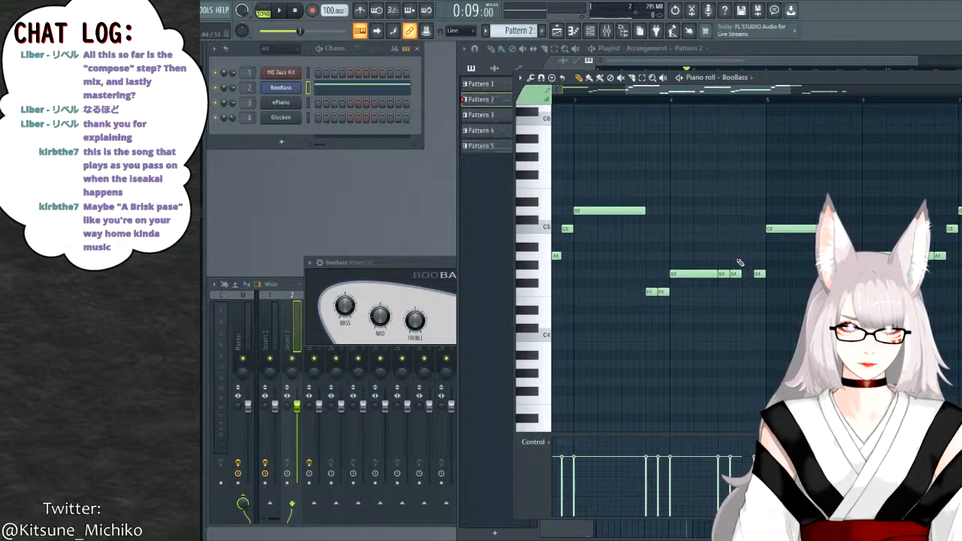
left_click_drag(724, 273, 718, 274)
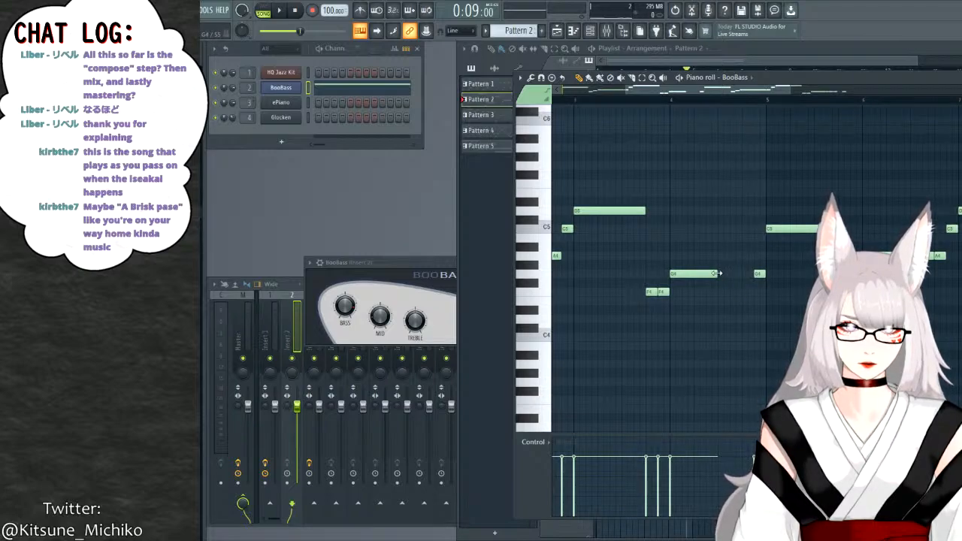
Play the drums and bass from near the end of bar 3, reviewing the bass notes, and return to the playlist.
left_click(660, 97)
key("space")
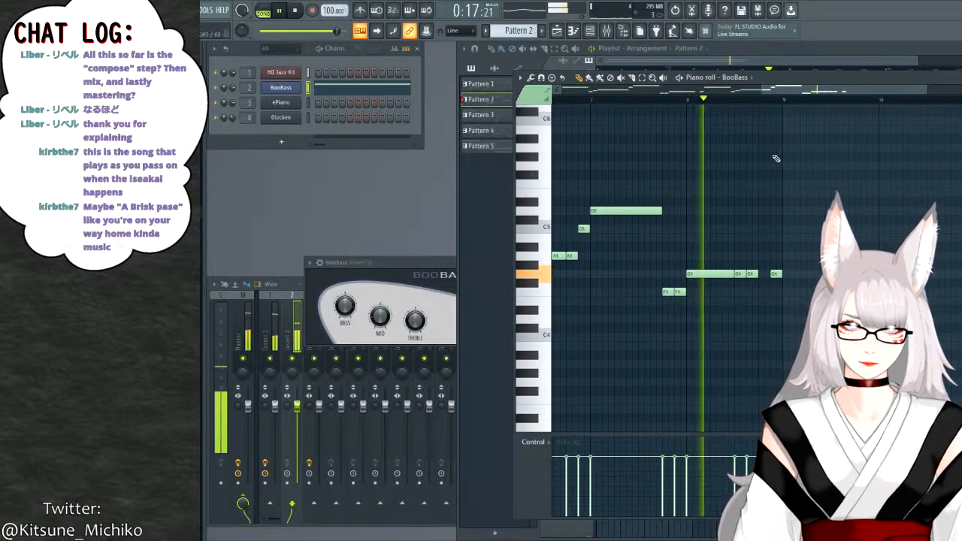
left_click_drag(800, 91, 703, 88)
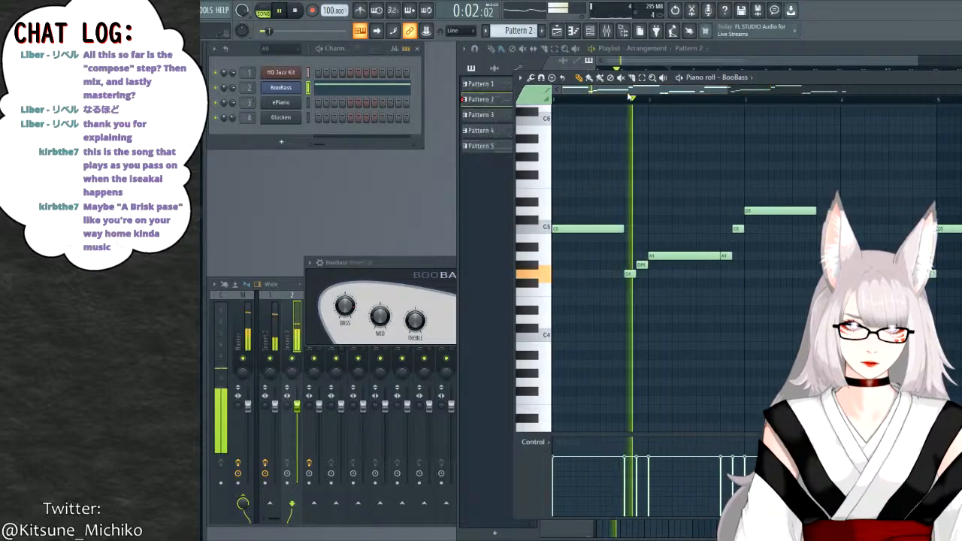
key("space")
key("F5")
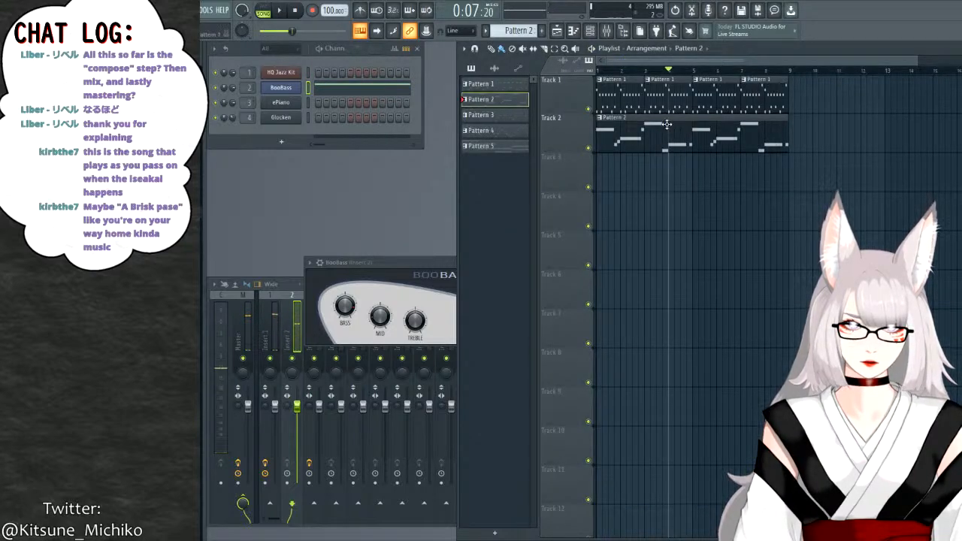
Open the Glocken channel's Sytrus settings, select Pattern 5 and play that pattern on its own.
left_click(281, 118)
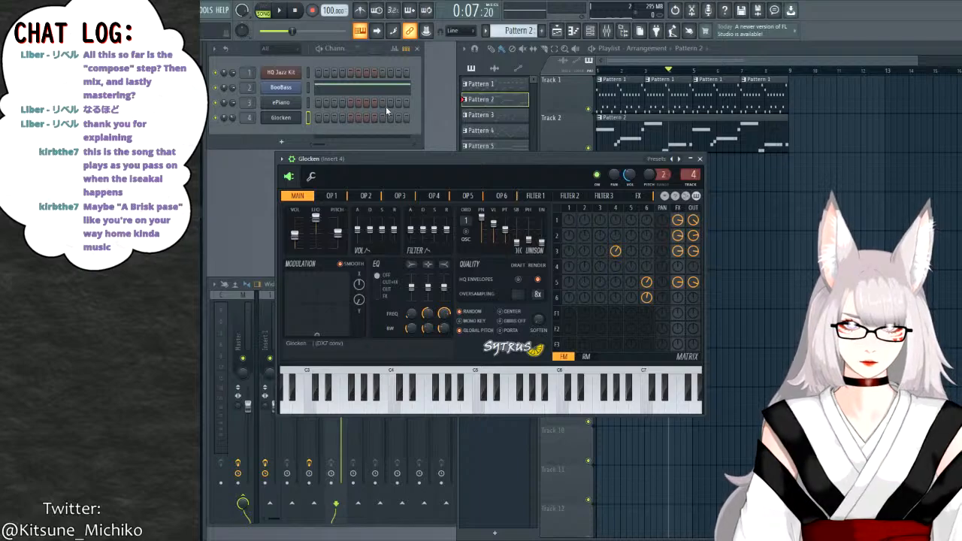
key("KP_Add")
key("KP_Add")
key("KP_Add")
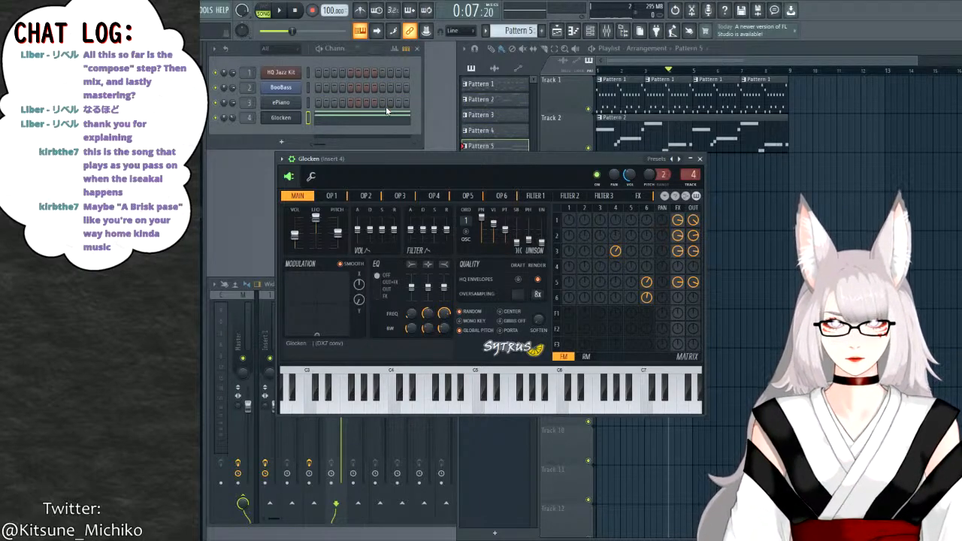
left_click(263, 10)
left_click(279, 10)
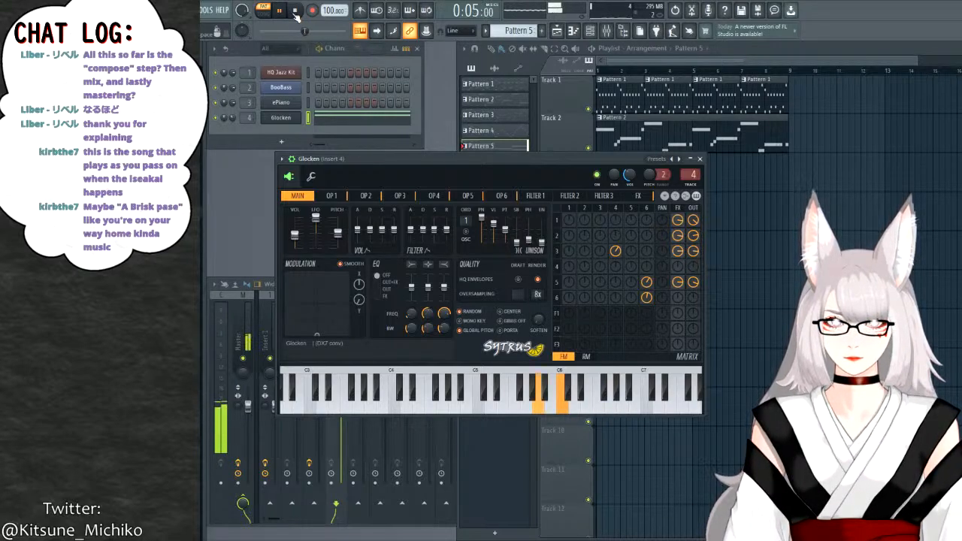
key("space")
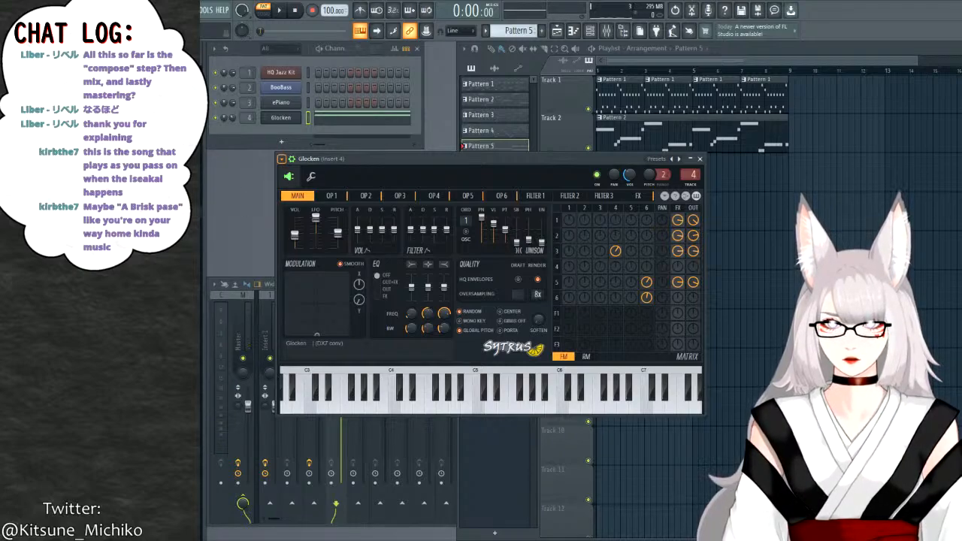
Audition the Sytrus presets 3o3ish, Bells, Cyberarp and Kloug with Pattern 5, and choose Moon ray for the channel.
left_click(451, 300)
key("space")
key("space")
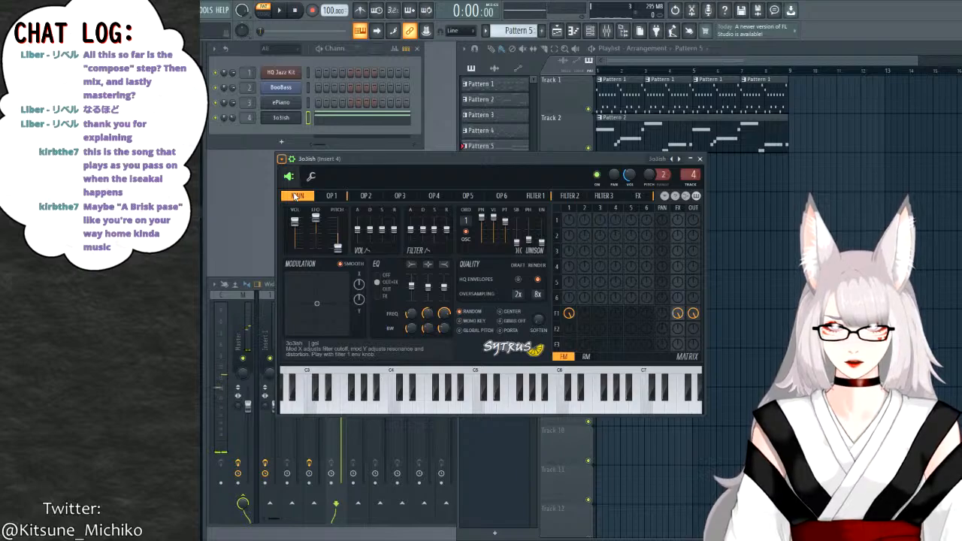
key("space")
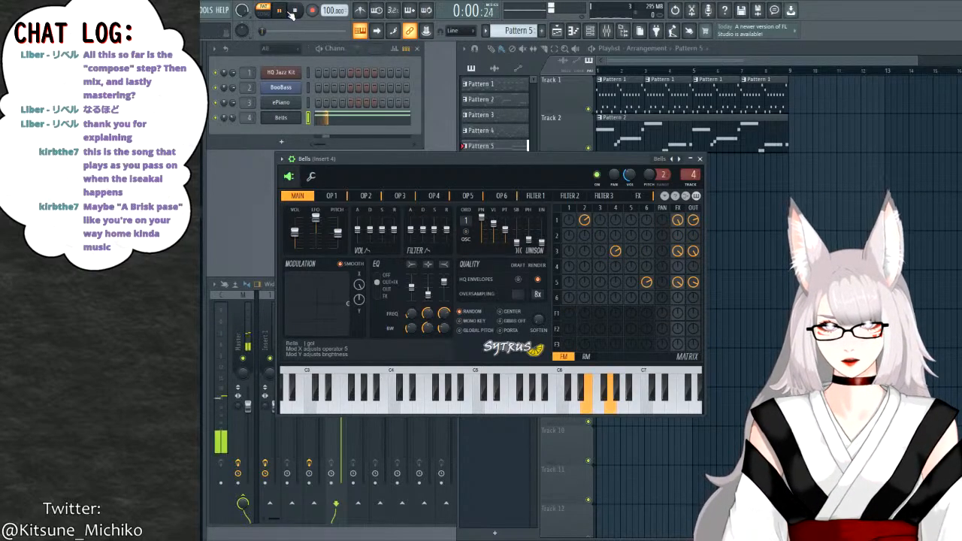
left_click(295, 12)
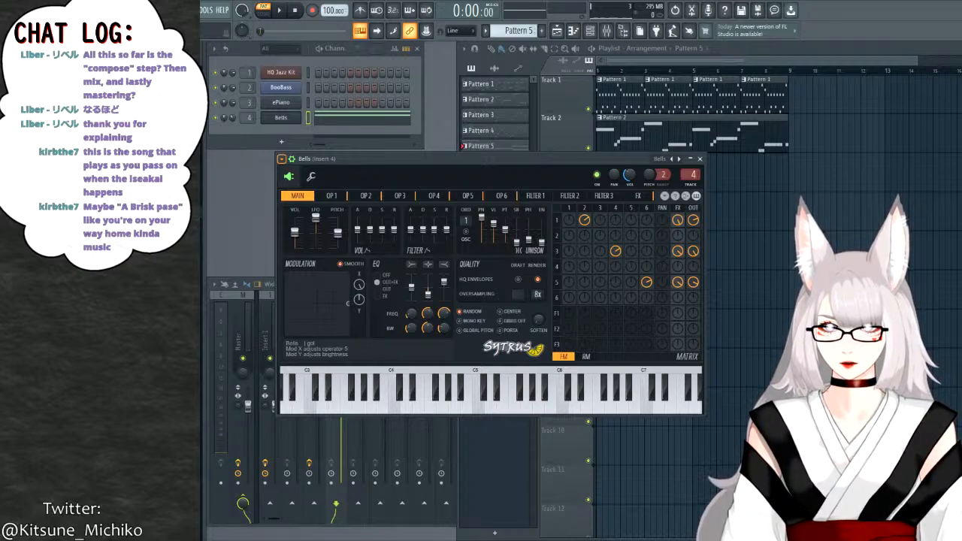
left_click(201, 222)
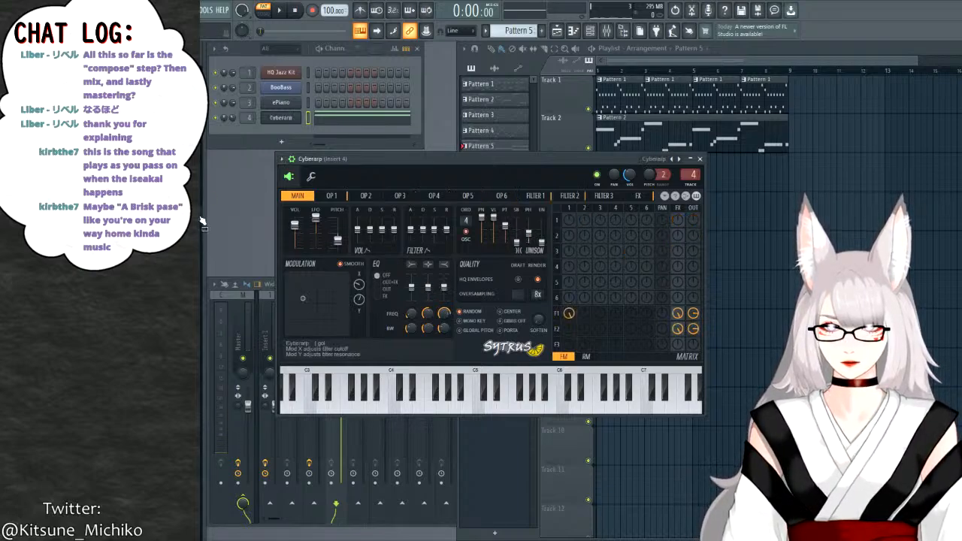
left_click(279, 10)
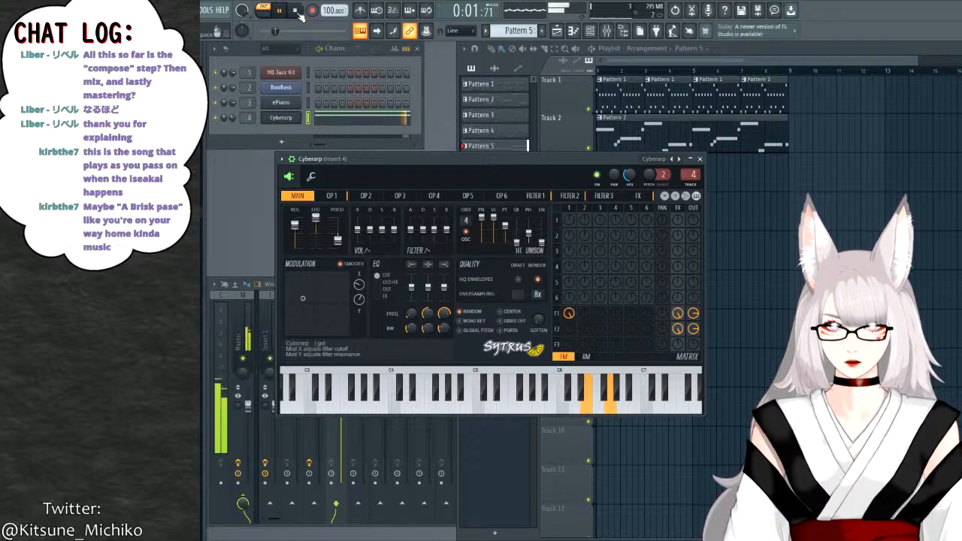
key("space")
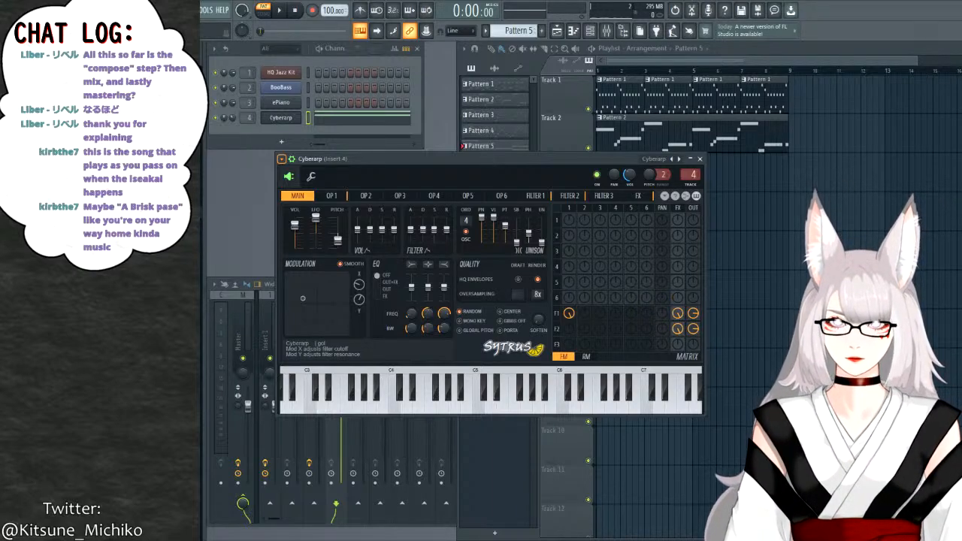
left_click(281, 10)
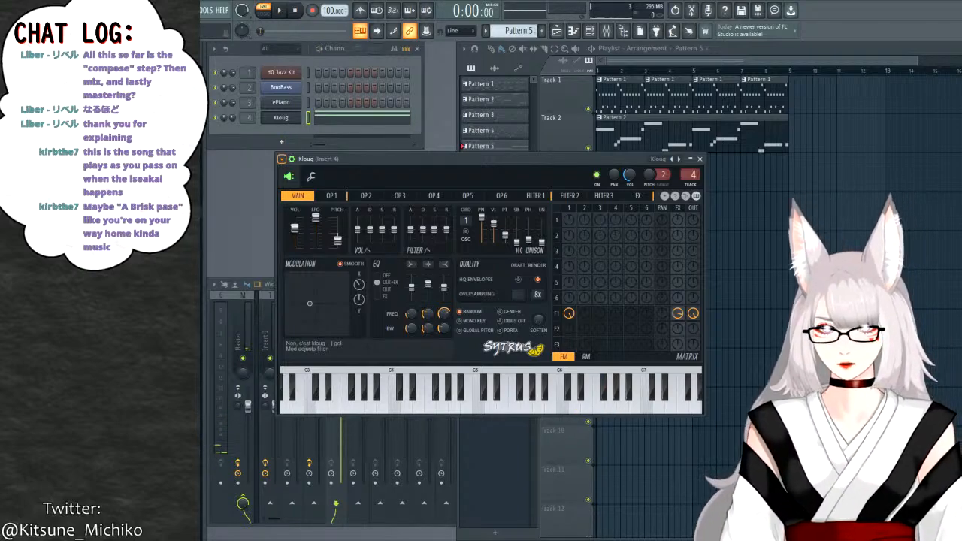
left_click(279, 10)
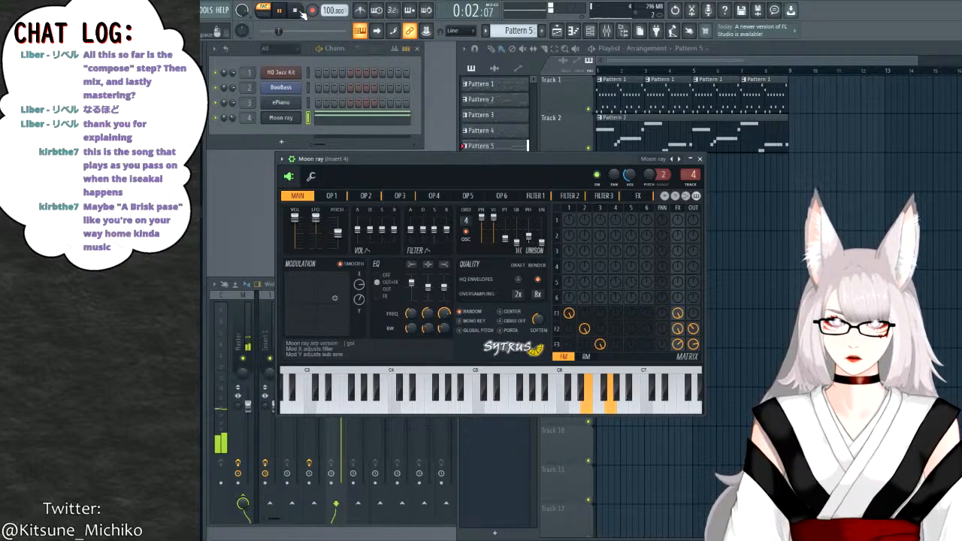
left_click(298, 10)
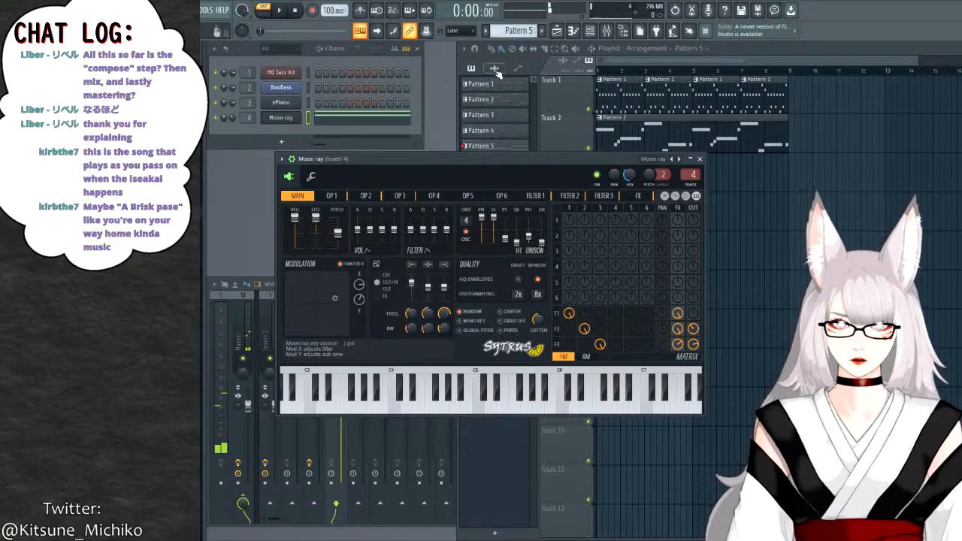
Place Pattern 5 clips on Track 3 over bars 1 to 4 and bars 5 to 8, playing the song to check the fit.
left_click(829, 67)
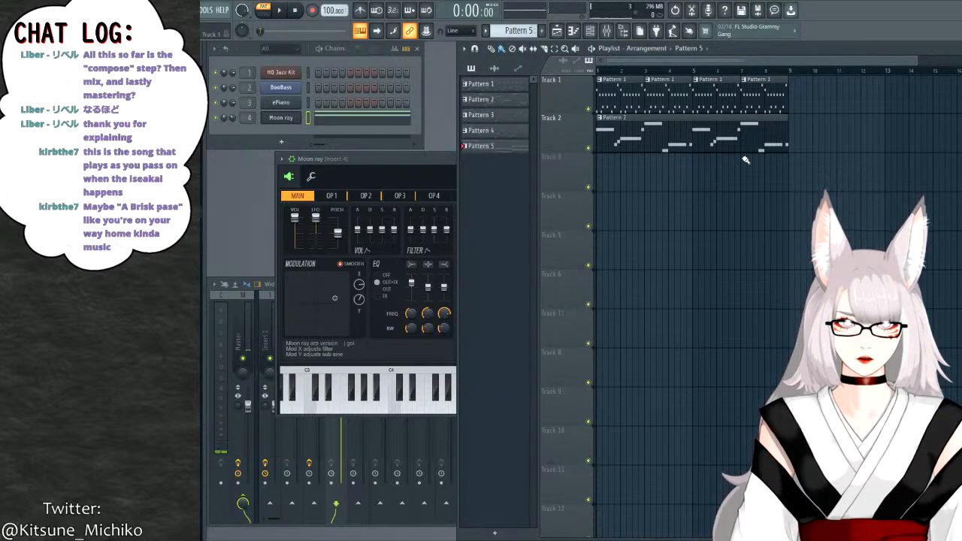
left_click_drag(619, 180, 603, 176)
key("l")
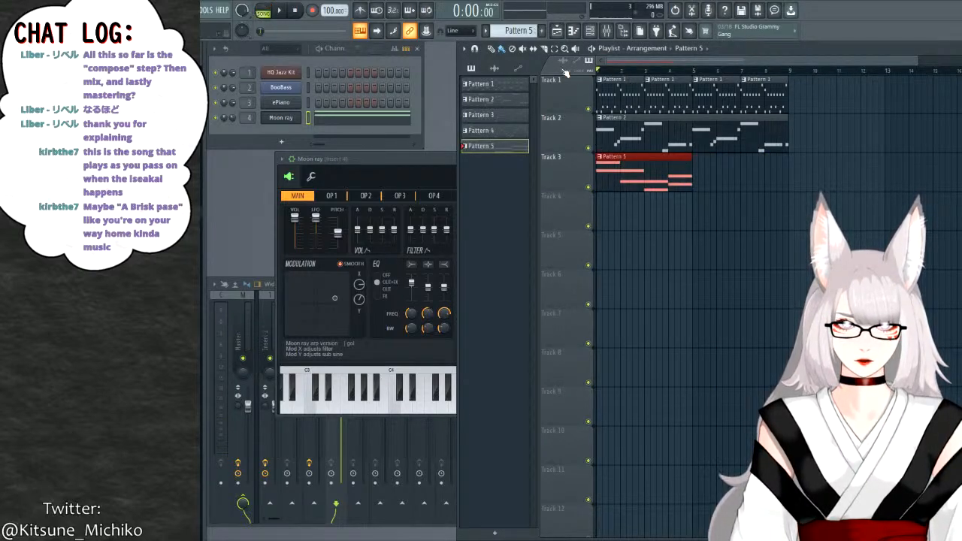
key("space")
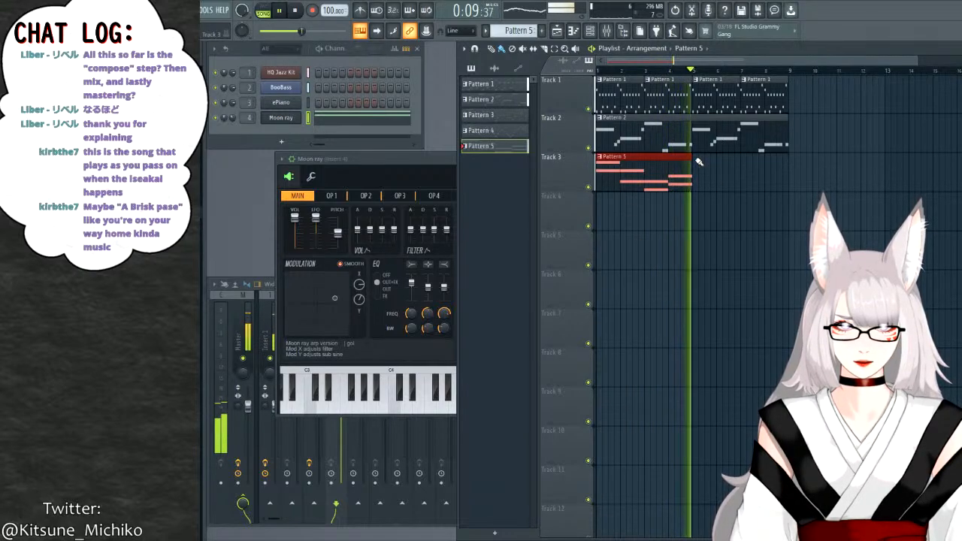
key("space")
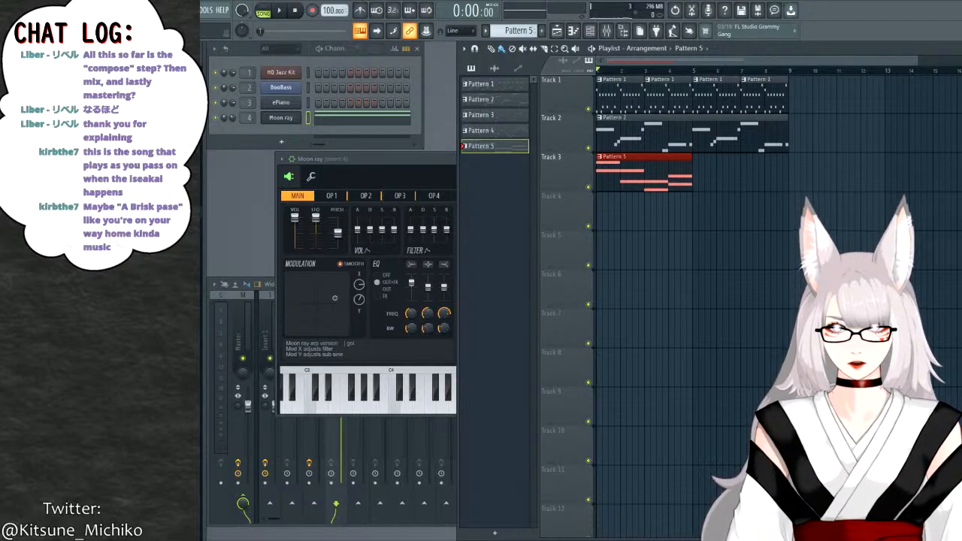
left_click(704, 165)
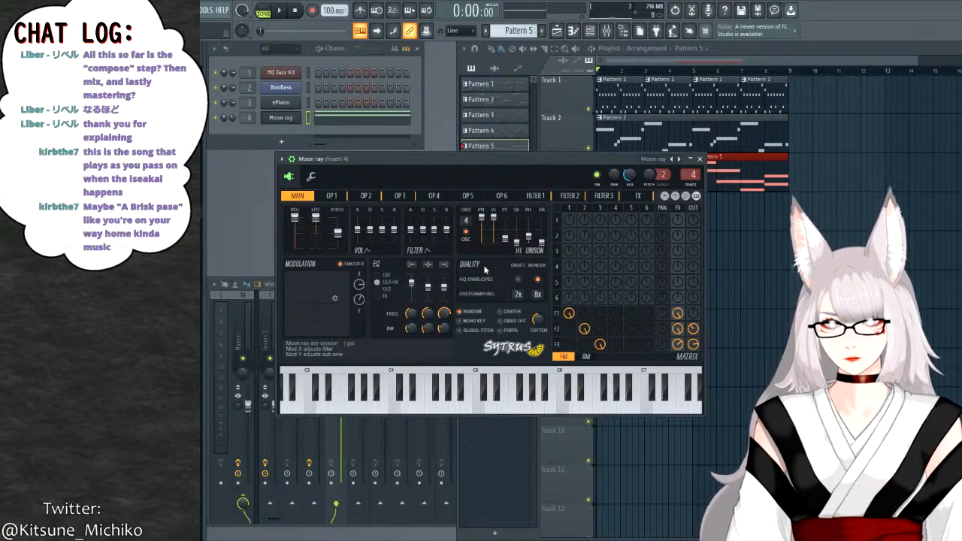
Sound a test note with the Moon ray preset and play the eight-bar arrangement from the start.
key("q")
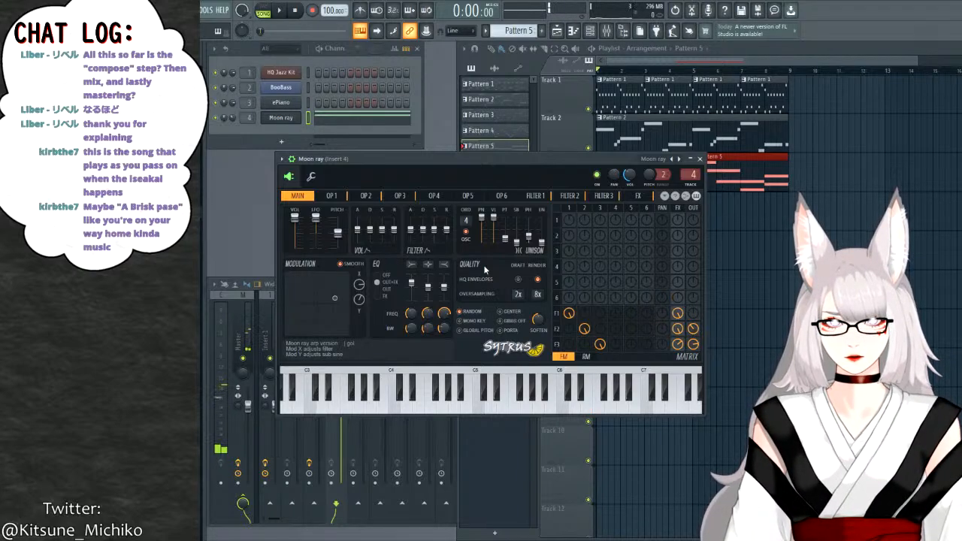
left_click(764, 60)
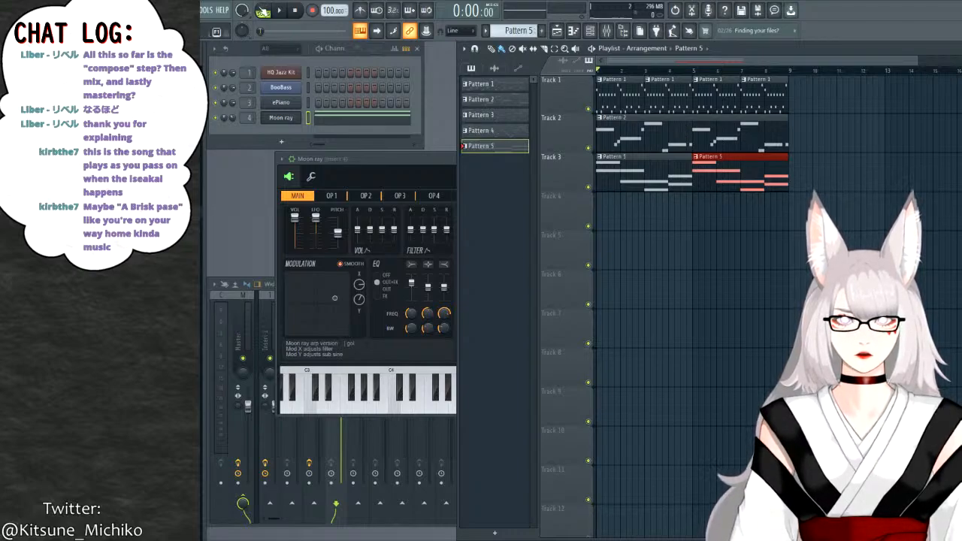
left_click(263, 10)
key("space")
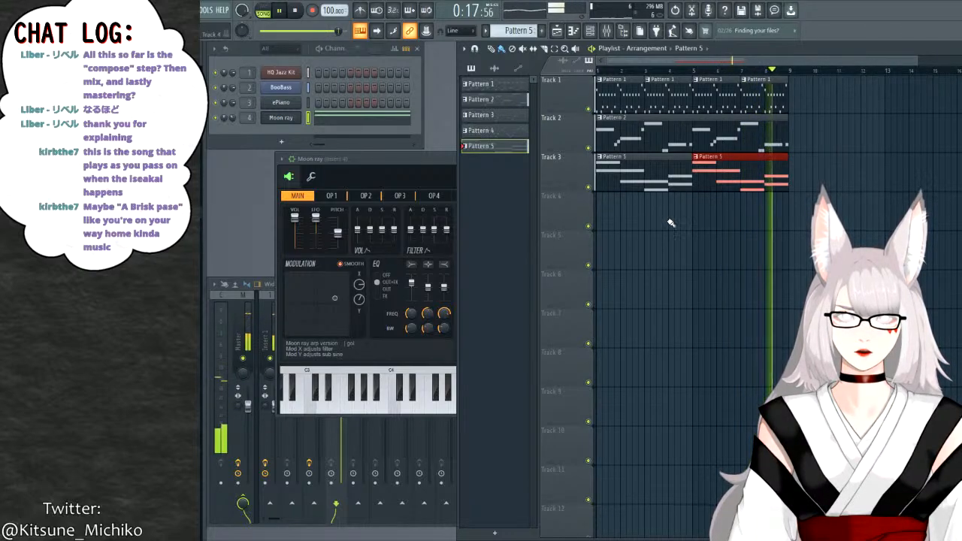
key("space")
Move both Pattern 5 clips on Track 3 to bars 9 to 16 and duplicate the drum and bass clips over the same bars.
left_click(651, 163)
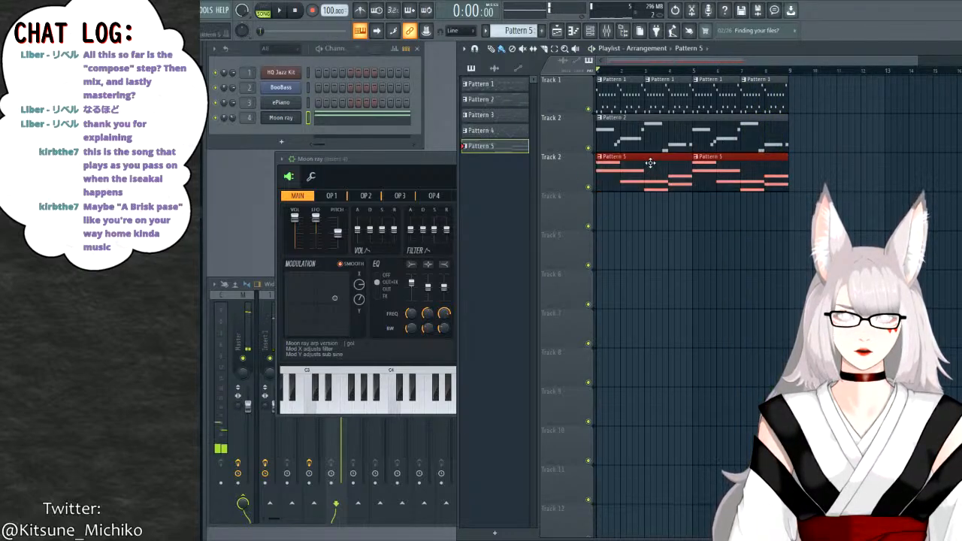
left_click_drag(650, 160, 597, 81)
key("ctrl+b")
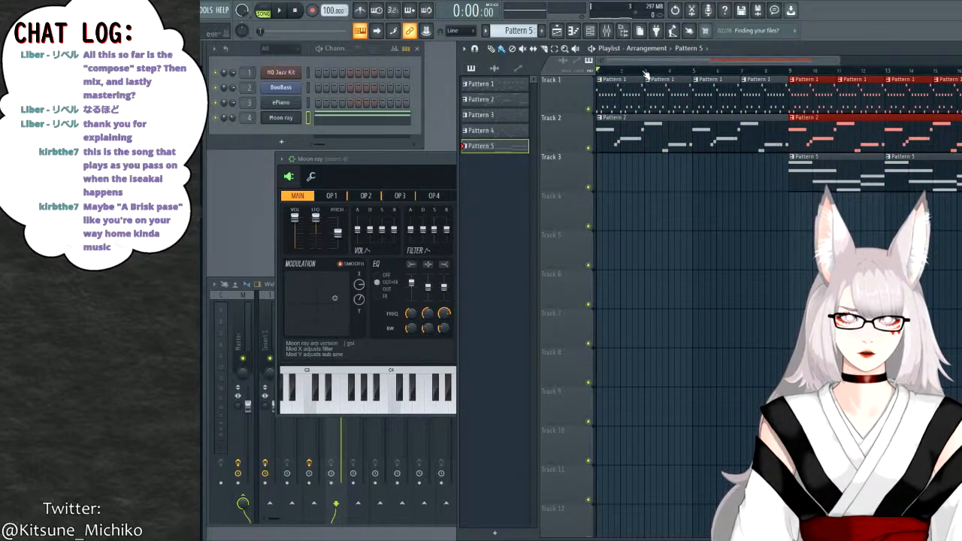
Play the arrangement and duplicate the drum, bass and Pattern 5 clips of bars 9 to 16 into bars 17 to 24.
key("space")
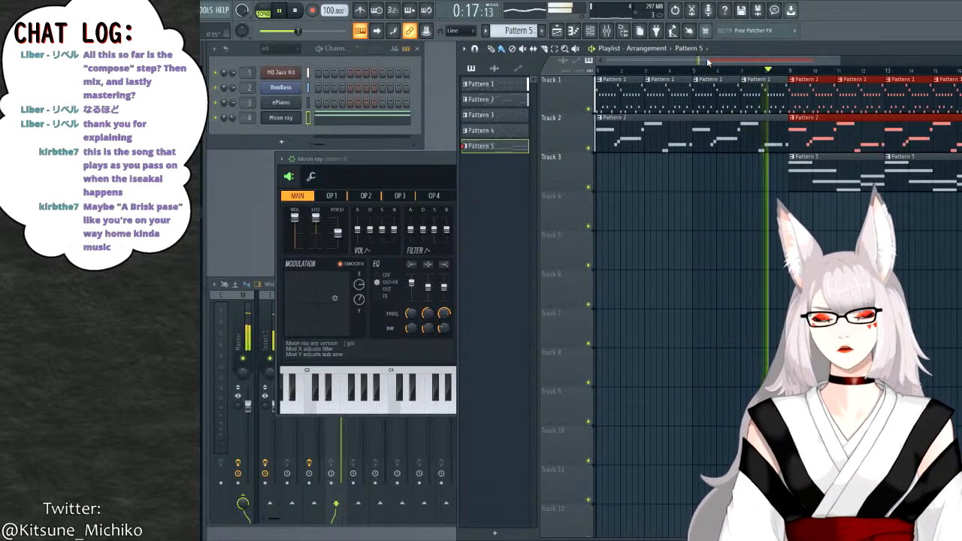
left_click_drag(706, 62, 775, 64)
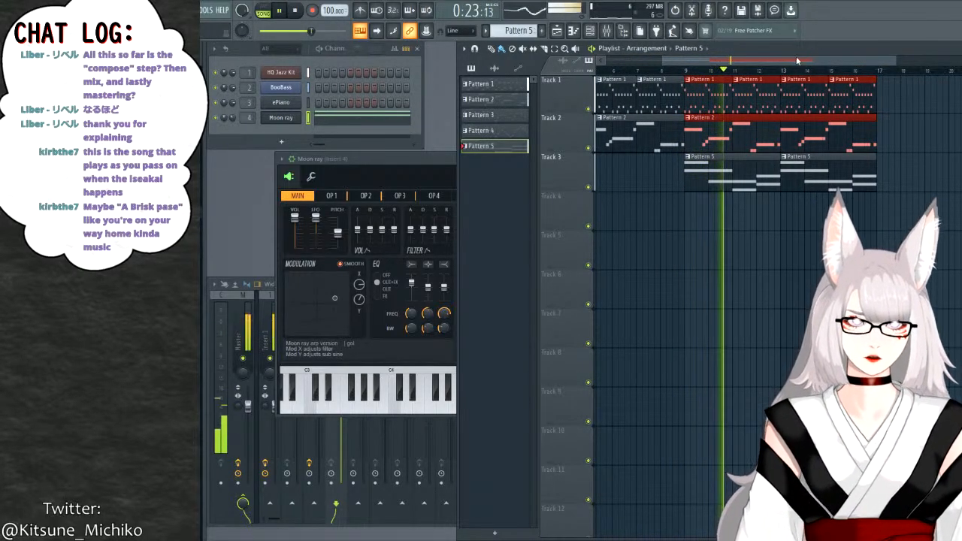
left_click_drag(801, 61, 830, 62)
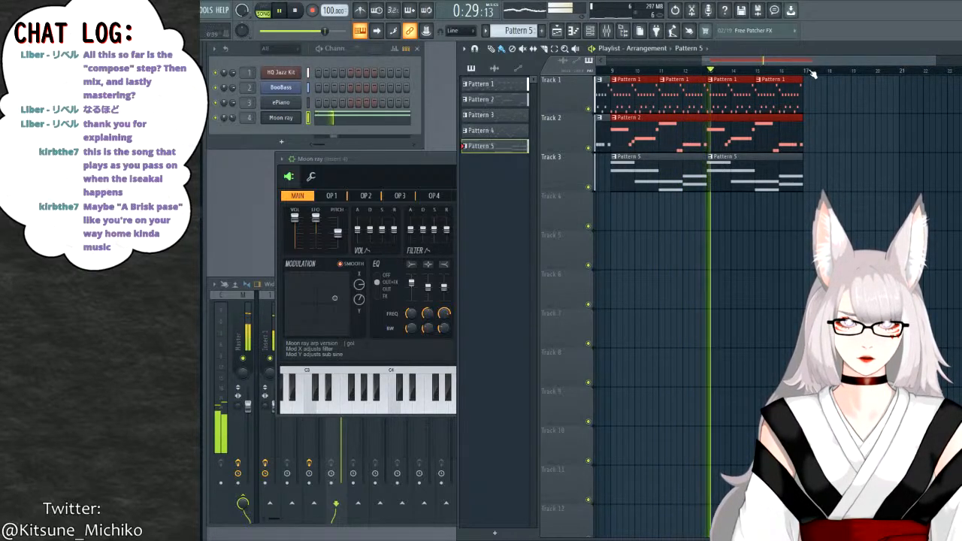
left_click_drag(827, 60, 835, 60)
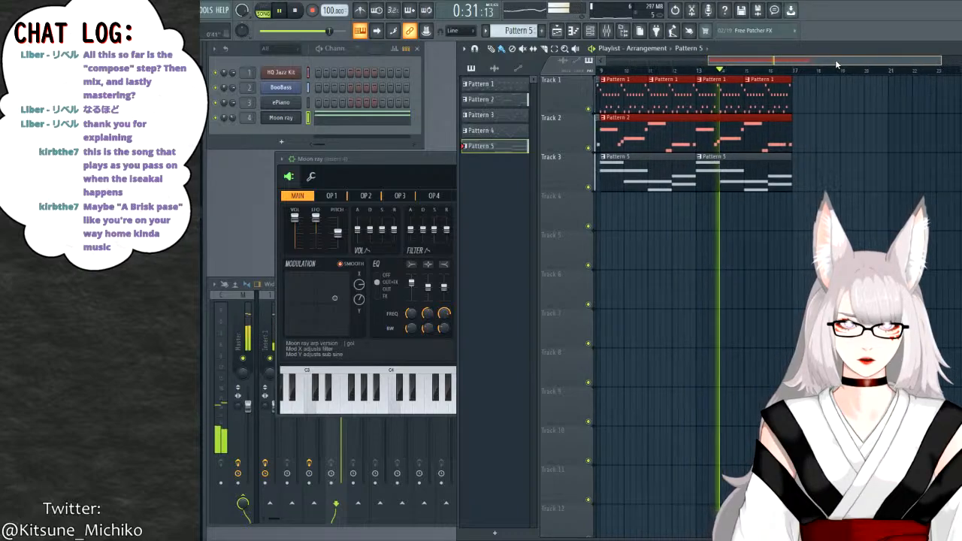
key("ctrl+b")
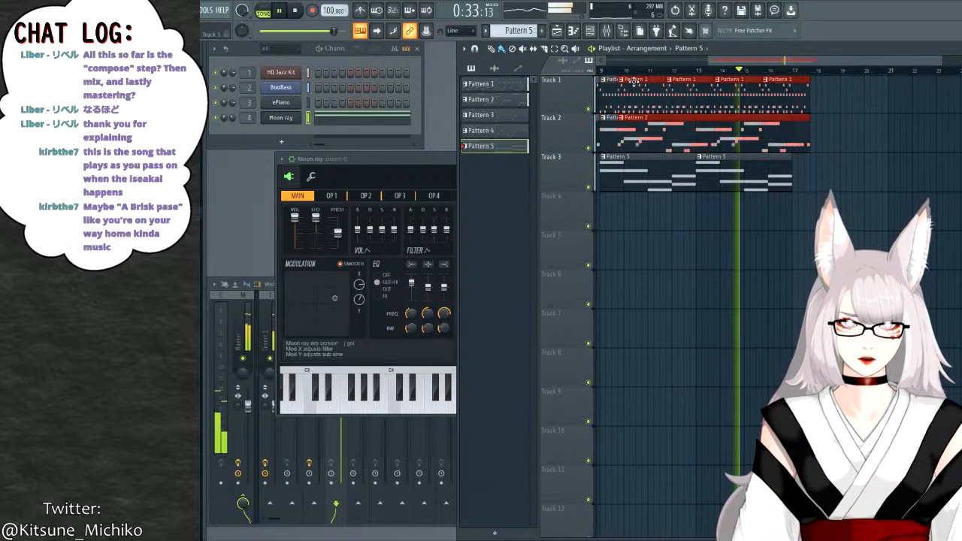
left_click(651, 158)
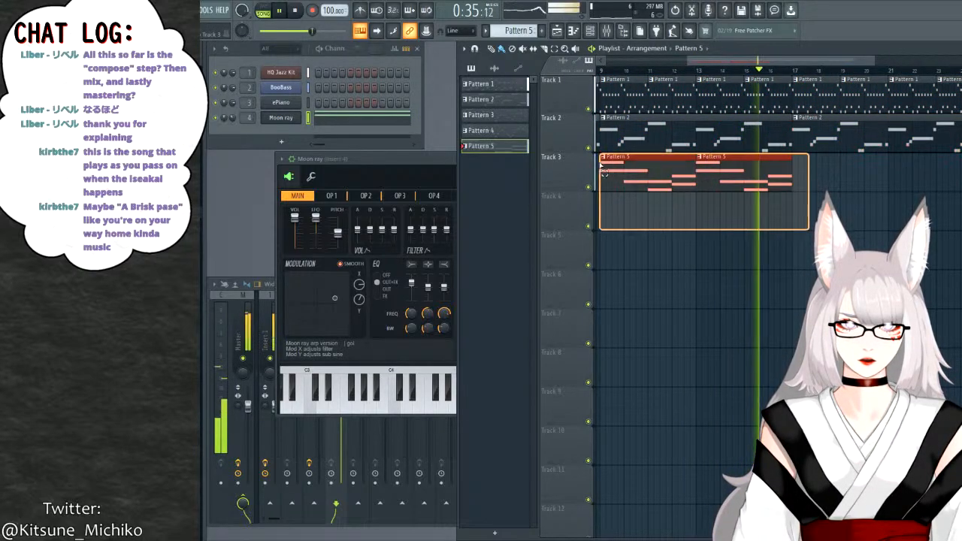
key("ctrl+b")
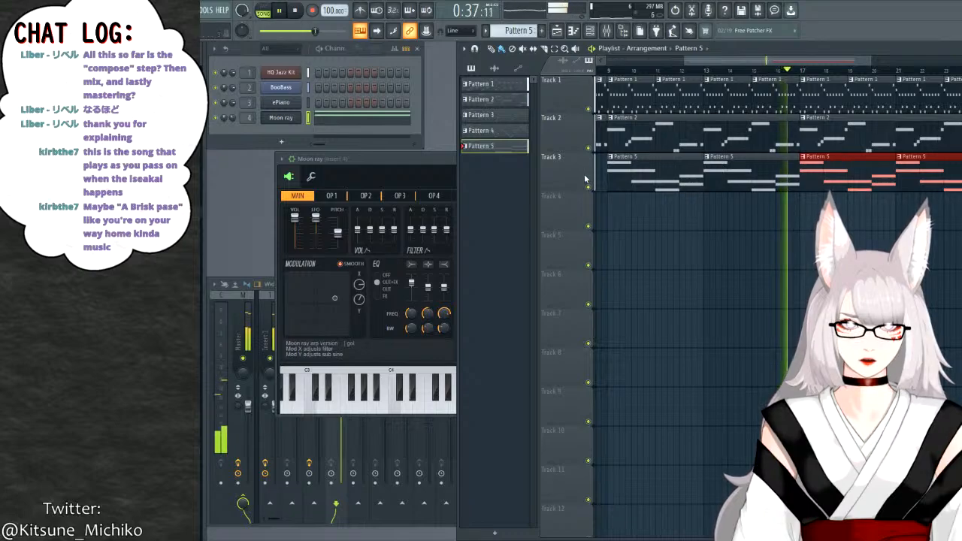
Place two Pattern 3 clips on Track 4 from bars 17 and 21 and play the song from bar 13.
key("space")
left_click_drag(485, 115, 806, 197)
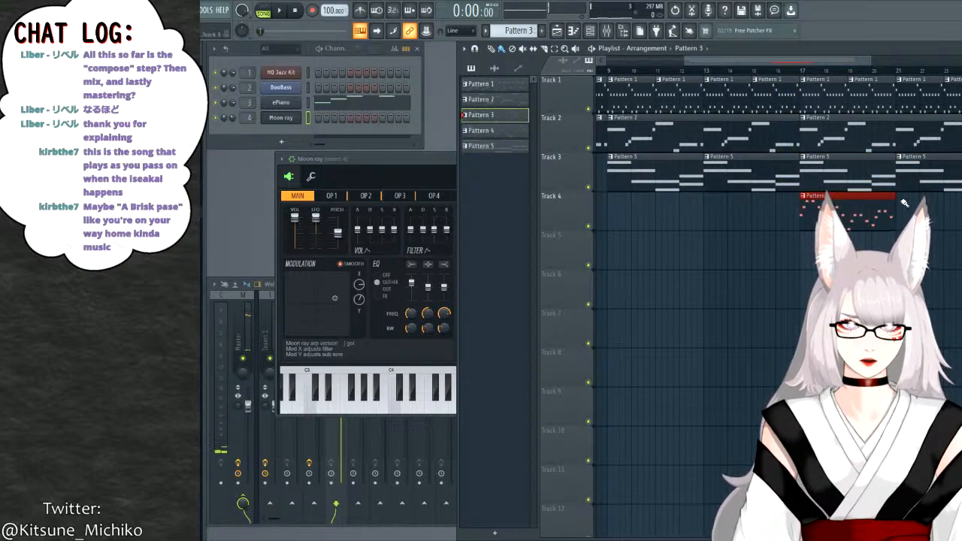
left_click(708, 73)
key("space")
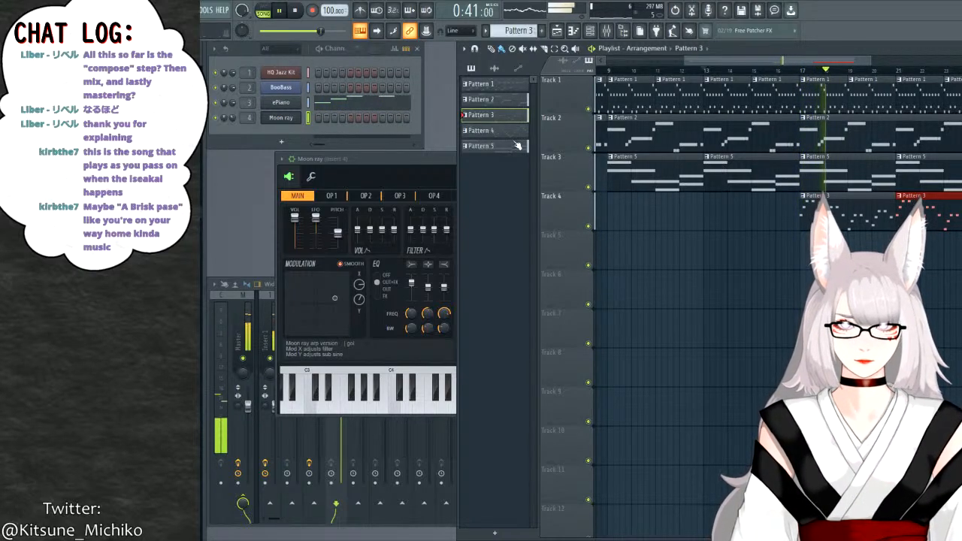
Open the ePiano channel and its Pattern 3 notes, and transpose all of them down one octave.
left_click(283, 106)
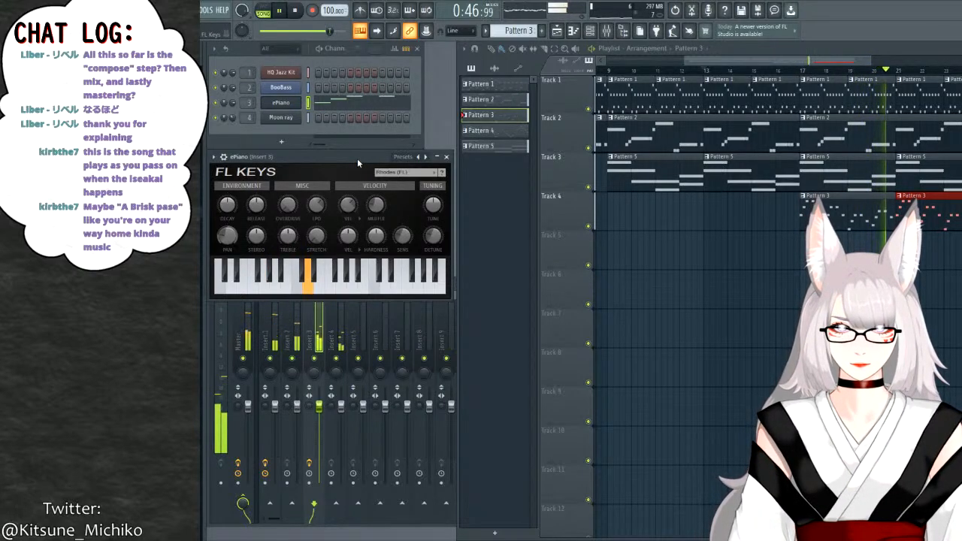
key("space")
left_click(323, 103)
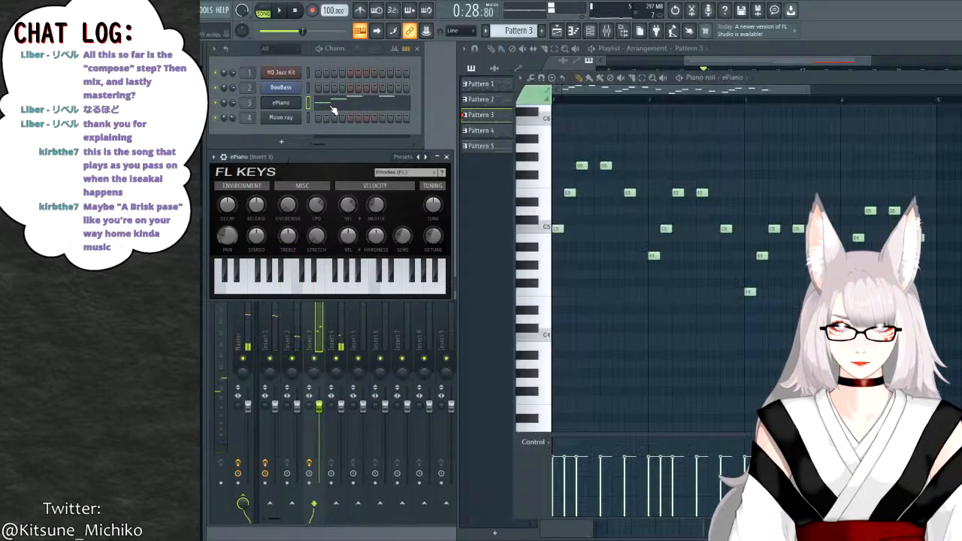
scroll(605, 275, "up", 3)
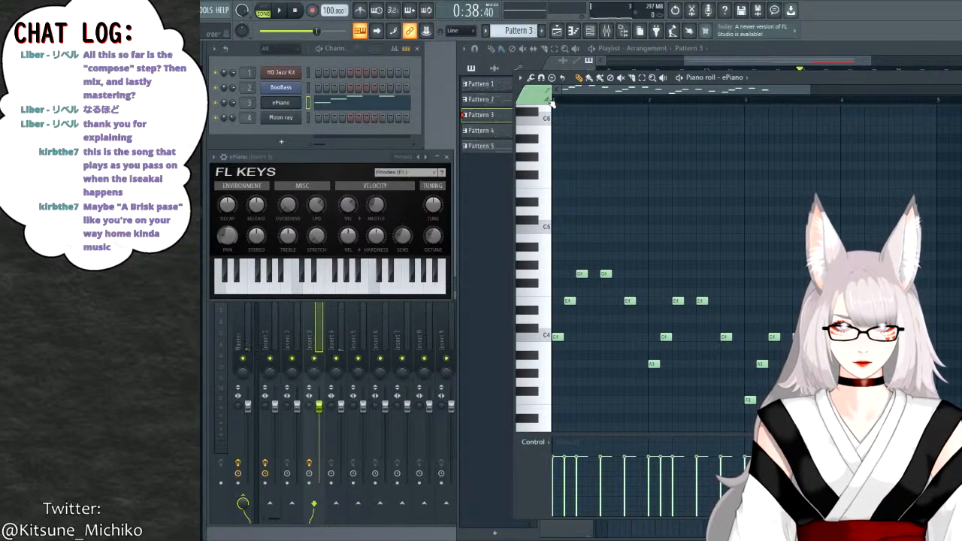
Audition the Pattern 3 ePiano notes in the song, transpose them to start on C5, and close the piano roll.
key("space")
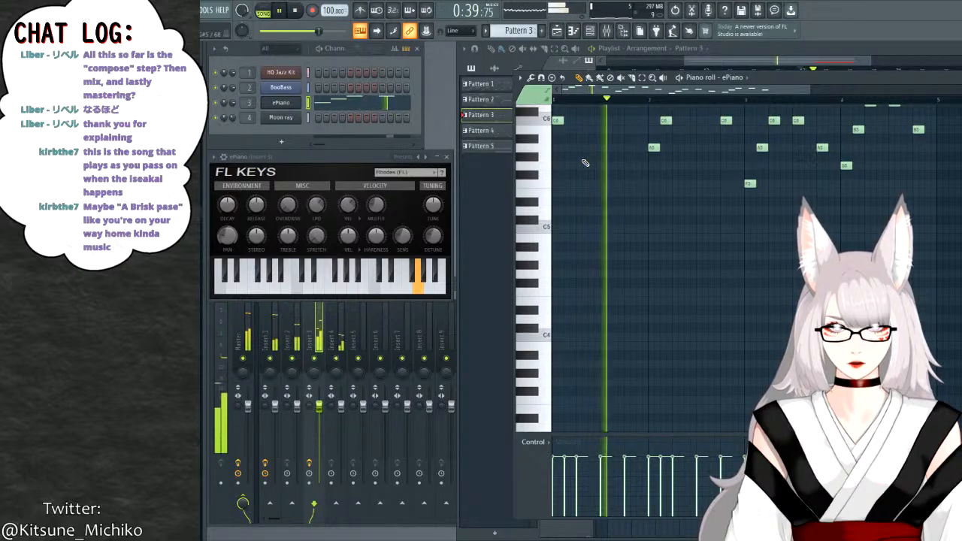
key("space")
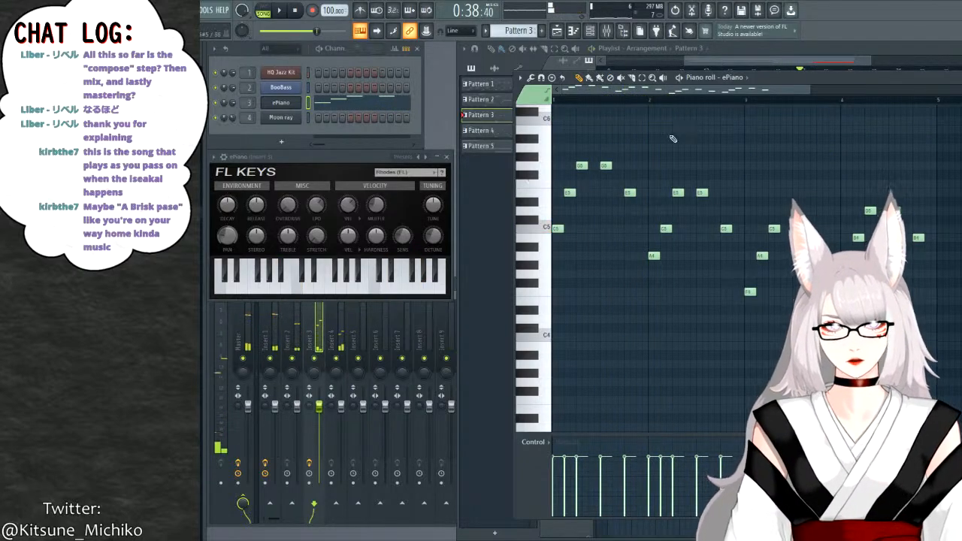
key("F7")
Replace the ePiano channel's instrument with the Sytrus FM rhodes preset, switch it to E-grand, and audition it in the song from bar 17.
left_click(226, 156)
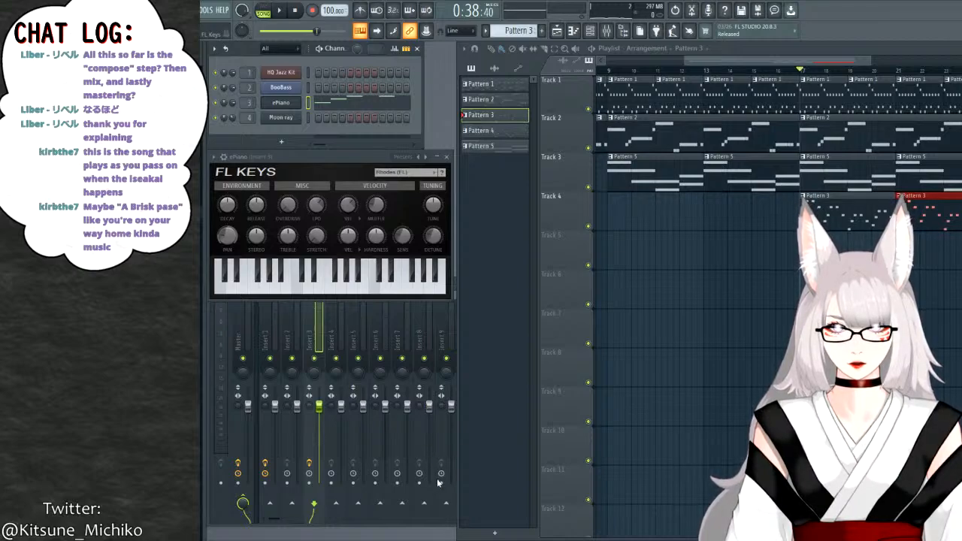
left_click(452, 447)
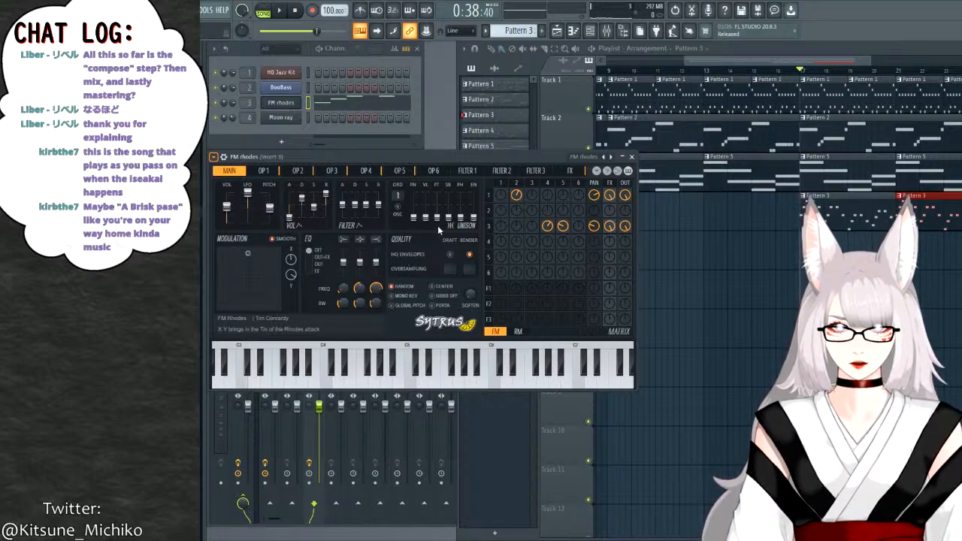
left_click(603, 157)
left_click(279, 9)
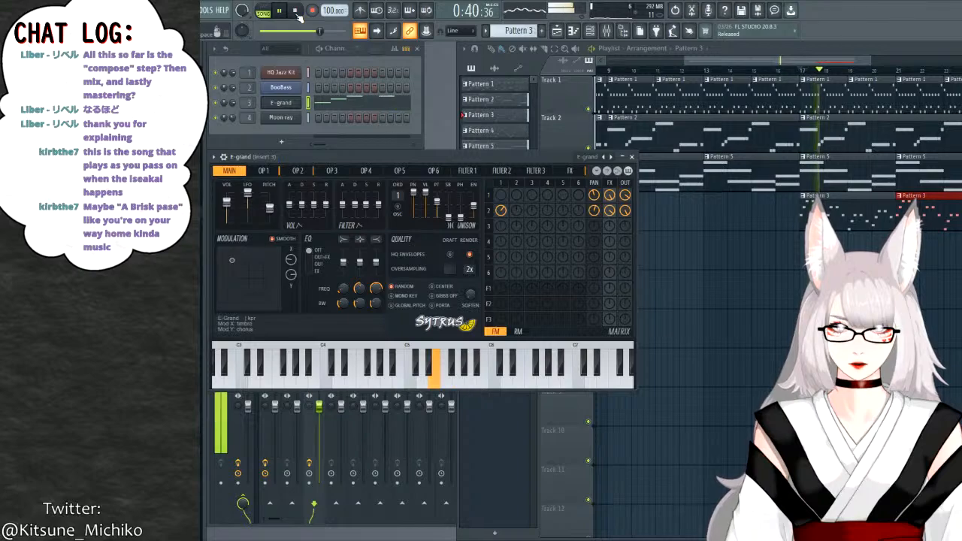
left_click(294, 11)
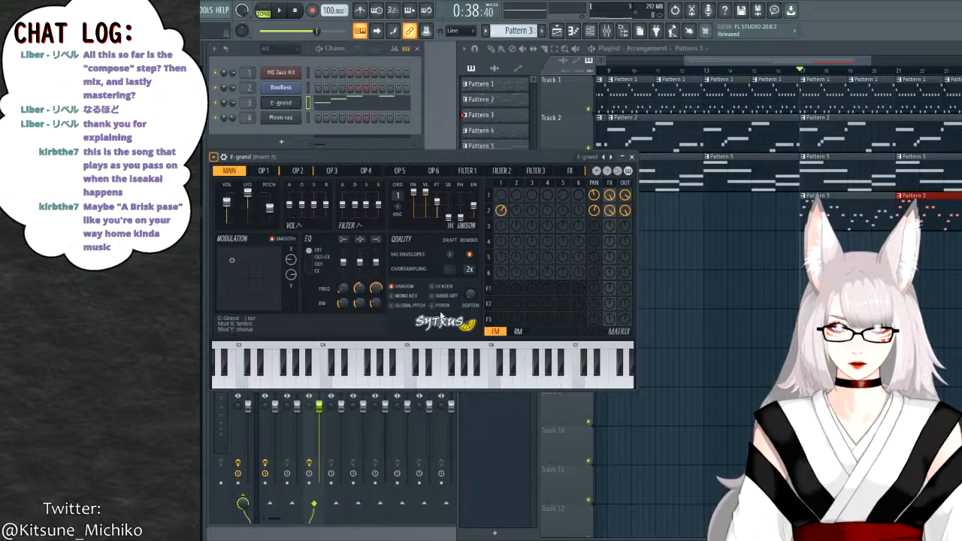
Switch the Sytrus channel to the Rhodes preset and audition it in the song from bar 17.
key("KP_Add")
key("space")
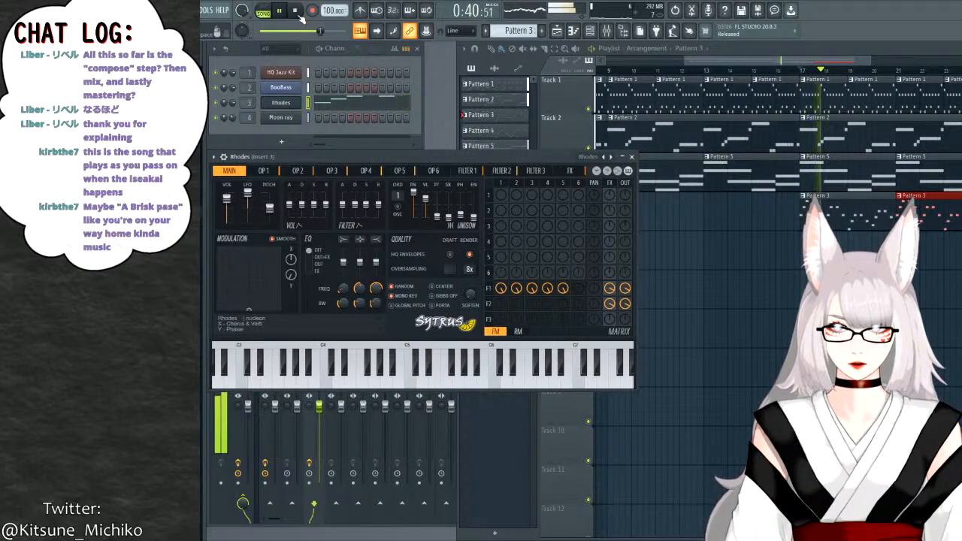
key("space")
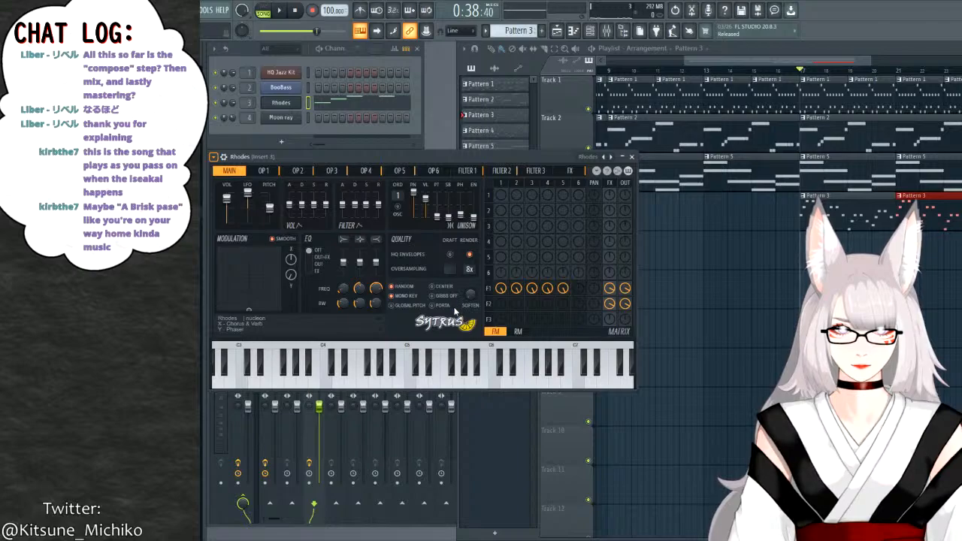
Load the Grand piano preset on the third channel's Sytrus and audition the song with it.
left_click(611, 156)
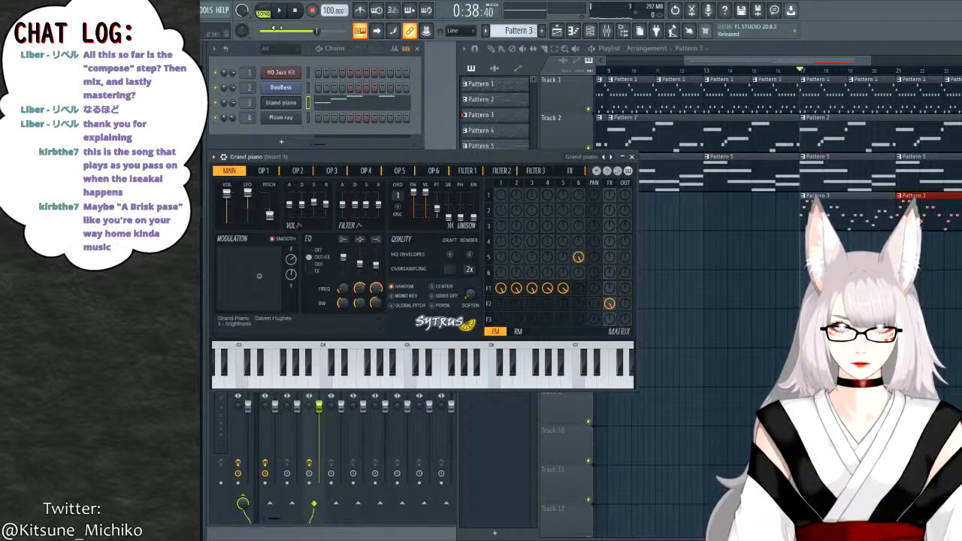
left_click(279, 9)
left_click(295, 11)
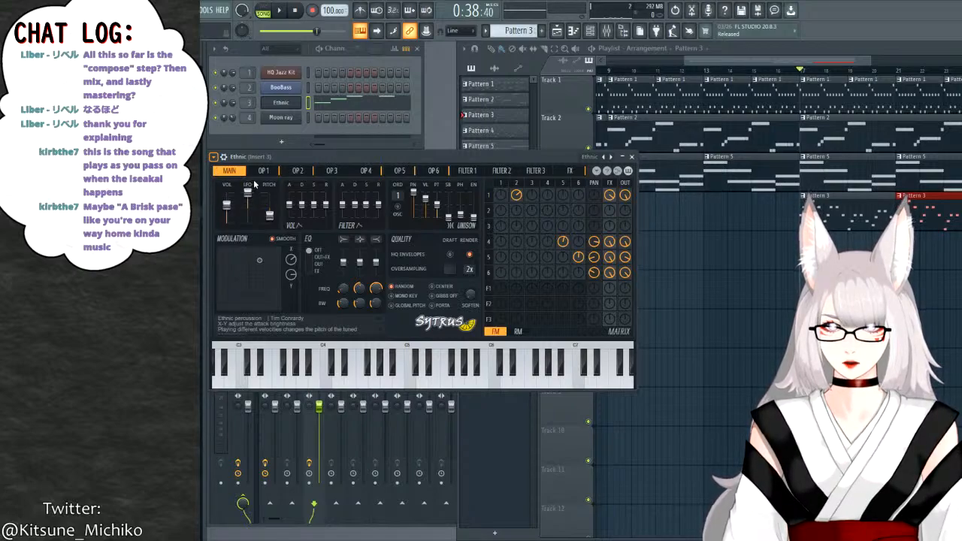
Audition the Sytrus presets Carribean delight, Marimba, Pizzicato and You on the third channel.
key("Right")
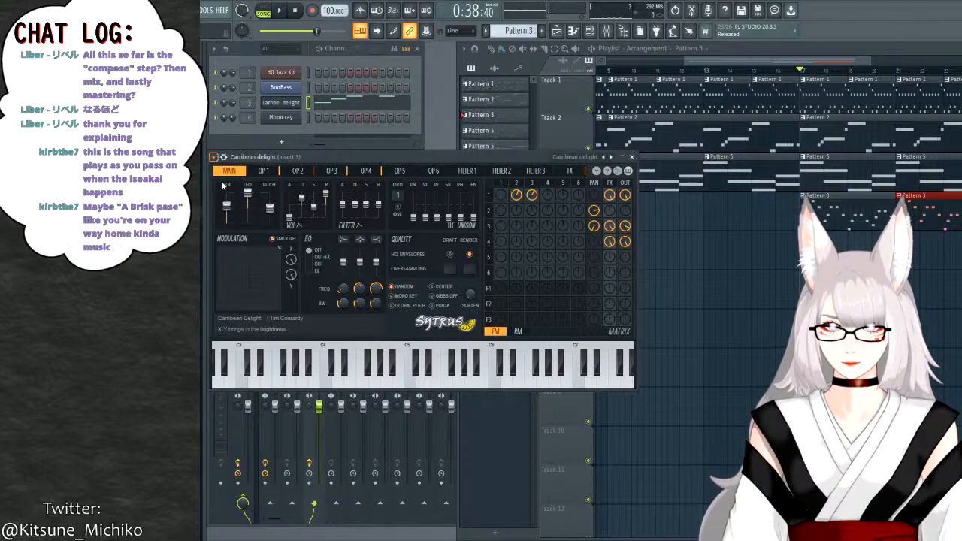
key("Right")
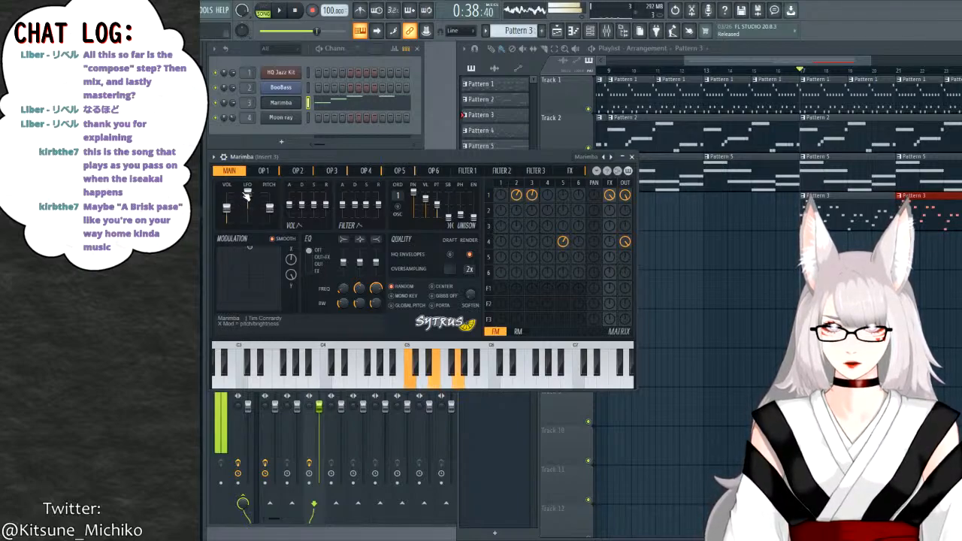
left_click(295, 12)
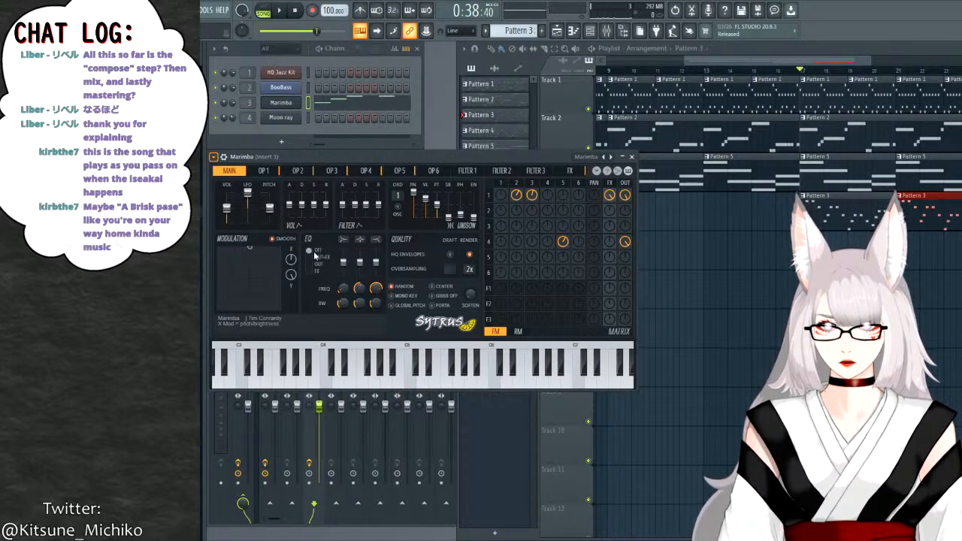
key("KP_Add")
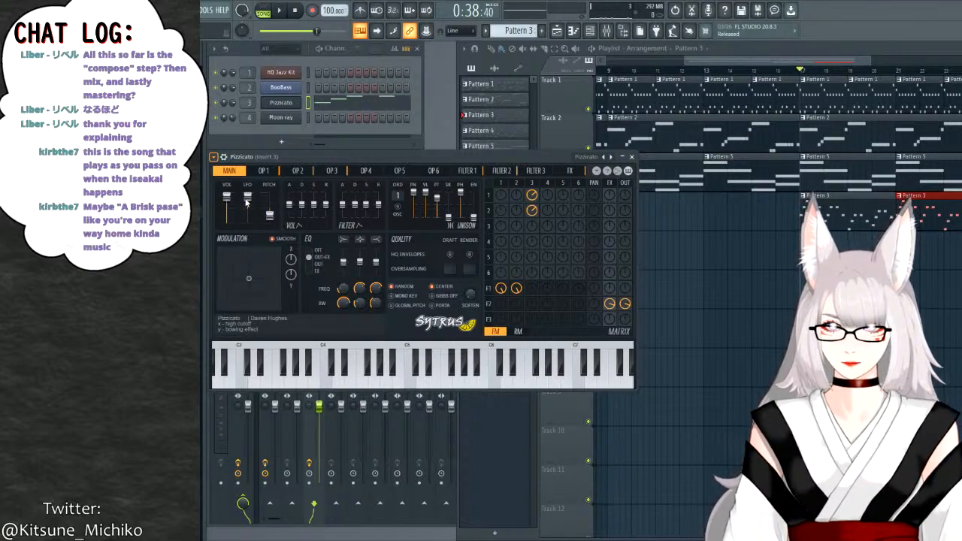
key("KP_Add")
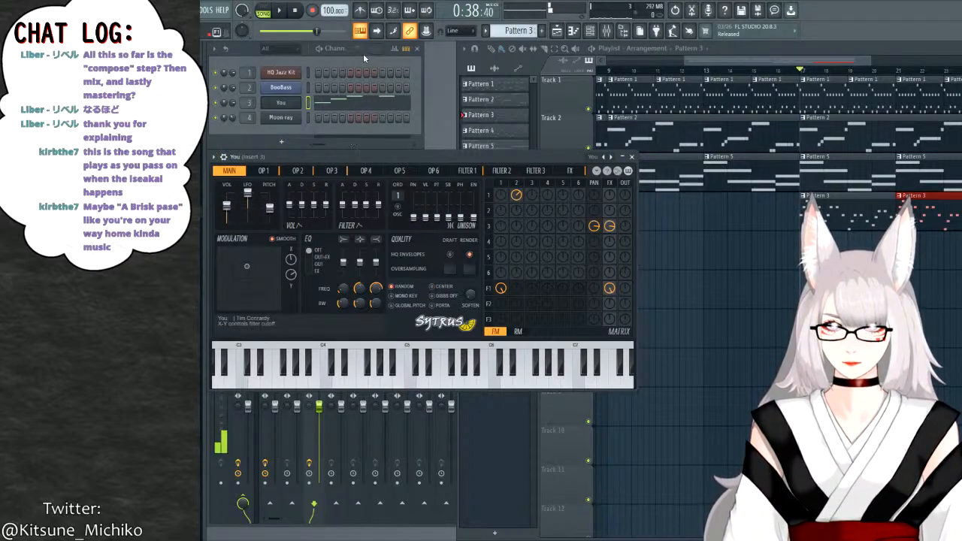
Go back to the Slapback marimba preset, play a few test notes and audition the song with it.
left_click(603, 156)
key("z")
key("z")
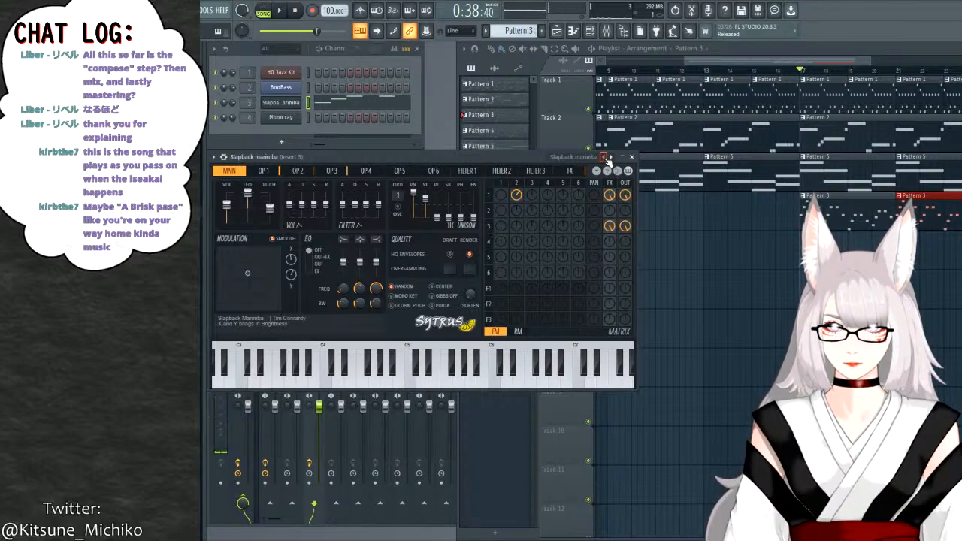
key("c")
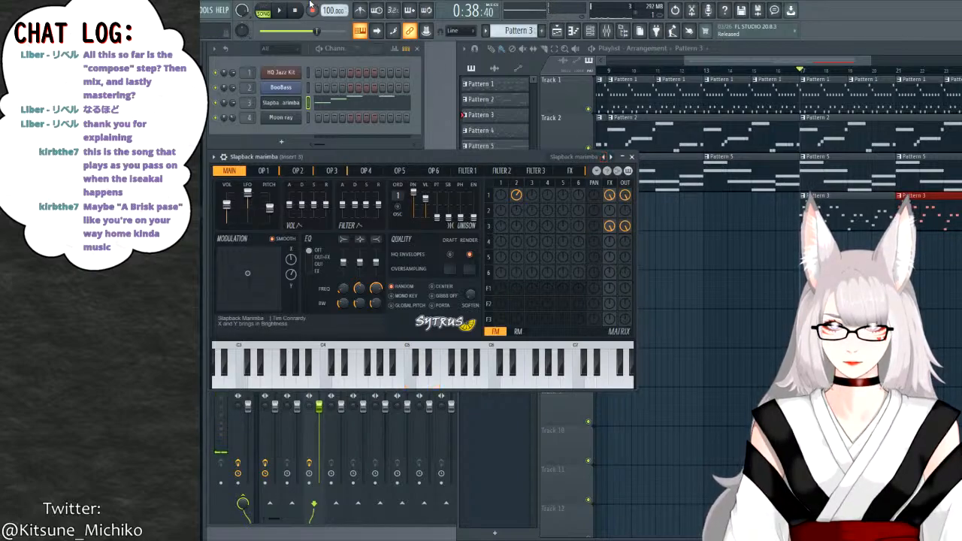
left_click(279, 11)
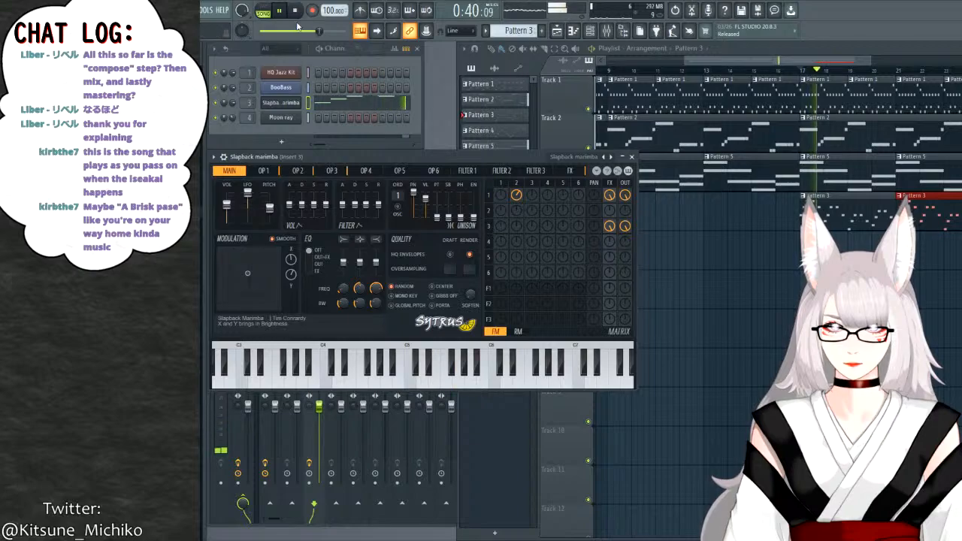
left_click(296, 11)
Try shifting the Slapback marimba melody an octave up and an octave down in the piano roll, and return it to its original octave.
left_click(335, 109)
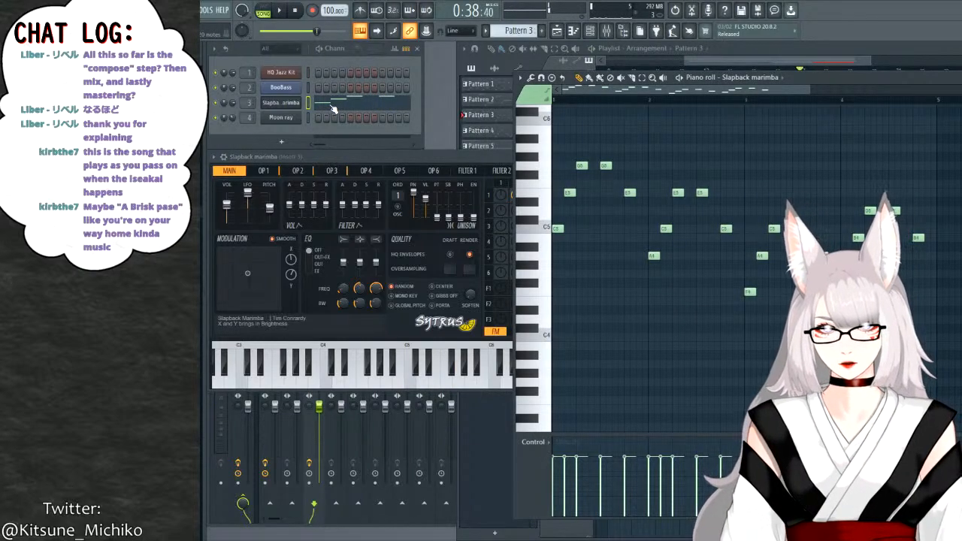
key("space")
key("space")
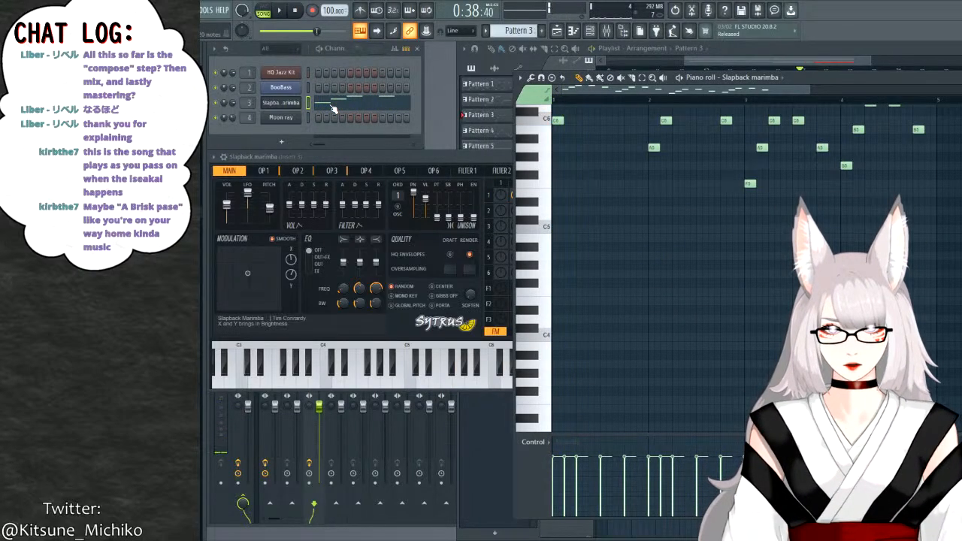
key("ctrl+Down")
key("ctrl+Down")
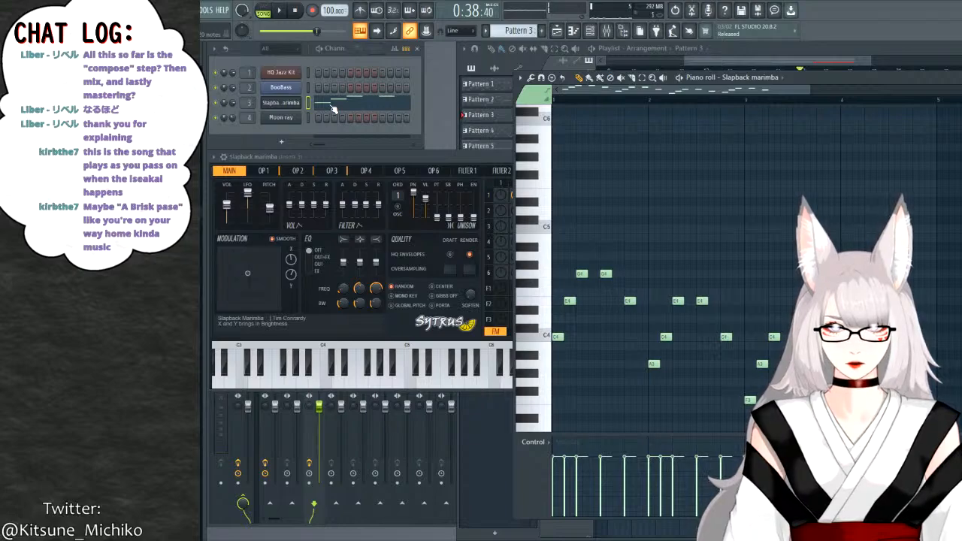
key("ctrl+Up")
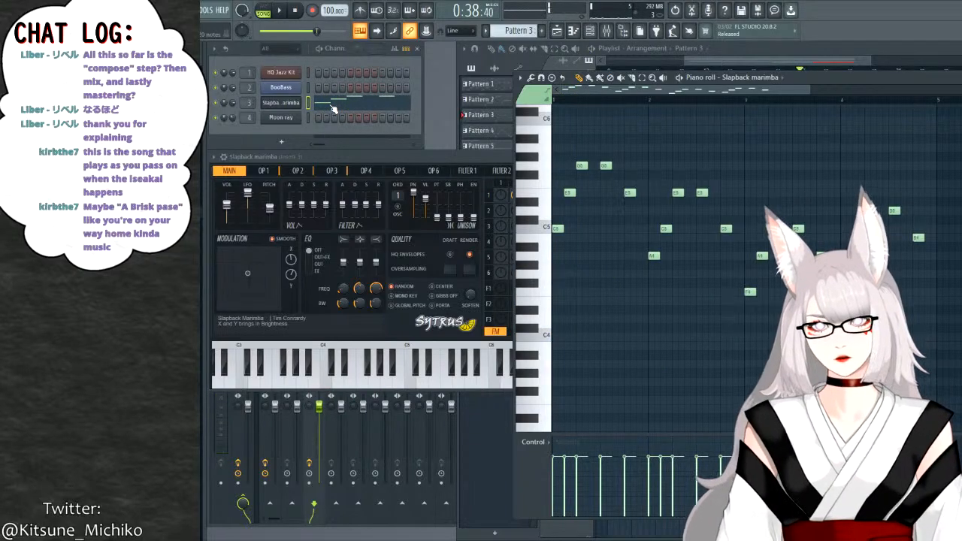
Reopen the third channel's Sytrus, load the Piano preset and audition the song with it.
left_click(283, 103)
left_click(282, 103)
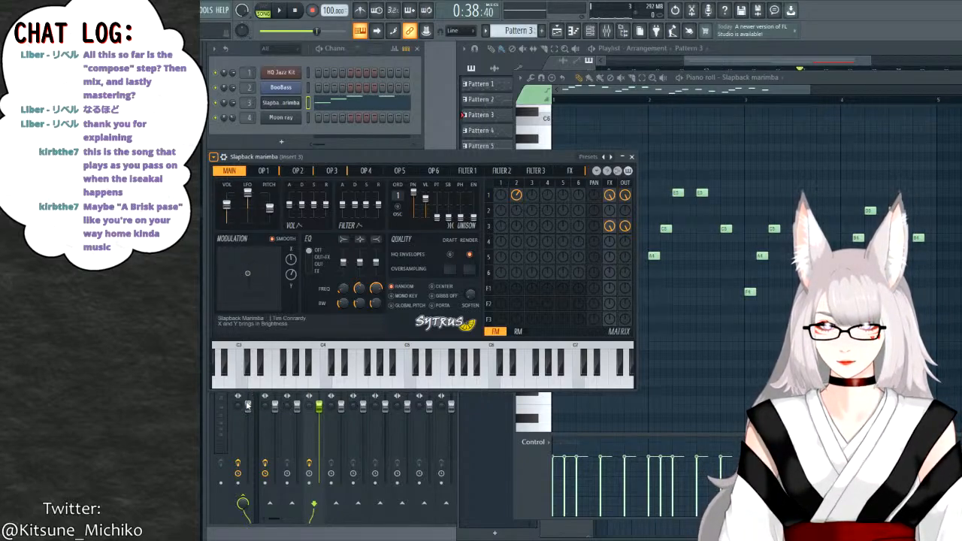
left_click(279, 10)
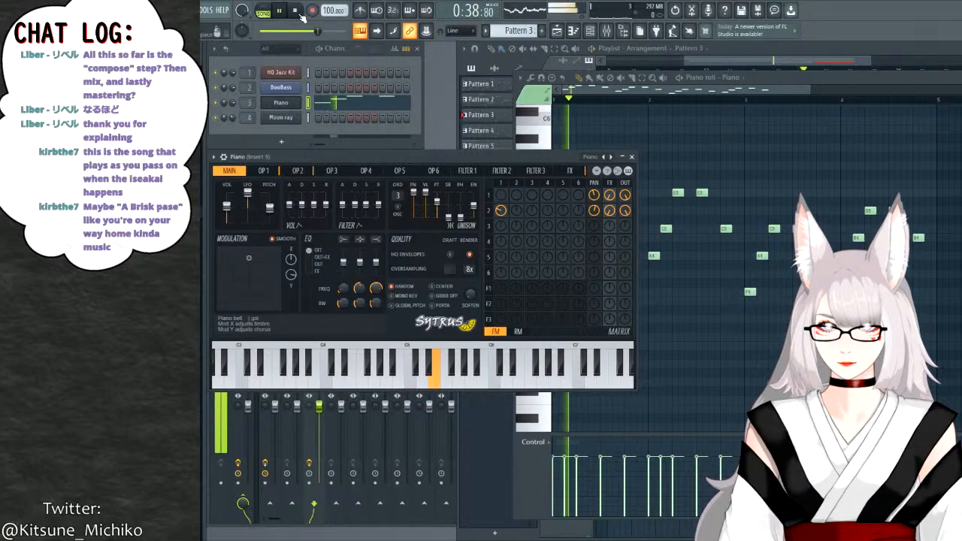
left_click(296, 10)
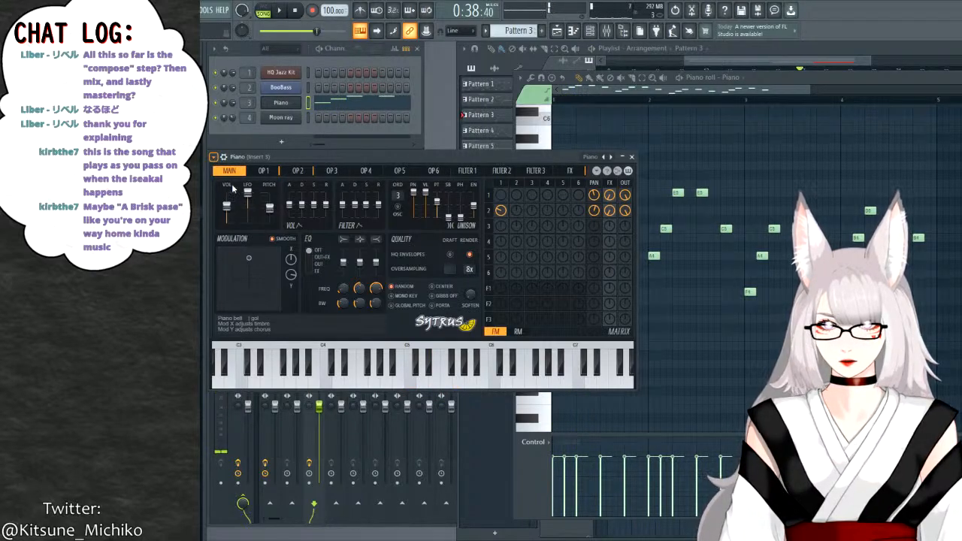
Replace the third channel's instrument with DirectWave, load the Aah choir program and play the song from the Pattern 3 section.
left_click(945, 89)
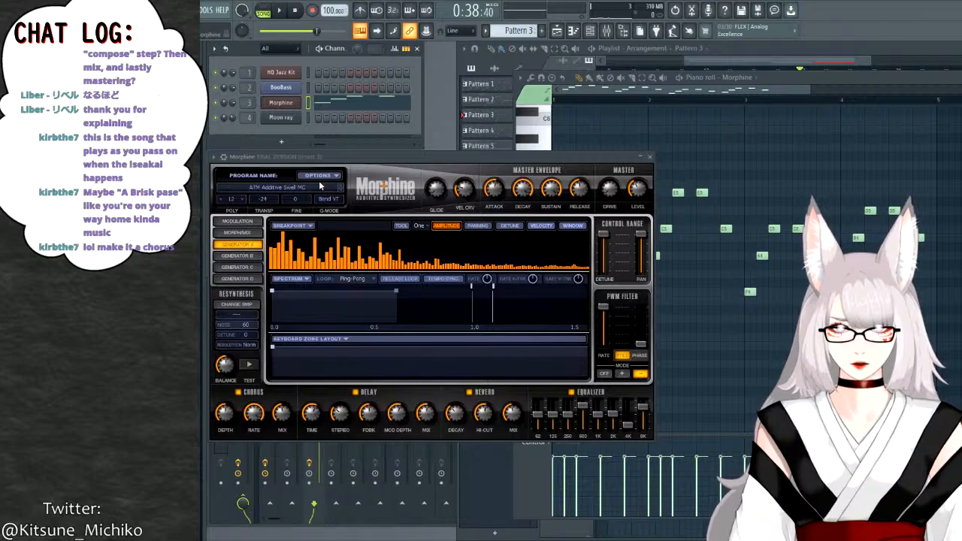
left_click(418, 347)
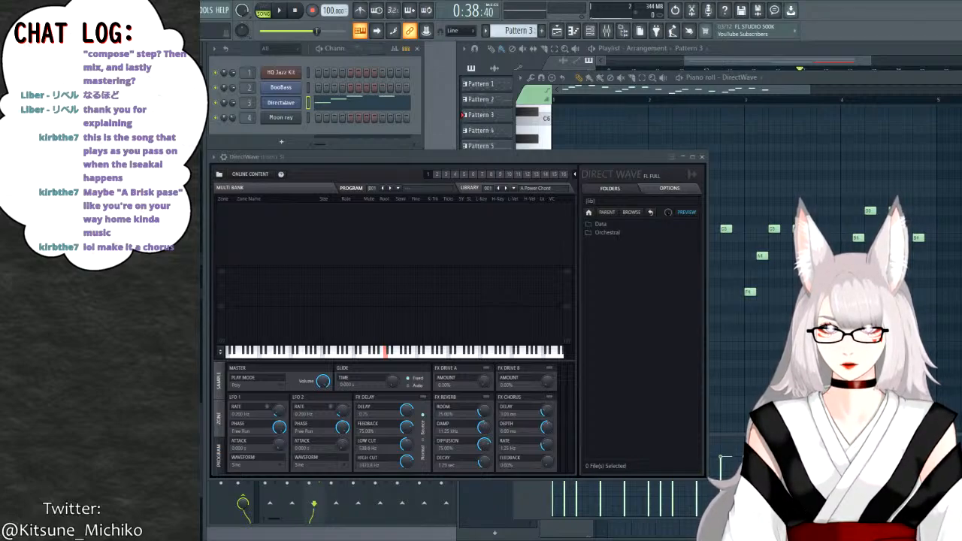
left_click(280, 10)
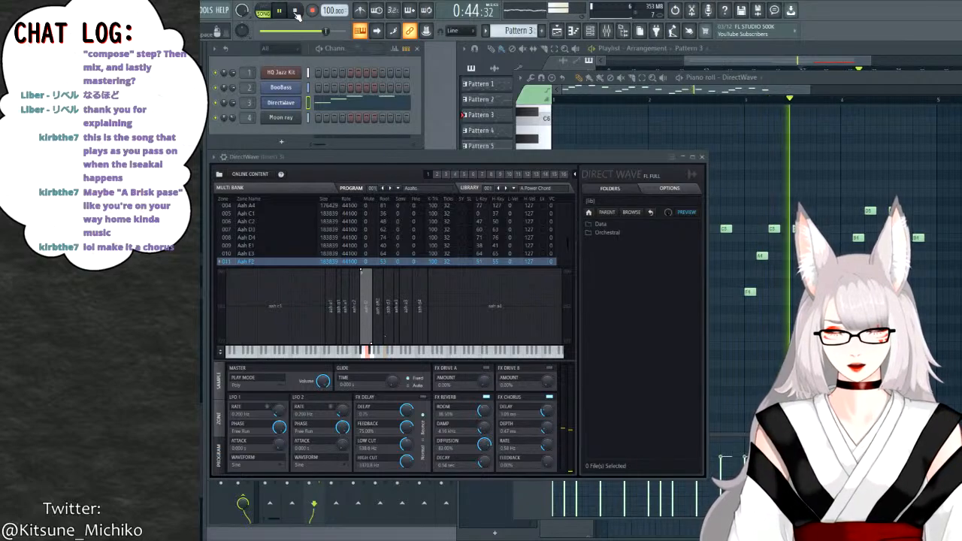
key("F7")
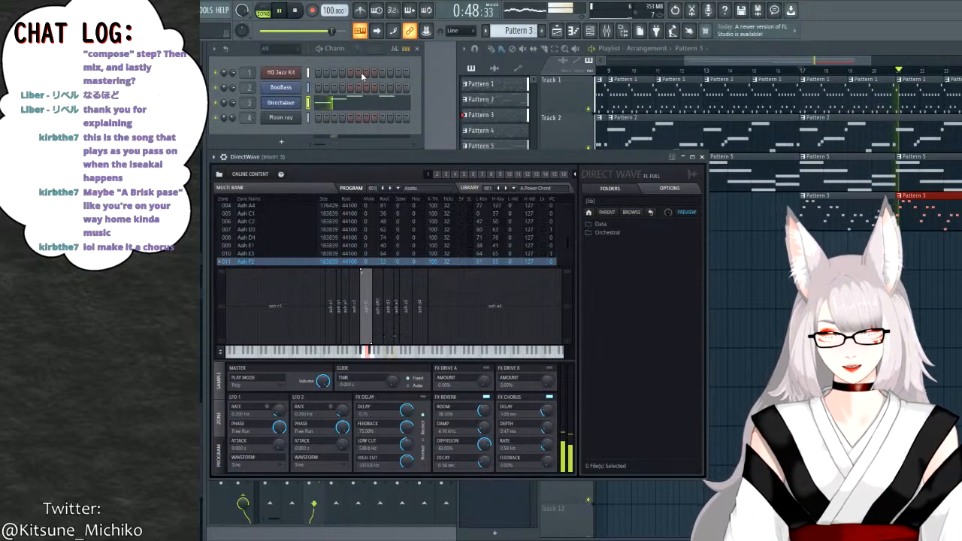
Transpose the DirectWave melody in Pattern 3 up one octave in the piano roll and stop playback.
left_click(359, 107)
key("ctrl+Up")
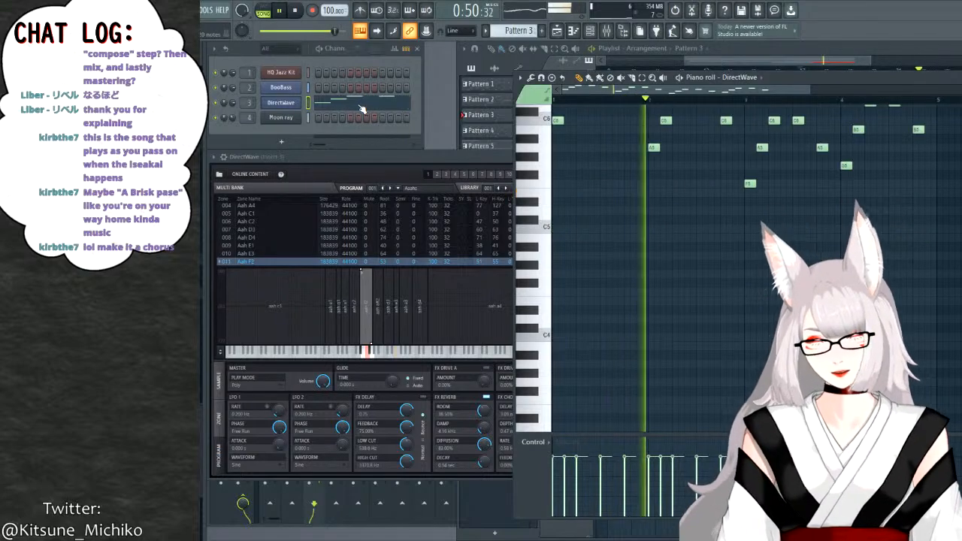
left_click(394, 161)
key("space")
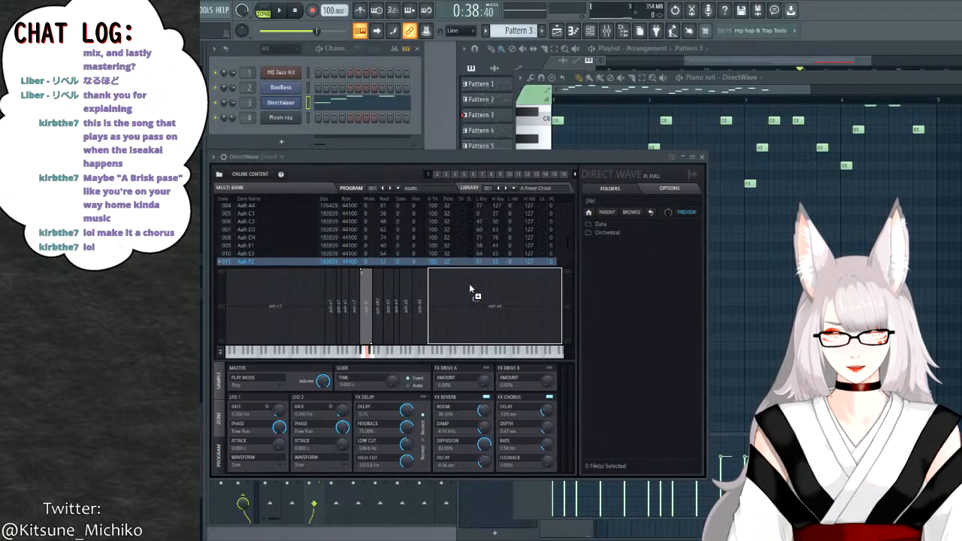
Audition the melody in the song with DirectWave's Dream and Gospel programs.
left_click(279, 10)
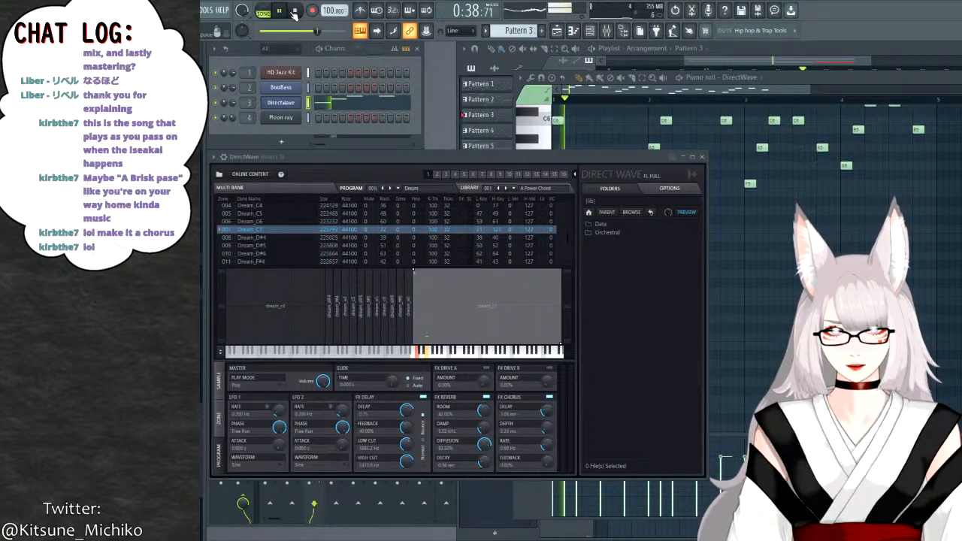
left_click(295, 10)
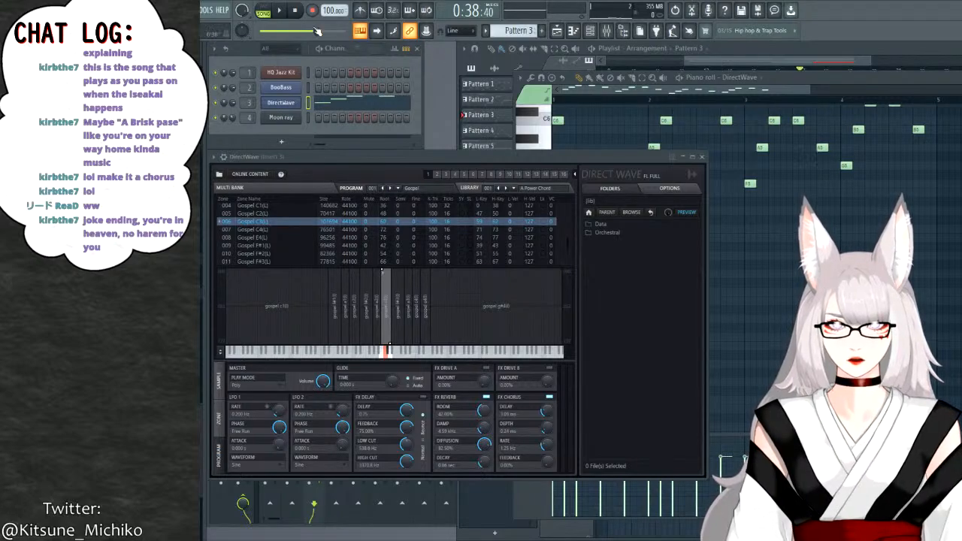
key("space")
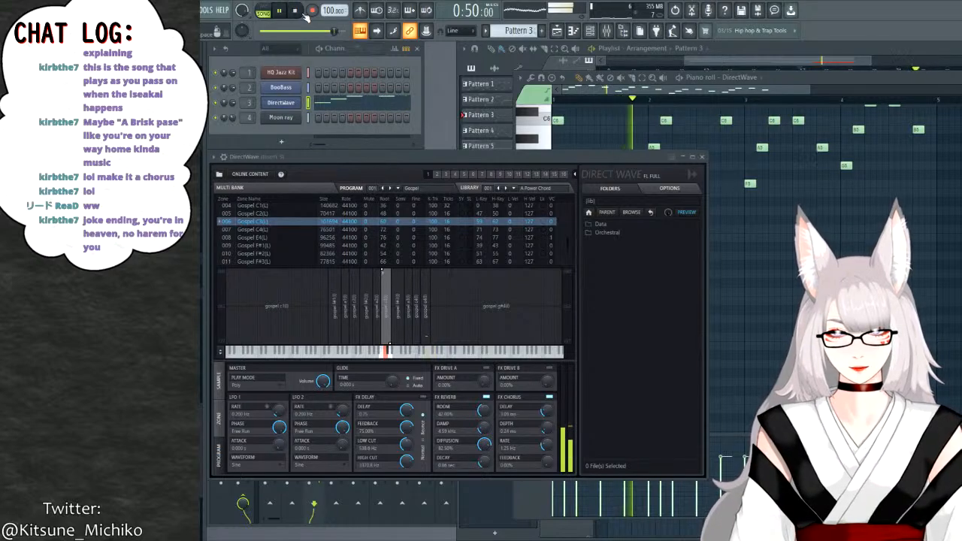
key("space")
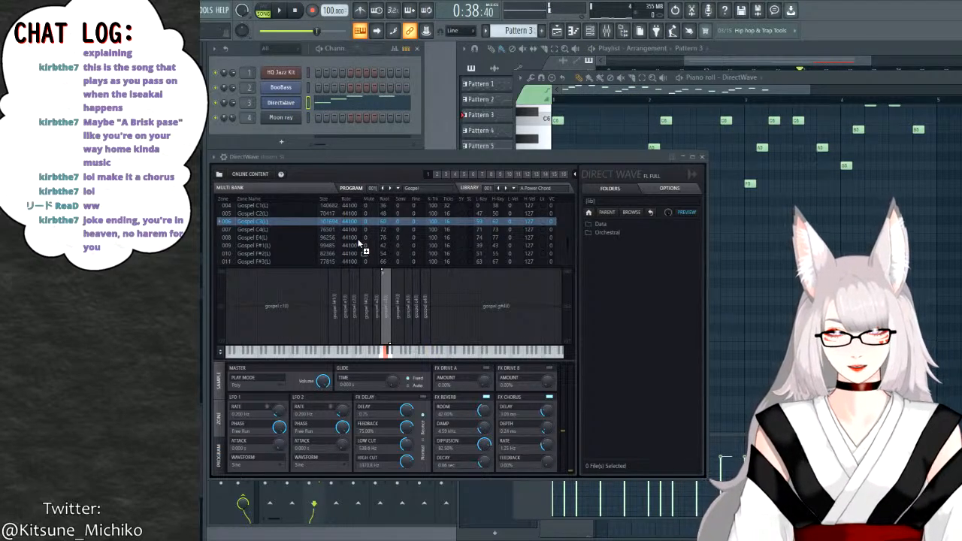
Audition the melody in the song with DirectWave's Heaven and MO Choir programs.
left_click(280, 11)
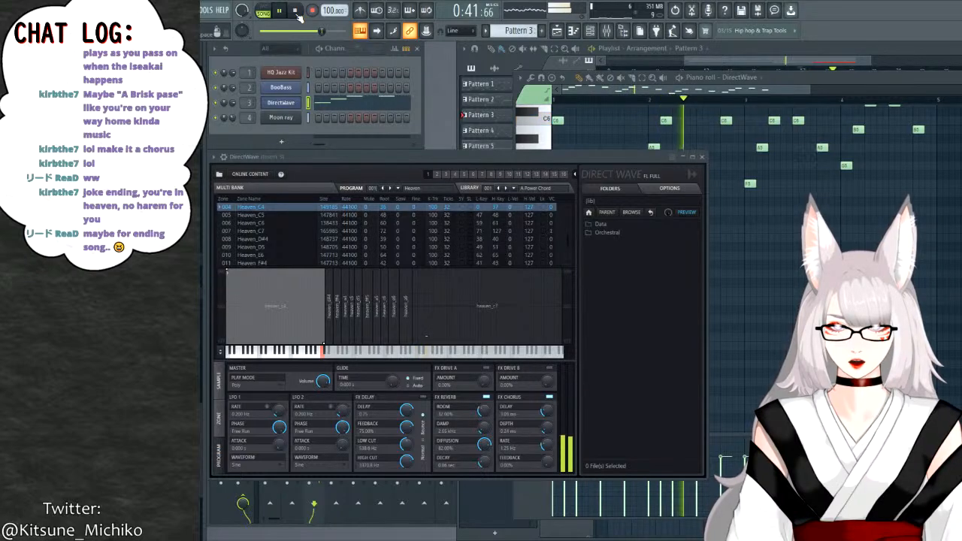
left_click(296, 12)
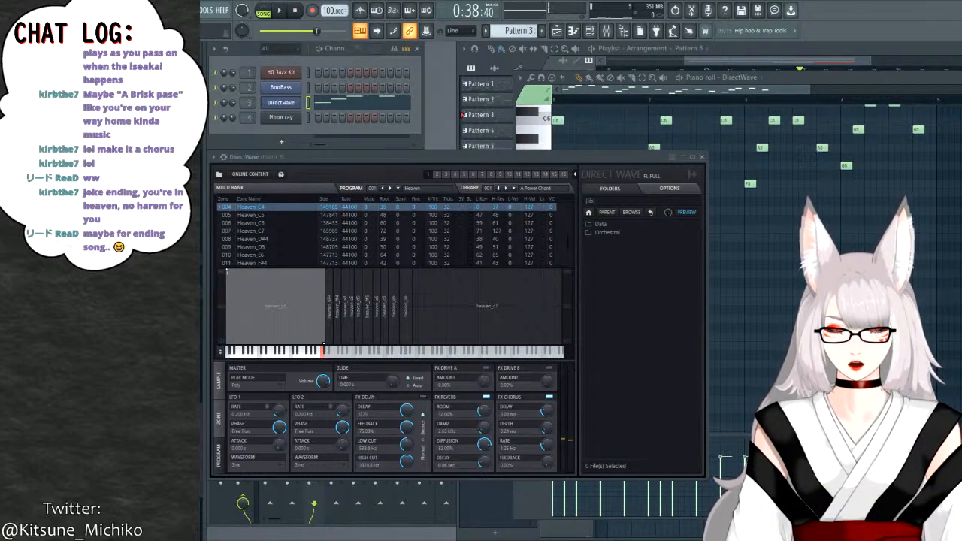
left_click(279, 11)
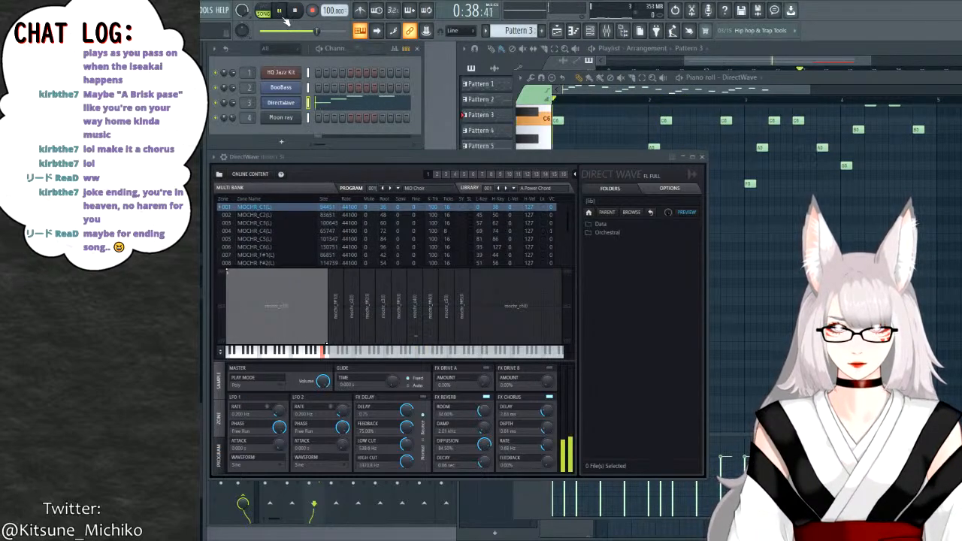
left_click(297, 12)
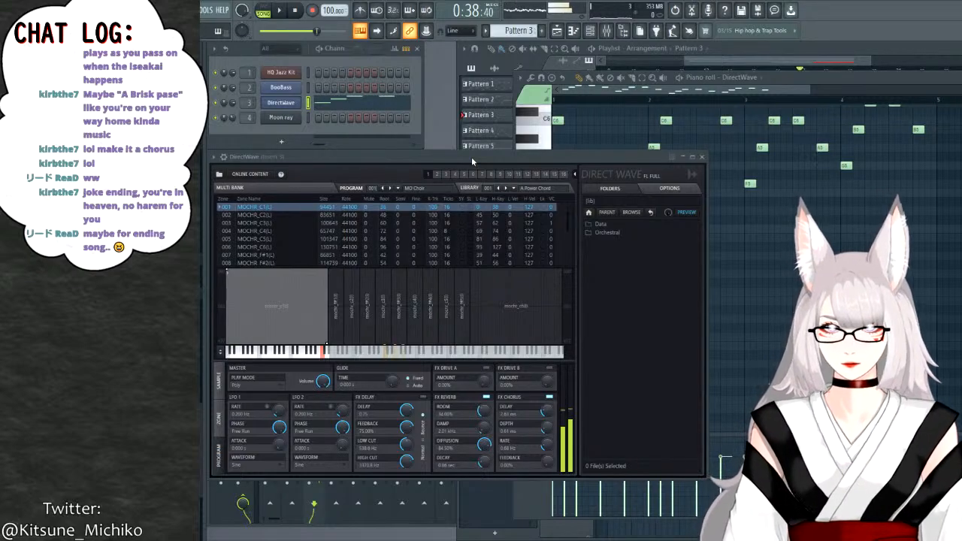
key("space")
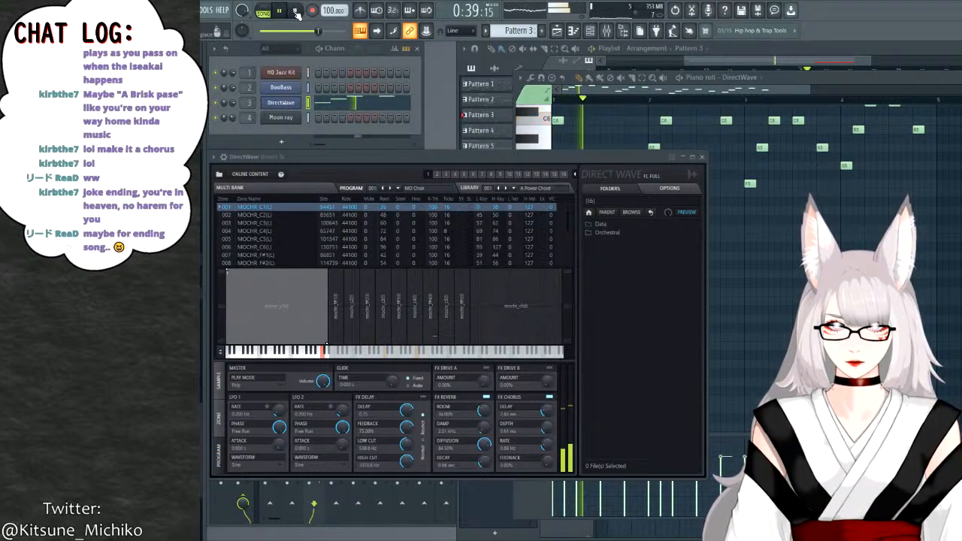
left_click(297, 12)
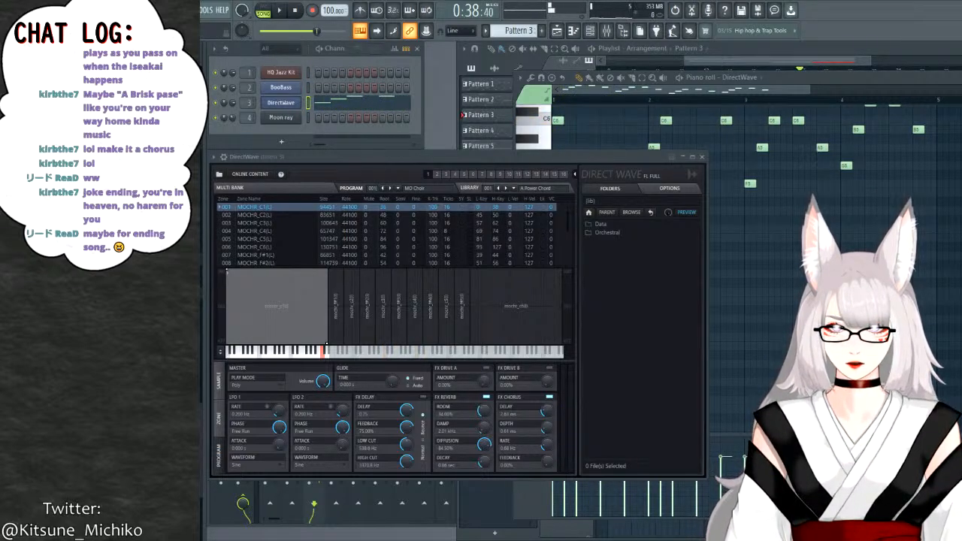
Try the MX Choir program in DirectWave and switch to the Ooh choir program.
left_click_drag(105, 271, 386, 239)
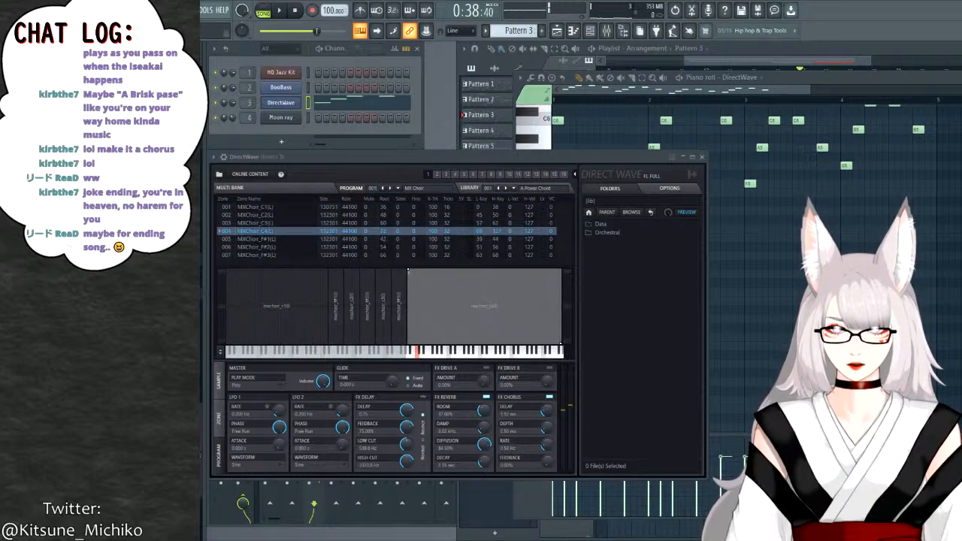
left_click(363, 239)
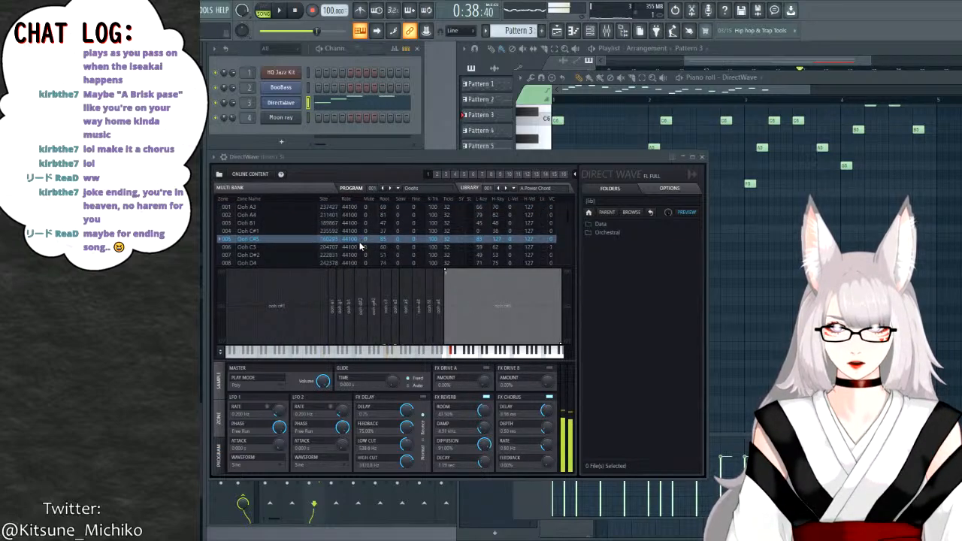
Audition the Ooh choir program in the song and transpose the DirectWave melody in Pattern 3 down one octave in the piano roll.
left_click(279, 10)
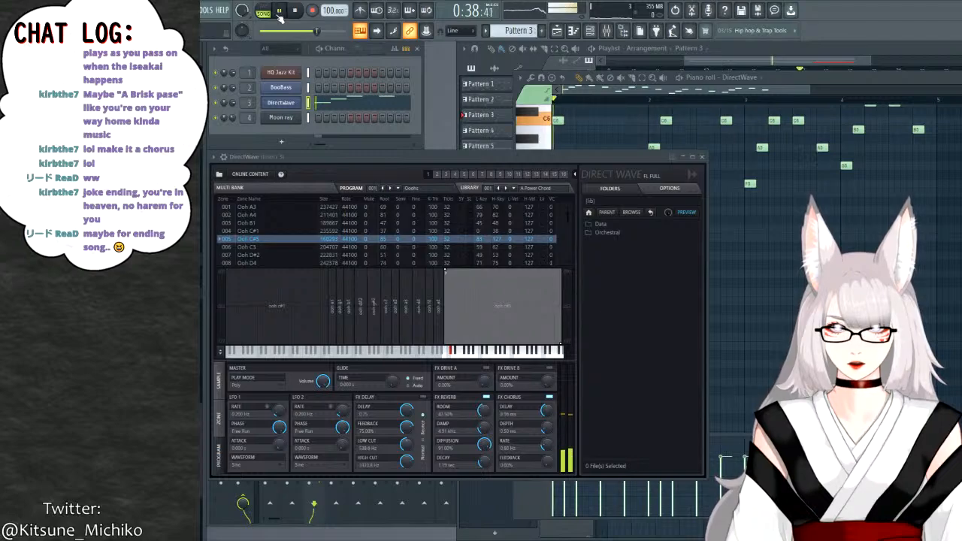
left_click(294, 11)
left_click(339, 108)
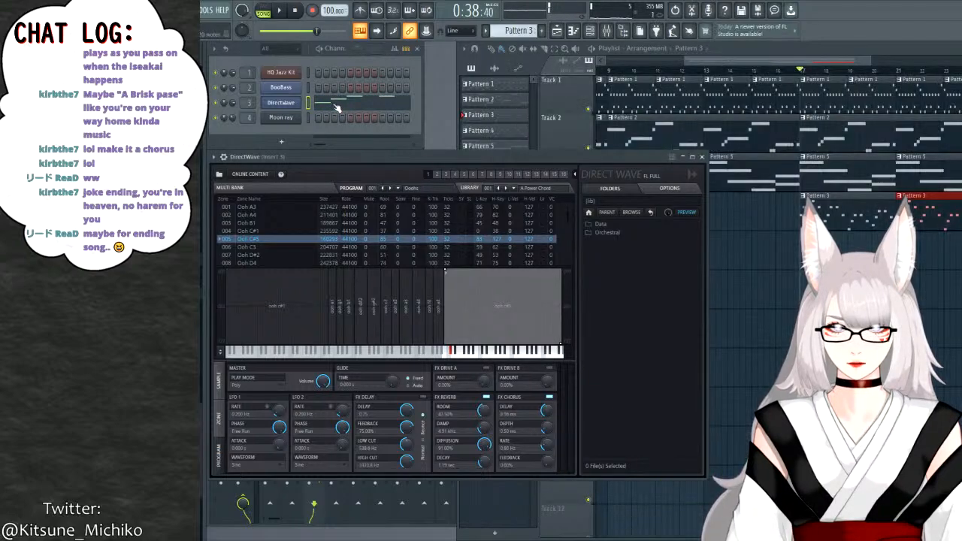
key("space")
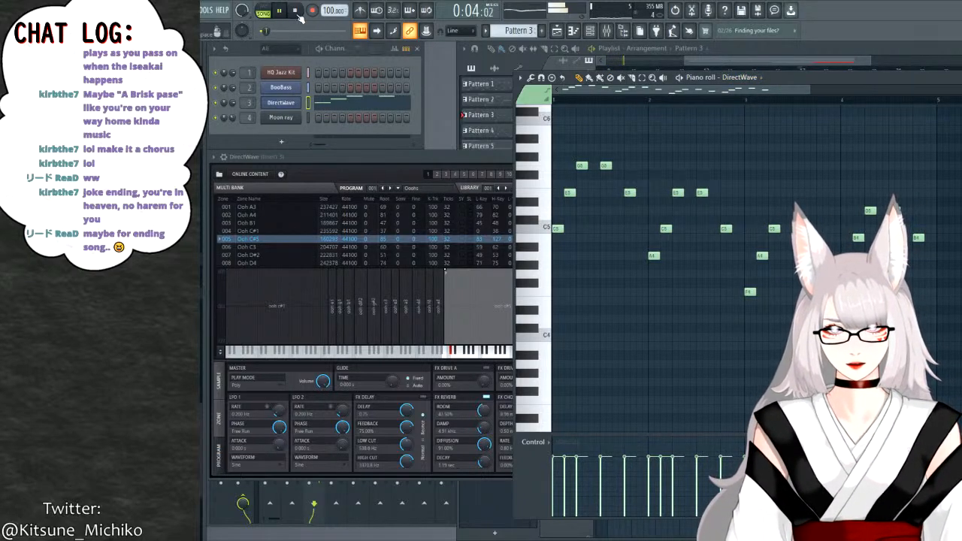
left_click(294, 11)
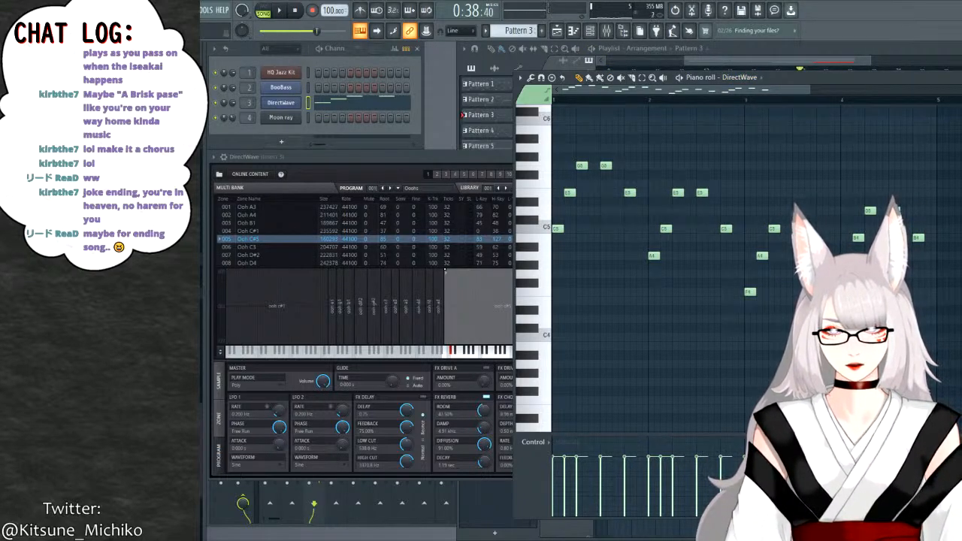
Audition the Pattern 3 melody in the song with DirectWave's VS Vox and Alto Flute programs.
left_click(288, 12)
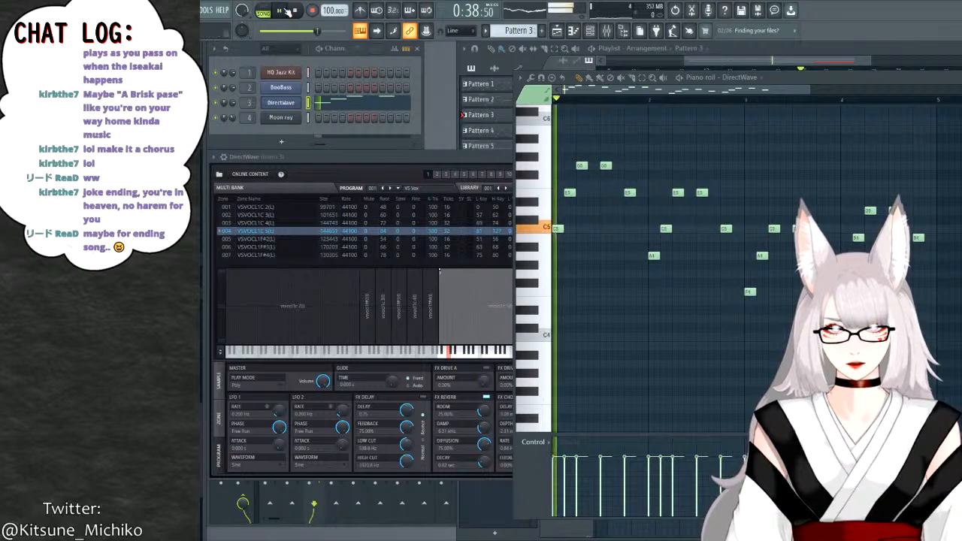
left_click(294, 11)
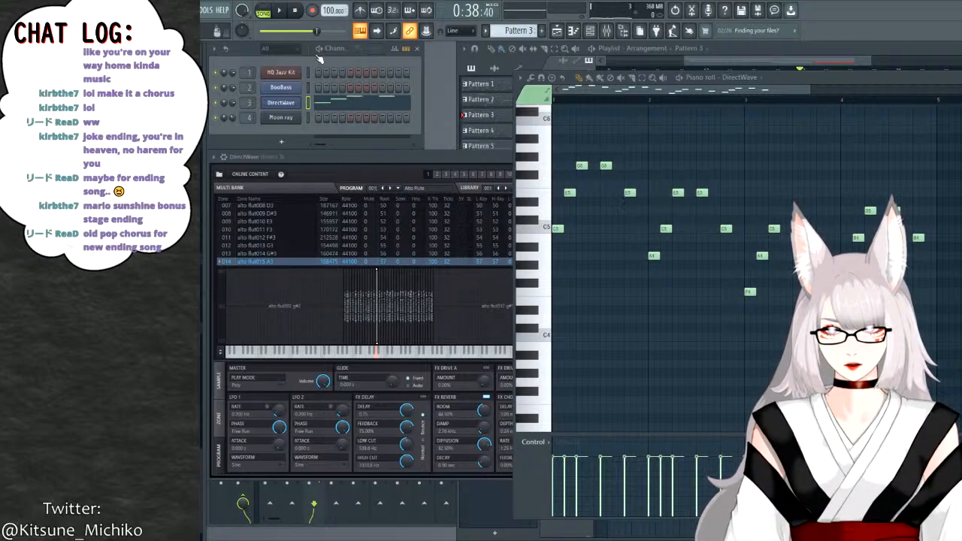
left_click(279, 10)
left_click(295, 10)
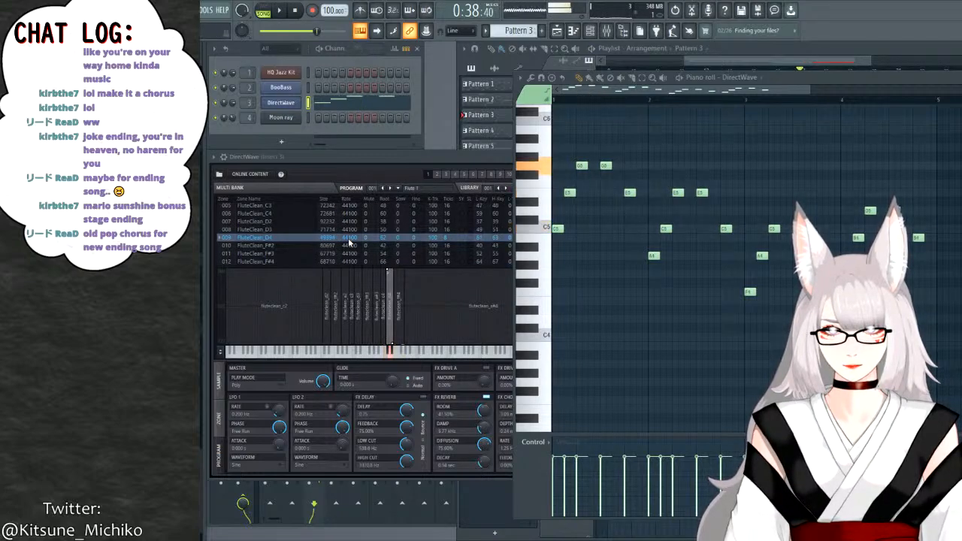
Load the Flute 1 program in DirectWave and audition the melody with it in the song.
left_click(279, 10)
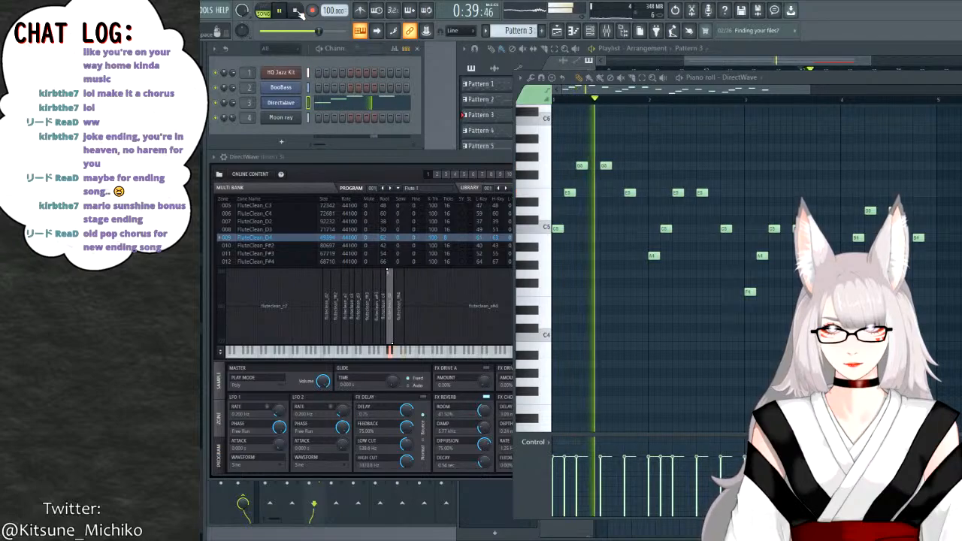
left_click(294, 10)
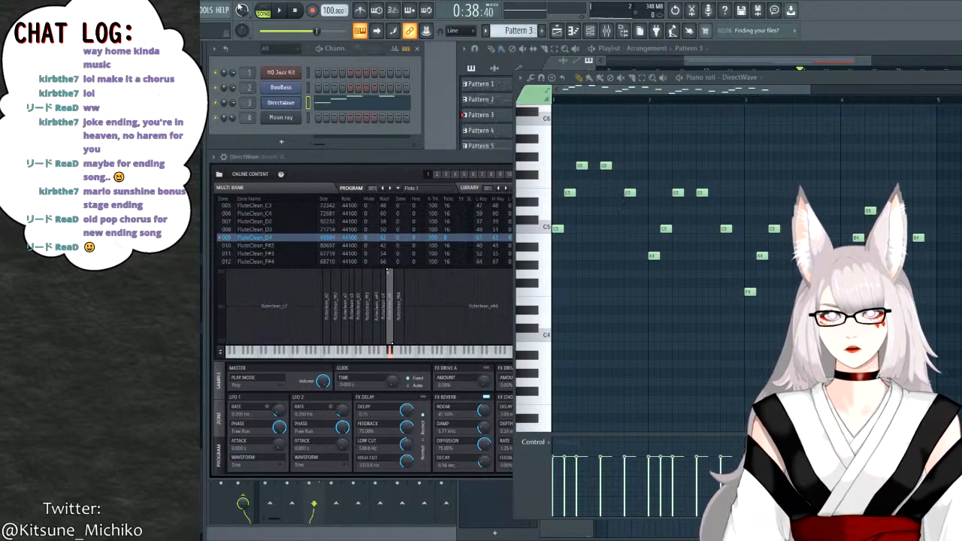
key("space")
left_click(295, 11)
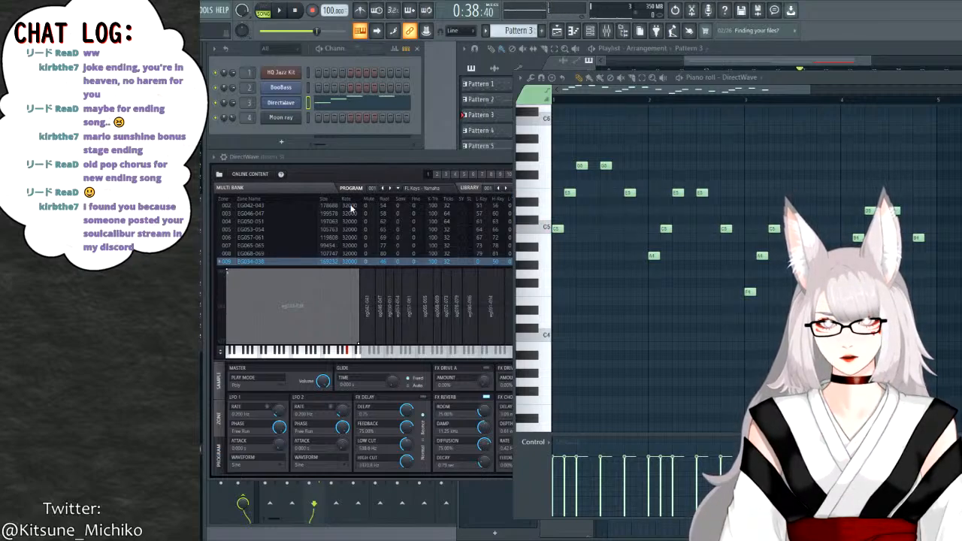
Audition the melody in the song with DirectWave's FL Keys Yamaha program.
left_click(358, 163)
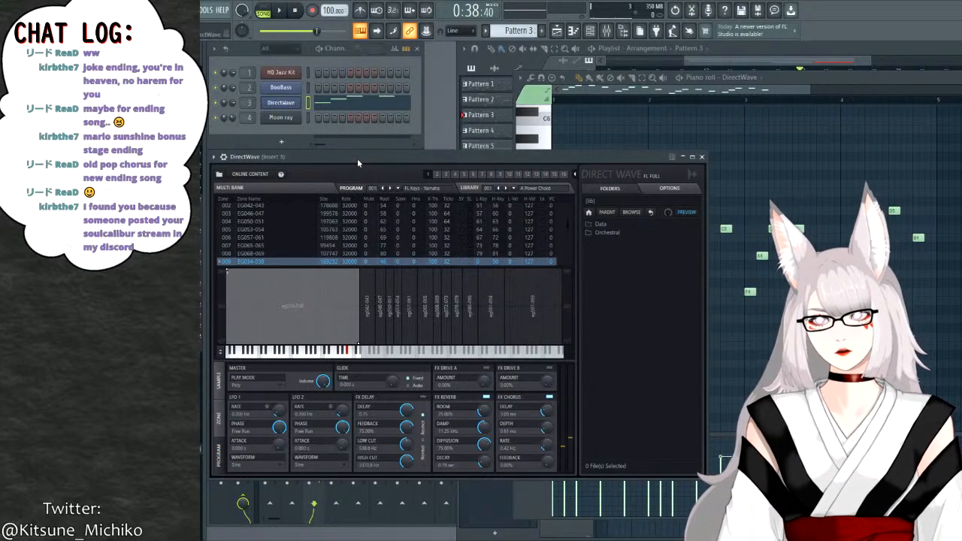
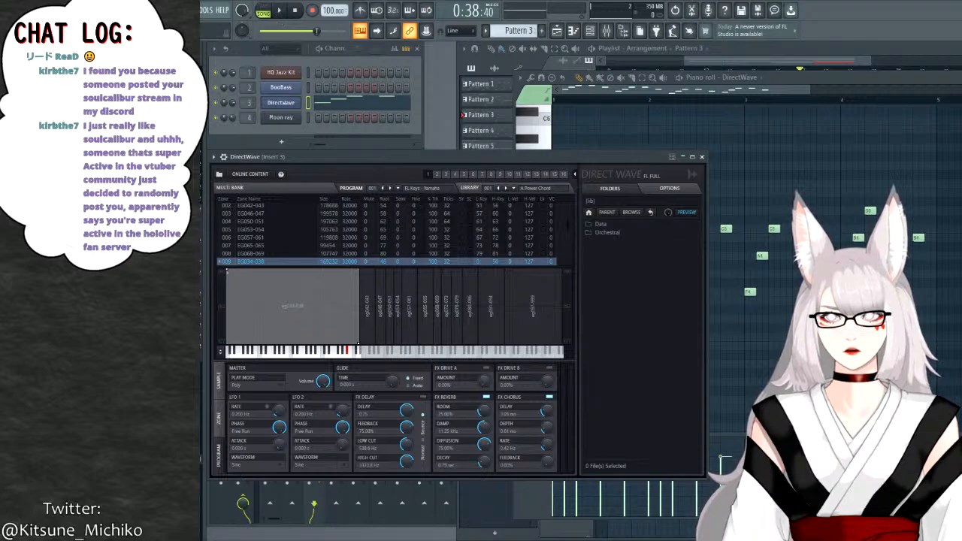
left_click(286, 16)
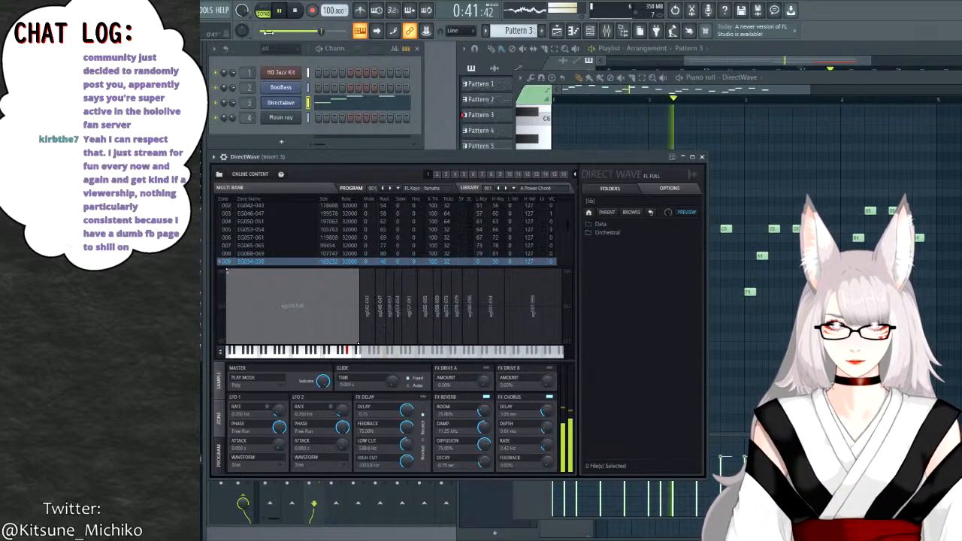
key("space")
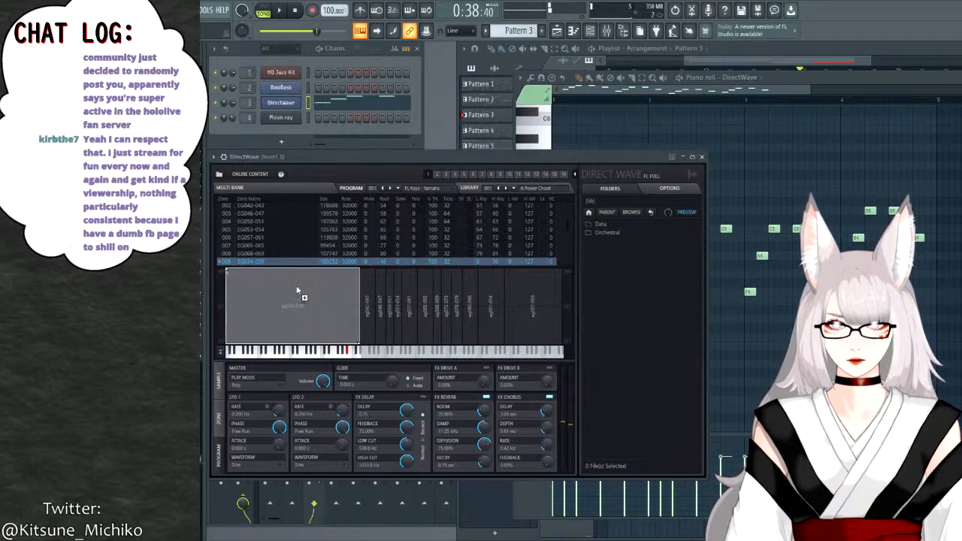
Load the FL Keys Wurlitzer program in DirectWave and audition the melody with it in the song.
scroll(342, 186, "down", 1)
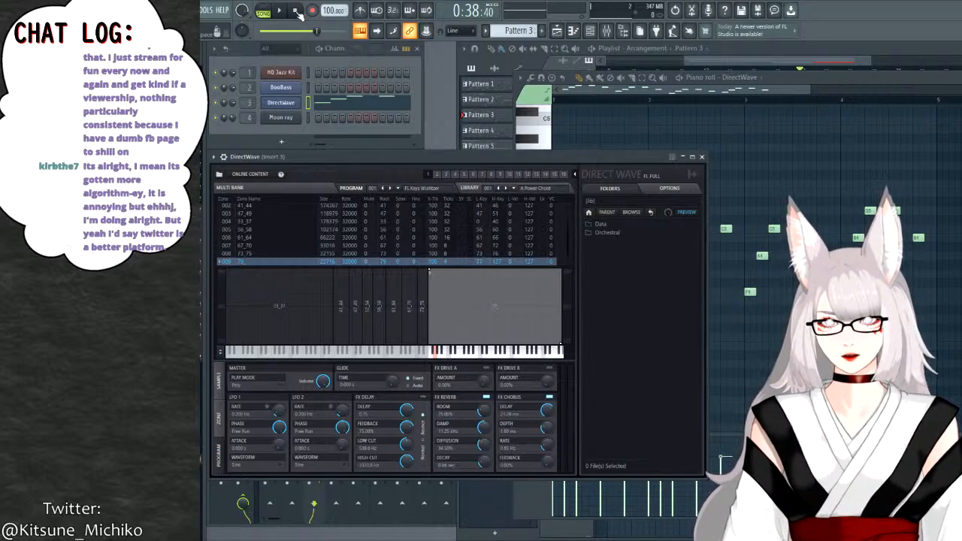
left_click(297, 11)
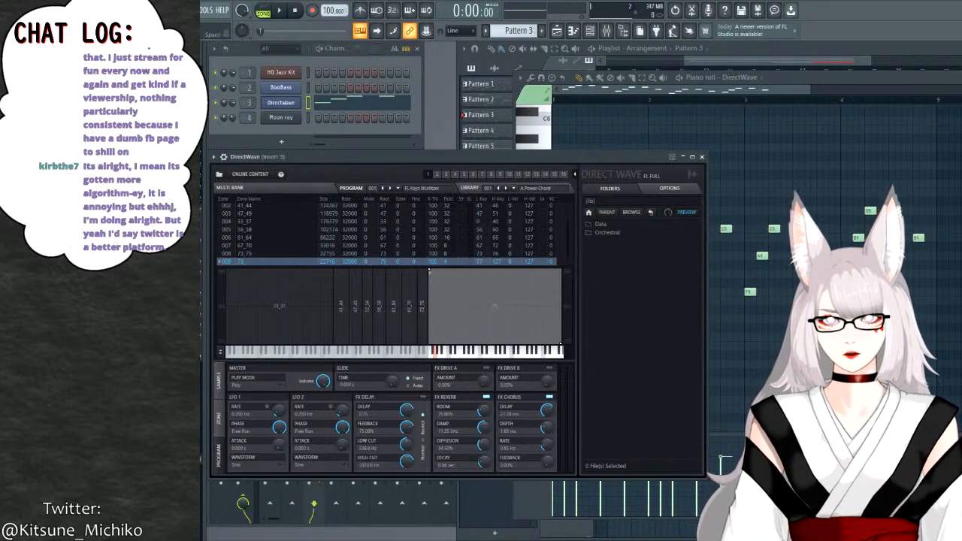
key("space")
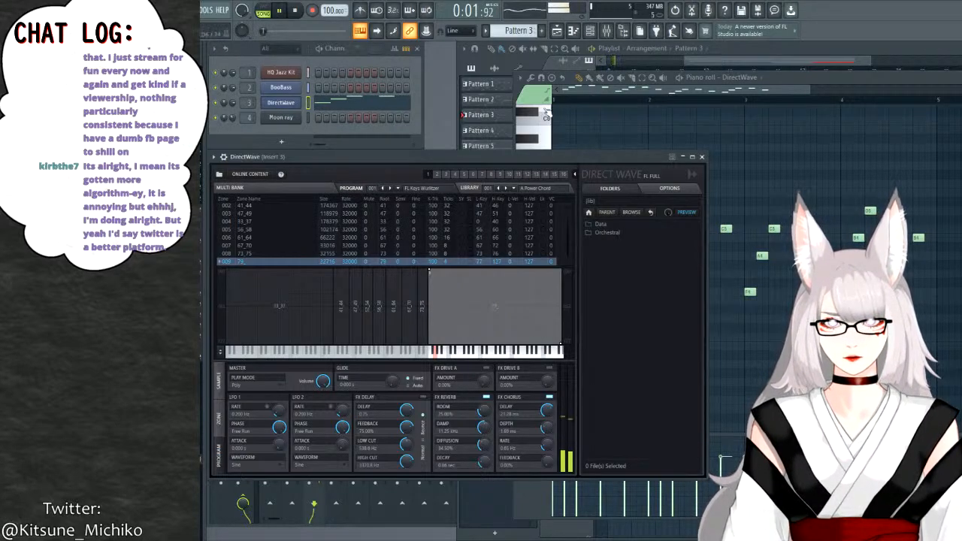
left_click(615, 84)
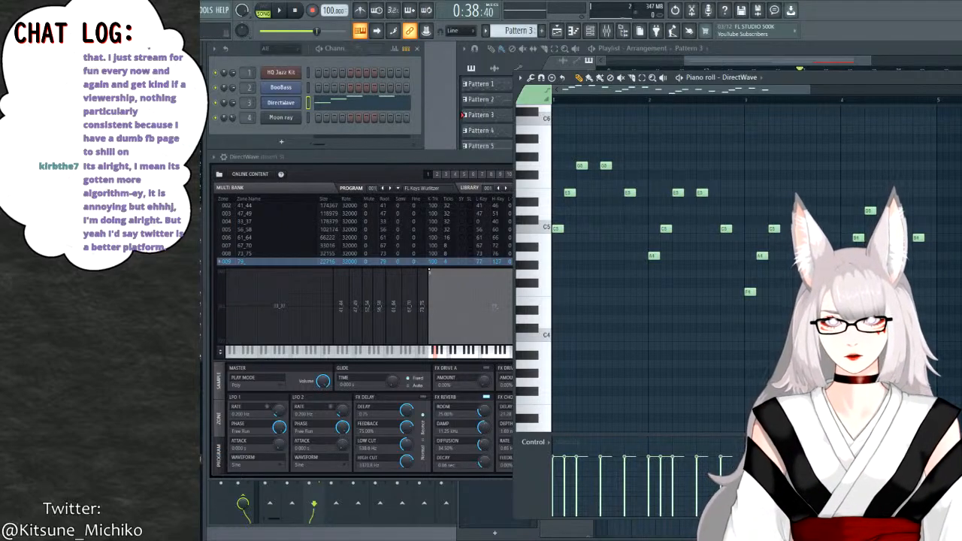
Examine the Moon ray chords of Pattern 5 in the piano roll and return to the DirectWave melody in Pattern 3.
left_click(481, 146)
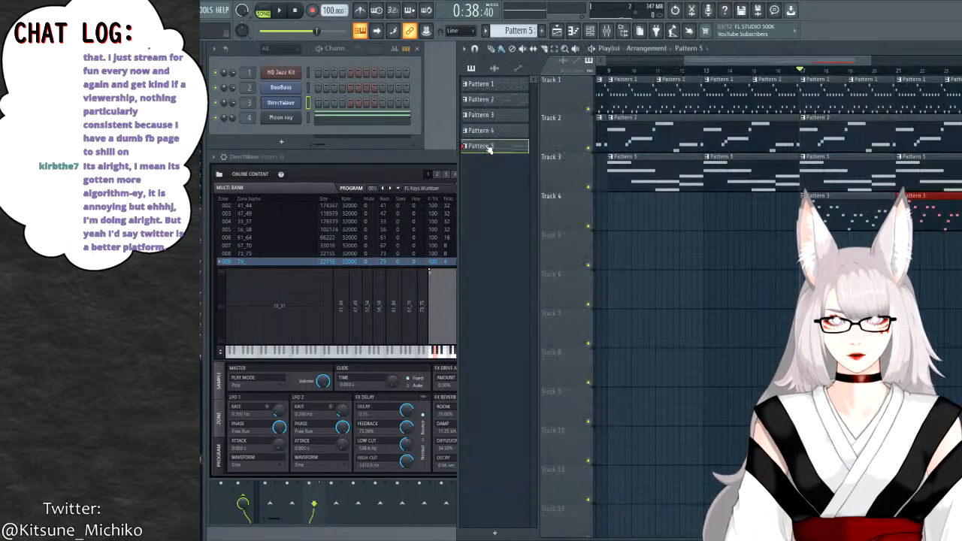
left_click(330, 119)
scroll(612, 143, "up", 4)
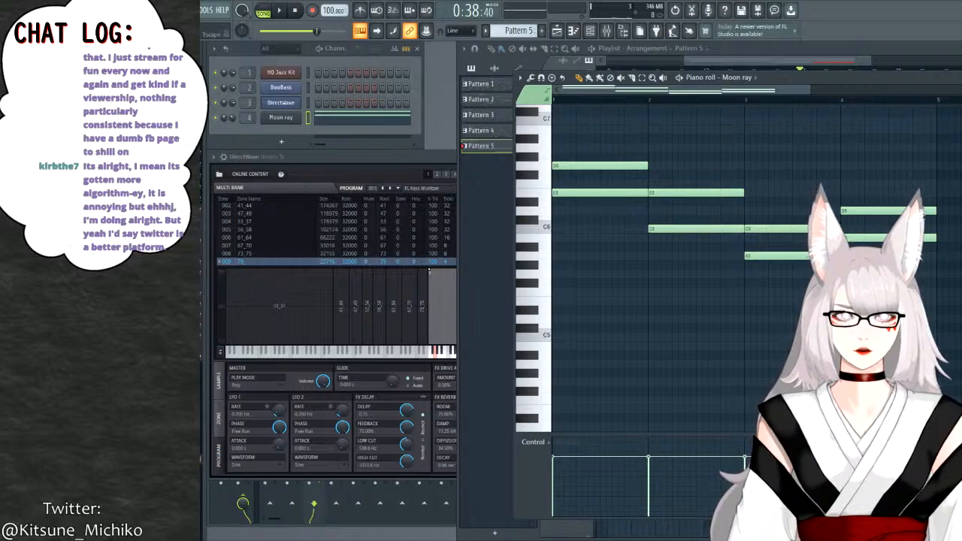
left_click(832, 63)
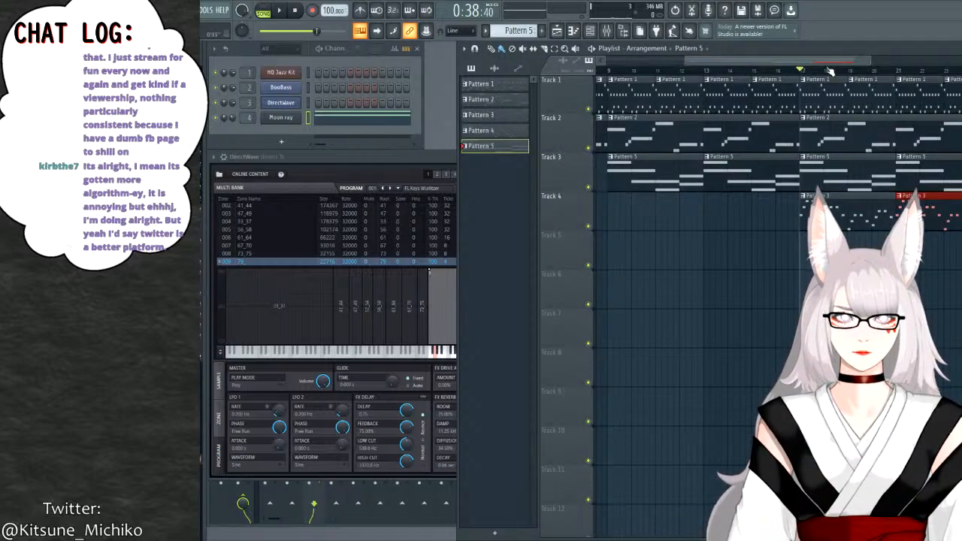
left_click(481, 115)
left_click(347, 107)
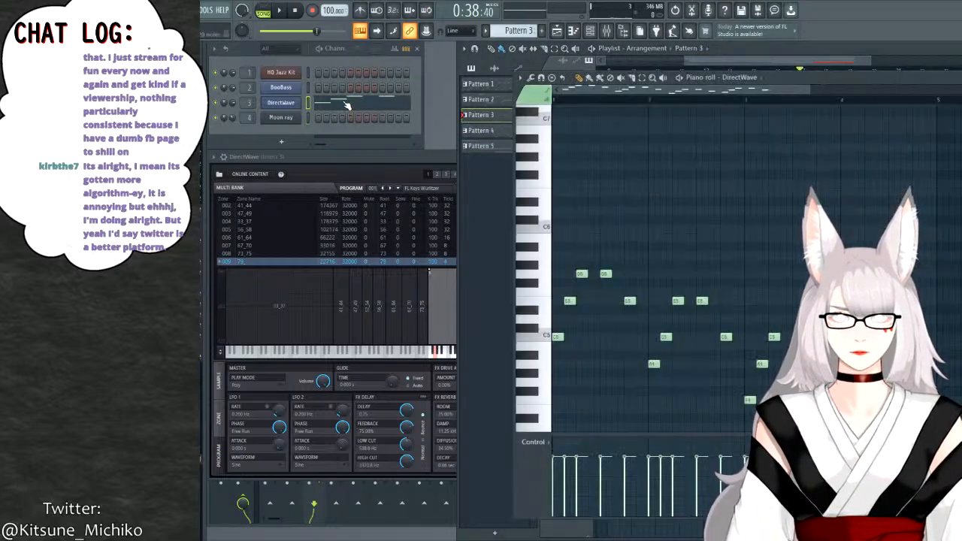
Audition the melody in the song with DirectWave's Corn Mod and Belly Dancer programs.
key("l")
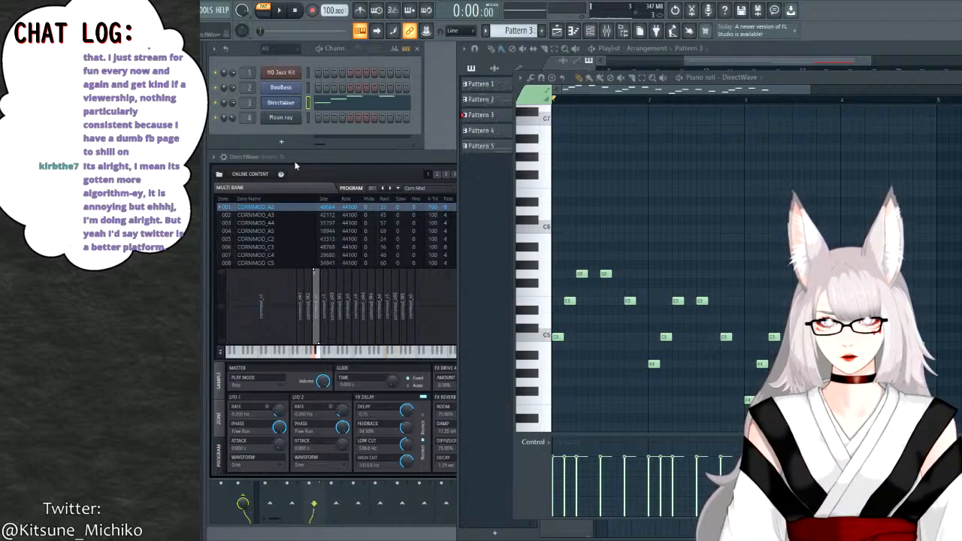
left_click(279, 12)
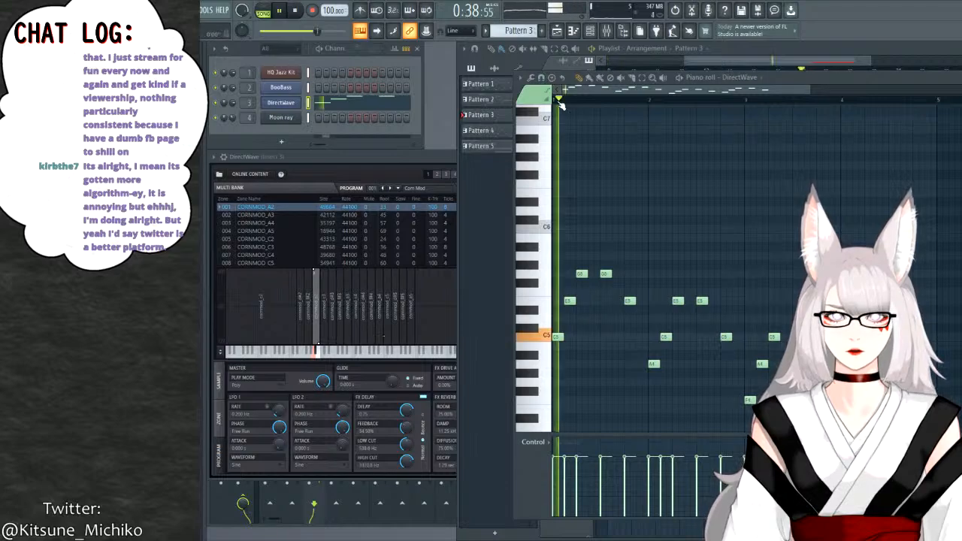
left_click(296, 11)
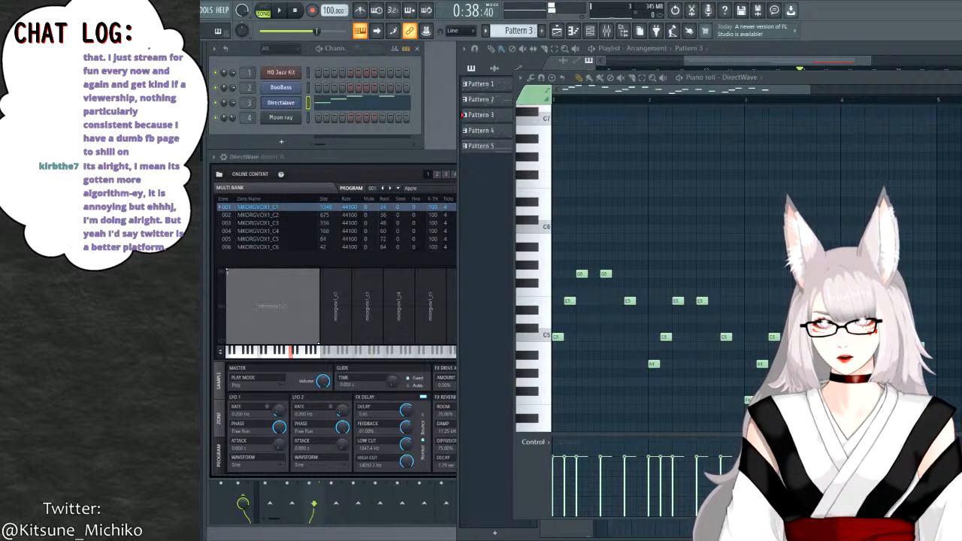
left_click_drag(150, 301, 285, 239)
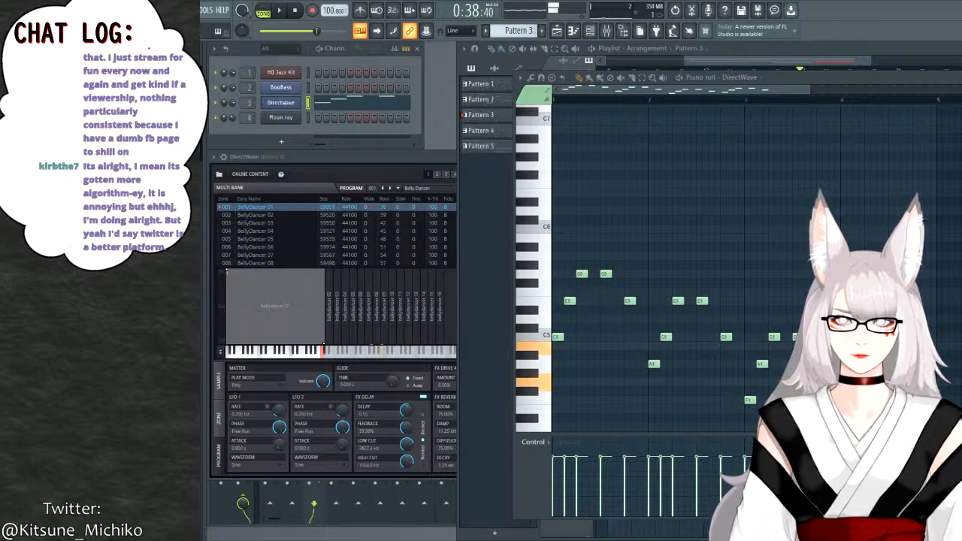
left_click(281, 11)
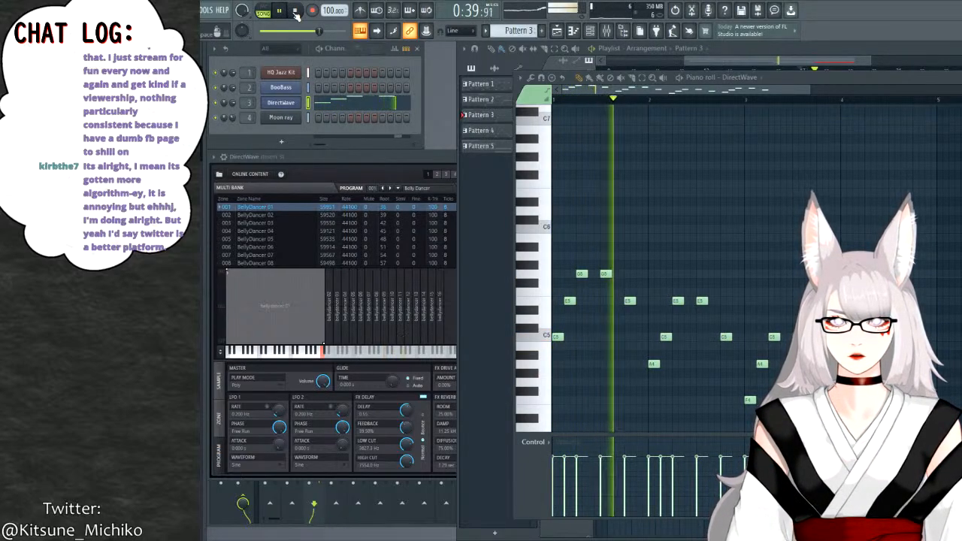
left_click(296, 11)
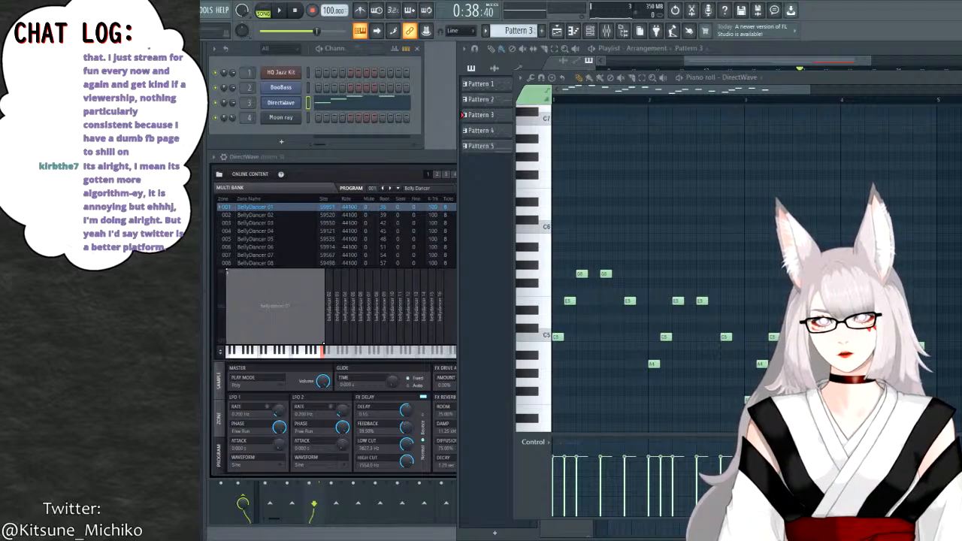
Try the Digitize and D2A programs in DirectWave for the melody in the song.
left_click_drag(286, 247, 290, 251)
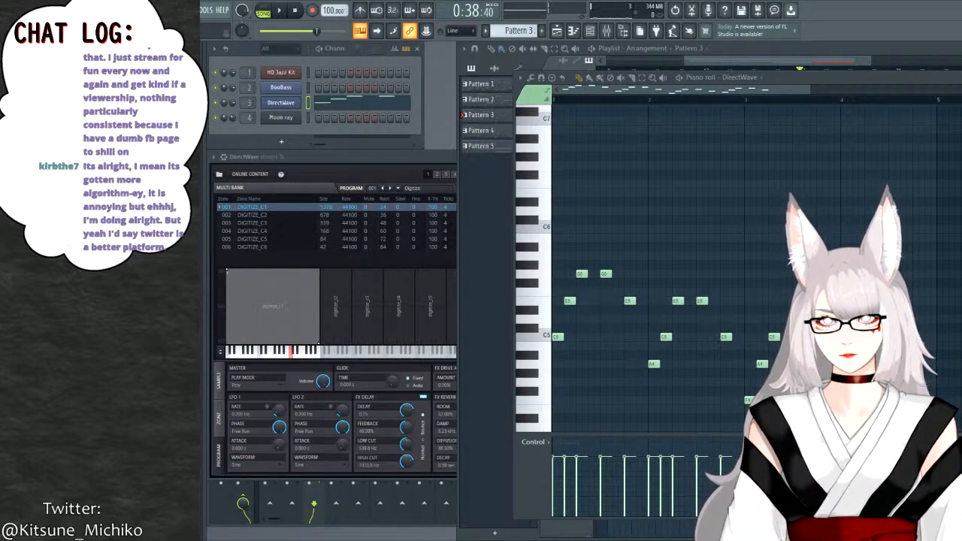
left_click(281, 12)
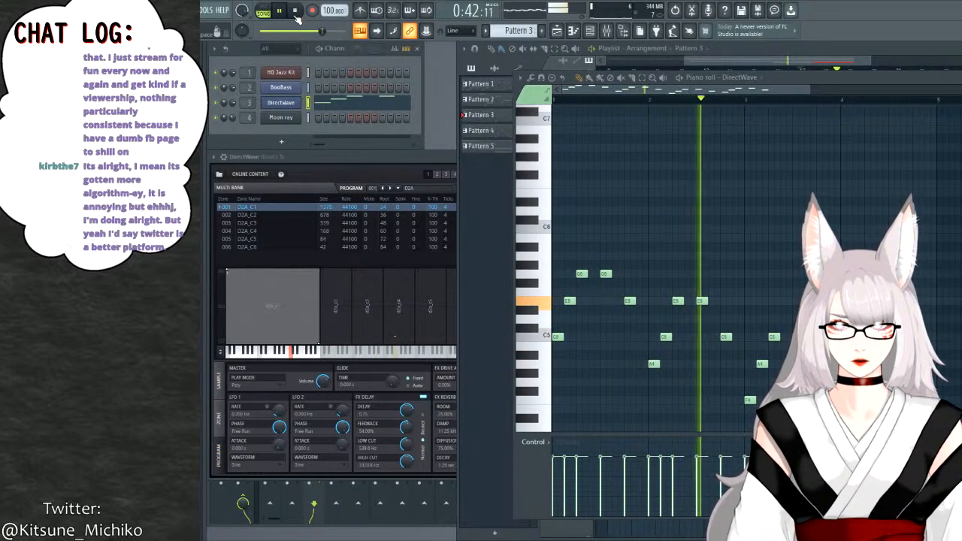
left_click(295, 11)
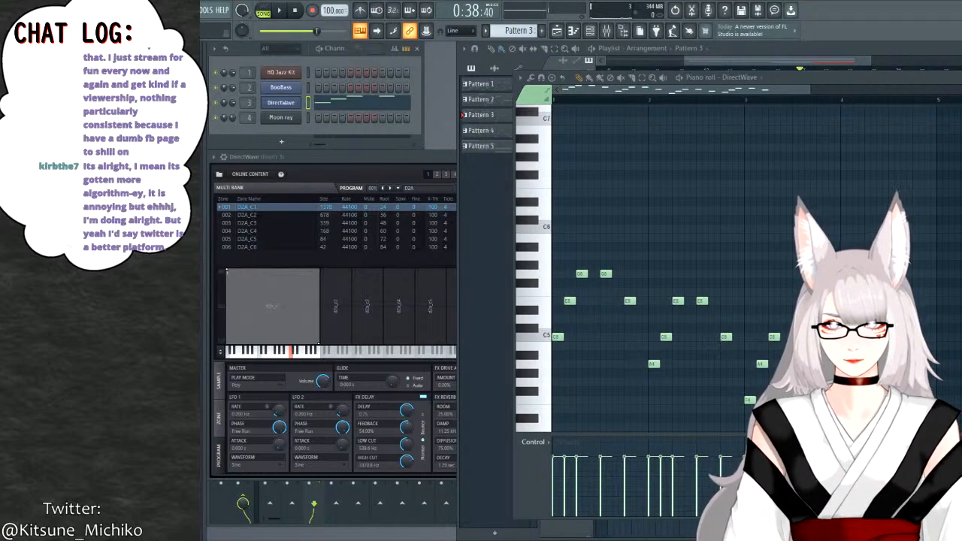
Try the OhmD and MS20 PW programs in DirectWave and switch to the P6 Brass program.
left_click_drag(150, 218, 275, 216)
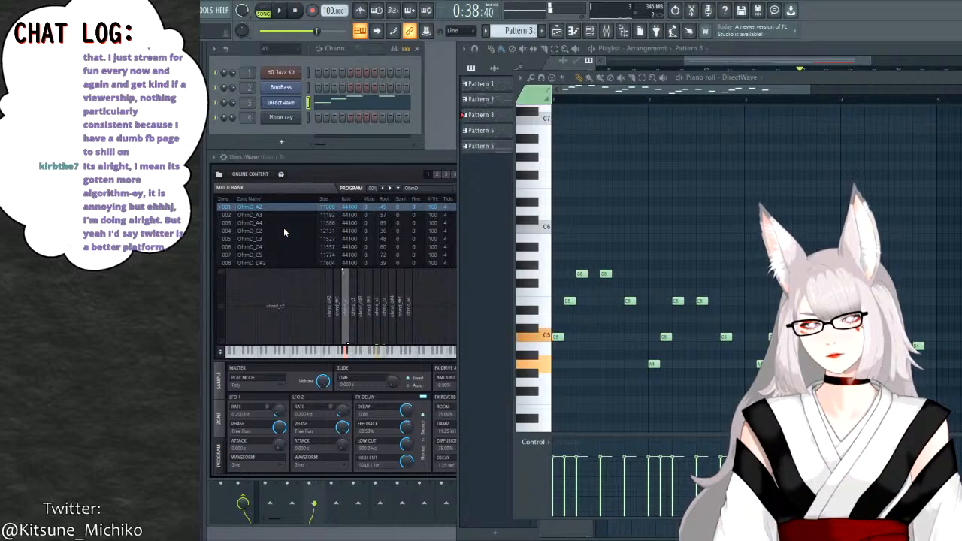
key("space")
key("space")
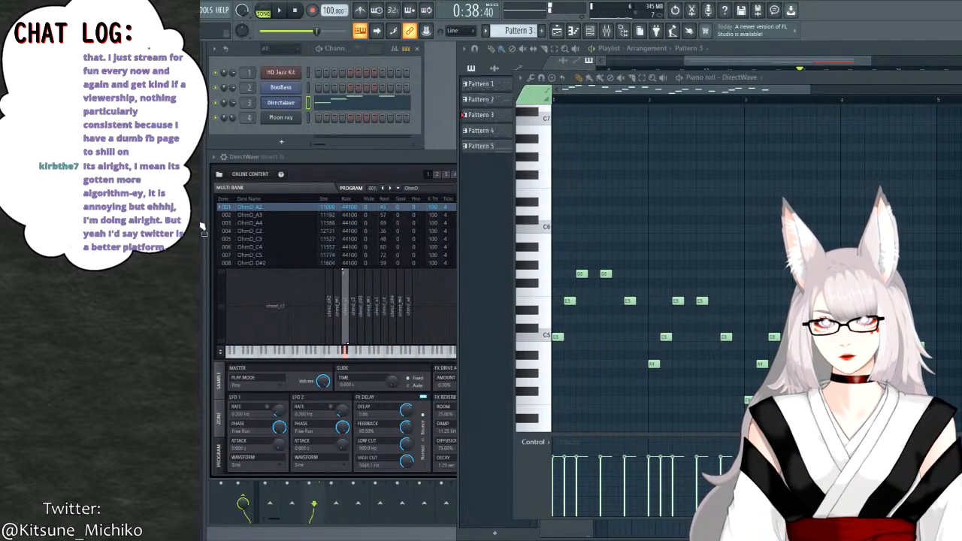
left_click_drag(150, 225, 281, 239)
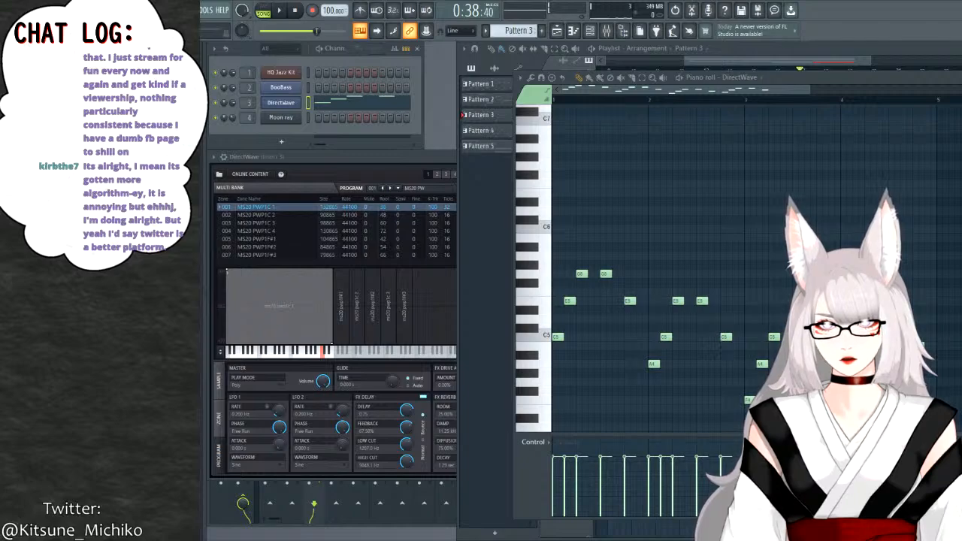
left_click_drag(173, 233, 283, 243)
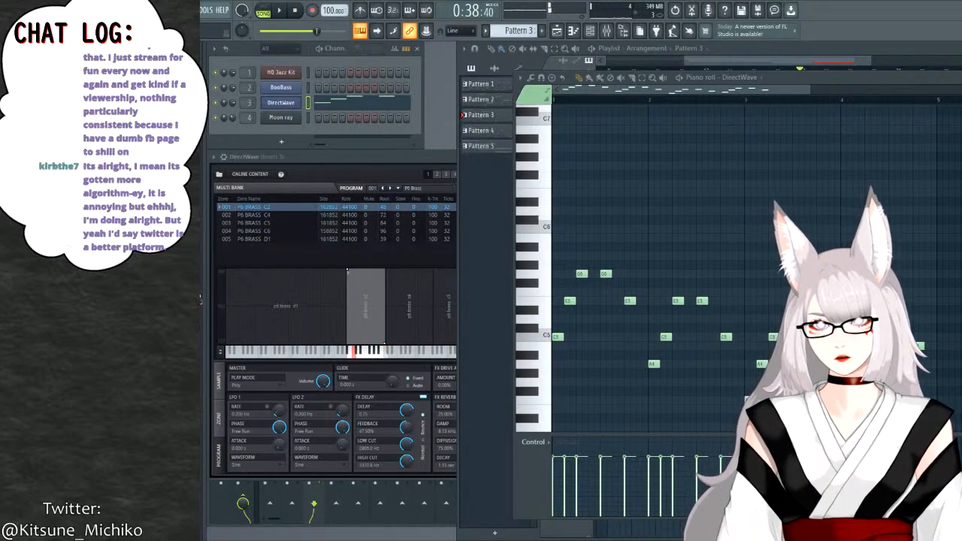
Audition the melody in the song with DirectWave's Popcorn Pop program.
left_click_drag(173, 226, 269, 227)
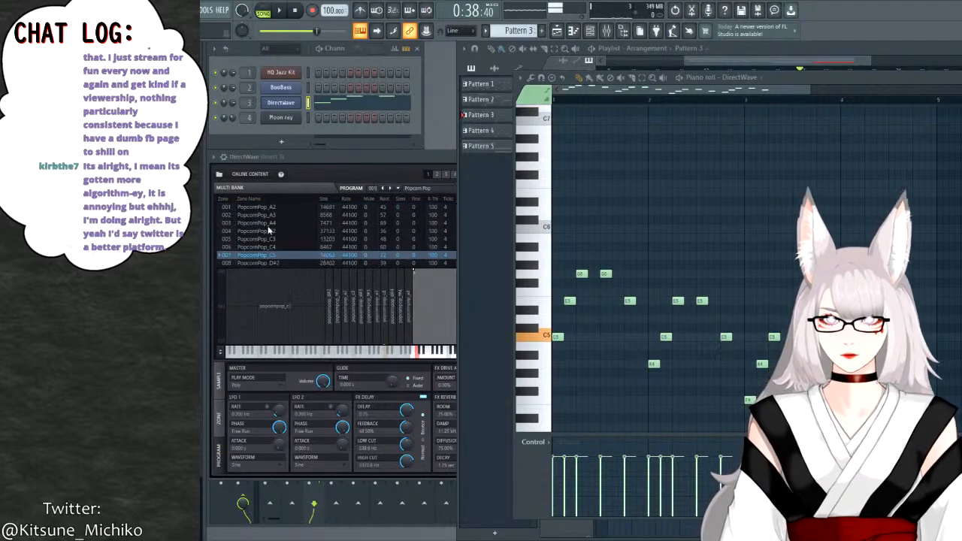
left_click(279, 9)
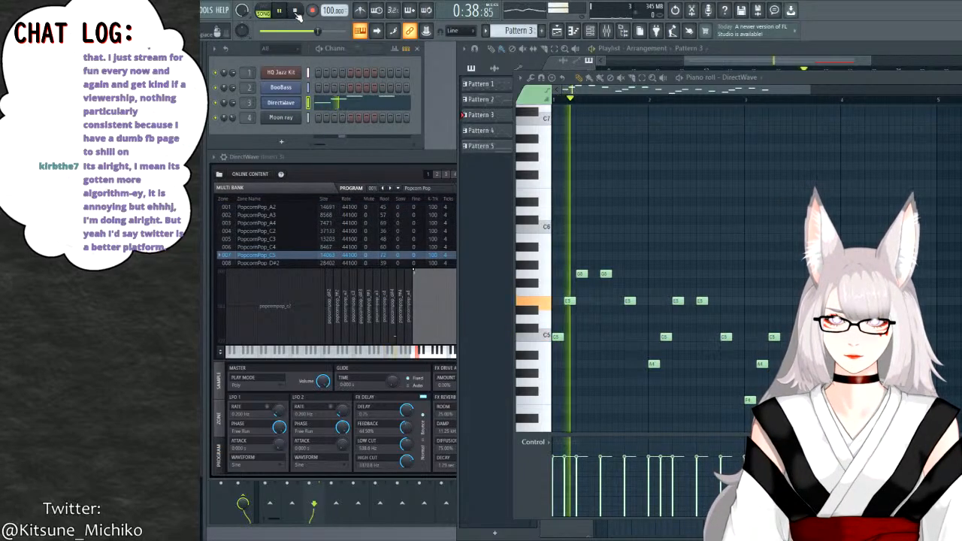
left_click(296, 10)
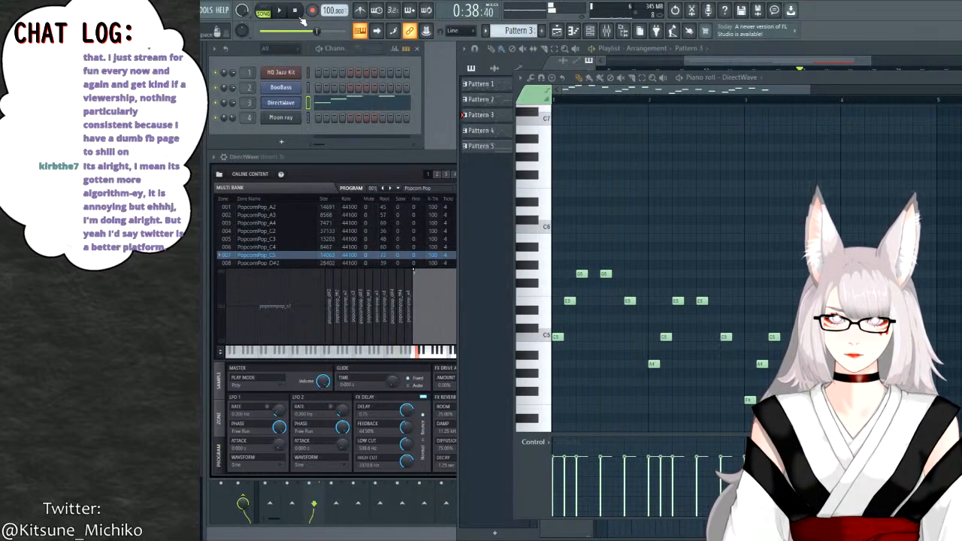
Switch DirectWave to the Popcorn Strange program and play the song section starting at bar 17 with it.
left_click_drag(238, 175, 269, 233)
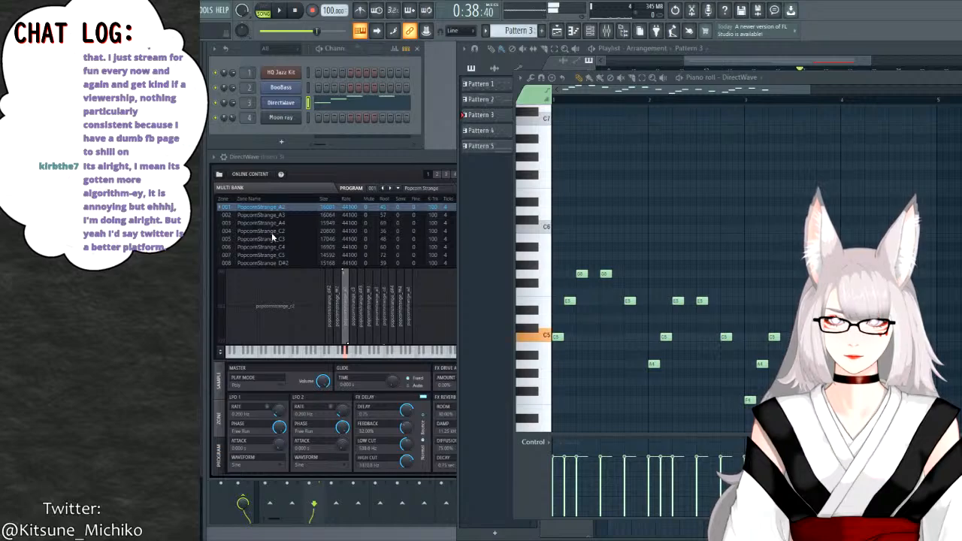
left_click(279, 10)
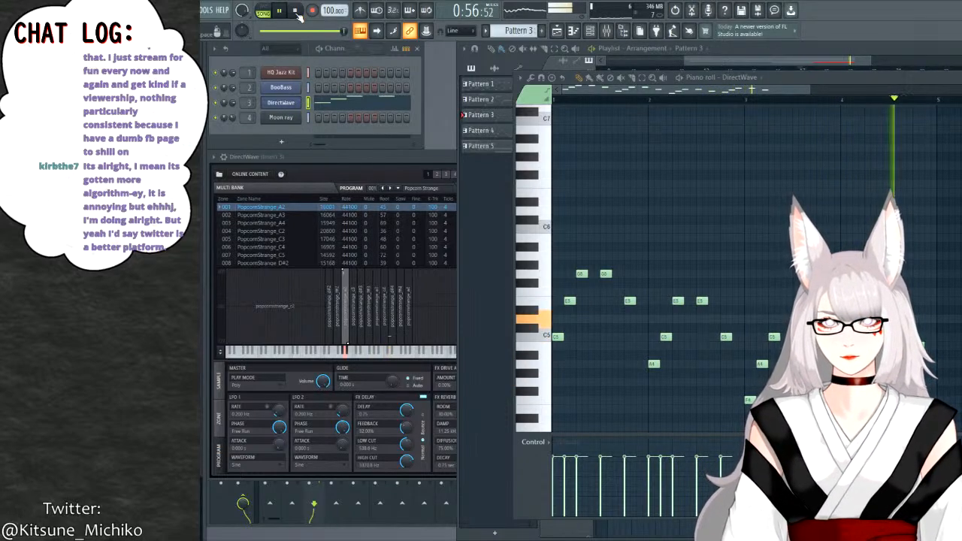
left_click(297, 12)
left_click(320, 31)
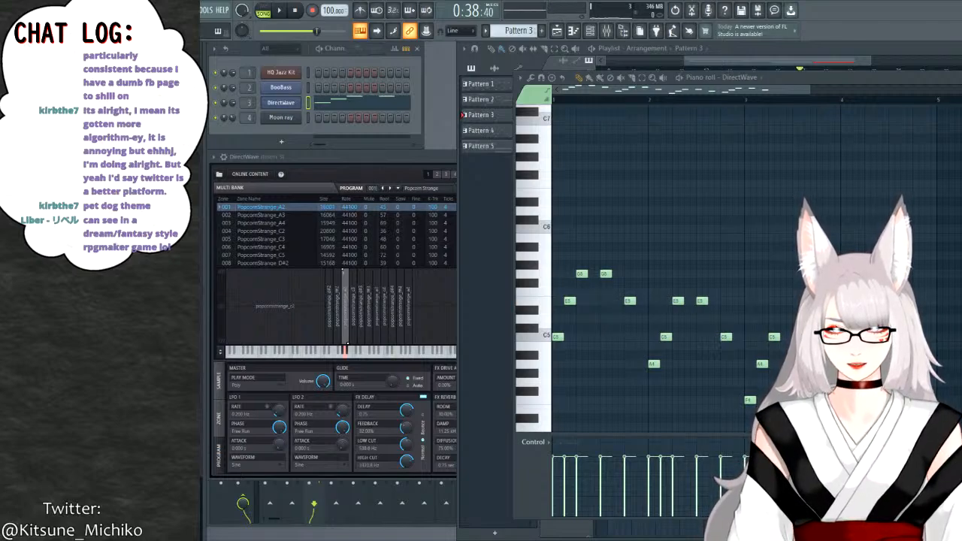
Try the Pure Dope, Real3rd and RoundSaw programs in DirectWave.
left_click_drag(250, 231, 252, 232)
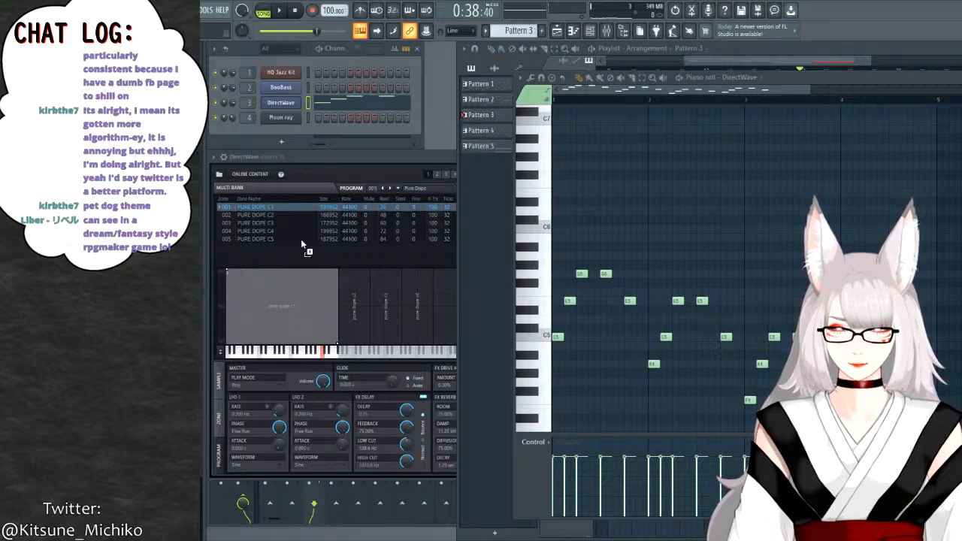
left_click_drag(301, 244, 301, 245)
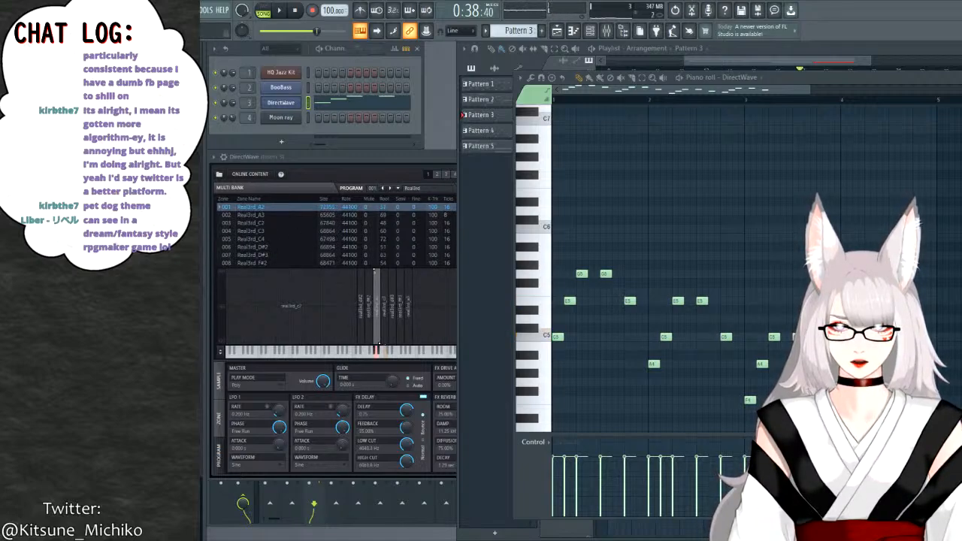
left_click_drag(256, 245, 256, 263)
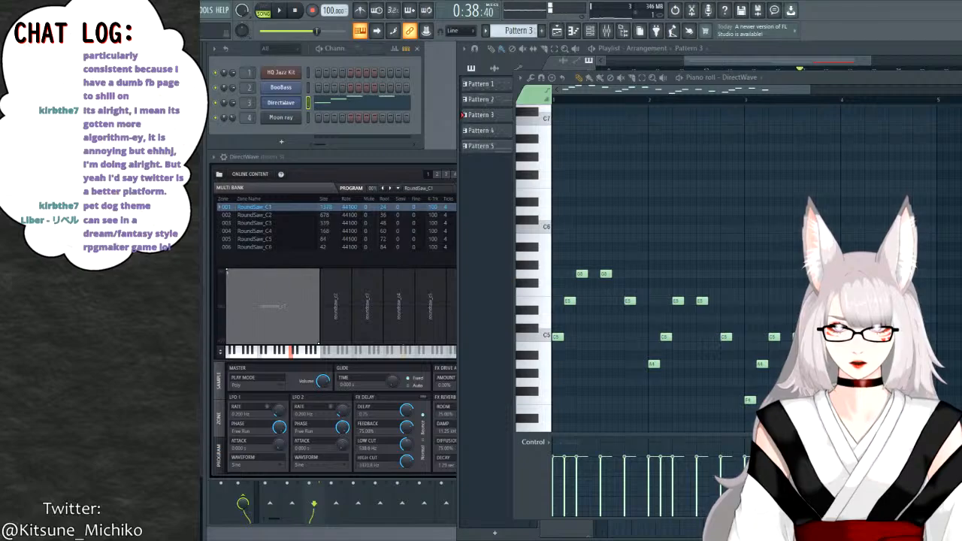
Try the TechPro and Theremint programs in DirectWave and play the song with Theremint.
left_click_drag(291, 289, 275, 239)
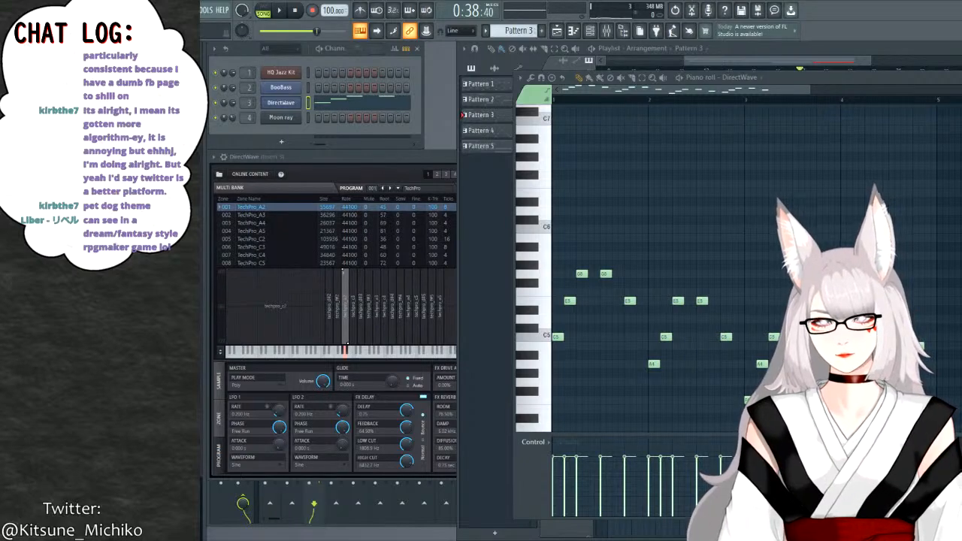
left_click_drag(316, 301, 275, 248)
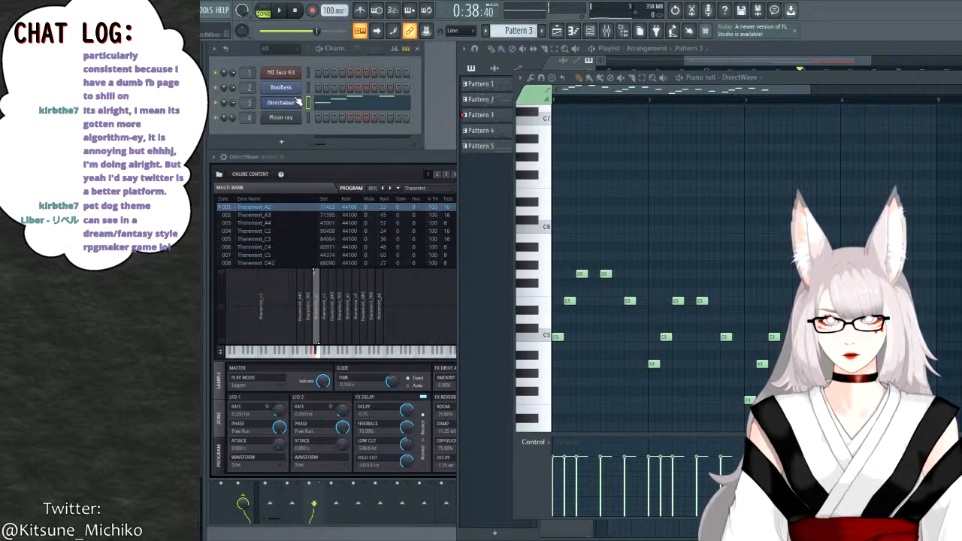
left_click(279, 10)
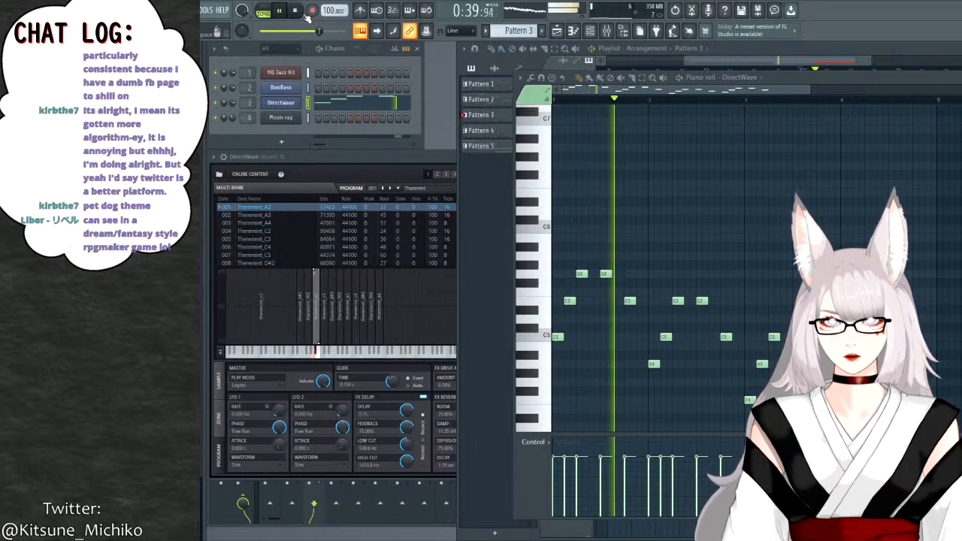
left_click(296, 11)
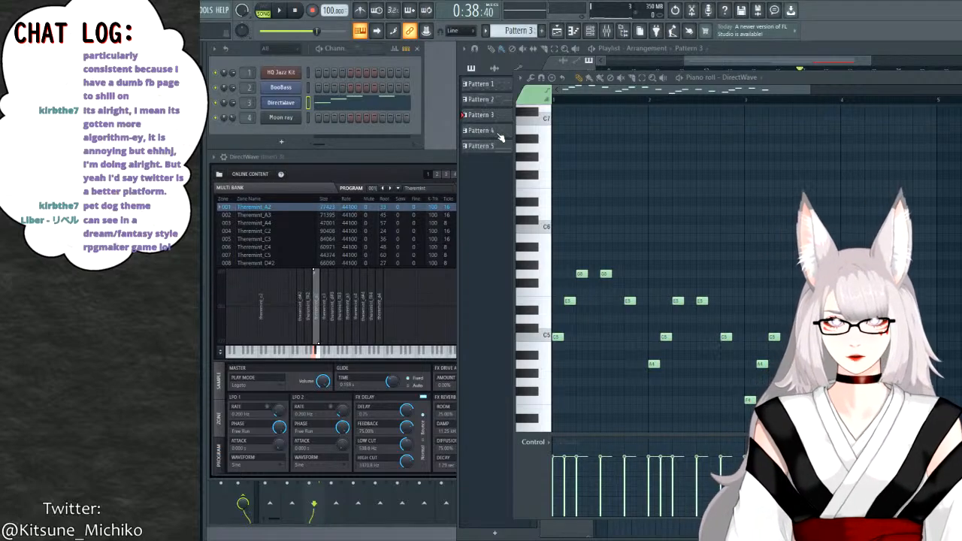
Replace the Pattern 3 clips on Track 4 of the playlist with Pattern 4 clips from bar 17.
left_click(496, 132)
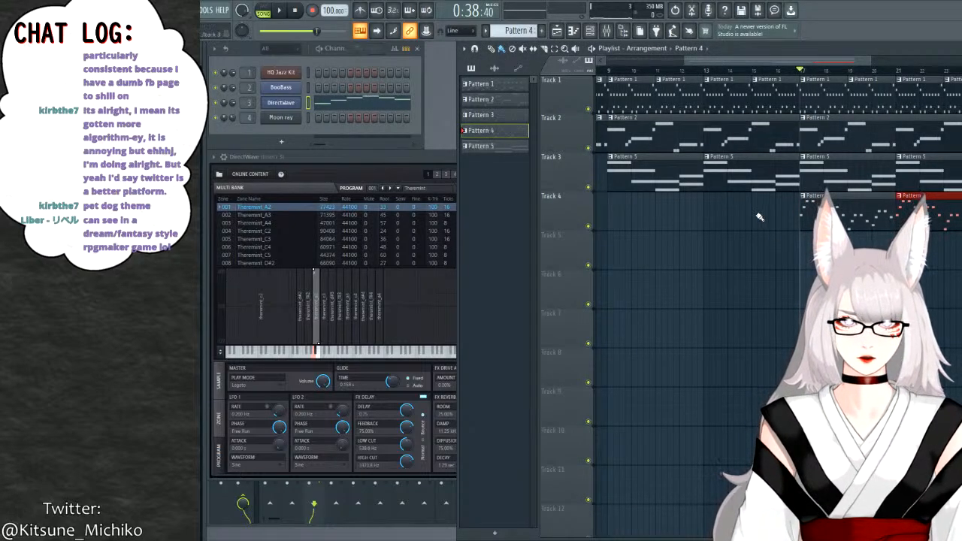
left_click_drag(760, 217, 957, 207)
key("Delete")
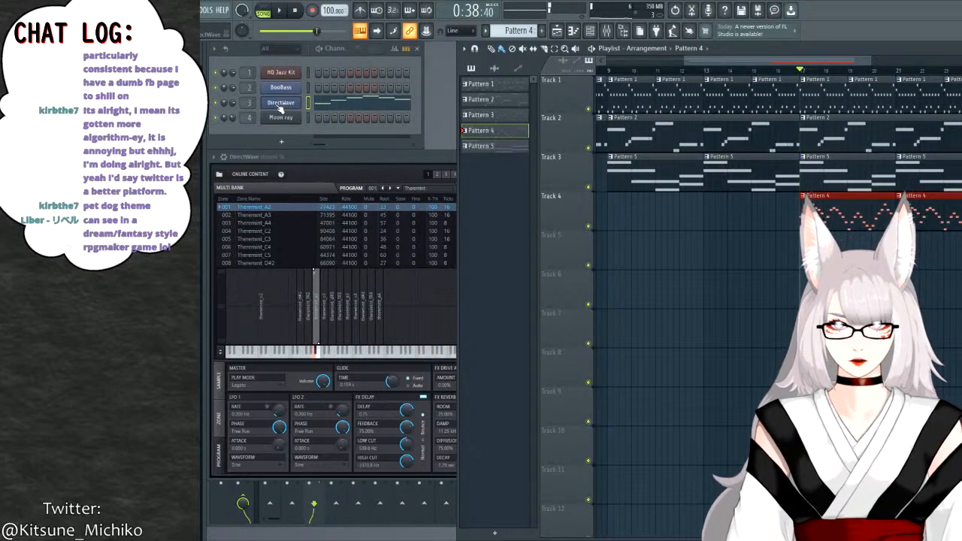
Replace the fourth channel's Moon ray instrument with FL Keys, choose the ePiano preset and play the song.
left_click(299, 159)
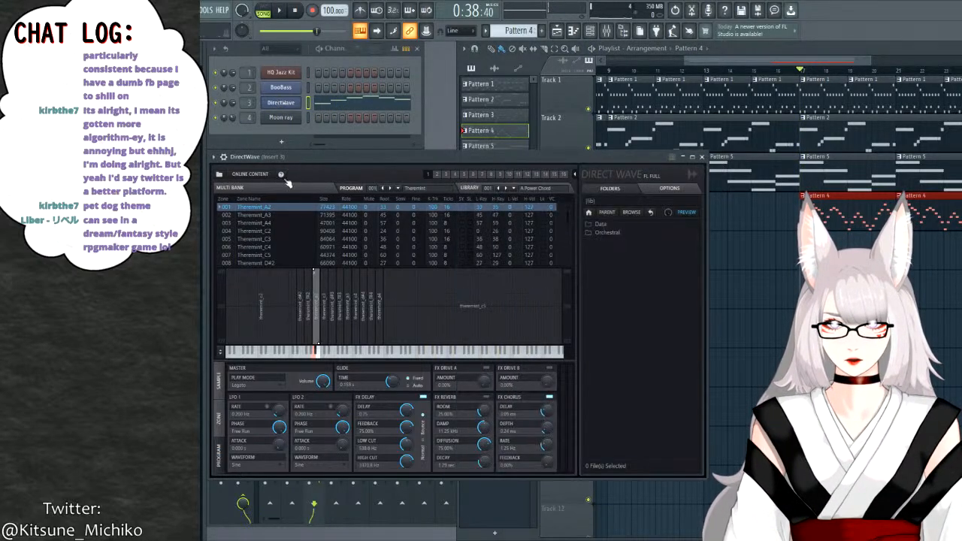
left_click(274, 123)
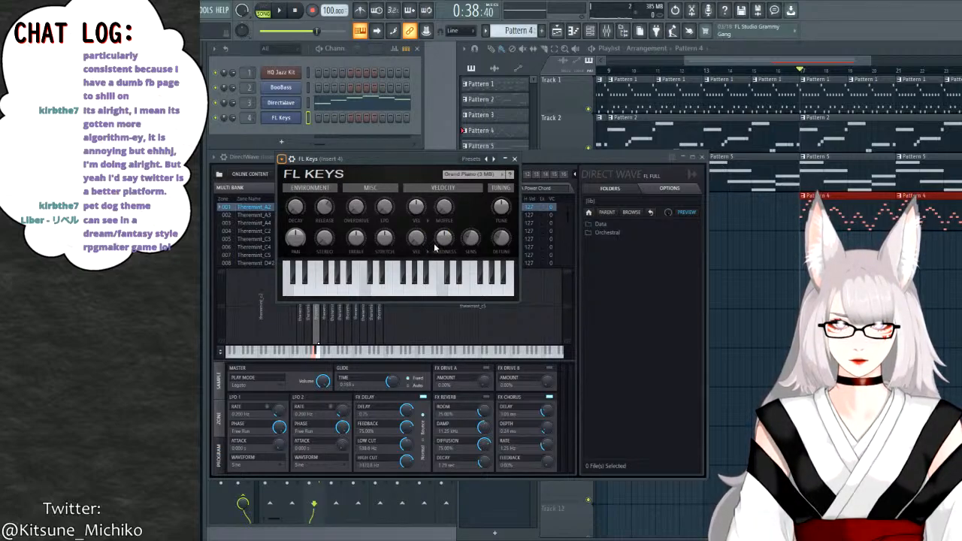
left_click(493, 159)
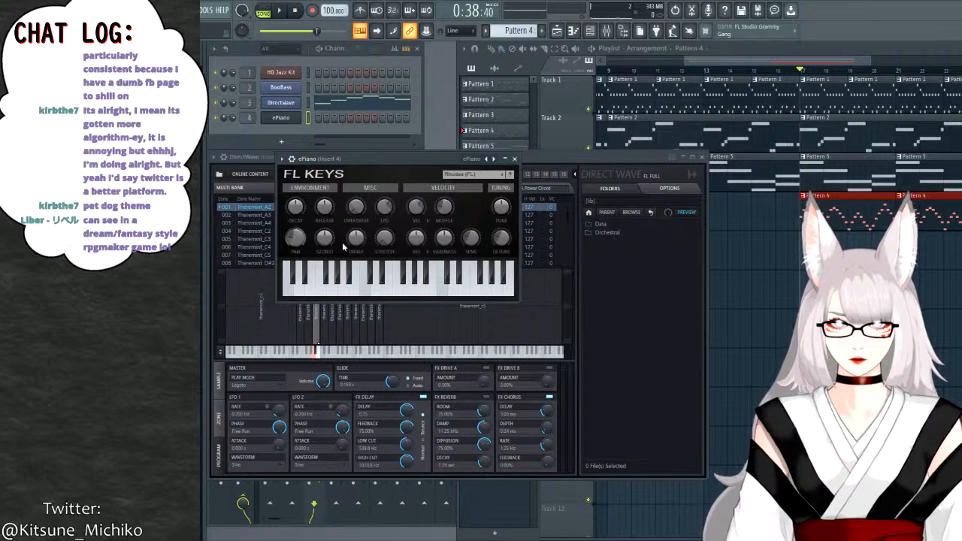
left_click(281, 10)
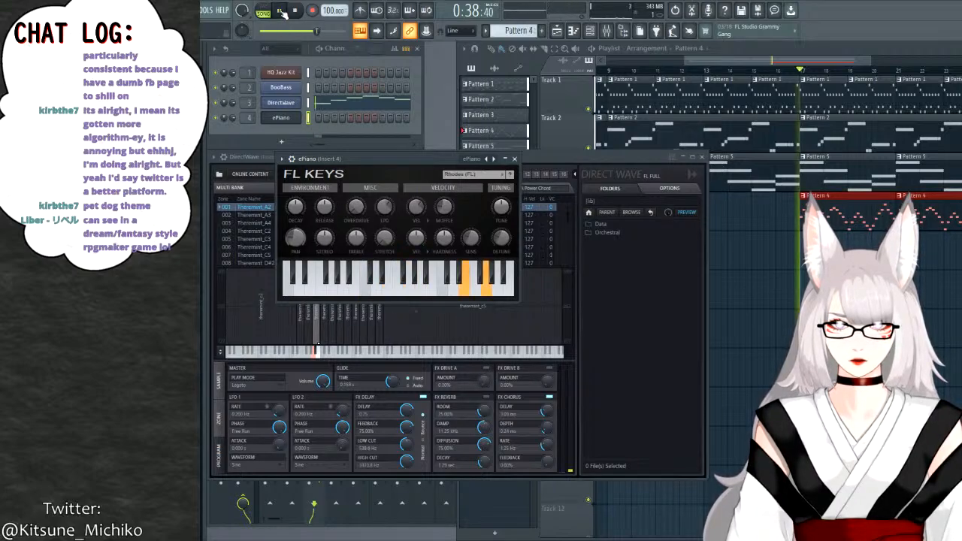
key("space")
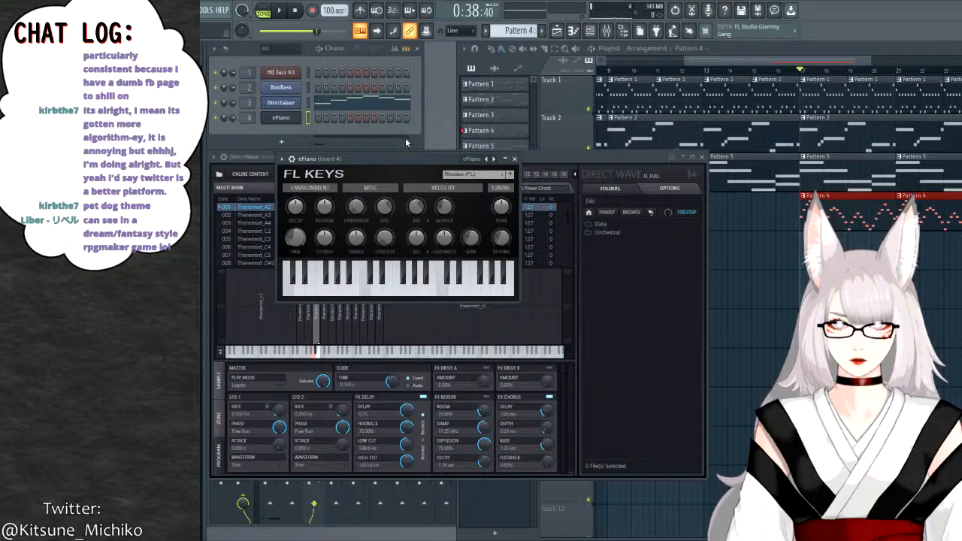
Check the DirectWave channel's instrument, clear the Pattern 4 clips from Track 4 and reopen the ePiano channel's instrument.
left_click(284, 120)
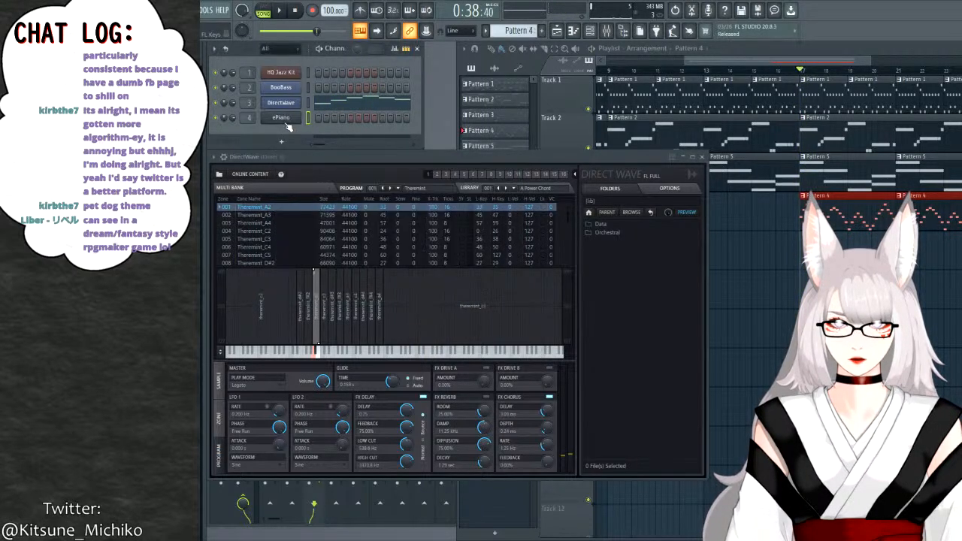
left_click(282, 103)
left_click(282, 104)
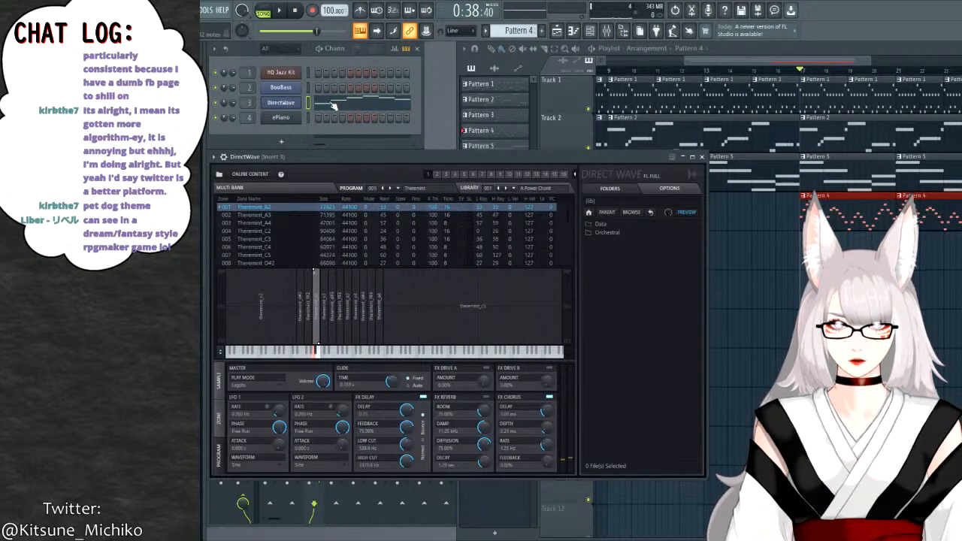
left_click(701, 157)
left_click(280, 103)
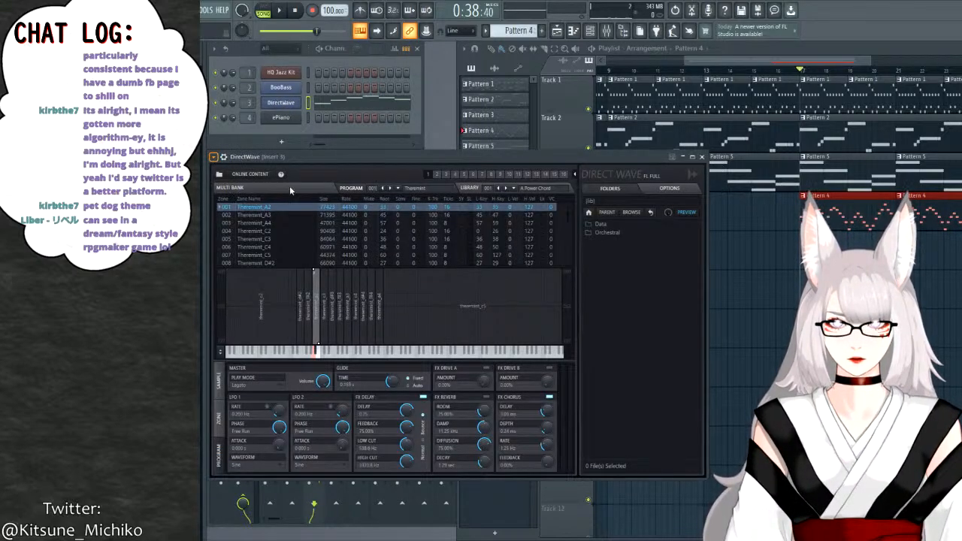
left_click(353, 133)
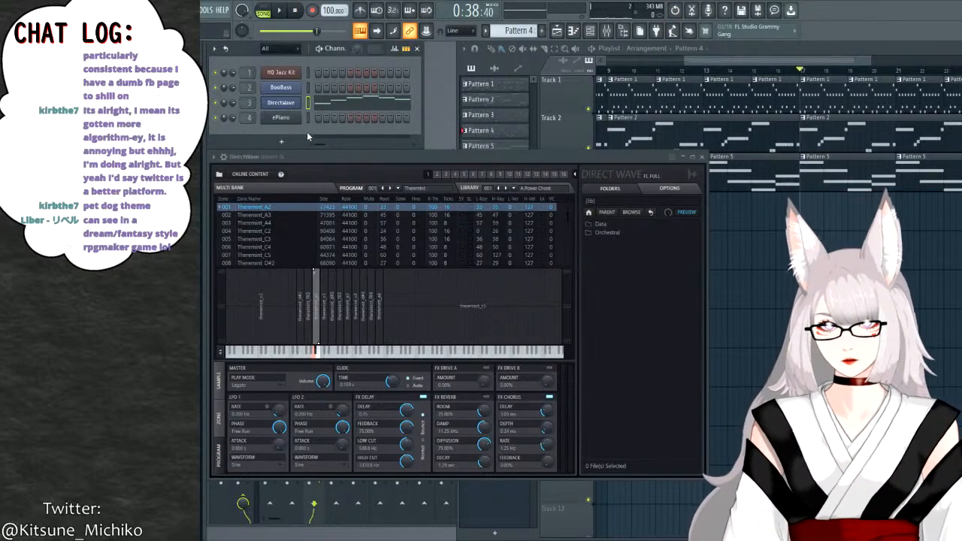
left_click(281, 119)
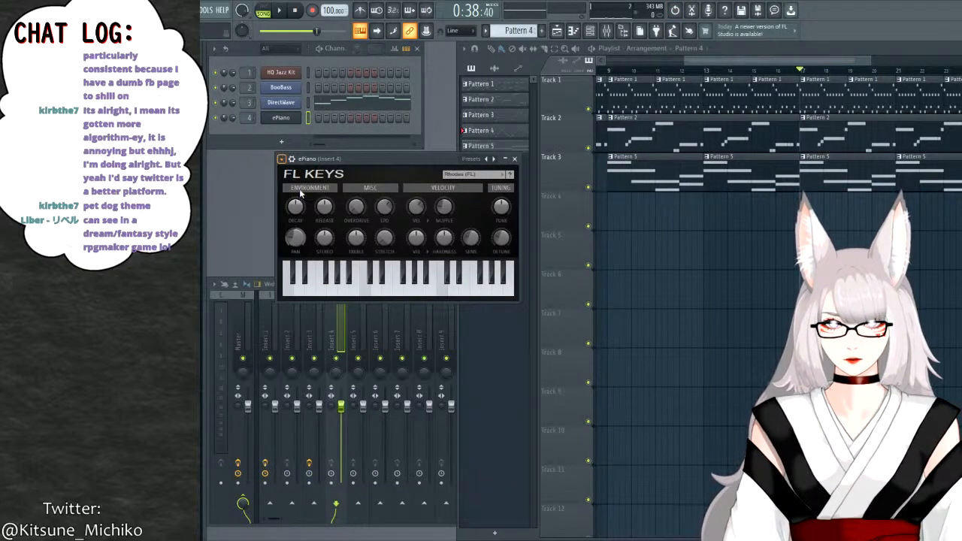
Replace the fourth channel's ePiano with Sytrus, audition the Lightspeed preset and switch to Moon ray.
left_click(279, 119)
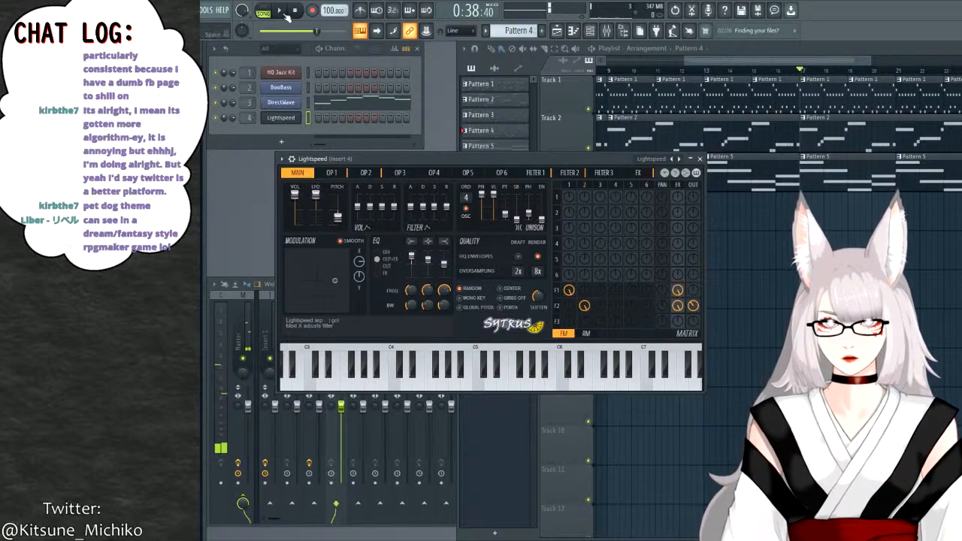
key("space")
key("space")
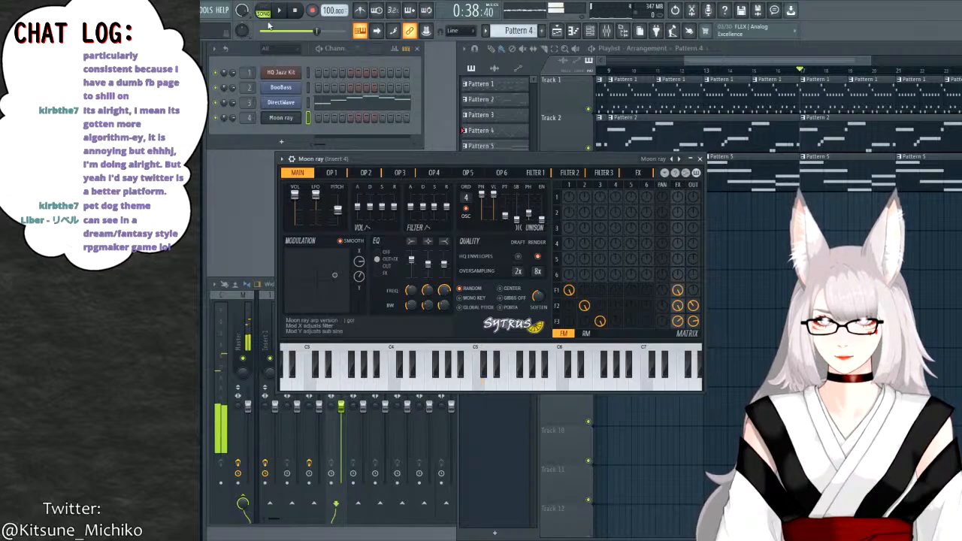
Replace DirectWave on the third channel with FL Keys using the ePiano preset and play the song from bar 17.
left_click(280, 103)
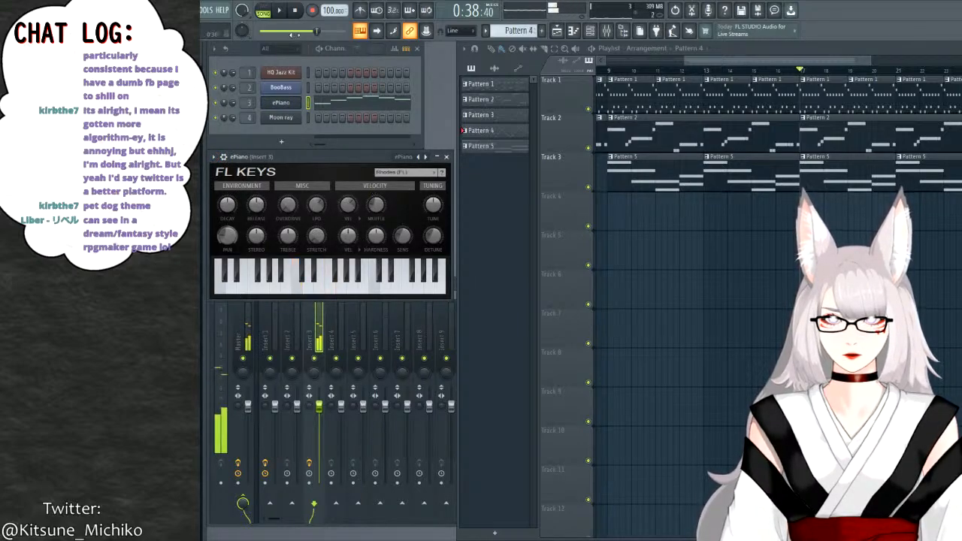
left_click(279, 10)
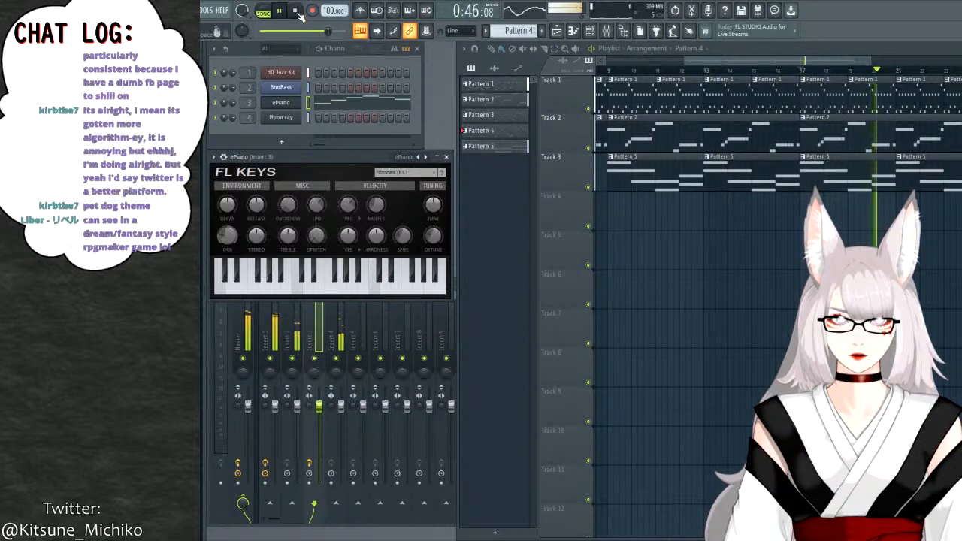
left_click(446, 157)
key("space")
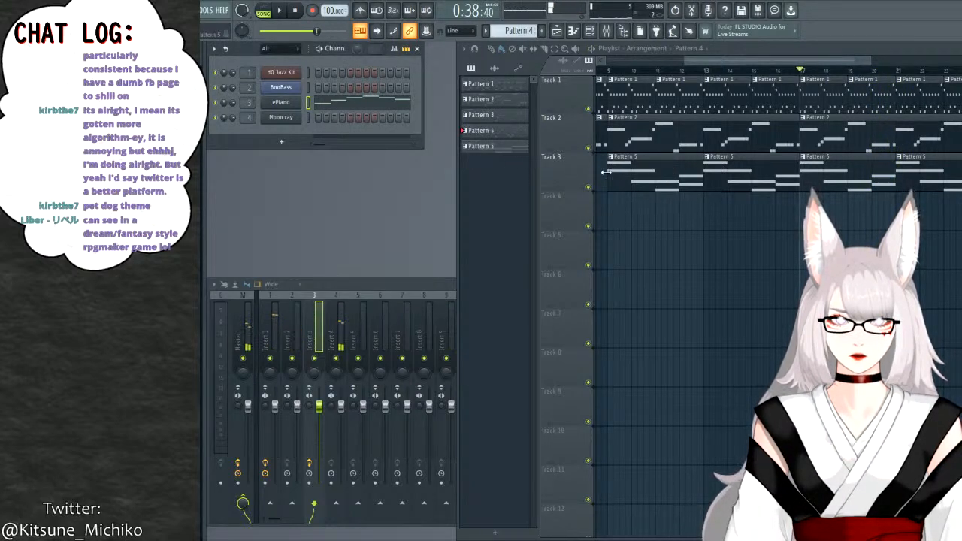
Replace the two Pattern 5 clips on Track 3 at bars 9 and 13 with Pattern 4 clips.
right_click(643, 171)
right_click(745, 172)
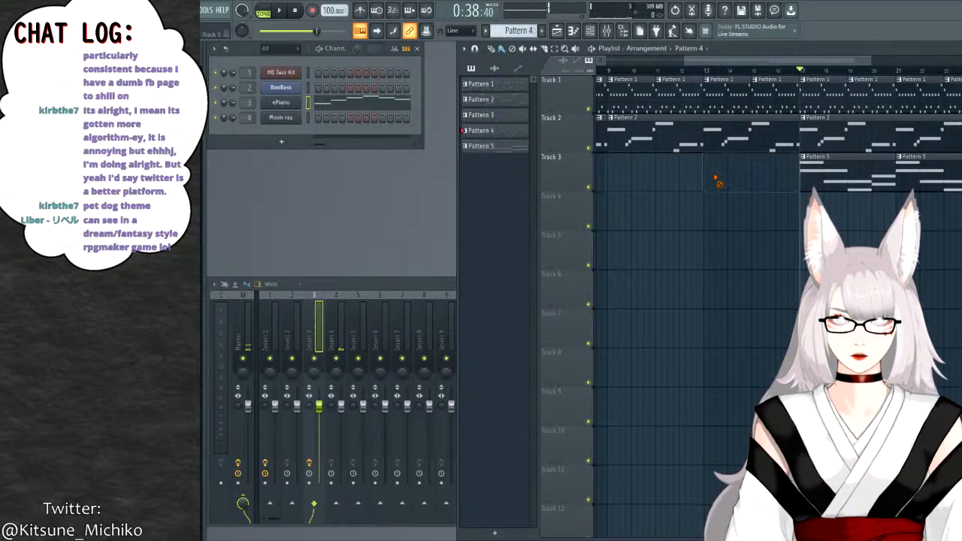
left_click_drag(612, 163, 708, 173)
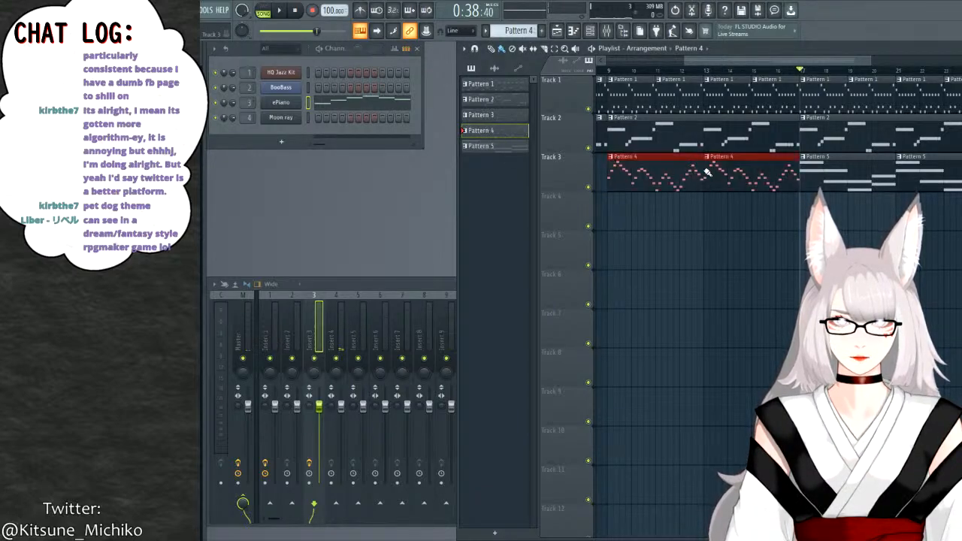
Play the song from bar 9 and move the Pattern 5 clips starting at bar 17 from Track 3 to Track 4.
left_click(607, 70)
key("space")
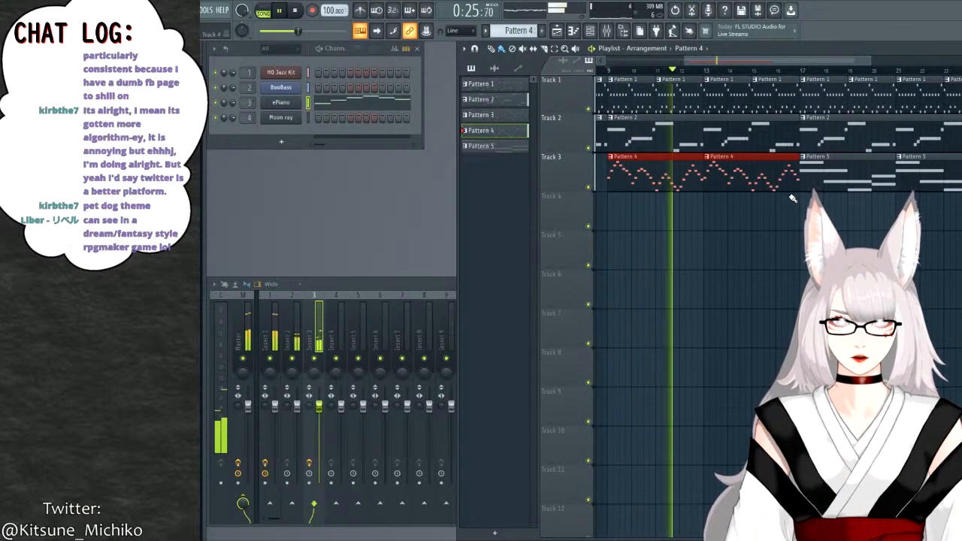
left_click_drag(827, 179, 865, 205)
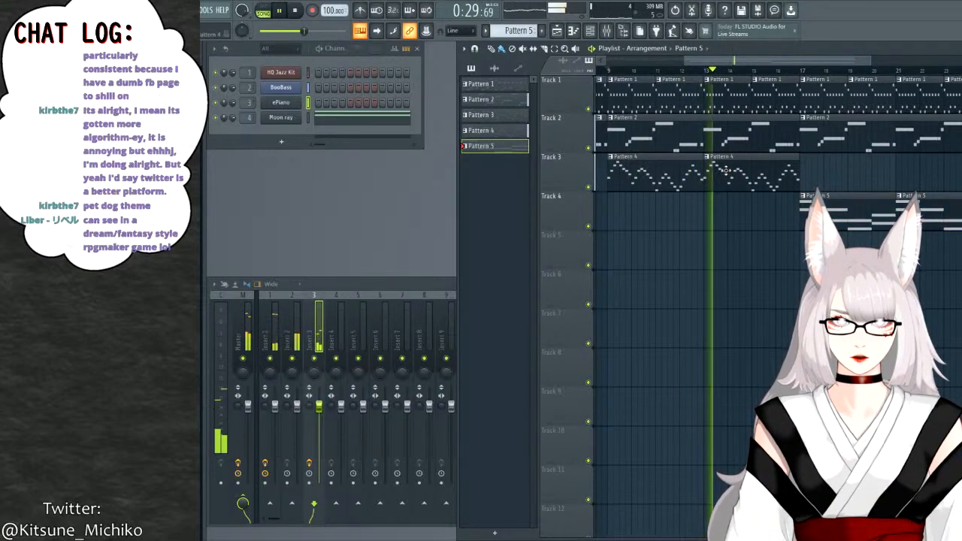
Replace the two Pattern 4 clips on Track 3 at bars 9 and 13 with Pattern 3 clips and play the song from bar 9.
key("space")
left_click(502, 117)
right_click(748, 169)
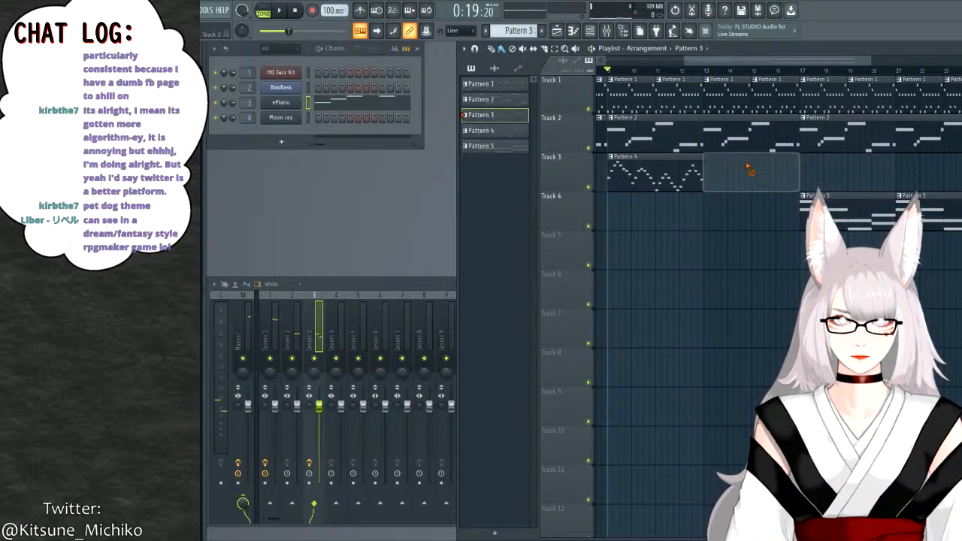
right_click(669, 167)
left_click_drag(613, 160, 727, 163)
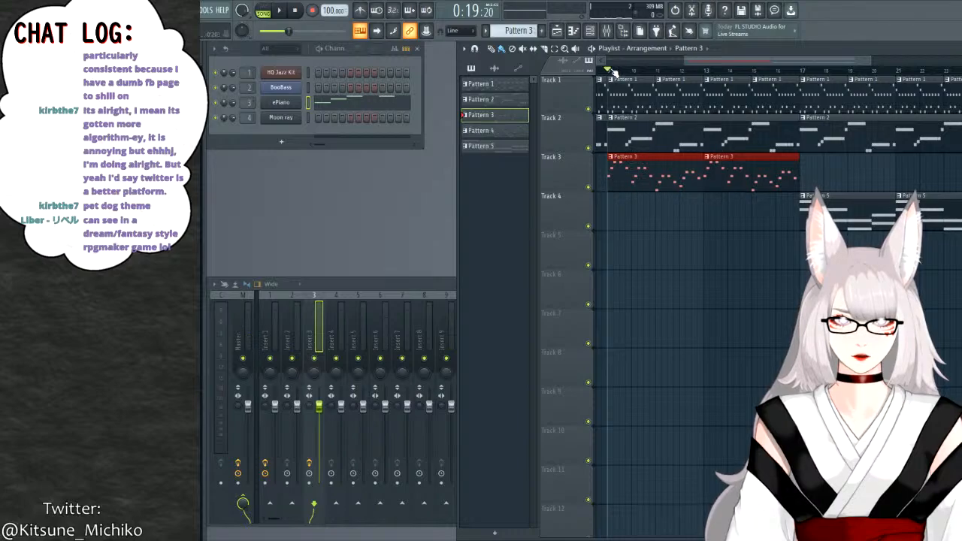
key("space")
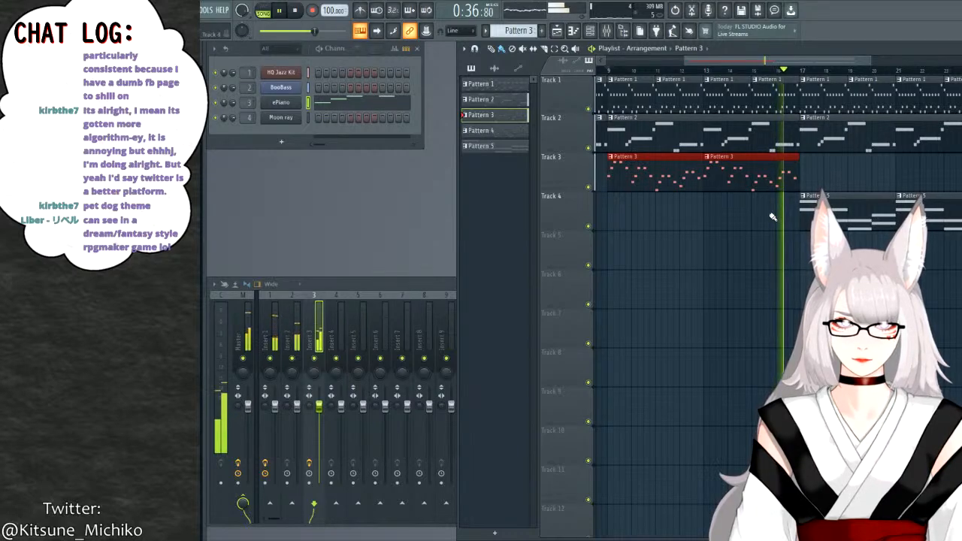
left_click_drag(744, 61, 714, 64)
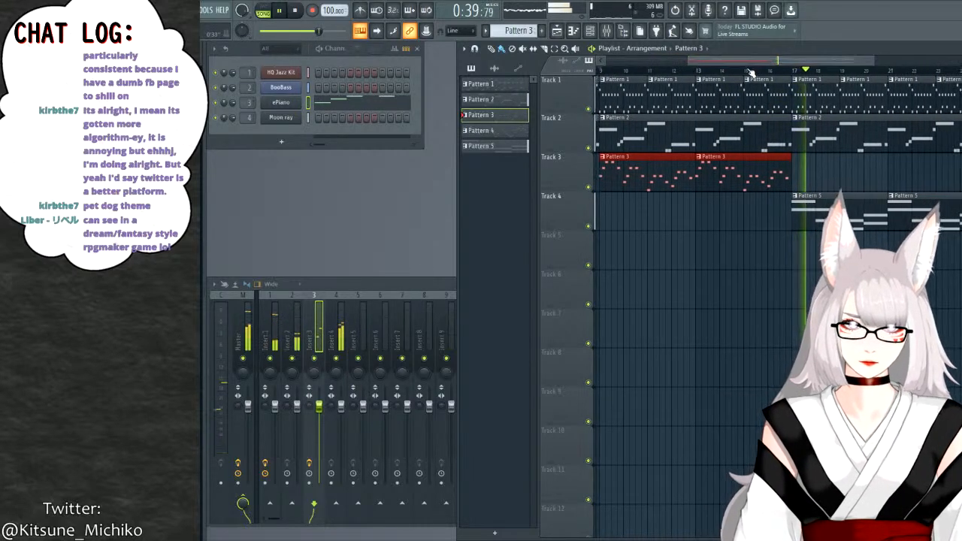
key("space")
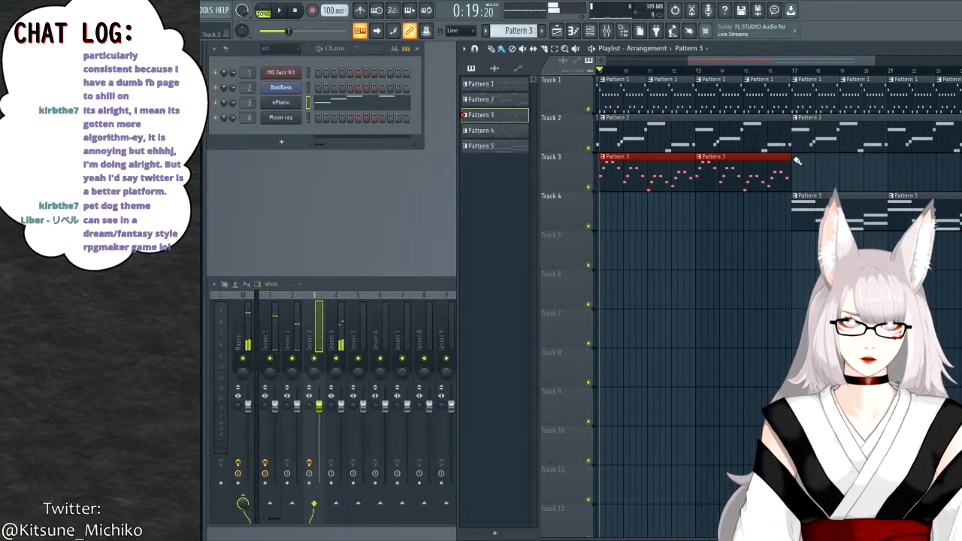
Duplicate the two selected Pattern 3 clips to bars 17 and 21 on Track 3 and play the song from bar 17.
key("ctrl+b")
left_click(803, 74)
key("space")
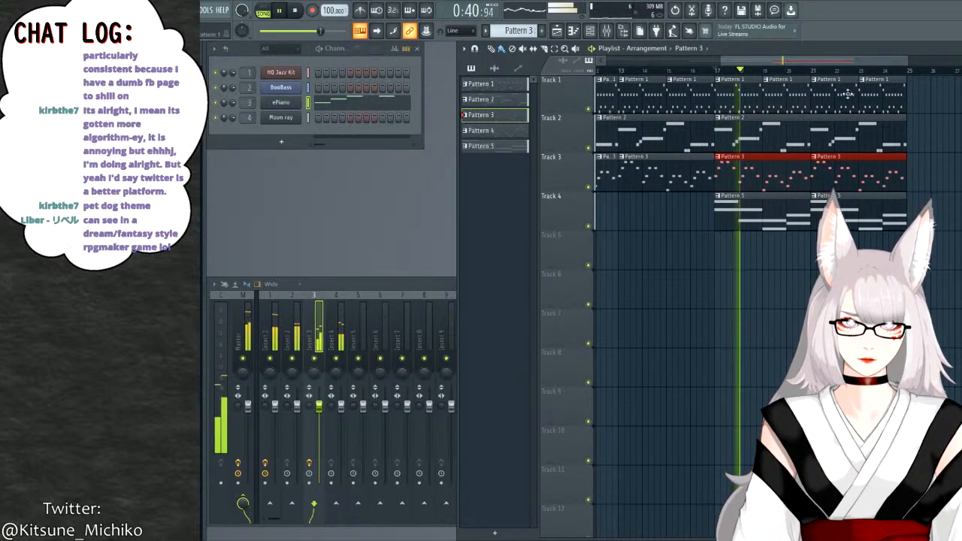
key("space")
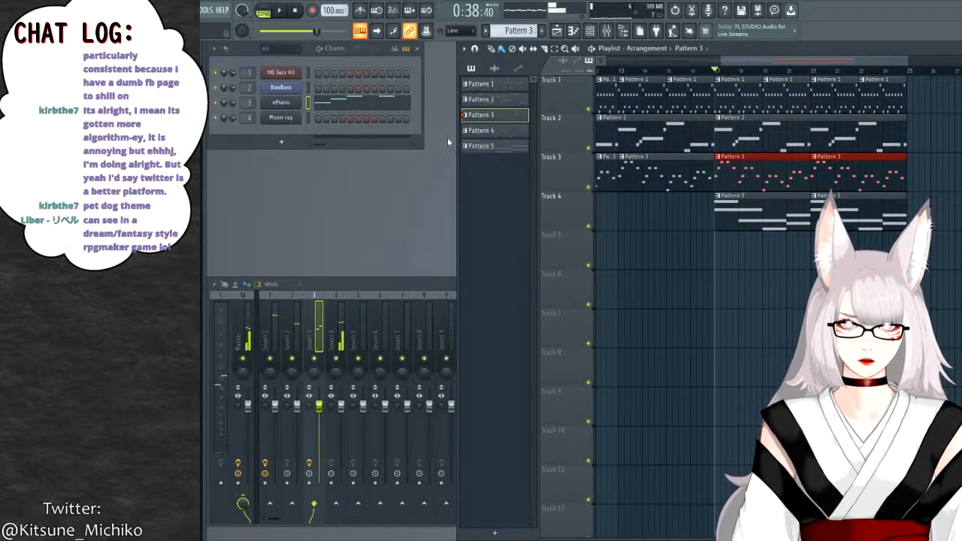
Transpose Pattern 5's Moon ray notes up one octave in the piano roll and play the song from bar 17.
left_click(499, 150)
left_click(369, 118)
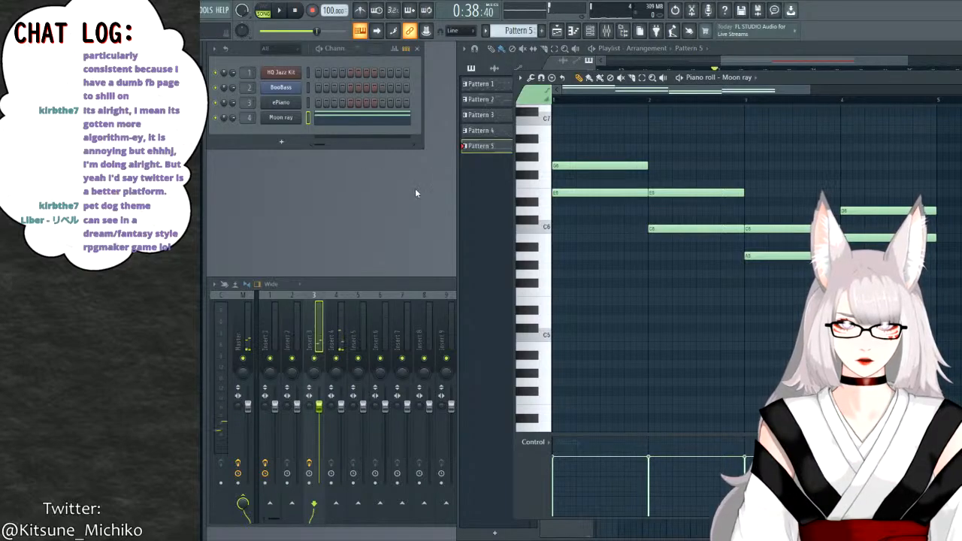
key("ctrl+Up")
key("space")
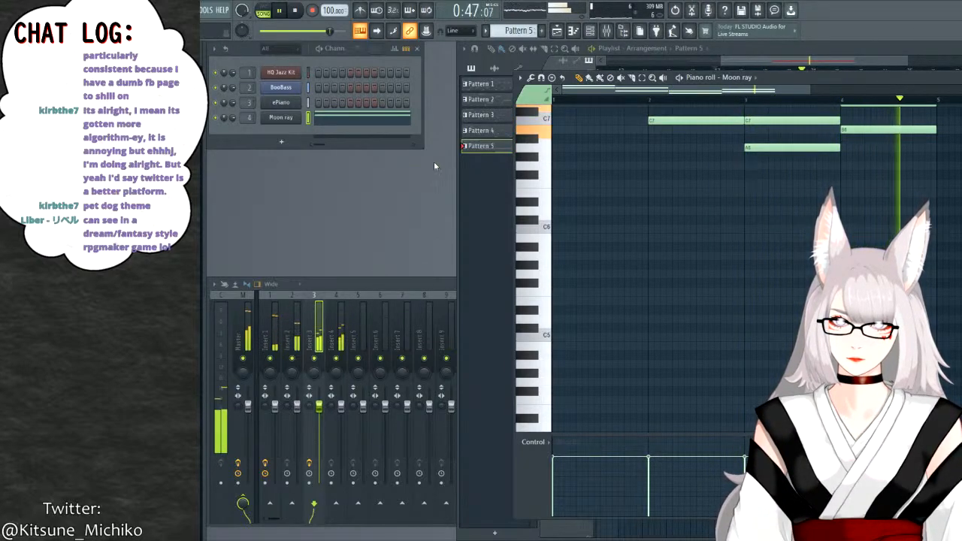
key("space")
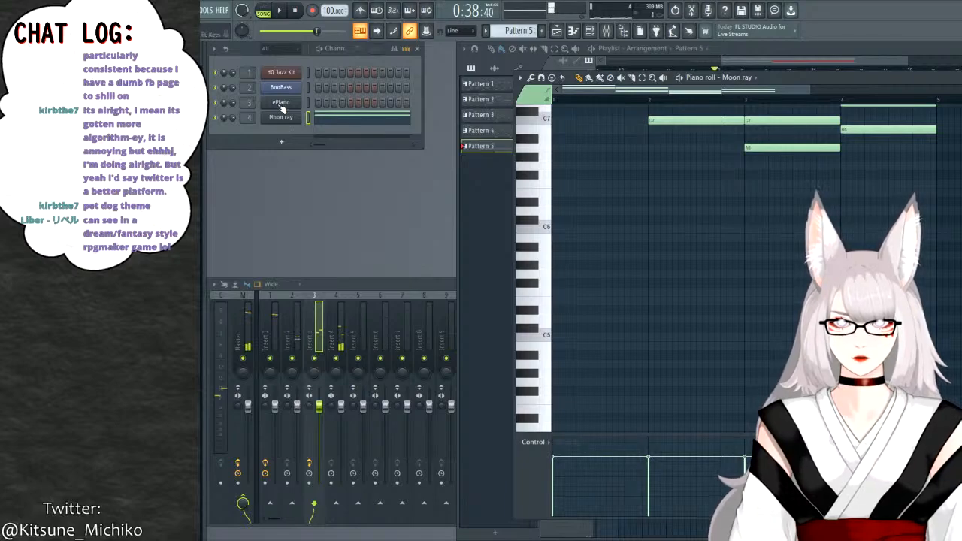
Close the piano roll and load Fruity Multiband Compressor on Insert 4 with the Small radio 2 preset.
left_click(280, 105)
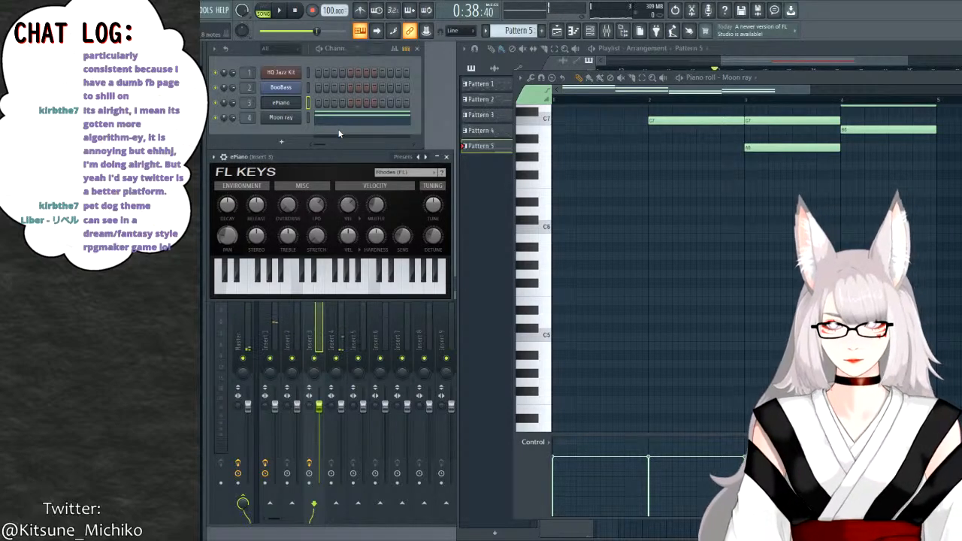
key("F7")
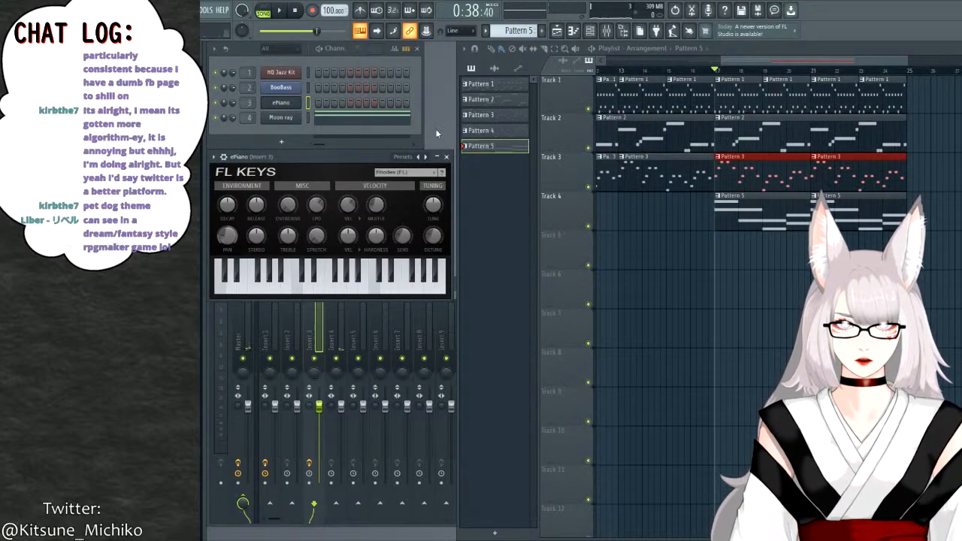
left_click(446, 156)
left_click(336, 311)
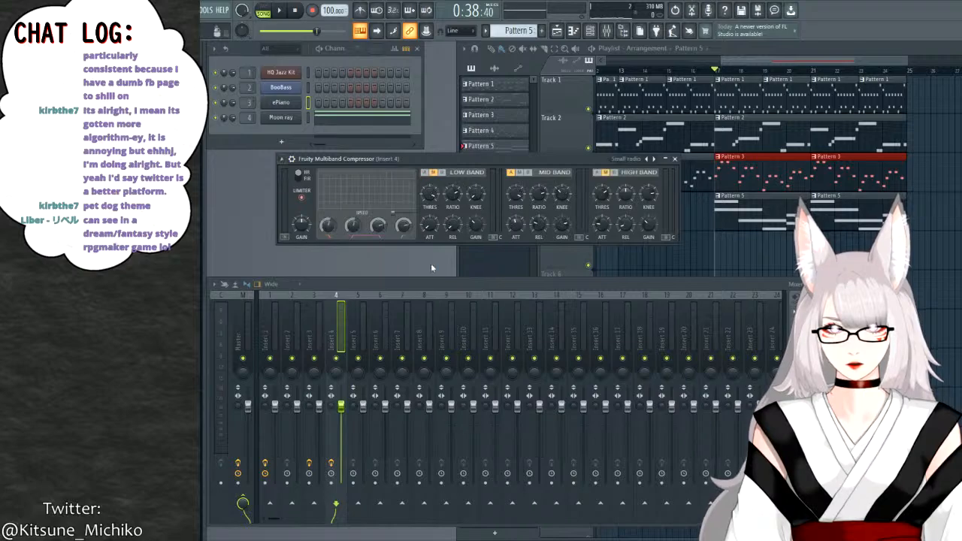
left_click(279, 10)
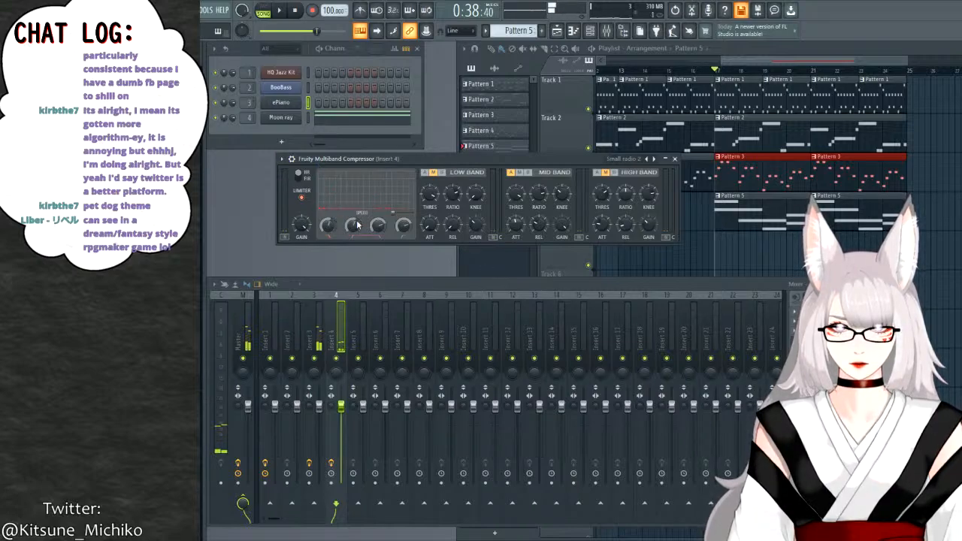
Shift the Fruity Multiband Compressor window and reselect Insert 4 in the mixer.
left_click(341, 323)
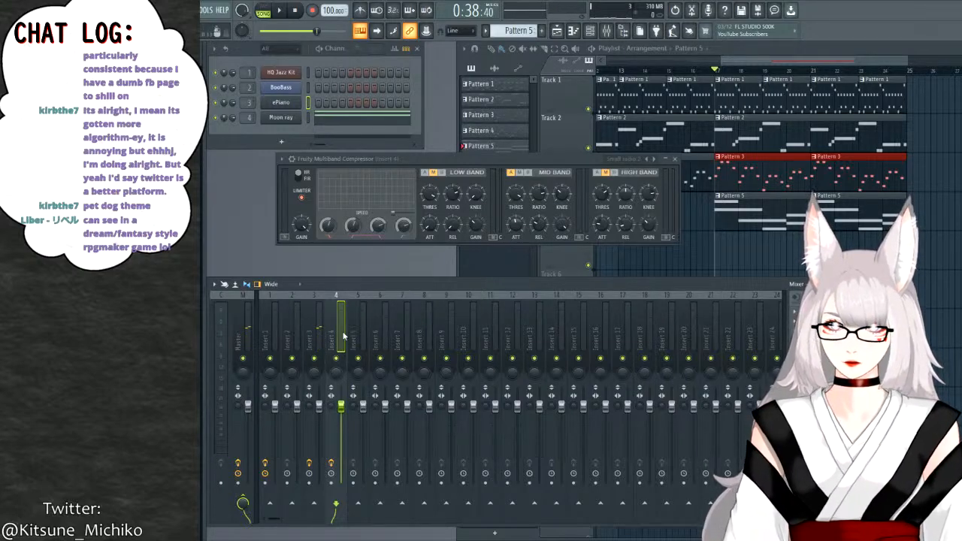
left_click(424, 160)
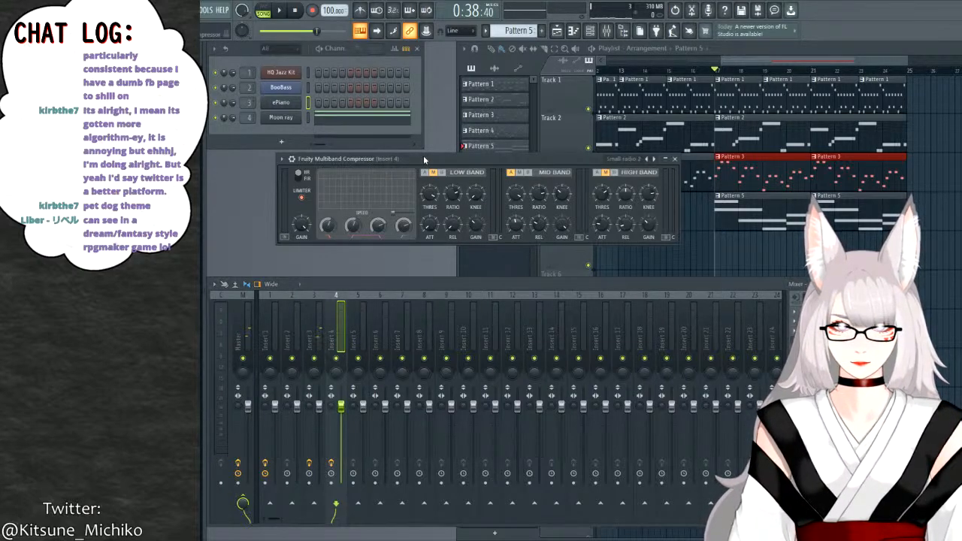
double_click(424, 160)
left_click(364, 160)
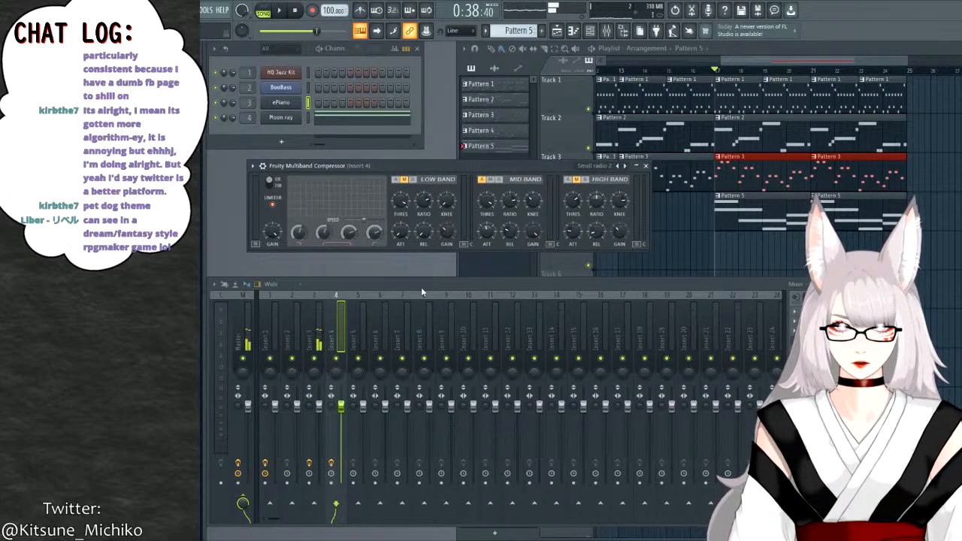
left_click(318, 327)
left_click(337, 328)
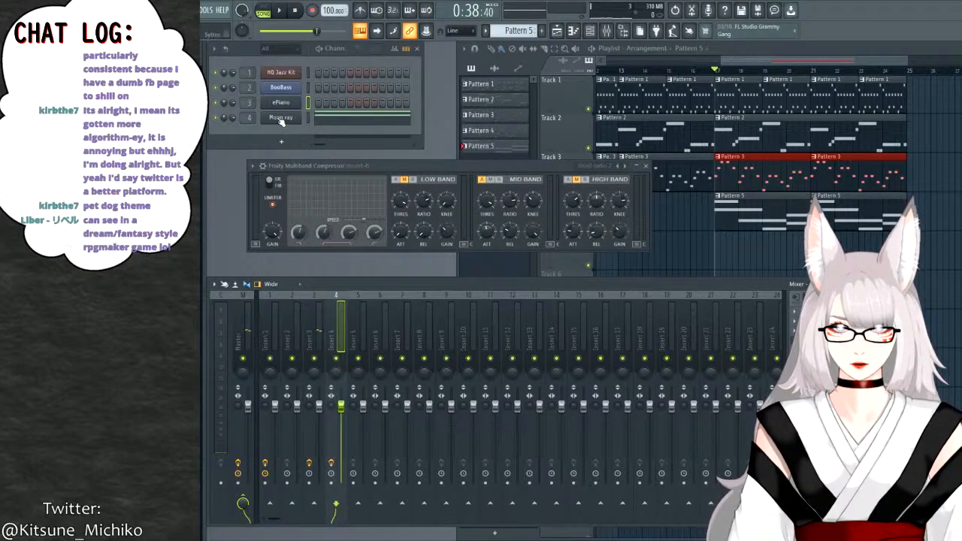
Switch the fourth channel's Sytrus to the Lightspeed 2 preset and set the Insert 4 compressor to the Small radio preset.
left_click(281, 117)
left_click_drag(451, 159, 719, 50)
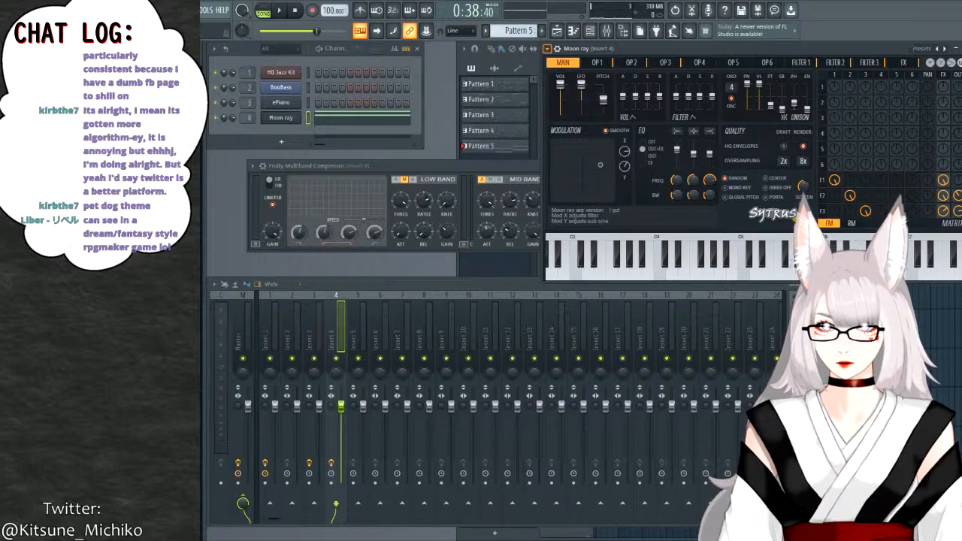
left_click(945, 48)
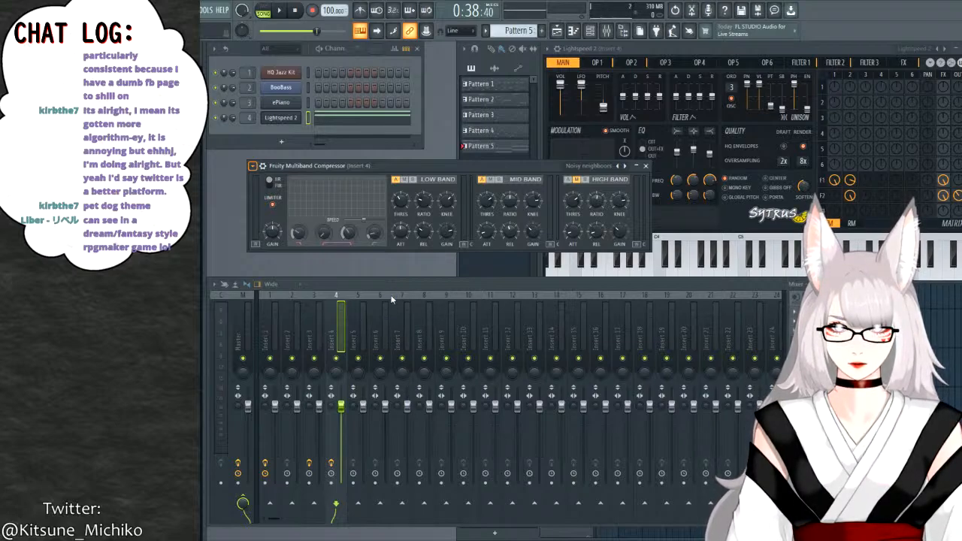
left_click(404, 422)
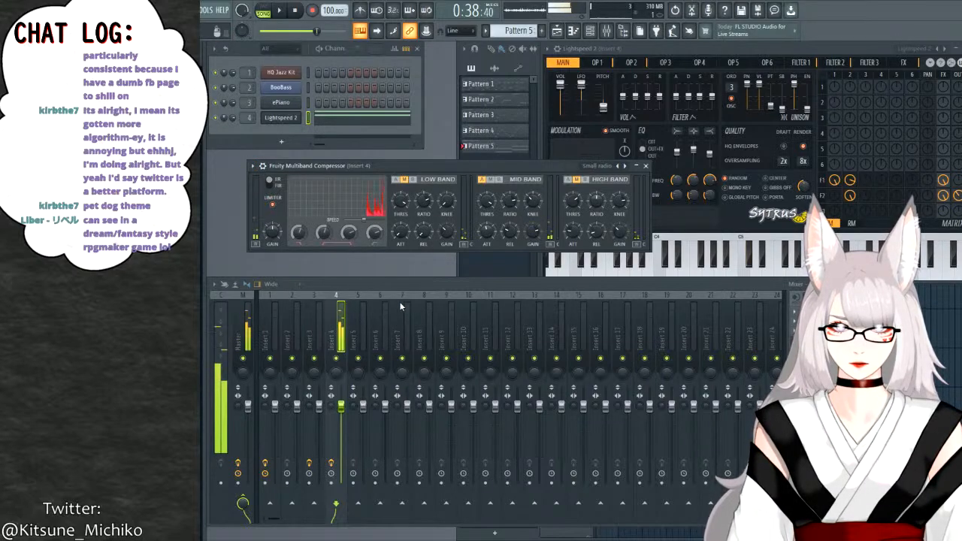
Switch the fourth channel's Sytrus to the Echoes 2 preset and audition it with a test note.
left_click(281, 117)
left_click(281, 118)
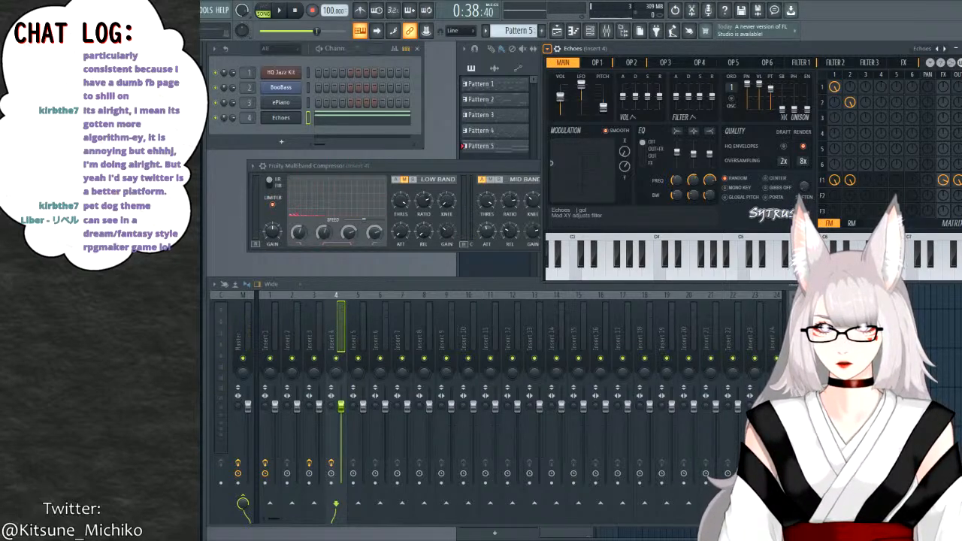
left_click(945, 49)
key("z")
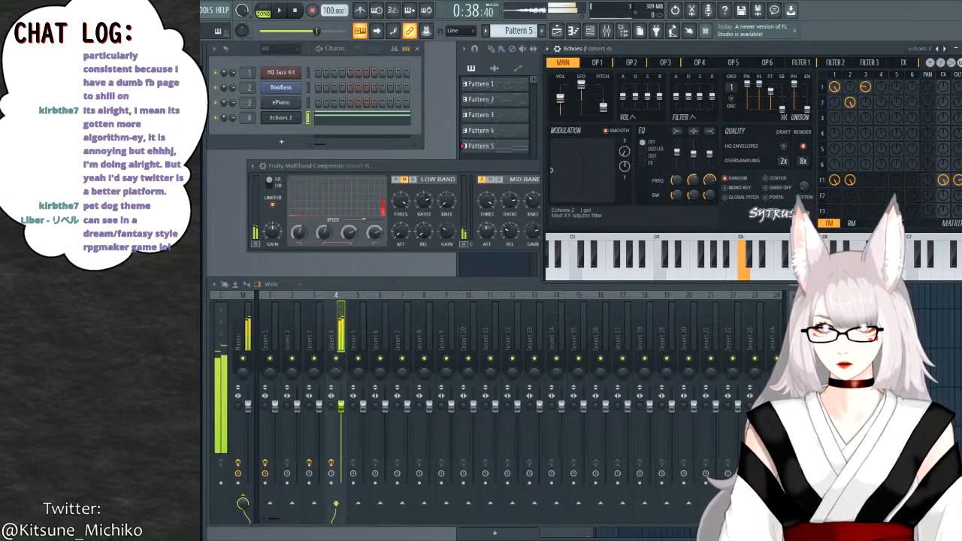
left_click(441, 196)
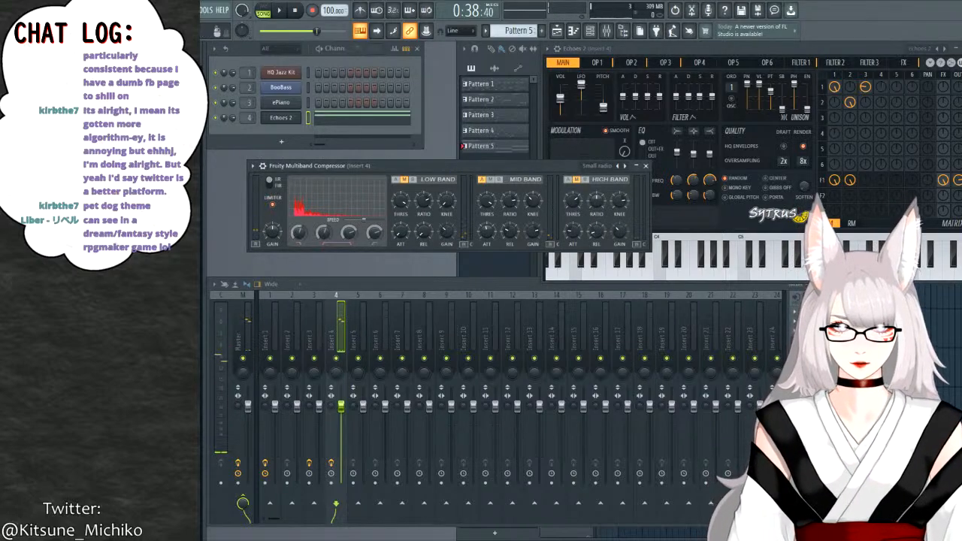
Add Fruity parametric EQ 2 to Insert 4, cut bands 3 to 6 and roll off the low end steeply with band 1.
left_click(794, 334)
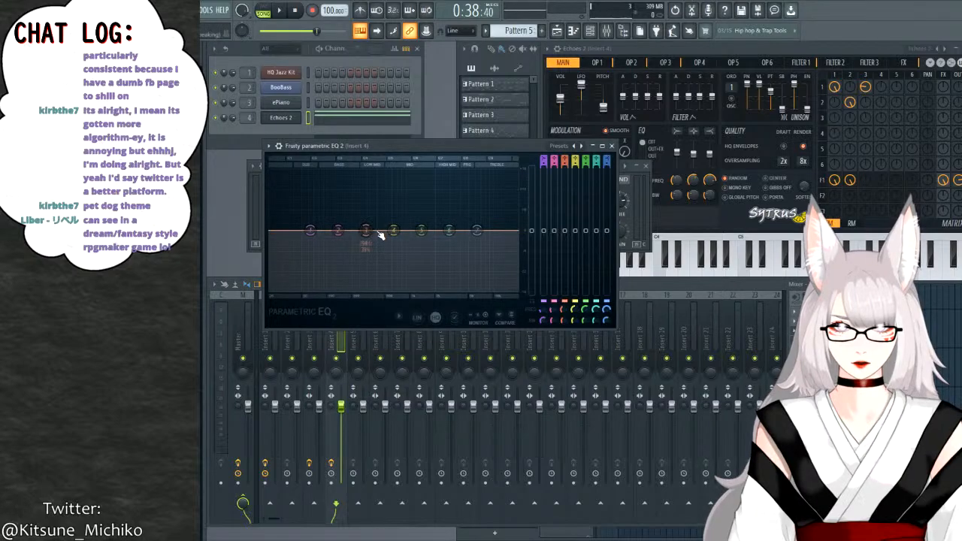
left_click_drag(575, 234, 596, 237)
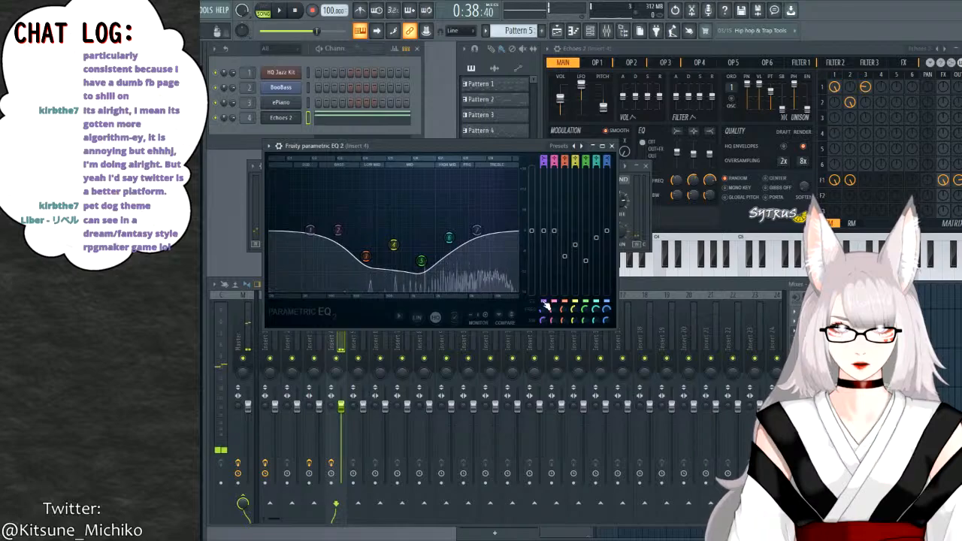
left_click_drag(533, 231, 543, 251)
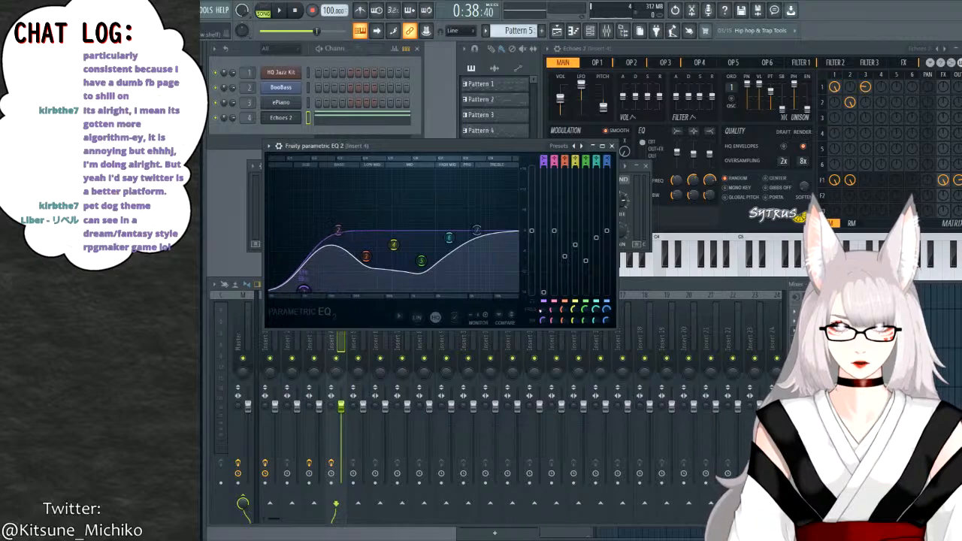
left_click_drag(543, 310, 542, 335)
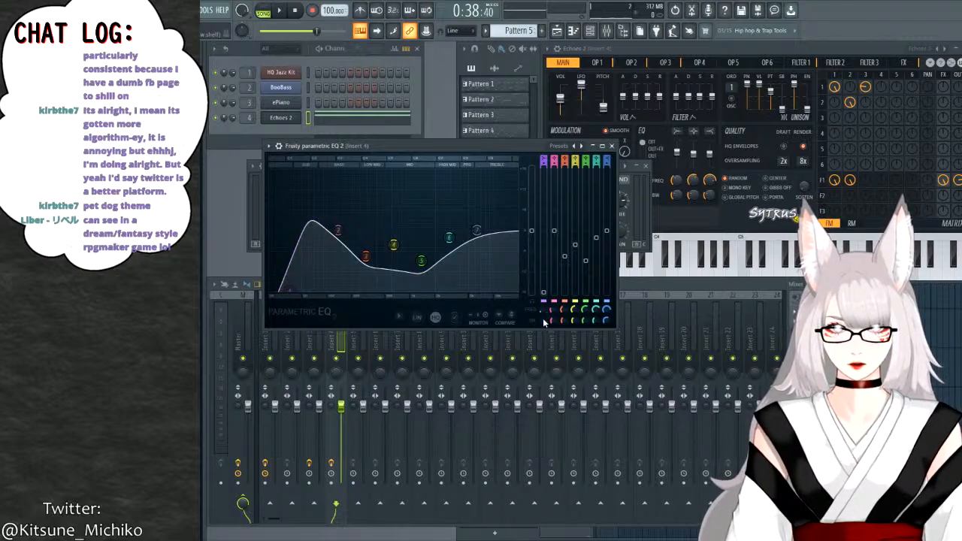
Lower the gains of bands 3, 4, 6 and 7 in the Insert 4 parametric EQ while auditioning notes.
key("space")
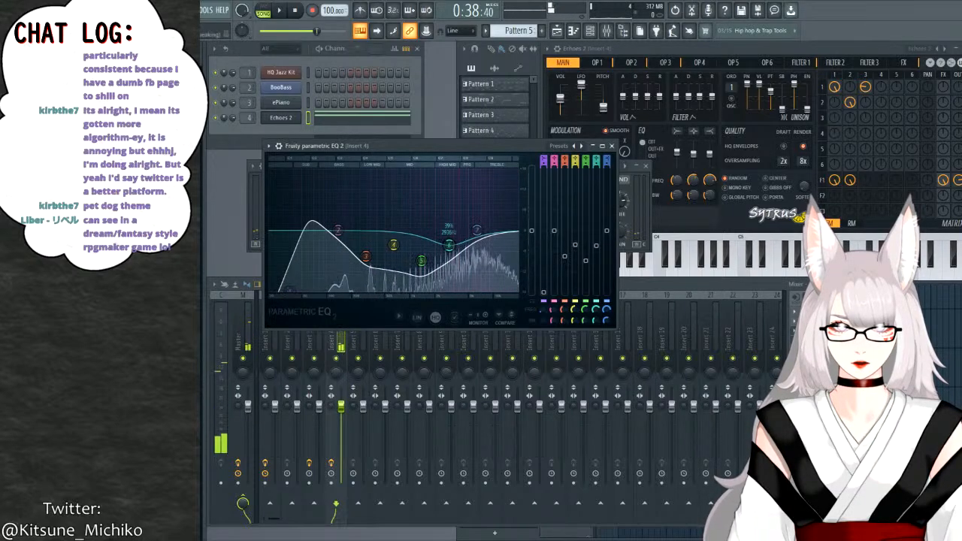
left_click_drag(477, 229, 477, 236)
left_click_drag(607, 238, 609, 243)
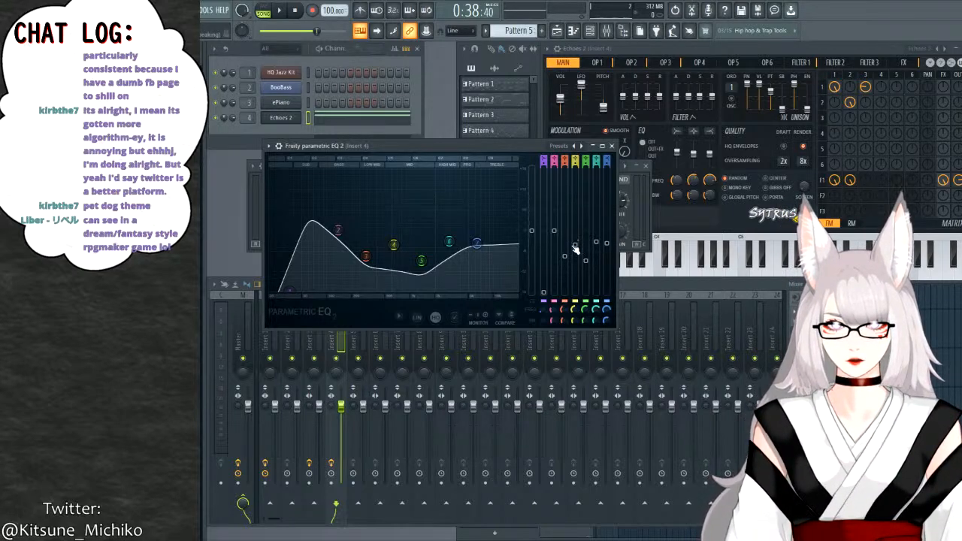
left_click_drag(393, 244, 365, 258)
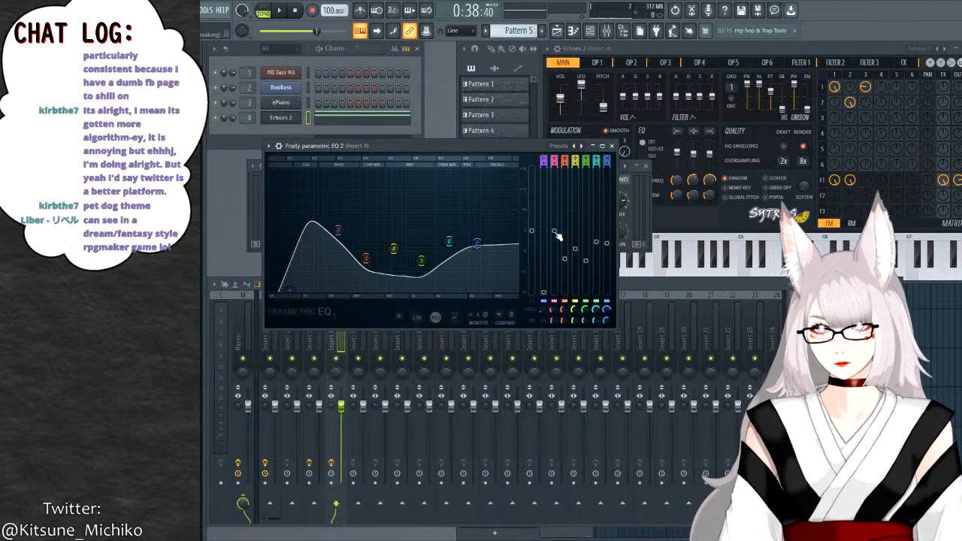
key("q")
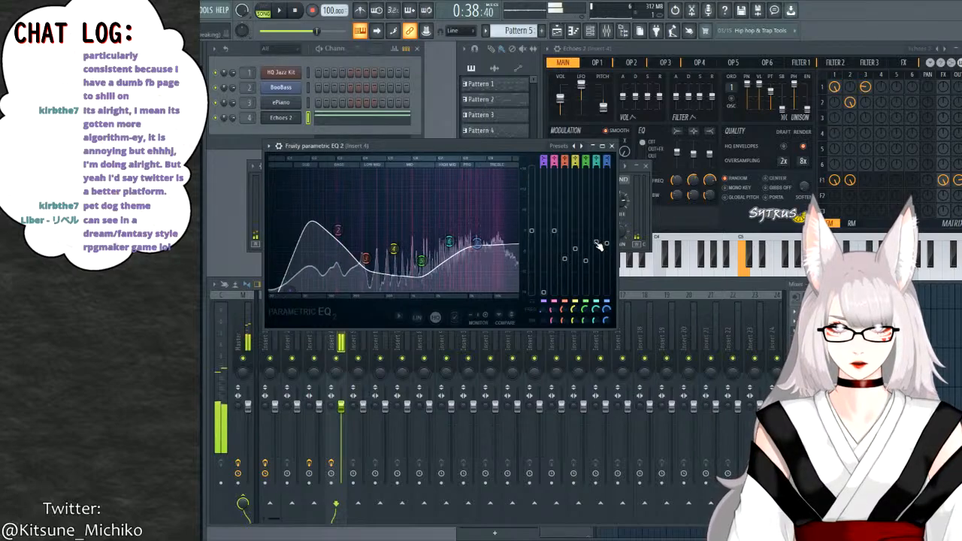
left_click_drag(596, 242, 597, 254)
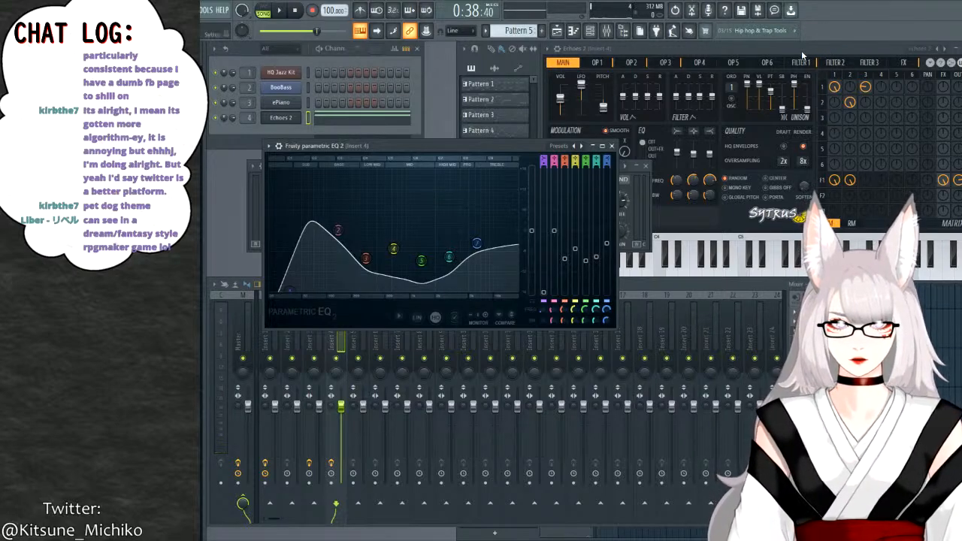
Play the song briefly from bar 17 and open the third channel's FL Keys ePiano.
left_click(283, 11)
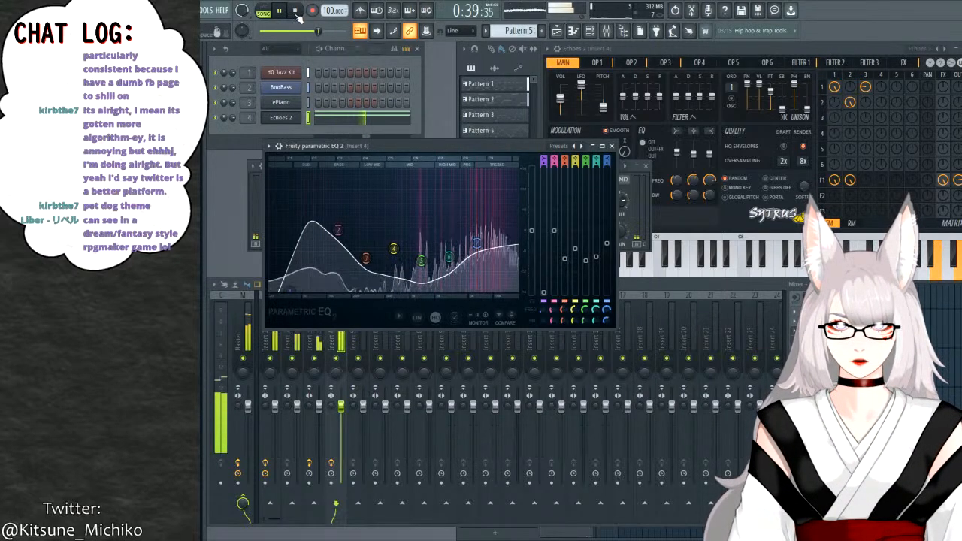
left_click(295, 10)
left_click(280, 103)
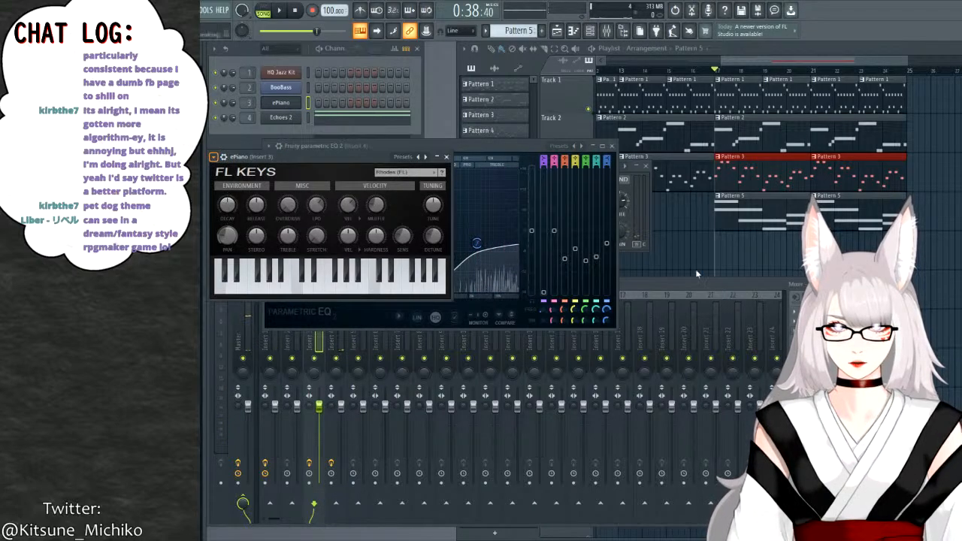
Bring up Fruity Reeverb 2 on the ePiano's Insert 3 and add Fruity Flanger to the same insert.
left_click(278, 308)
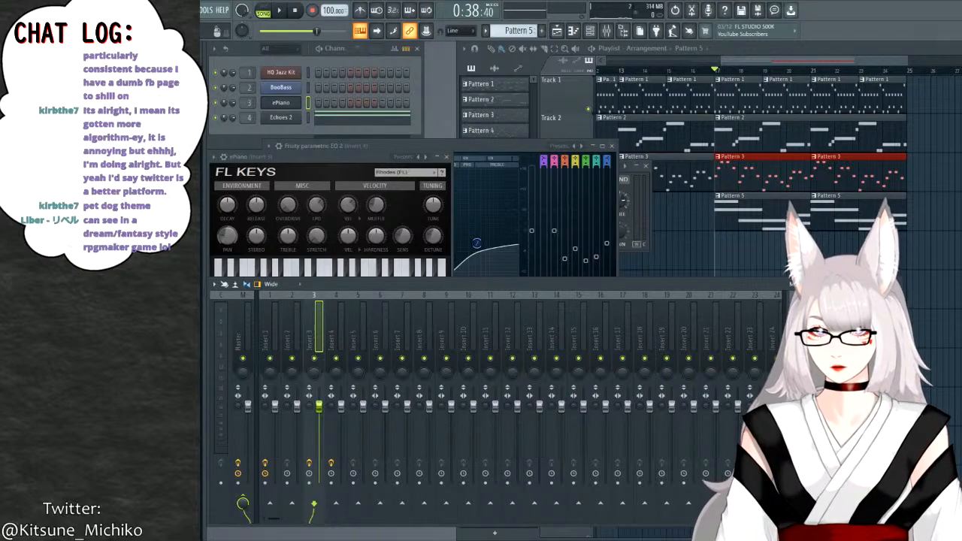
left_click(407, 331)
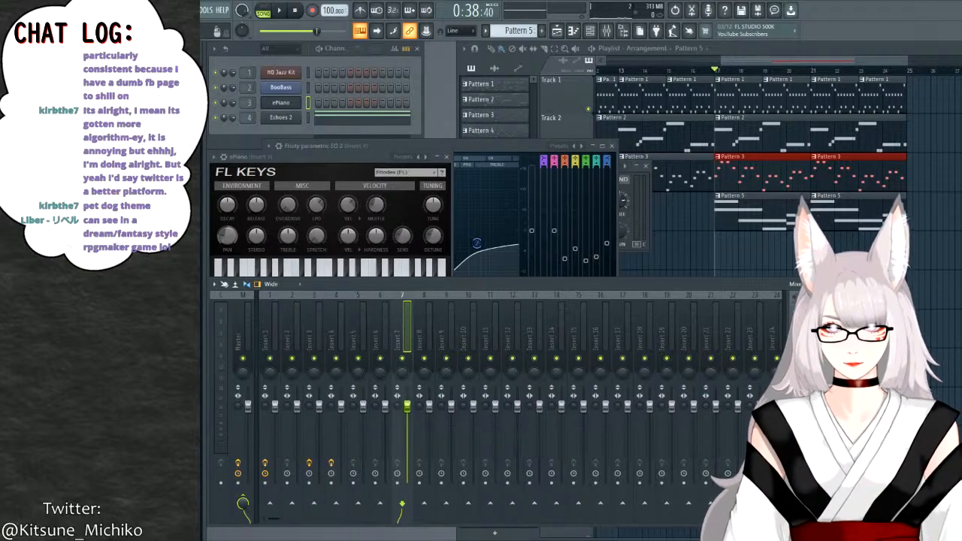
left_click(318, 330)
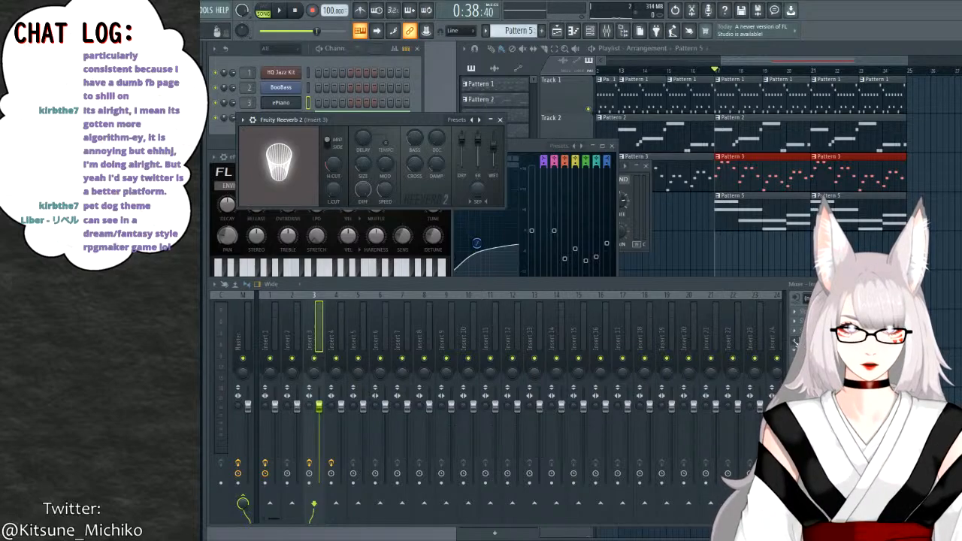
left_click(795, 340)
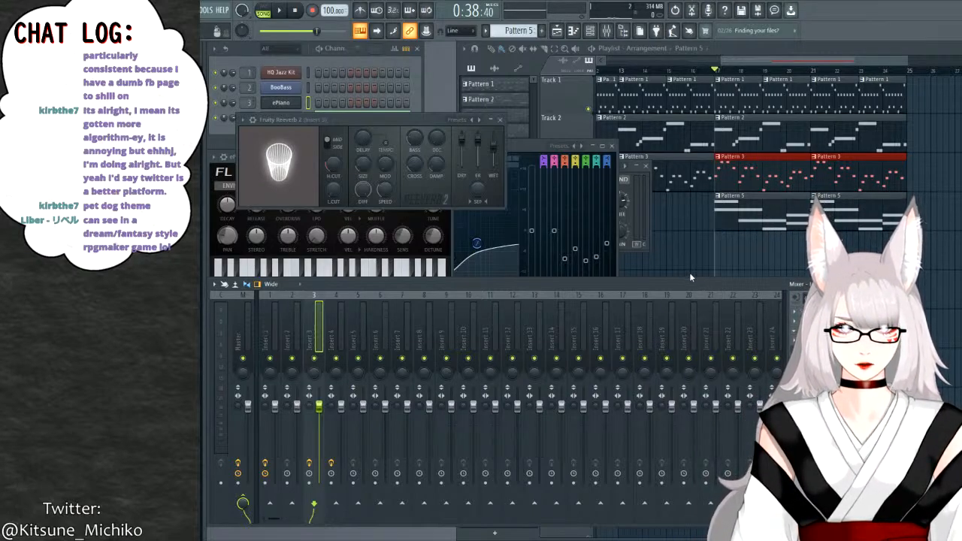
left_click(819, 323)
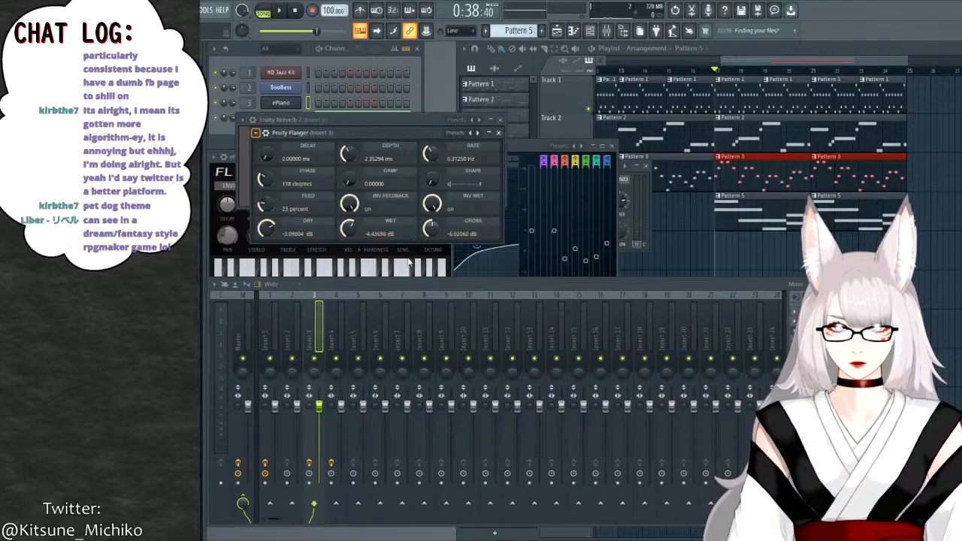
Step through the Insert 3 Fruity Flanger presets, trying Subtle, Ultra Thin, Feel This and Modulation.
left_click(476, 132)
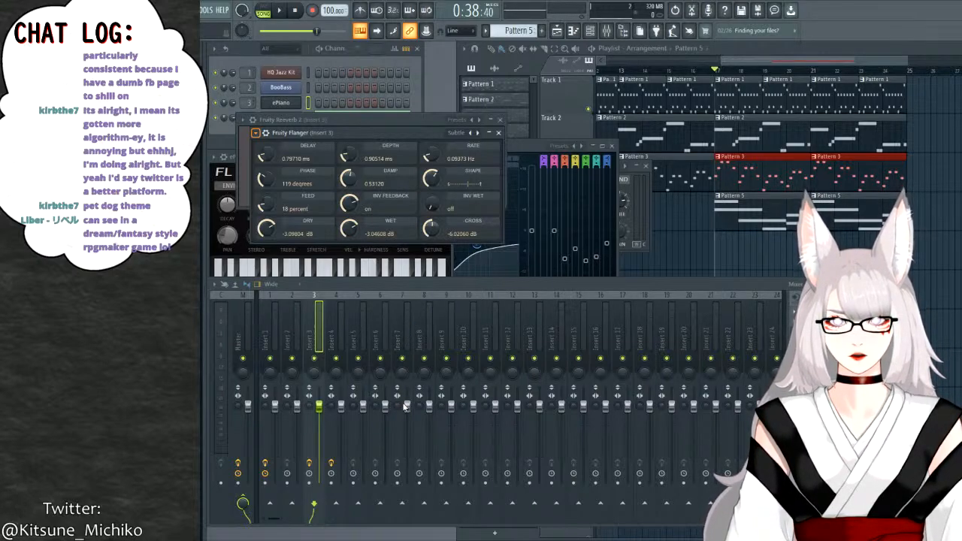
key("Right")
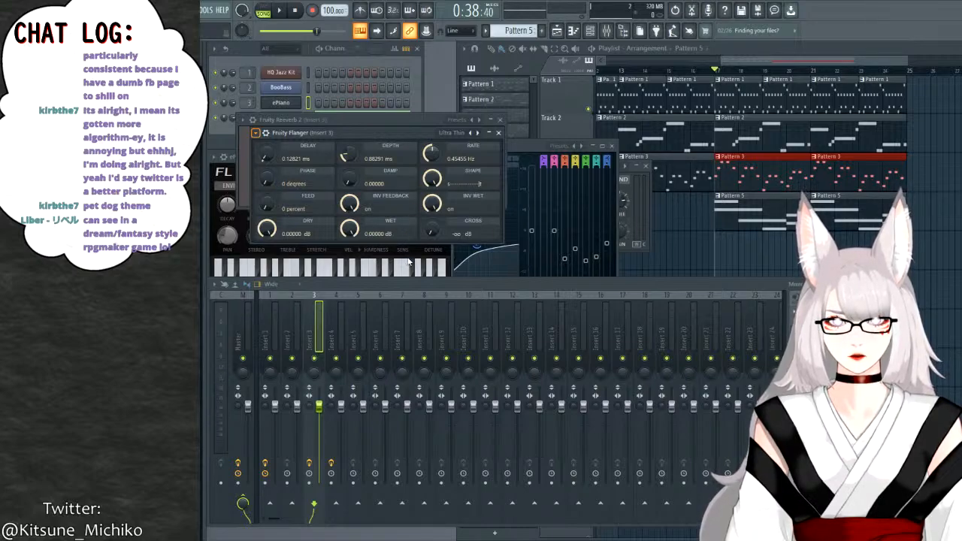
key("Right")
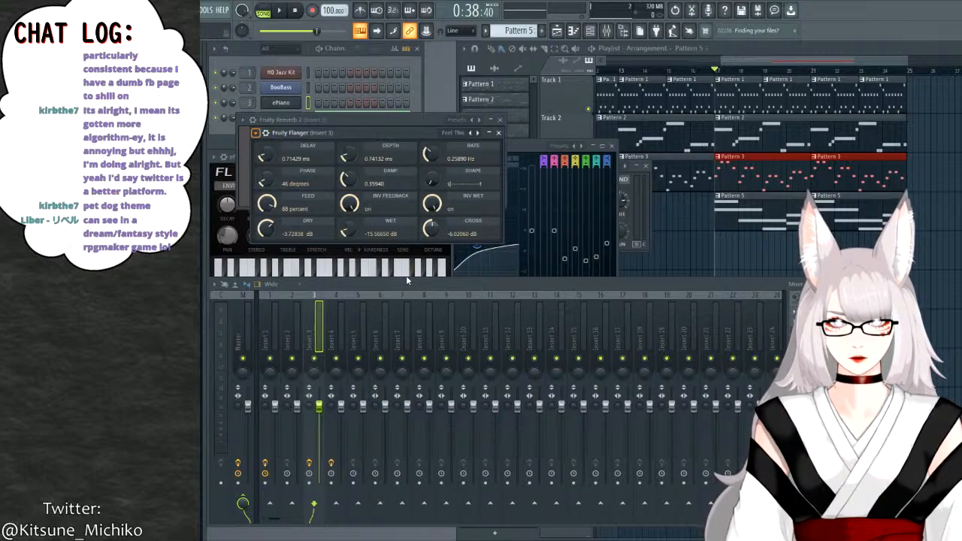
key("Right")
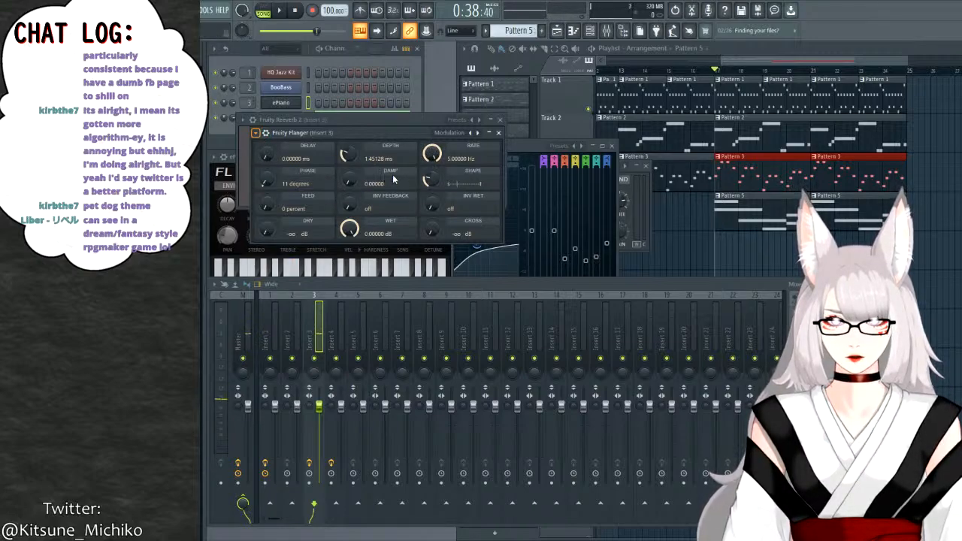
key("Right")
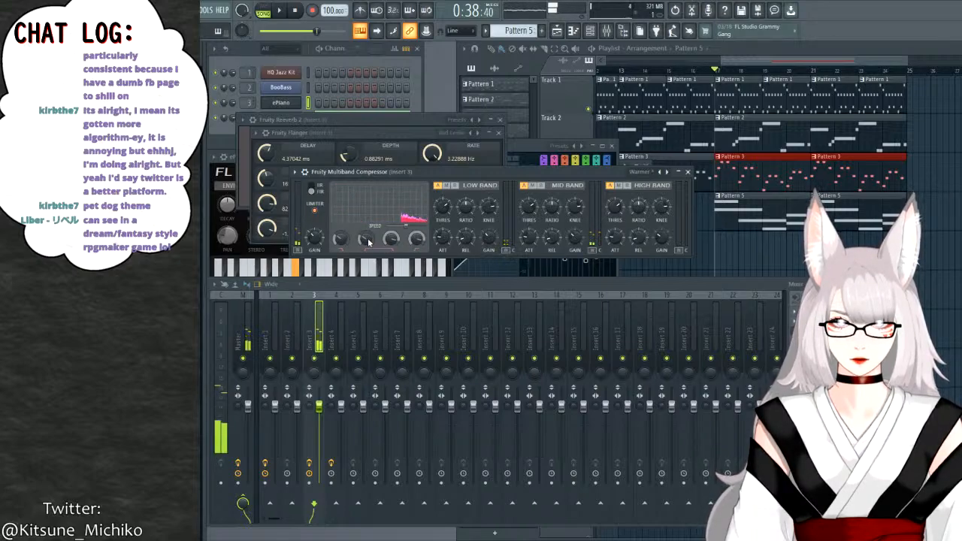
Add Fruity Multiband Compressor with the Warmer preset to Insert 3, tweak its speed setting and play the song briefly.
left_click_drag(368, 240, 366, 240)
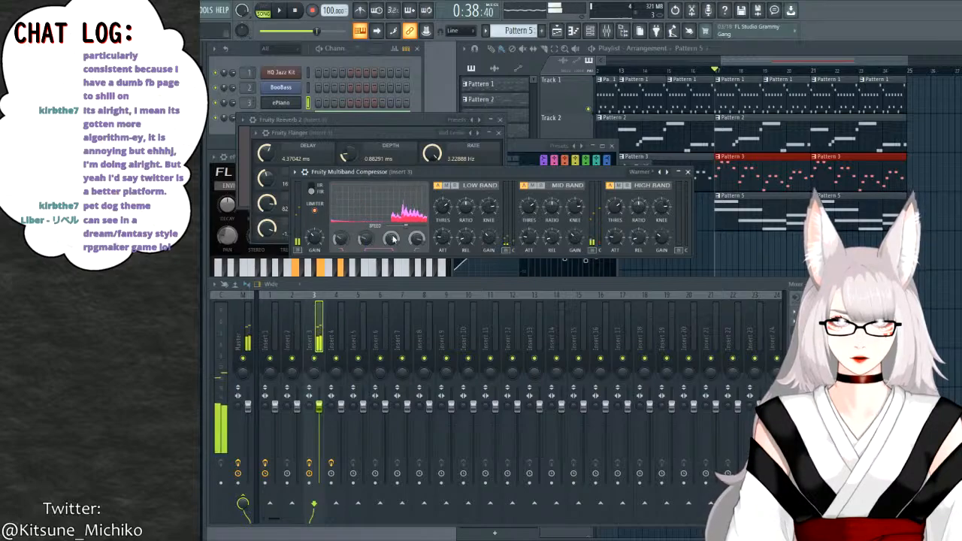
left_click(279, 11)
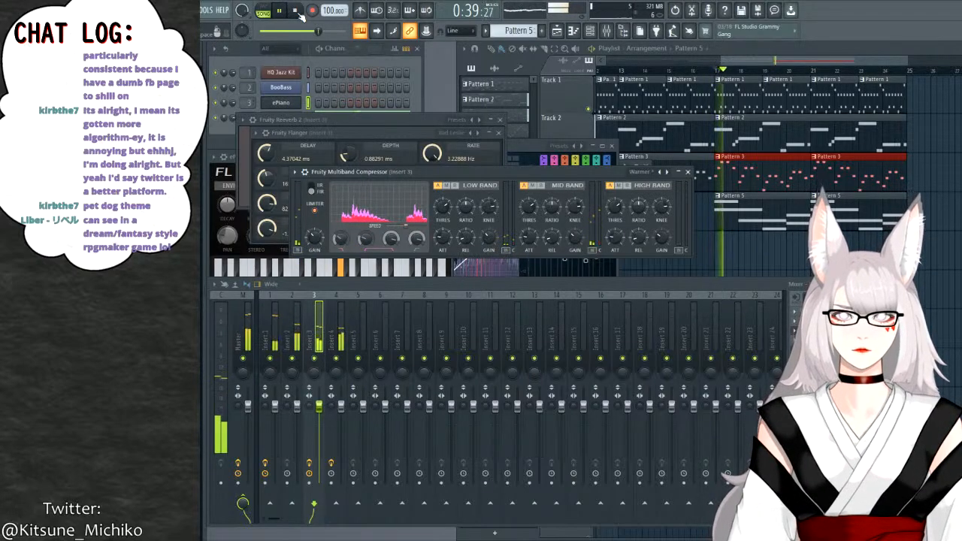
left_click(296, 11)
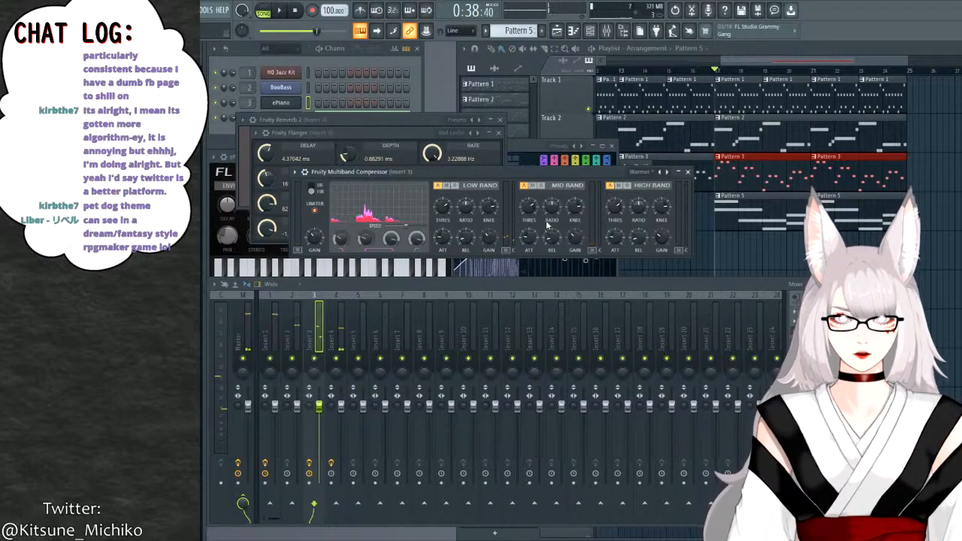
Close the Insert 3 effect windows, the ePiano window and the Insert 4 compressor, leaving the Insert 4 parametric EQ open.
left_click(501, 120)
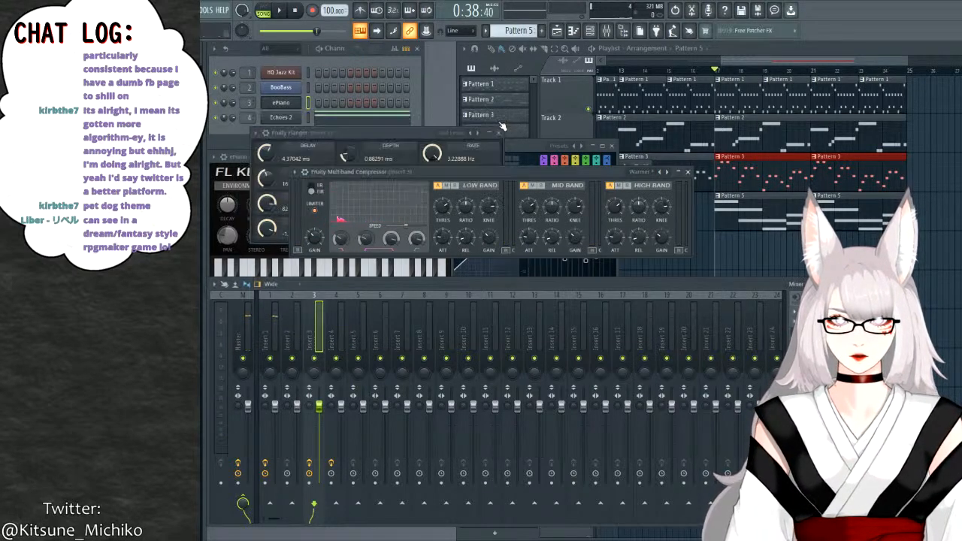
left_click(498, 132)
left_click(501, 130)
left_click(687, 172)
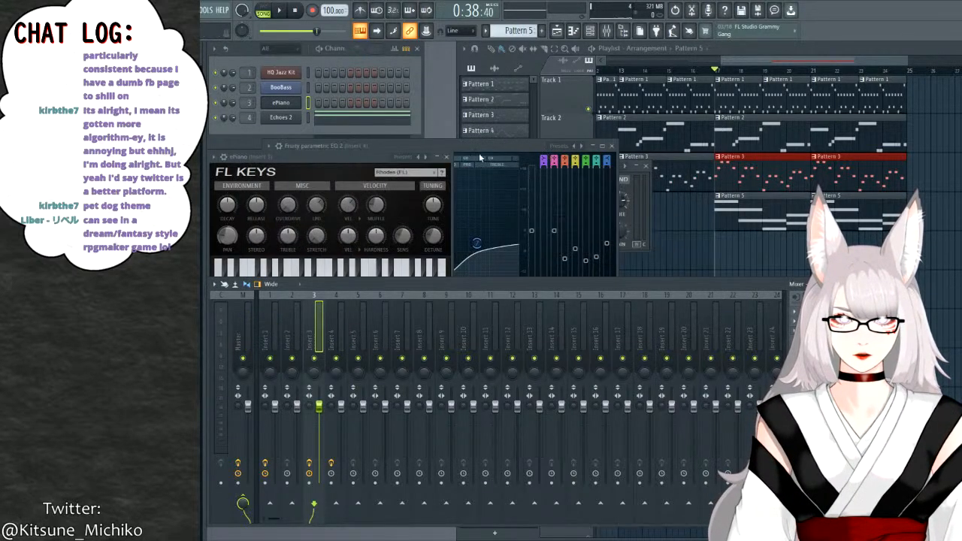
left_click(447, 157)
left_click(576, 158)
left_click(645, 166)
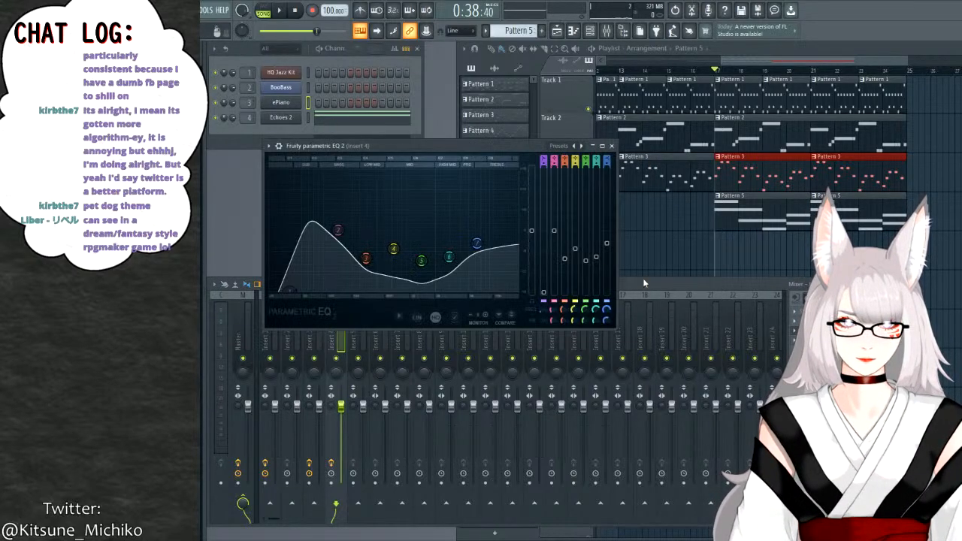
Lower the gains of bands 7 and 6 in the Insert 4 parametric EQ, checking the mix with playback from bar 17.
left_click_drag(476, 271, 476, 285)
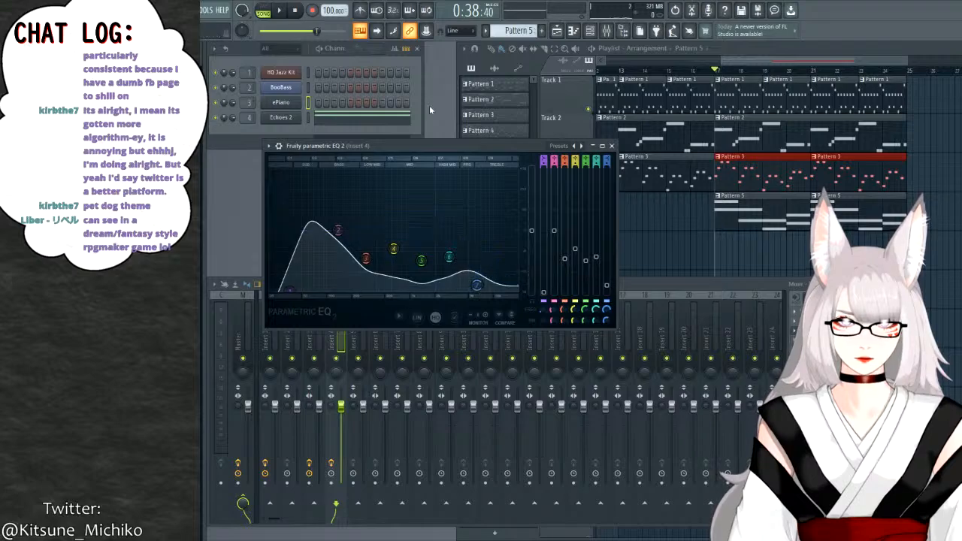
left_click(279, 12)
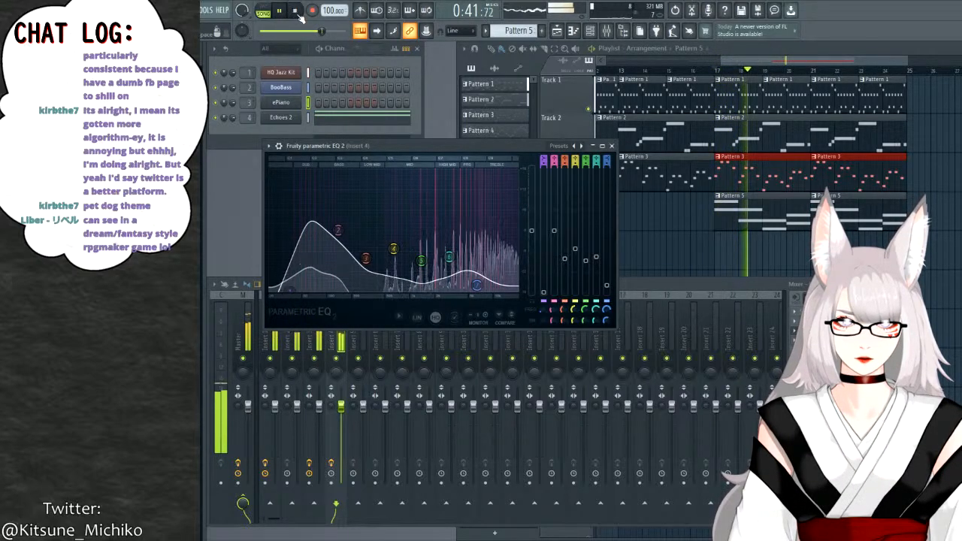
key("space")
left_click_drag(449, 257, 449, 273)
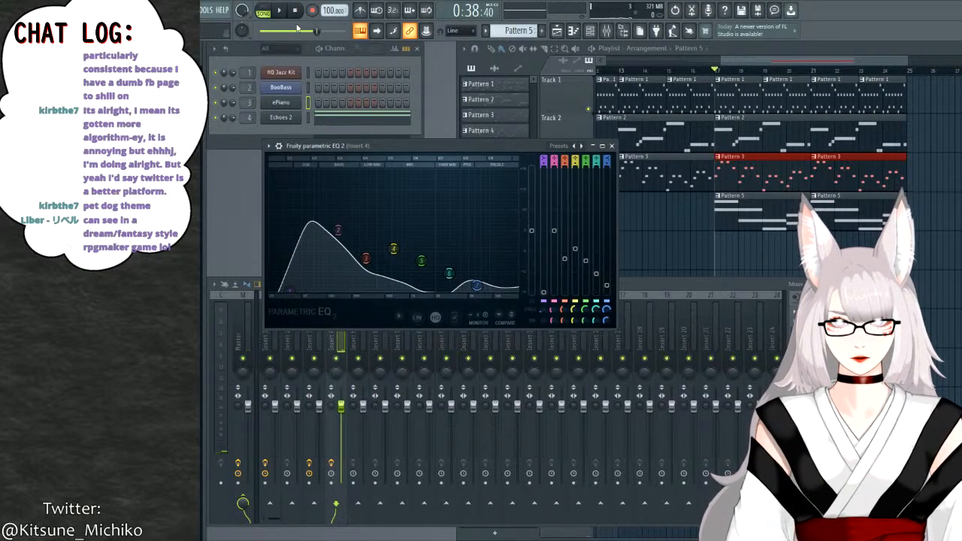
left_click(279, 9)
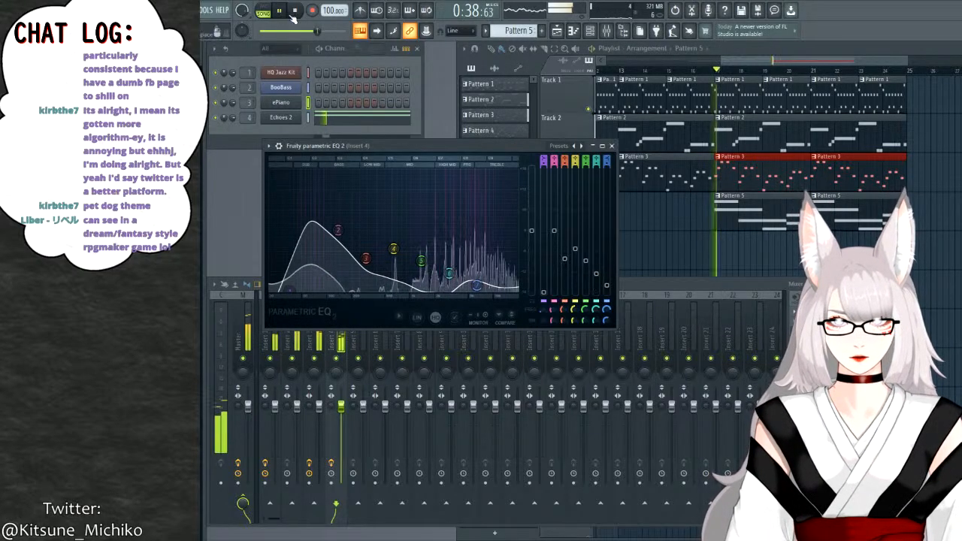
Switch the fourth channel's Sytrus to the Lightspeed 3 preset and raise bands 6 and 7 in the Insert 4 EQ.
left_click(282, 120)
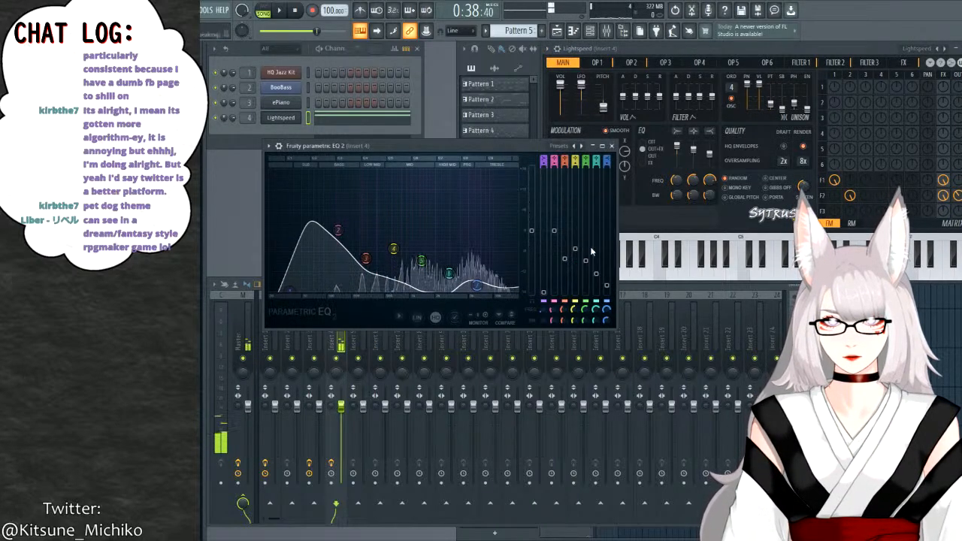
left_click_drag(609, 289, 599, 267)
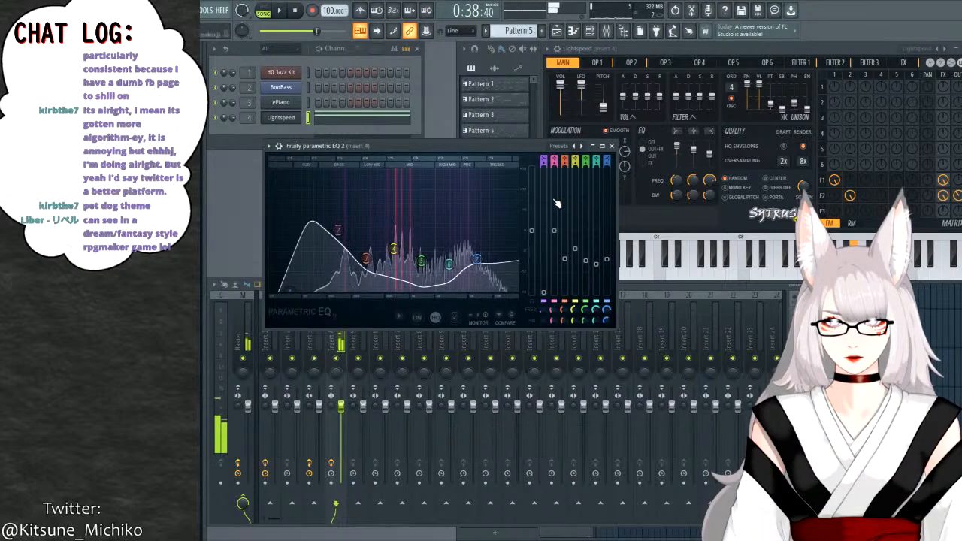
left_click(559, 78)
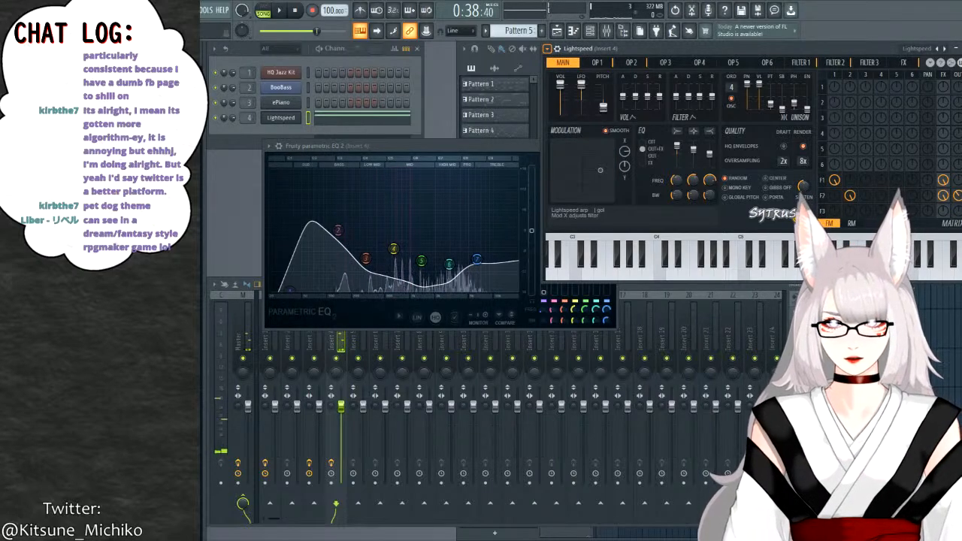
left_click(955, 48)
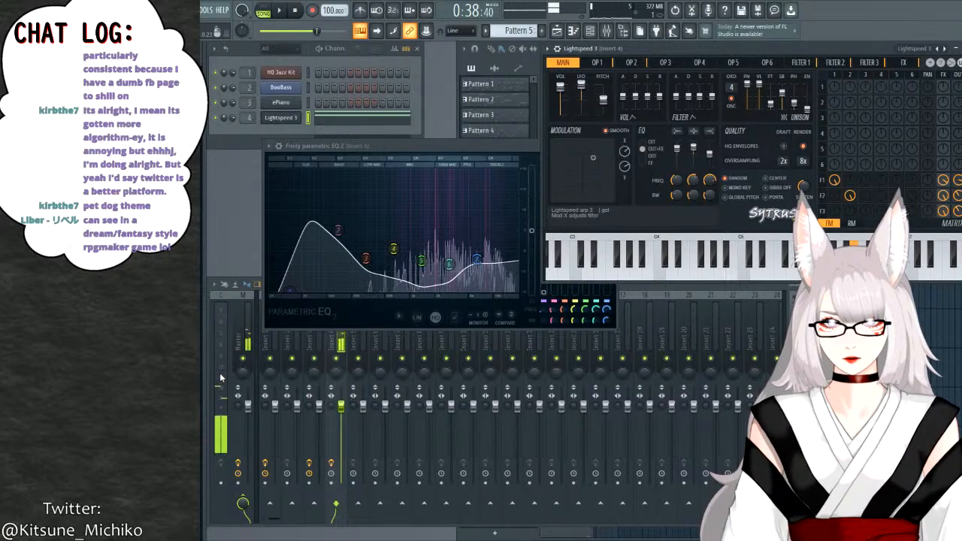
Close the Sytrus window, play the song from bar 17 and replace the second channel's BooBass with FLEX.
left_click(288, 12)
left_click(279, 11)
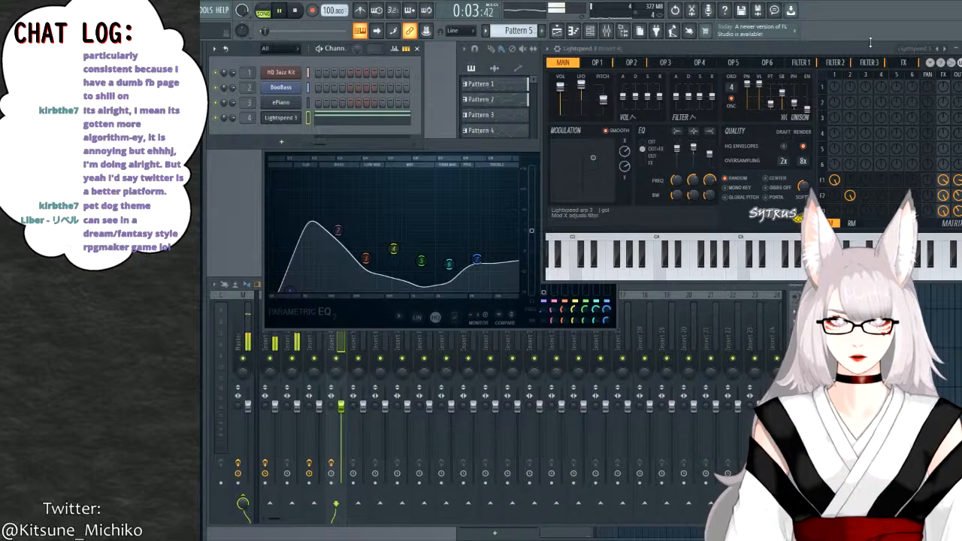
key("Escape")
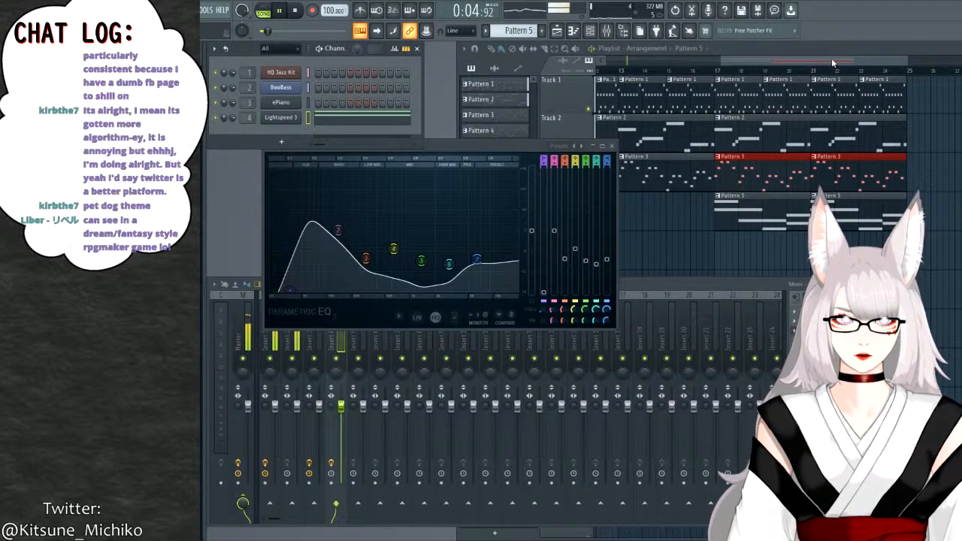
left_click(718, 70)
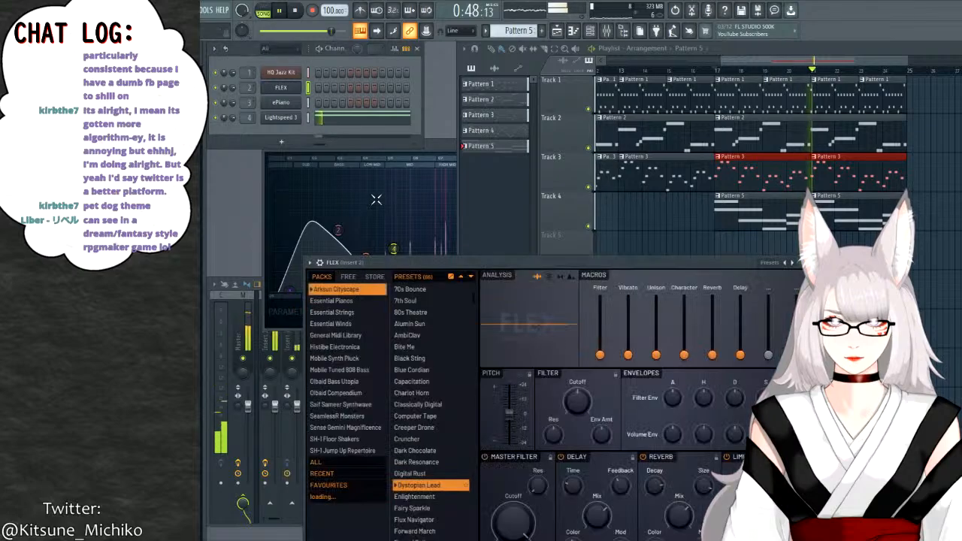
key("space")
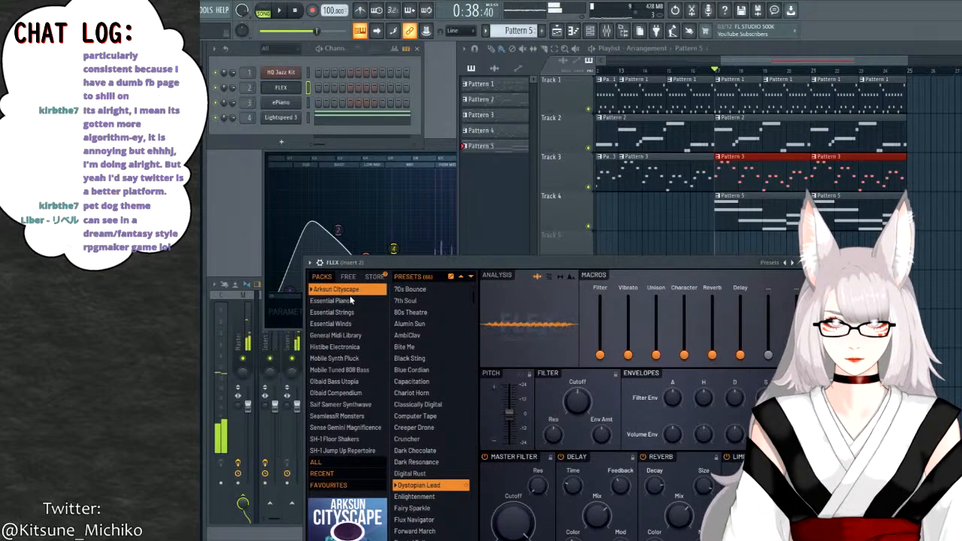
Move the FLEX window clear of the channel rack and load Coin Sweeper from the Olbaid Bass Utopia pack.
left_click_drag(388, 263, 310, 109)
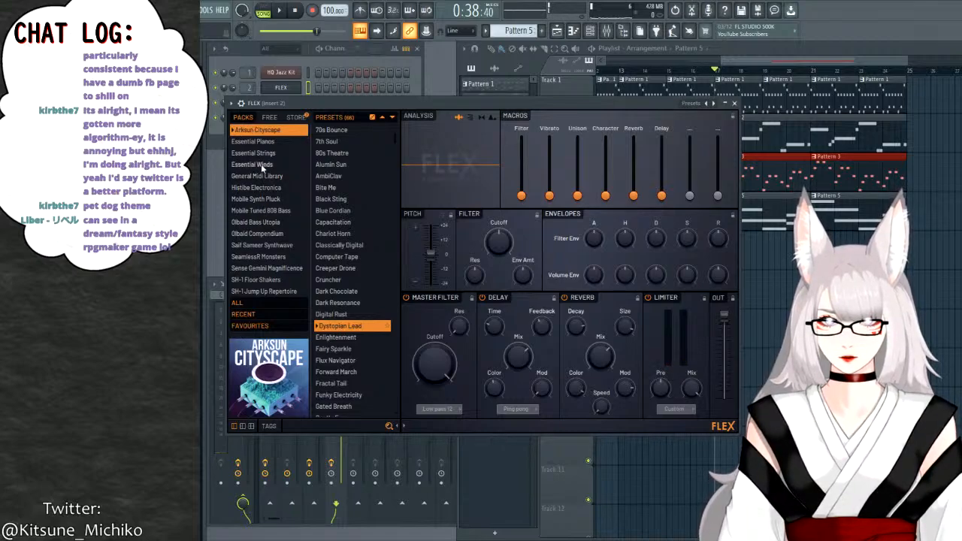
left_click(267, 224)
left_click(340, 243)
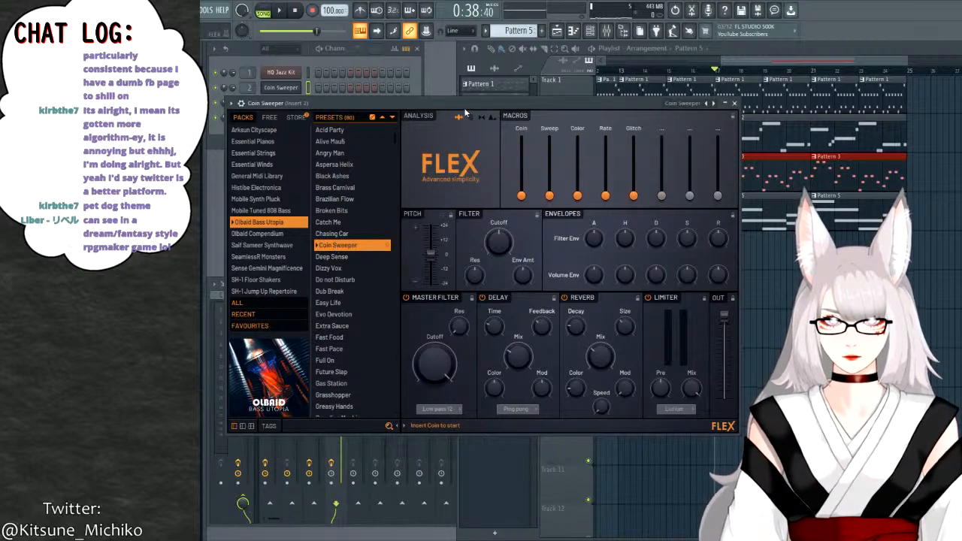
left_click_drag(466, 113, 476, 137)
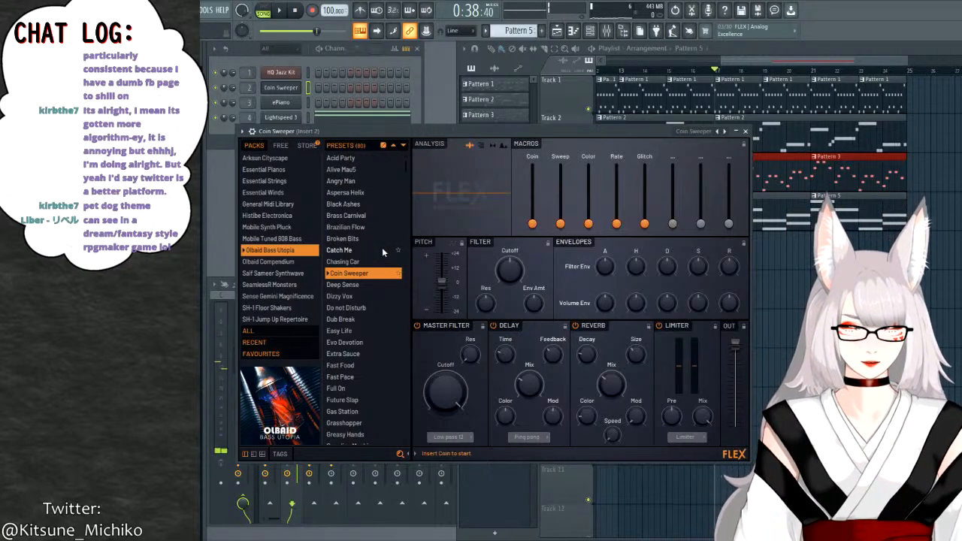
Audition the Dub Break, Low Blow and Nuclear Bit presets from the Olbaid Bass Utopia pack in FLEX.
left_click(348, 320)
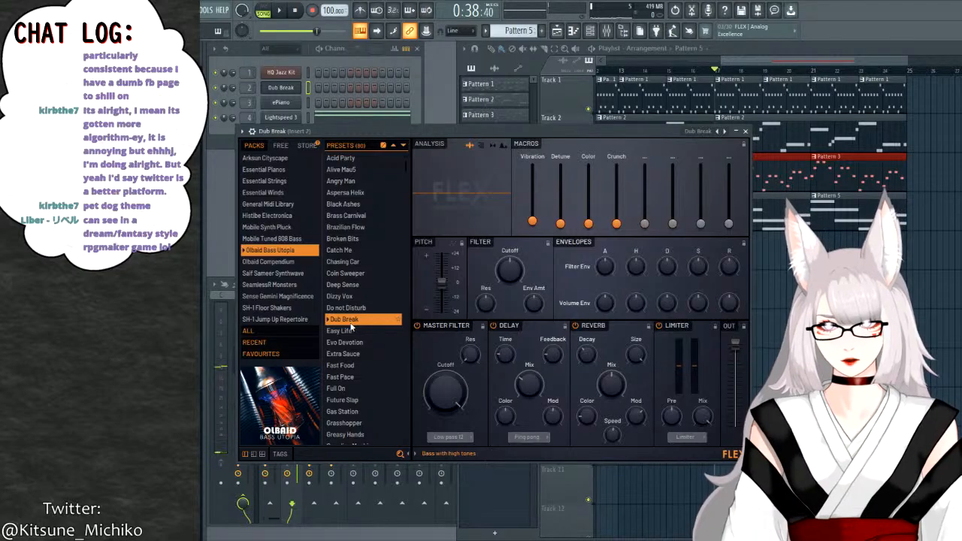
scroll(353, 328, "down", 8)
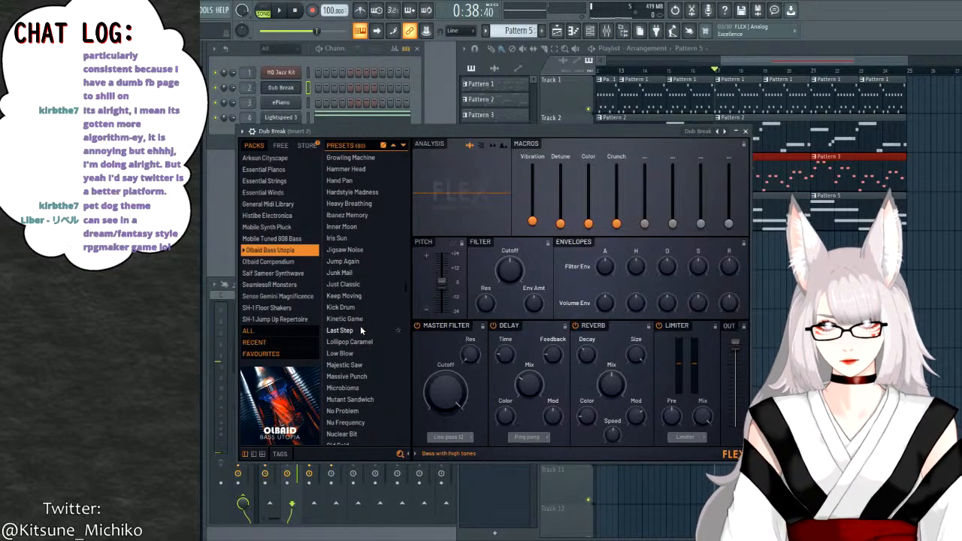
scroll(364, 327, "down", 4)
left_click(354, 259)
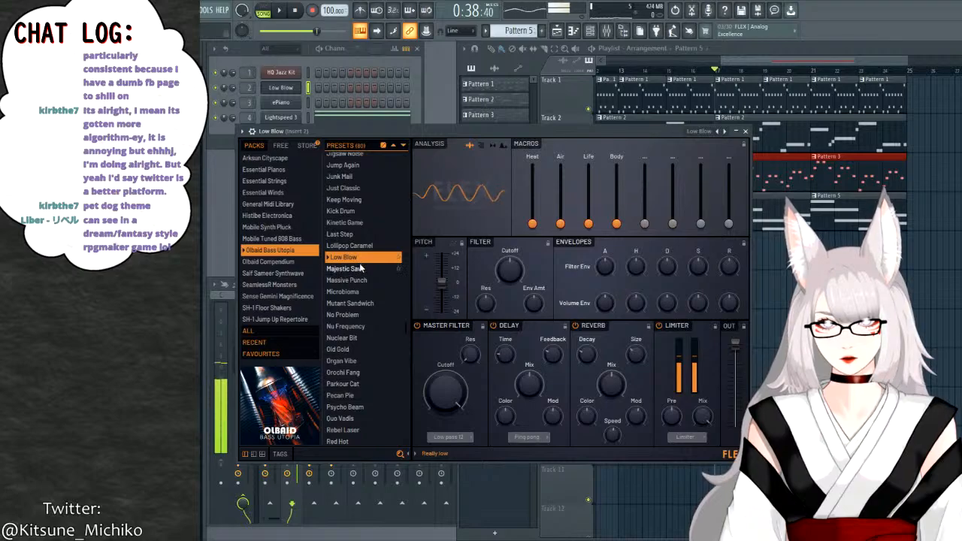
left_click(358, 338)
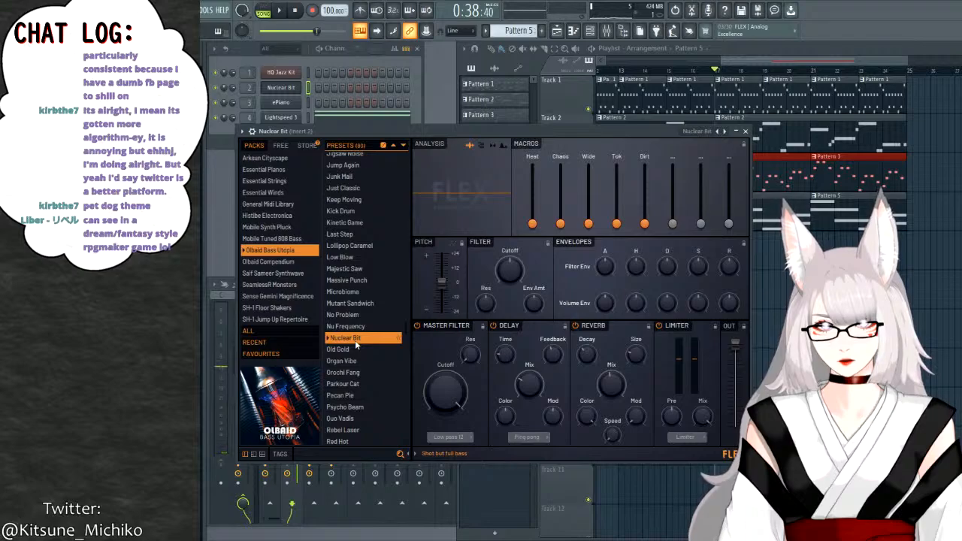
Audition the Nuclear Bit, Psycho Beam, Round Hit and Square Roots presets from the Olbaid Bass Utopia pack in FLEX.
left_click(356, 340)
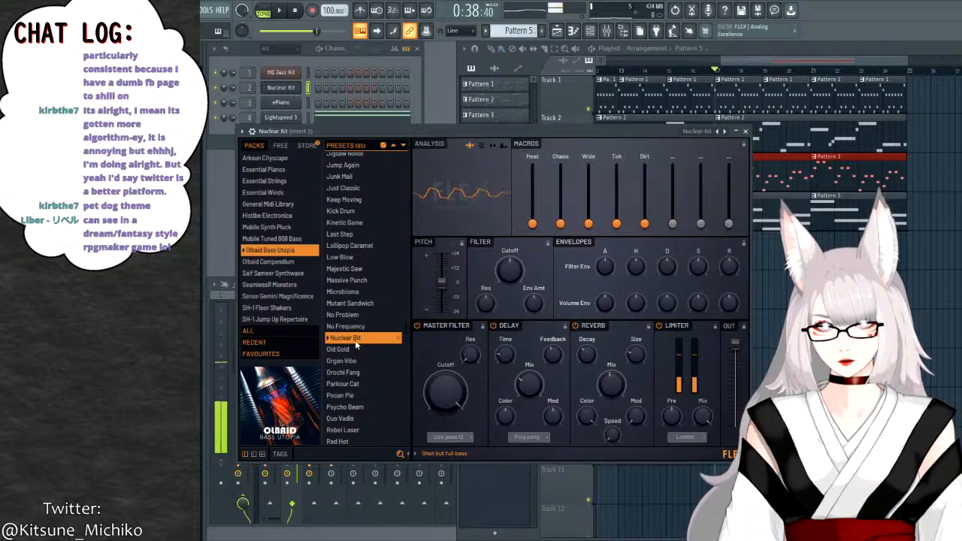
left_click(344, 407)
scroll(364, 386, "down", 4)
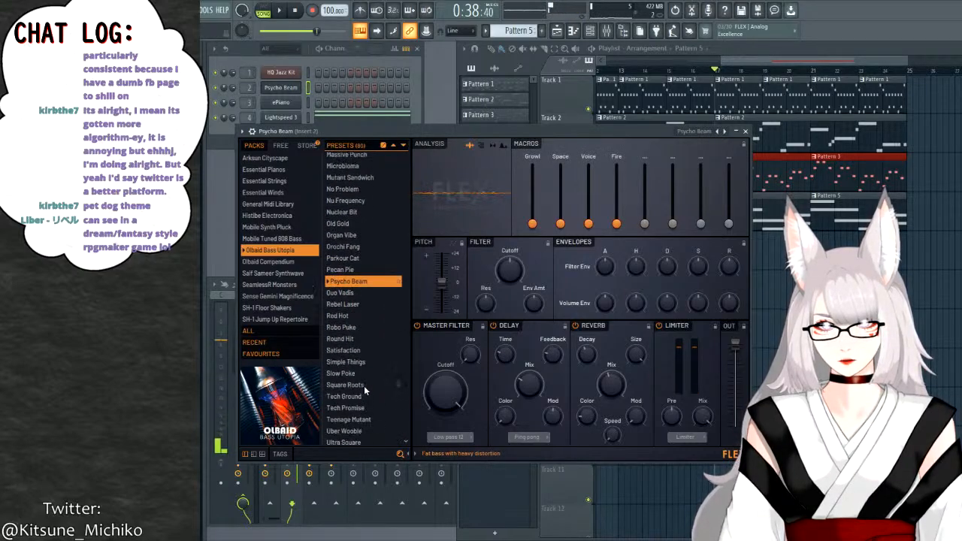
scroll(364, 385, "down", 2)
left_click(351, 273)
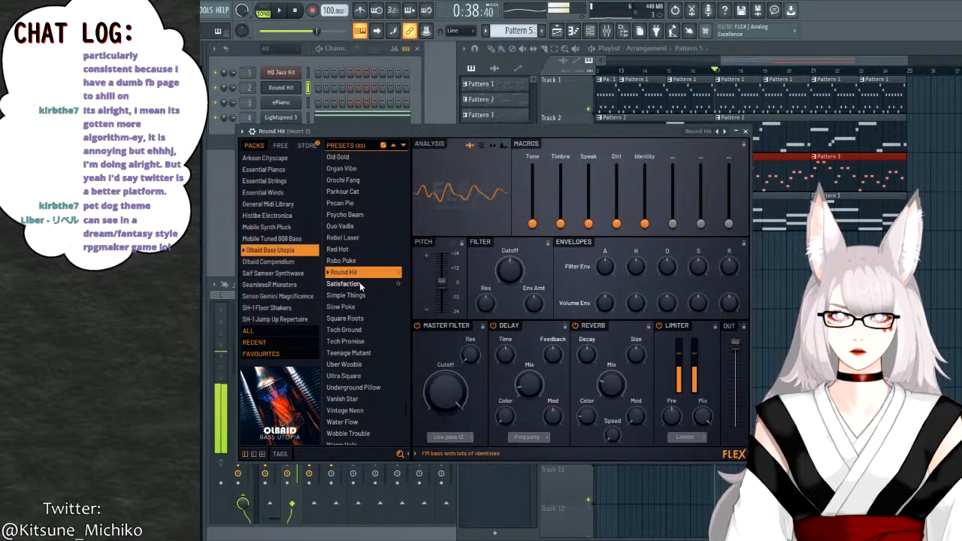
left_click(358, 317)
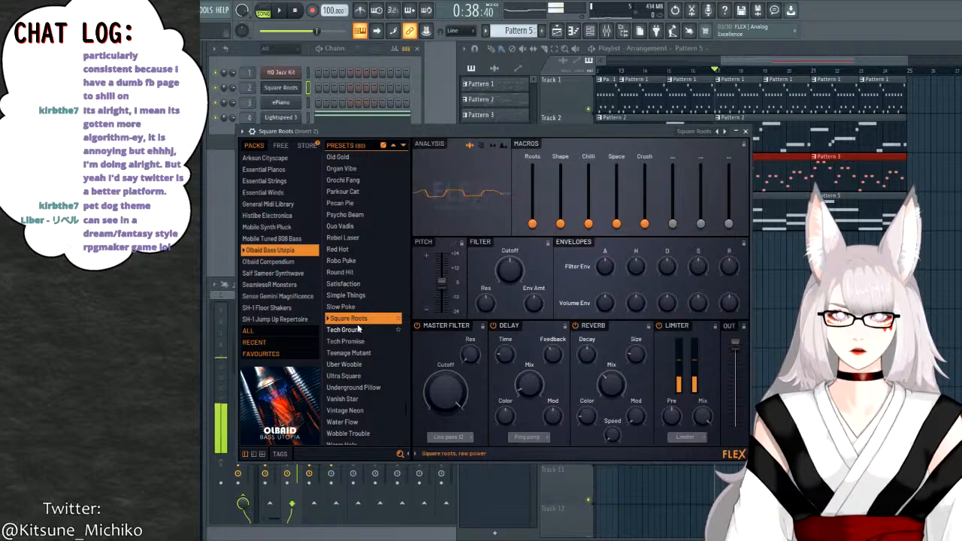
Audition Uber Wooble, Worm Hole, Wobble Trouble, Alive Mau5 and Acid Party from the Olbaid Bass Utopia pack.
scroll(376, 345, "down", 3)
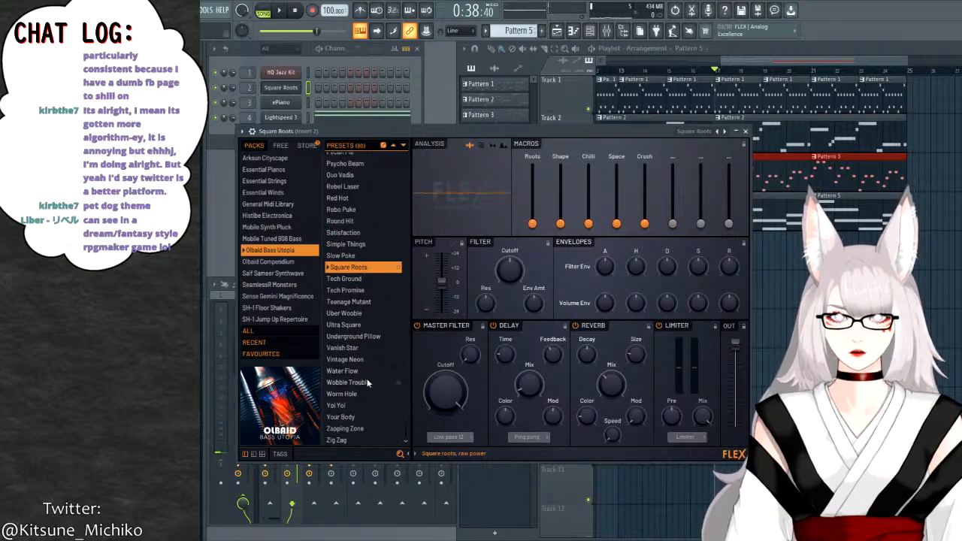
left_click(356, 311)
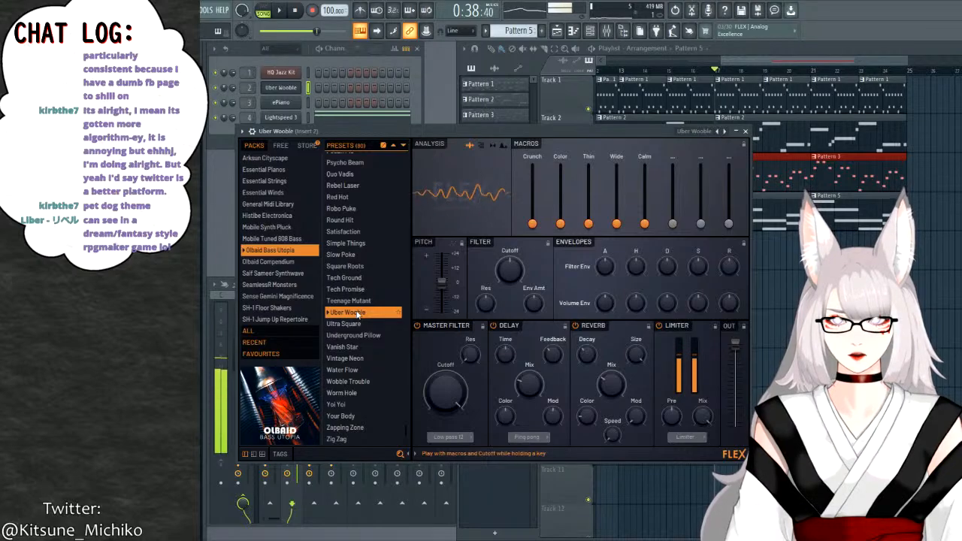
left_click(357, 393)
left_click(361, 382)
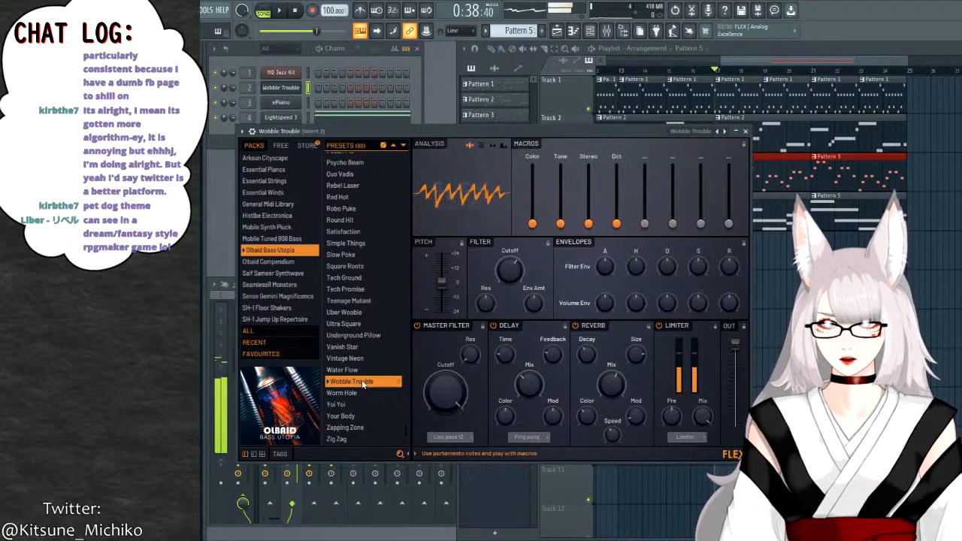
scroll(362, 381, "up", 15)
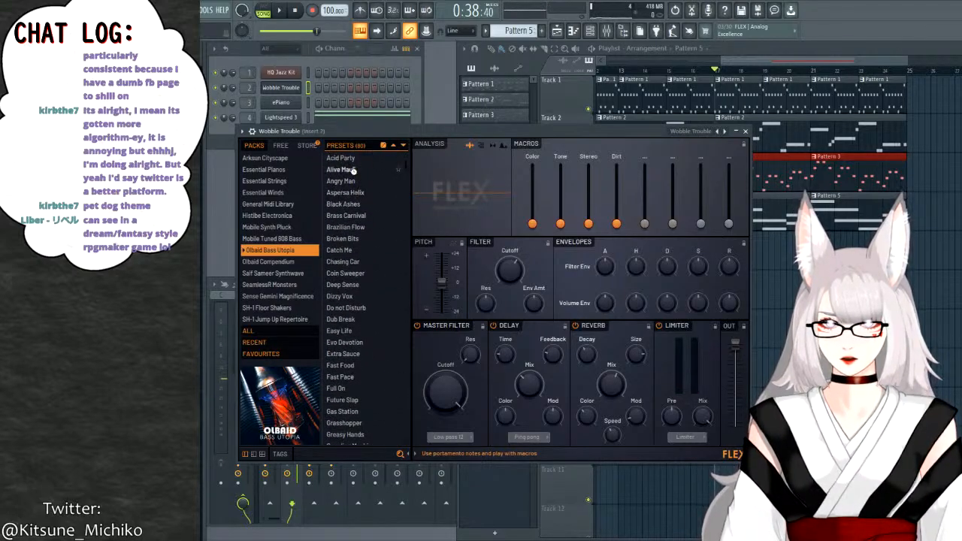
left_click(353, 171)
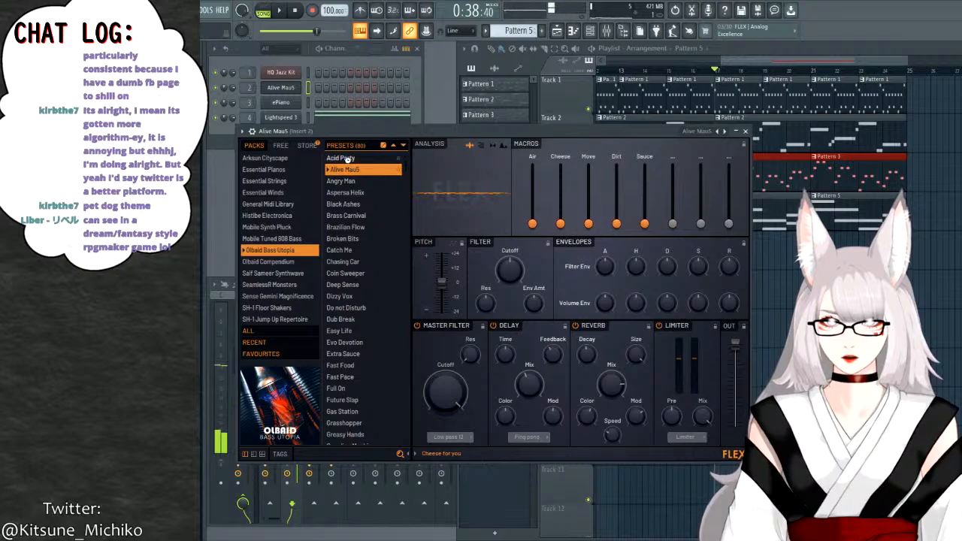
left_click(347, 159)
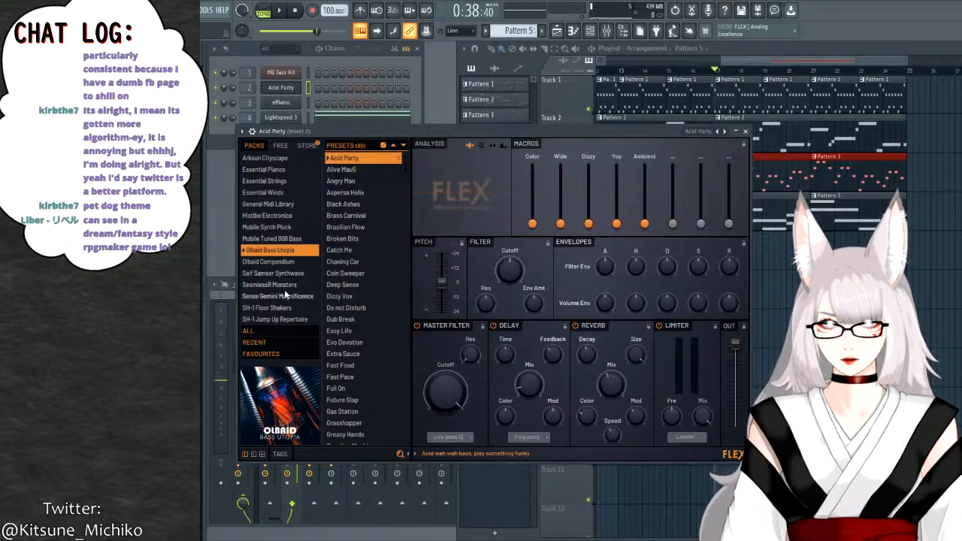
Switch FLEX to the General Midi Library pack and audition its Bass & Lead and Contrabass presets.
left_click(277, 205)
scroll(367, 226, "down", 3)
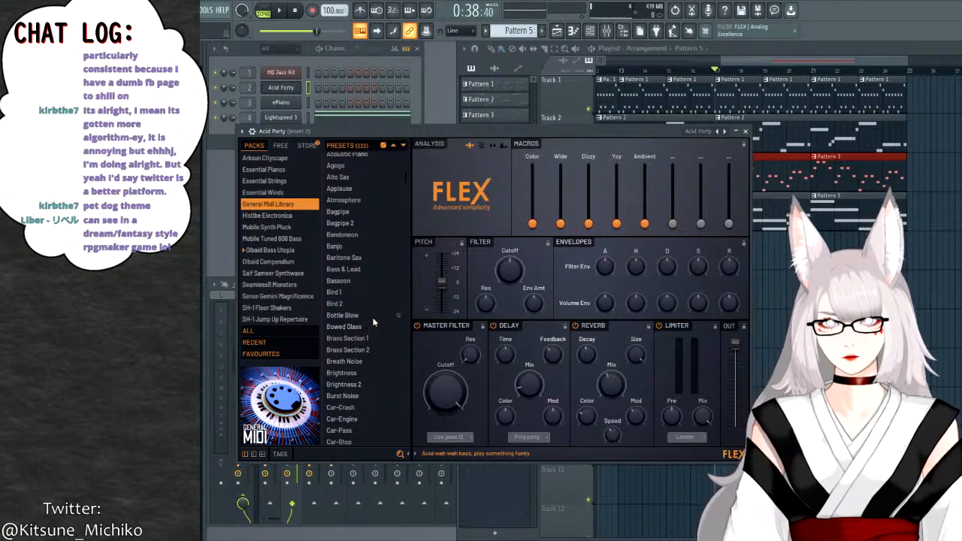
left_click(359, 269)
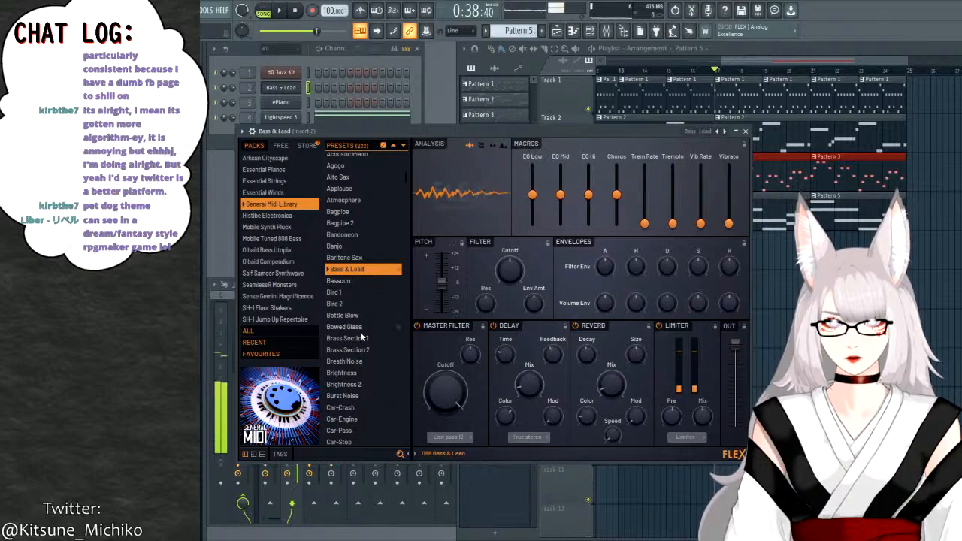
scroll(357, 308, "down", 10)
scroll(366, 325, "up", 2)
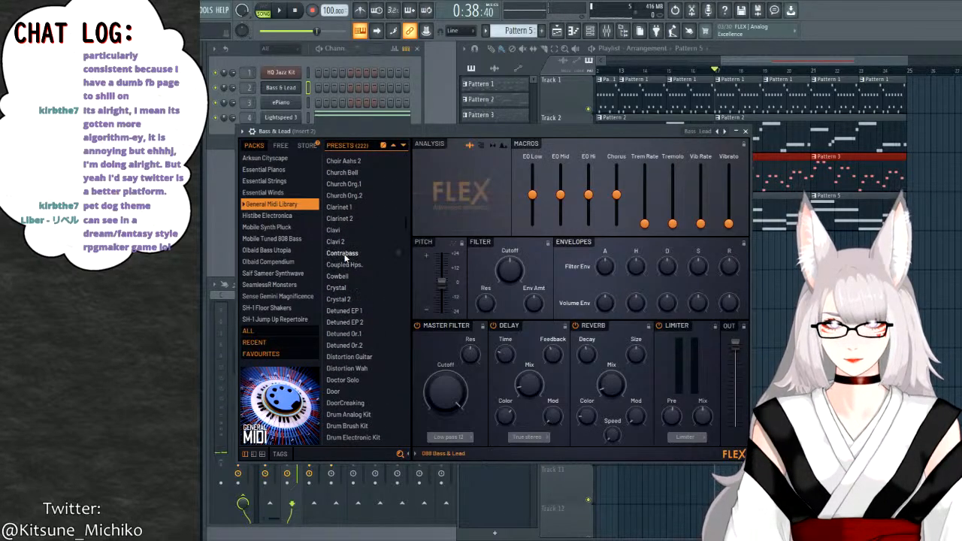
left_click(346, 254)
Audition Electric Funk Guitar, Electric Finger Bass and Electric Pick Bass, and load Electric Pick Bass 2 for the second channel.
scroll(363, 308, "down", 10)
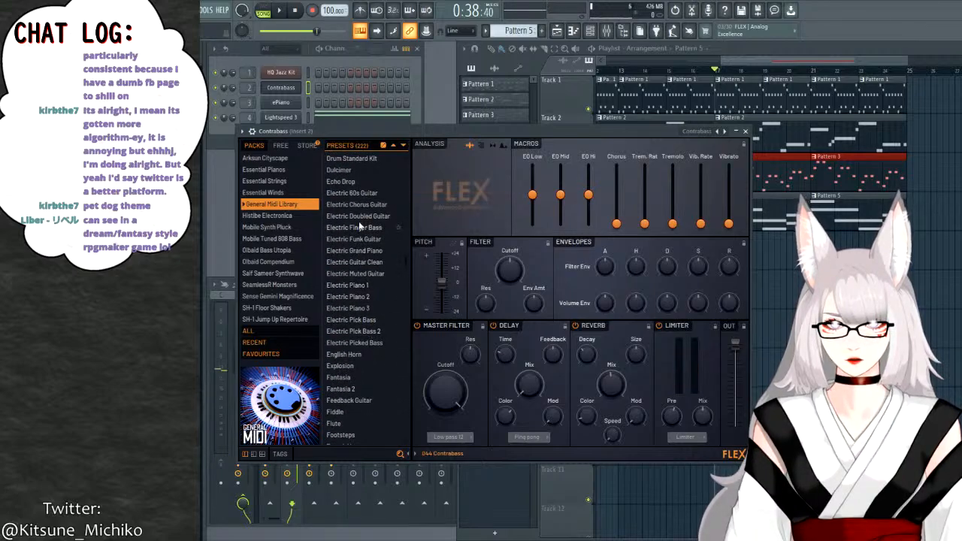
left_click(365, 239)
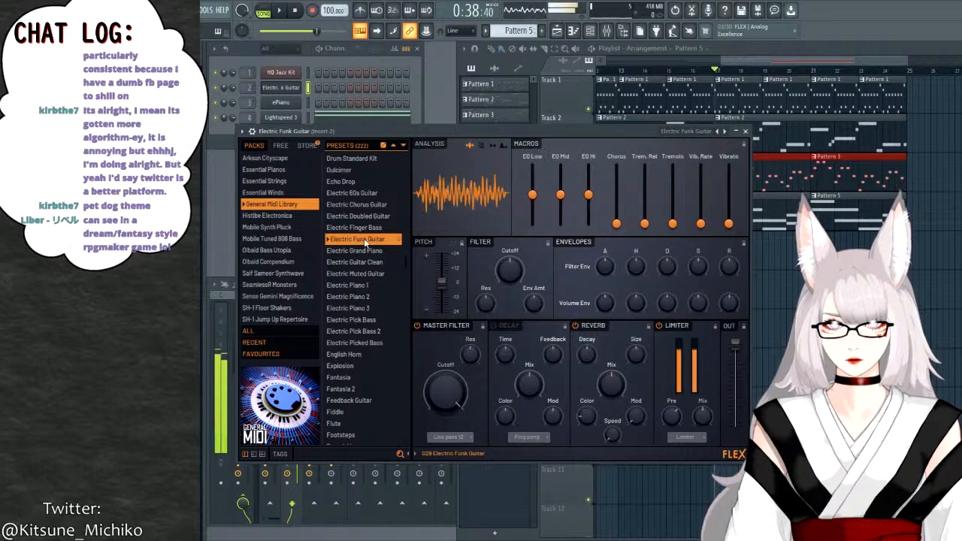
left_click(361, 227)
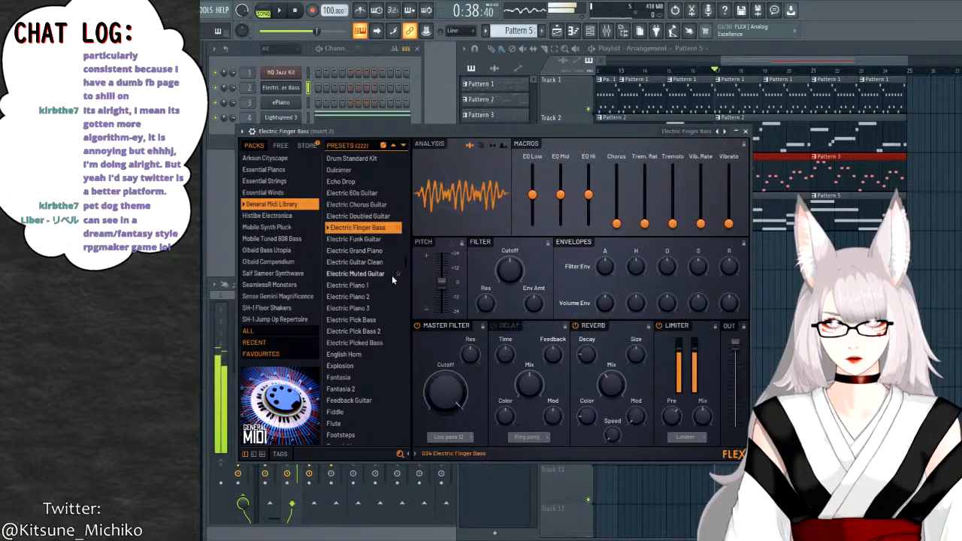
left_click(374, 320)
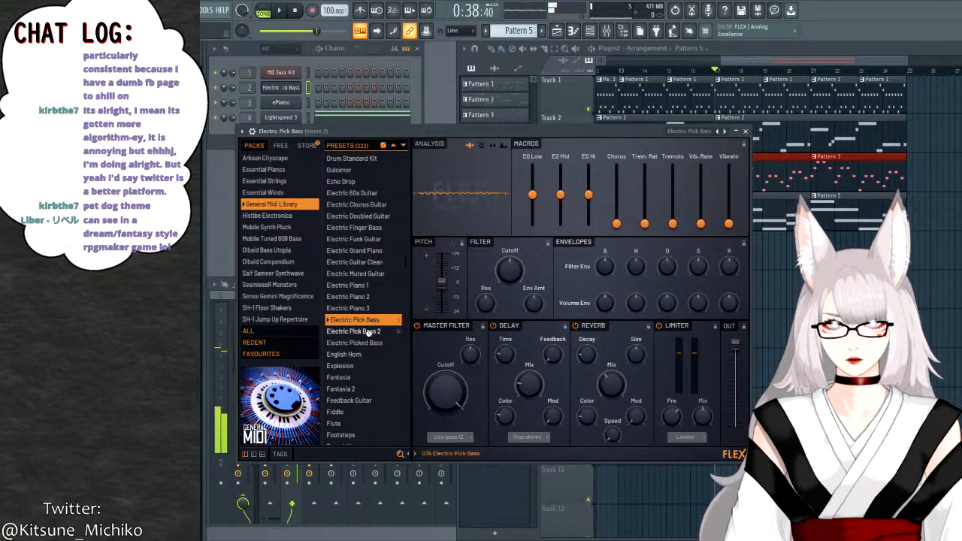
left_click(373, 332)
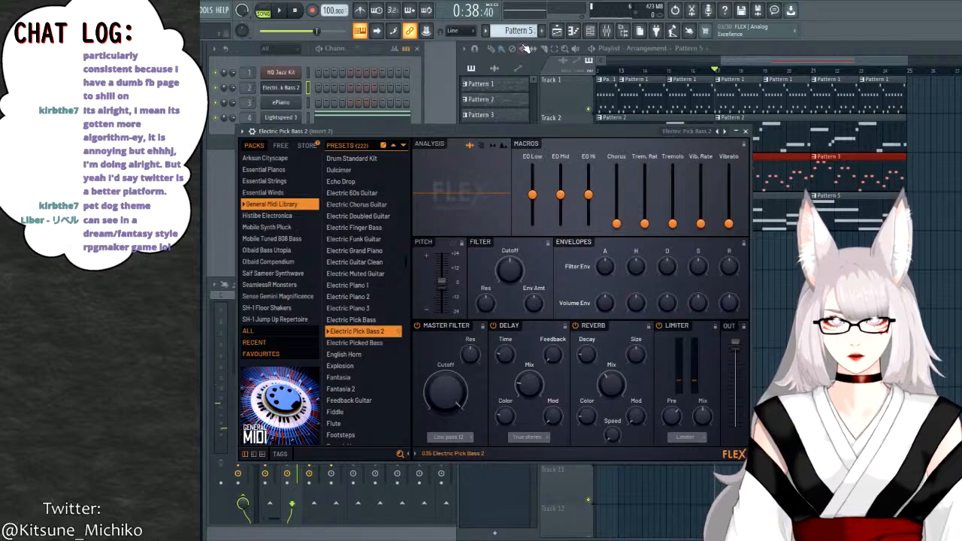
Open Pattern 2's bass notes in the piano roll, transpose them down two octaves so they start at C3, and close FLEX.
key("F4")
key("KP_Add")
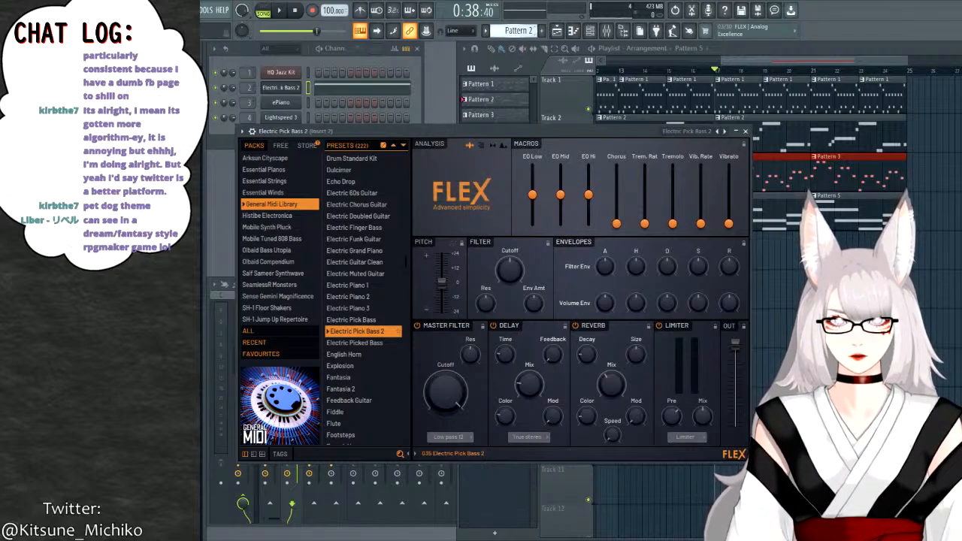
key("KP_Add")
left_click(352, 90)
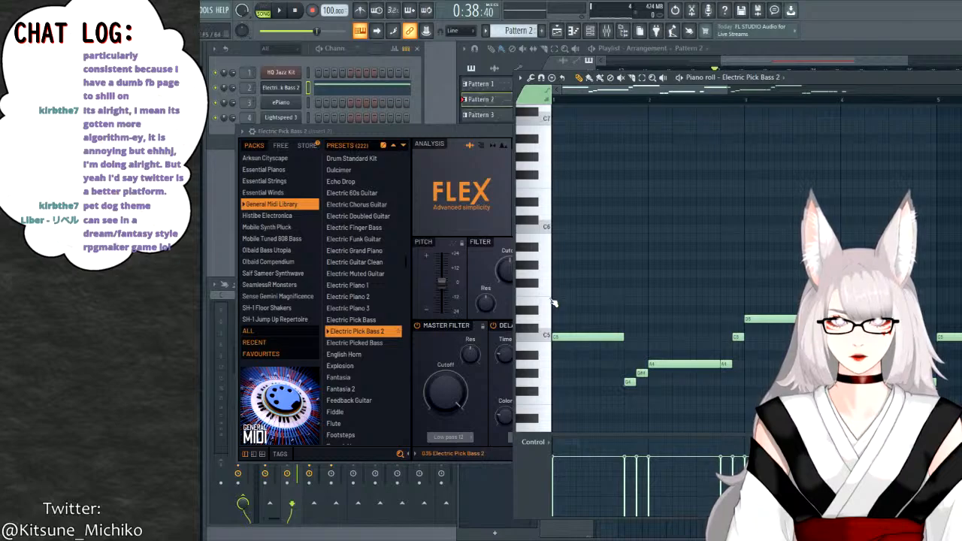
left_click(545, 335)
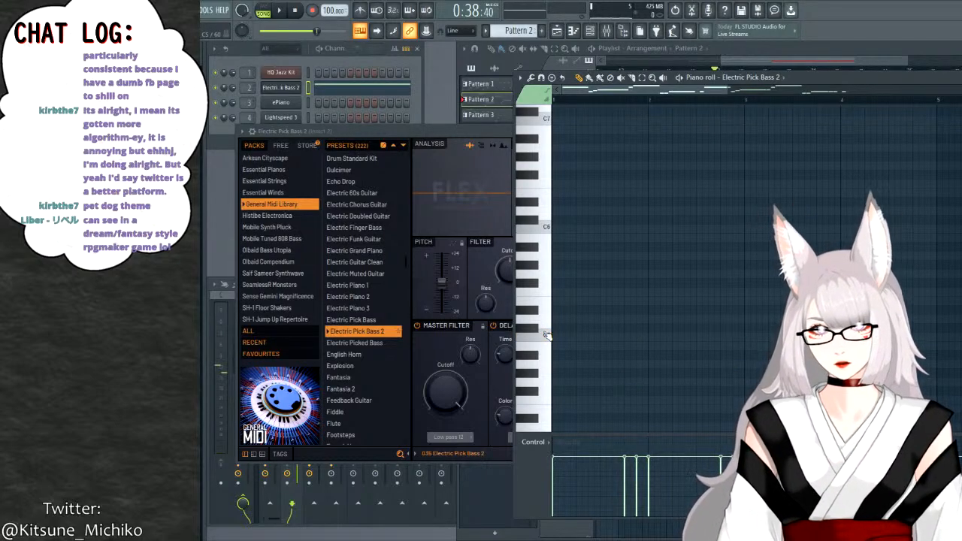
key("space")
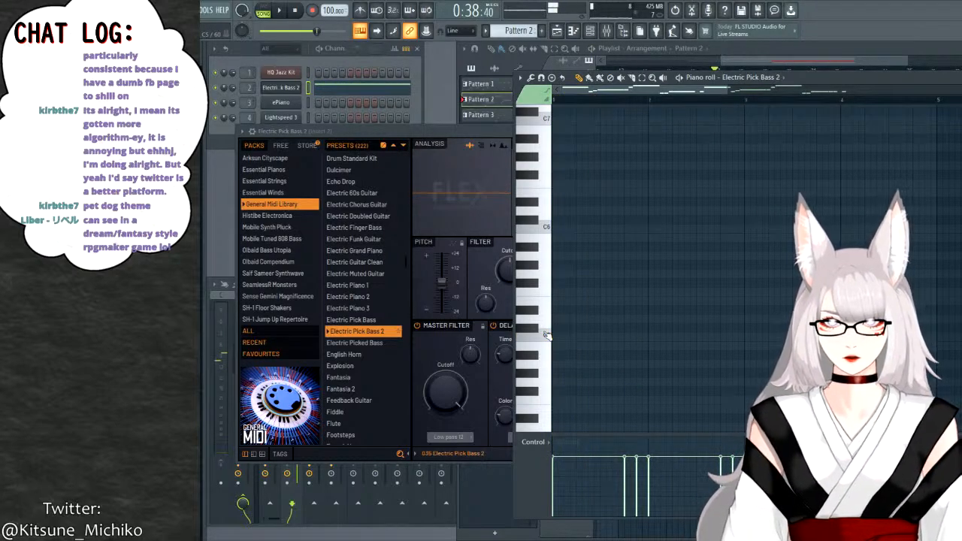
scroll(546, 335, "down", 8)
left_click(549, 309)
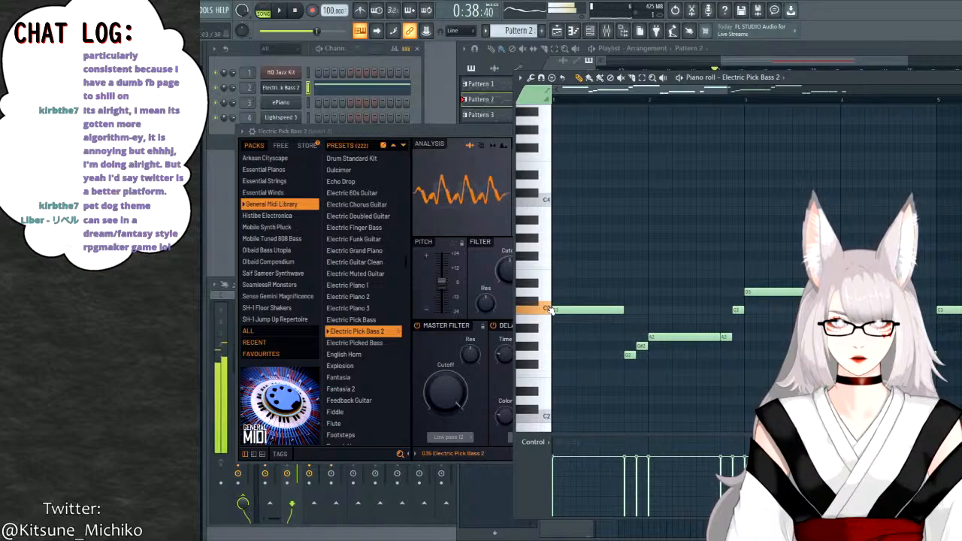
left_click(475, 175)
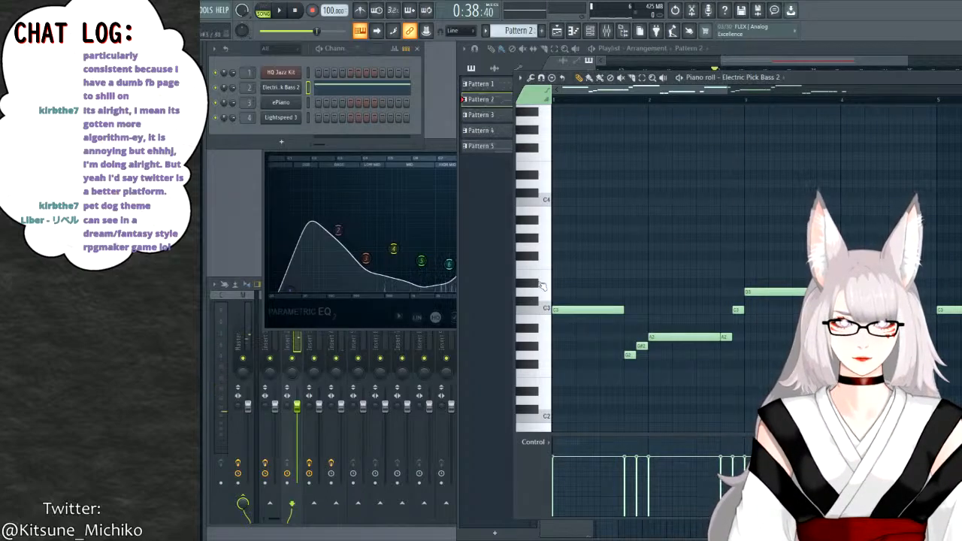
Play the song from bar 17 to hear the transposed bass and bring the playlist's following bars into view.
key("space")
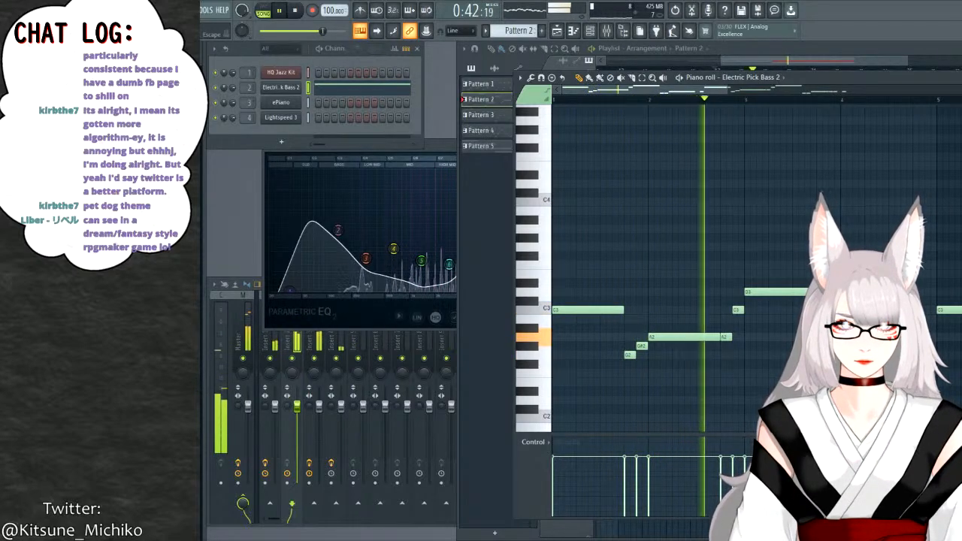
key("F7")
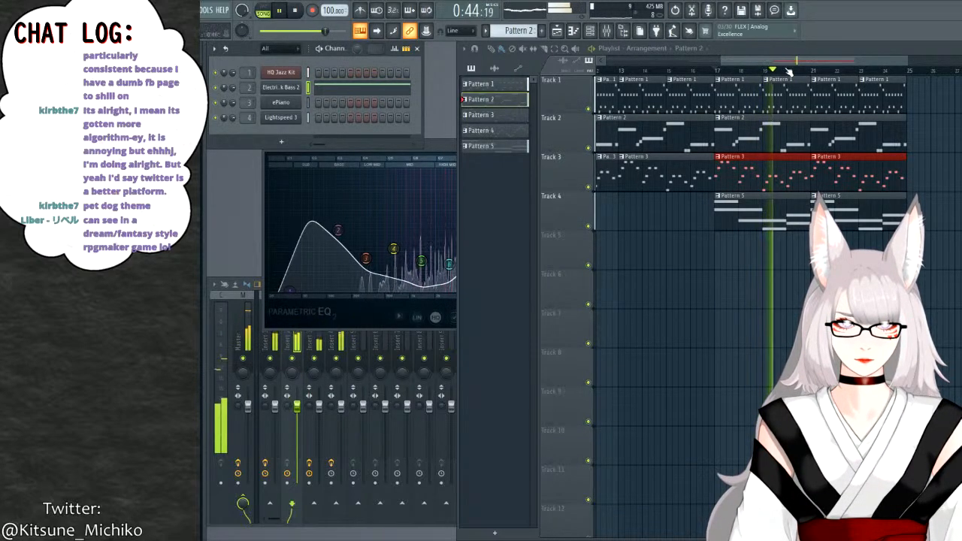
left_click_drag(796, 60, 814, 70)
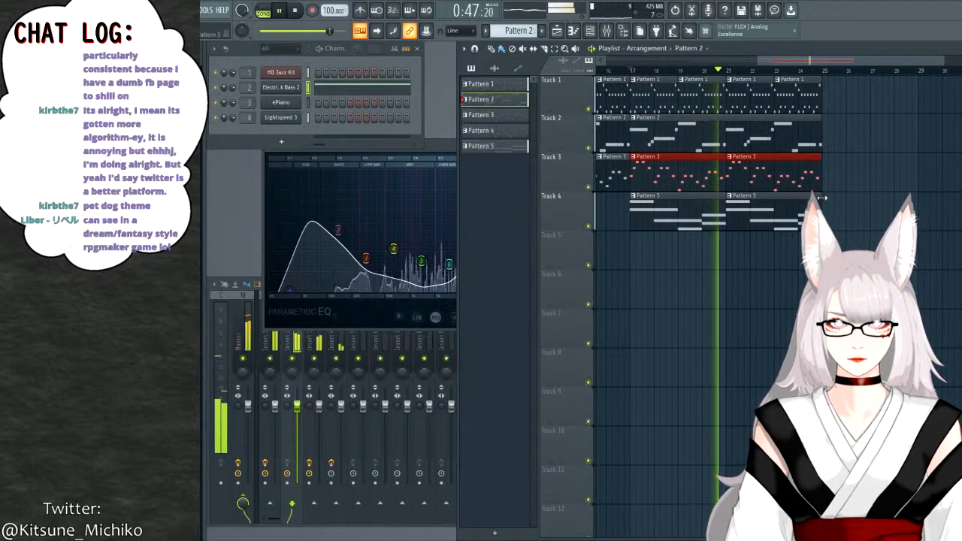
key("space")
Replace the third channel's ePiano with Sytrus and load its Electric preset.
left_click(279, 103)
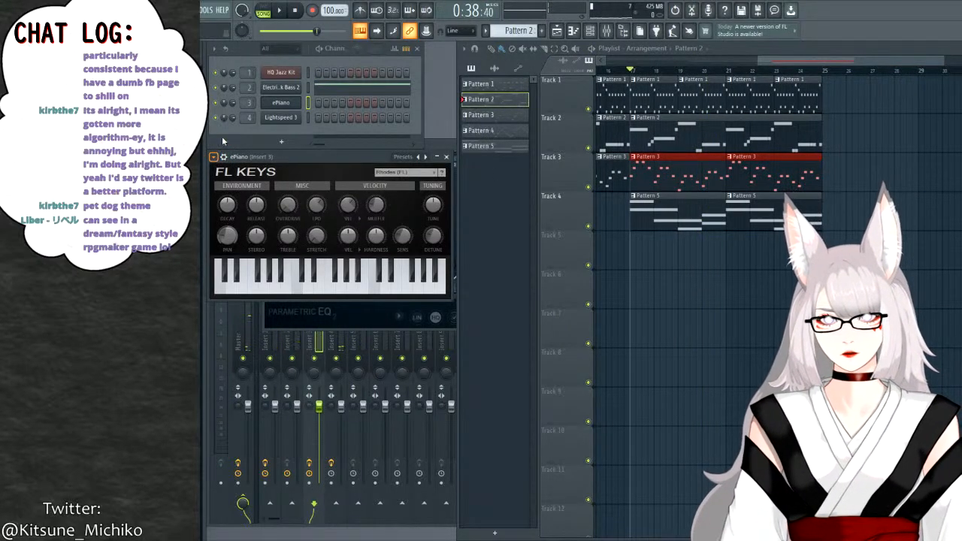
left_click(285, 106)
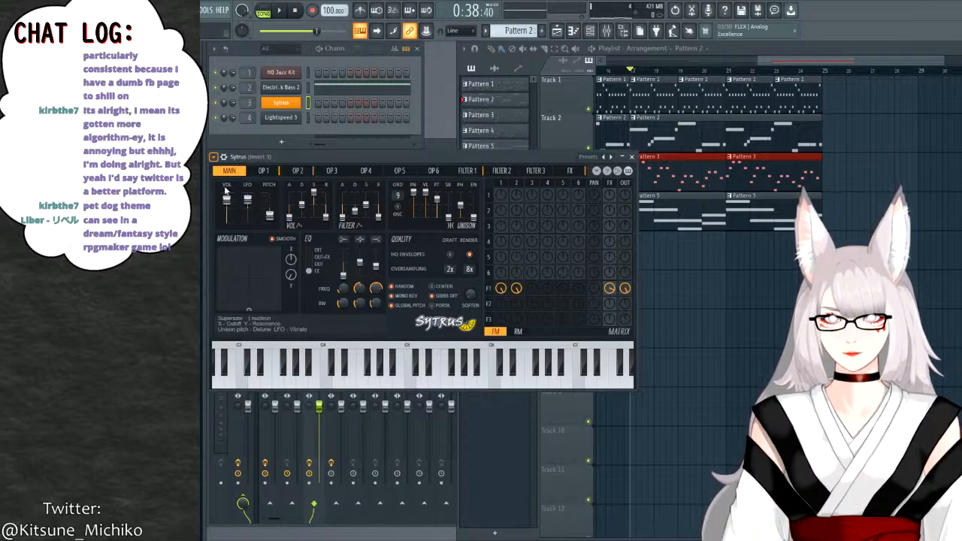
left_click(313, 141)
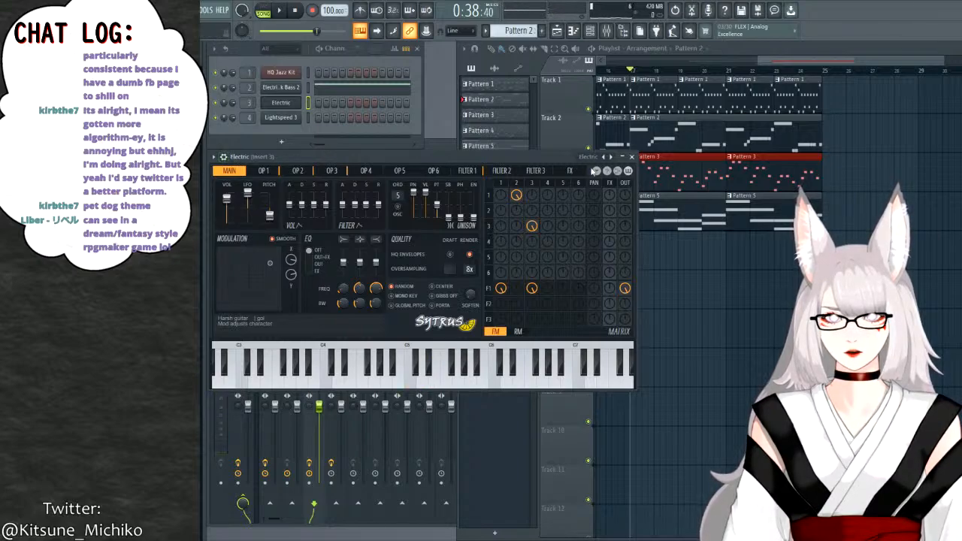
Audition the third channel's Sytrus presets from Electric 2 through Electric 5 and load Flamenco.
left_click(611, 157)
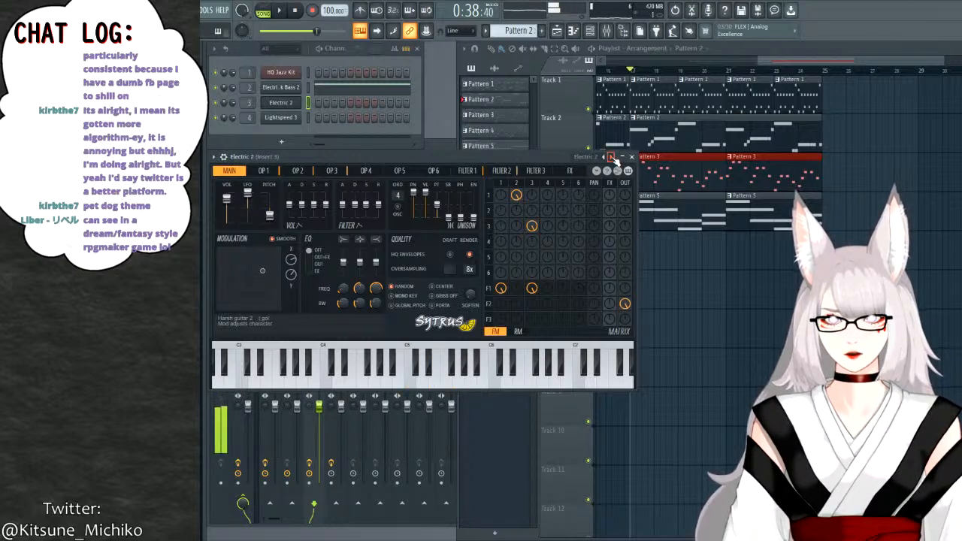
left_click(612, 158)
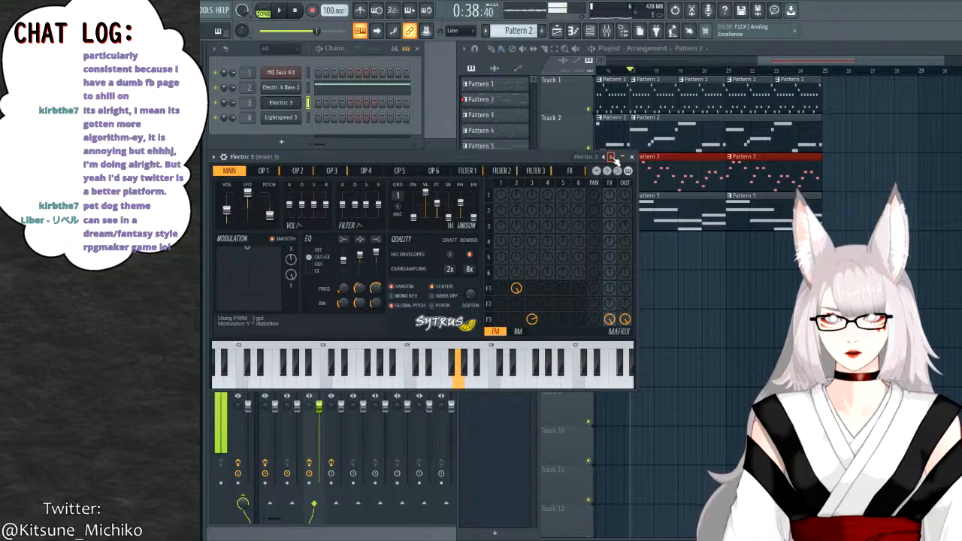
left_click(611, 157)
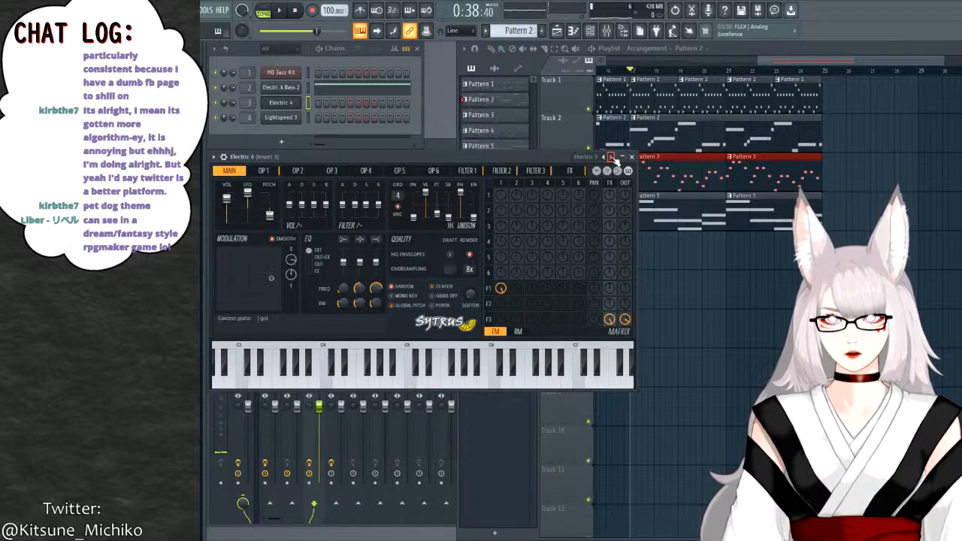
left_click(612, 157)
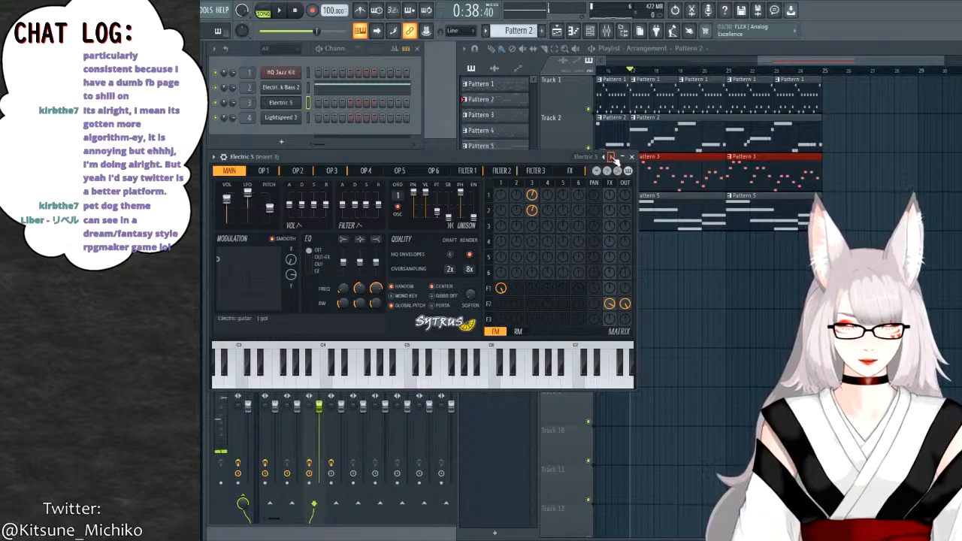
left_click(612, 157)
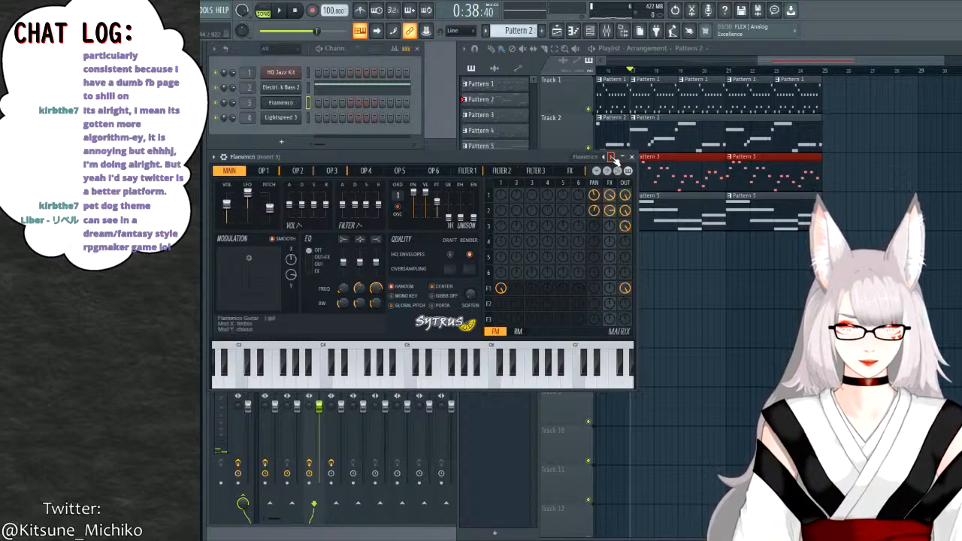
Load the Inferno preset in the third channel's Sytrus, audition it, and lower the Insert 3 mixer fader.
left_click(612, 157)
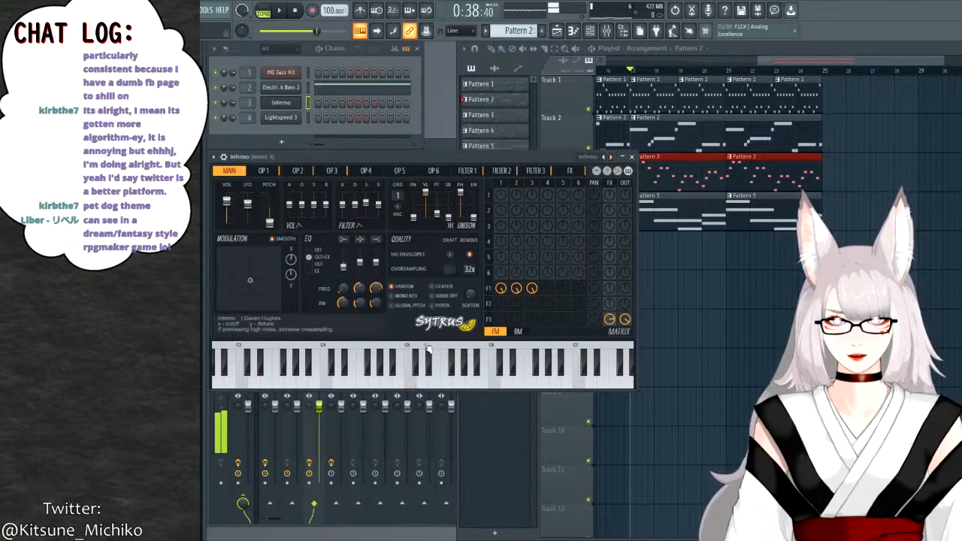
left_click(372, 496)
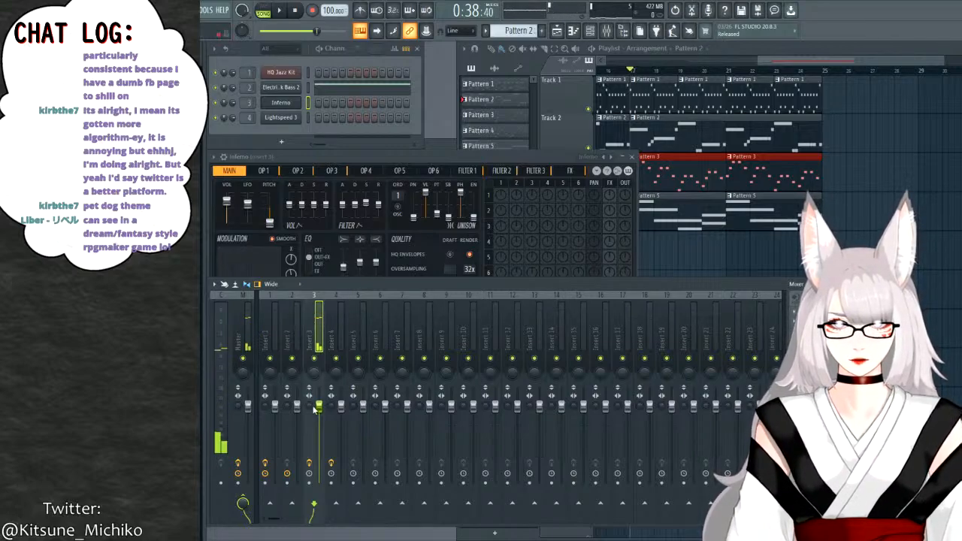
left_click_drag(323, 441, 323, 452)
left_click(423, 150)
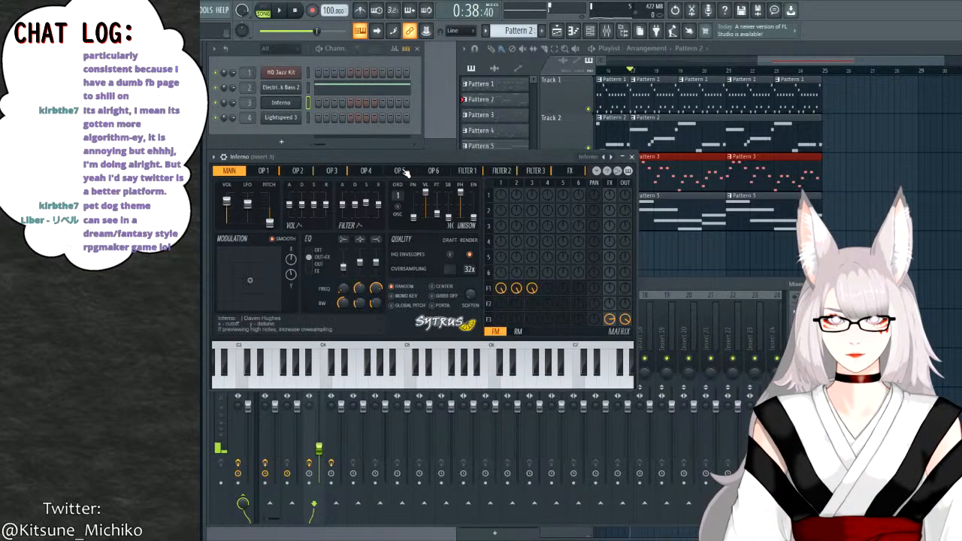
Audition the Metal and Syko presets, load Octaver orchestra in Sytrus, and raise the Insert 3 fader partway.
left_click(604, 157)
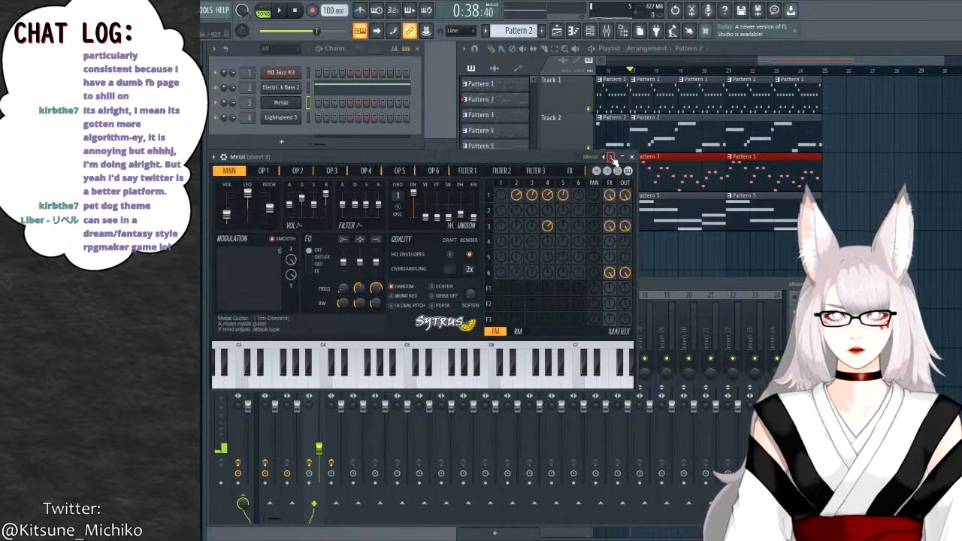
left_click(610, 157)
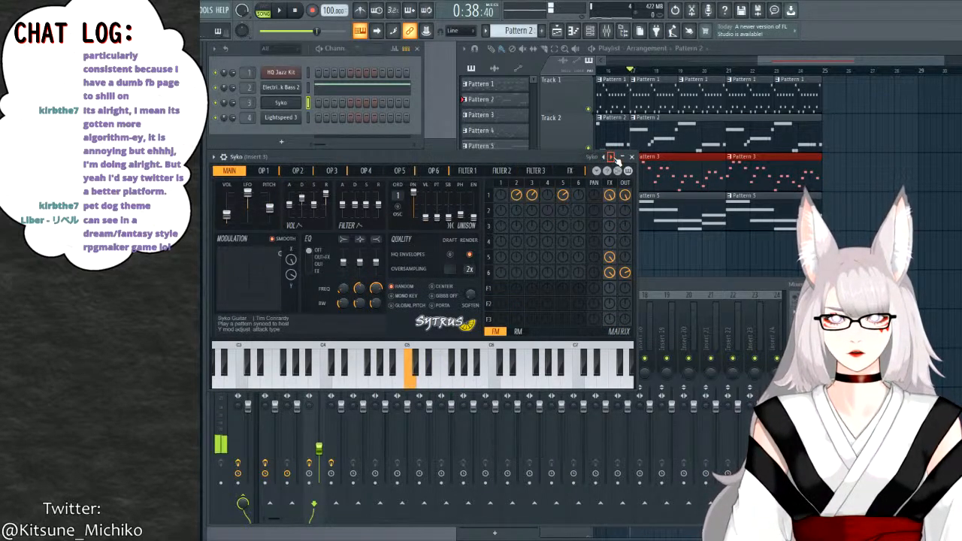
left_click(610, 157)
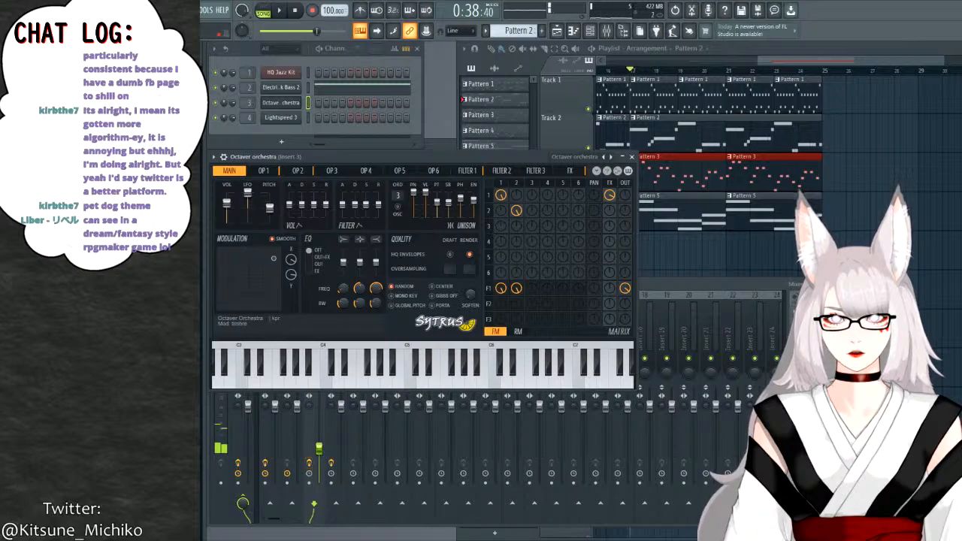
left_click(309, 468)
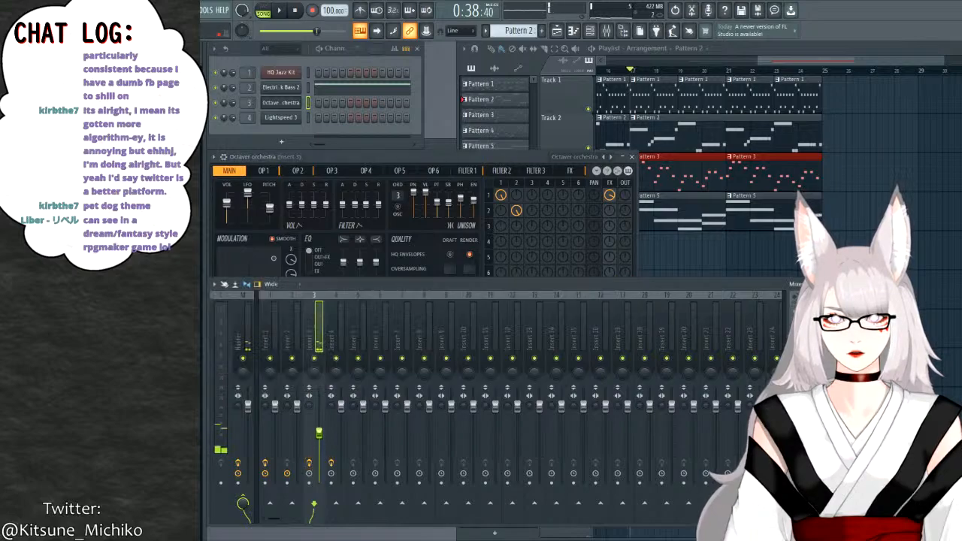
left_click(351, 157)
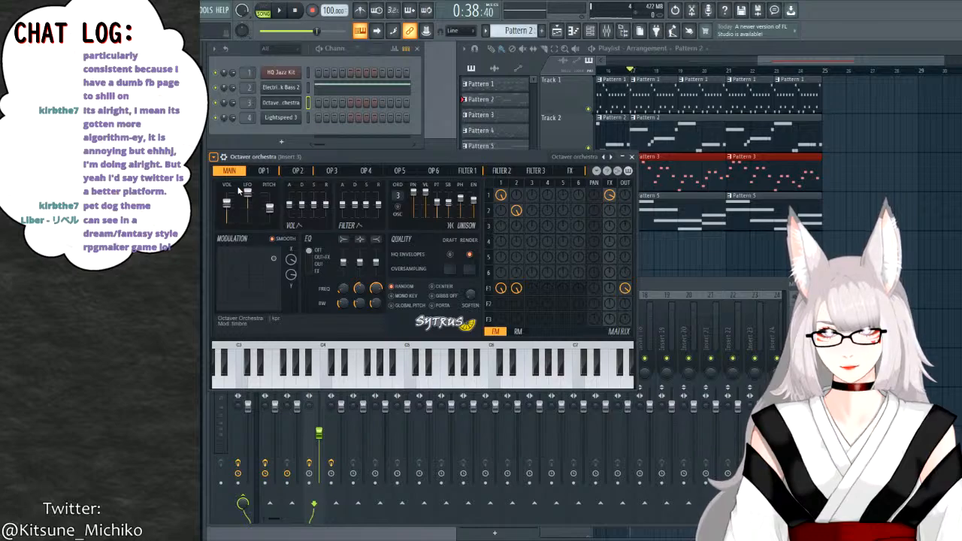
Switch to Pattern 5 and examine the Lightspeed 3 notes in the piano roll, sounding the opening chord's keys.
key("F9")
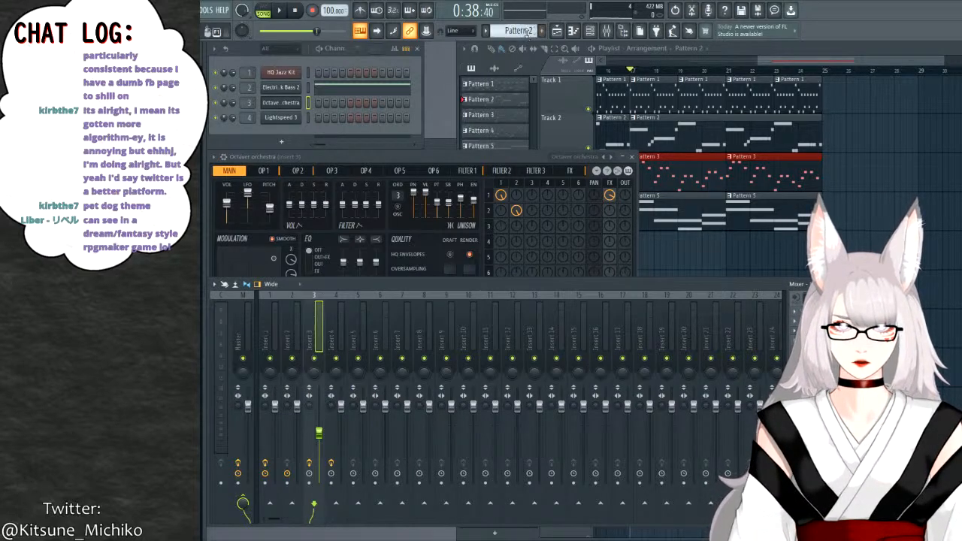
scroll(526, 31, "down", 3)
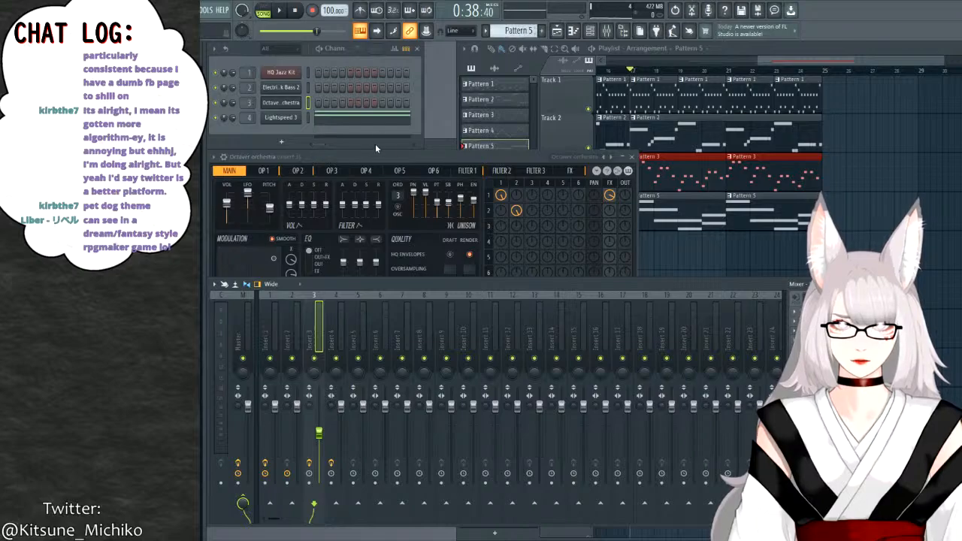
left_click(361, 116)
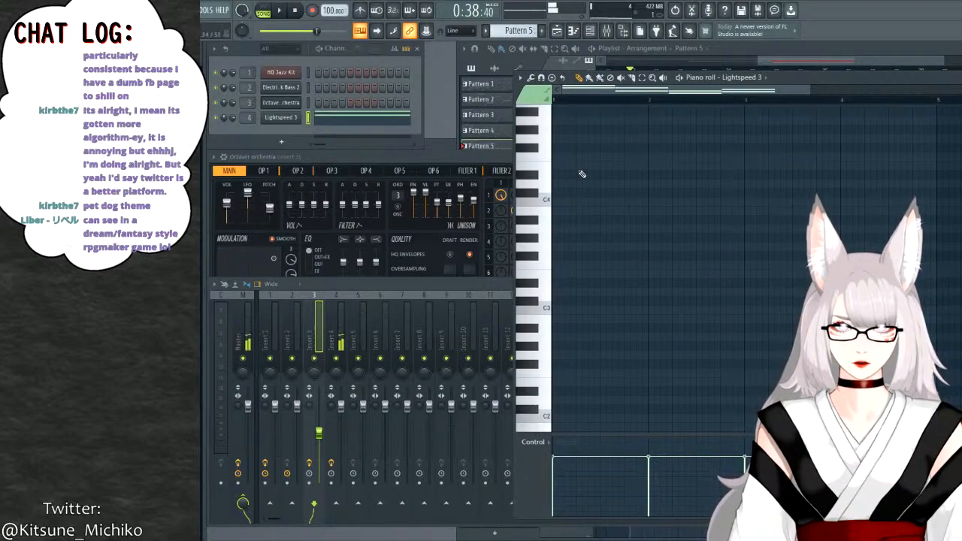
scroll(582, 173, "up", 6)
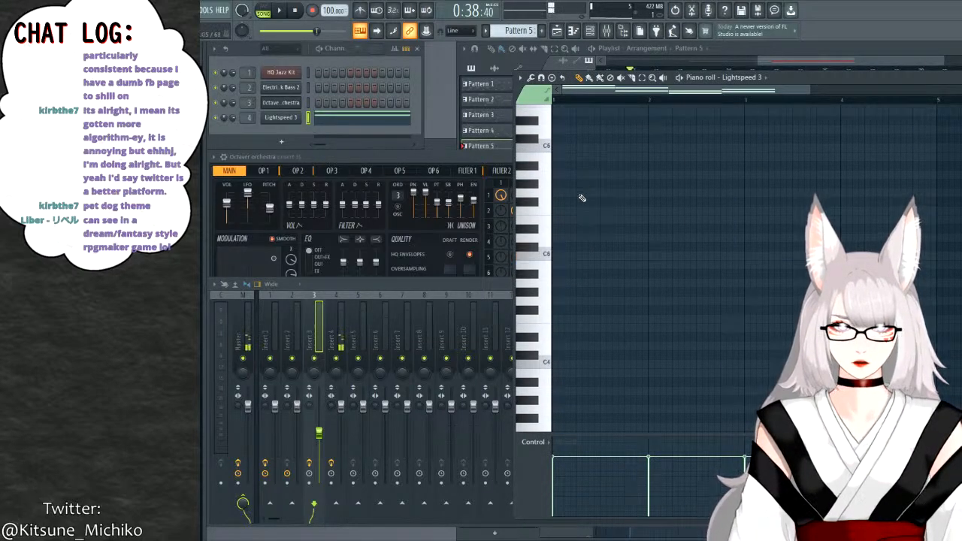
scroll(582, 197, "up", 6)
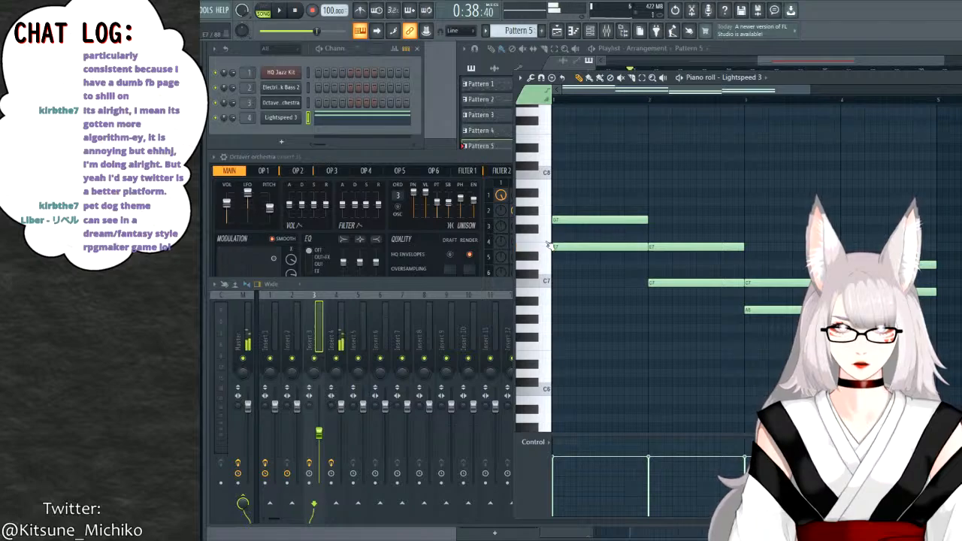
left_click(550, 221)
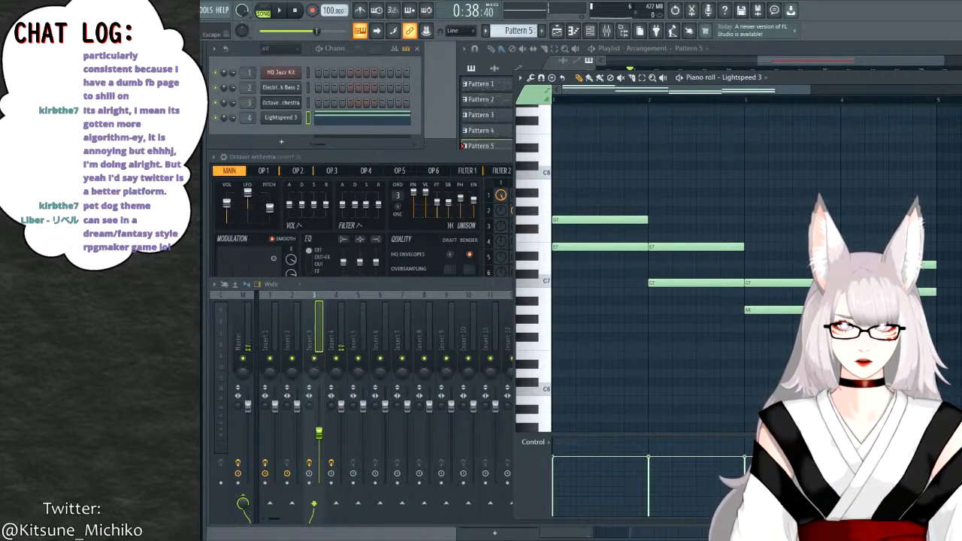
Return to the playlist, select Pattern 3, and play it on its own in pattern mode.
key("F7")
left_click(880, 61)
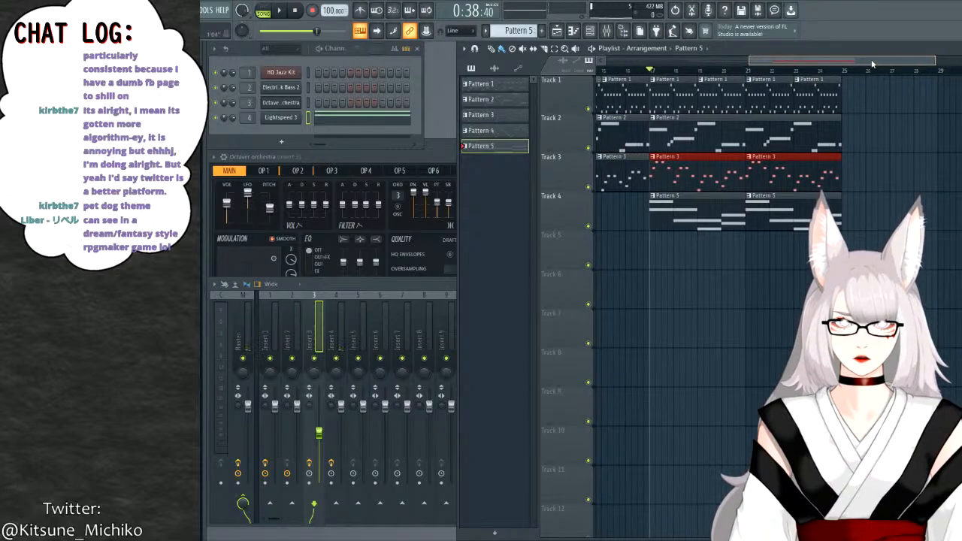
left_click_drag(880, 59, 865, 60)
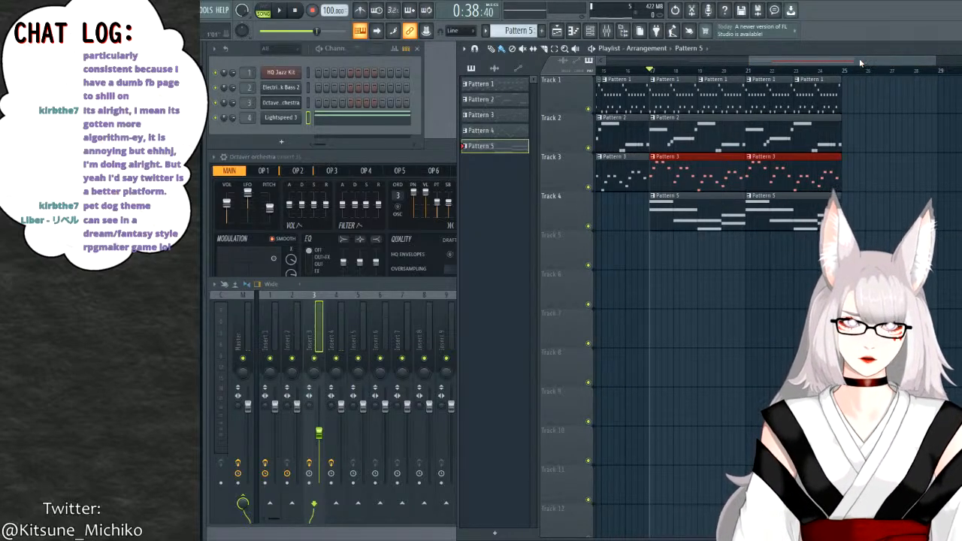
left_click(501, 117)
key("l")
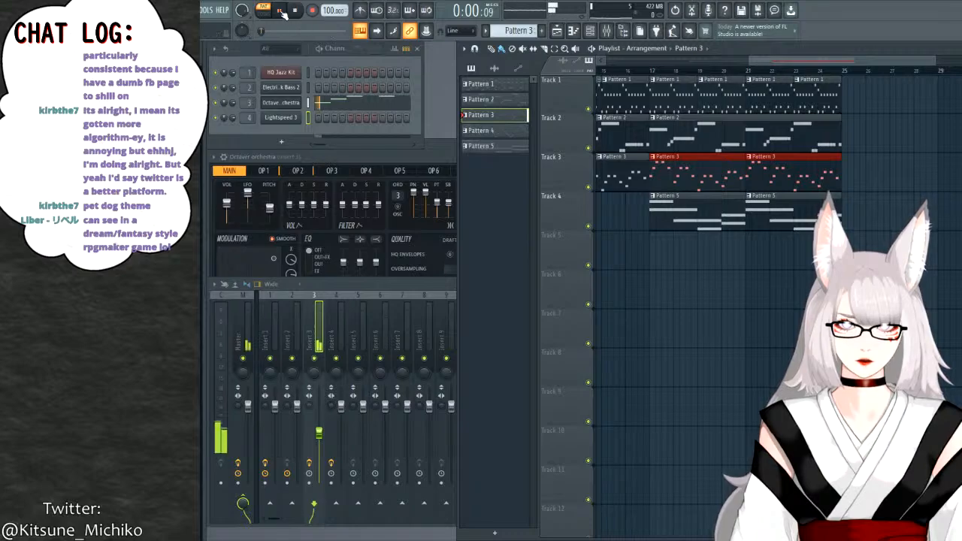
Load the Jupiter preset in the third channel's Sytrus and audition it with single notes and Pattern 3.
left_click(215, 172)
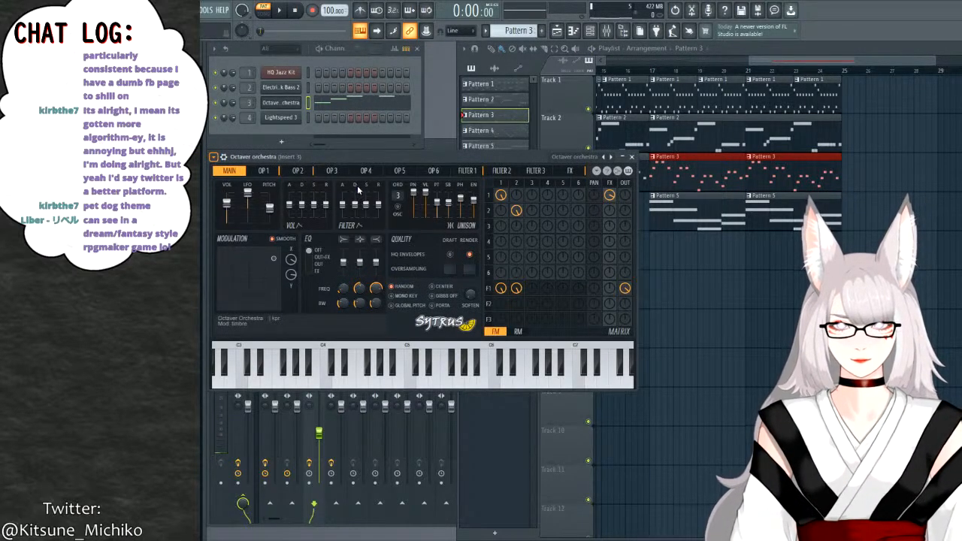
key("z")
key("c")
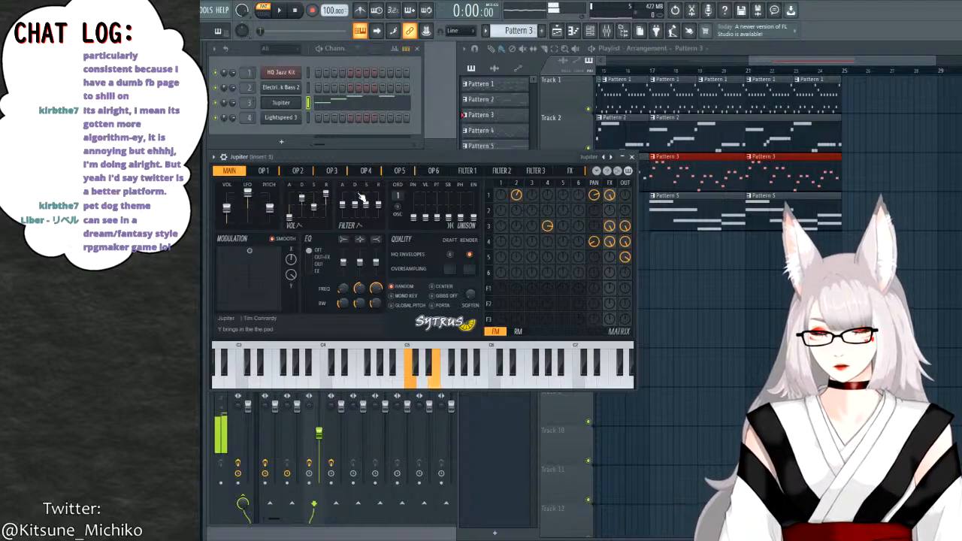
key("b")
key("b")
key("z")
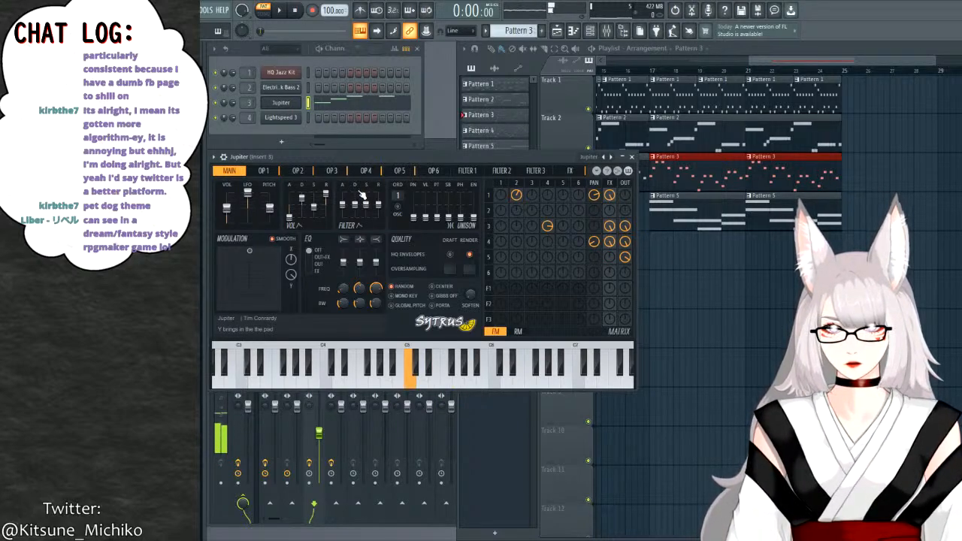
left_click(283, 11)
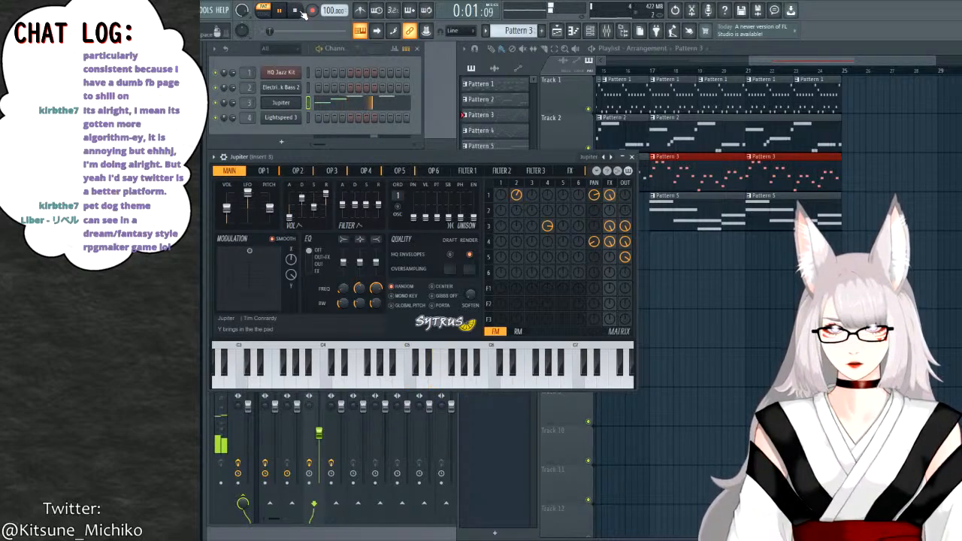
key("space")
Play the song from bar 15 to hear Jupiter in the mix and raise the Insert 3 fader slightly.
left_click(611, 74)
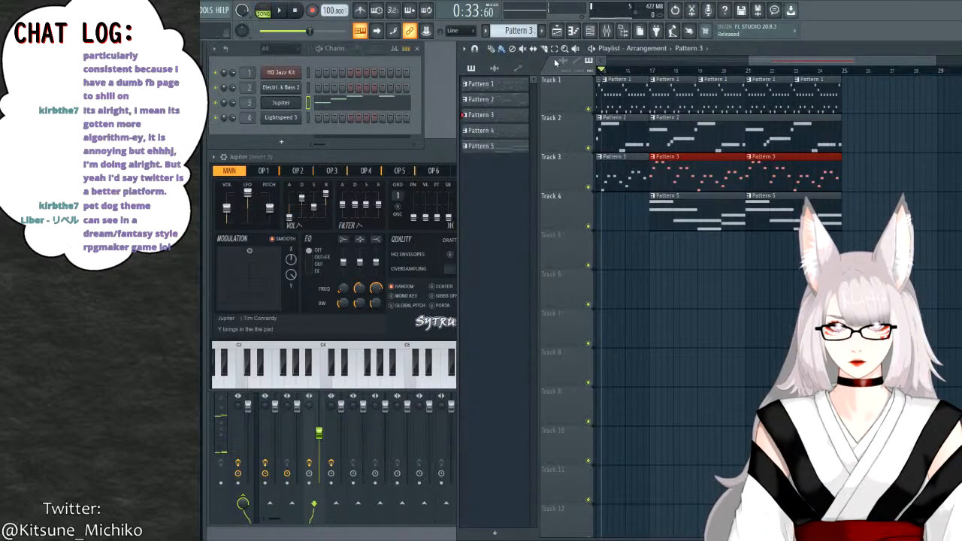
key("space")
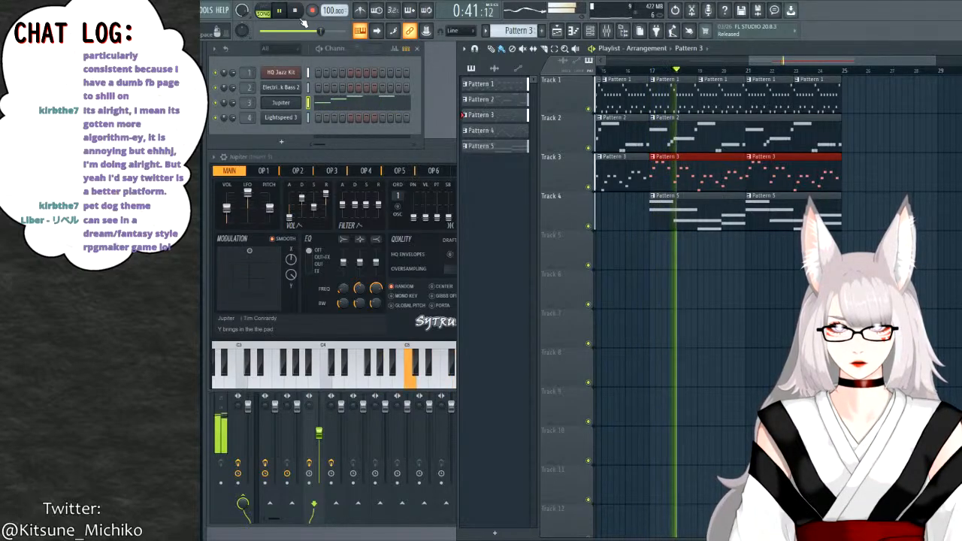
key("F9")
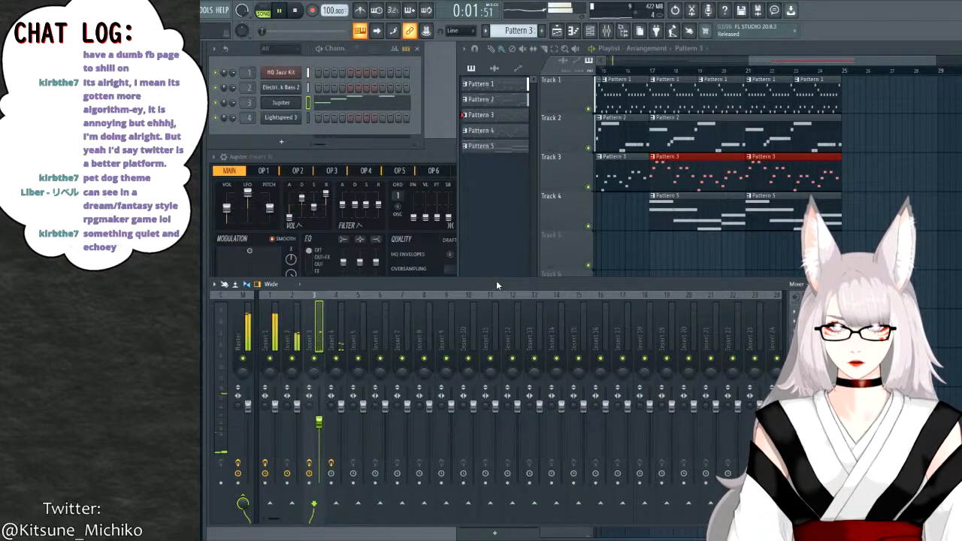
key("space")
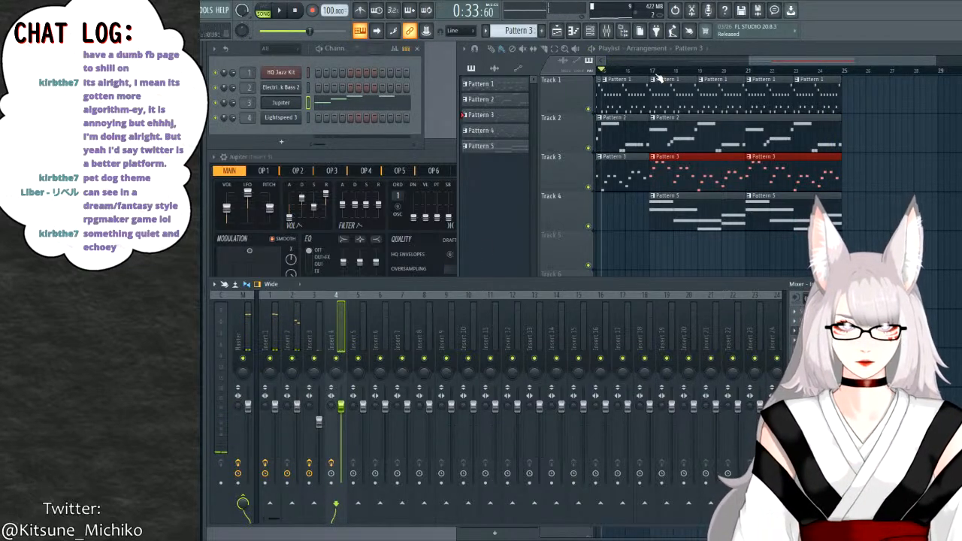
Set a playlist loop selection over bars 17 through 24, play it, and deselect the clips.
left_click_drag(657, 78, 846, 78)
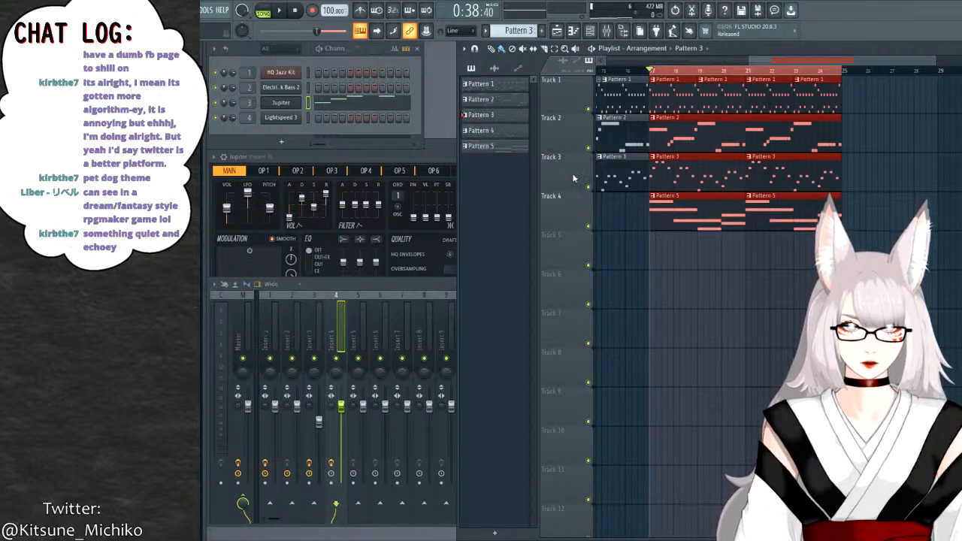
key("space")
left_click(892, 194)
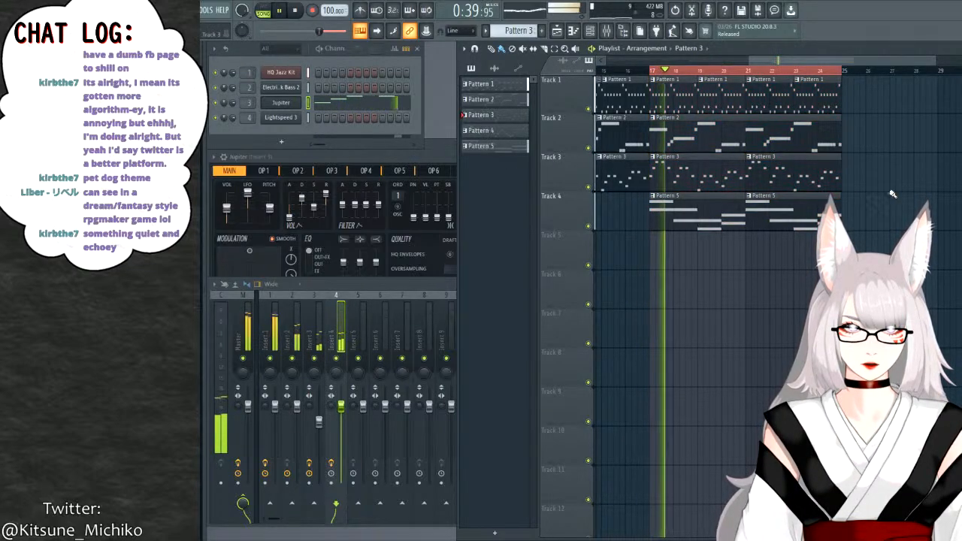
Replace the Pattern 3 clip at bar 21 on Track 3 with Pattern 4 and listen to the result.
right_click(797, 167)
left_click(517, 131)
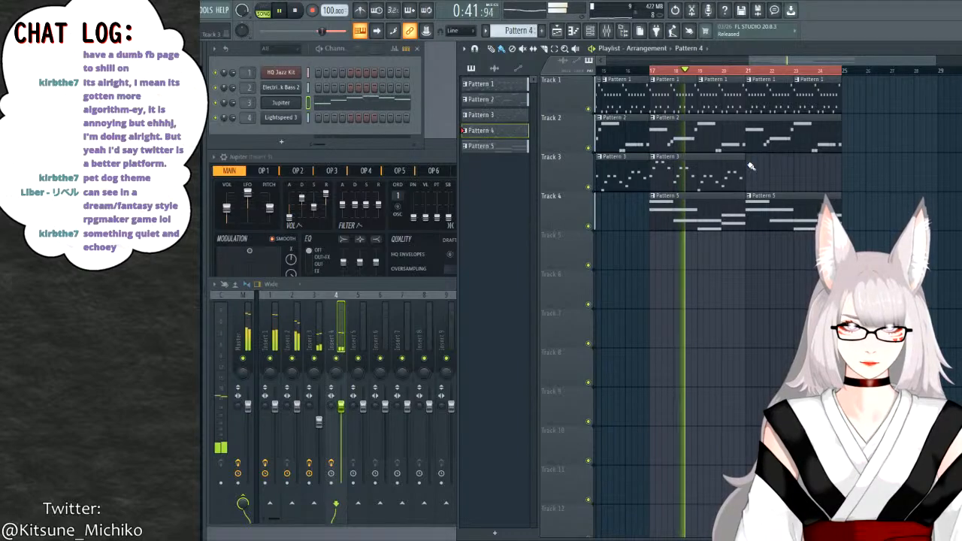
left_click(750, 166)
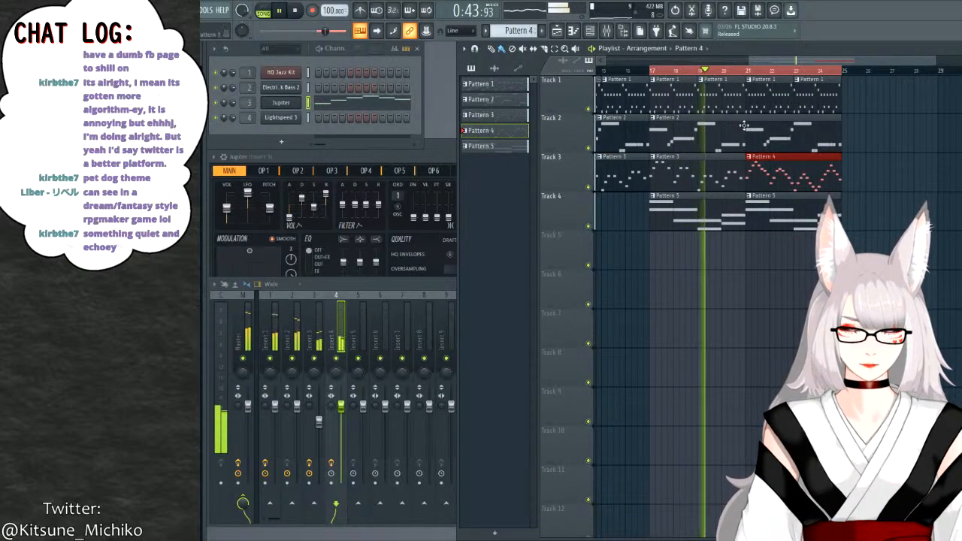
left_click(367, 281)
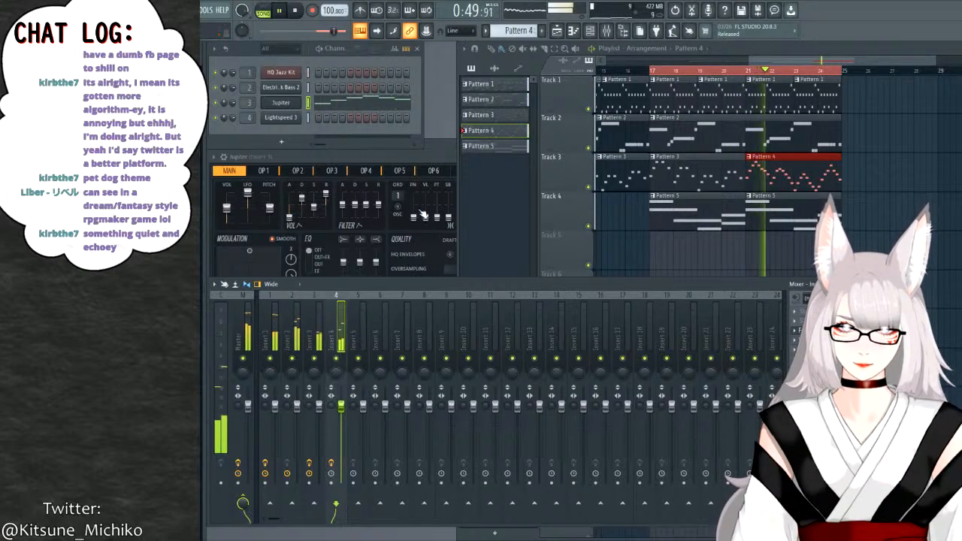
key("space")
Try Pattern 4's Jupiter notes one octave higher in the piano roll, play from bar 21, and transpose them back down.
left_click(344, 109)
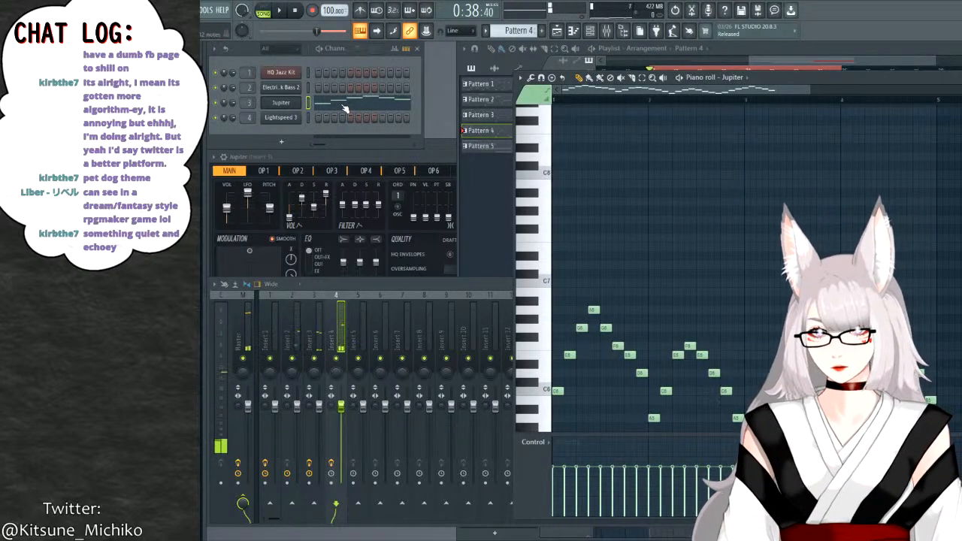
key("ctrl+Up")
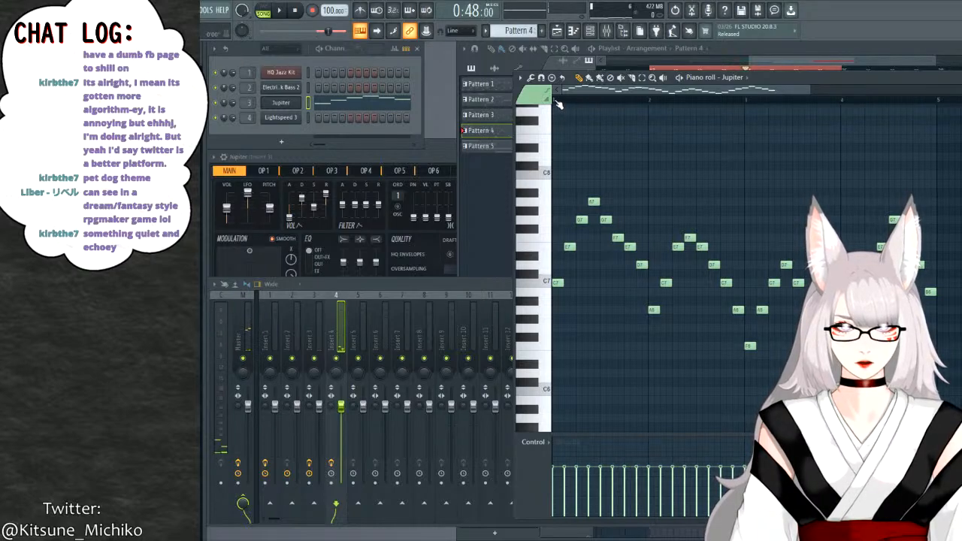
key("space")
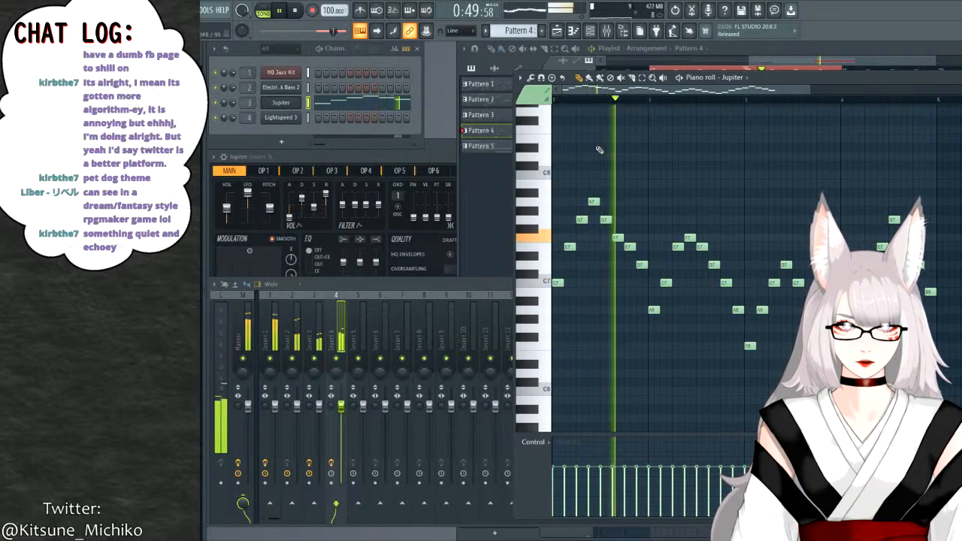
key("space")
key("ctrl+Down")
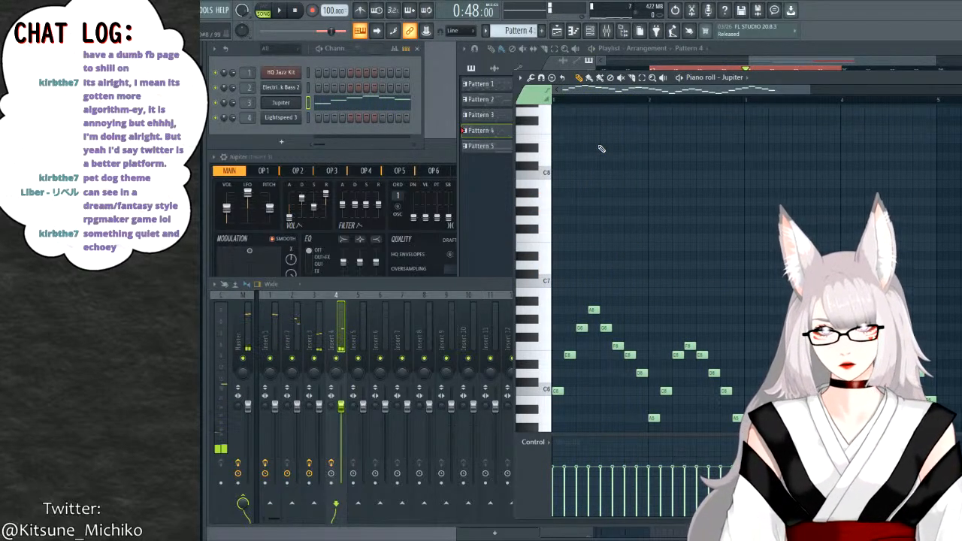
Compare the Jupiter notes of Pattern 5 and Pattern 3 in the piano roll and play Pattern 3's section of the song.
key("KP_Add")
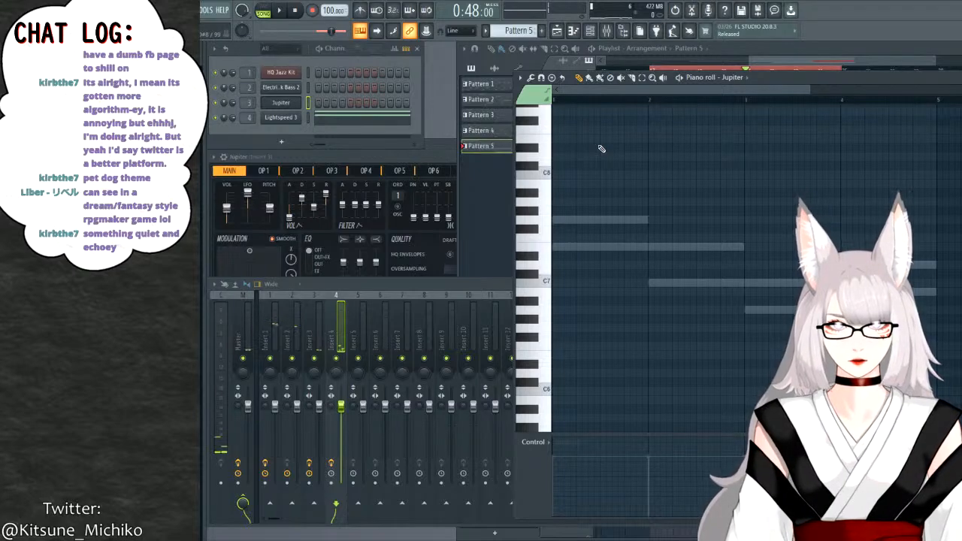
key("KP_Subtract")
key("KP_Subtract")
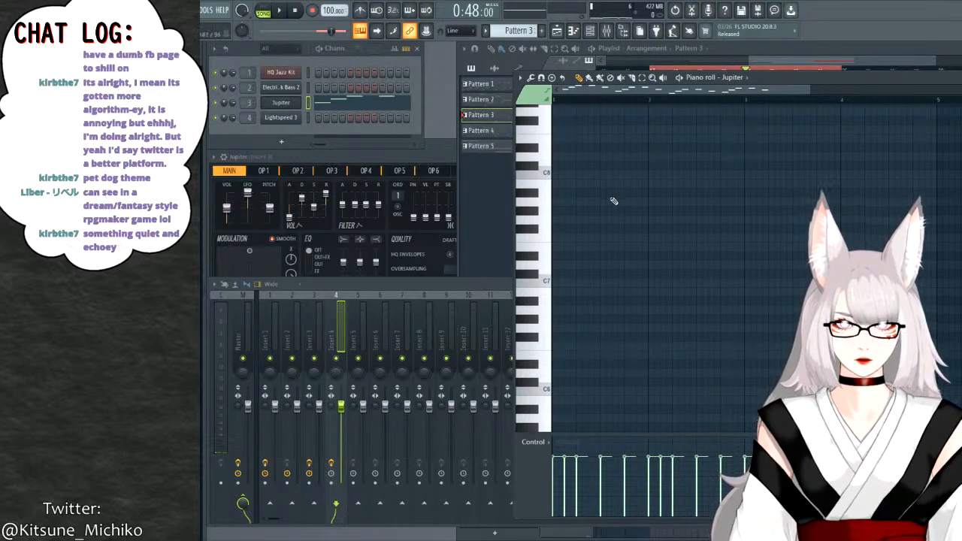
scroll(616, 203, "down", 10)
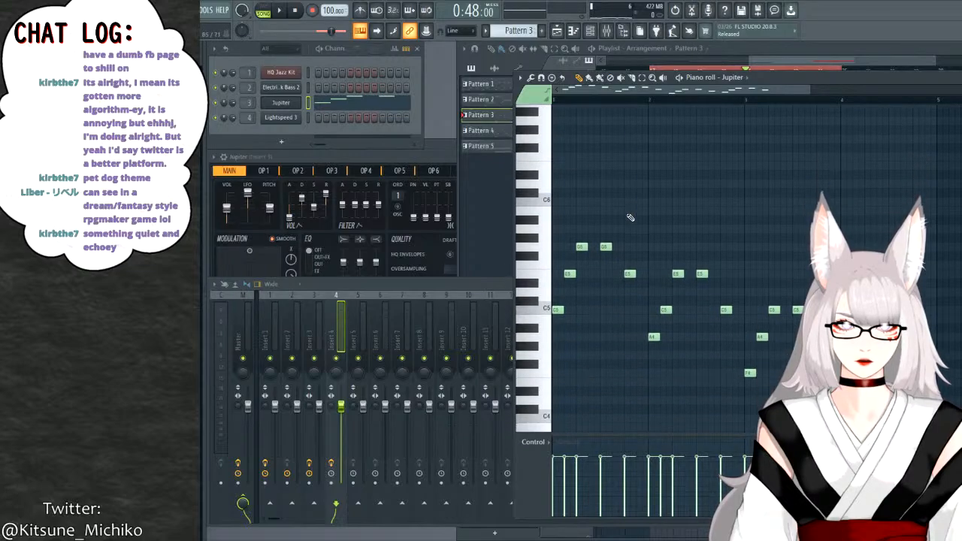
key("space")
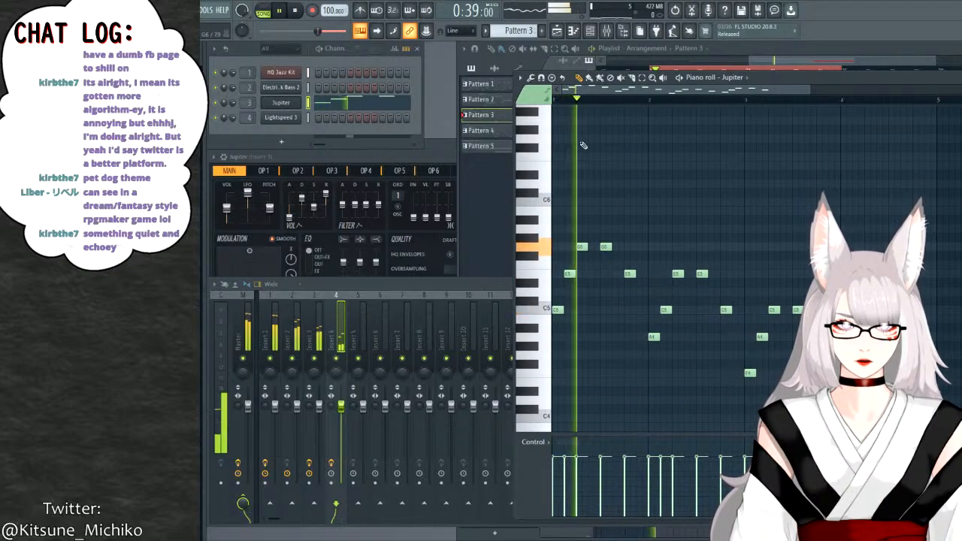
Transpose Pattern 4's Jupiter notes down one octave, listen from bar 21, and close the piano roll.
key("KP_Add")
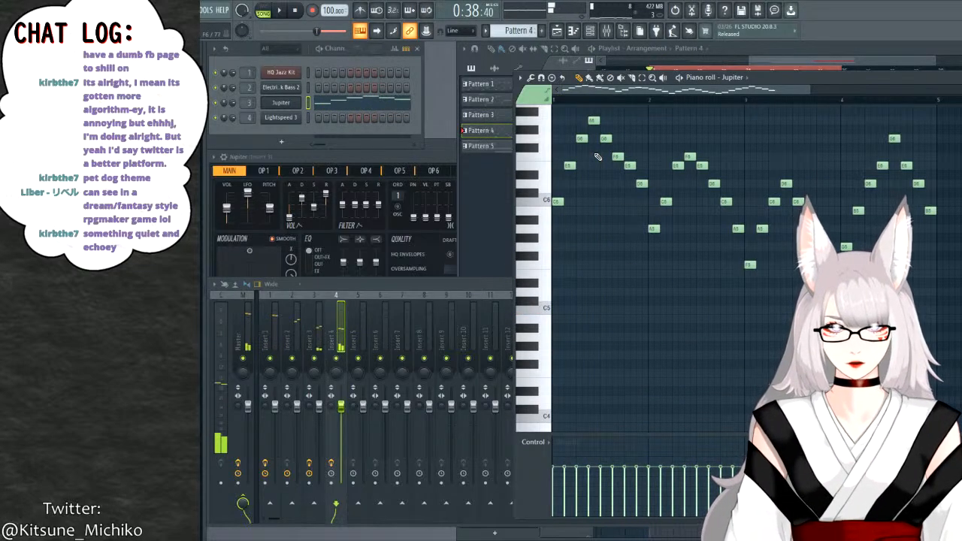
scroll(597, 156, "up", 5)
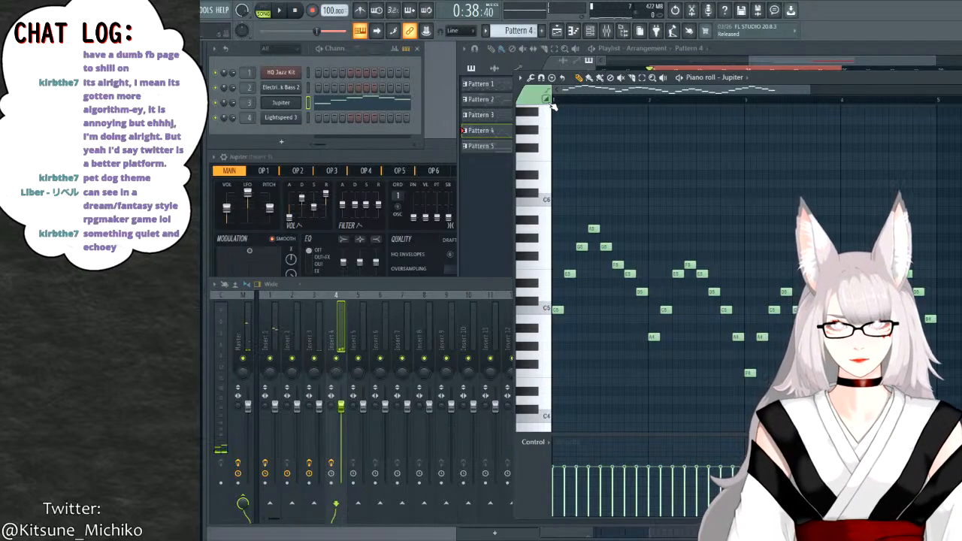
key("space")
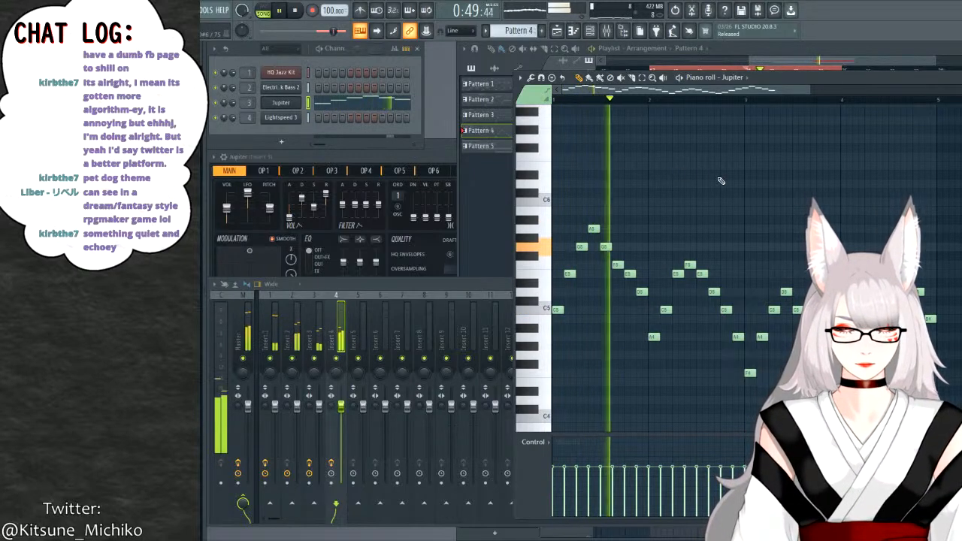
key("space")
key("F7")
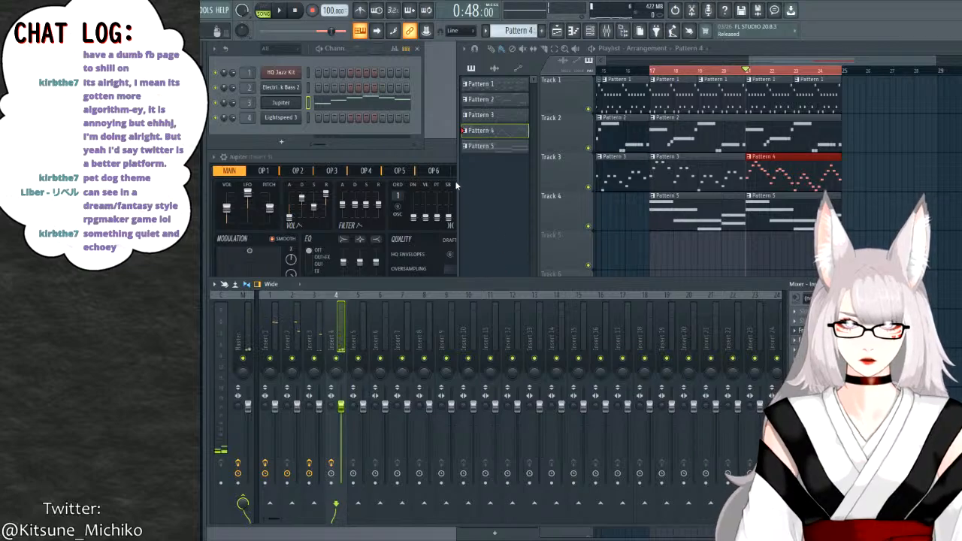
Audition the Sytrus presets Perc, Phased 4 and PWM on the fourth channel by playing notes.
left_click(284, 120)
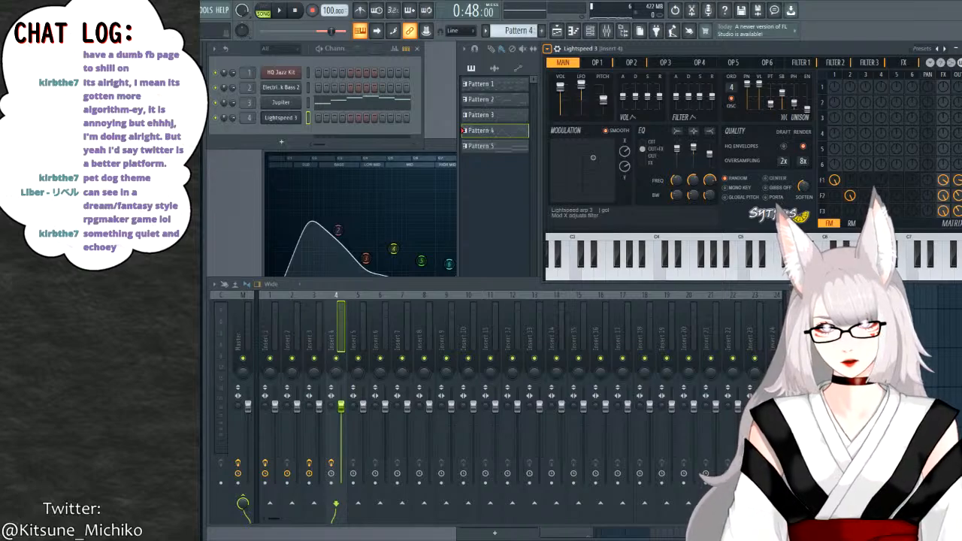
left_click(842, 301)
key("z")
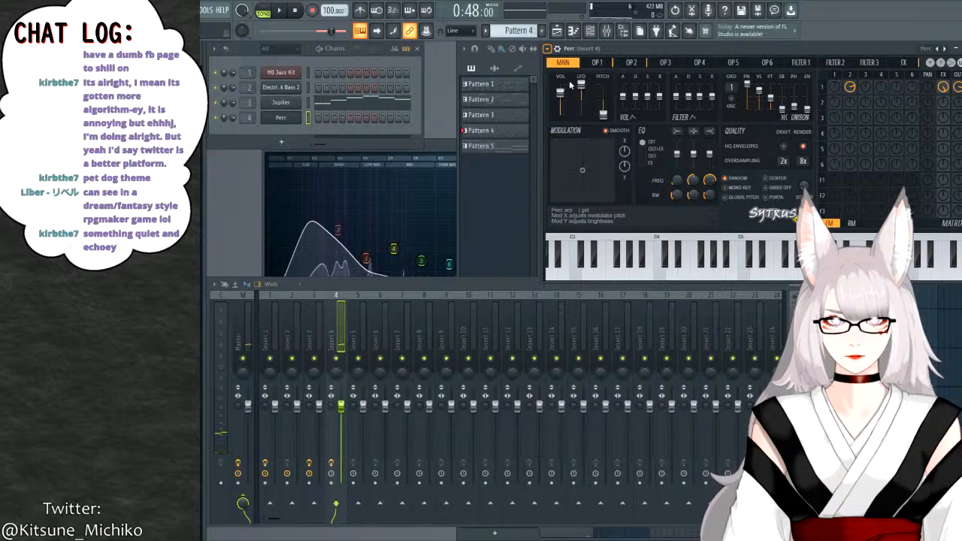
left_click(842, 308)
key("z")
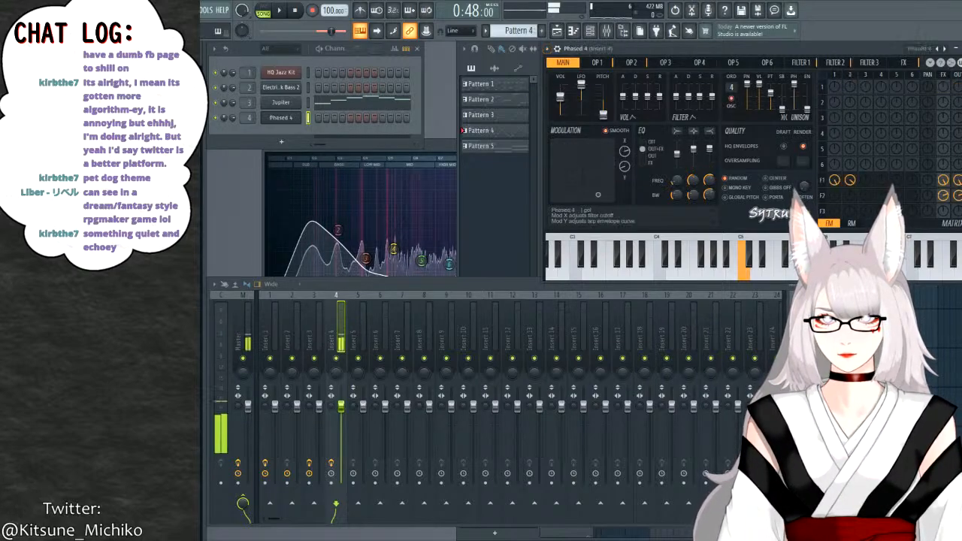
key("b")
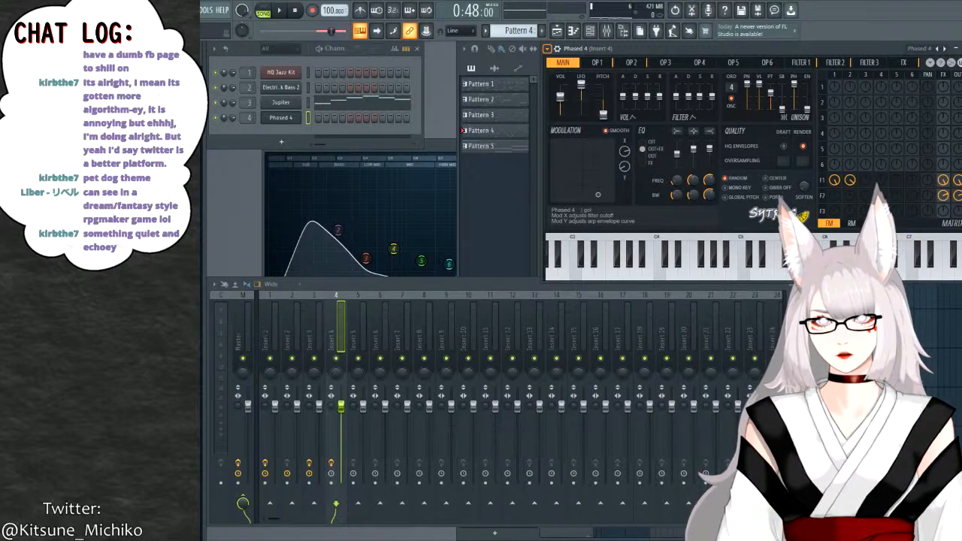
key("KP_Add")
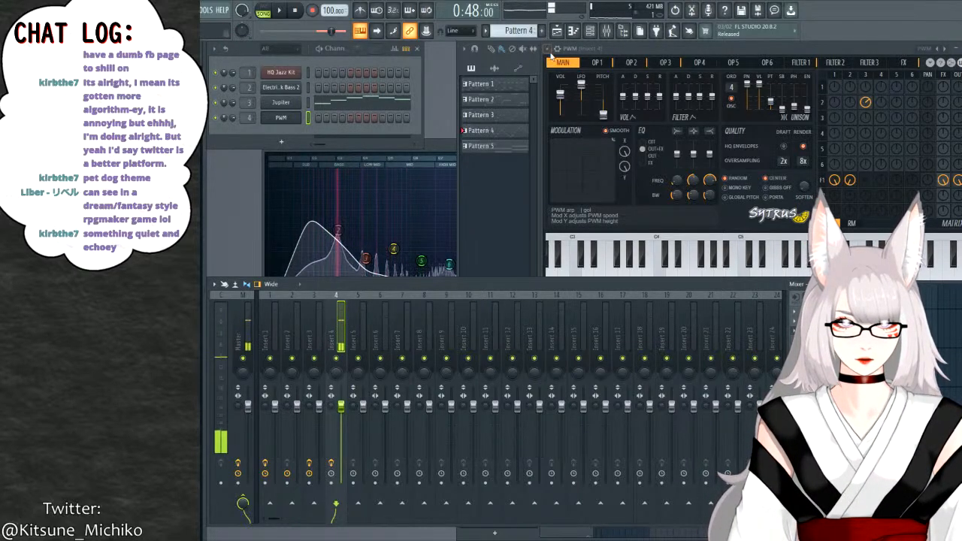
left_click(562, 82)
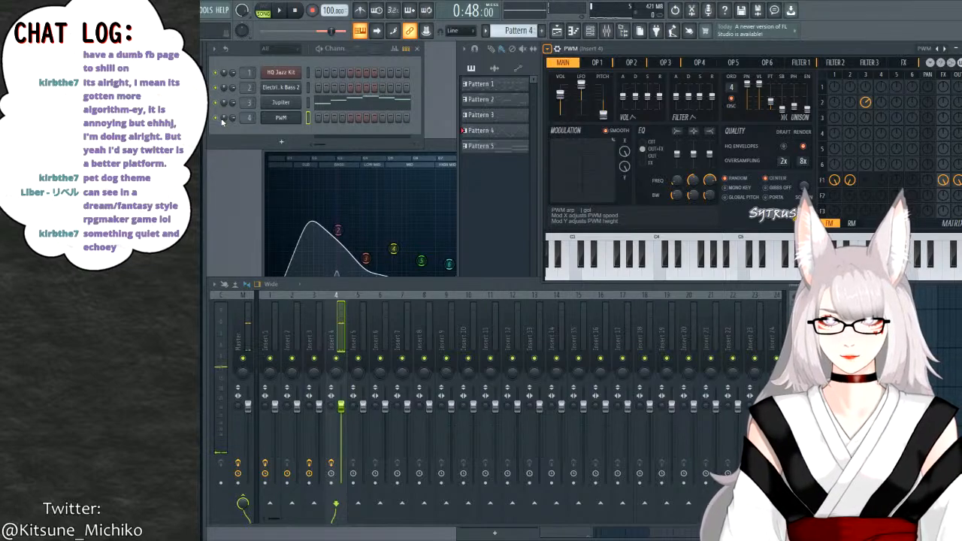
Try the Sytrus preset Texture on the fourth channel and play it with the song from bar 21.
left_click(945, 48)
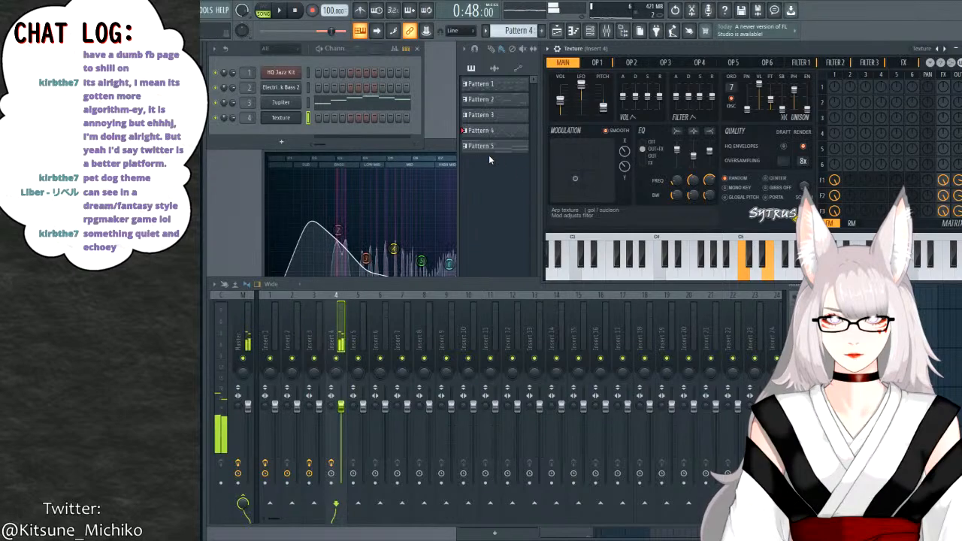
left_click(279, 10)
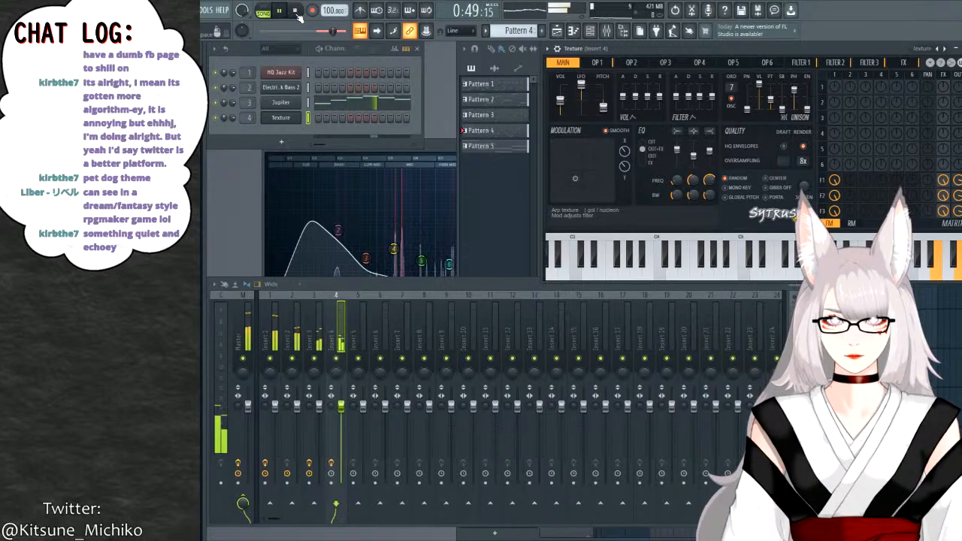
left_click(295, 10)
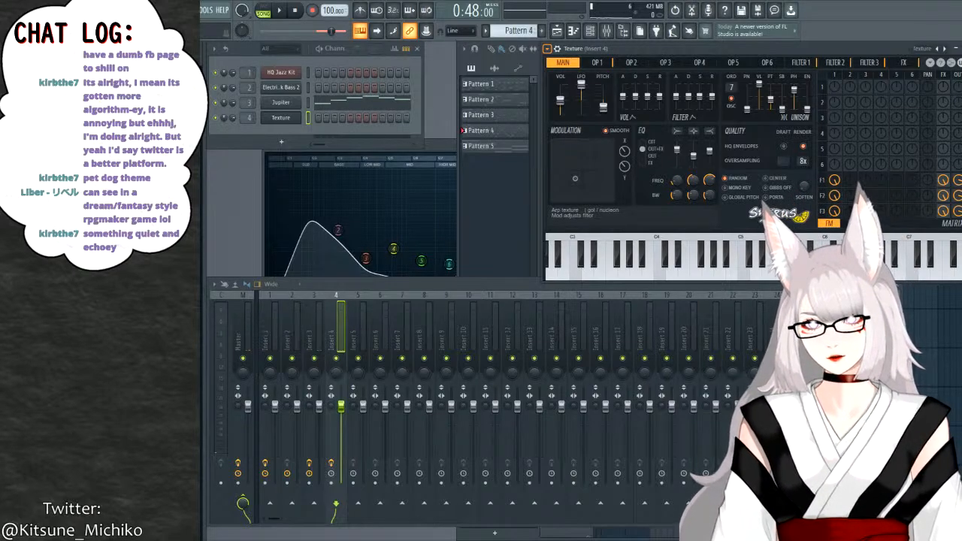
Step past the Sytrus presets Greasy 2 and Action 3 and load Lightspeed 2 on the fourth channel.
key("Down")
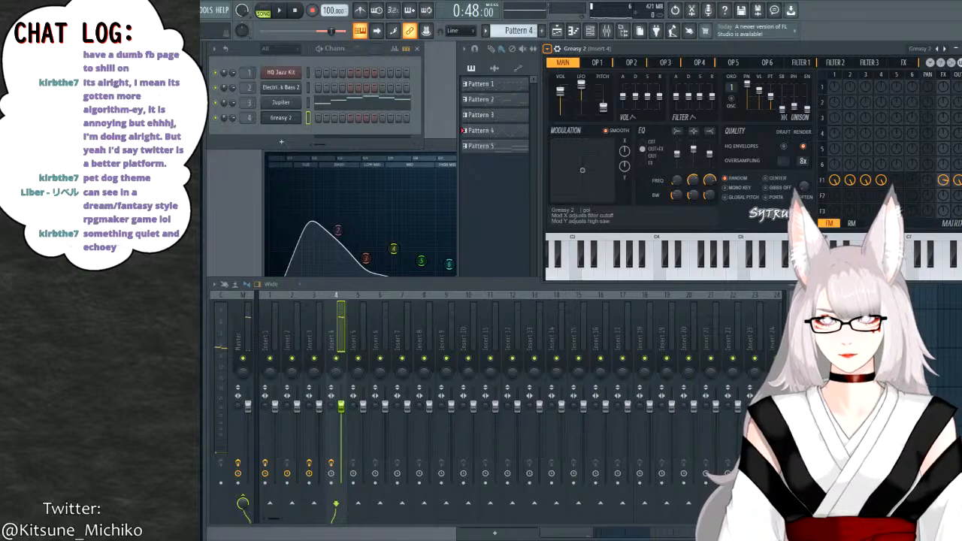
key("Down")
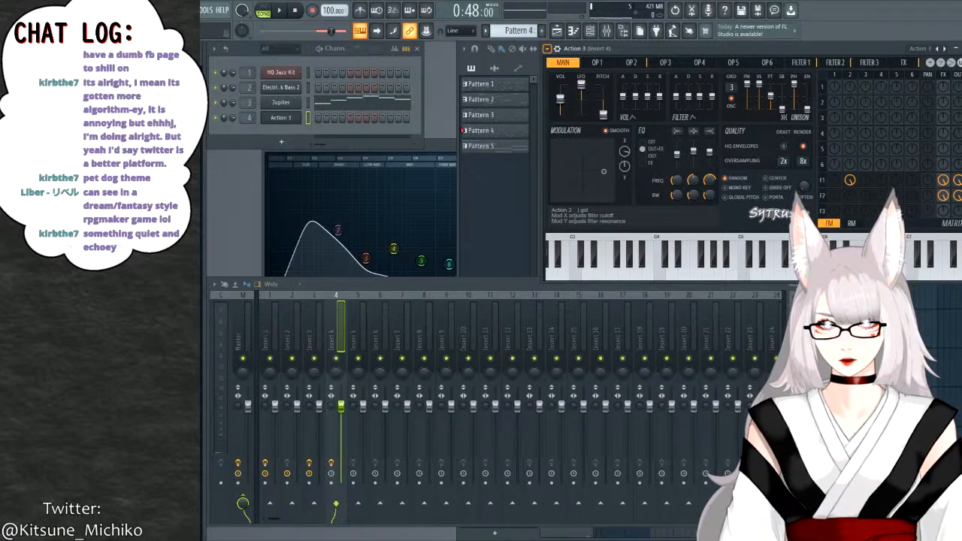
key("Down")
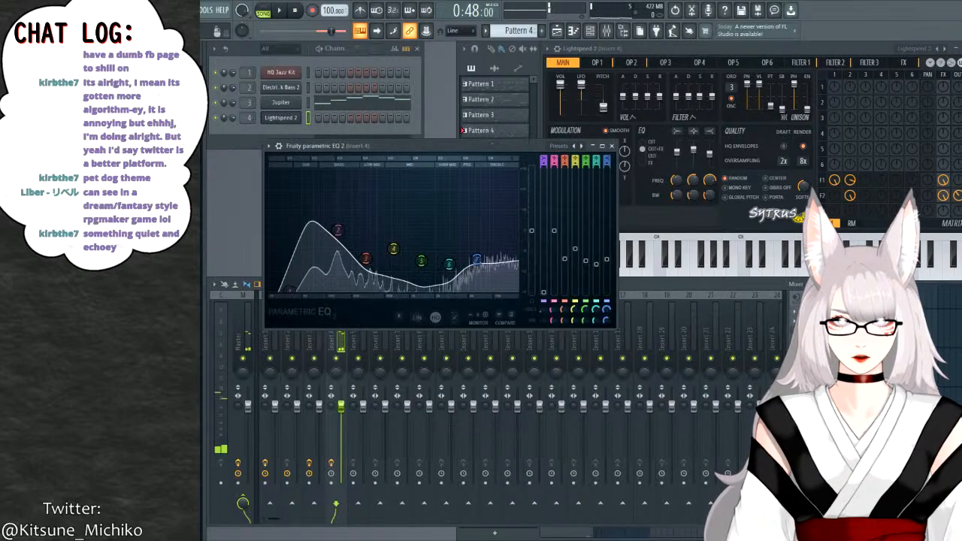
Raise bands 3 to 6 slightly in Insert 4's Fruity Parametric EQ 2, audition Lightspeed 2 notes, and close the equalizer.
left_click(856, 319)
left_click_drag(575, 262, 576, 256)
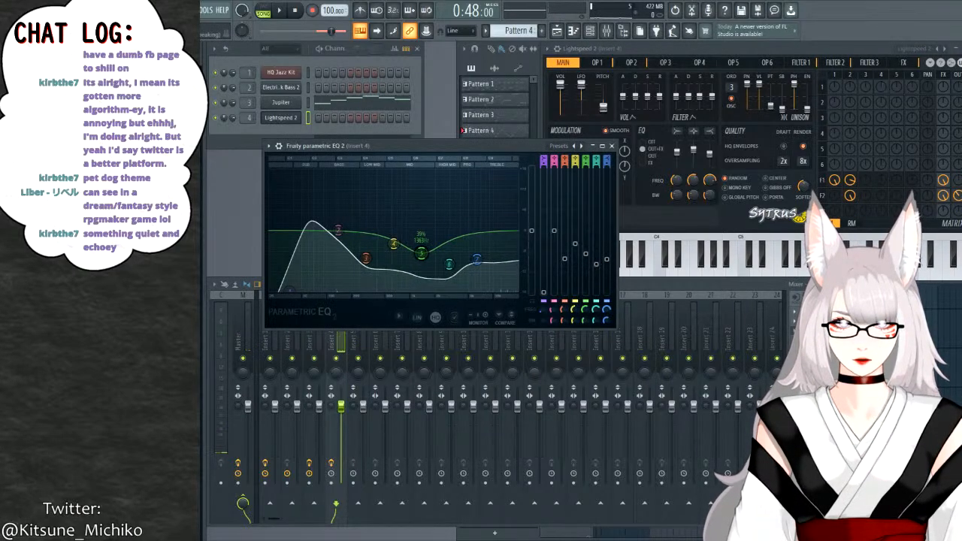
key("z")
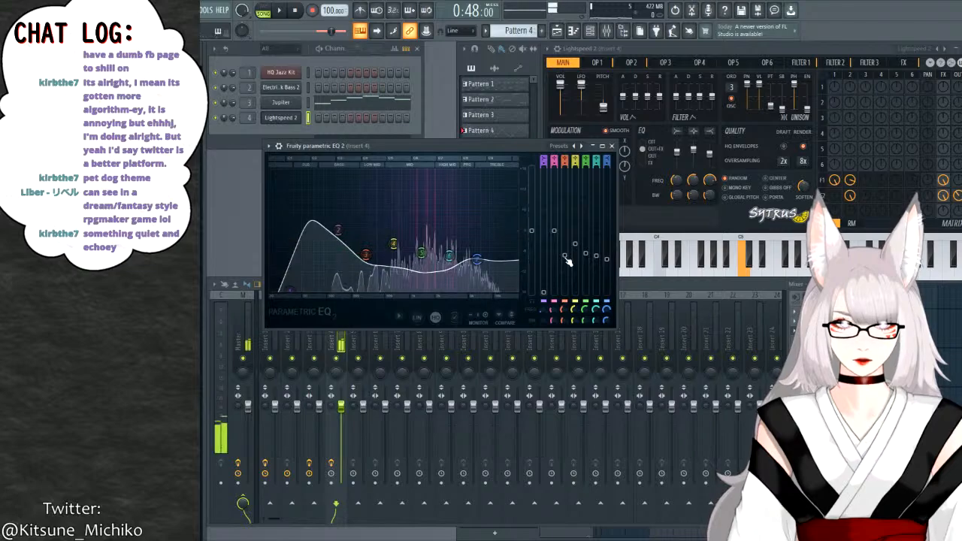
key("c")
key("b")
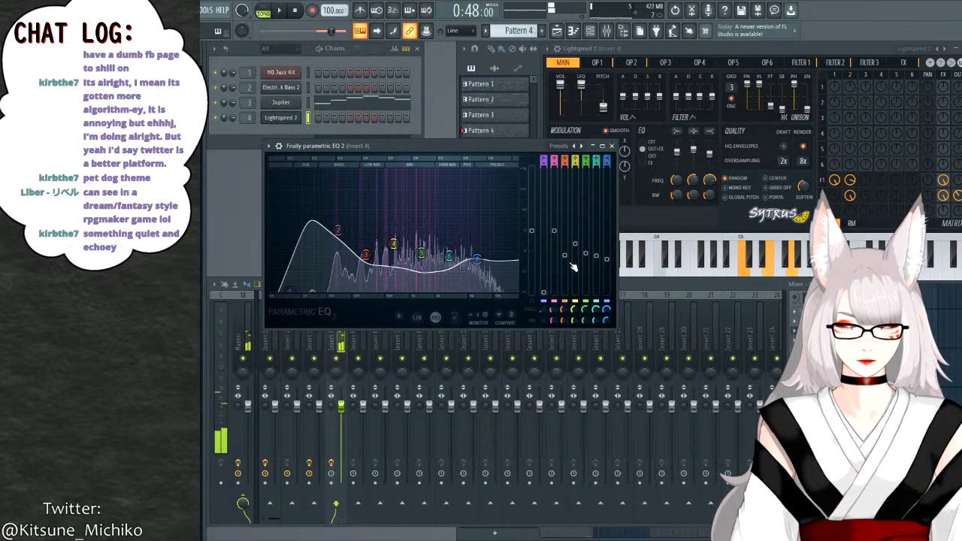
key("Escape")
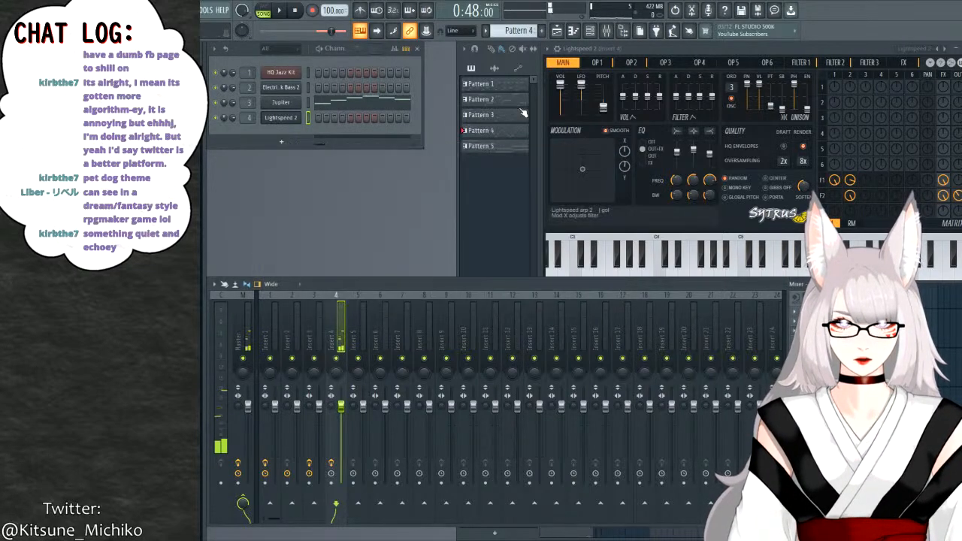
Lower the Insert 4 fader while the looped section plays, close its Fruity Multiband Compressor, and stop playback.
left_click(279, 10)
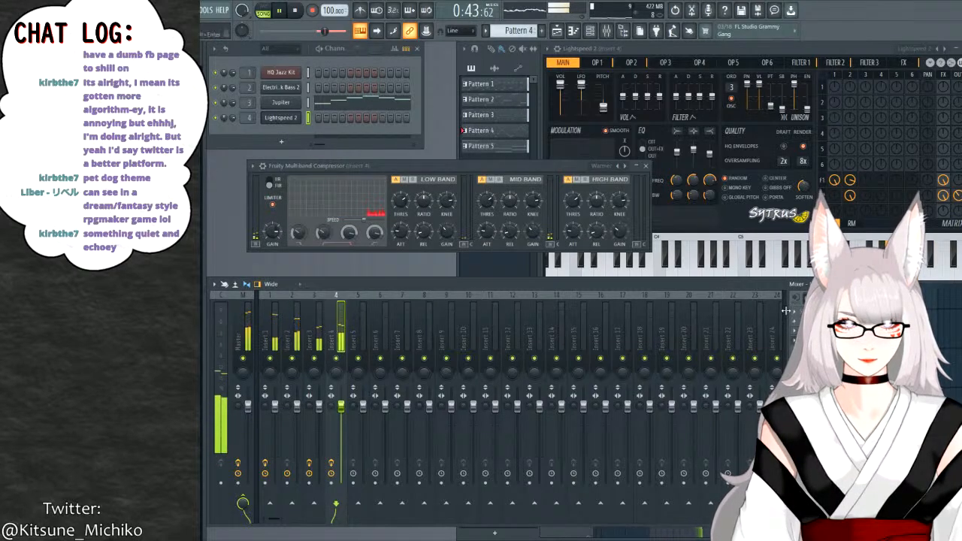
left_click_drag(342, 408, 341, 440)
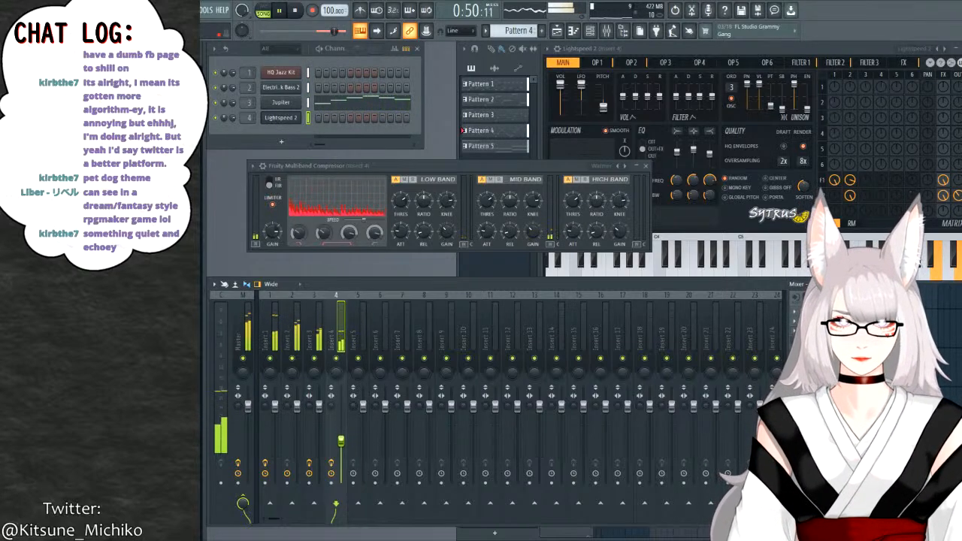
left_click(646, 166)
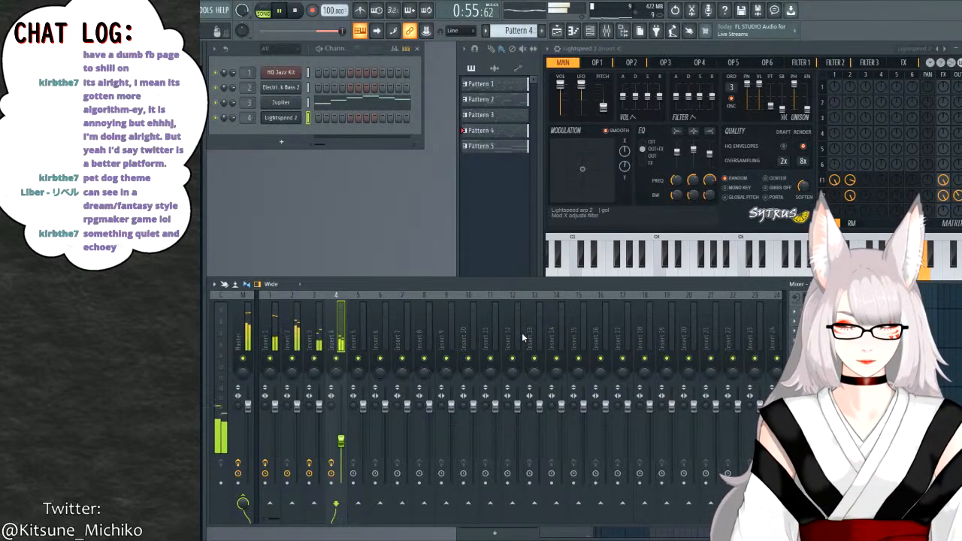
key("space")
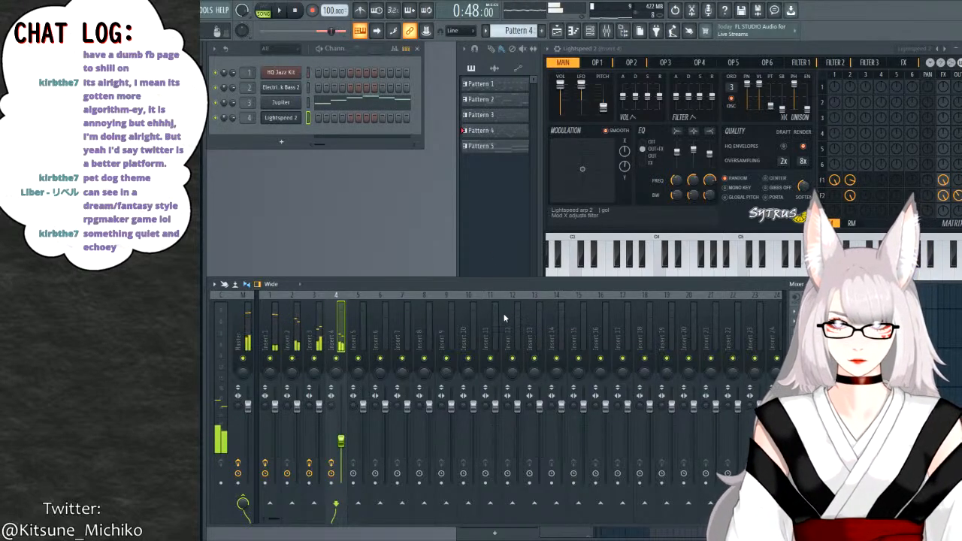
Add a low-cut Fruity Parametric EQ 2 to Insert 2 for the Electric Pick Bass 2 channel and close it.
left_click(281, 87)
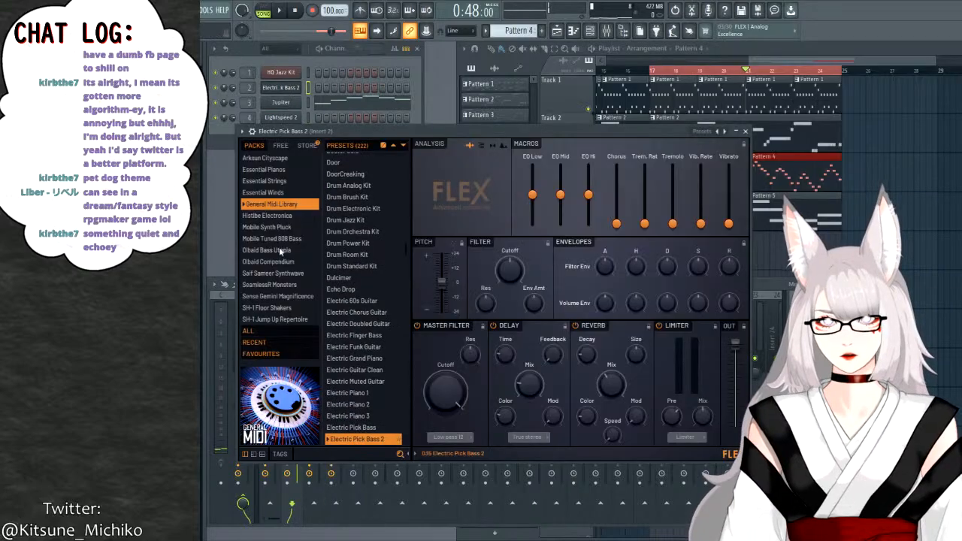
key("F5")
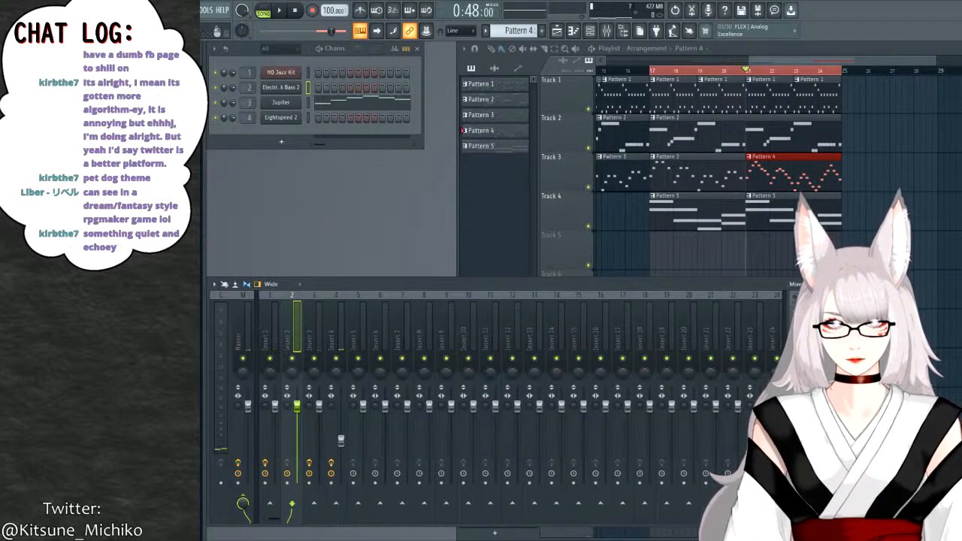
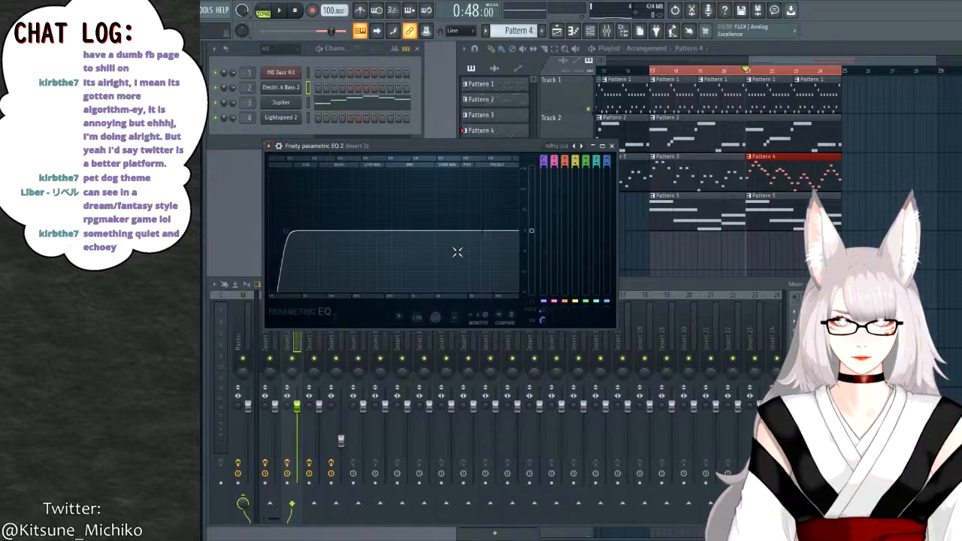
left_click(612, 146)
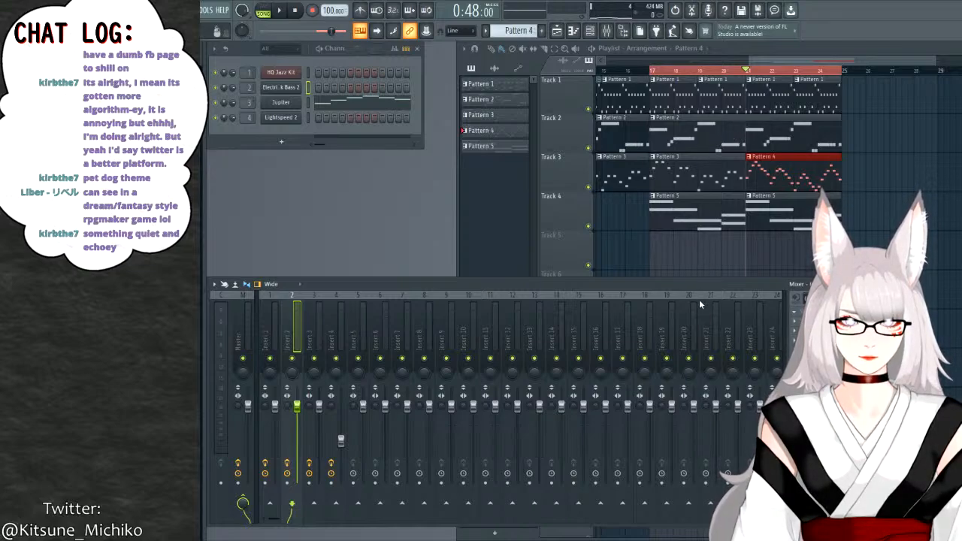
Open Insert 2's Fruity Parametric EQ 2, raise bands 1 to 3 slightly and cut bands 4 to 7, deepest at band 5.
left_click(678, 368)
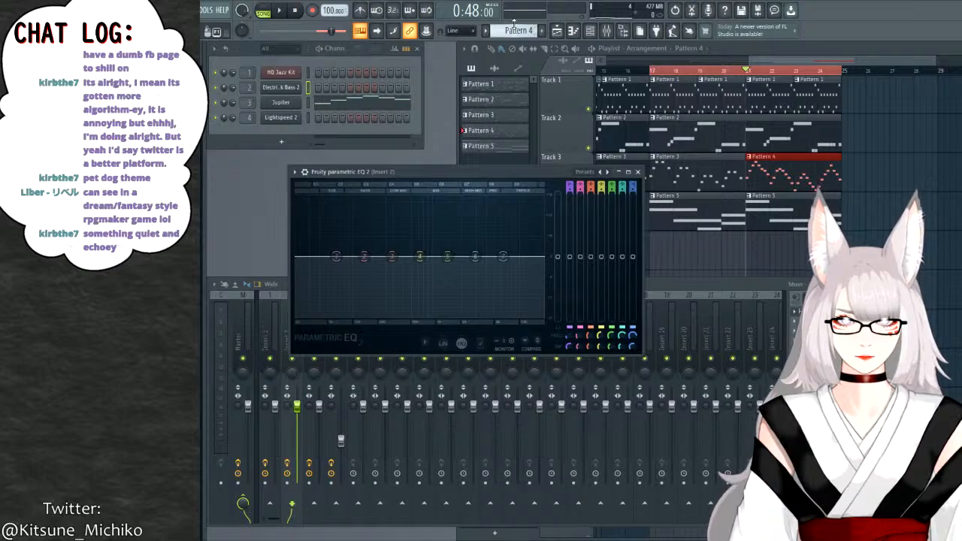
scroll(517, 30, "up", 2)
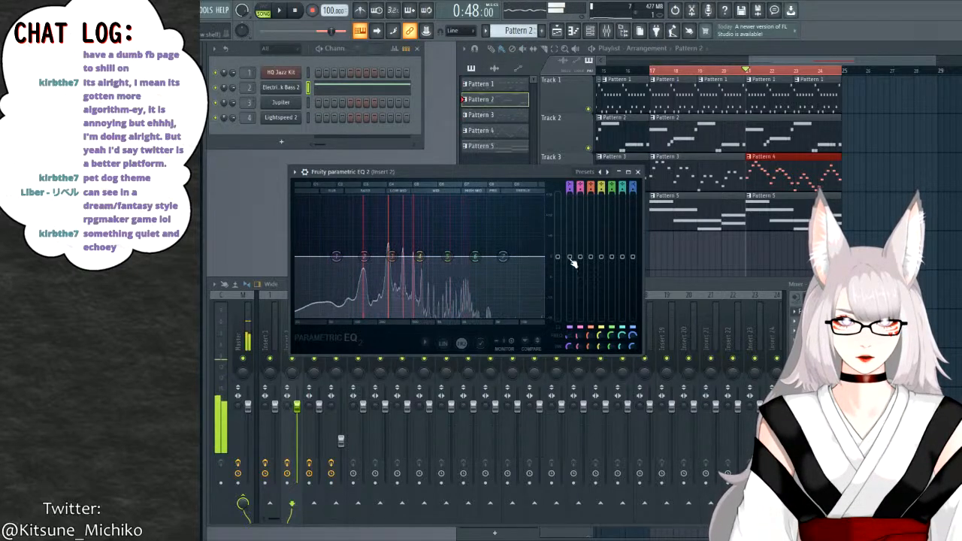
left_click_drag(364, 256, 363, 246)
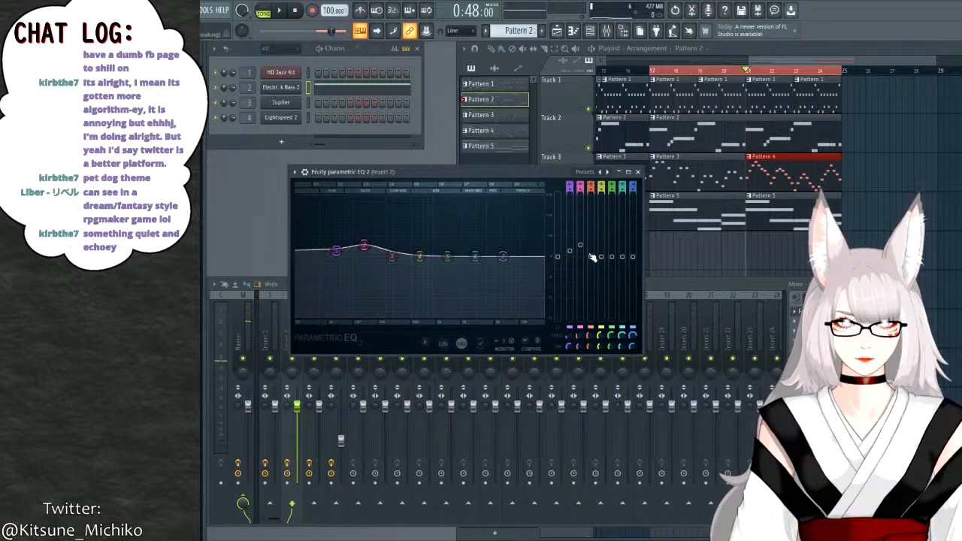
left_click_drag(579, 246, 633, 265)
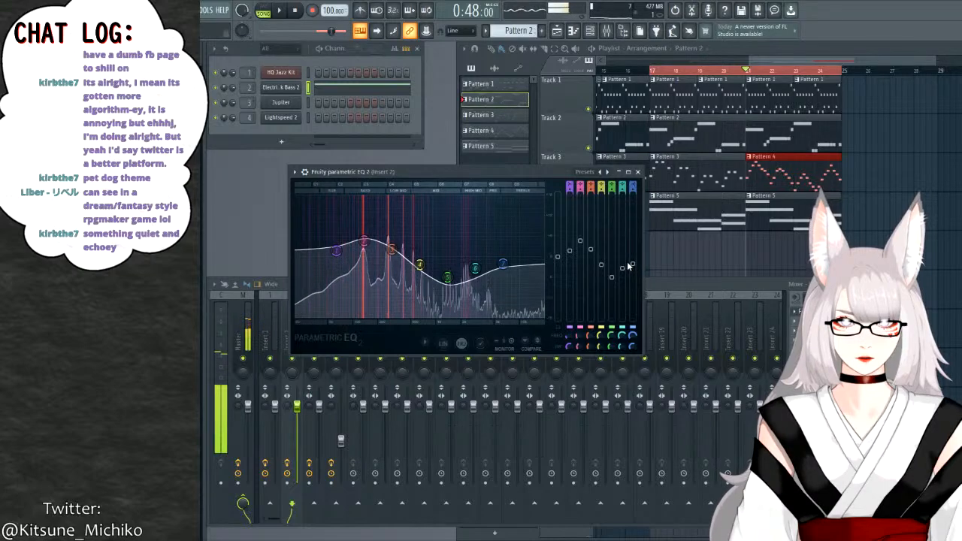
Lower bands 1 to 5 in Insert 2's equalizer while the looped section plays, and close the equalizer.
left_click(280, 11)
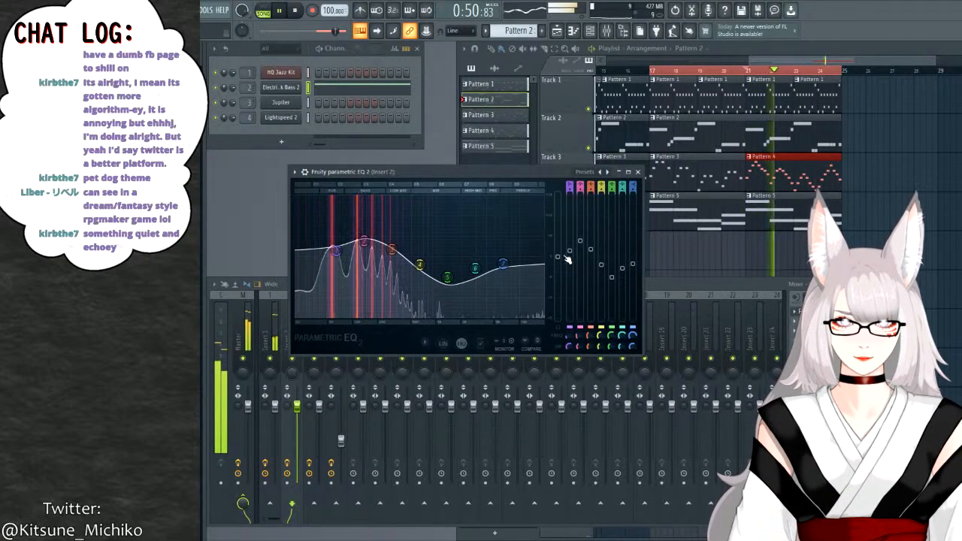
left_click_drag(570, 250, 612, 284)
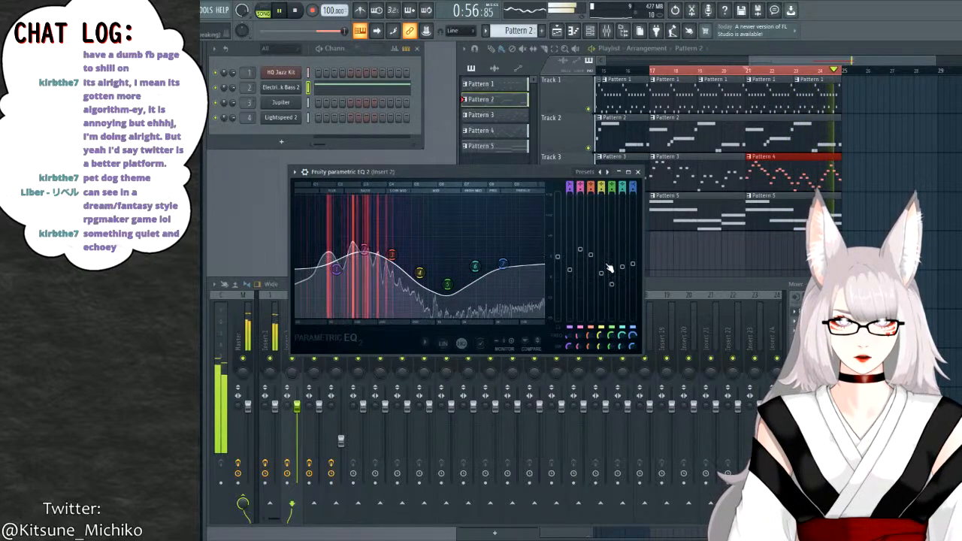
left_click_drag(570, 269, 570, 266)
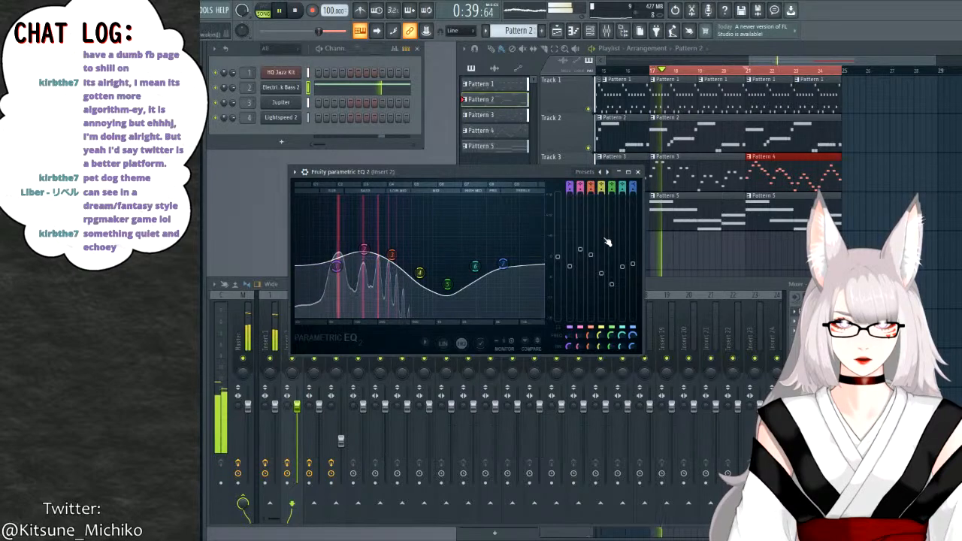
left_click(637, 172)
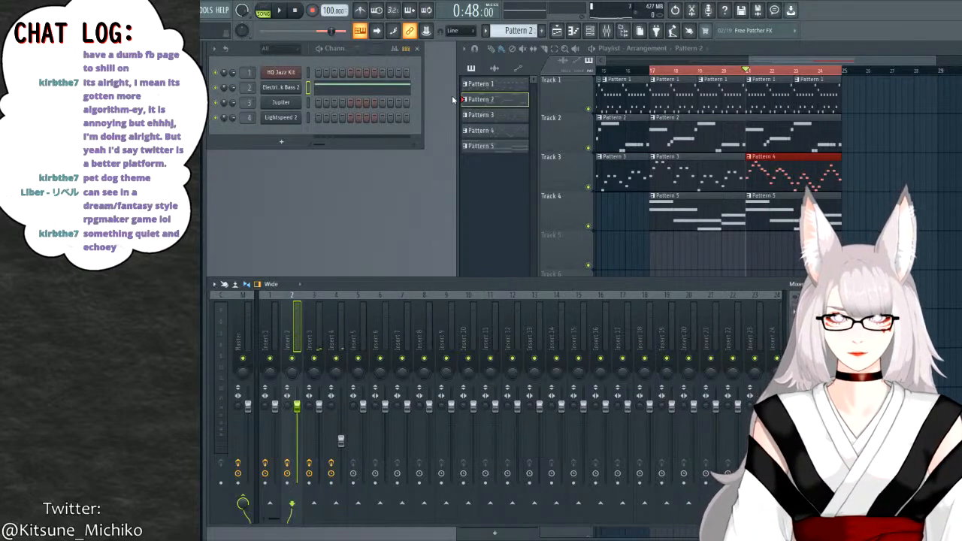
Load the Electric Picked Bass preset in FLEX on the second channel, start the loop to hear it, and close FLEX.
left_click(280, 88)
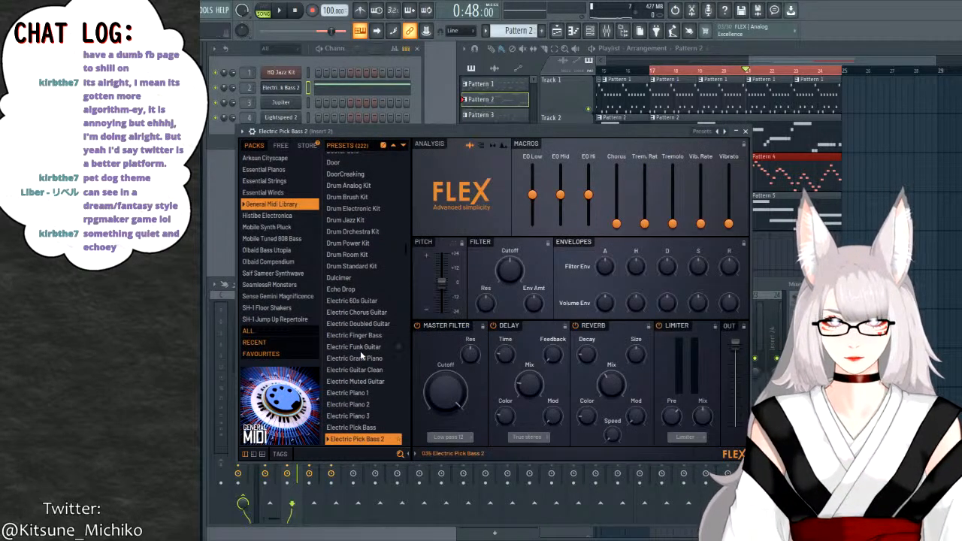
scroll(362, 357, "down", 2)
left_click(358, 403)
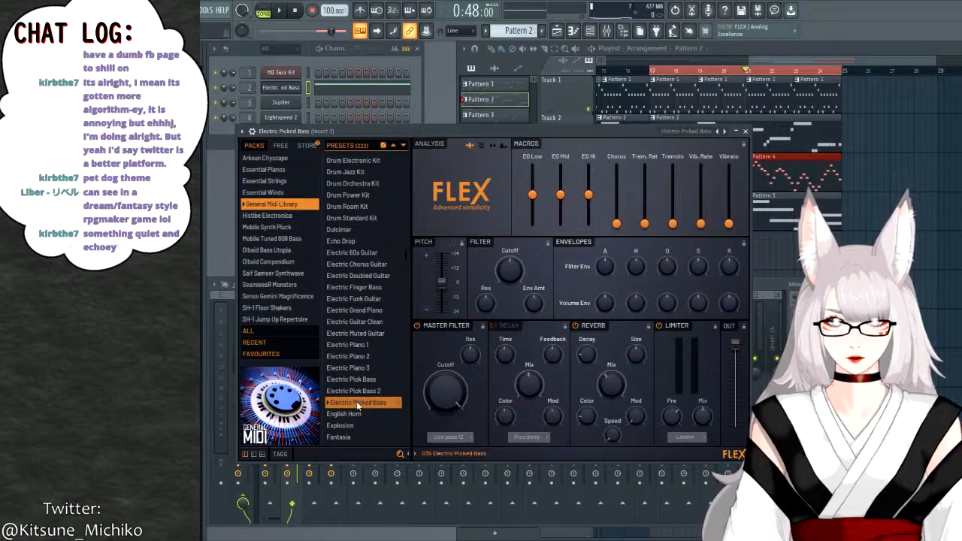
left_click(279, 11)
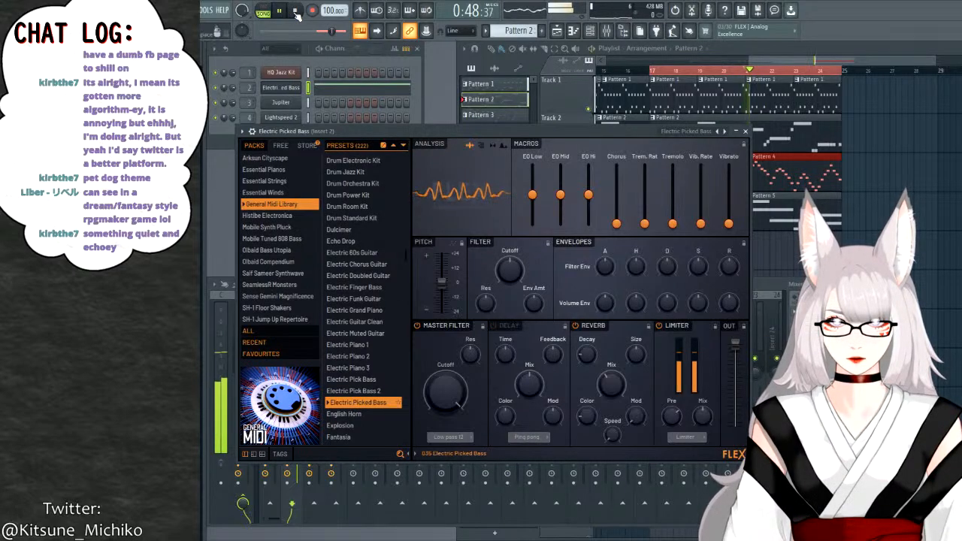
left_click(745, 130)
Reopen Insert 2's Fruity Parametric EQ 2, lower bands 1 to 3, raise band 4 slightly, and close it.
left_click_drag(808, 60, 792, 60)
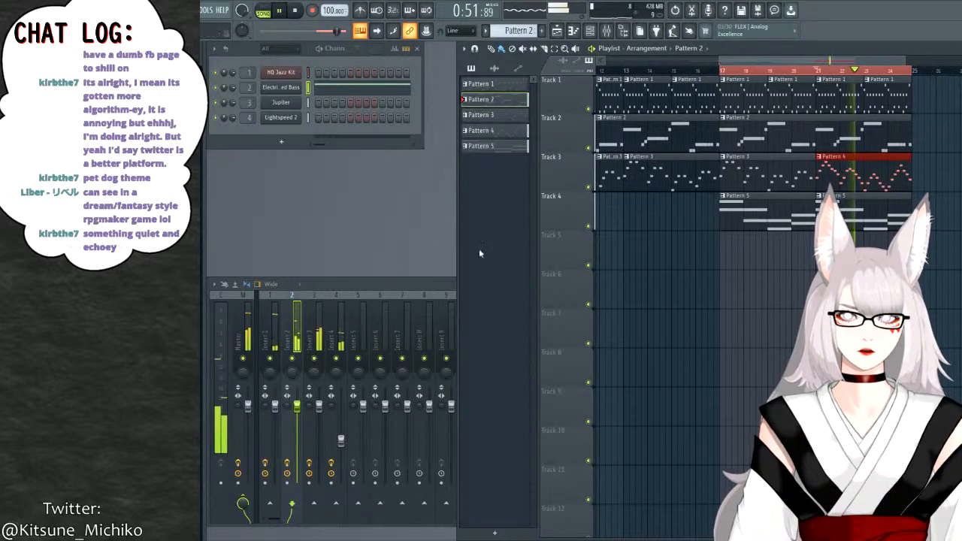
left_click(406, 287)
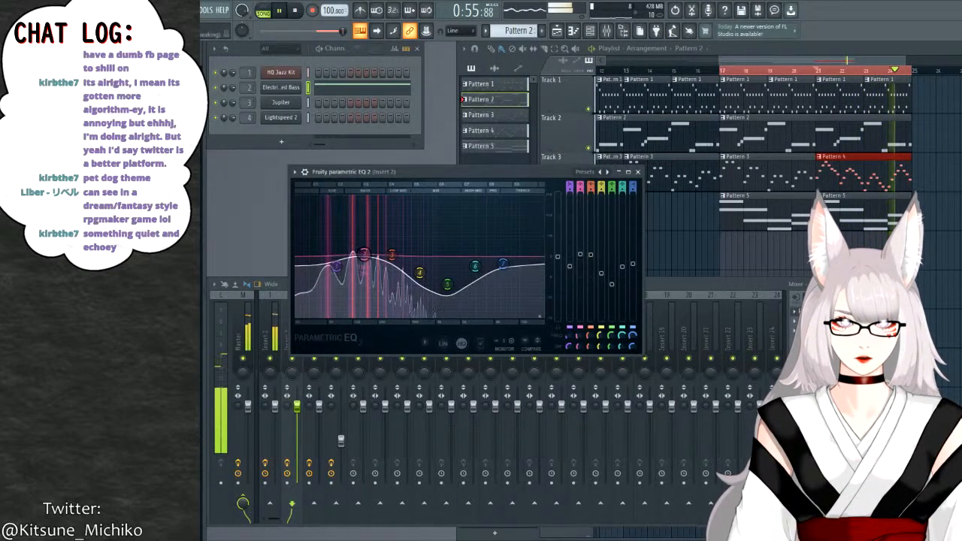
left_click_drag(590, 255, 570, 281)
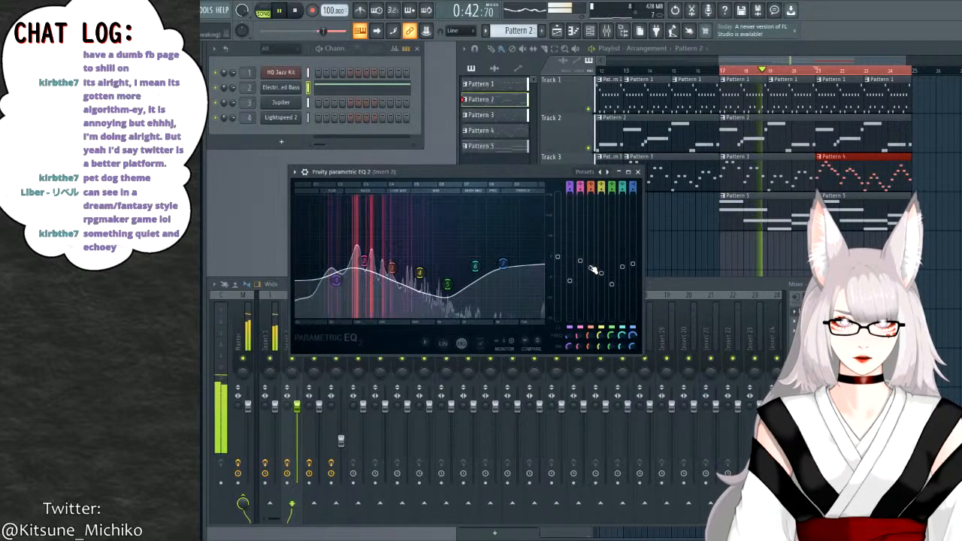
left_click_drag(590, 268, 601, 265)
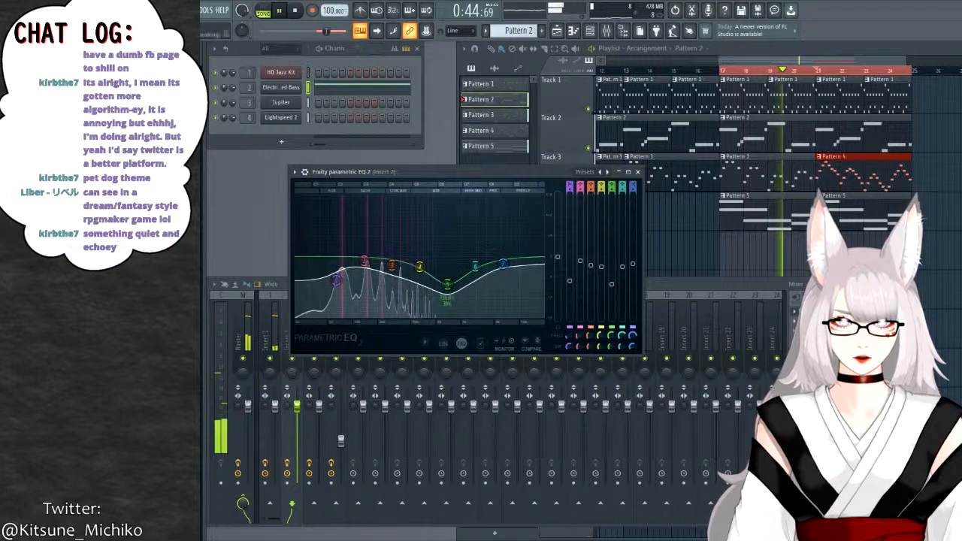
left_click(637, 171)
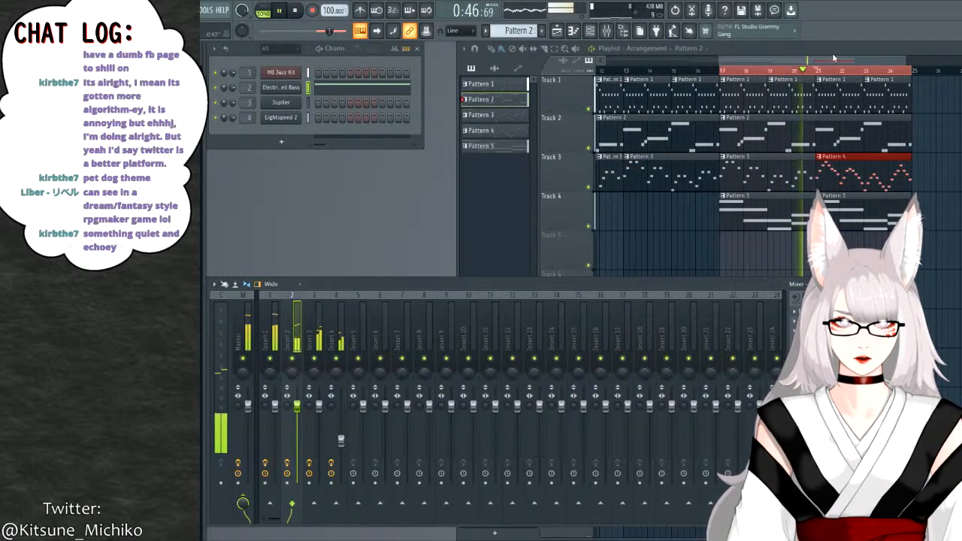
Clear the playlist's looped time selection and play the song from its beginning.
left_click(822, 63)
left_click(815, 67)
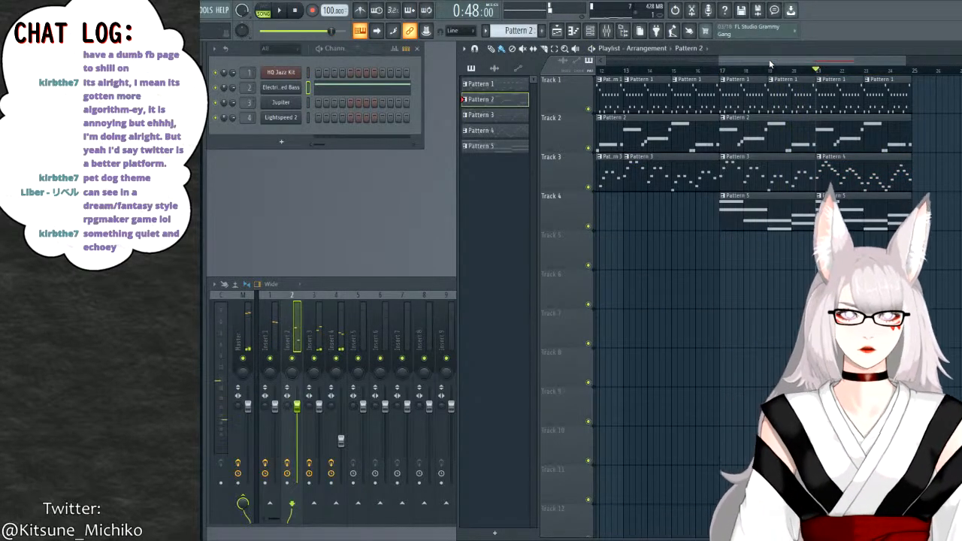
left_click_drag(770, 65, 336, 68)
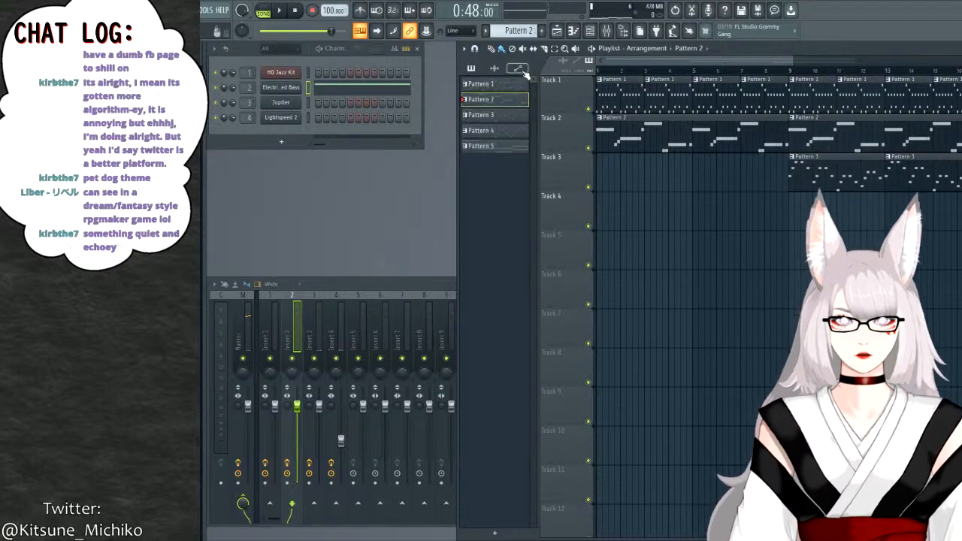
left_click(603, 76)
key("space")
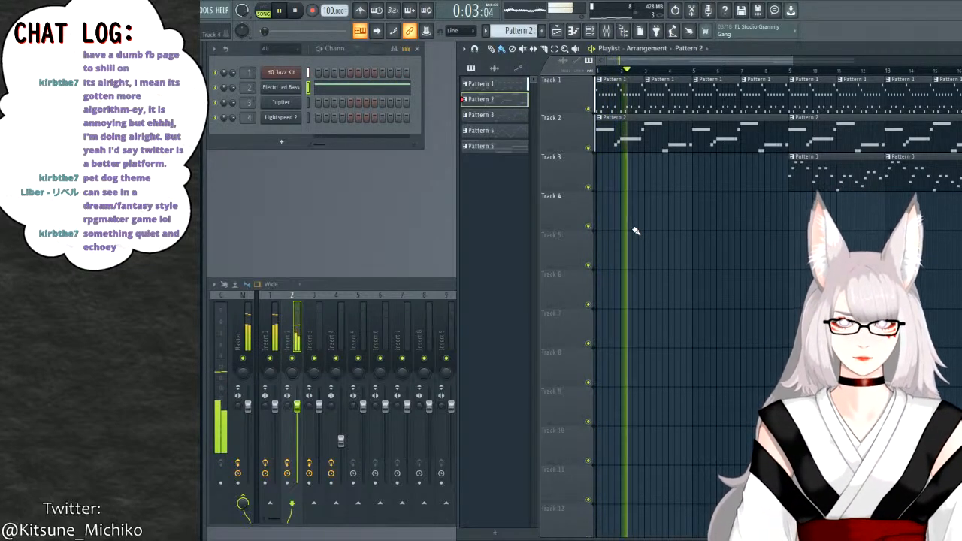
Open Insert 1's Fruity Multiband Compressor and Fruity Parametric EQ 2, and lower equalizer bands 5 to 7 during playback.
left_click_drag(456, 375, 781, 376)
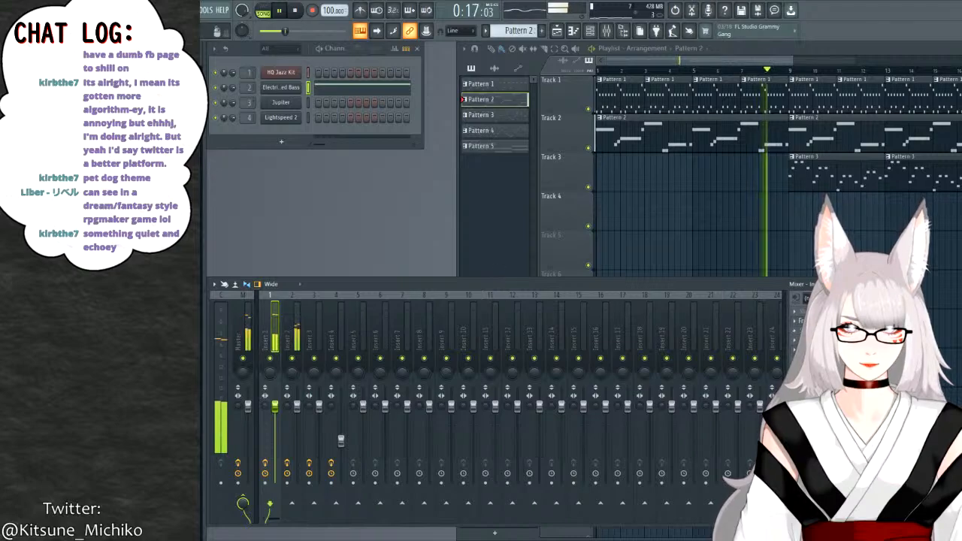
left_click(816, 321)
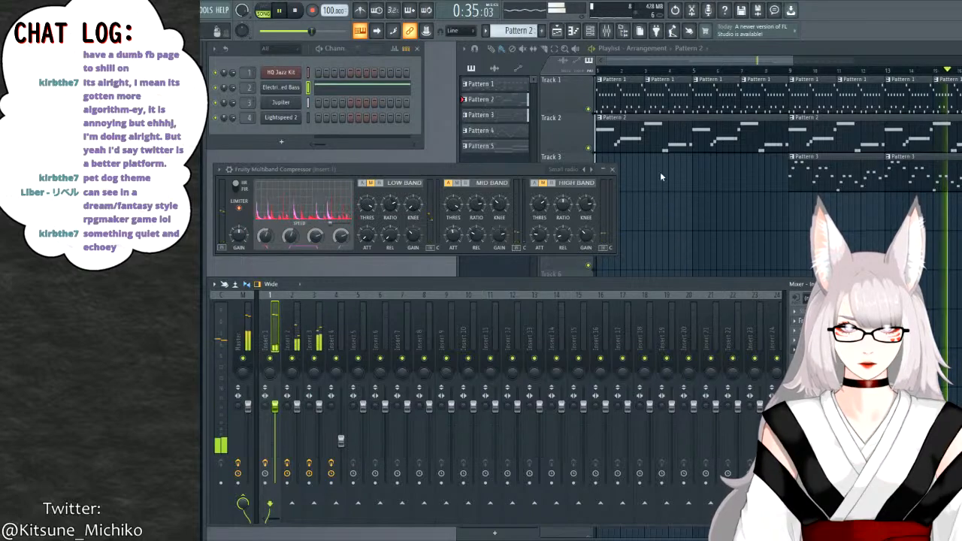
left_click(819, 312)
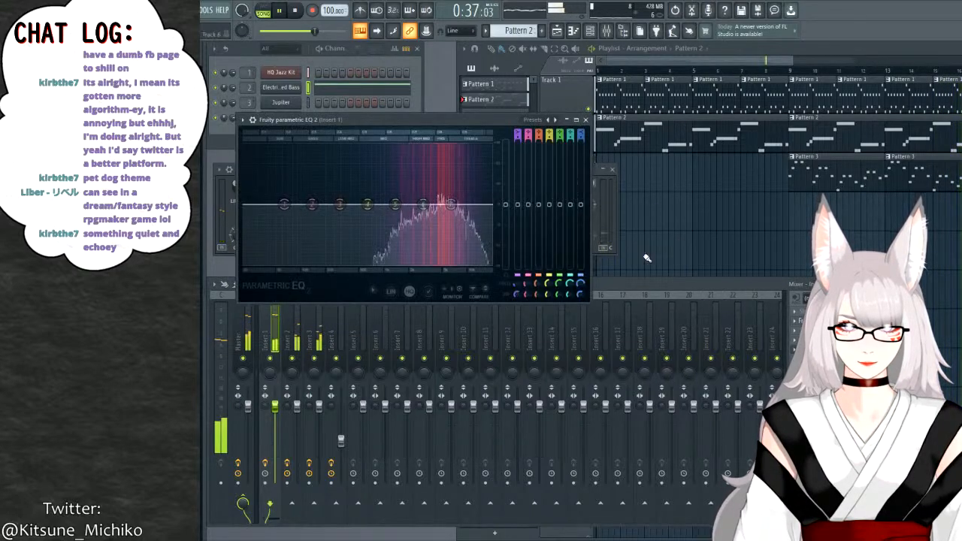
left_click_drag(562, 208, 581, 222)
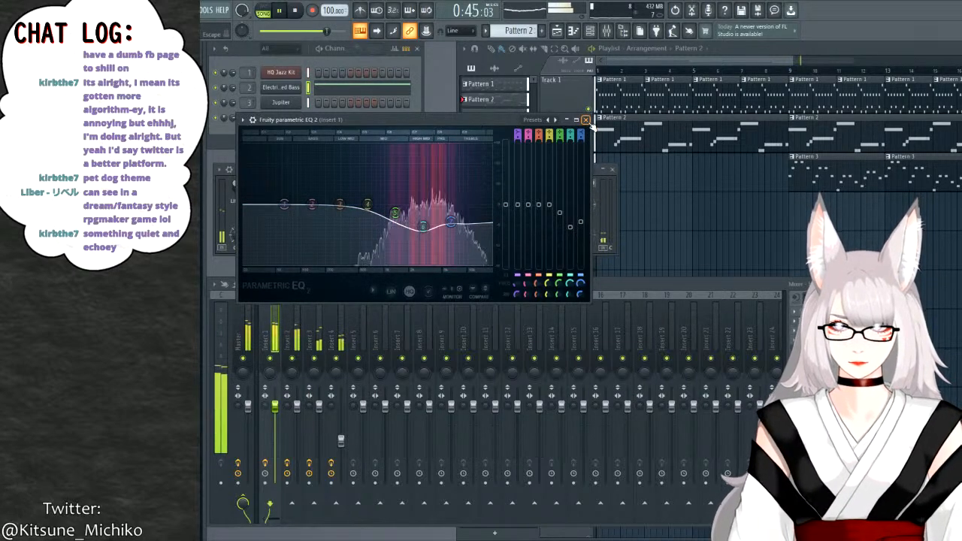
Reshape Insert 1's equalizer by deepening band 5, raising bands 3, 4 and 7 slightly, and lowering band 1.
mouse_move(367, 206)
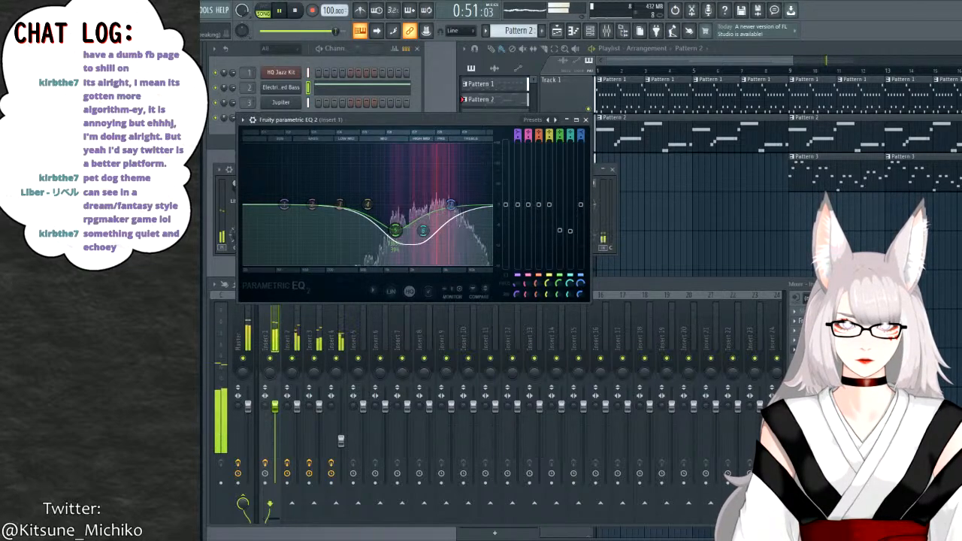
left_click_drag(450, 205, 450, 200)
mouse_move(559, 230)
left_mouse_down()
mouse_move(559, 239)
mouse_move(570, 222)
mouse_move(538, 198)
mouse_move(550, 192)
mouse_move(559, 243)
mouse_move(570, 227)
left_mouse_up()
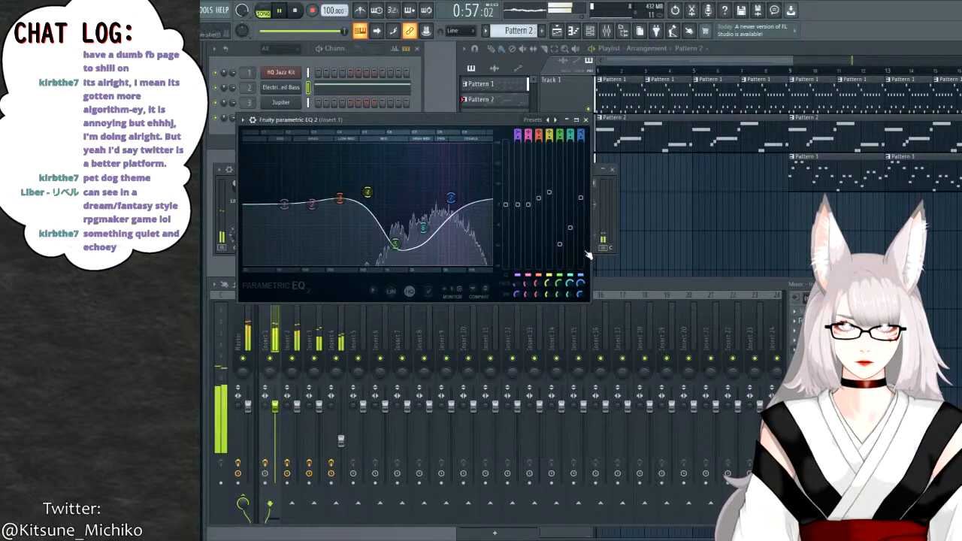
left_click_drag(284, 204, 284, 230)
left_click(788, 303)
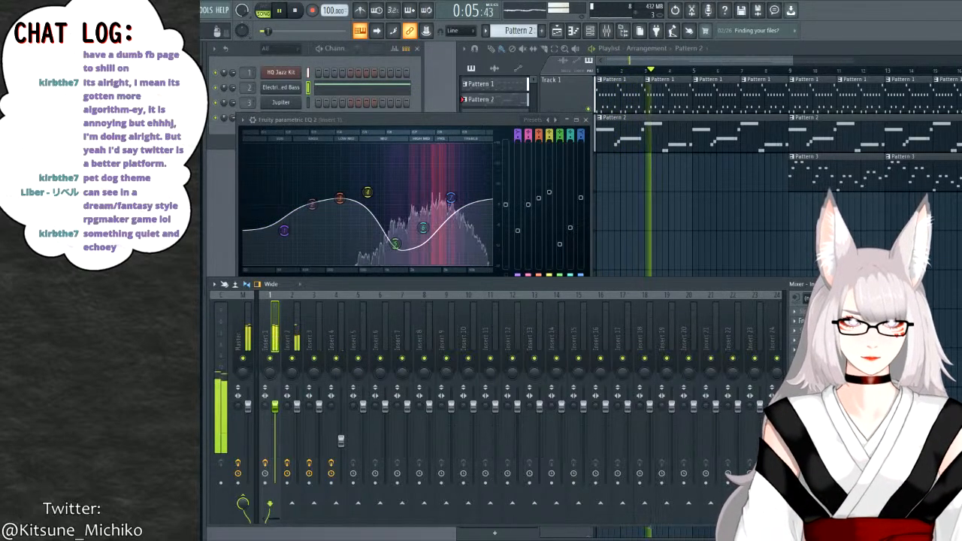
Play the arrangement from bar 9 to hear the equalized mix, and stop playback.
left_click(792, 69)
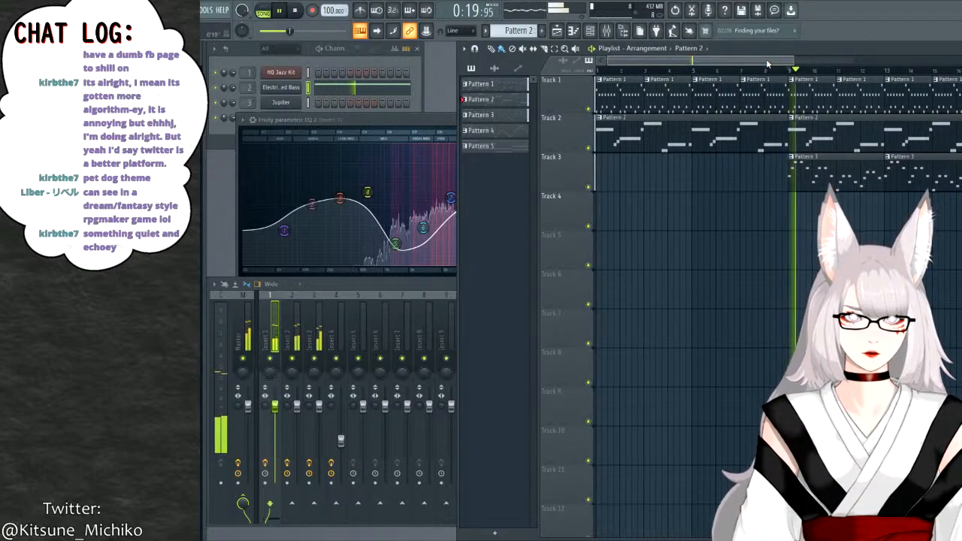
scroll(793, 68, "down", 2)
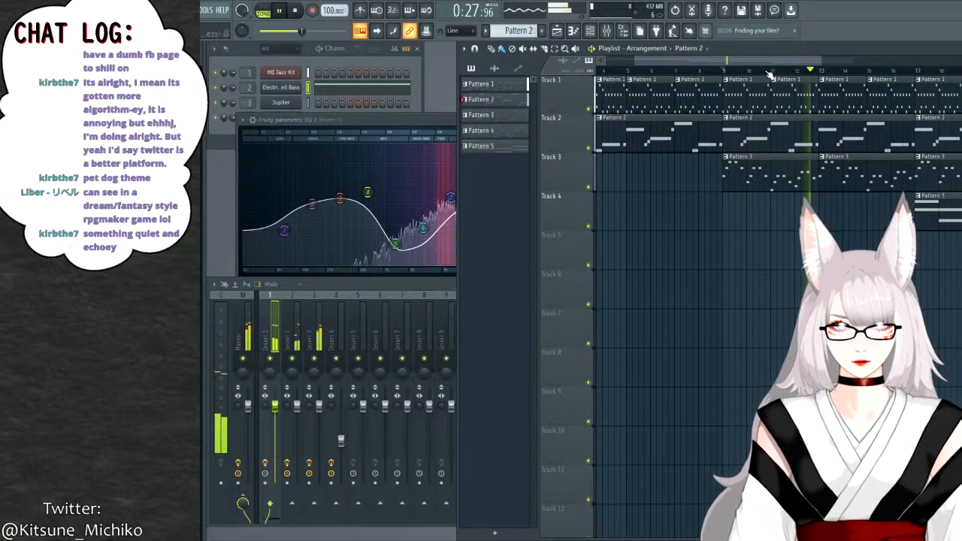
scroll(797, 82, "right", 4)
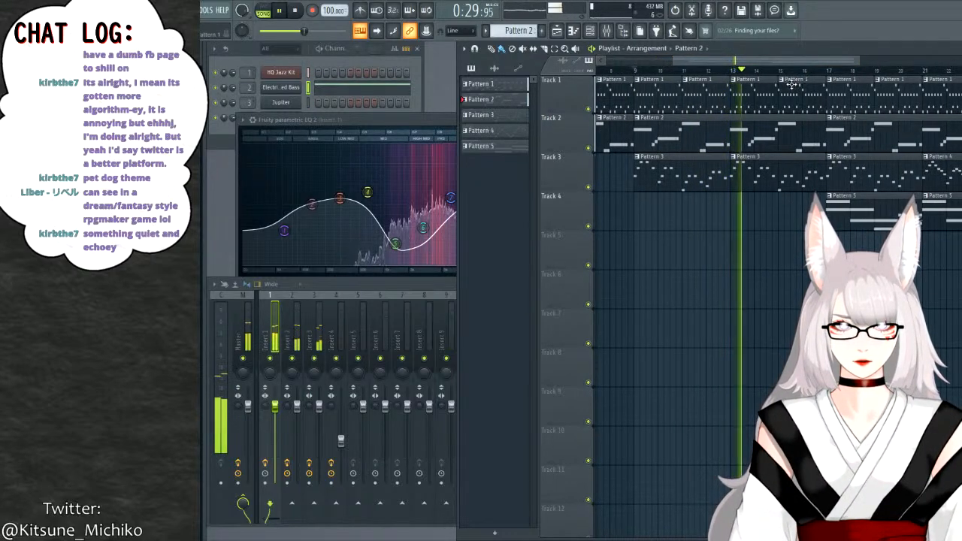
key("space")
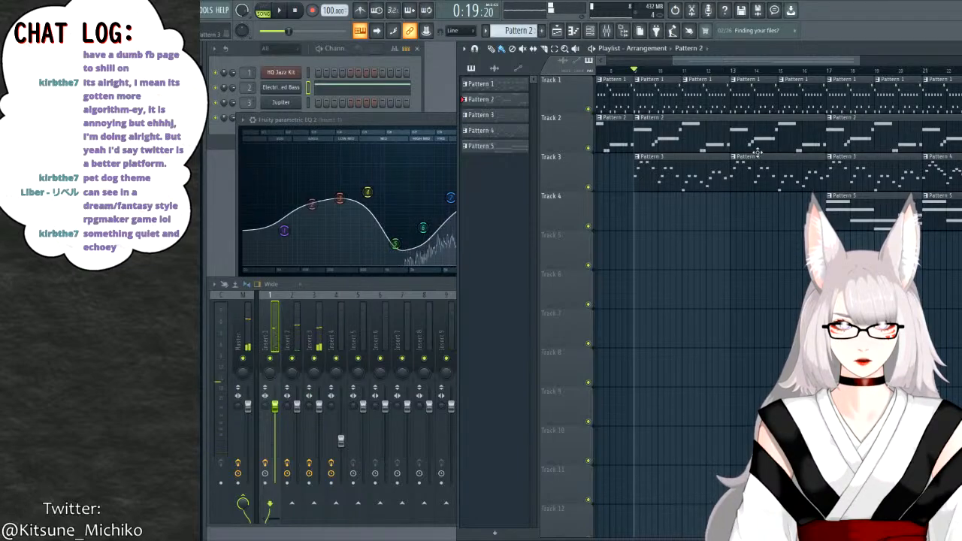
Replace the Pattern 4 clip at bar 21 on Track 3 with a Pattern 3 clip.
scroll(755, 75, "right", 4)
right_click(814, 160)
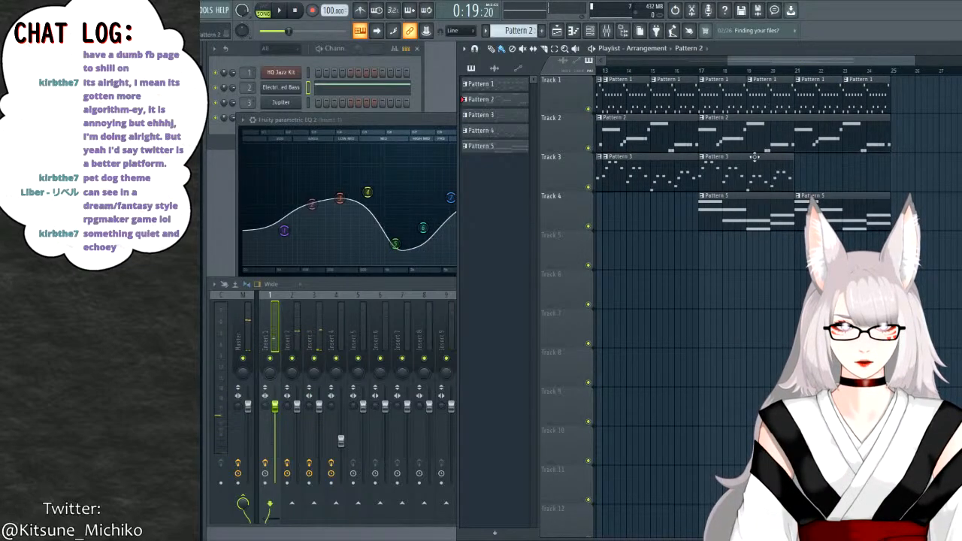
left_click(755, 157)
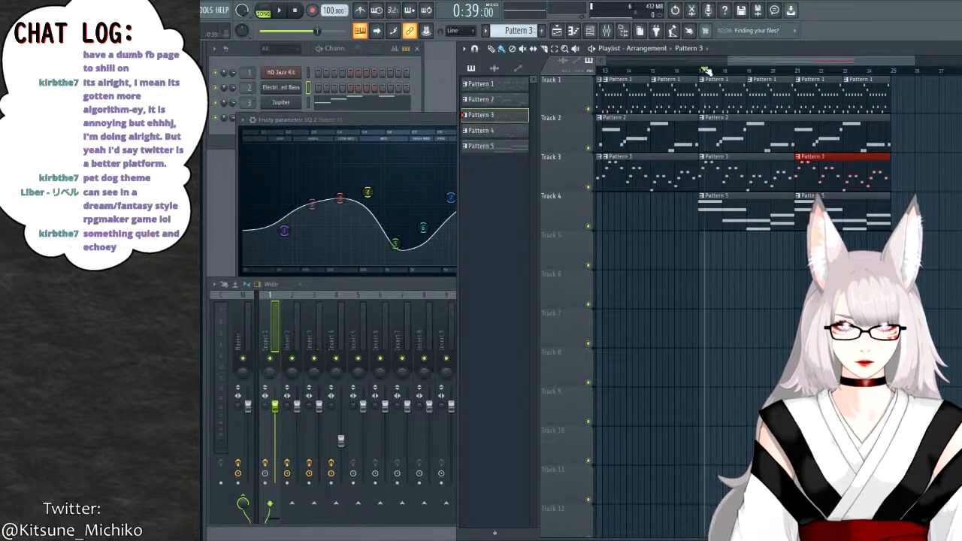
Audition the arrangement from bar 17, stop playback, and close the playlist and Insert 1's effect windows.
key("space")
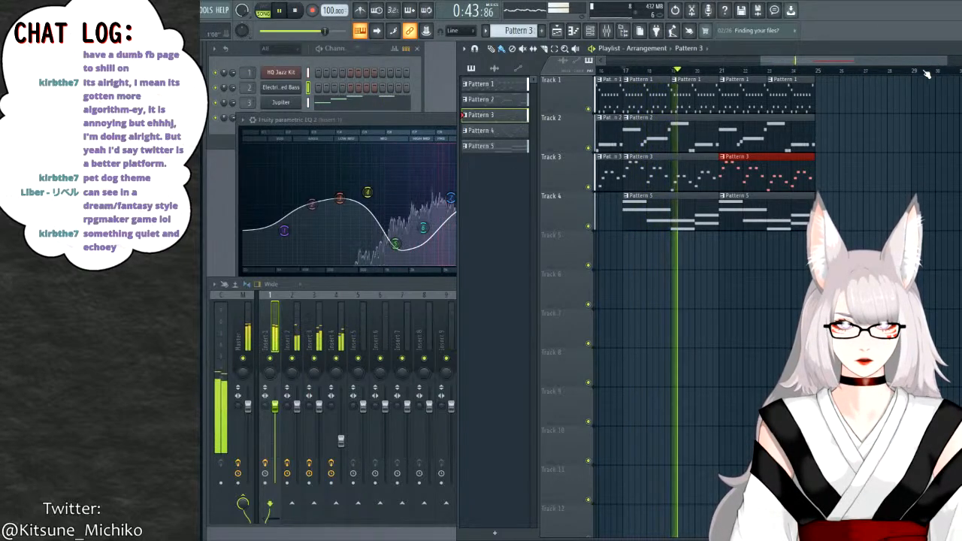
key("space")
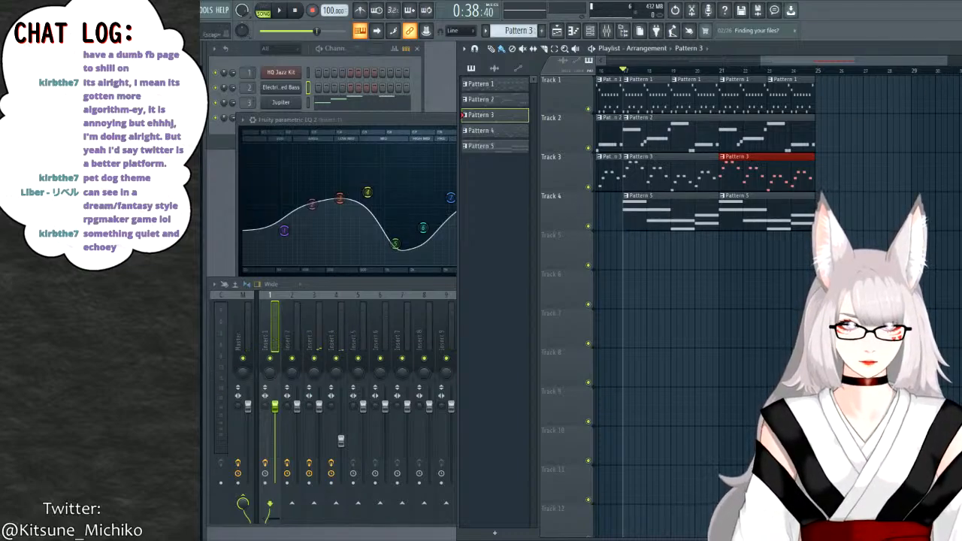
key("F5")
left_click(579, 120)
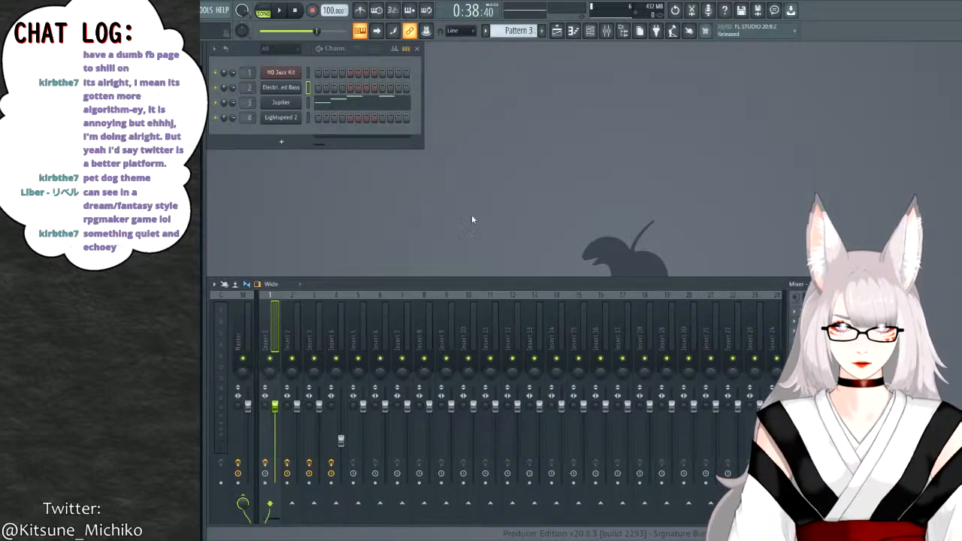
Lower the volume of Insert 4, the mixer track carrying the Lightspeed 2 channel.
left_click(321, 316)
left_click(338, 319)
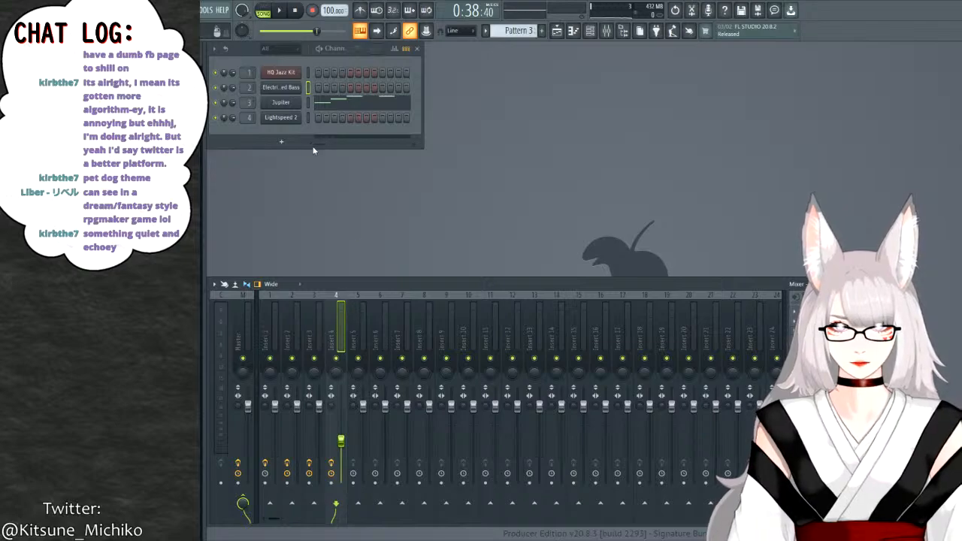
left_click(282, 119)
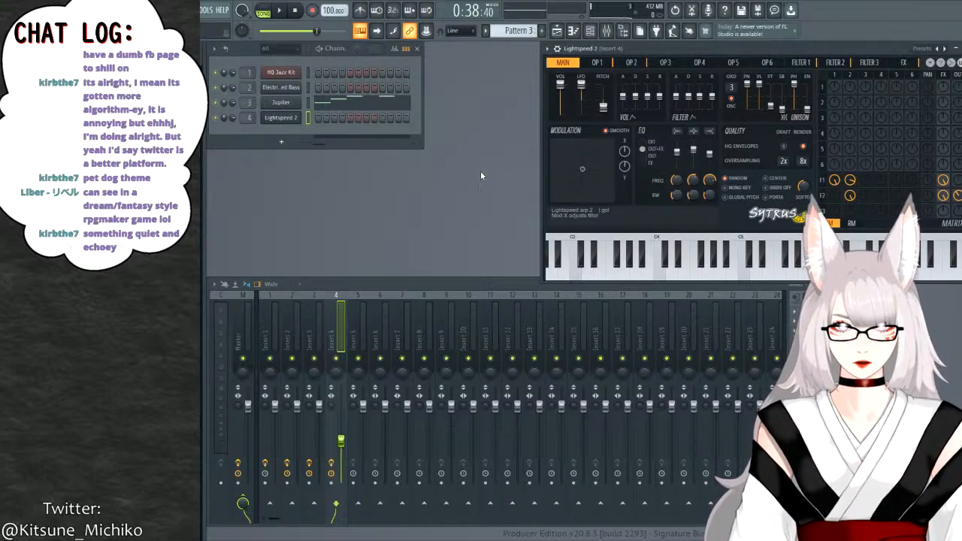
left_click_drag(342, 440, 340, 454)
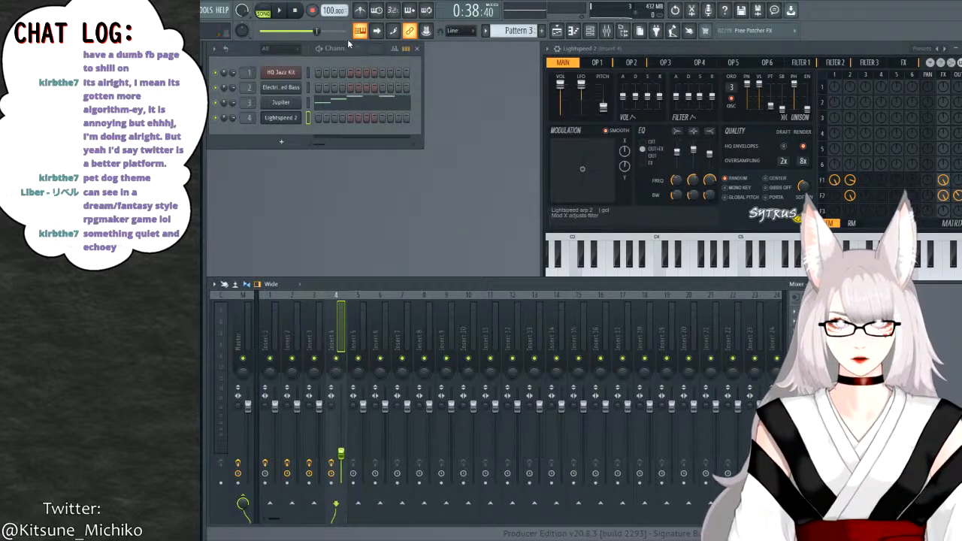
Audition the song briefly, check the Jupiter channel's synth sound, and close its plugin window.
left_click(280, 12)
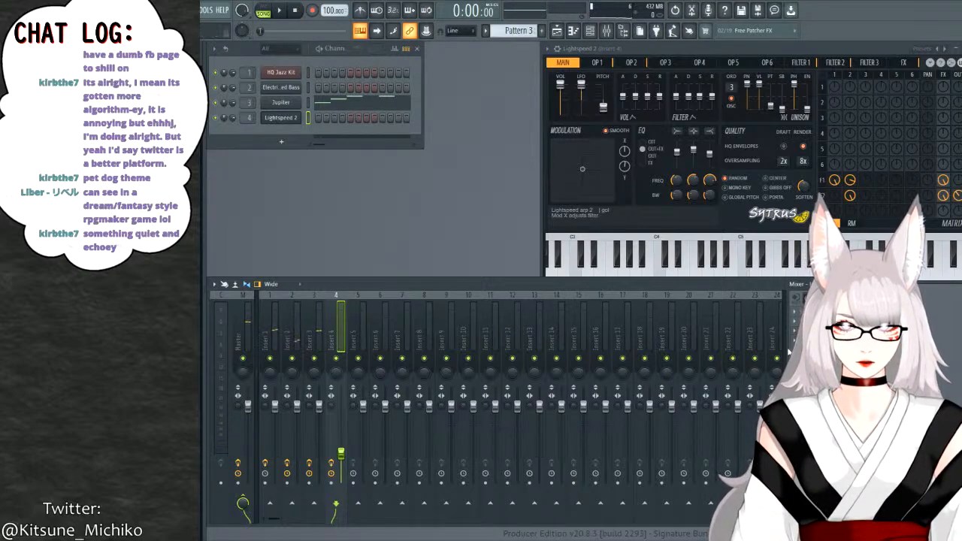
left_click(280, 103)
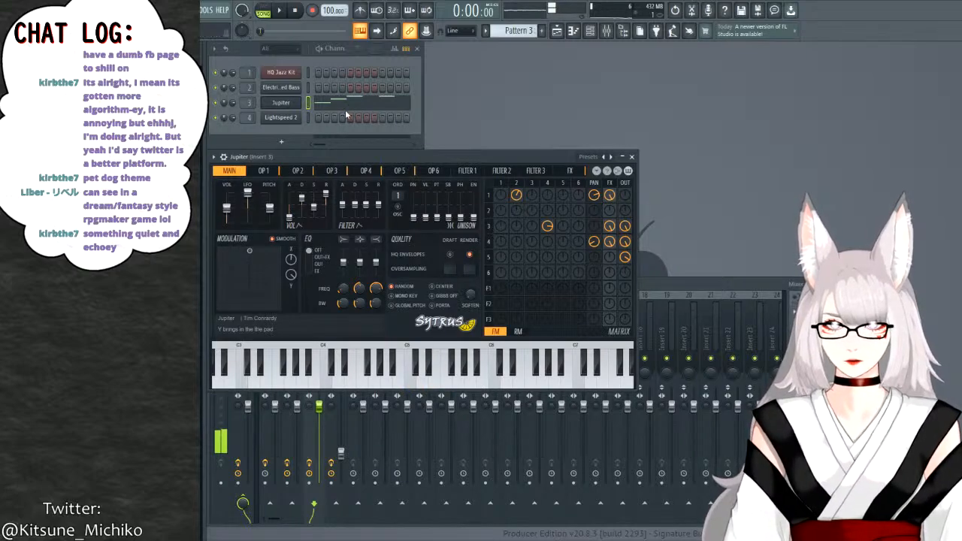
left_click(632, 157)
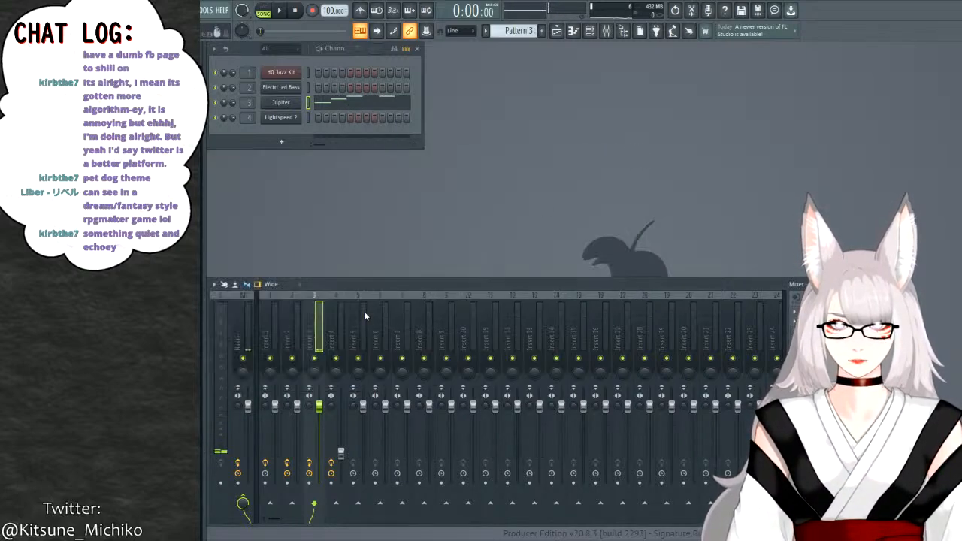
Transpose all of Lightspeed 2's notes in Pattern 5 up one octave in the piano roll.
left_click(342, 322)
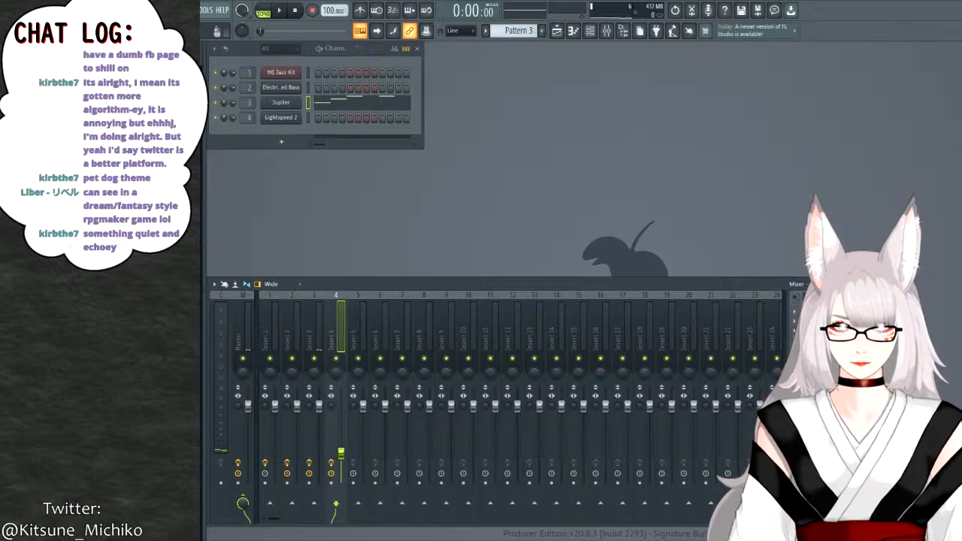
left_click(285, 118)
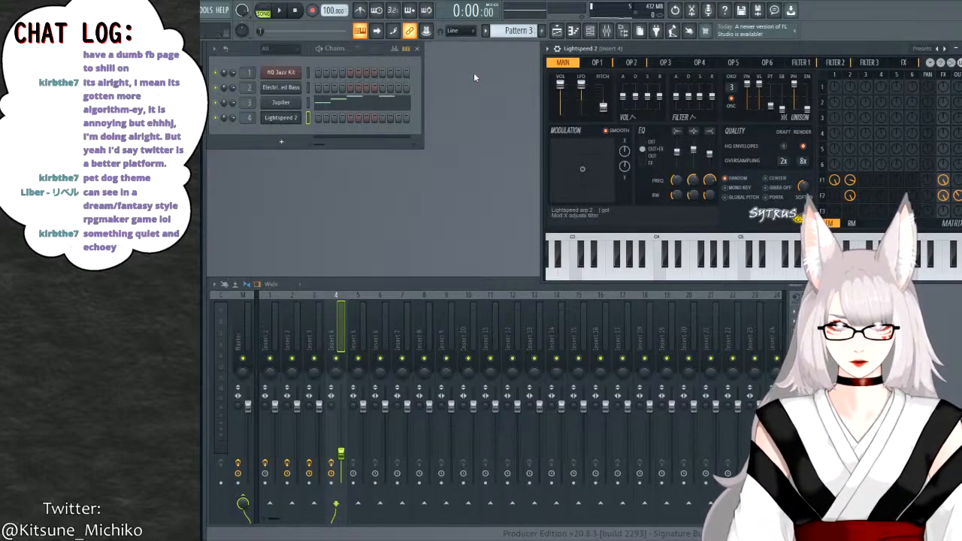
left_click(380, 125)
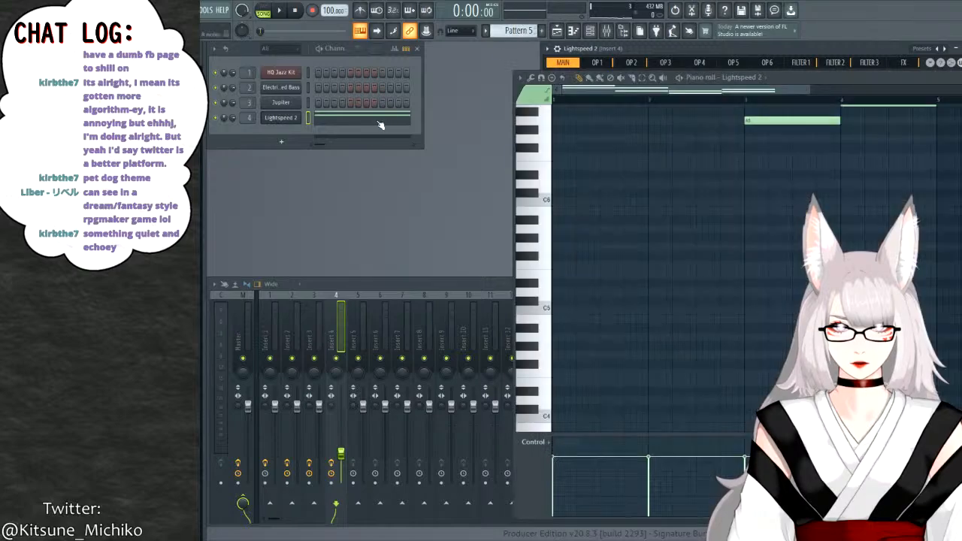
scroll(736, 189, "up", 5)
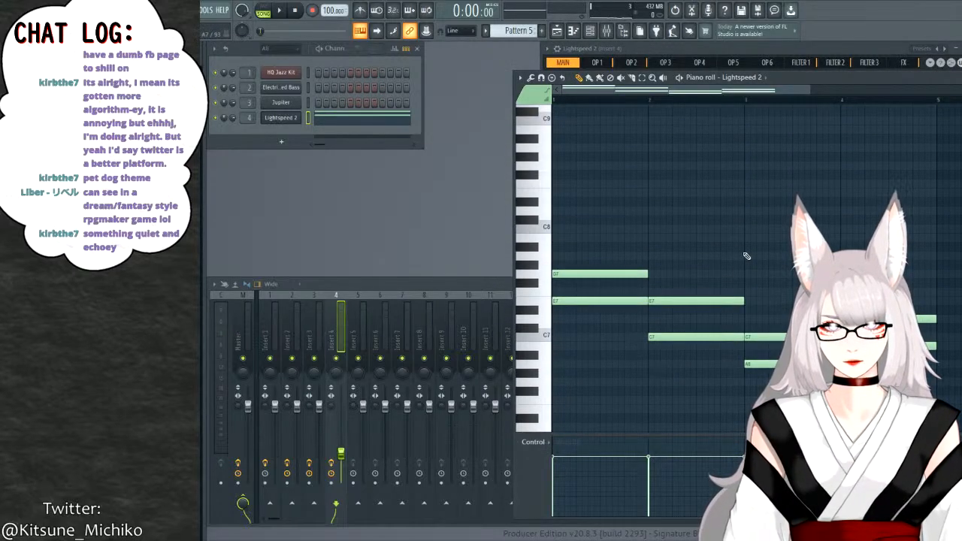
key("ctrl+Up")
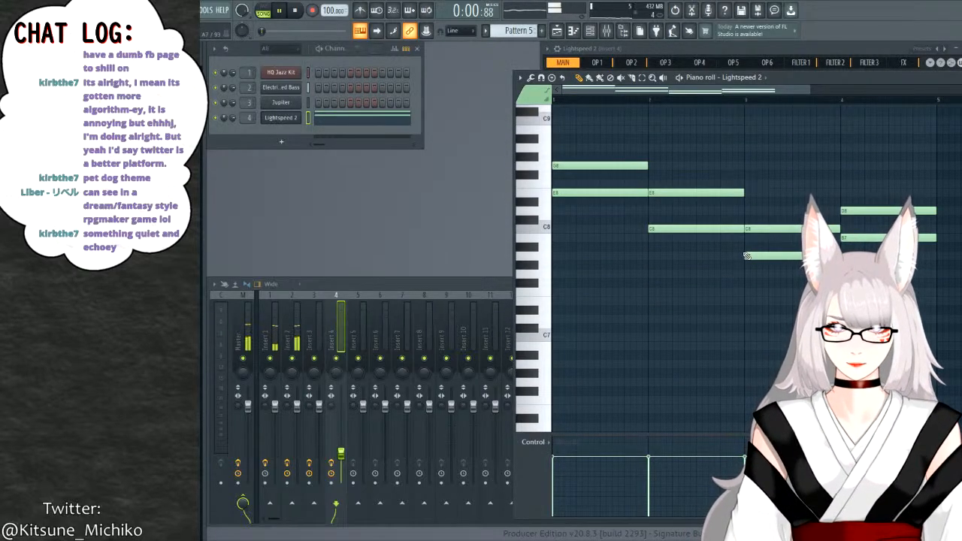
Close the Lightspeed 2 piano roll, the Insert 3 multiband compressor and the Lightspeed 2 synth window while the song plays.
key("space")
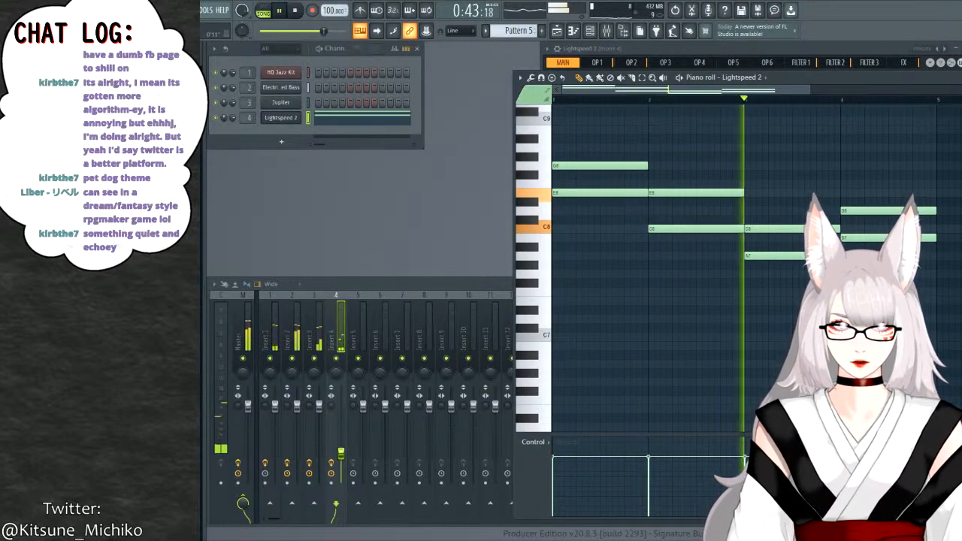
key("F7")
left_click(316, 336)
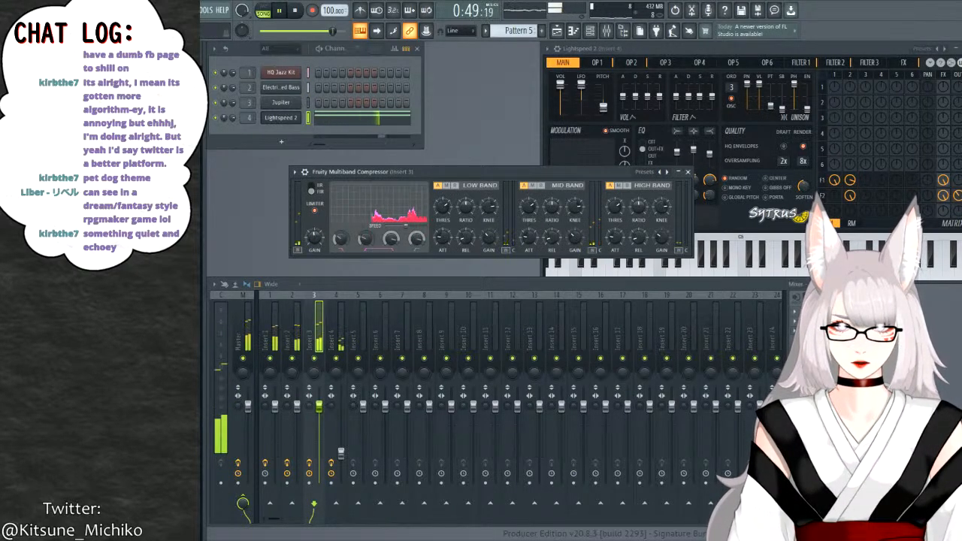
left_click(687, 172)
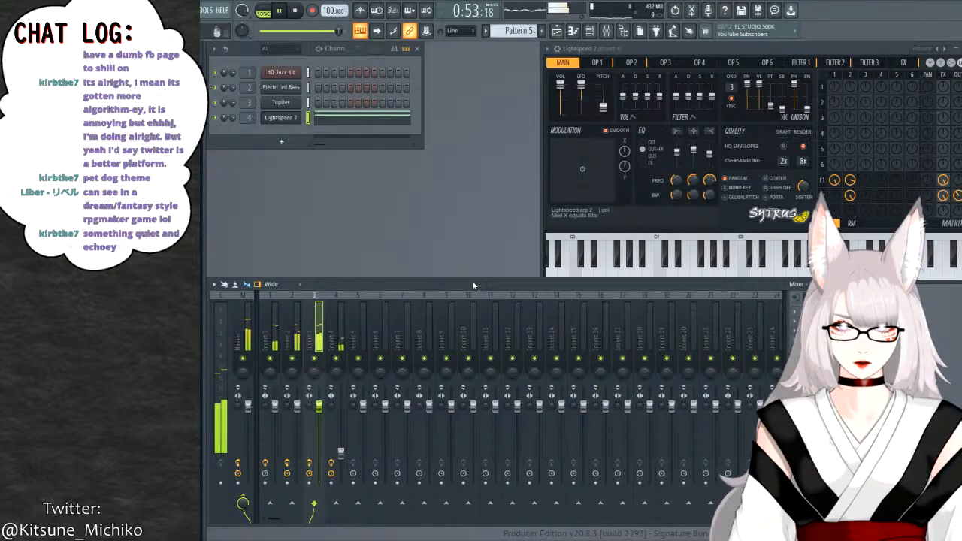
left_click(961, 49)
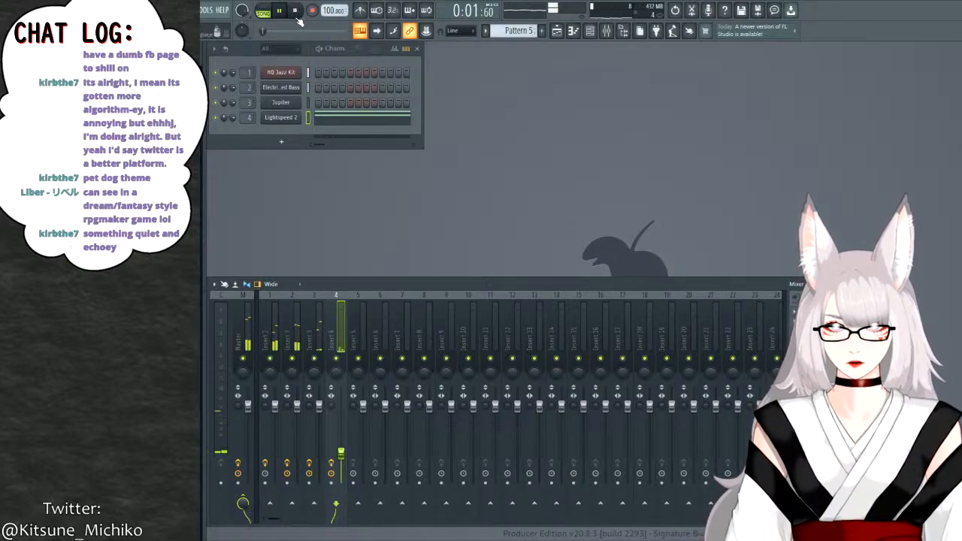
Replay the song from about 0:38 and stop playback.
left_click(294, 11)
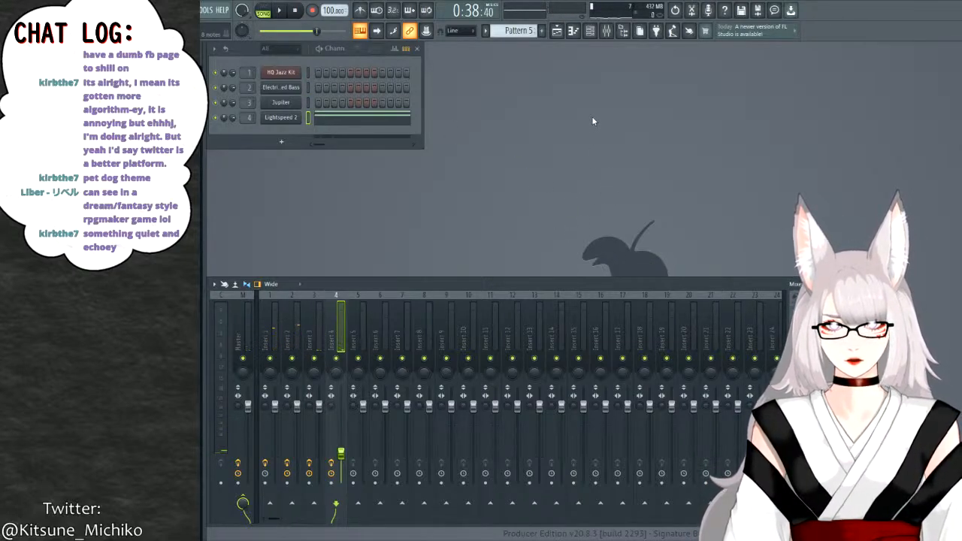
left_click(280, 10)
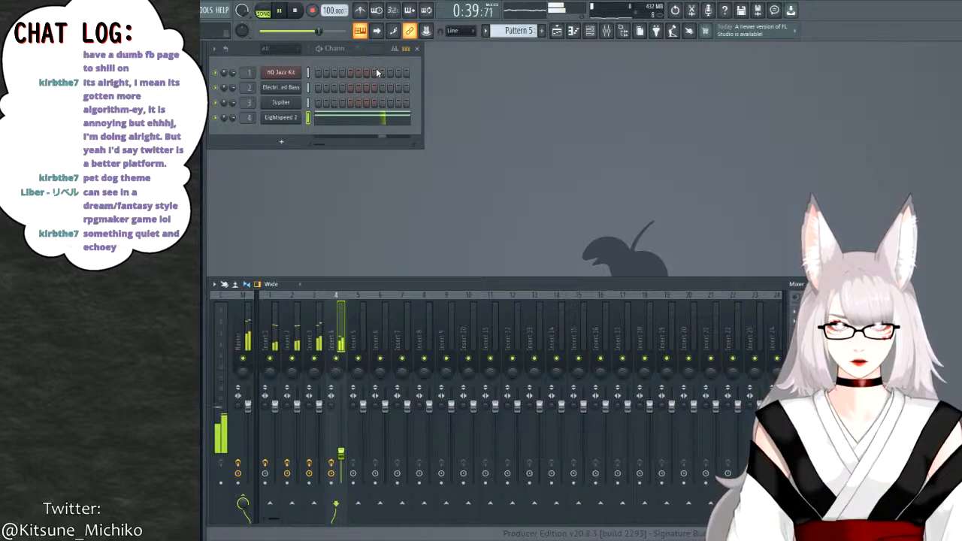
left_click(295, 11)
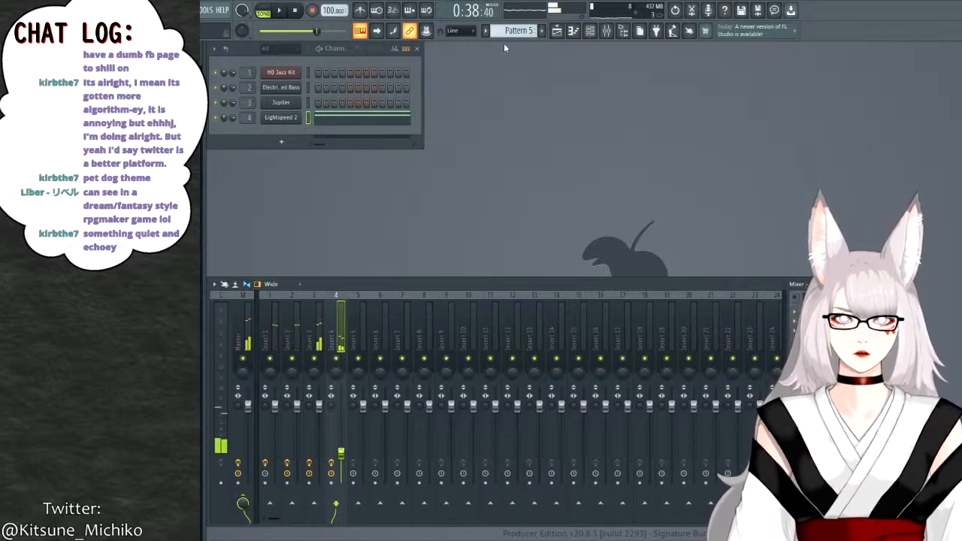
Open the playlist and listen to the arrangement from bar 9, where the first Pattern 3 clip starts.
left_click(558, 31)
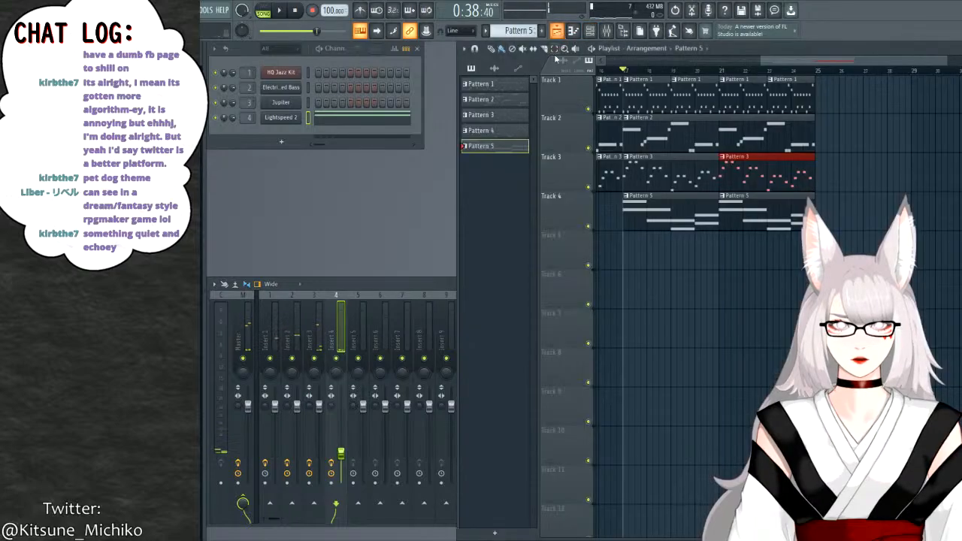
left_click_drag(772, 64, 563, 62)
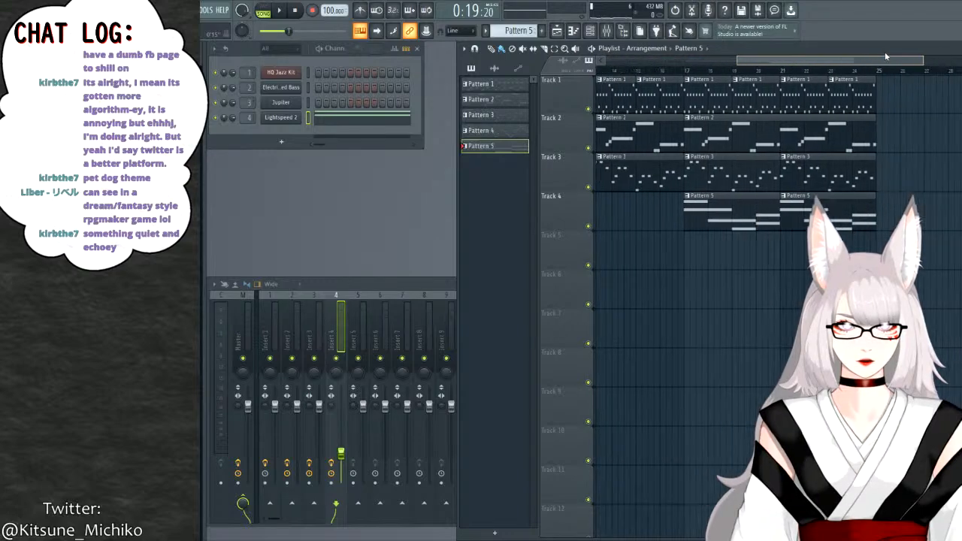
key("space")
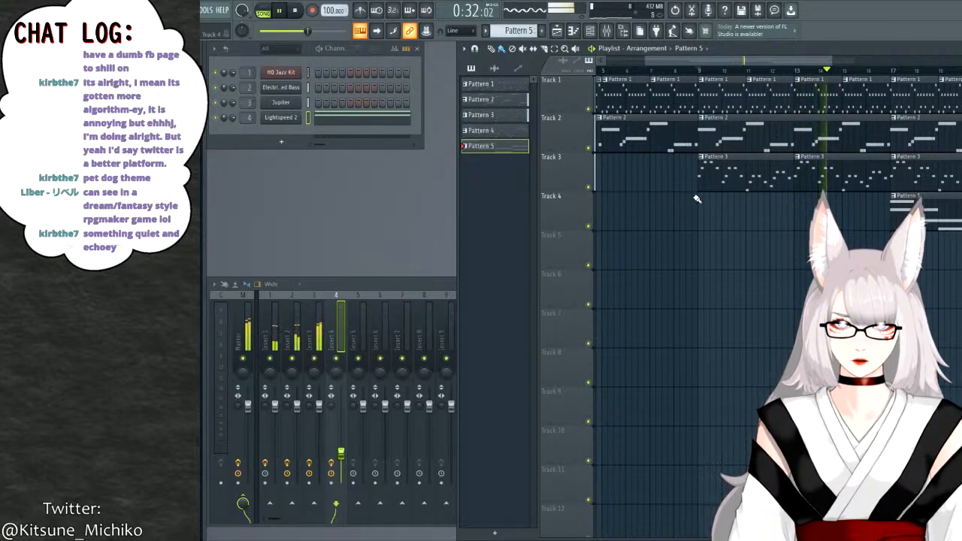
key("space")
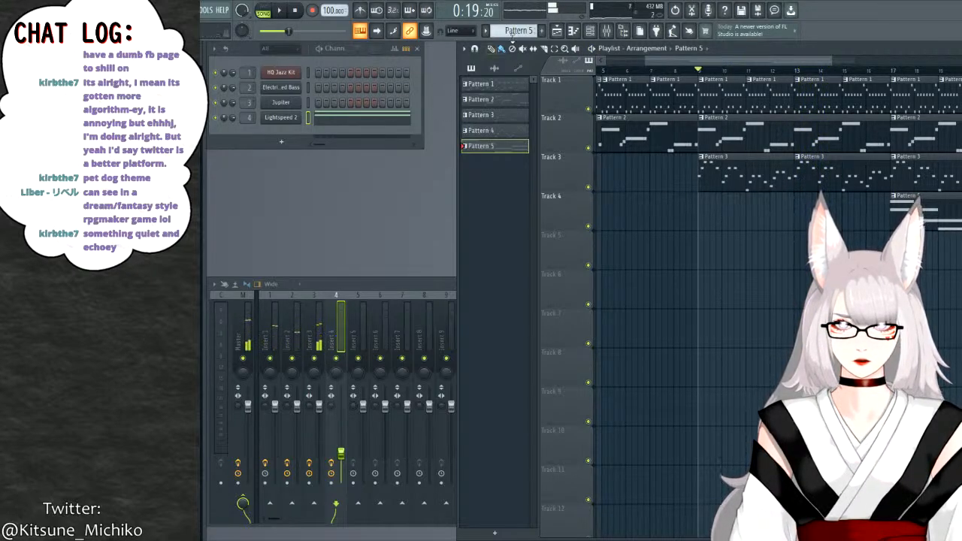
Open the Jupiter piano roll for Pattern 4 and play the pattern on its own in pattern mode.
scroll(526, 31, "up", 1)
left_click(367, 105)
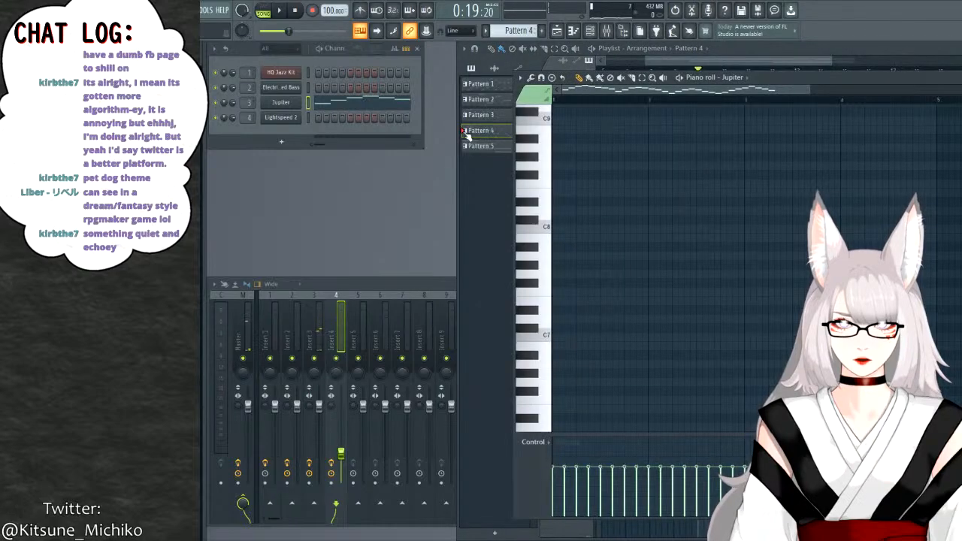
scroll(657, 186, "up", 2)
scroll(644, 158, "down", 3)
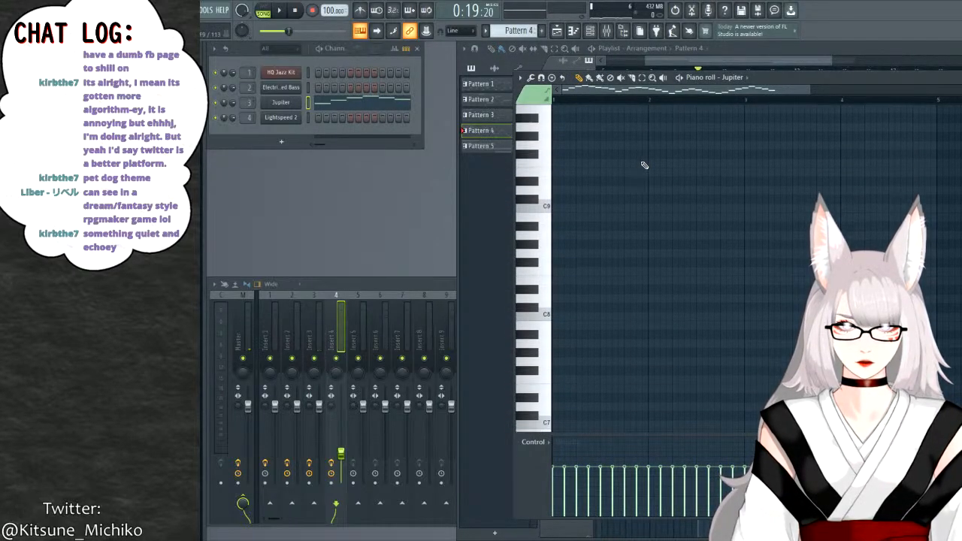
left_click(264, 10)
left_click(279, 10)
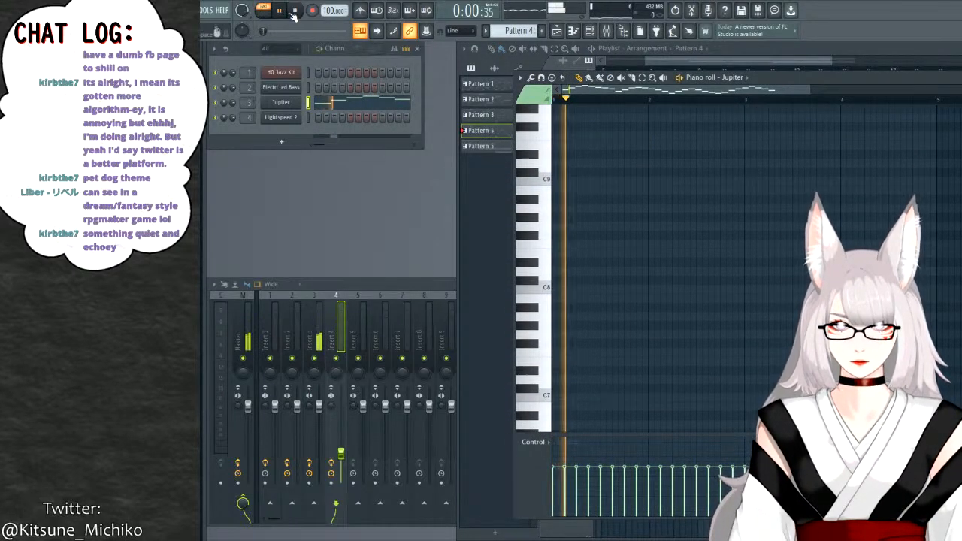
scroll(631, 183, "up", 2)
scroll(630, 182, "down", 2)
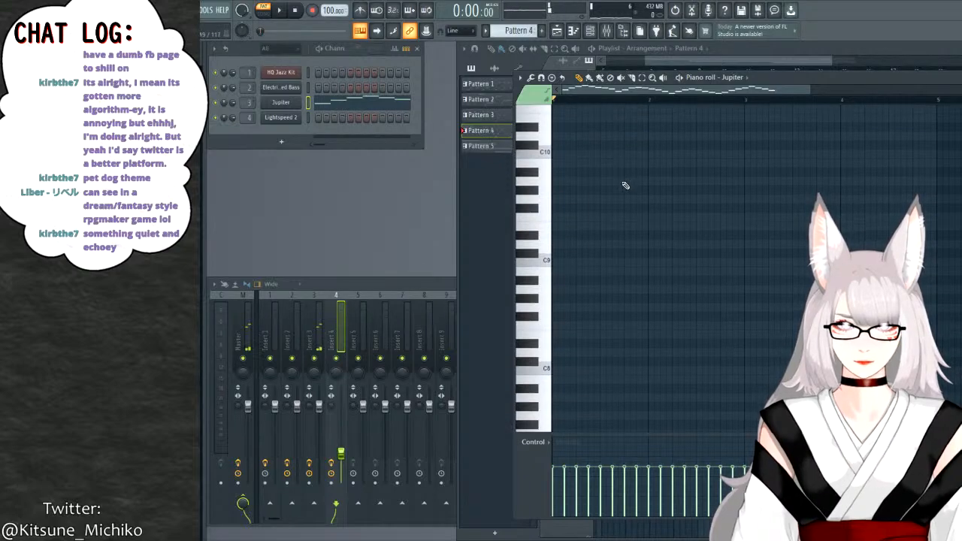
Play the Jupiter melodies of Pattern 3 and Pattern 4 to compare them.
key("KP_Add")
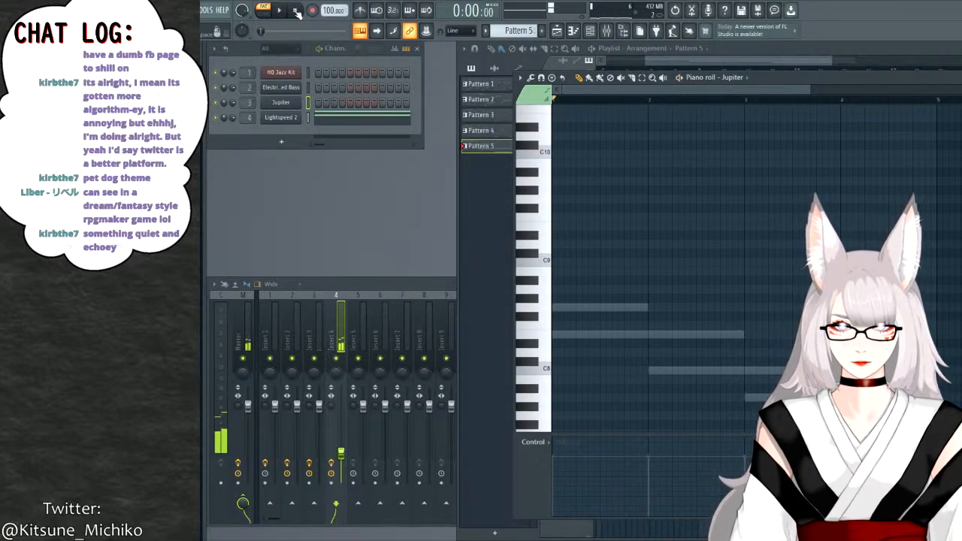
key("KP_Subtract")
key("KP_Subtract")
left_click(281, 11)
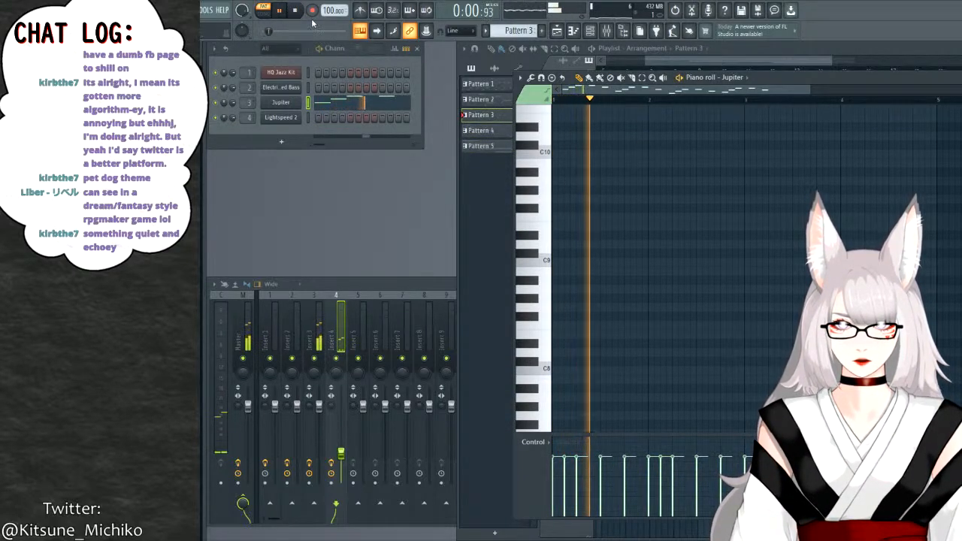
scroll(593, 171, "up", 2)
scroll(592, 171, "down", 3)
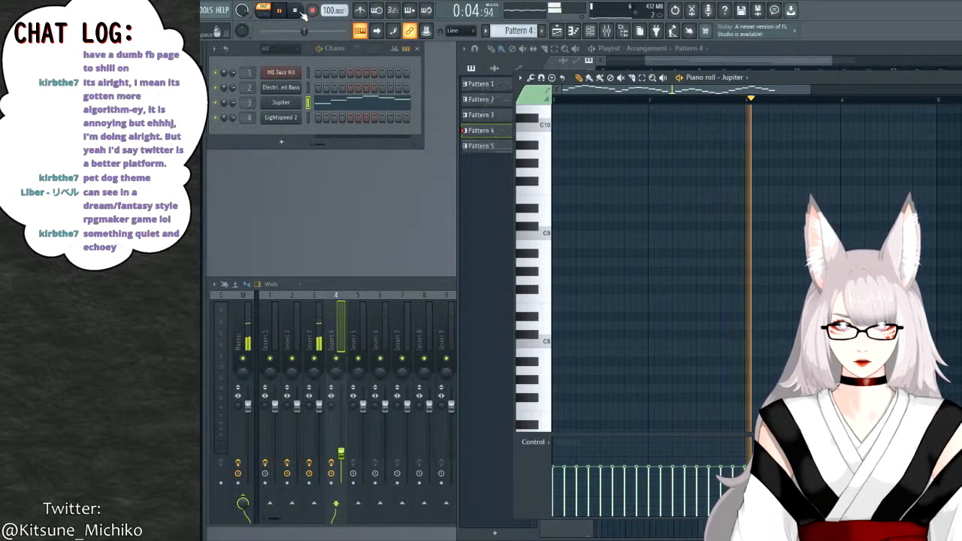
key("space")
key("KP_Add")
Delete all of the Jupiter notes in Pattern 4.
scroll(709, 240, "up", 3)
scroll(709, 239, "down", 15)
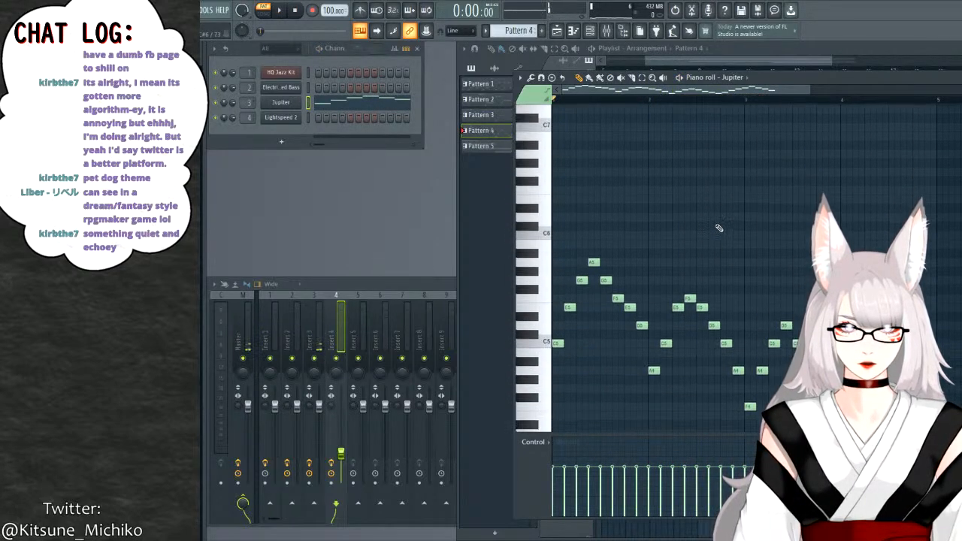
left_click_drag(958, 339, 591, 154)
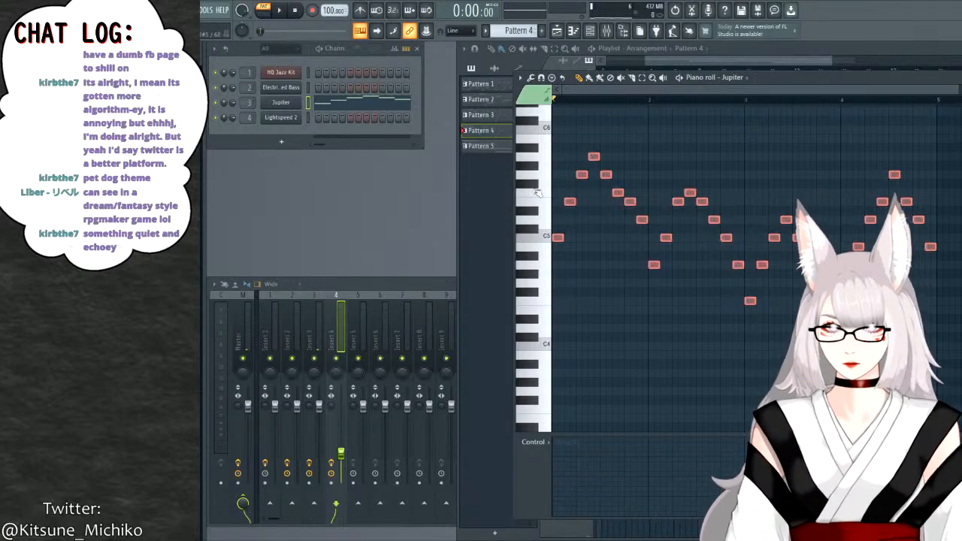
key("Delete")
Copy all of Pattern 3's Jupiter notes into Pattern 4.
key("KP_Subtract")
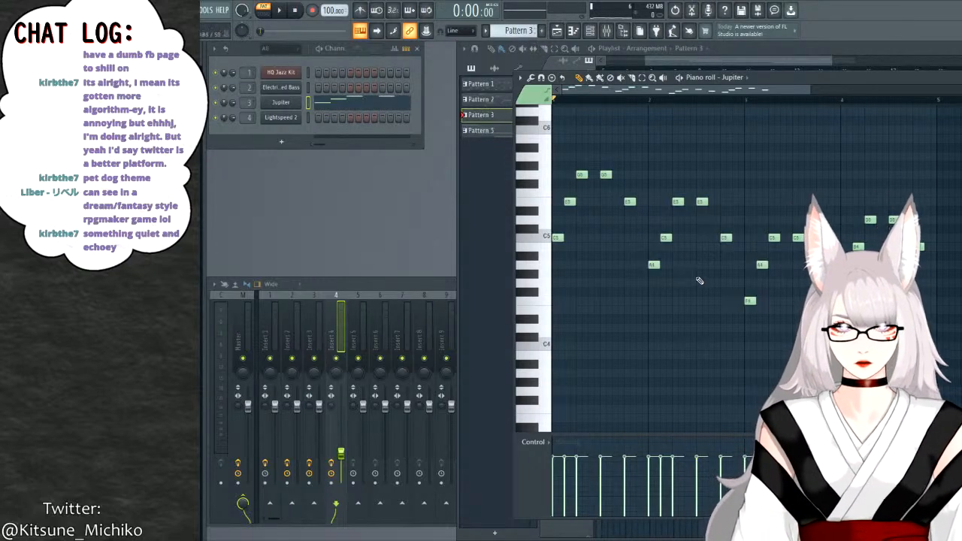
key("ctrl+a")
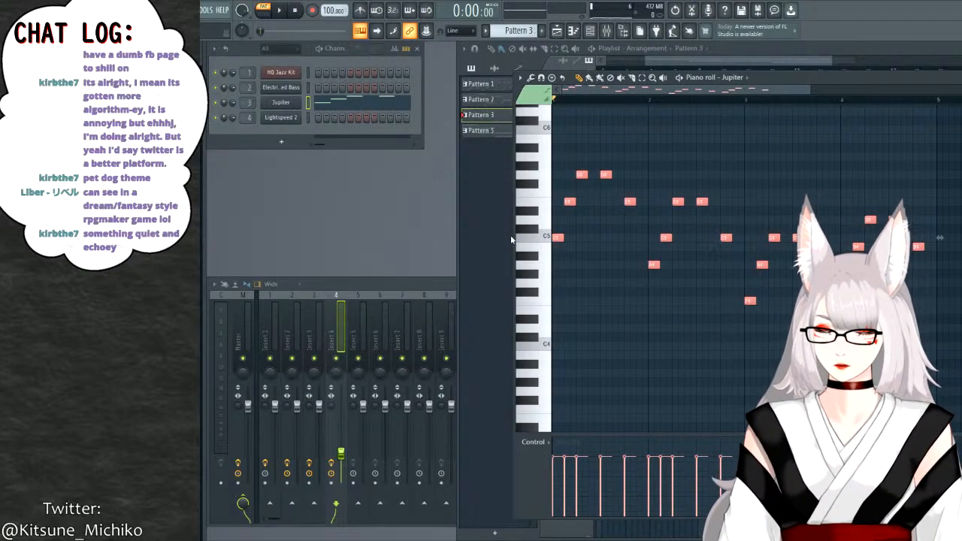
key("KP_Add")
key("ctrl+v")
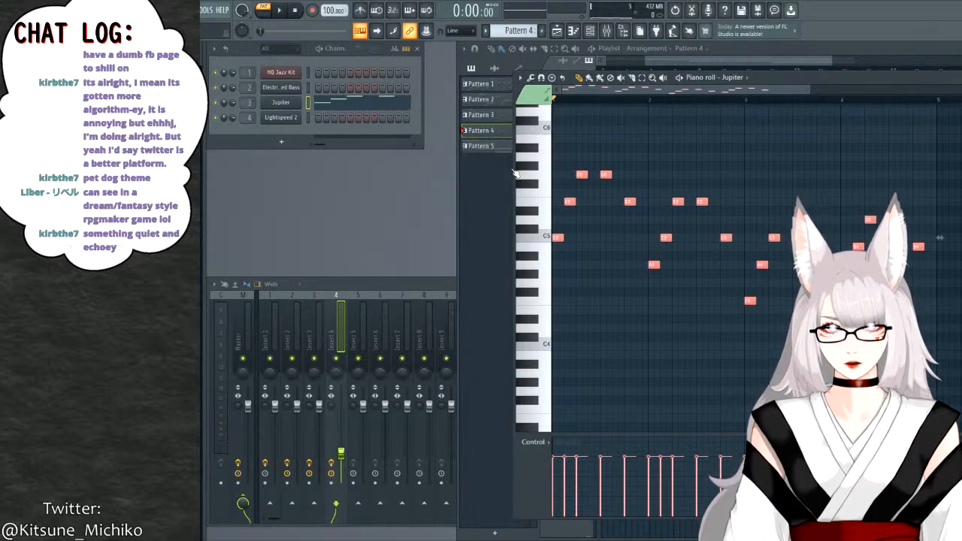
Audition the C5 and E5 keys against the notes in Pattern 4.
left_click(548, 235)
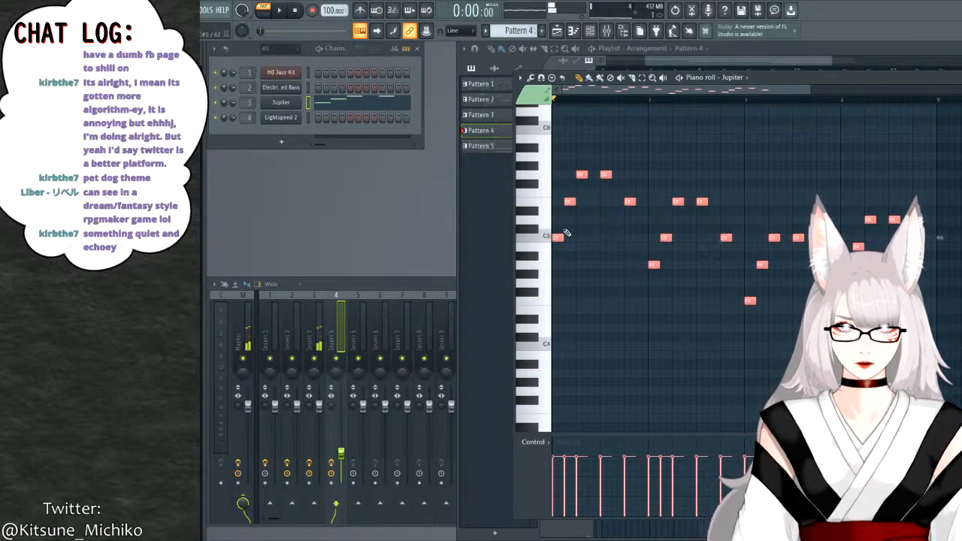
scroll(558, 237, "up", 1)
left_click(548, 230)
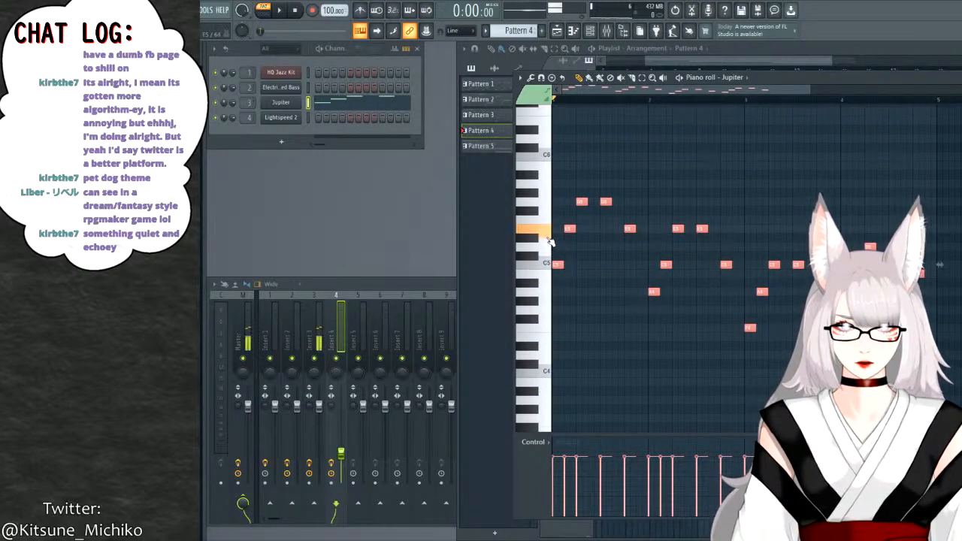
scroll(571, 265, "up", 3)
scroll(570, 265, "down", 1)
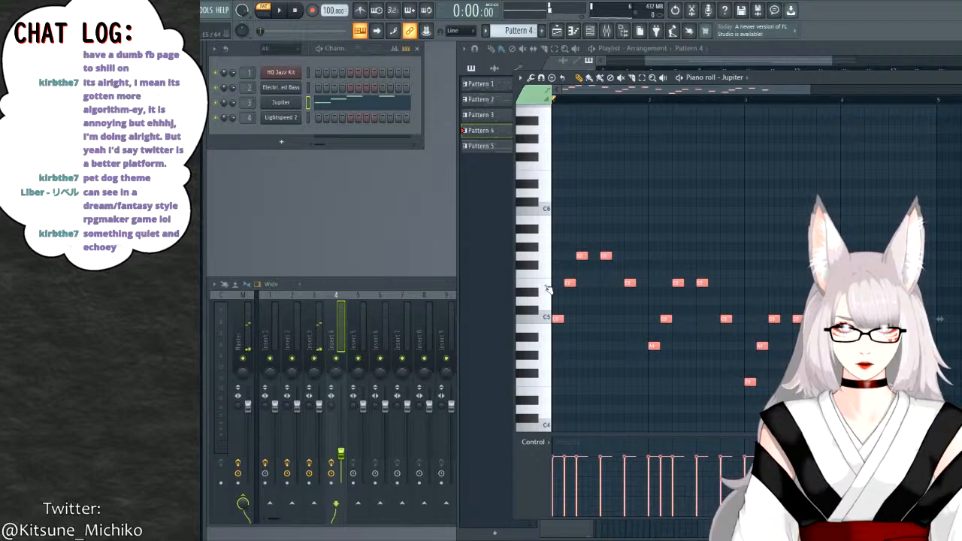
Clear all of the copied Jupiter notes from Pattern 4.
left_click(567, 284)
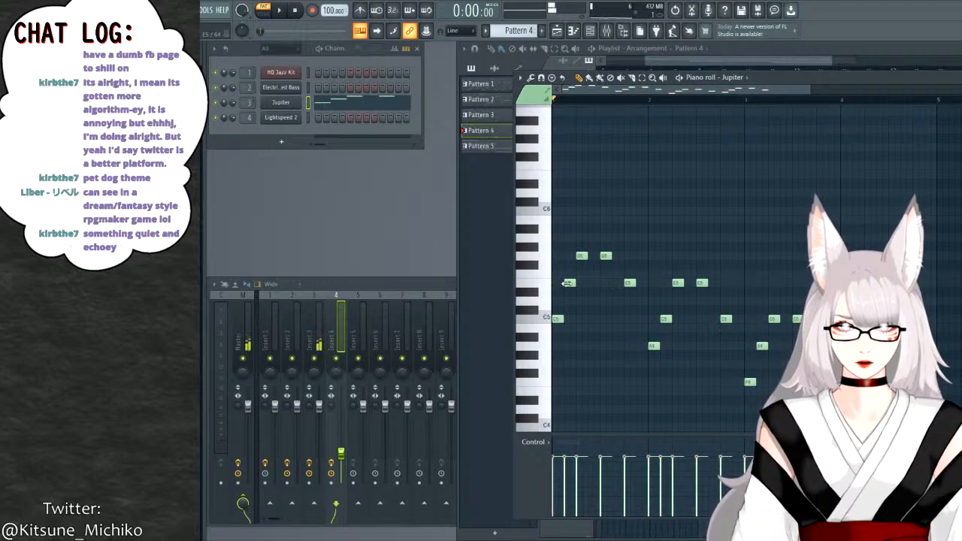
left_click(569, 284)
key("ctrl+a")
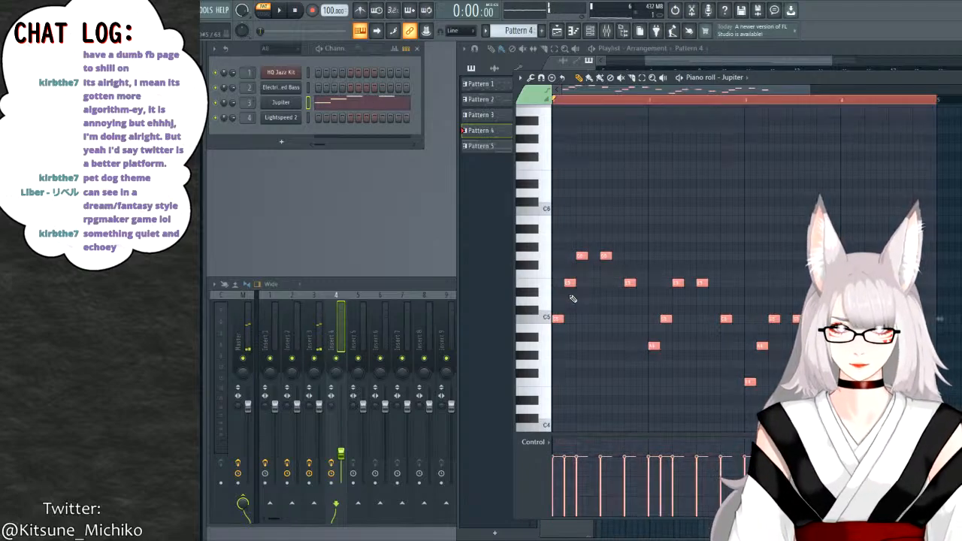
key("Delete")
Draw eighth notes E5, G5, C6, C6 and G5 in bar 1 of Pattern 4, leaving a one-note gap between the two C6 notes.
left_click(560, 284)
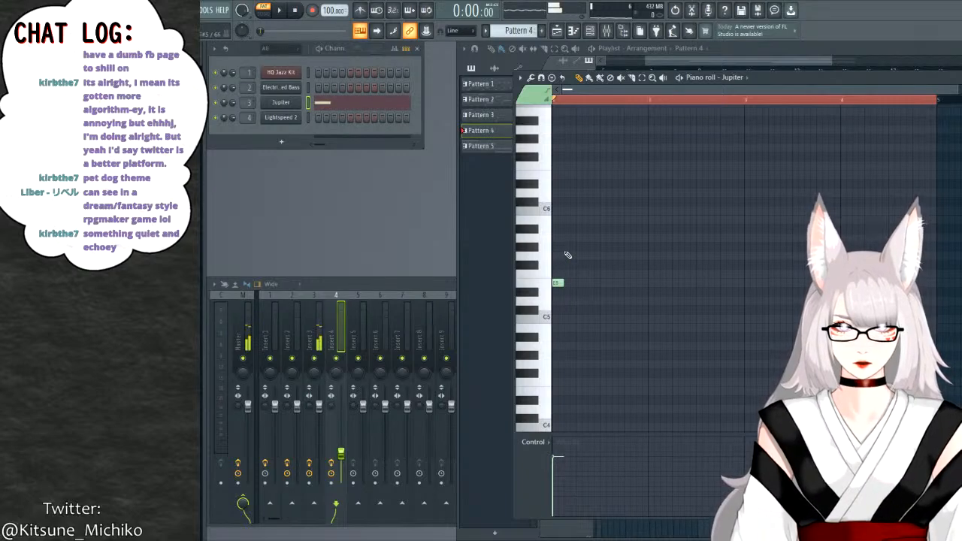
left_click(568, 257)
left_click_drag(576, 230, 581, 210)
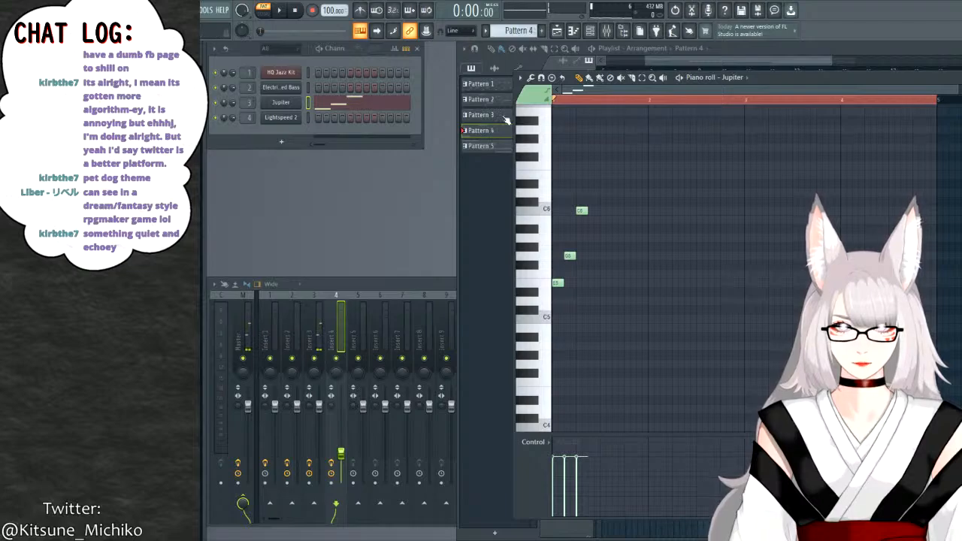
left_click(617, 255)
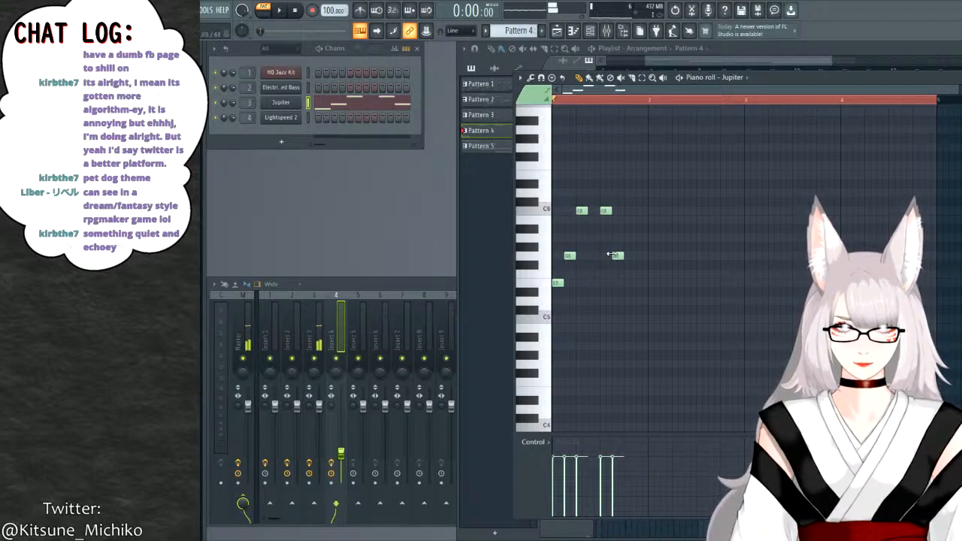
Try C5 and D#5 notes after the last G5 in bar 1, removing each one.
left_click(631, 316)
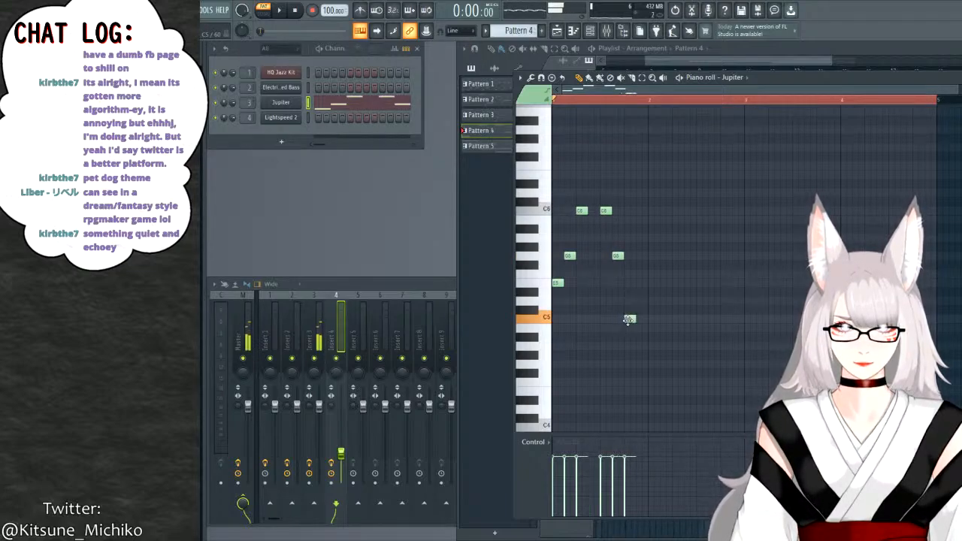
right_click(631, 319)
left_click(641, 297)
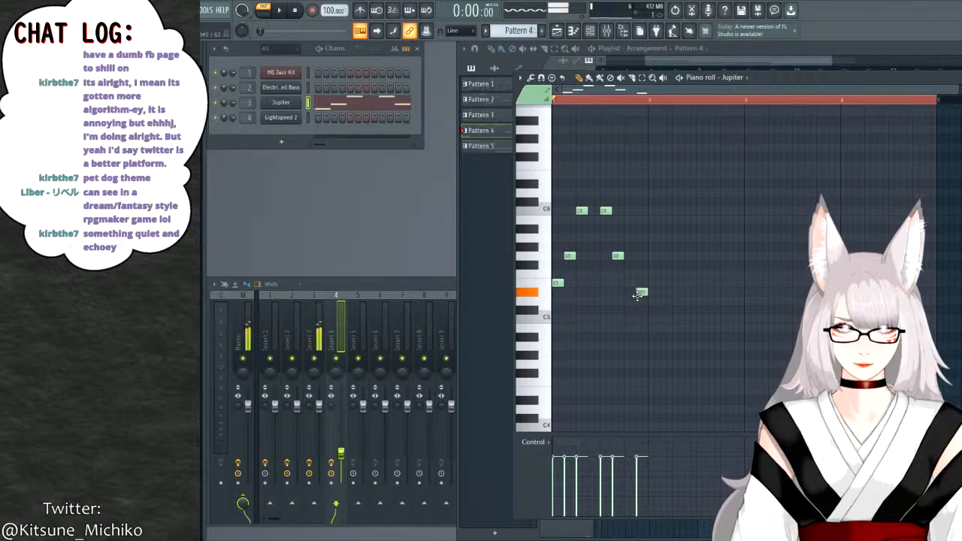
right_click(646, 301)
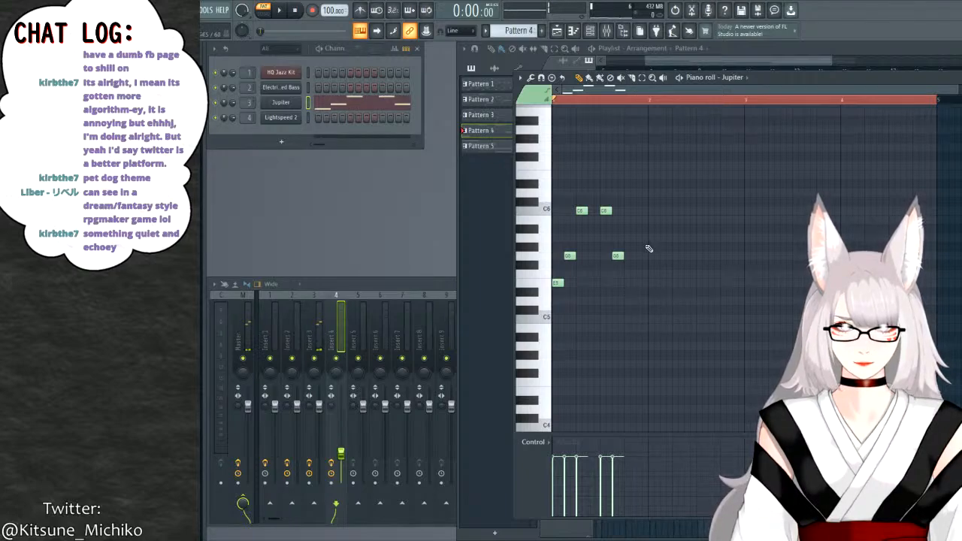
left_click(552, 99)
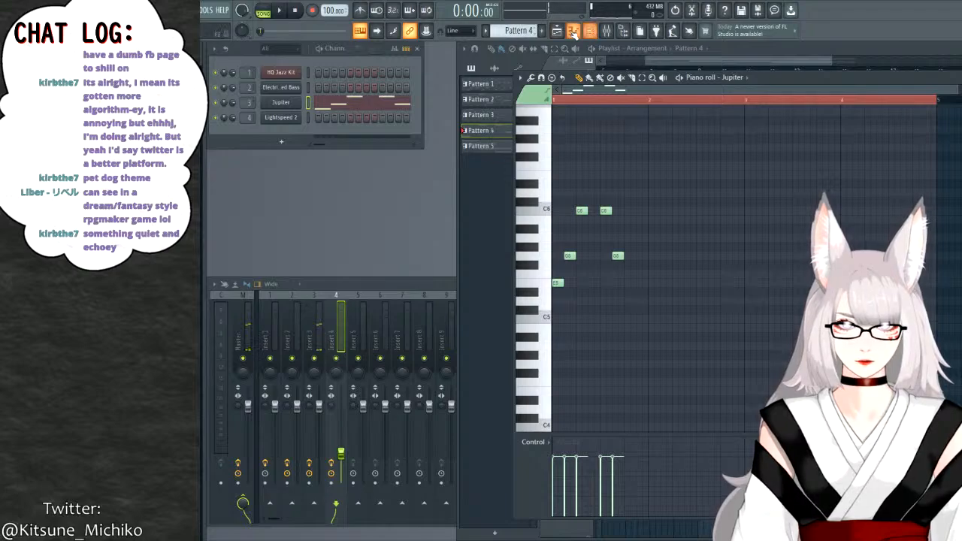
Place a Pattern 4 clip on Track 5 at bar 13 of the playlist and play the arrangement from there.
left_click(558, 32)
left_click_drag(738, 61, 768, 59)
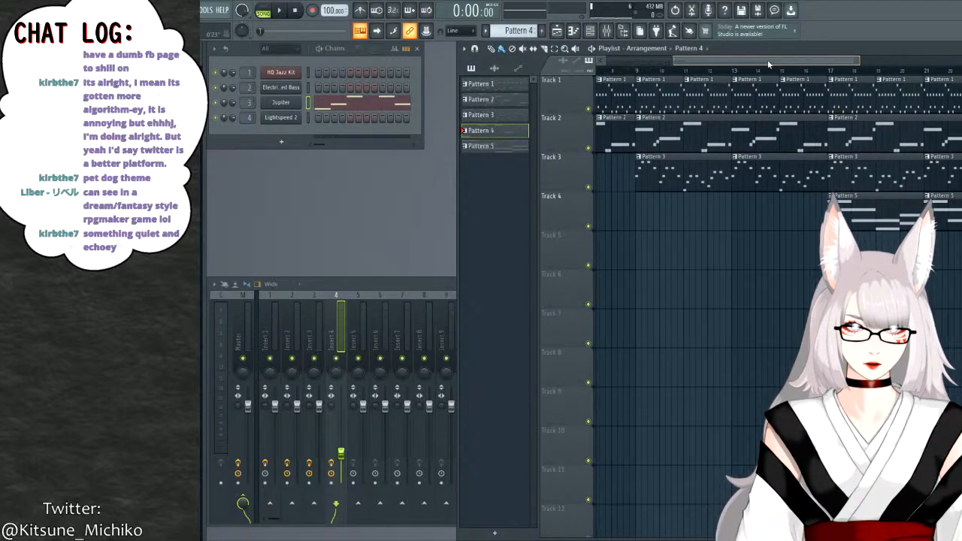
left_click(726, 238)
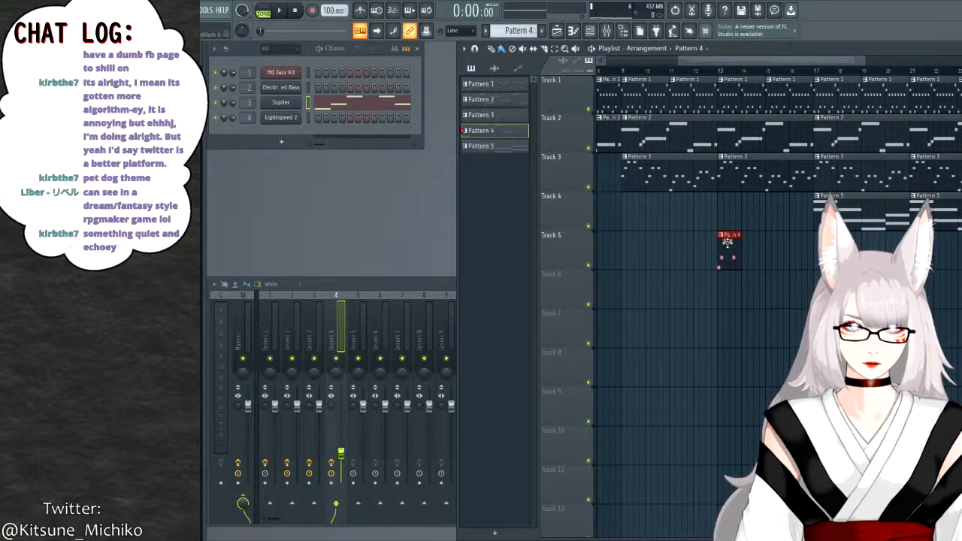
left_click(727, 69)
key("space")
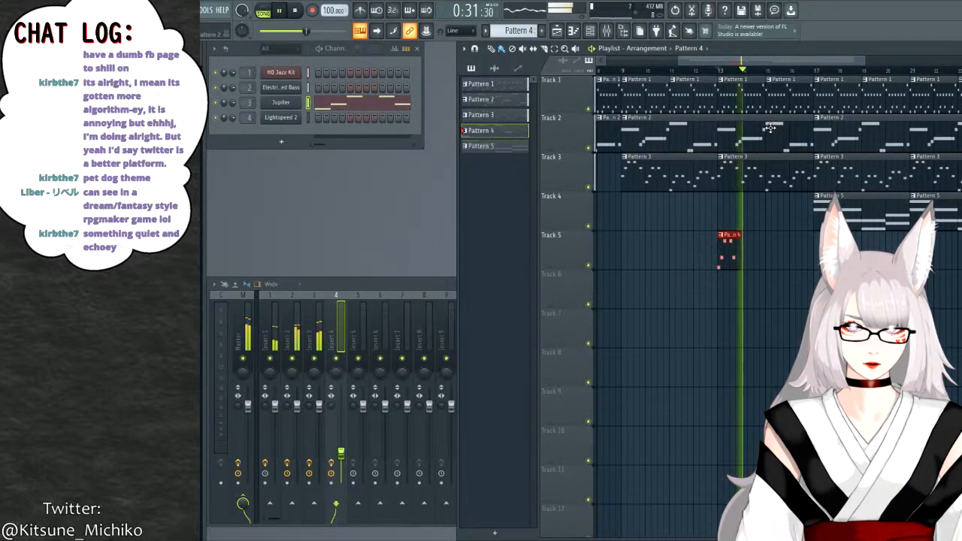
key("space")
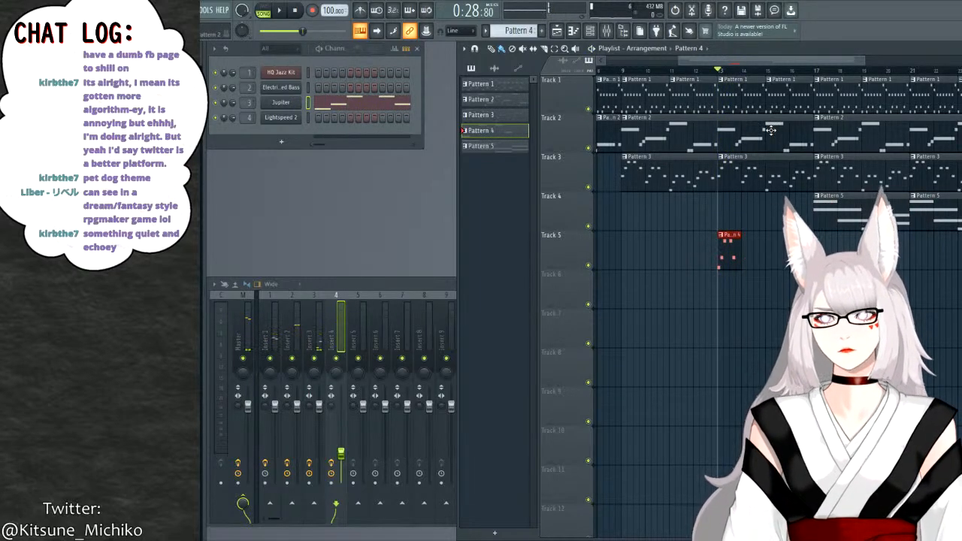
Select all Jupiter notes in Pattern 4, lower their velocity slightly and play them back.
key("F7")
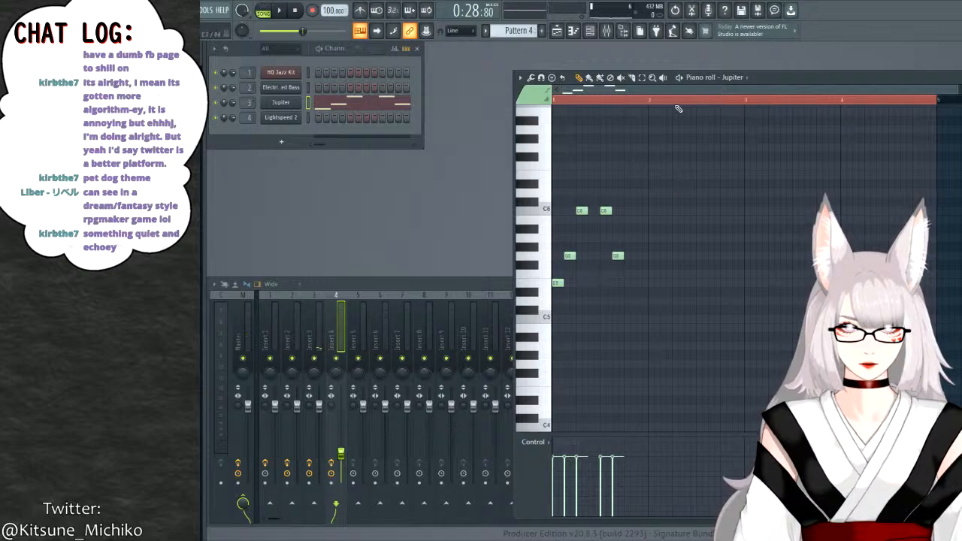
scroll(641, 301, "up", 1)
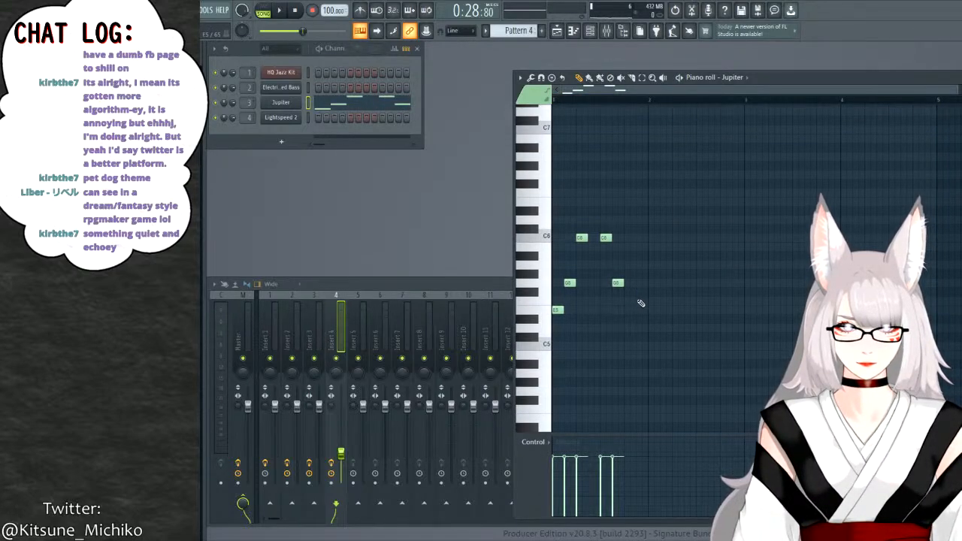
scroll(640, 303, "down", 1)
key("ctrl+a")
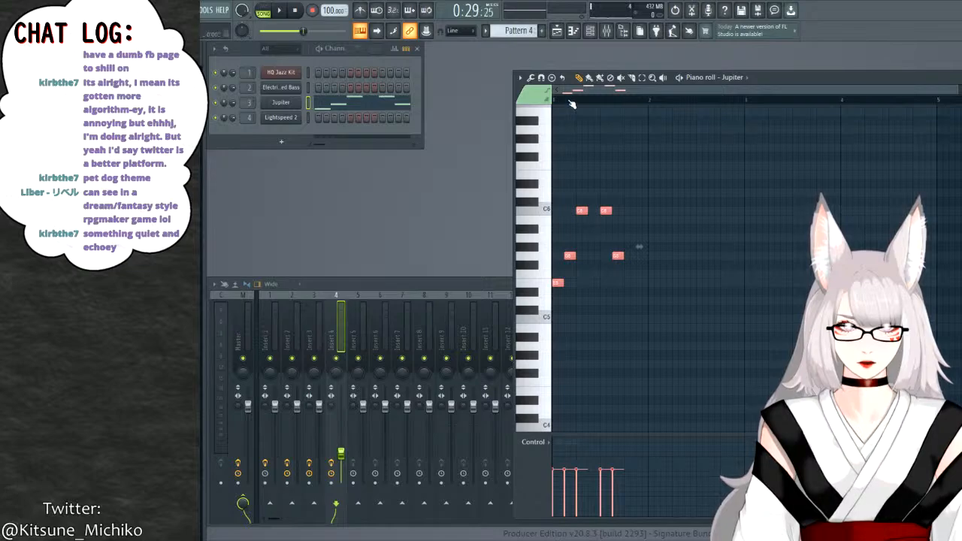
key("space")
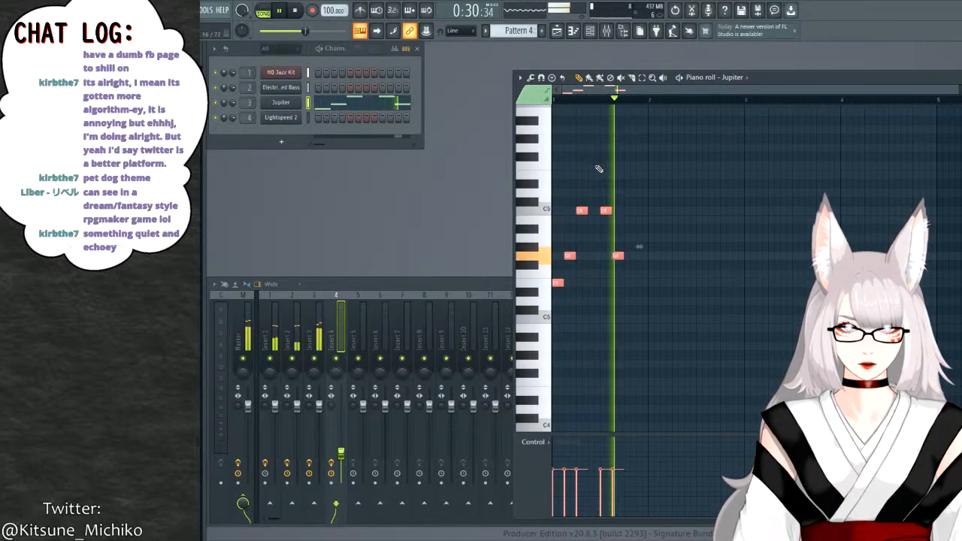
key("space")
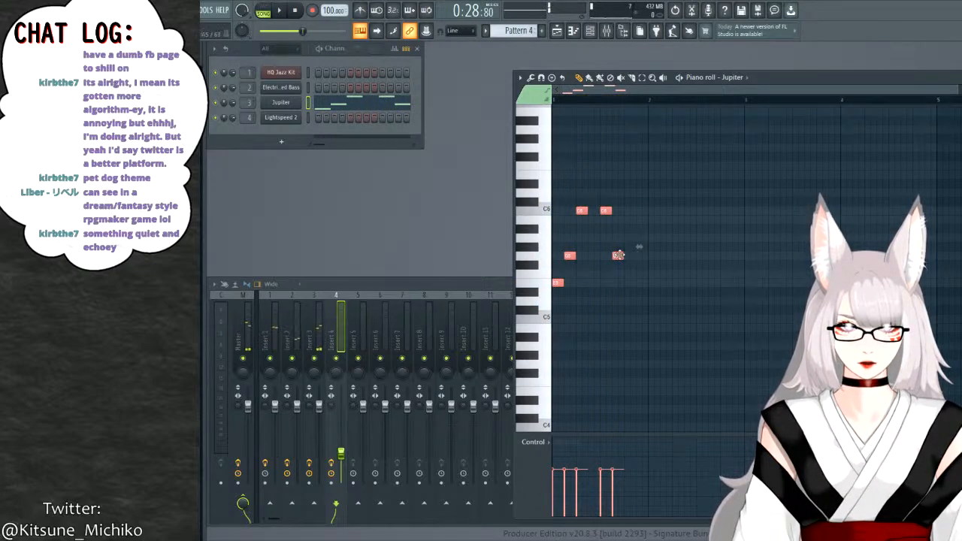
Draw eighth notes C5, E5, A5, A5 and E5 in bar 2 of Pattern 4 and move bar 1's last G5 one eighth note later.
left_click(639, 280)
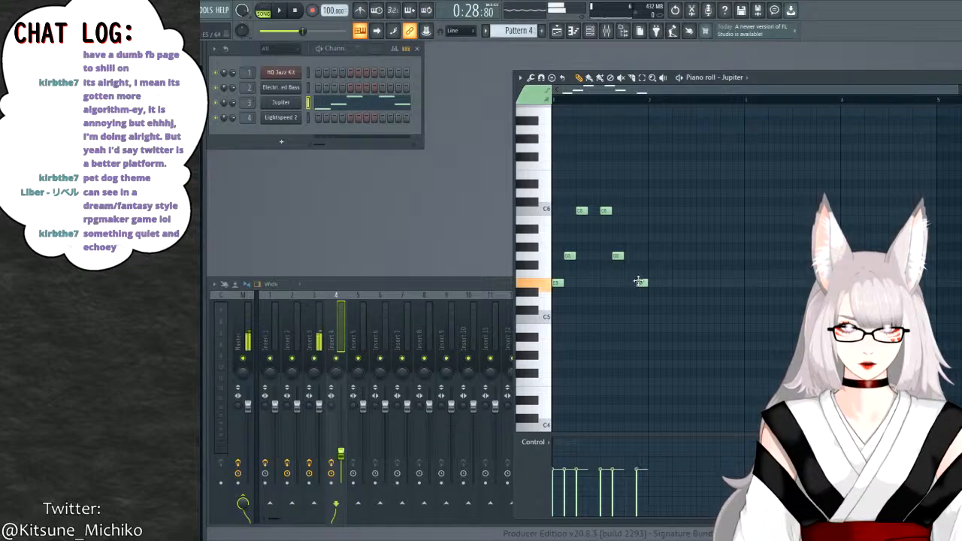
left_click(618, 255)
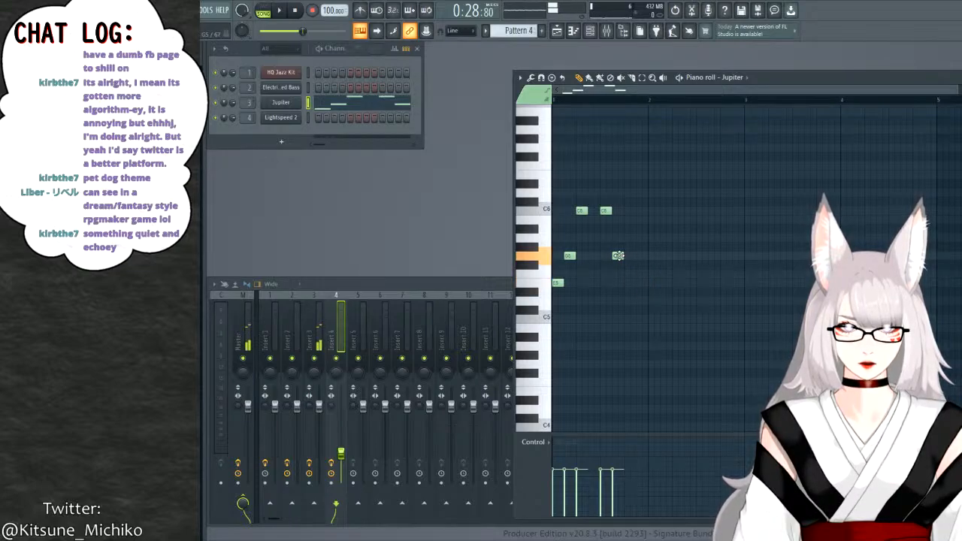
mouse_move(651, 311)
left_mouse_down()
mouse_move(650, 331)
mouse_move(653, 318)
left_mouse_up()
left_click(665, 283)
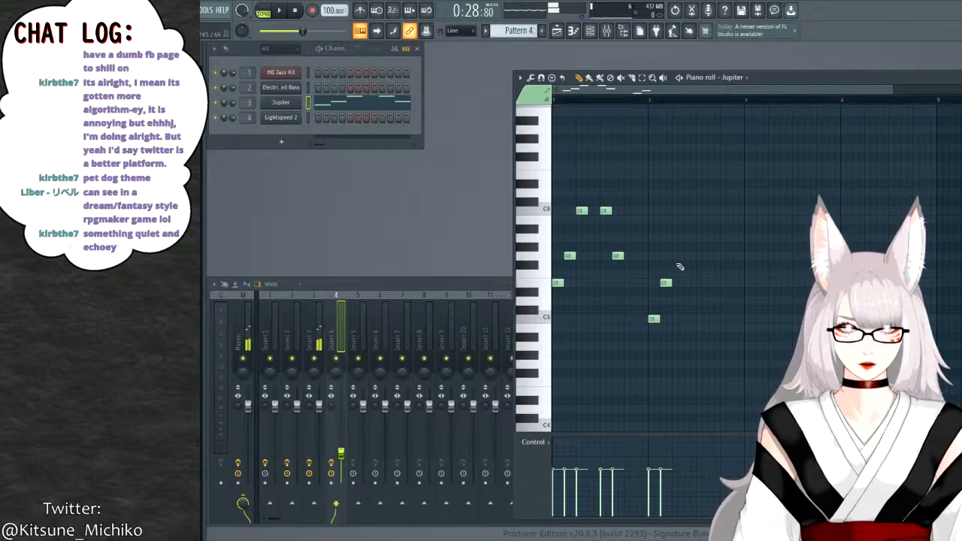
left_click_drag(679, 248, 677, 236)
left_click(701, 238)
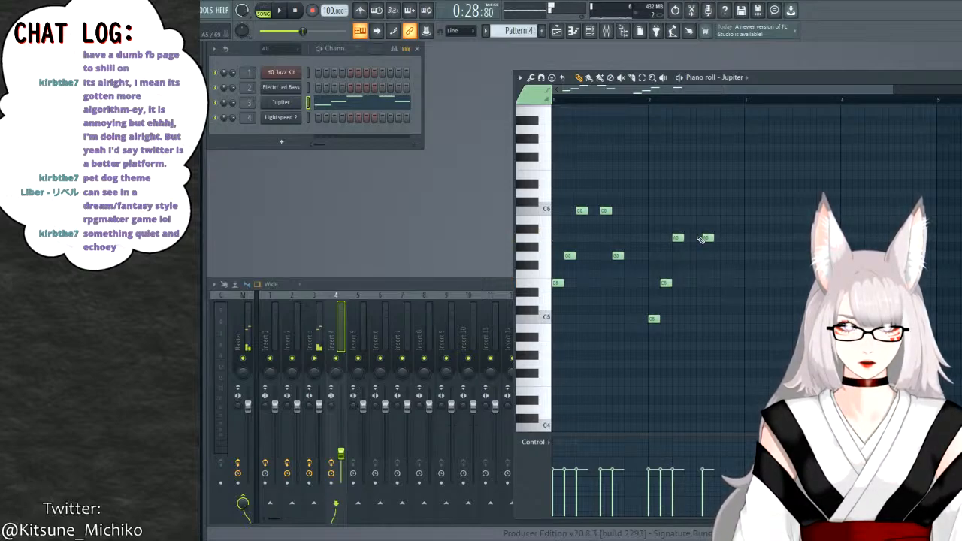
left_click(703, 240)
left_click(714, 282)
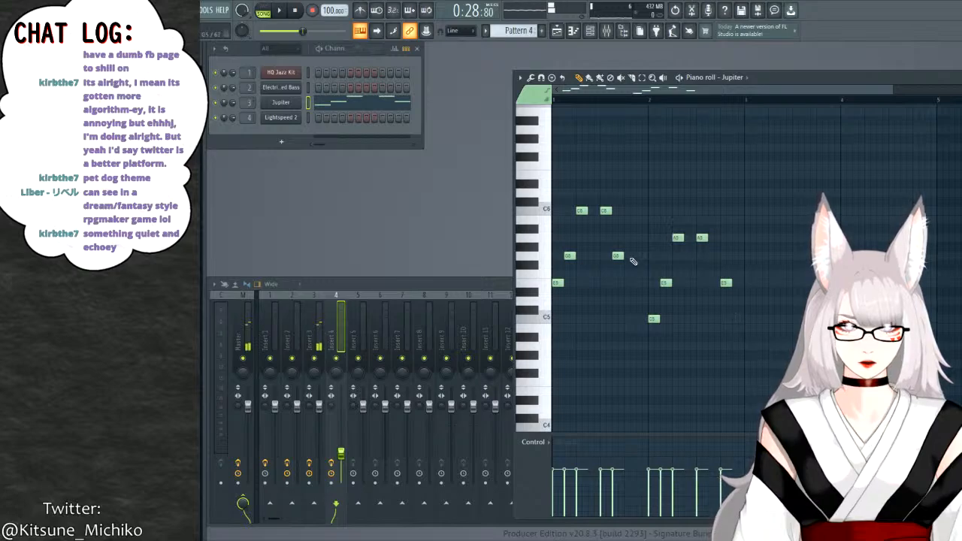
left_click_drag(617, 255, 629, 256)
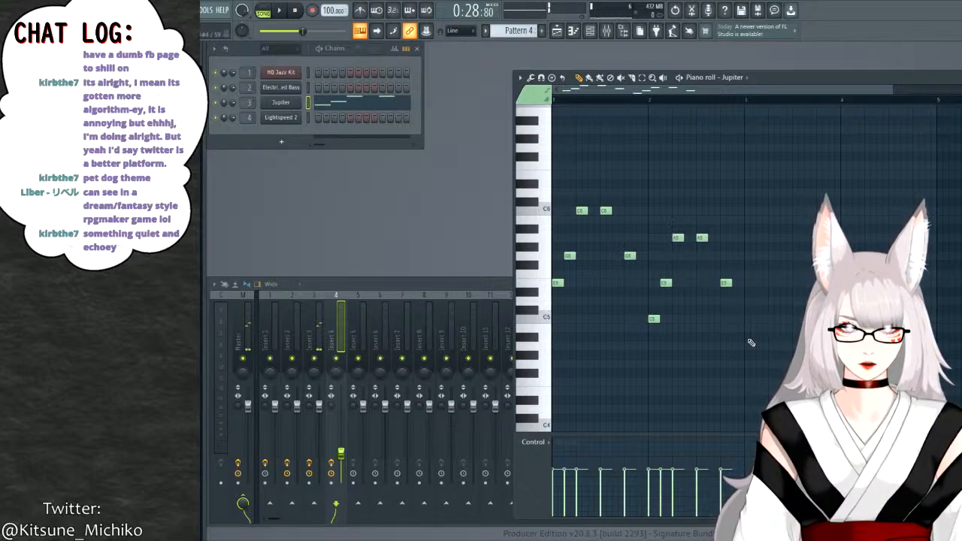
Draw A4, C5 and two F5 notes in bar 3, complete the melody through bar 4 and play it back.
left_click(748, 346)
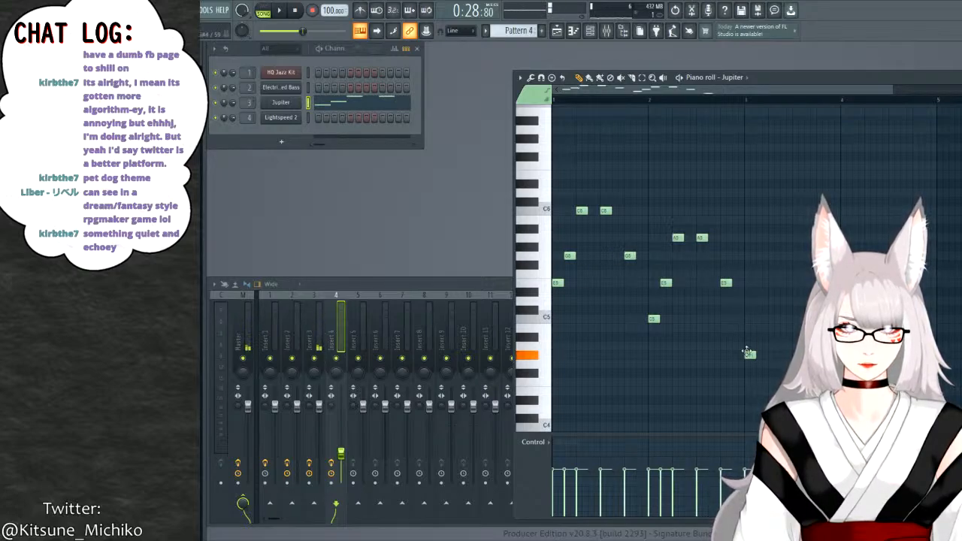
left_click(767, 318)
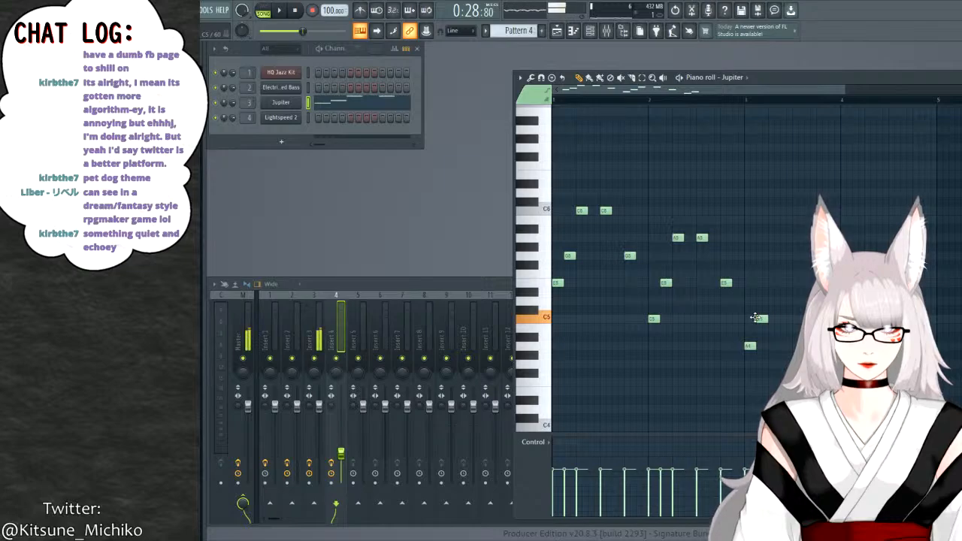
left_click_drag(755, 318, 759, 319)
left_click_drag(766, 267, 767, 276)
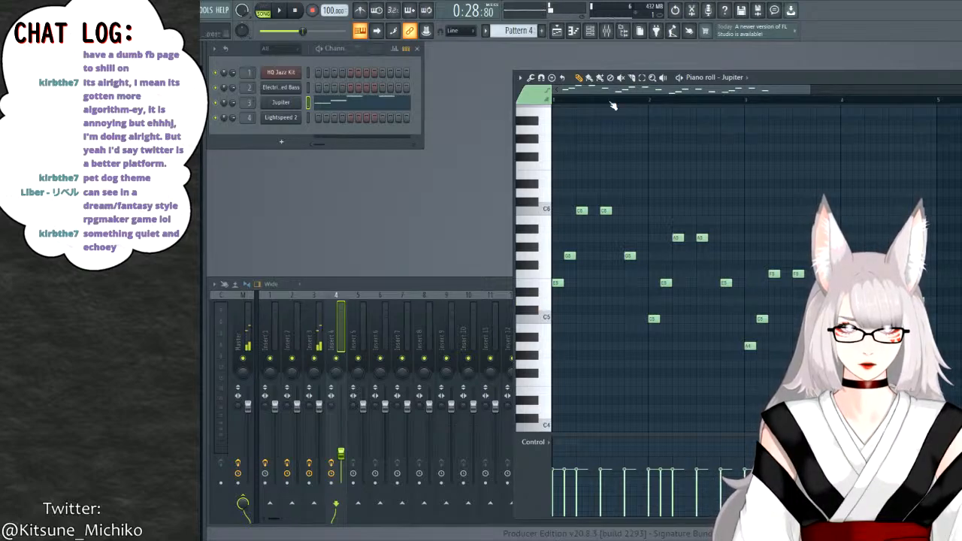
key("space")
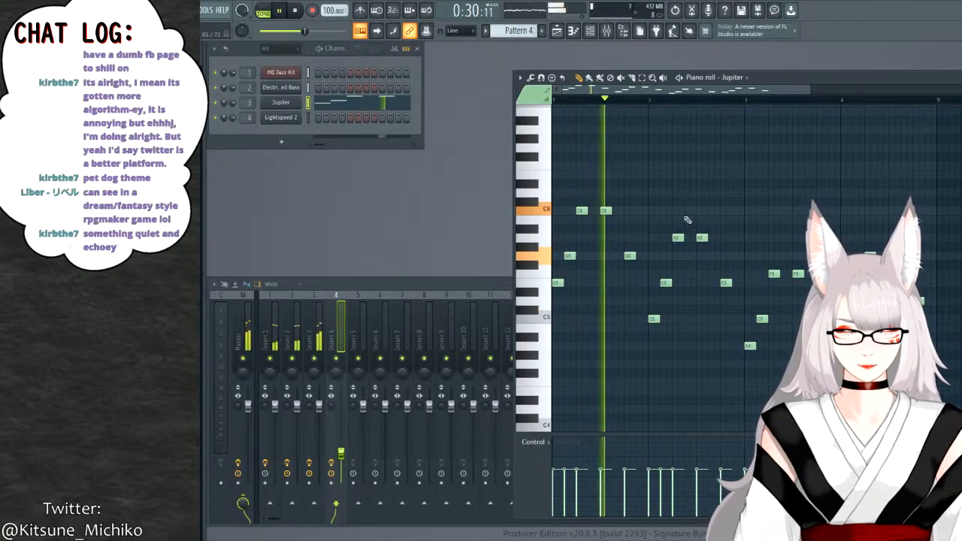
Raise bands 1, 5 and 6 and lower bands 2, 3 and 4 in Insert 1's Fruity Parametric EQ 2.
key("F7")
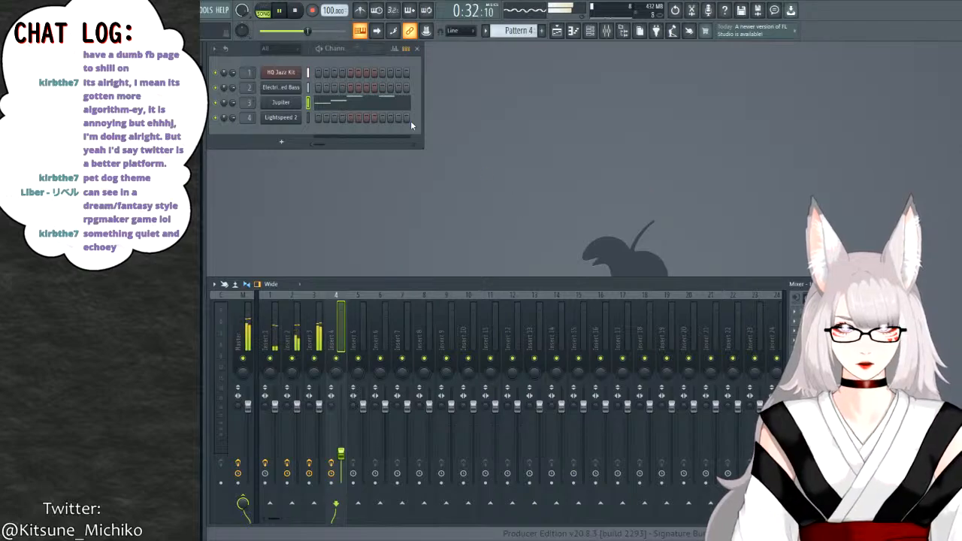
left_click(269, 323)
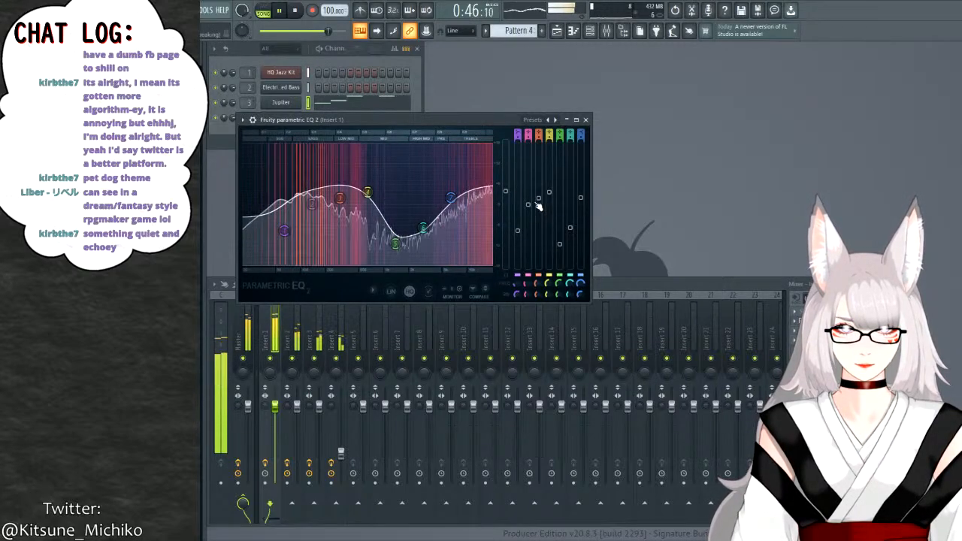
left_click_drag(517, 230, 517, 219)
left_click_drag(559, 245, 560, 227)
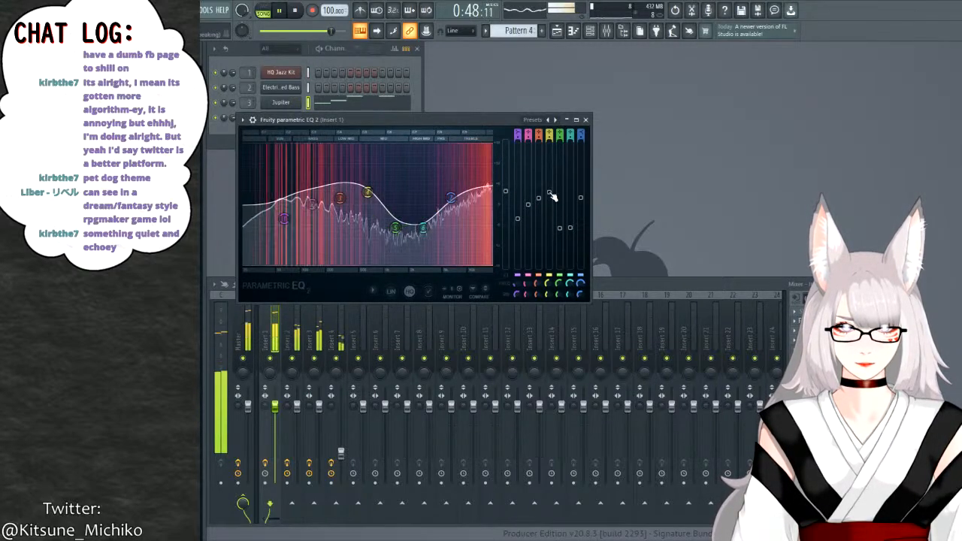
left_click_drag(550, 193, 570, 215)
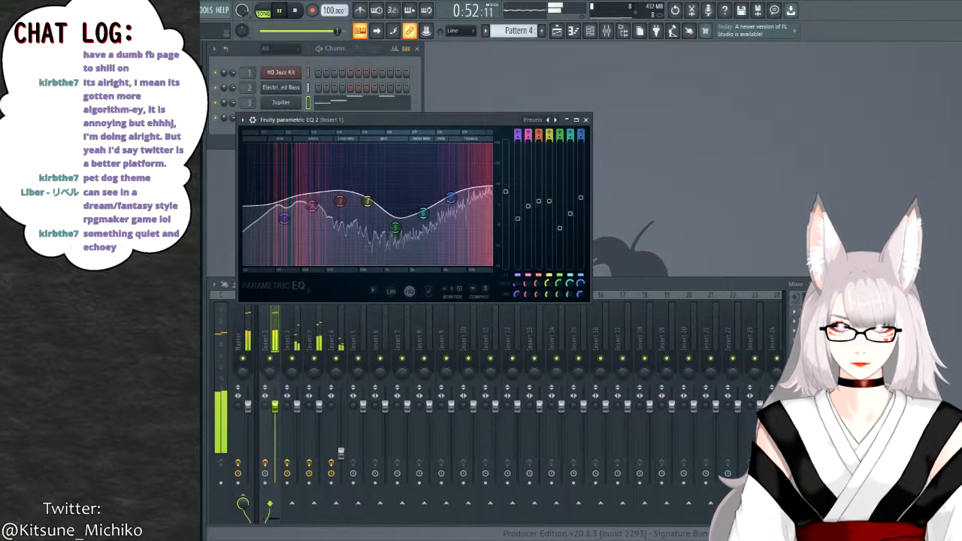
left_click(585, 120)
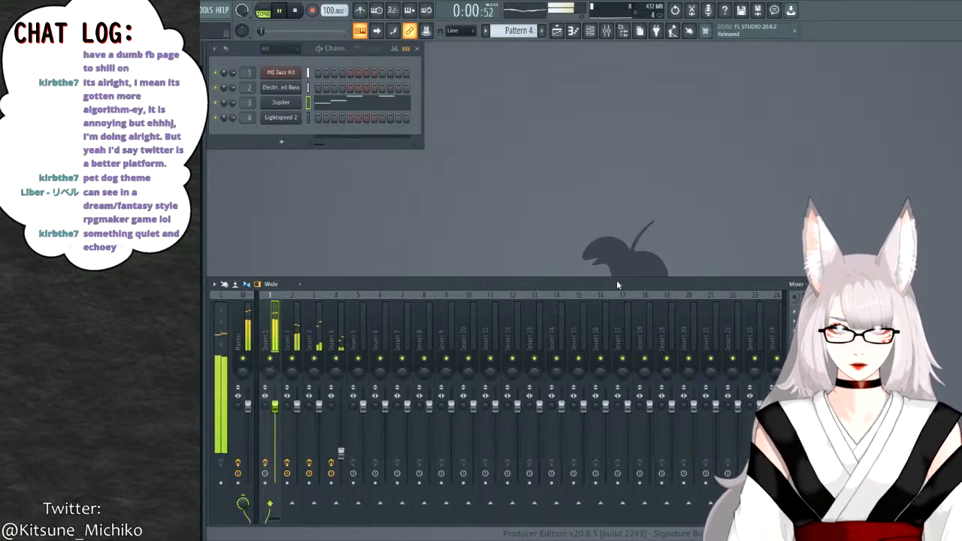
Play the arrangement from bar 9 to hear the Pattern 4 melody in context.
left_click(557, 30)
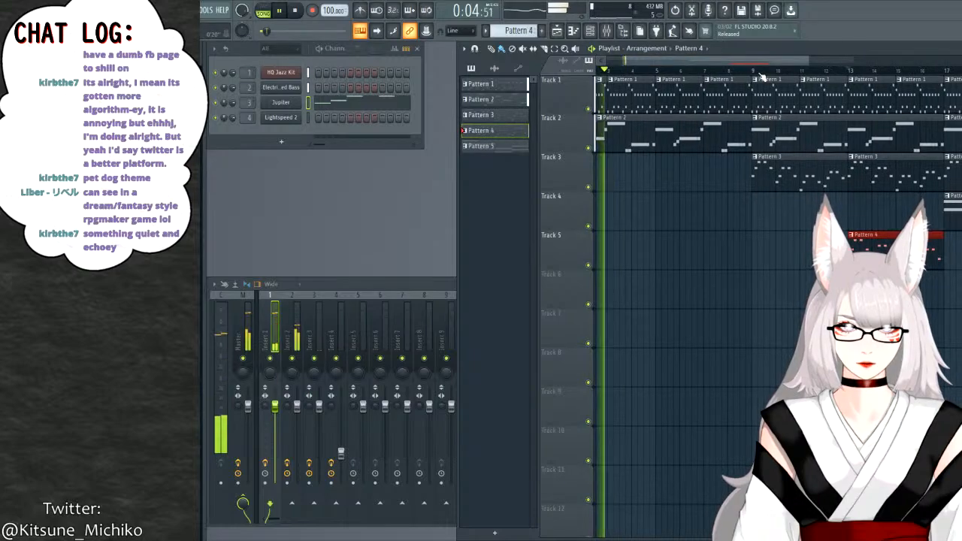
left_click(751, 70)
left_click_drag(784, 65, 795, 67)
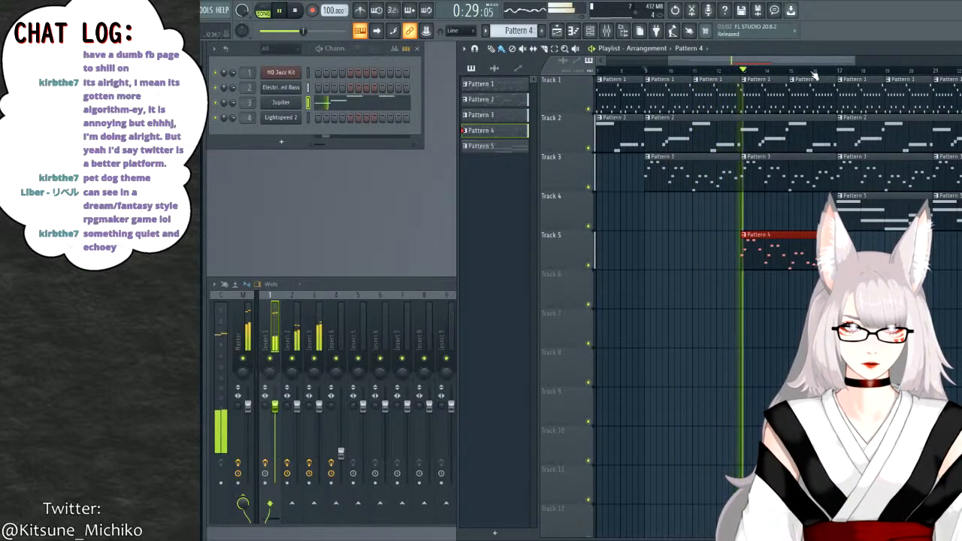
left_click_drag(809, 60, 849, 59)
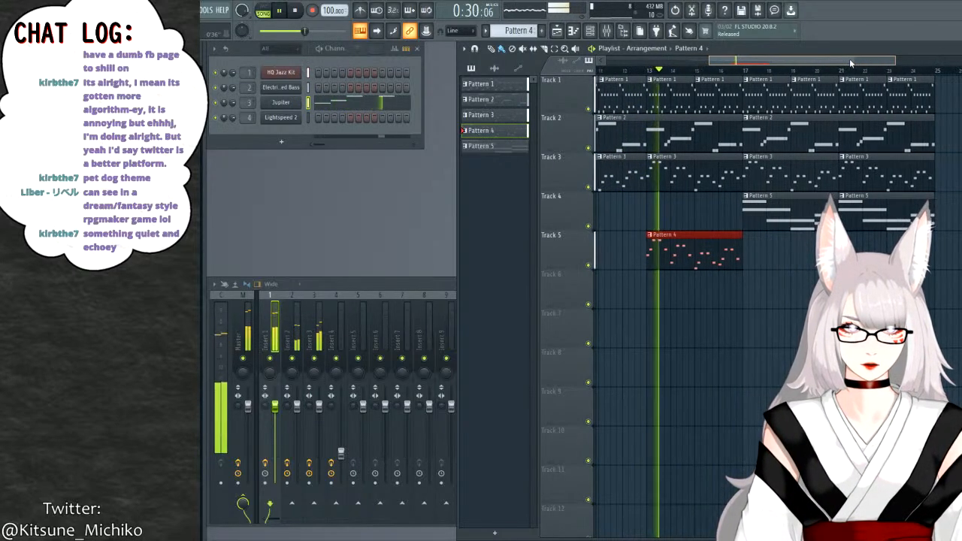
Add a second Pattern 4 clip at bar 21 on Track 5 and move that track above the Pattern 5 track.
left_click(848, 242)
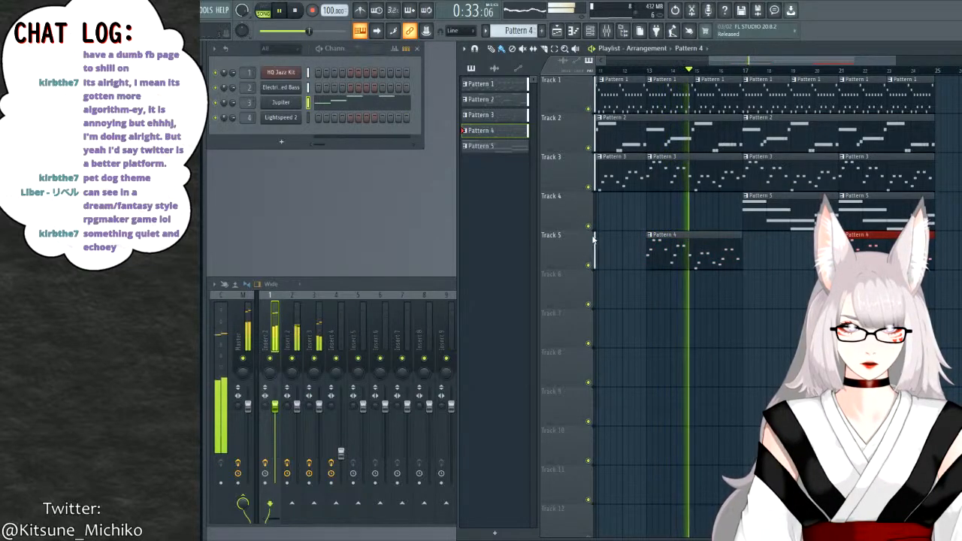
right_click(554, 249)
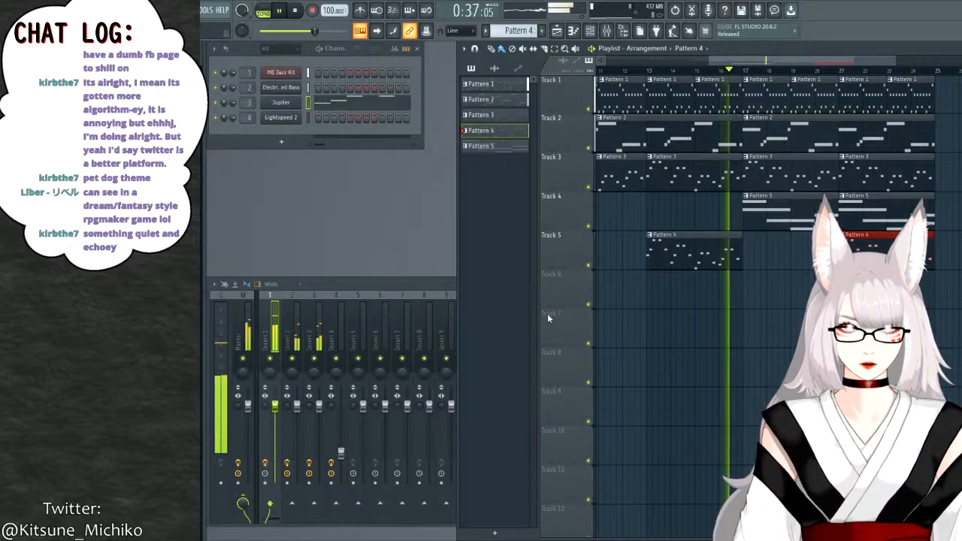
left_click(599, 434)
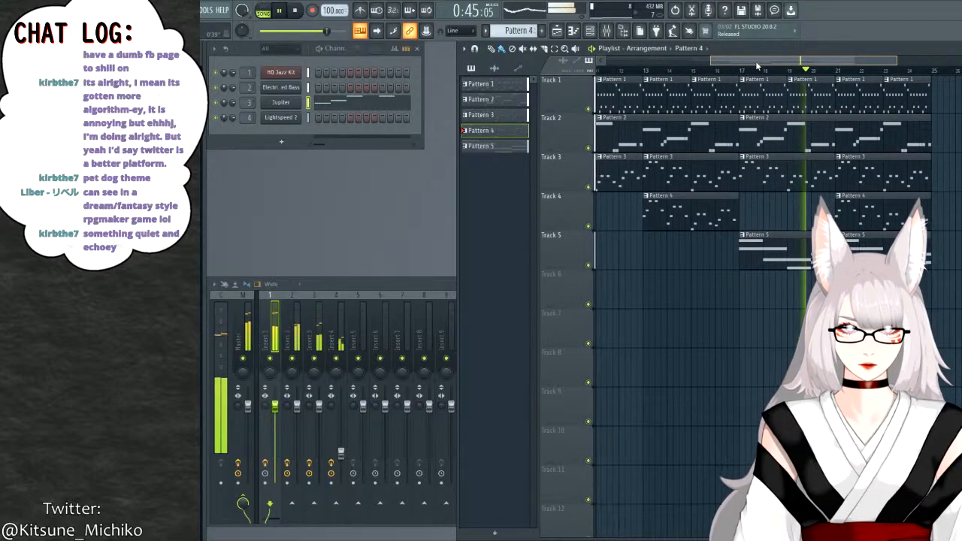
Cut all Jupiter notes from Pattern 4 and stop playback.
left_click(339, 97)
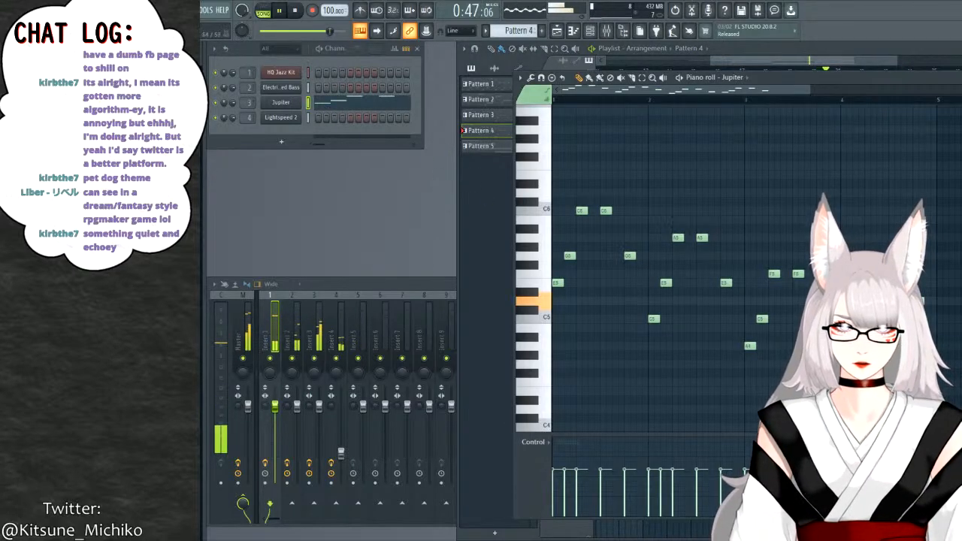
key("ctrl+a")
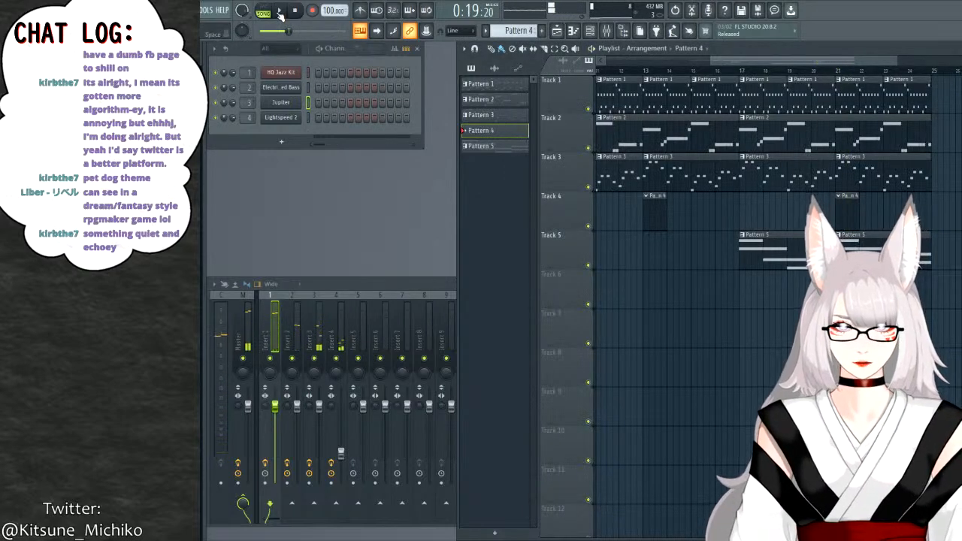
left_click(297, 12)
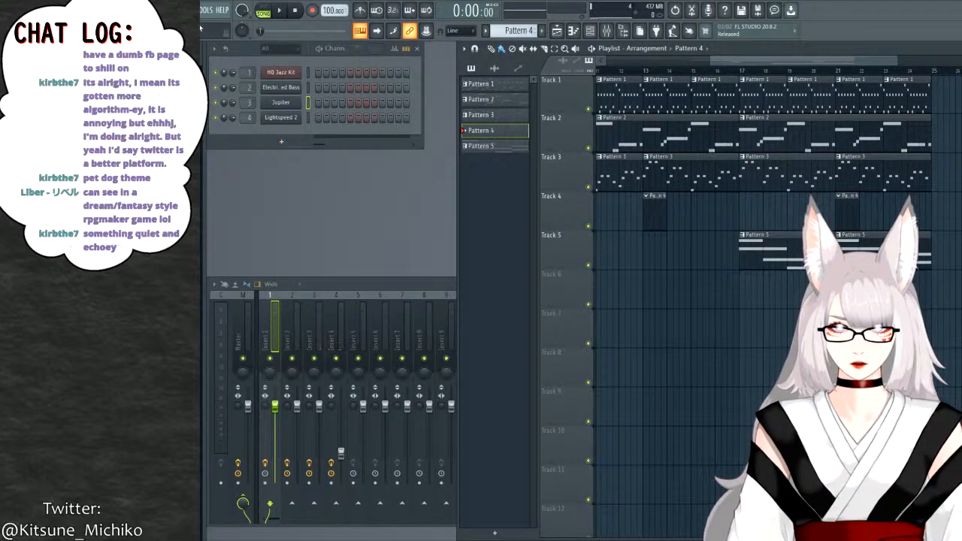
Add a Dark Piano channel using FL Keys and close its plugin window.
left_click(267, 134)
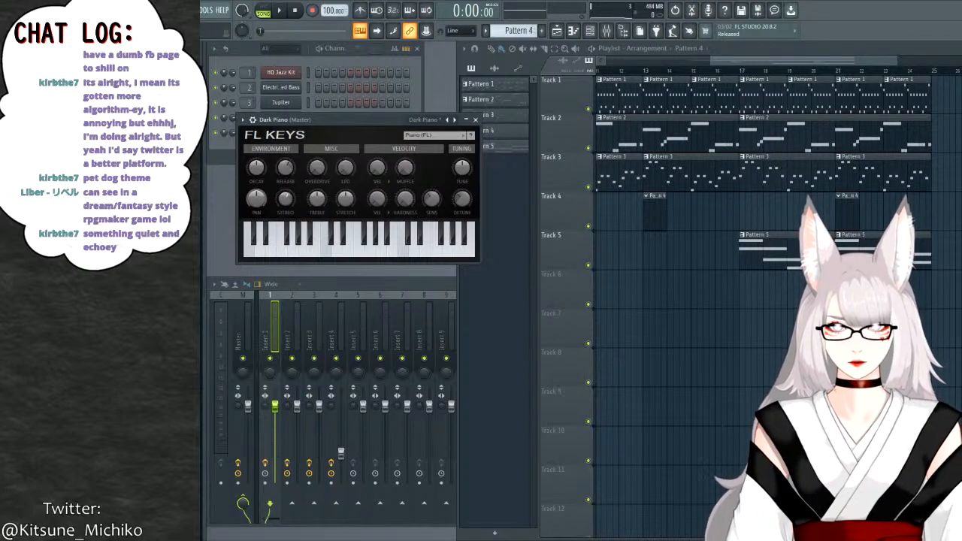
left_click(475, 119)
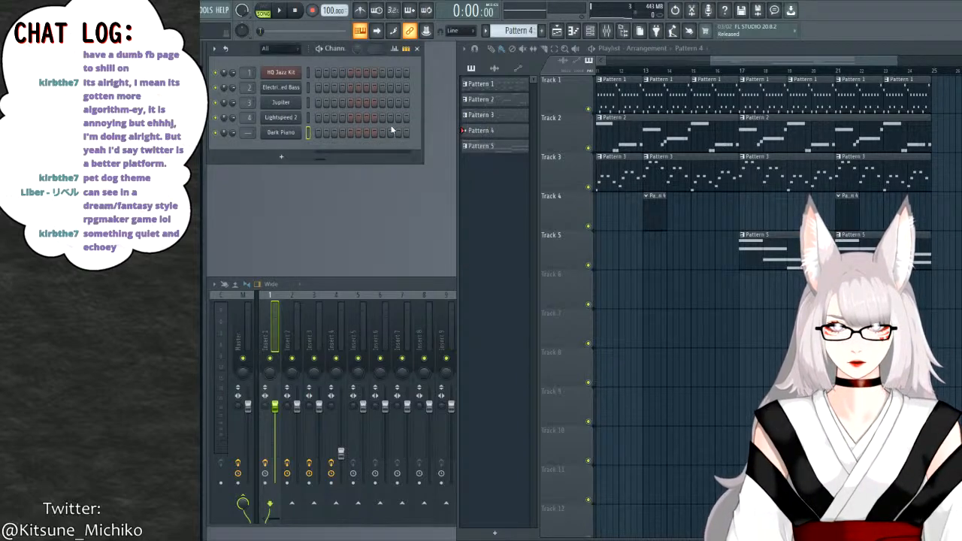
Paste the cut melody into the Dark Piano channel of Pattern 4, play it in the arrangement and close the piano roll.
left_click(290, 133)
left_click(475, 120)
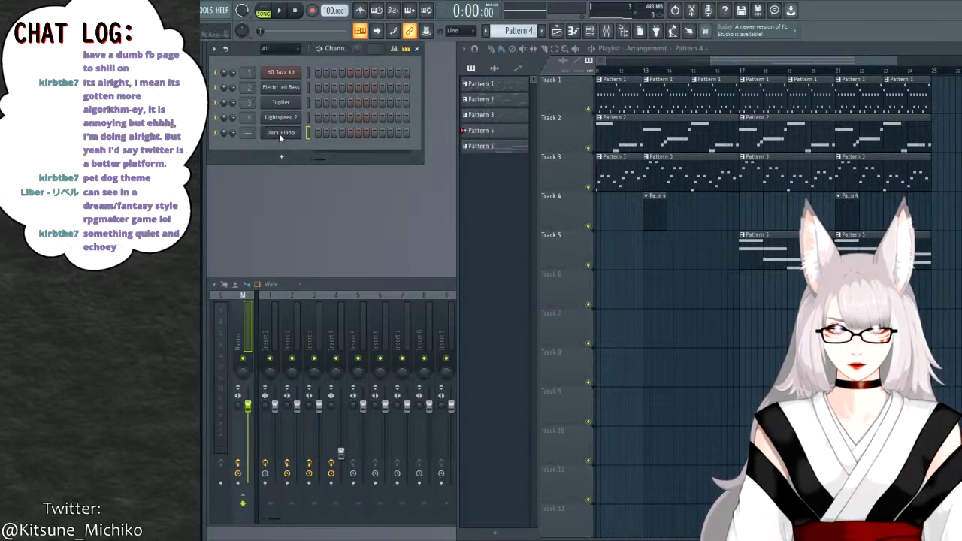
key("F7")
key("ctrl+v")
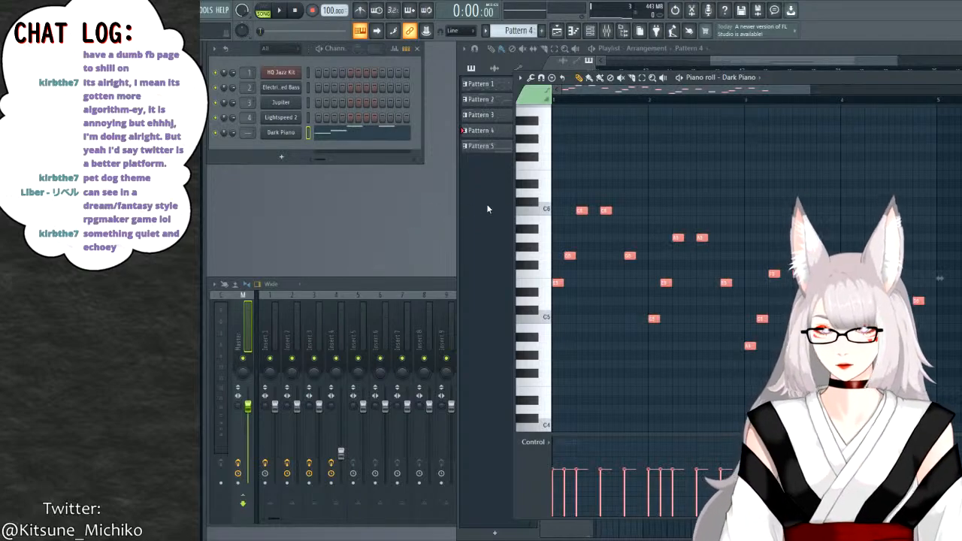
key("space")
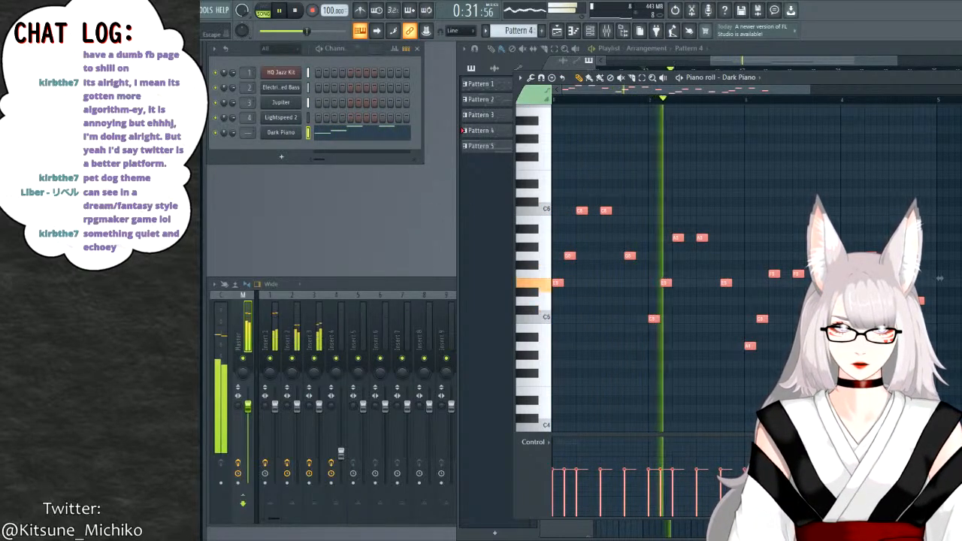
key("F7")
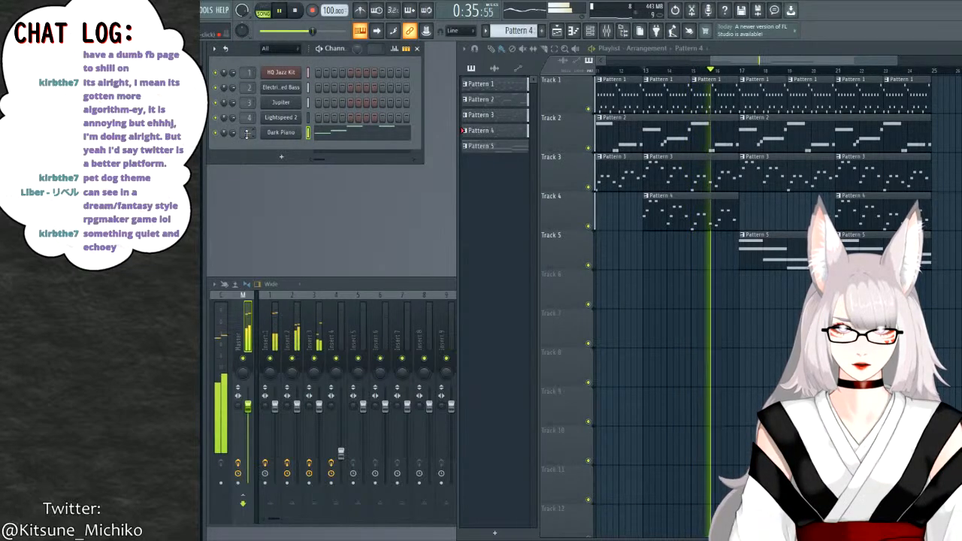
Route the Dark Piano channel to mixer track 5 and listen to the arrangement again from a later playback position.
scroll(248, 132, "up", 5)
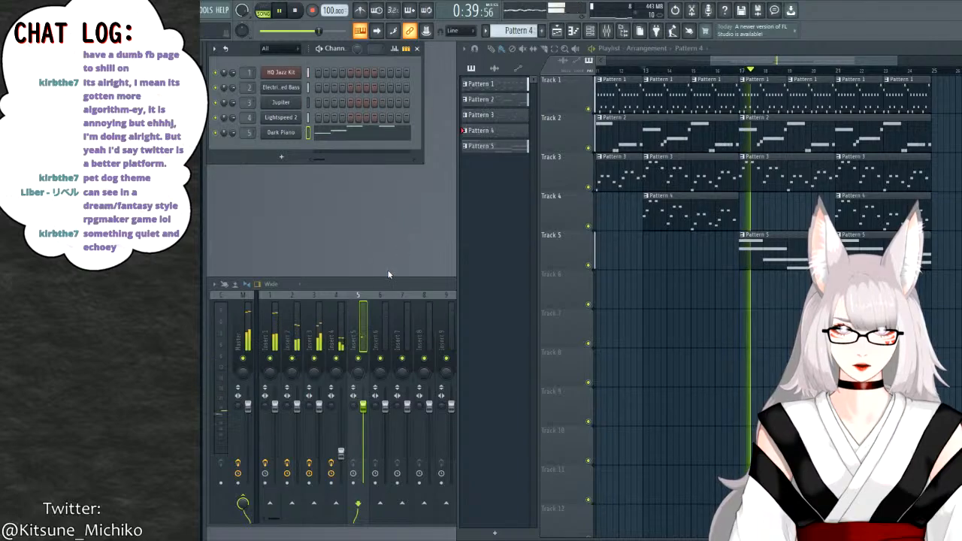
double_click(384, 293)
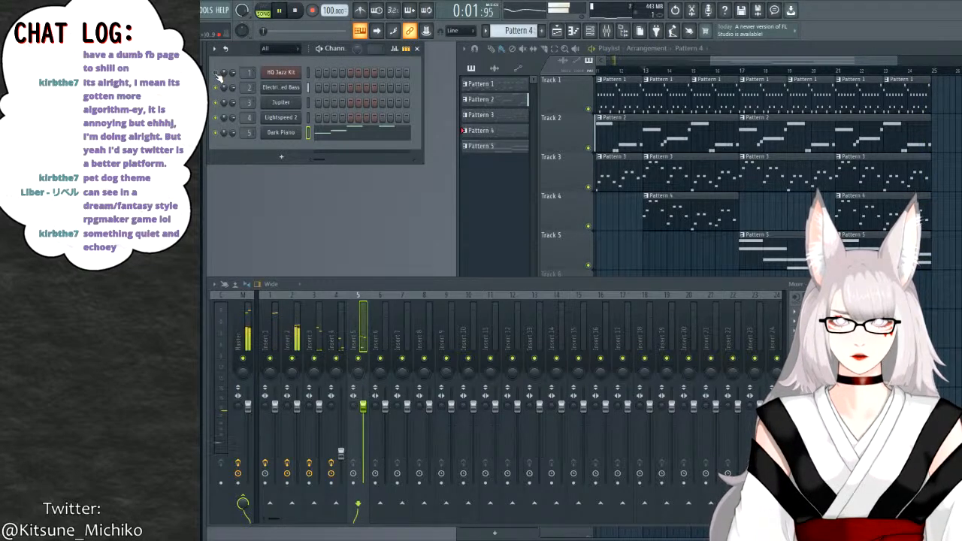
left_click_drag(265, 31, 321, 31)
Try to copy the selected clips at bar 21 on all five tracks to bar 25, undo it and clear the selection.
left_click_drag(780, 72, 702, 275)
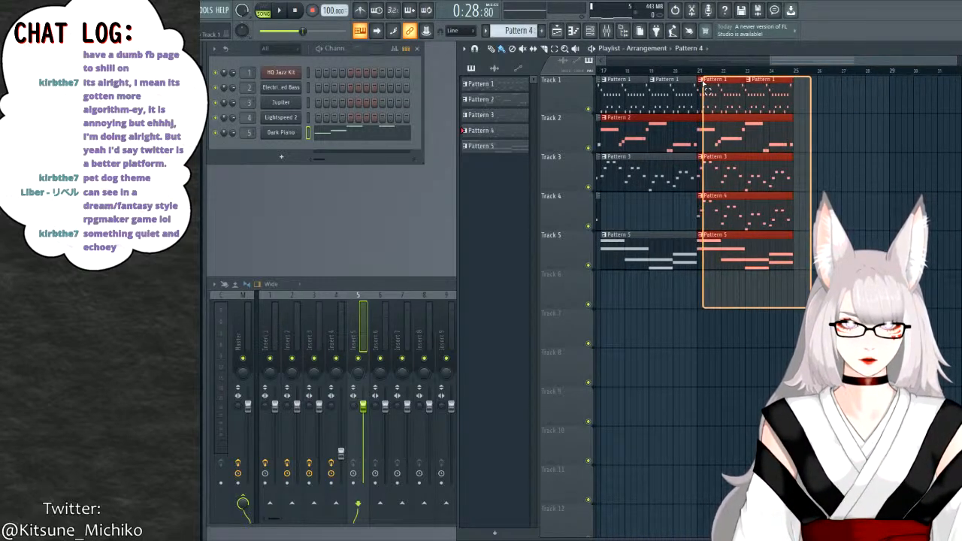
left_click_drag(718, 81, 820, 83)
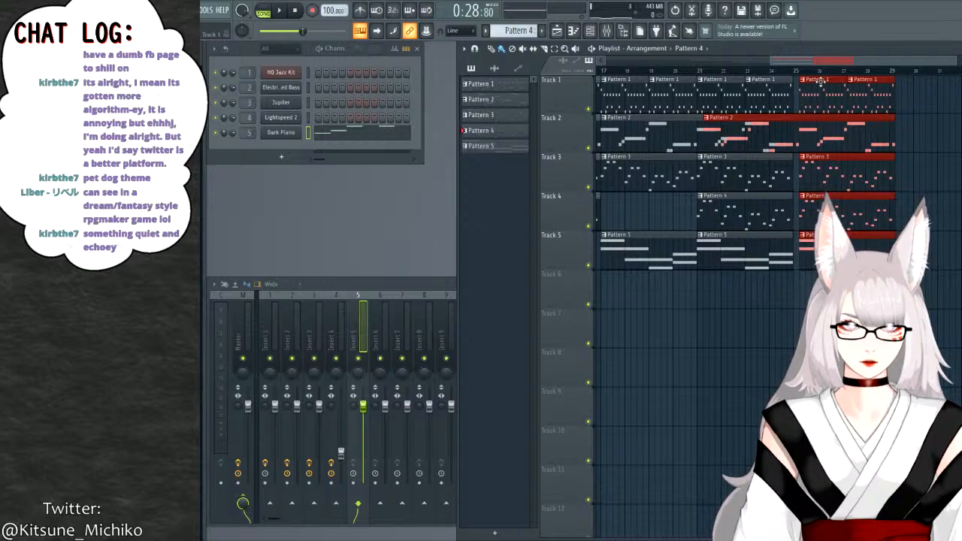
key("ctrl+z")
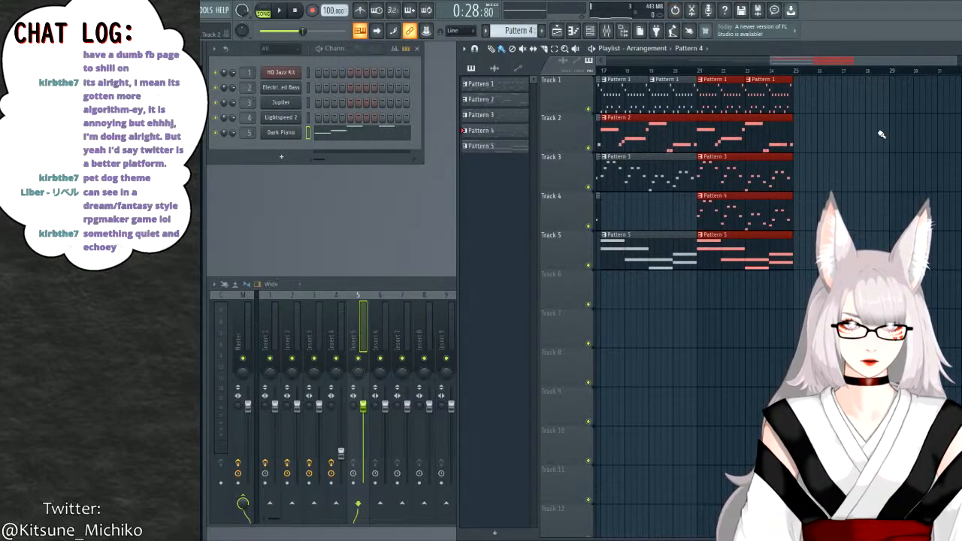
key("ctrl+d")
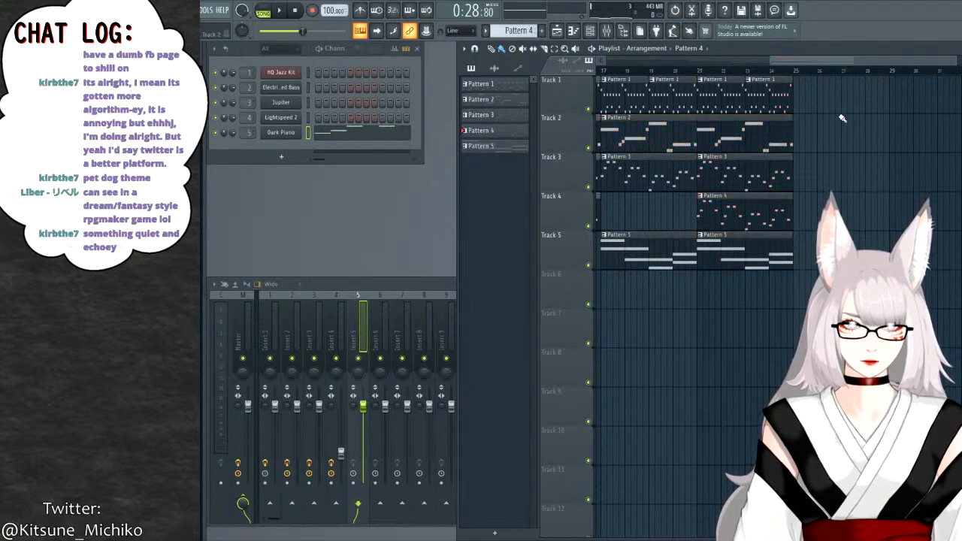
Extend the arrangement to bar 33 by repeating the bar 17 to 25 clips of all five tracks from bar 25.
left_click(774, 78)
mouse_move(746, 116)
left_mouse_down()
mouse_move(781, 114)
mouse_move(743, 117)
left_mouse_up()
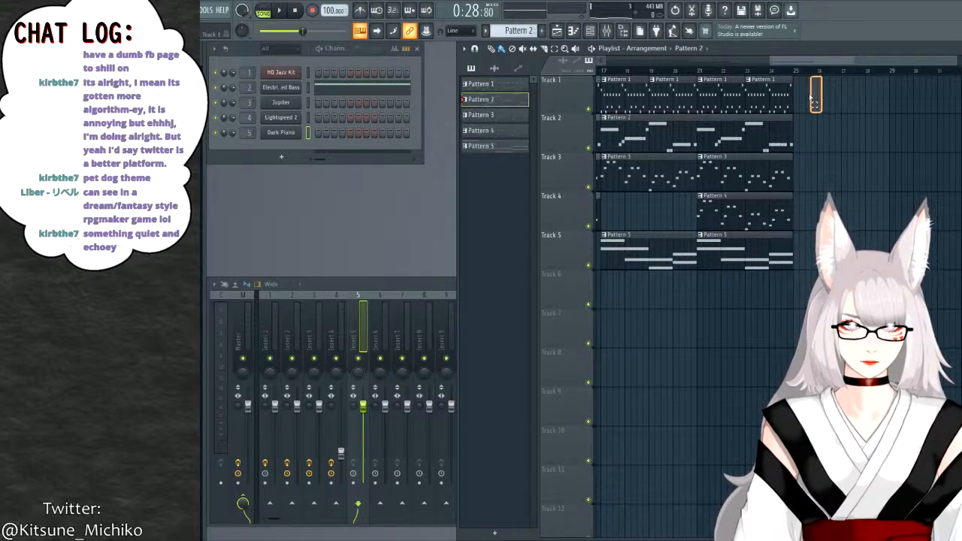
left_click_drag(814, 103, 718, 87)
left_click_drag(819, 176, 726, 154)
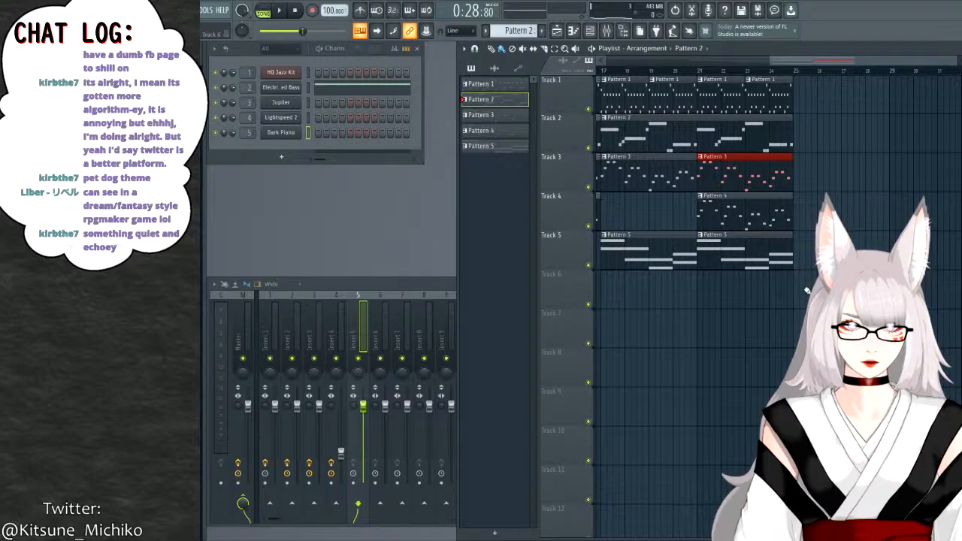
left_click_drag(807, 289, 535, 78)
left_click(919, 201)
left_click(919, 202)
mouse_move(765, 78)
left_mouse_down()
mouse_move(718, 79)
mouse_move(747, 80)
left_mouse_up()
left_click(761, 76)
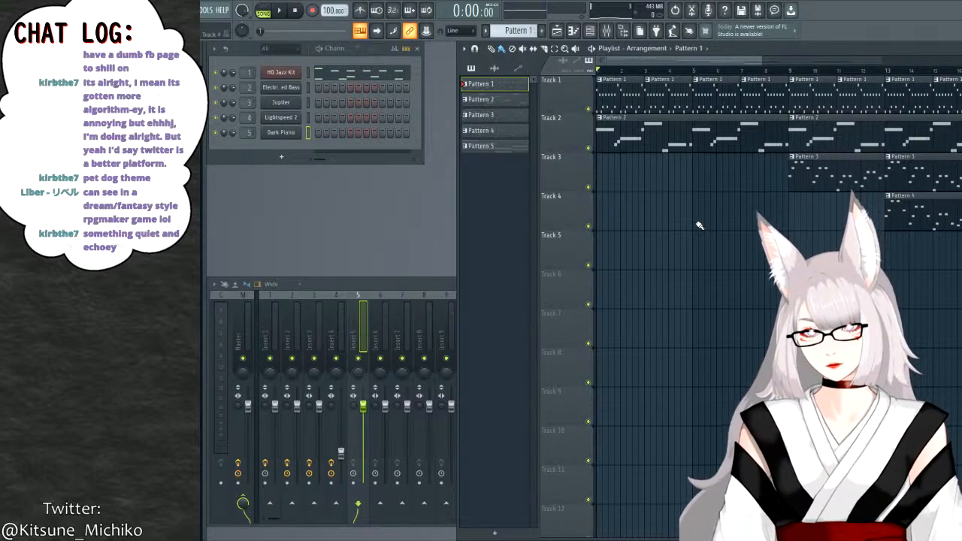
Play the extended arrangement from the start and follow it past bar 17.
key("space")
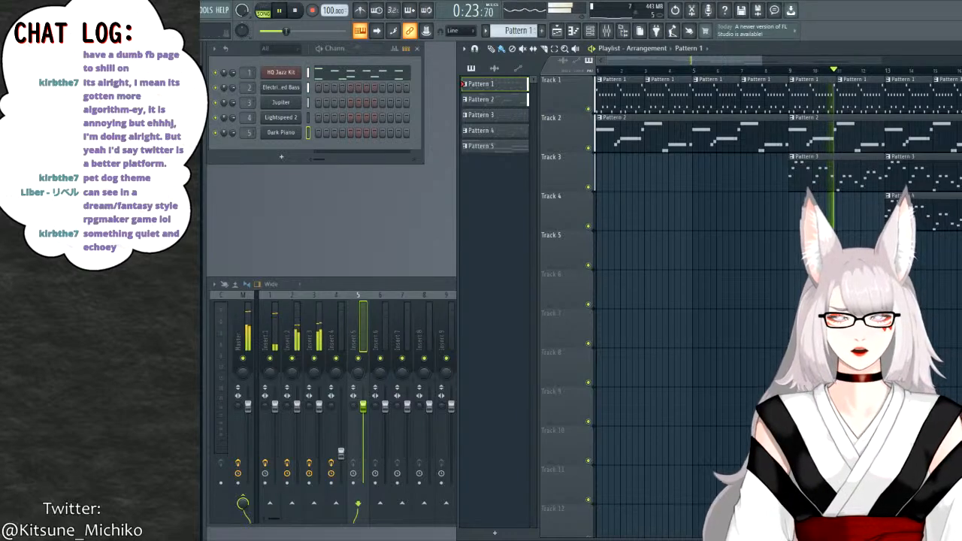
left_click_drag(729, 60, 799, 65)
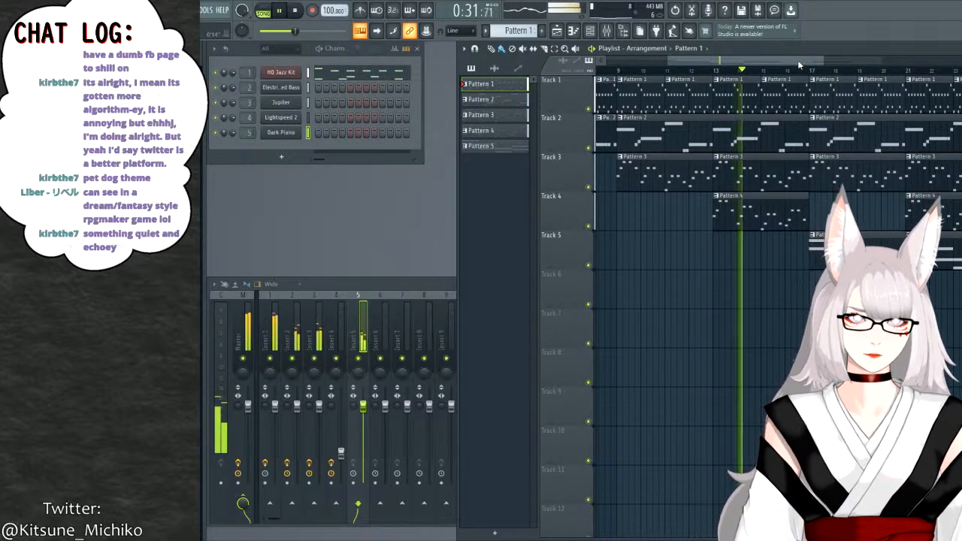
left_click_drag(799, 66, 828, 67)
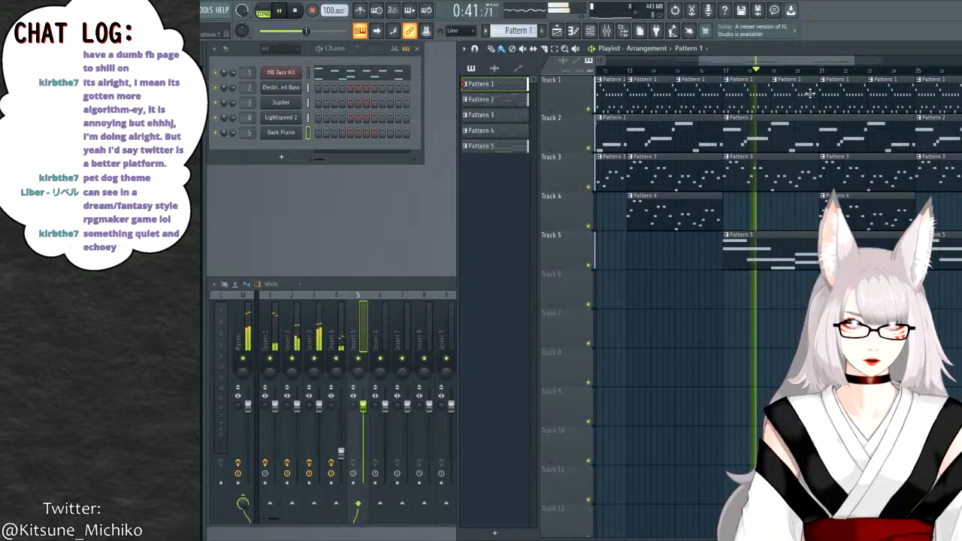
Add Pattern 4 clips at bars 17 and 25 on Track 4 to fill the gaps in the melody.
left_click(690, 197)
left_click(727, 199)
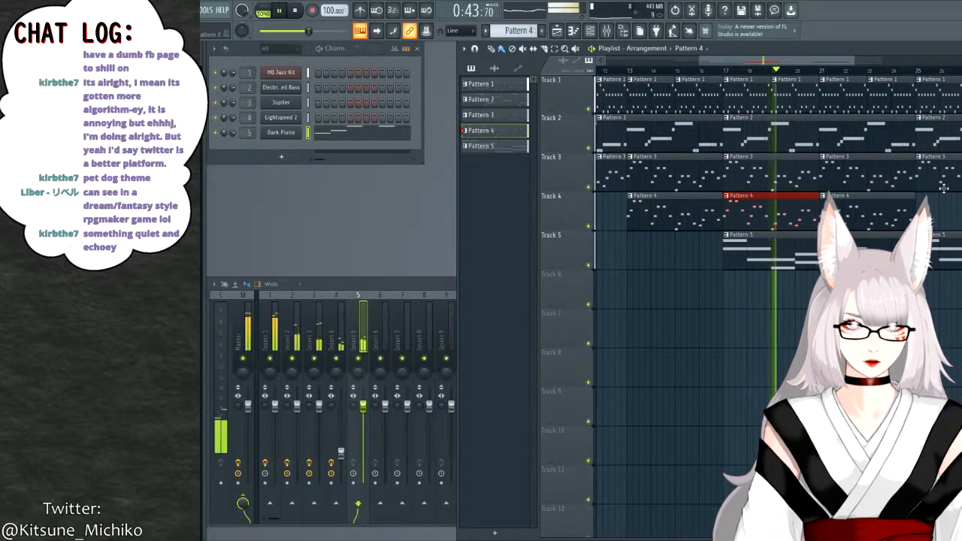
left_click(921, 199)
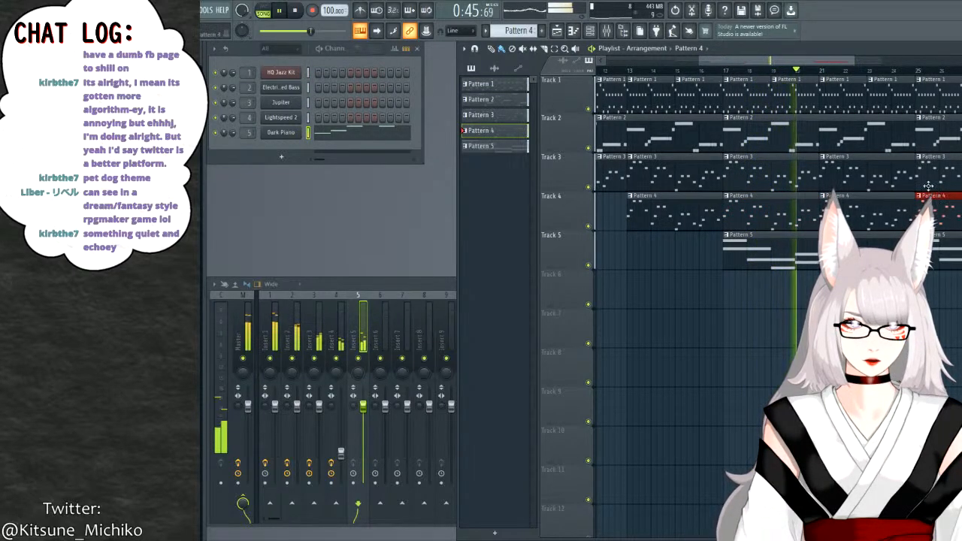
left_click_drag(828, 67, 857, 67)
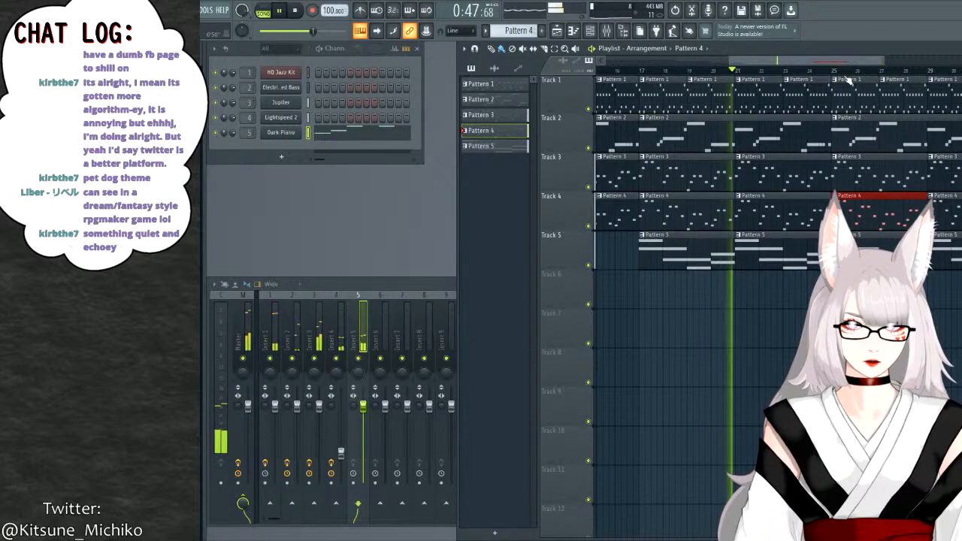
Add Fruity Reeverb 2 to the Dark Piano's mixer track 5 and close the effect window.
left_click_drag(456, 324, 793, 342)
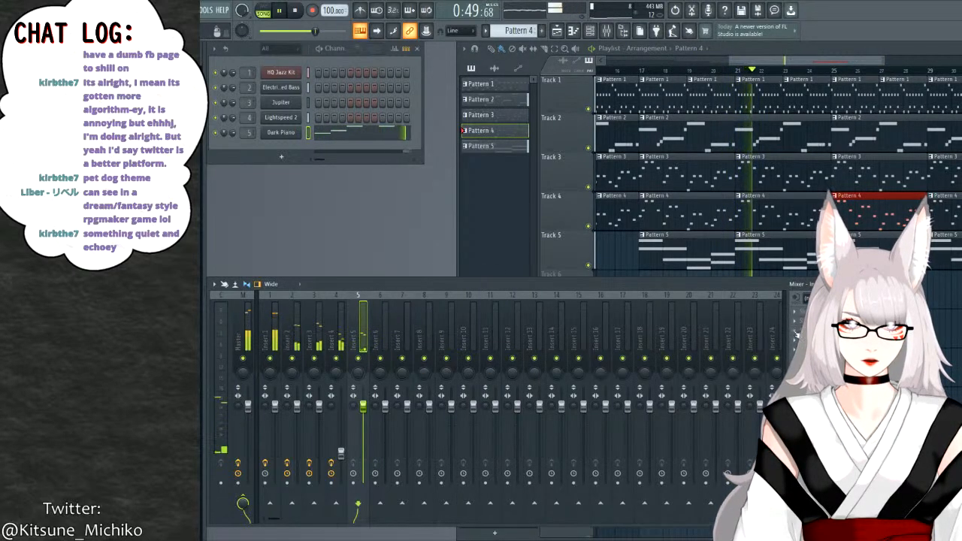
left_click(677, 145)
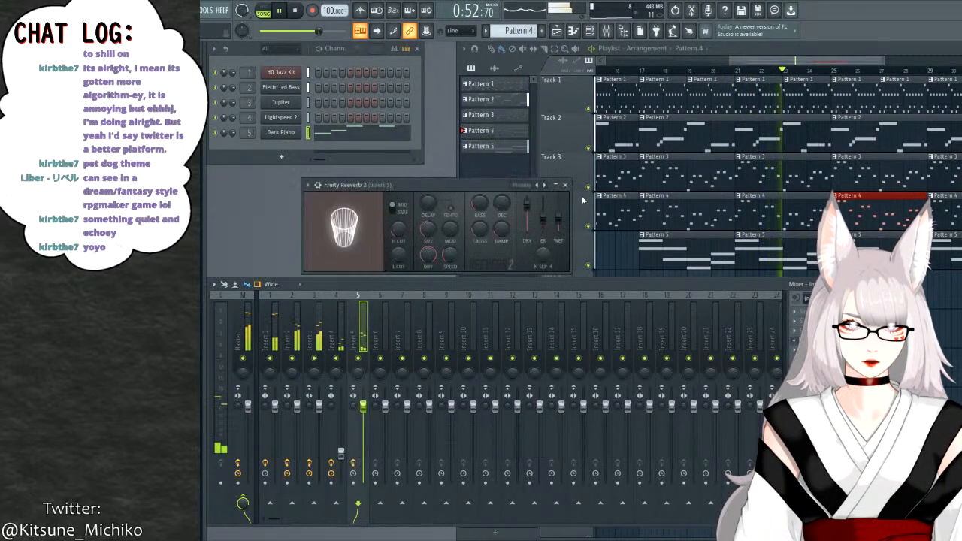
left_click(308, 186)
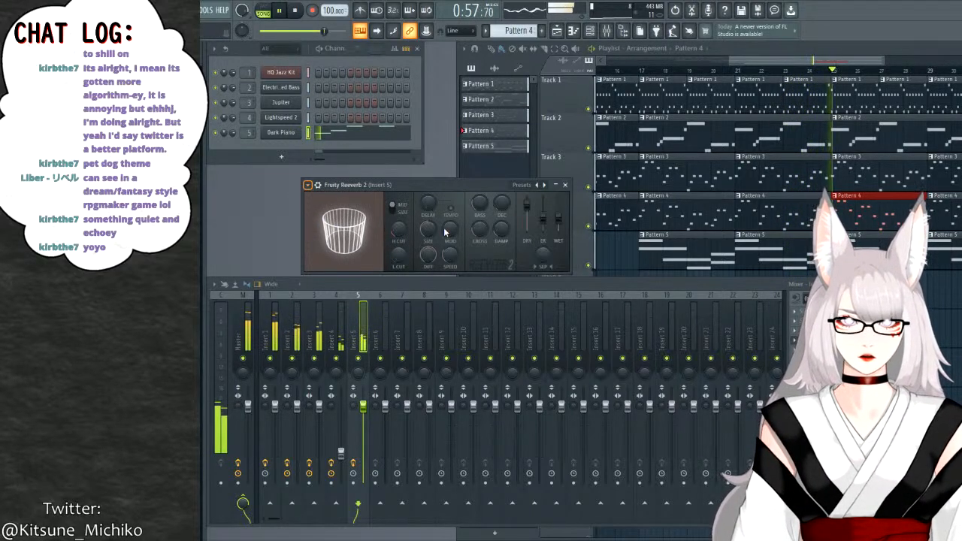
left_click(545, 185)
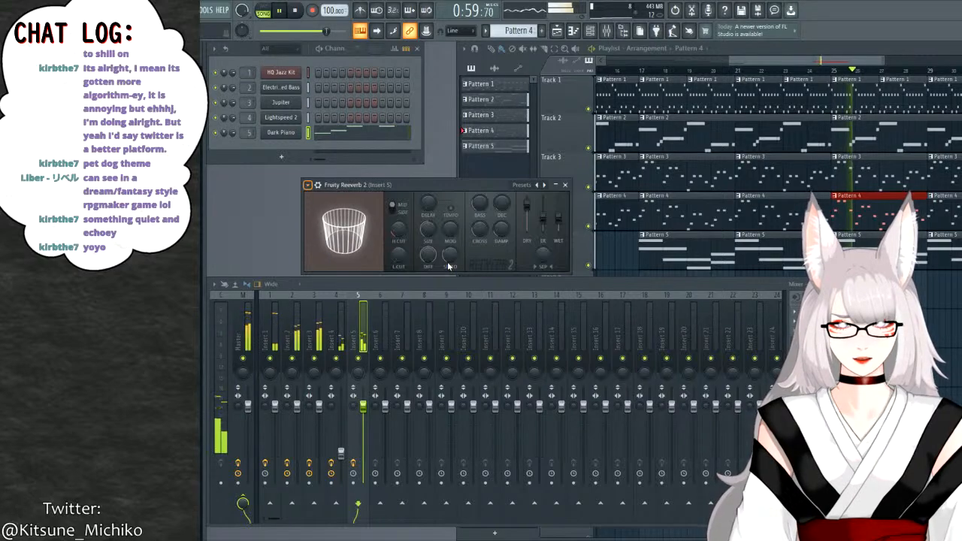
left_click(565, 184)
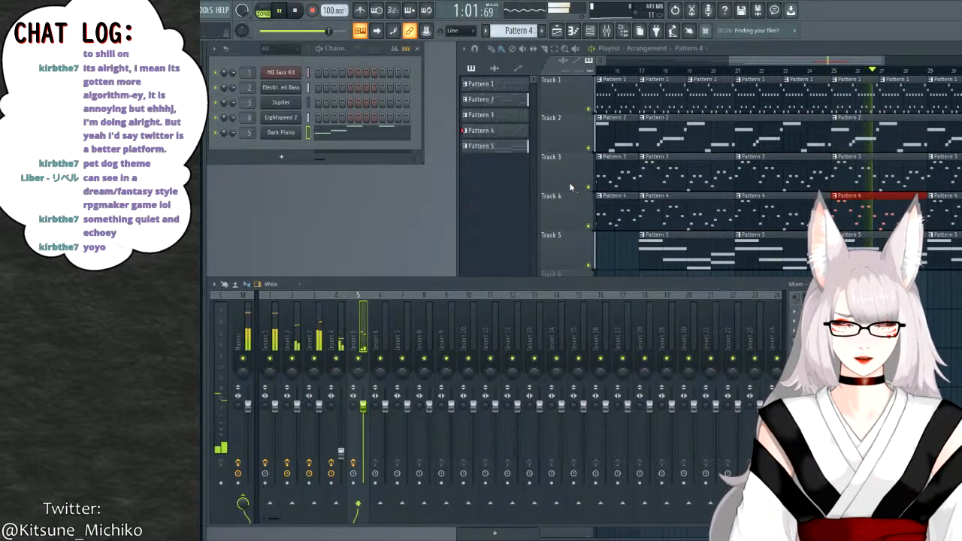
Listen to the arrangement through its end at bar 33 and return to the start of the playlist.
left_click(848, 61)
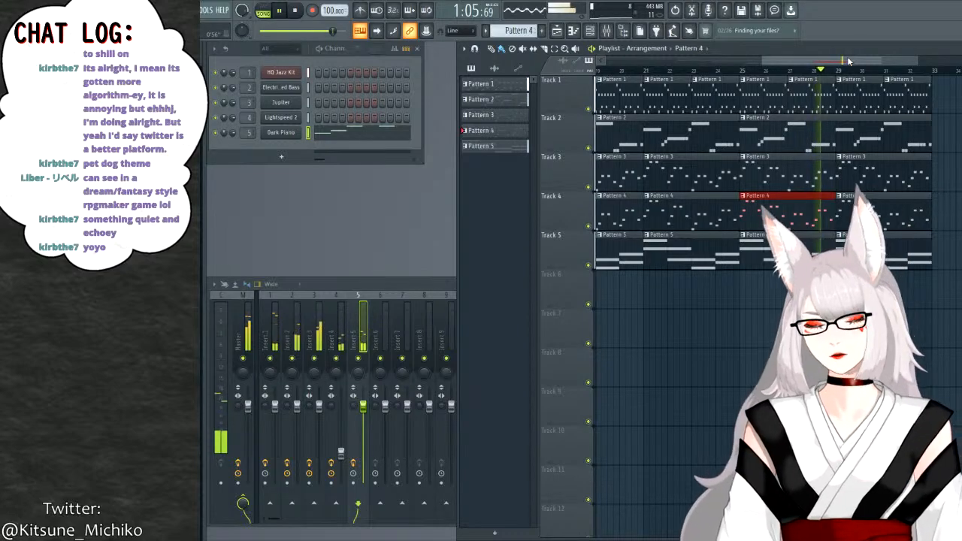
left_click_drag(833, 61, 876, 61)
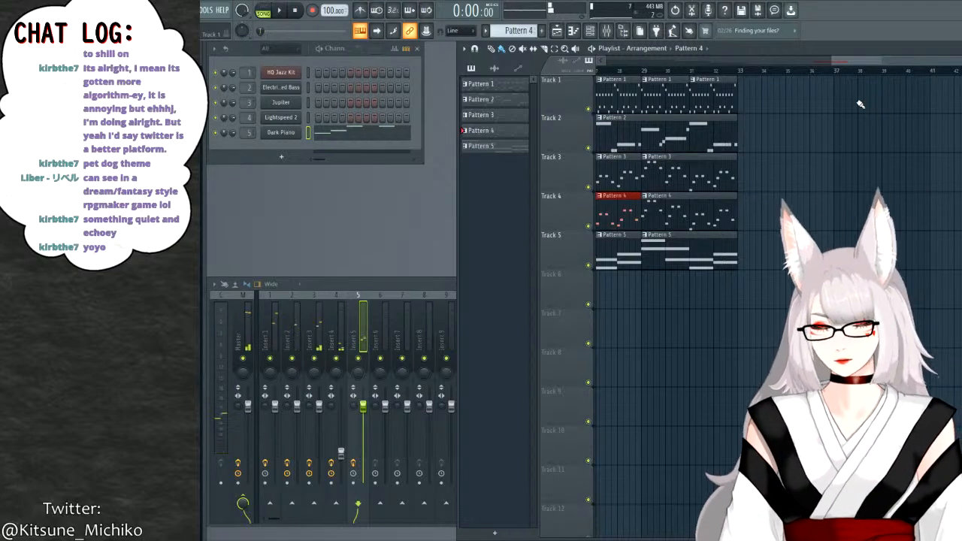
left_click_drag(846, 60, 557, 70)
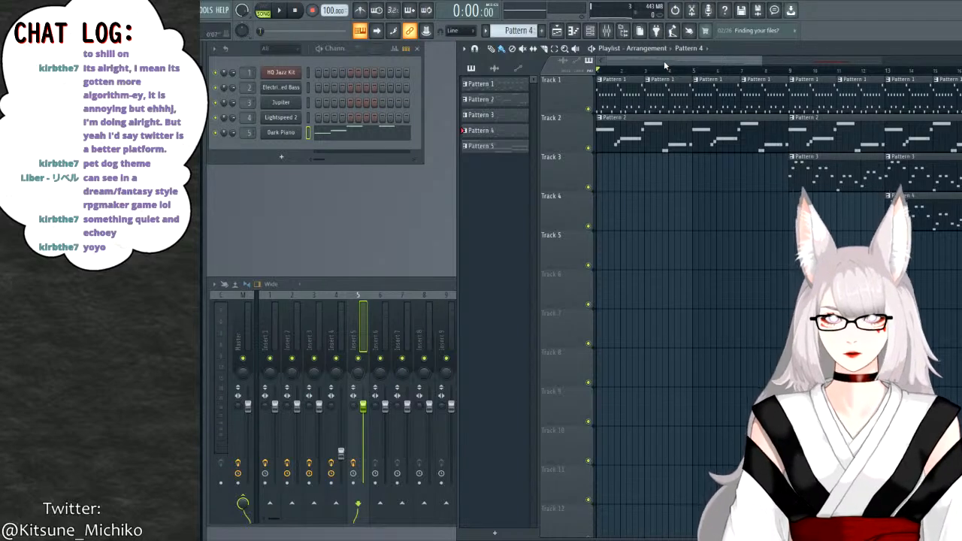
left_click_drag(665, 63, 516, 68)
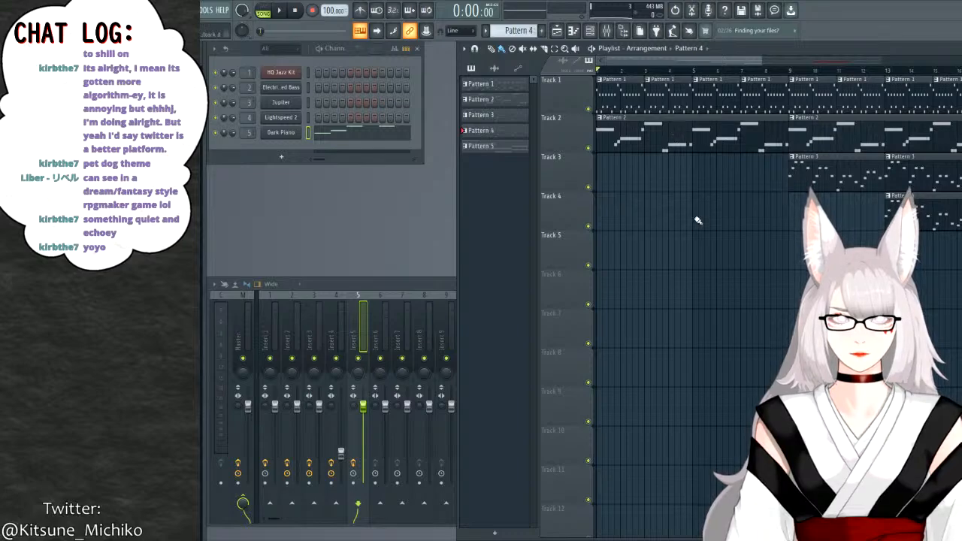
Maximize the playlist and examine the overall layout of the arrangement across all five tracks.
scroll(703, 220, "down", 5)
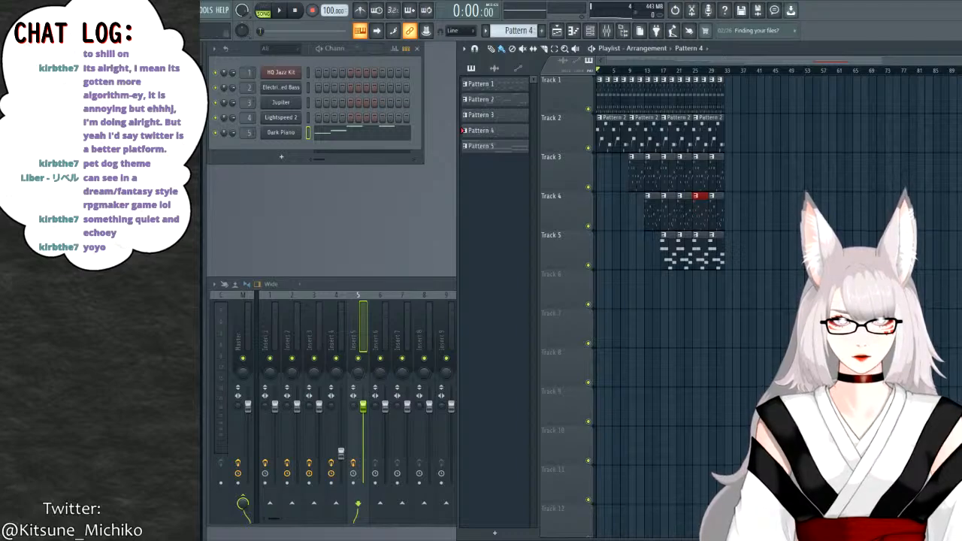
scroll(757, 58, "up", 5)
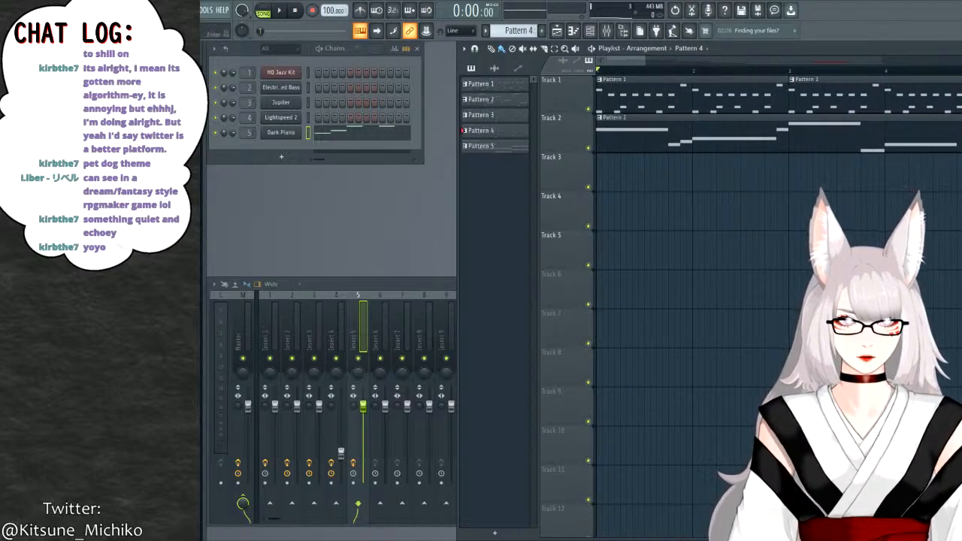
double_click(751, 48)
scroll(729, 73, "down", 4)
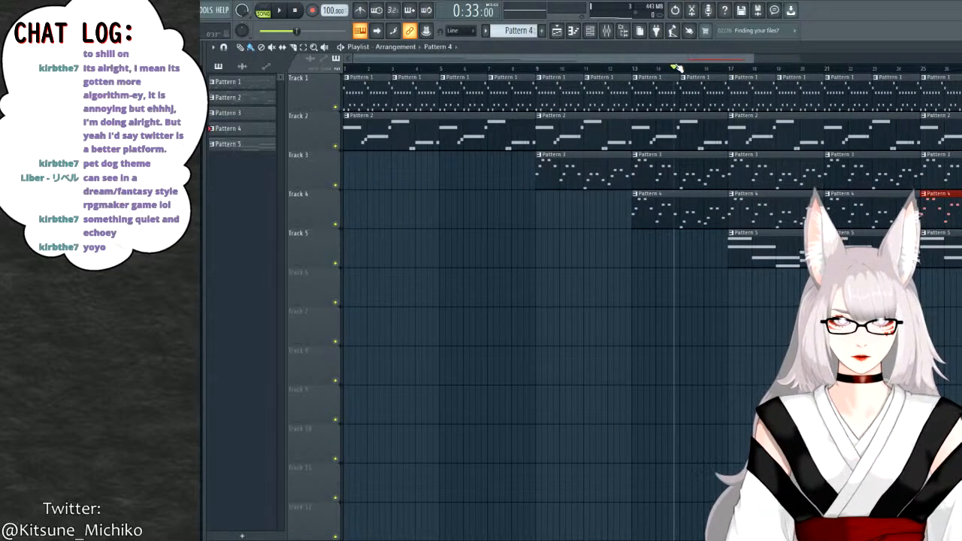
scroll(689, 69, "down", 3)
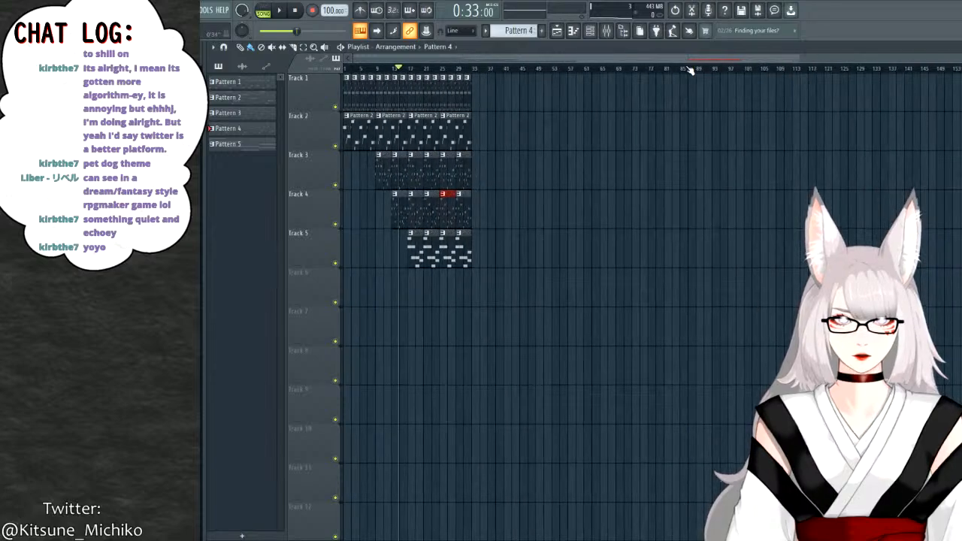
scroll(692, 64, "up", 5)
scroll(694, 60, "down", 1)
scroll(694, 60, "down", 1)
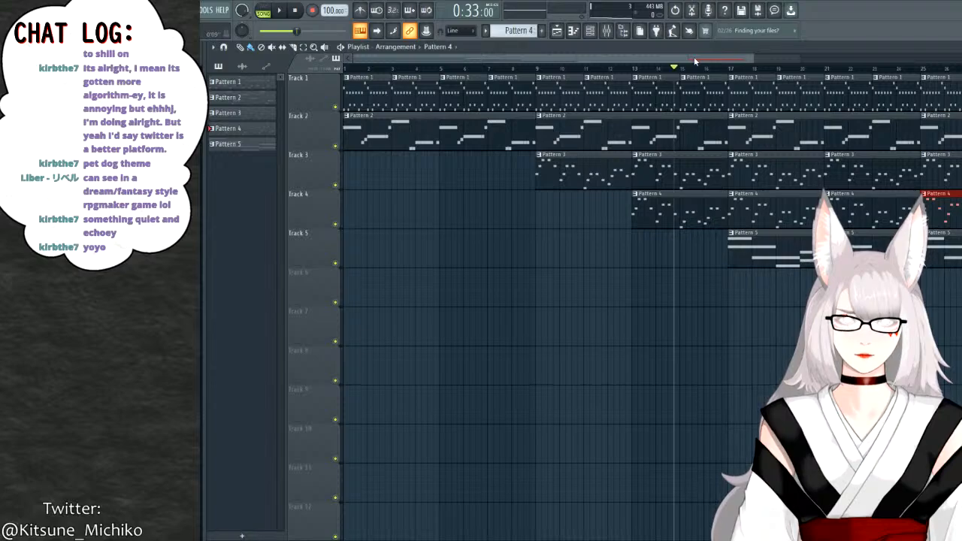
Audition a few notes on the Jupiter channel's Sytrus instrument and close its window.
key("F5")
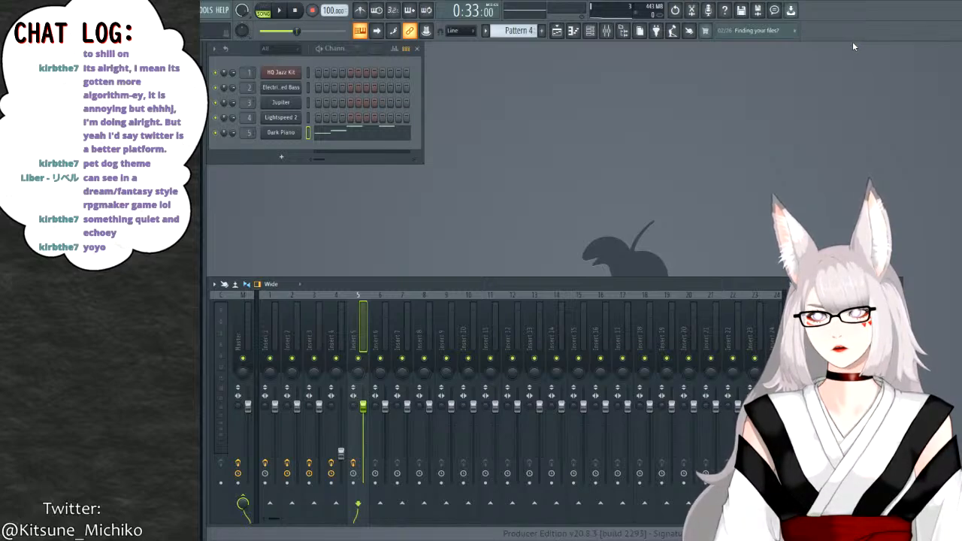
left_click(283, 104)
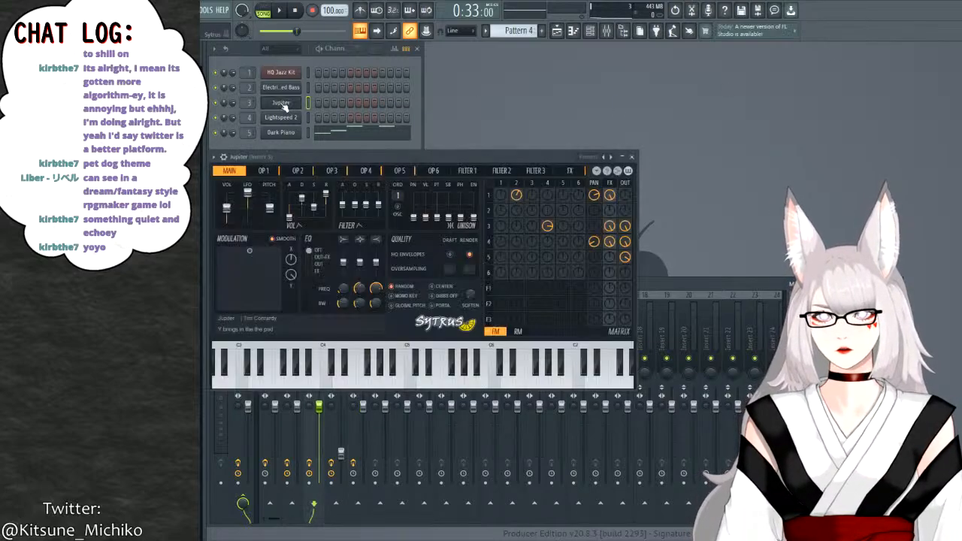
left_click(342, 385)
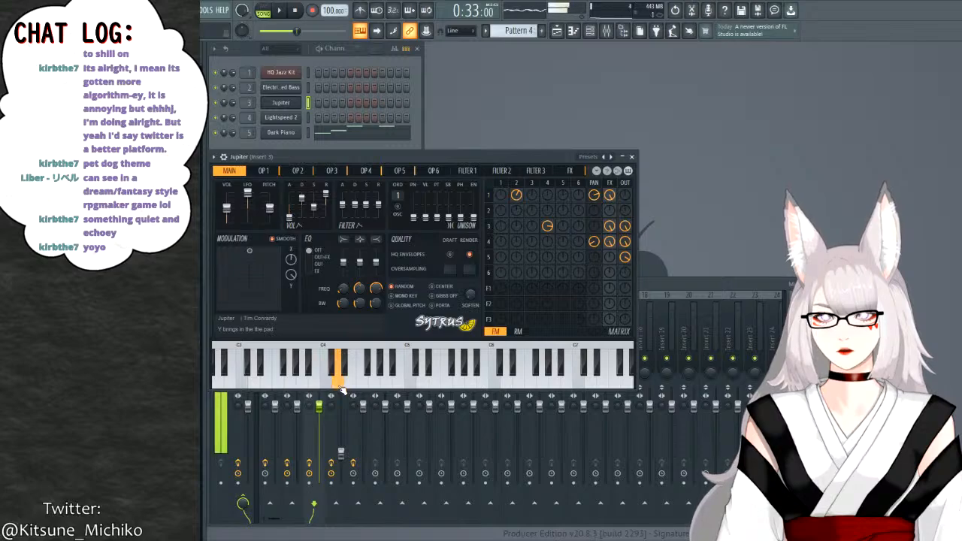
left_click(300, 384)
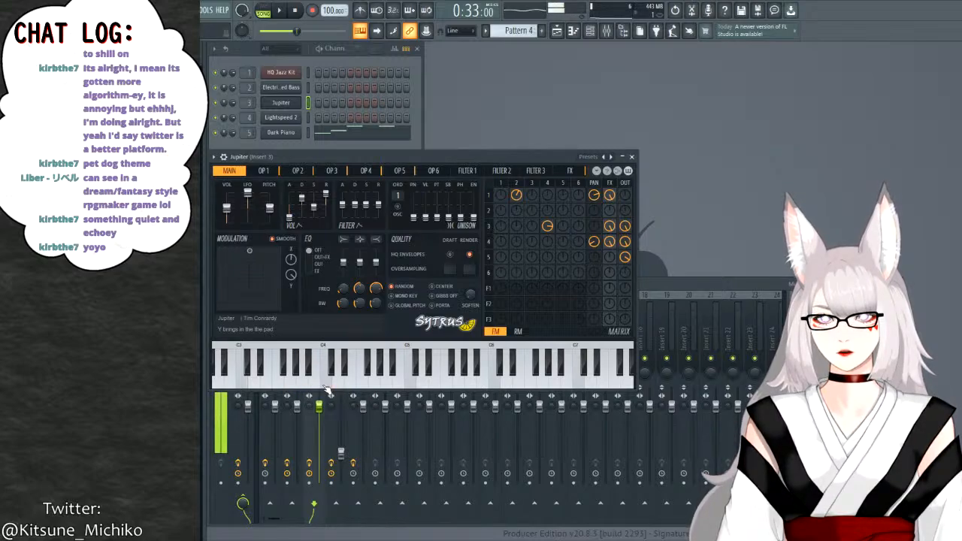
left_click(318, 384)
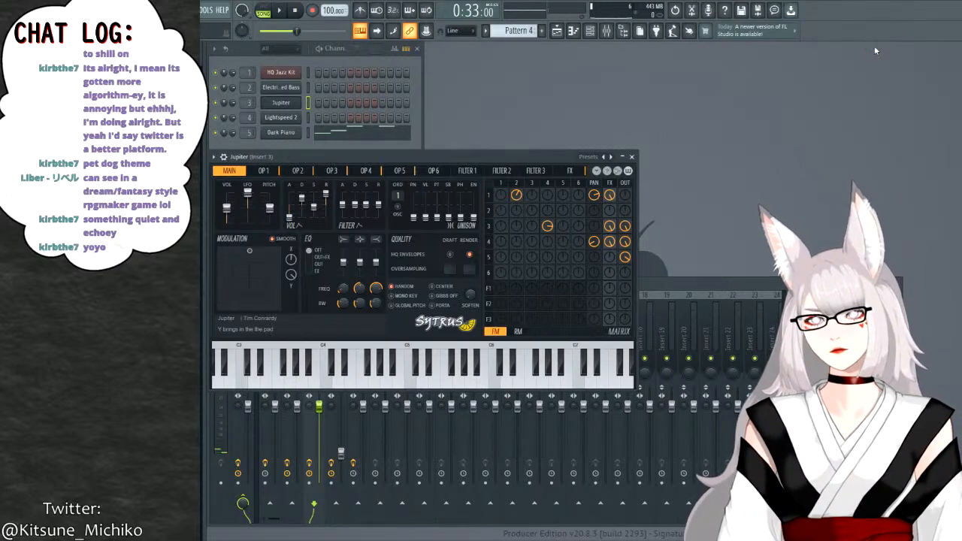
left_click(632, 157)
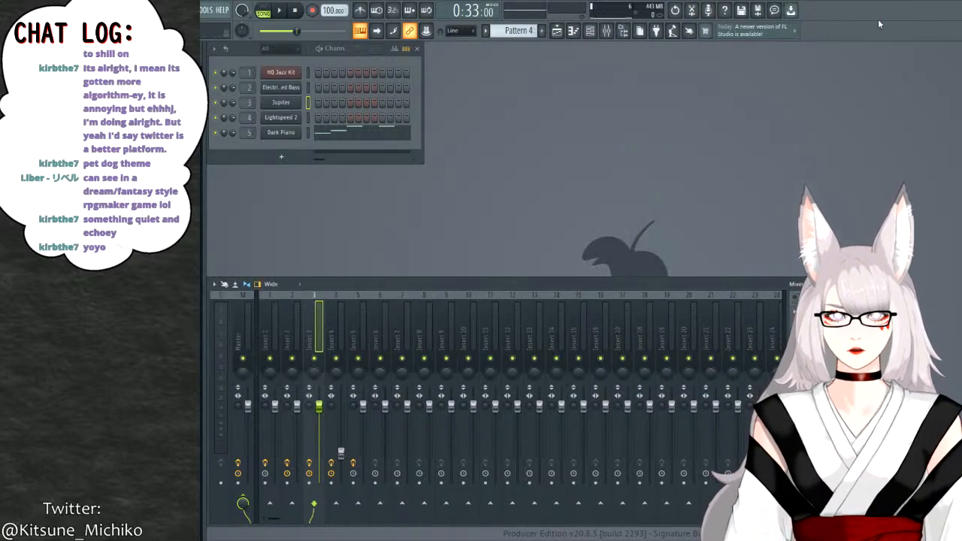
Inspect the Dark Piano notes of Pattern 4 in the piano roll and return to the playlist.
left_click(349, 139)
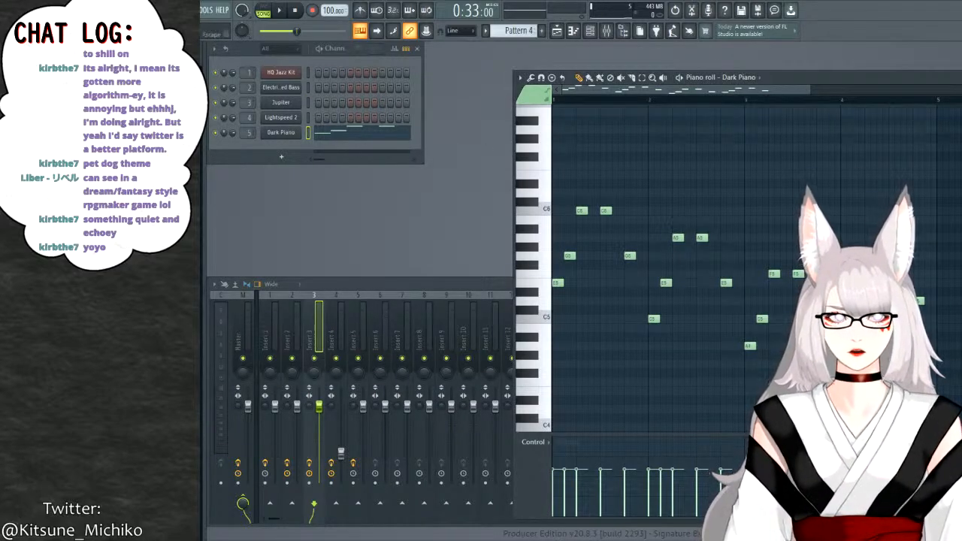
left_click(573, 30)
left_click(556, 31)
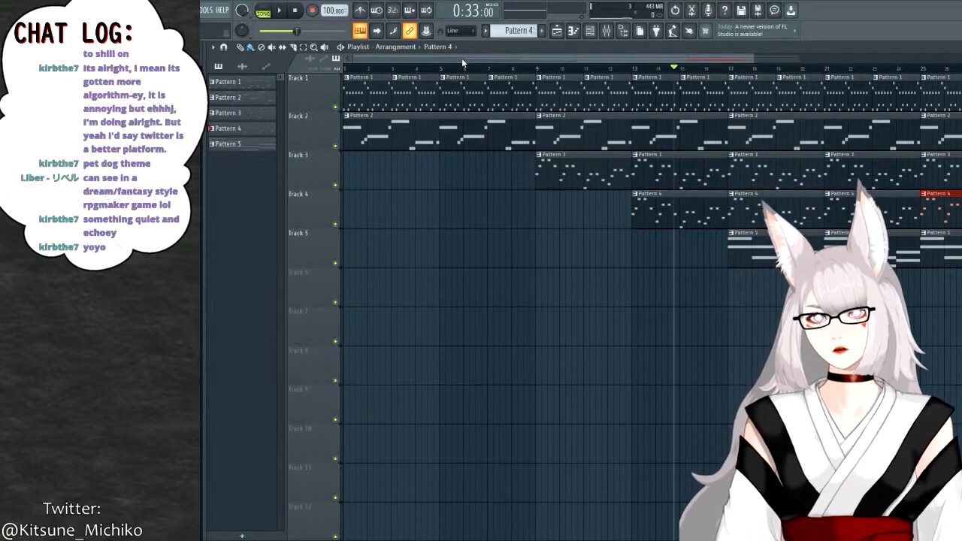
Return the playhead to the start and clear every pattern clip from all five playlist tracks.
left_click_drag(678, 73, 413, 70)
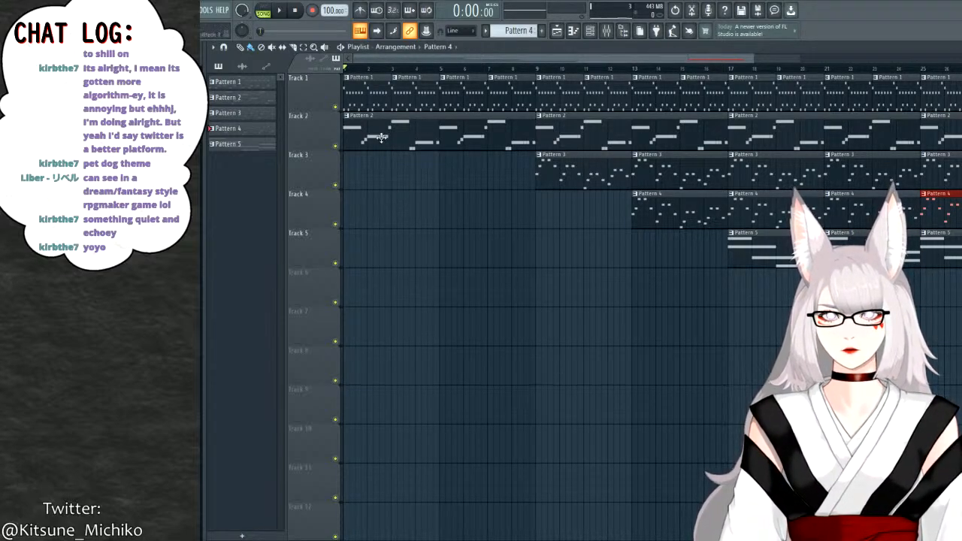
left_click_drag(366, 85, 523, 95)
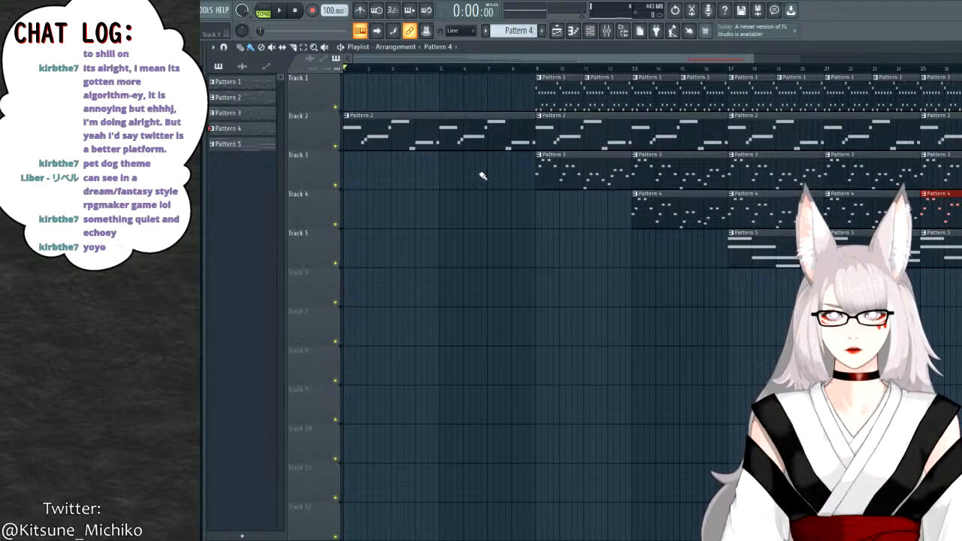
scroll(516, 223, "down", 5)
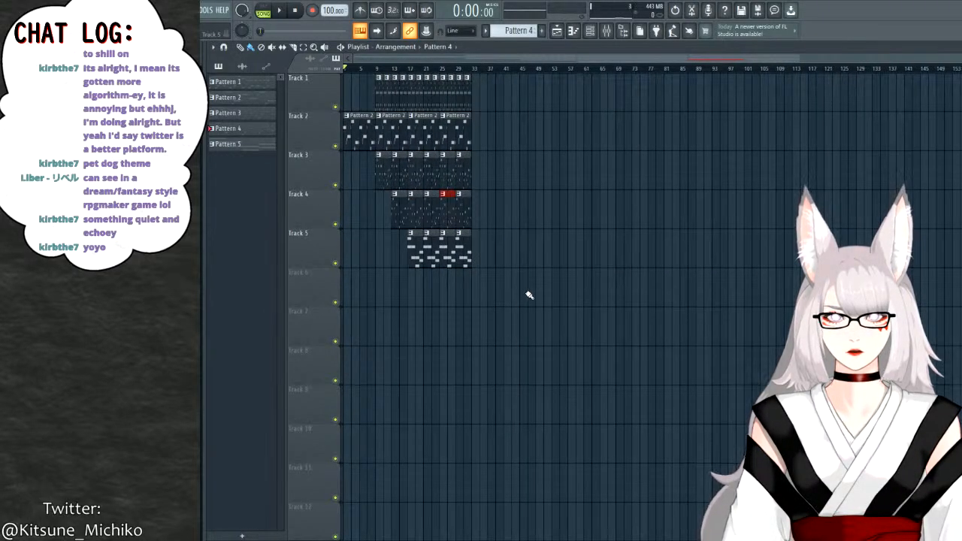
key("ctrl+a")
key("Delete")
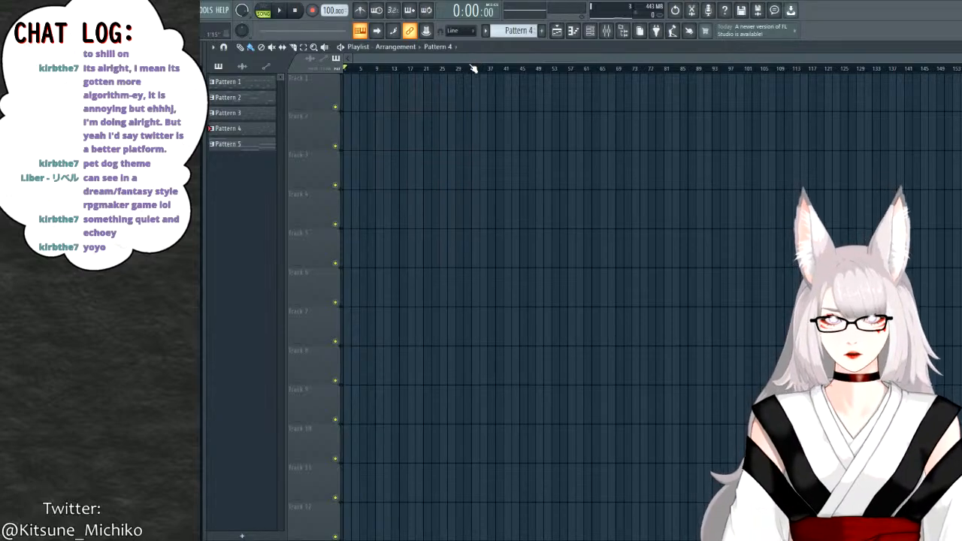
scroll(477, 72, "up", 5)
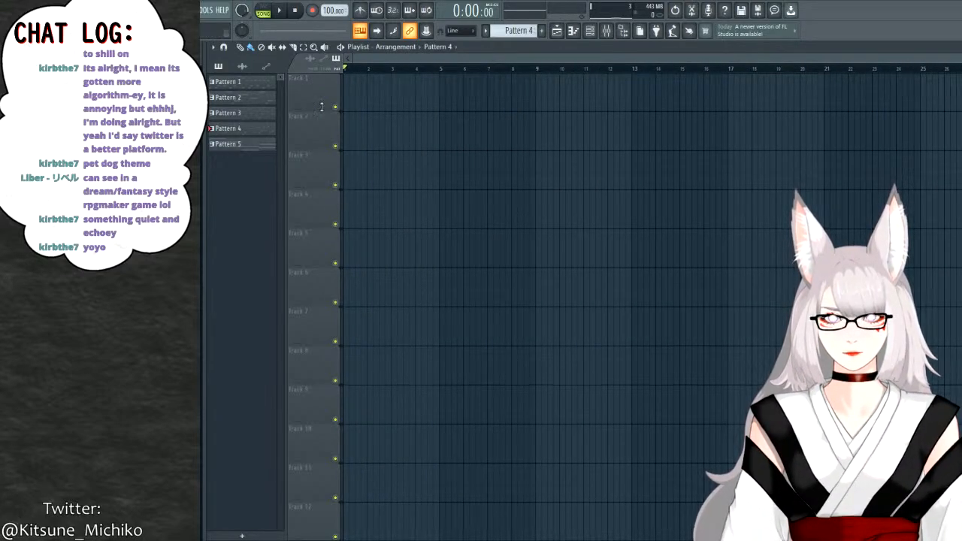
left_click(362, 204)
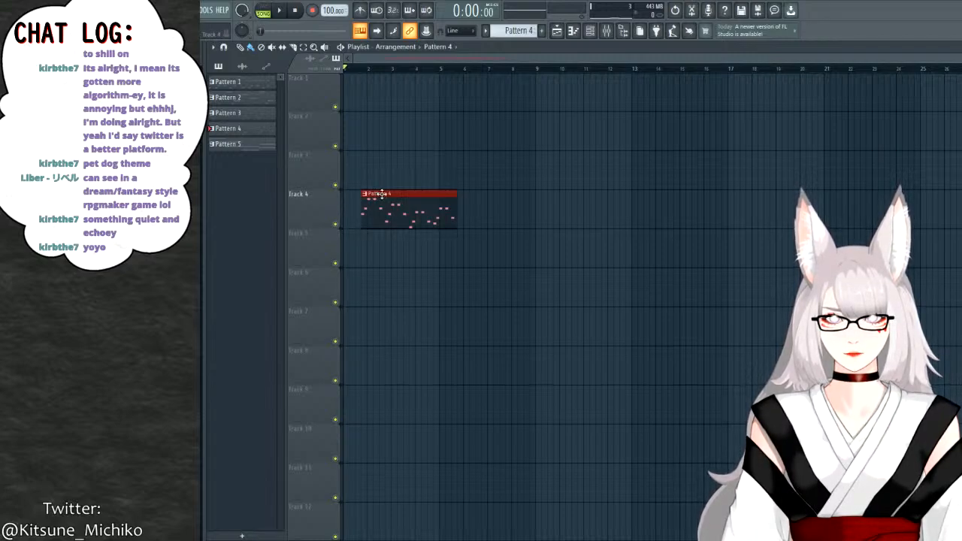
right_click(381, 194)
left_click(350, 236)
right_click(351, 235)
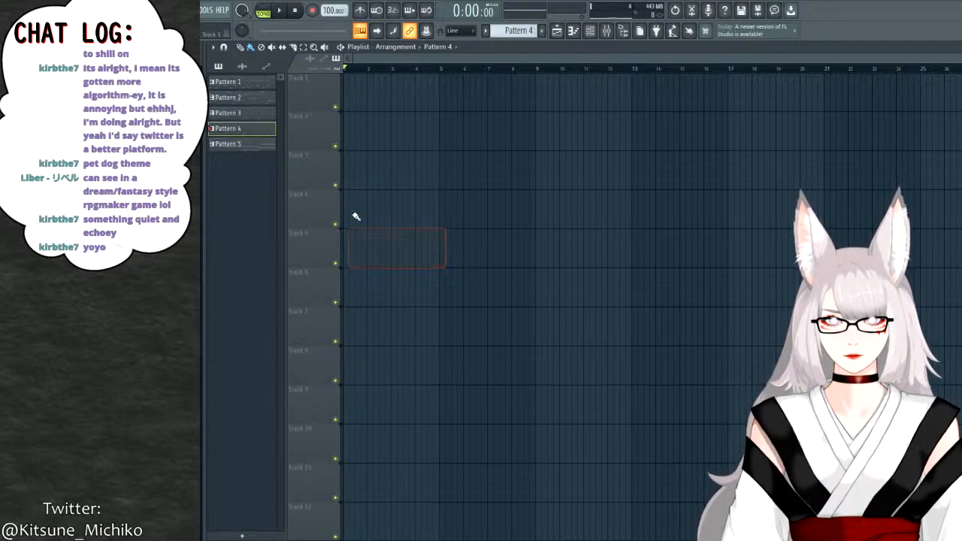
Place a Pattern 5 clip at bar 1 on Track 4 and listen to it.
left_click_drag(348, 230, 362, 159)
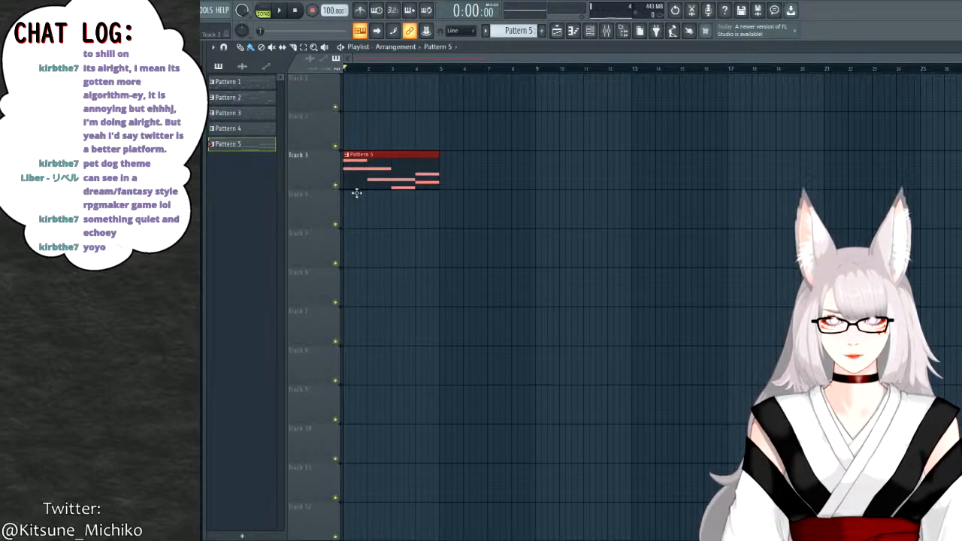
left_click_drag(357, 193, 360, 195)
key("space")
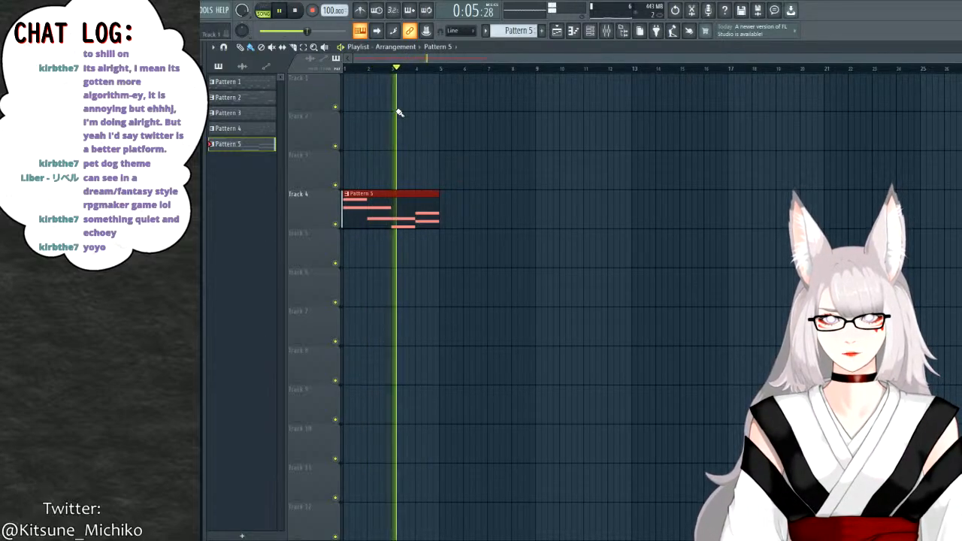
key("space")
Add Pattern 5 clips at bars 5, 9 and 13 on Track 4 and play the sequence from bar 5.
left_click(448, 194)
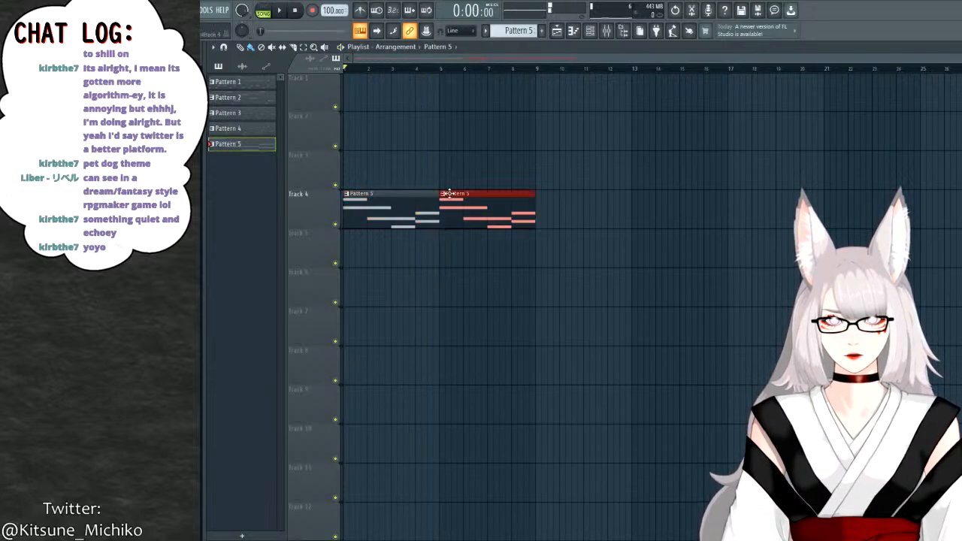
left_click(546, 195)
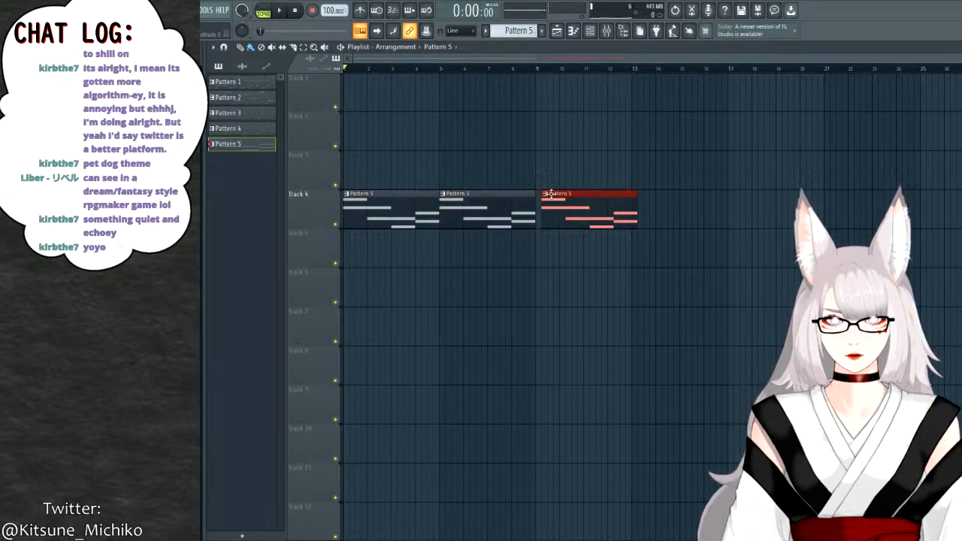
left_click(442, 69)
key("space")
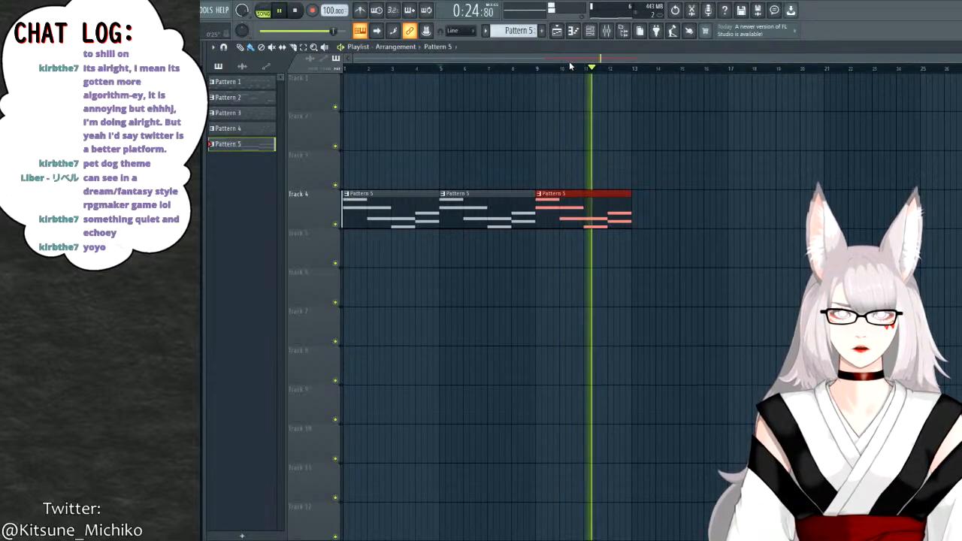
left_click(636, 195)
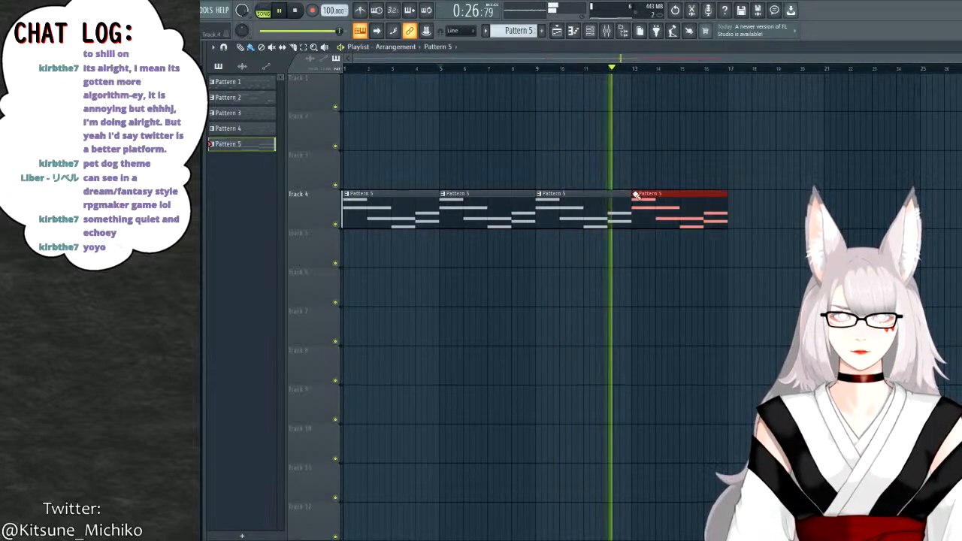
key("space")
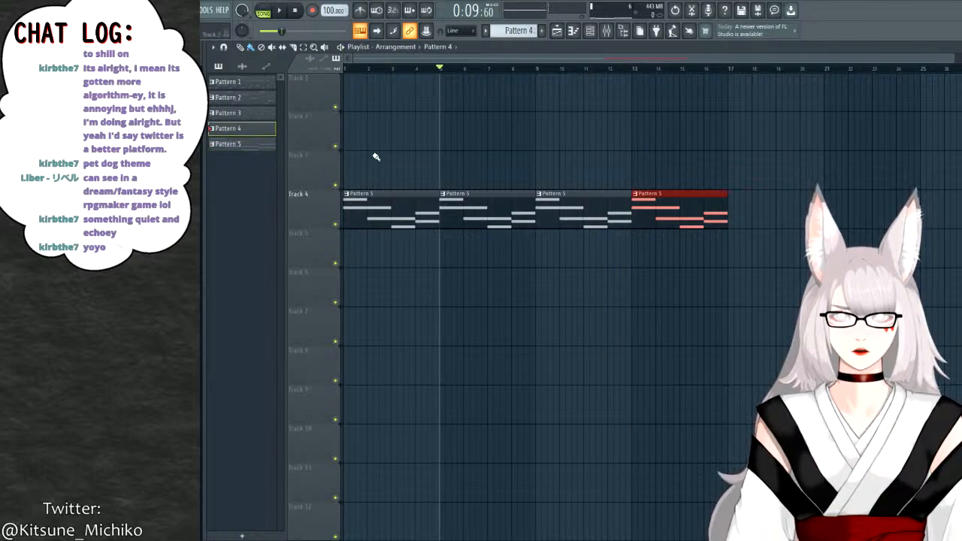
Place a Pattern 3 clip at bar 5 on Track 3 and listen to it over Pattern 5.
left_click(450, 158)
right_click(451, 159)
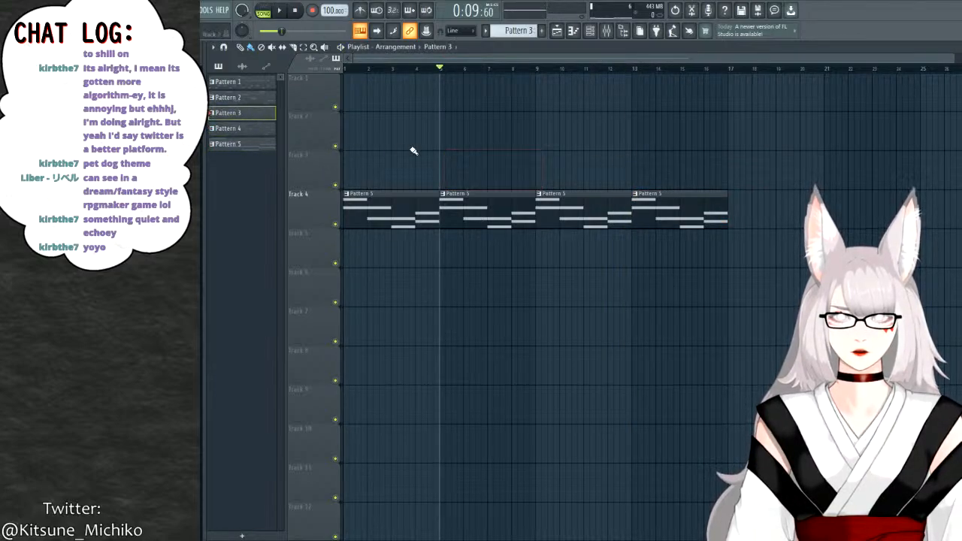
left_click(445, 156)
key("space")
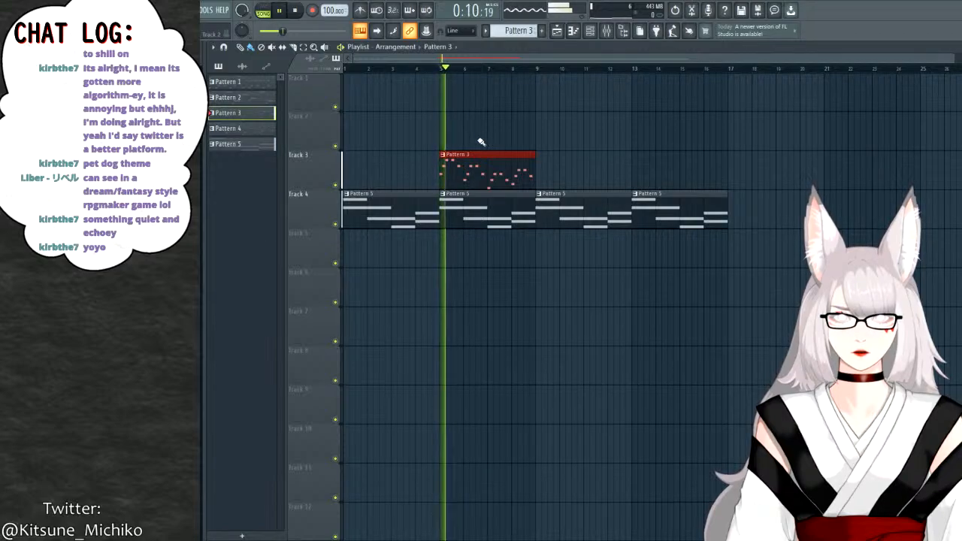
key("space")
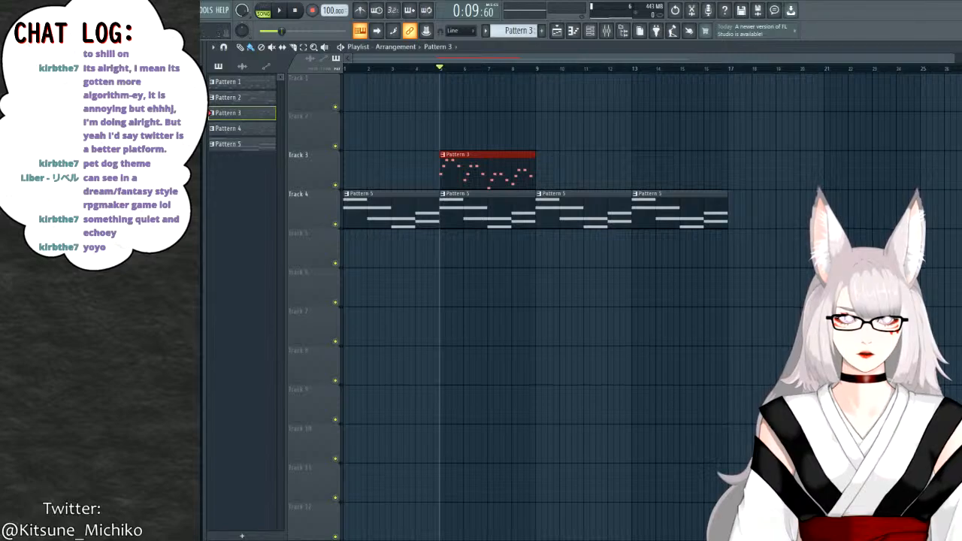
Bring up the mixer and channel rack, and check the Jupiter instrument used by Pattern 3.
left_click(607, 30)
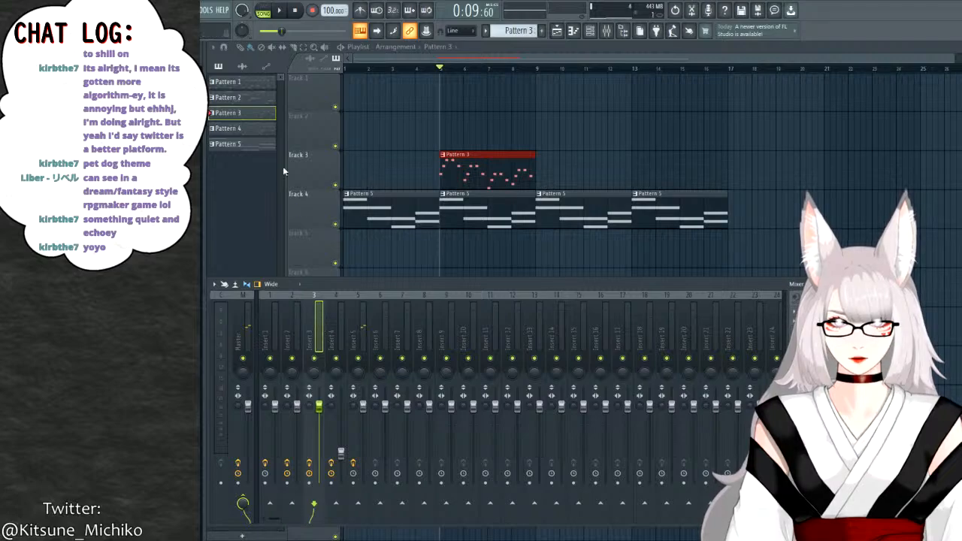
left_click(573, 32)
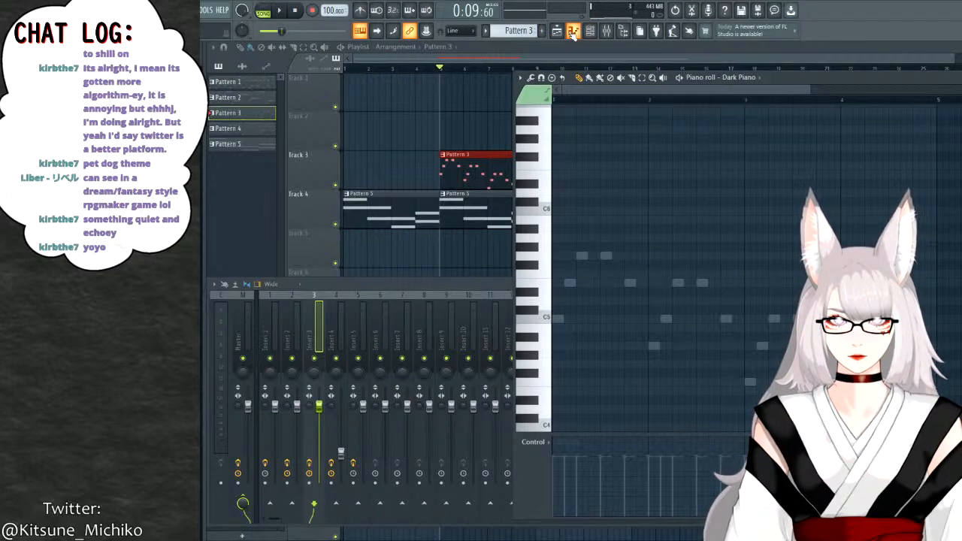
left_click(573, 31)
left_click(590, 31)
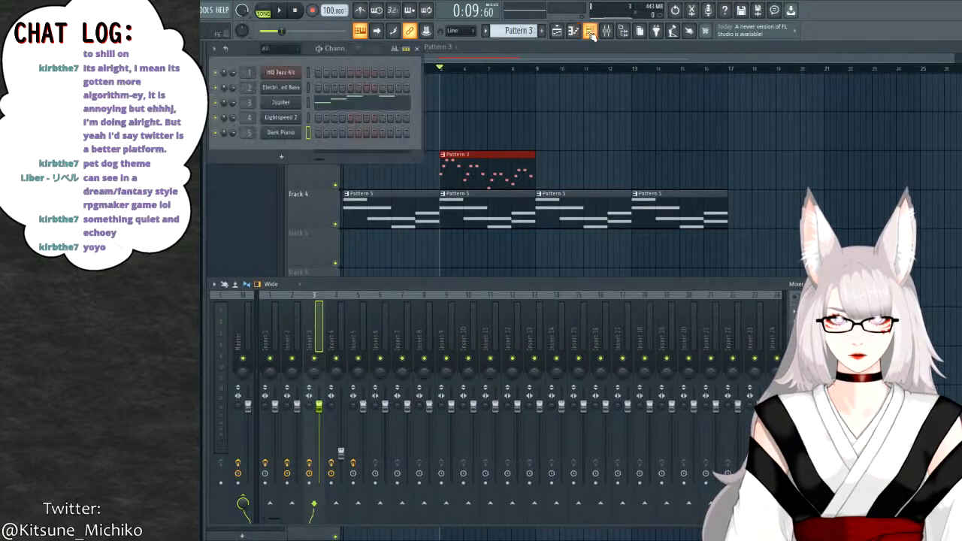
left_click(278, 105)
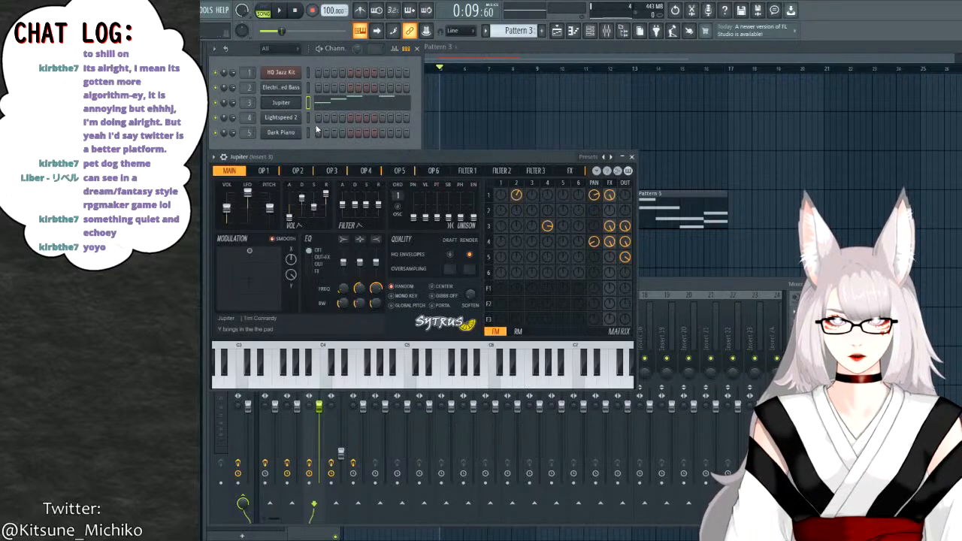
left_click(632, 157)
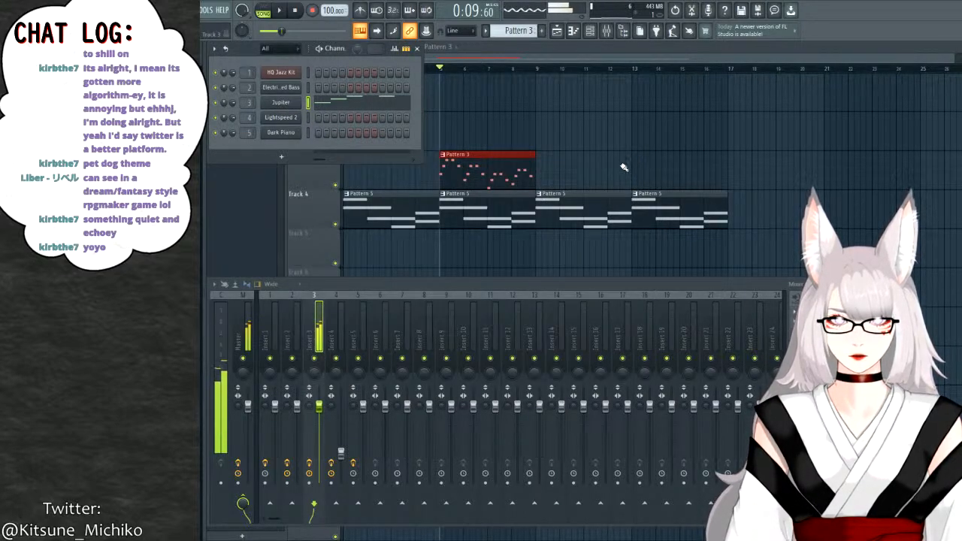
left_click(279, 104)
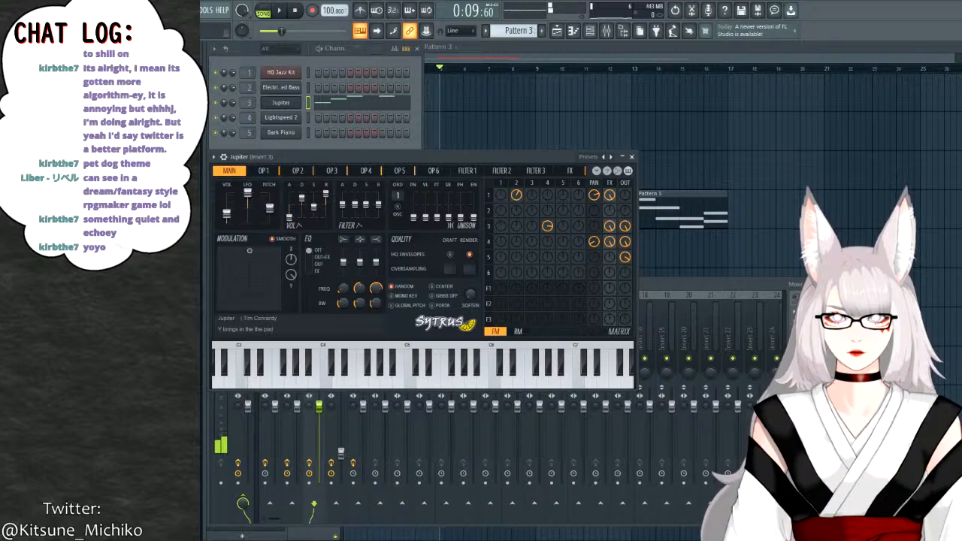
left_click(632, 157)
Listen to the arrangement with Fruity Reeverb 2 open for Insert 3, and restore the playlist to its smaller window.
key("space")
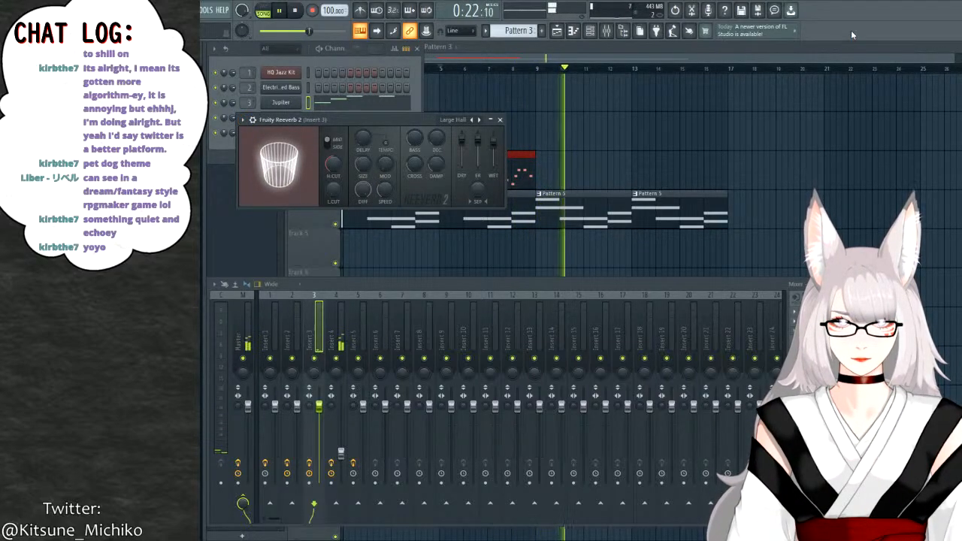
key("space")
key("space")
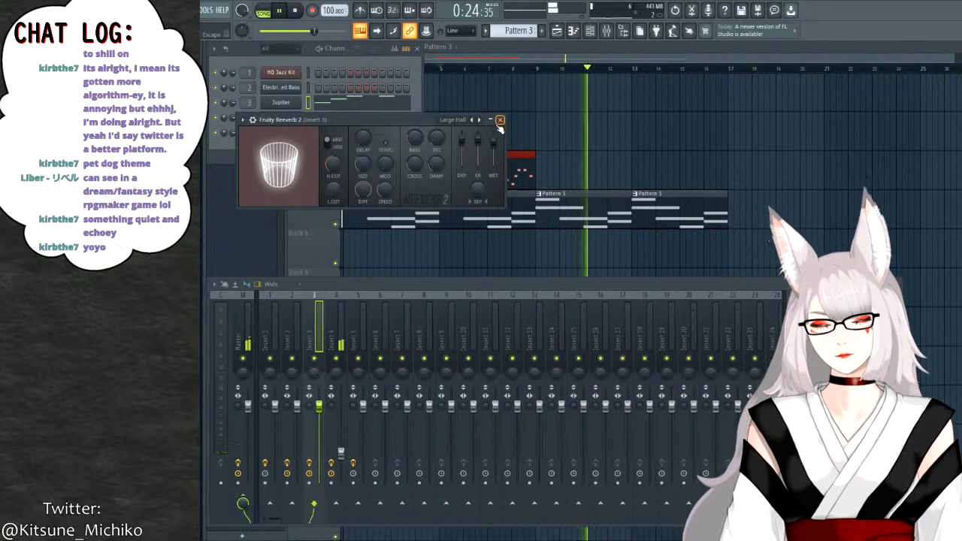
key("F12")
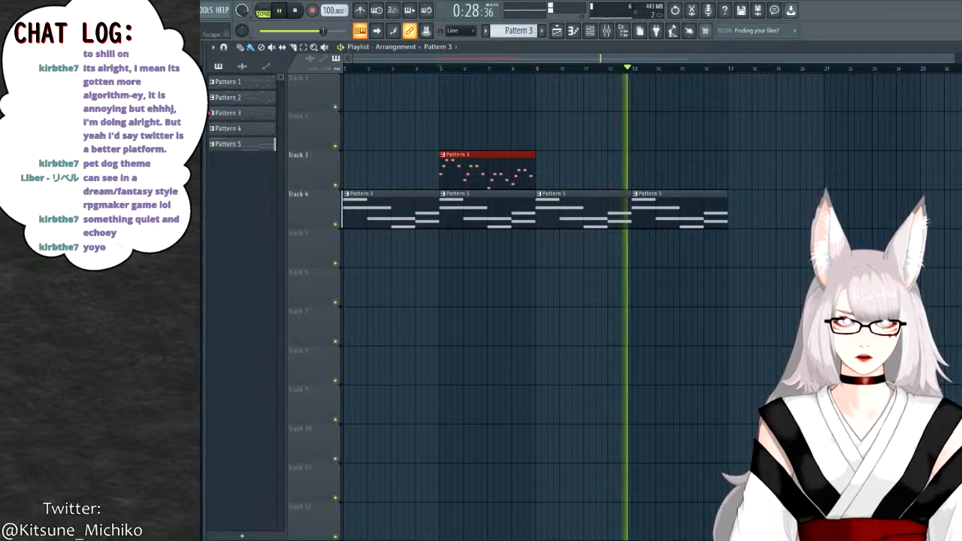
left_click(959, 47)
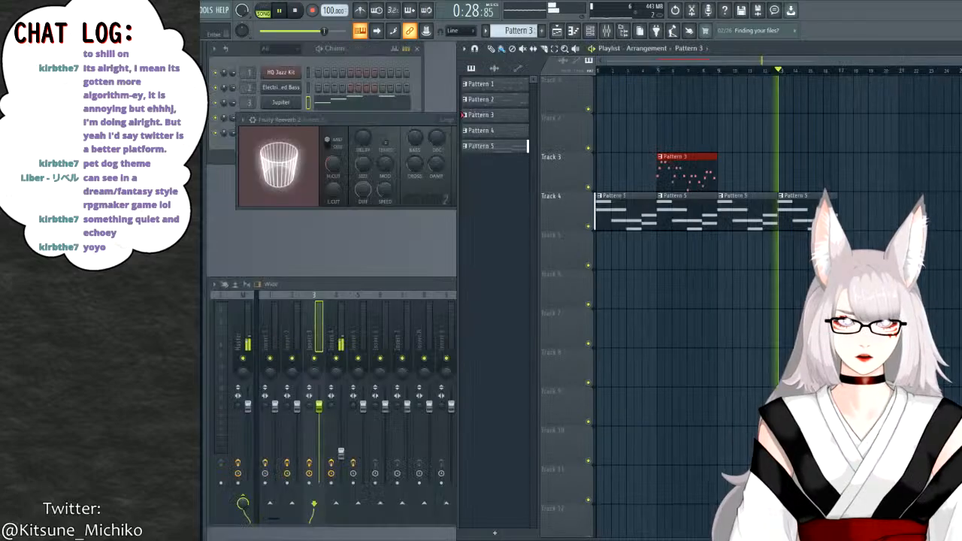
Place Pattern 3 clips at bars 9 and 13 on Track 3 and play the arrangement from bar 5.
left_click(722, 158)
left_click(784, 150)
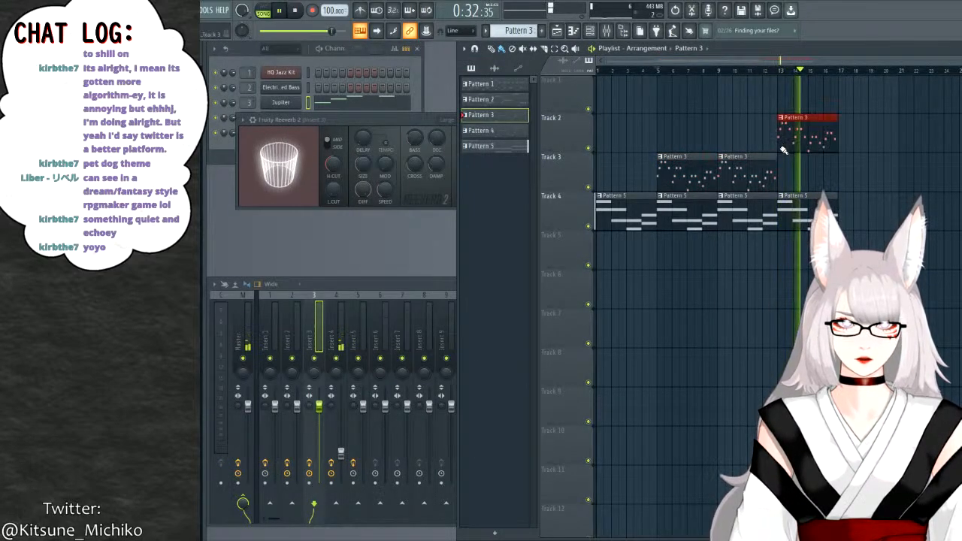
left_click_drag(792, 118, 792, 157)
left_click(655, 63)
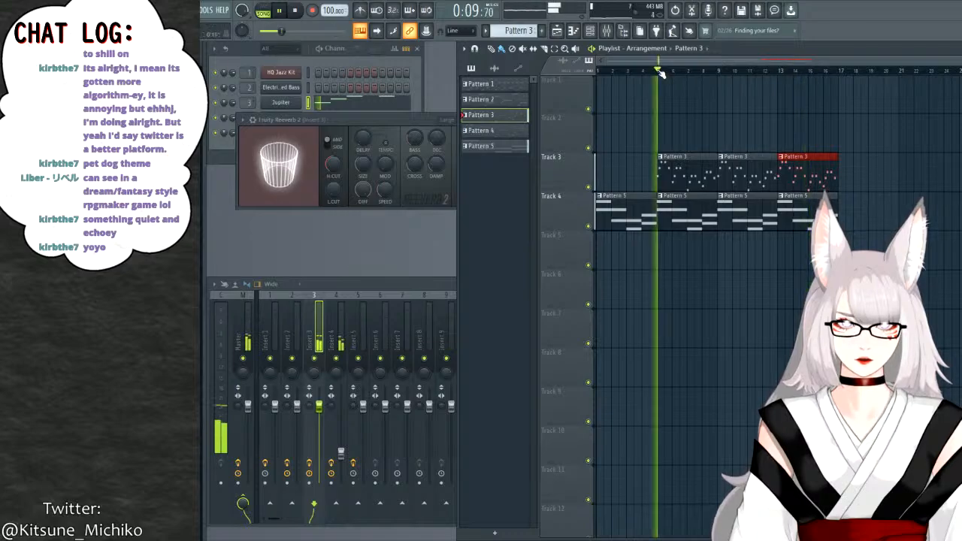
Remove the Pattern 3 clip at bar 5 on Track 3 and listen to the arrangement from bar 9.
right_click(677, 166)
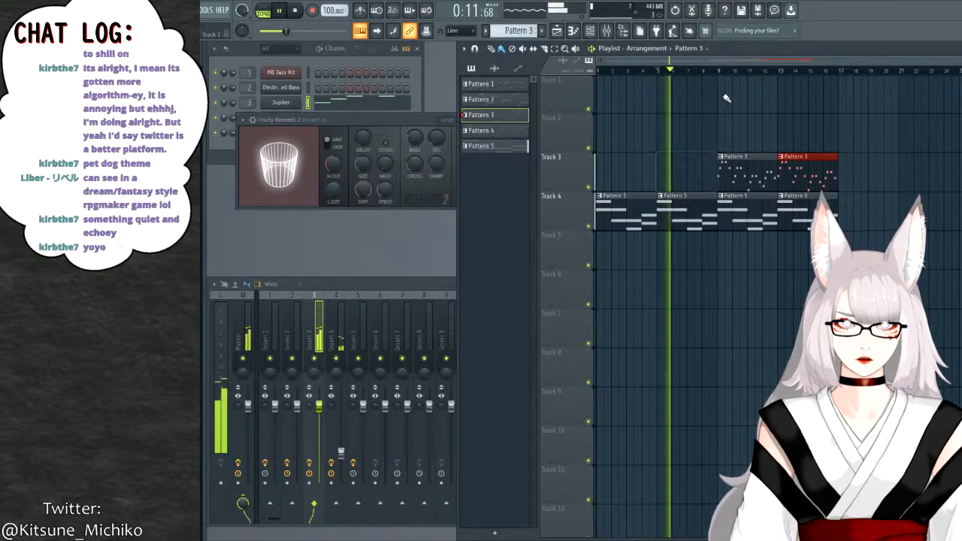
left_click(719, 72)
left_click(719, 73)
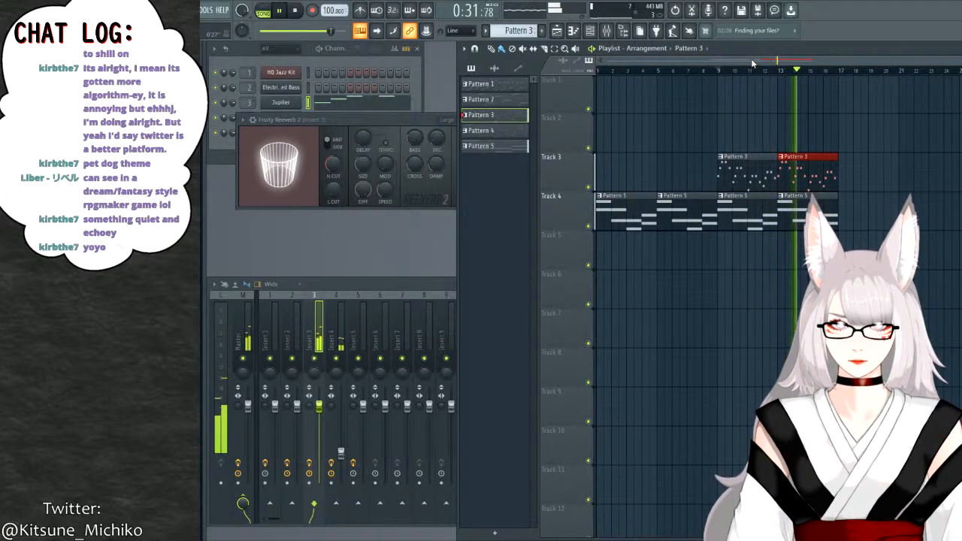
left_click_drag(755, 63, 851, 54)
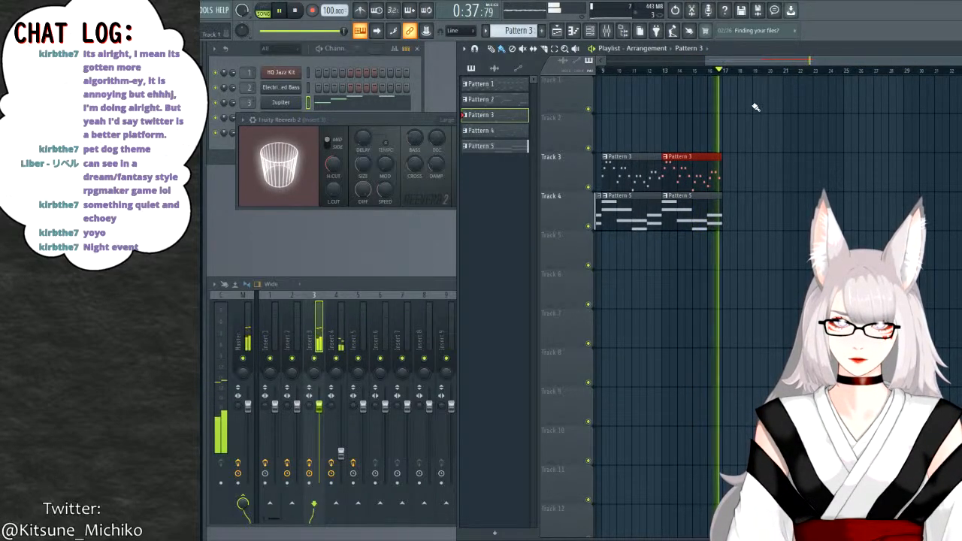
key("space")
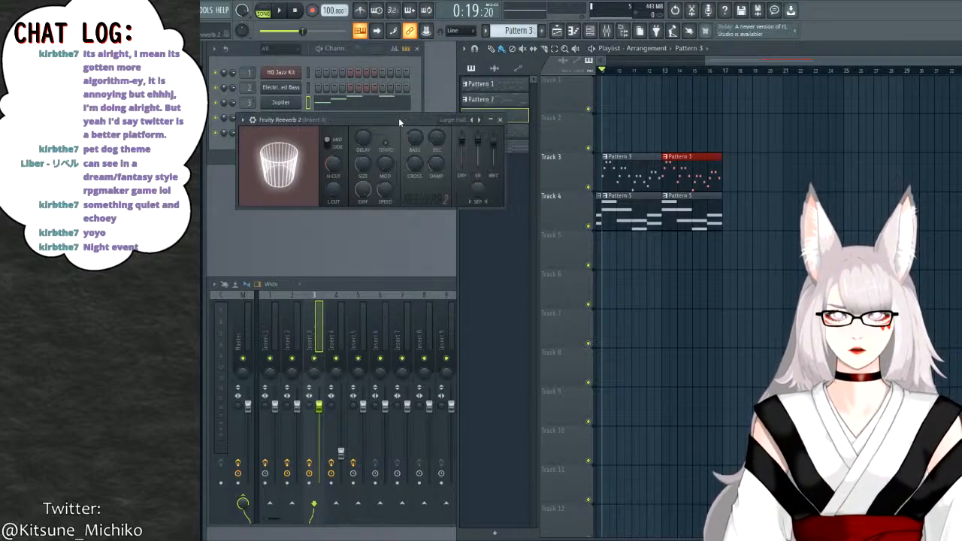
Close the Fruity Reeverb 2 window and replay the last Pattern 3 and Pattern 5 section from bar 13.
left_click(450, 120)
left_click(726, 64)
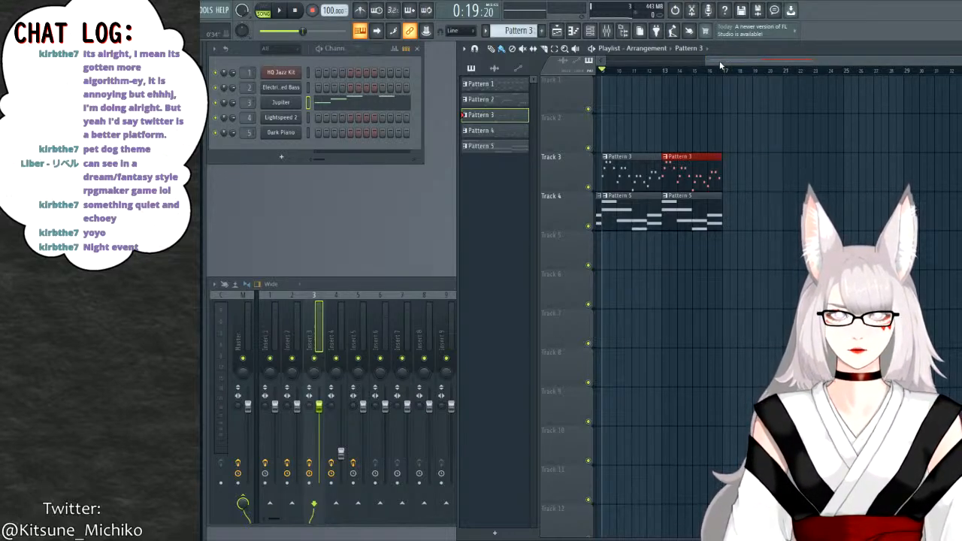
mouse_move(735, 69)
left_mouse_down()
mouse_move(620, 67)
mouse_move(729, 71)
left_mouse_up()
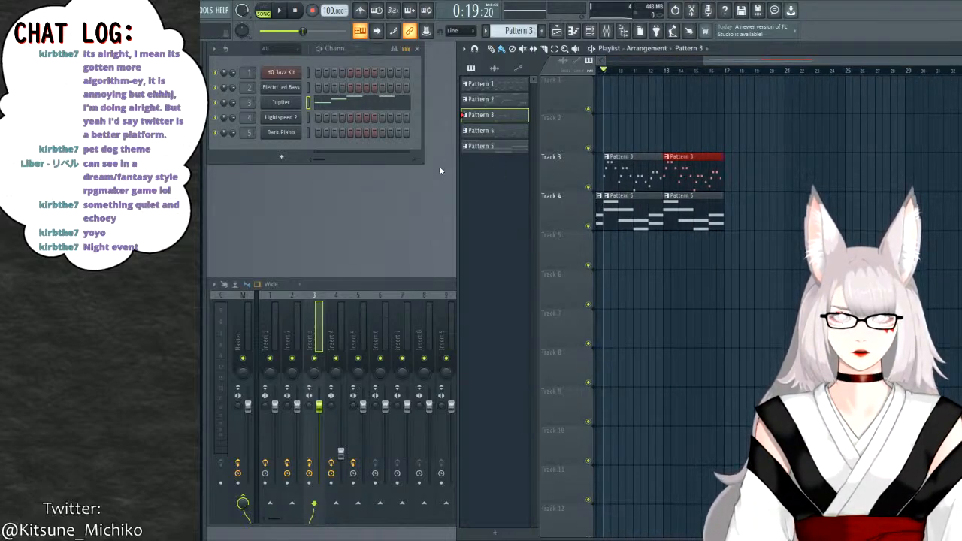
left_click(668, 75)
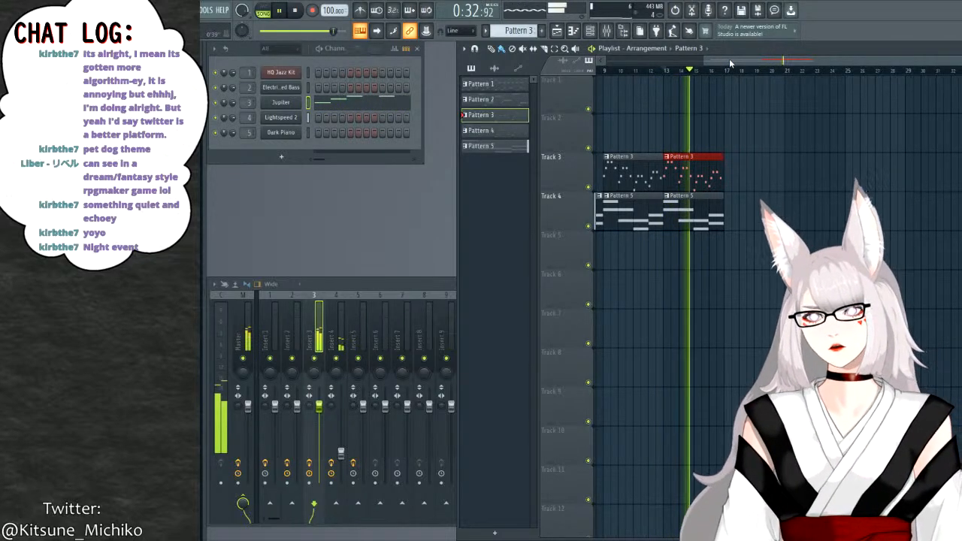
left_click(295, 10)
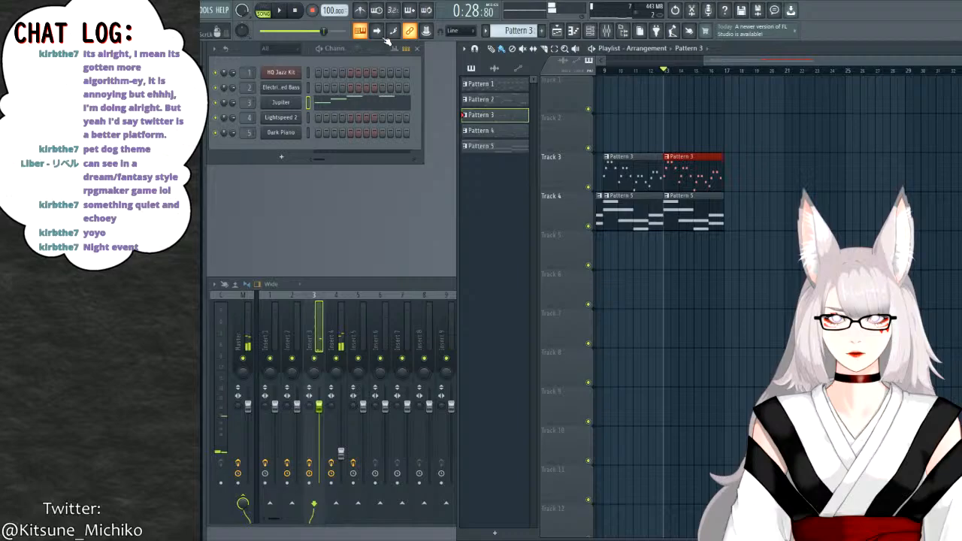
left_click(717, 71)
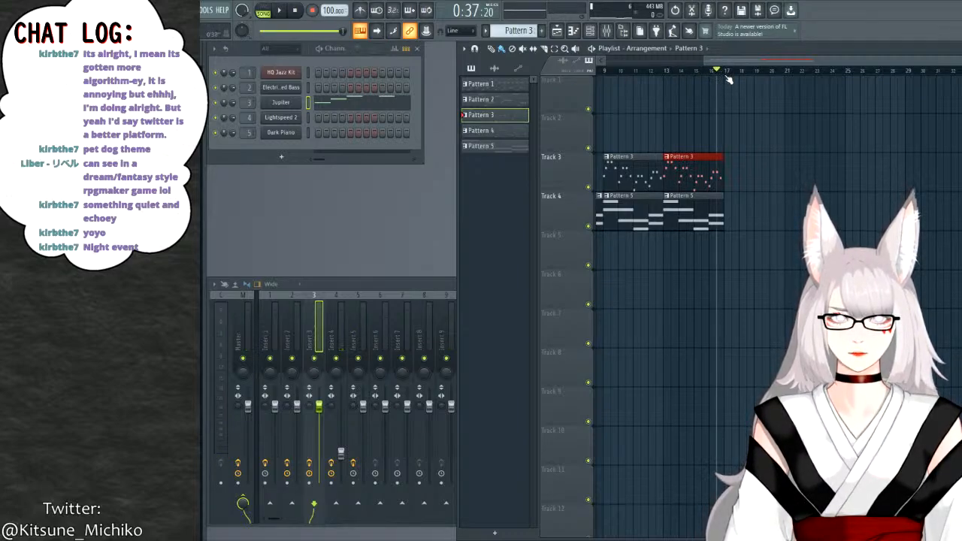
left_click(668, 71)
key("space")
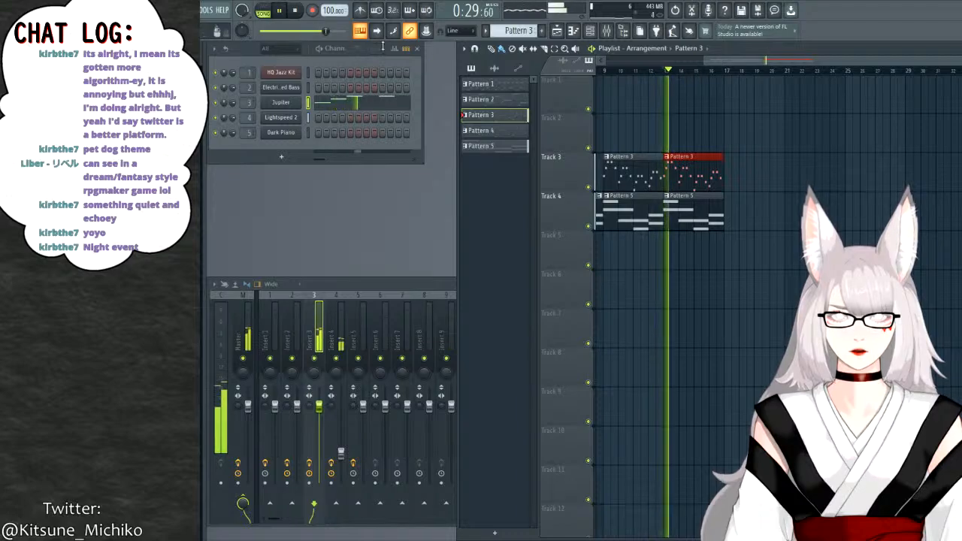
left_click(295, 14)
key("space")
key("space")
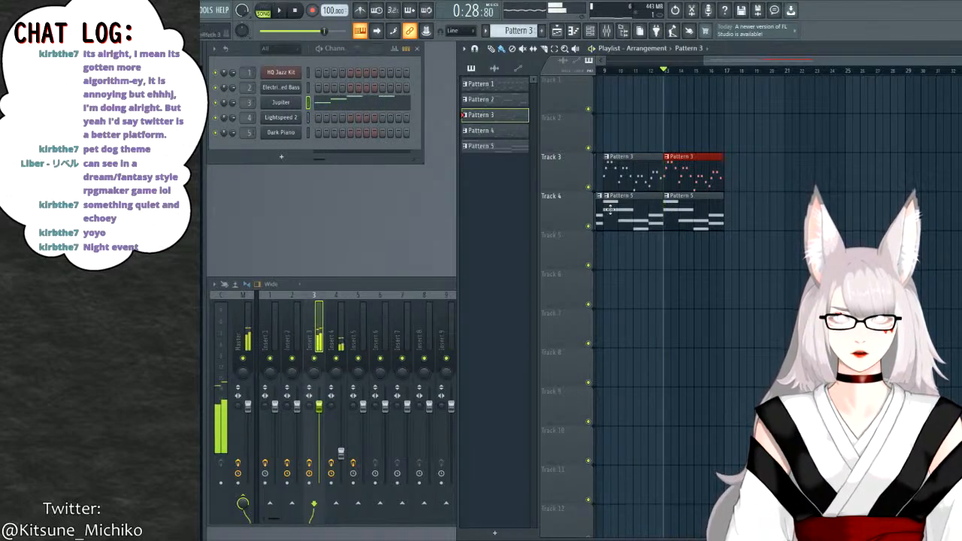
Move all Pattern 5 clips to Track 5, and duplicate the Pattern 3 and Pattern 5 clips of bars 9 and 13 to bars 17 and 21.
double_click(587, 215)
left_click_drag(632, 197, 625, 234)
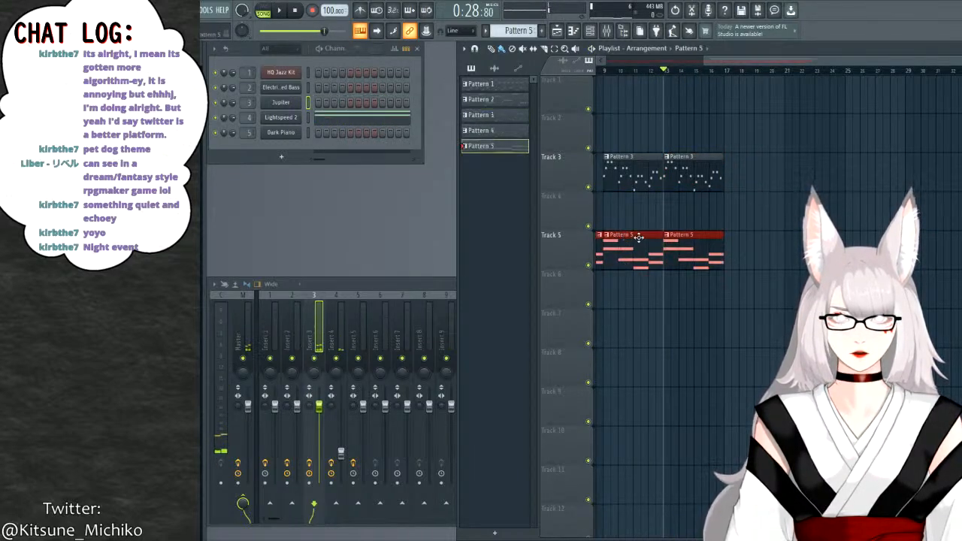
left_click(768, 184)
left_click_drag(622, 114, 739, 311)
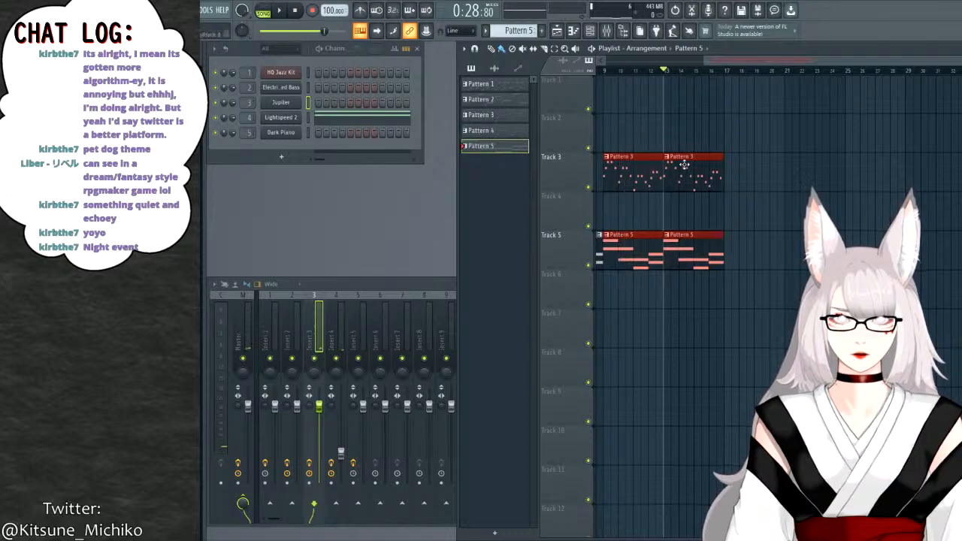
key("ctrl+b")
left_click(762, 208)
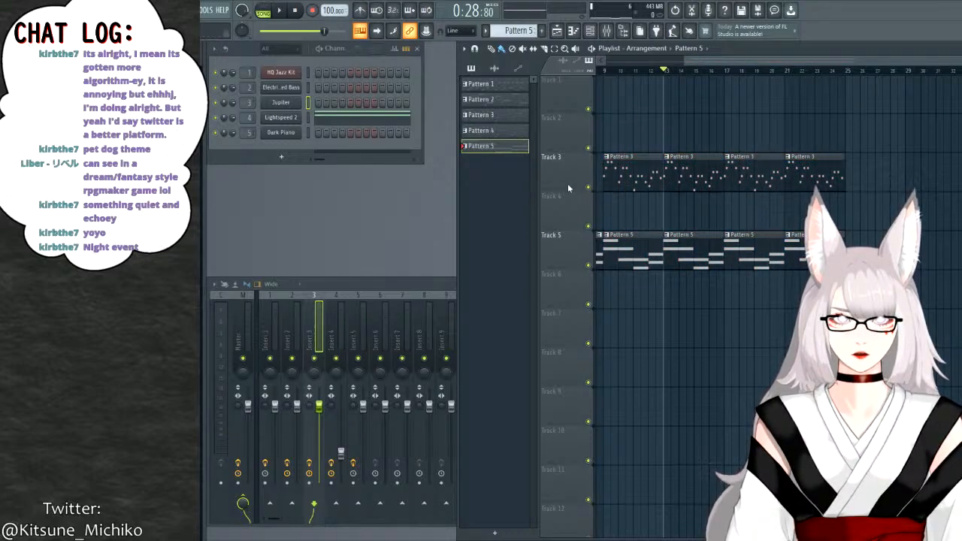
Place Pattern 4 clips at bars 17 and 21 on Track 4 and listen to the layered section from bar 17.
left_click(495, 132)
left_click(729, 200)
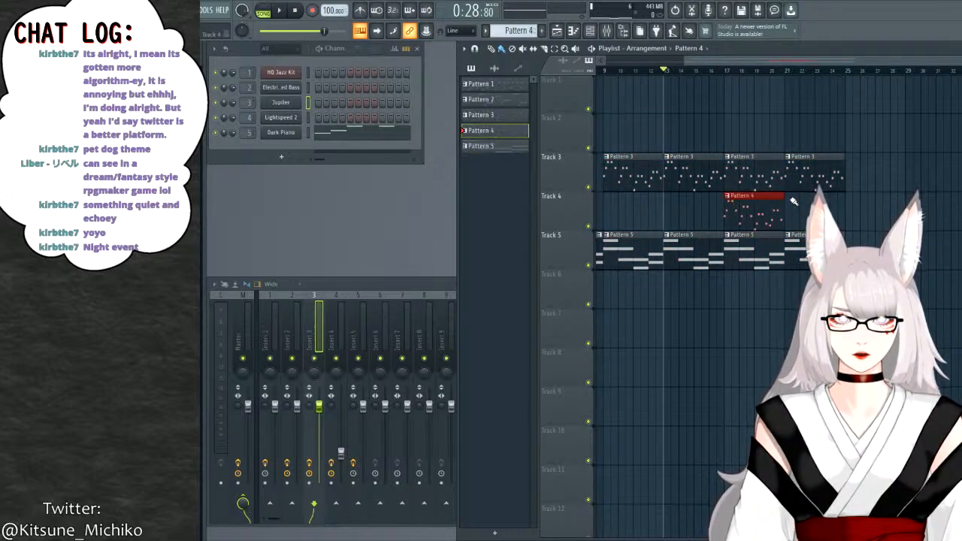
left_click(790, 200)
left_click(725, 70)
key("space")
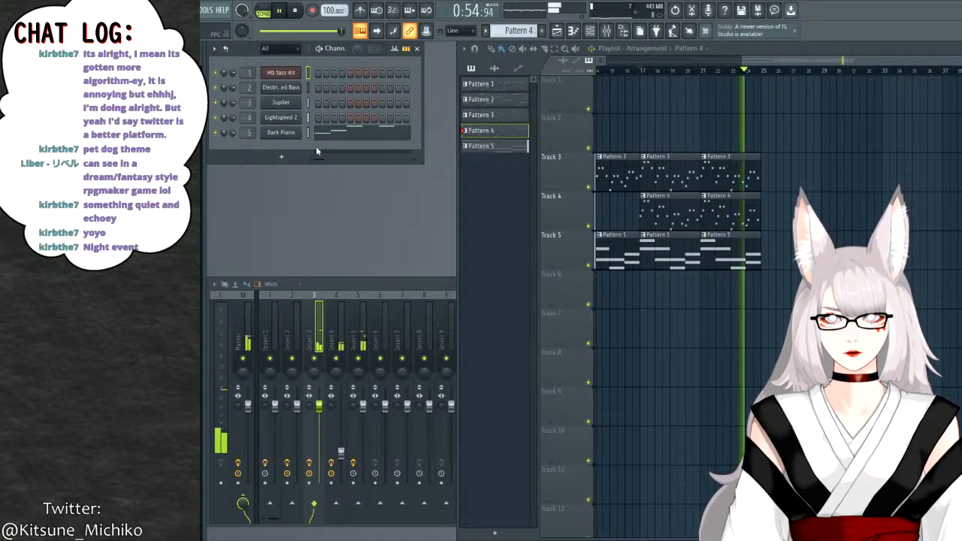
key("space")
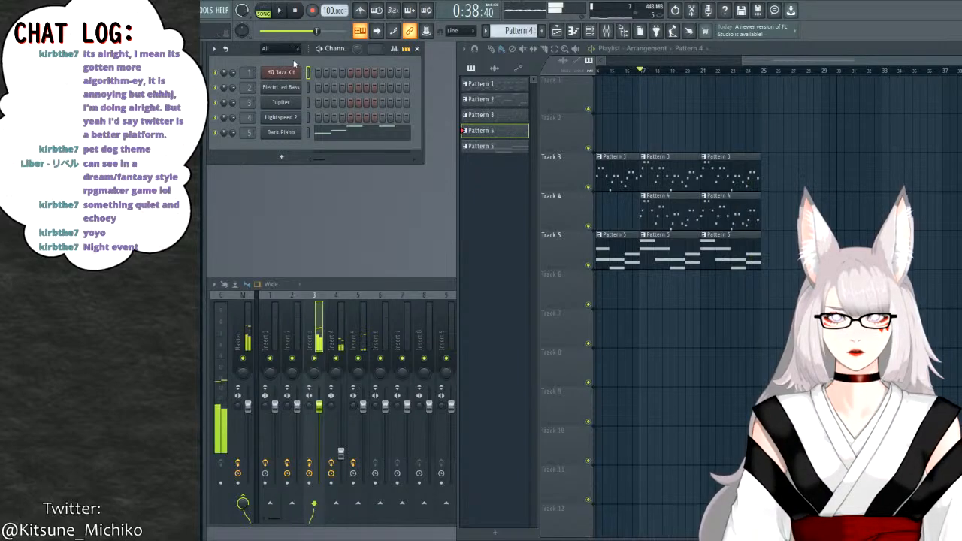
left_click(645, 80)
key("space")
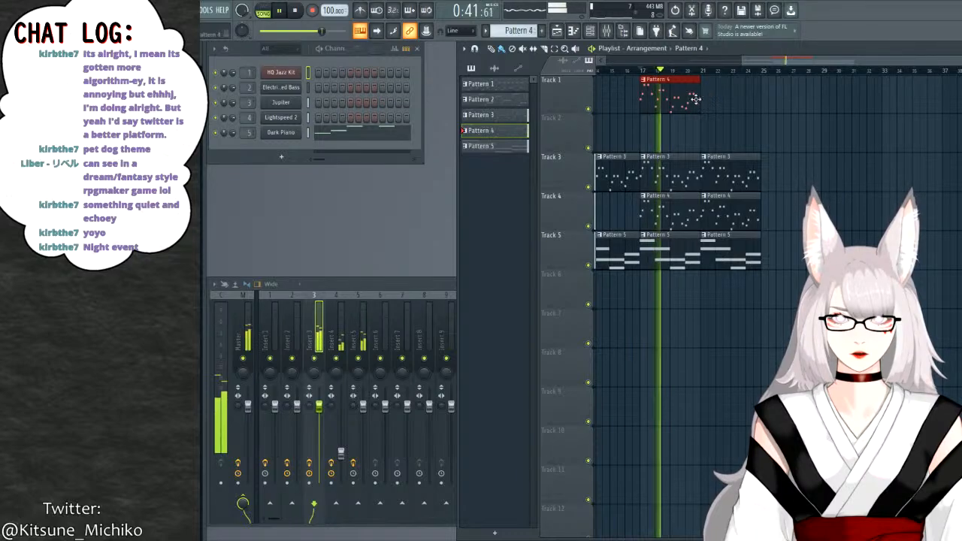
left_click(406, 286)
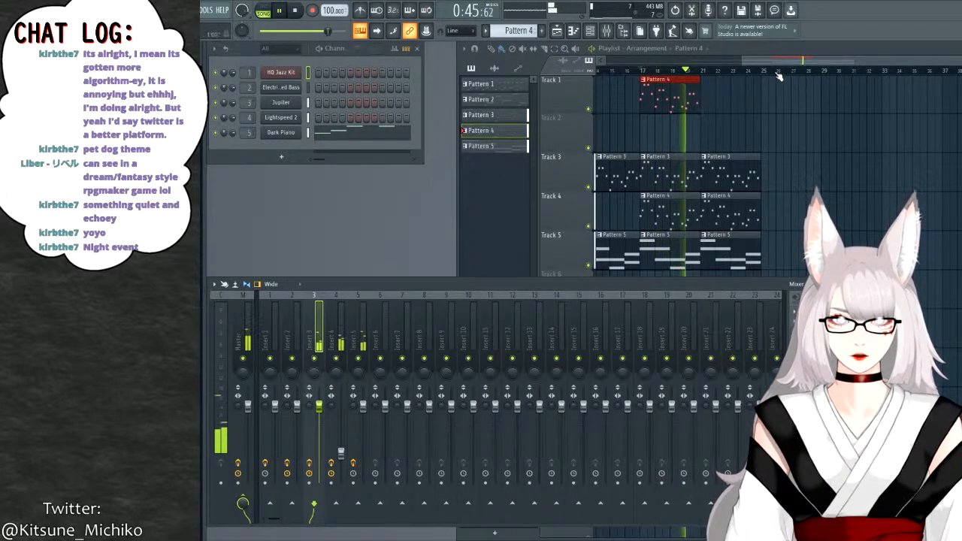
right_click(665, 91)
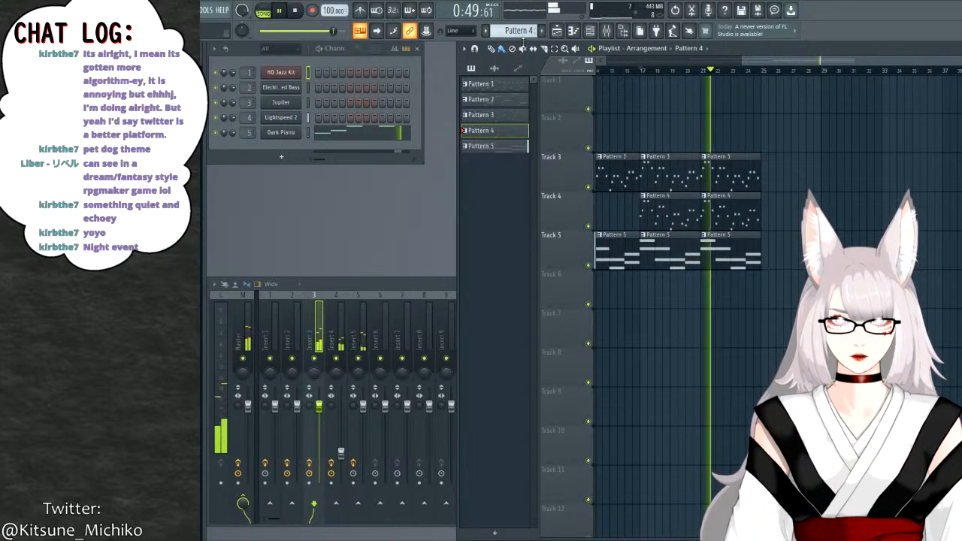
Place a Pattern 1 clip at bar 17 on Track 1 and play it briefly with the other layers.
key("KP_Subtract")
key("KP_Subtract")
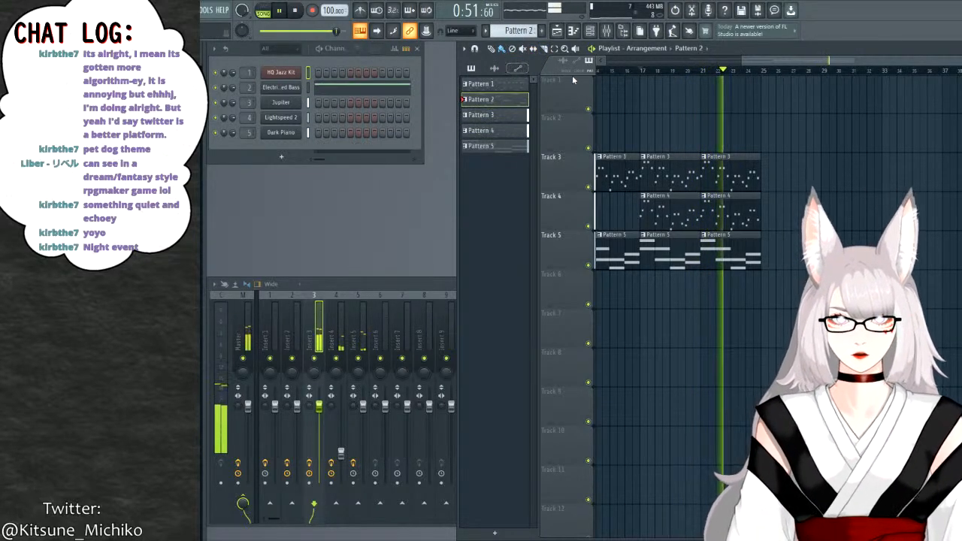
key("KP_Subtract")
left_click(654, 84)
left_click(644, 69)
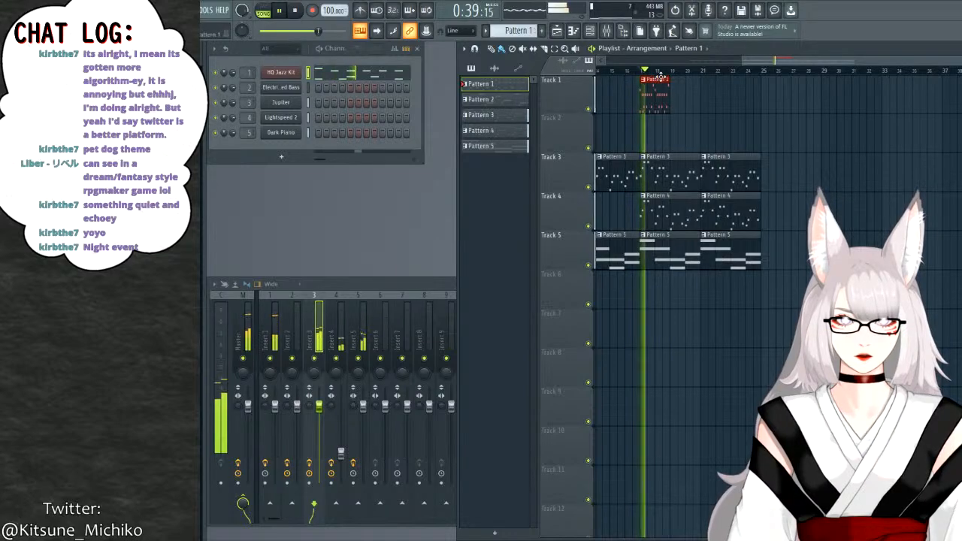
key("space")
Hide the playlist and try Fruity Slicer in place of the HQ Jazz Kit channel's instrument.
key("F5")
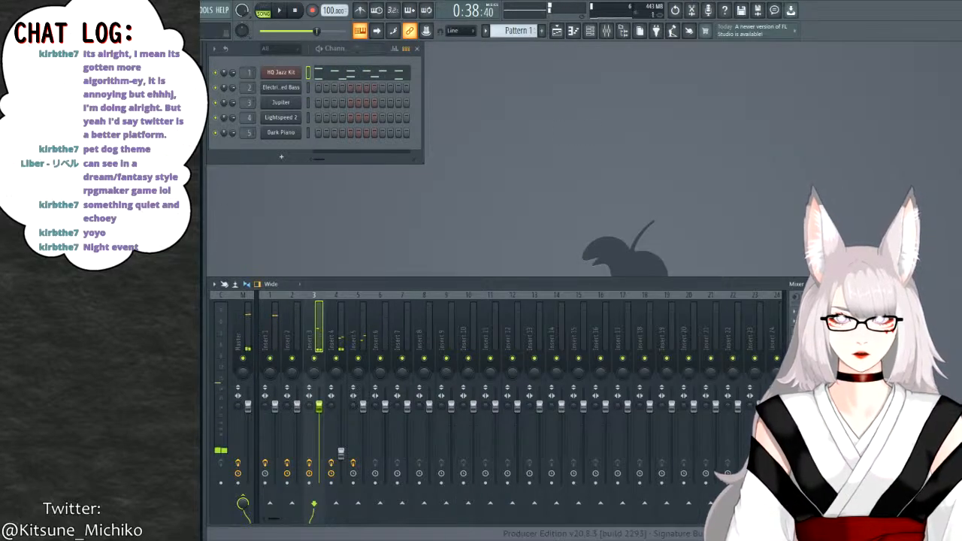
left_click(304, 161)
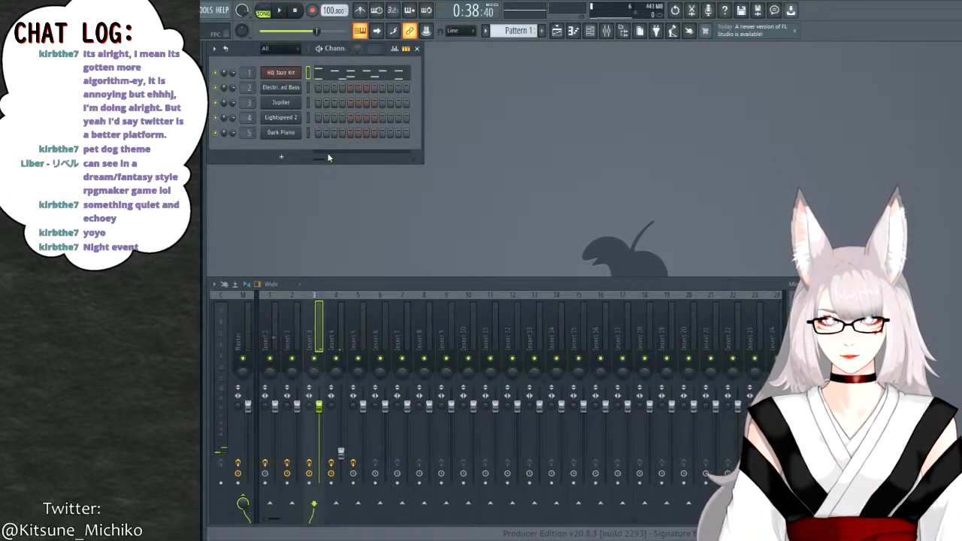
left_click(443, 178)
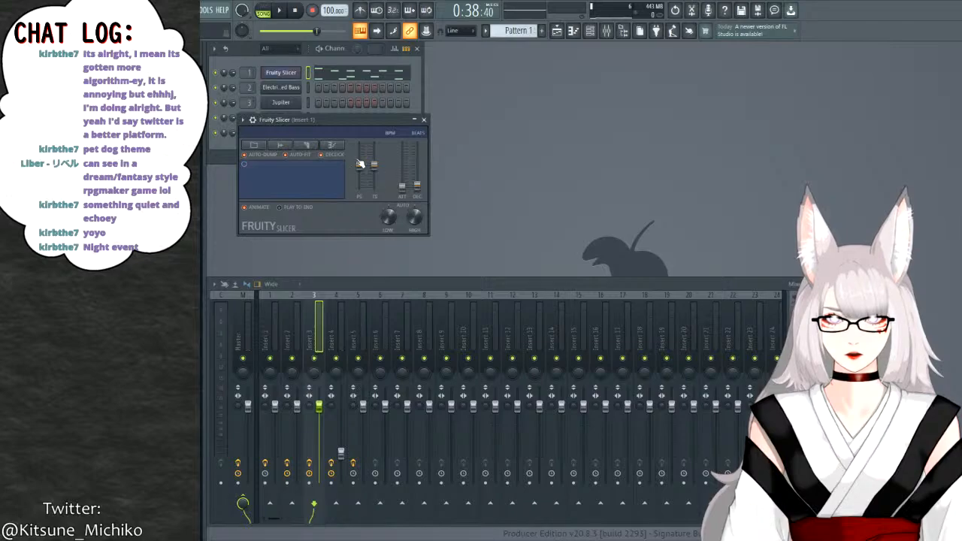
left_click(422, 121)
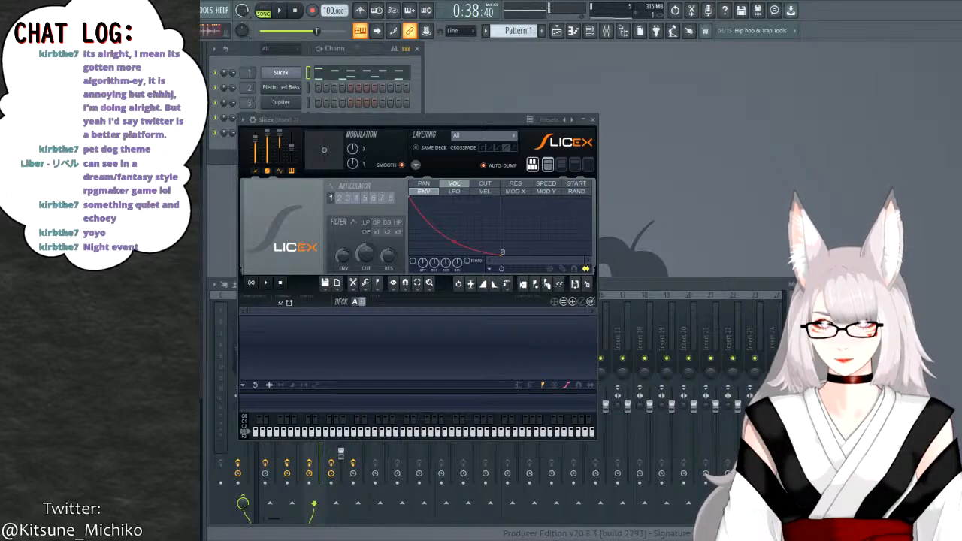
Load the Ride Break sample into Slicex on channel 1 and play it with its slices open in the piano roll.
left_click_drag(106, 300, 300, 337)
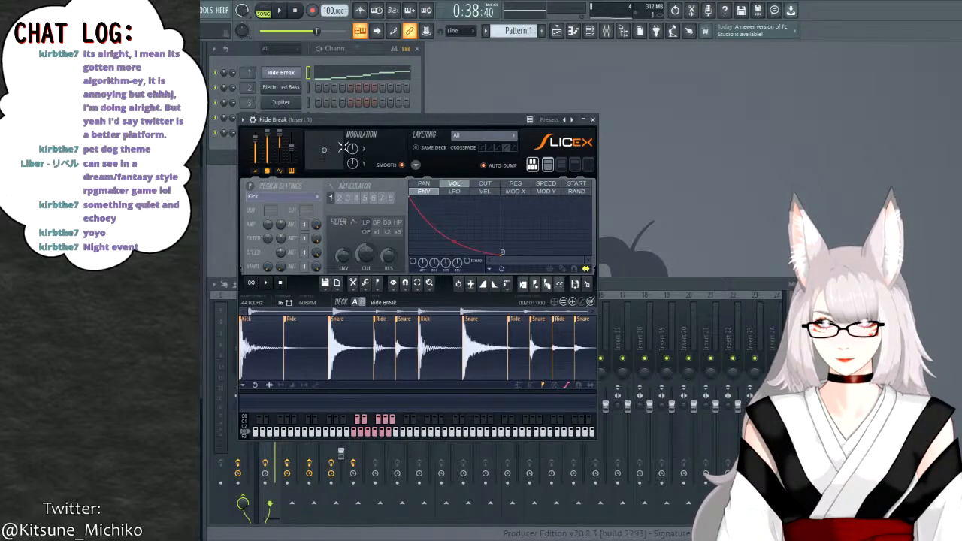
left_click(280, 10)
key("F7")
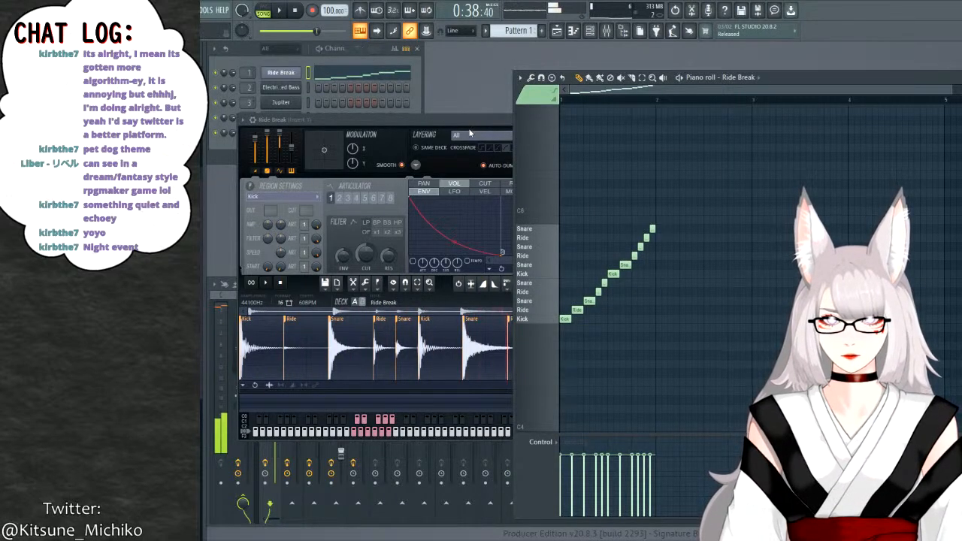
key("space")
left_click(445, 116)
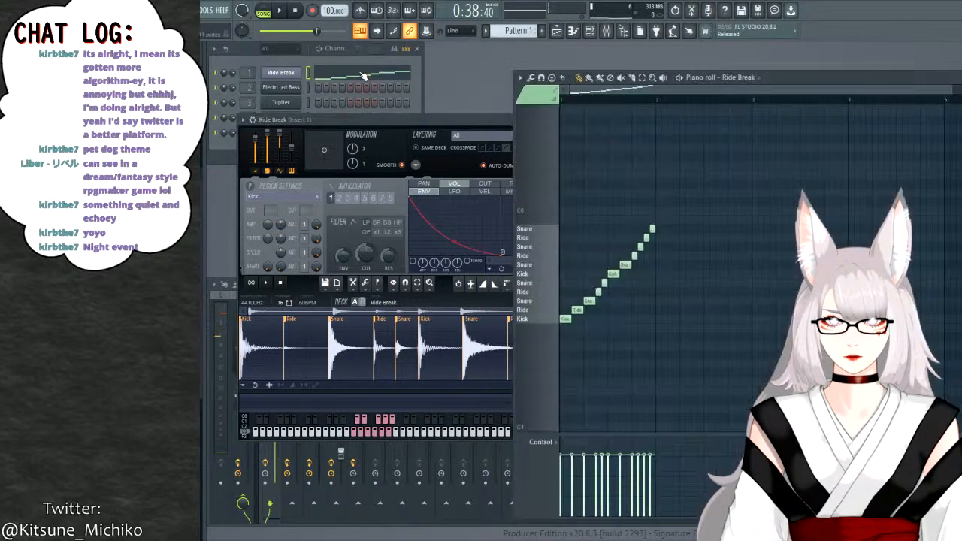
Compress all Ride Break notes into half a bar, duplicate them once to fill the bar, and play the result in pattern mode.
key("ctrl+a")
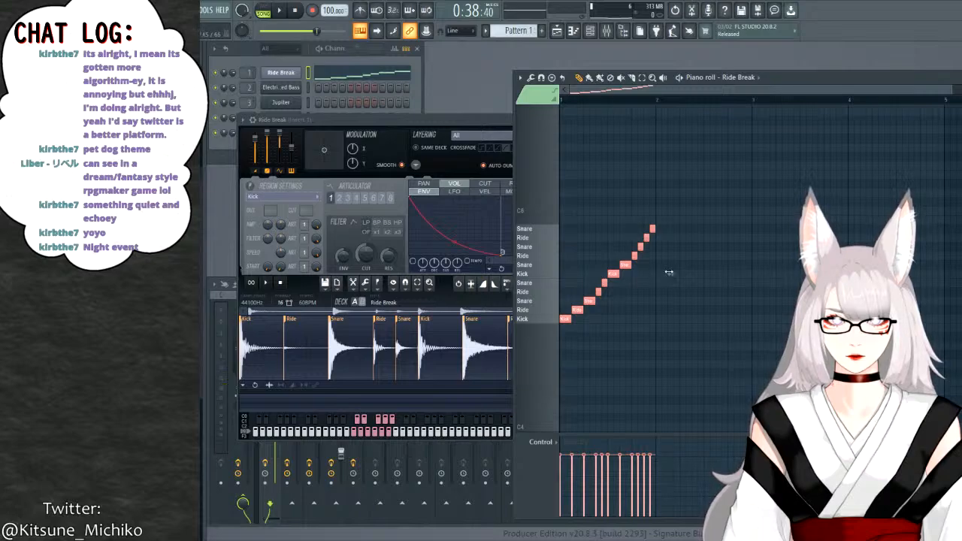
left_click_drag(669, 272, 621, 272)
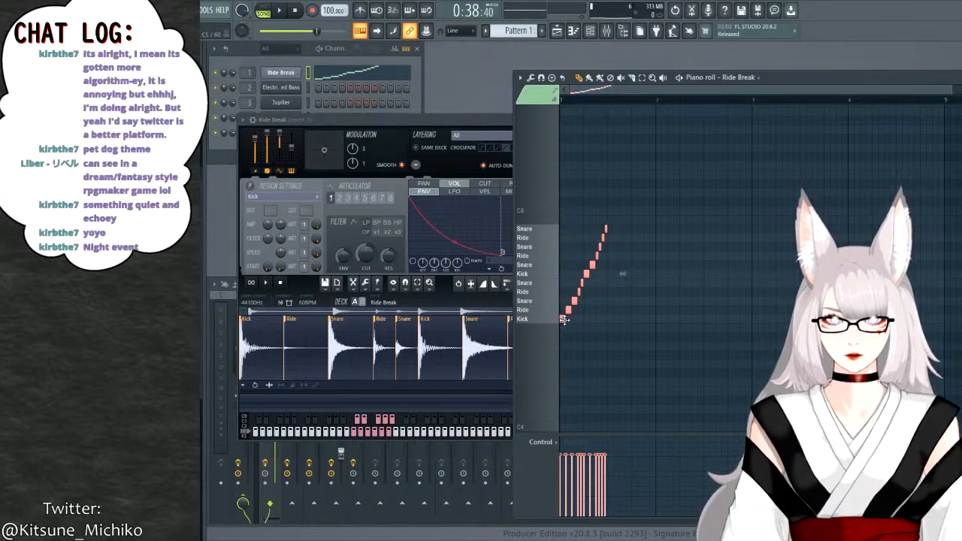
key("ctrl+b")
key("ctrl+d")
key("space")
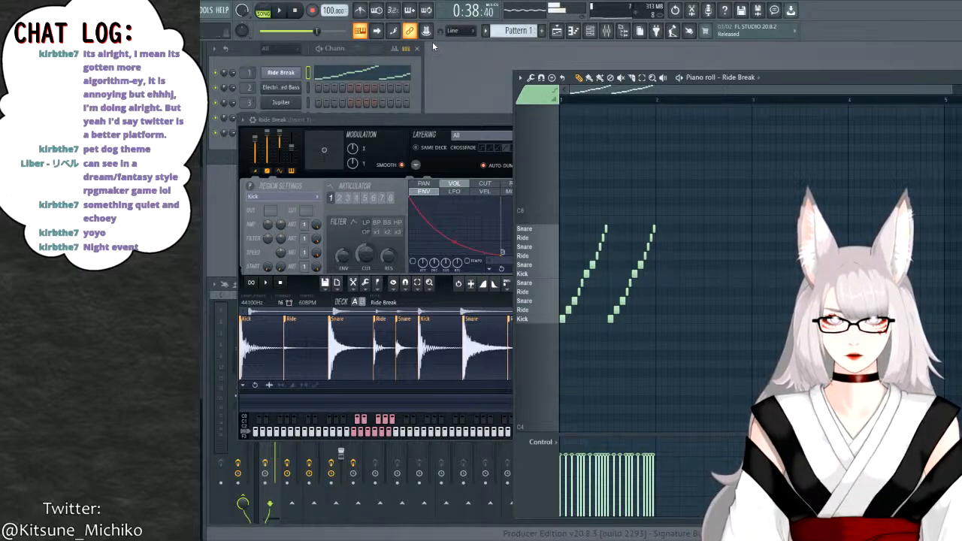
left_click(263, 10)
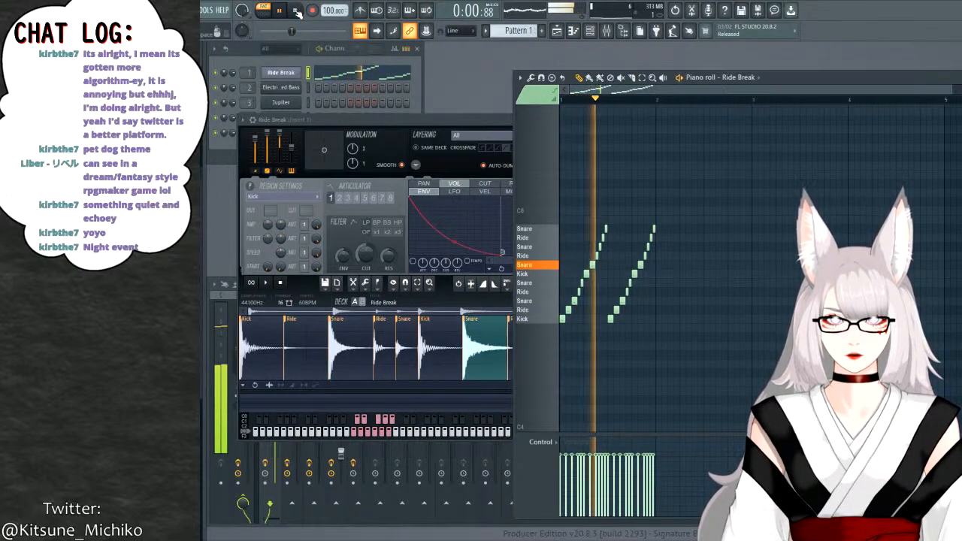
Try the untitled break in Slicex in place of Ride Break, playing it with its slices open in the piano roll.
key("space")
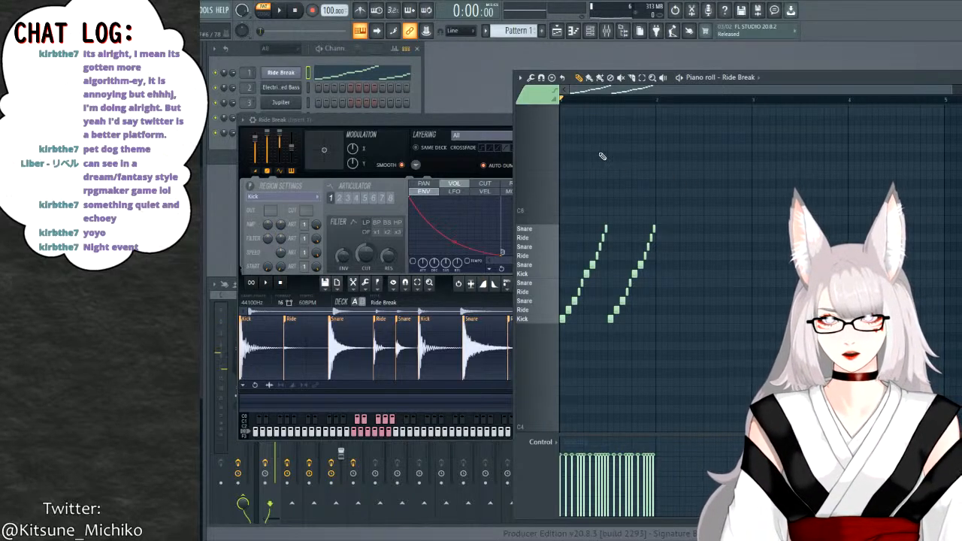
left_click(335, 344)
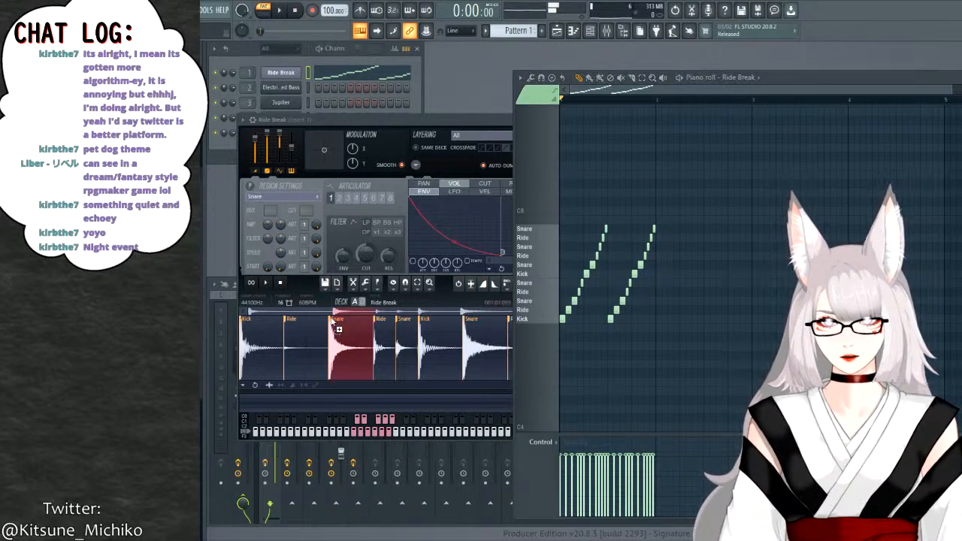
left_click(306, 329)
mouse_move(307, 329)
left_mouse_down()
mouse_move(364, 224)
mouse_move(363, 187)
mouse_move(425, 225)
left_mouse_up()
left_click(740, 115)
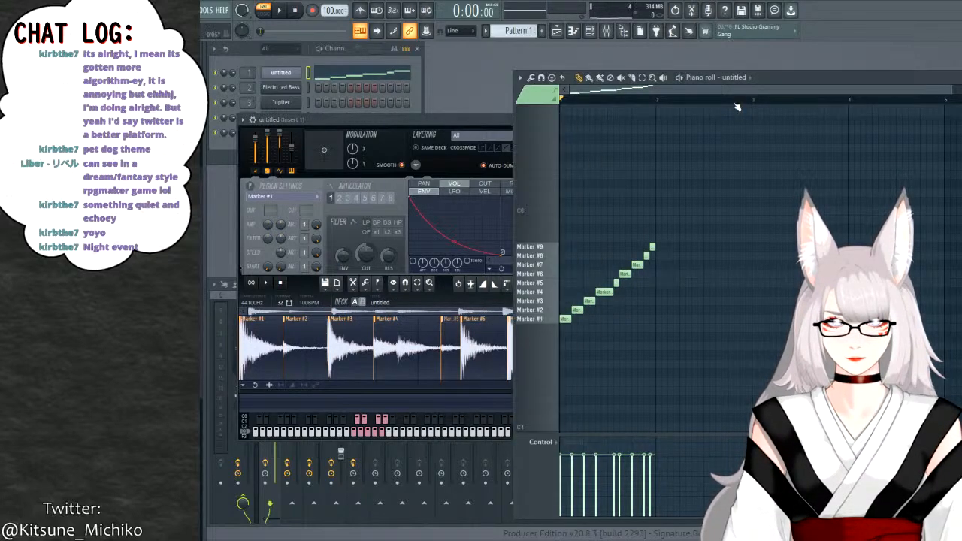
key("space")
key("space")
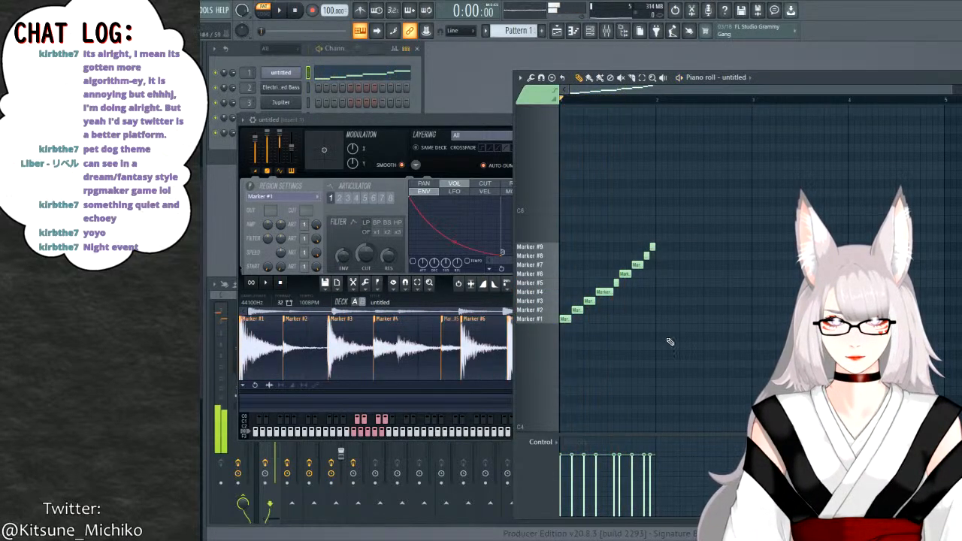
Compress all notes of the untitled break into half a bar, duplicate them once to fill the bar, and play the result.
key("ctrl+a")
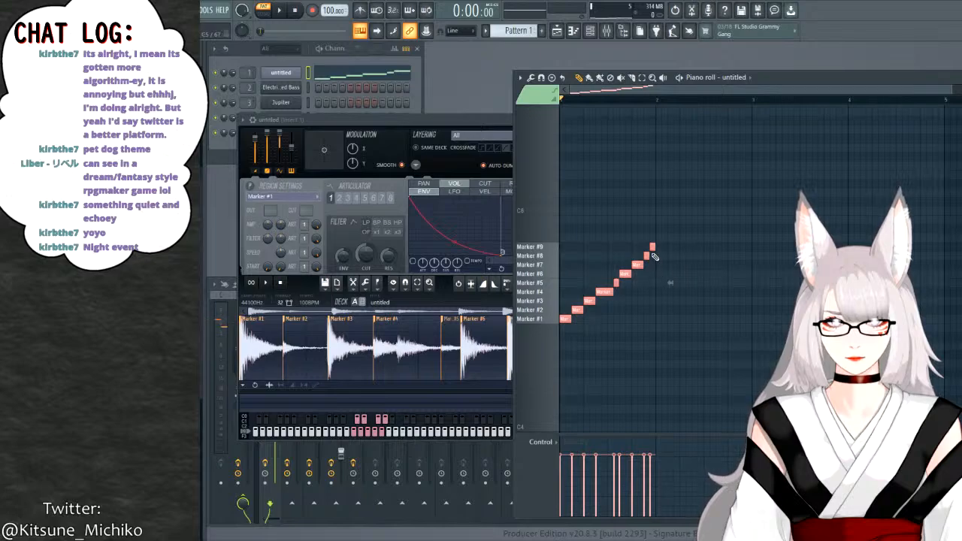
left_click_drag(667, 281, 621, 291)
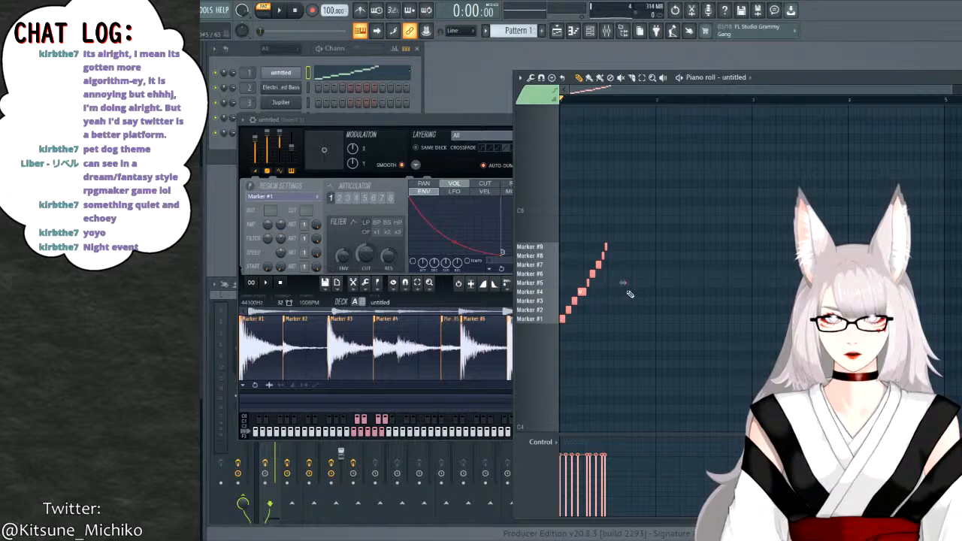
left_click_drag(562, 318, 611, 318)
key("space")
left_click(768, 296)
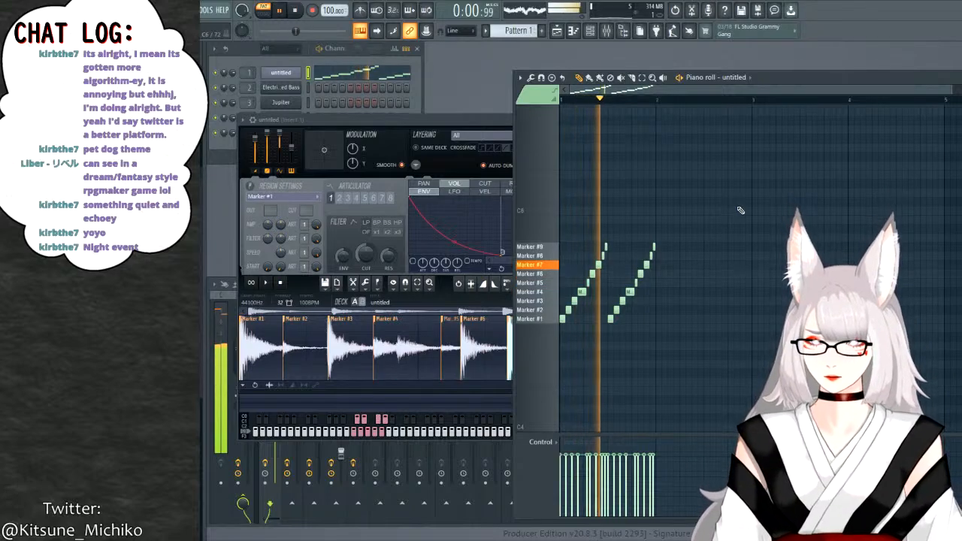
key("space")
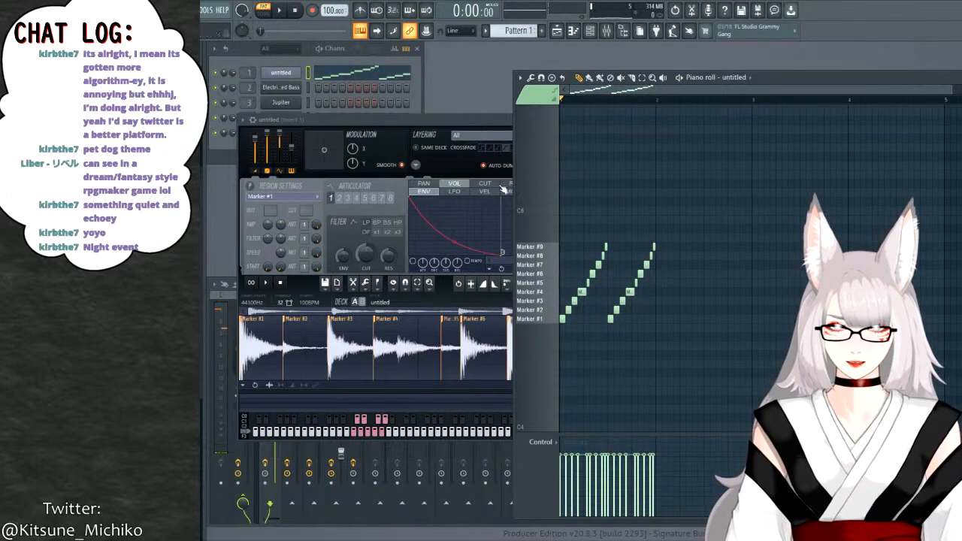
Try the Jazzmaster sample in Slicex and bring its sliced notes up in the piano roll.
left_click(250, 129)
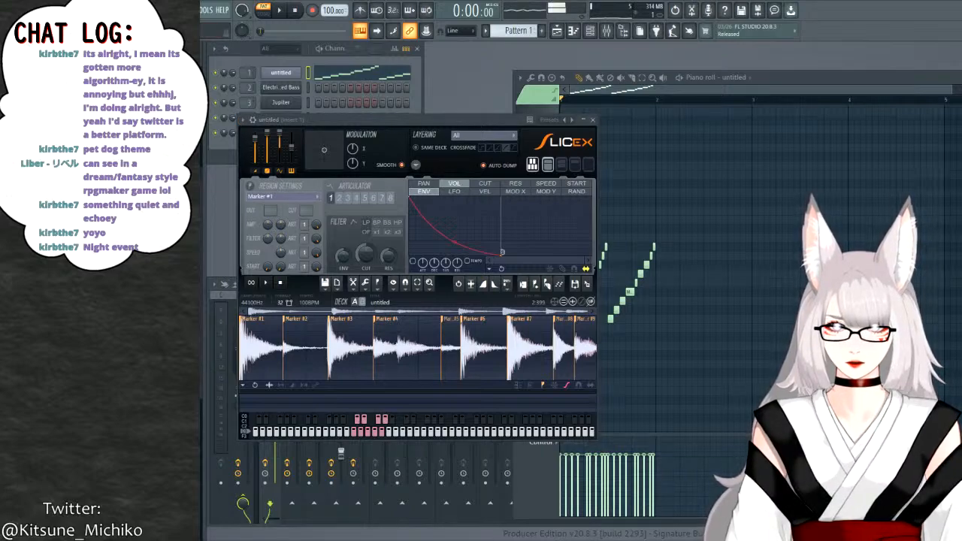
left_click_drag(360, 222, 361, 223)
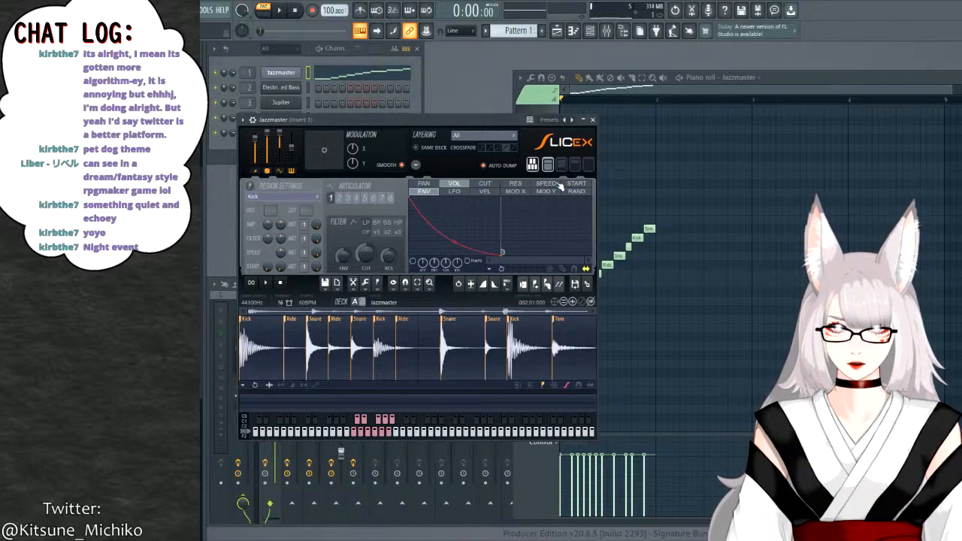
left_click(718, 103)
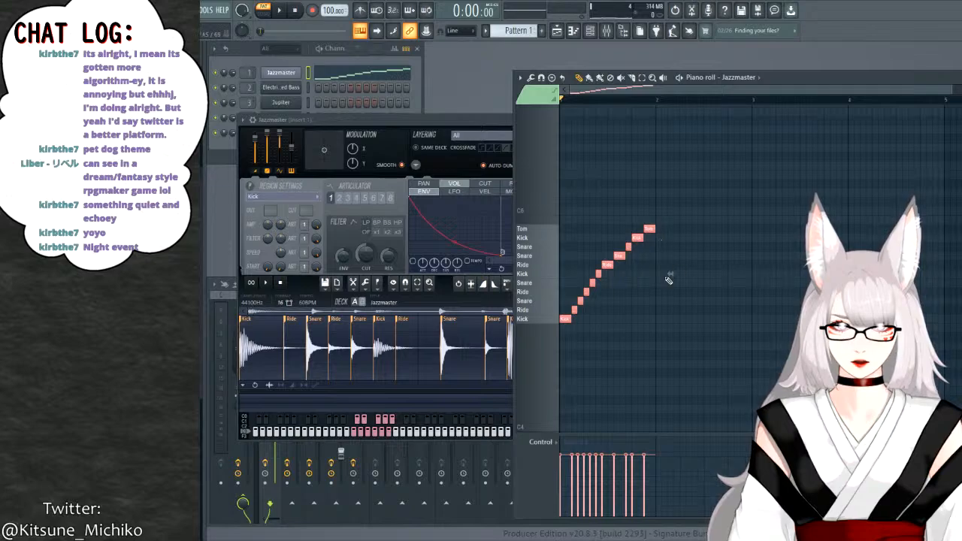
Compress all Jazzmaster notes into half a bar, duplicate them once to fill the bar, and play the result.
left_click(633, 274)
right_click(626, 275)
left_click_drag(636, 295, 709, 350)
left_click_drag(668, 274, 621, 273)
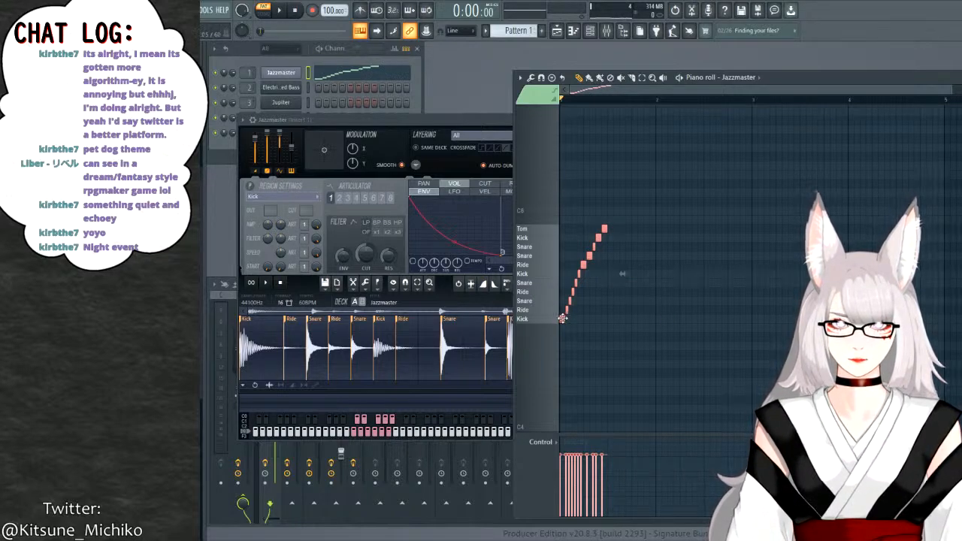
left_click_drag(562, 318, 610, 318, "shift")
key("space")
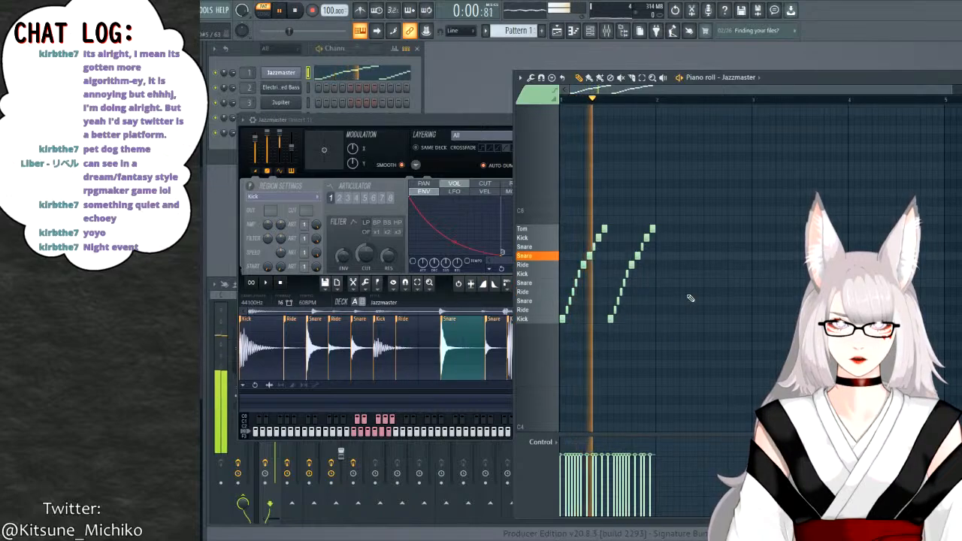
key("space")
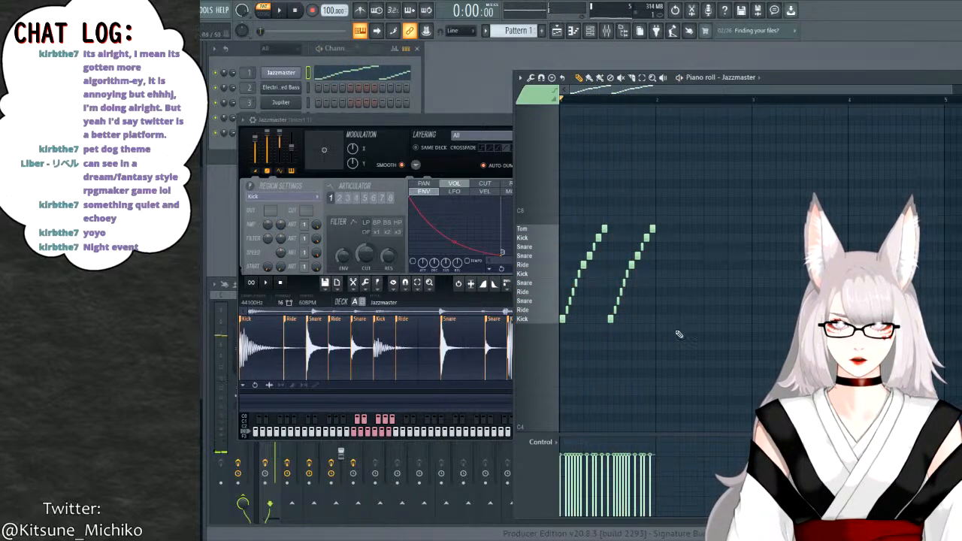
Load the Drumroom sample into Slicex in place of Jazzmaster and clear all notes from the piano roll.
key("ctrl+a")
key("Delete")
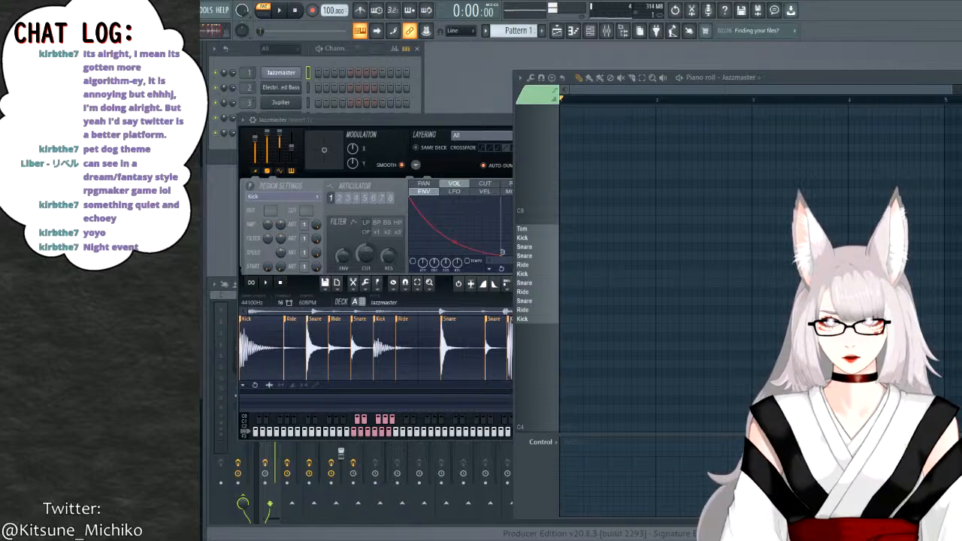
left_click_drag(434, 216, 435, 211)
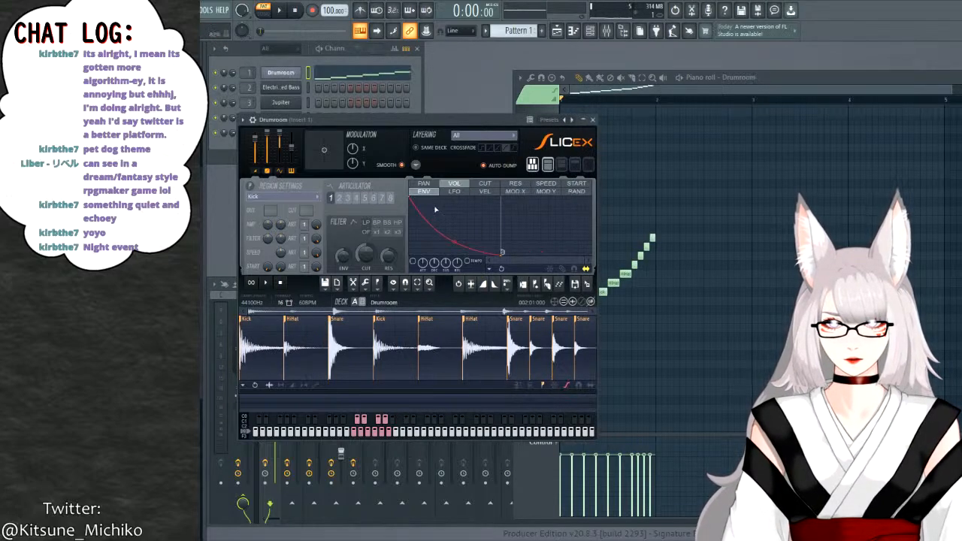
left_click(732, 89)
left_click_drag(702, 206, 559, 343)
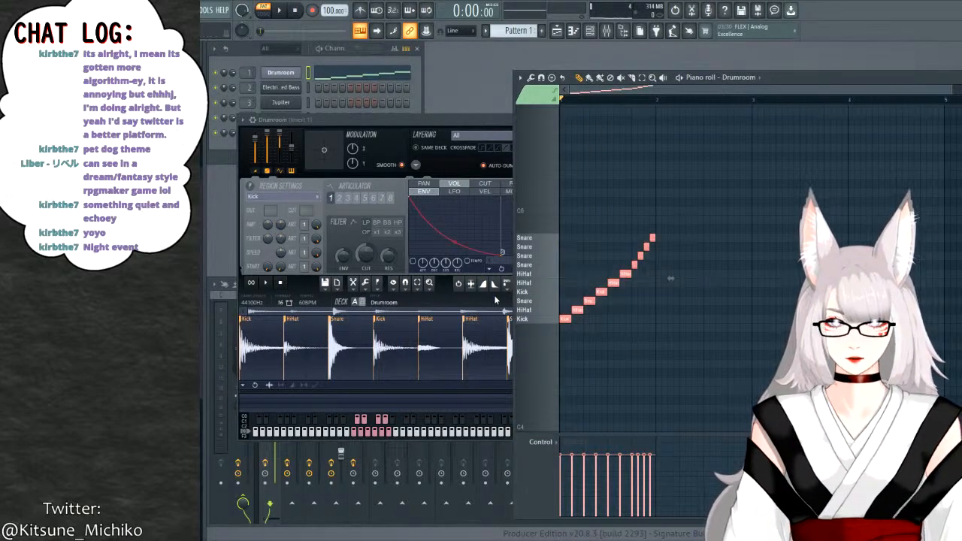
key("Delete")
Place the first Kick, HiHat and Snare slices on the first three sixteenth steps of bar 1 and play them.
left_click(563, 319)
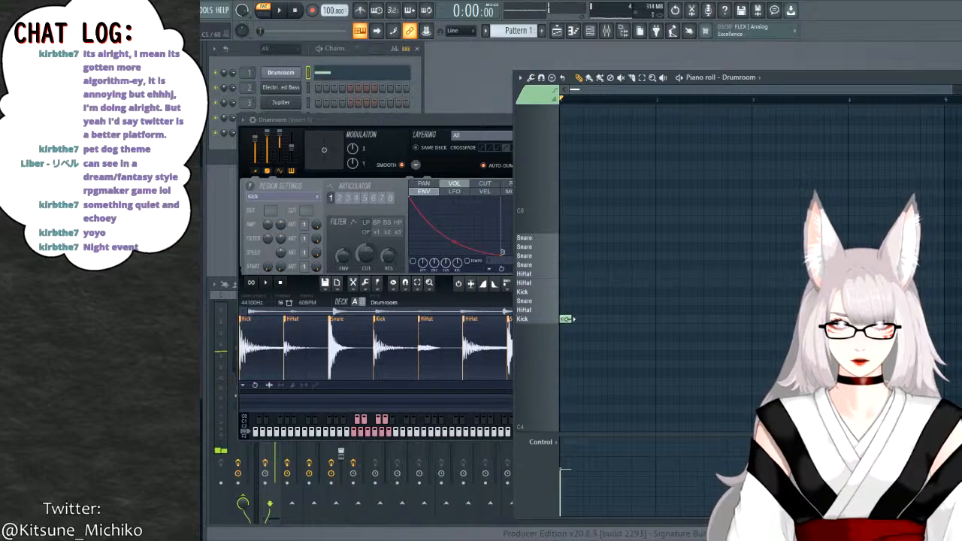
scroll(630, 292, "up", 2)
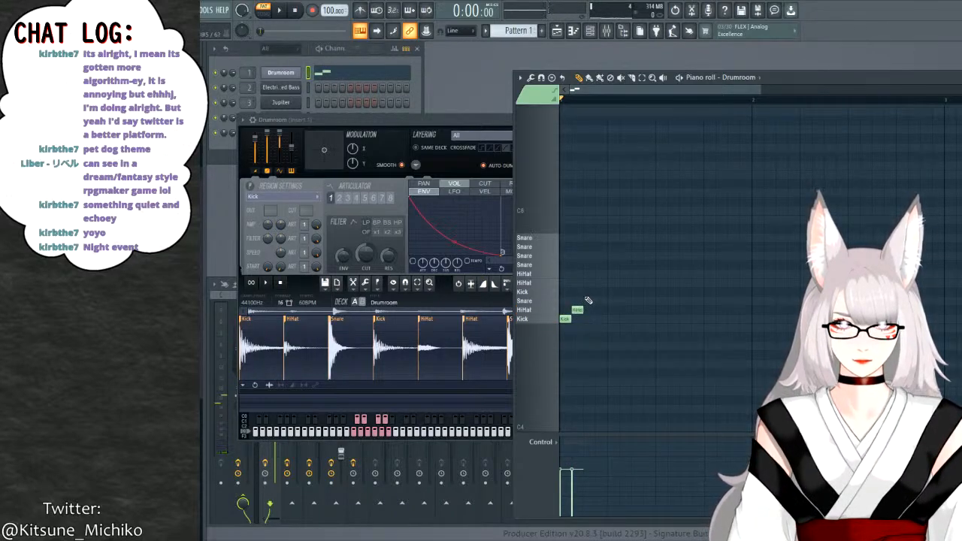
left_click_drag(589, 292, 588, 300)
key("space")
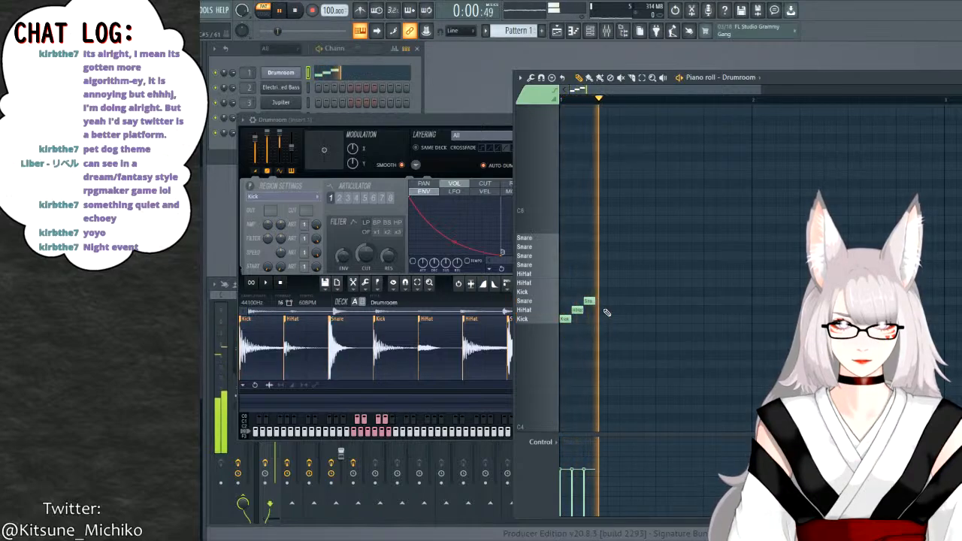
key("space")
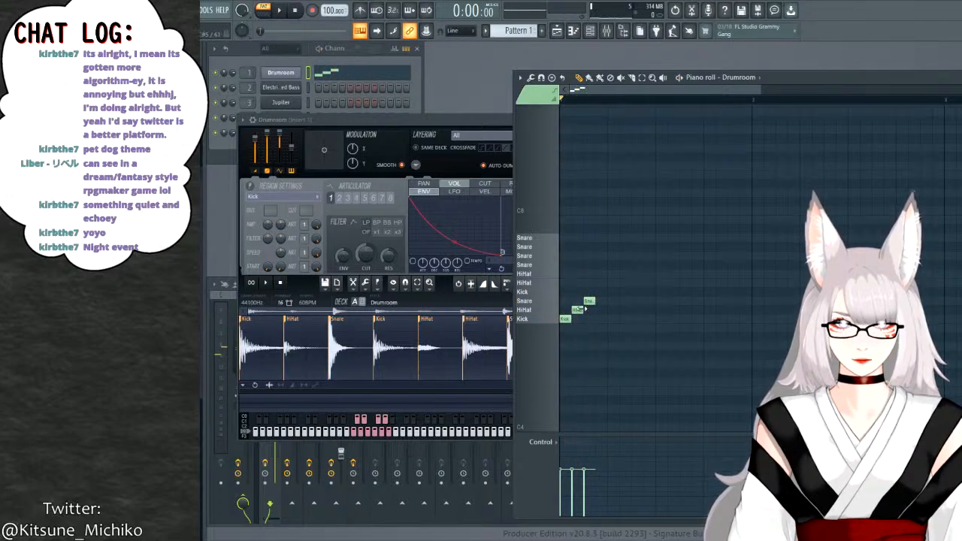
Respace the first HiHat and Snare slices to sixteenth steps 3 and 5 of bar 1, checking the timing in playback.
left_click(583, 301)
key("space")
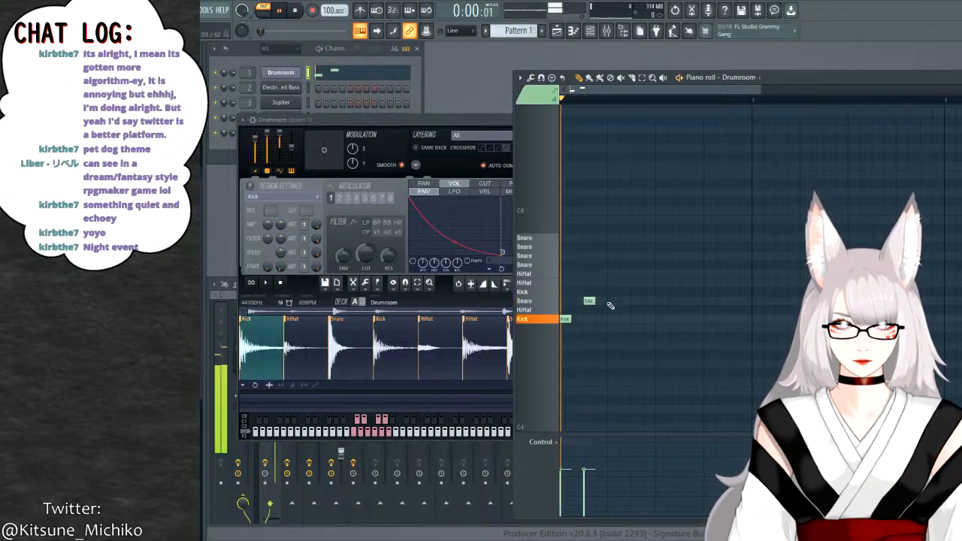
left_click_drag(596, 301, 619, 301)
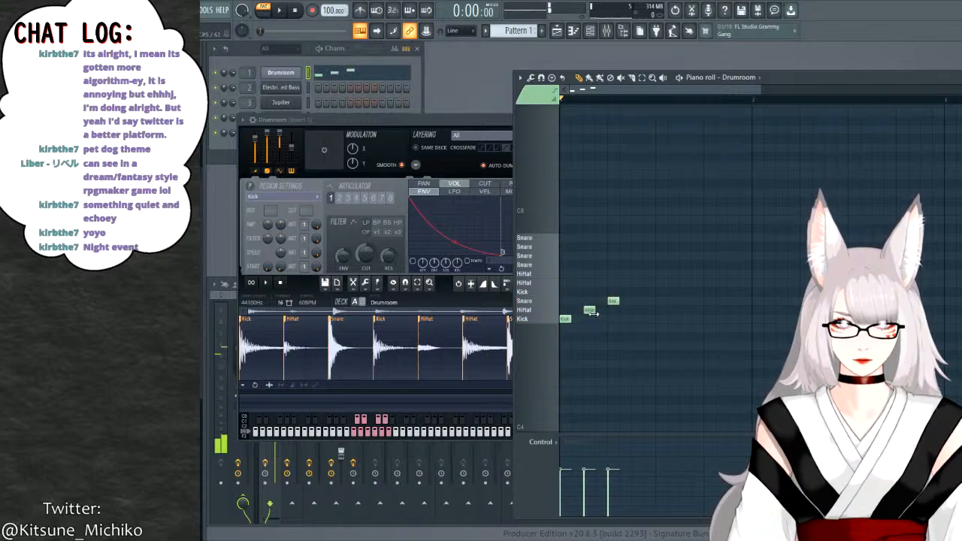
Try the second Kick slice on sixteenth step 7, replace it with the second HiHat slice there, and play the pattern.
left_click(636, 283)
left_click_drag(635, 283, 634, 292)
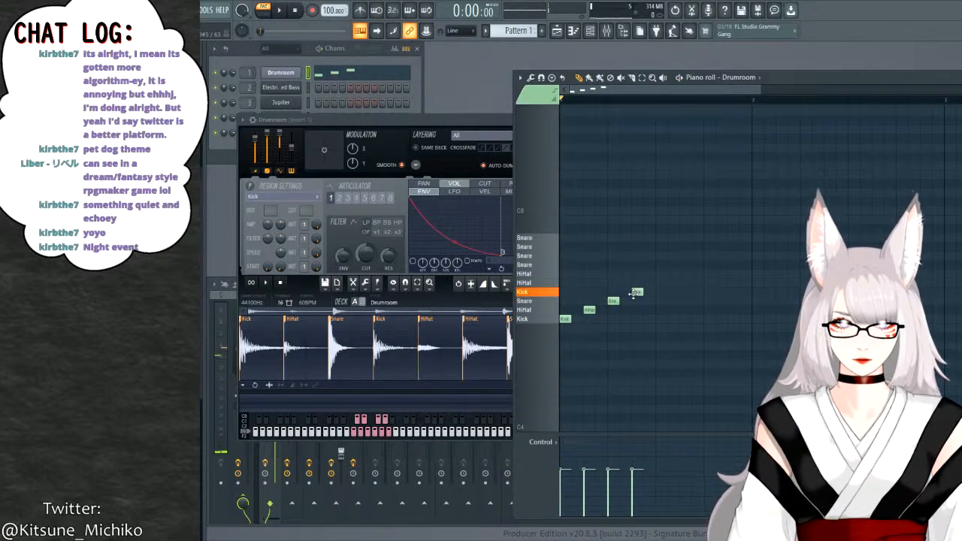
key("space")
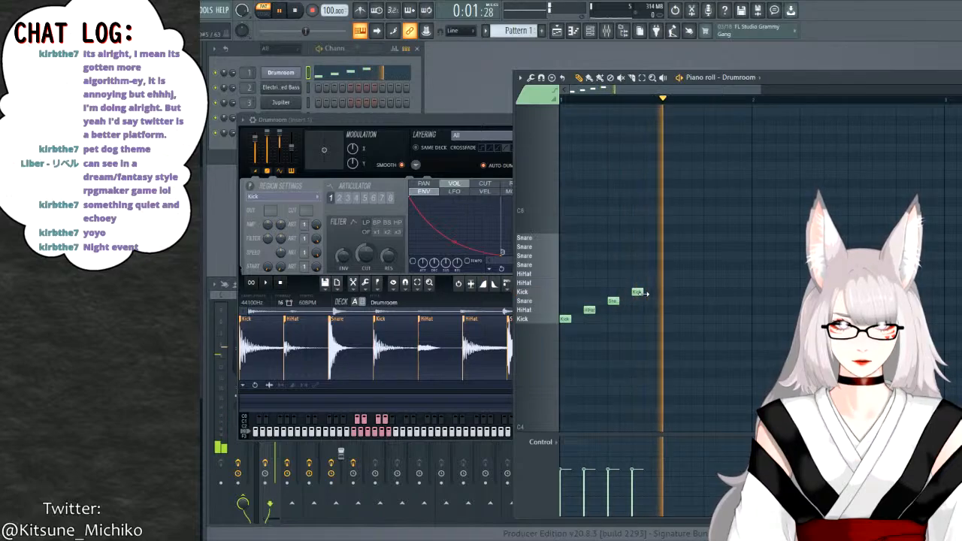
key("space")
left_click(649, 283)
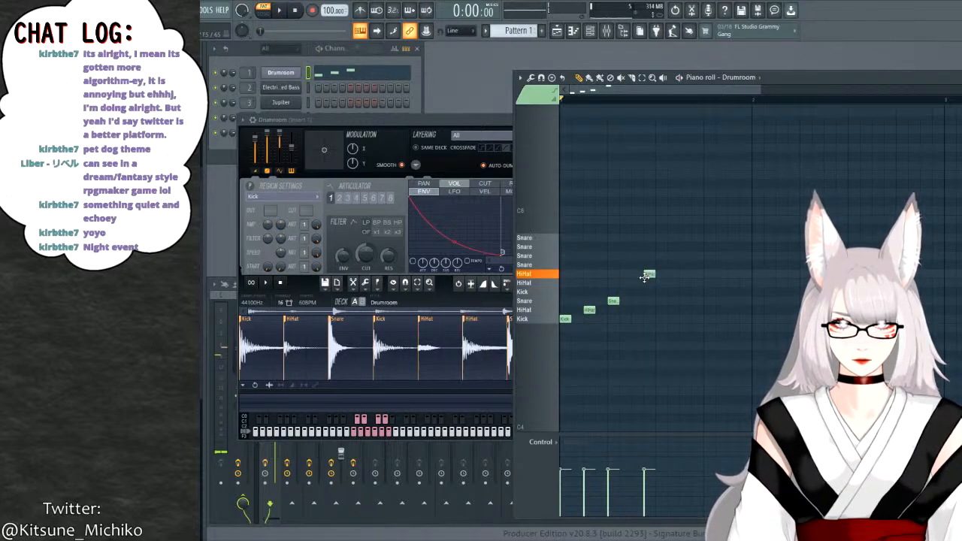
key("space")
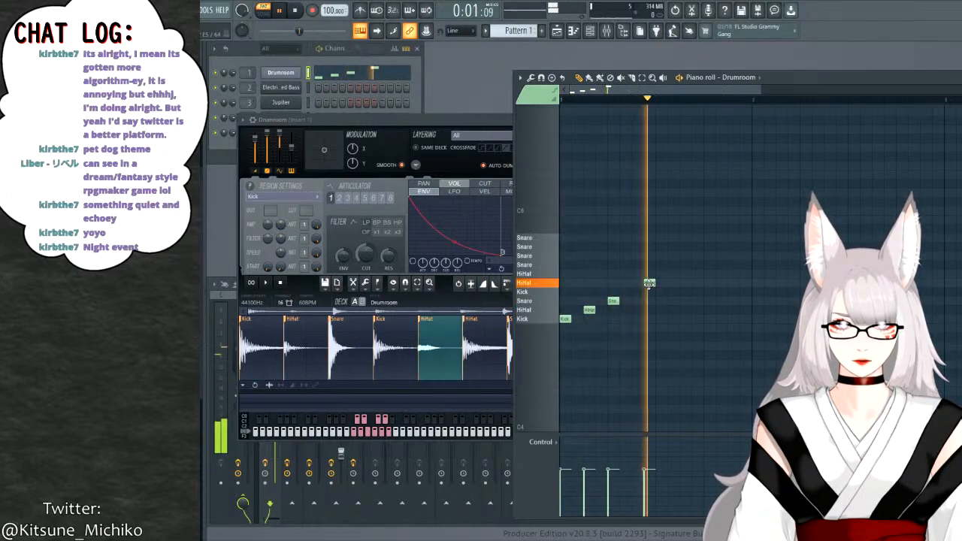
left_click_drag(650, 284, 639, 283)
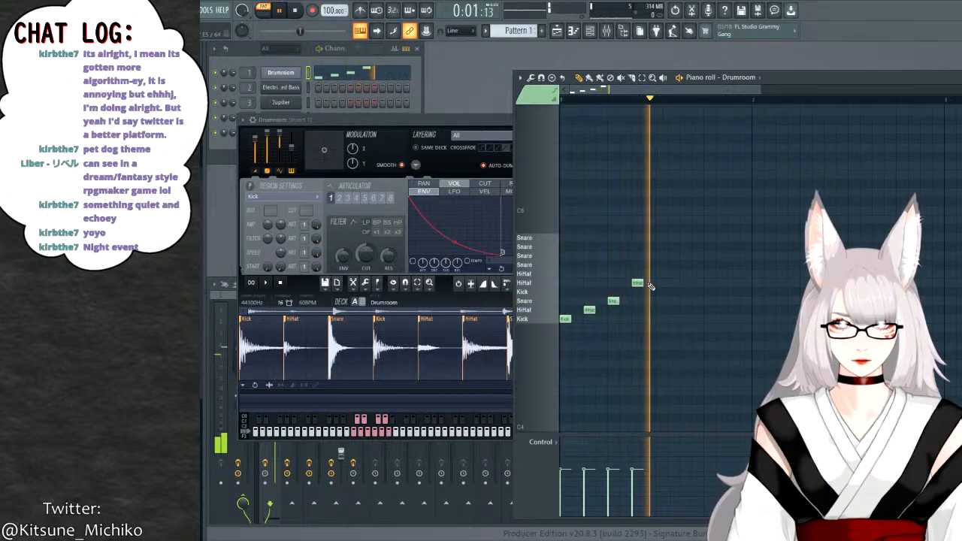
key("space")
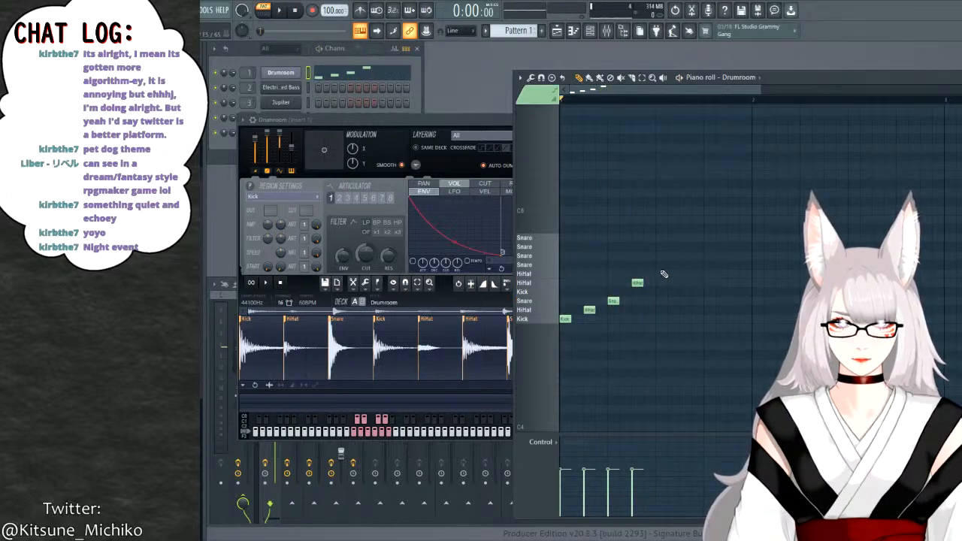
Add the third HiHat slice on sixteenth step 9 and the second Snare slice on step 11, and play the pattern.
left_click(661, 273)
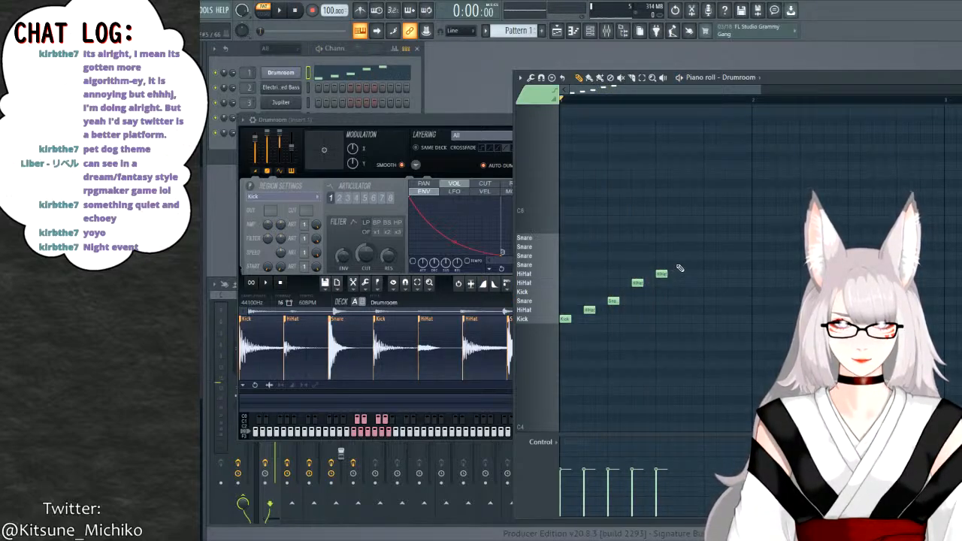
left_click(685, 265)
key("space")
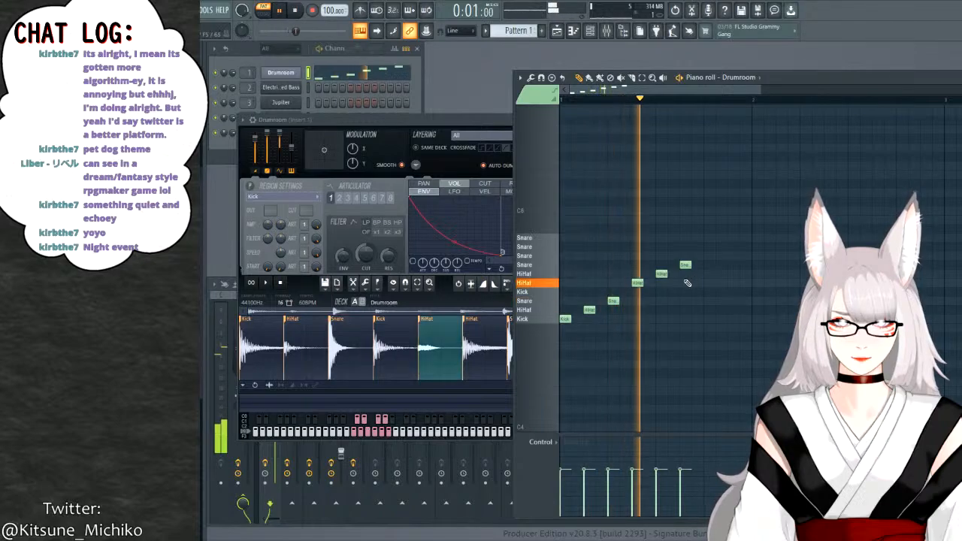
key("space")
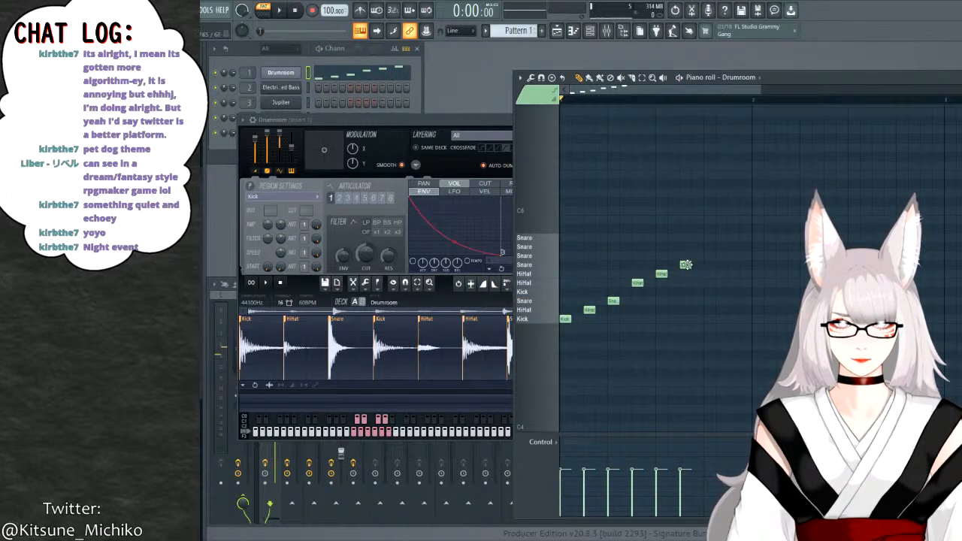
Add the first Kick slice on sixteenth step 10, swap the step 11 Snare for the fourth Snare slice, and play the pattern.
left_click(672, 320)
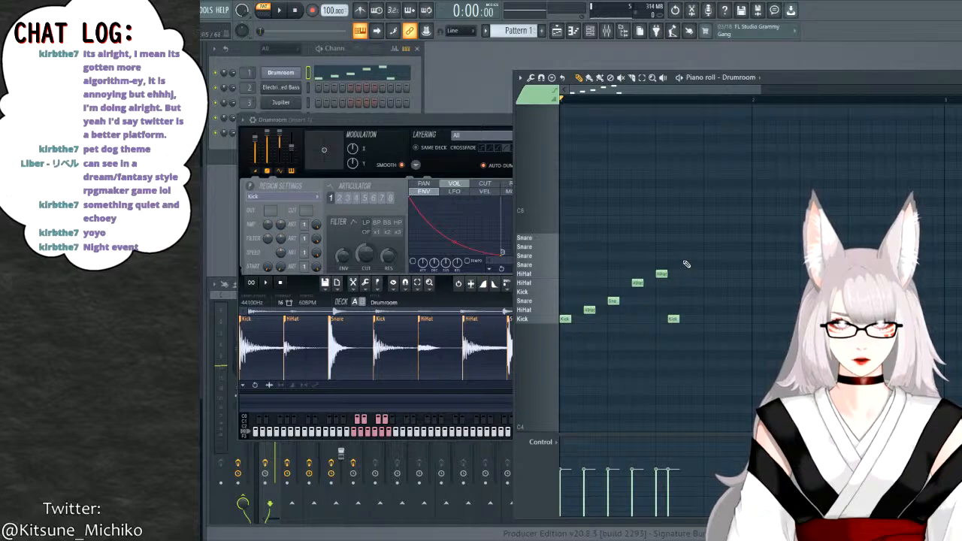
left_click(682, 246)
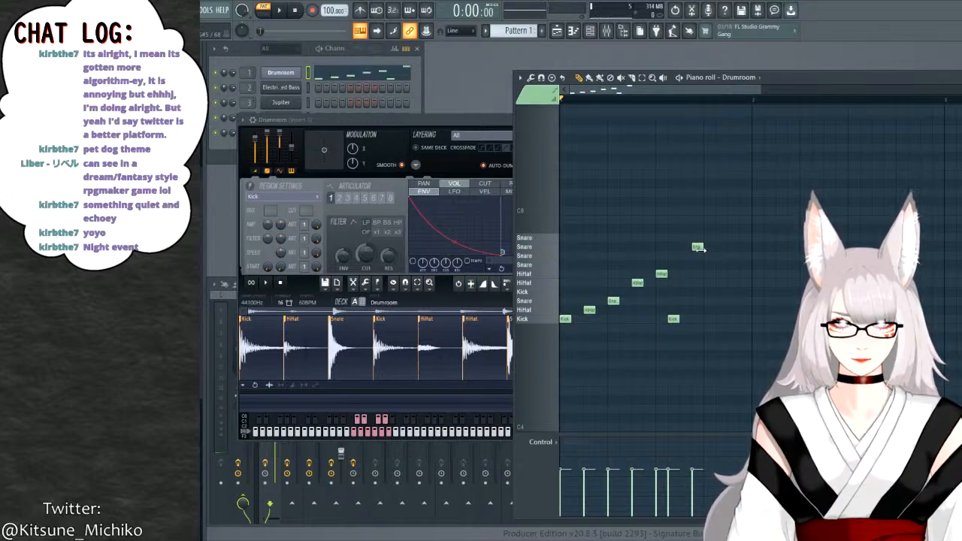
key("space")
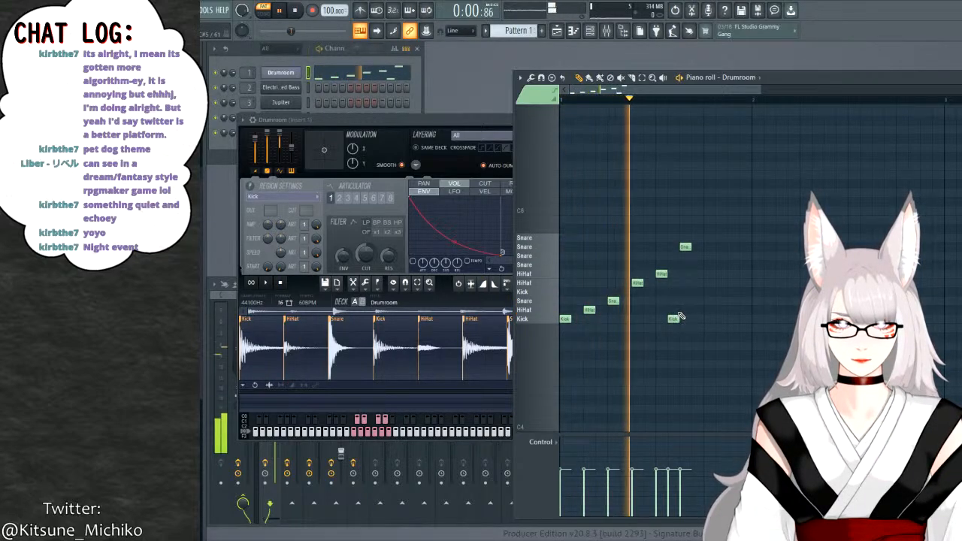
Try the fifth Snare slice on sixteenth step 12, swap the step 11 Snare for the first Snare slice, and play the pattern.
key("space")
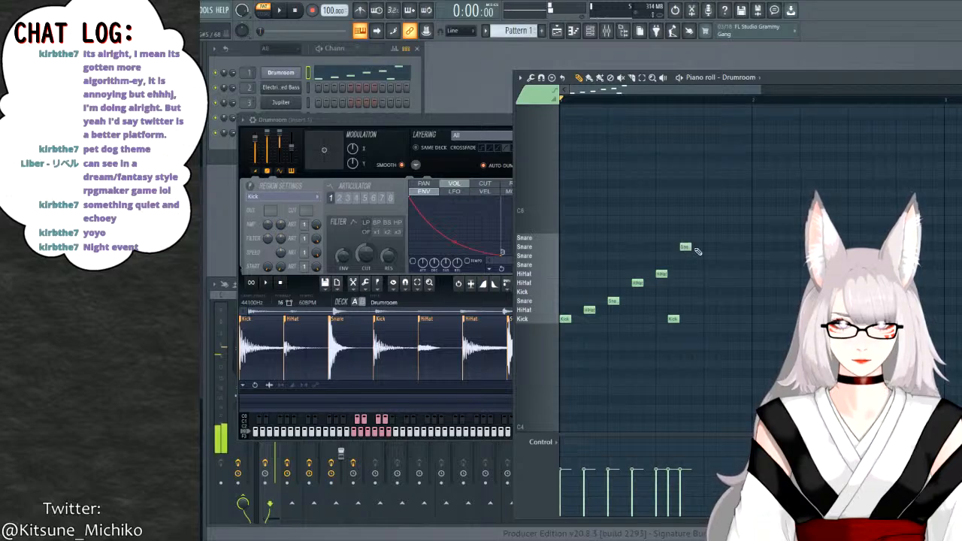
key("space")
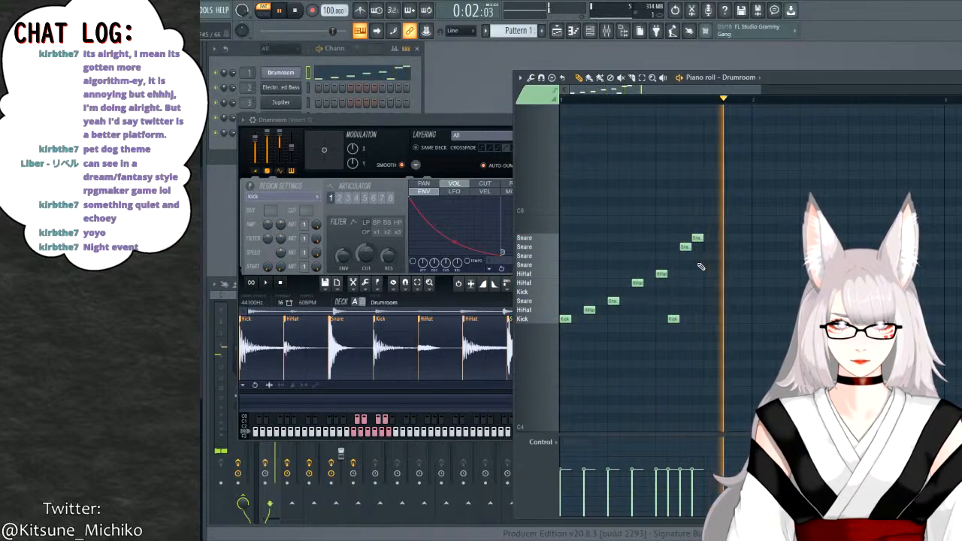
key("space")
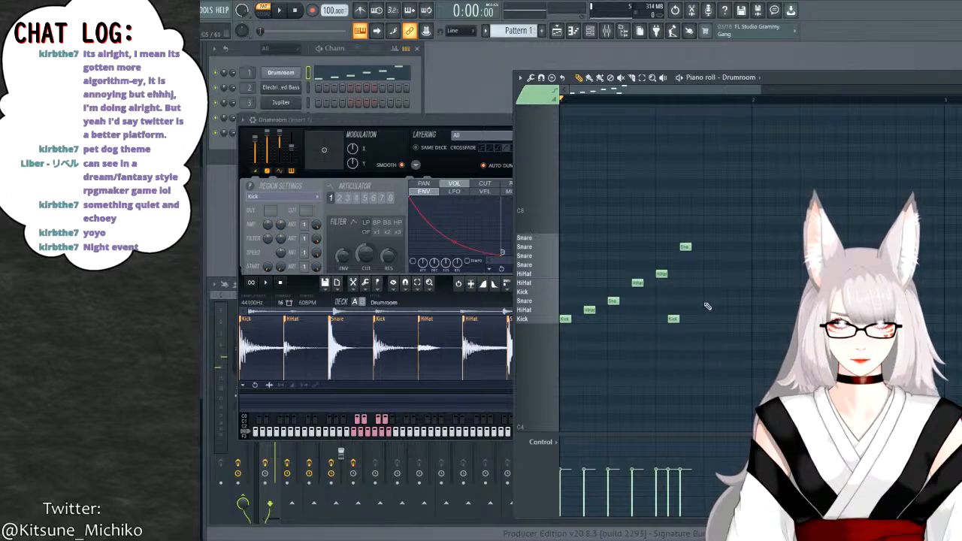
left_click(687, 299)
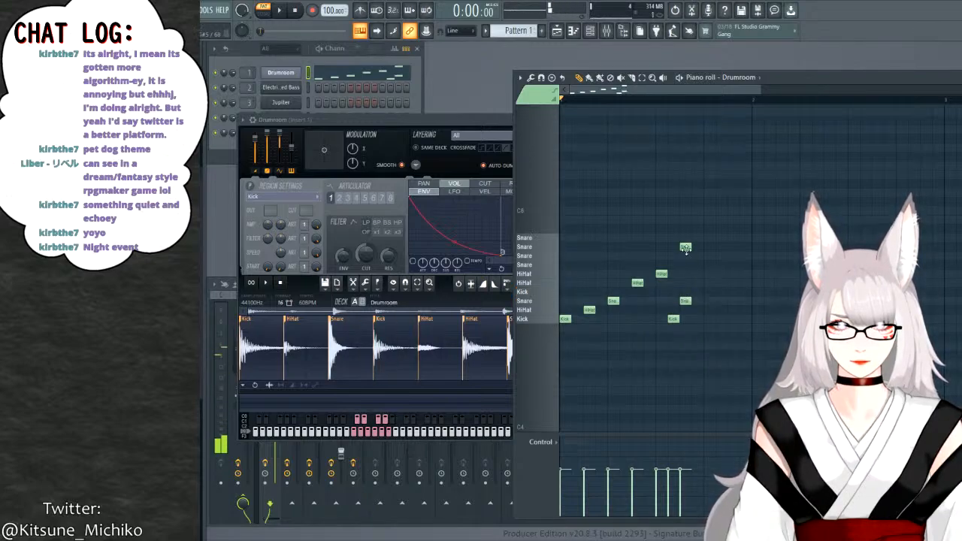
key("space")
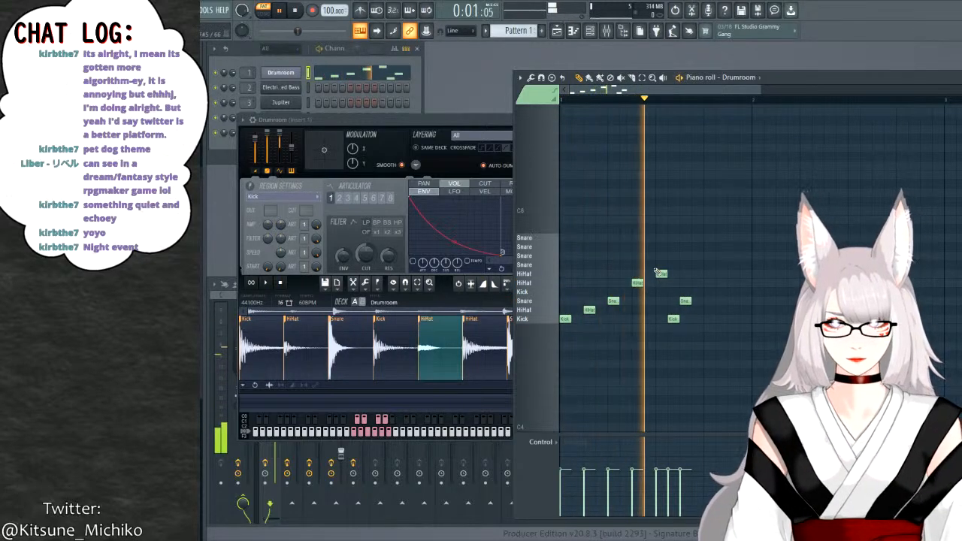
key("space")
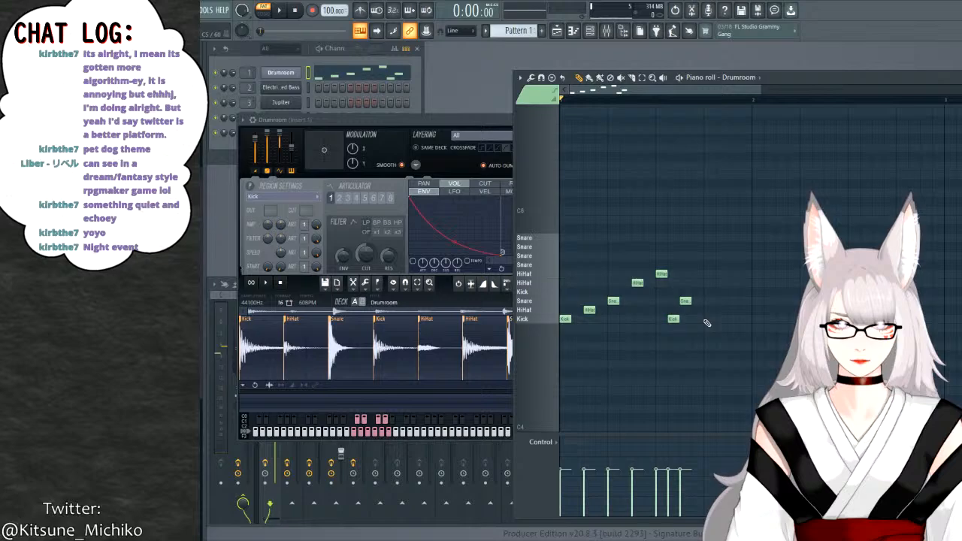
Replace the HiHat on sixteenth step 9 with the third Snare slice and play the pattern.
left_click(661, 273)
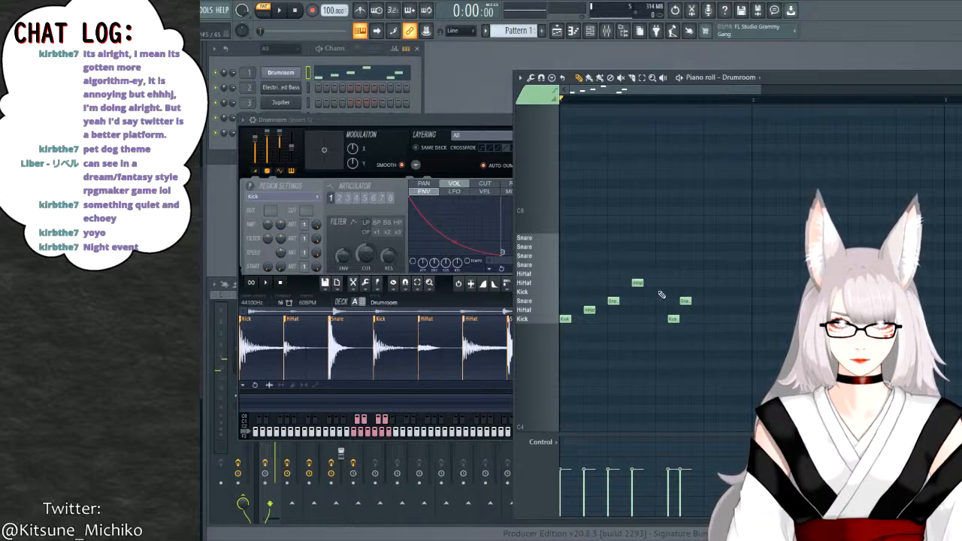
left_click(662, 294)
left_click(661, 265)
left_click(661, 256)
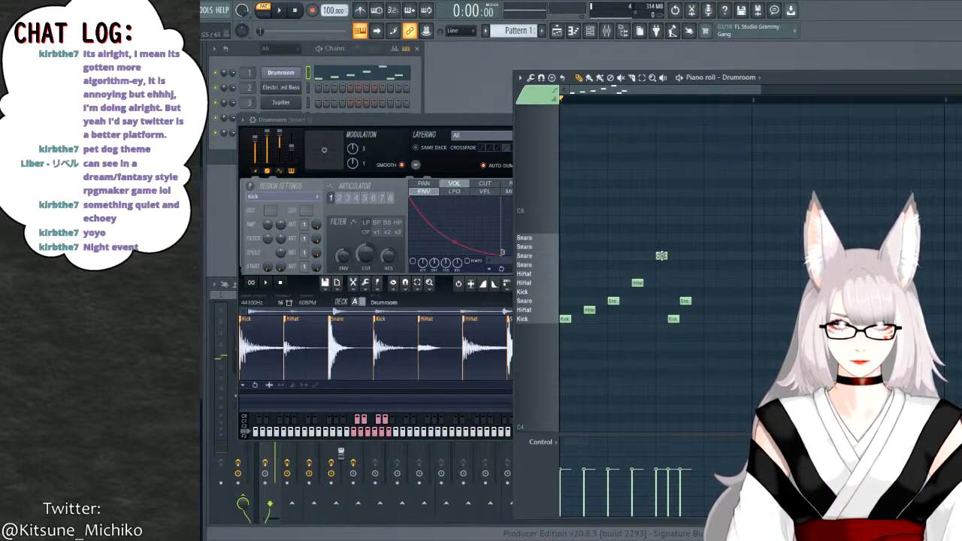
key("space")
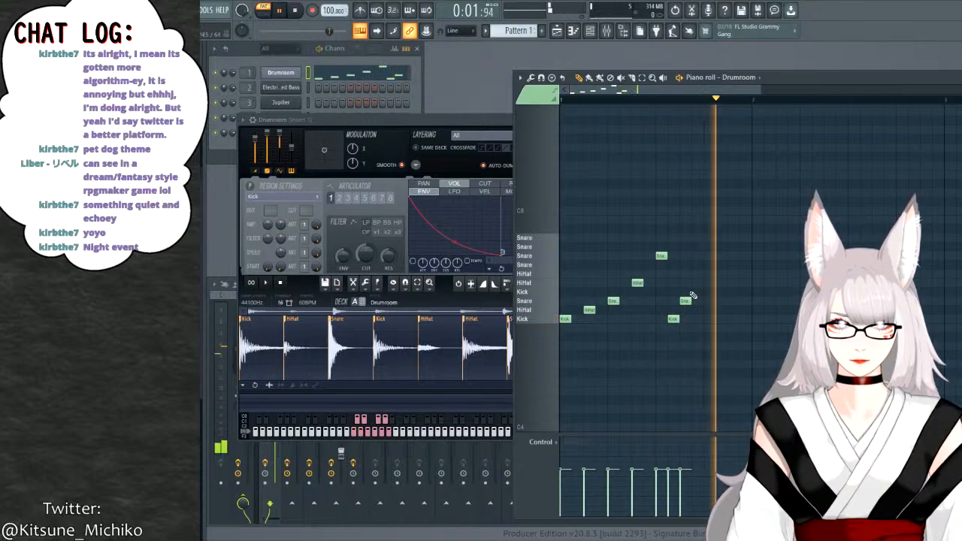
key("space")
Move the first Kick slice to sixteenth step 9 and the third Snare slice to step 10, and play the pattern.
left_click_drag(674, 319, 662, 318)
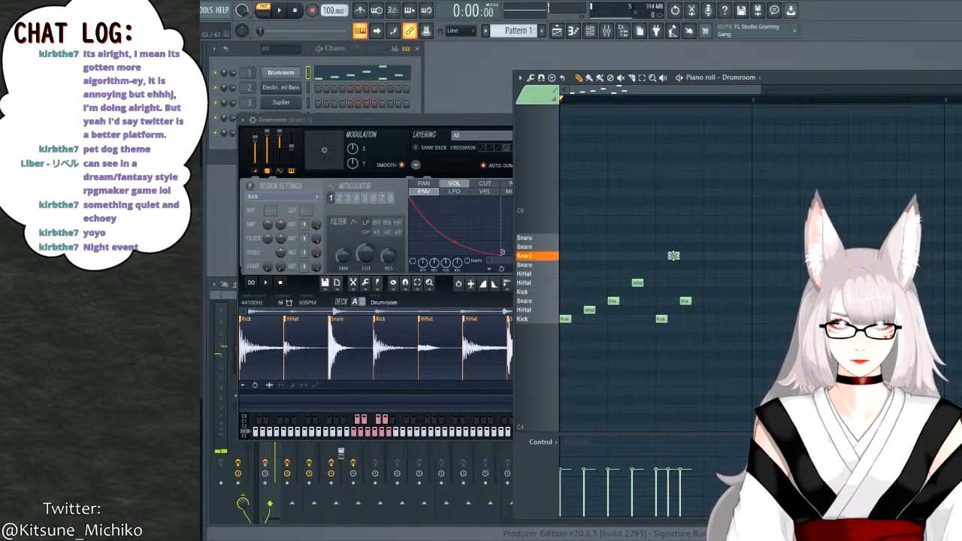
key("space")
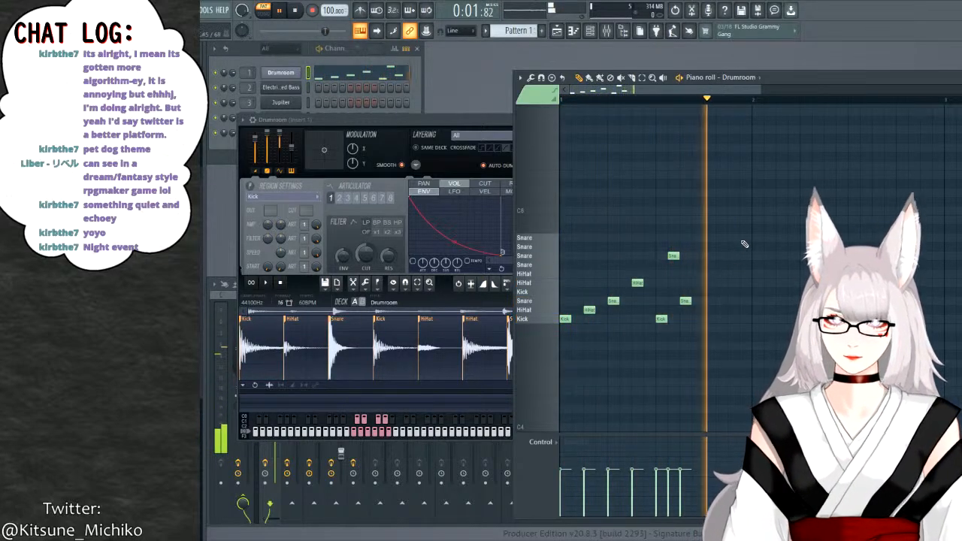
key("space")
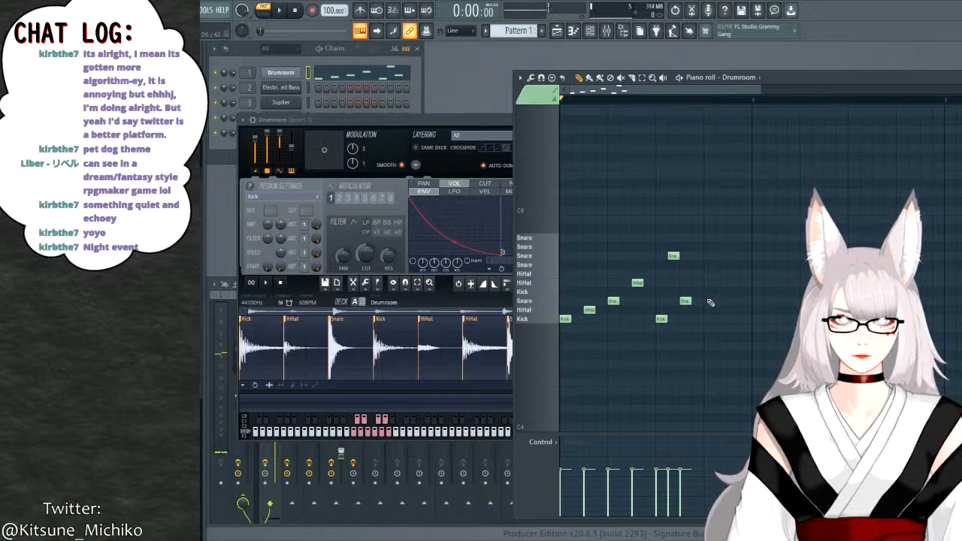
Add the first Kick slice on sixteenth steps 13 and 15 of bar 1 and play the pattern.
left_click(707, 319)
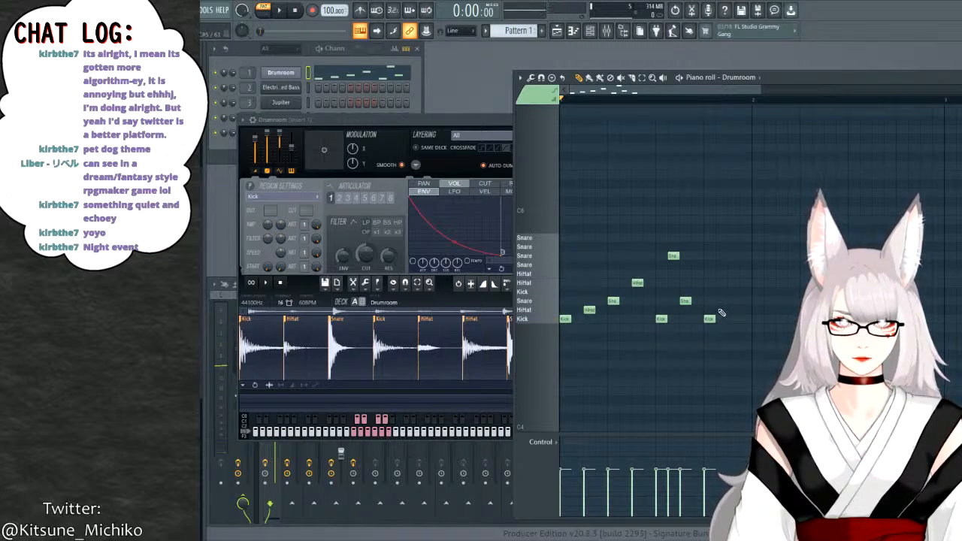
key("space")
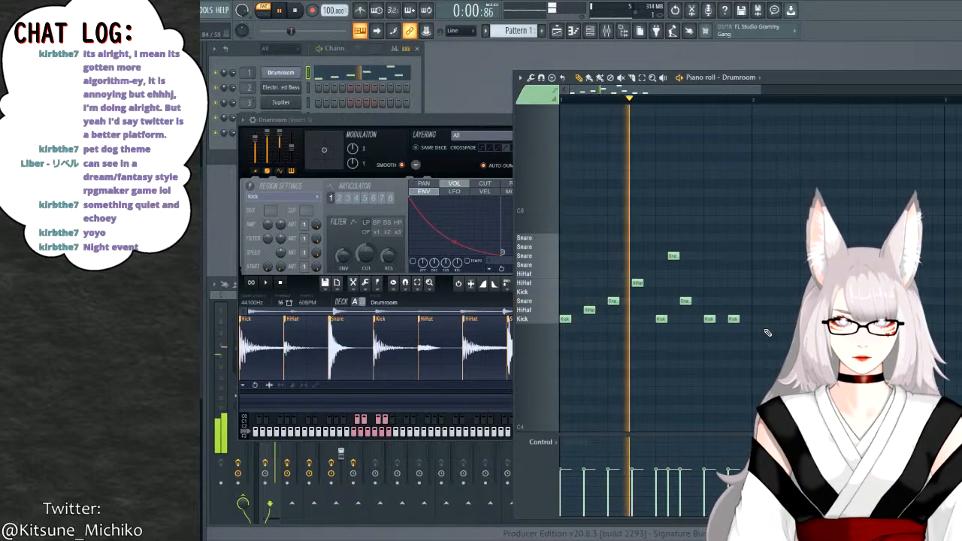
key("space")
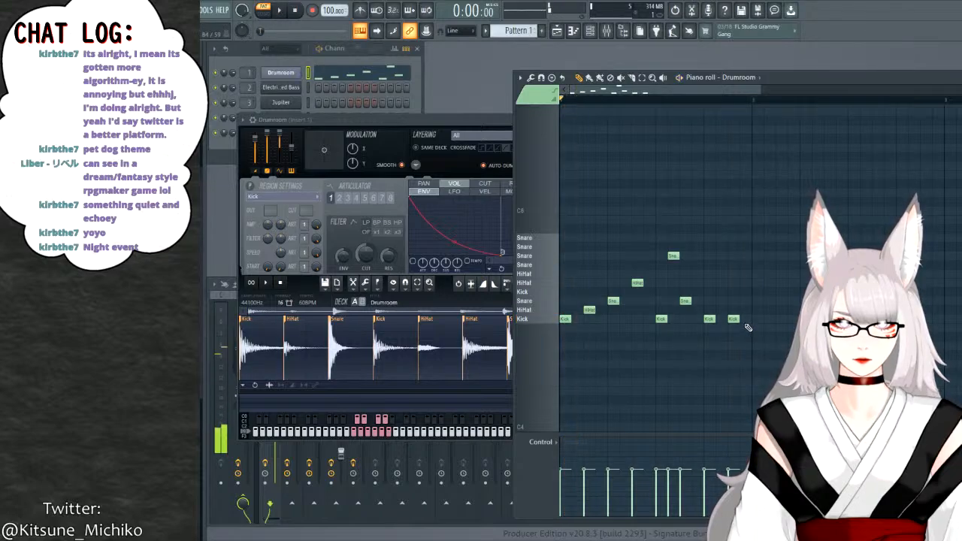
key("space")
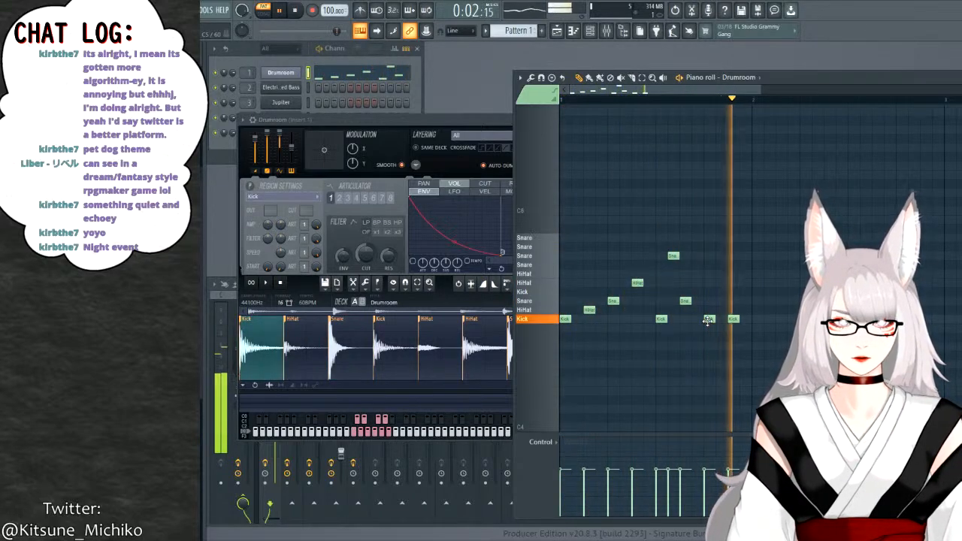
key("space")
Change the step 13 note to the second Kick slice and the step 15 note to the third HiHat slice, and play the pattern.
left_click_drag(708, 321, 713, 272)
left_click(730, 275)
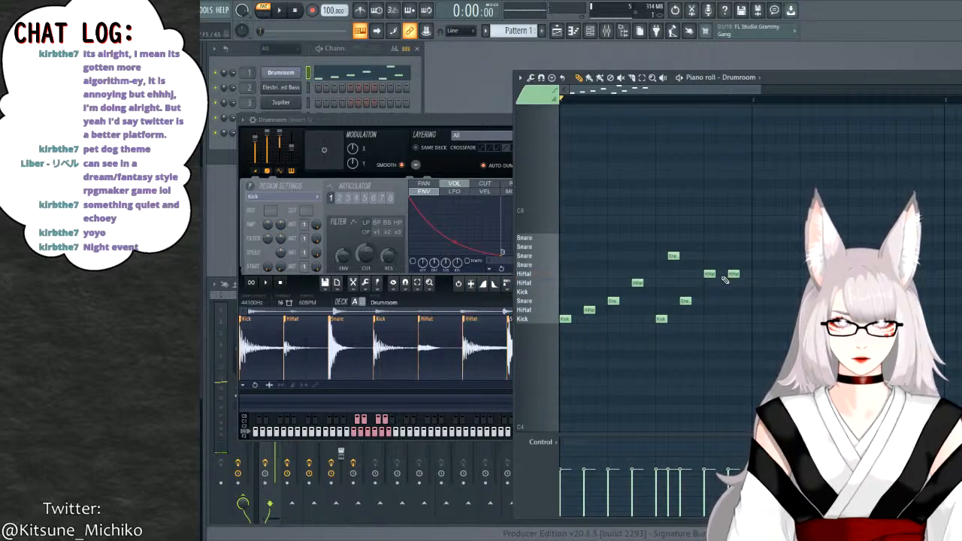
left_click(709, 301)
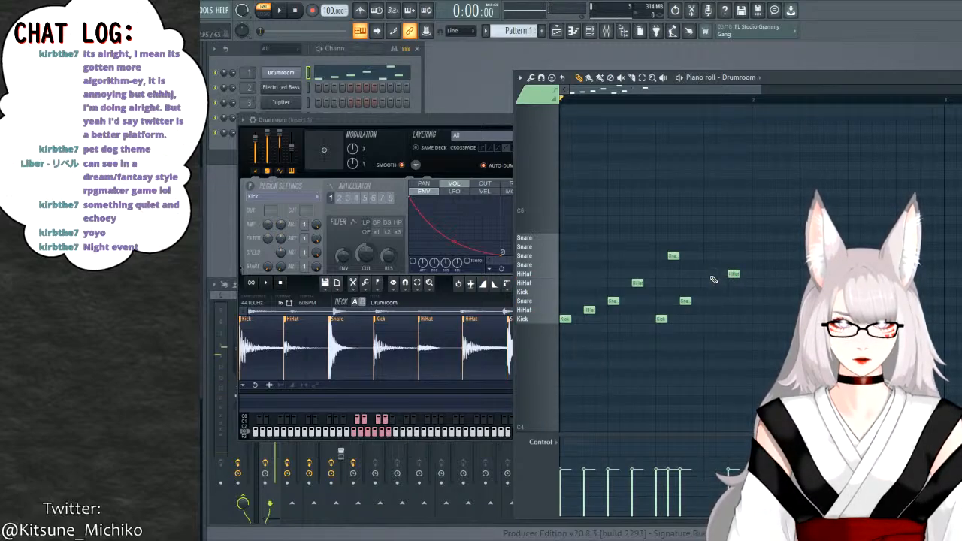
left_click_drag(709, 248, 710, 291)
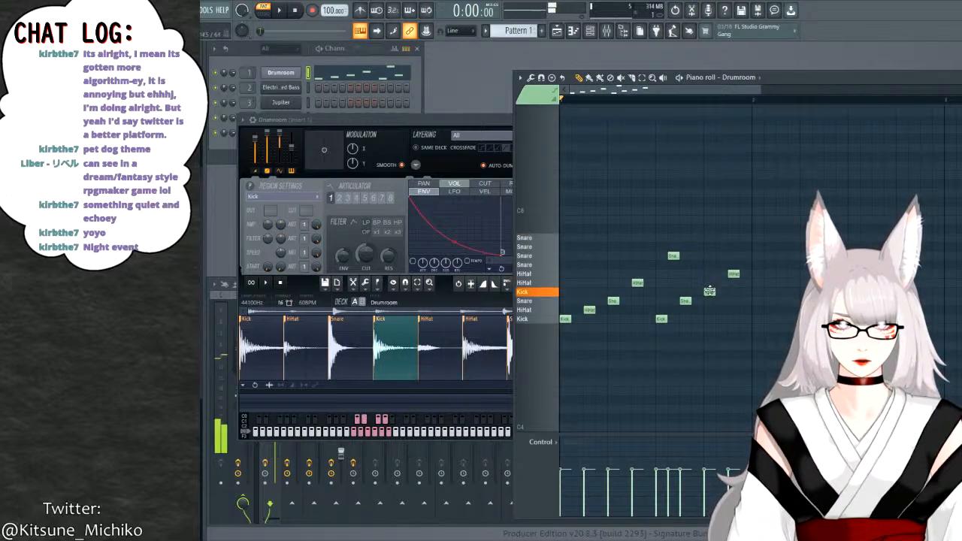
key("space")
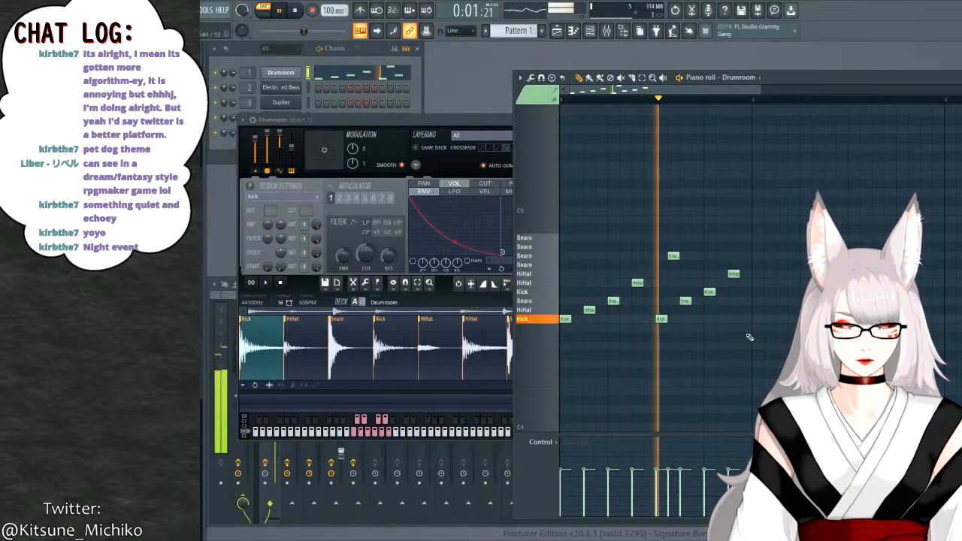
key("space")
key("ctrl+a")
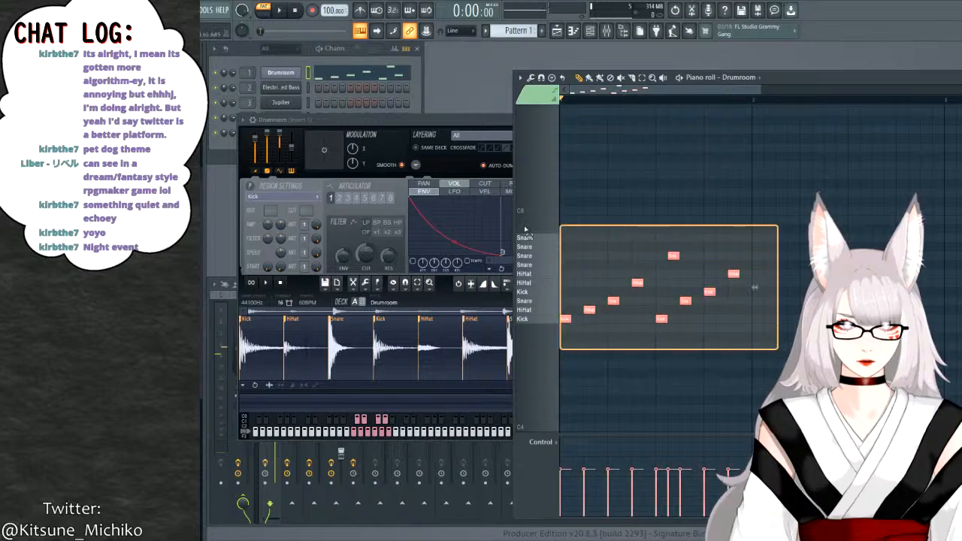
mouse_move(752, 287)
left_mouse_down()
mouse_move(663, 287)
mouse_move(752, 286)
left_mouse_up()
left_click(716, 372)
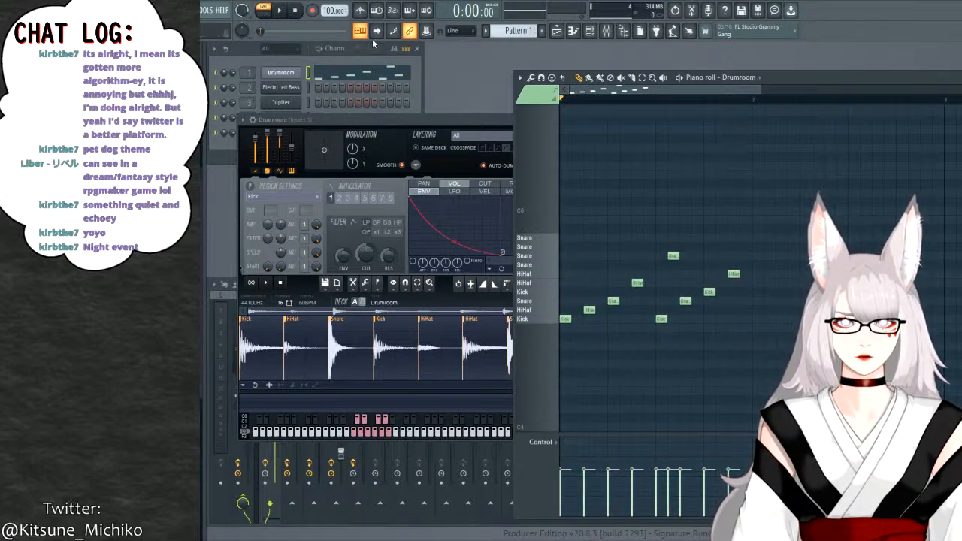
Place Pattern 1 four times on Track 1 of the playlist, covering bars 9 to 12, and play the song from bar 9.
left_click(557, 32)
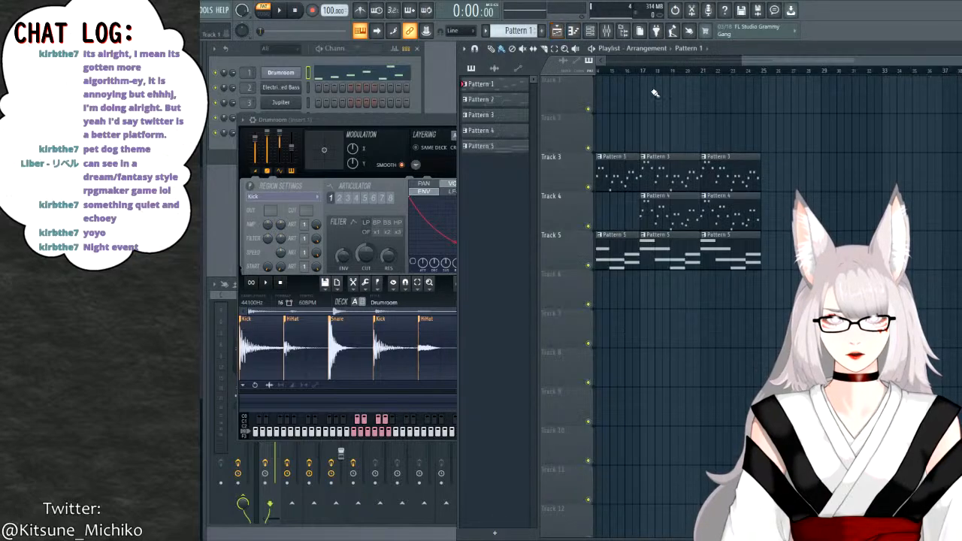
left_click(642, 71)
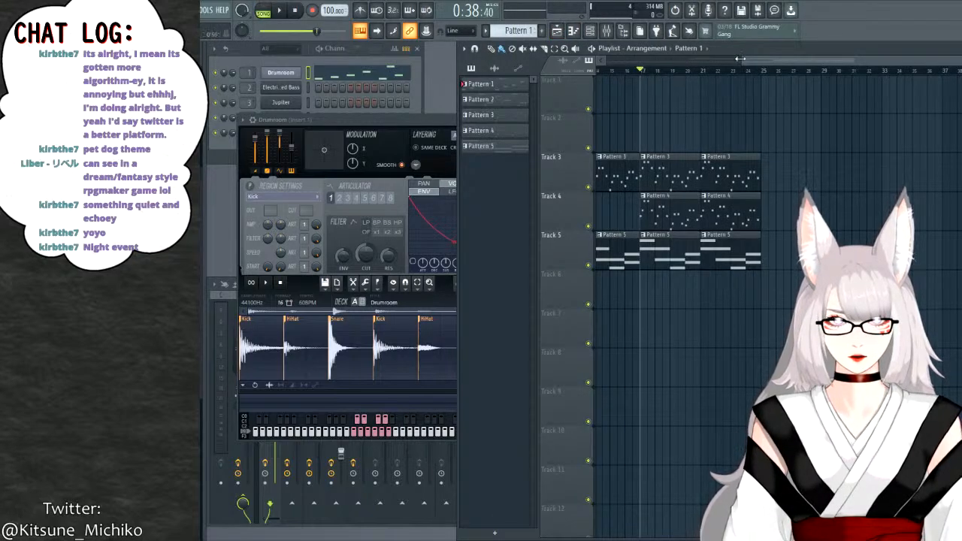
left_click_drag(741, 59, 628, 64)
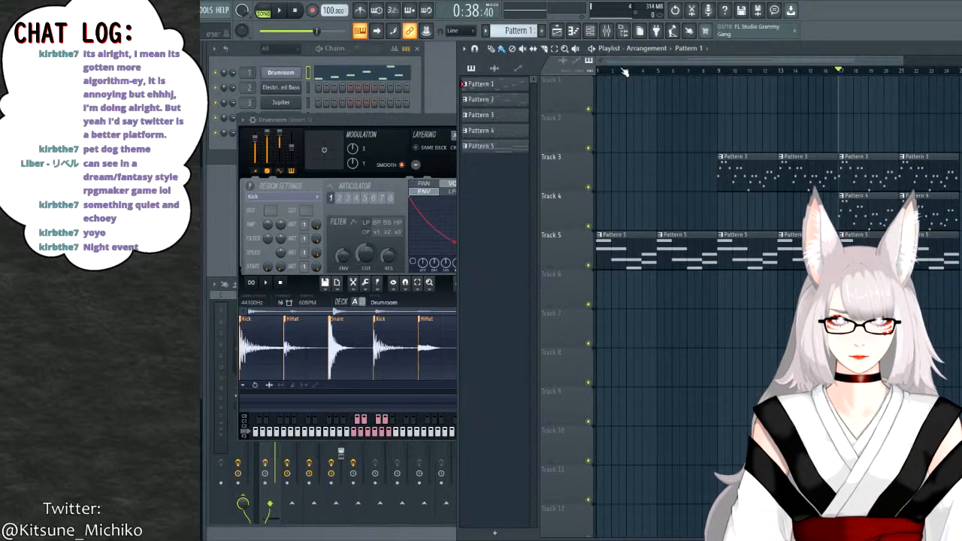
left_click(725, 72)
key("space")
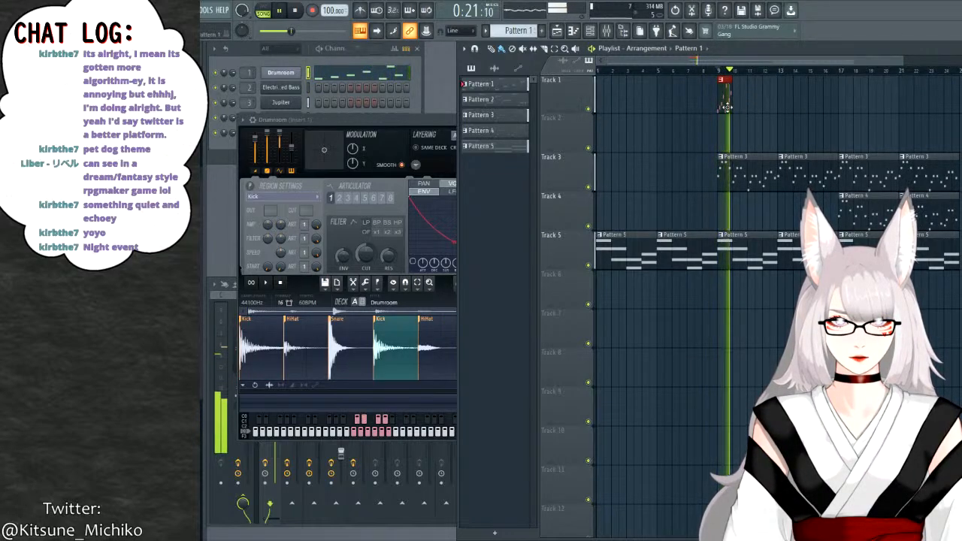
key("space")
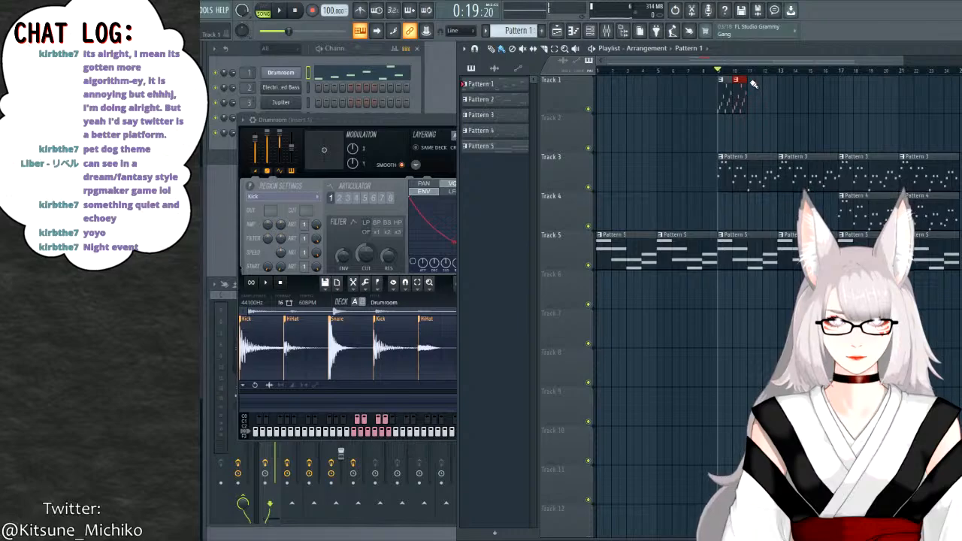
key("space")
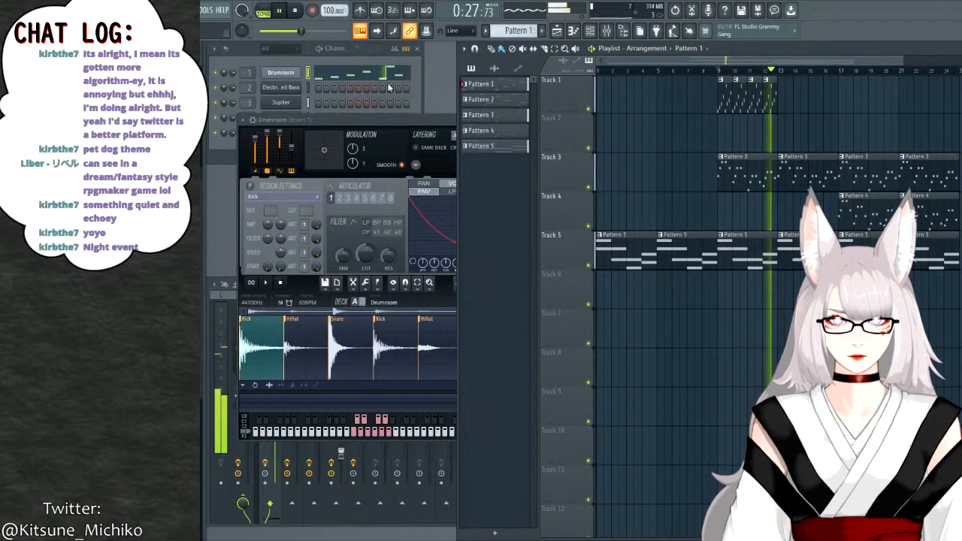
Return to Drumroom's piano roll in pattern mode and add the second HiHat slice on step 14 and the second Snare slice on step 16.
left_click(366, 77)
left_click(264, 9)
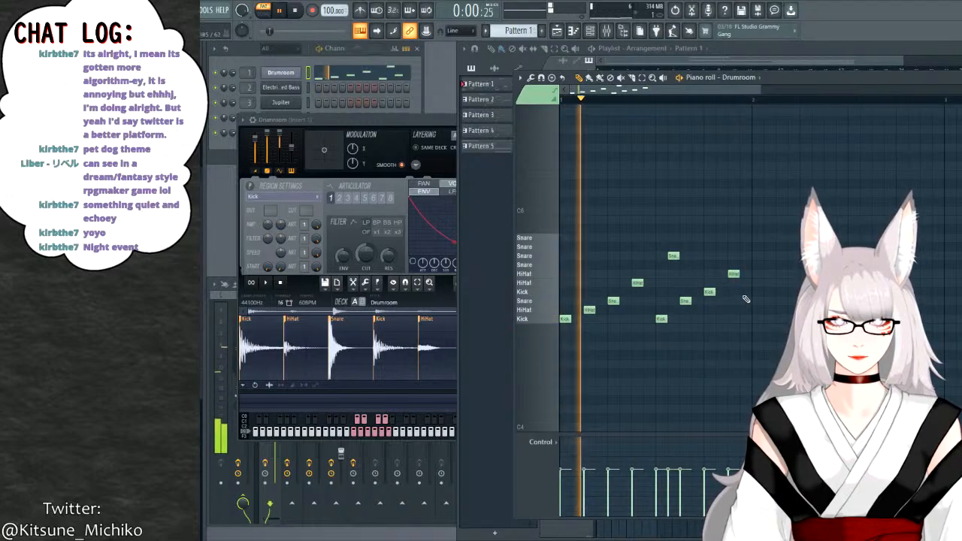
key("space")
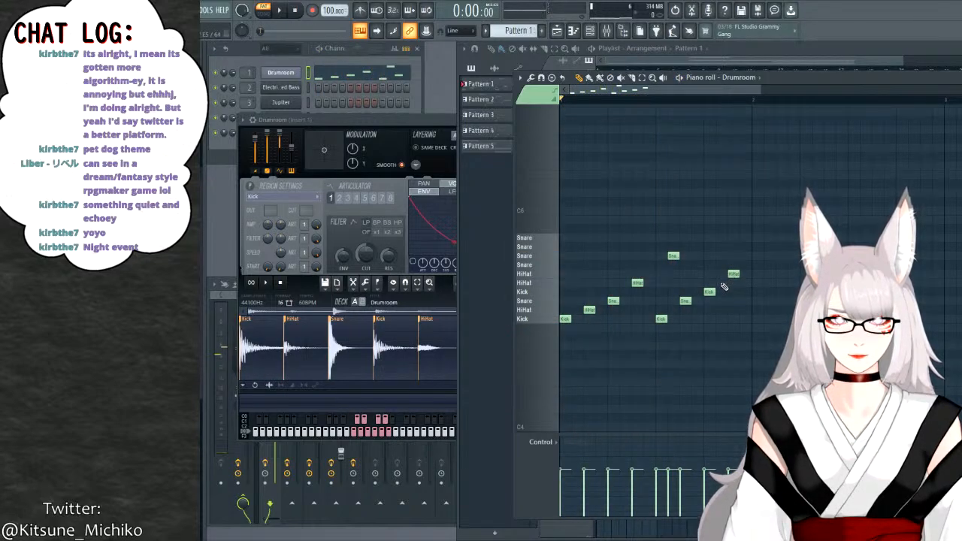
left_click(721, 284)
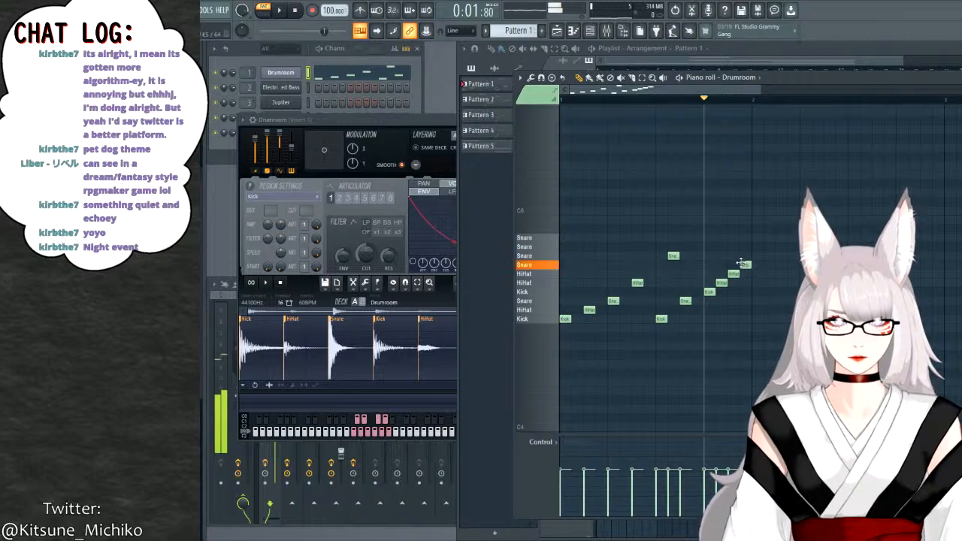
Try squeezing the last four slices of bar 1 to half their length during pattern playback.
key("space")
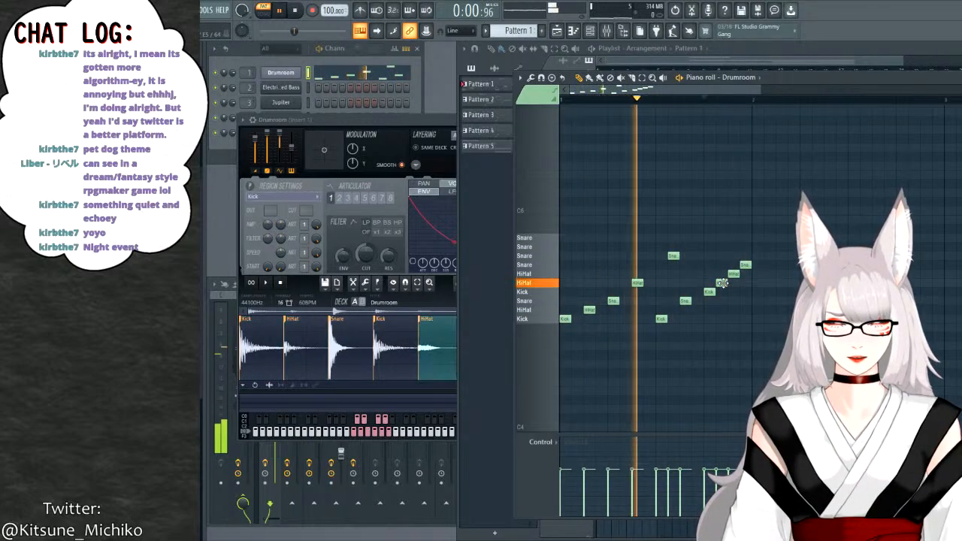
left_click_drag(704, 254, 742, 278)
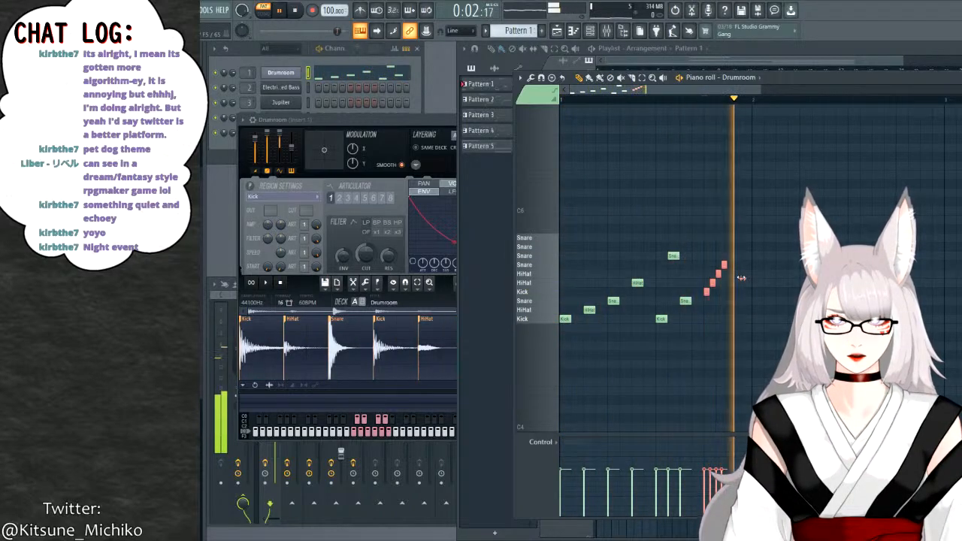
left_click(738, 314)
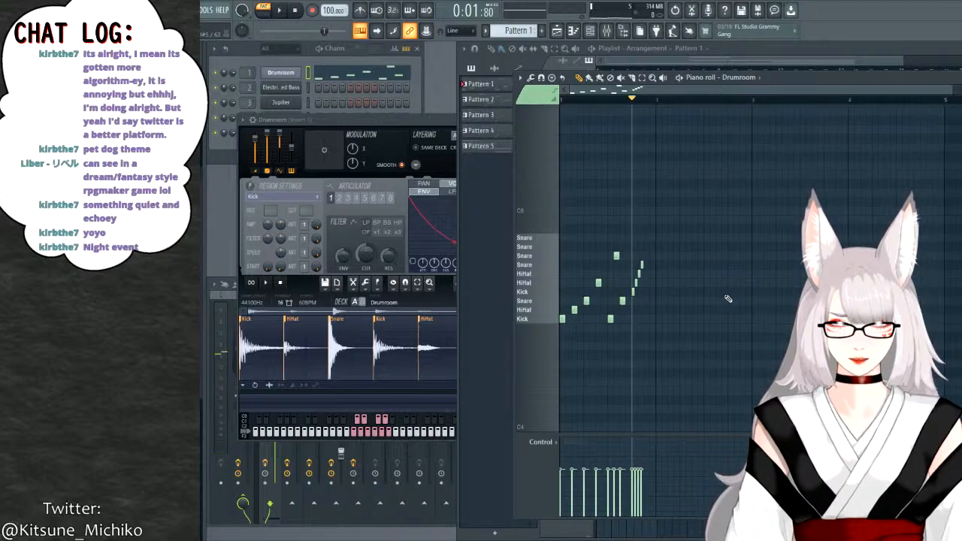
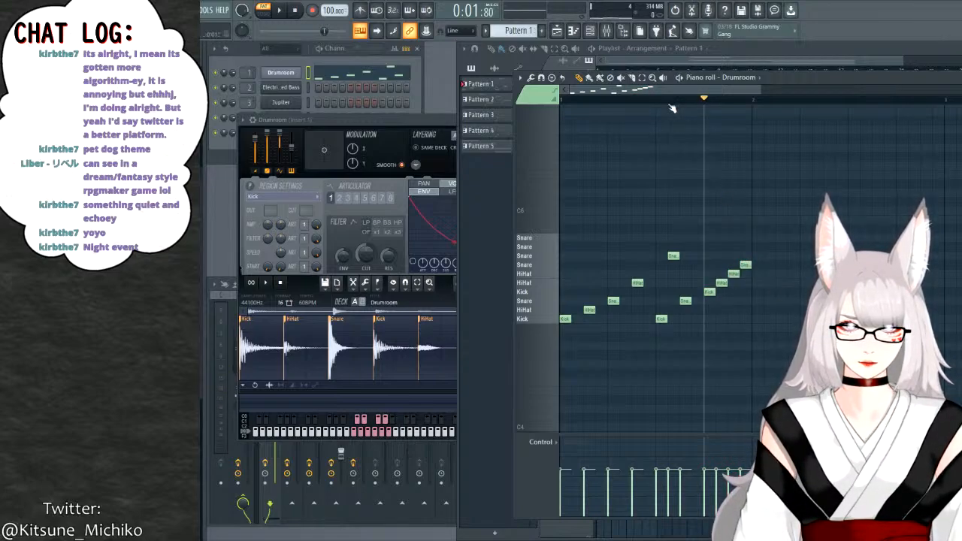
Play Pattern 1, return to the playlist to play the song from bar 9, and close the Drumroom instrument window.
key("space")
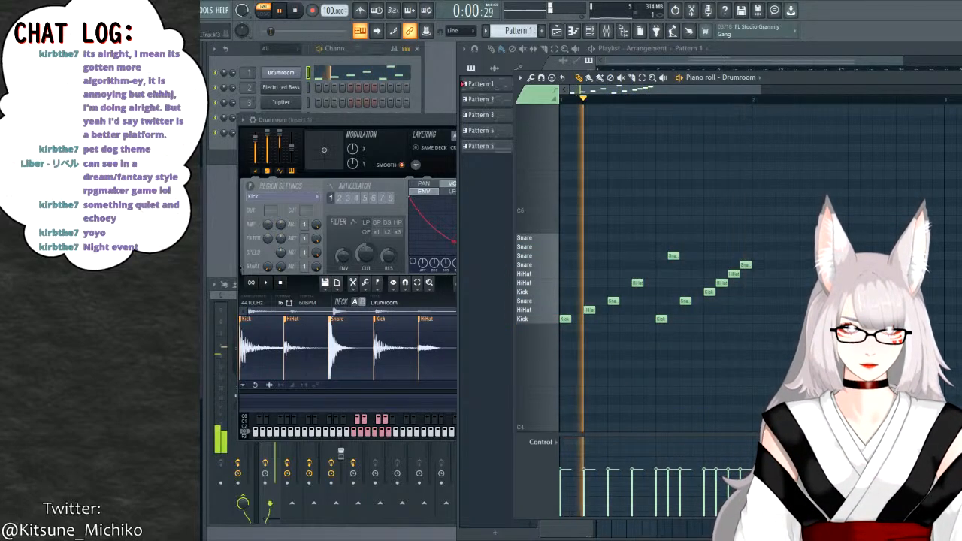
left_click(689, 48)
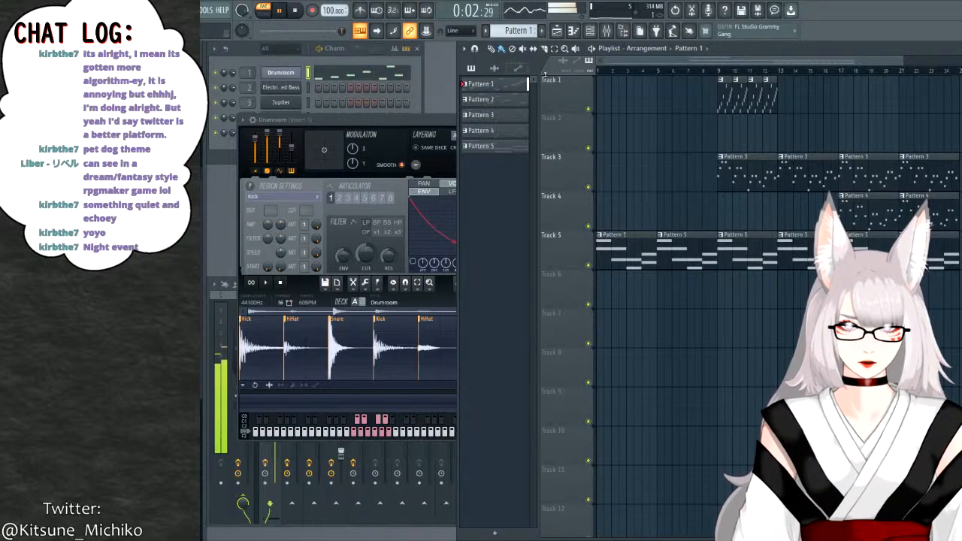
left_click(722, 70)
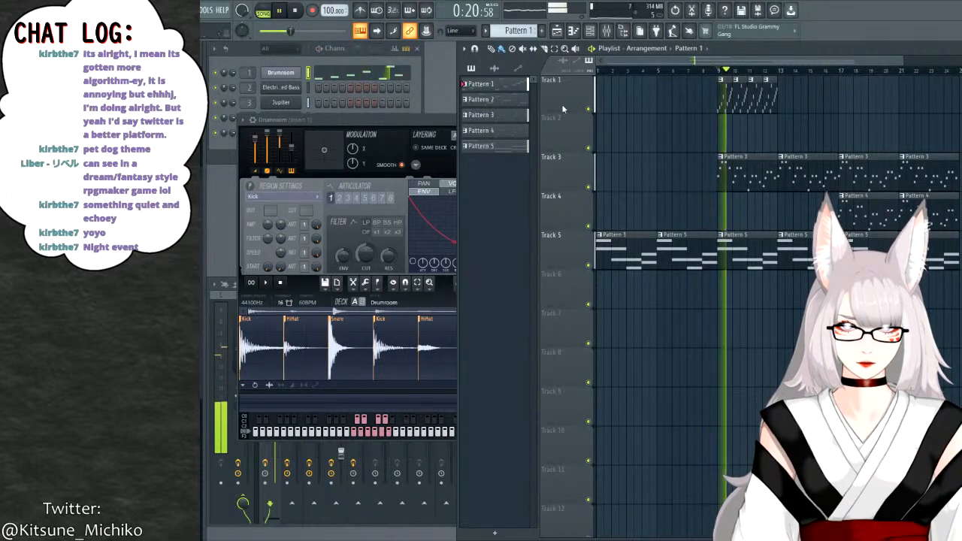
left_click(286, 74)
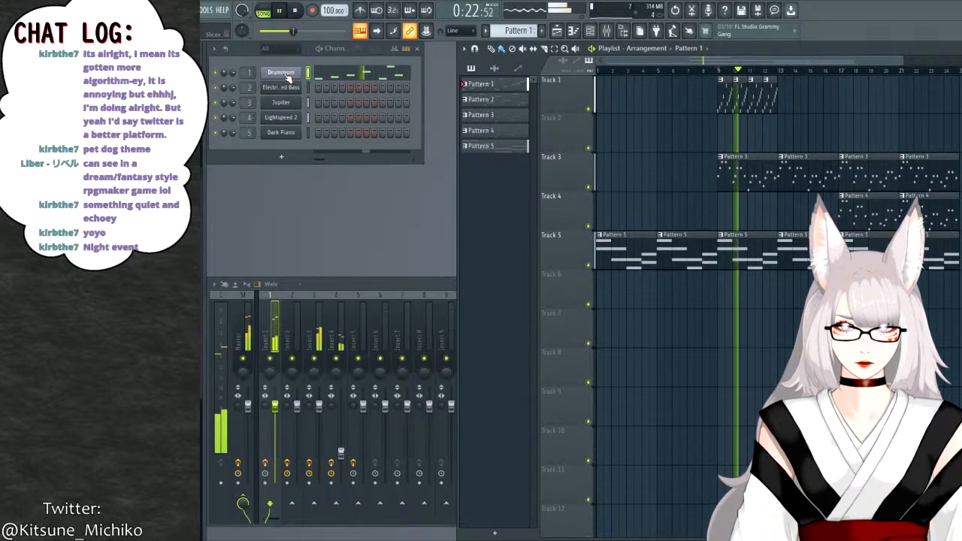
left_click(286, 73)
left_click(286, 73)
Check the Fruity Multiband Compressor on Insert 1 while replaying the song from bar 9, and close it after stopping playback.
left_click_drag(451, 277, 812, 280)
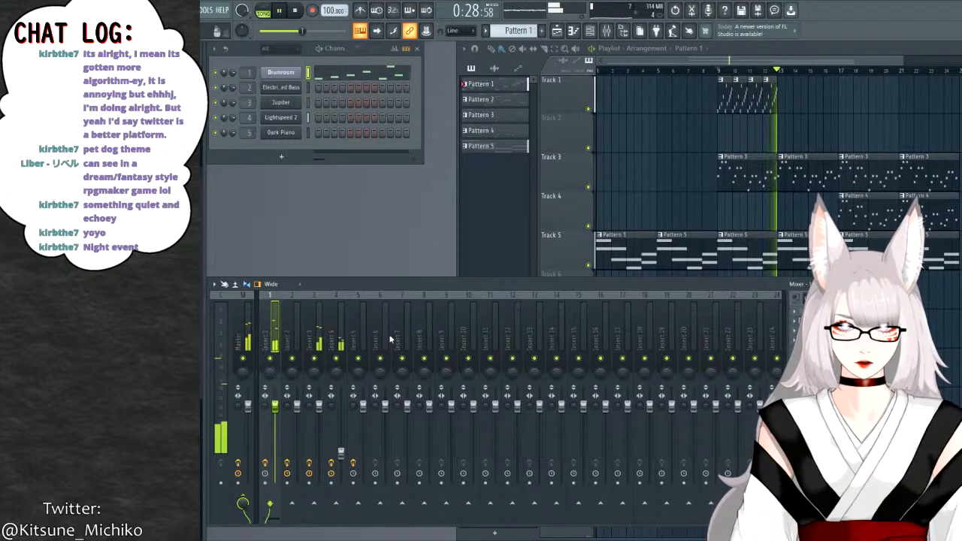
left_click(827, 311)
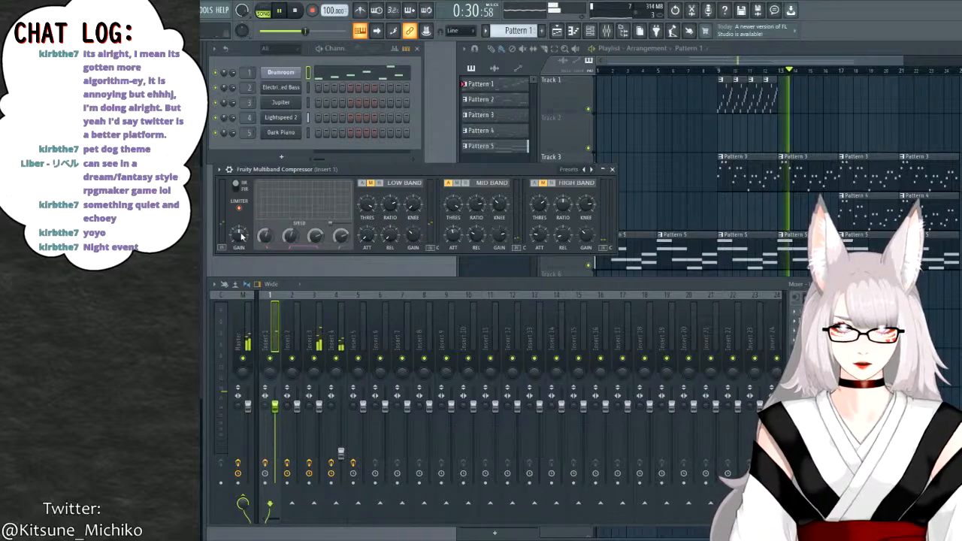
left_click(294, 11)
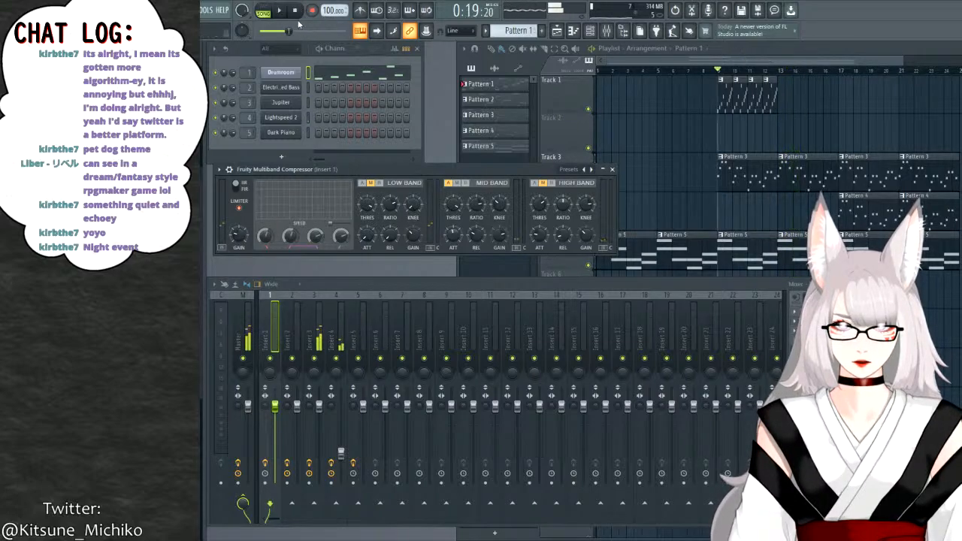
left_click(279, 10)
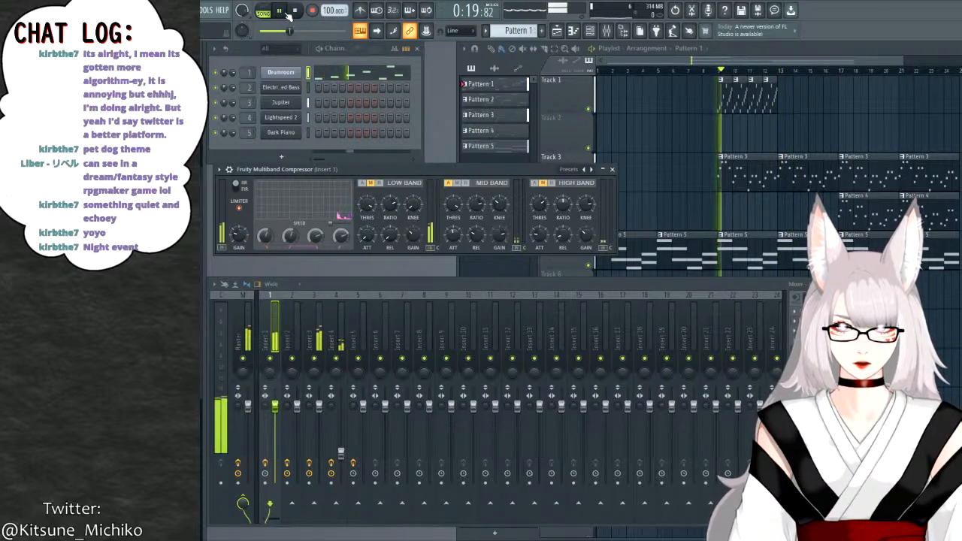
left_click(296, 11)
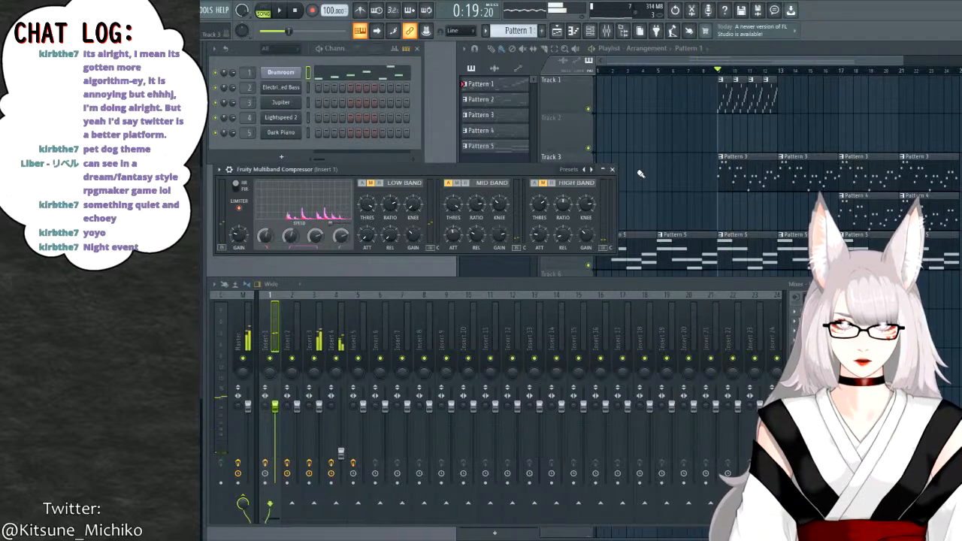
left_click(612, 169)
Look over the playlist arrangement around bars 9 to 25 and check the Electric Picked Bass preset in FLEX.
left_click(812, 62)
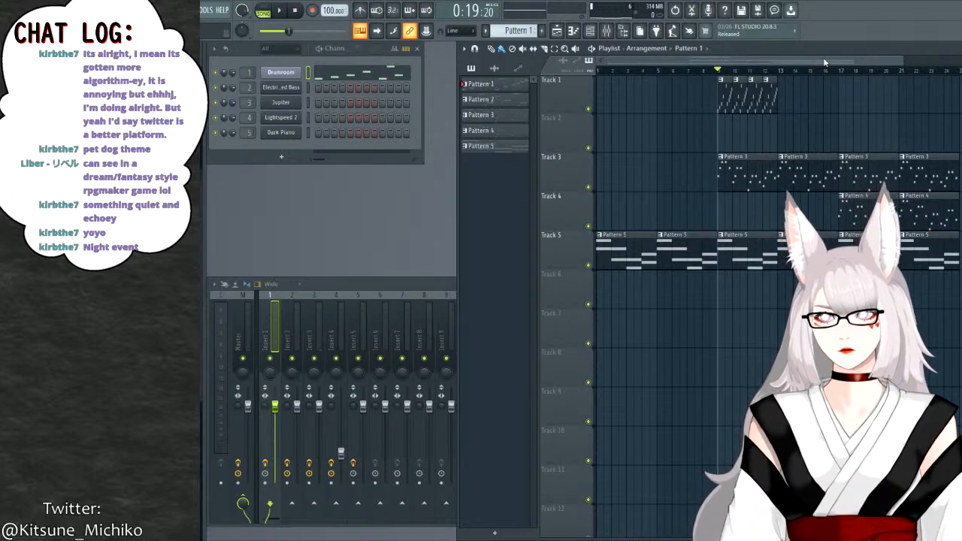
left_click_drag(817, 60, 890, 60)
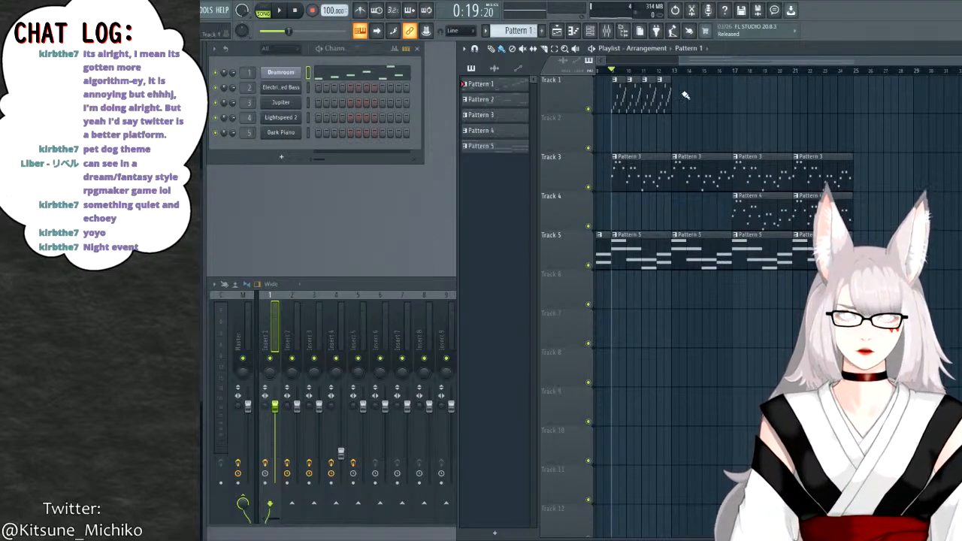
left_click(275, 88)
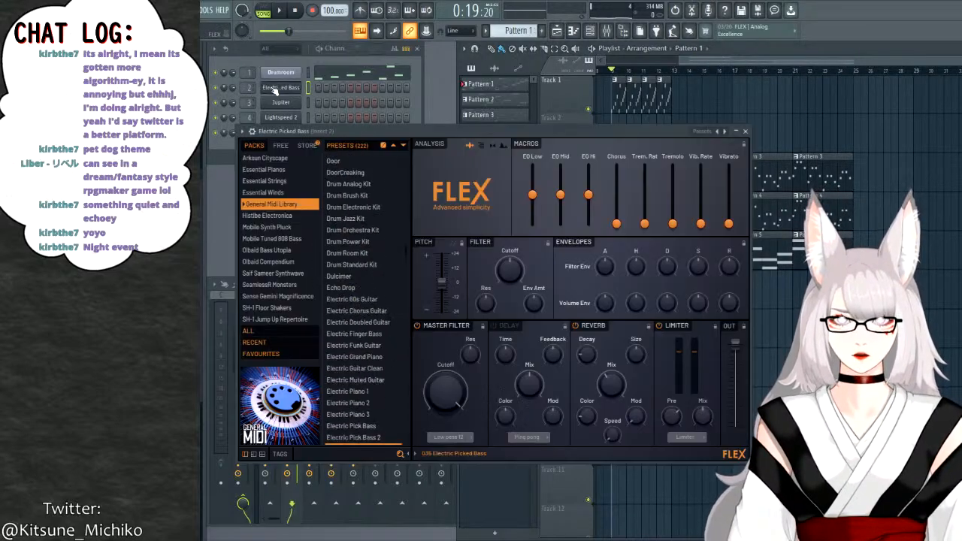
left_click(745, 132)
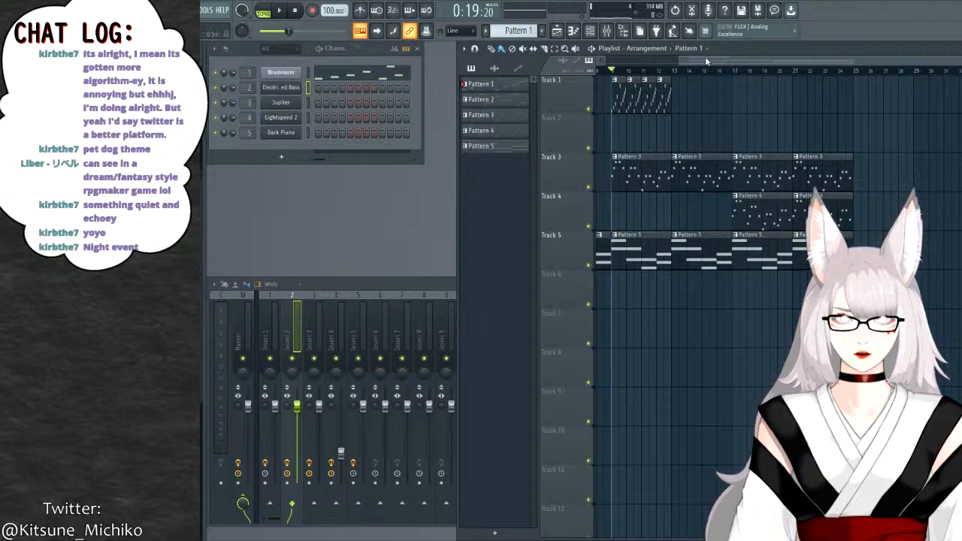
left_click_drag(707, 60, 664, 70)
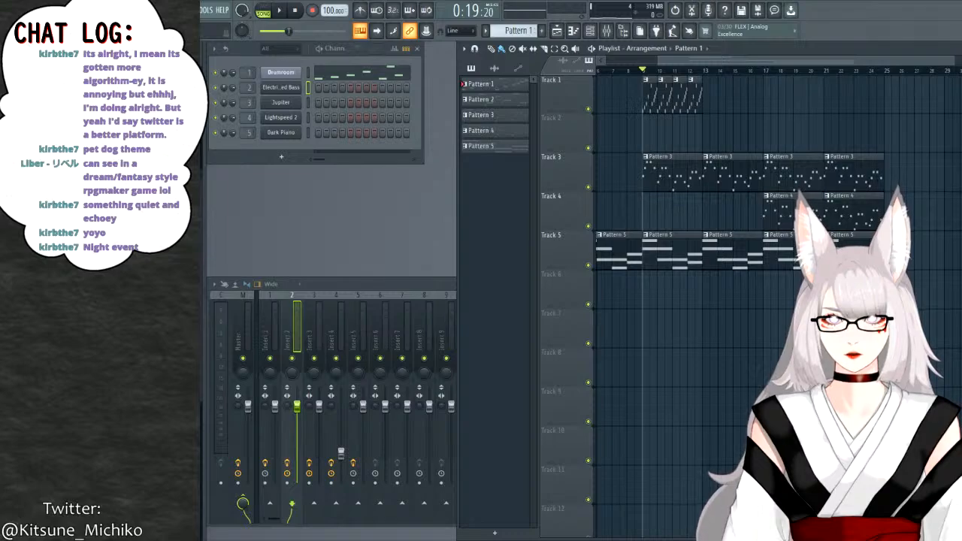
Open the 88 BPM project with the HQ Funk Kit, Acoustic and Steinway channels and play its song from the start.
key("ctrl+n")
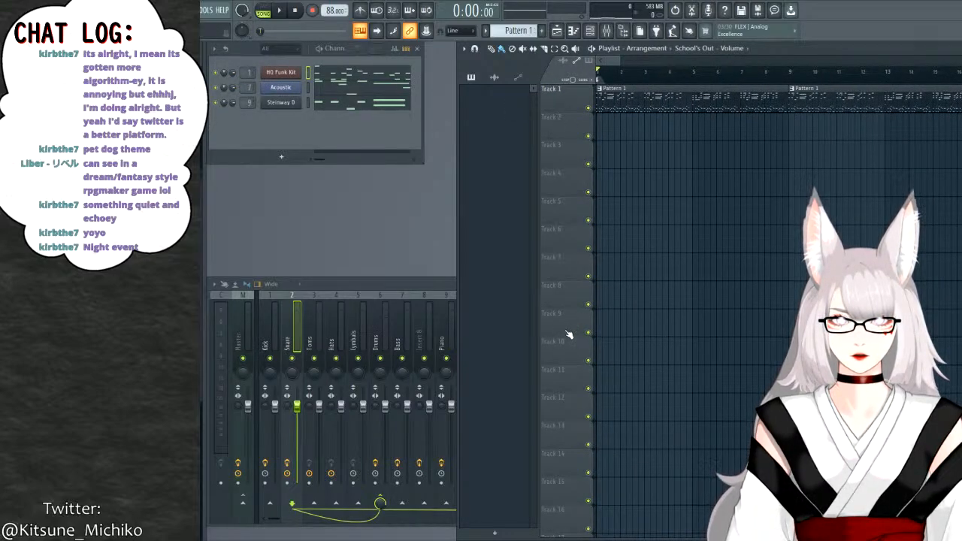
left_click(281, 11)
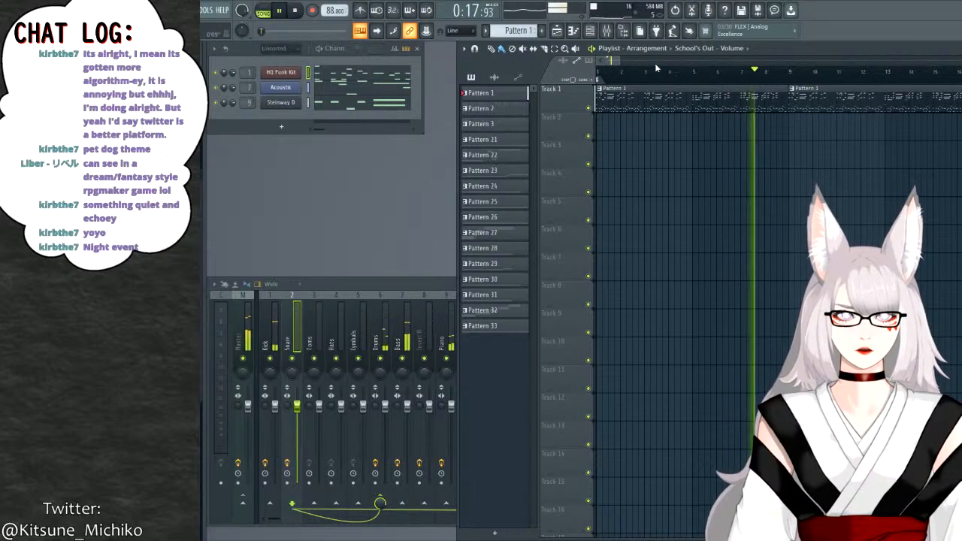
left_click_drag(616, 60, 622, 62)
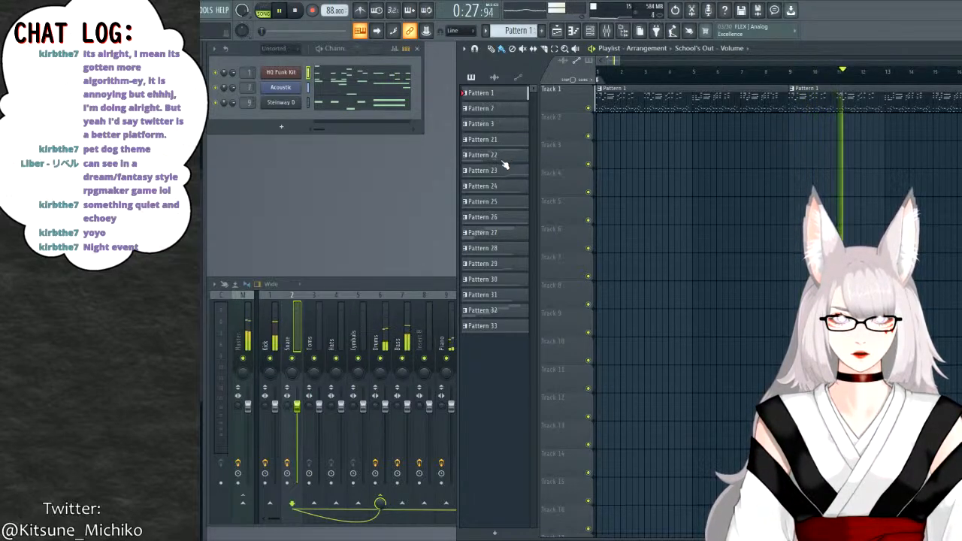
Audition Patterns 1, 3 and 21 to 24 individually in pattern mode, stop playback and return to song mode.
key("l")
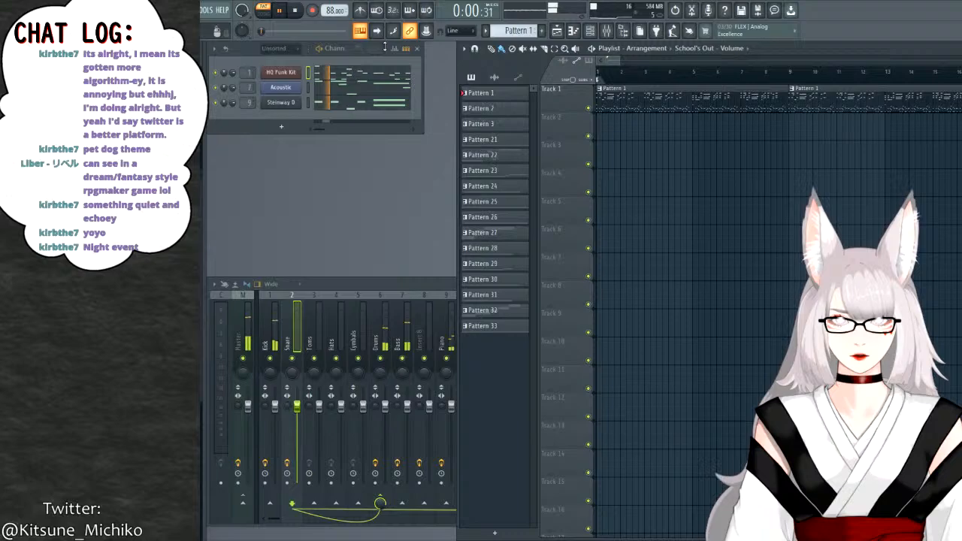
left_click(500, 124)
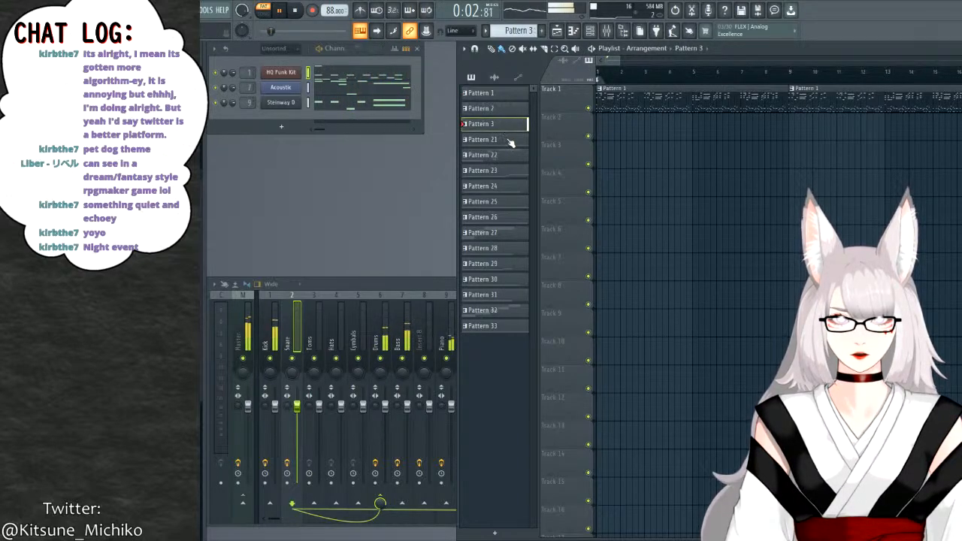
left_click(509, 143)
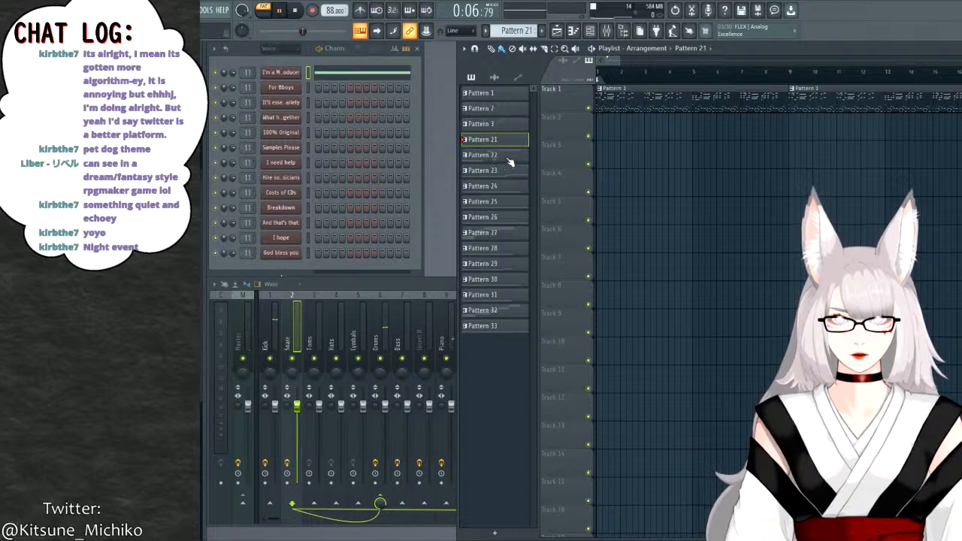
left_click(508, 158)
left_click(505, 173)
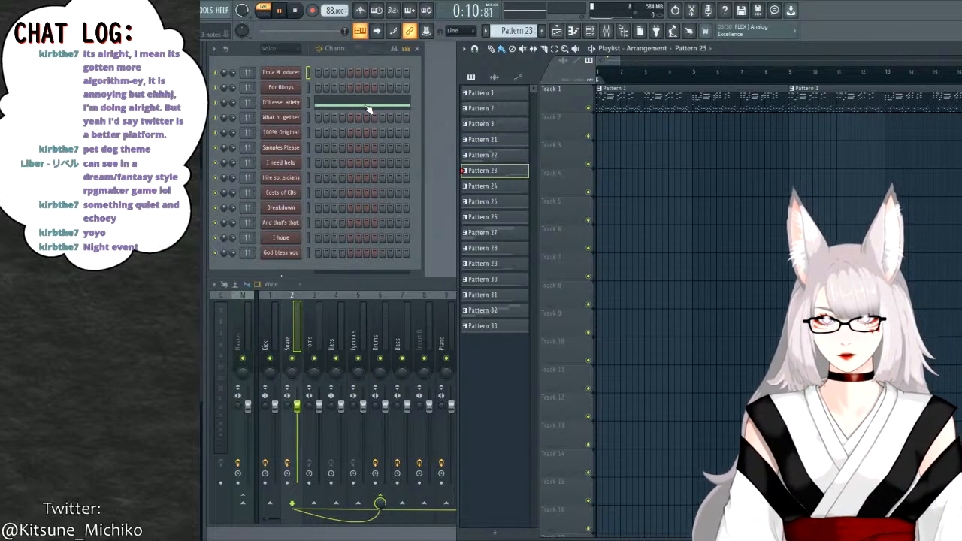
key("KP_Add")
key("KP_Add")
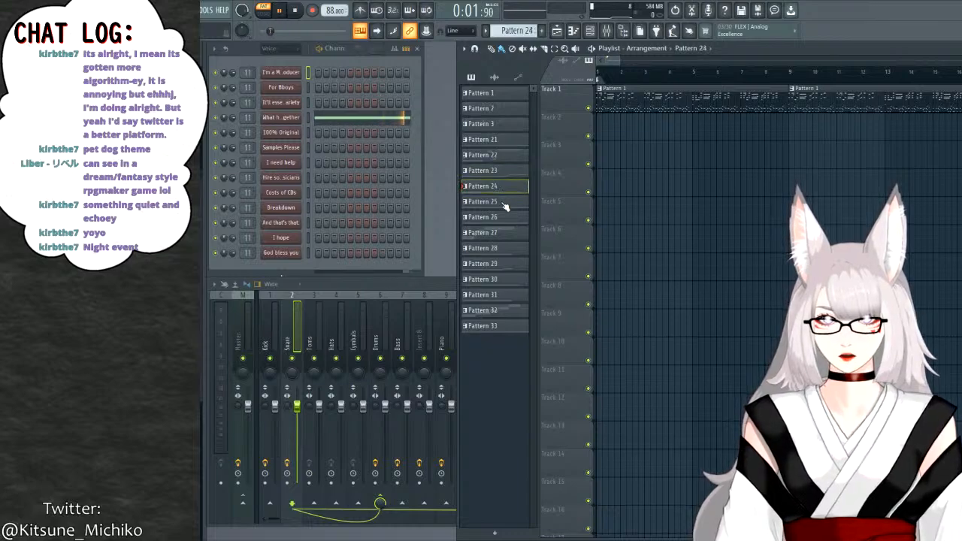
left_click(487, 93)
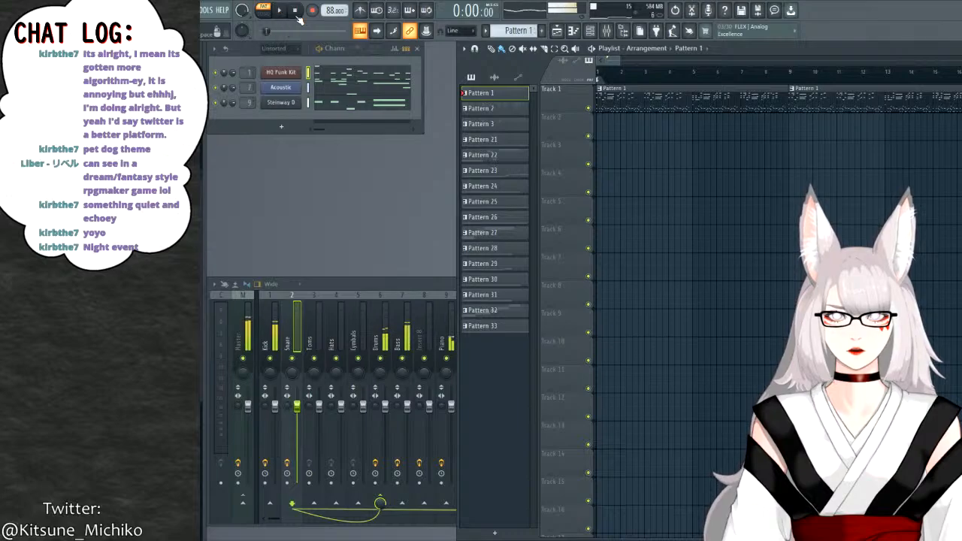
left_click(297, 12)
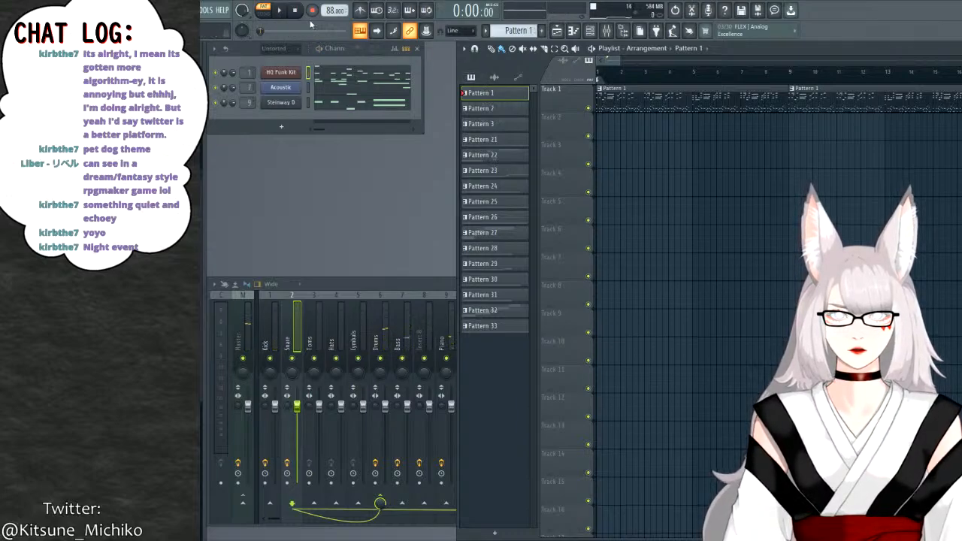
left_click(263, 14)
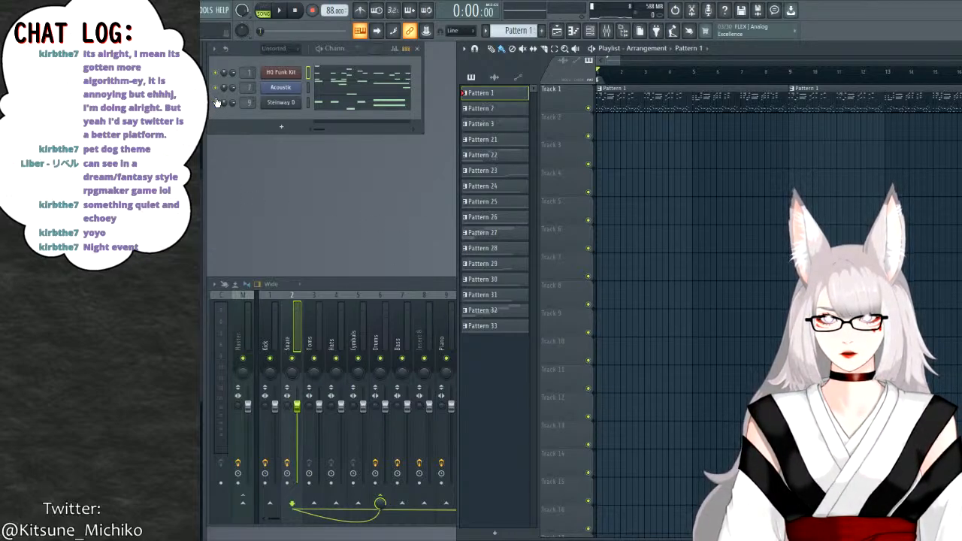
Open the 84 BPM project with acoustic drums, Bass and Rhodes, play its song from the start and stop playback.
key("ctrl+n")
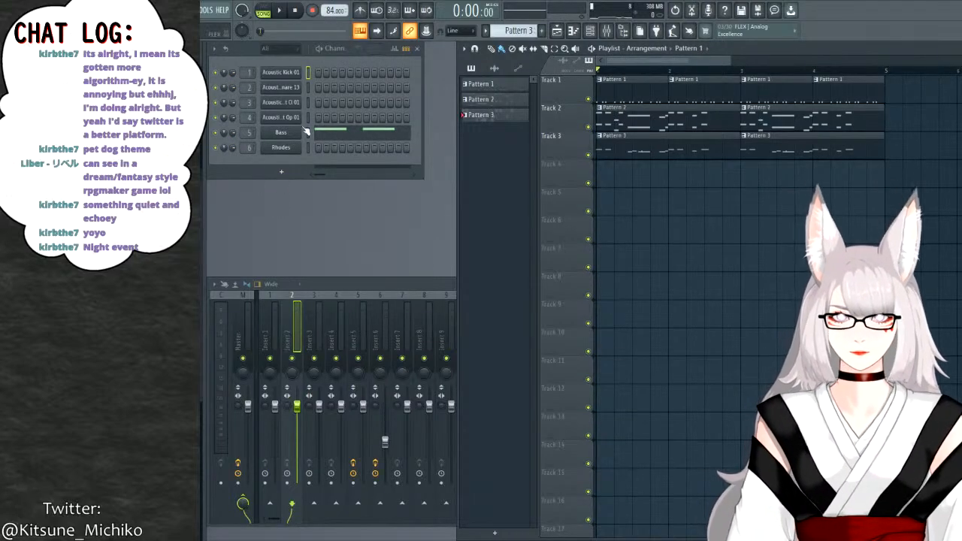
key("space")
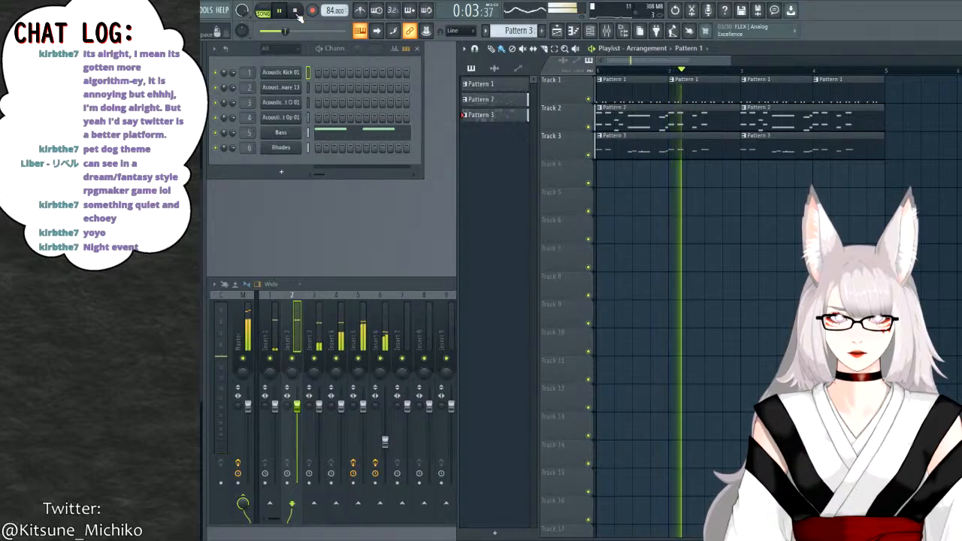
left_click(295, 12)
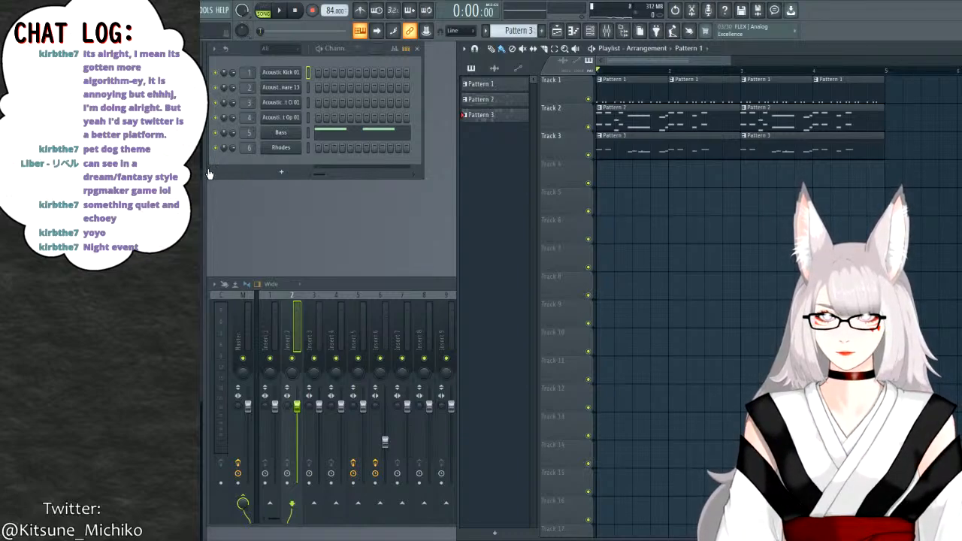
Open the 80 BPM project with the HQ Funk Kit and Dark Piano, play Pattern 2, close the FL Keys window and stop playback.
key("ctrl+n")
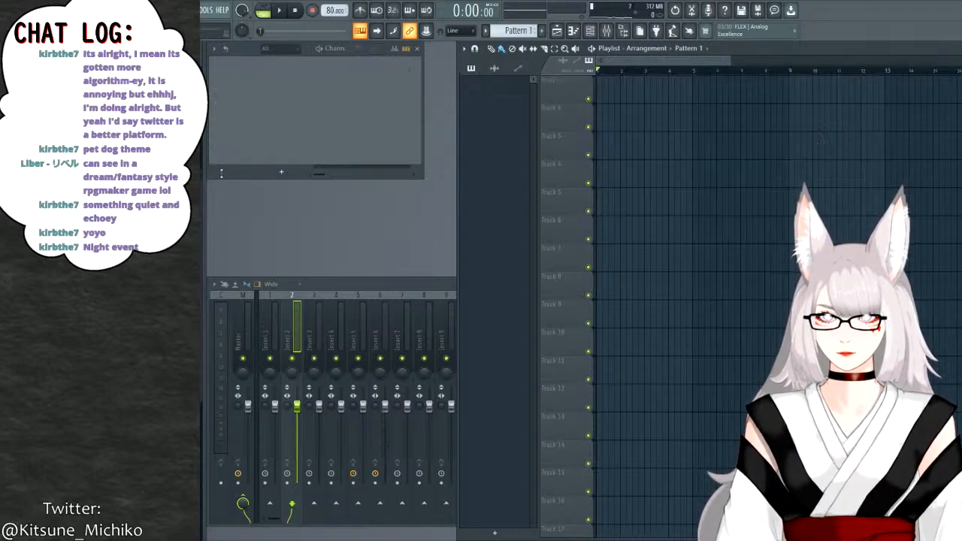
left_click(280, 10)
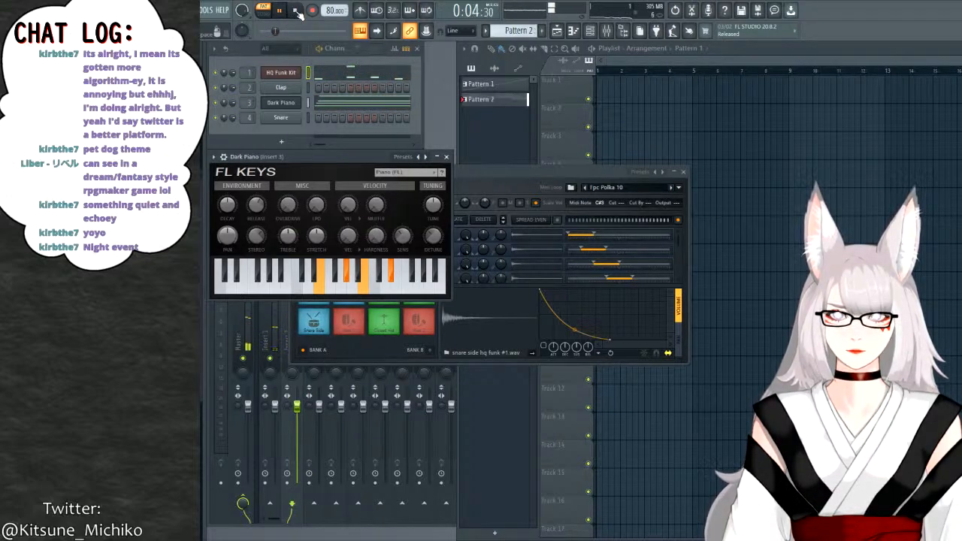
left_click(446, 156)
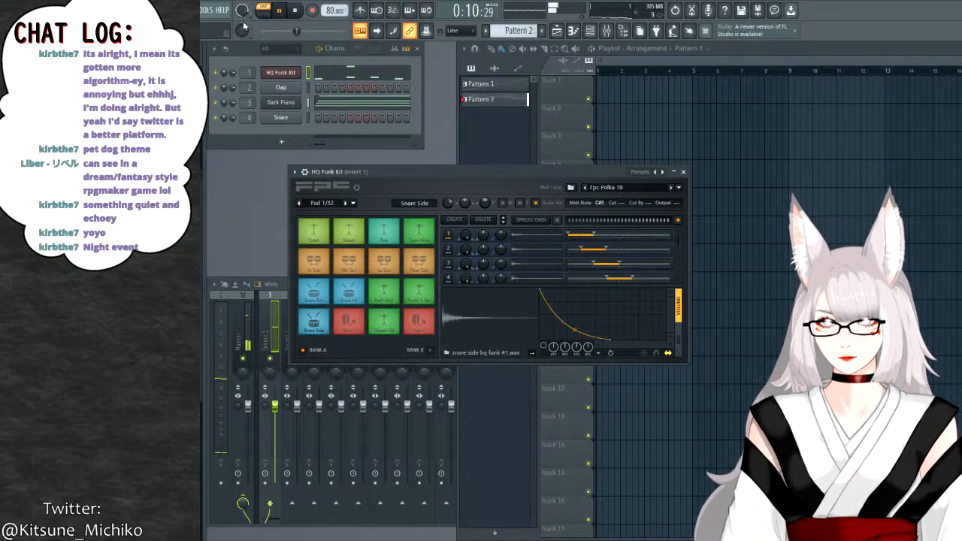
left_click(296, 11)
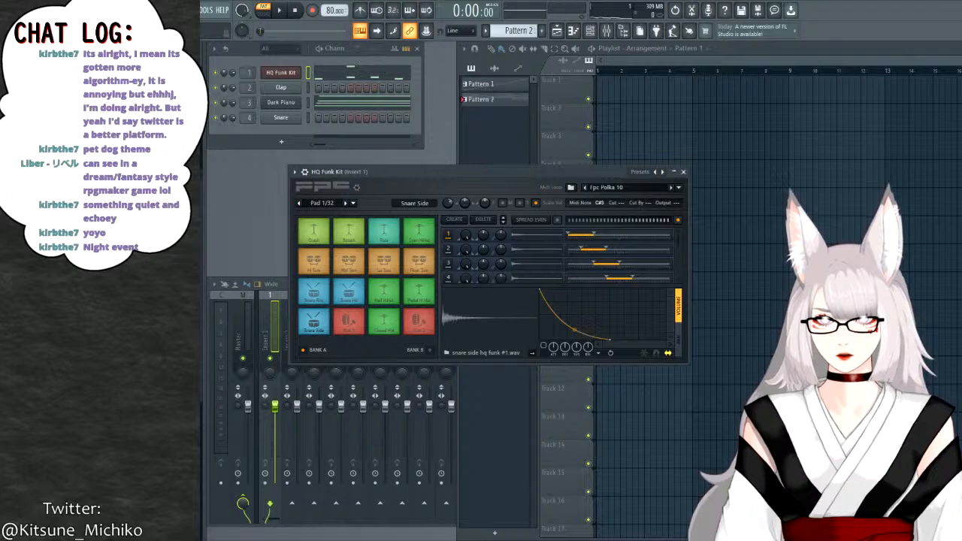
Open the 140 BPM project with the HQ Jazz Kit, play Pattern 1 and bring the playlist in front of the compressor.
key("ctrl+n")
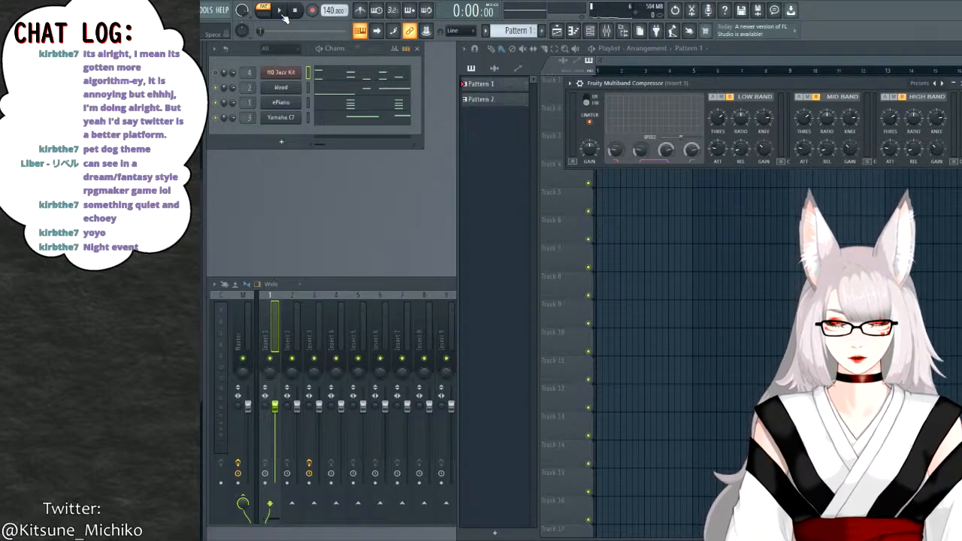
left_click(280, 12)
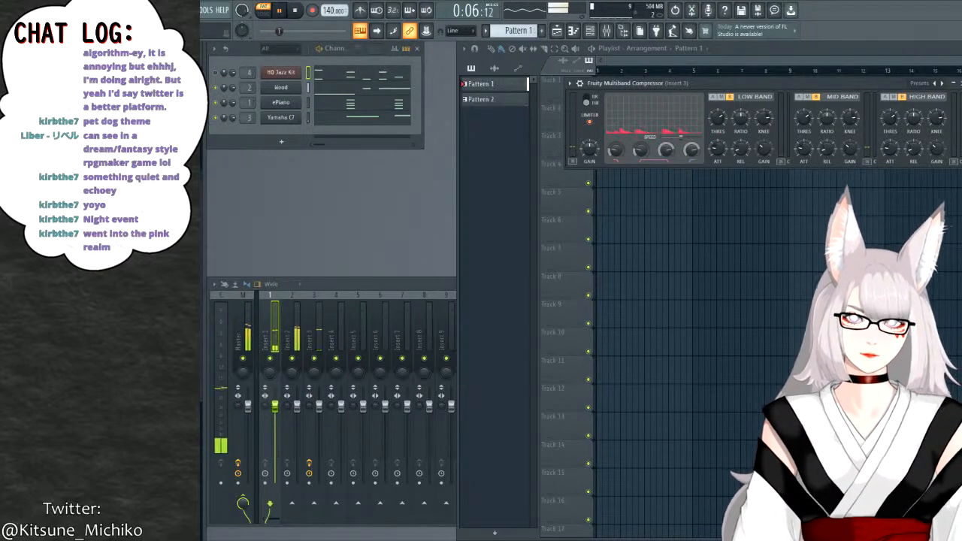
left_click(750, 49)
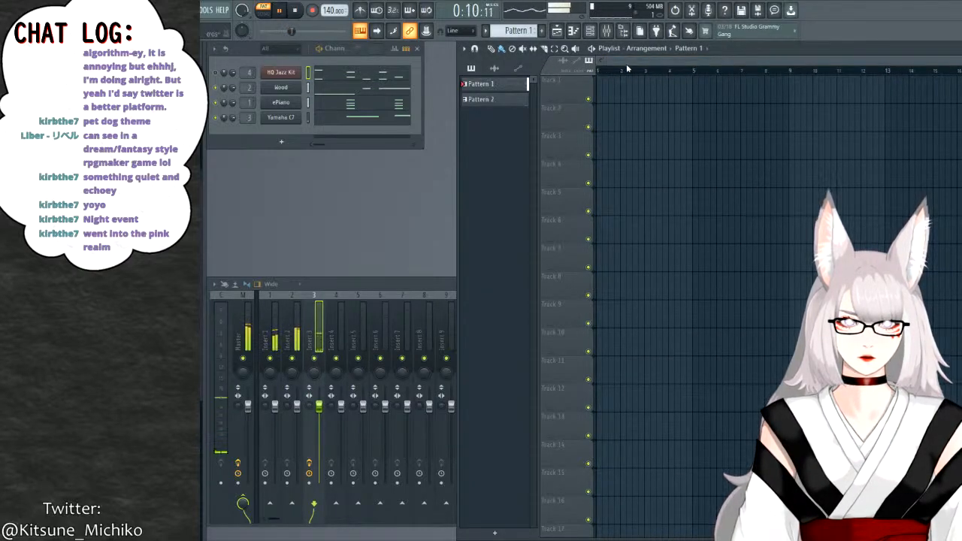
Audition Pattern 2 of the 140 BPM project in pattern mode, try song mode and stop playback.
left_click(492, 99)
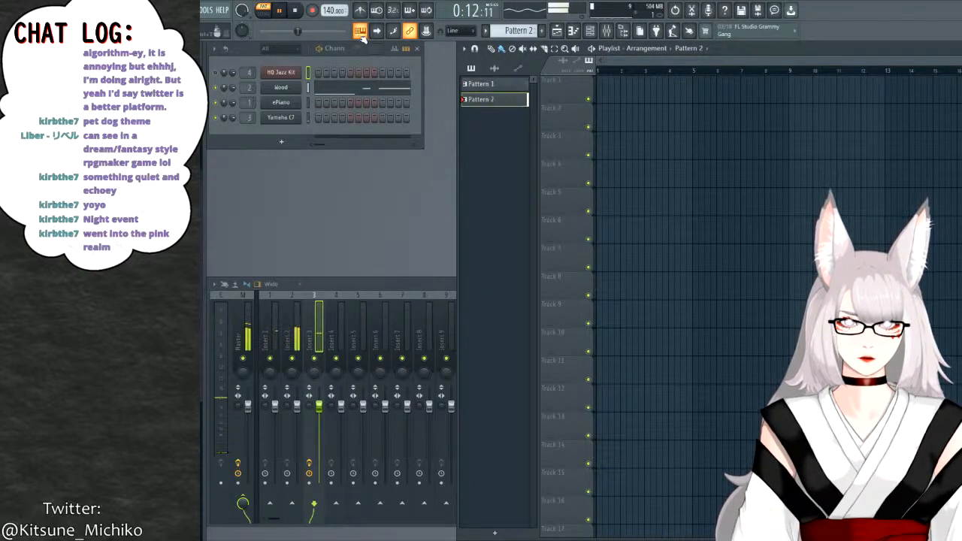
left_click(263, 11)
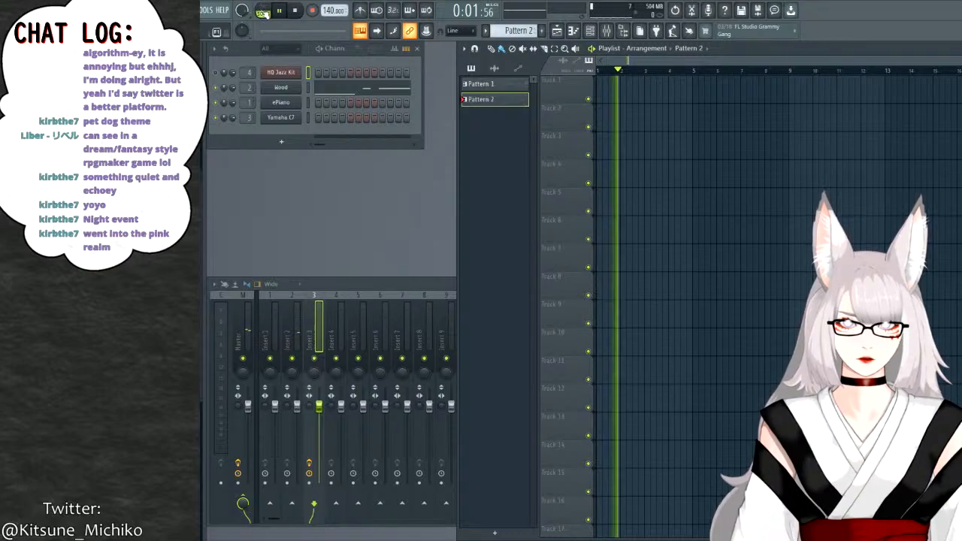
key("space")
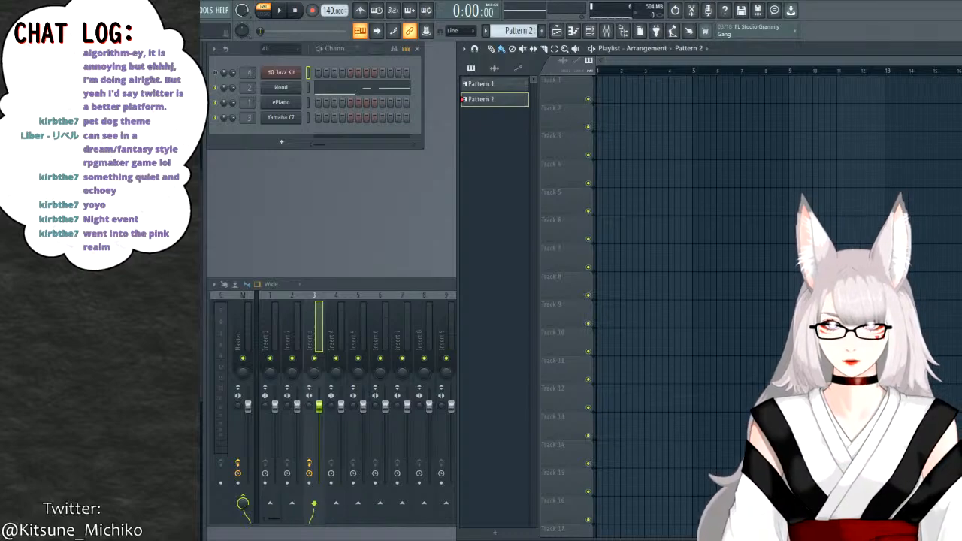
Open the 100 BPM project with Drumroom, Jupiter and Dark Piano and clear all pattern clips from the playlist.
key("ctrl+n")
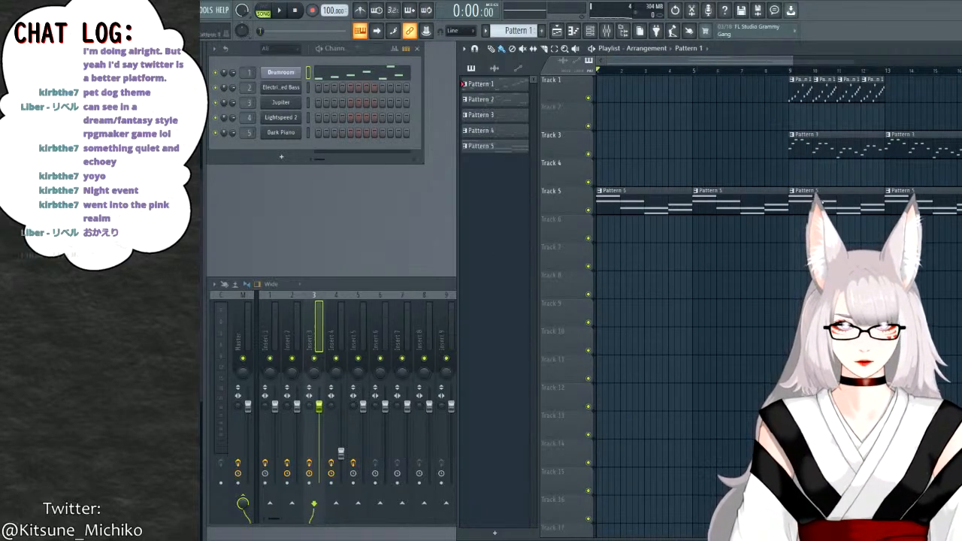
scroll(797, 237, "down", 3)
left_click_drag(773, 271, 597, 104)
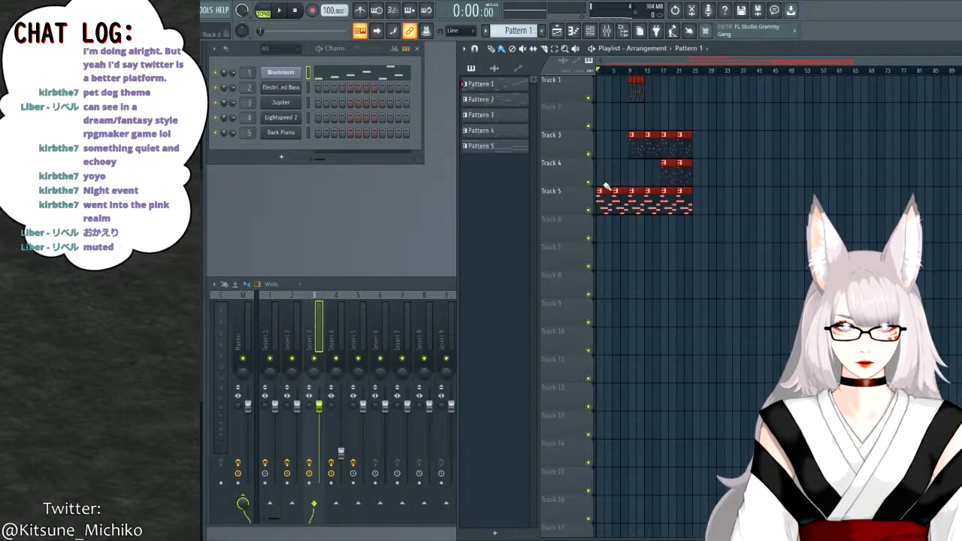
key("Delete")
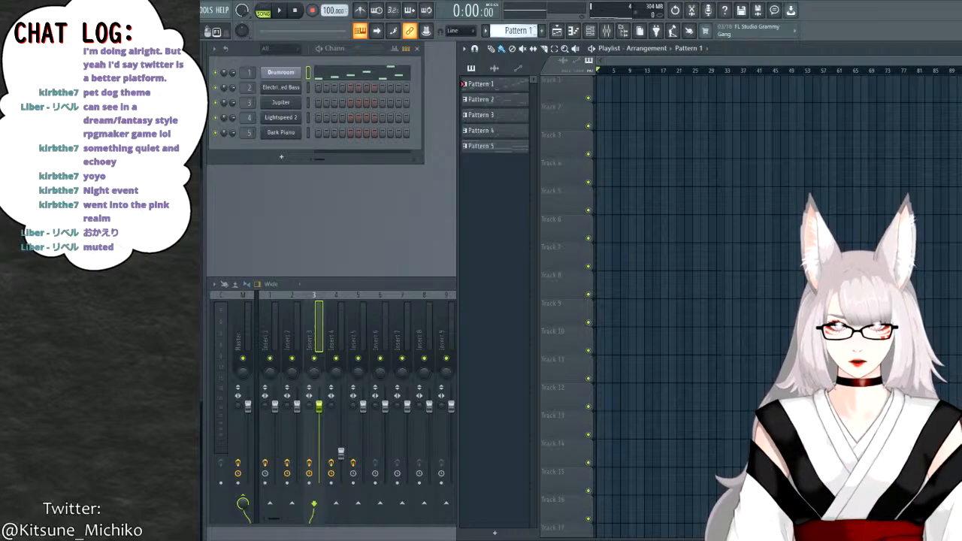
Open the Drumroom notes of Pattern 1 in the piano roll and audition them in pattern mode.
left_click(356, 78)
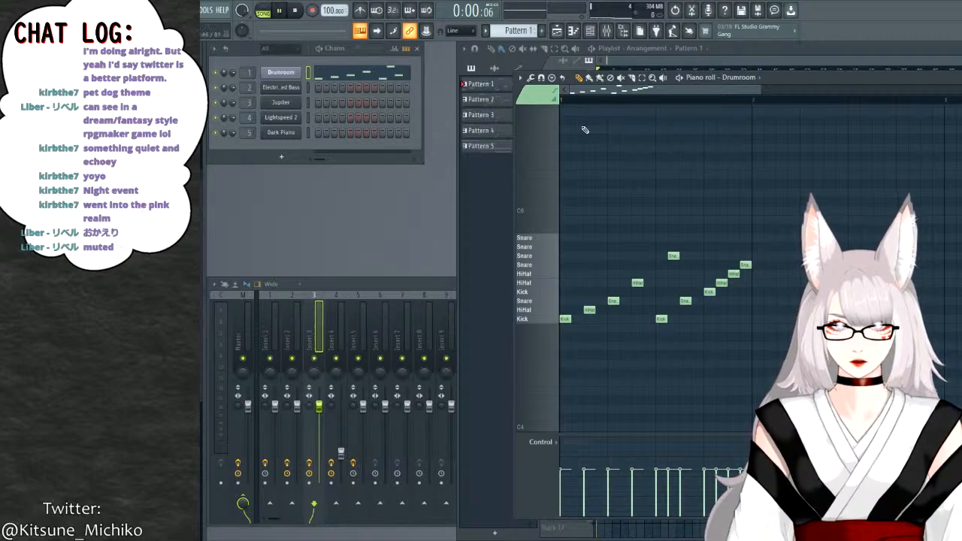
left_click(264, 10)
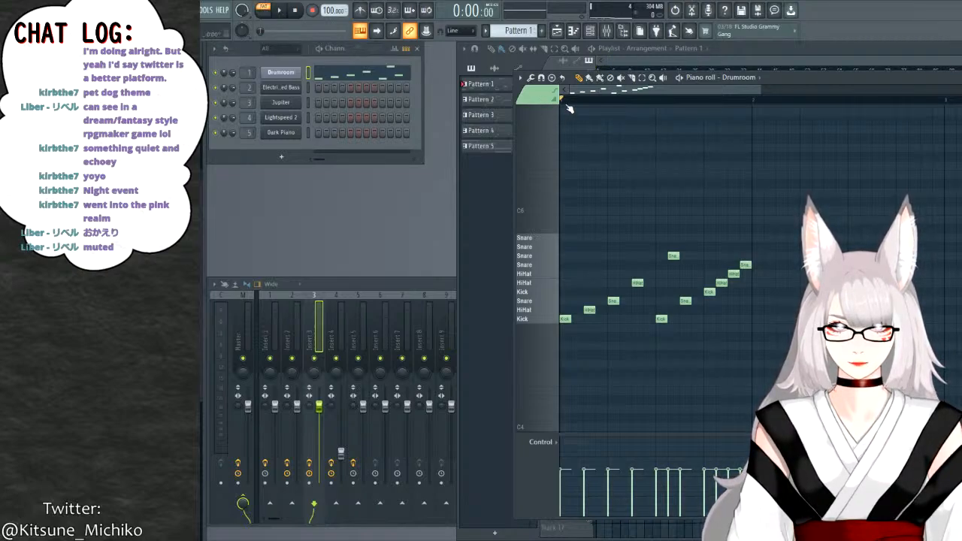
key("space")
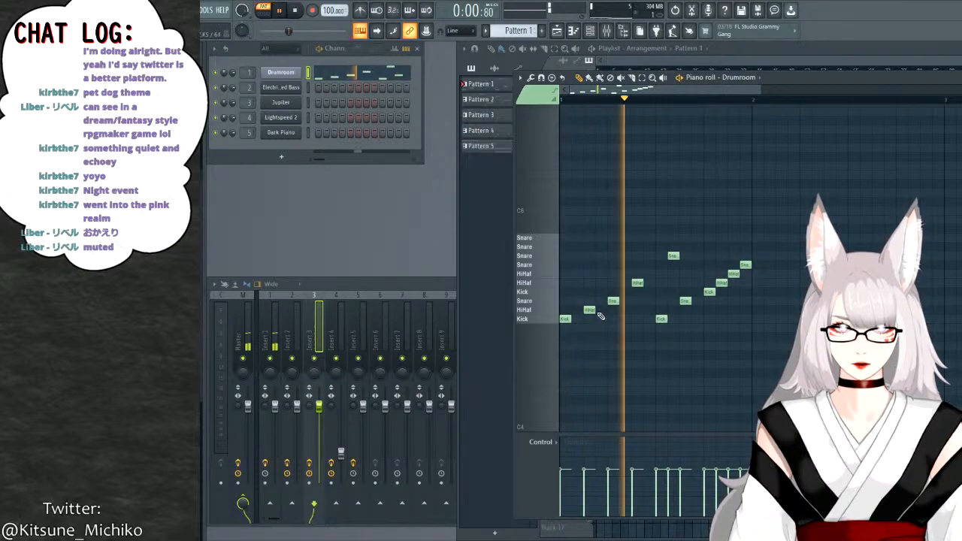
key("space")
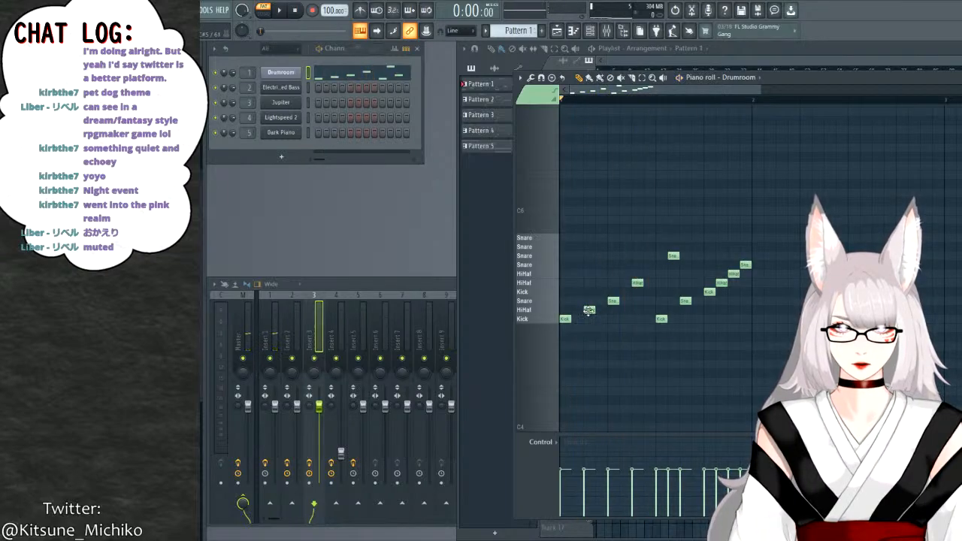
left_click(295, 89)
left_click(734, 92)
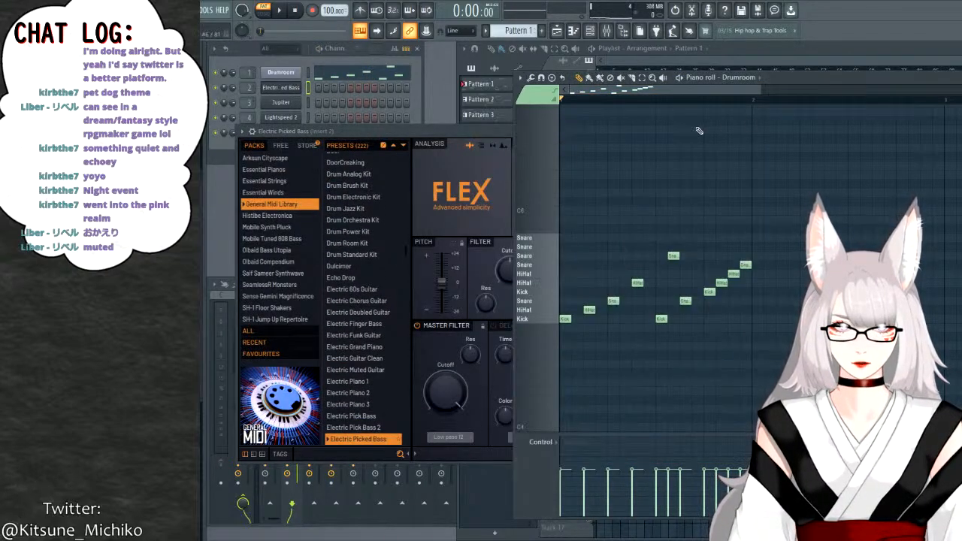
left_click(470, 134)
left_click(744, 131)
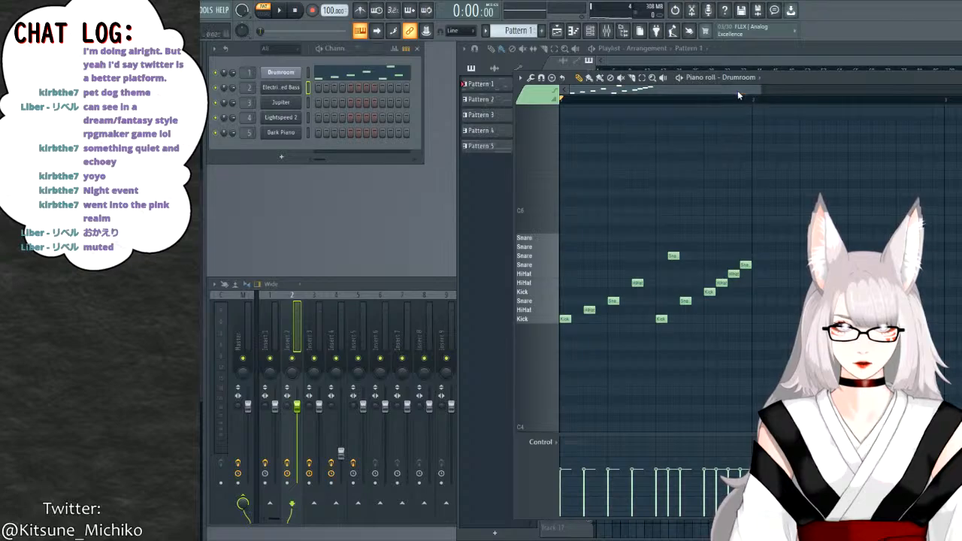
Duplicate the one-bar Drumroom beat in Pattern 1 until it fills eight bars, deselect the notes and audition the result.
key("ctrl+z")
scroll(705, 188, "down", 4)
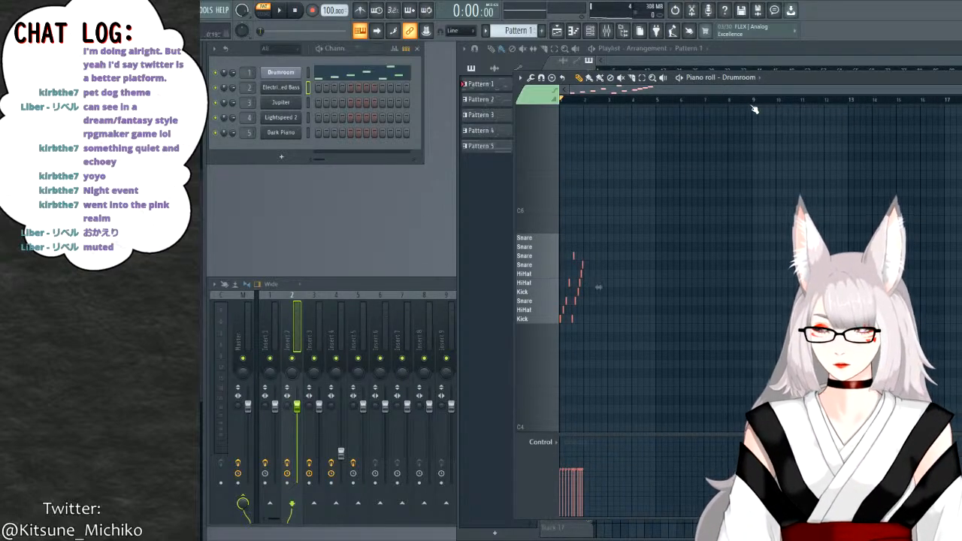
left_click_drag(703, 91, 837, 90)
key("ctrl+a")
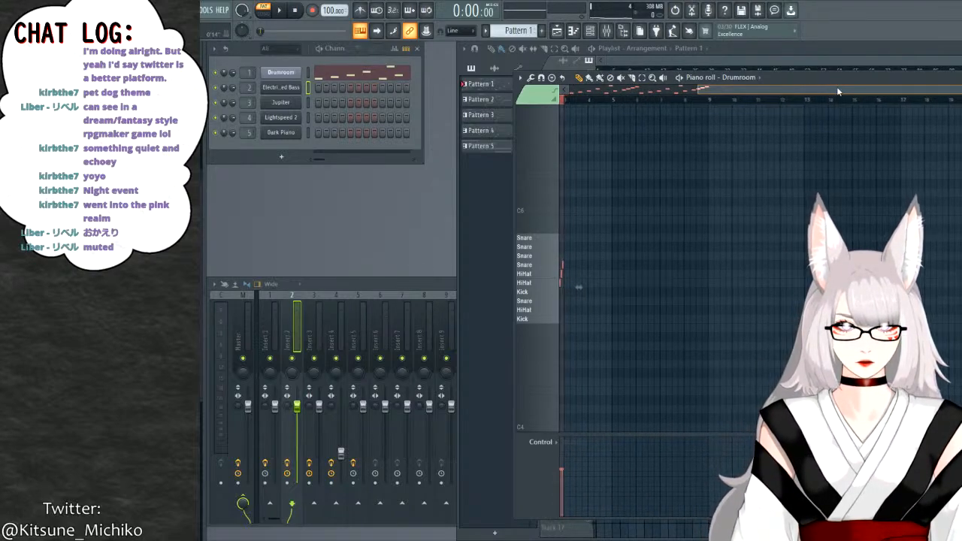
key("ctrl+a")
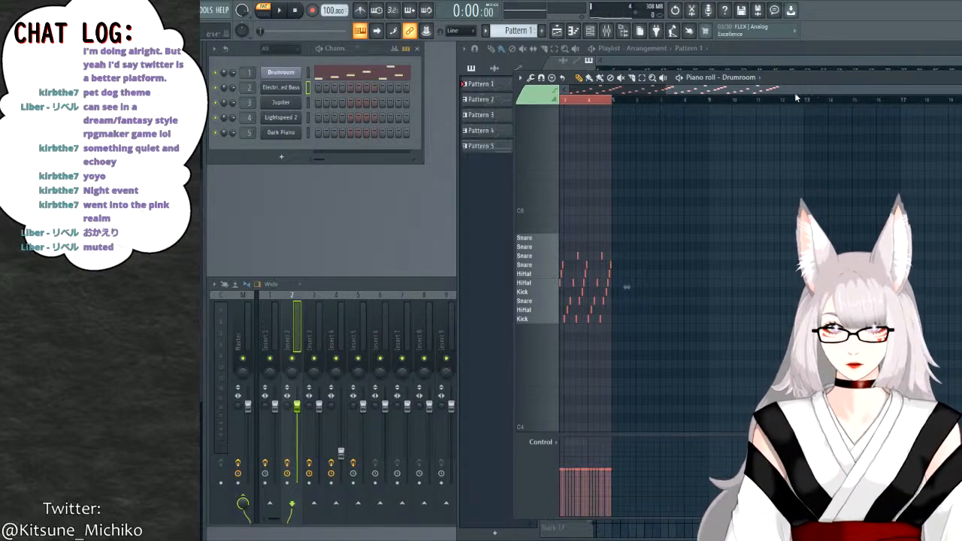
left_click_drag(785, 90, 580, 182)
key("ctrl+b")
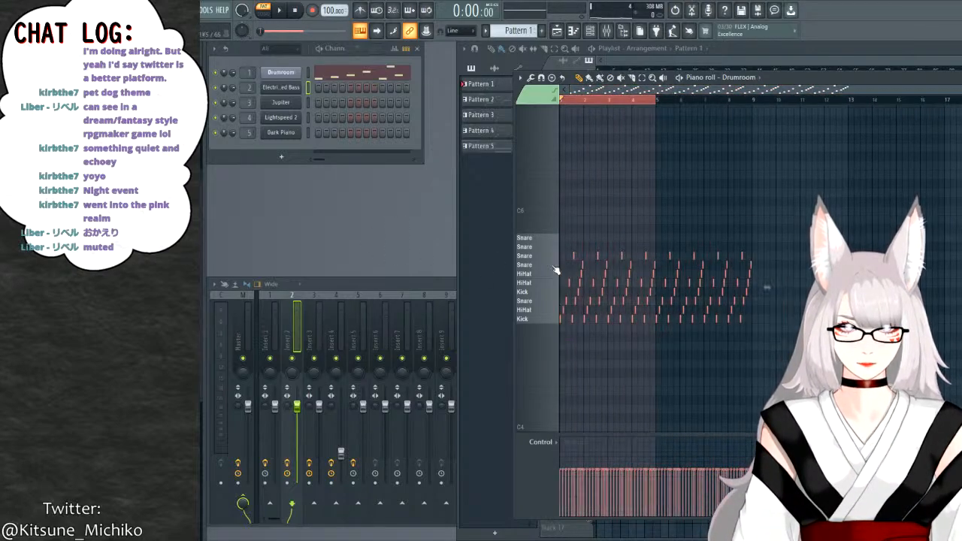
key("ctrl+d")
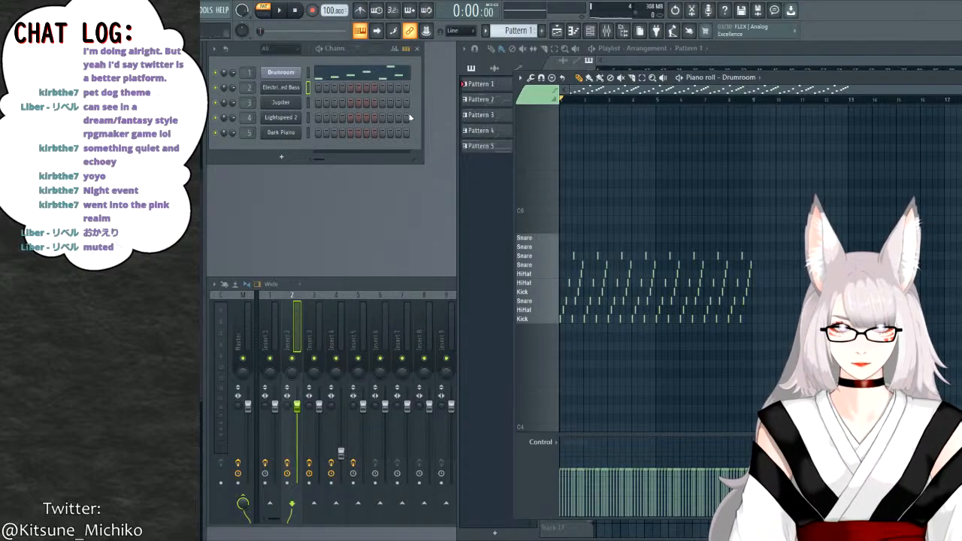
key("space")
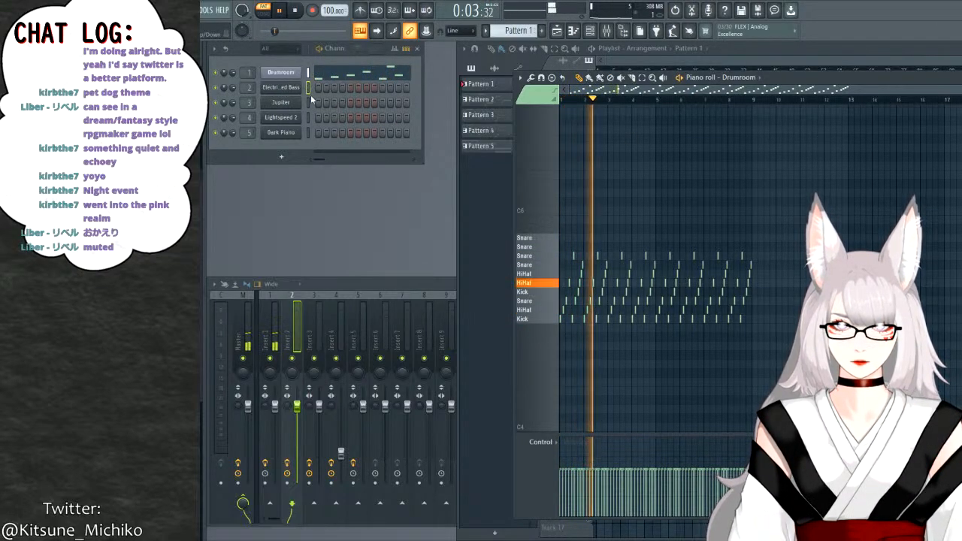
key("space")
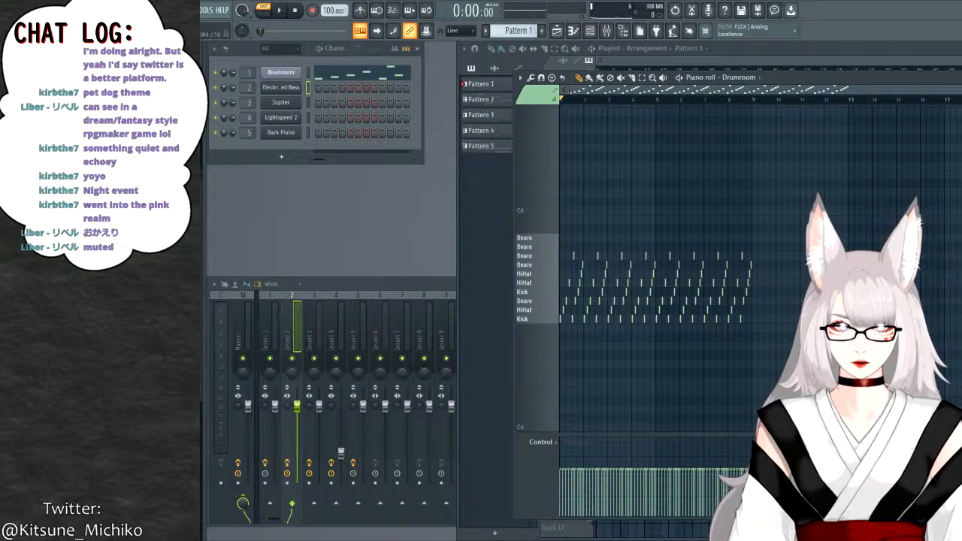
Move the whole Drumroom beat in Pattern 1 so that it starts at bar 9.
key("ctrl+a")
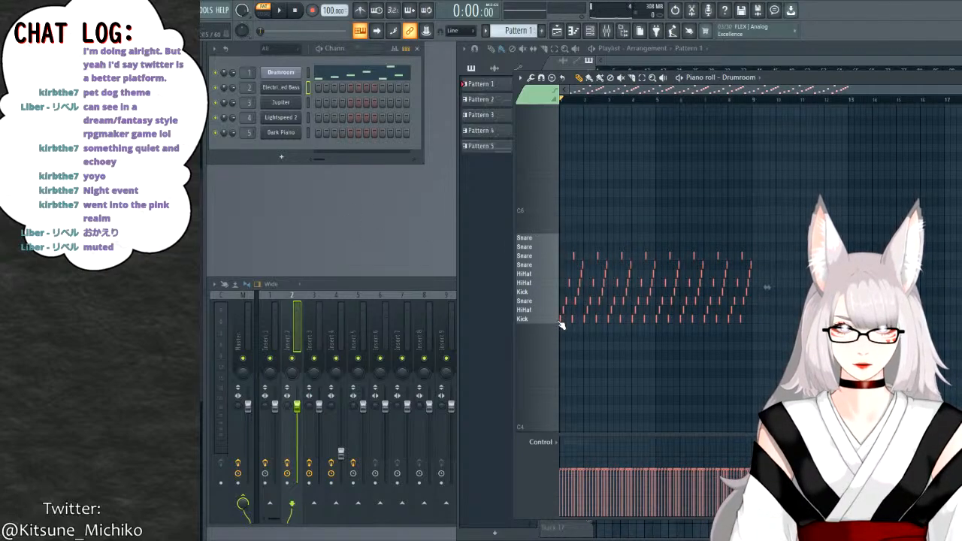
left_click_drag(560, 319, 778, 319)
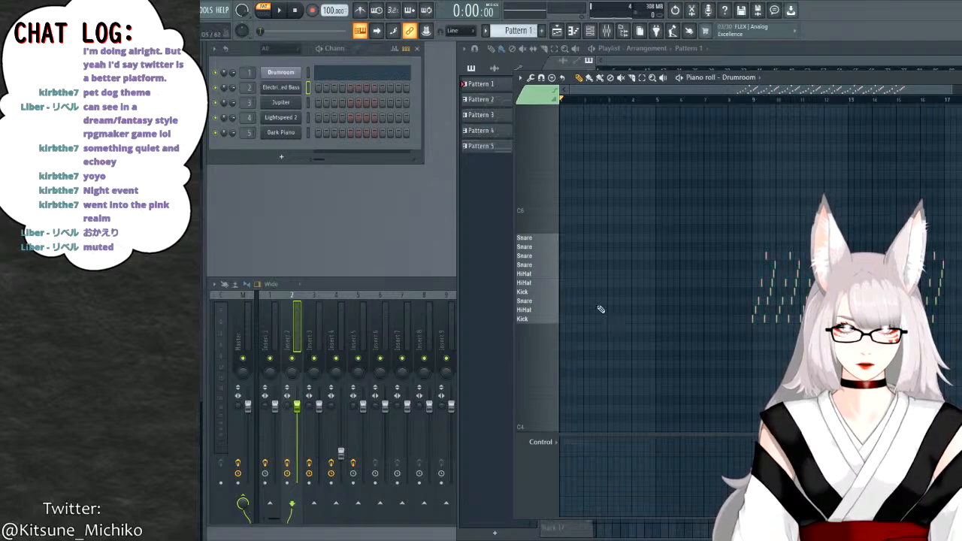
Check the Electric Picked Bass sound and its Pattern 1 piano roll, and view the Jupiter melody of Pattern 3.
left_click(279, 88)
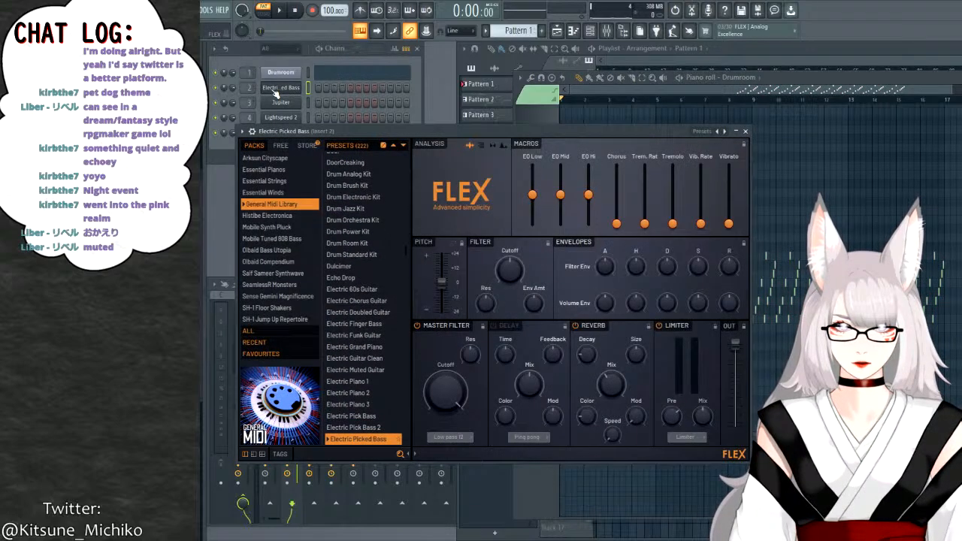
left_click(745, 132)
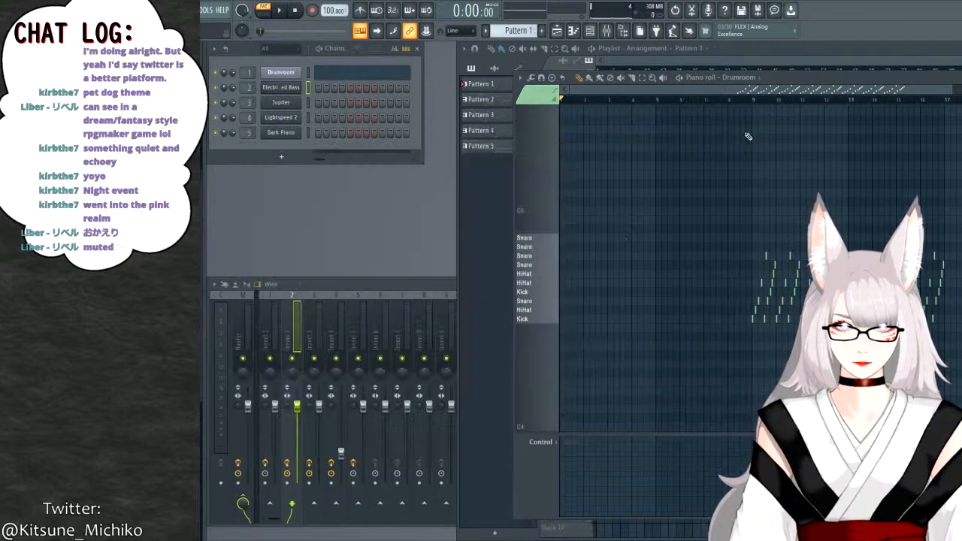
left_click(311, 88)
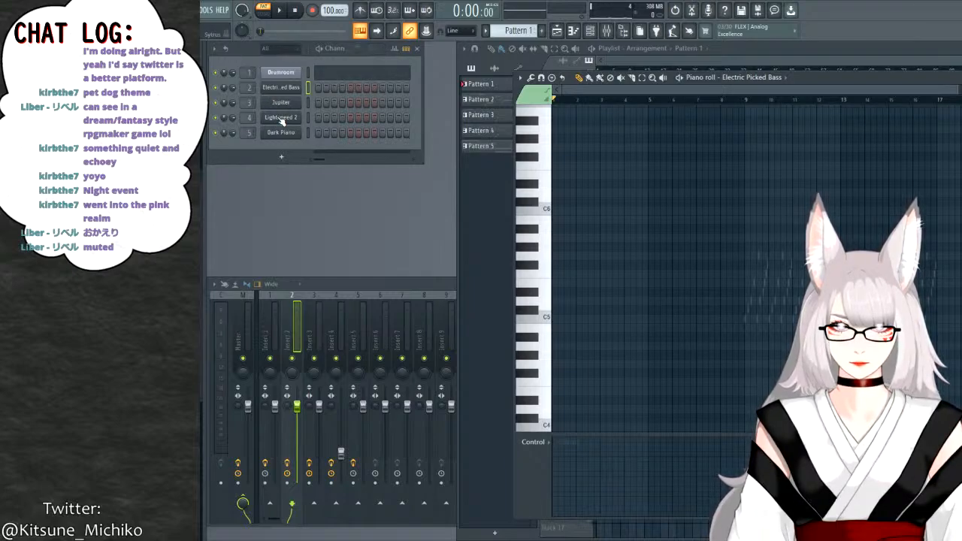
scroll(529, 30, "down", 2)
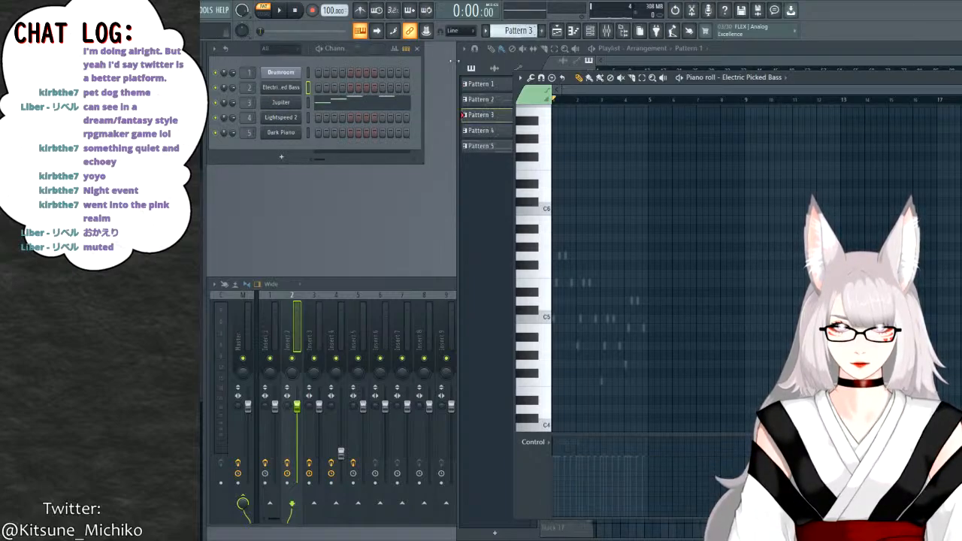
left_click(365, 103)
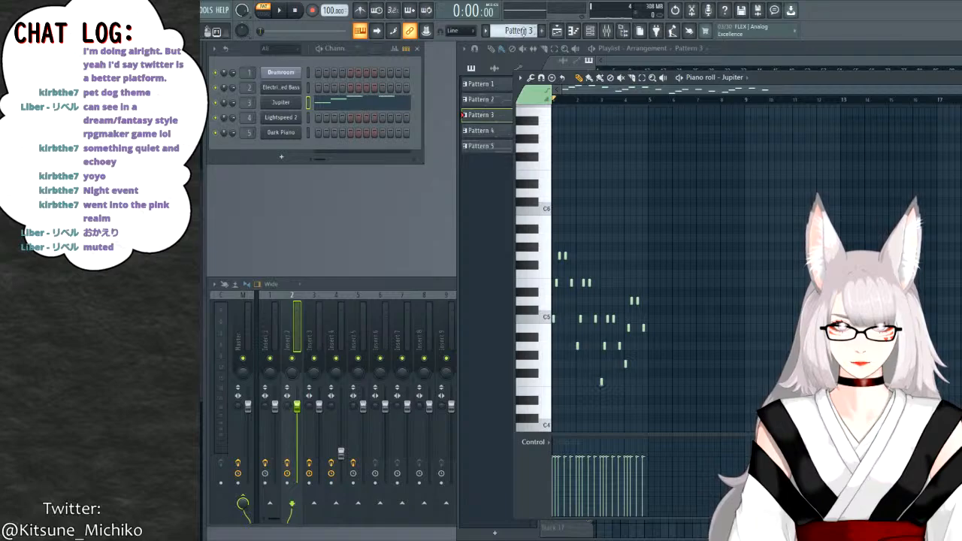
Copy the Lightspeed 2 chords from Pattern 5 into Pattern 1 at bar 1 and audition them.
scroll(519, 31, "down", 1)
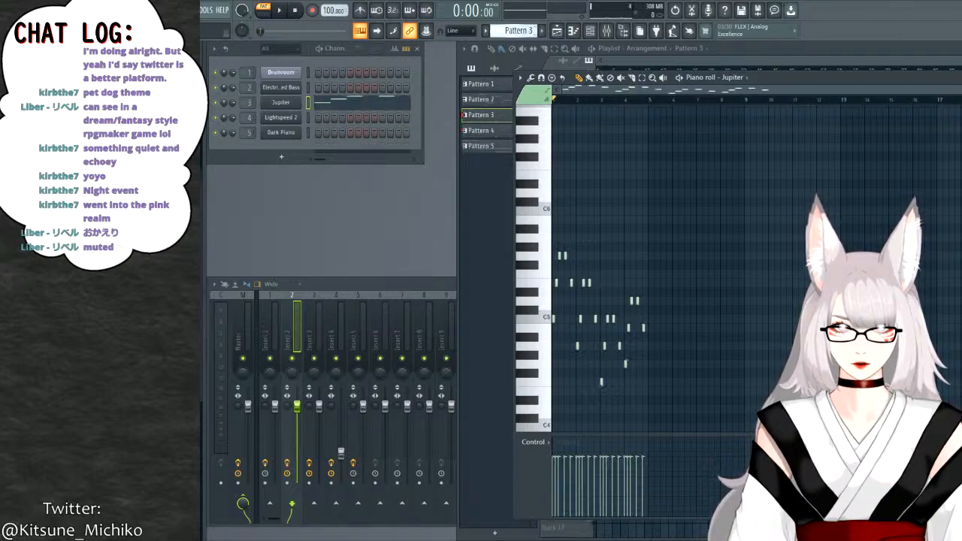
scroll(519, 31, "down", 1)
left_click(342, 124)
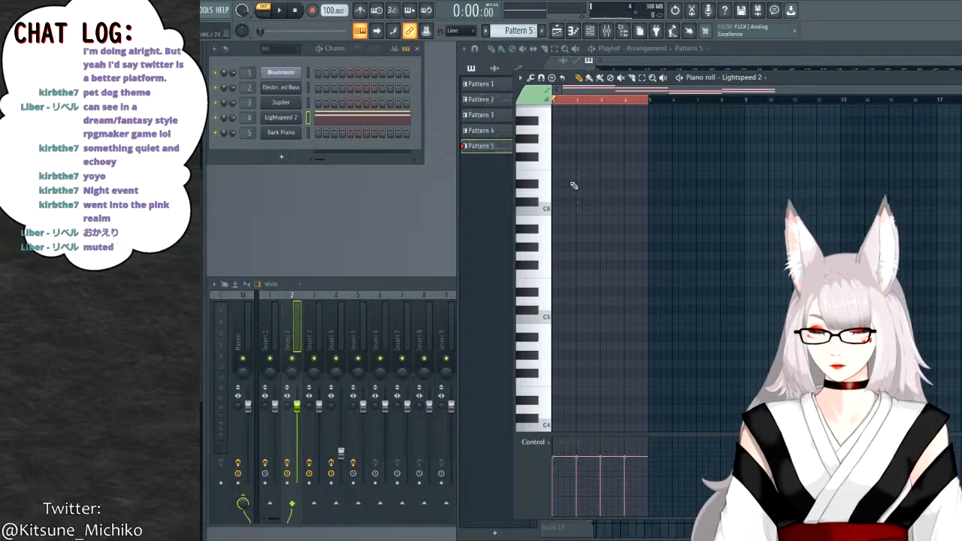
scroll(519, 31, "up", 4)
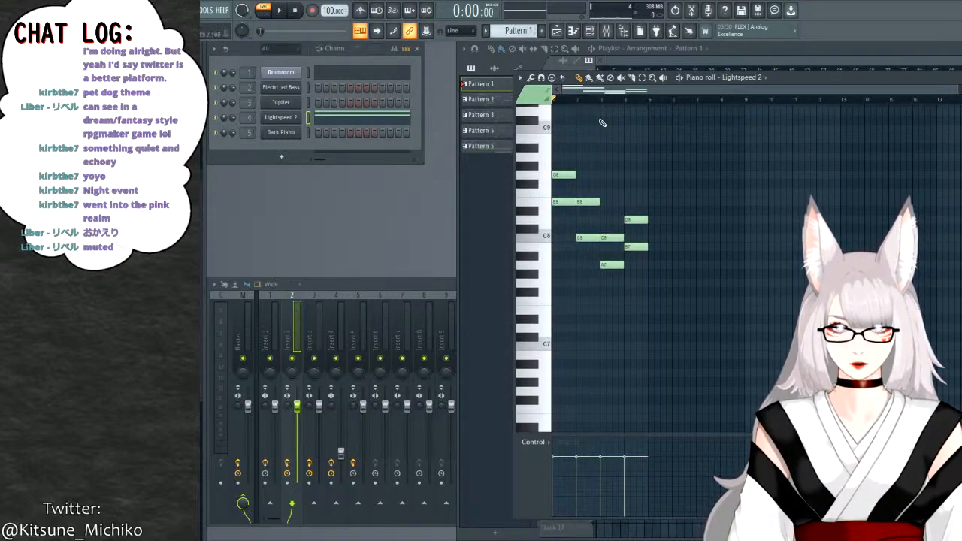
key("space")
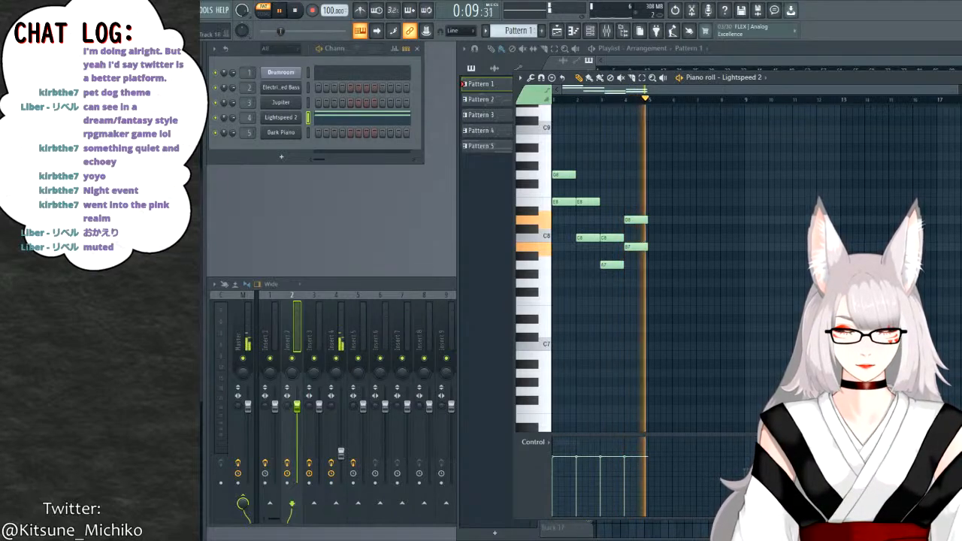
key("space")
Duplicate the four-bar Lightspeed 2 chords in Pattern 1 to fill eight bars, play them back and stop playback.
key("ctrl+a")
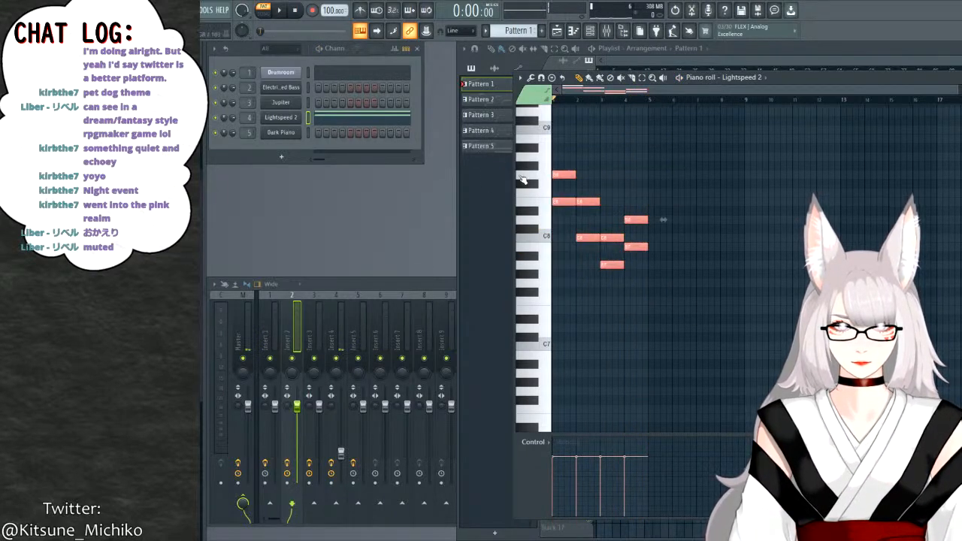
key("ctrl+b")
key("ctrl+d")
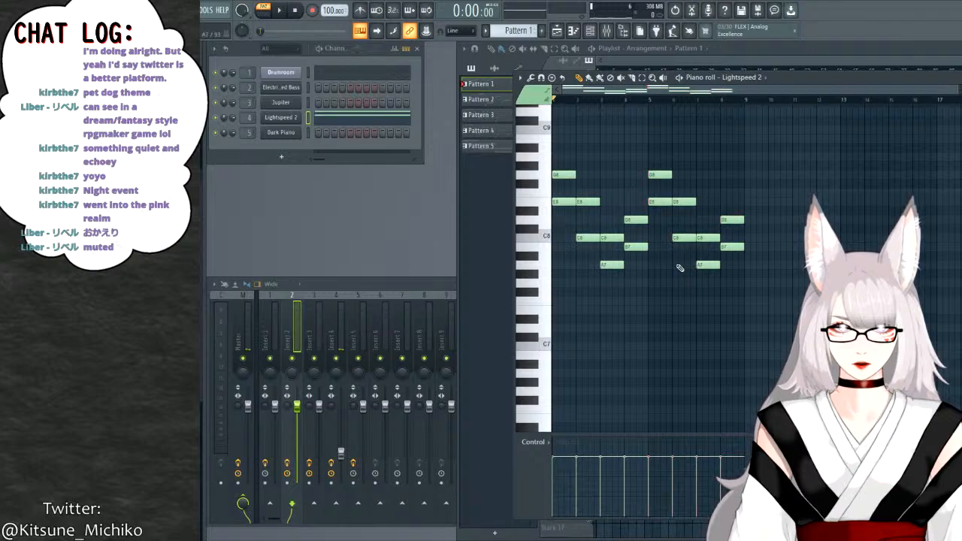
key("space")
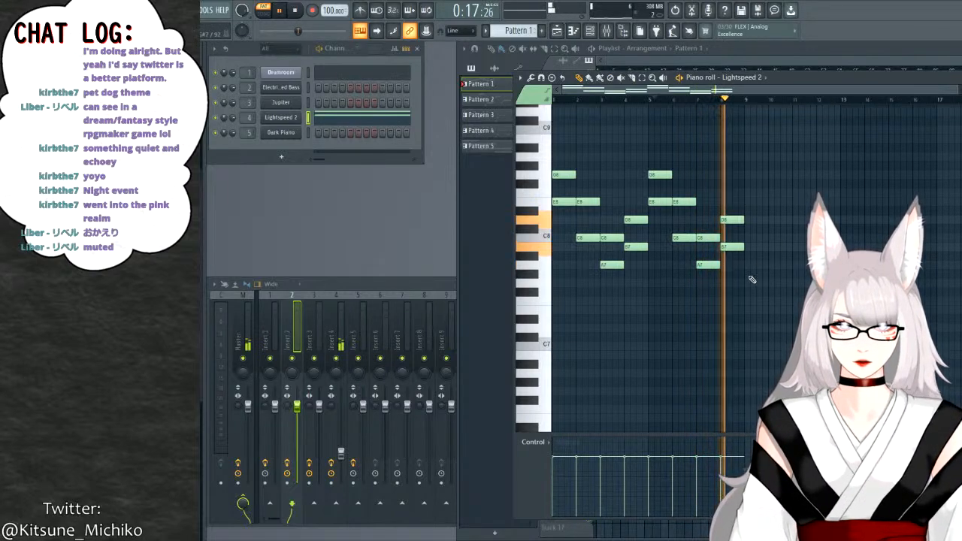
scroll(742, 284, "down", 4)
key("space")
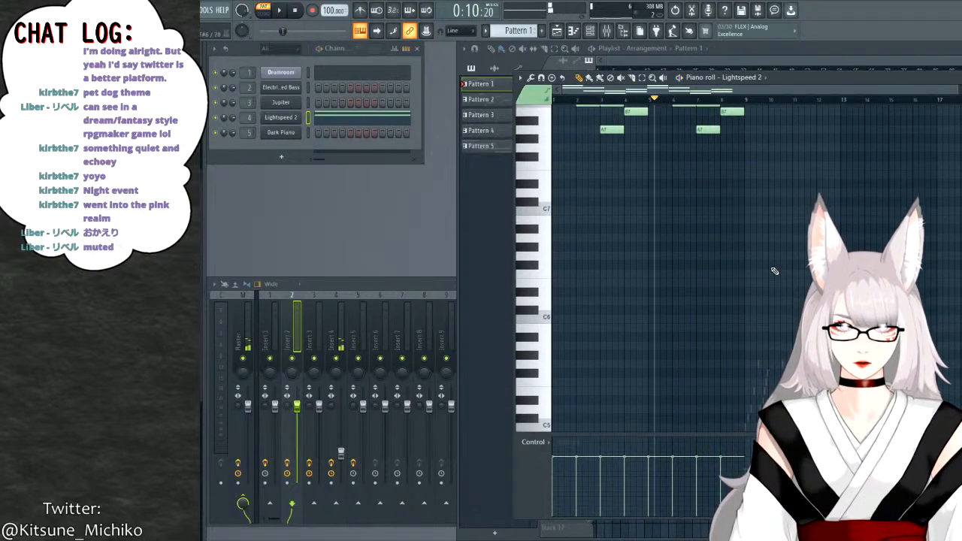
scroll(766, 263, "down", 8)
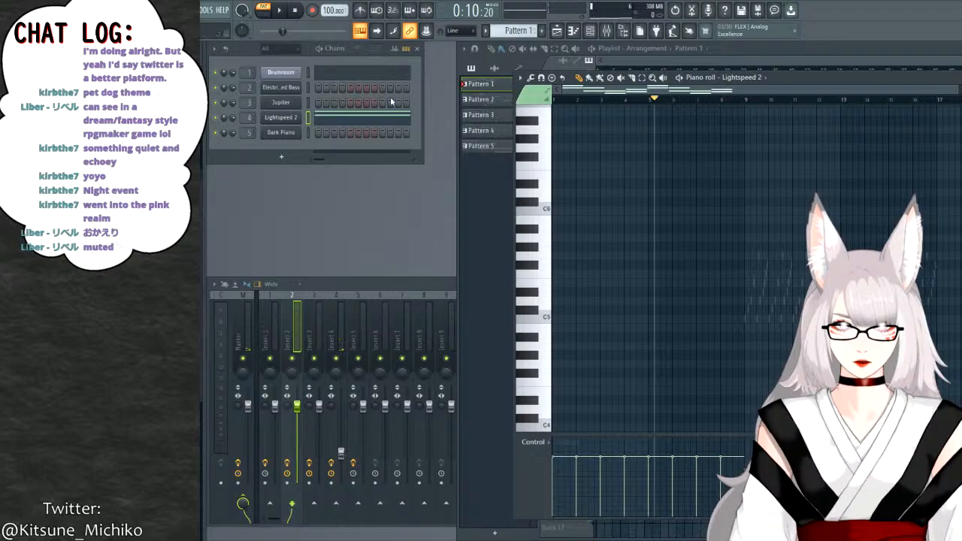
Open the Drumroom piano roll of Pattern 1, examine the drum rows against the ghost chords, and try a low Kick note around bar 5.
left_click(359, 74)
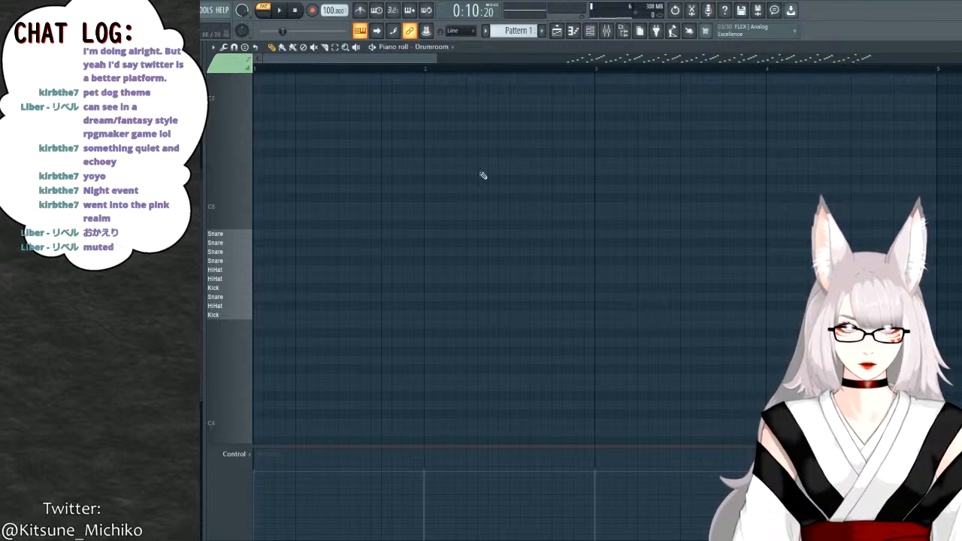
scroll(424, 60, "right", 3)
scroll(544, 168, "up", 8)
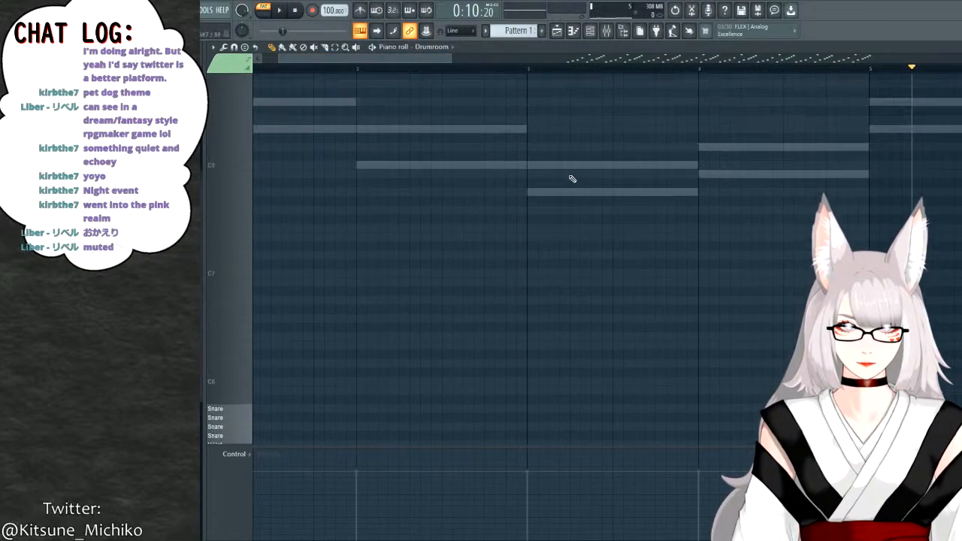
scroll(571, 179, "down", 5)
scroll(592, 186, "down", 15)
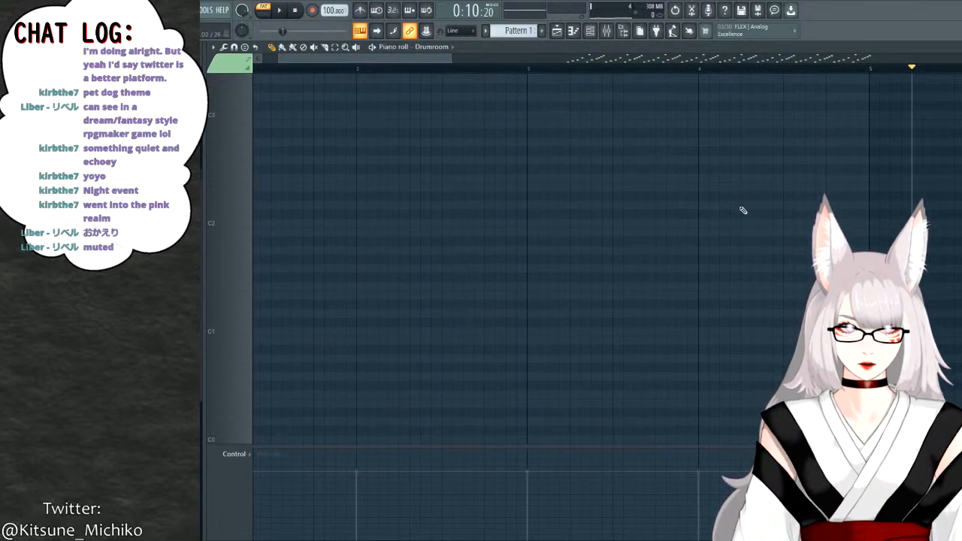
scroll(768, 203, "up", 20)
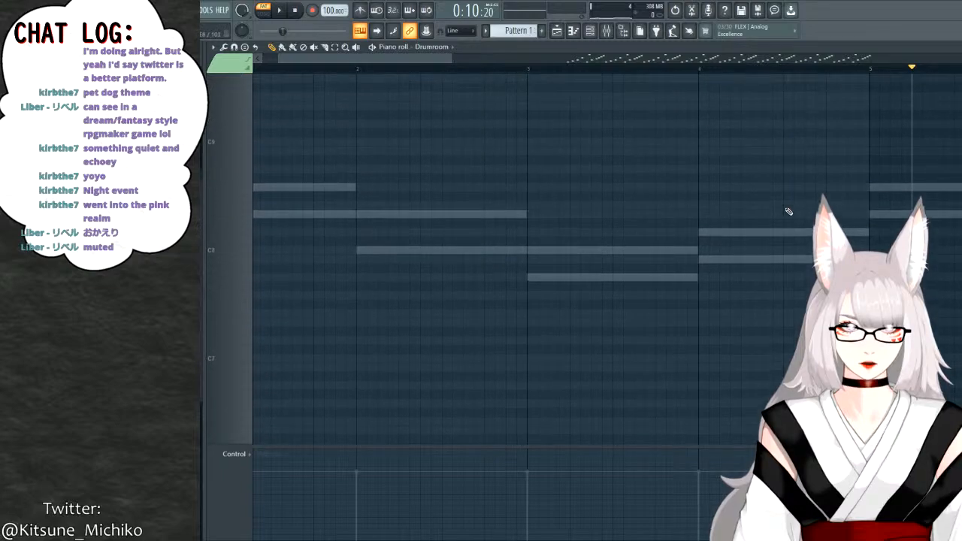
scroll(742, 224, "down", 3)
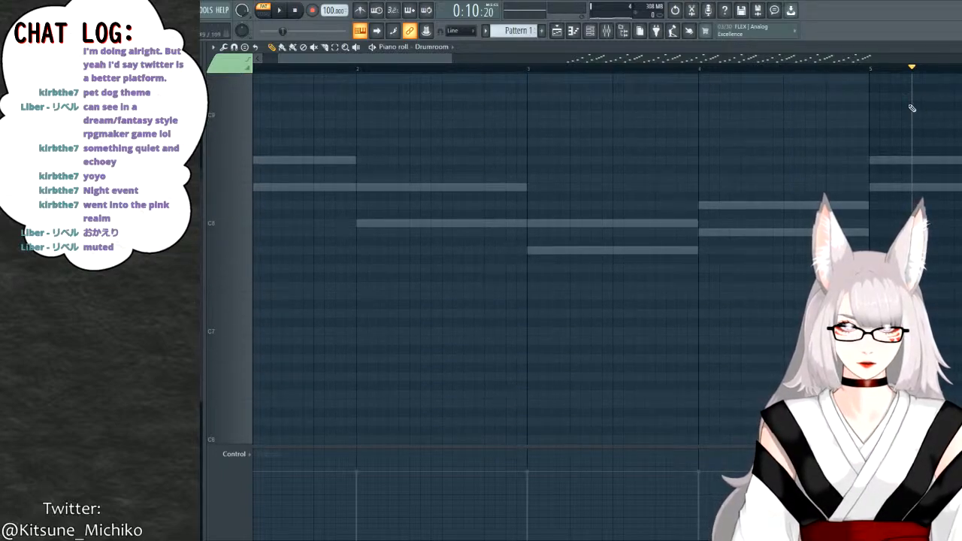
scroll(830, 199, "down", 5)
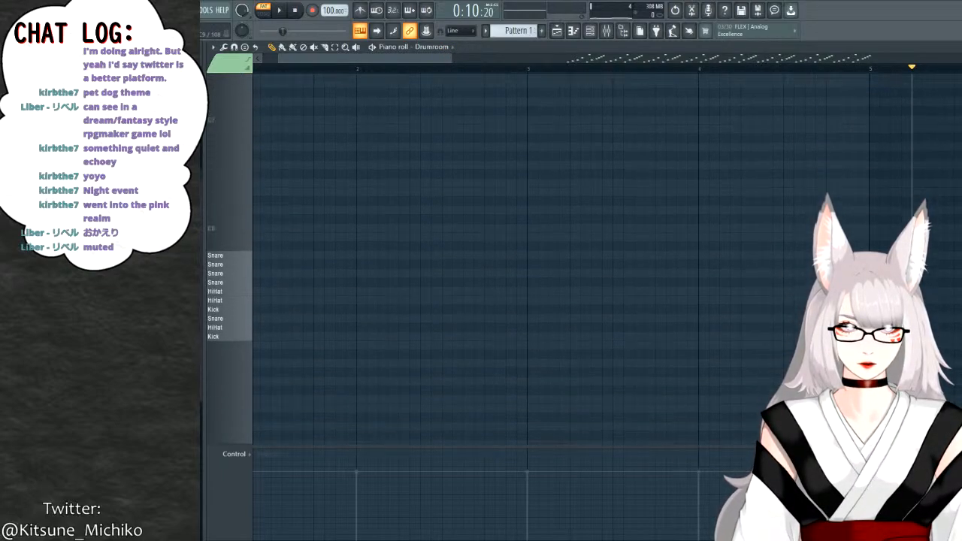
scroll(829, 199, "up", 8)
scroll(830, 199, "down", 2)
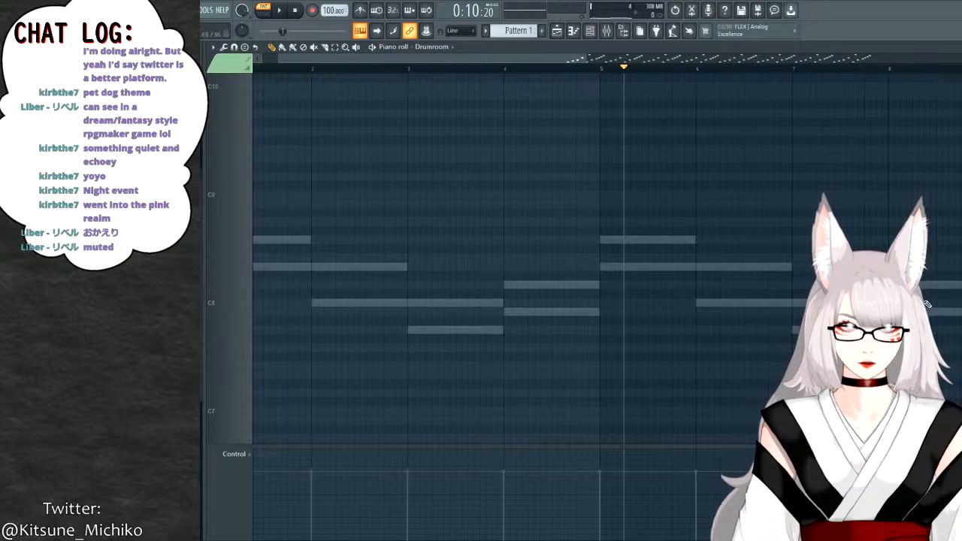
scroll(926, 304, "down", 15)
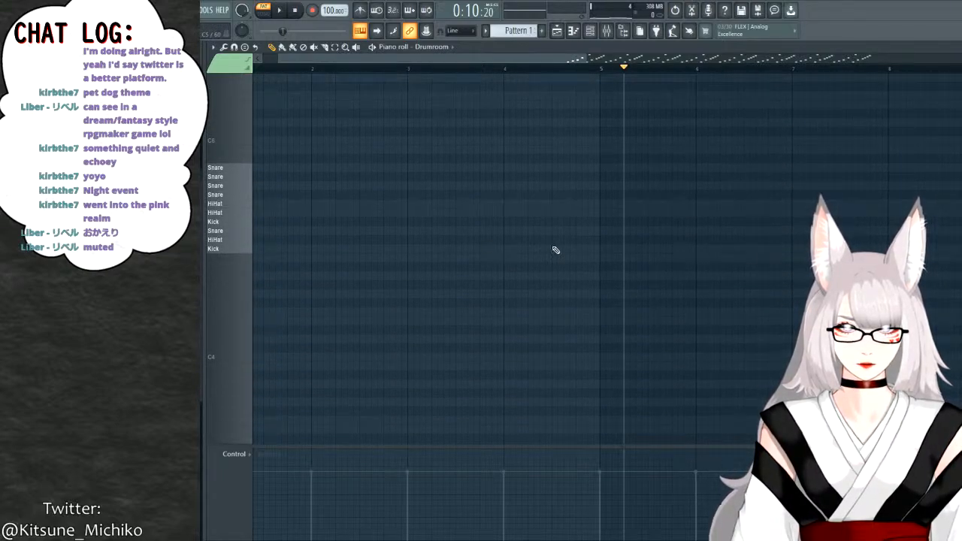
left_click(593, 250)
right_click(658, 250)
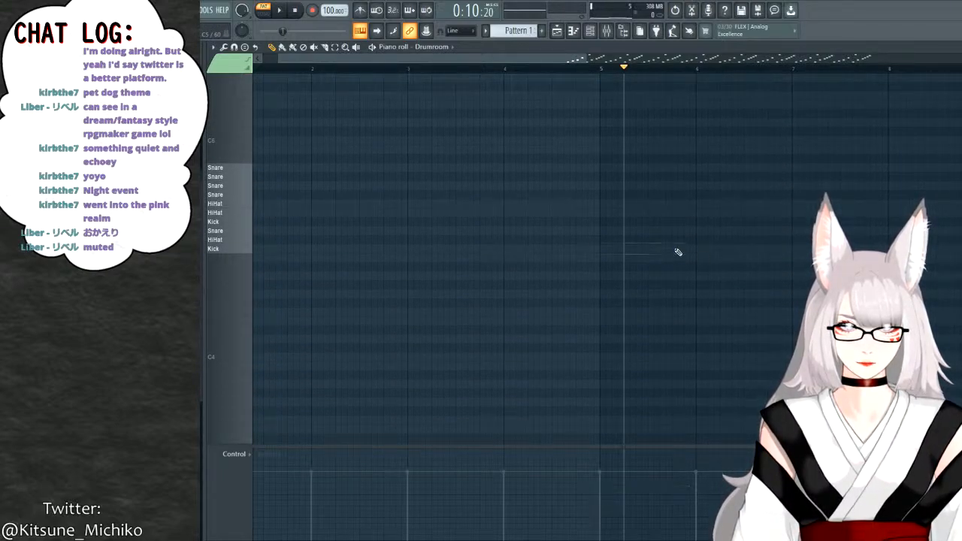
Sketch a drum fill just before bar 9 in Drumroom, adding snare, hi-hat, snare and kick notes around the existing kick.
scroll(677, 251, "up", 1)
scroll(676, 251, "up", 1)
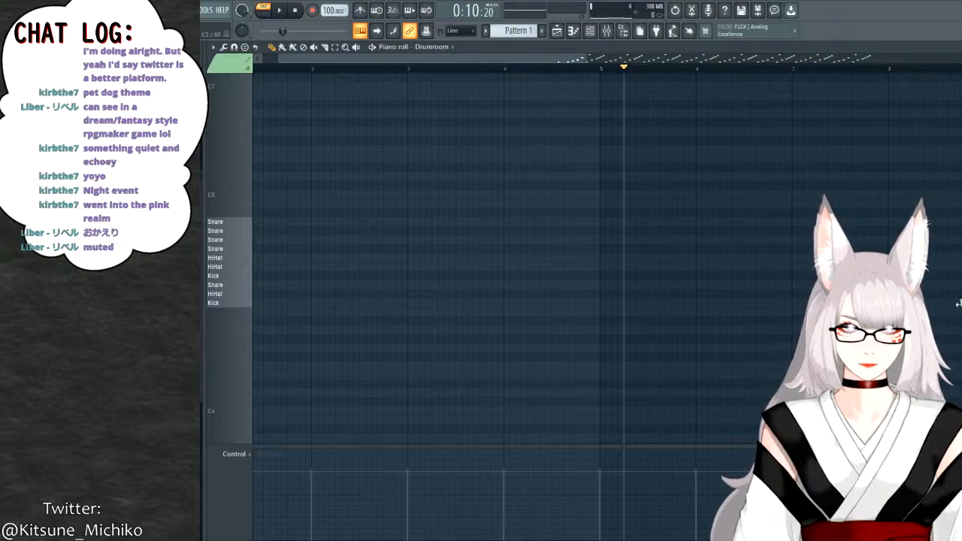
left_click_drag(527, 57, 729, 71)
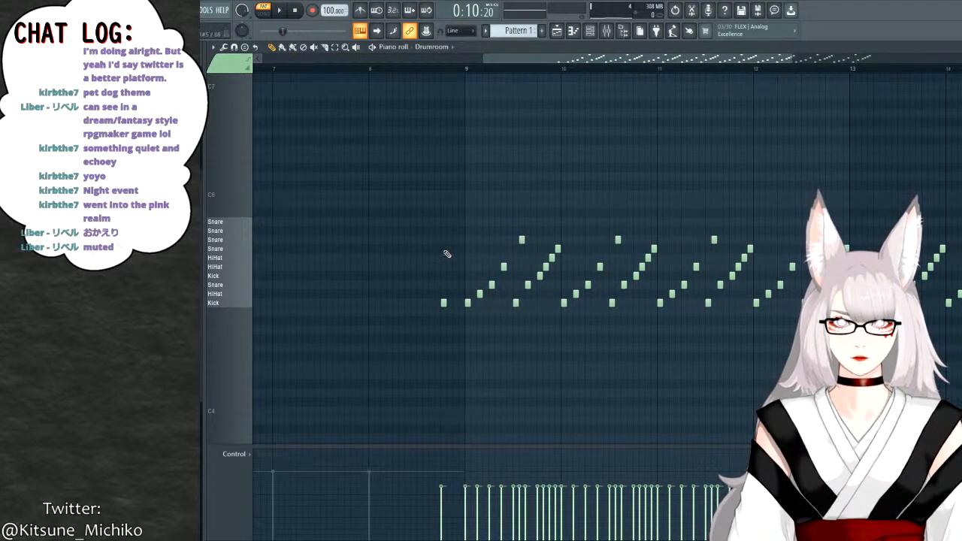
mouse_move(442, 300)
left_mouse_down()
mouse_move(432, 263)
mouse_move(437, 213)
mouse_move(437, 287)
left_mouse_up()
left_click(445, 303)
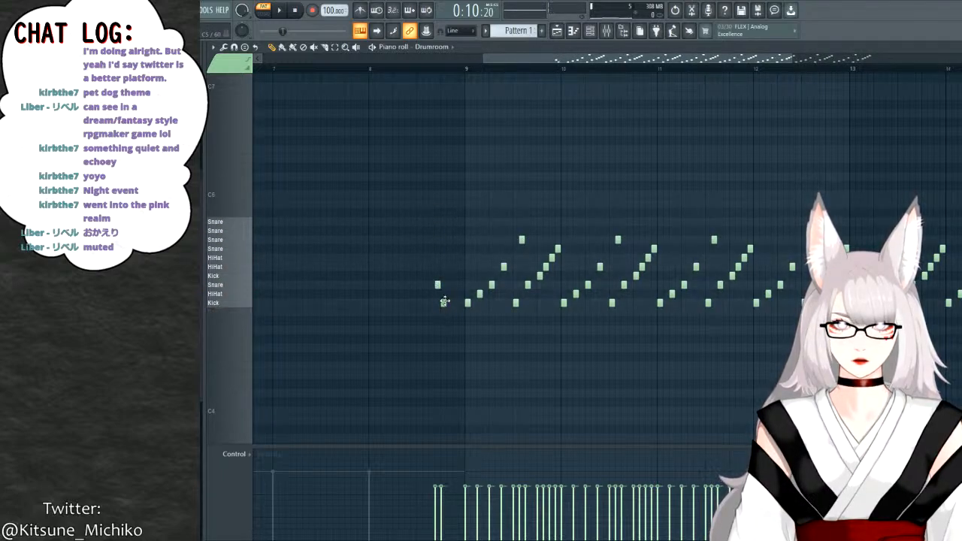
left_click(455, 268)
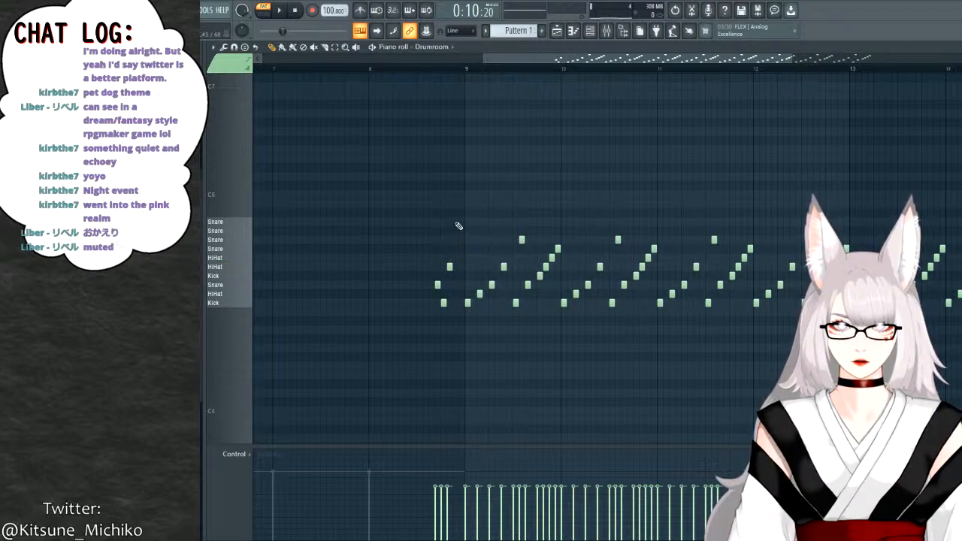
left_click_drag(455, 222, 454, 249)
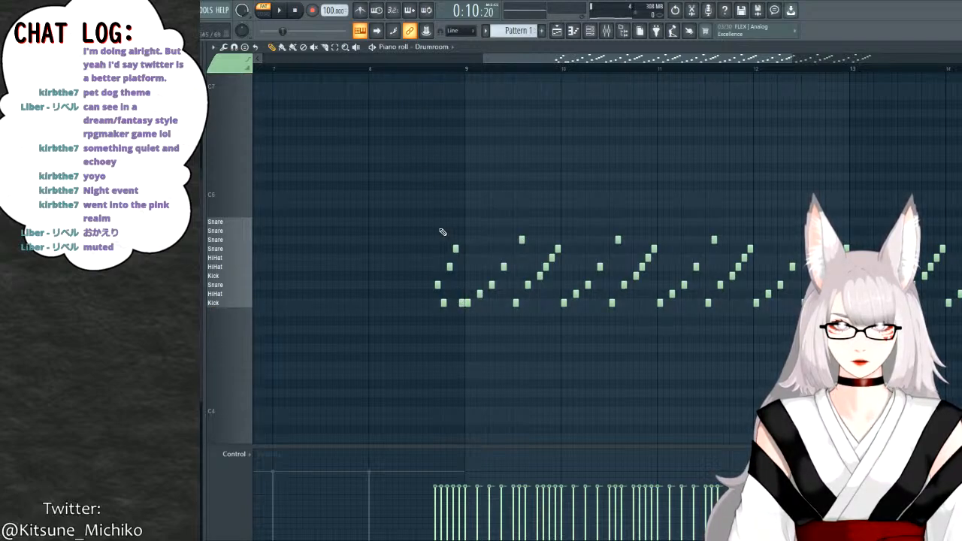
Move the Drumroom fill's notes earlier and space them out to adjust its rhythm before bar 9.
left_click_drag(443, 233, 430, 303)
left_click(430, 330)
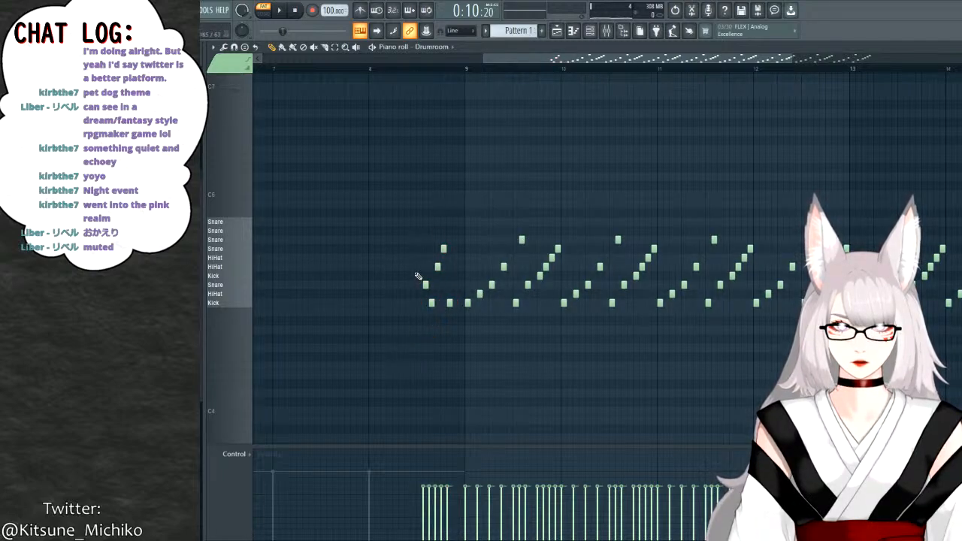
left_click_drag(418, 276, 435, 316)
left_click(437, 267)
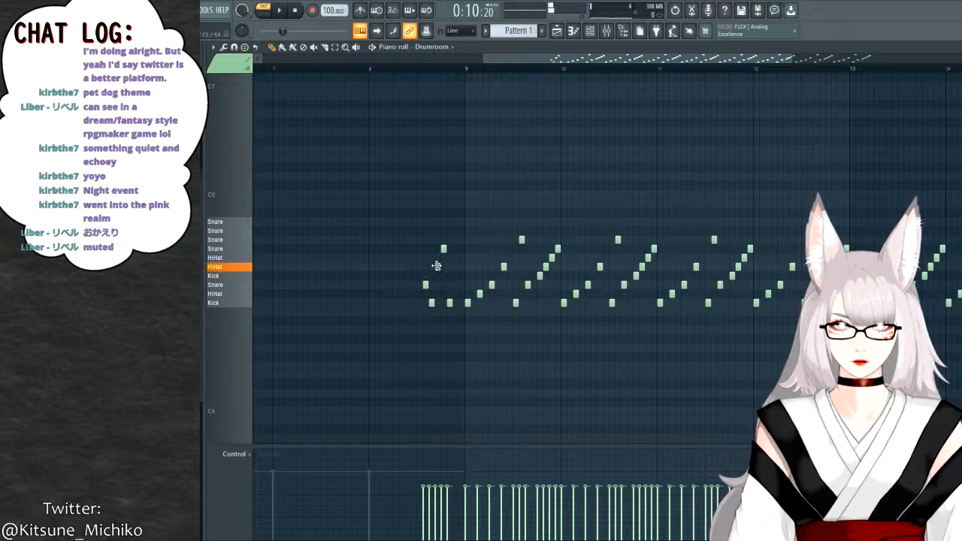
left_click_drag(427, 275, 426, 301)
Play the pattern from bar 8 to listen to the new drum fill leading into bar 9.
left_click(452, 108)
left_click(370, 69)
key("space")
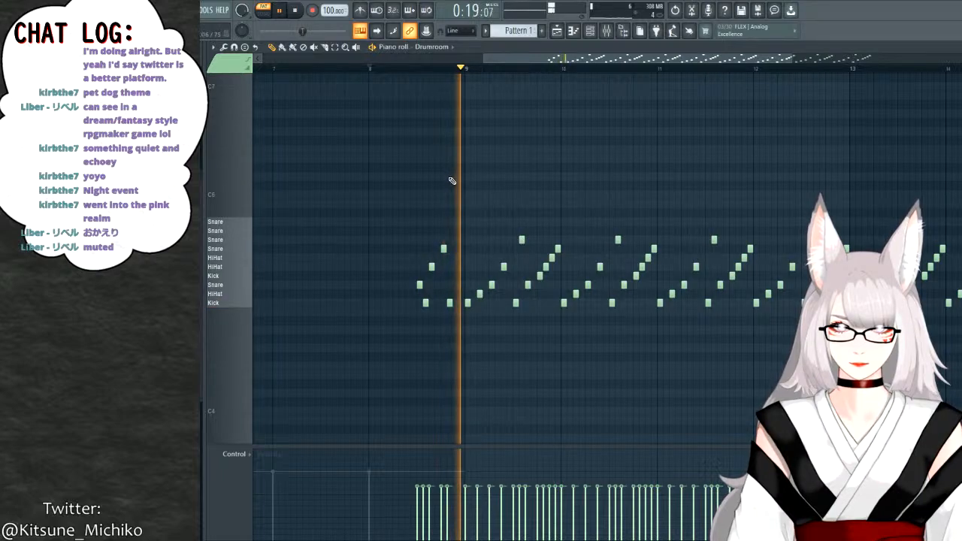
key("space")
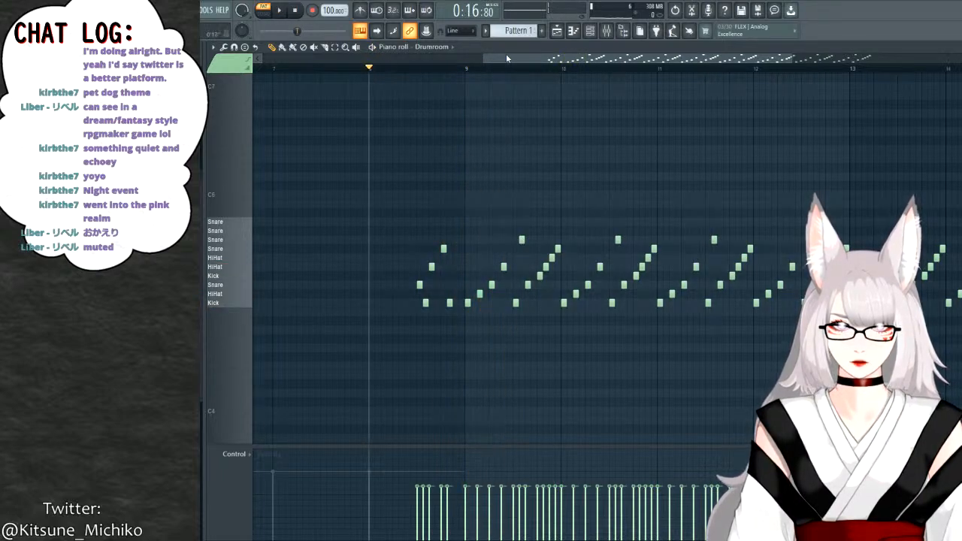
Switch the piano roll to Lightspeed 2 and duplicate its preceding four-bar chord progression into bars 9 to 12.
scroll(495, 161, "up", 5)
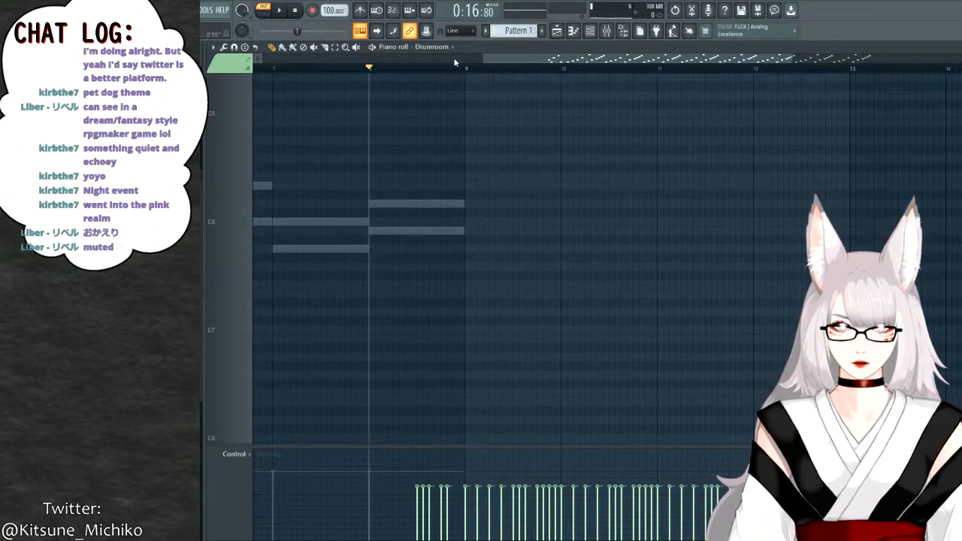
double_click(421, 203)
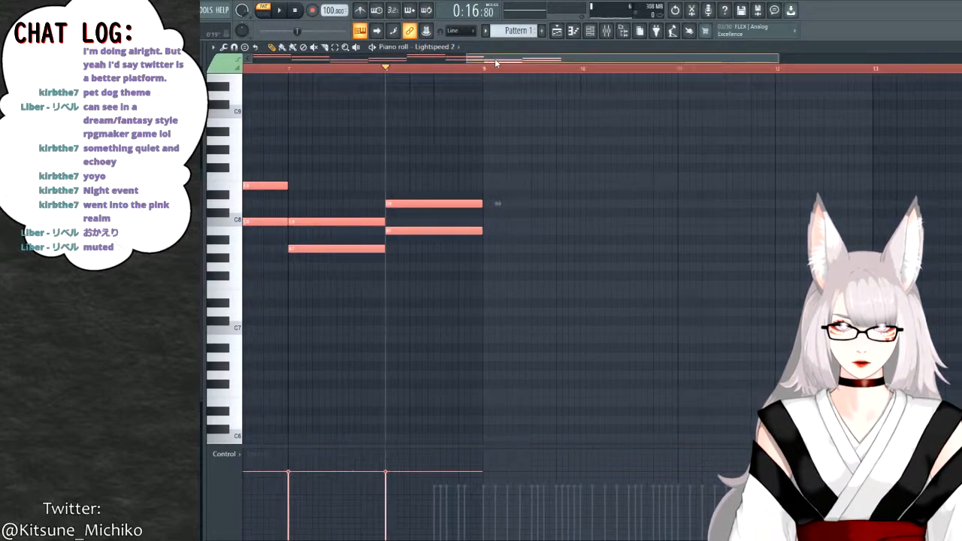
left_click_drag(467, 60, 589, 70)
key("ctrl+v")
key("ctrl+d")
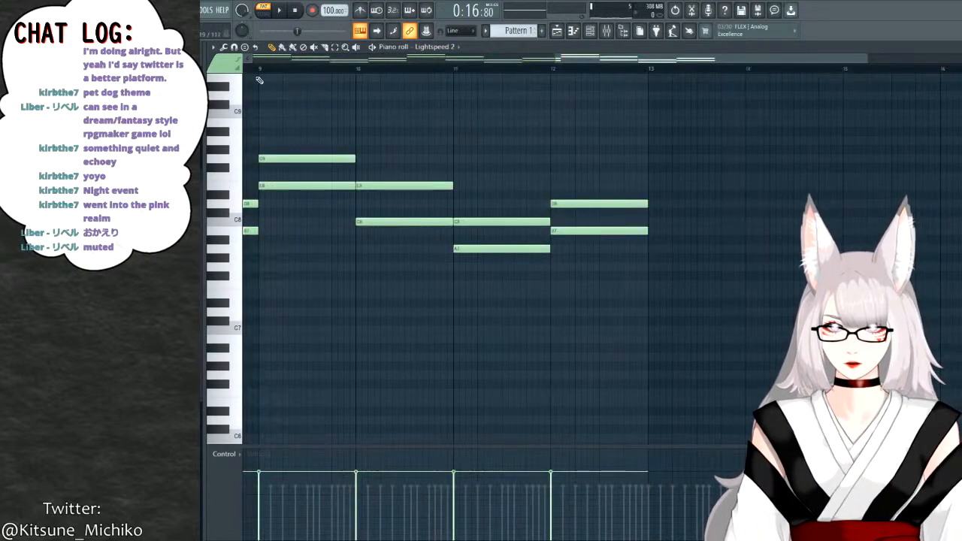
Play the pattern from bar 7 and listen to the Lightspeed 2 chords with the drums through bar 12.
scroll(487, 79, "left", 3)
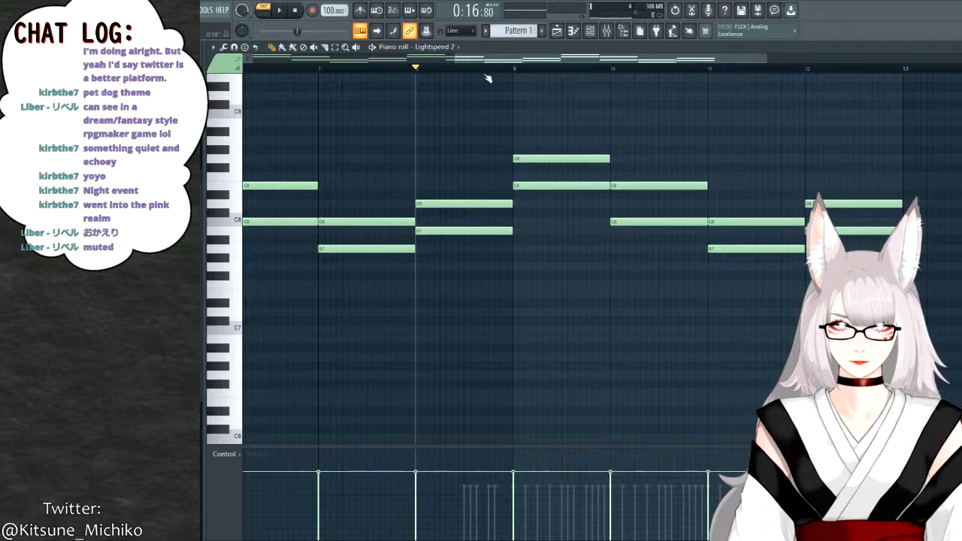
left_click(331, 68)
key("space")
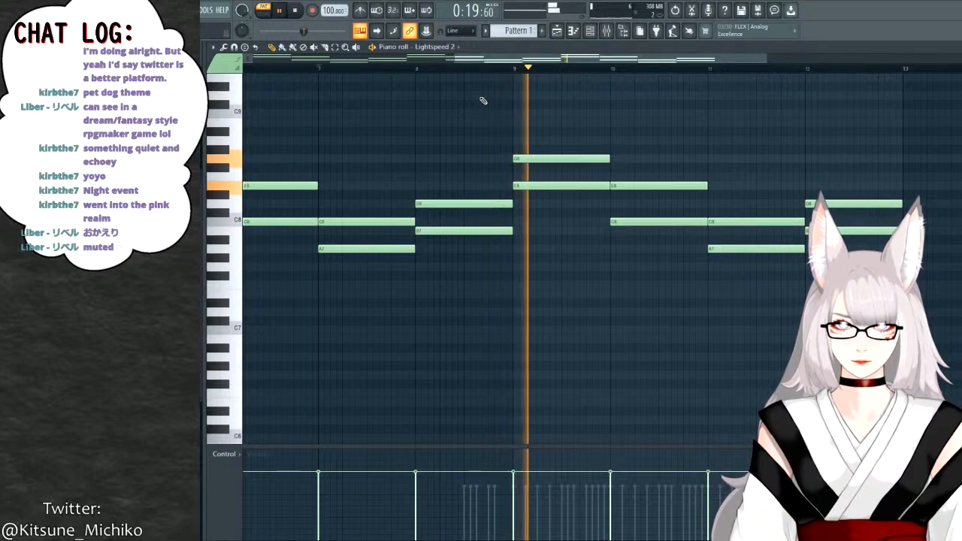
left_click_drag(490, 60, 591, 63)
scroll(651, 135, "down", 2)
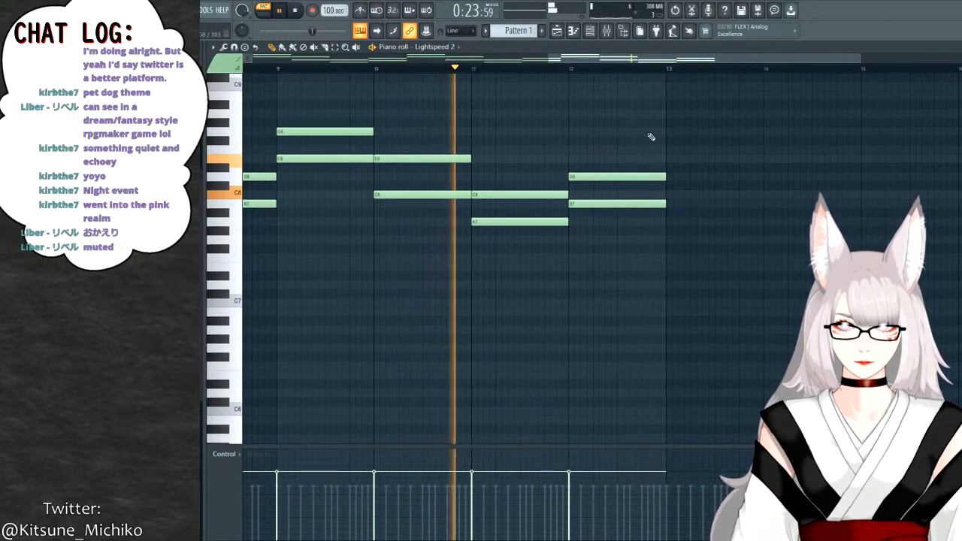
scroll(650, 137, "down", 3)
scroll(612, 136, "up", 5)
left_click_drag(617, 62, 320, 59)
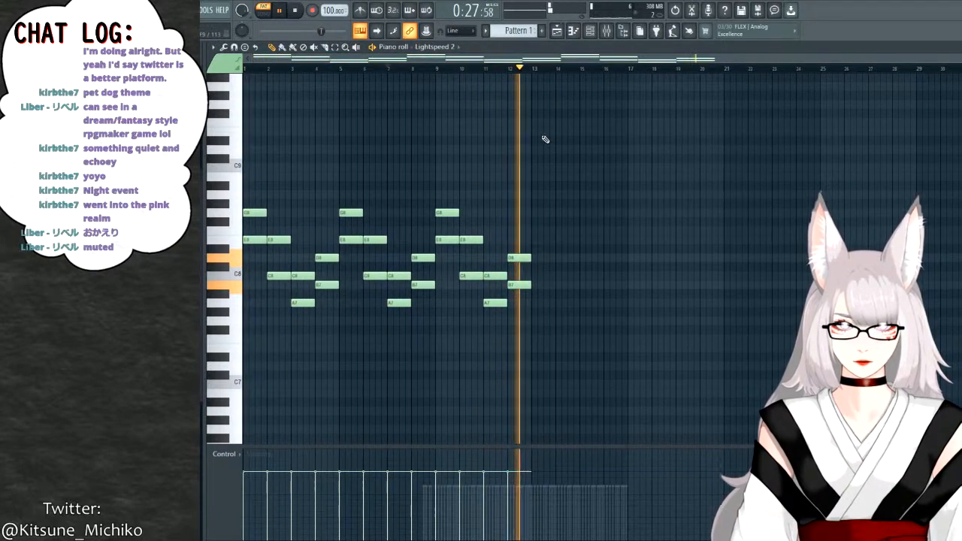
key("space")
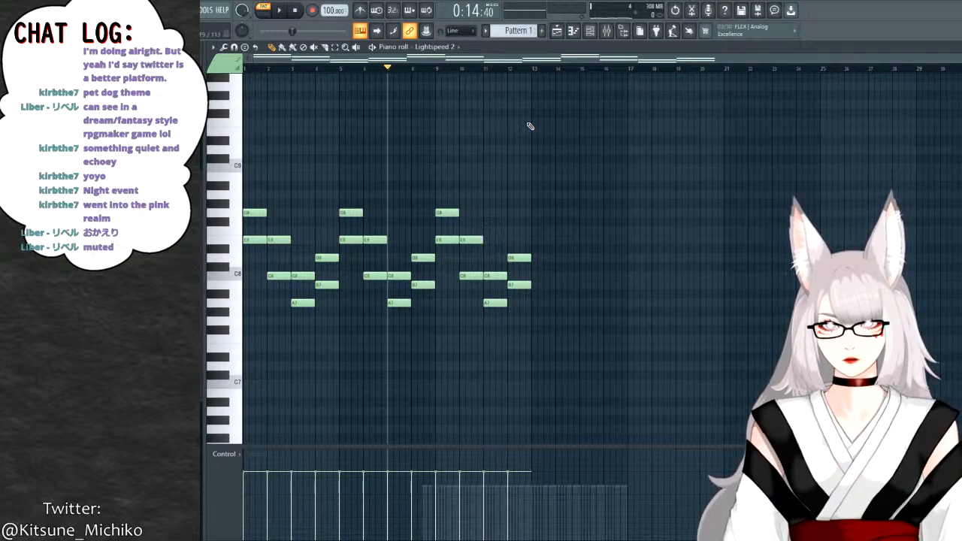
Select the Lightspeed 2 chords in bars 9 to 12 and duplicate them into bars 13 to 16.
left_click(440, 69)
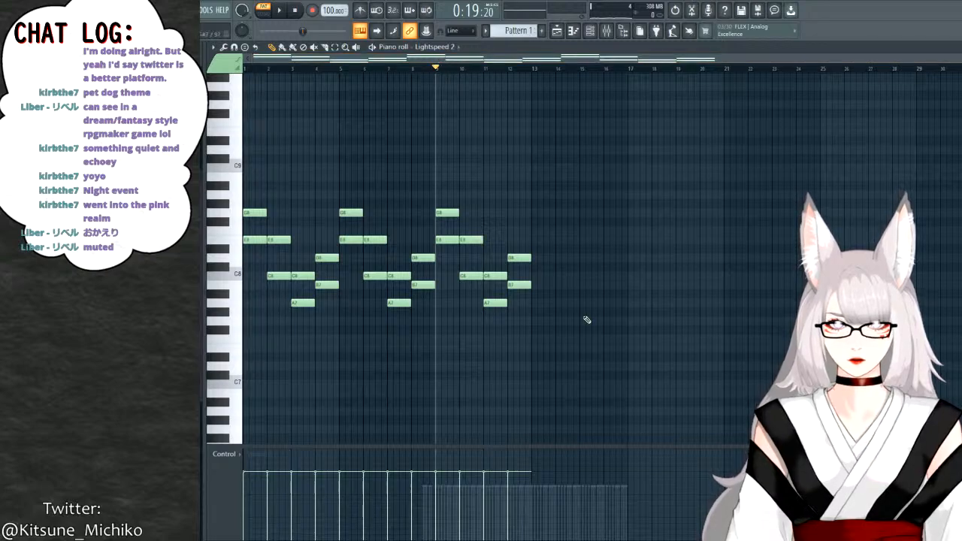
left_click_drag(572, 336, 449, 192)
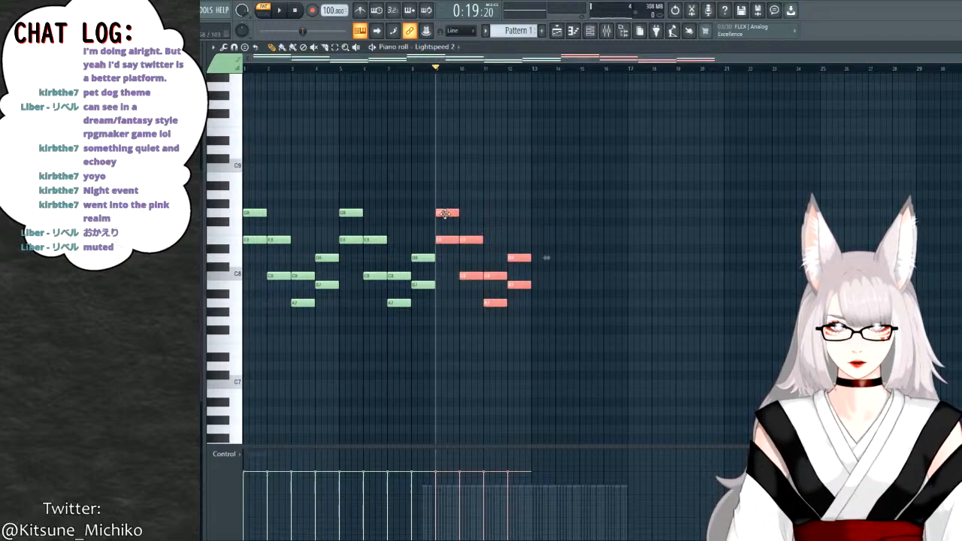
key("ctrl+b")
left_click(487, 159)
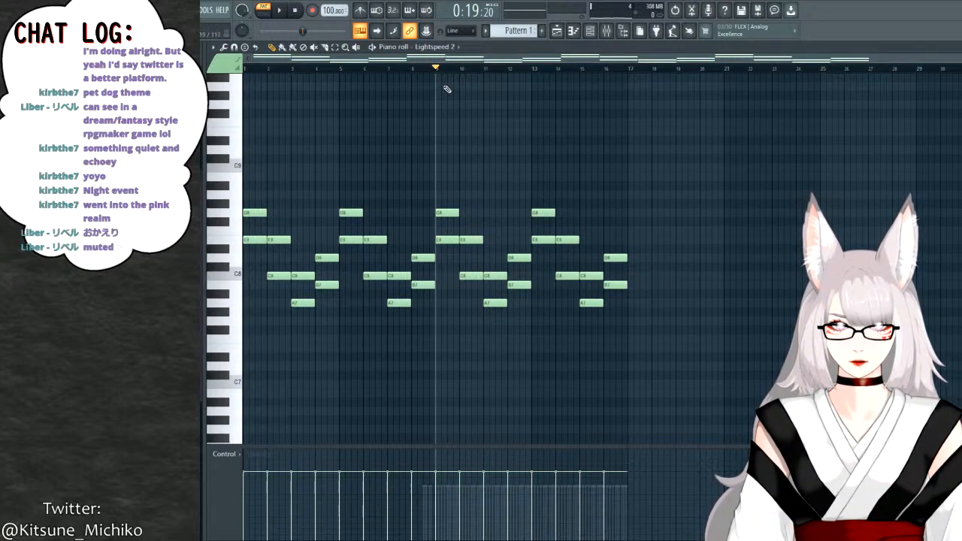
Play the extended Lightspeed 2 chord progression with the drums from bar 9.
key("space")
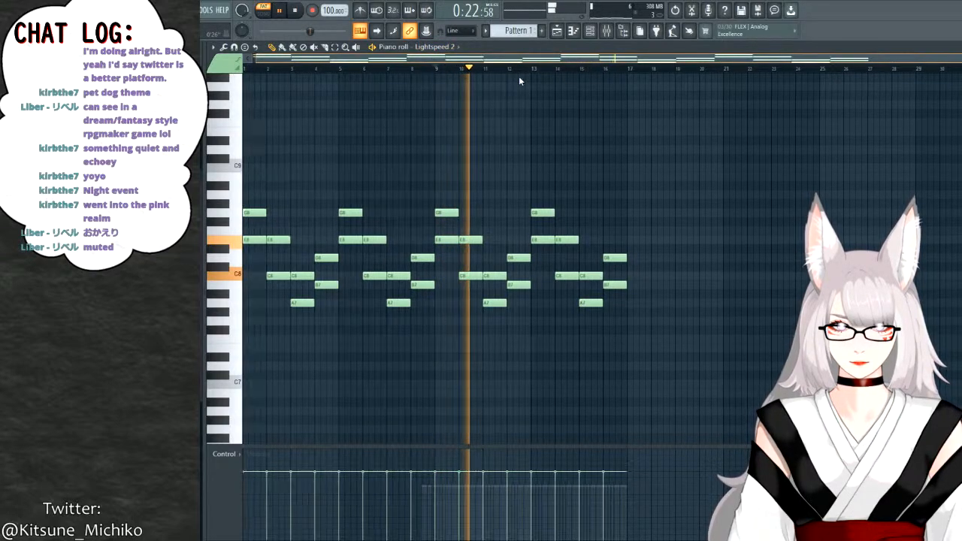
scroll(519, 76, "right", 3)
scroll(617, 78, "left", 3)
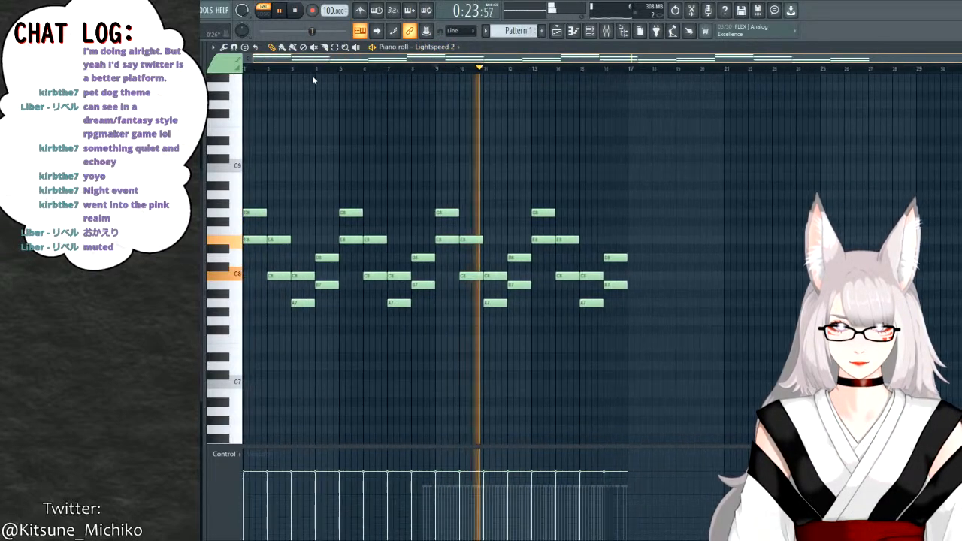
Switch the piano roll to Electric Picked Bass and try a one-bar C4 note at bar 1.
left_click(442, 48)
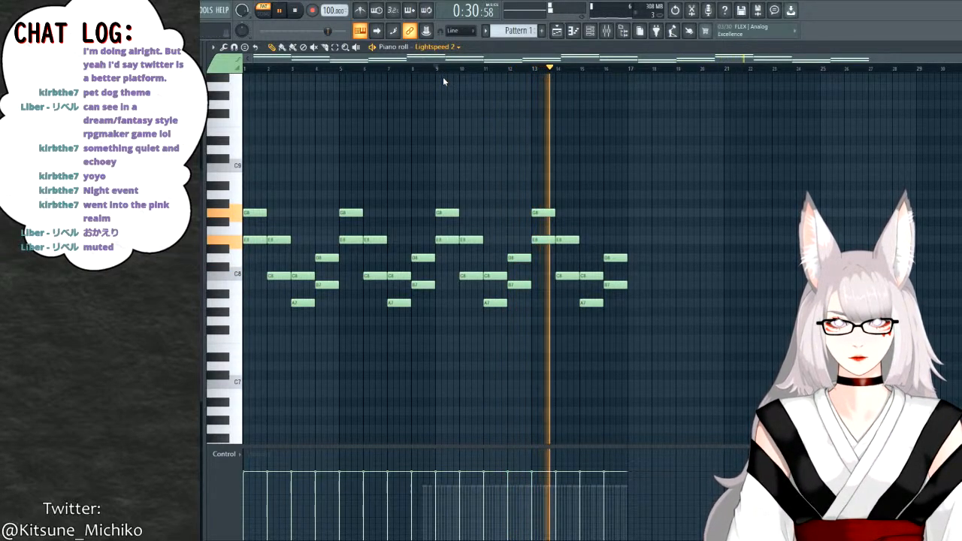
left_click(443, 77)
key("space")
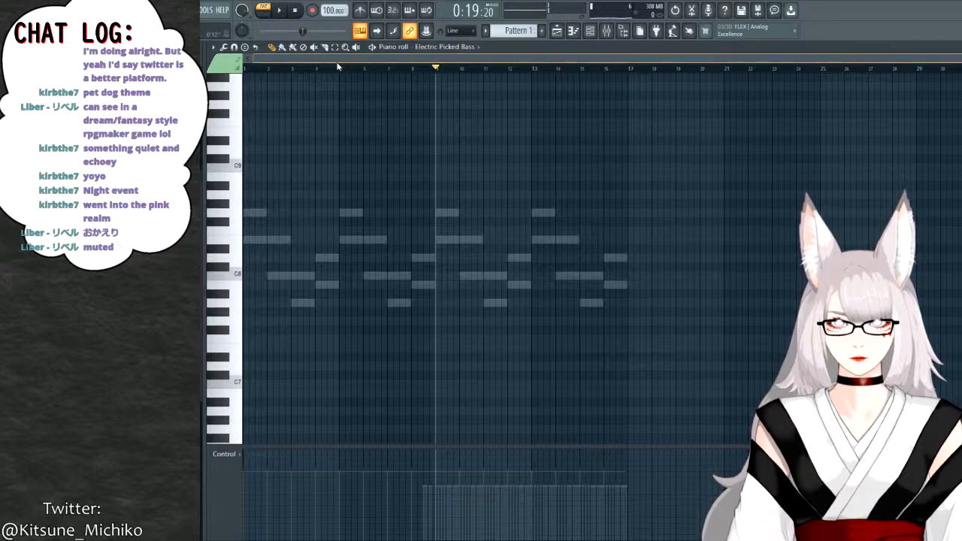
scroll(281, 241, "down", 3)
scroll(281, 240, "down", 15)
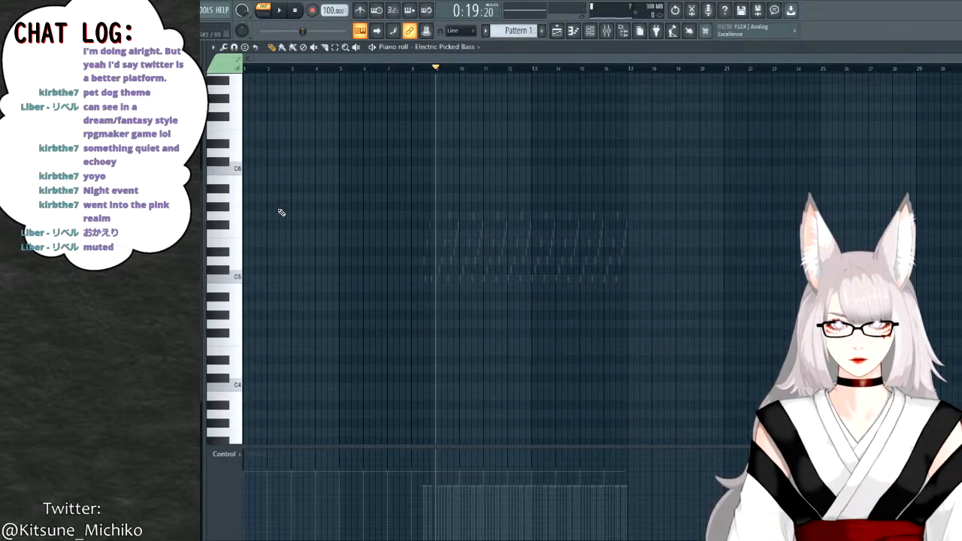
left_click(248, 204)
left_click_drag(247, 213, 242, 328)
scroll(301, 338, "down", 5)
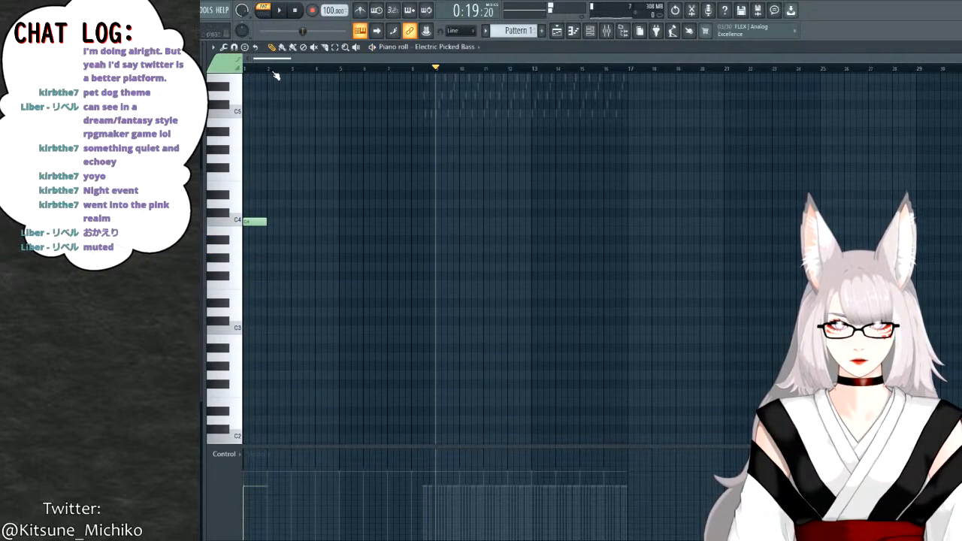
Play the pattern from the beginning while reviewing the Electric Picked Bass note range.
key("space")
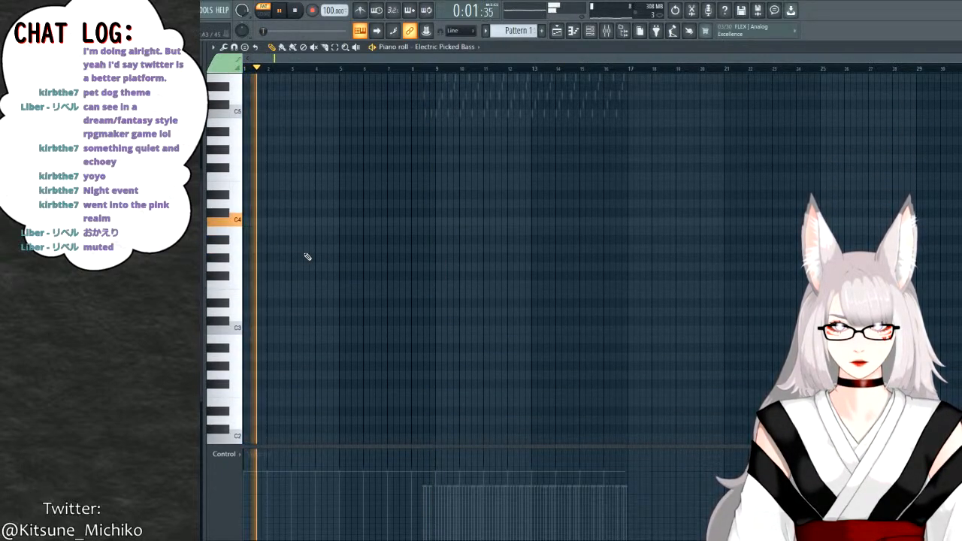
scroll(331, 253, "up", 1)
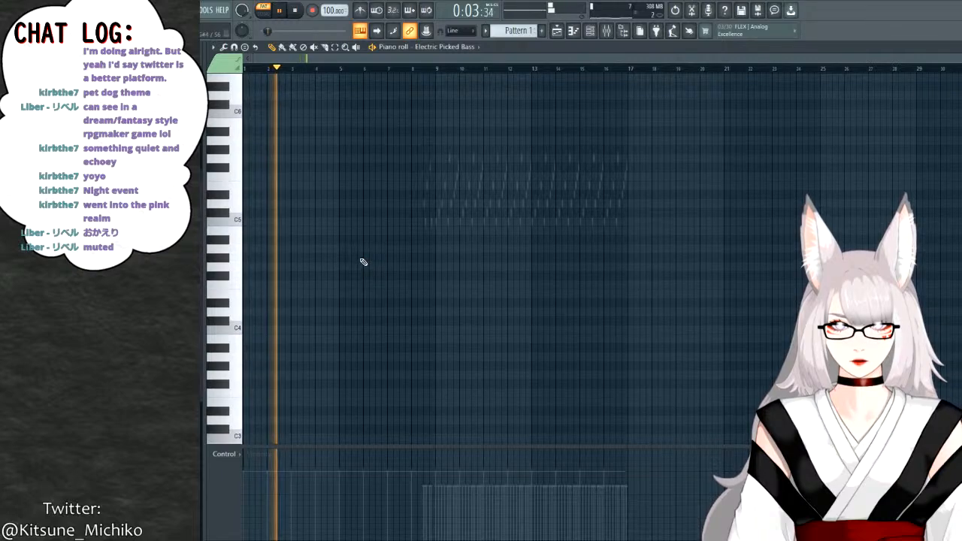
scroll(352, 289, "down", 2)
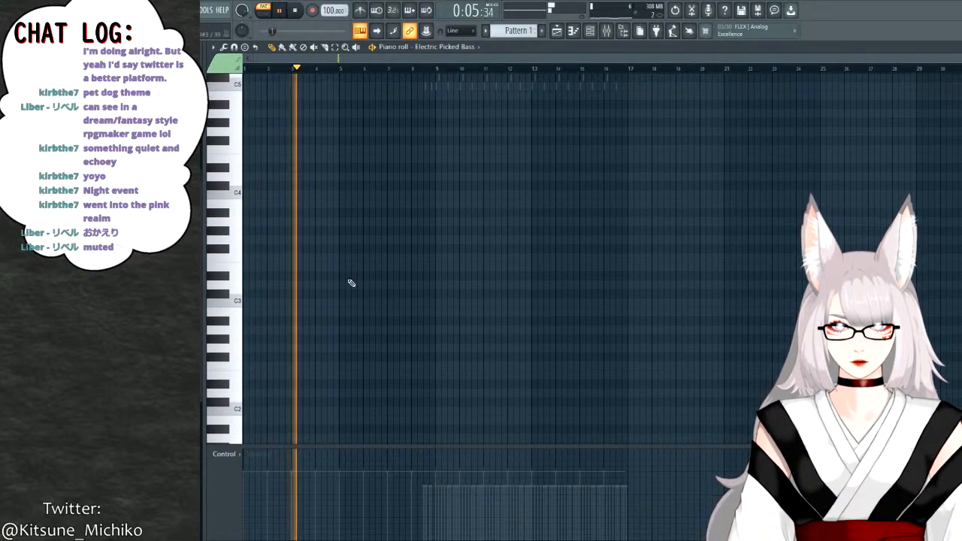
Stop playback, try a one-bar C3 note at bar 9 in Electric Picked Bass, and remove it.
left_click(442, 276)
key("space")
left_click_drag(446, 277, 445, 305)
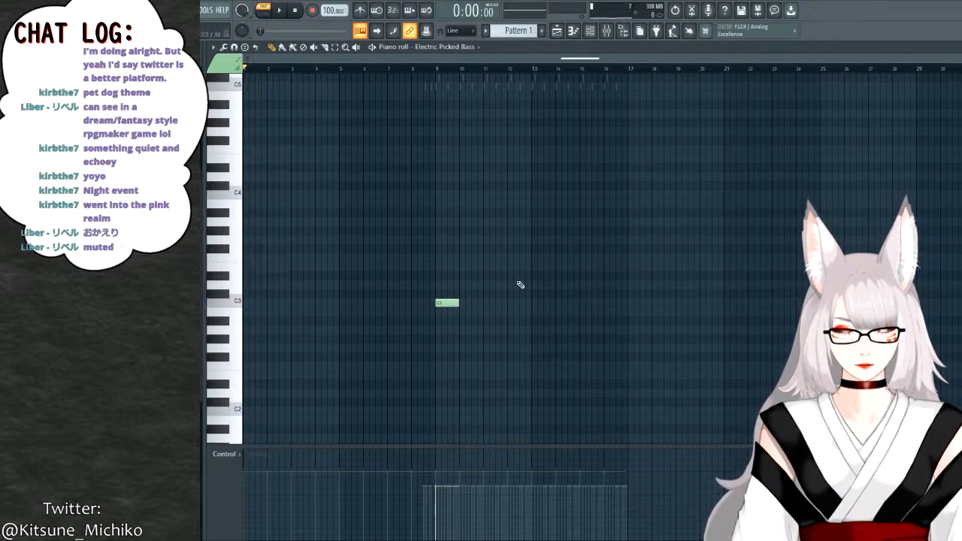
left_click(445, 304)
Switch the piano roll to Jupiter and play the pattern from just before bar 9, examining the other channels' notes.
scroll(560, 240, "up", 8)
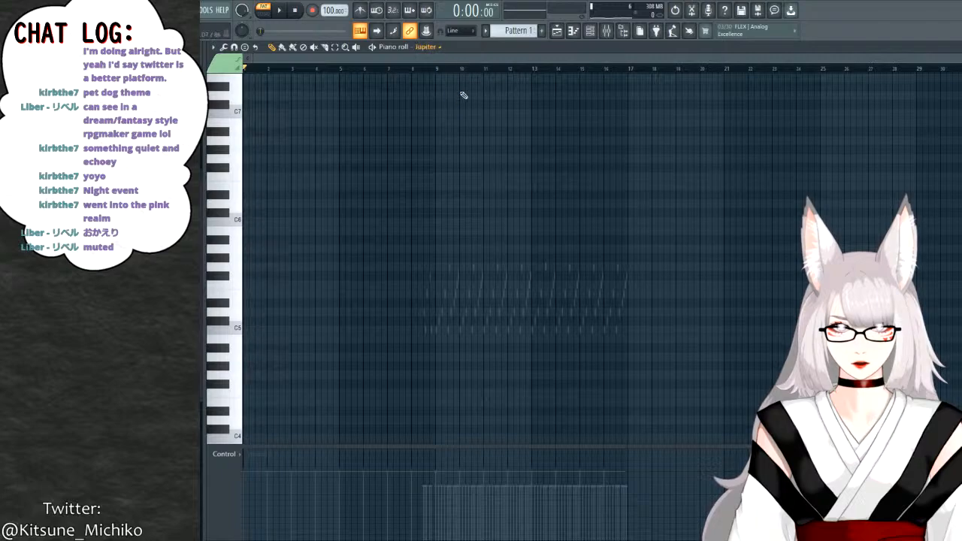
left_click(429, 67)
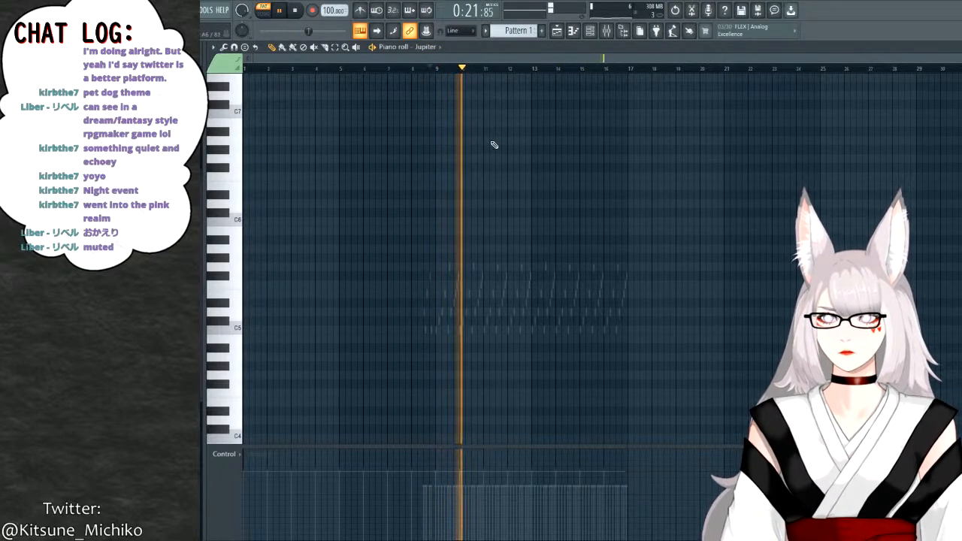
left_click_drag(531, 58, 535, 59)
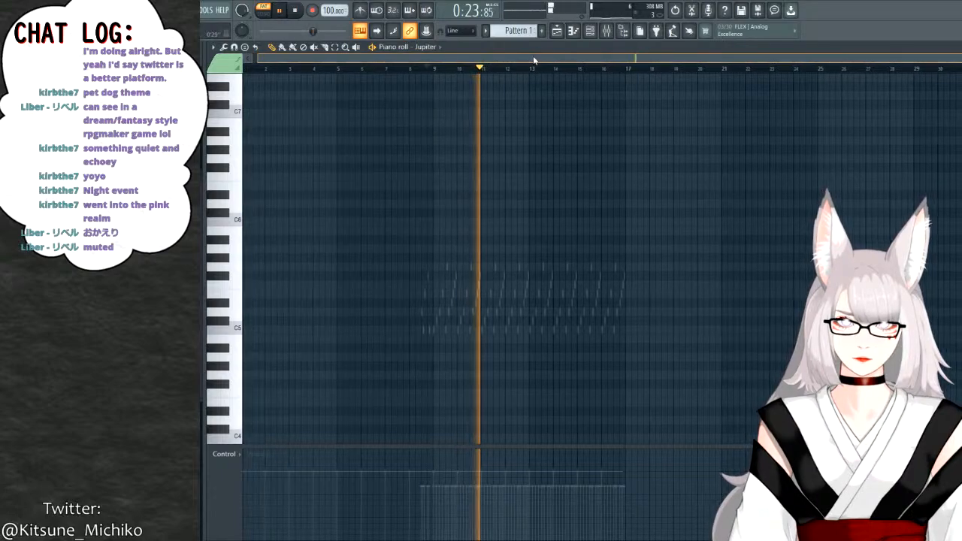
scroll(318, 218, "up", 5)
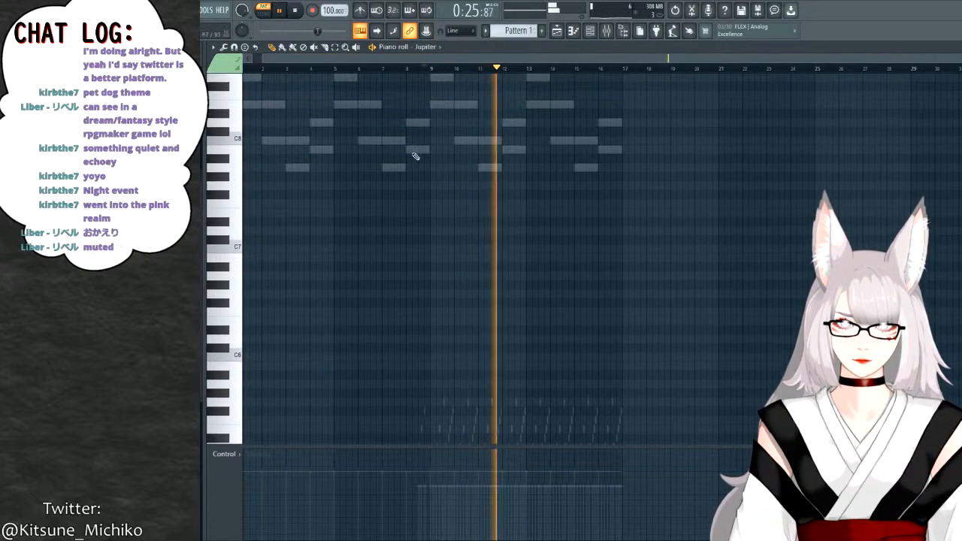
key("space")
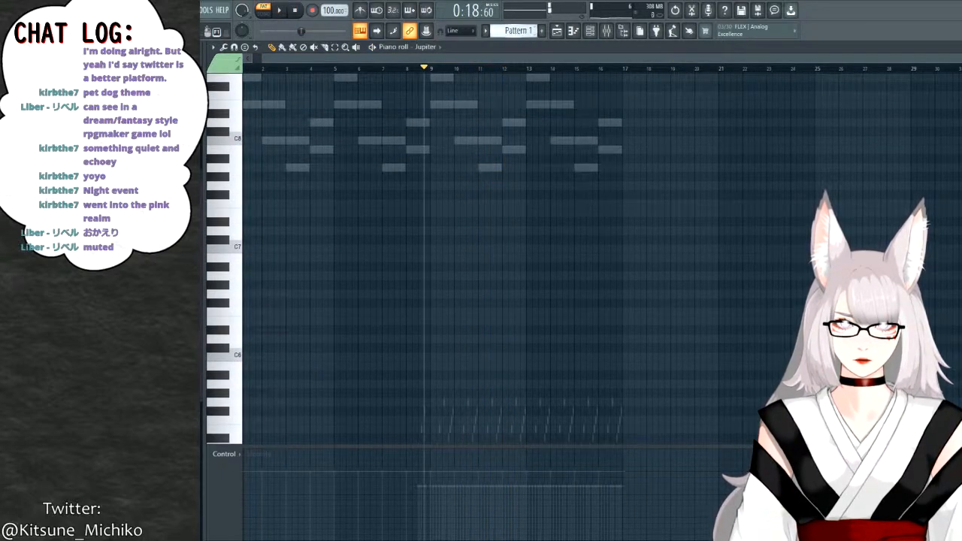
Copy all the Jupiter notes from Pattern 3 and return to Pattern 1.
key("KP_Add")
key("KP_Add")
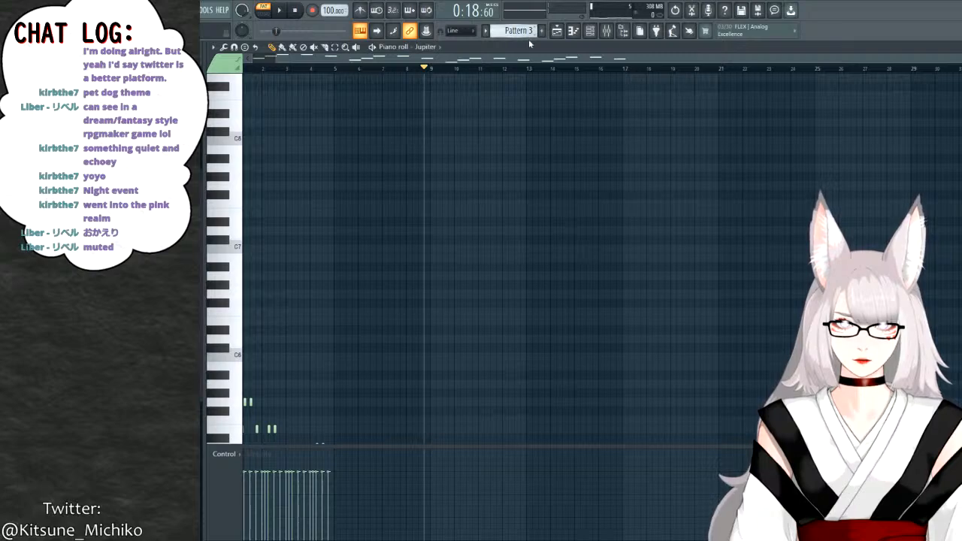
key("ctrl+a")
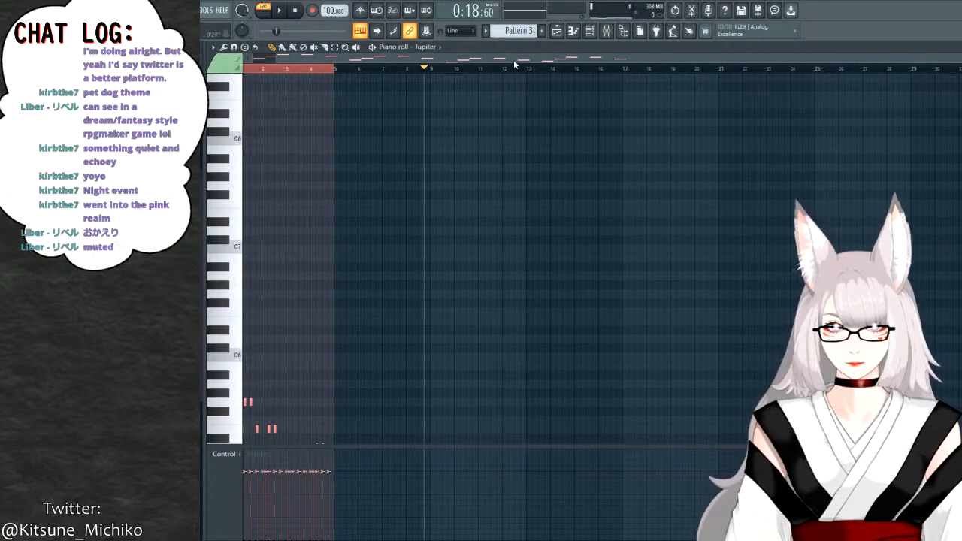
key("KP_Subtract")
key("KP_Subtract")
scroll(519, 157, "down", 1)
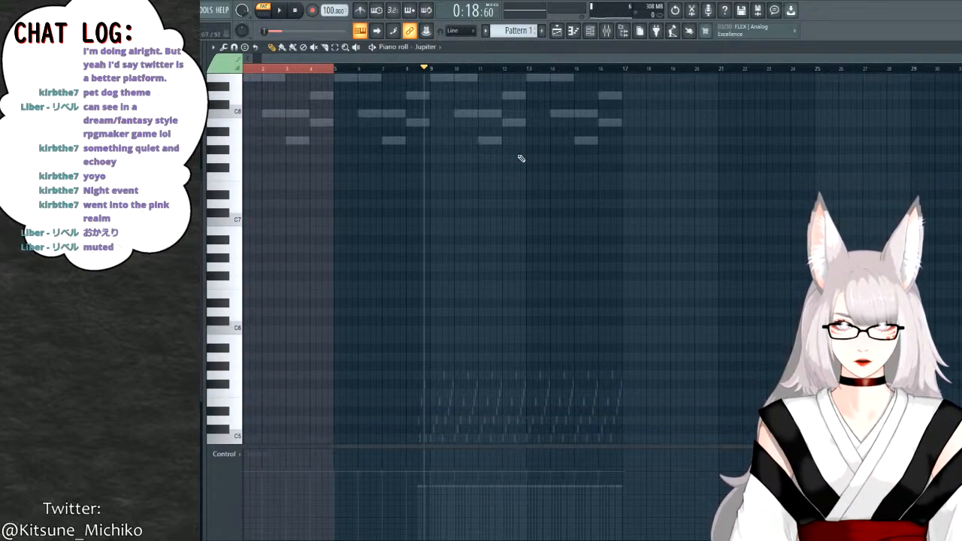
Paste the copied melody into Pattern 1's Jupiter channel, repositioning it to start at bar 9.
left_click_drag(319, 63, 601, 50)
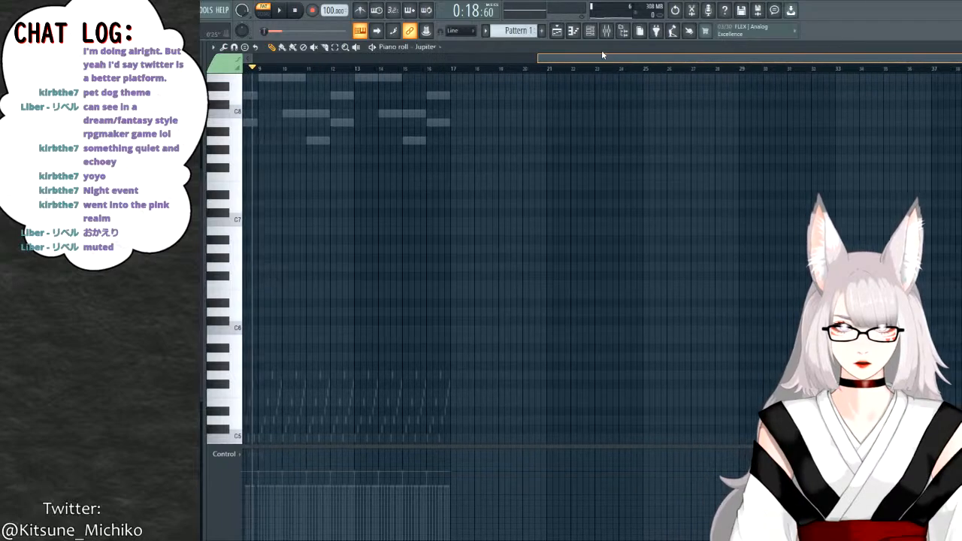
key("ctrl+v")
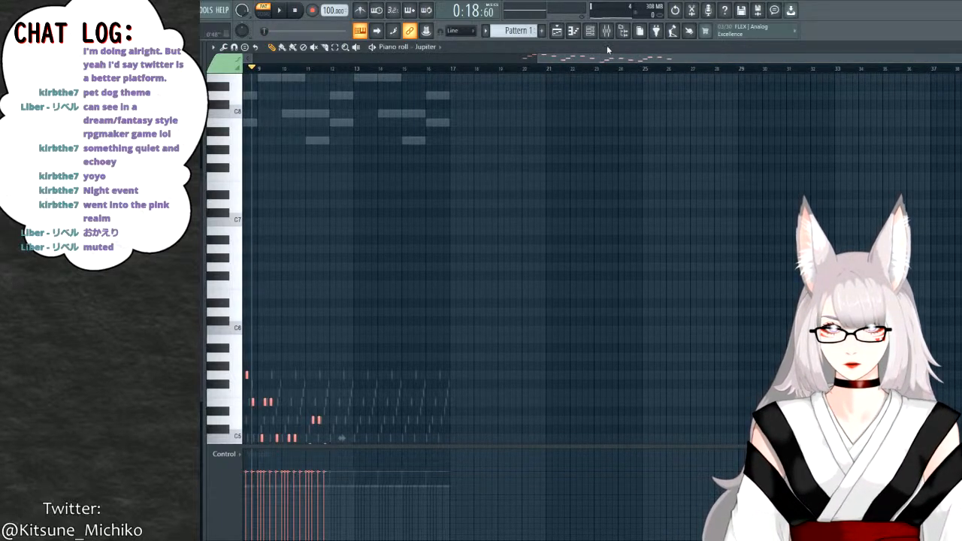
scroll(479, 178, "down", 3)
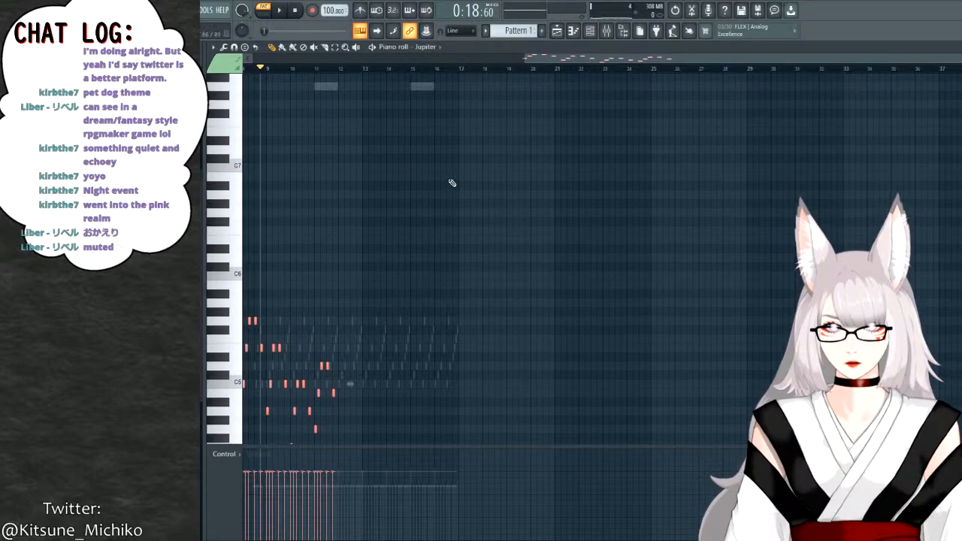
key("Delete")
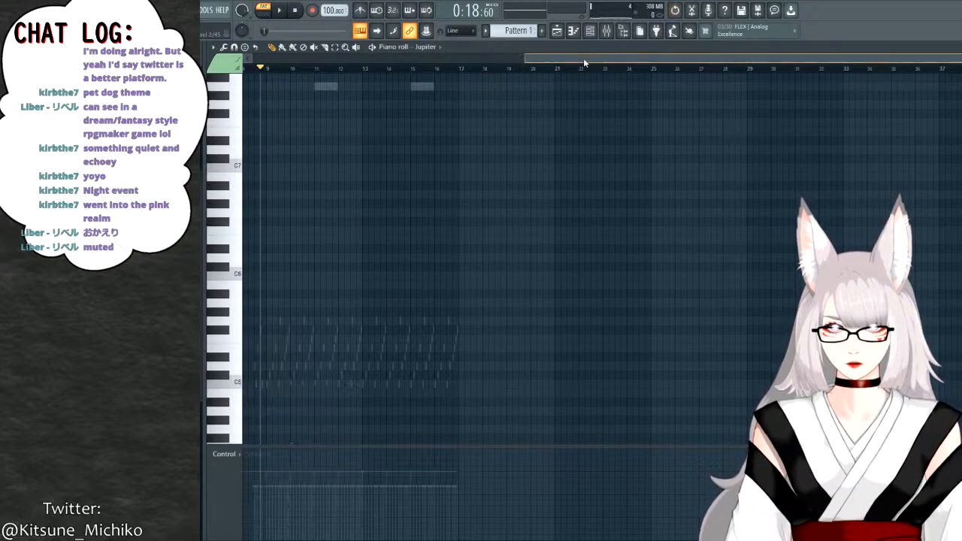
left_click_drag(584, 58, 447, 71)
key("ctrl+z")
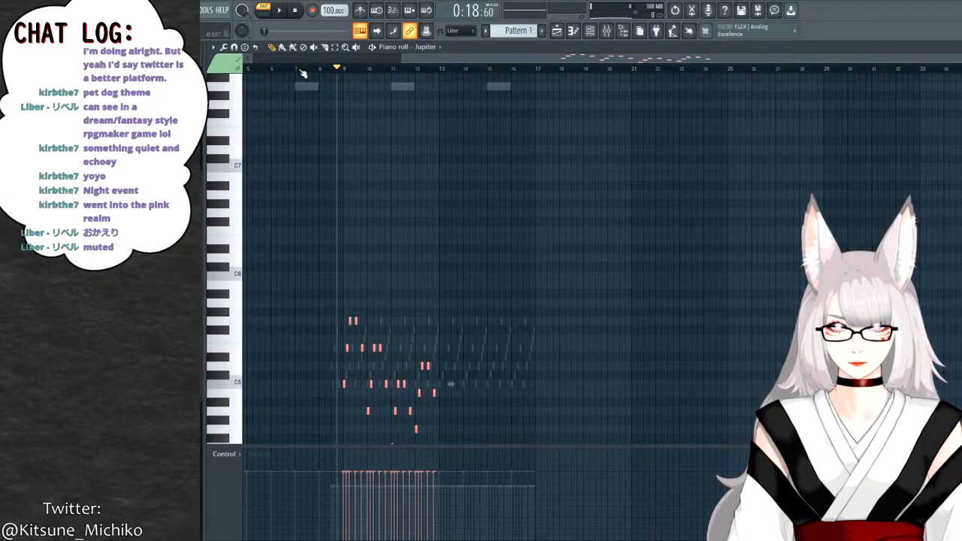
Play the pattern from just before bar 9 to hear the pasted melody, then stop playback.
key("space")
scroll(391, 180, "down", 3)
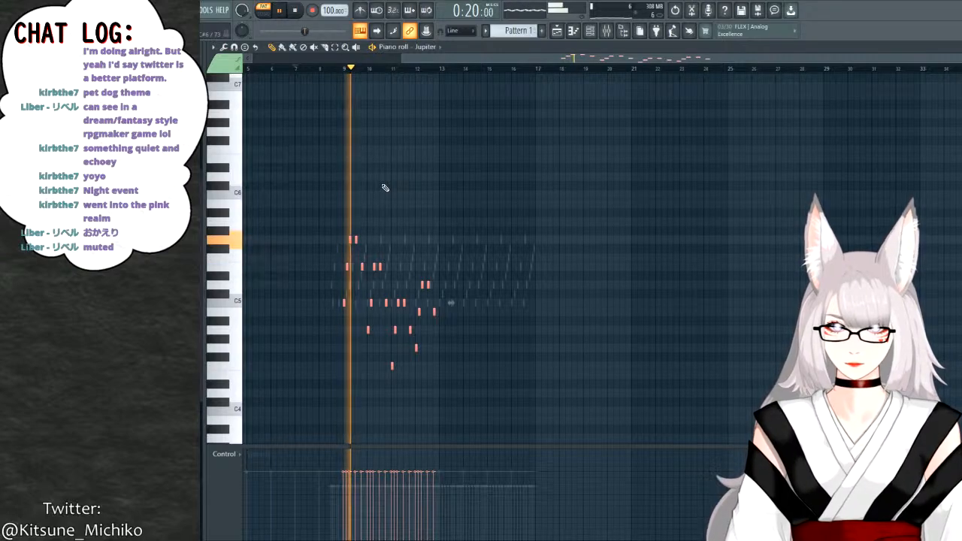
scroll(369, 258, "up", 2)
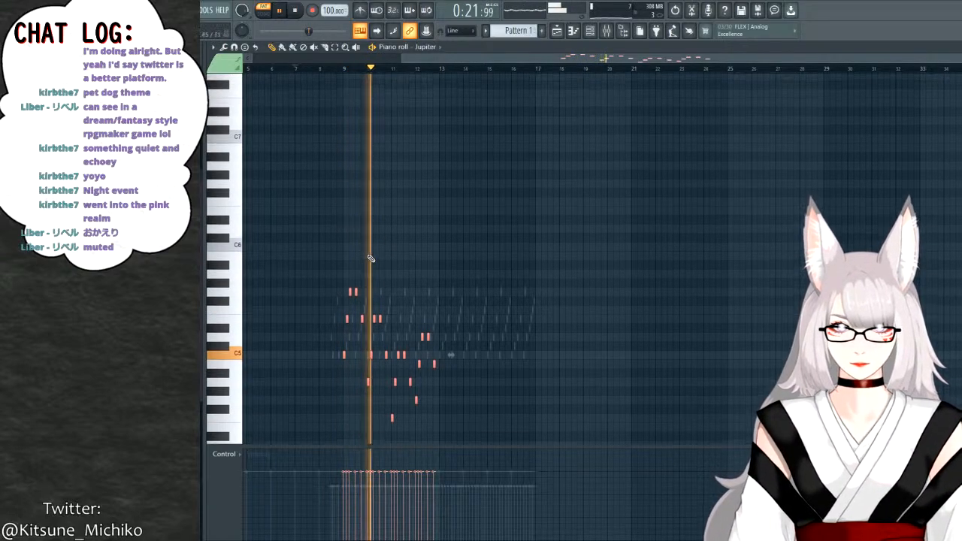
scroll(432, 338, "up", 5, "ctrl")
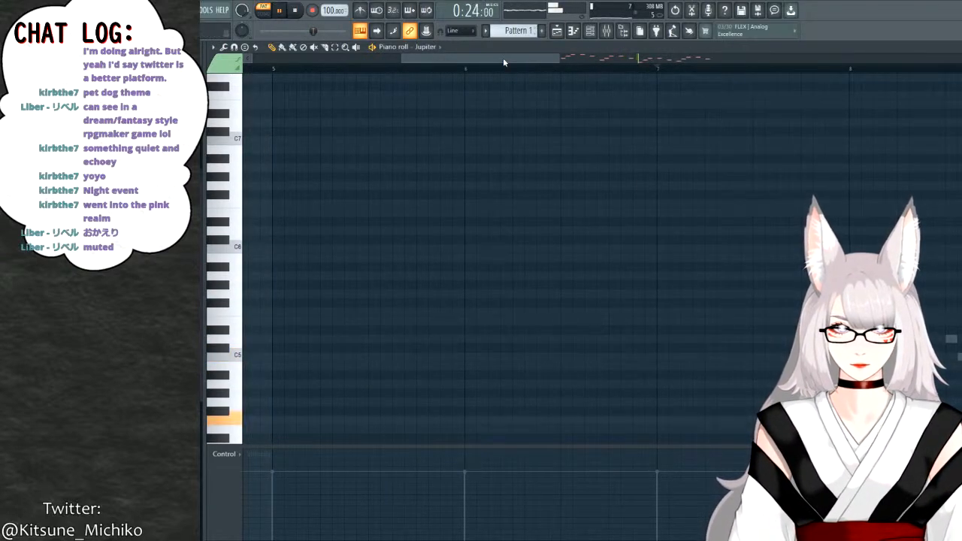
left_click_drag(503, 58, 633, 58)
key("space")
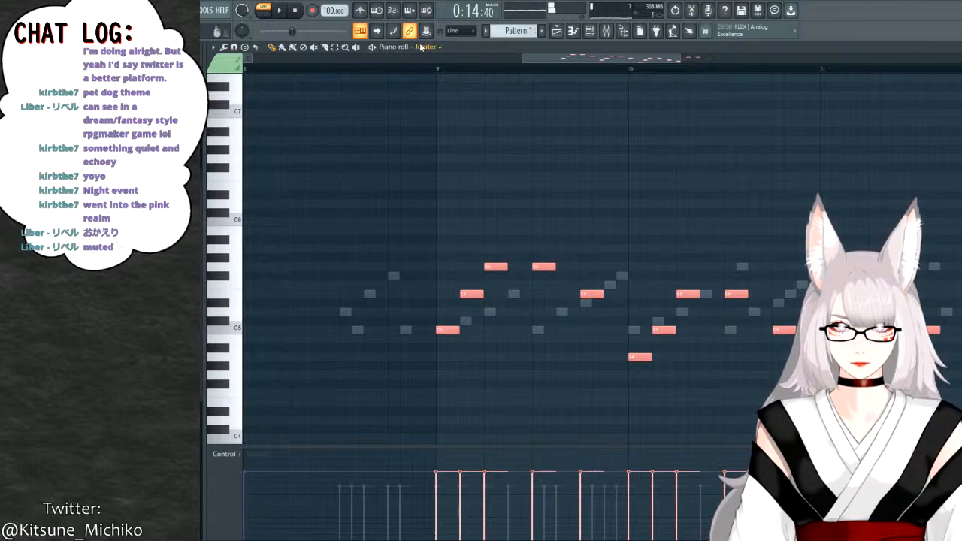
Switch to Drumroom and shift the five drum fill notes before bar 9 one step later.
key("Down")
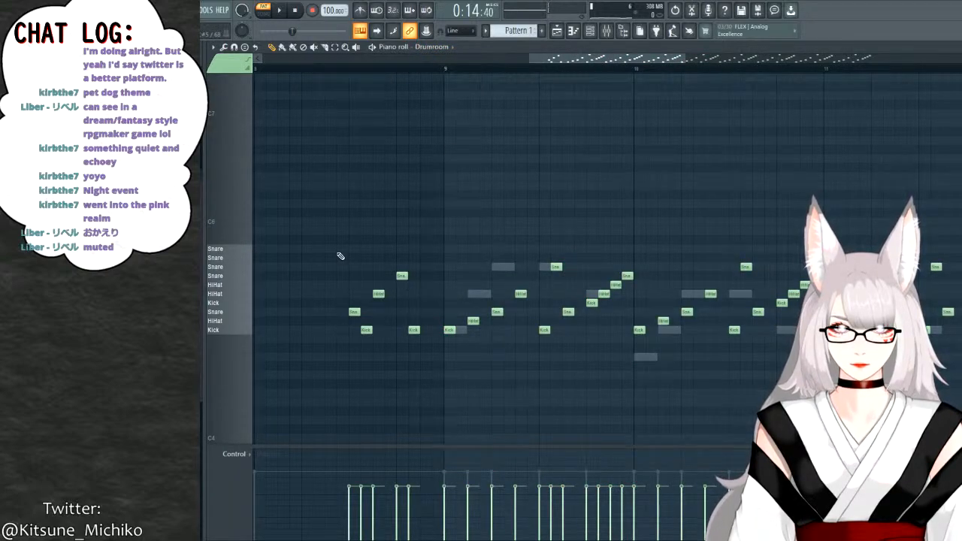
left_click_drag(341, 256, 426, 330)
left_click(387, 146)
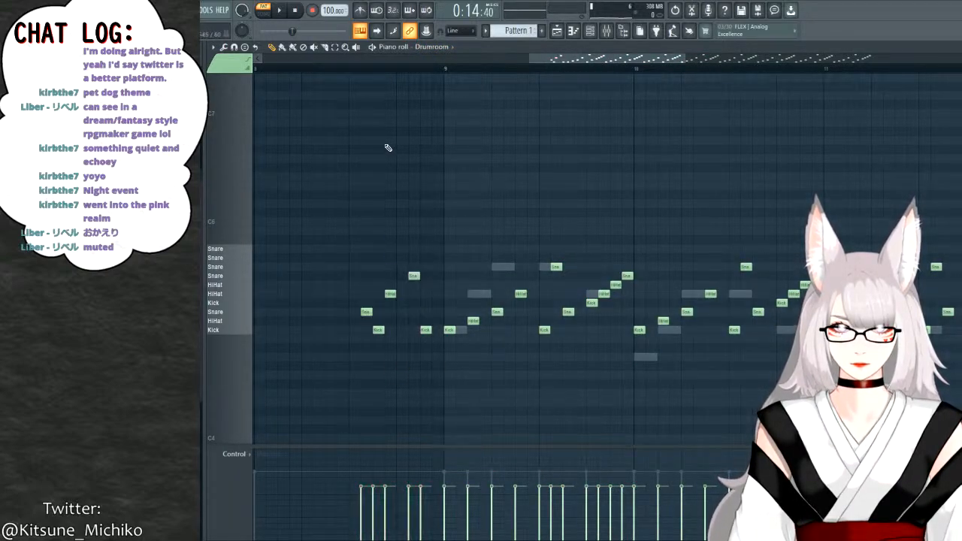
Audition the drum fill before bar 9 and move its upper snare one step earlier.
key("space")
left_click(355, 78)
right_click(358, 81)
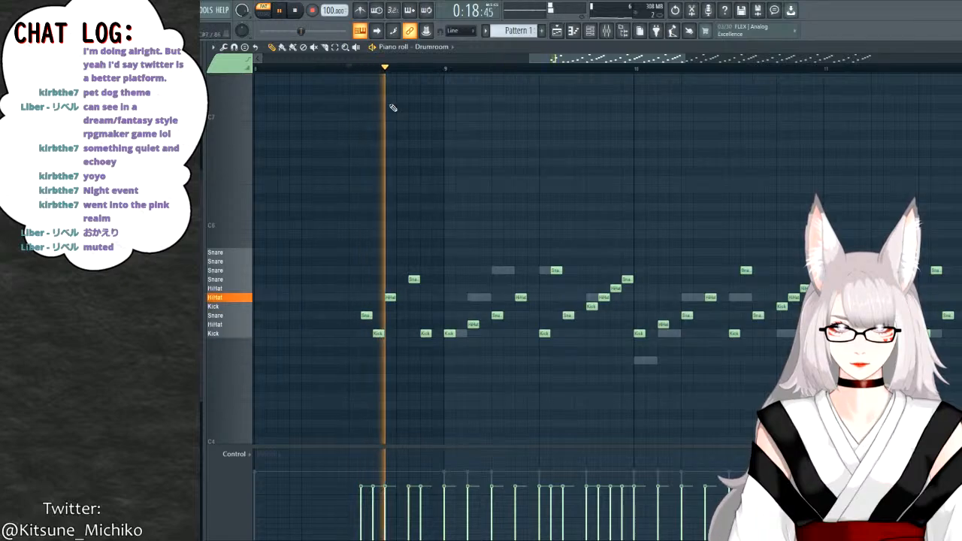
key("space")
left_click_drag(414, 279, 403, 279)
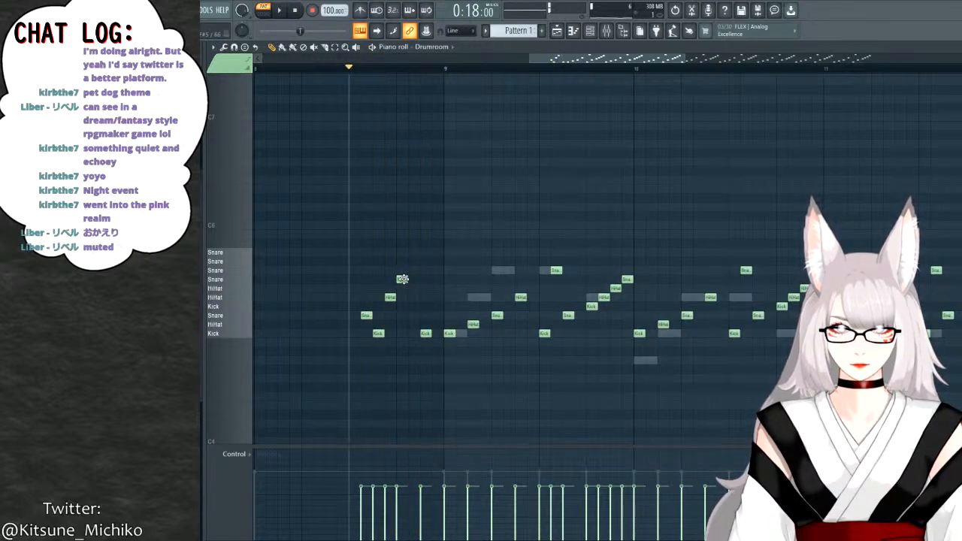
Move the fill's last kick one step earlier and add a hi-hat right after it on the lower HiHat row.
key("space")
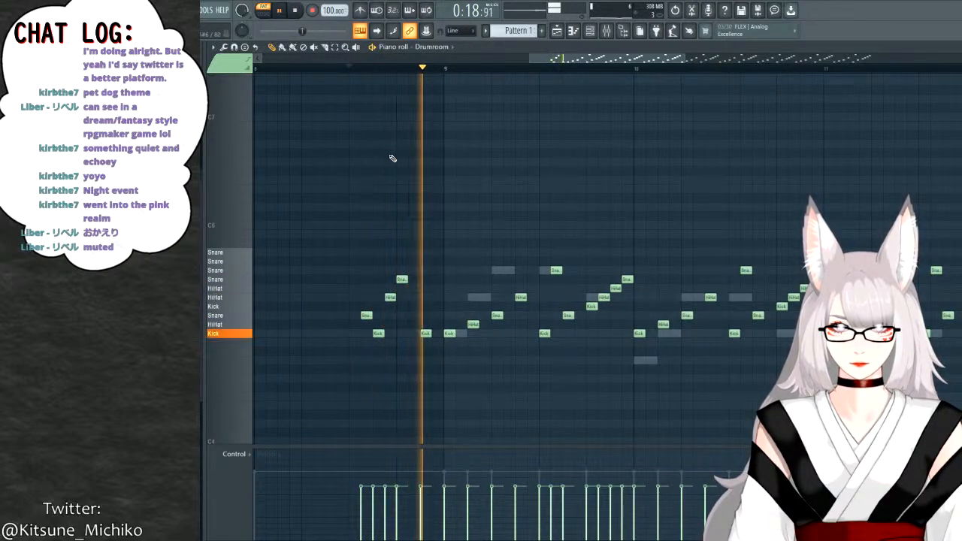
key("space")
left_click(414, 333)
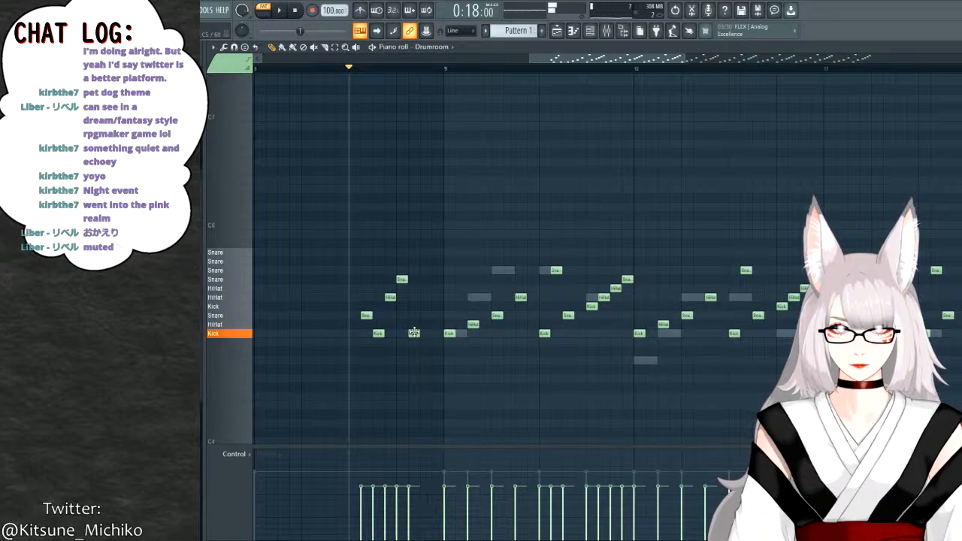
left_click_drag(436, 301, 426, 299)
key("space")
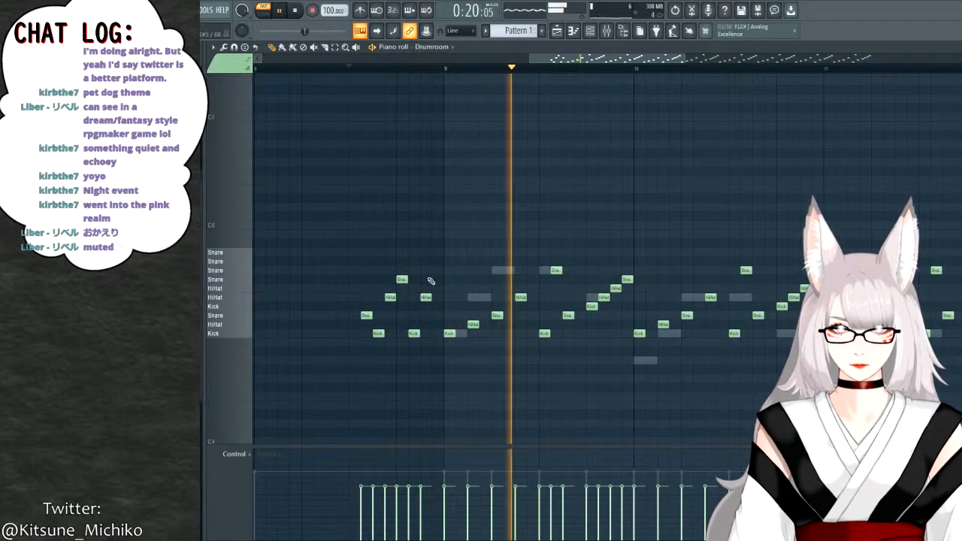
left_click_drag(425, 299, 426, 324)
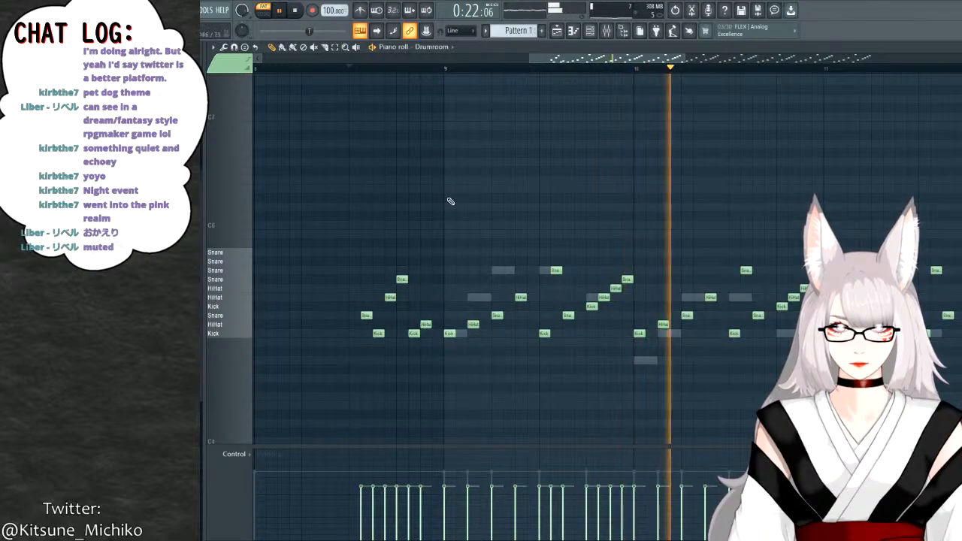
Play the pattern from the drum fill before bar 9 and review the channels in the channel rack.
left_click(353, 69)
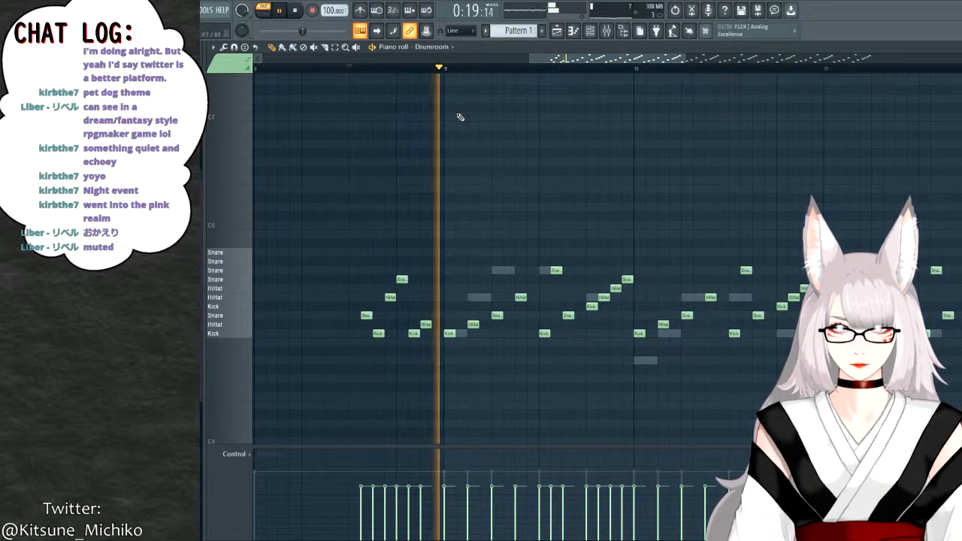
scroll(459, 124, "down", 2)
scroll(460, 125, "down", 2)
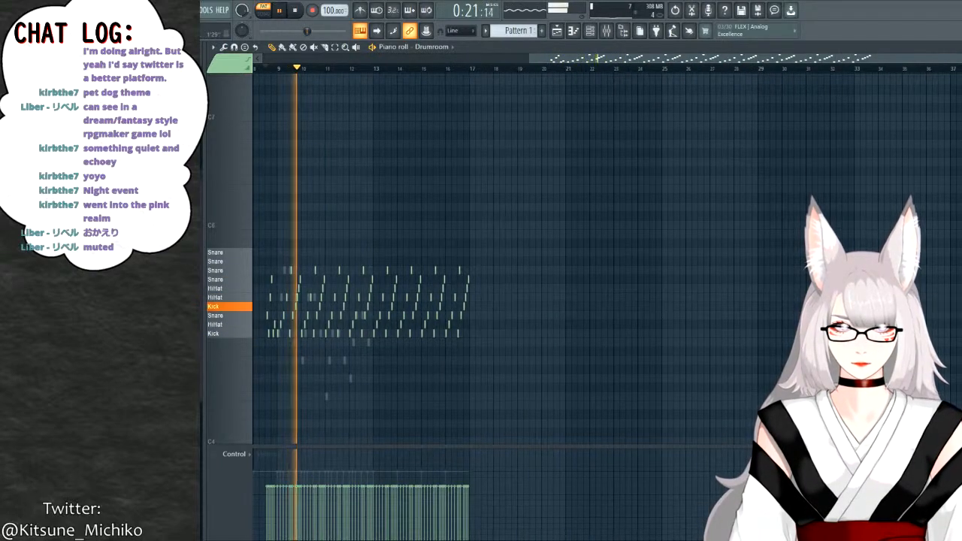
key("Escape")
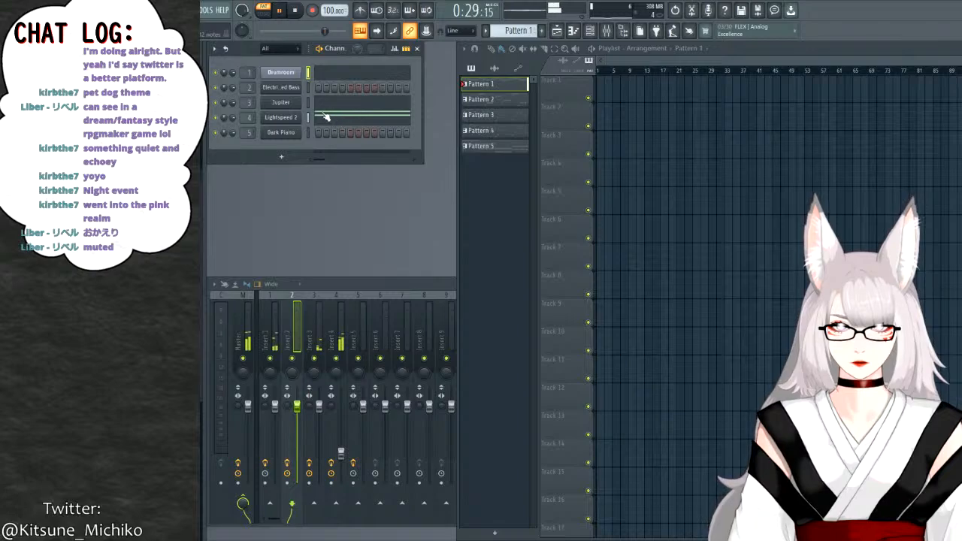
double_click(468, 86)
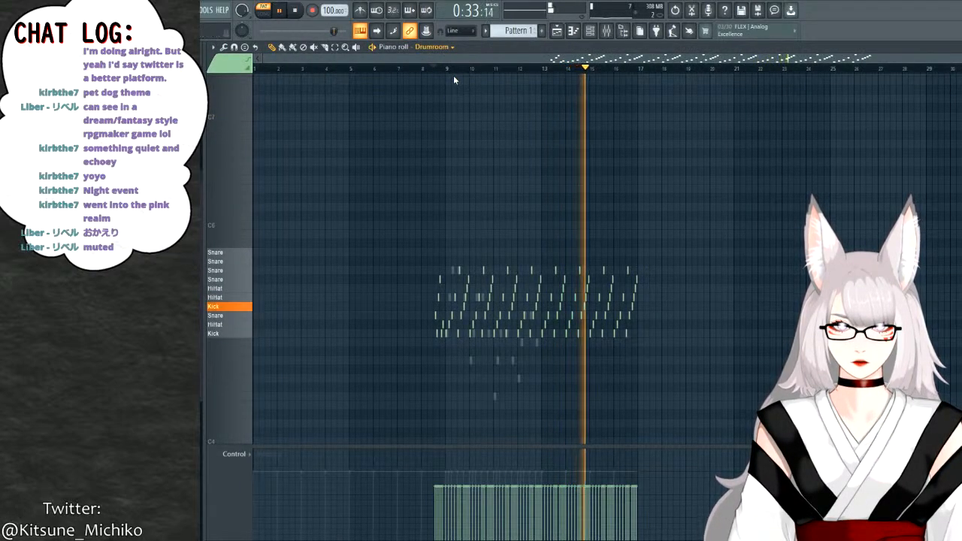
Stop playback, cut the whole melody from Jupiter, and switch to Electric Picked Bass.
key("Down")
key("space")
scroll(479, 174, "down", 3)
scroll(462, 98, "up", 4)
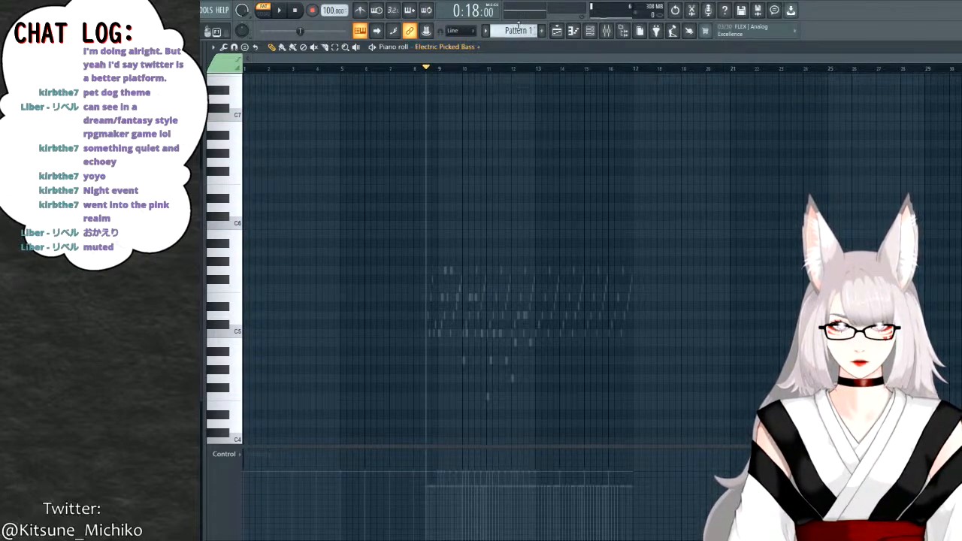
scroll(484, 161, "down", 1)
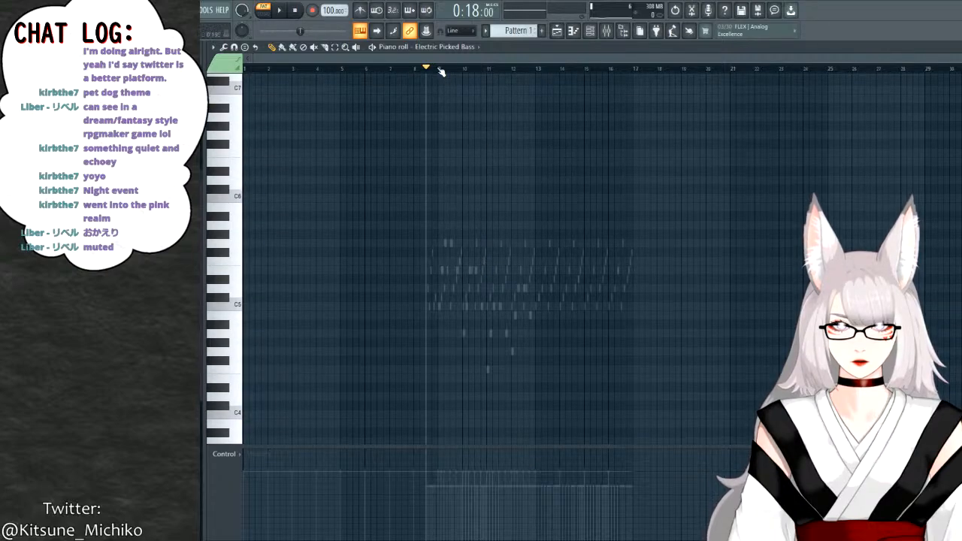
key("Down")
left_click_drag(423, 187, 608, 455)
scroll(572, 339, "down", 1)
key("Delete")
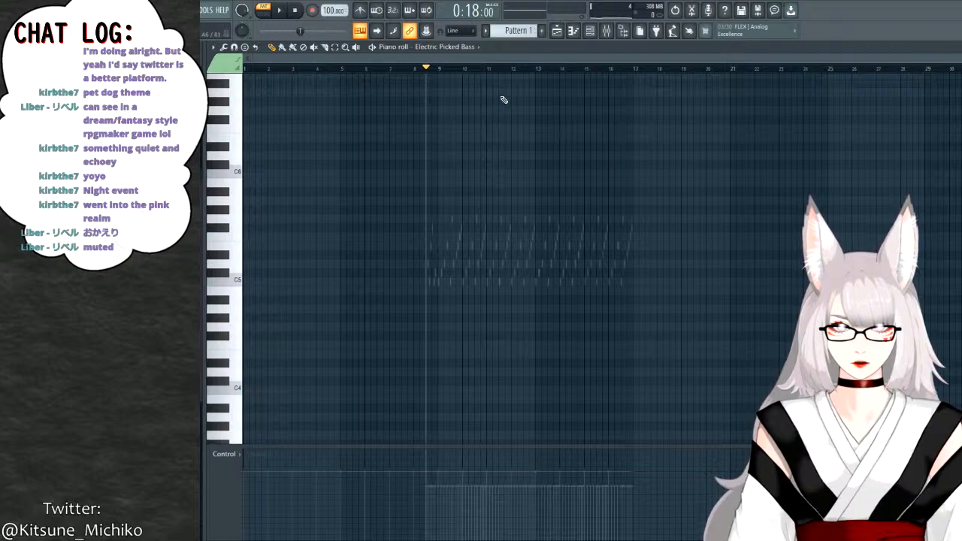
Paste the melody into Electric Picked Bass at bar 9 and transpose it down two octaves.
scroll(540, 227, "down", 4)
left_click_drag(410, 60, 711, 58)
key("ctrl+v")
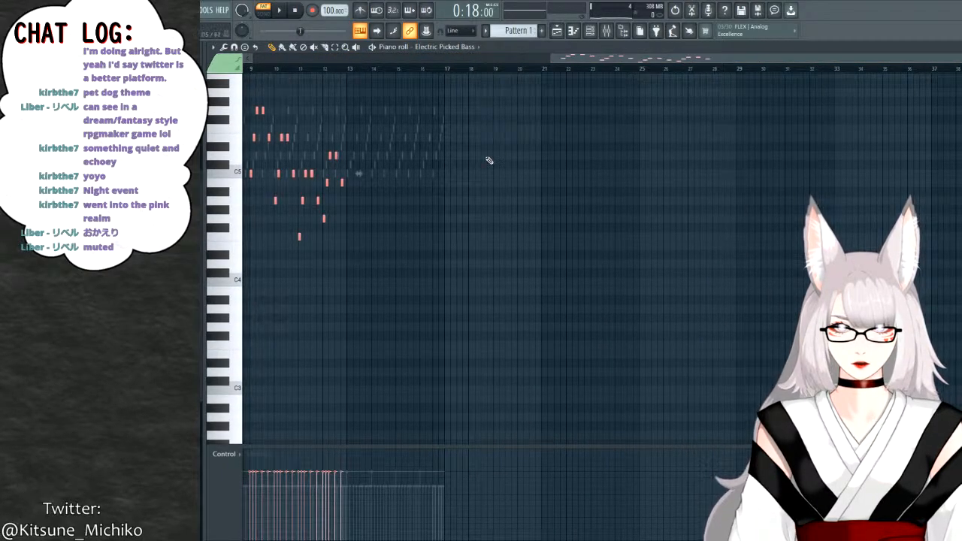
key("ctrl+Down")
key("ctrl+Down")
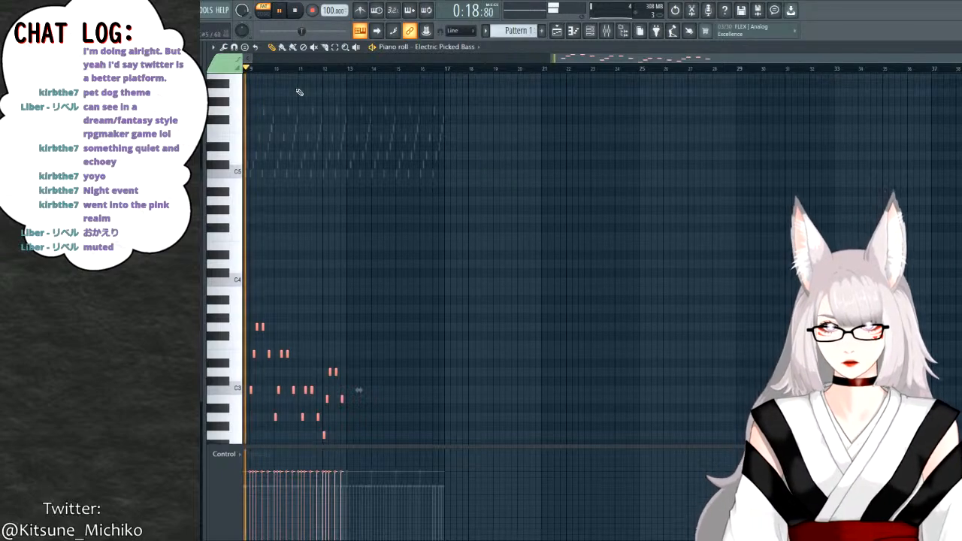
Transpose the Electric Picked Bass melody down one more octave and audition it from just before bar 9.
key("space")
scroll(444, 227, "down", 3)
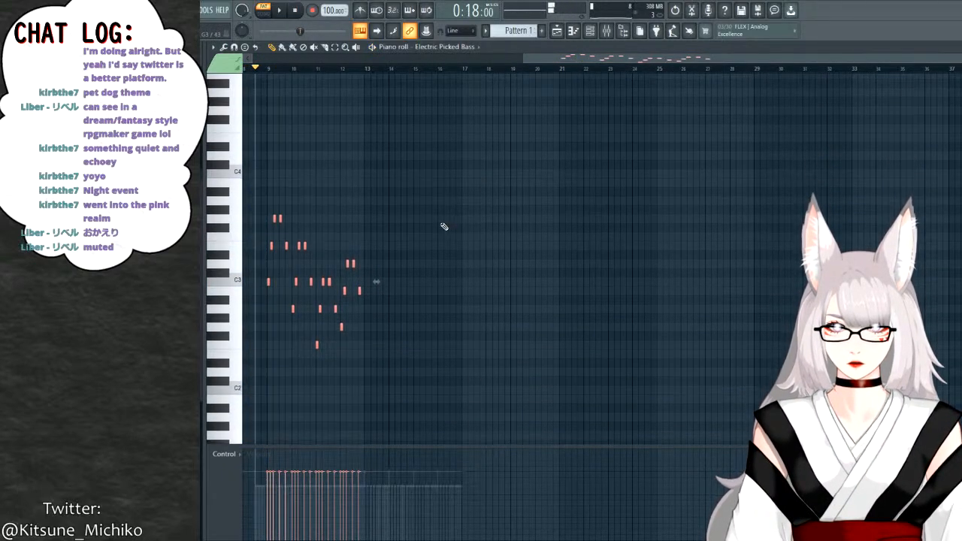
key("ctrl+Down")
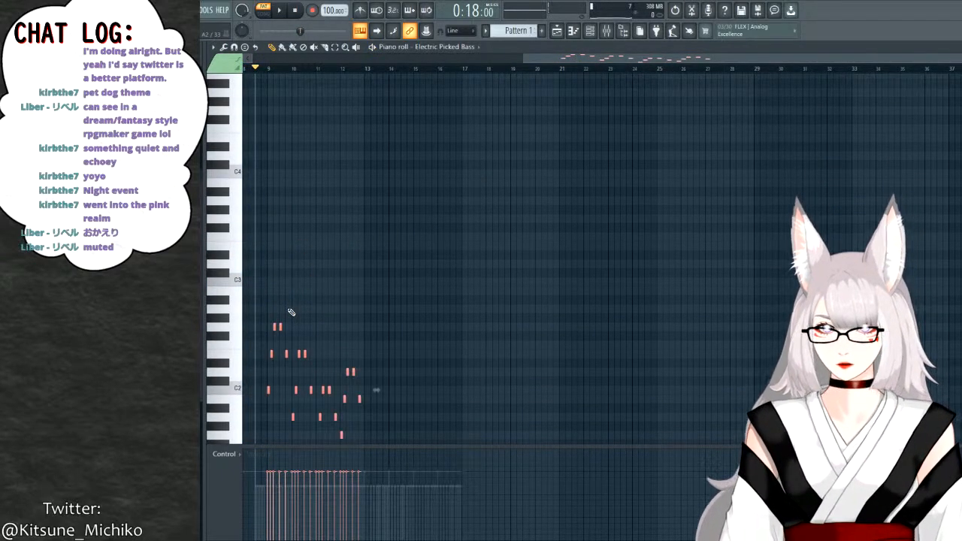
key("space")
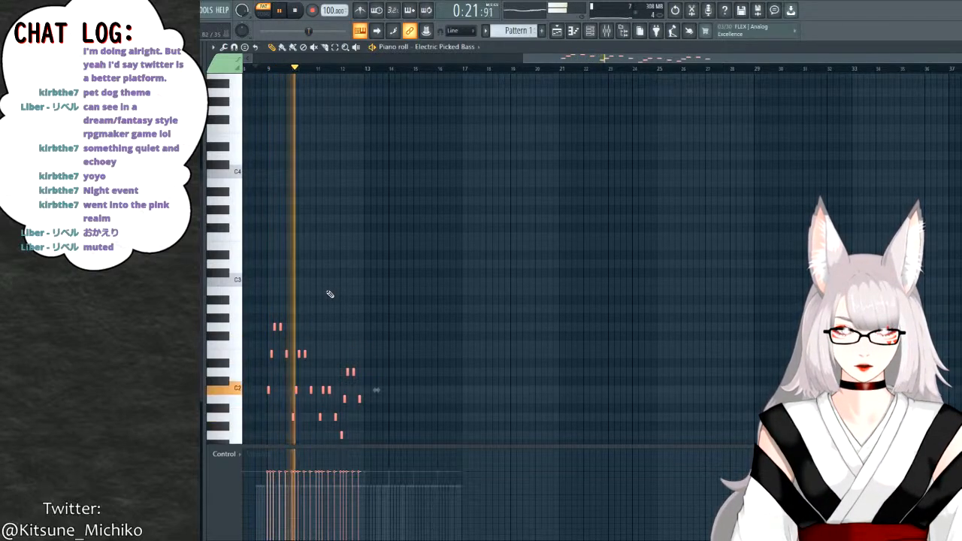
key("space")
Remove the melody from Electric Picked Bass and paste it back into Jupiter at bar 9.
left_click_drag(558, 59, 399, 65)
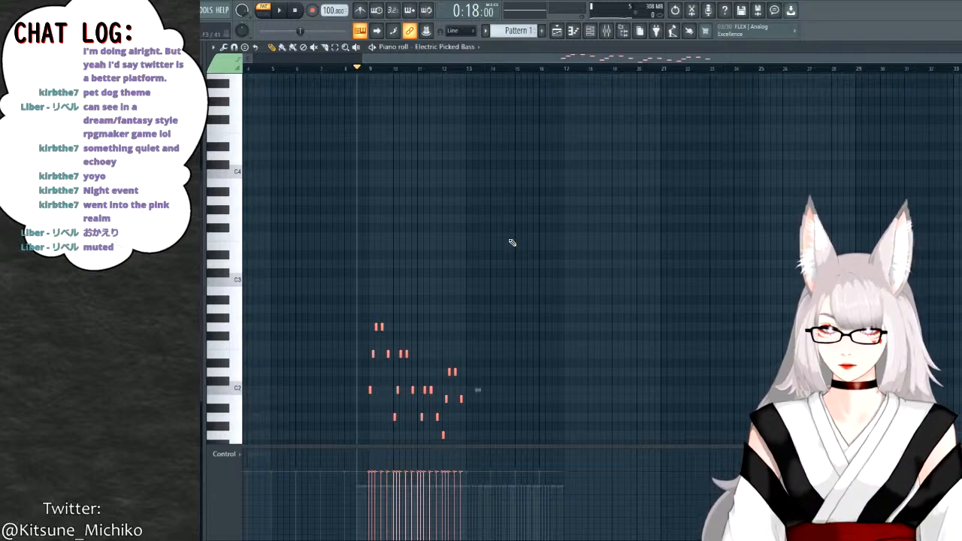
key("Delete")
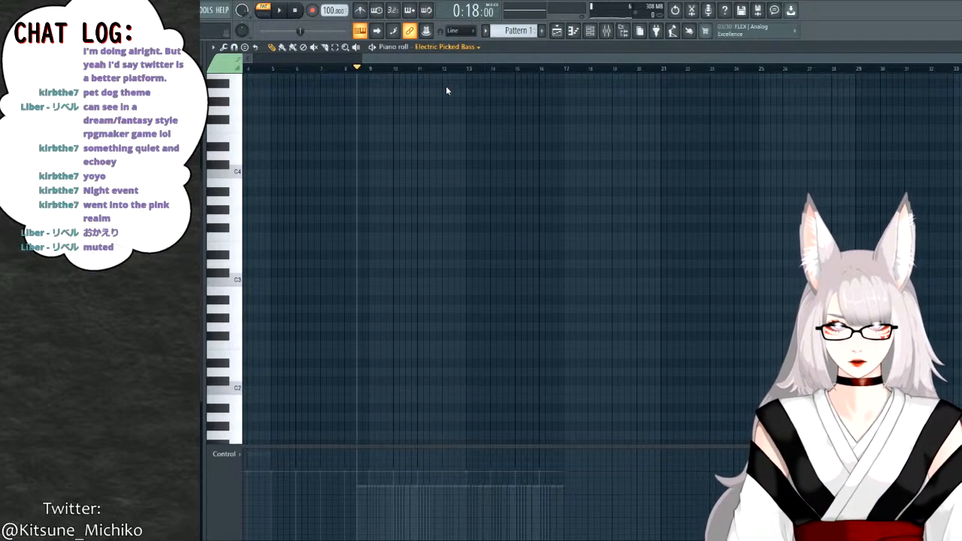
key("Down")
left_click_drag(518, 59, 688, 57)
key("ctrl+v")
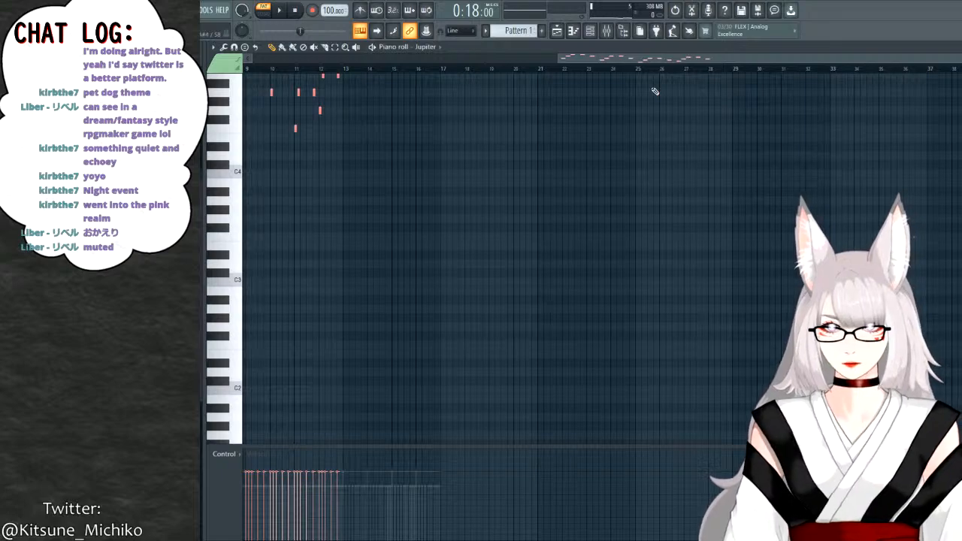
Delete the Jupiter melody, paste the copied one at bar 9, and transpose it up one octave.
key("Delete")
mouse_move(635, 58)
left_mouse_down()
mouse_move(618, 59)
mouse_move(631, 63)
left_mouse_up()
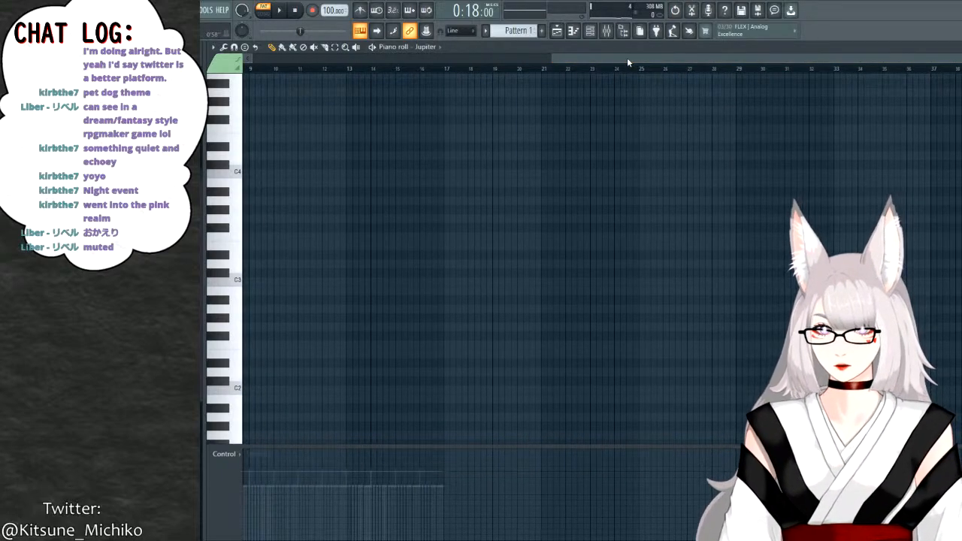
key("ctrl+v")
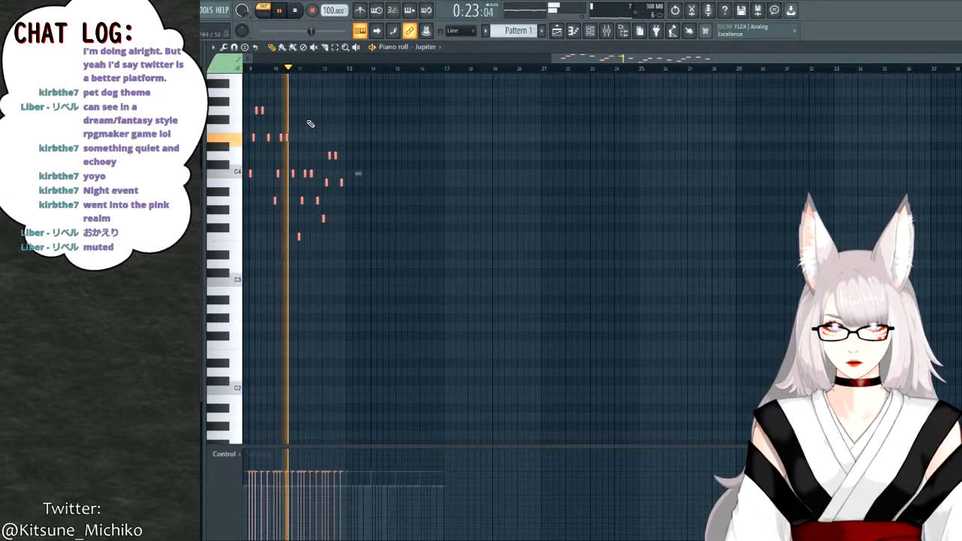
key("ctrl+Up")
scroll(384, 225, "up", 5)
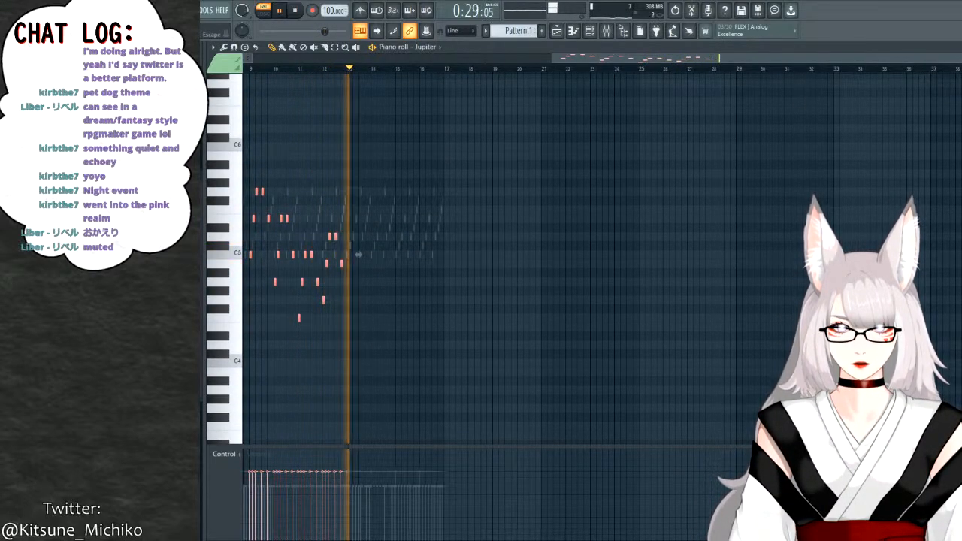
Reopen the Jupiter notes and audition the melody from bar 9.
key("F7")
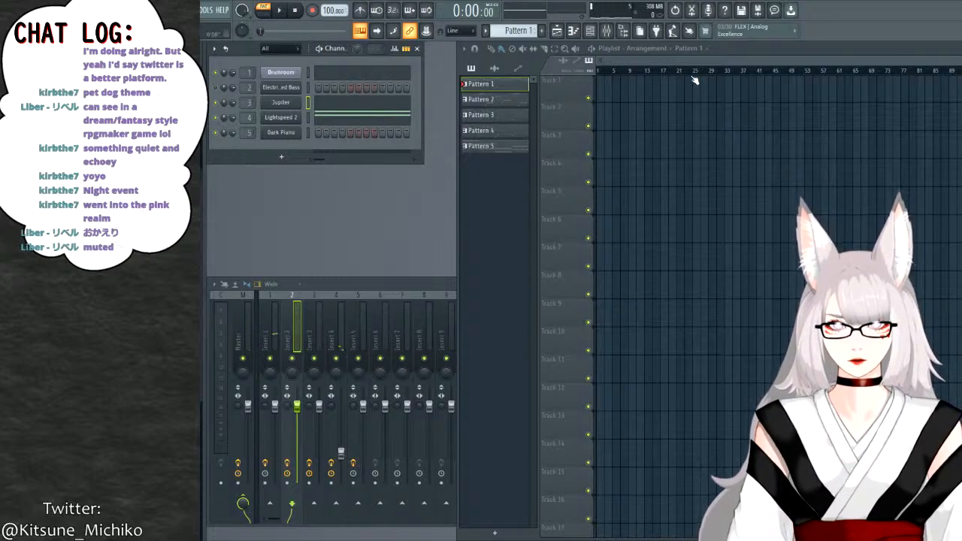
left_click(336, 110)
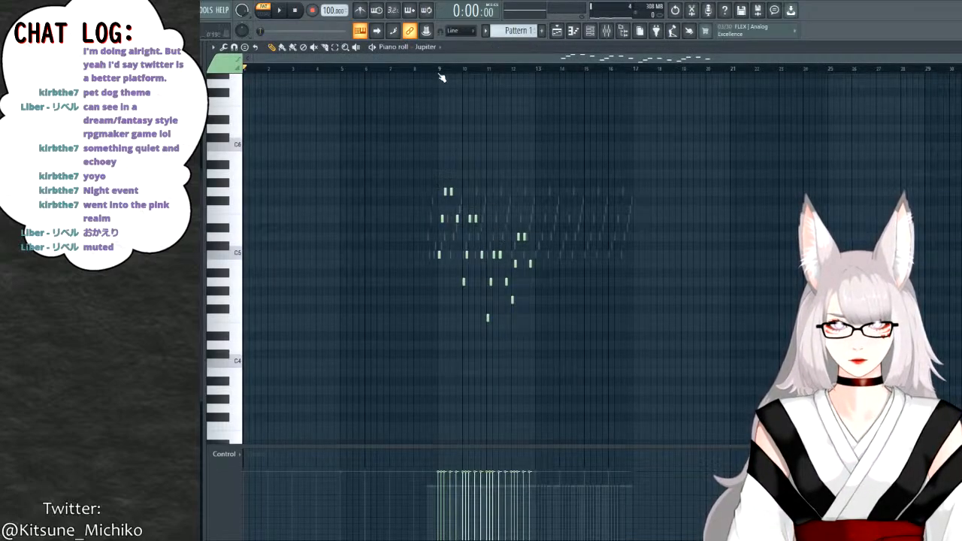
left_click(439, 70)
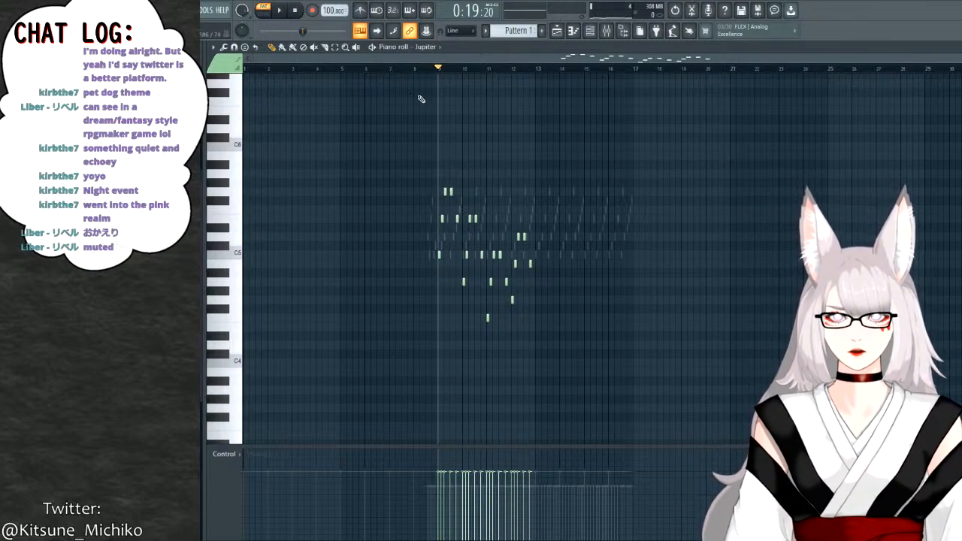
key("space")
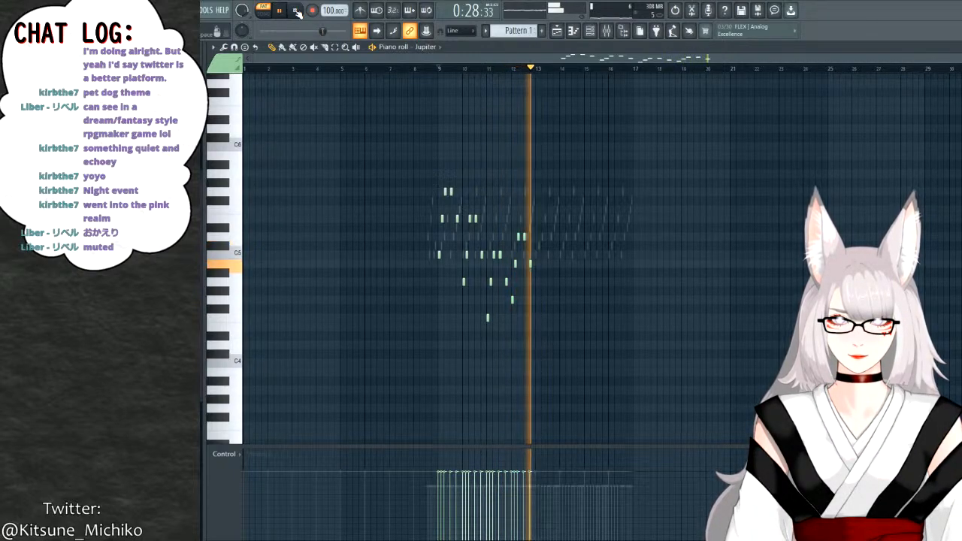
left_click(296, 11)
Select the whole Jupiter melody and duplicate it so the copy starts at bar 13.
left_click_drag(421, 133, 638, 256)
key("ctrl+a")
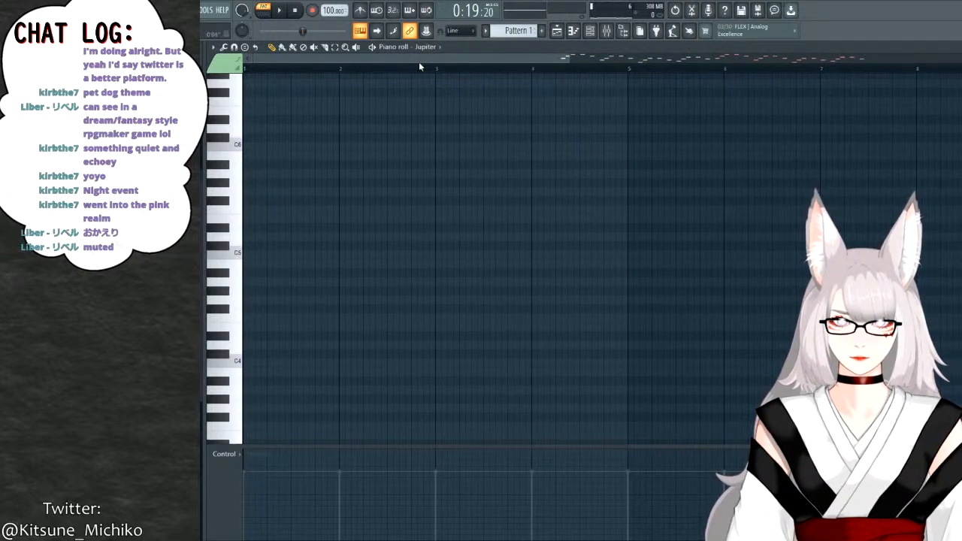
left_click_drag(419, 62, 770, 121)
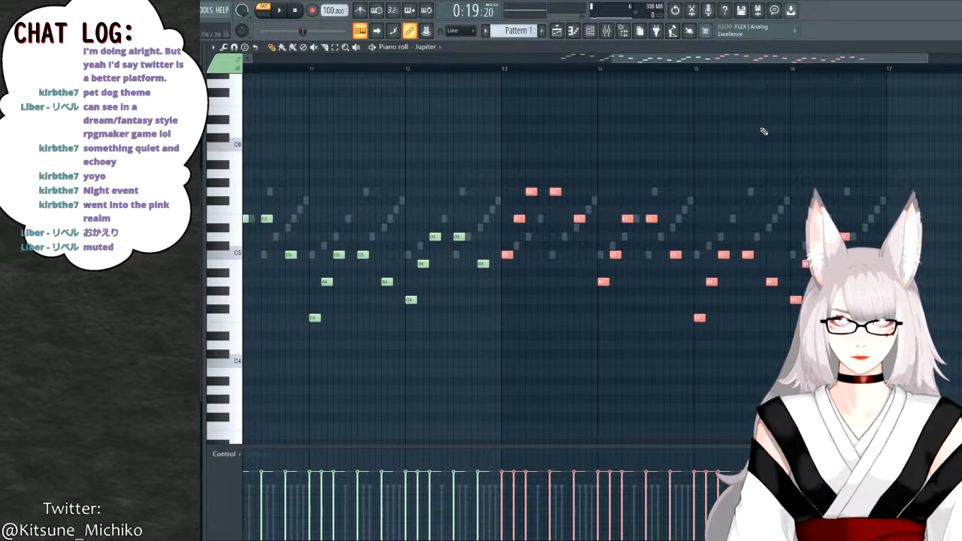
scroll(640, 142, "up", 3)
Play Jupiter from bar 9, delete the original melody notes in bars 9 to 12, and close the note editor.
left_click_drag(634, 56, 491, 58)
key("space")
scroll(539, 163, "down", 2)
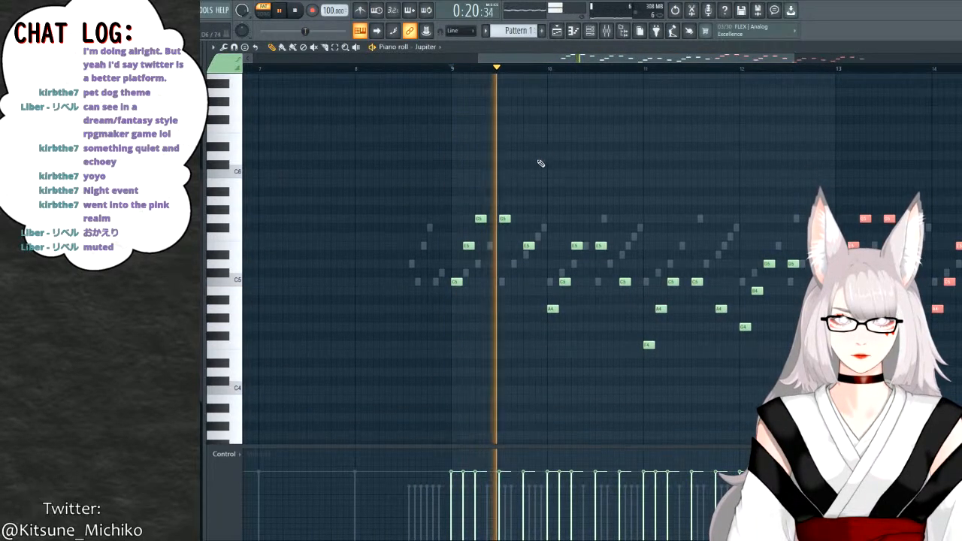
left_click_drag(430, 171, 816, 374)
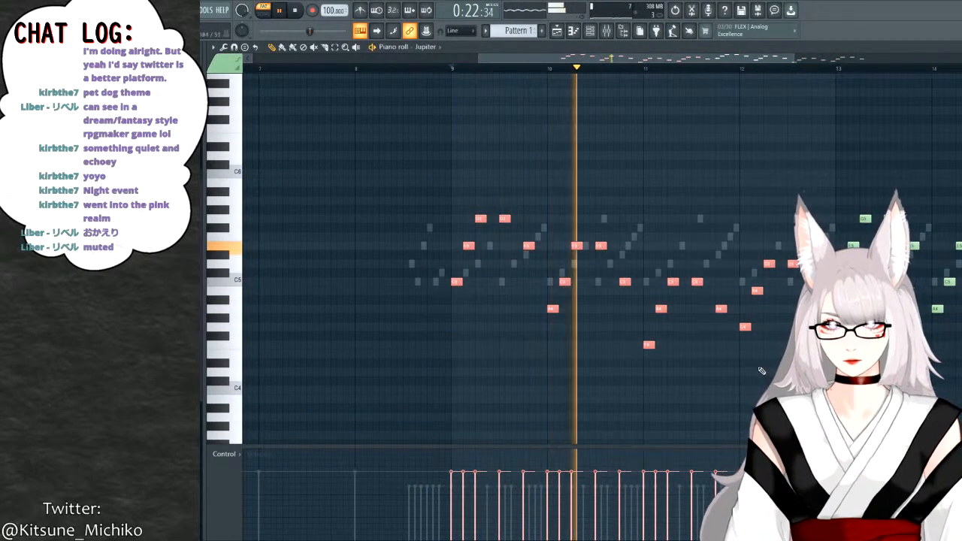
key("ctrl+z")
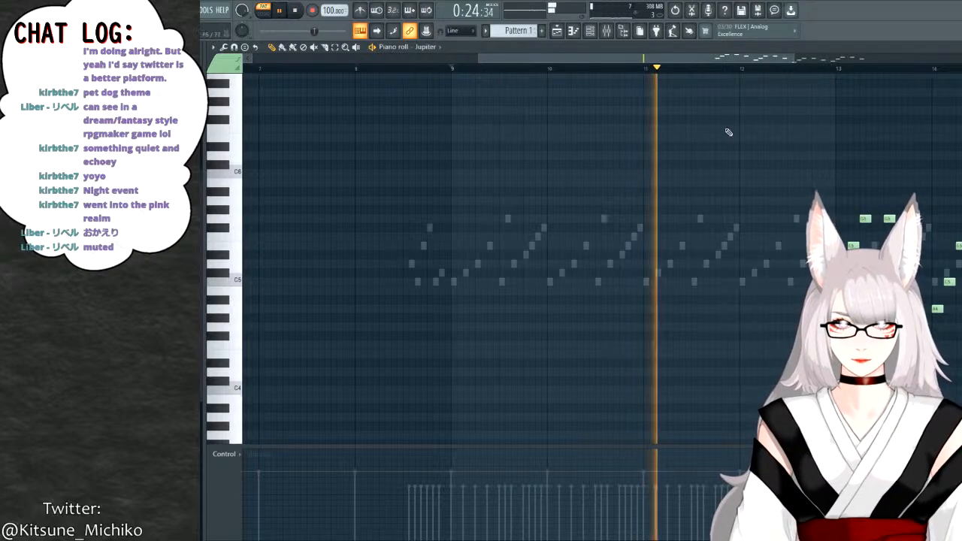
left_click_drag(646, 58, 866, 51)
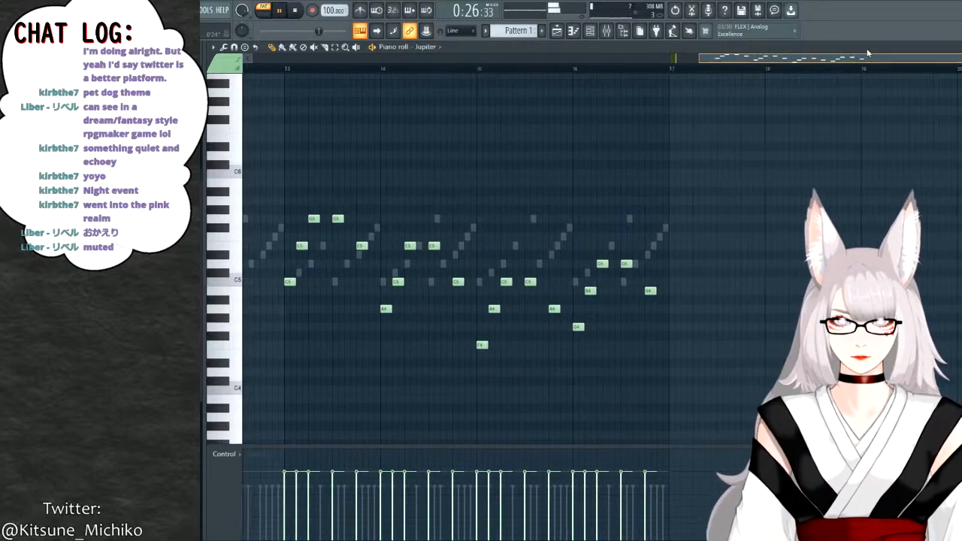
key("Escape")
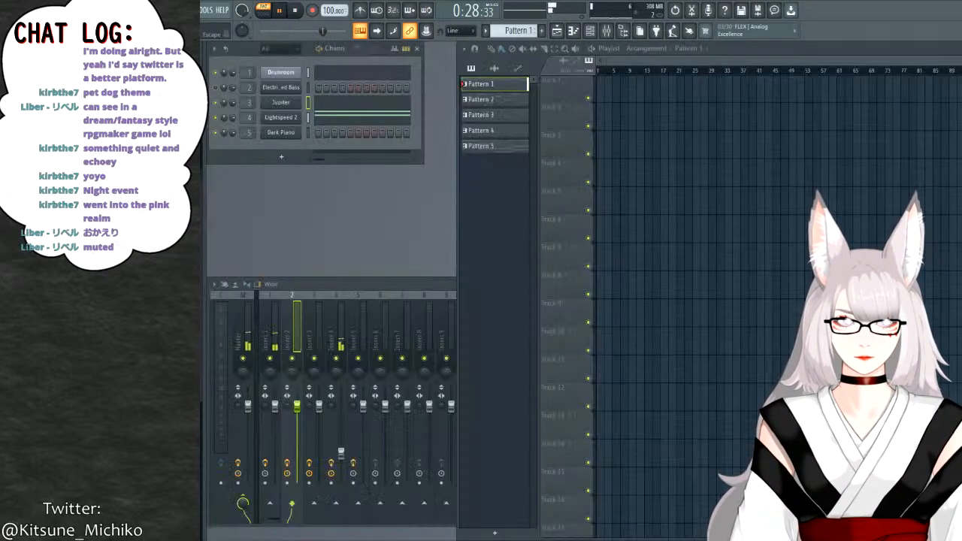
Open the Lightspeed 2 notes and listen to the chords from bar 9 through bar 16.
left_click(331, 125)
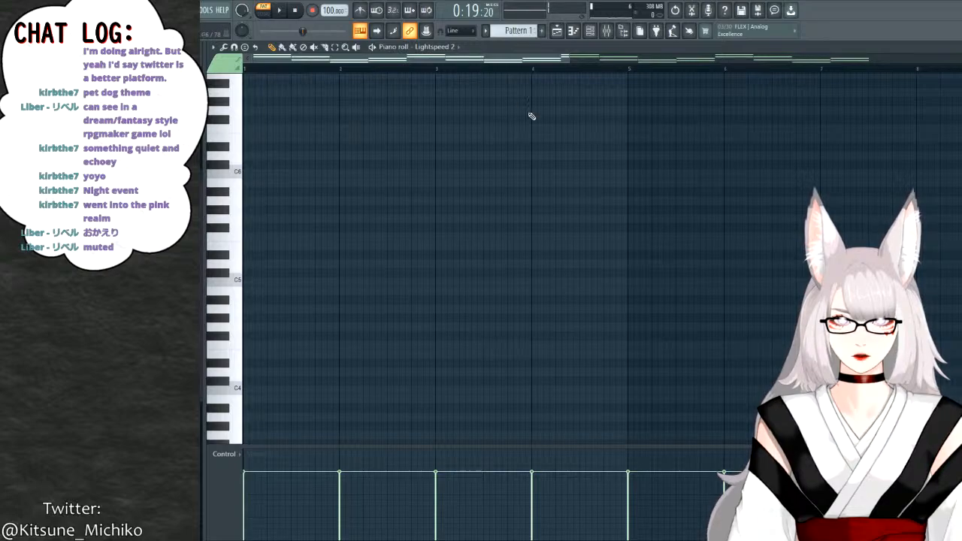
scroll(545, 146, "down", 5)
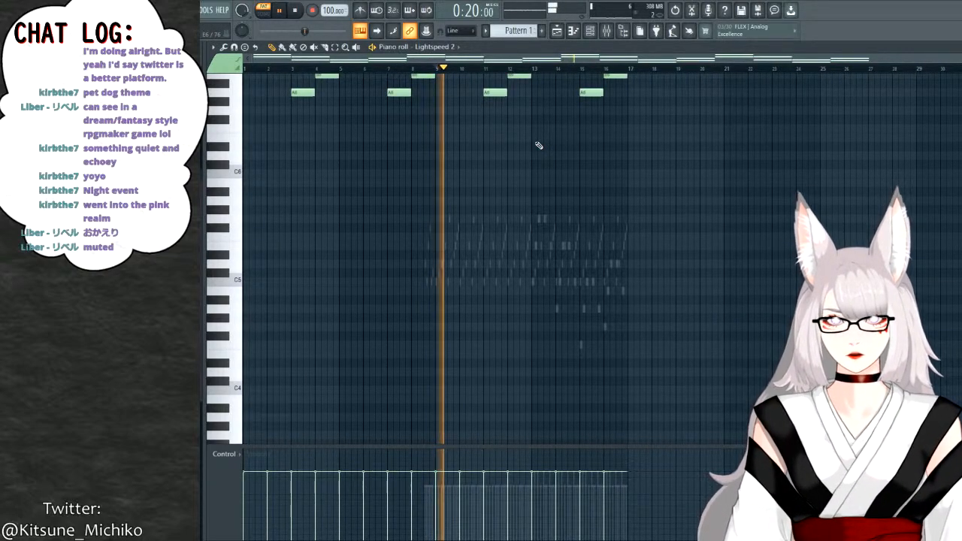
scroll(694, 165, "up", 3)
scroll(694, 164, "up", 4)
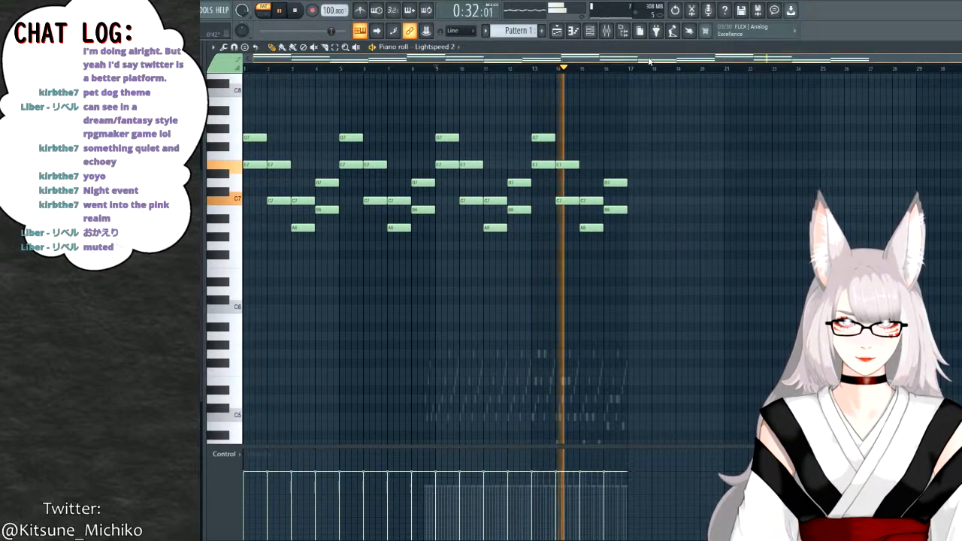
left_click_drag(725, 59, 771, 59)
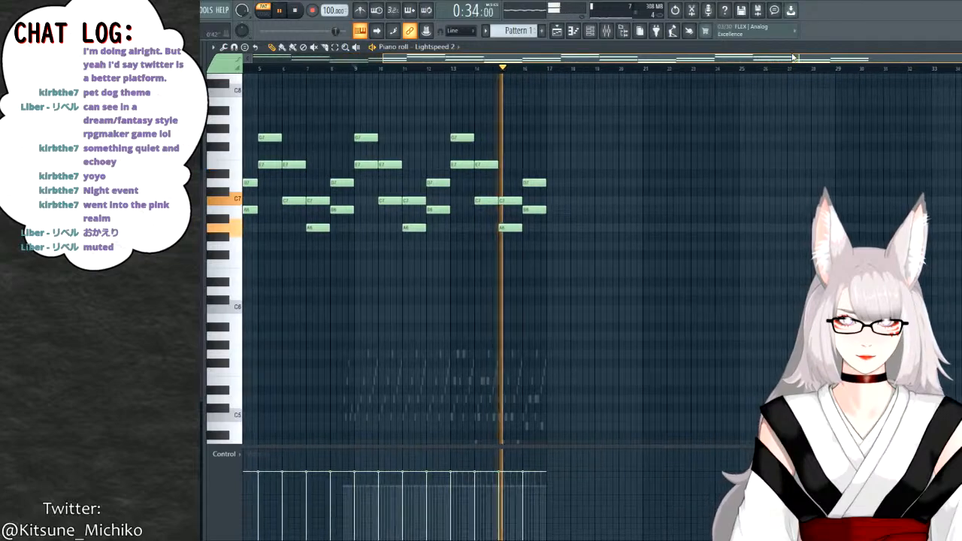
scroll(686, 173, "down", 1)
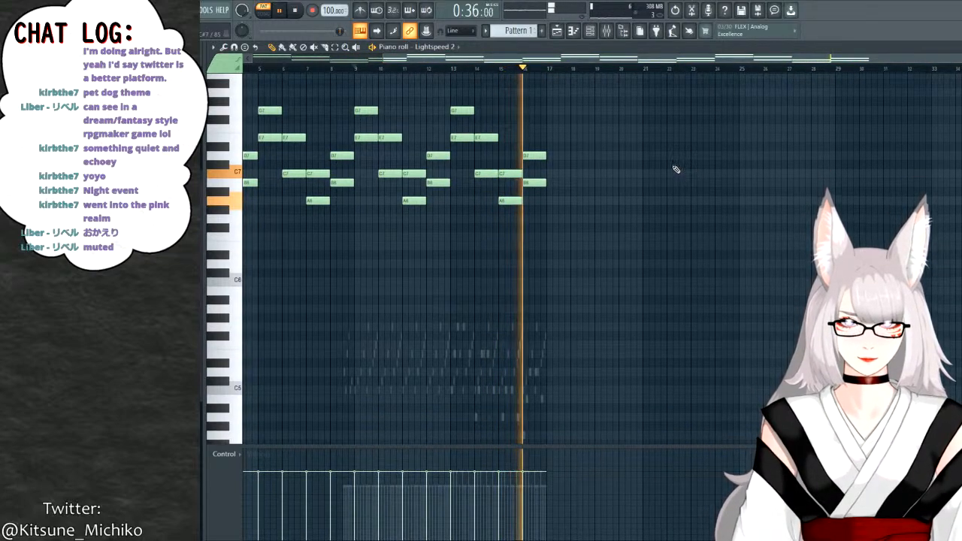
scroll(627, 179, "up", 2)
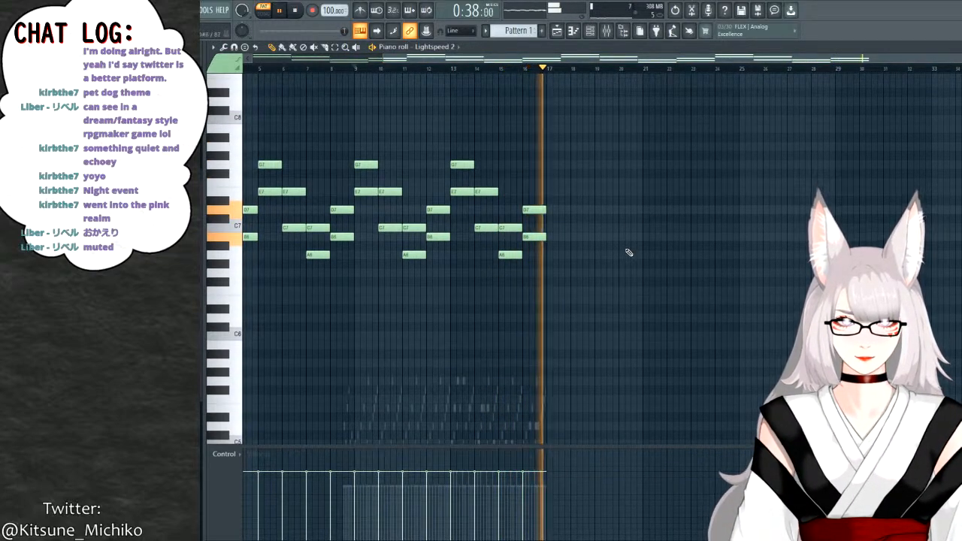
key("space")
left_click_drag(634, 61, 350, 68)
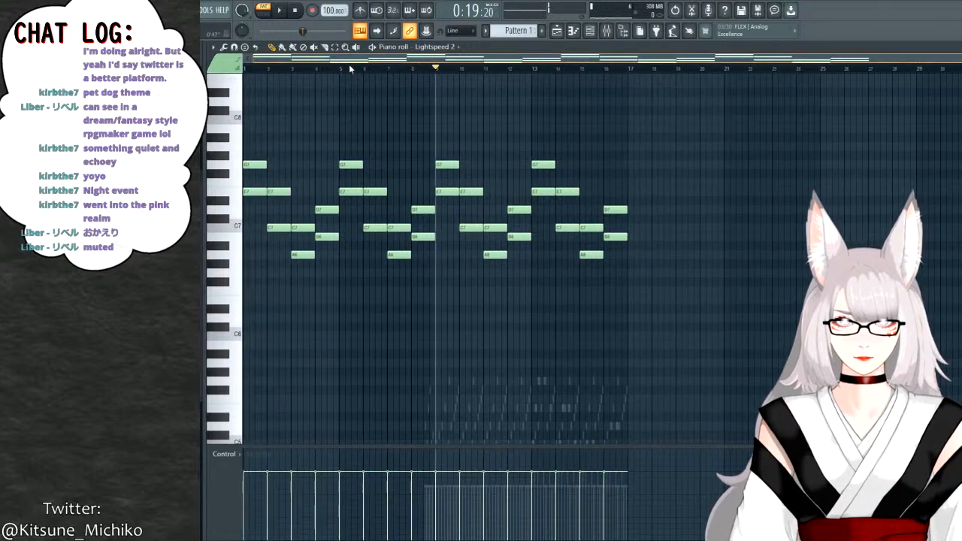
Select all Lightspeed 2 chords and duplicate them so the copy fills bars 17 to 32.
left_click_drag(666, 297, 241, 149)
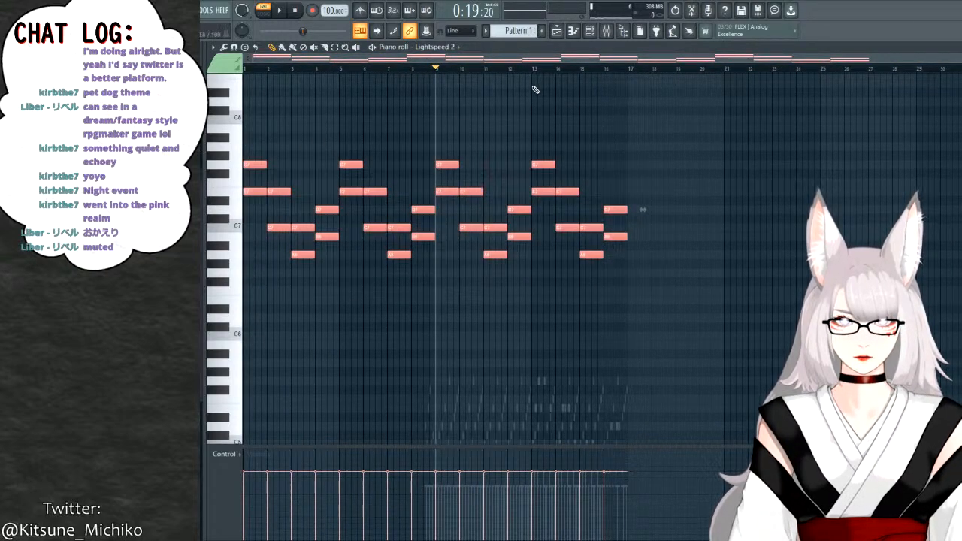
left_click_drag(519, 59, 722, 59)
left_click_drag(878, 61, 919, 60)
key("ctrl+b")
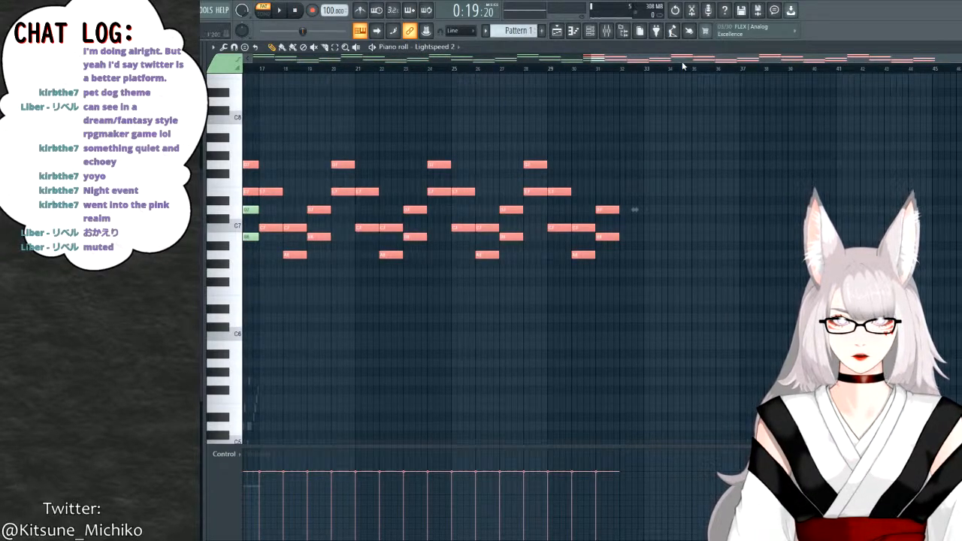
key("ctrl+z")
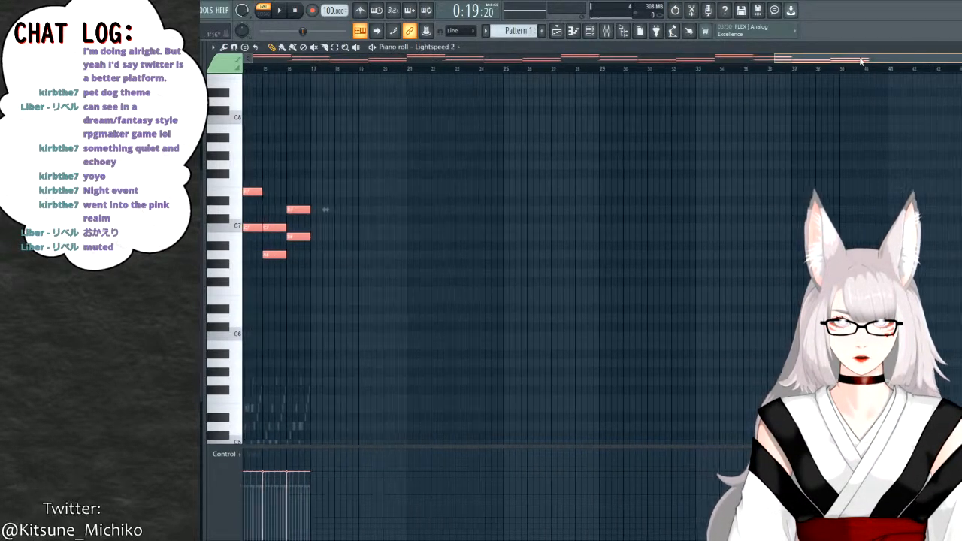
left_click_drag(862, 62, 940, 60)
key("ctrl+b")
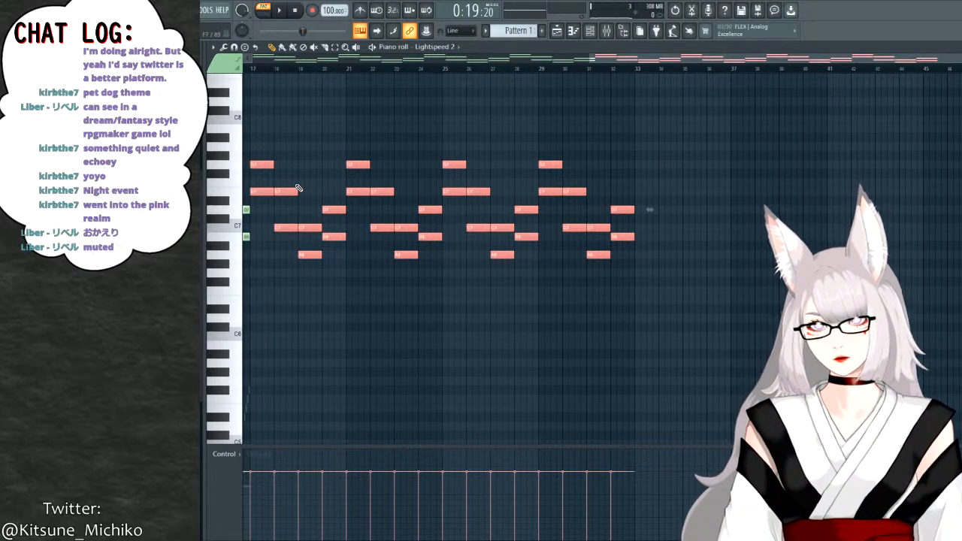
Copy the Lightspeed 2 chords of bars 17 to 32 one octave higher and align the copy with bar 17.
scroll(295, 207, "up", 3)
left_click_drag(263, 273, 275, 272)
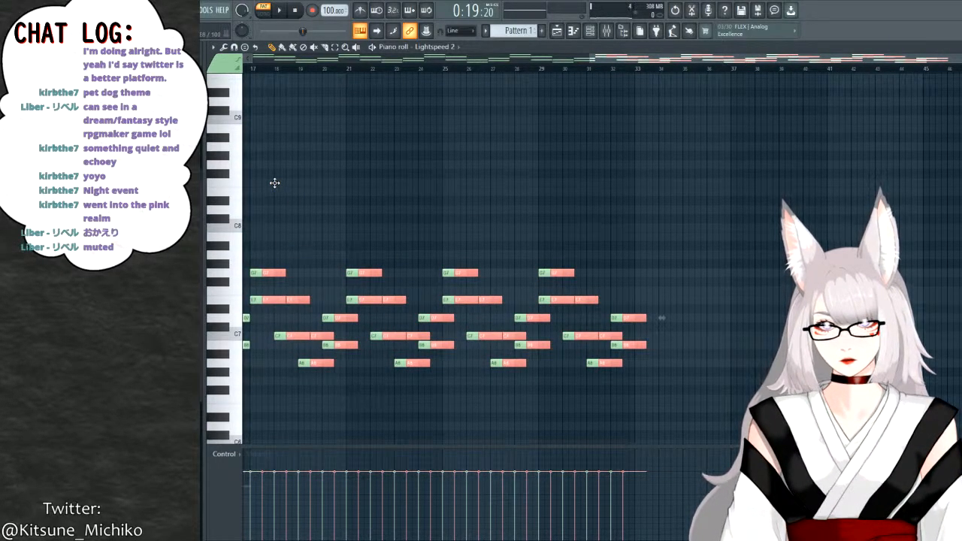
left_click_drag(274, 182, 258, 165)
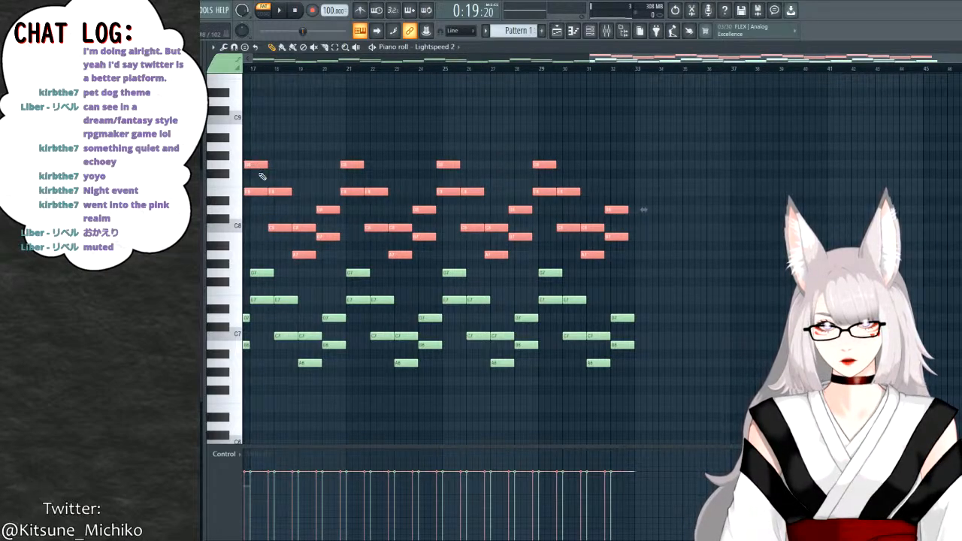
scroll(492, 80, "left", 3)
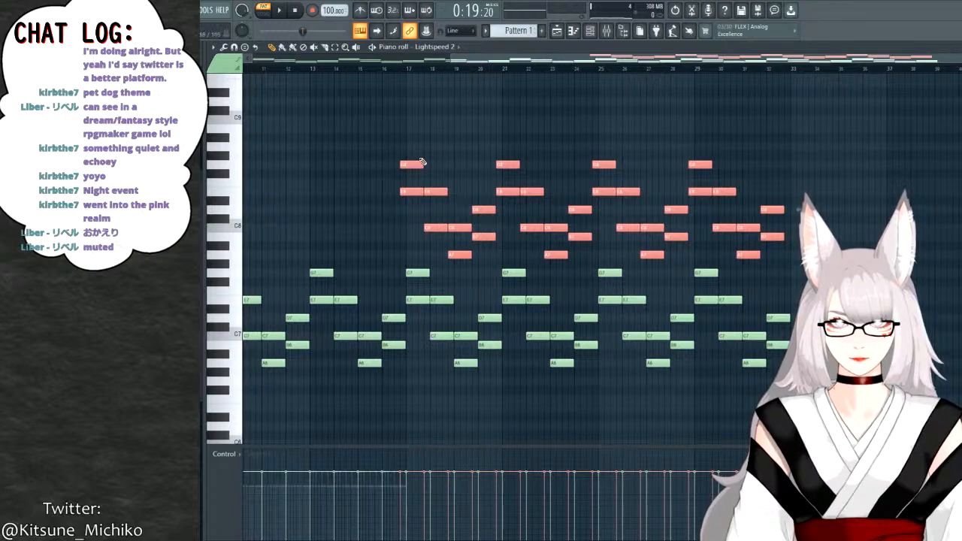
left_click_drag(412, 166, 415, 166)
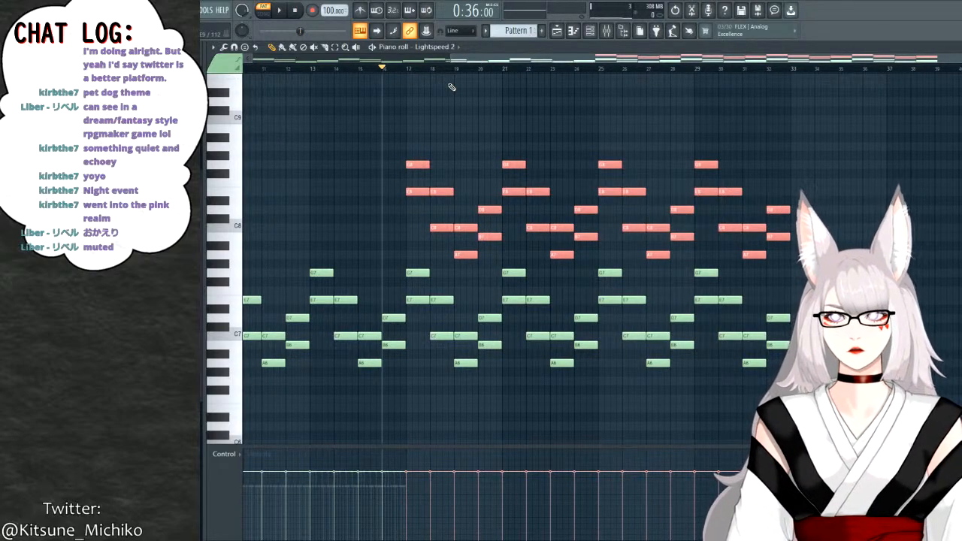
Audition the octave-layered chords from bar 16, then compare the pattern's opening with bar 17.
key("space")
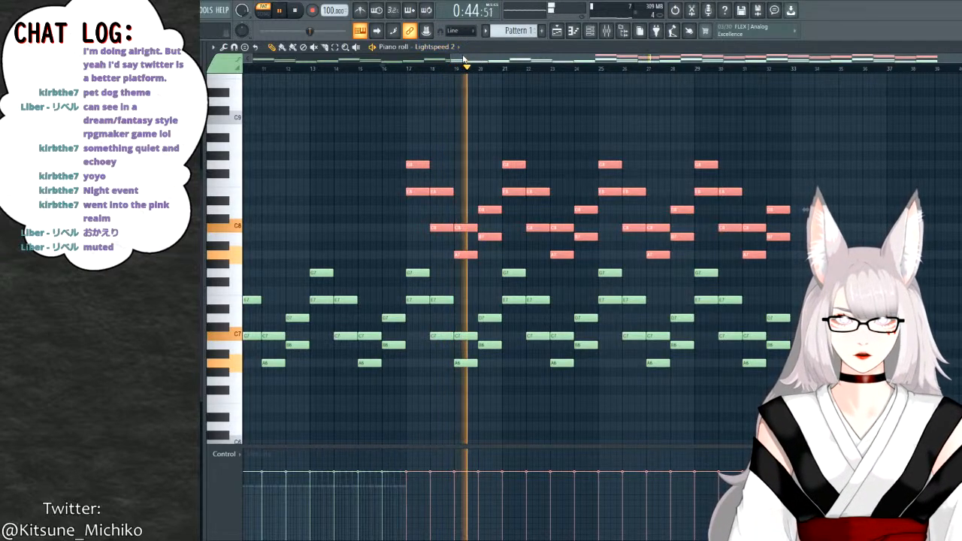
left_click_drag(451, 60, 239, 66)
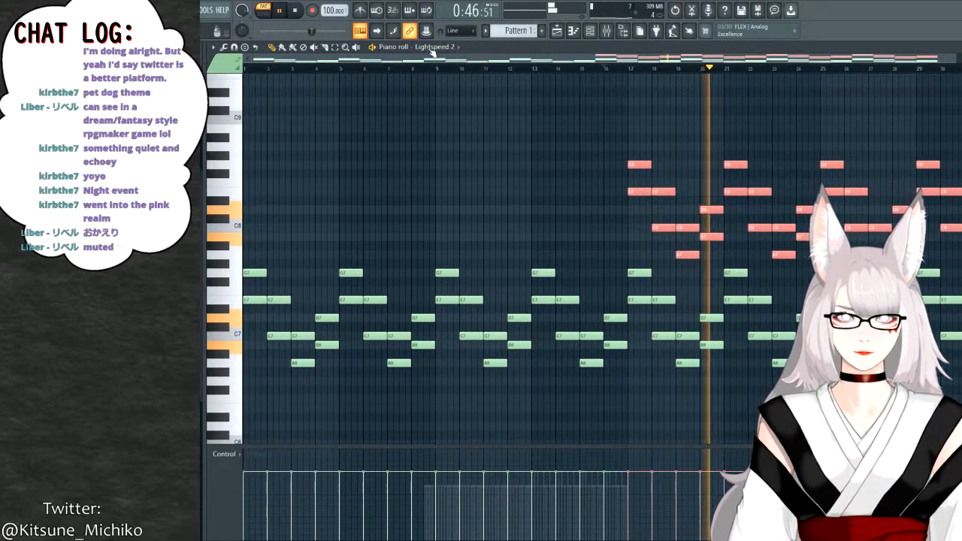
scroll(601, 146, "down", 3)
scroll(604, 146, "up", 2)
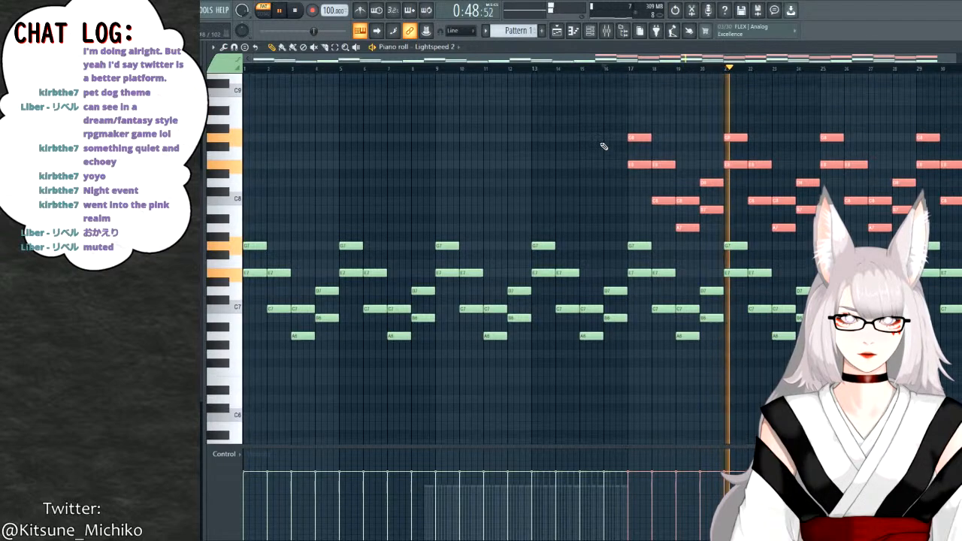
key("space")
key("space")
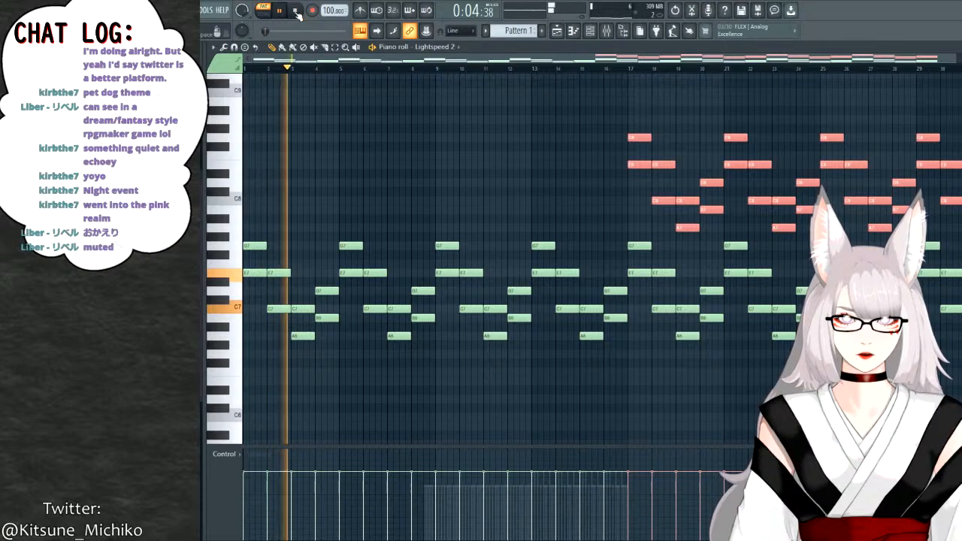
left_click(630, 67)
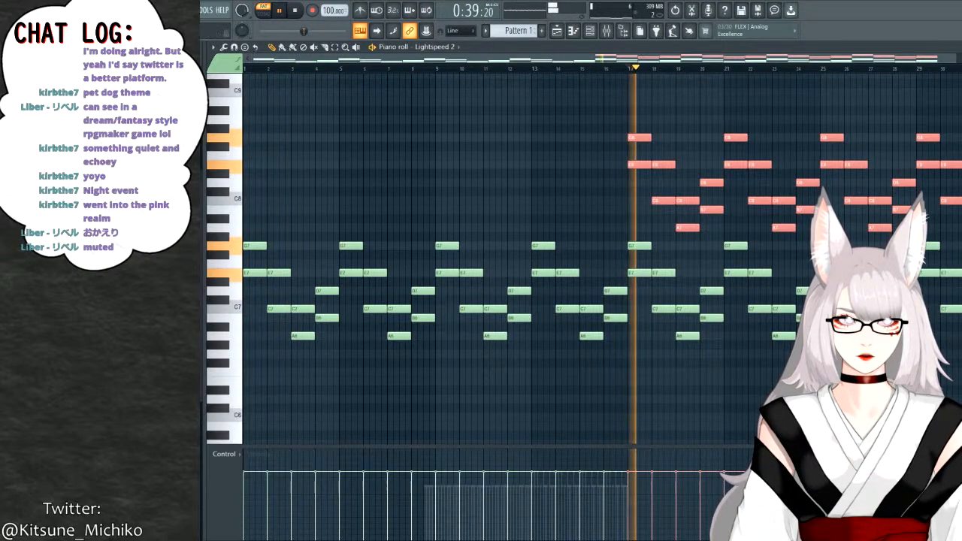
Open the Lightspeed 2 channel's synth and switch its preset to Moon ray.
key("F7")
left_click(293, 118)
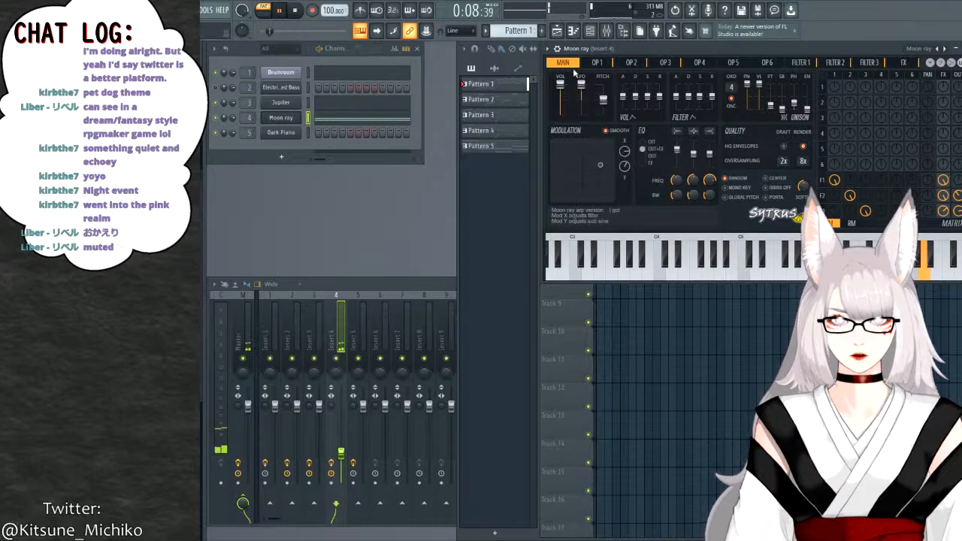
Audition the Moon ray chords across bars 17 to 32, then slightly raise the Insert 4 mixer level.
key("F7")
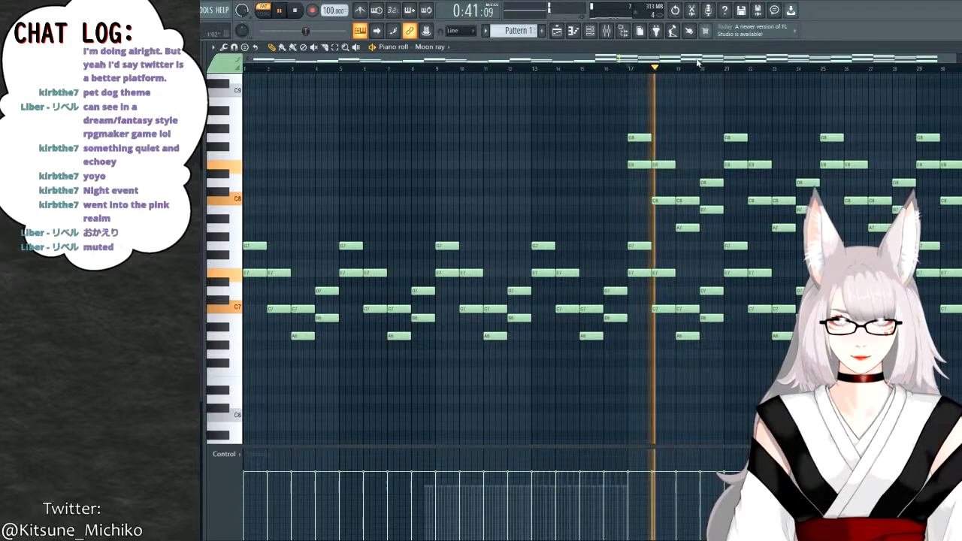
left_click_drag(627, 59, 421, 75)
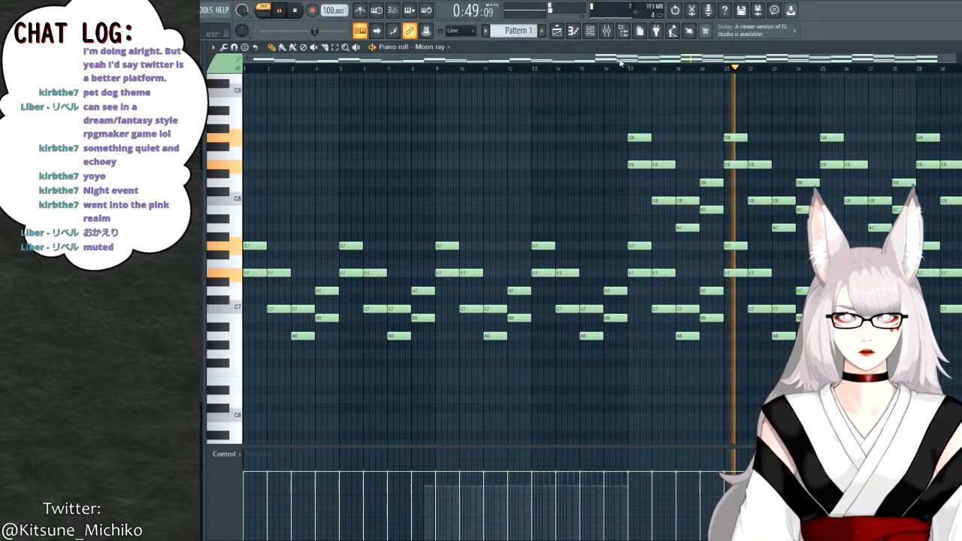
left_click_drag(621, 64, 639, 65)
scroll(643, 146, "down", 5)
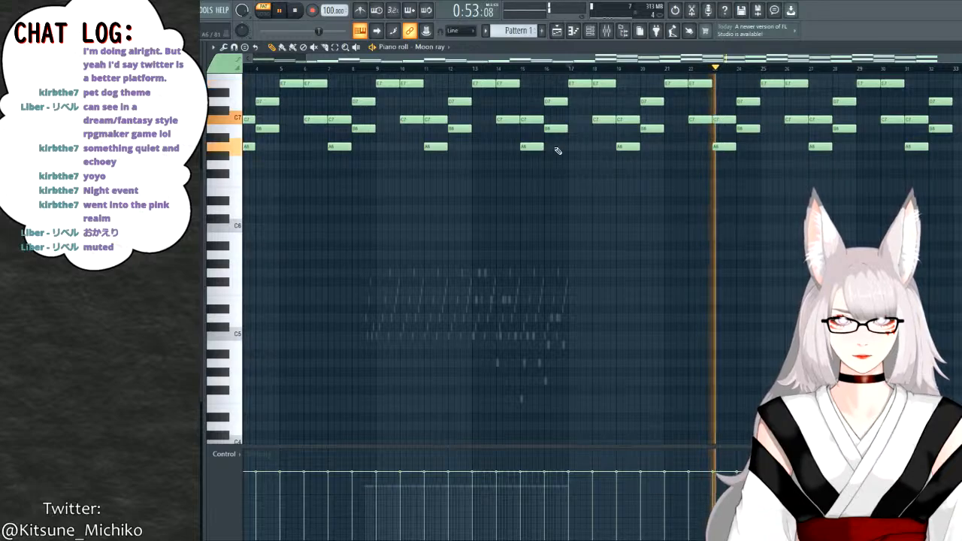
key("F7")
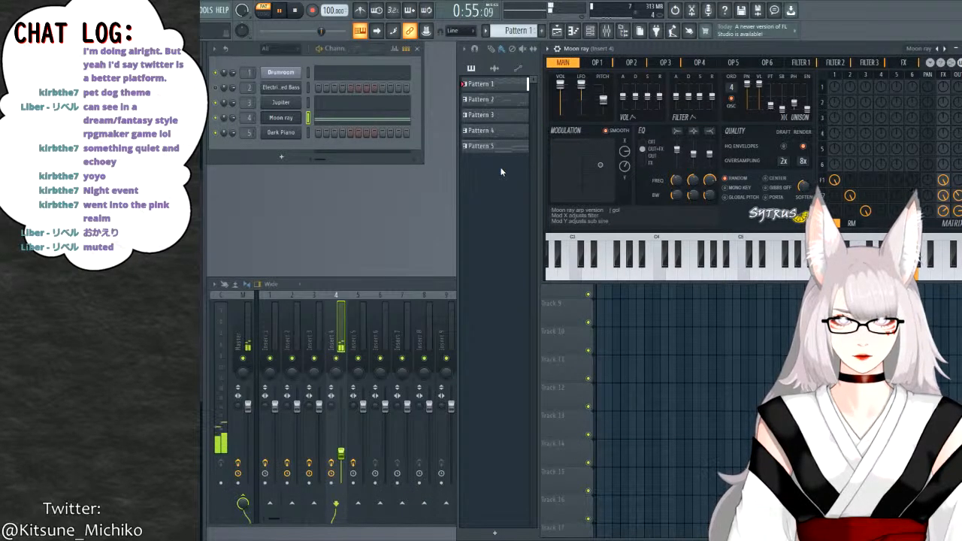
left_click(341, 436)
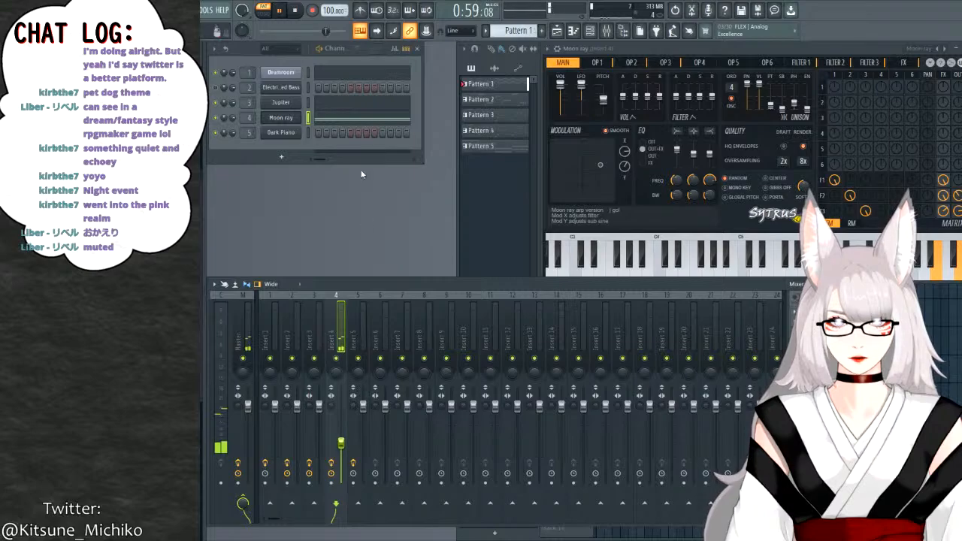
Open the Jupiter notes and listen to the melody from bar 13, then play the pattern from bar 9.
left_click(357, 106)
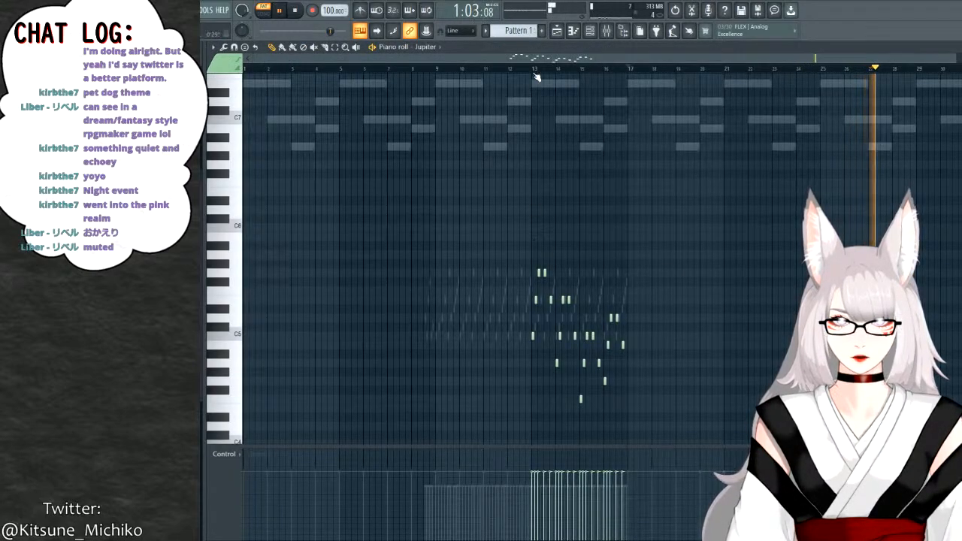
left_click(536, 74)
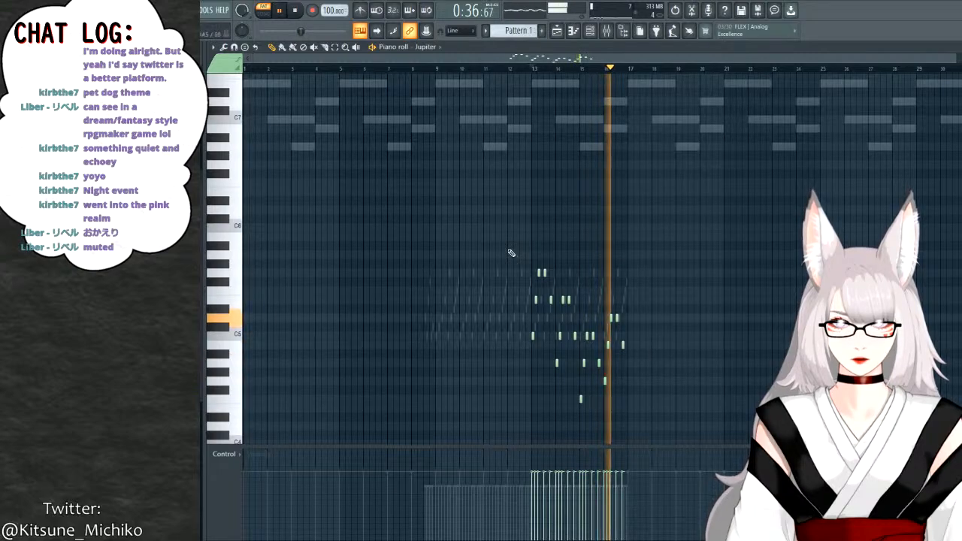
key("F6")
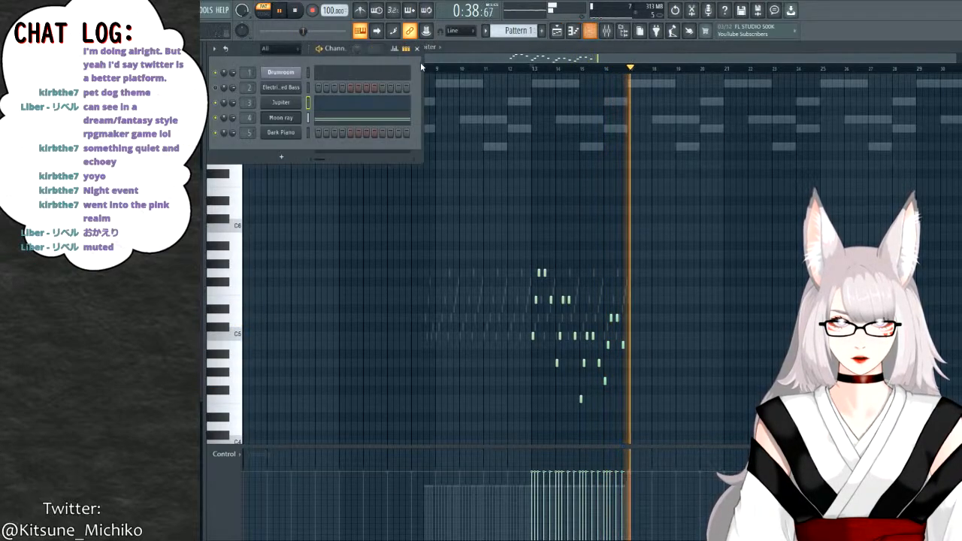
key("F6")
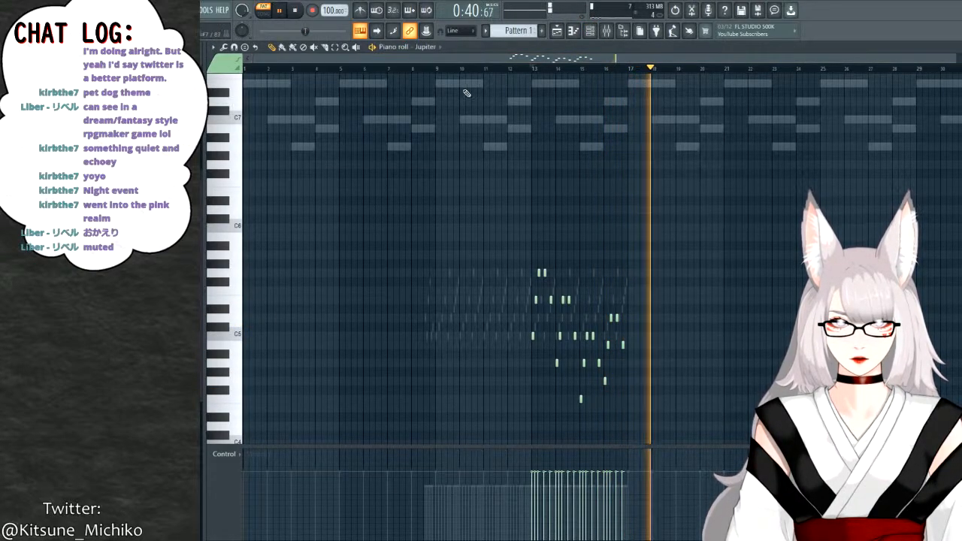
left_click(438, 68)
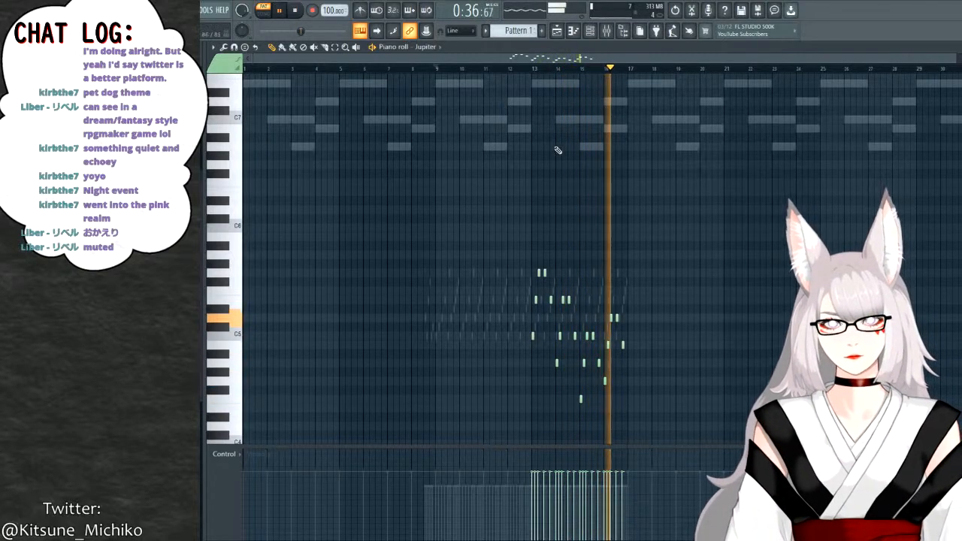
Duplicate the Jupiter melody of bars 13 to 16 at bar 17, then copy both phrases to fill bars 21 to 28.
scroll(602, 226, "down", 3)
left_click_drag(522, 188, 650, 339)
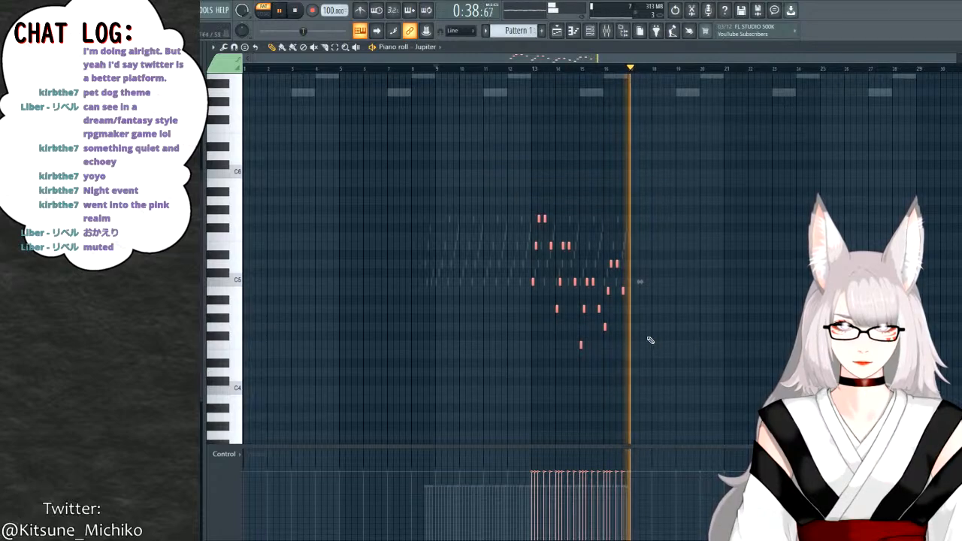
left_click_drag(541, 219, 633, 219)
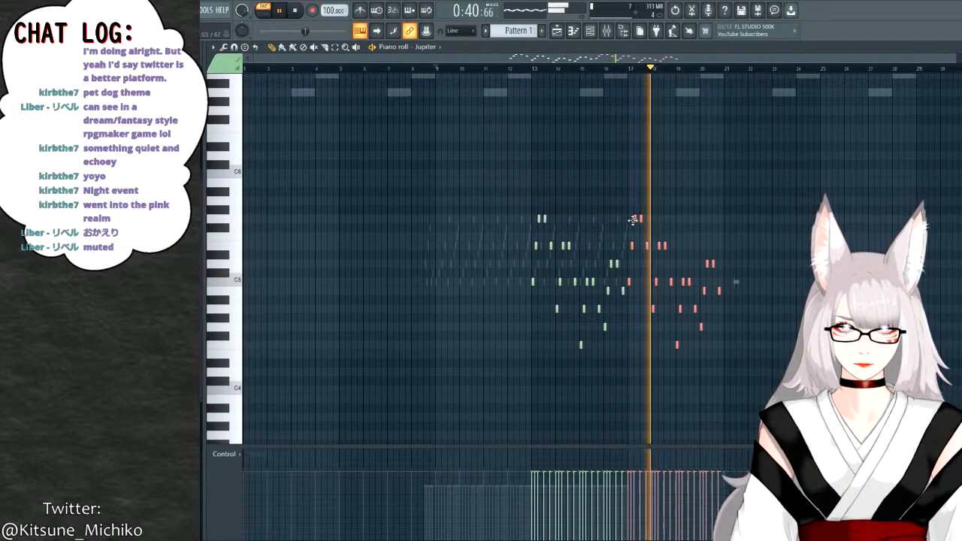
left_click_drag(745, 354, 461, 201)
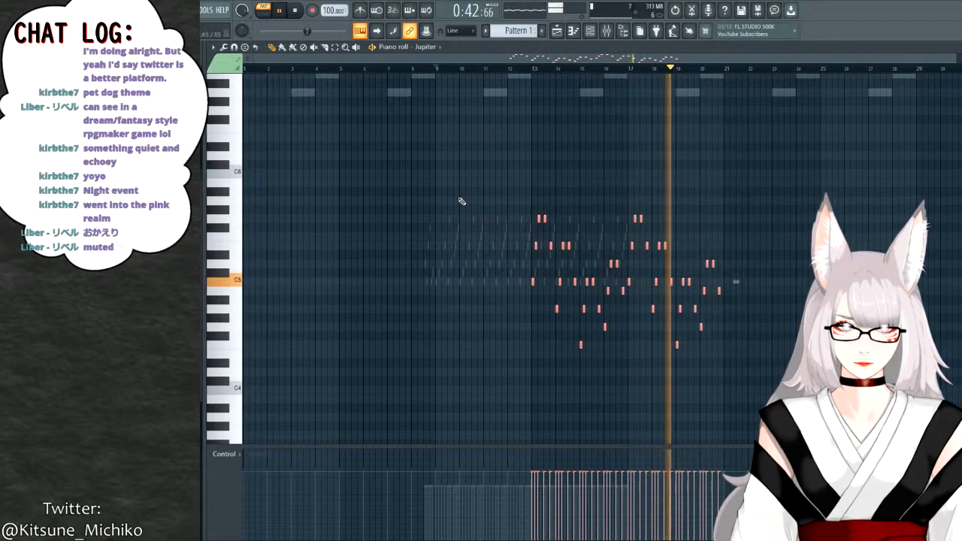
left_click_drag(538, 219, 752, 223)
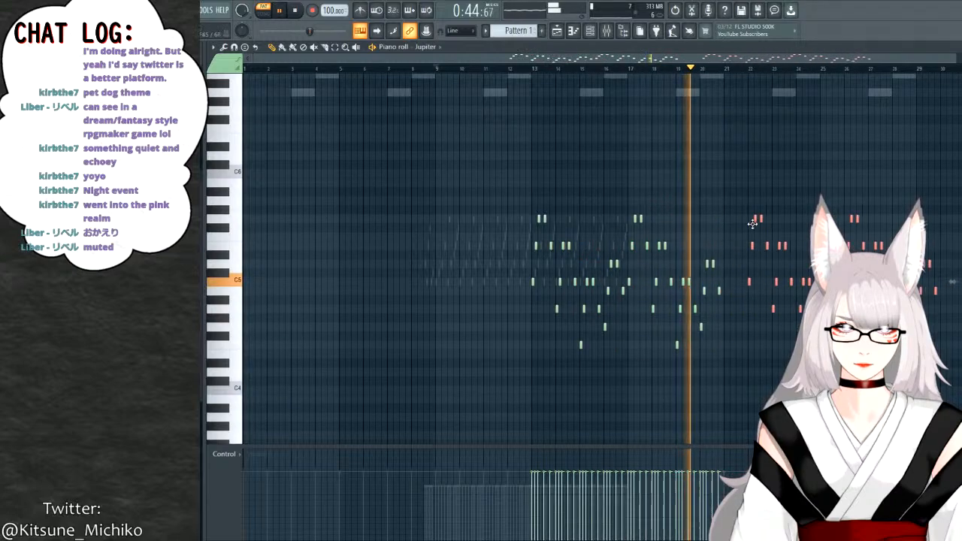
left_click_drag(752, 58, 838, 60)
Copy the Jupiter phrases of bars 21 to 28 to start at bar 29 and delete the notes past bar 32.
scroll(844, 209, "up", 3)
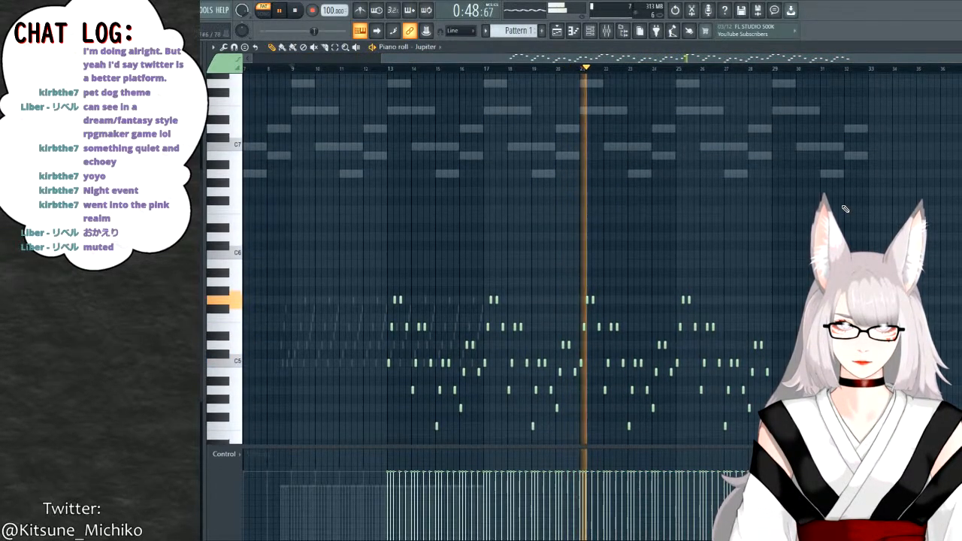
scroll(845, 209, "down", 2)
left_click_drag(582, 223, 806, 400)
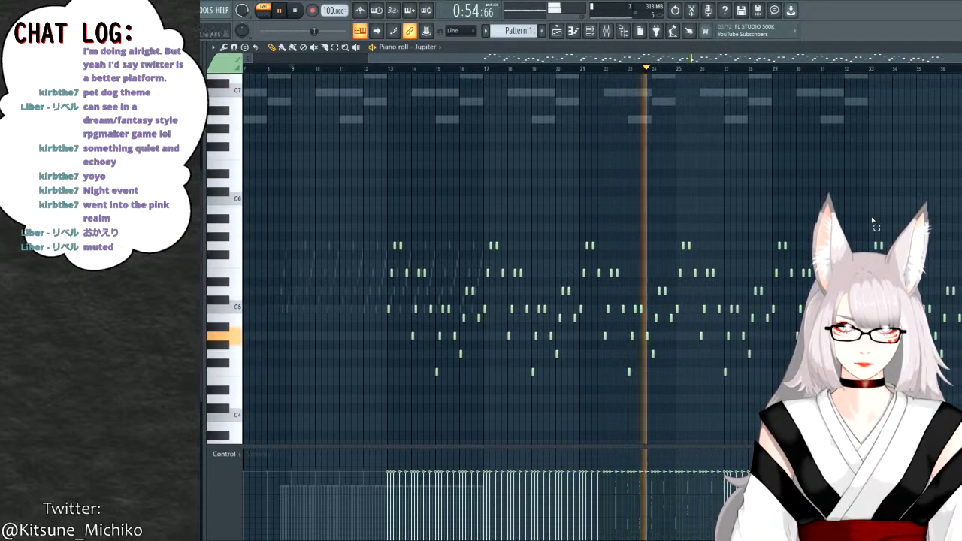
left_click_drag(951, 379, 952, 385)
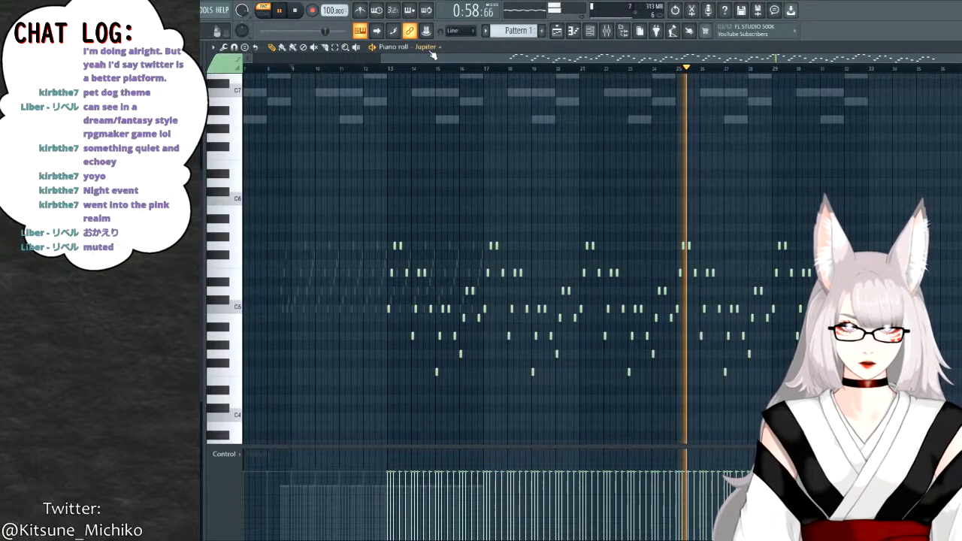
Copy the melody from Pattern 4 into the Dark Piano part of Pattern 1 and align its start with bar 17.
double_click(437, 117)
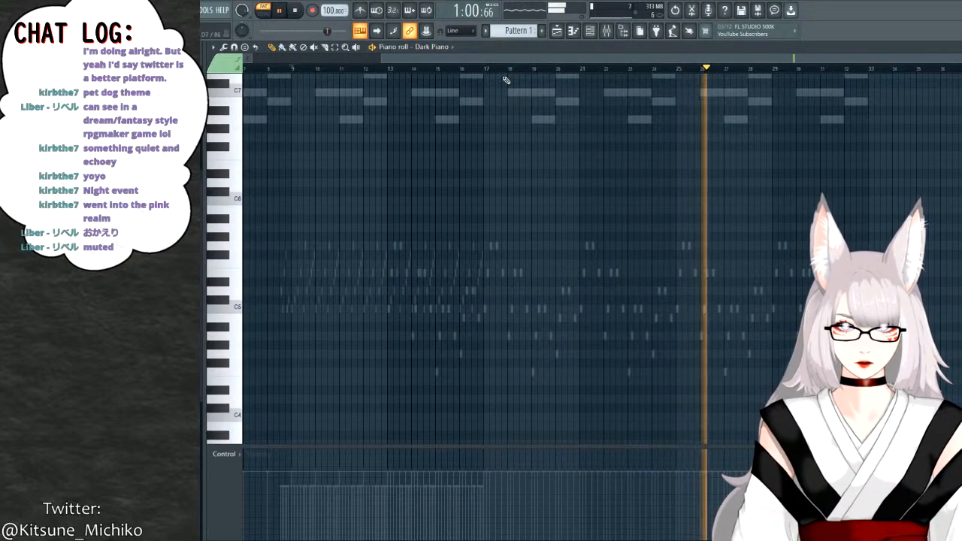
key("F4")
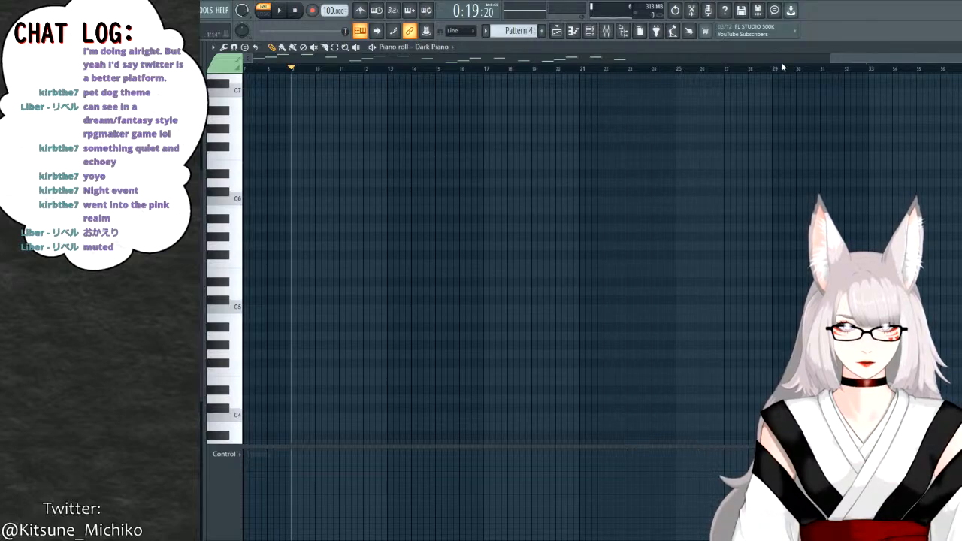
scroll(517, 30, "up", 3)
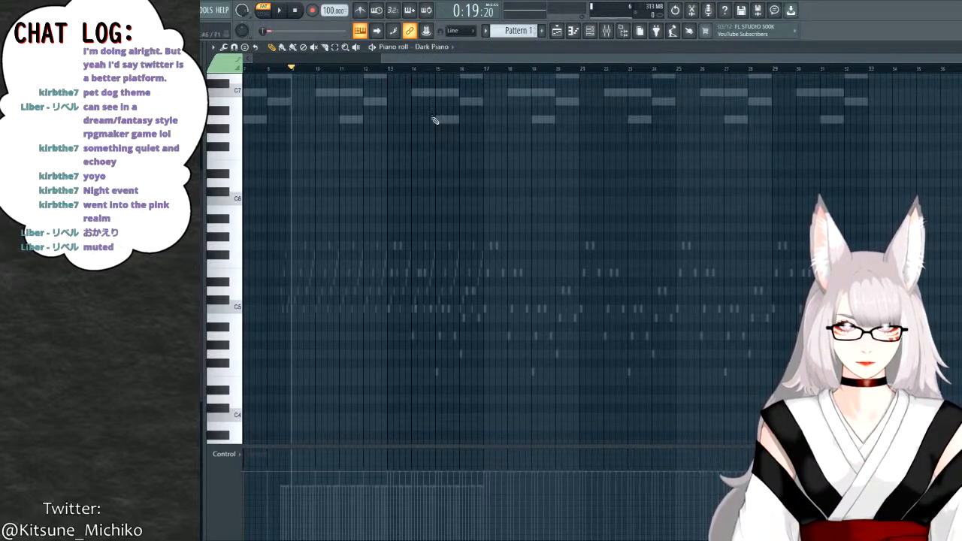
left_click_drag(511, 57, 713, 57)
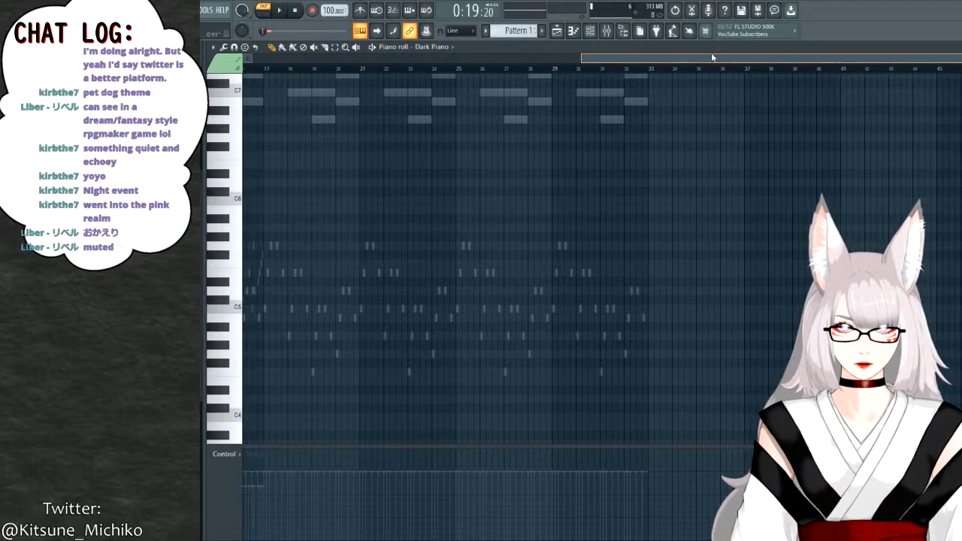
key("ctrl+v")
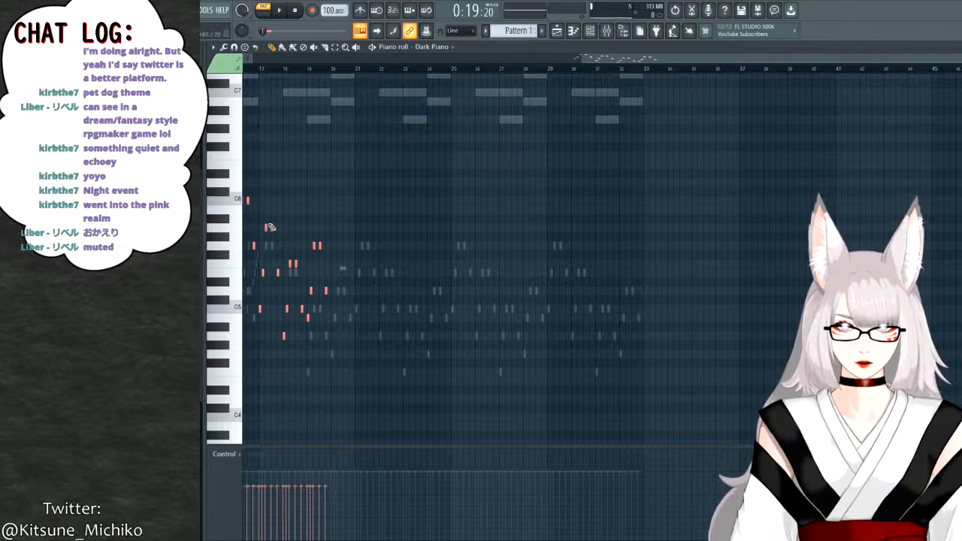
left_click_drag(267, 226, 291, 227)
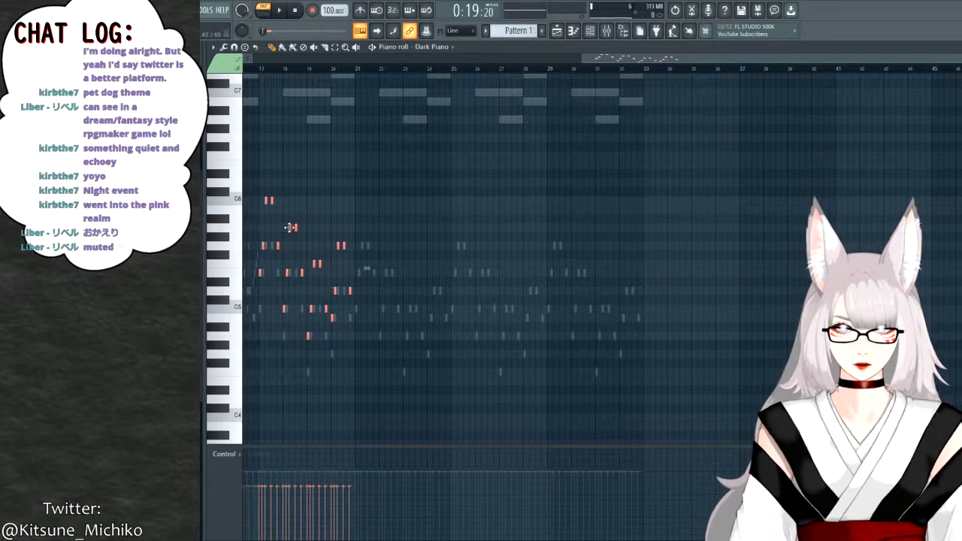
Play Pattern 1 from its opening and from bar 17 to audition the Dark Piano melody against the other parts.
key("space")
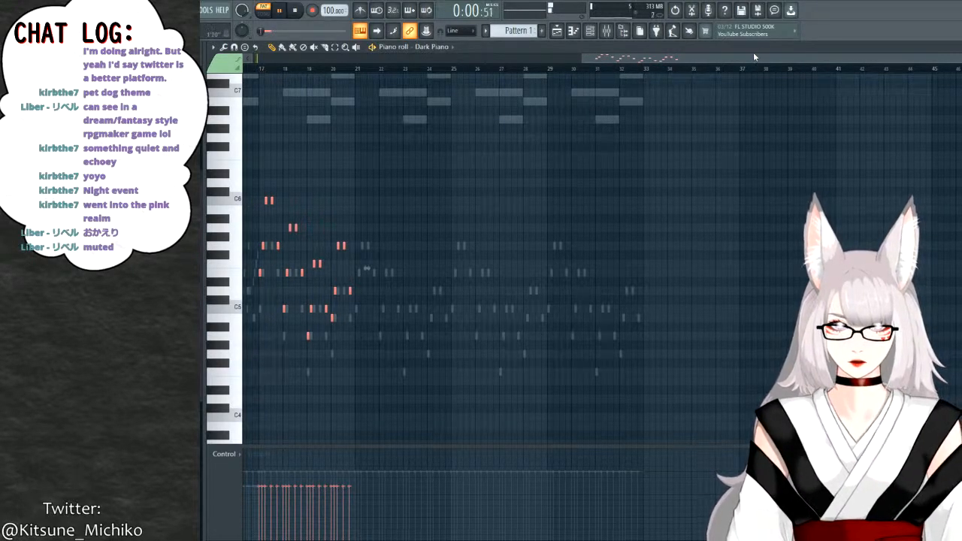
left_click_drag(753, 56, 502, 74)
left_click(296, 10)
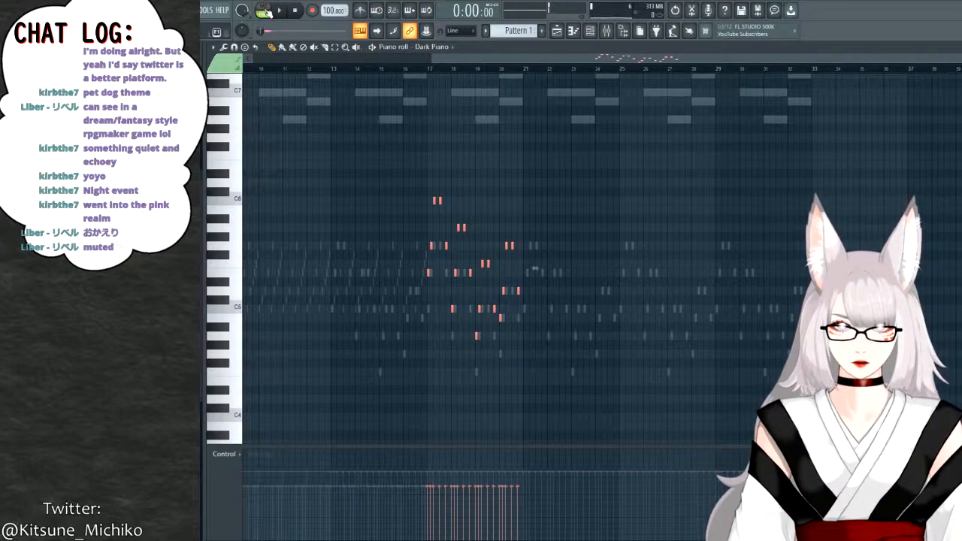
key("space")
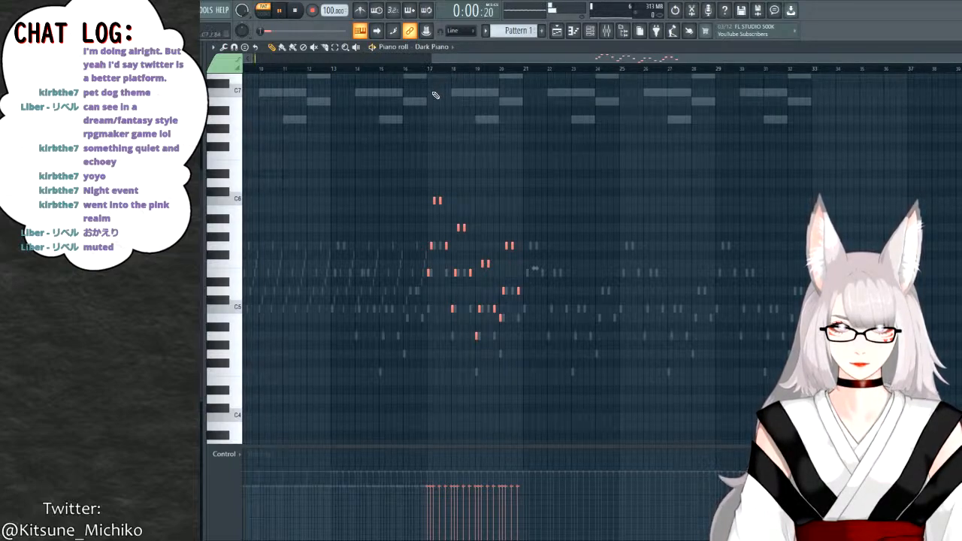
key("space")
key("space")
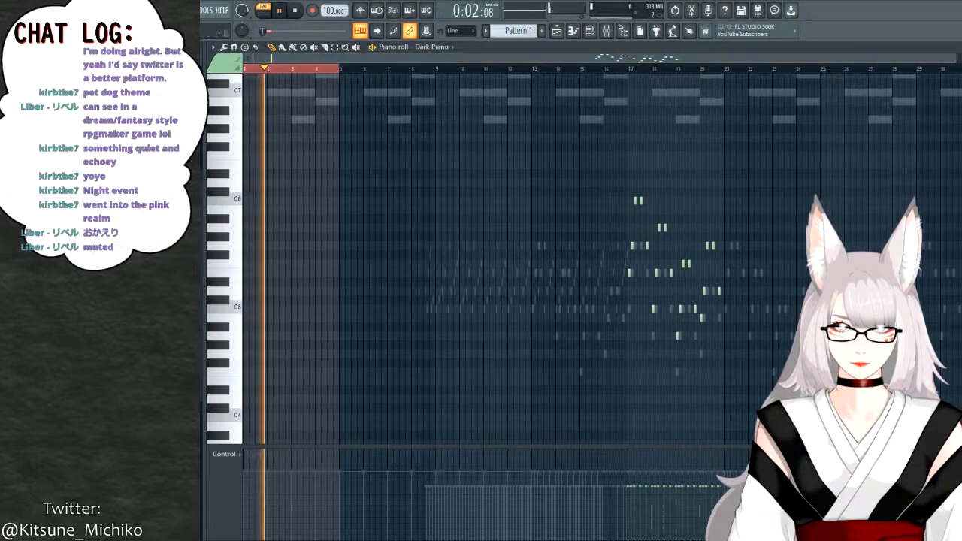
left_click(631, 66)
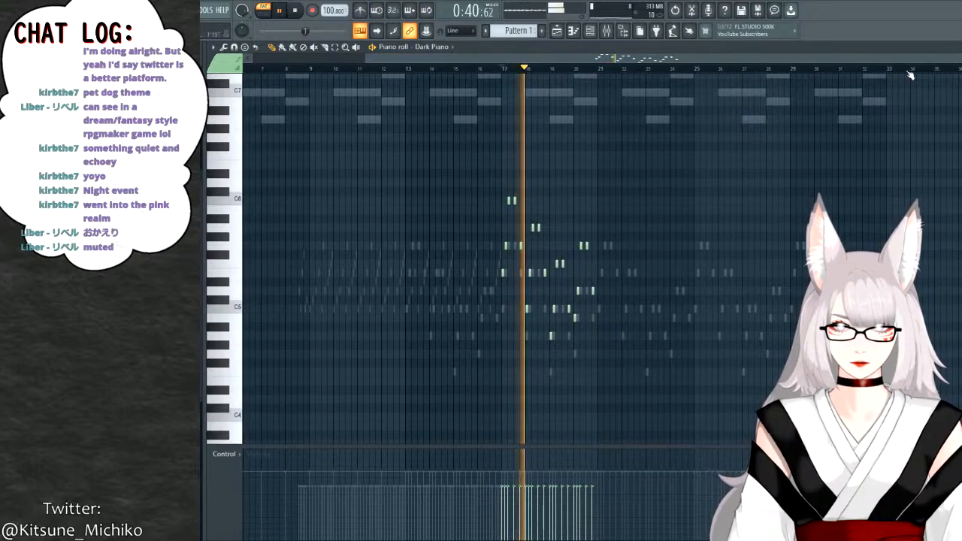
key("space")
Open the Dark Piano channel's instrument and replace FL Keys with the Sytrus preset FM electric.
key("F7")
left_click(277, 134)
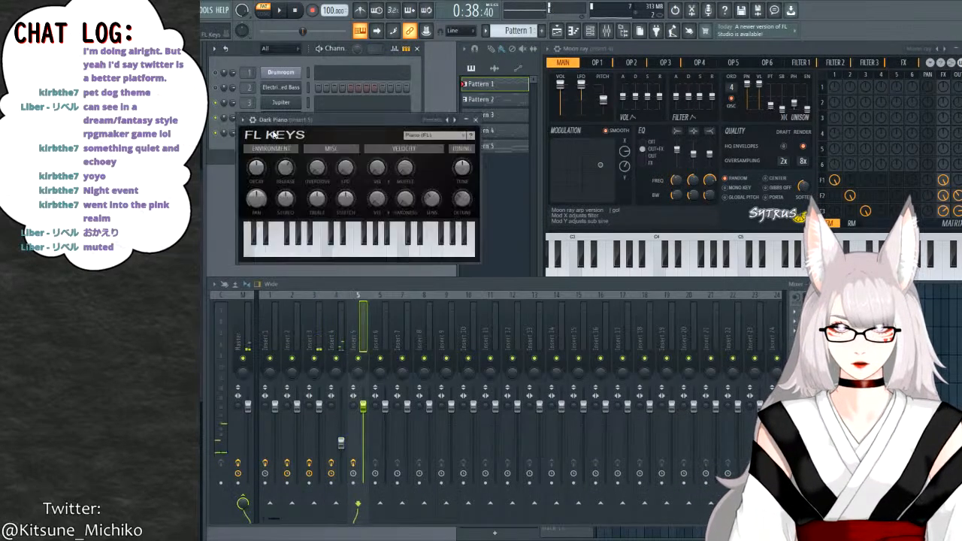
left_click(253, 120)
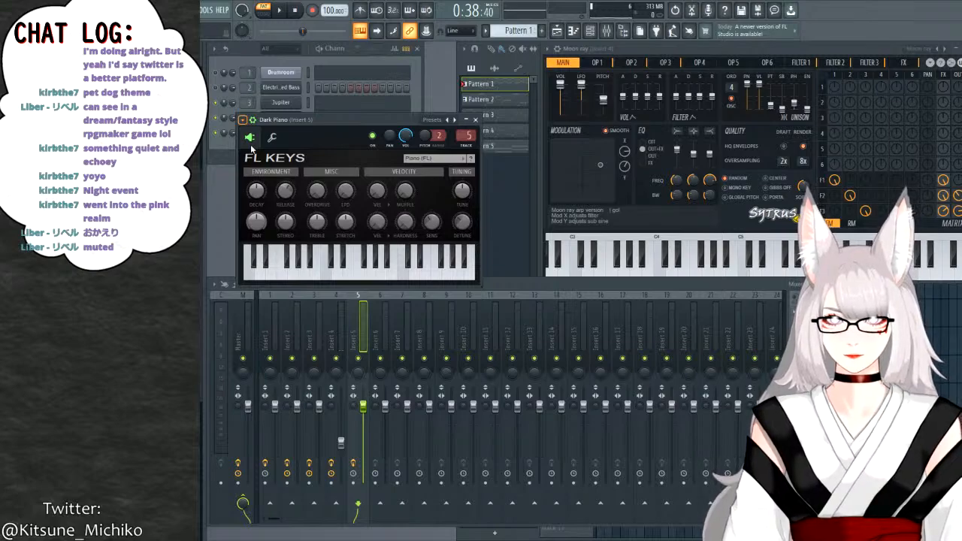
left_click(254, 120)
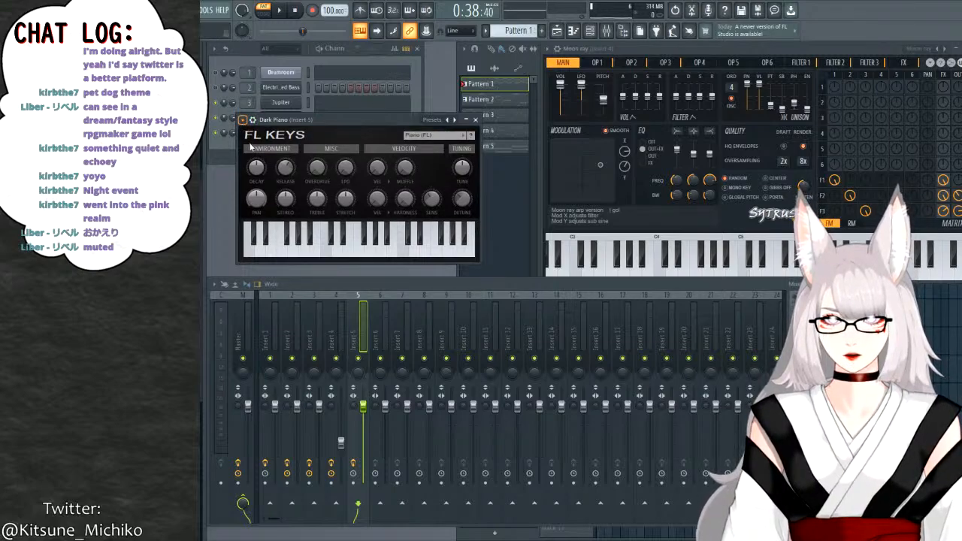
left_click(218, 154)
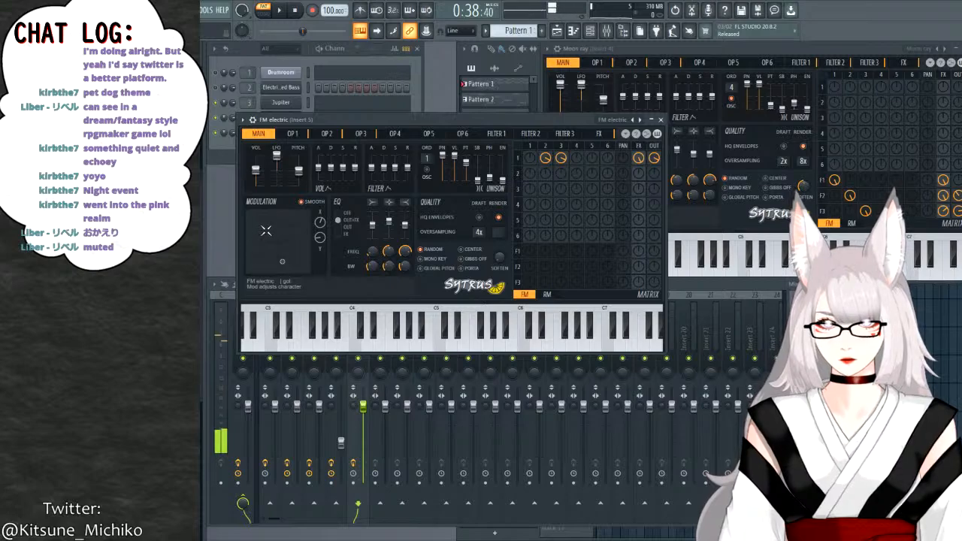
Switch the former Dark Piano channel to the Sytrus preset Cube and lower the Insert 5 mixer level to match Insert 4.
left_click(729, 284)
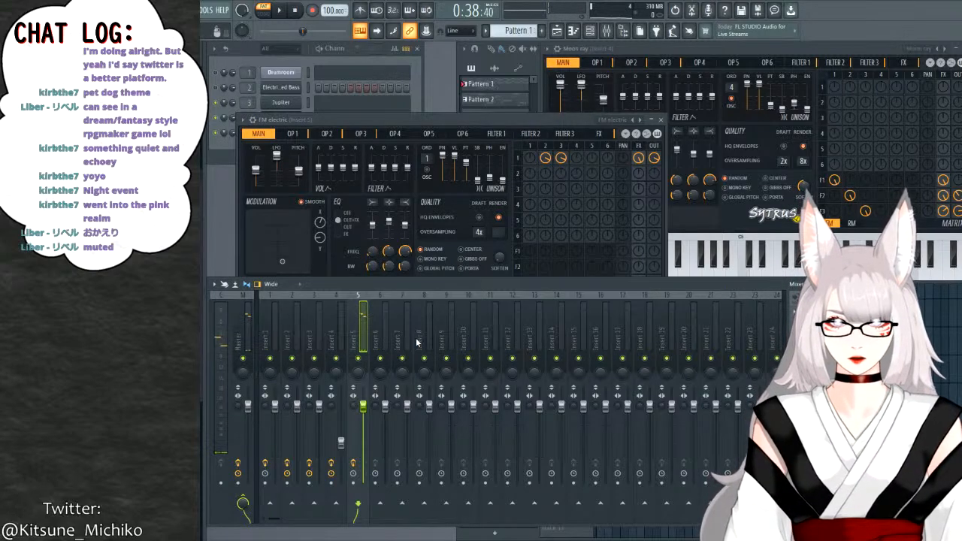
left_click(244, 125)
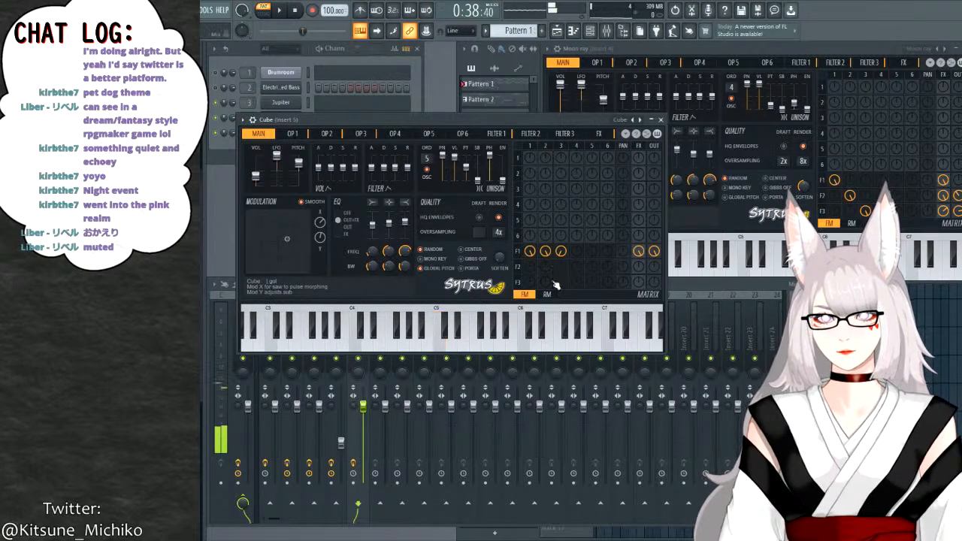
left_click(668, 299)
left_click_drag(363, 406, 363, 442)
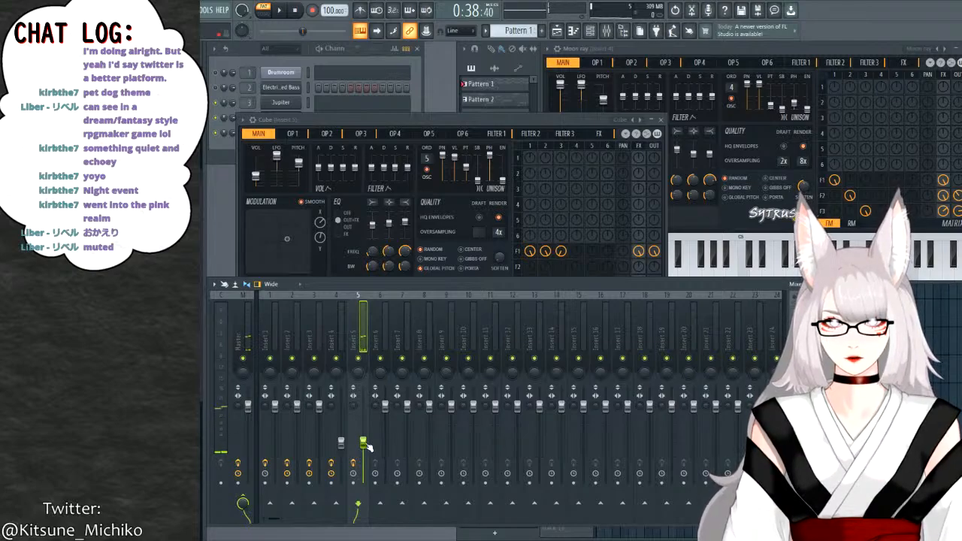
Open the Cube channel's notes in Pattern 1 and play from bar 17 to audition its melody.
key("Escape")
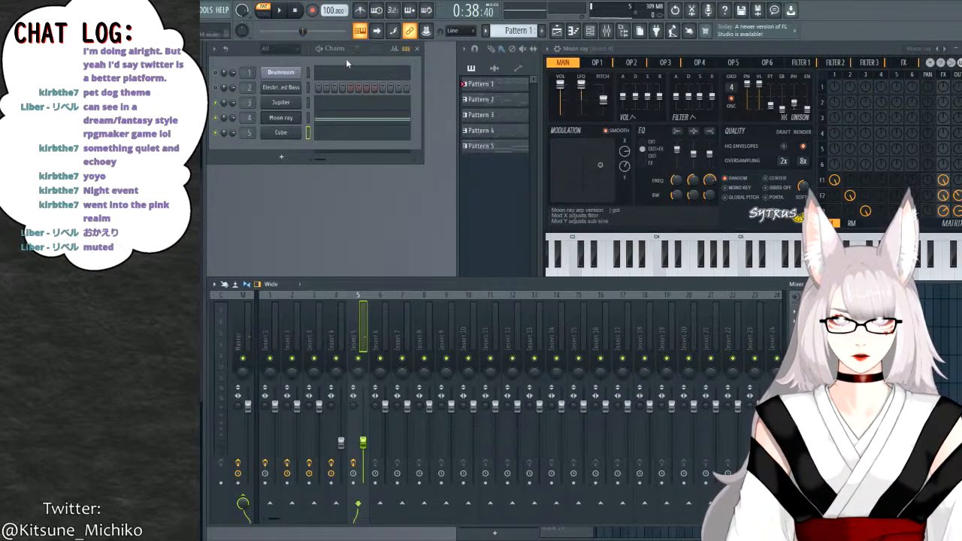
left_click(336, 133)
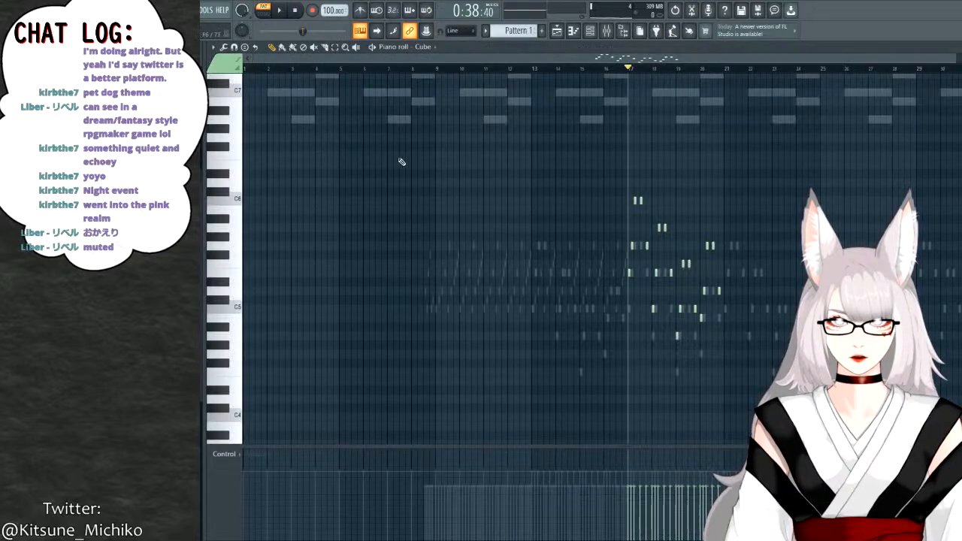
key("space")
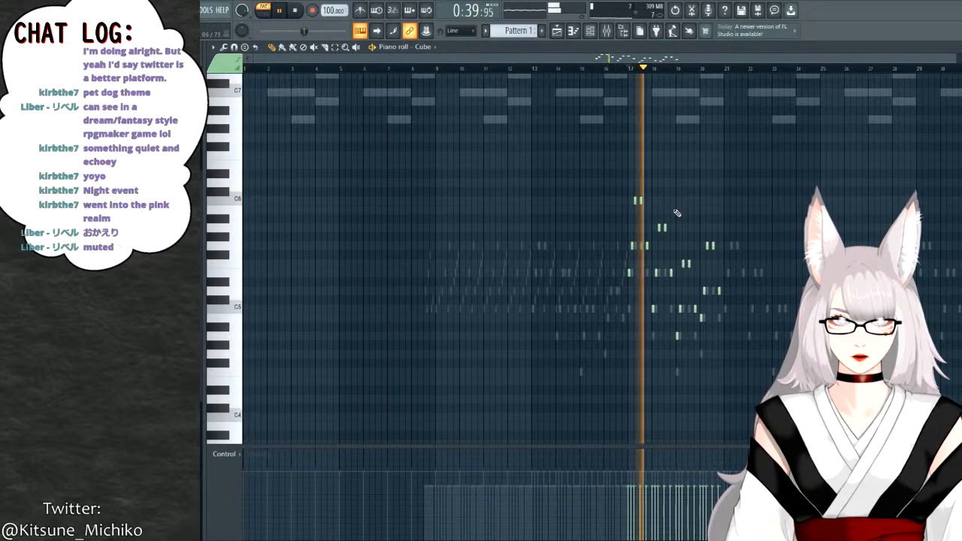
key("space")
Lengthen every note of the Cube melody to one beat and play the pattern from bar 17.
key("ctrl+a")
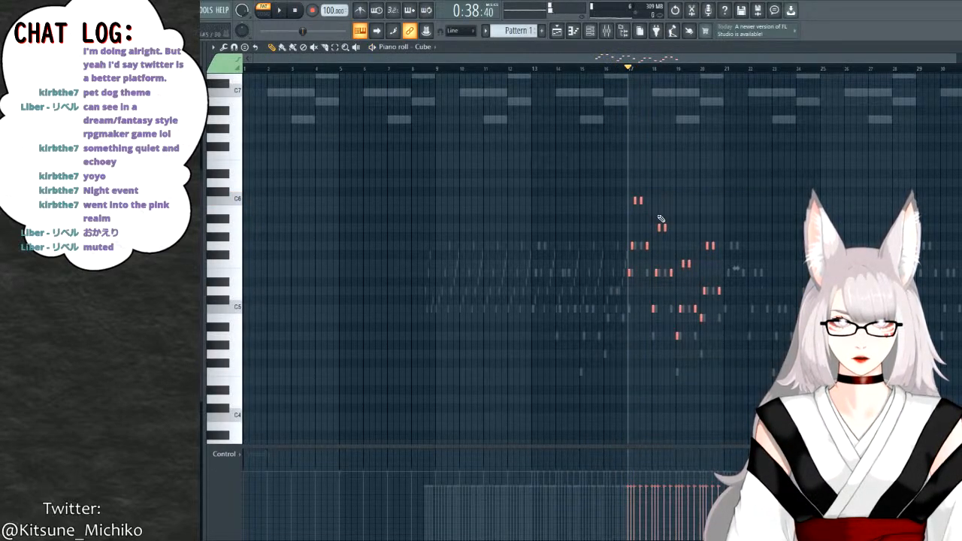
scroll(668, 212, "up", 3)
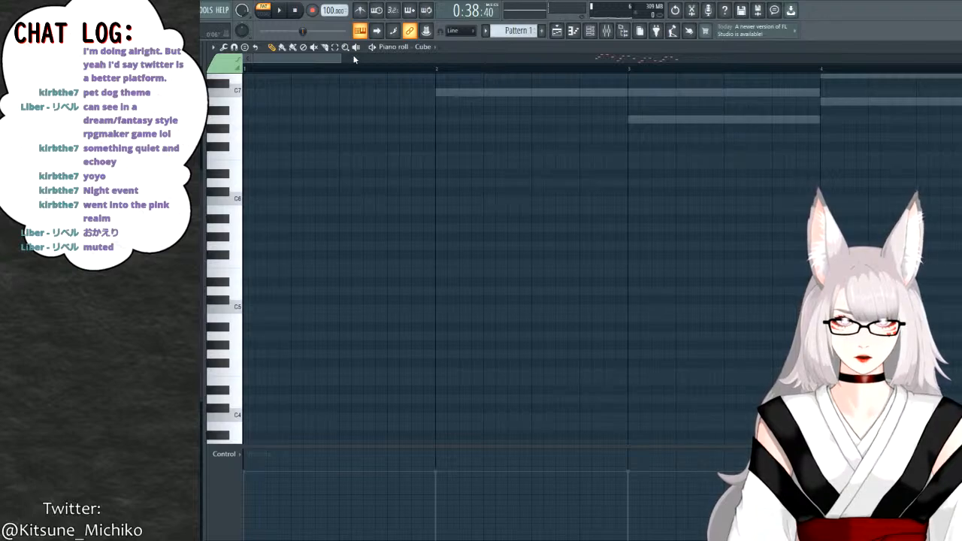
left_click_drag(355, 59, 648, 62)
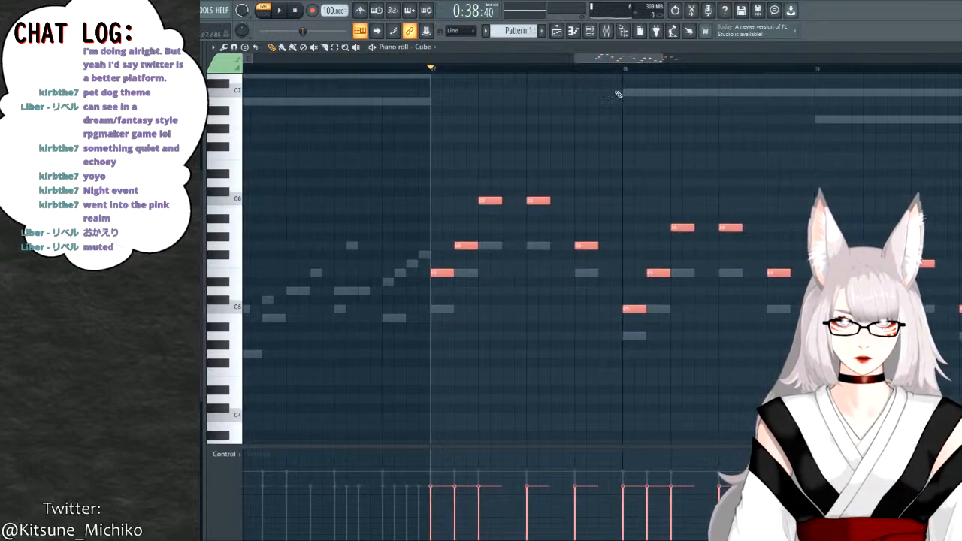
scroll(618, 94, "down", 1)
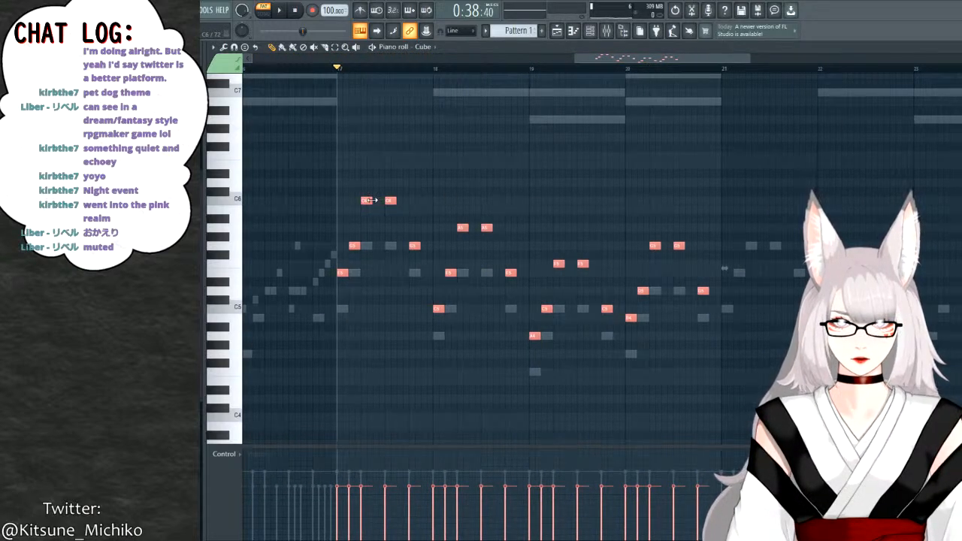
left_click_drag(372, 200, 383, 200)
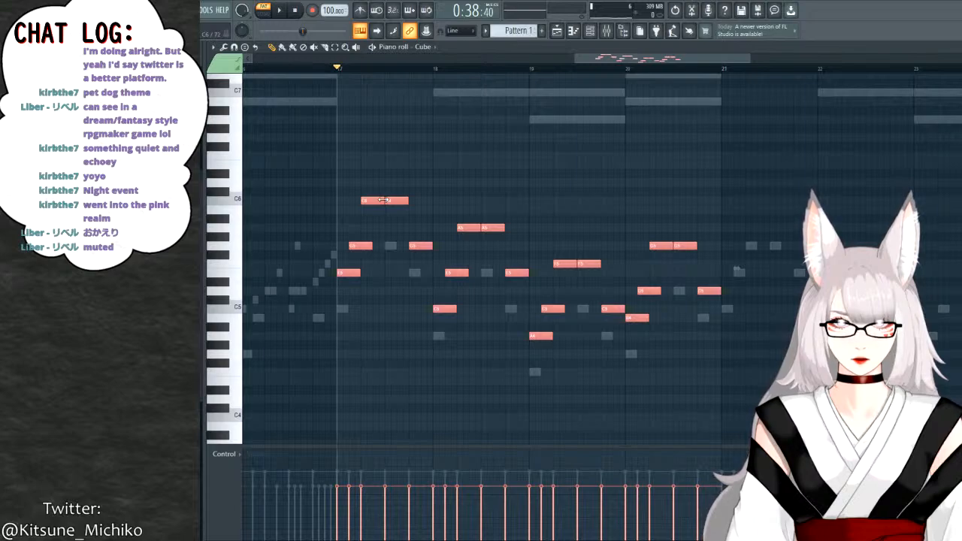
left_click(444, 108)
key("space")
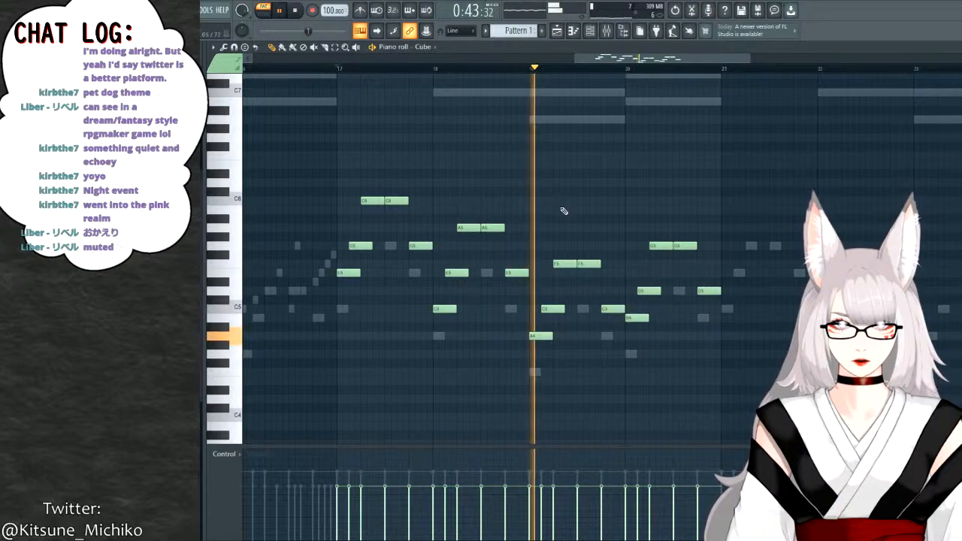
key("space")
Replace the whole Cube melody with a one-bar chord of E5, G5 and C6 at bar 17.
left_click_drag(333, 174, 767, 441)
key("Delete")
left_click(344, 273)
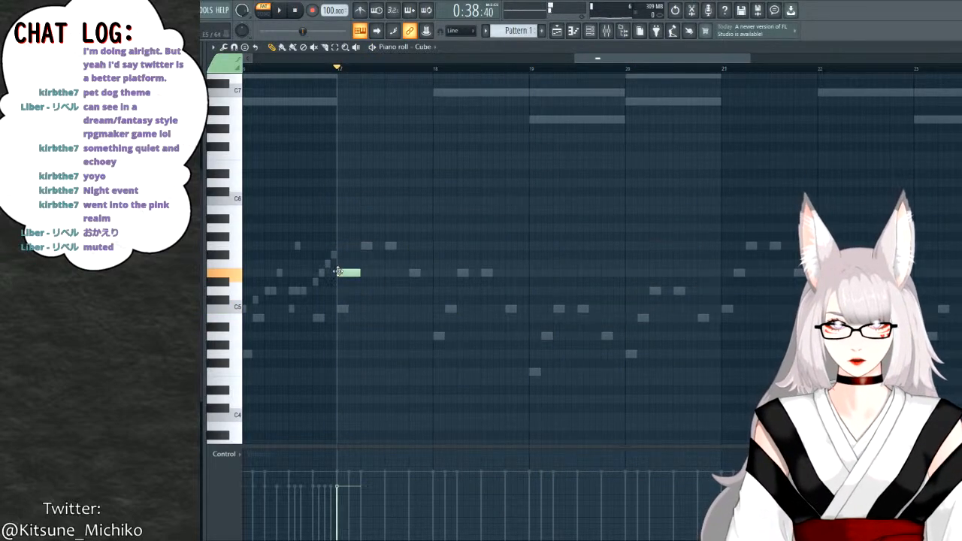
left_click_drag(361, 273, 439, 273)
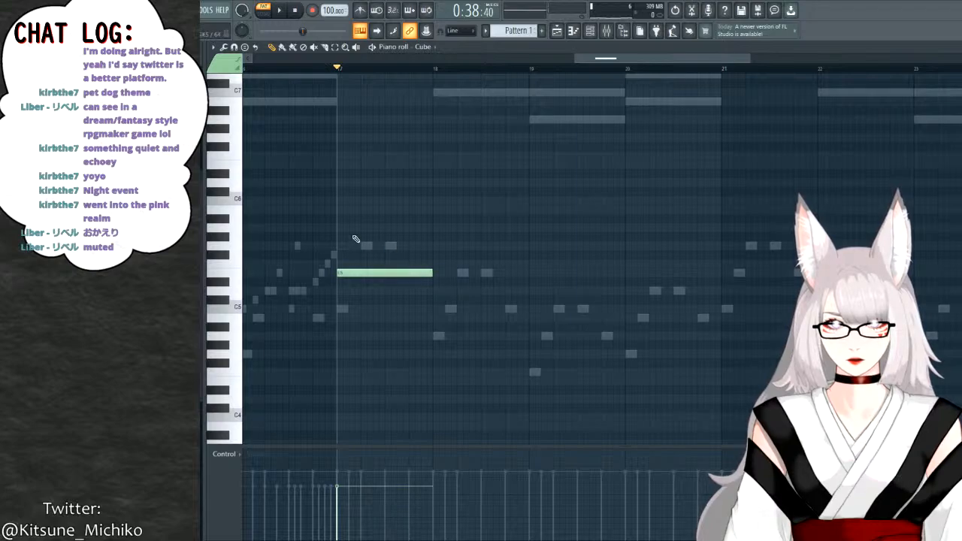
left_click(355, 239)
left_click_drag(340, 237, 340, 246)
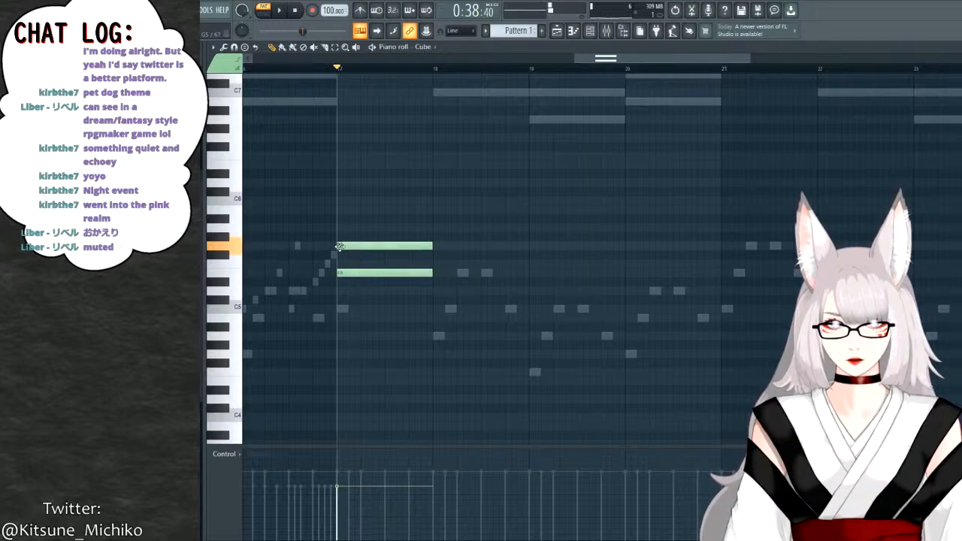
left_click(346, 201)
Raise the velocity of all three notes in the bar 17 Cube chord.
left_click_drag(331, 184, 422, 310)
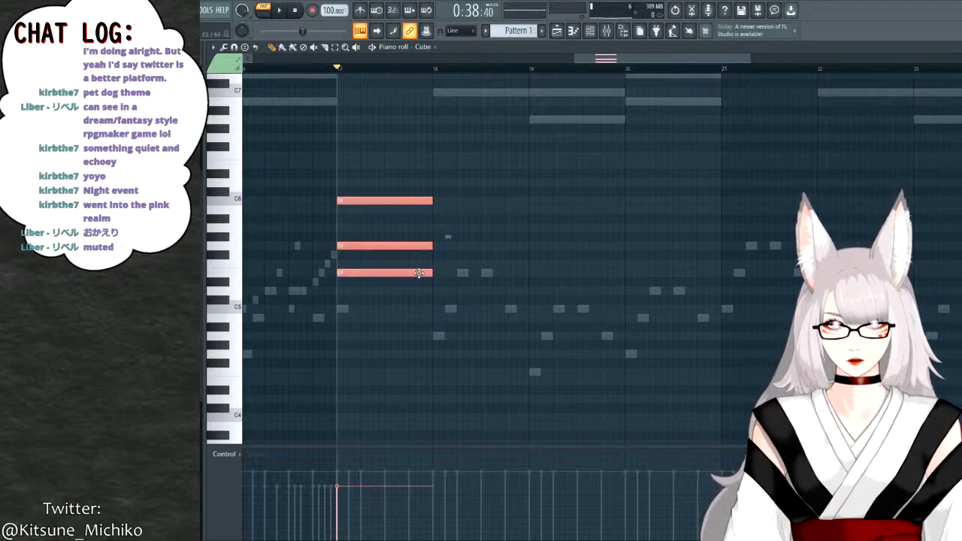
left_click(400, 293)
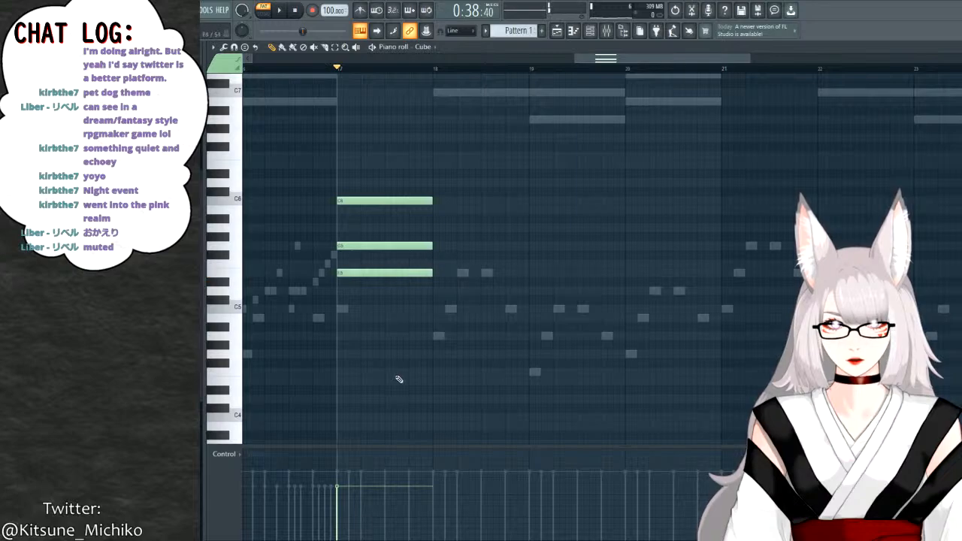
key("ctrl+a")
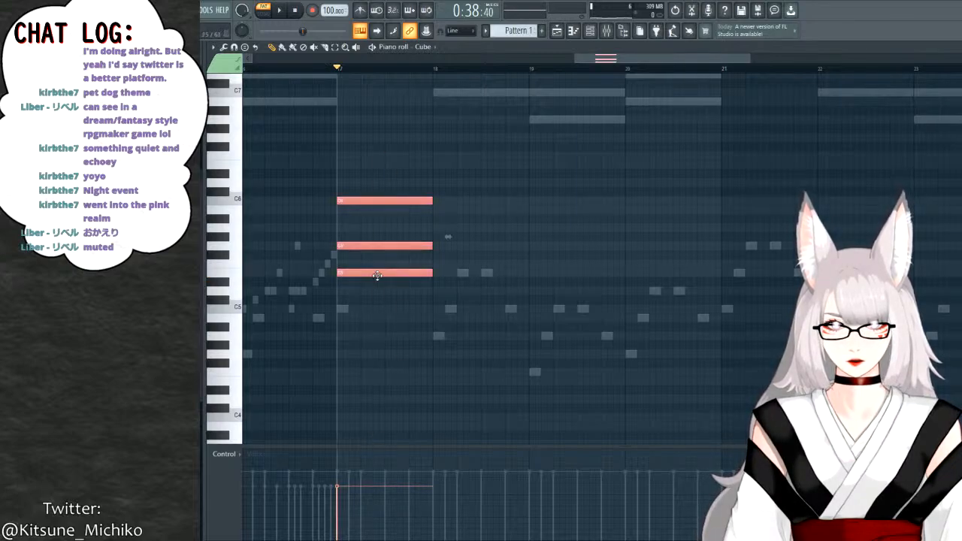
key("space")
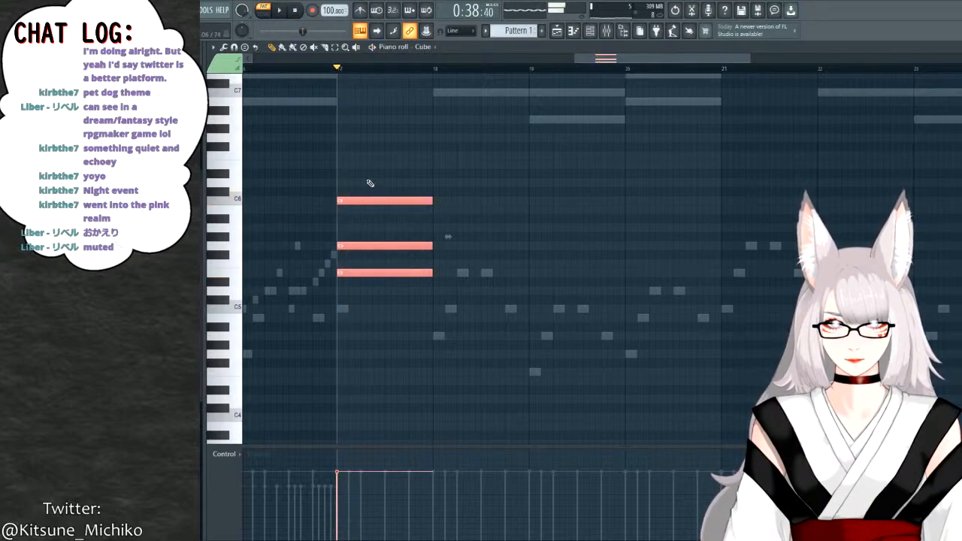
left_click_drag(433, 222, 446, 237)
right_click(446, 238)
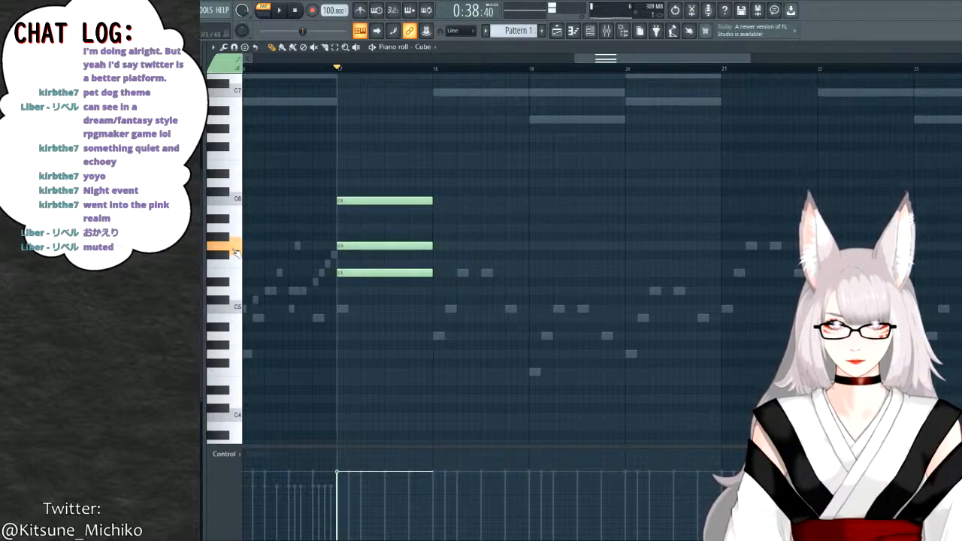
Try out candidate pitches and build a one-bar Cube chord of E5, A5 and C6 at bar 18.
left_click(235, 276)
left_click_drag(236, 278, 237, 309)
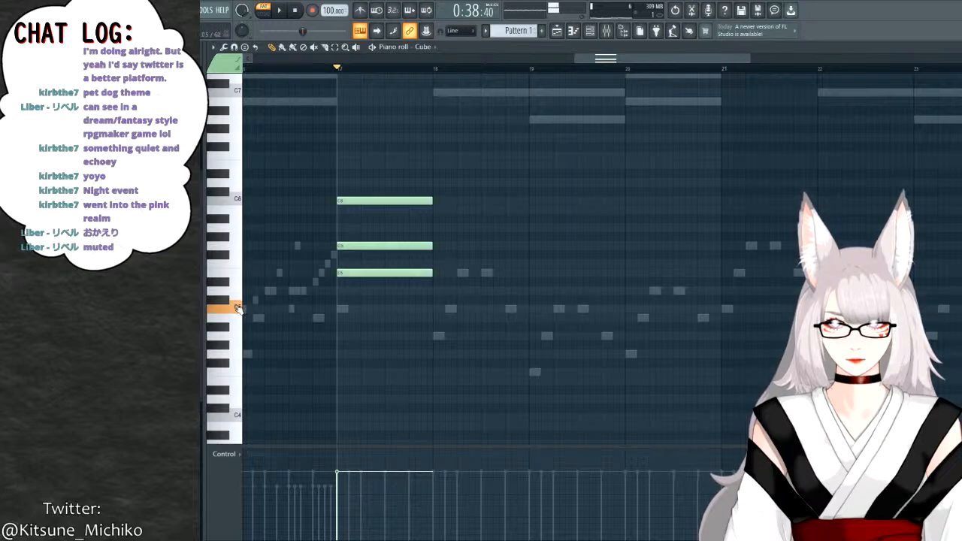
left_click(418, 271)
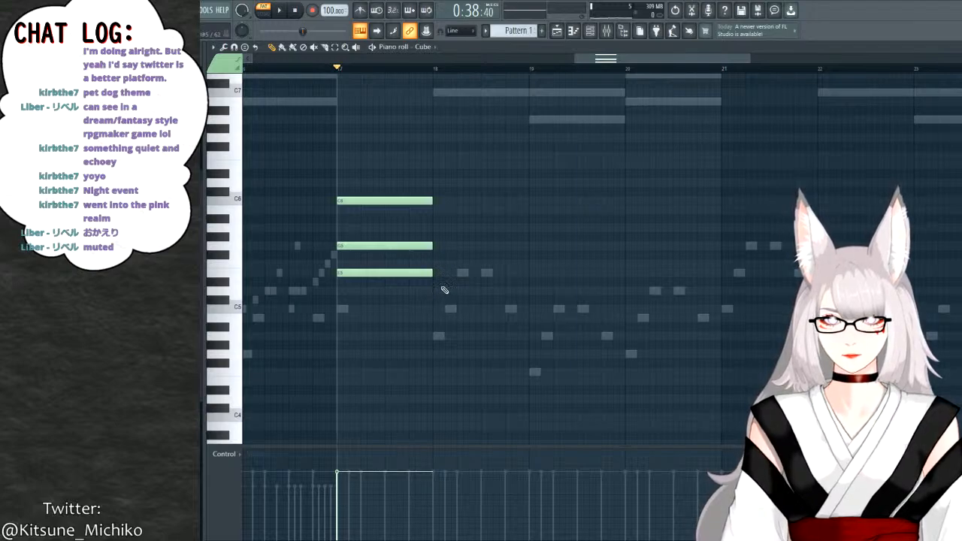
mouse_move(444, 294)
left_mouse_down()
mouse_move(436, 333)
mouse_move(451, 339)
left_mouse_up()
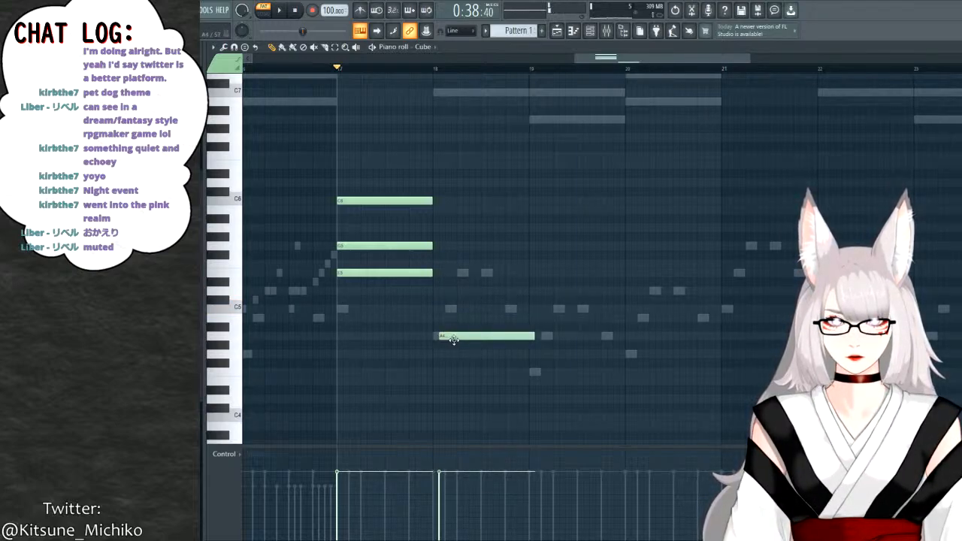
right_click(451, 339)
left_click(440, 228)
left_click_drag(441, 260, 429, 277)
left_click(436, 302)
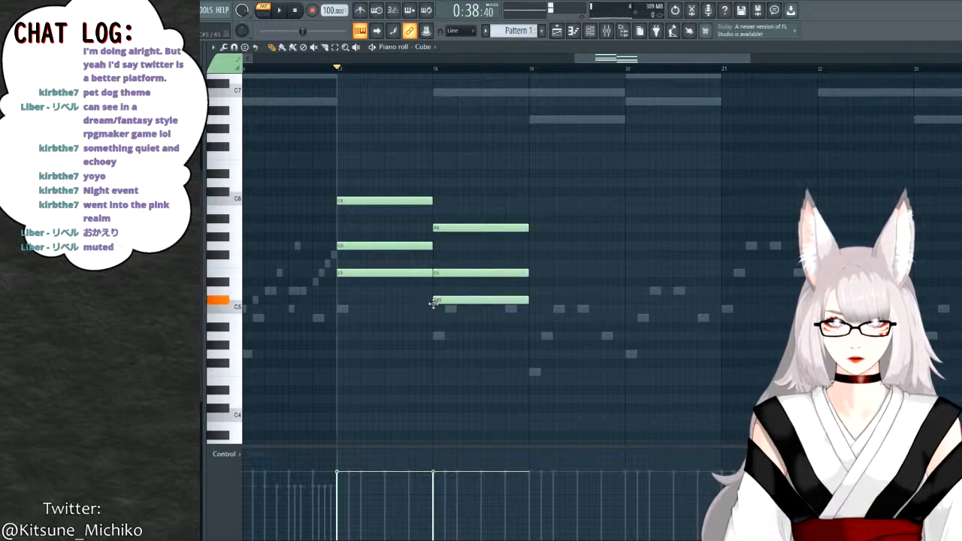
right_click(438, 302)
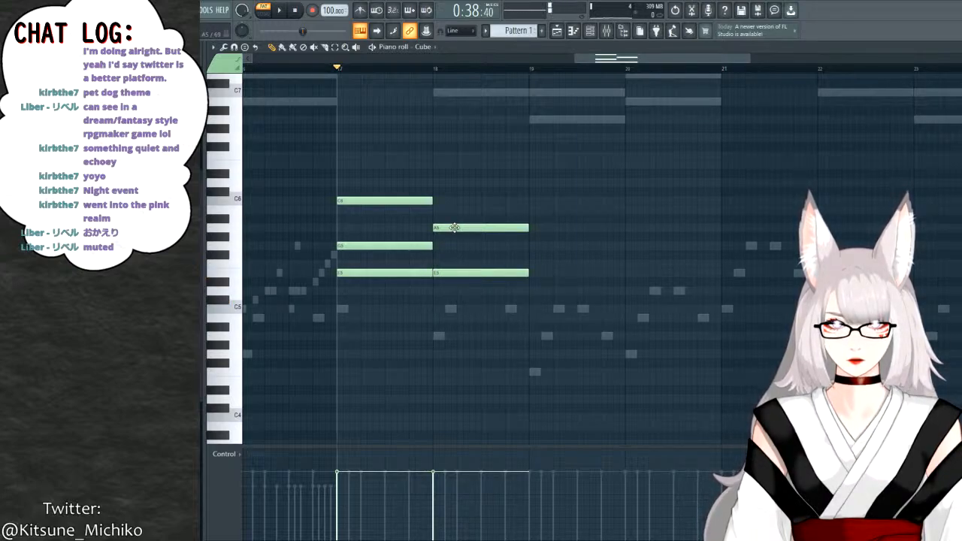
left_click(444, 200)
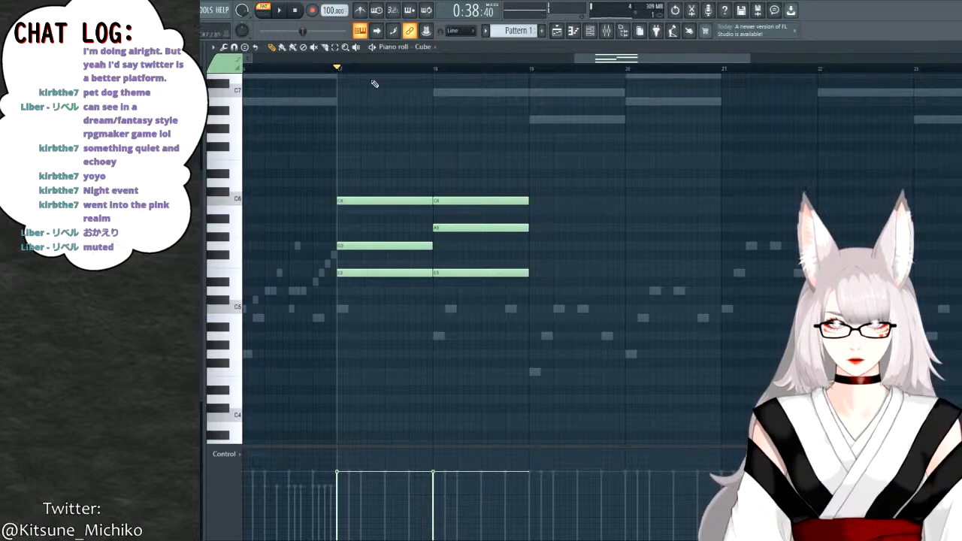
Move the bar 18 chord's C6 note down to C5, playing the Cube chords before and after the change.
key("space")
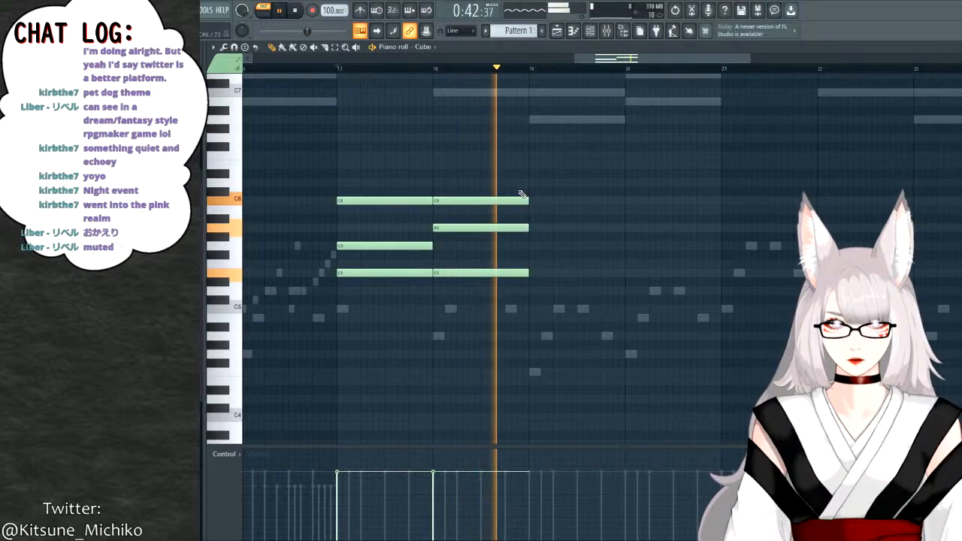
key("space")
left_click_drag(495, 200, 497, 308)
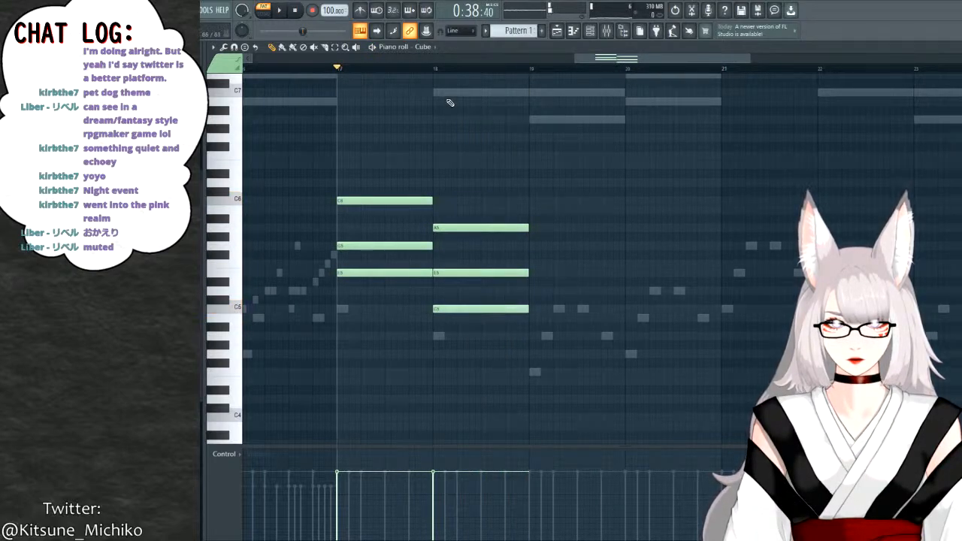
key("space")
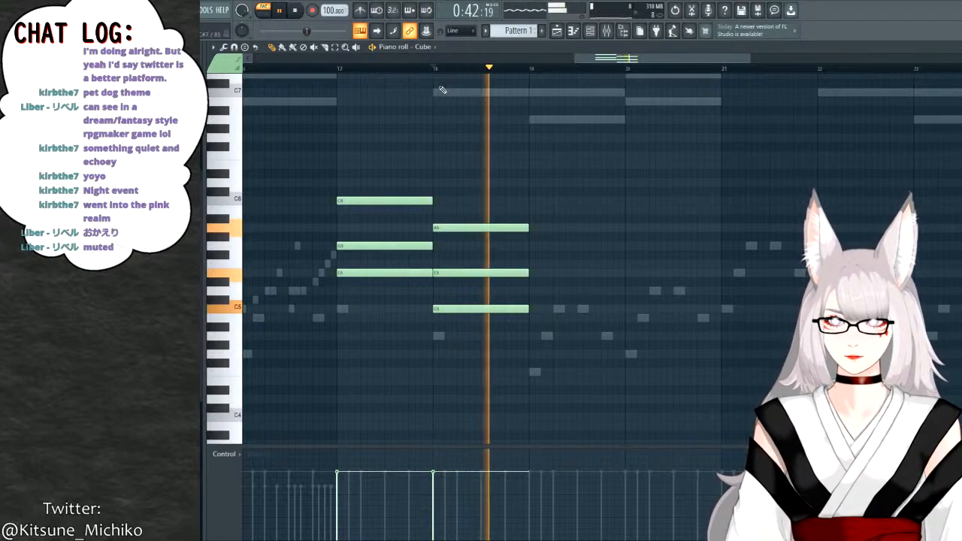
key("space")
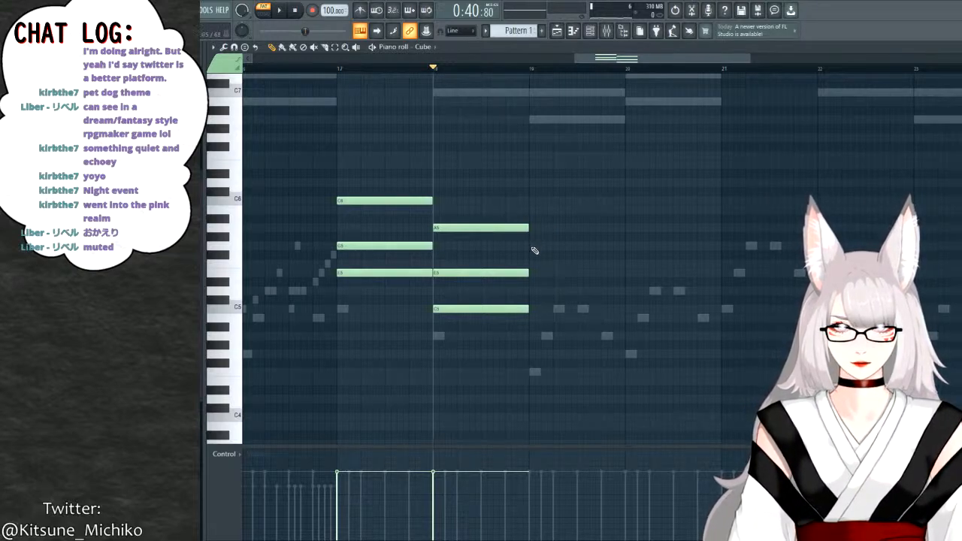
Sound individual notes of the bar 17 and bar 18 Cube chords to judge the voicing.
left_click(534, 248)
right_click(537, 248)
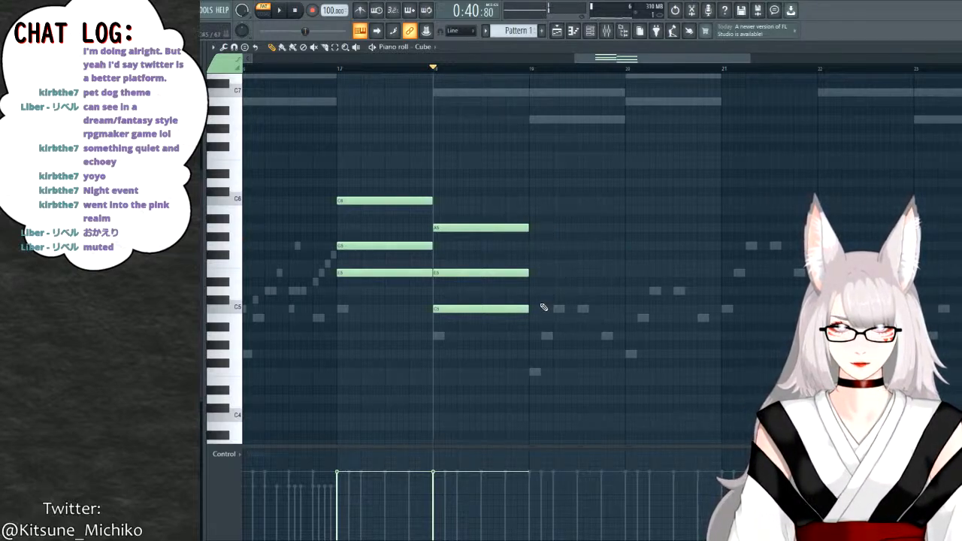
left_click(511, 307)
left_click(508, 273)
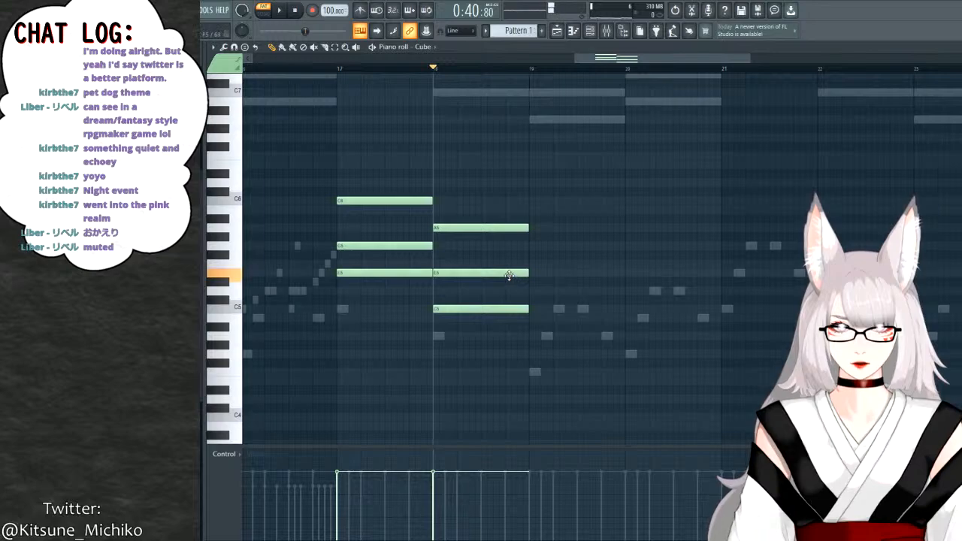
left_click(383, 248)
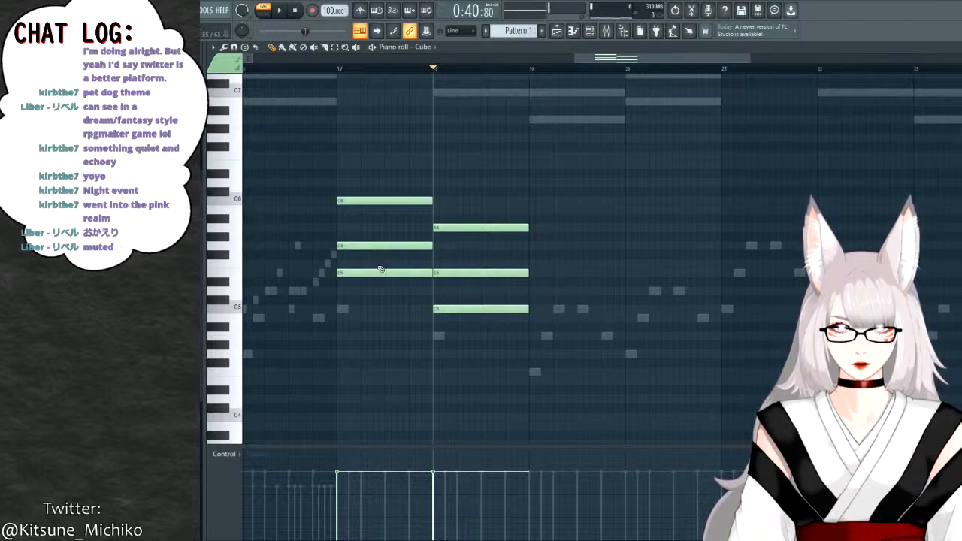
left_click(364, 199)
left_click(454, 229)
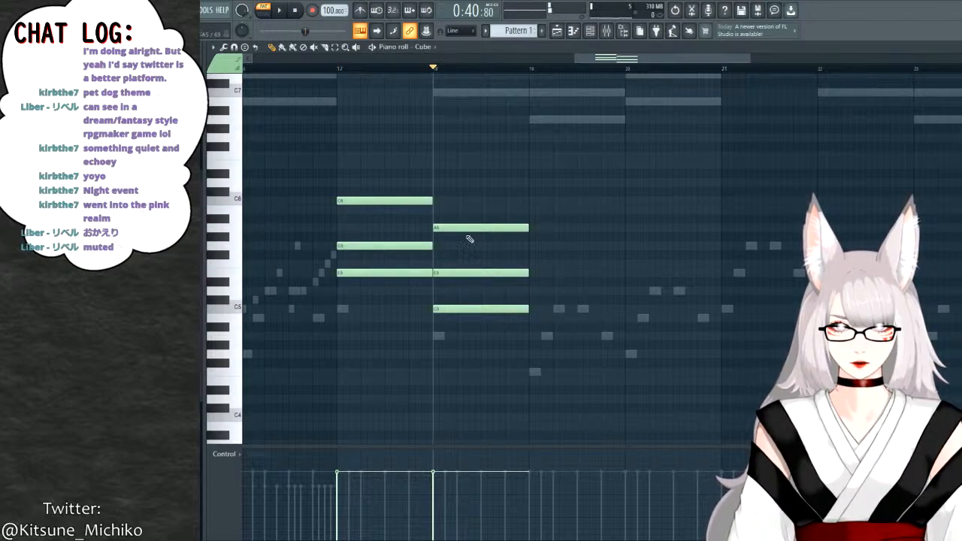
Add a one-bar Cube chord of F5, C5 and A4 at bar 19 and play it from bar 18.
left_click_drag(530, 255, 531, 264)
left_click(538, 309)
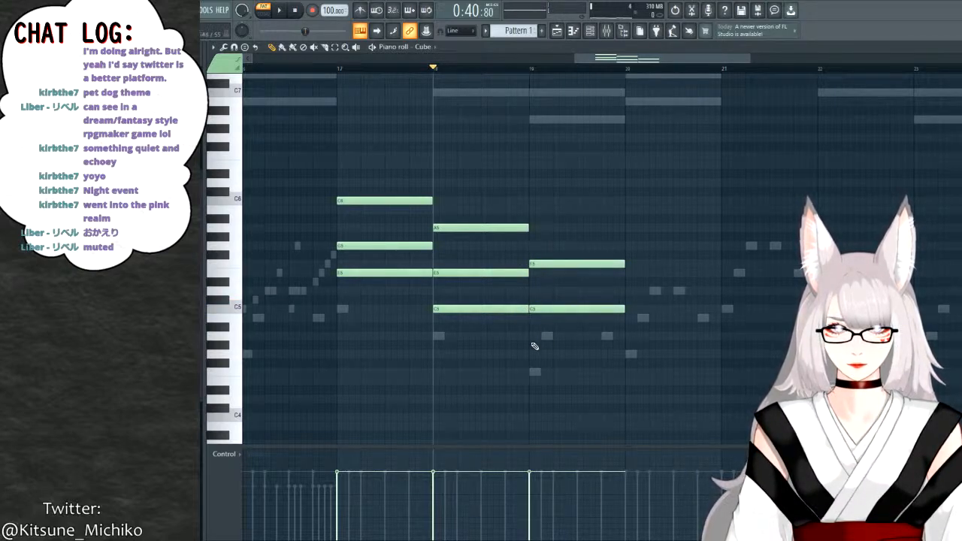
left_click(531, 335)
key("space")
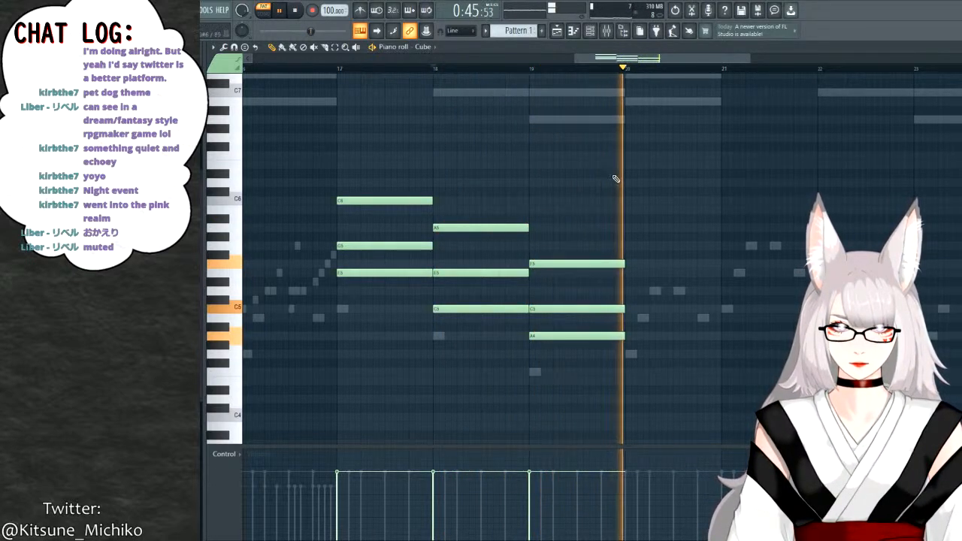
key("space")
Add a one-bar Cube chord of B4, D5 and G5 at bar 20.
left_click_drag(629, 308, 630, 317)
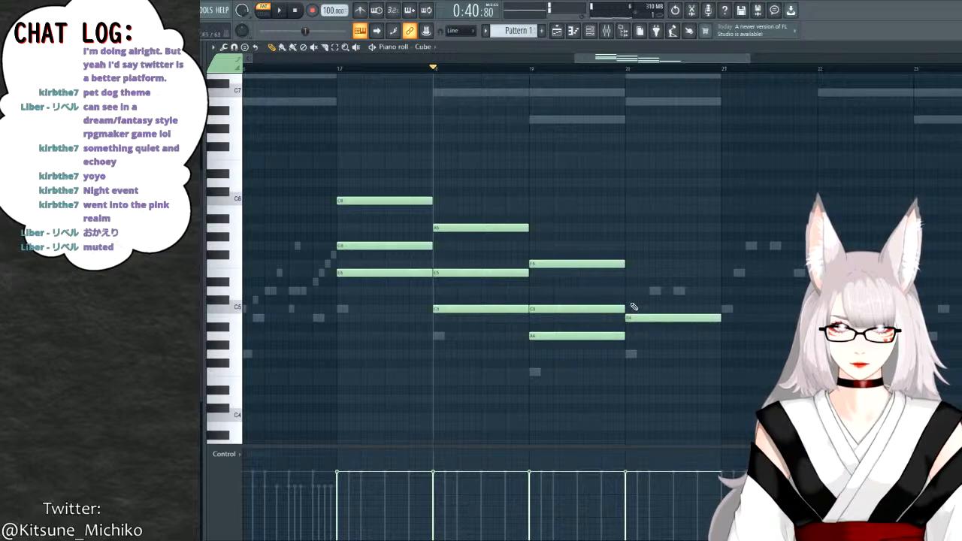
left_click_drag(630, 283, 630, 292)
left_click(628, 246)
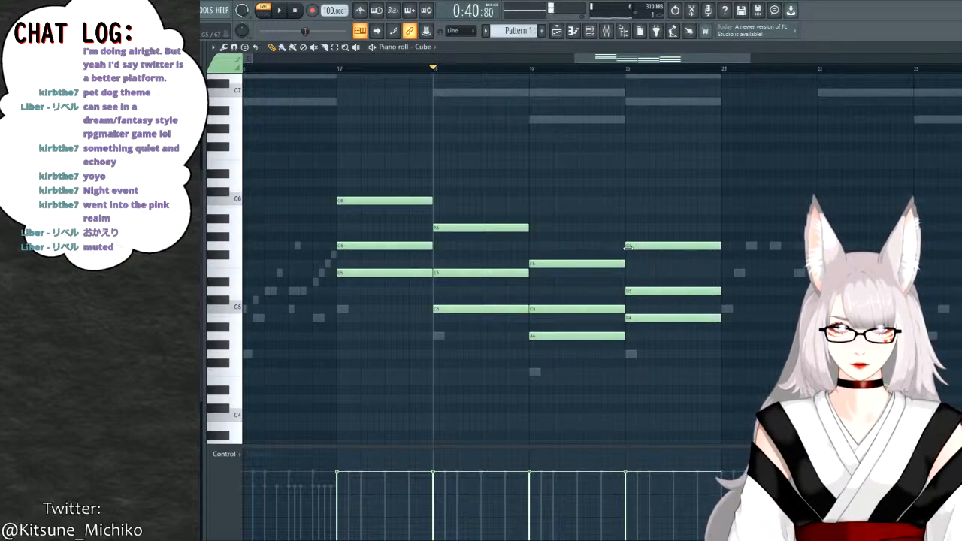
Play the Cube chords from bar 18 to judge the four-bar progression.
key("space")
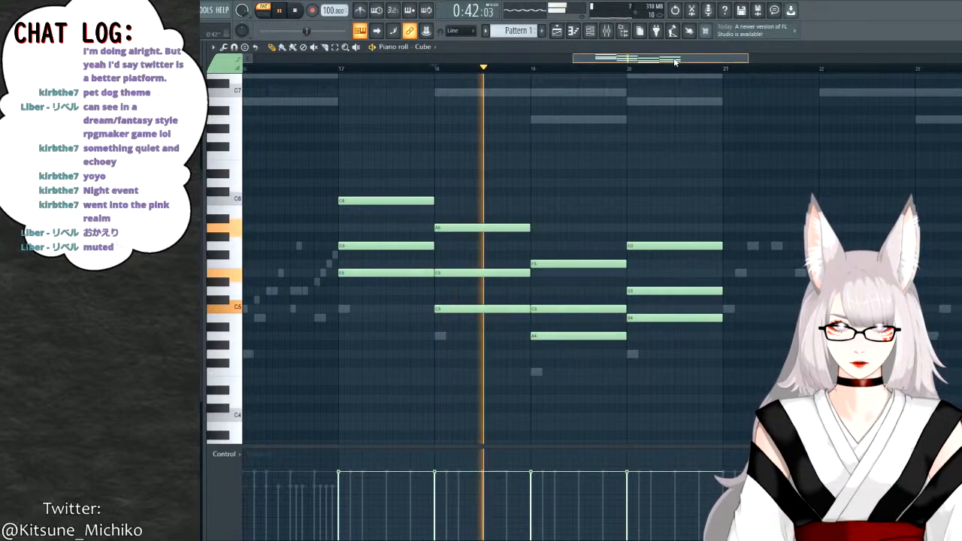
left_click_drag(676, 58, 673, 66)
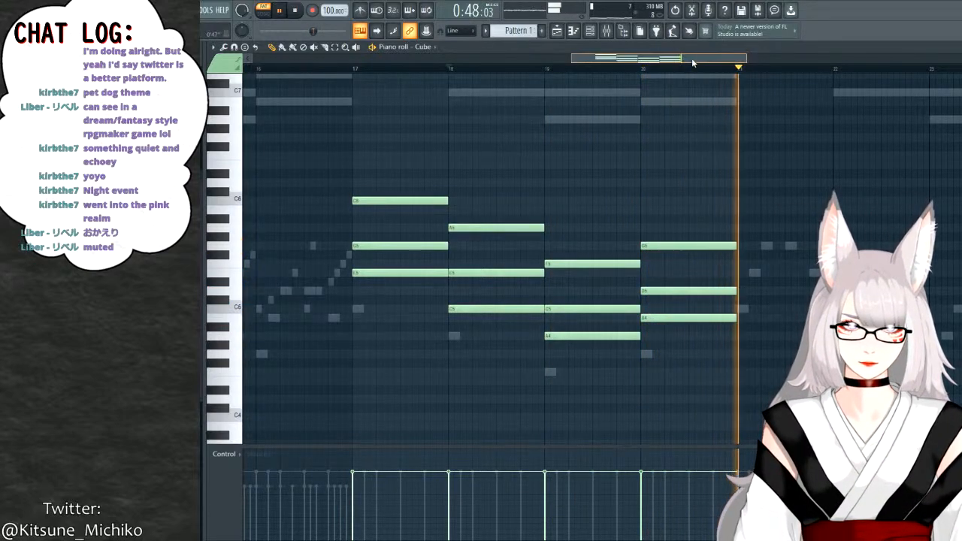
left_click_drag(691, 57, 690, 62)
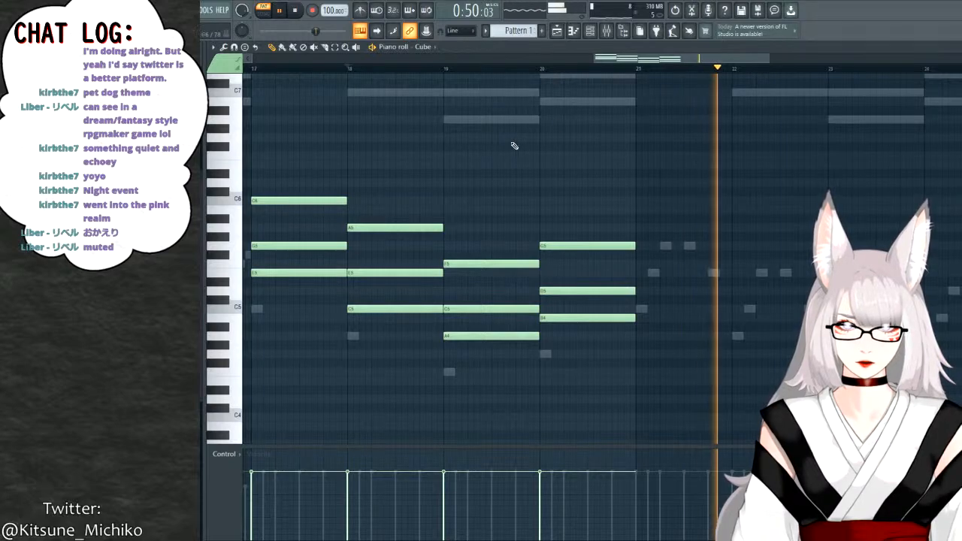
left_click_drag(629, 64, 579, 66)
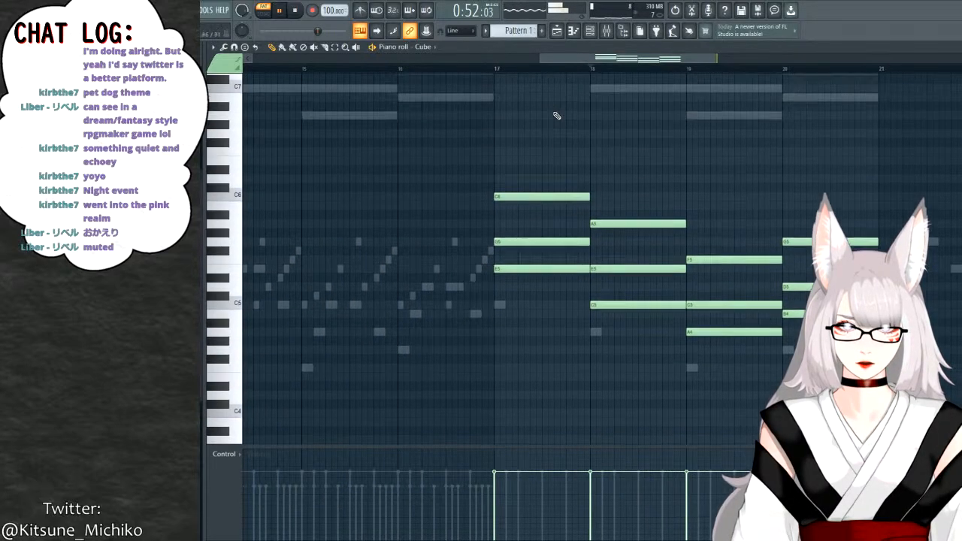
Repeat the four-bar Cube chord progression of bars 17 to 20 through the end of bar 32.
left_click_drag(510, 143, 747, 347)
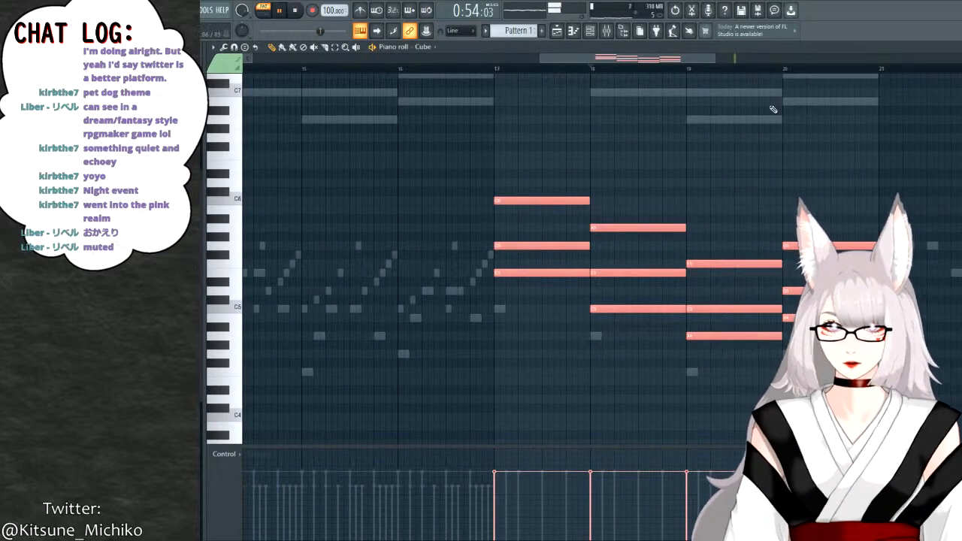
left_click_drag(691, 61, 822, 58)
key("ctrl+b")
mouse_move(807, 58)
left_mouse_down()
mouse_move(900, 62)
mouse_move(793, 61)
left_mouse_up()
key("ctrl+v")
Check the channels and mixer levels during playback and reopen the Cube notes for editing.
key("F7")
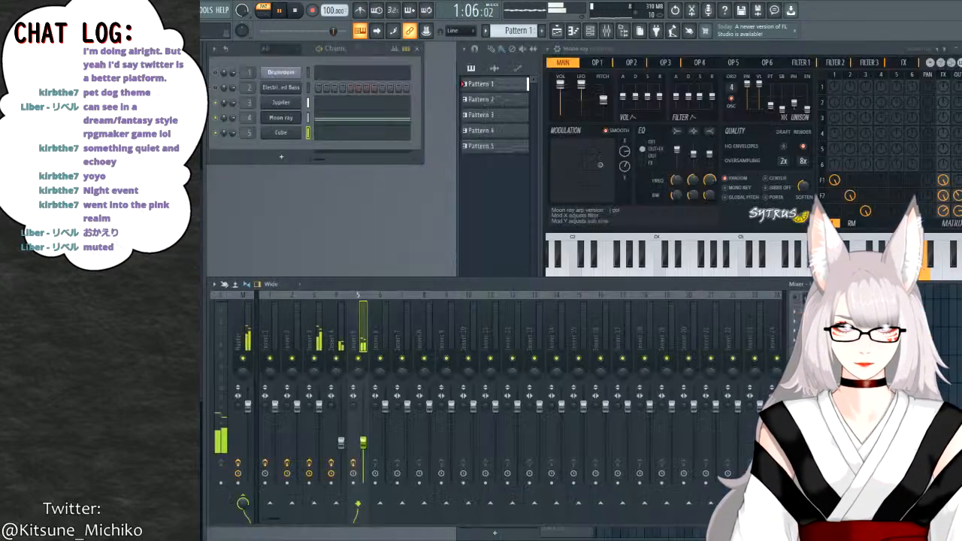
key("F5")
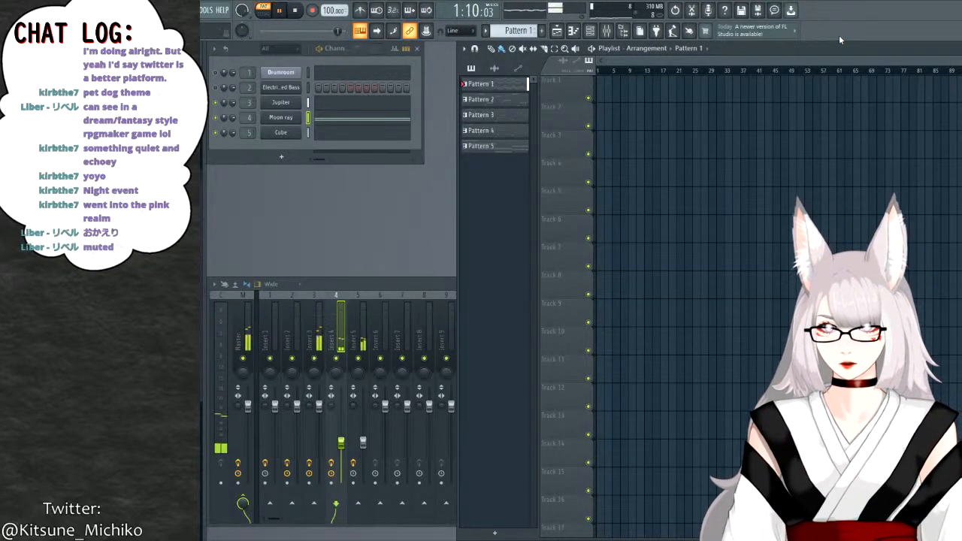
left_click(351, 132)
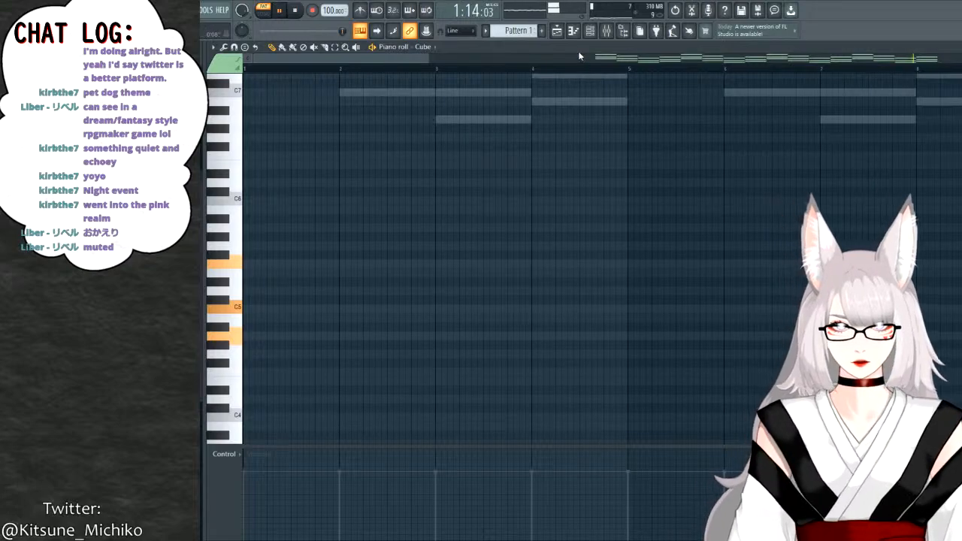
Duplicate the Cube chords of bars 25 to 32 one octave higher, with the first chord's top note at C7.
scroll(579, 56, "down", 5)
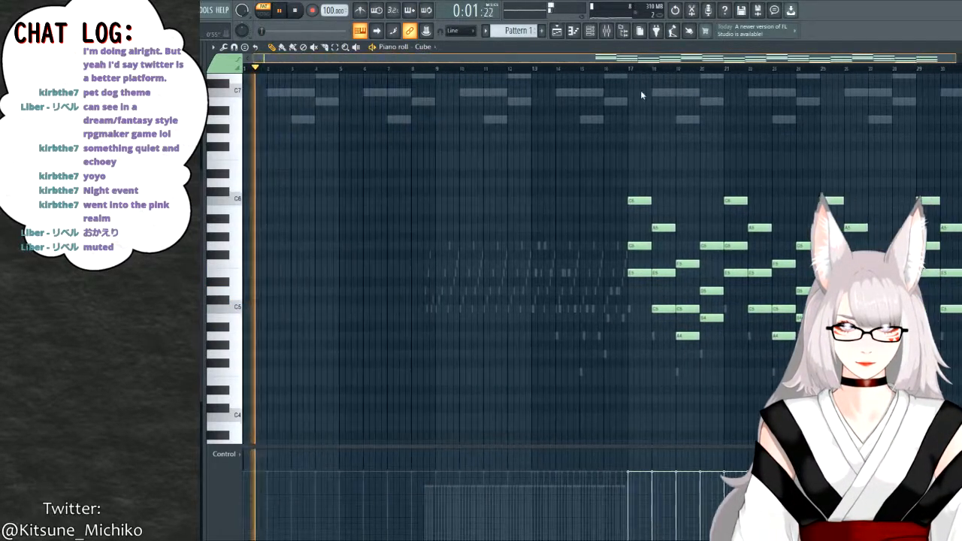
scroll(549, 150, "up", 4)
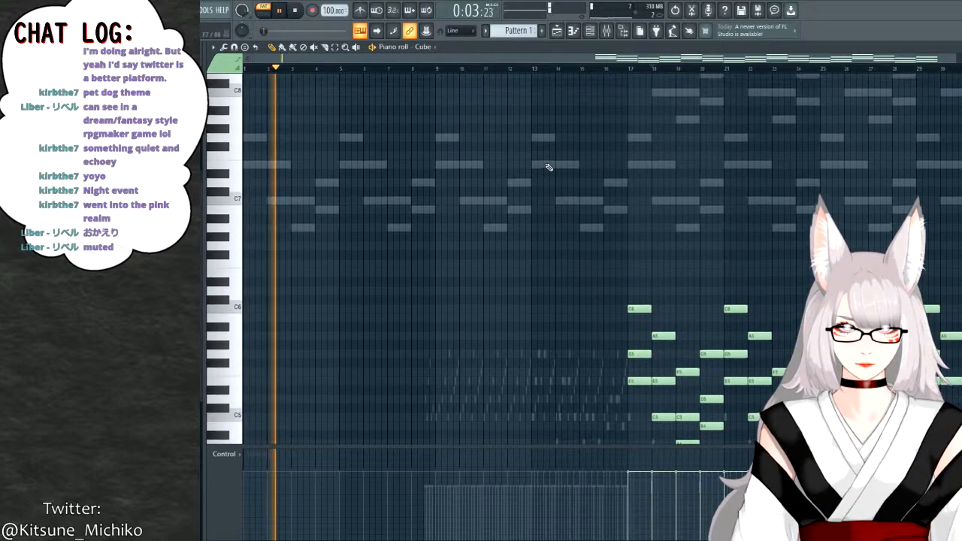
scroll(571, 199, "down", 4)
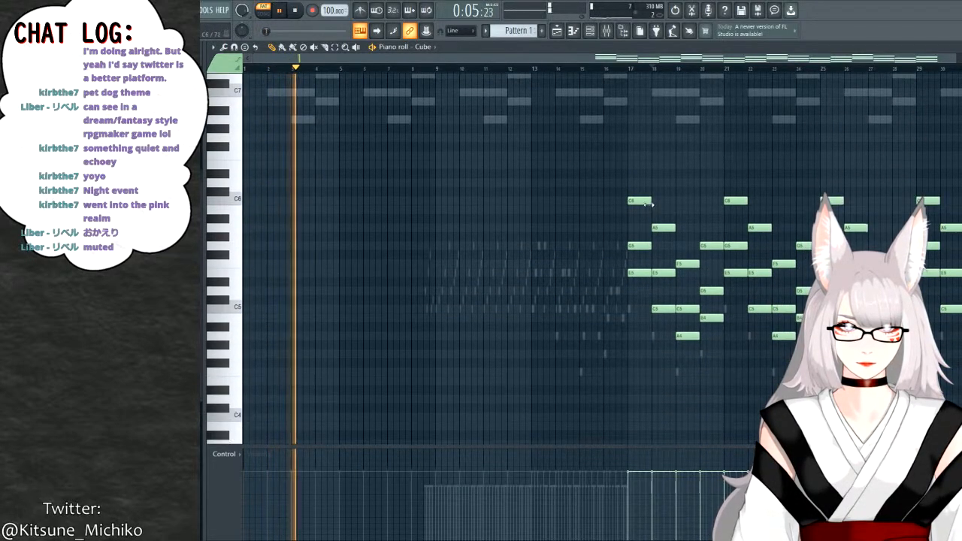
scroll(648, 203, "right", 8)
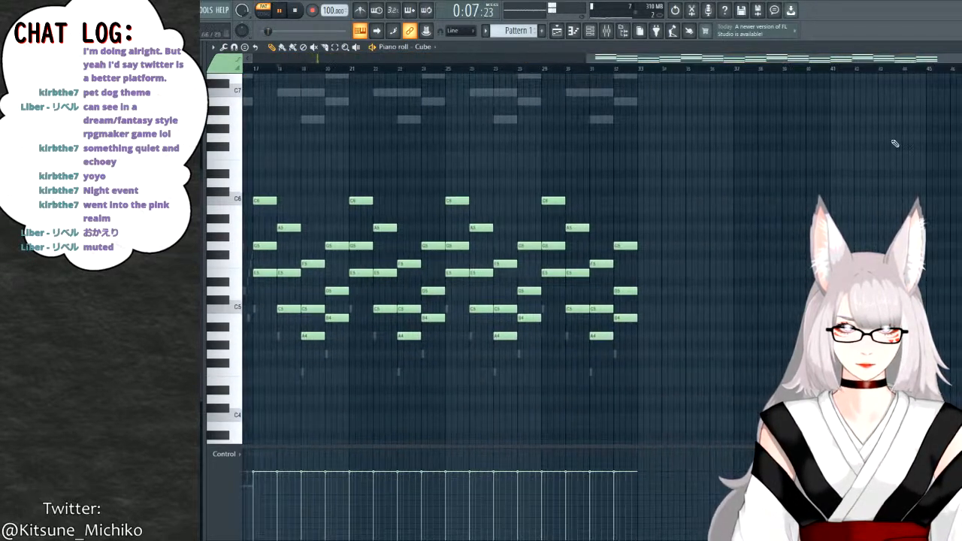
left_click_drag(457, 168, 651, 387)
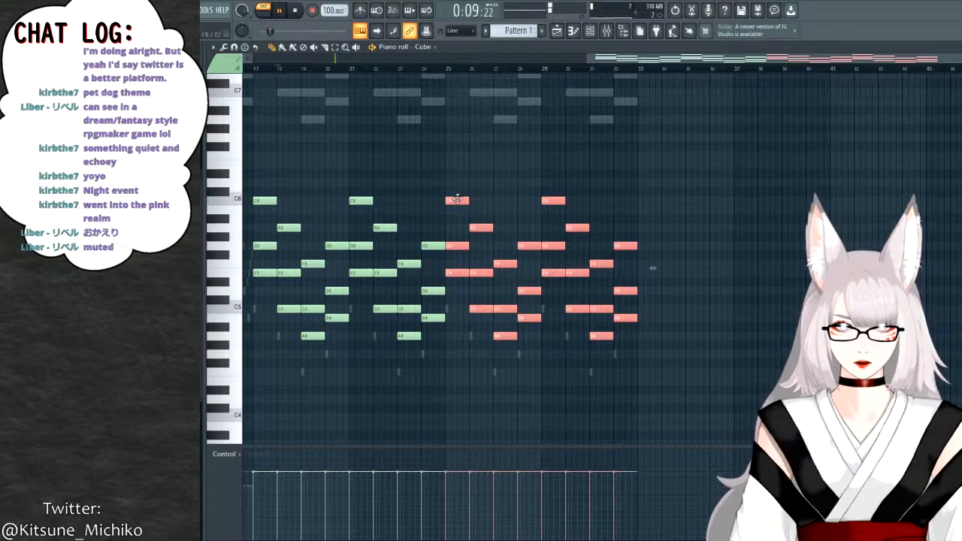
scroll(470, 226, "up", 6)
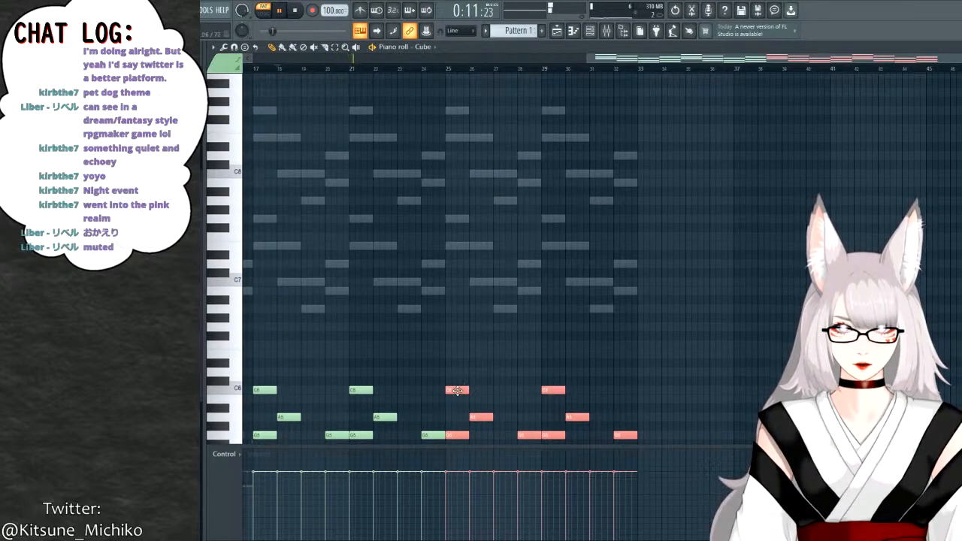
left_click_drag(457, 390, 460, 275)
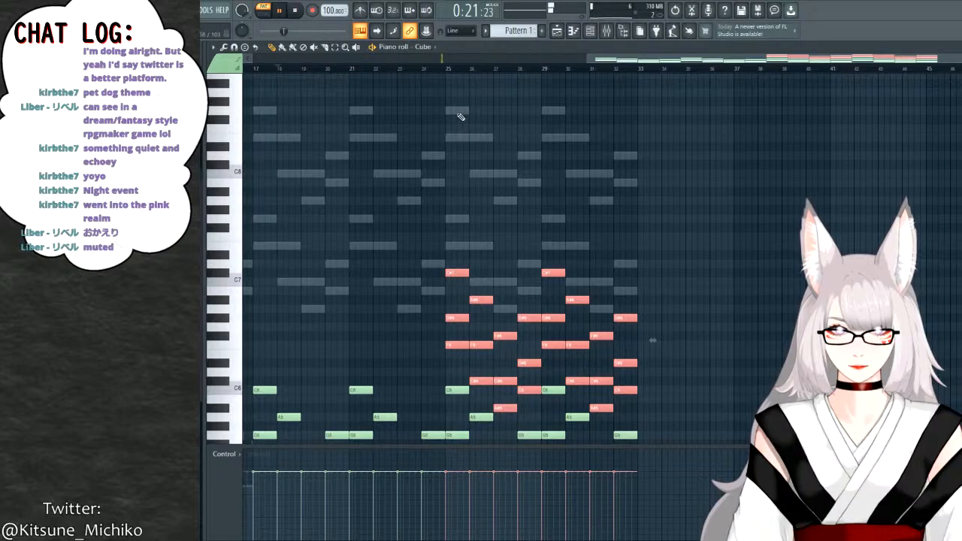
left_click(448, 73)
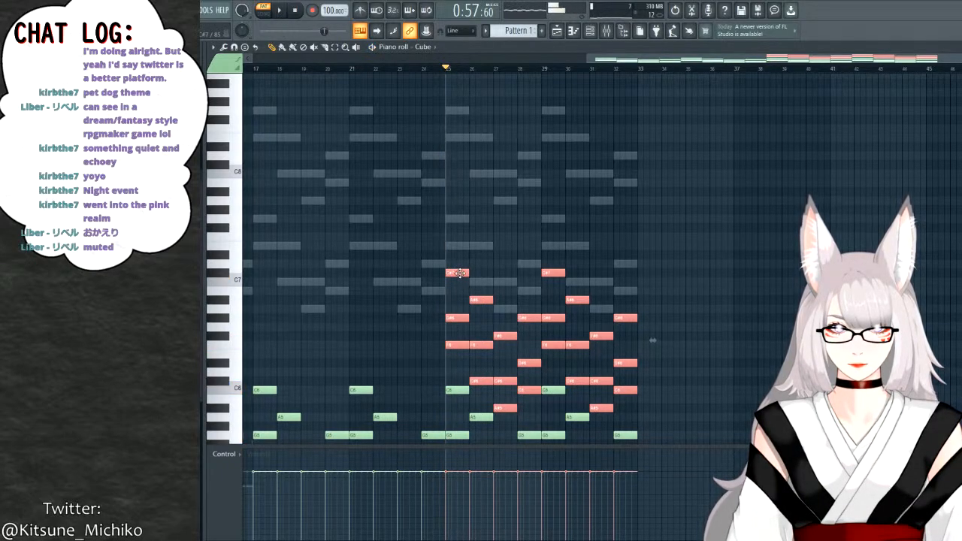
left_click_drag(460, 275, 461, 284)
Play the octave-doubled Cube chords from bar 25, clearing the note selection during playback.
key("space")
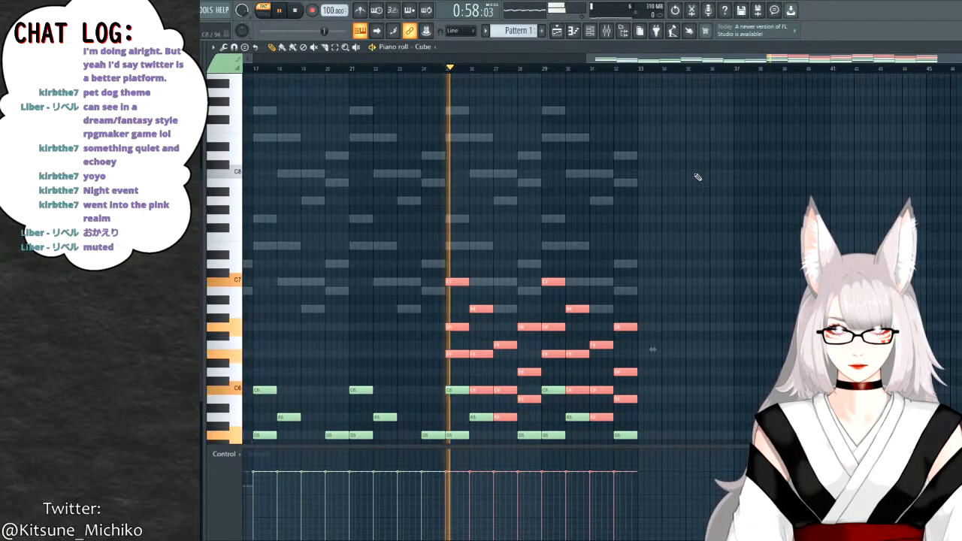
scroll(745, 211, "down", 5)
scroll(745, 226, "up", 2)
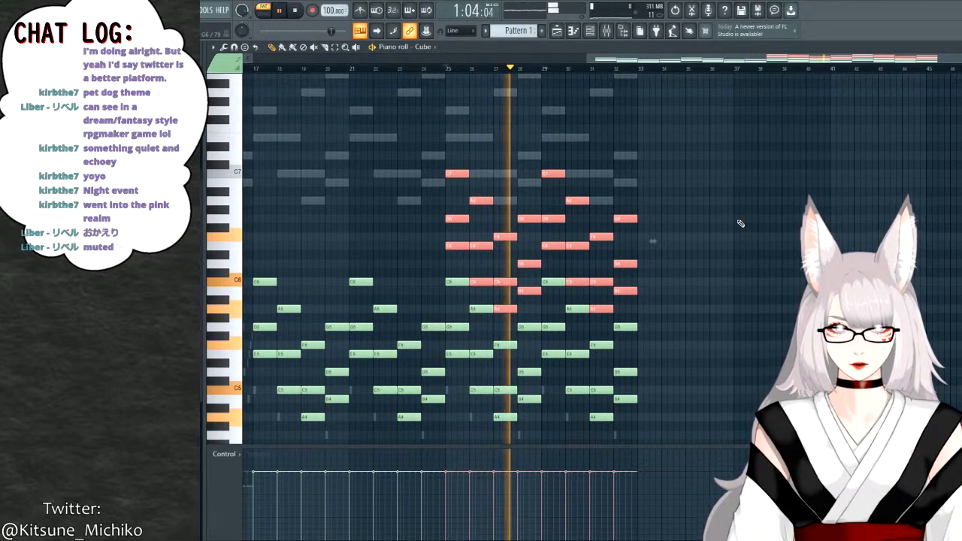
key("ctrl+d")
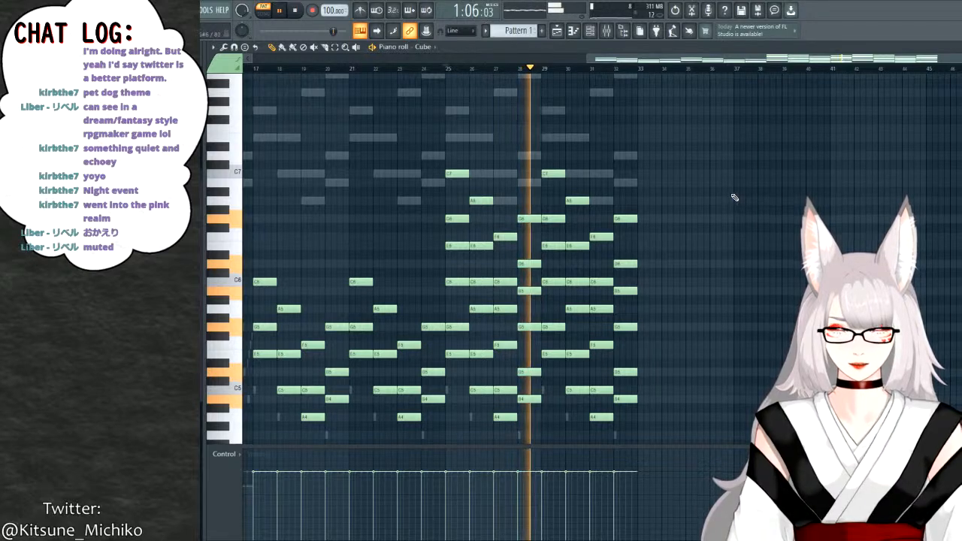
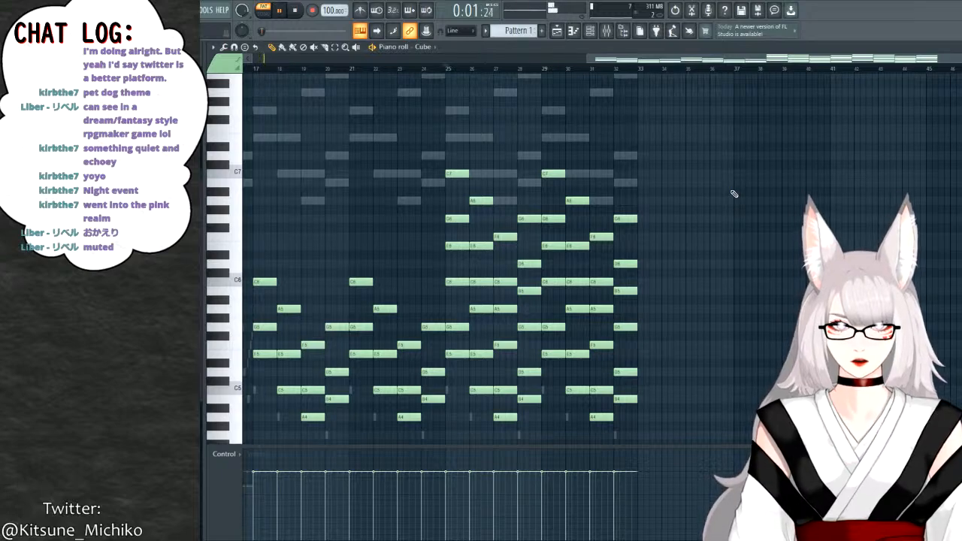
key("space")
Copy the Cube chords of bars 17 to 24 from Pattern 1 into Pattern 2, starting at bar 1.
scroll(703, 239, "down", 1)
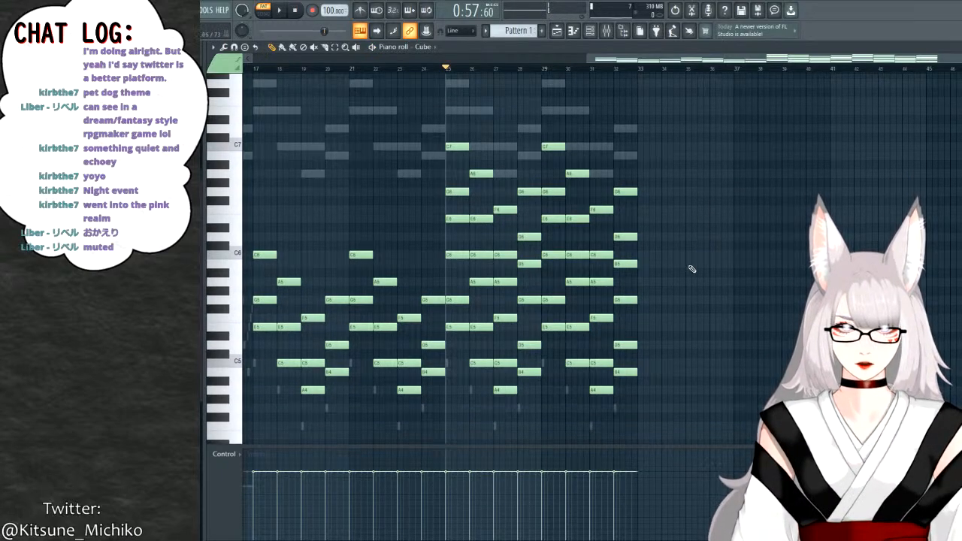
left_click_drag(749, 68, 817, 62)
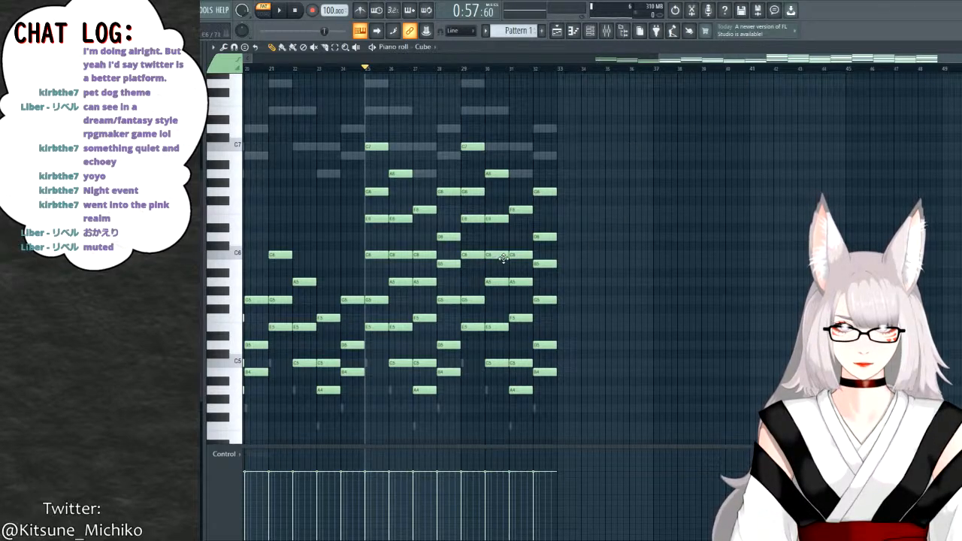
left_click_drag(811, 58, 571, 59)
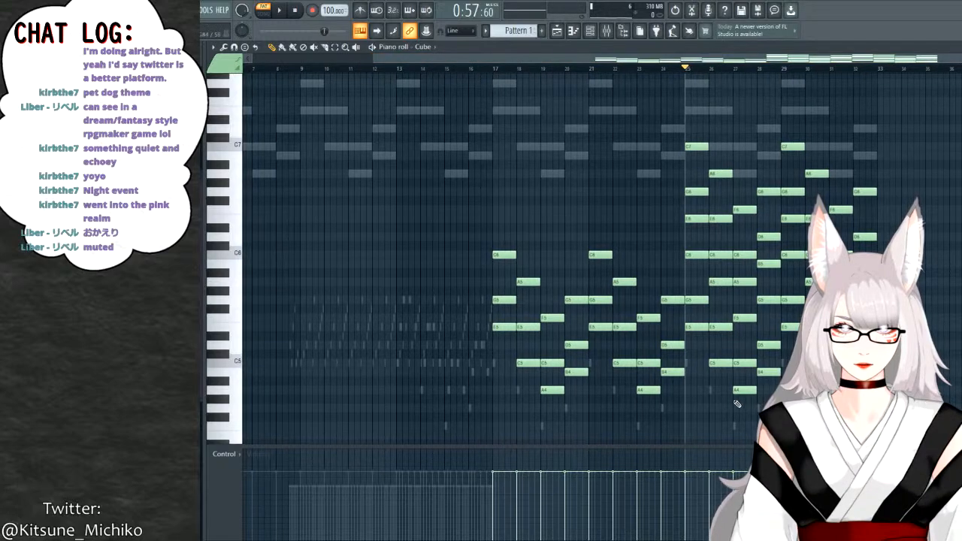
left_click_drag(681, 413, 468, 204)
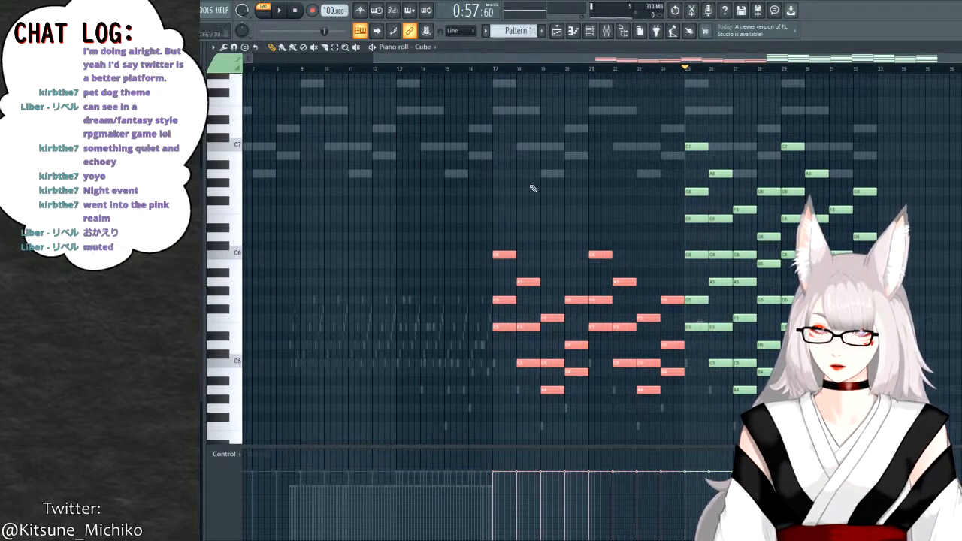
left_click_drag(751, 63, 936, 58)
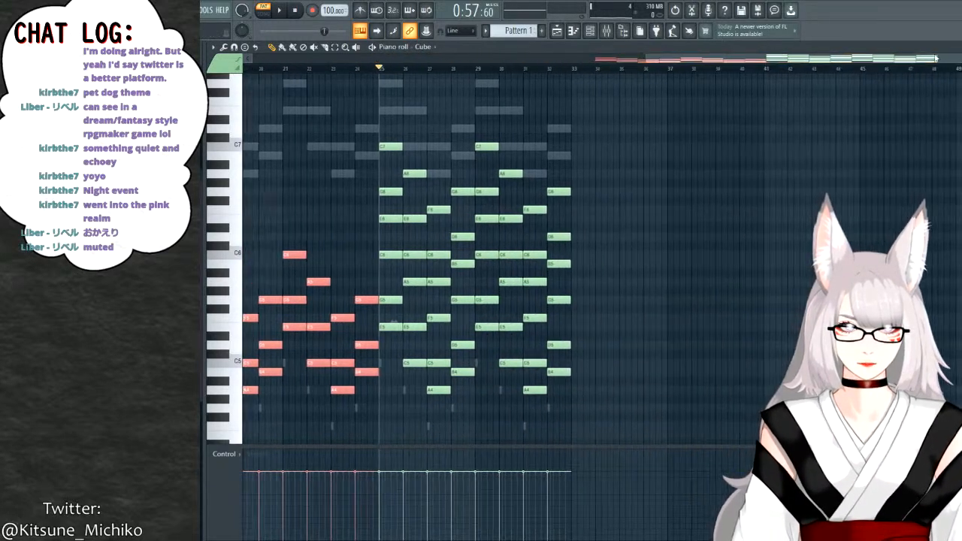
mouse_move(798, 62)
left_mouse_down()
mouse_move(939, 60)
mouse_move(640, 62)
mouse_move(651, 66)
left_mouse_up()
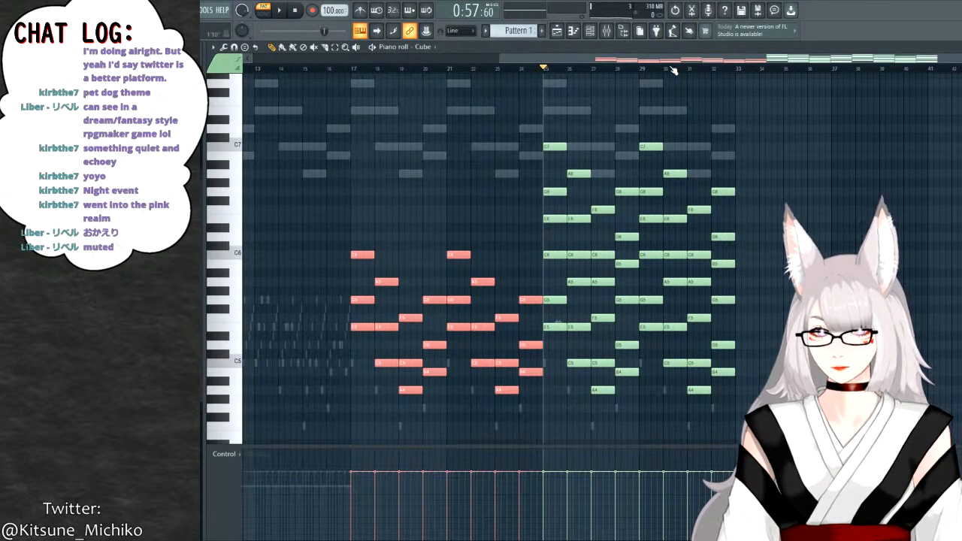
key("F4")
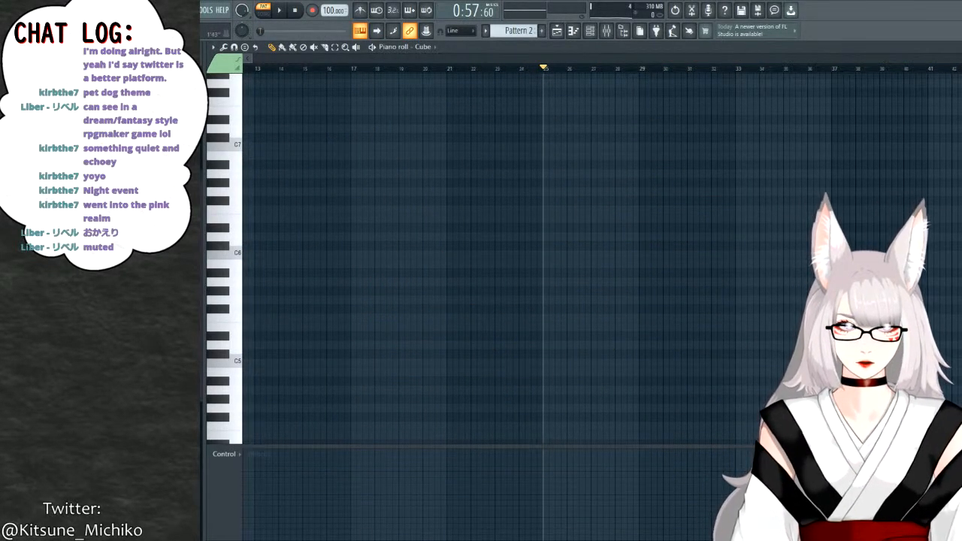
scroll(460, 78, "left", 6)
key("ctrl+v")
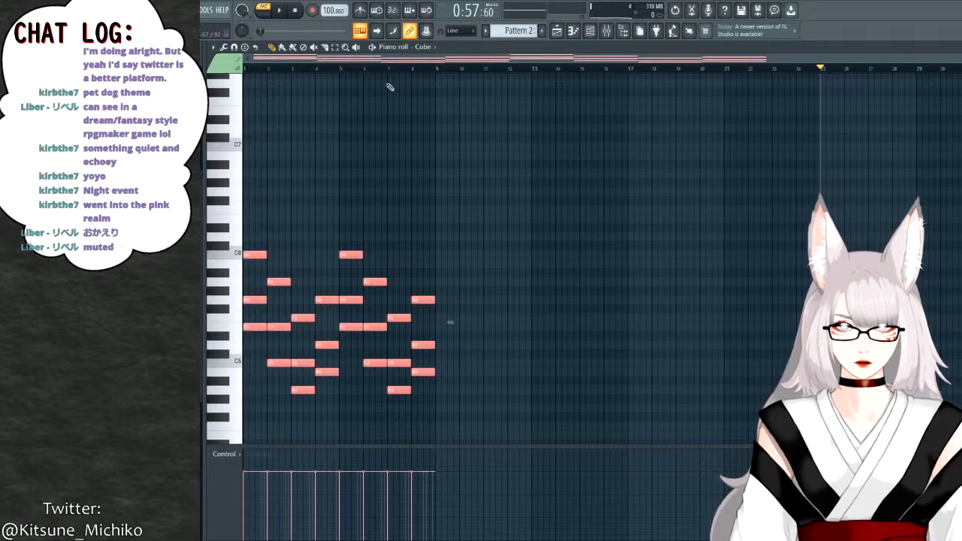
Copy all Moon ray notes from Pattern 1 into Pattern 2.
scroll(527, 34, "up", 1)
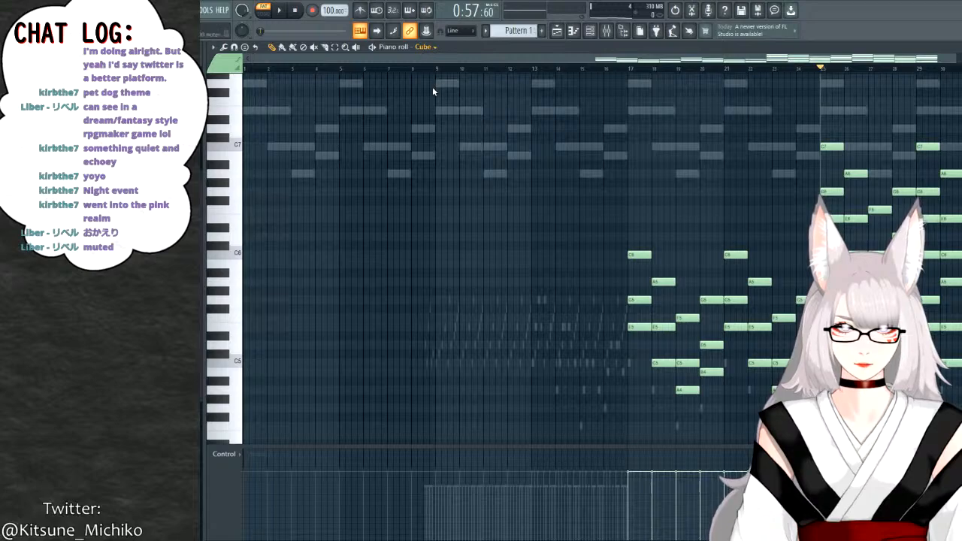
double_click(447, 110)
key("ctrl+a")
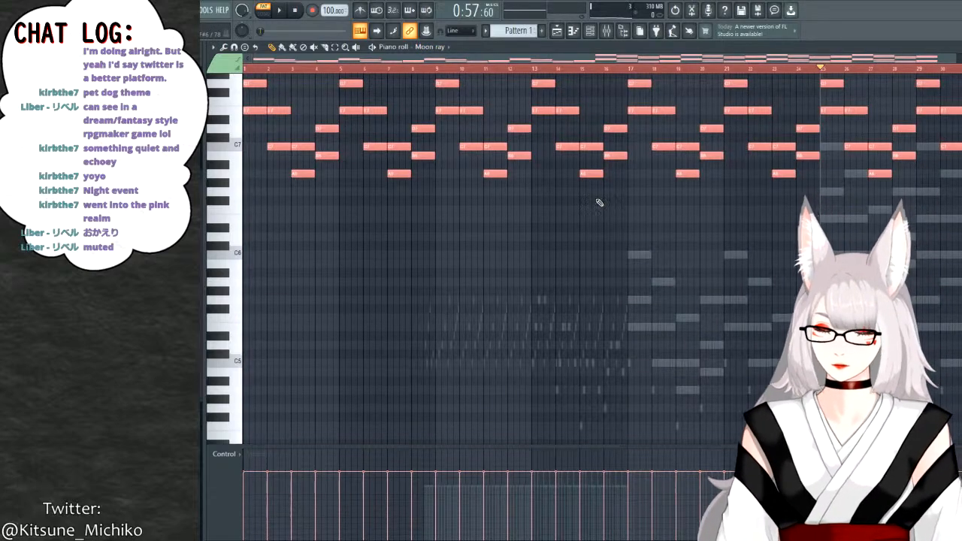
key("F4")
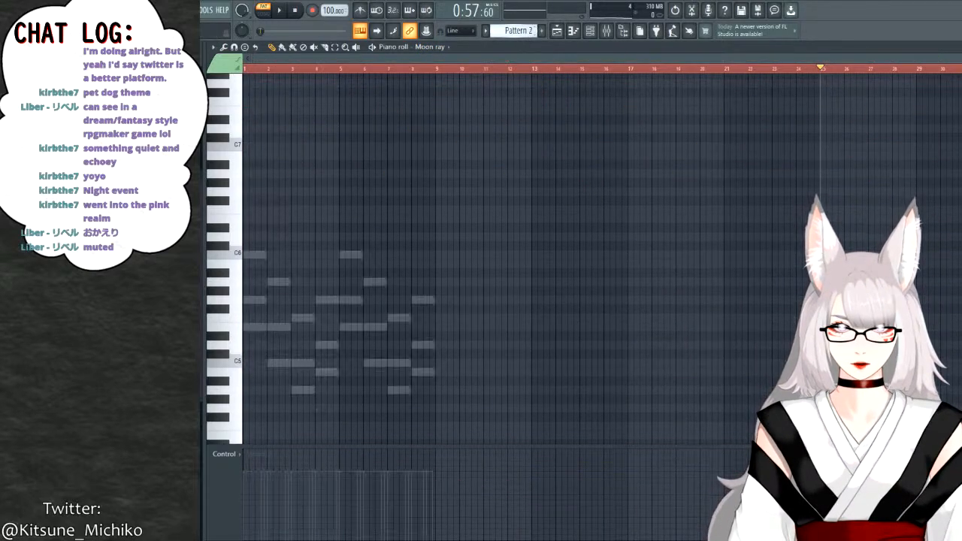
key("ctrl+v")
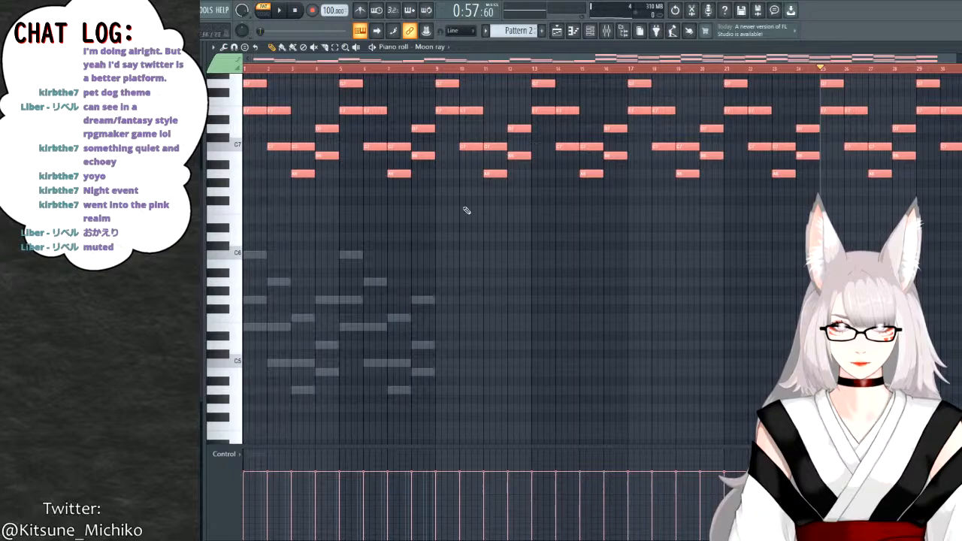
Move Pattern 2's upper-octave Moon ray chords from bar 17 back to start at bar 1.
scroll(466, 211, "up", 5)
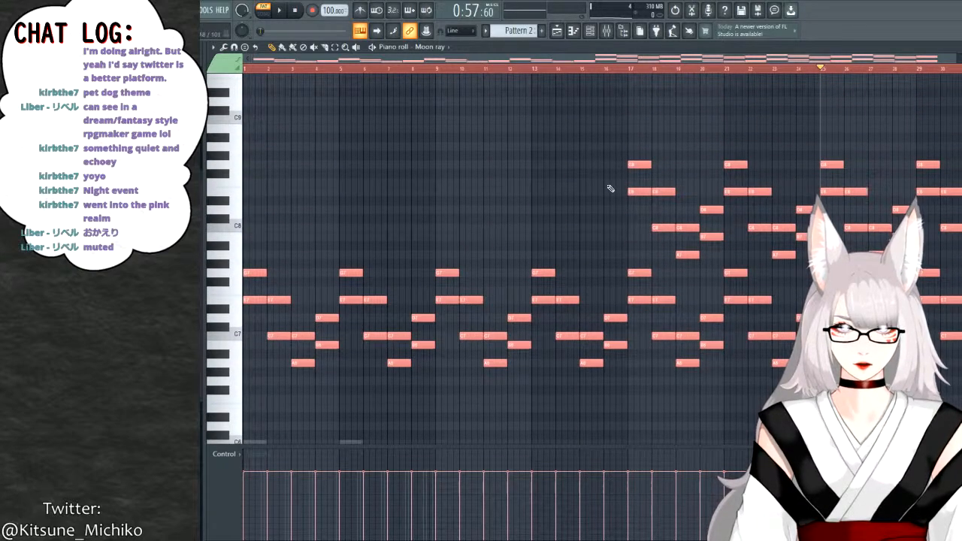
key("ctrl+d")
left_click_drag(612, 125, 961, 267)
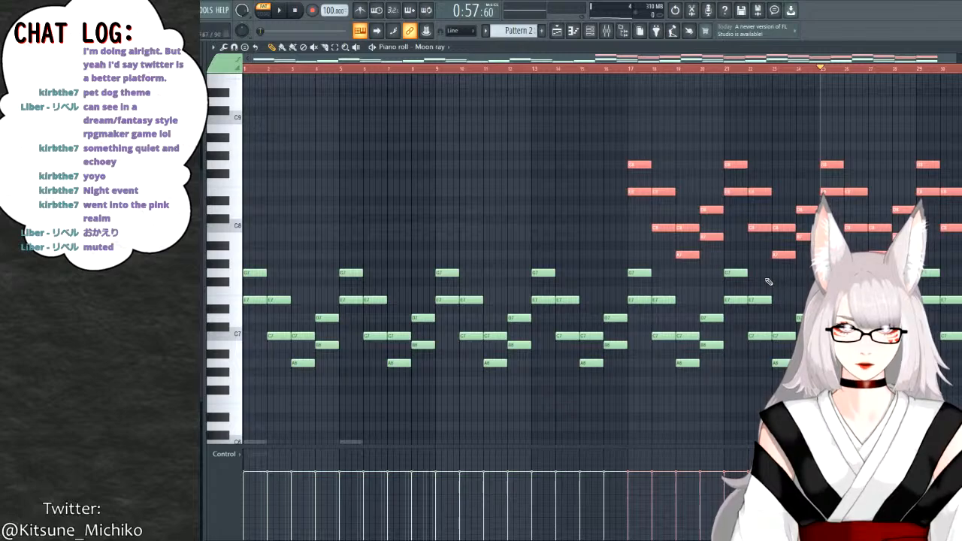
left_click_drag(641, 164, 243, 171)
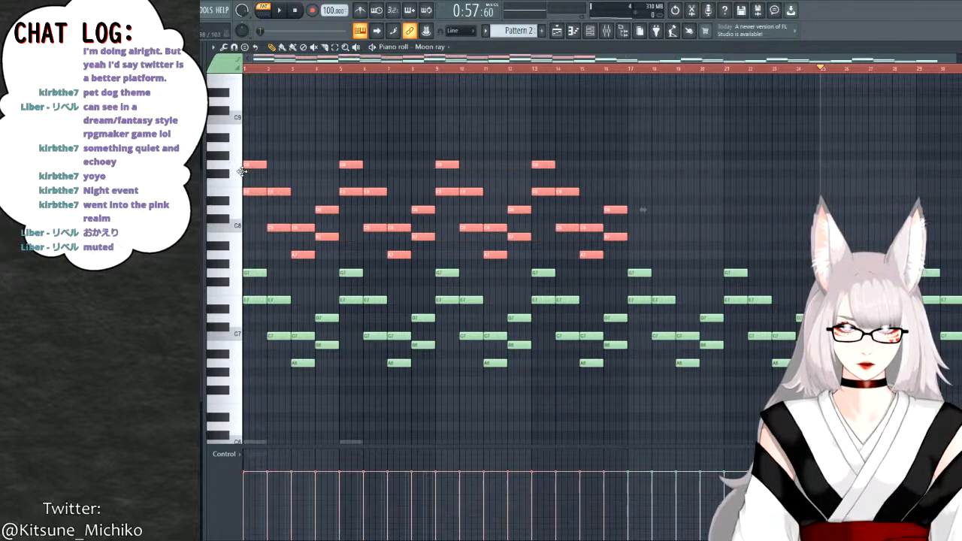
Copy all Jupiter notes from Pattern 1 into Pattern 2, starting at bar 1.
left_click(621, 138)
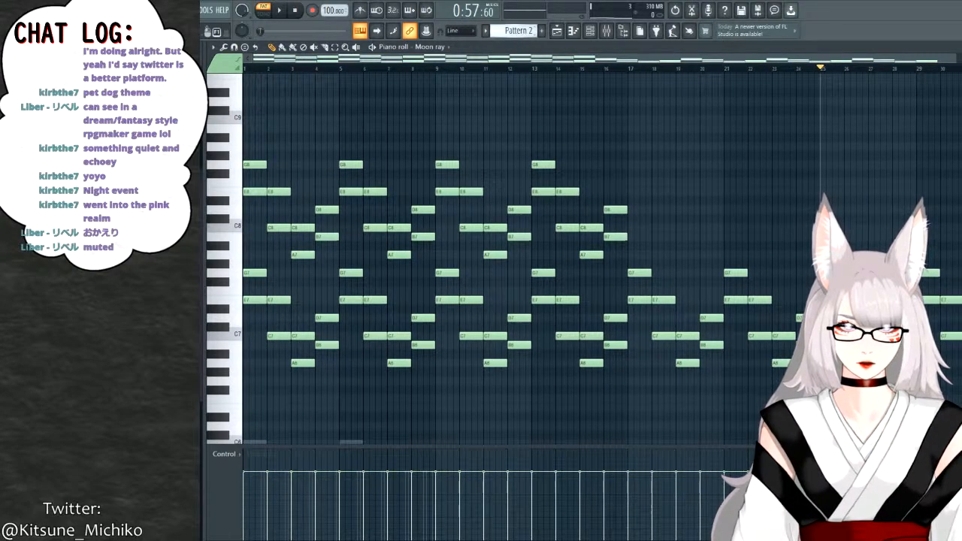
key("KP_Subtract")
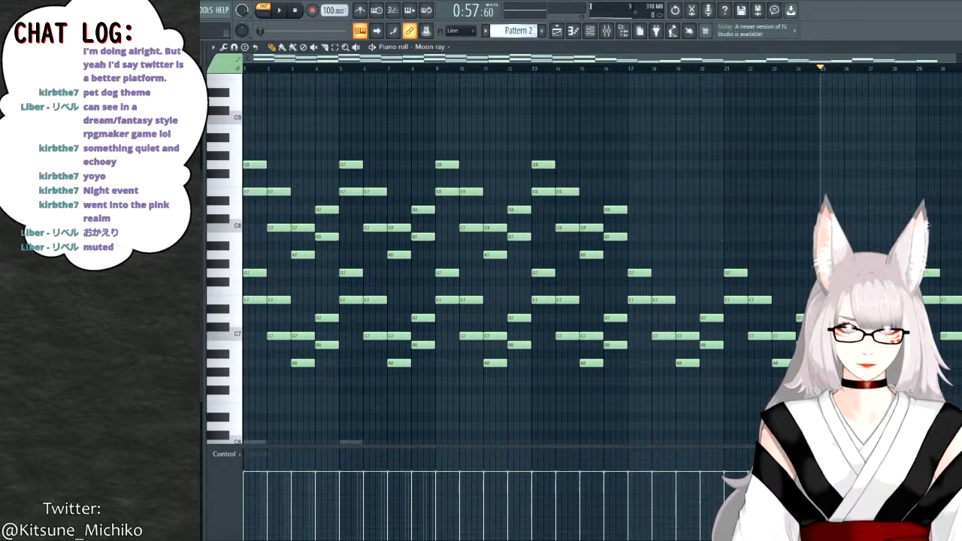
key("KP_Add")
key("KP_Subtract")
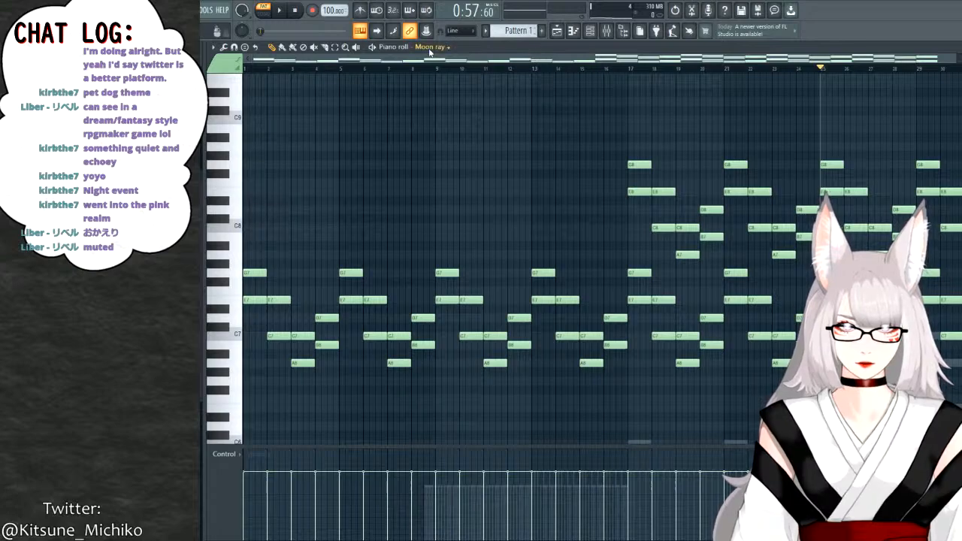
key("Down")
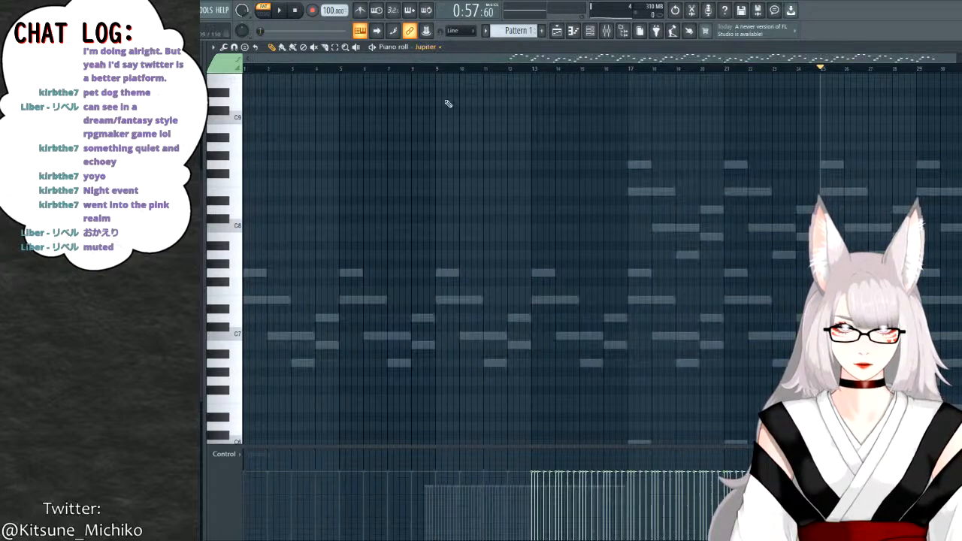
key("ctrl+a")
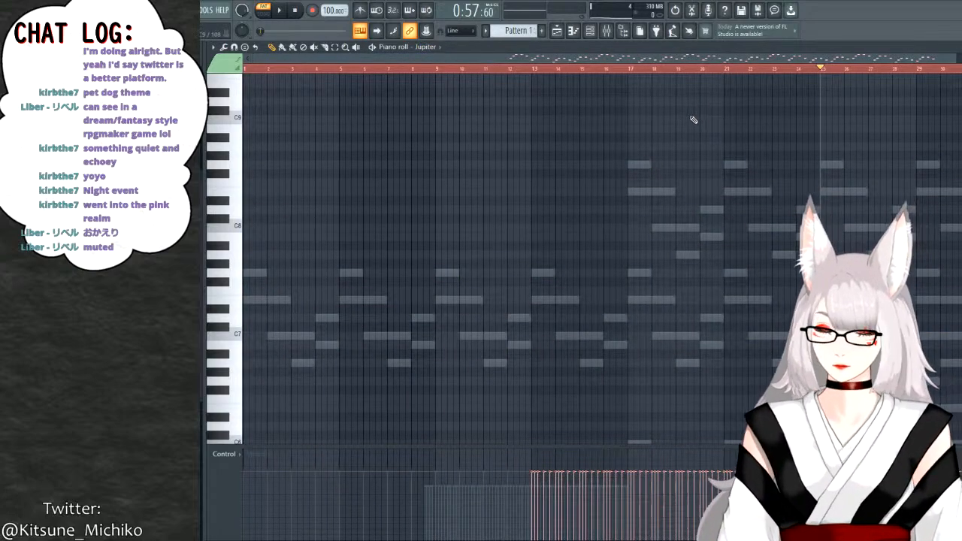
key("KP_Add")
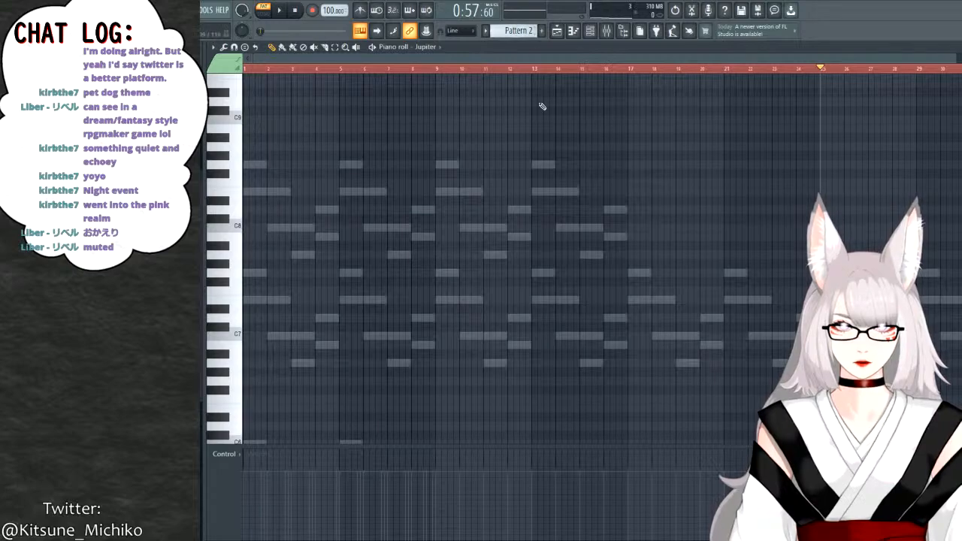
key("ctrl+v")
scroll(582, 170, "down", 5)
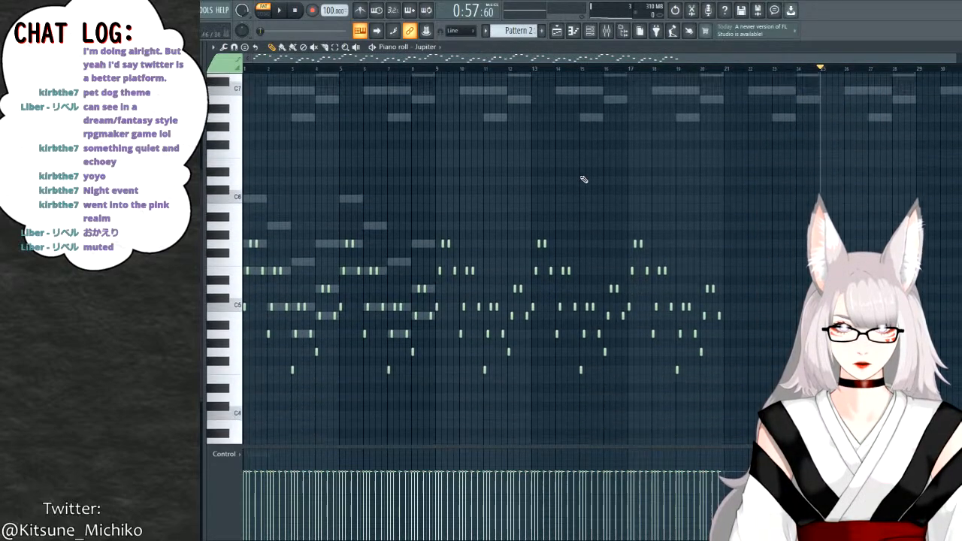
scroll(583, 179, "down", 2)
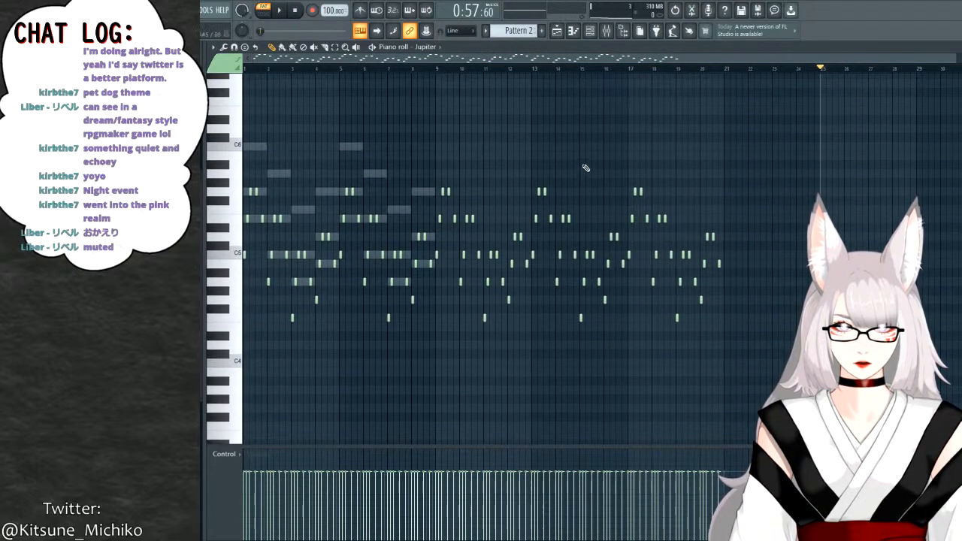
Place Pattern 1 at the start of playlist Track 1 and Pattern 2 directly after it at bar 33.
left_click(557, 31)
left_click(522, 88)
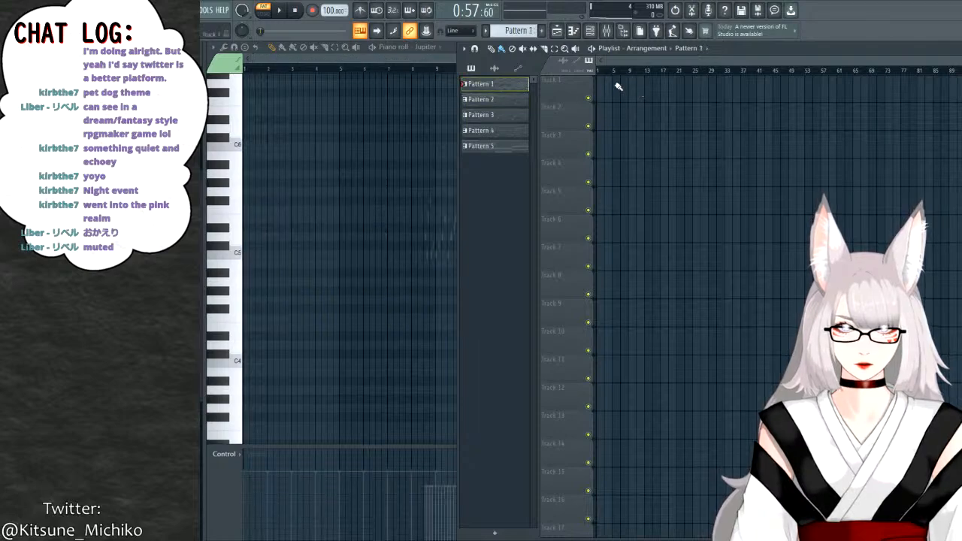
left_click(611, 81)
left_click(515, 100)
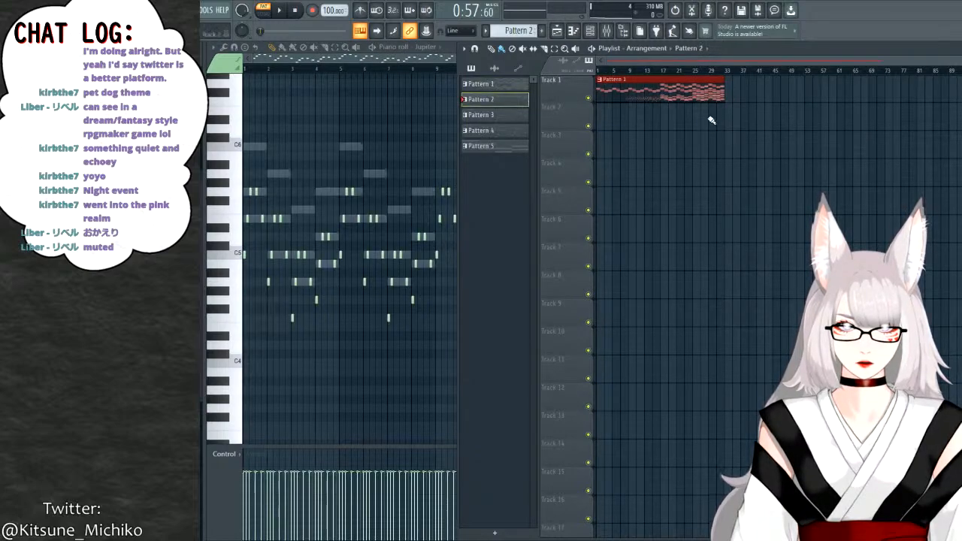
left_click(739, 80)
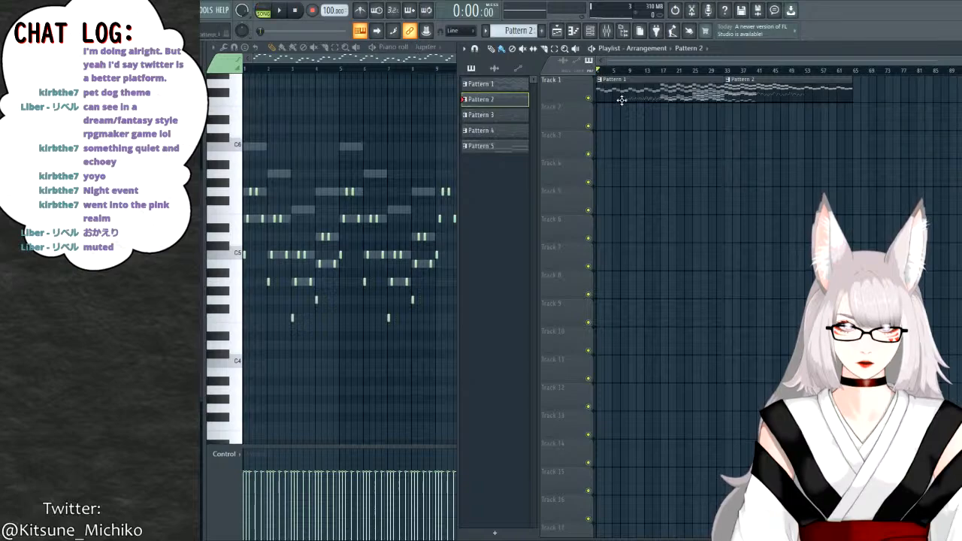
Play the arrangement and lower the level of mixer Insert 3 while it runs.
key("space")
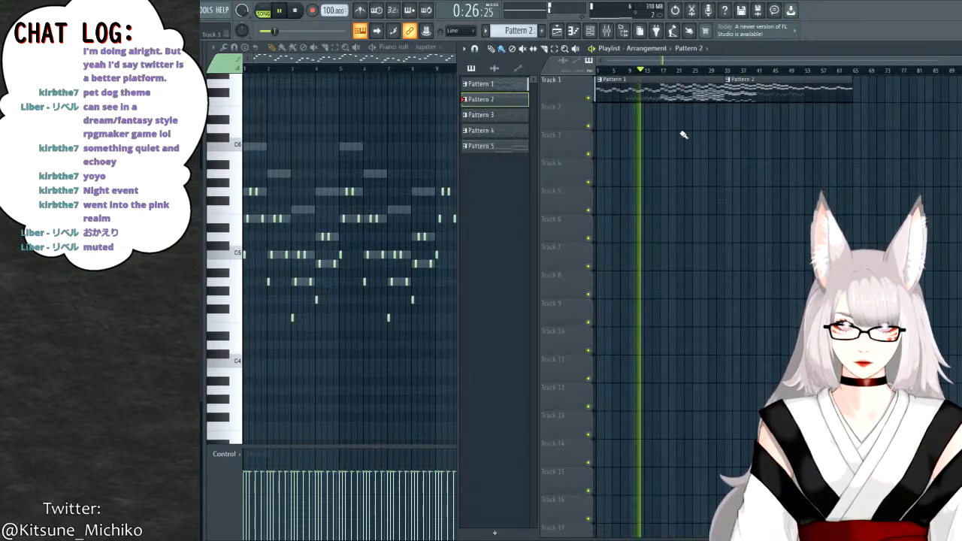
left_click(575, 33)
left_click(591, 33)
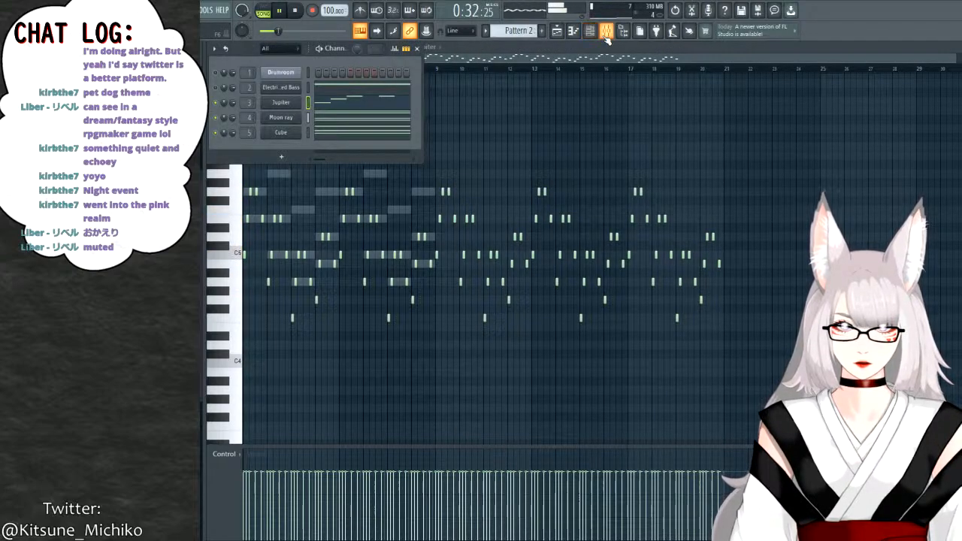
left_click(605, 34)
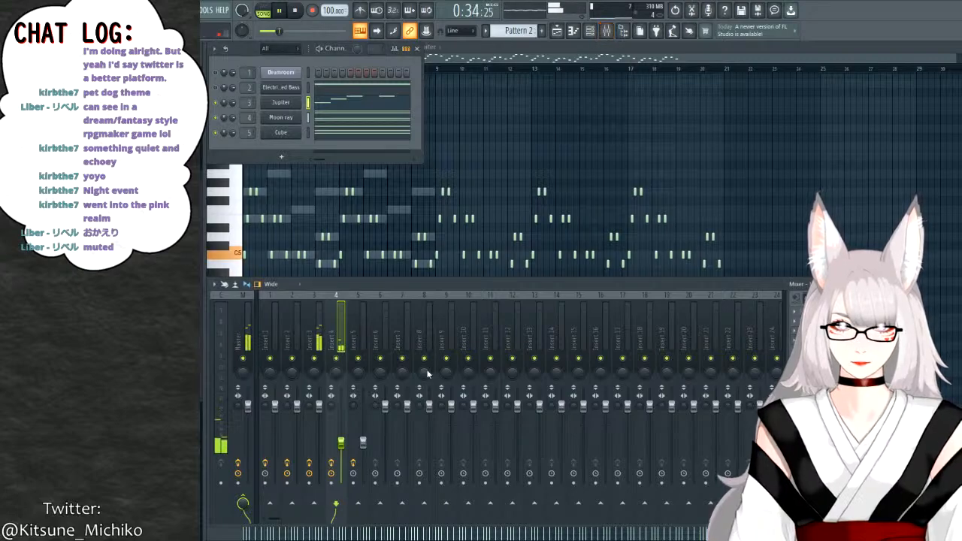
left_click_drag(321, 407, 319, 426)
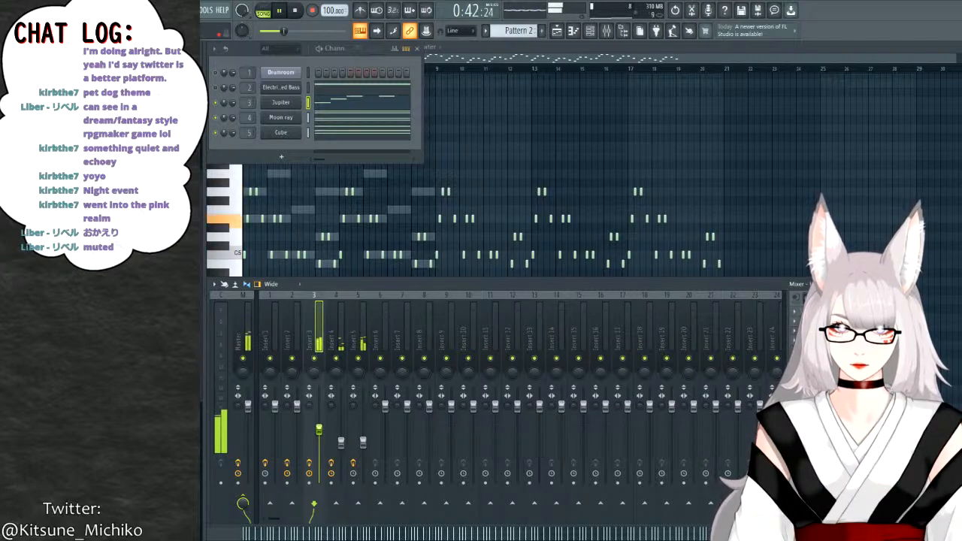
left_click(578, 63)
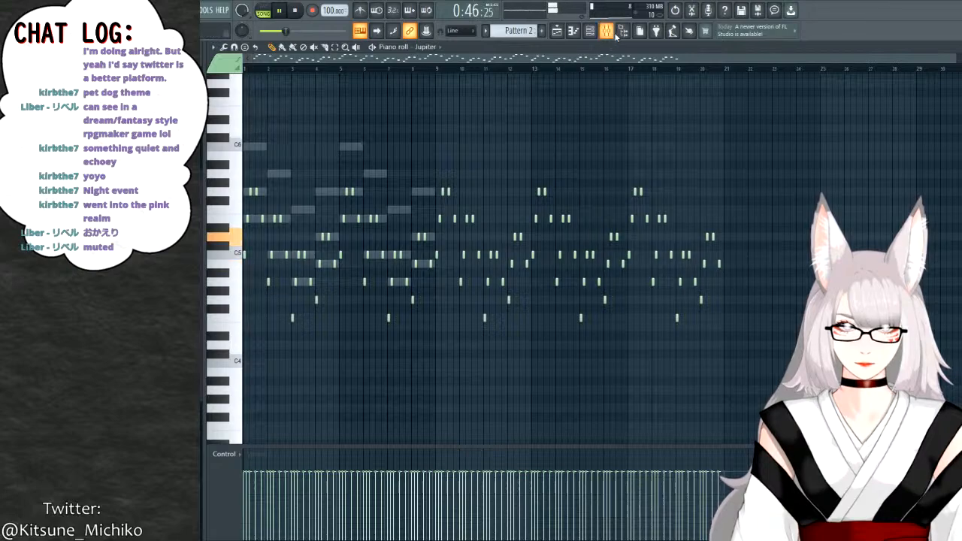
Listen to Pattern 1 from bar 13 to check how the Jupiter melody enters against the other parts.
scroll(518, 30, "up", 1)
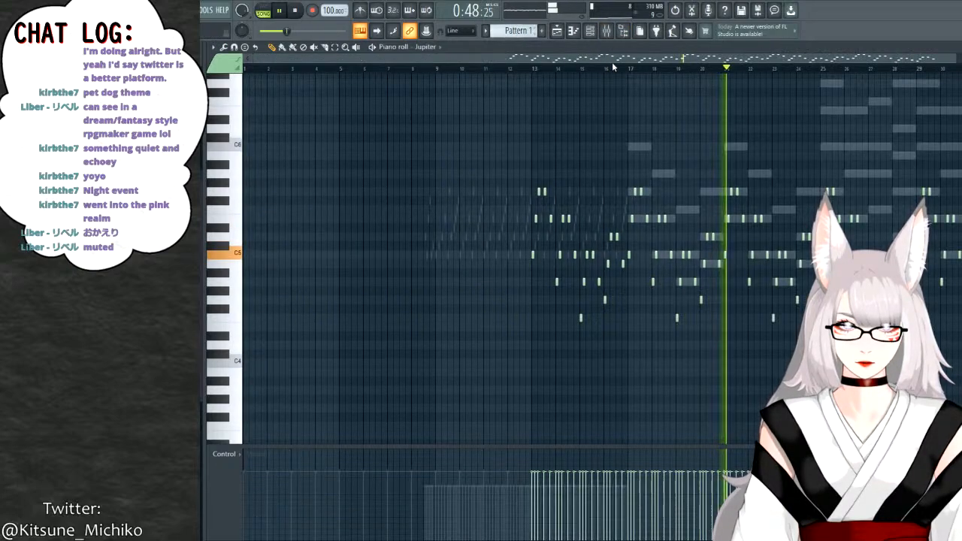
left_click(536, 71)
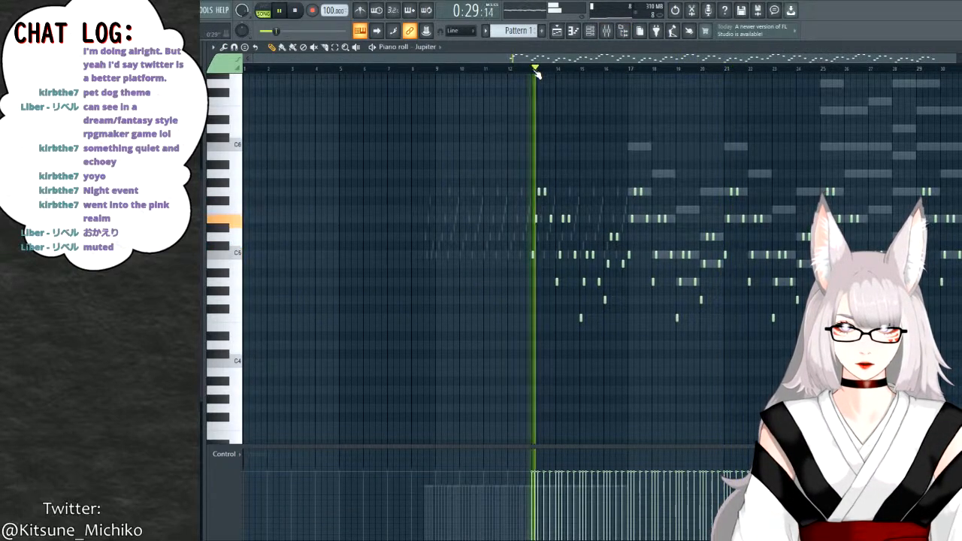
left_click(504, 72)
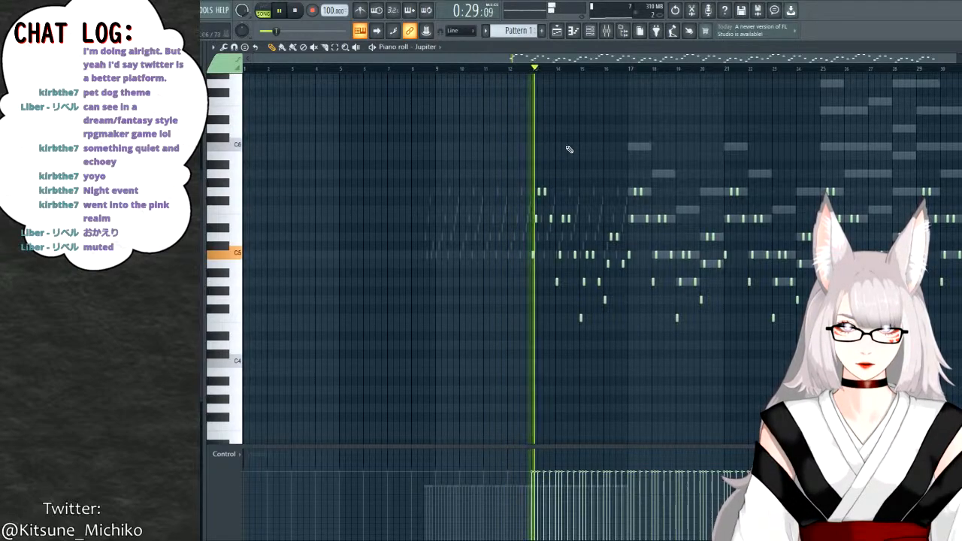
scroll(579, 169, "up", 3)
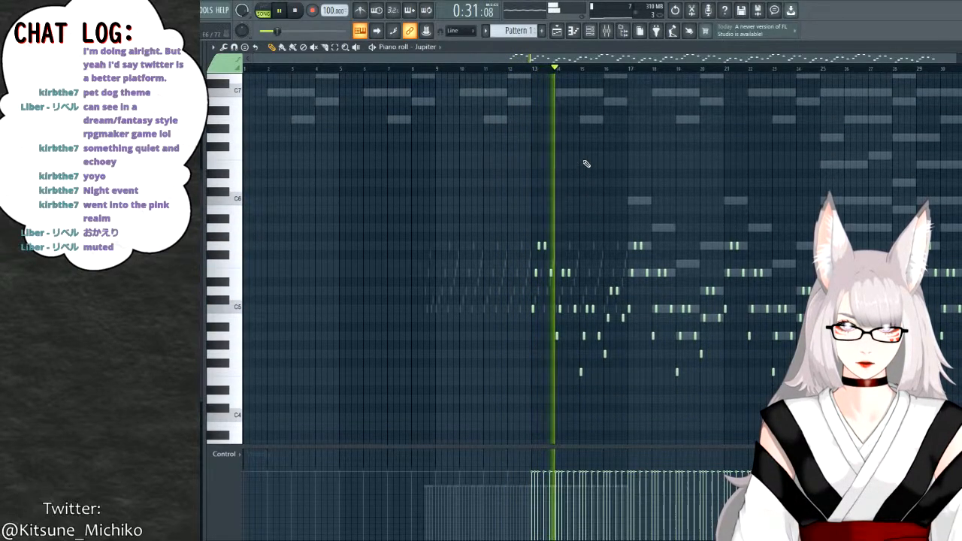
scroll(584, 164, "up", 2)
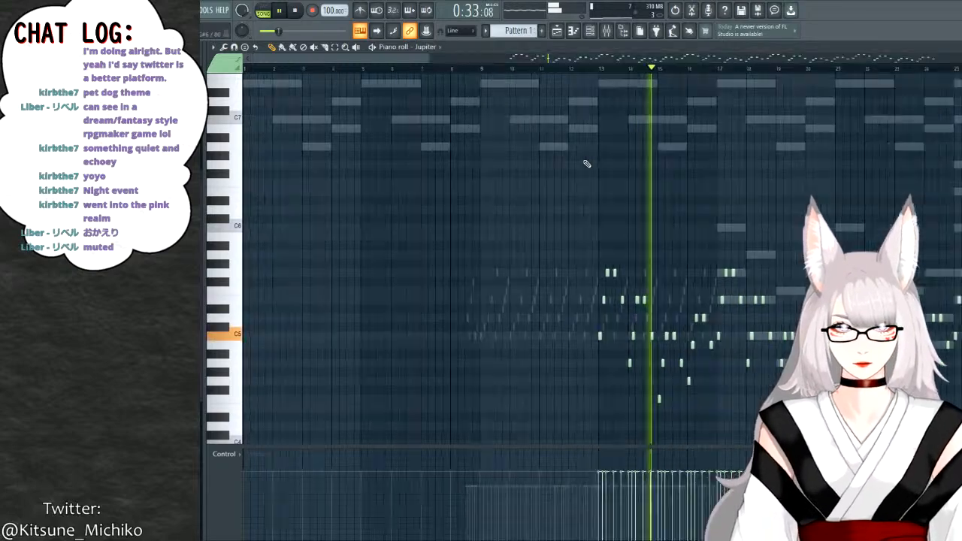
scroll(587, 164, "up", 4)
scroll(587, 164, "down", 4)
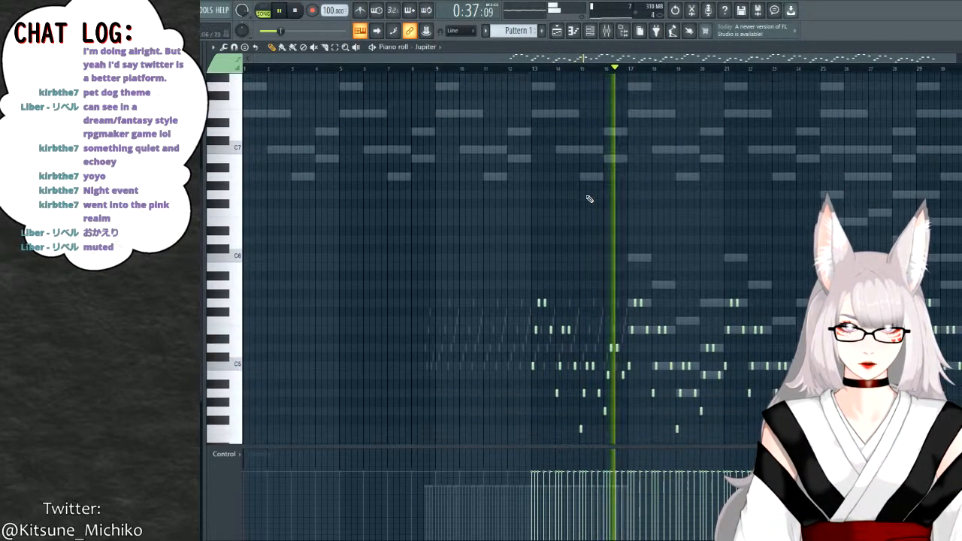
scroll(589, 199, "down", 3)
scroll(588, 199, "down", 1)
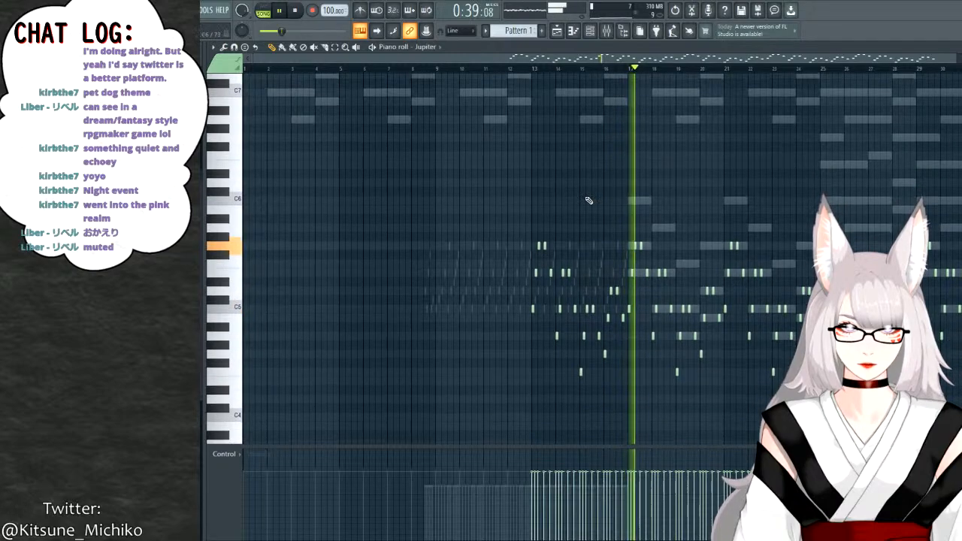
key("space")
Duplicate Pattern 1's Jupiter phrase from bars 13 to 16 to start at bar 9 and play it back.
left_click_drag(521, 224, 617, 377)
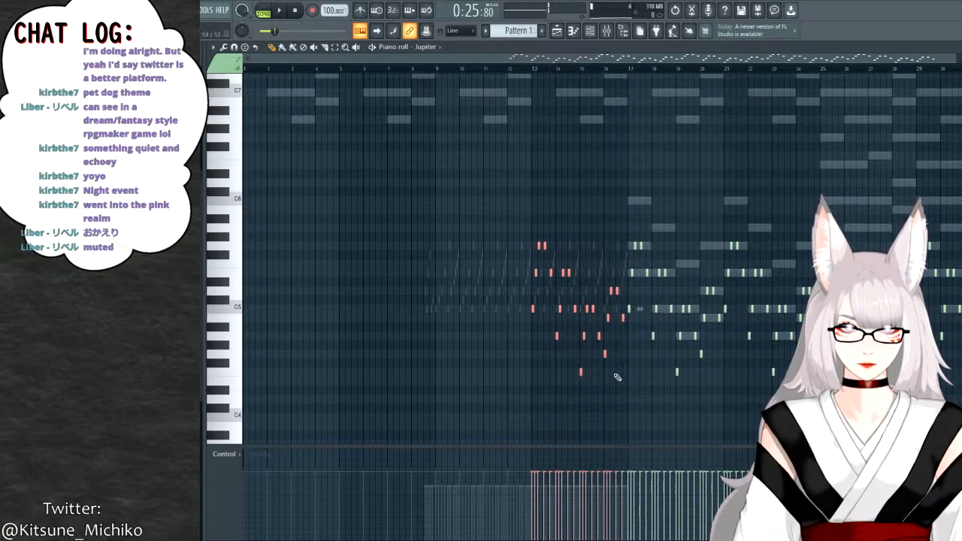
left_click_drag(532, 309, 436, 307)
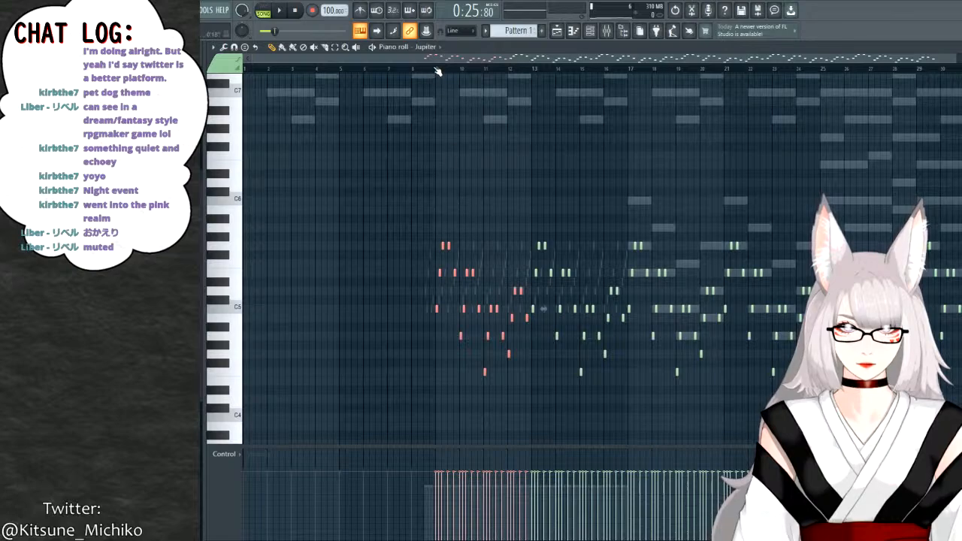
key("space")
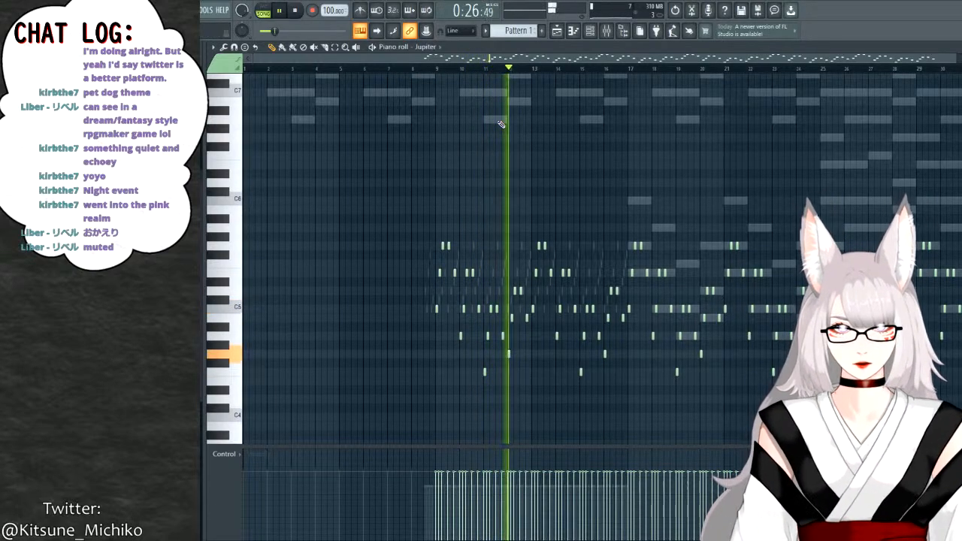
Delete Pattern 2's Jupiter notes from bar 17 onwards and close the piano roll.
key("KP_Add")
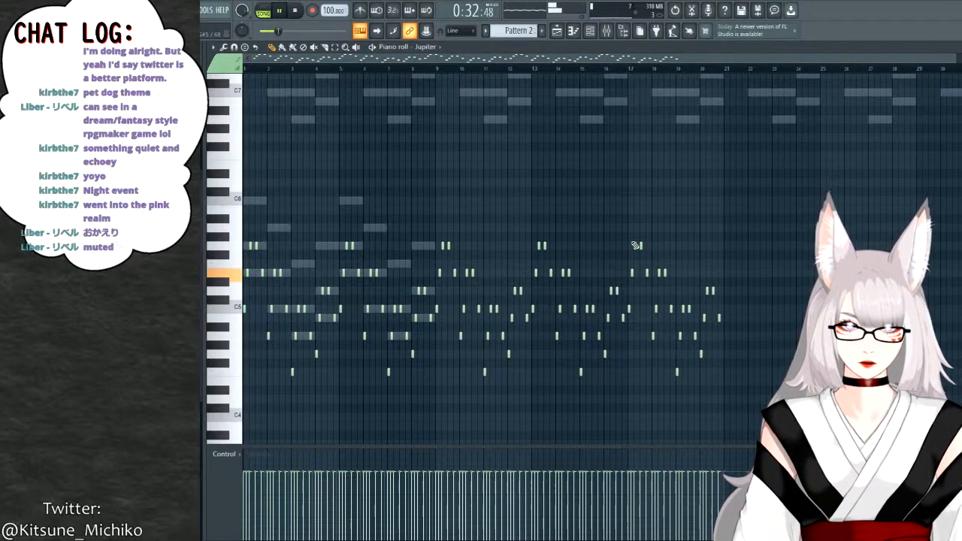
left_click_drag(632, 228, 735, 381)
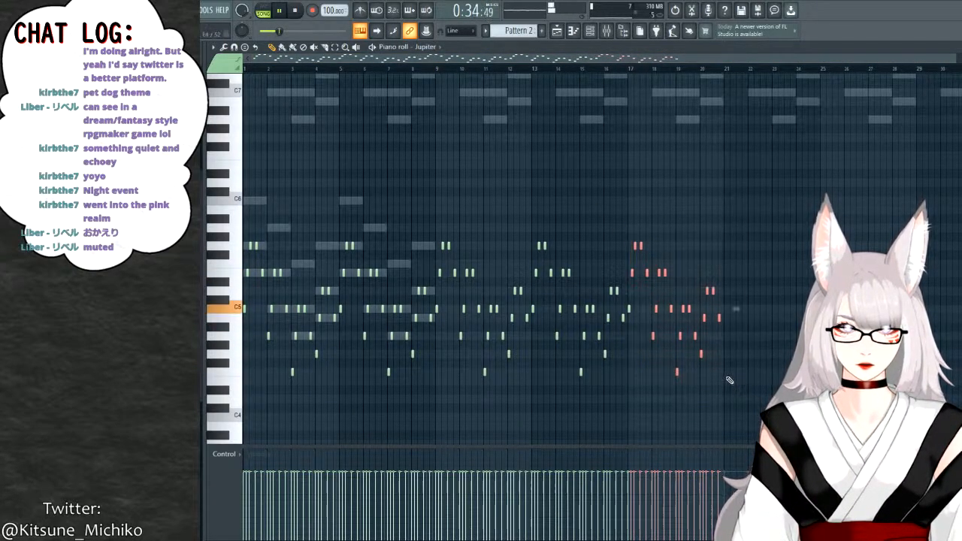
key("Delete")
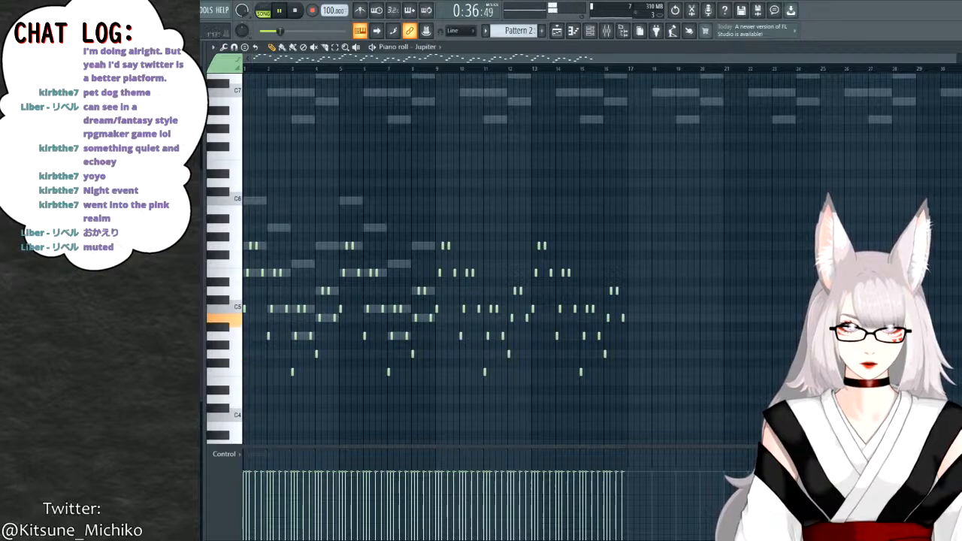
left_click(954, 47)
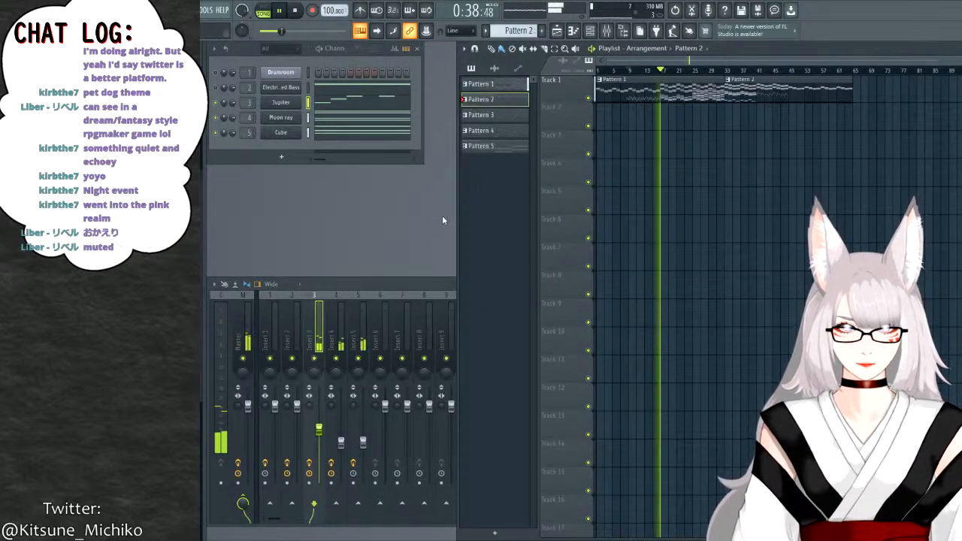
Rebalance the mix by lowering Insert 5 slightly and raising Inserts 4 and 3 a little.
left_click(386, 282)
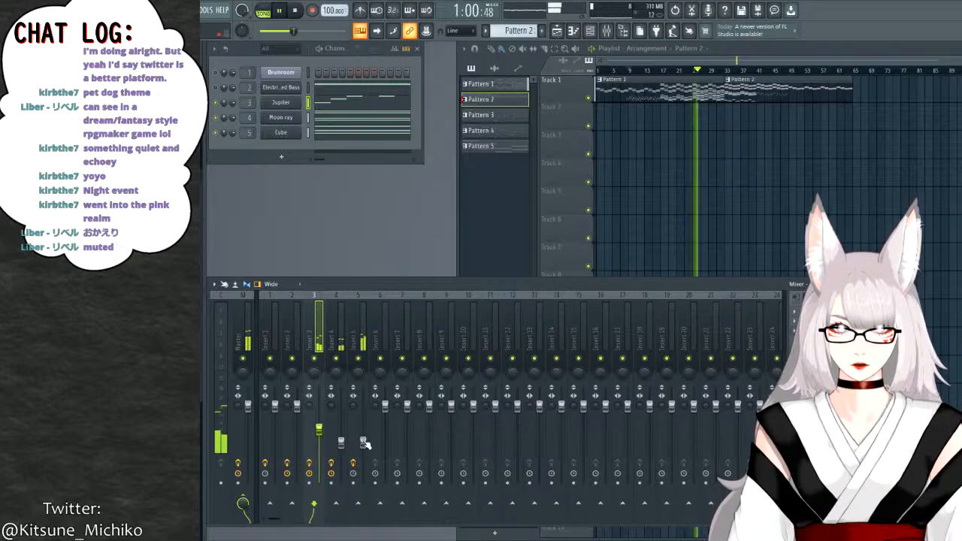
left_click_drag(361, 440, 363, 446)
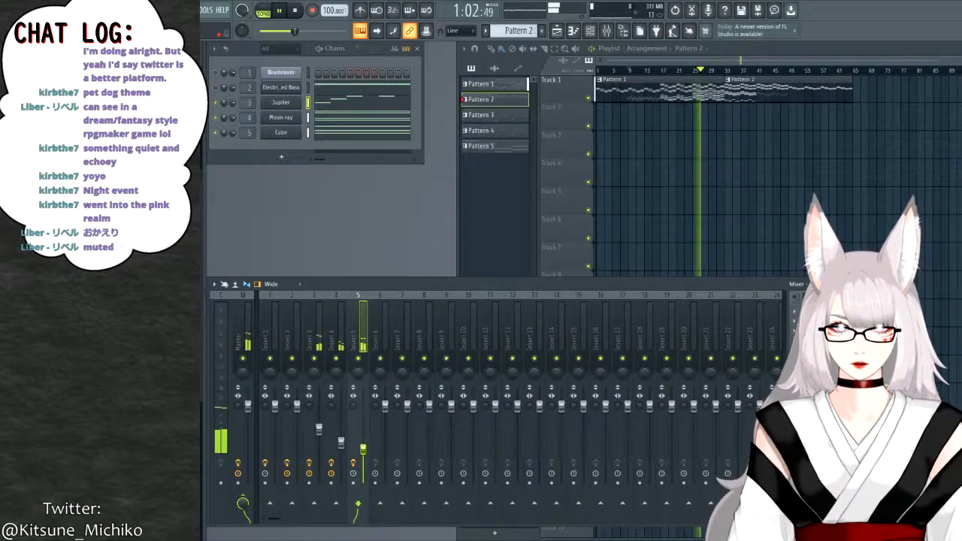
left_click(337, 443)
left_click(319, 429)
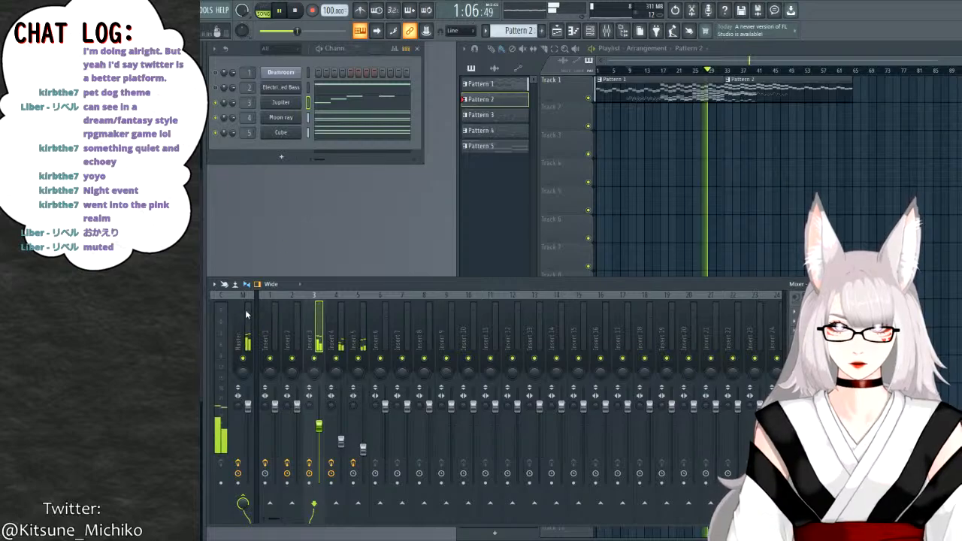
Open Fruity parametric EQ 2 on the Master track and return to the mixer.
left_click(248, 406)
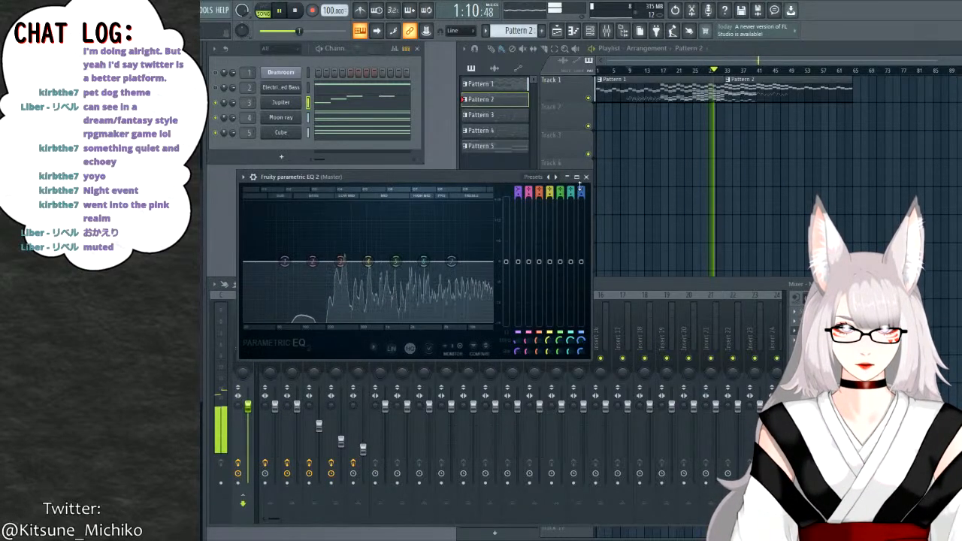
left_click(793, 336)
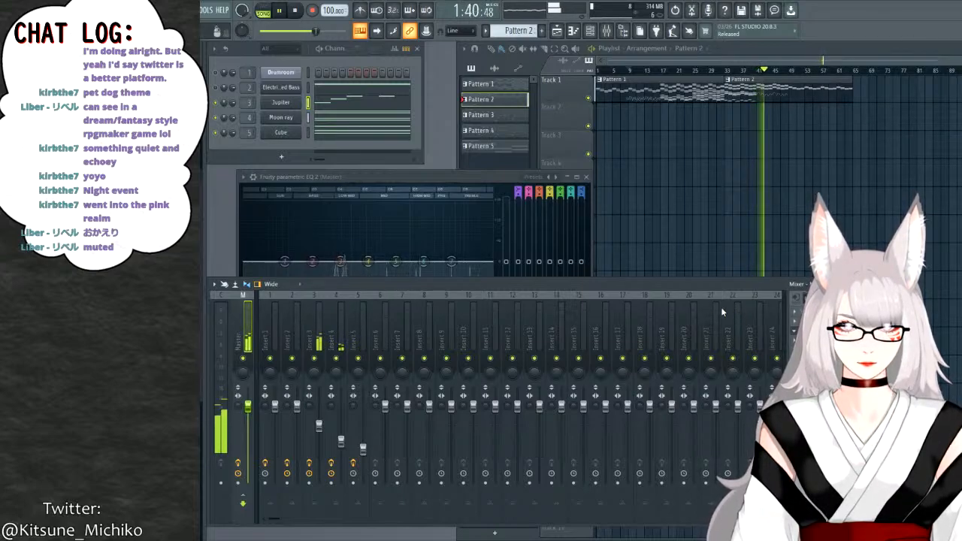
Reduce the Master track's Soundgoodizer amount to about halfway, audition modes B, C and D, settle on mode A and close the effect windows.
left_click(670, 272)
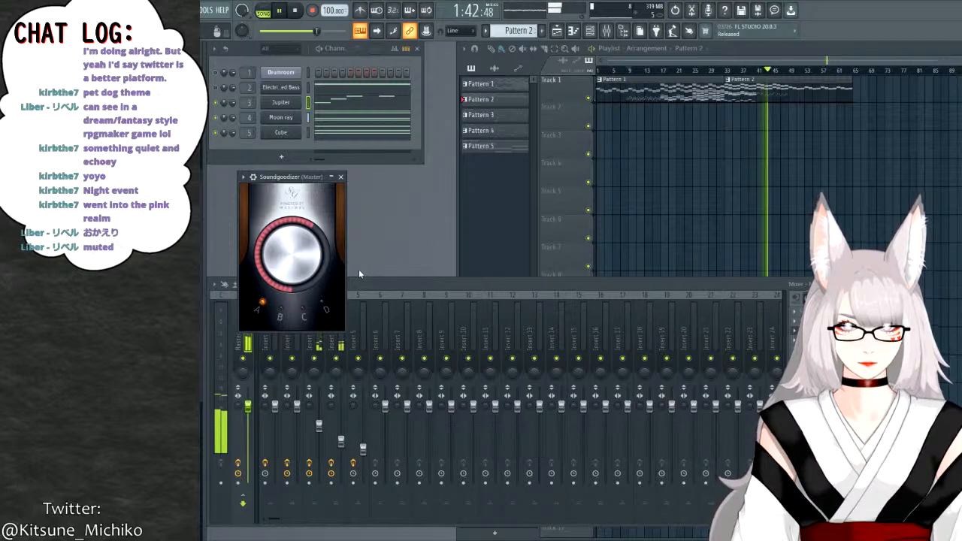
left_click(280, 317)
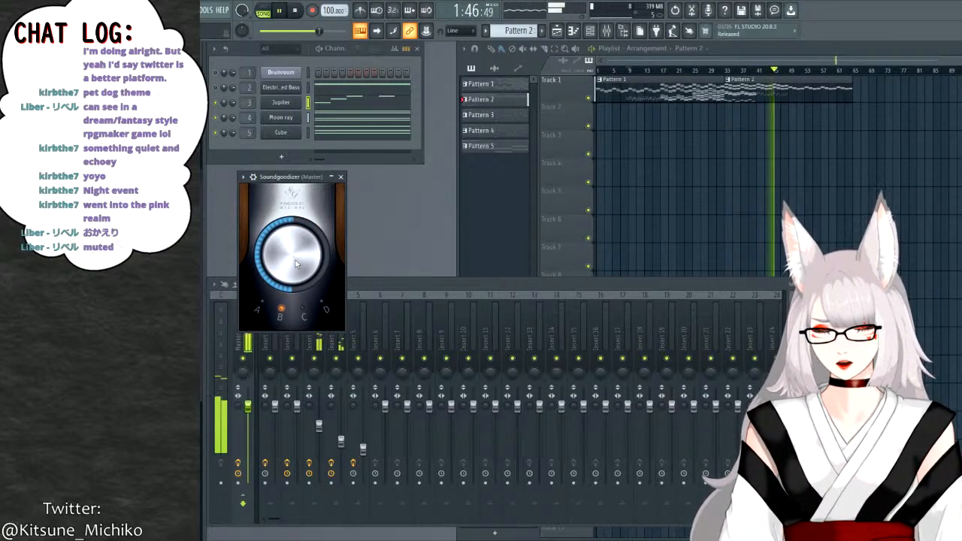
left_click(305, 309)
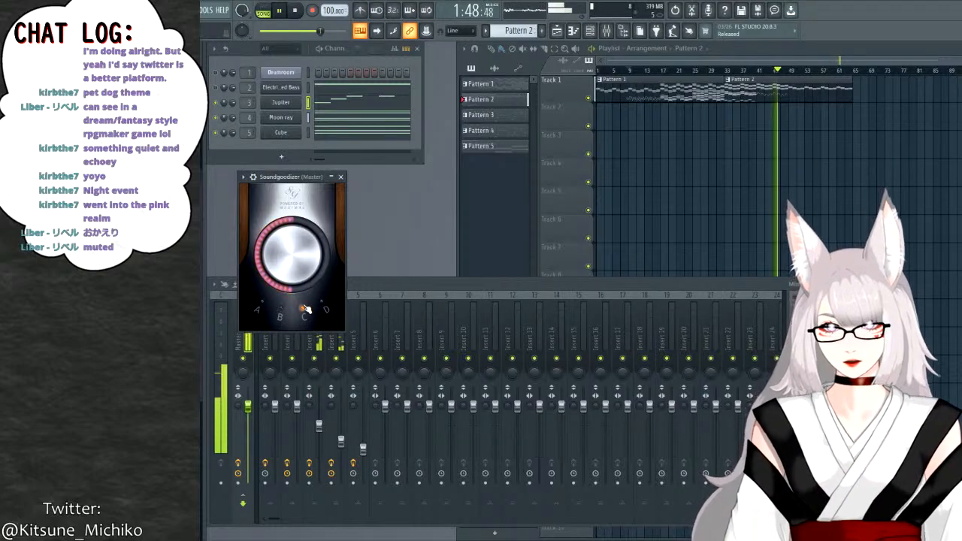
left_click(323, 309)
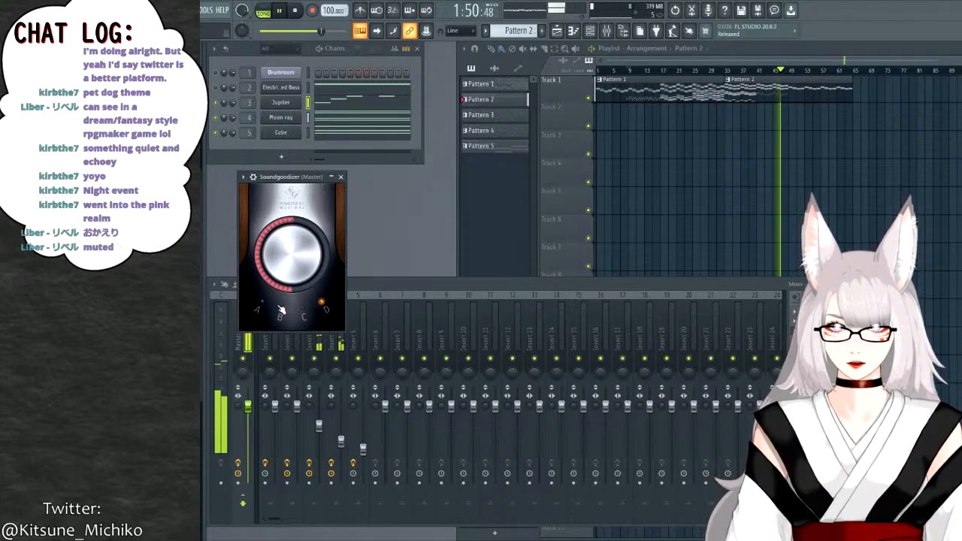
left_click(257, 309)
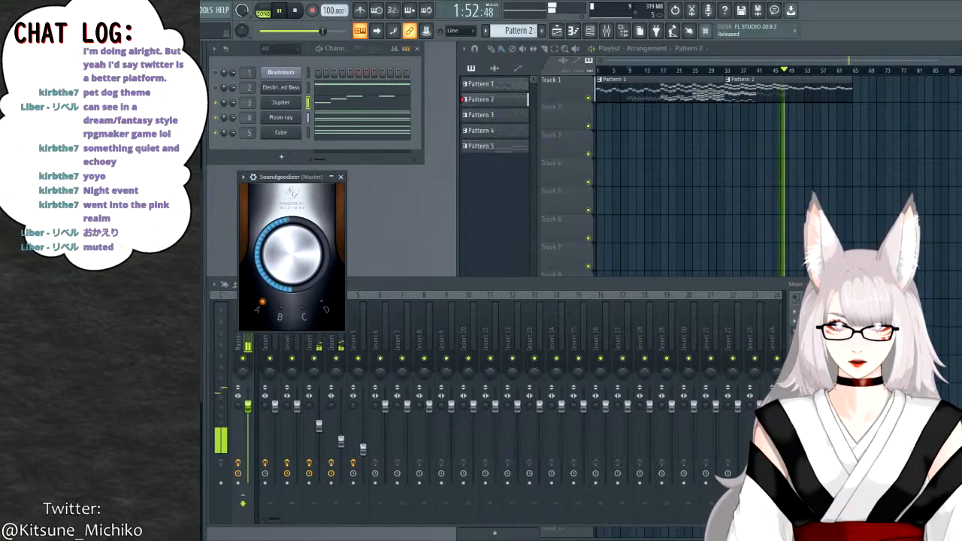
key("Escape")
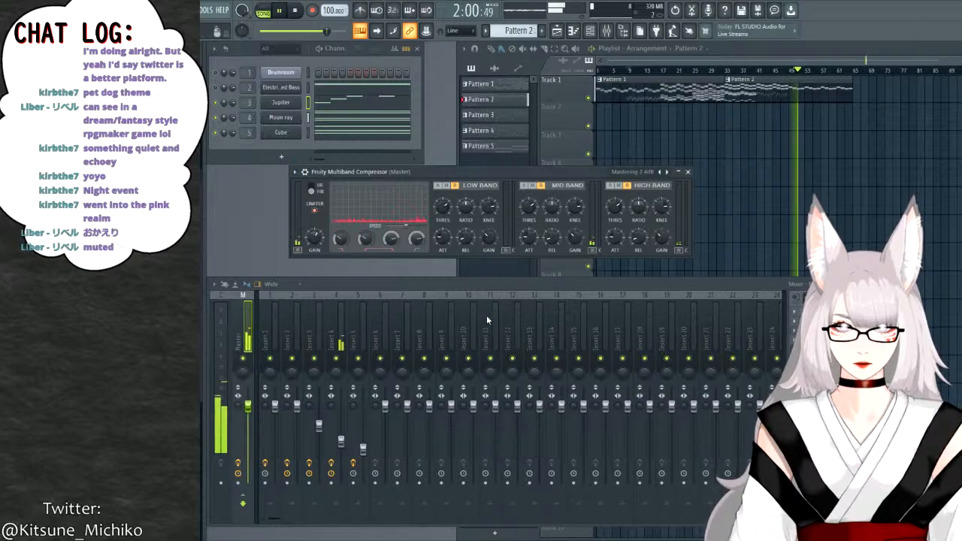
left_click(687, 172)
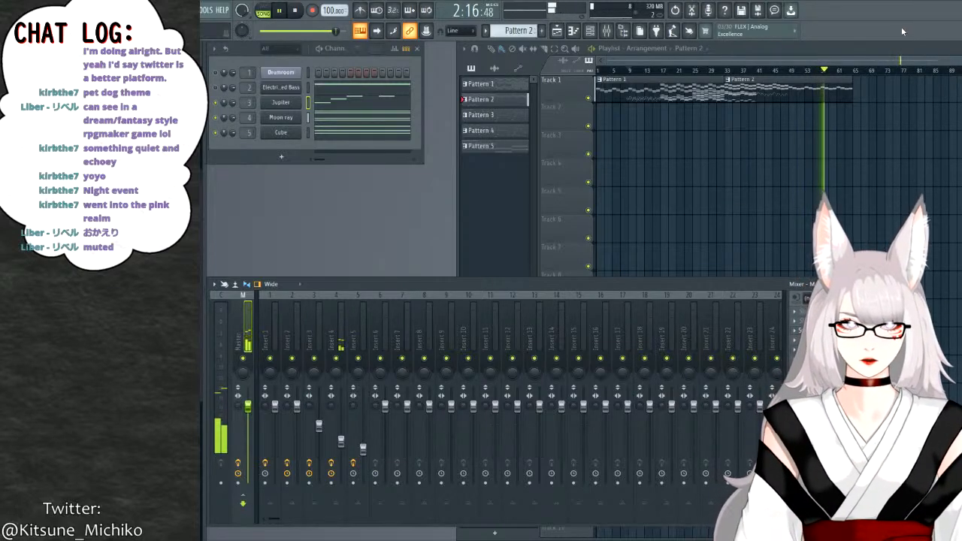
Examine Pattern 2's clip in the playlist from about bar 39 onwards and stop playback.
left_click(884, 50)
scroll(885, 49, "up", 5)
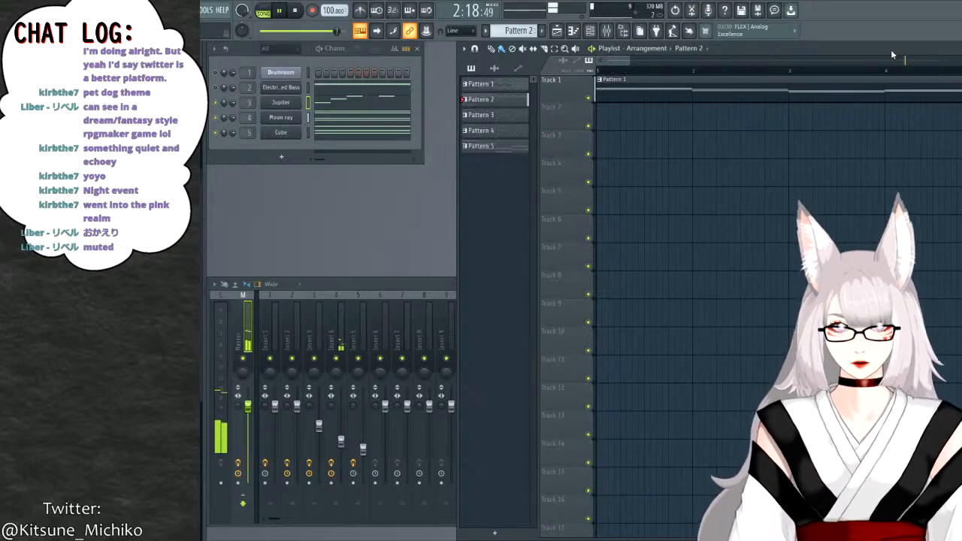
left_click_drag(625, 61, 821, 66)
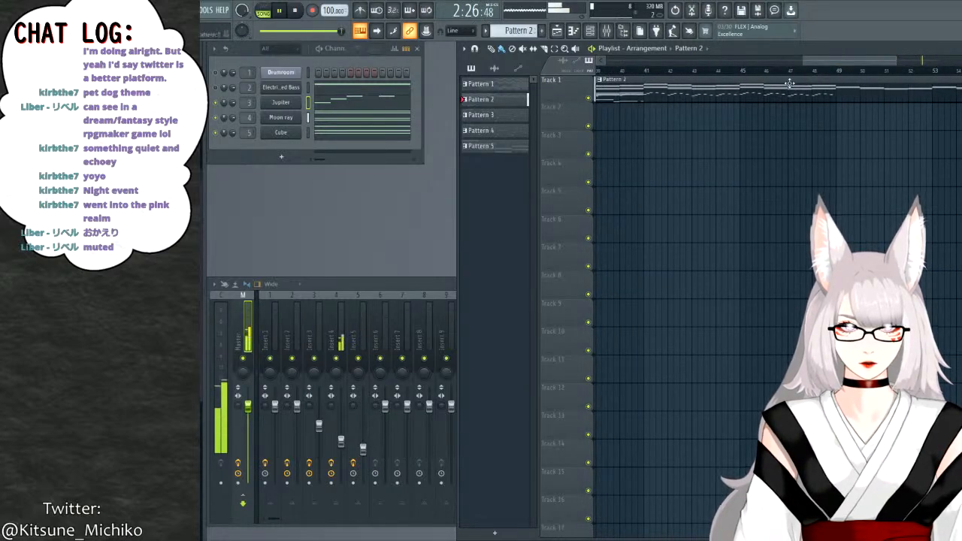
key("space")
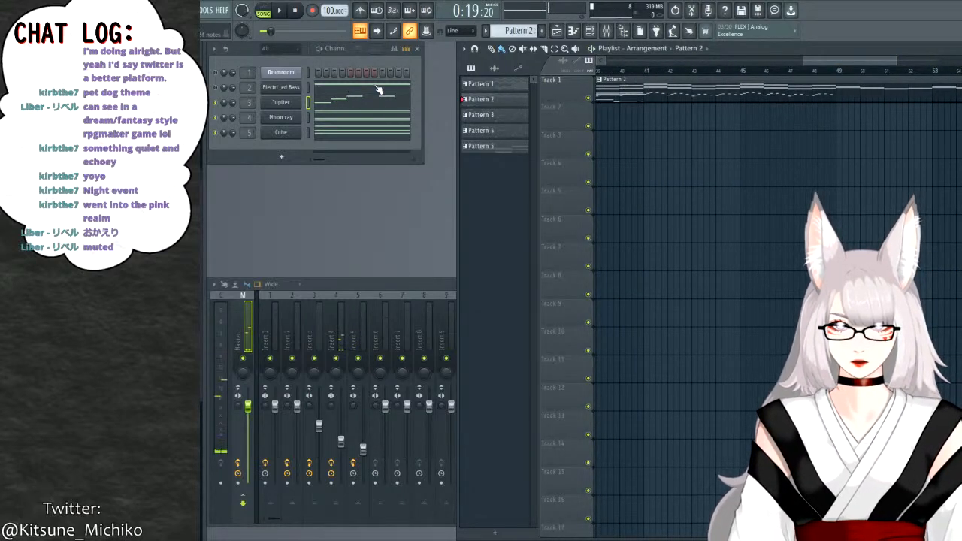
Duplicate the Cube chords in bars 1 to 8 of Pattern 2 to start at bar 9.
left_click(343, 110)
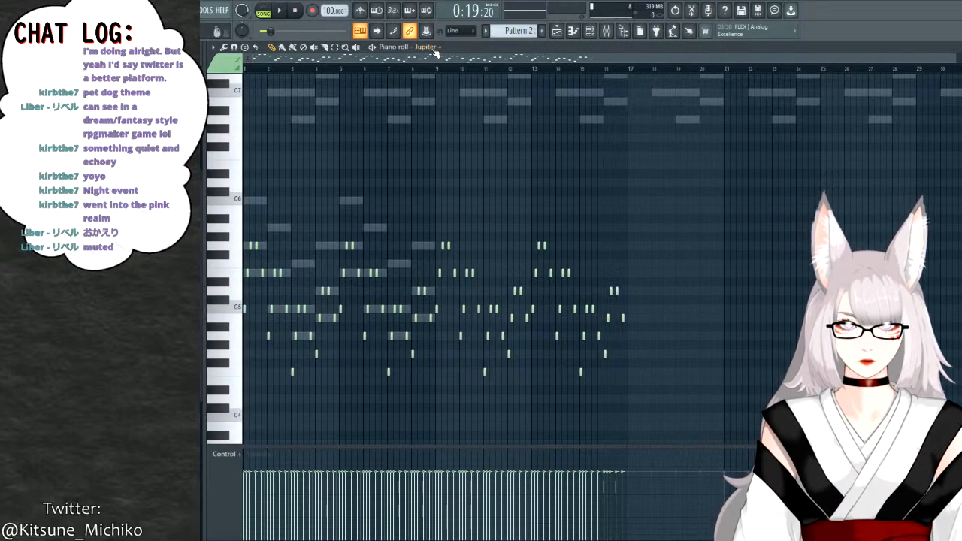
key("Down")
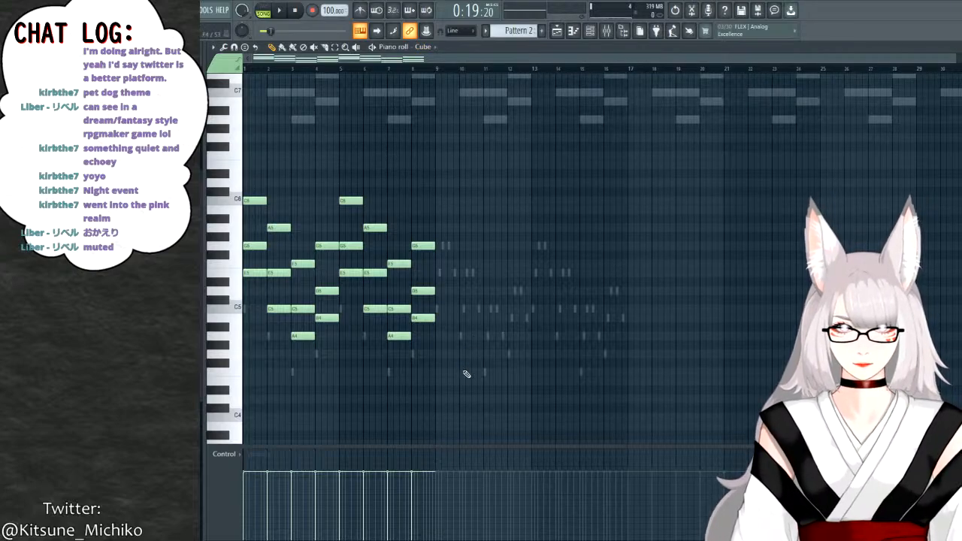
left_click_drag(466, 374, 447, 201)
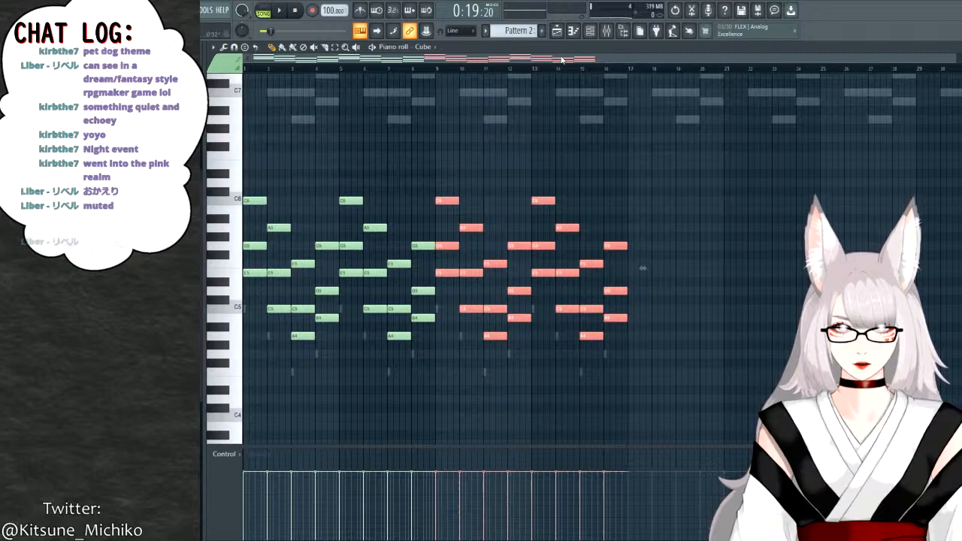
Compare Pattern 1's Cube part with Pattern 2's in the piano roll.
scroll(524, 31, "up", 1)
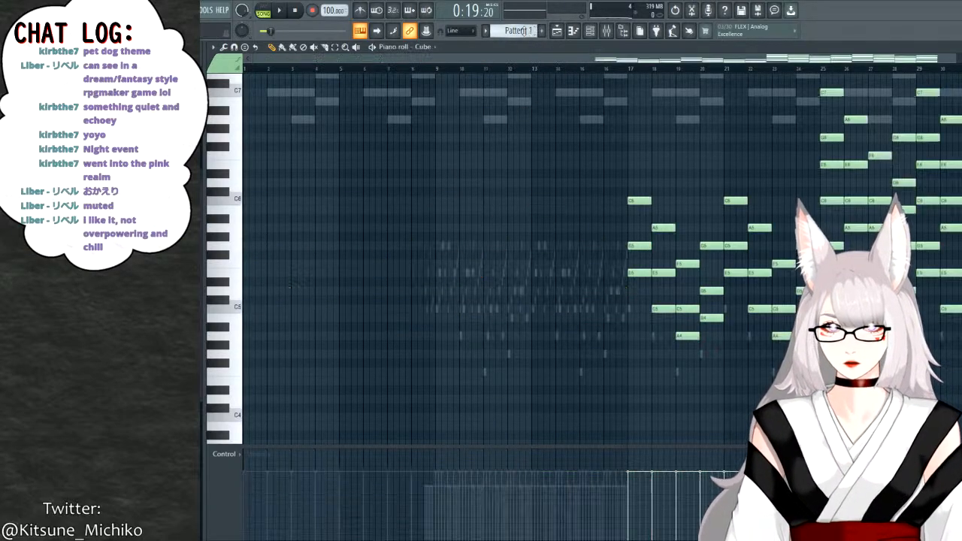
scroll(536, 36, "down", 1)
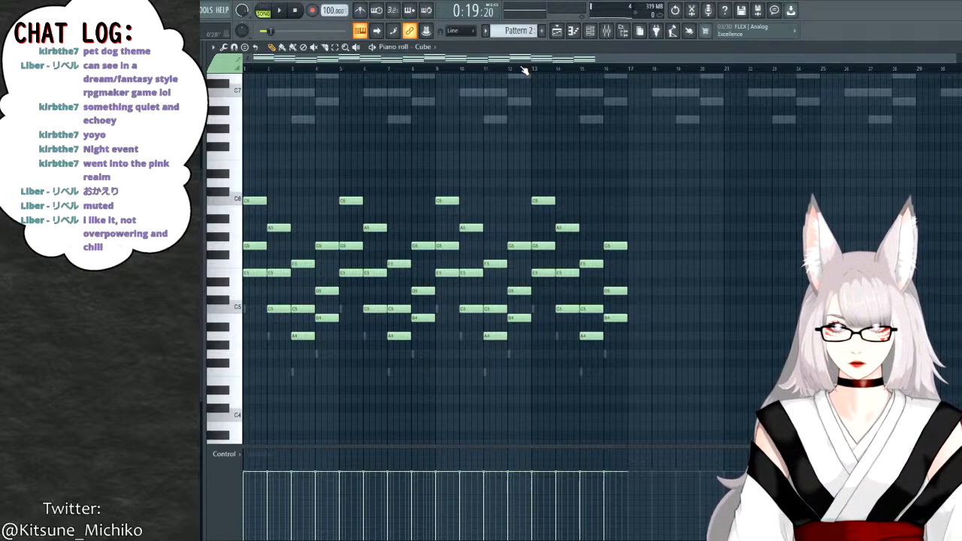
key("KP_Subtract")
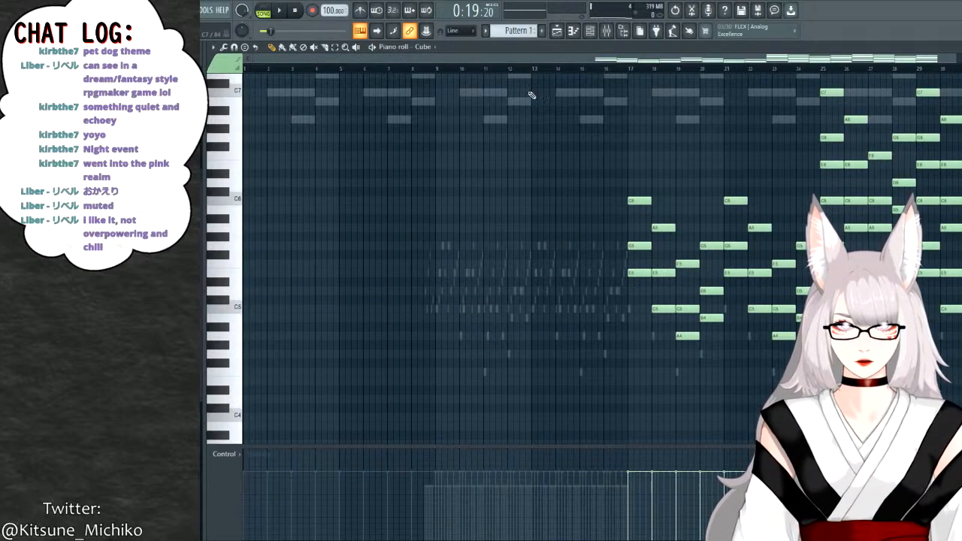
scroll(655, 154, "up", 1)
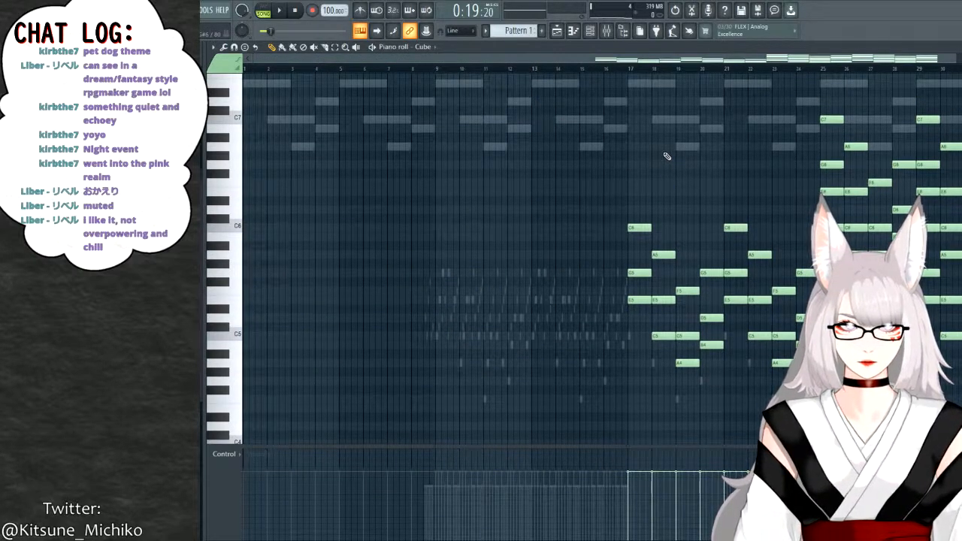
key("KP_Add")
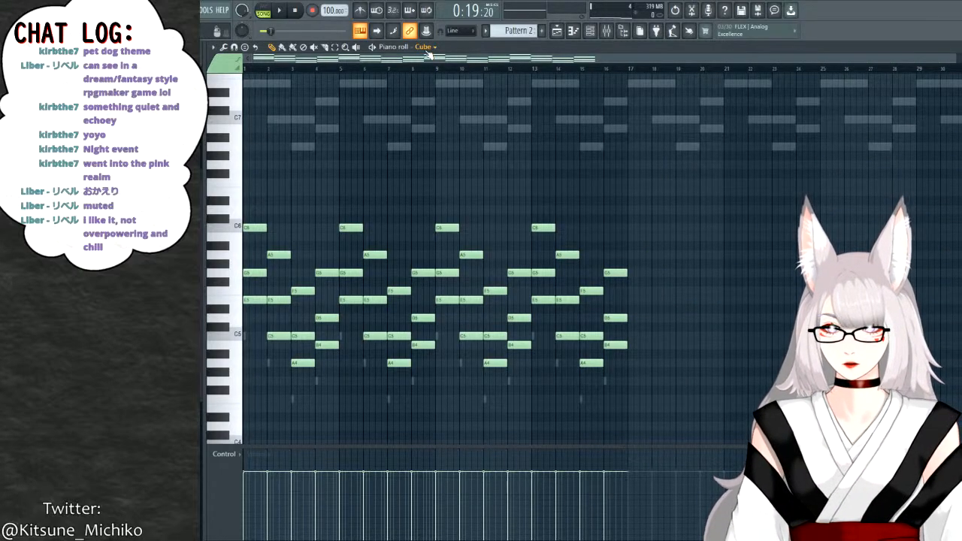
key("KP_Subtract")
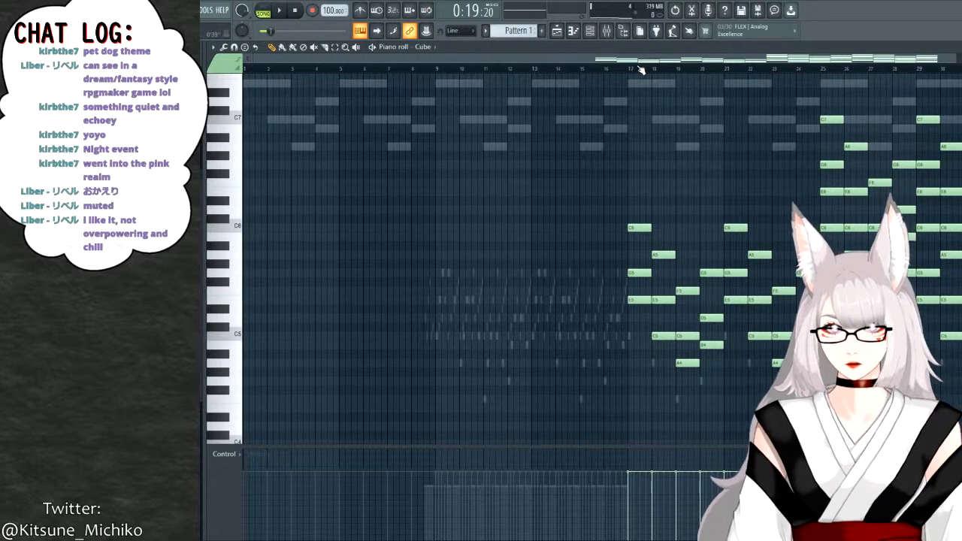
key("KP_Add")
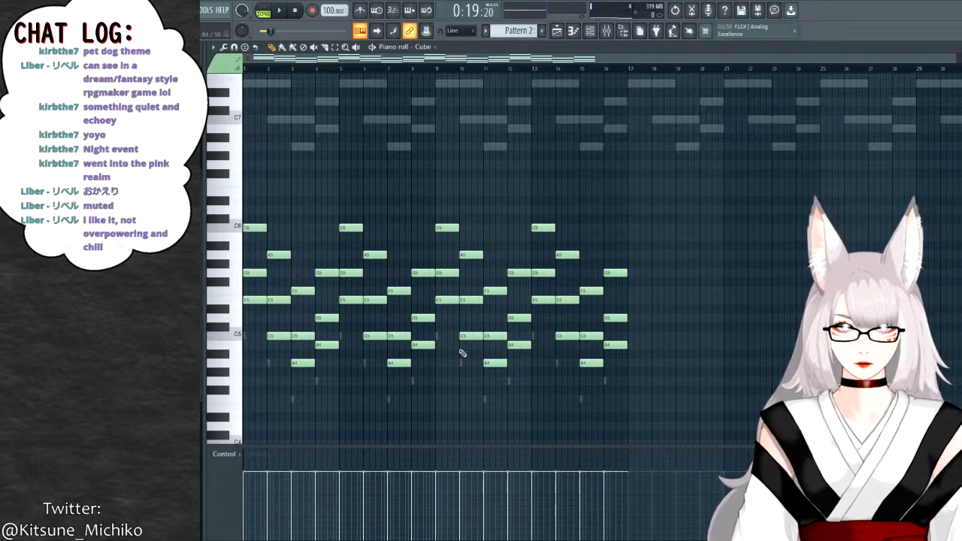
Copy Pattern 2's Cube chords in bars 1 to 8 one octave higher and play back the layered opening.
left_click_drag(426, 385, 242, 179)
left_click_drag(253, 227, 248, 91)
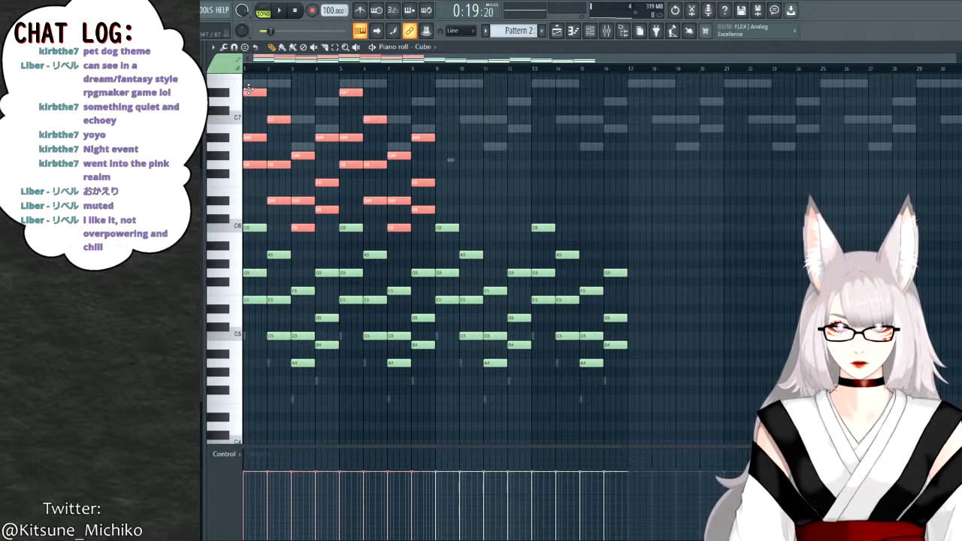
scroll(284, 166, "up", 2)
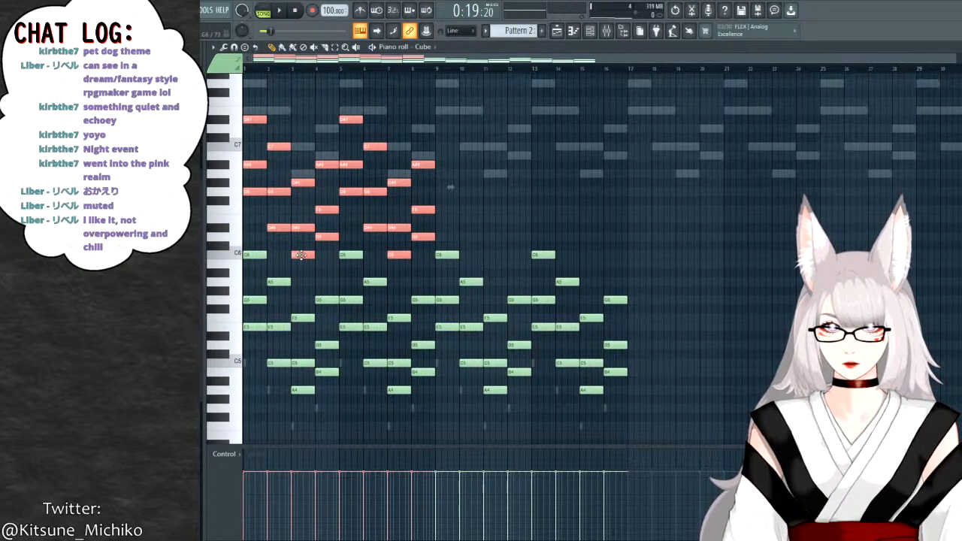
left_click_drag(301, 255, 294, 283)
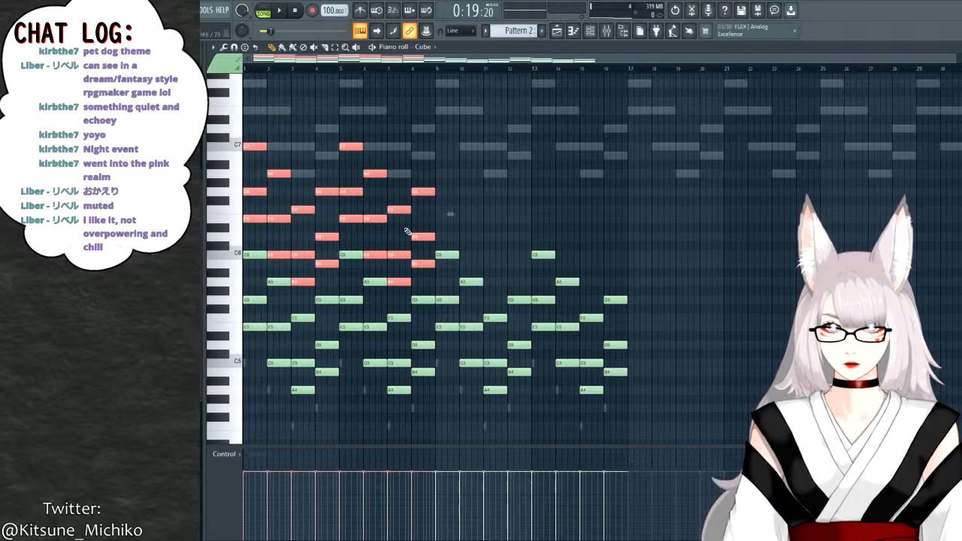
left_click(601, 175)
key("space")
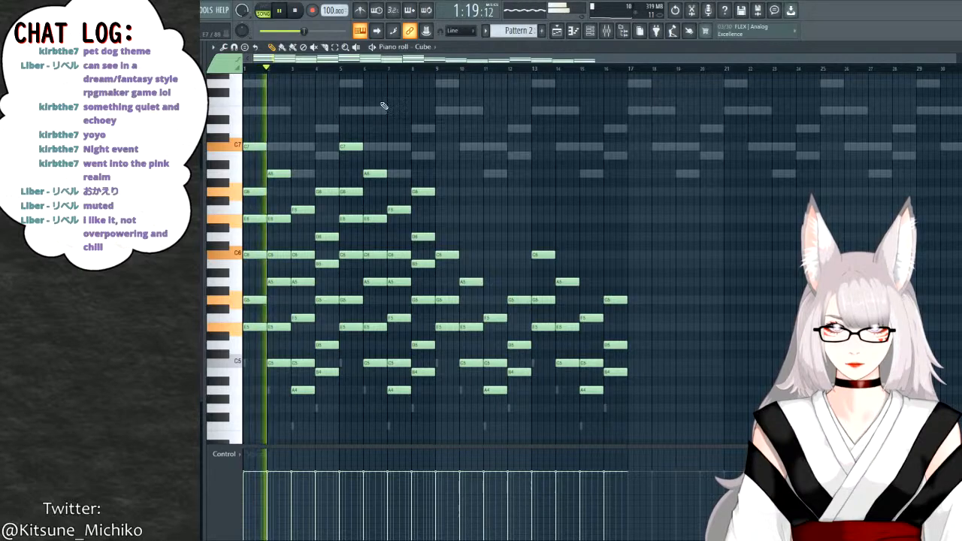
key("space")
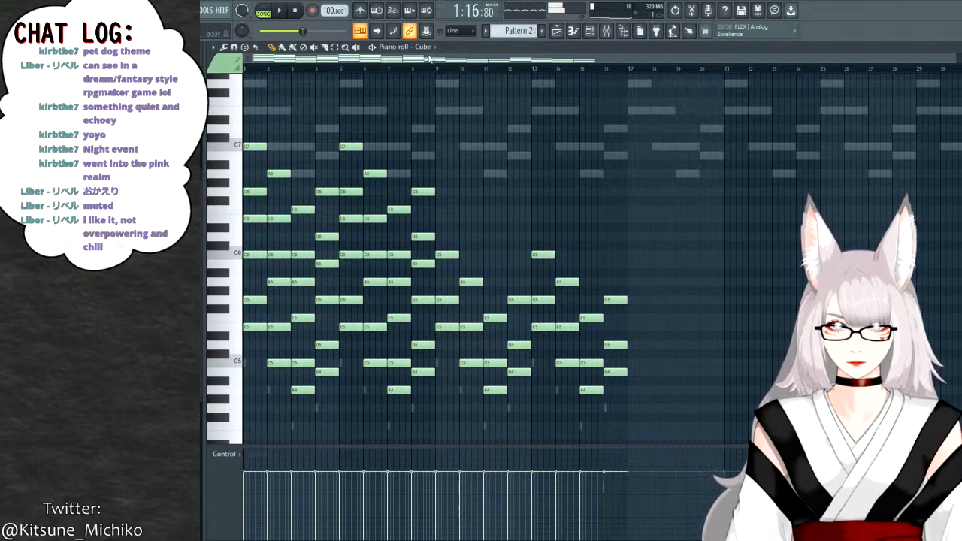
Check the Jupiter part in both patterns and duplicate Pattern 2's Jupiter phrase from bars 9 to 16 to start at bar 17.
key("KP_Subtract")
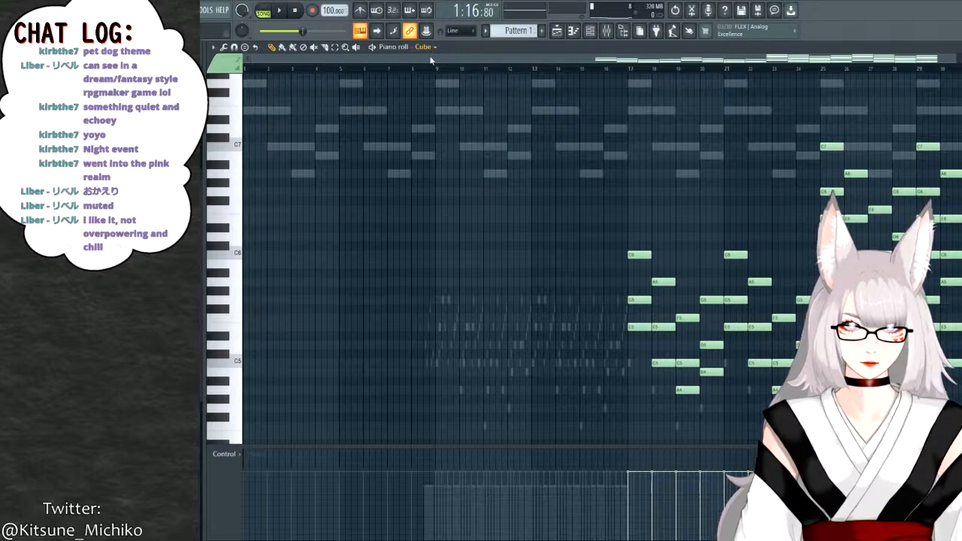
key("KP_Add")
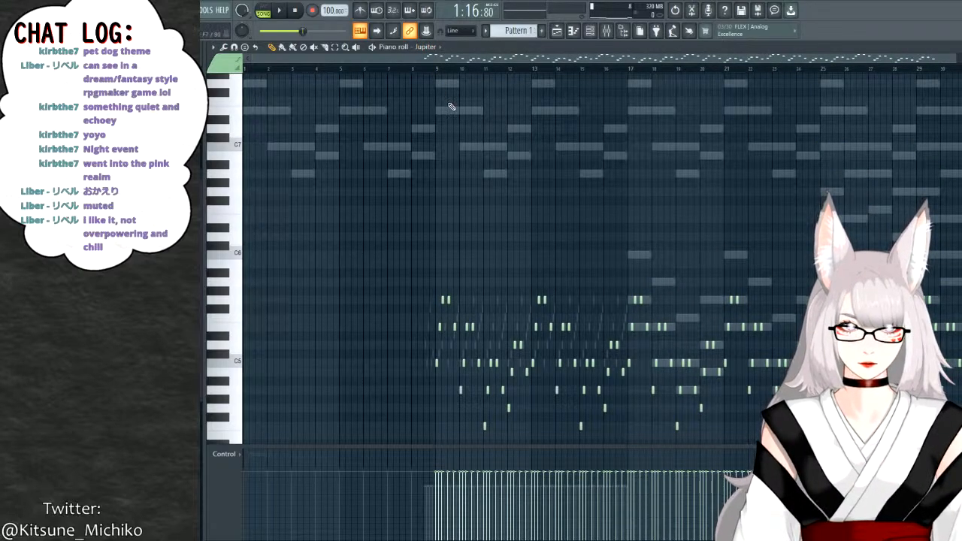
key("KP_Subtract")
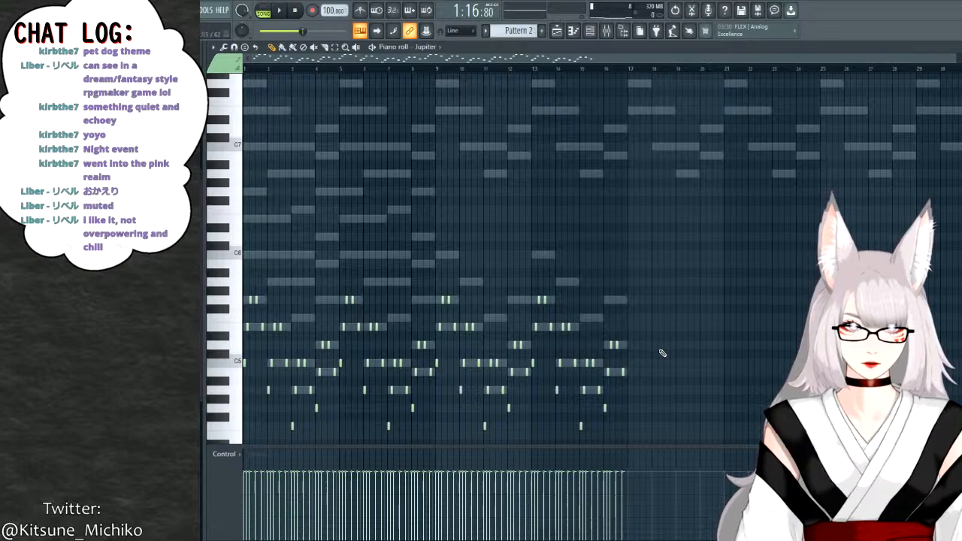
key("KP_Add")
left_click_drag(684, 404, 434, 214)
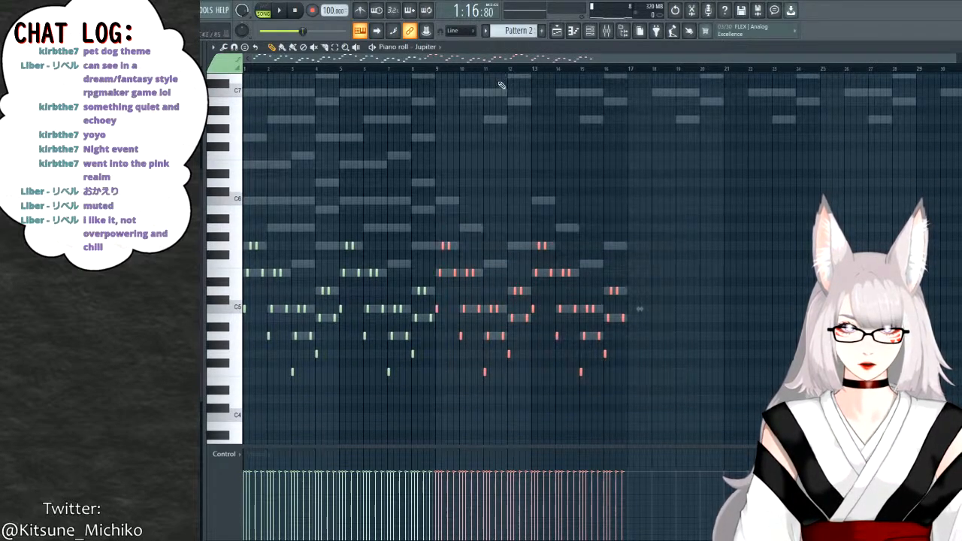
left_click_drag(446, 62, 776, 57)
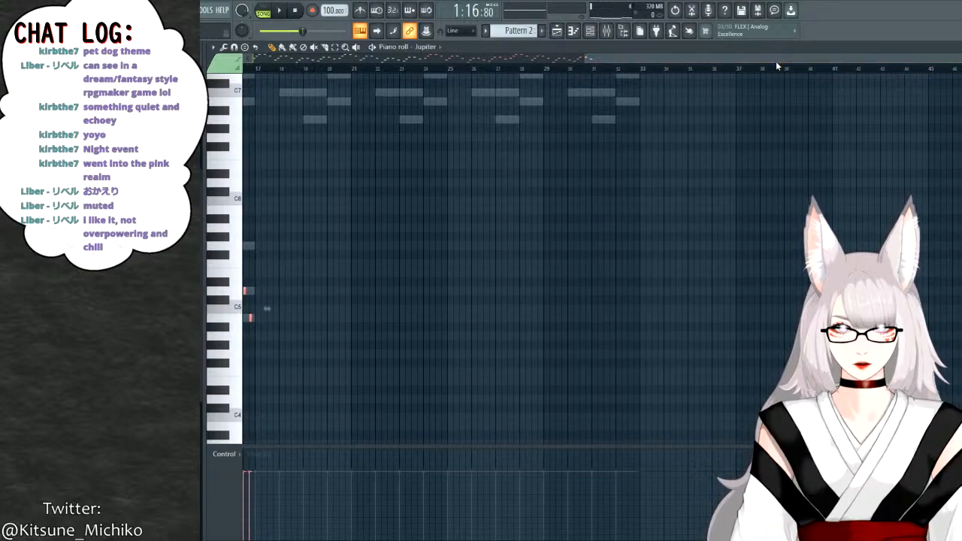
key("ctrl+b")
left_click(737, 85)
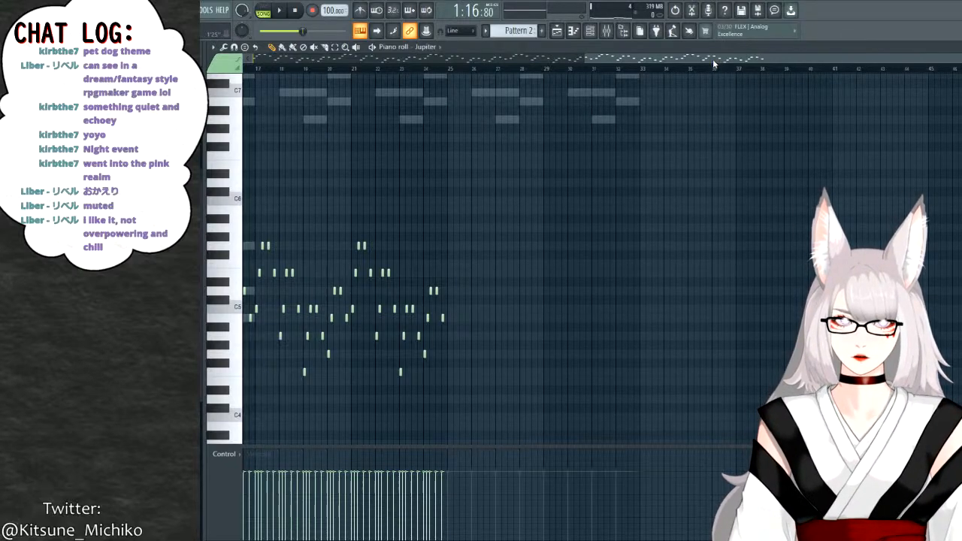
left_click_drag(712, 60, 322, 60)
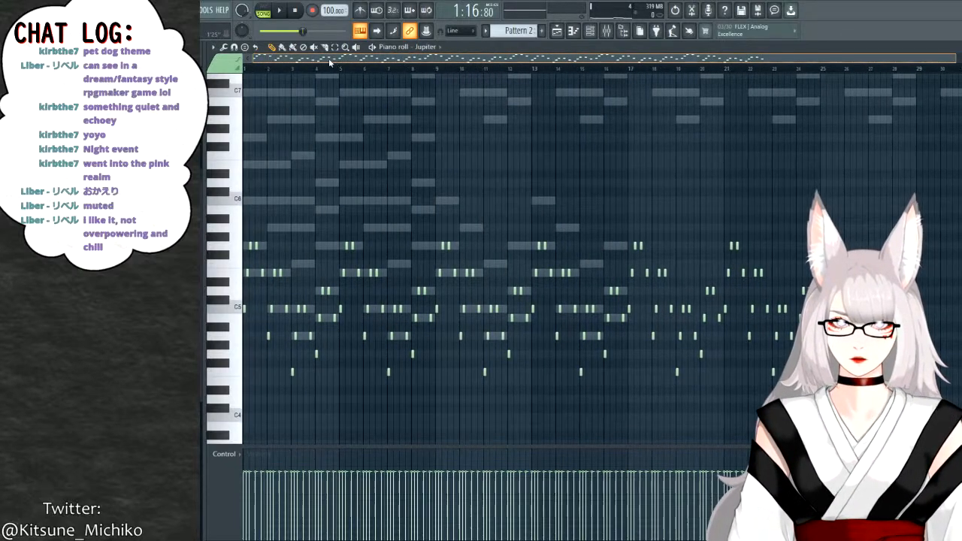
Play the song from the start and open Soundgoodizer on the Master track.
left_click(278, 12)
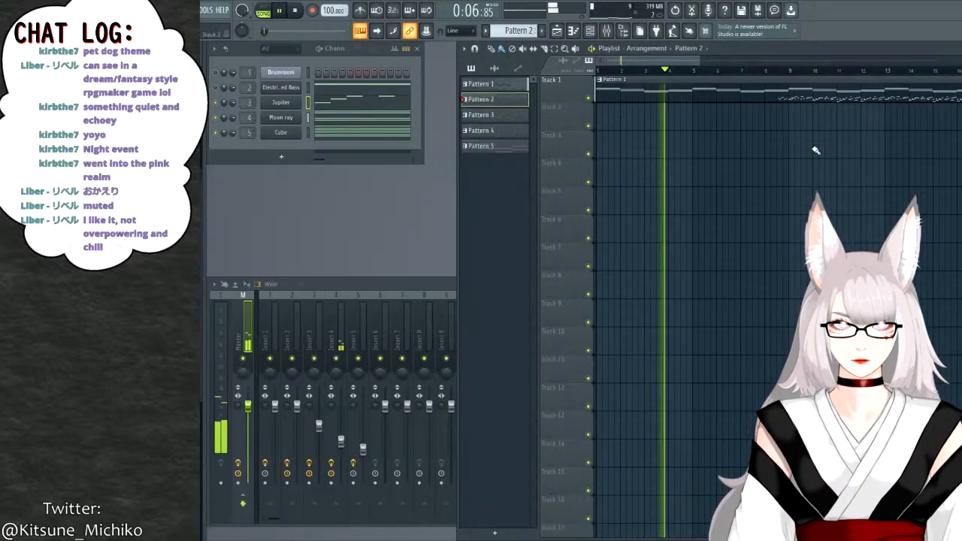
key("F7")
left_click(386, 290)
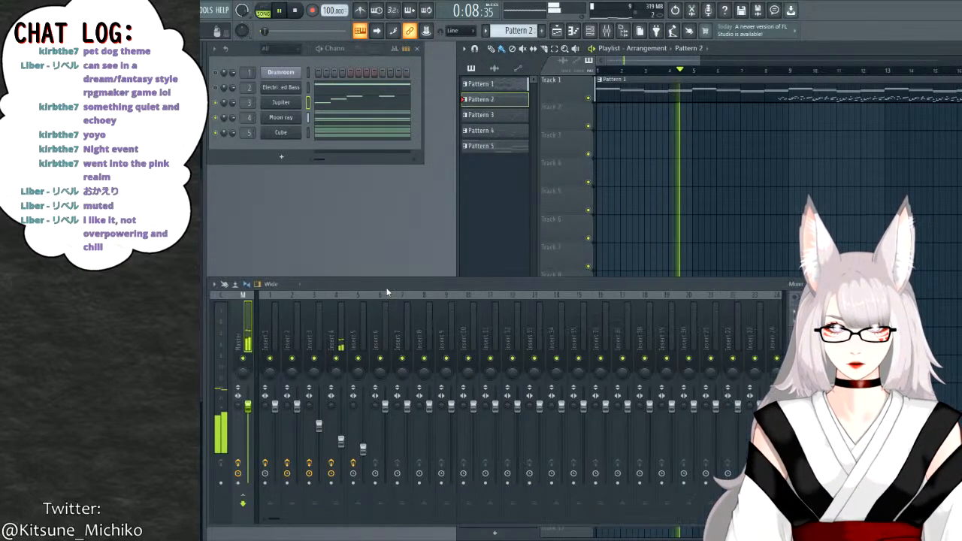
left_click(827, 308)
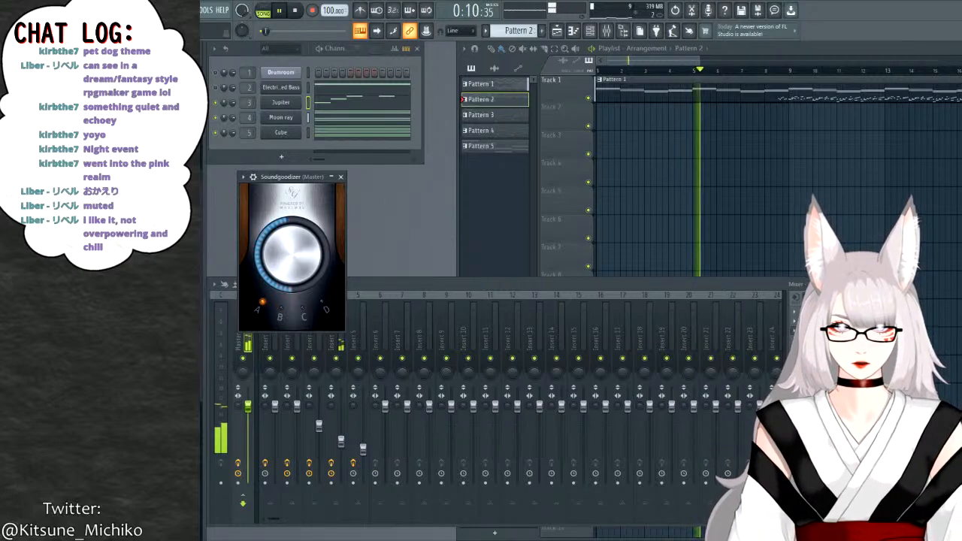
Close Soundgoodizer on the Master track and check the Fruity Phaser settings on Insert 4 during playback.
left_click(341, 177)
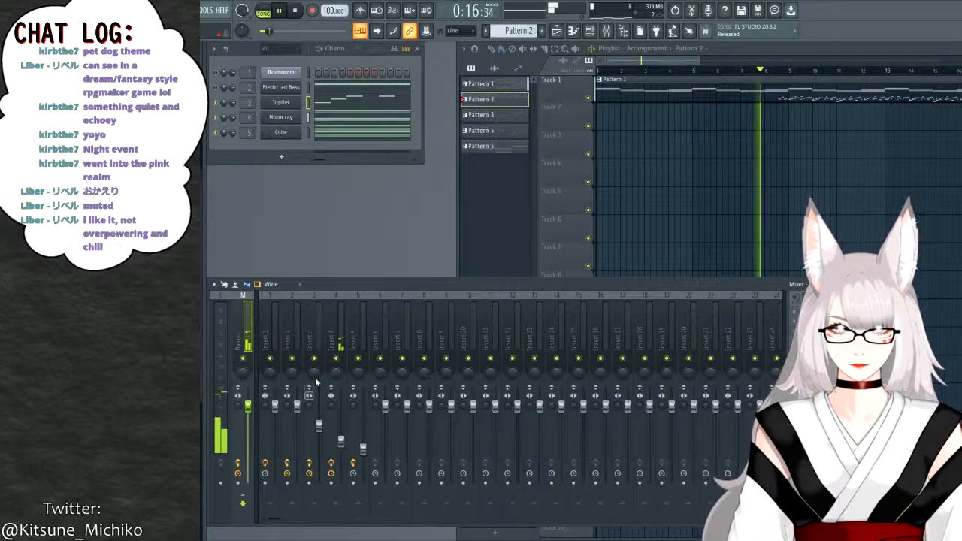
left_click(331, 339)
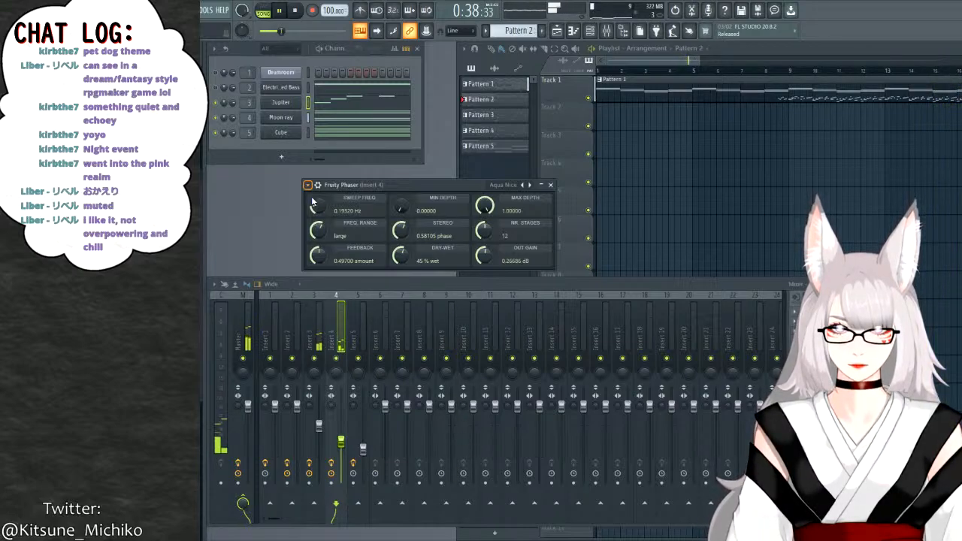
left_click(472, 287)
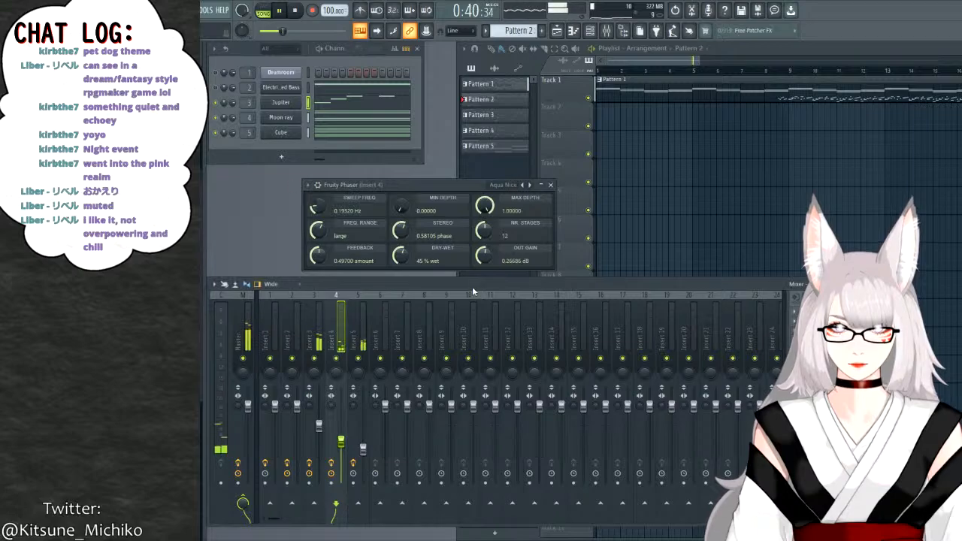
Try the Ambience preset in Insert 5's Fruity Phaser, return to Aqua Bright, and close both phasers and the mixer.
left_click(365, 336)
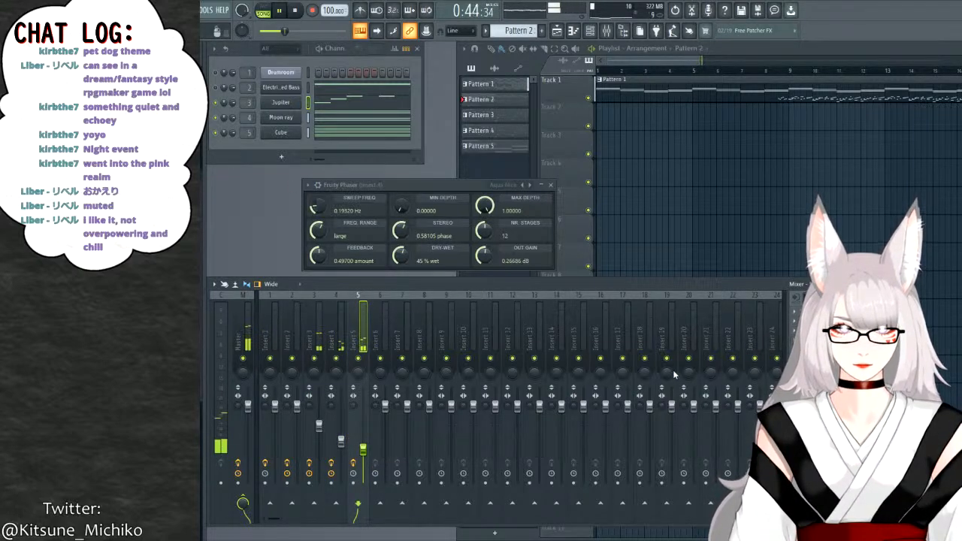
left_click(842, 316)
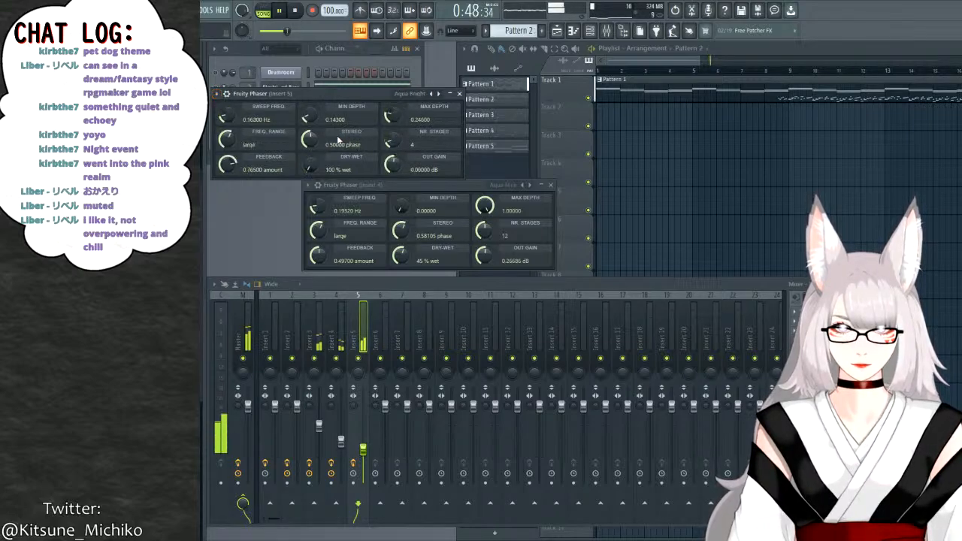
left_click(431, 94)
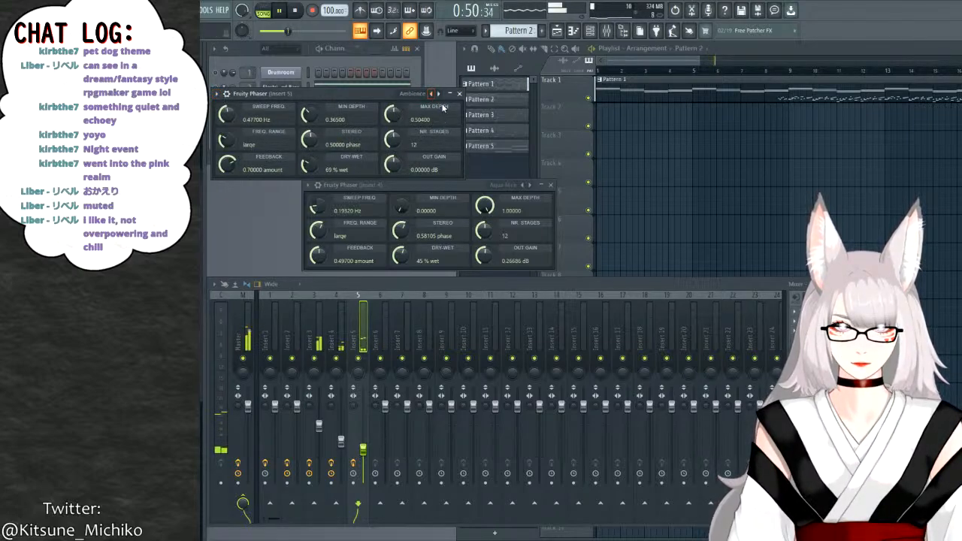
left_click(439, 93)
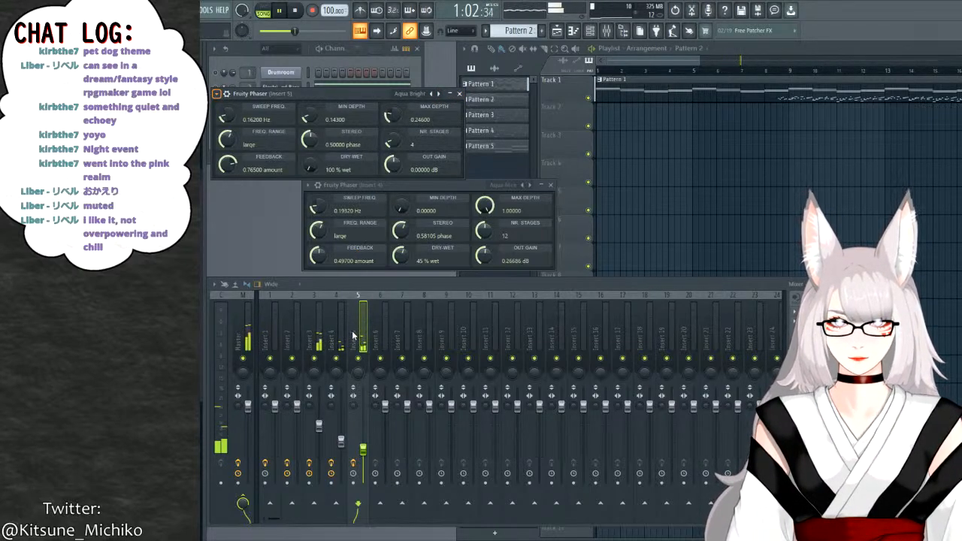
left_click(459, 94)
left_click(336, 316)
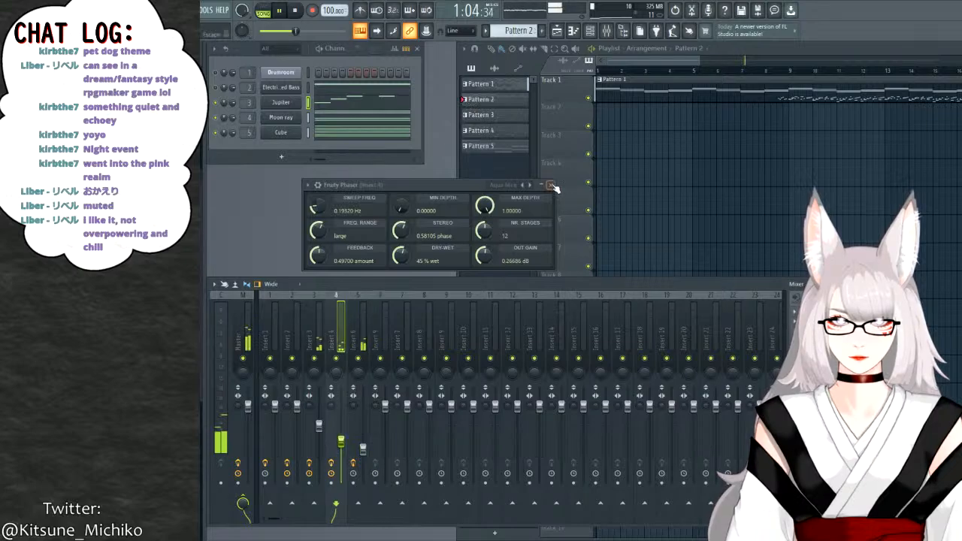
left_click(551, 185)
key("F9")
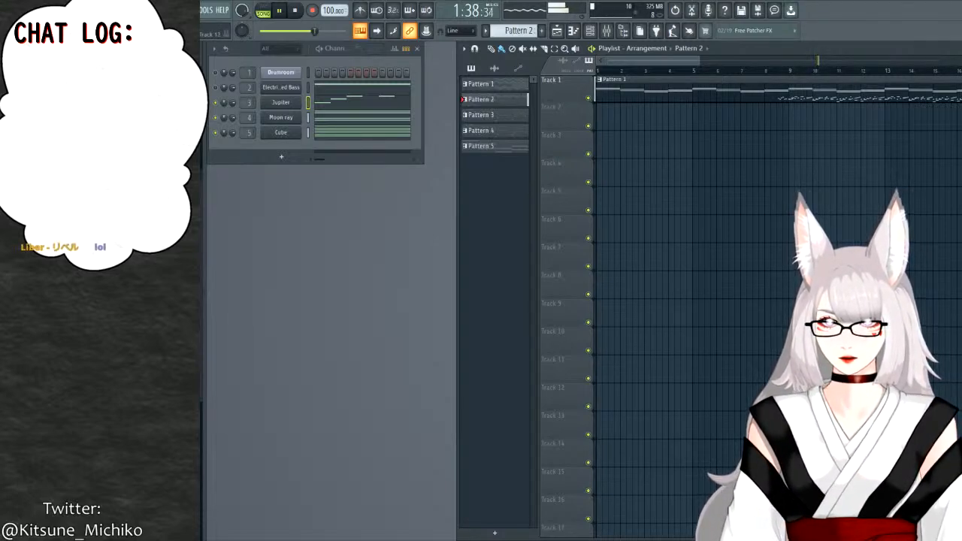
Listen through Pattern 2's section of the arrangement, return to bar 1 to hear the opening, and stop playback.
left_click_drag(661, 60, 896, 61)
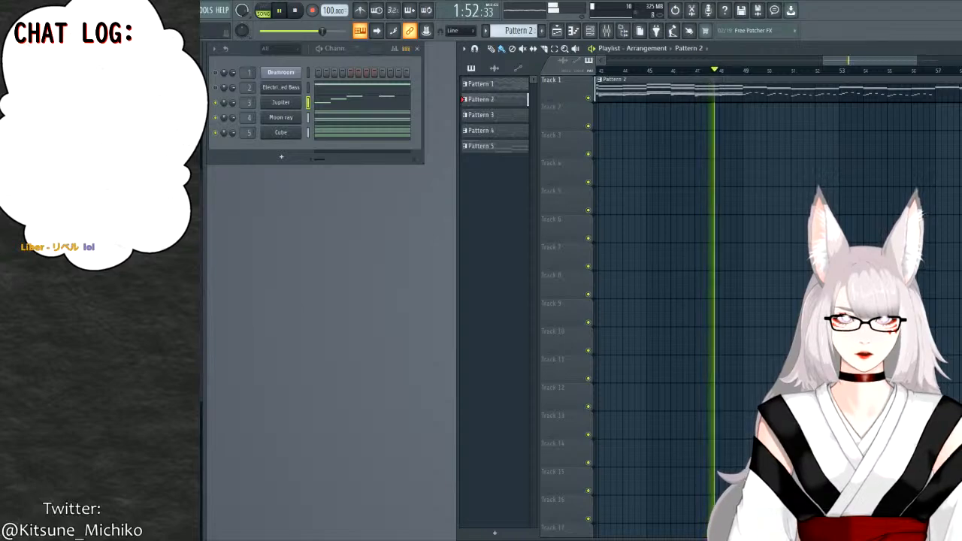
left_click_drag(857, 59, 828, 59)
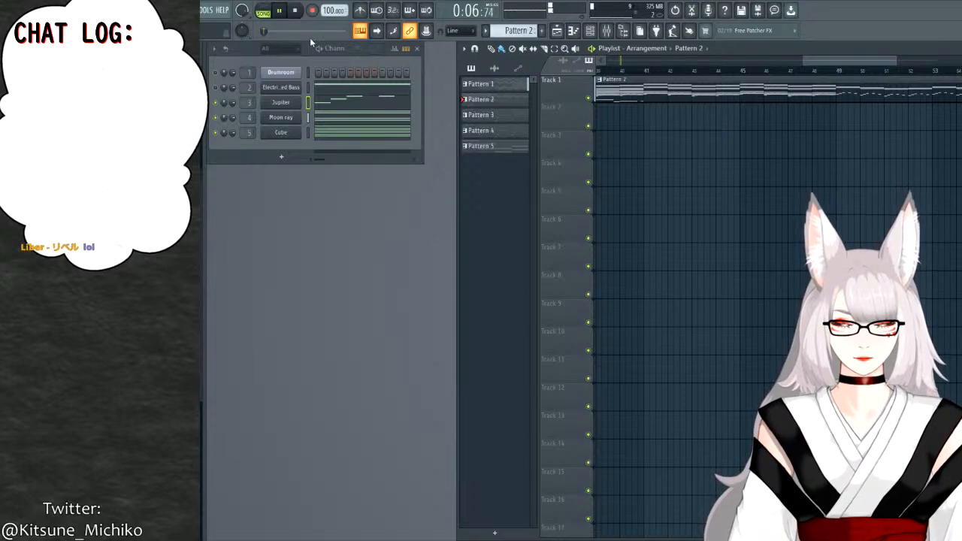
left_click_drag(803, 60, 578, 58)
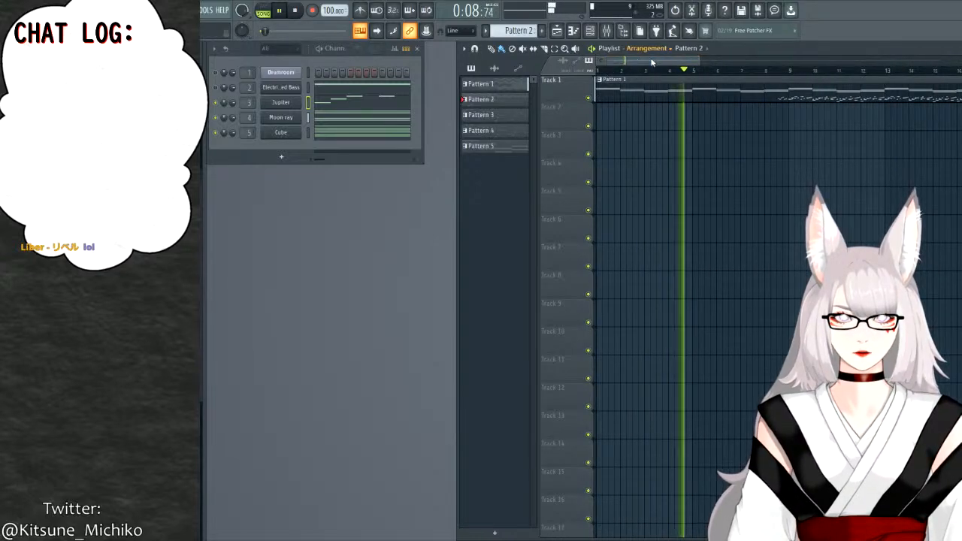
left_click_drag(654, 60, 527, 60)
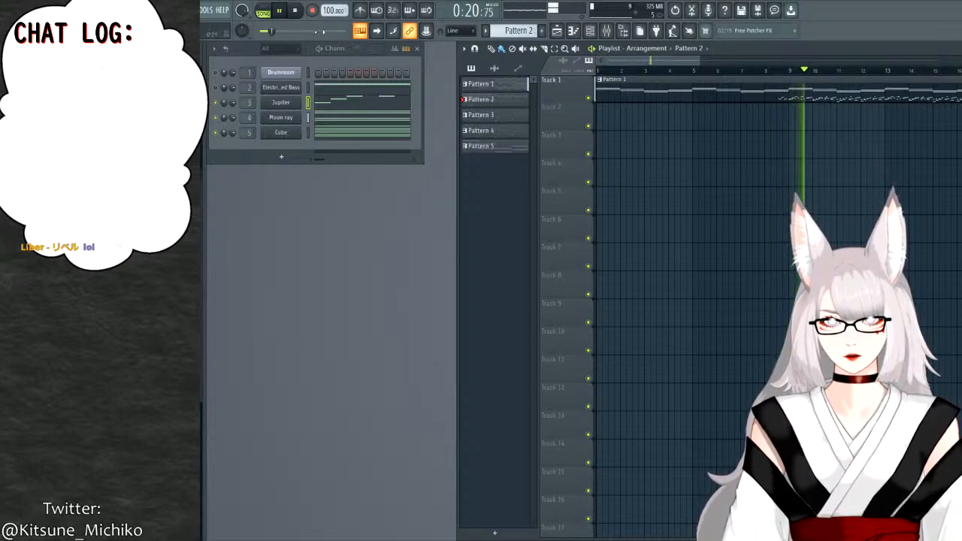
left_click(297, 11)
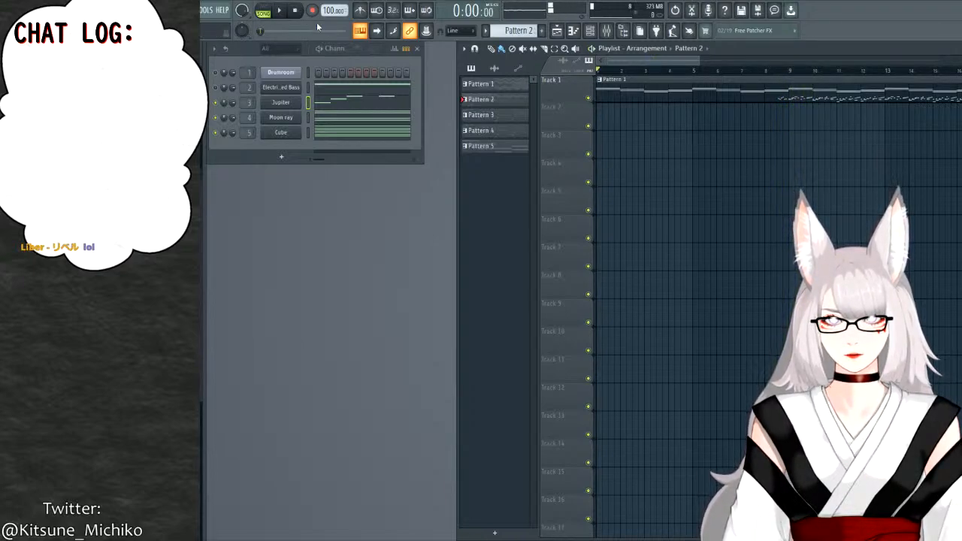
Cut bands 3 to 5 and slightly lower the main level in the Master's Fruity parametric EQ 2 while the song plays.
left_click(607, 33)
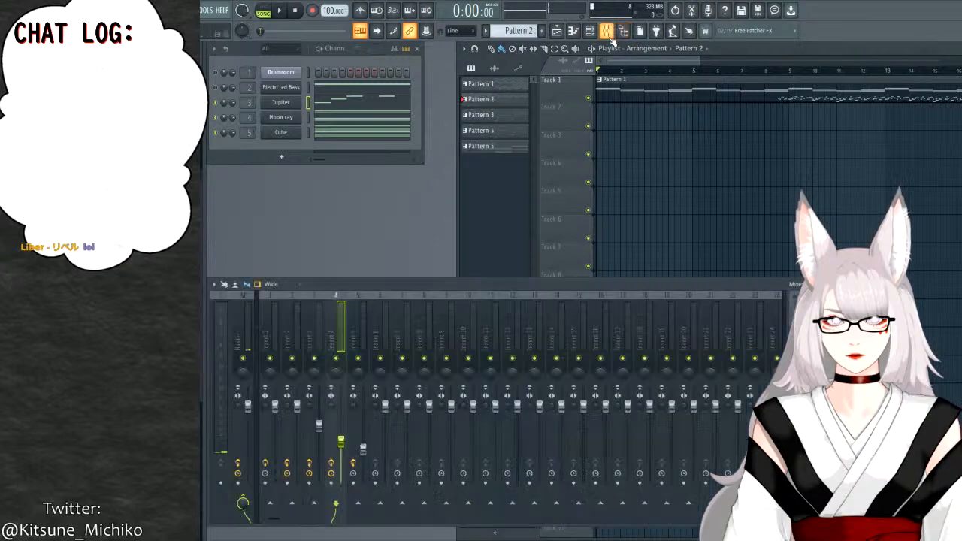
left_click(247, 331)
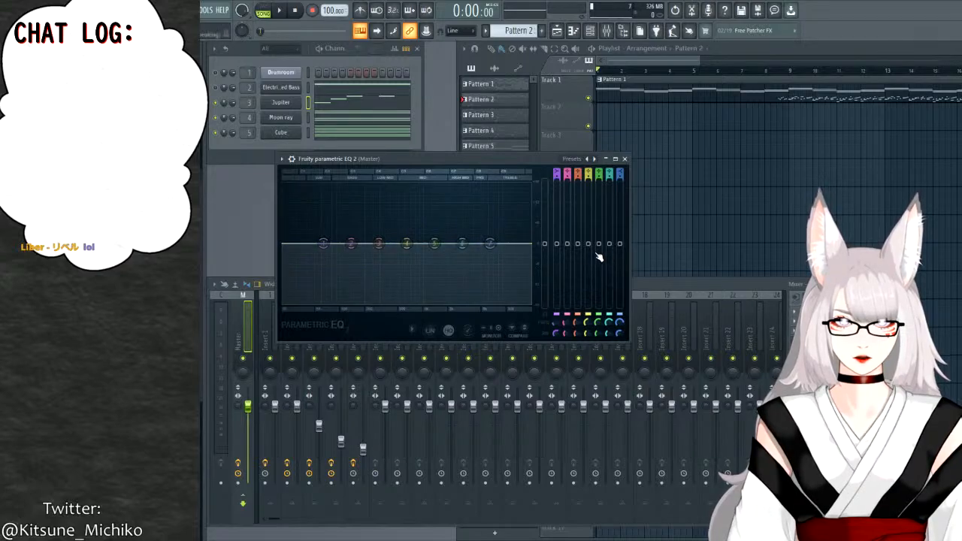
key("space")
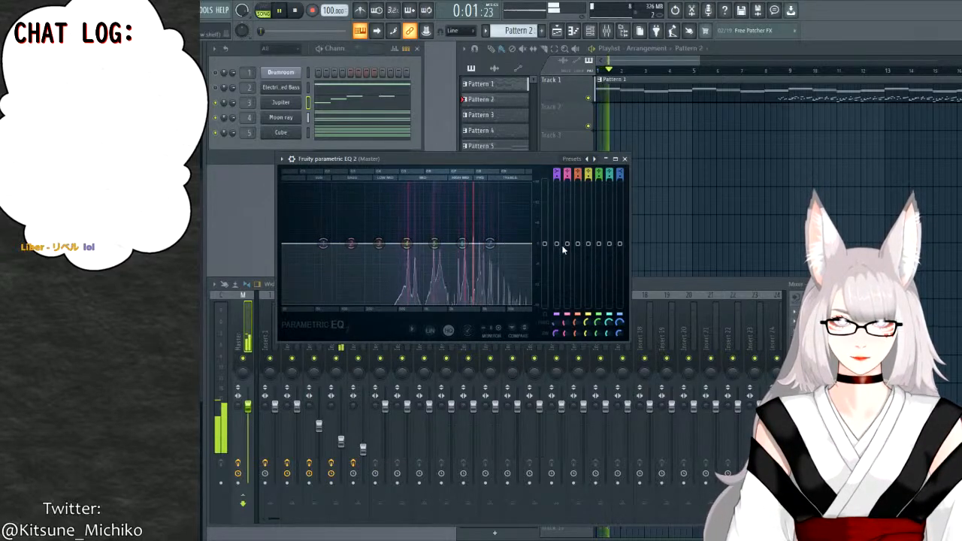
left_click_drag(588, 244, 544, 246)
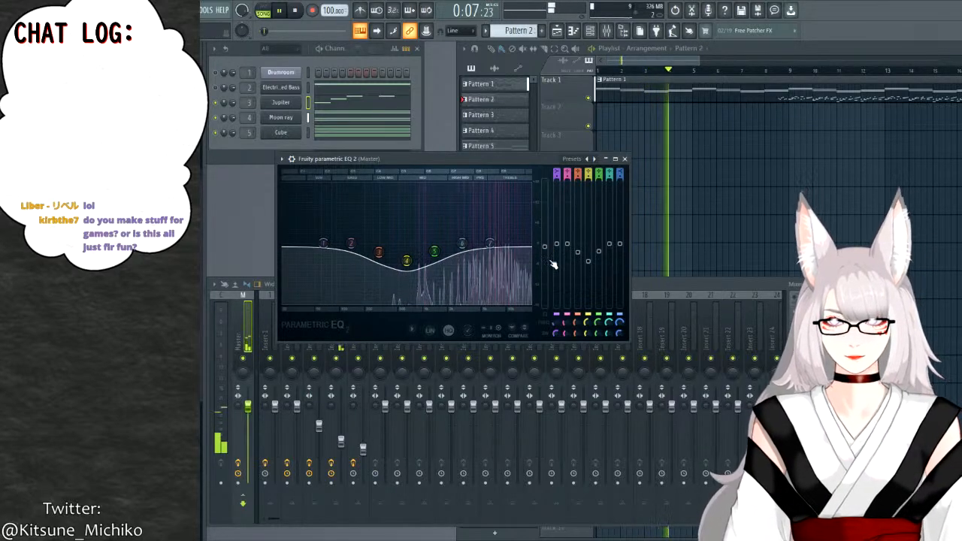
left_click(625, 159)
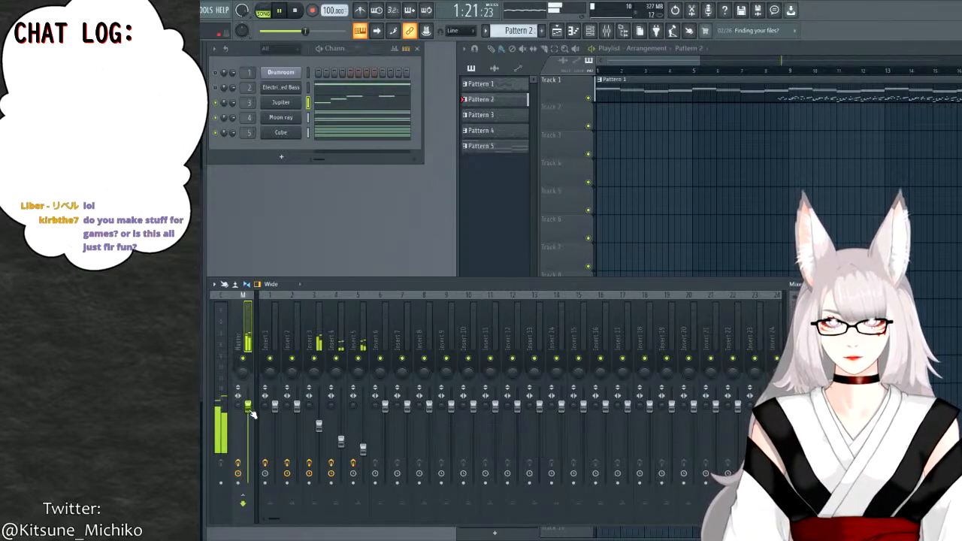
Try a lower Master fader level during playback, restore the original level, and stop the song.
left_click_drag(252, 414, 247, 436)
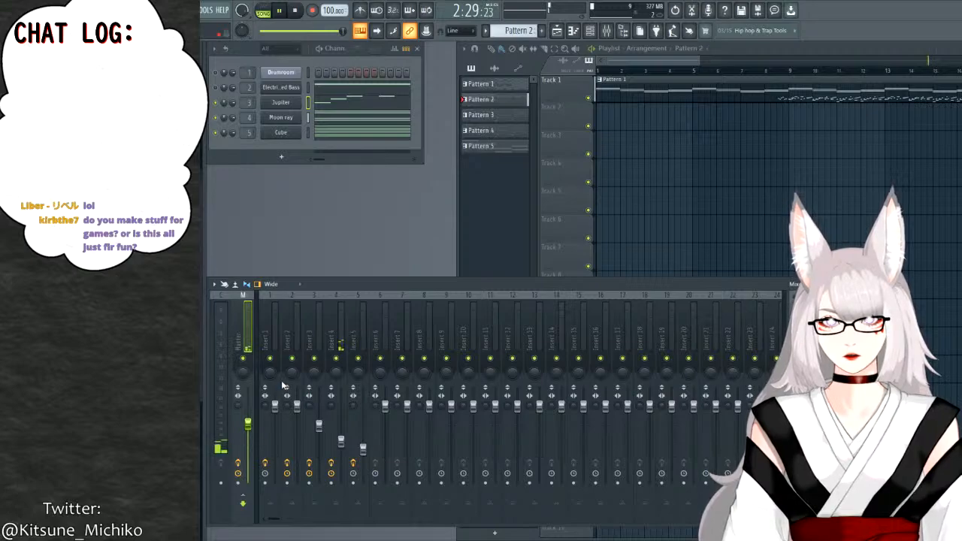
left_click_drag(249, 435, 249, 406)
left_click(296, 10)
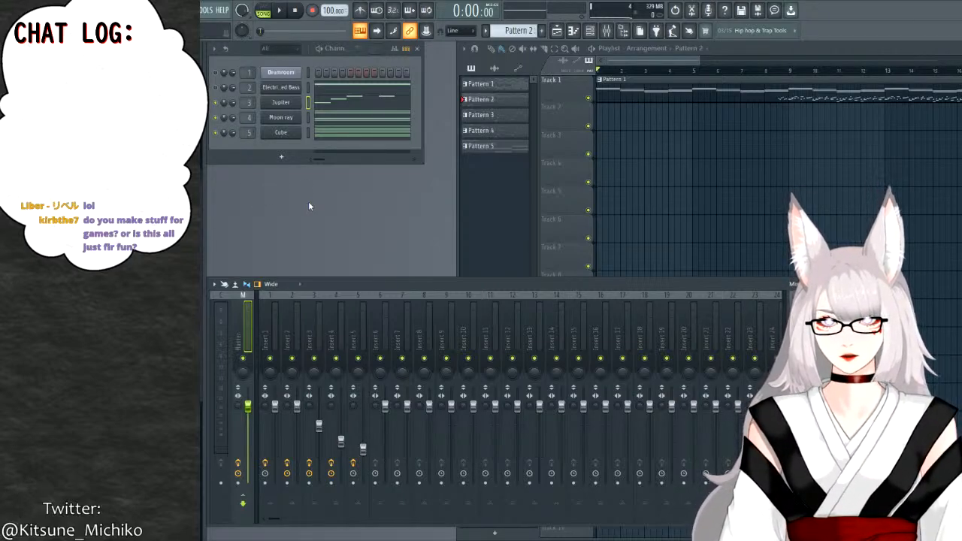
Open the 128 BPM orchestral project and play its arrangement from Pattern 1 into Pattern 2.
key("ctrl+n")
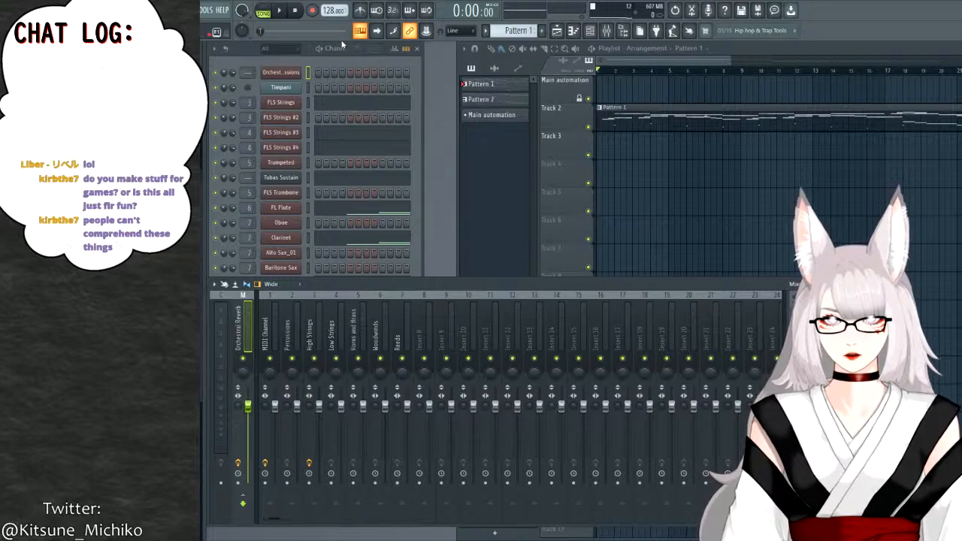
left_click(282, 12)
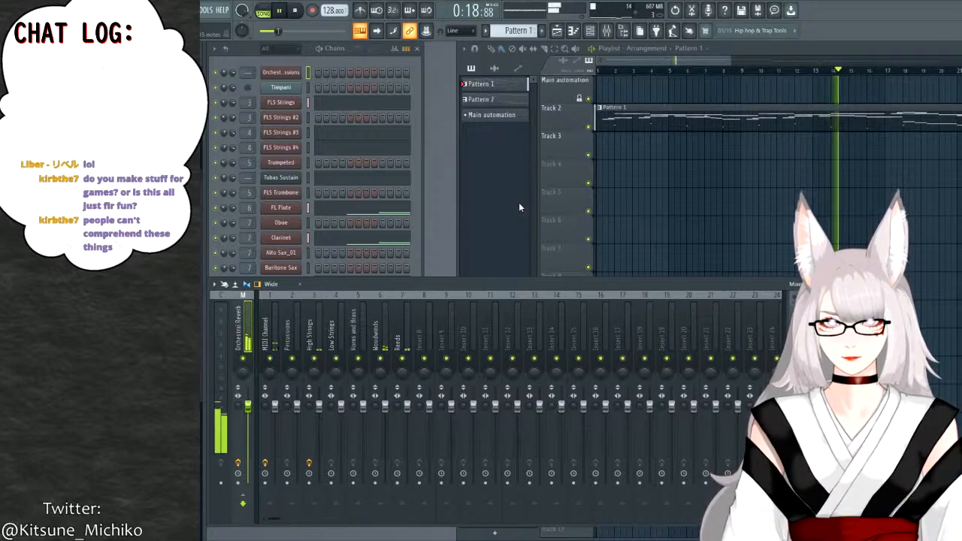
left_click_drag(691, 60, 766, 58)
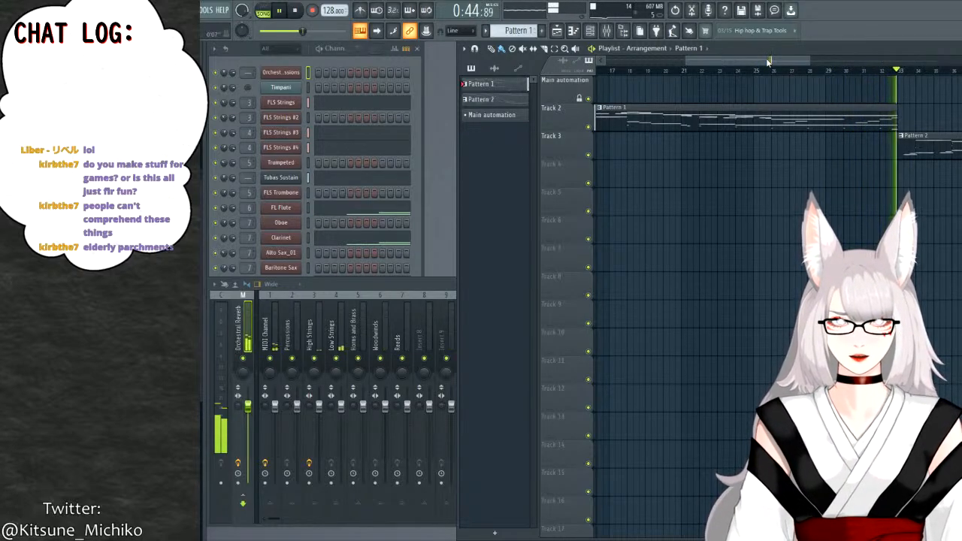
left_click_drag(768, 62, 852, 63)
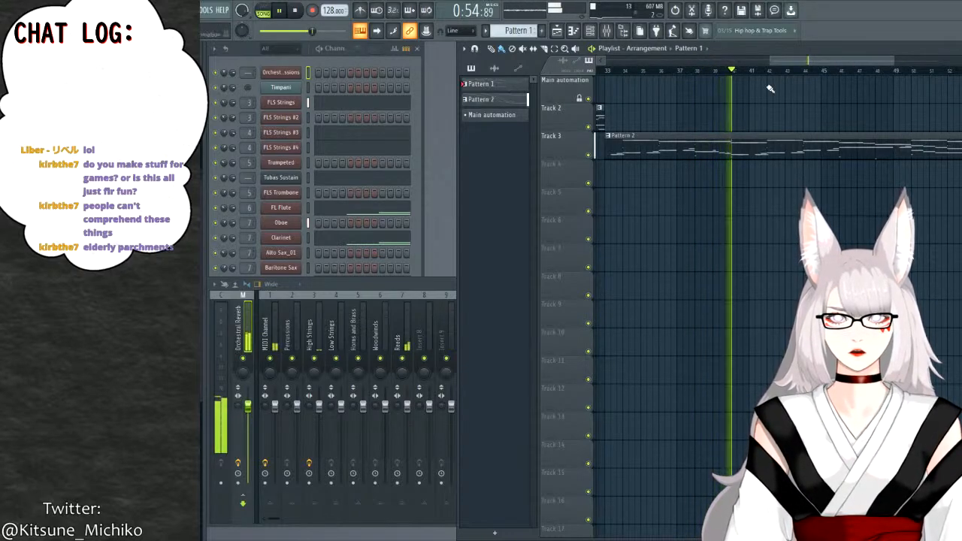
mouse_move(787, 66)
left_mouse_down()
mouse_move(858, 58)
mouse_move(790, 60)
left_mouse_up()
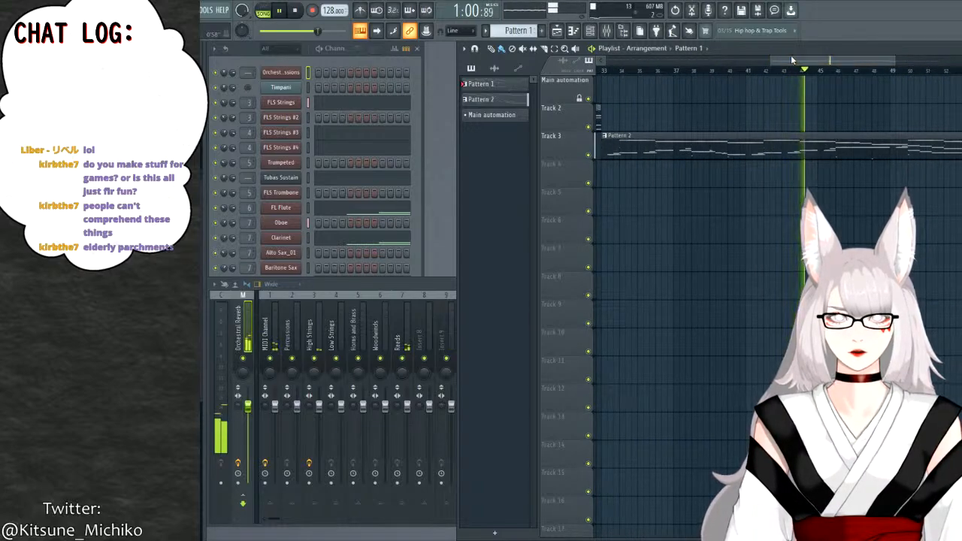
left_click(295, 11)
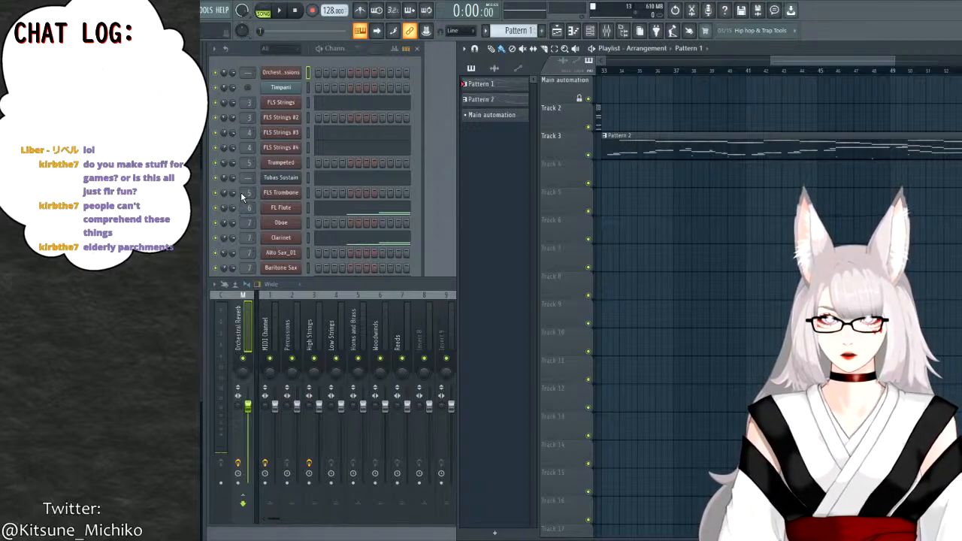
Open the 155 BPM project with Bata Kit, strings and Concert Piano and audition Pattern 1.
key("ctrl+n")
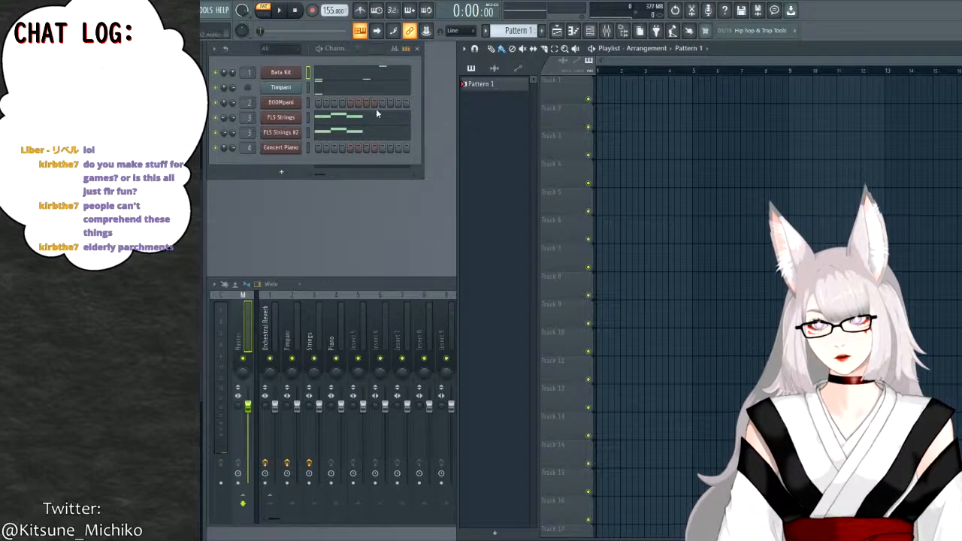
left_click(281, 11)
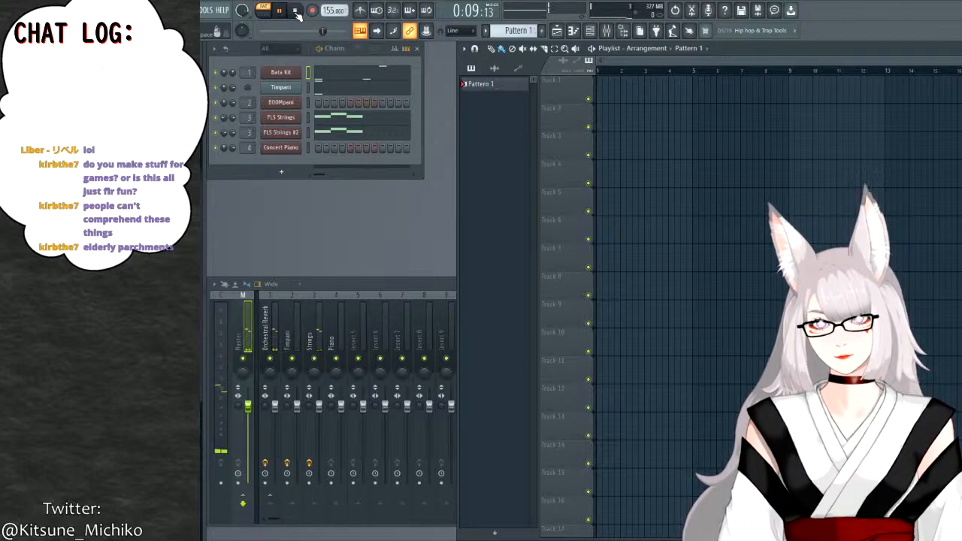
left_click(296, 10)
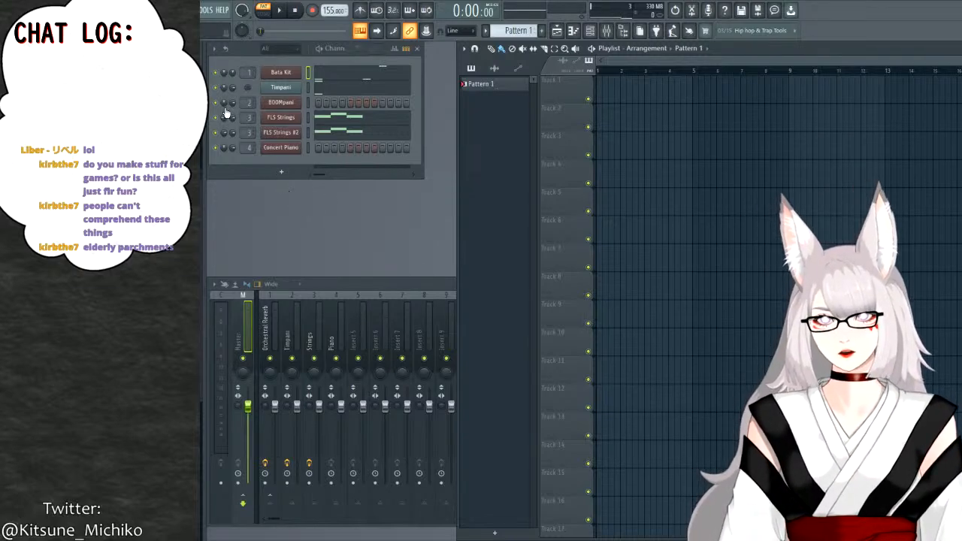
Open the 196 BPM Port of Dreams project and briefly play its Intro.
key("ctrl+n")
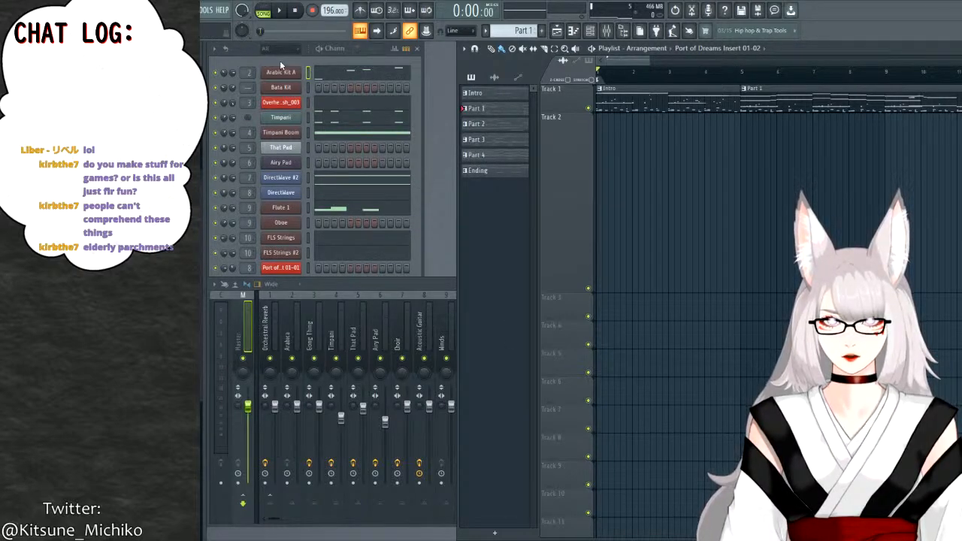
left_click(279, 11)
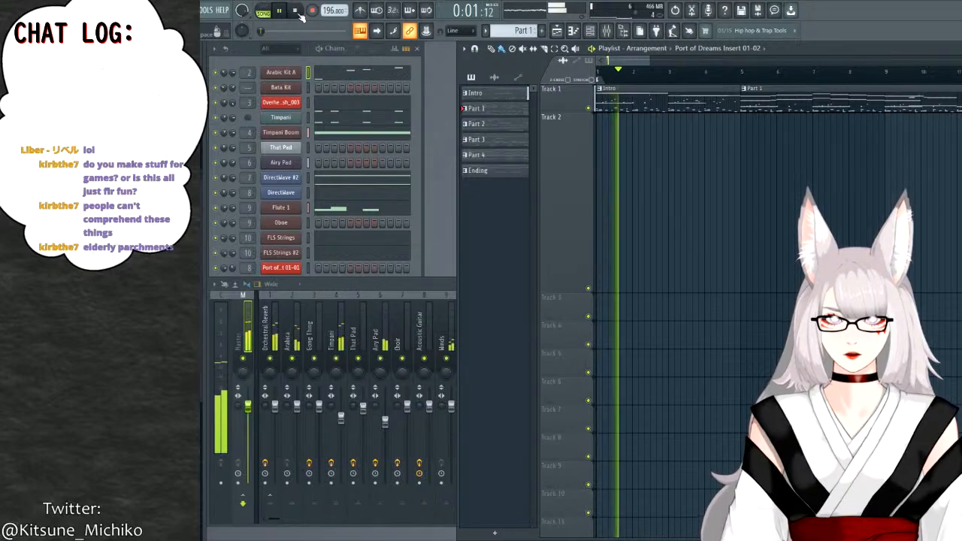
left_click(294, 11)
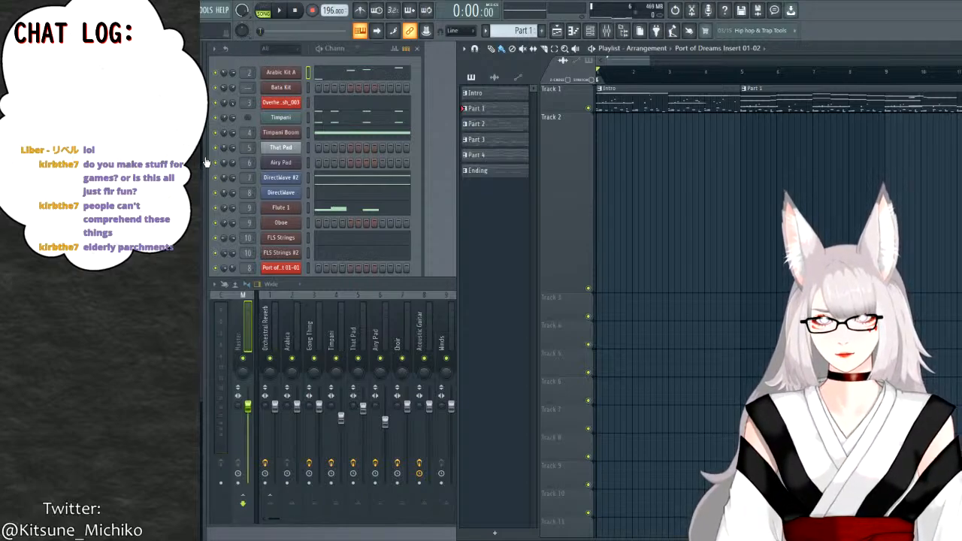
Open the 148 BPM project with Metal 03, FLS Strings and timpani and briefly audition Pattern 2.
key("ctrl+n")
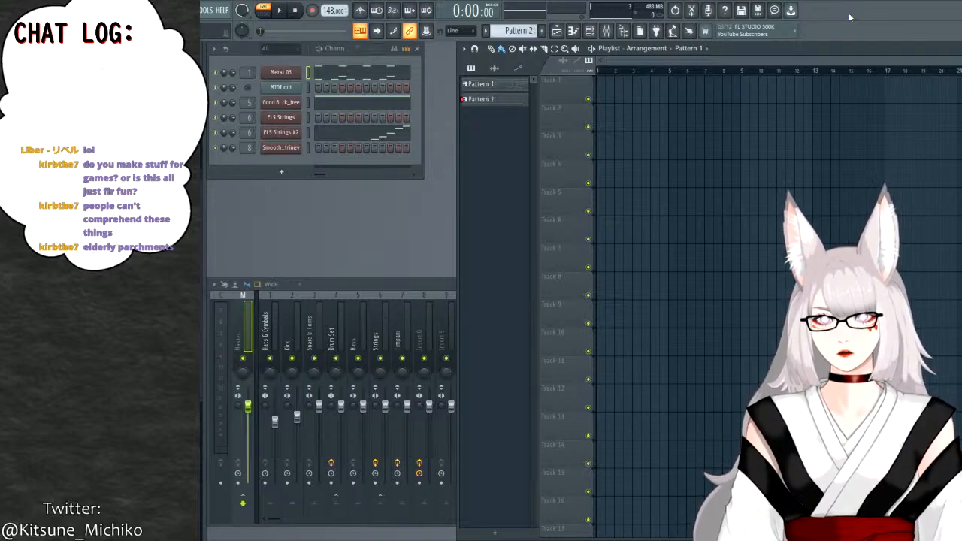
left_click(279, 10)
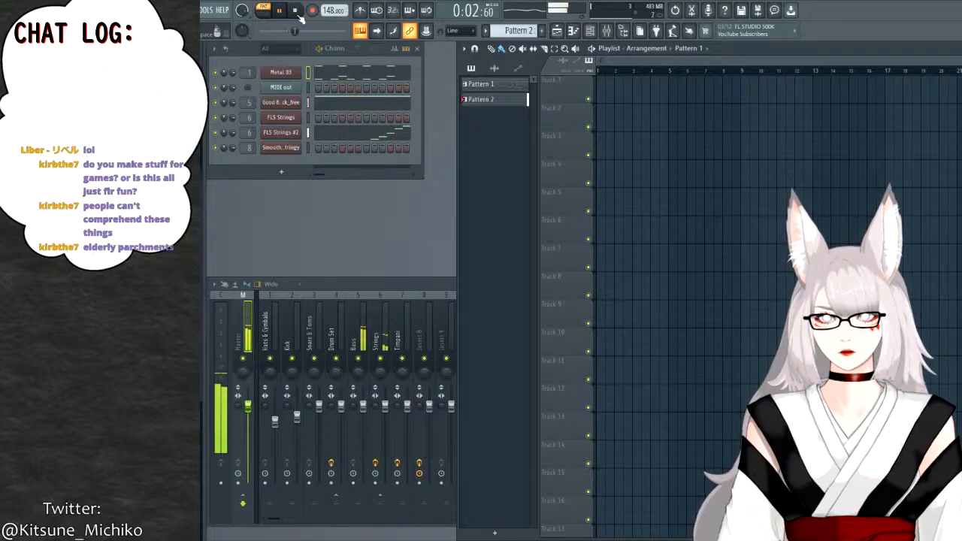
left_click(296, 11)
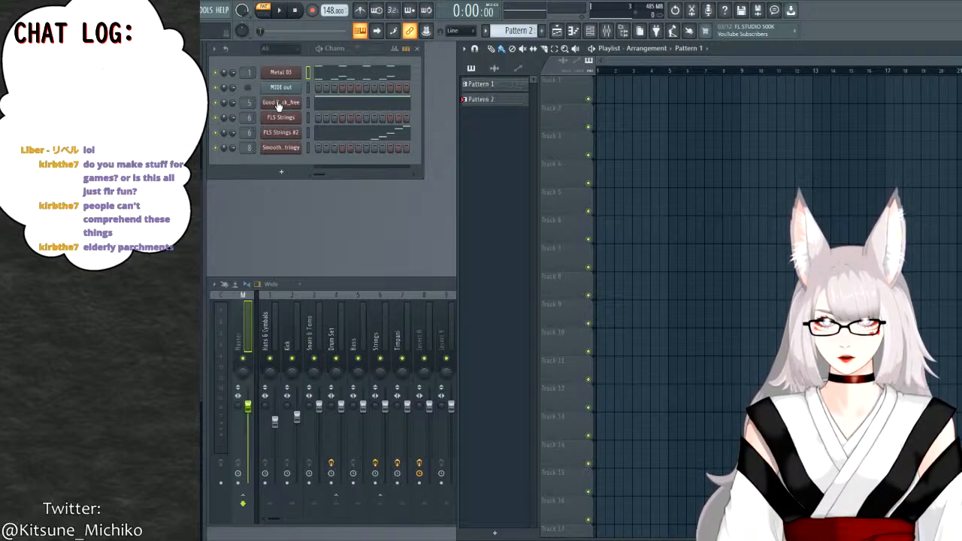
Open the 115 BPM project with FPC drums, bass and Ocarina and play its arrangement through Pattern 1 and Pattern 2.
key("ctrl+n")
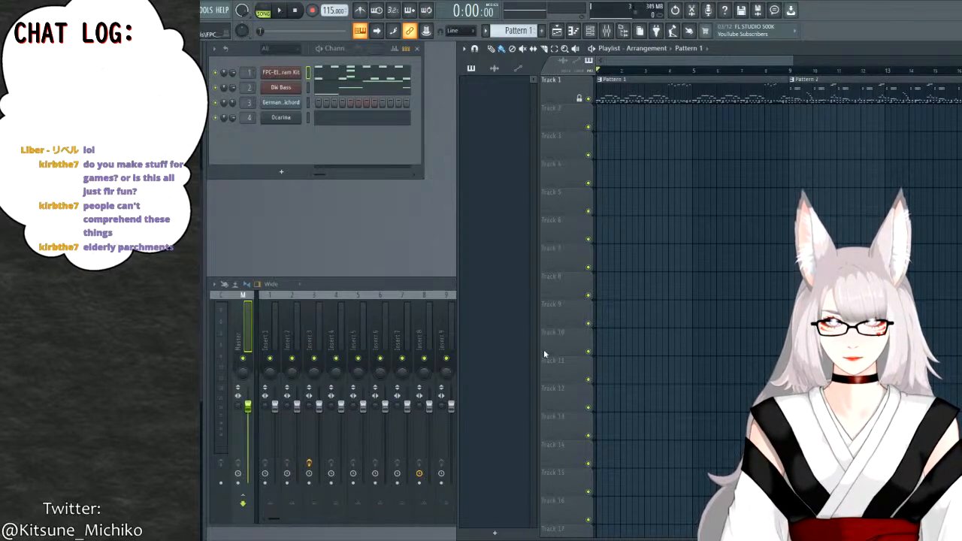
left_click(278, 10)
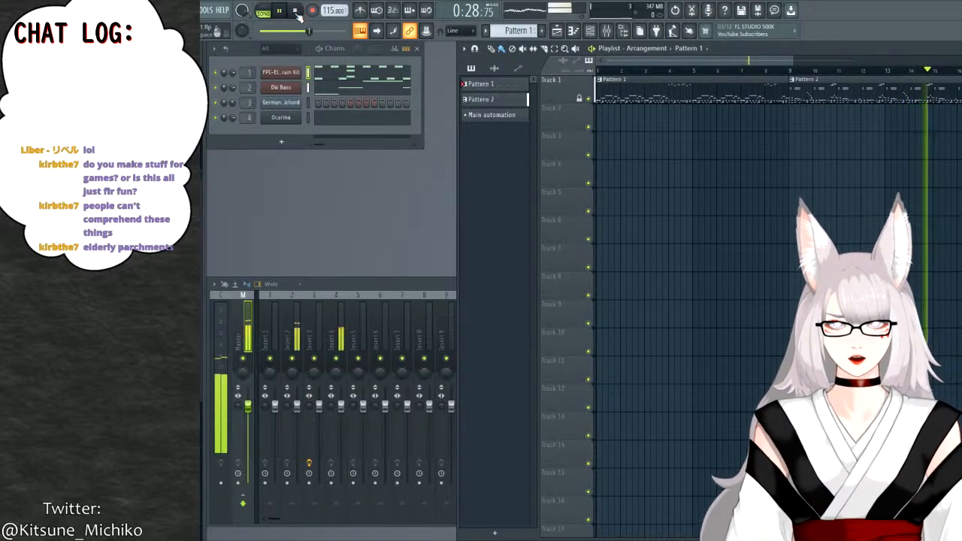
left_click_drag(646, 58, 805, 57)
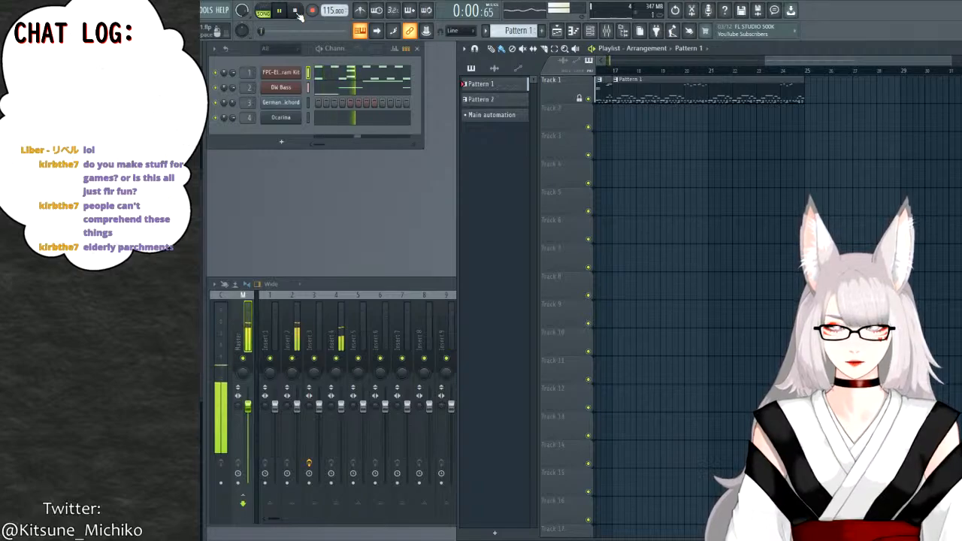
left_click(296, 12)
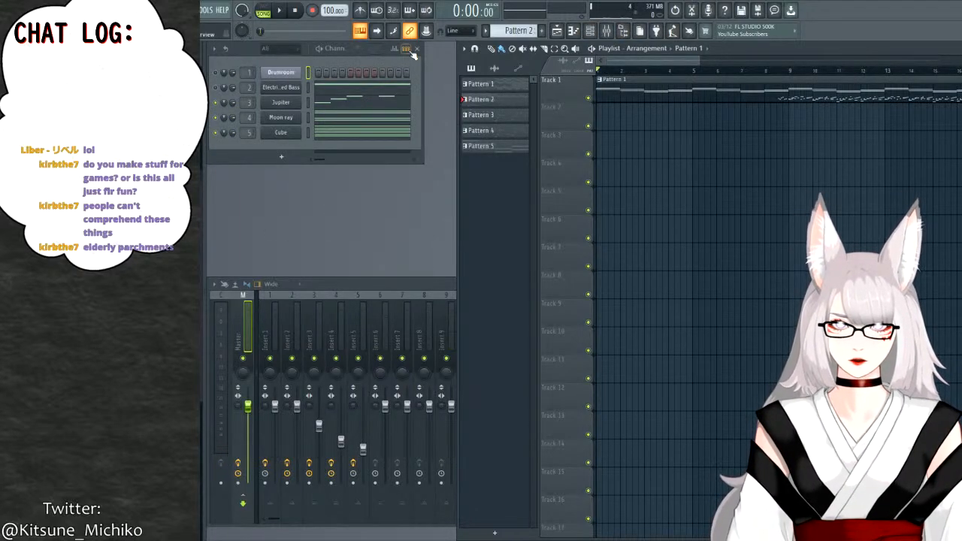
Return to the 100 BPM Jupiter, Moon ray and Cube project and play the song from the start.
left_click(279, 15)
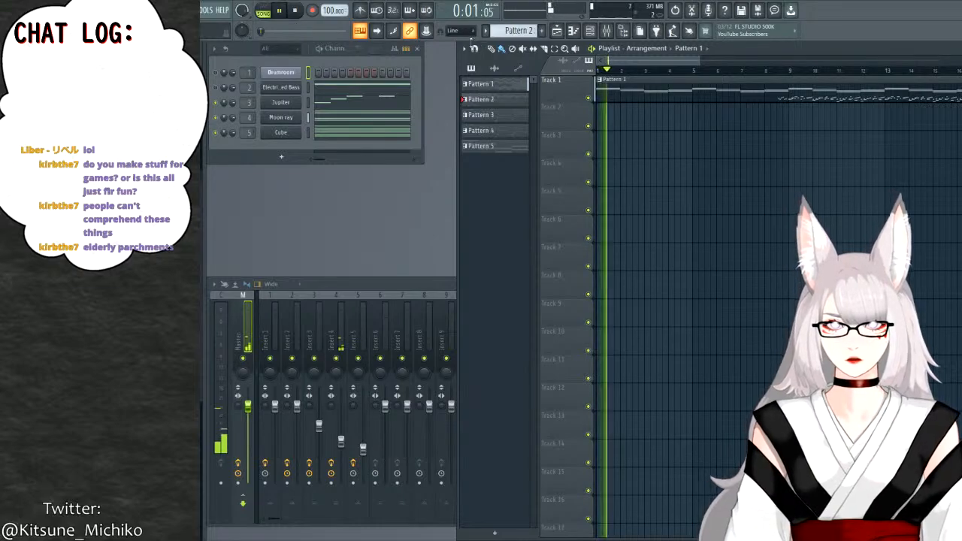